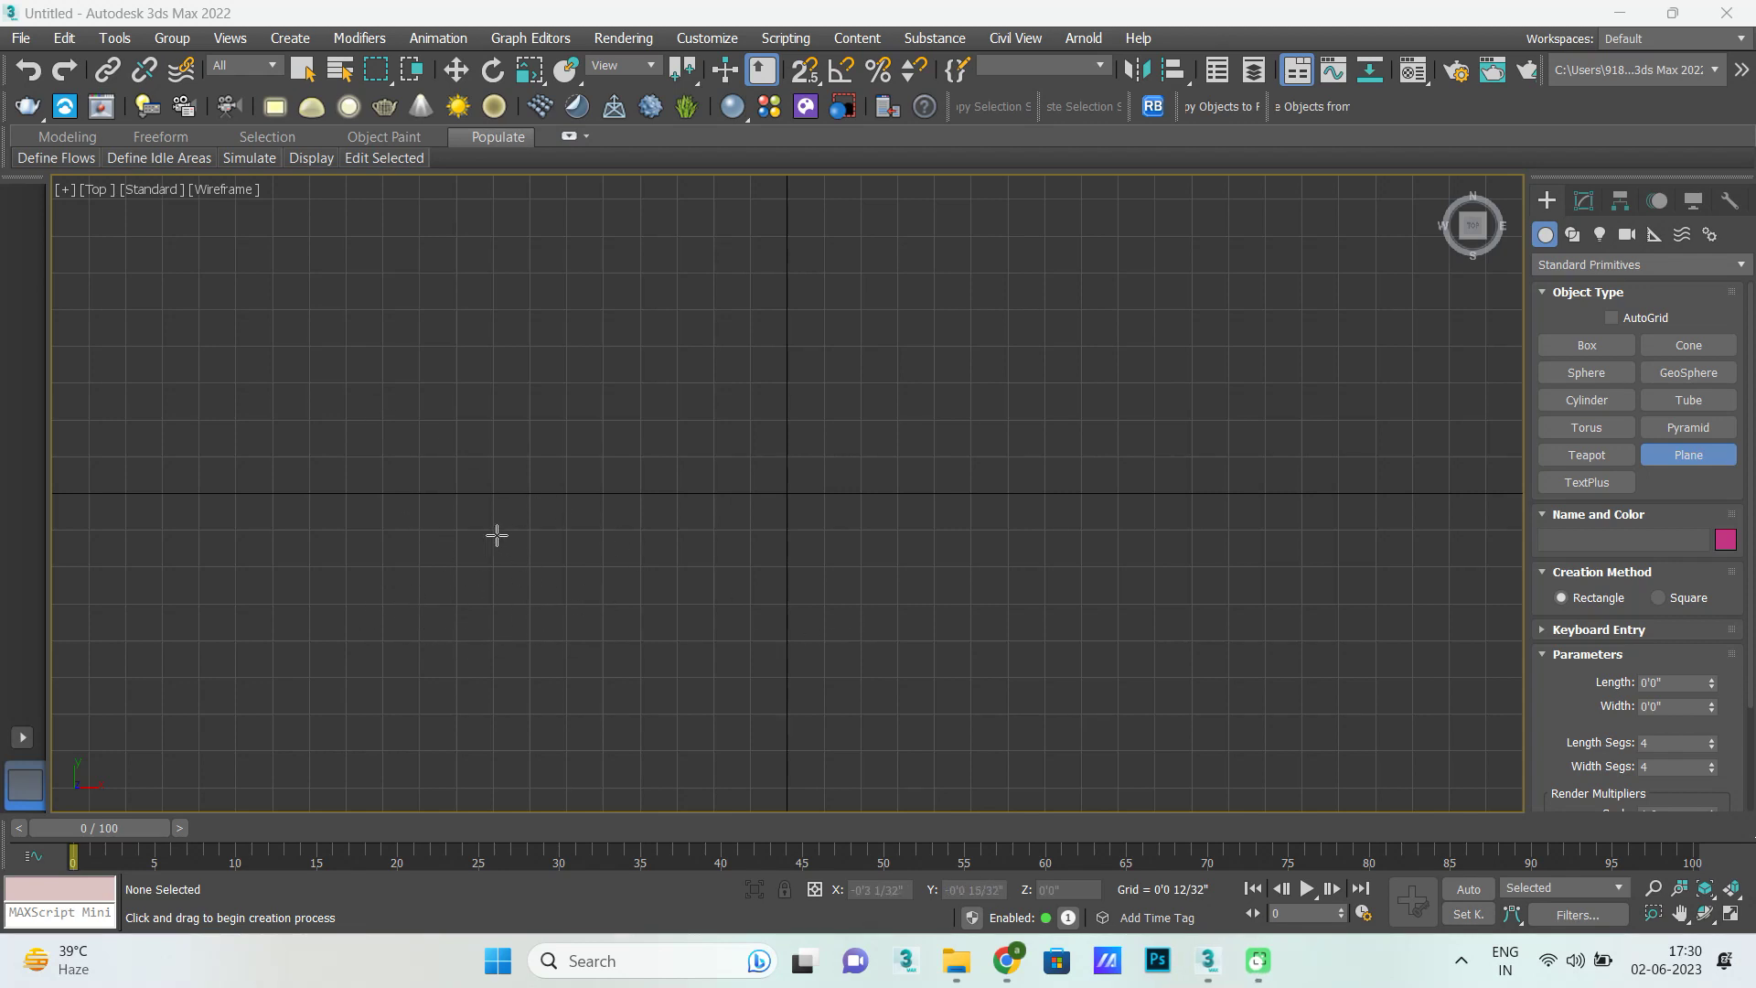
# Draw a plane in the Top viewport and set its length to 10'.
pyautogui.click(1689, 459)
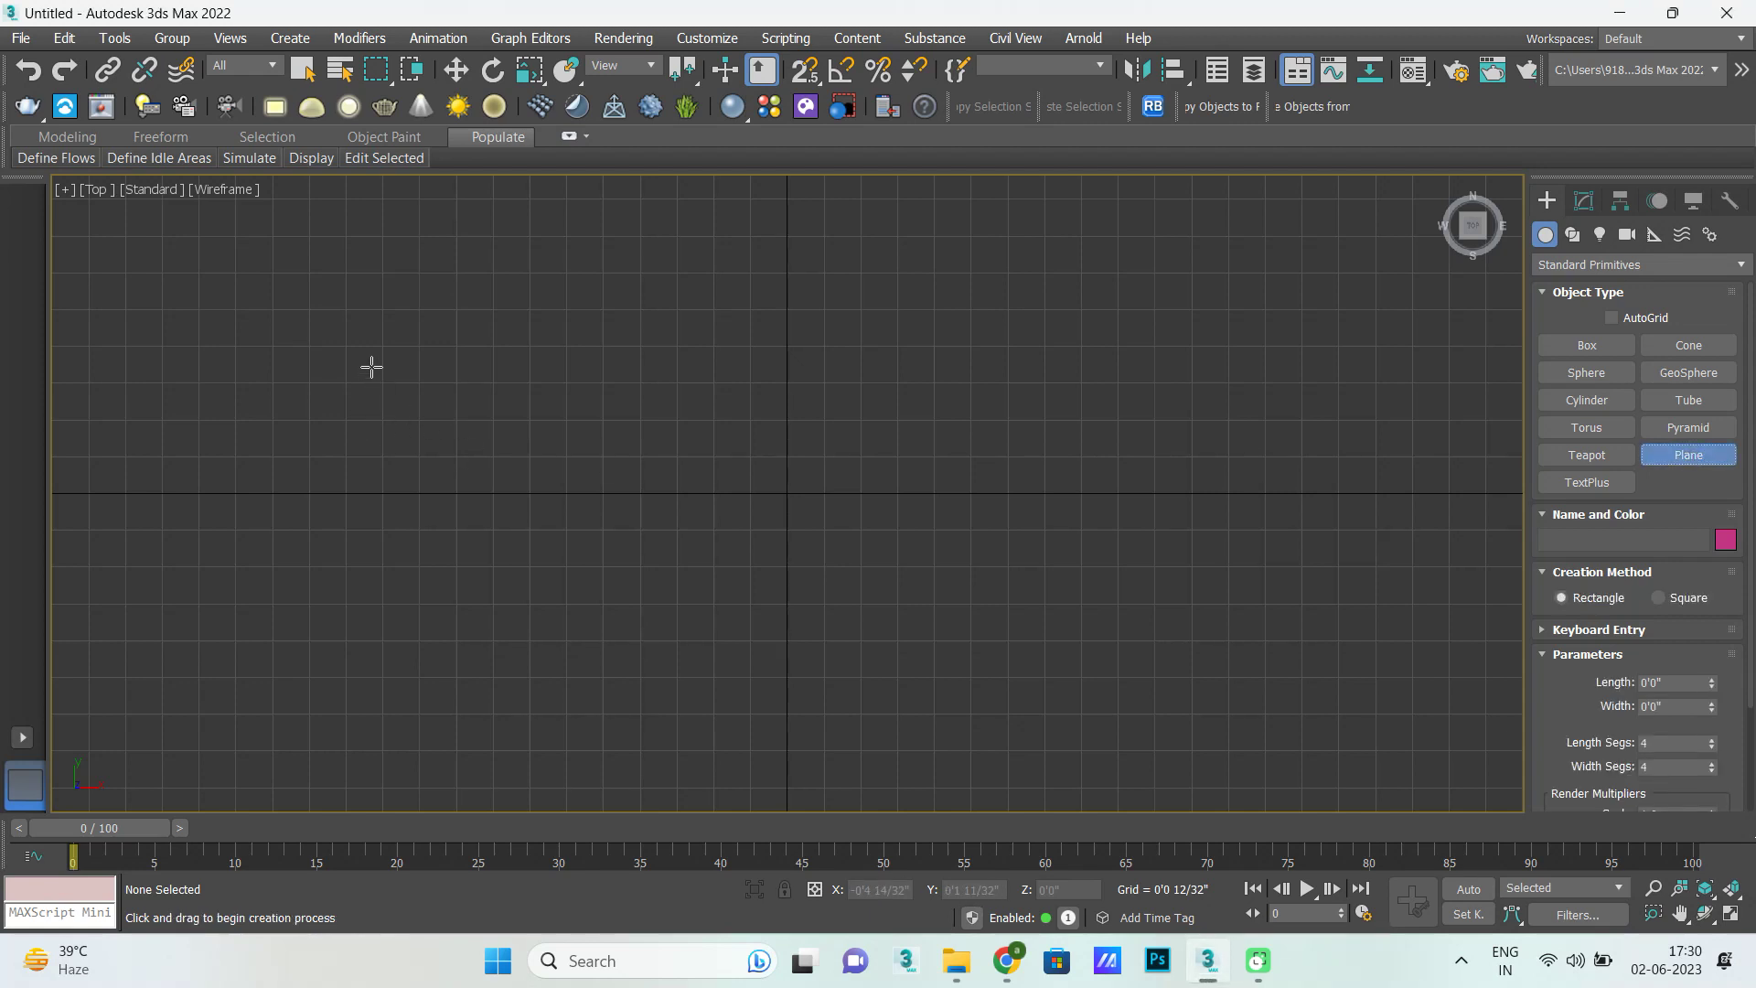
pyautogui.moveTo(372, 367); pyautogui.dragTo(1275, 743)
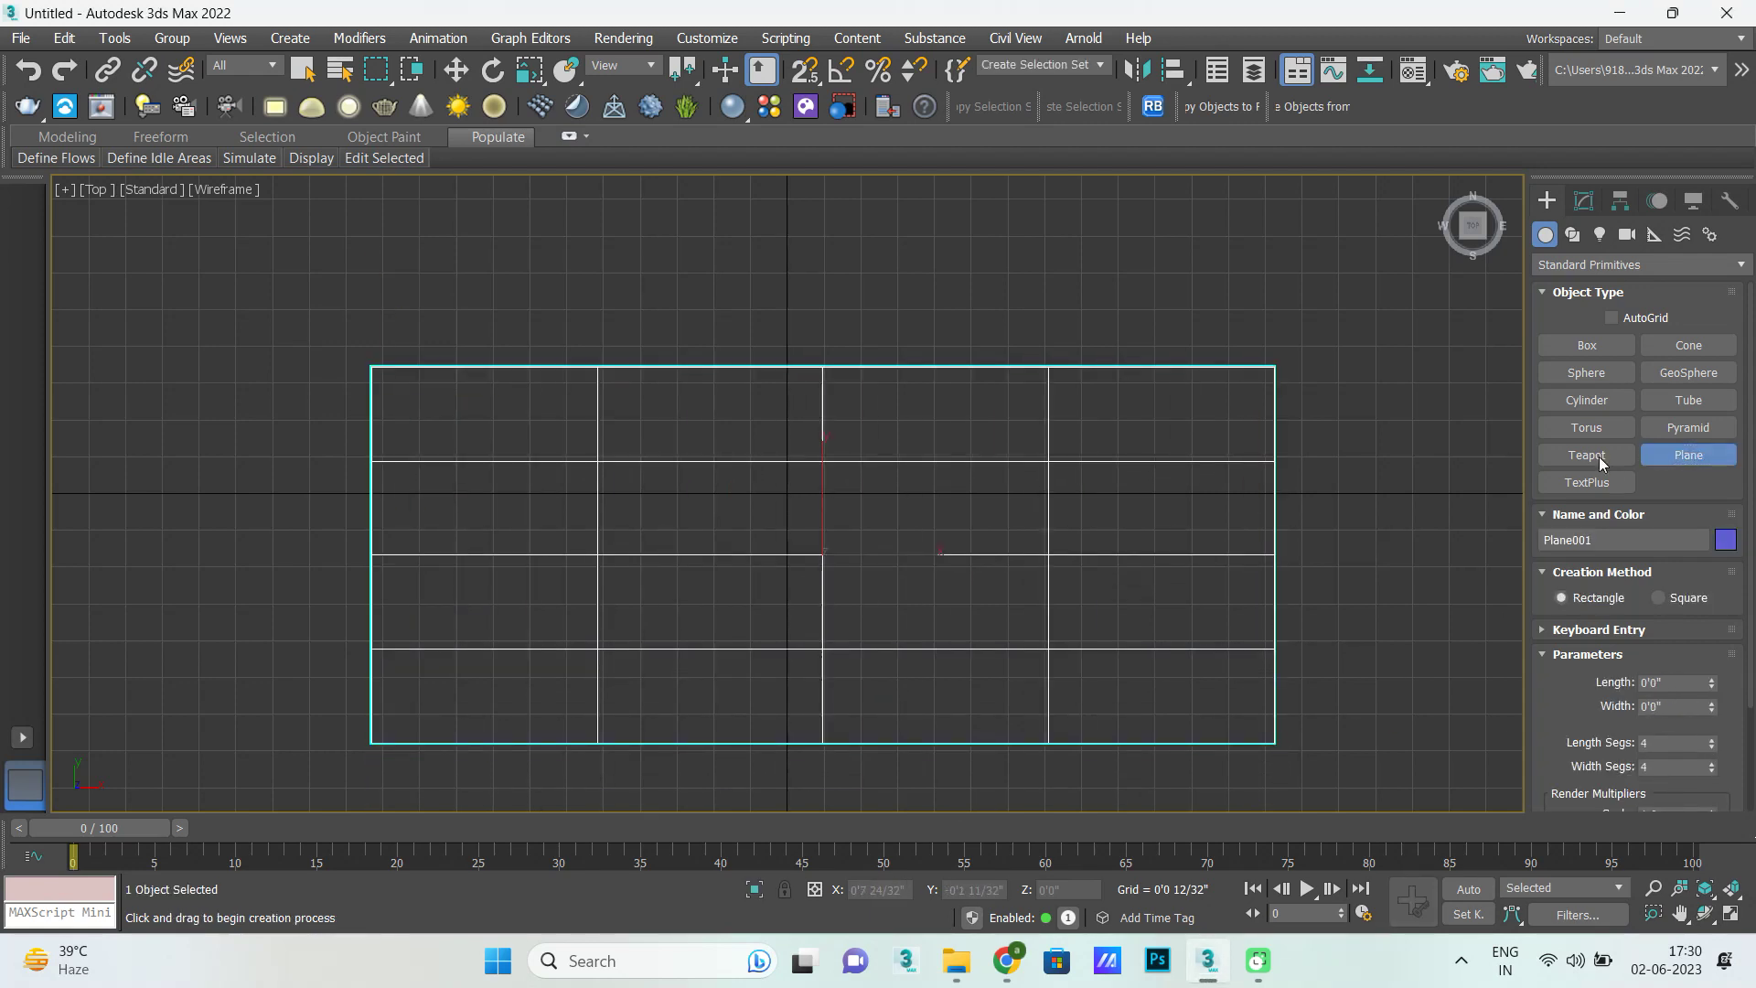
pyautogui.click(1584, 201)
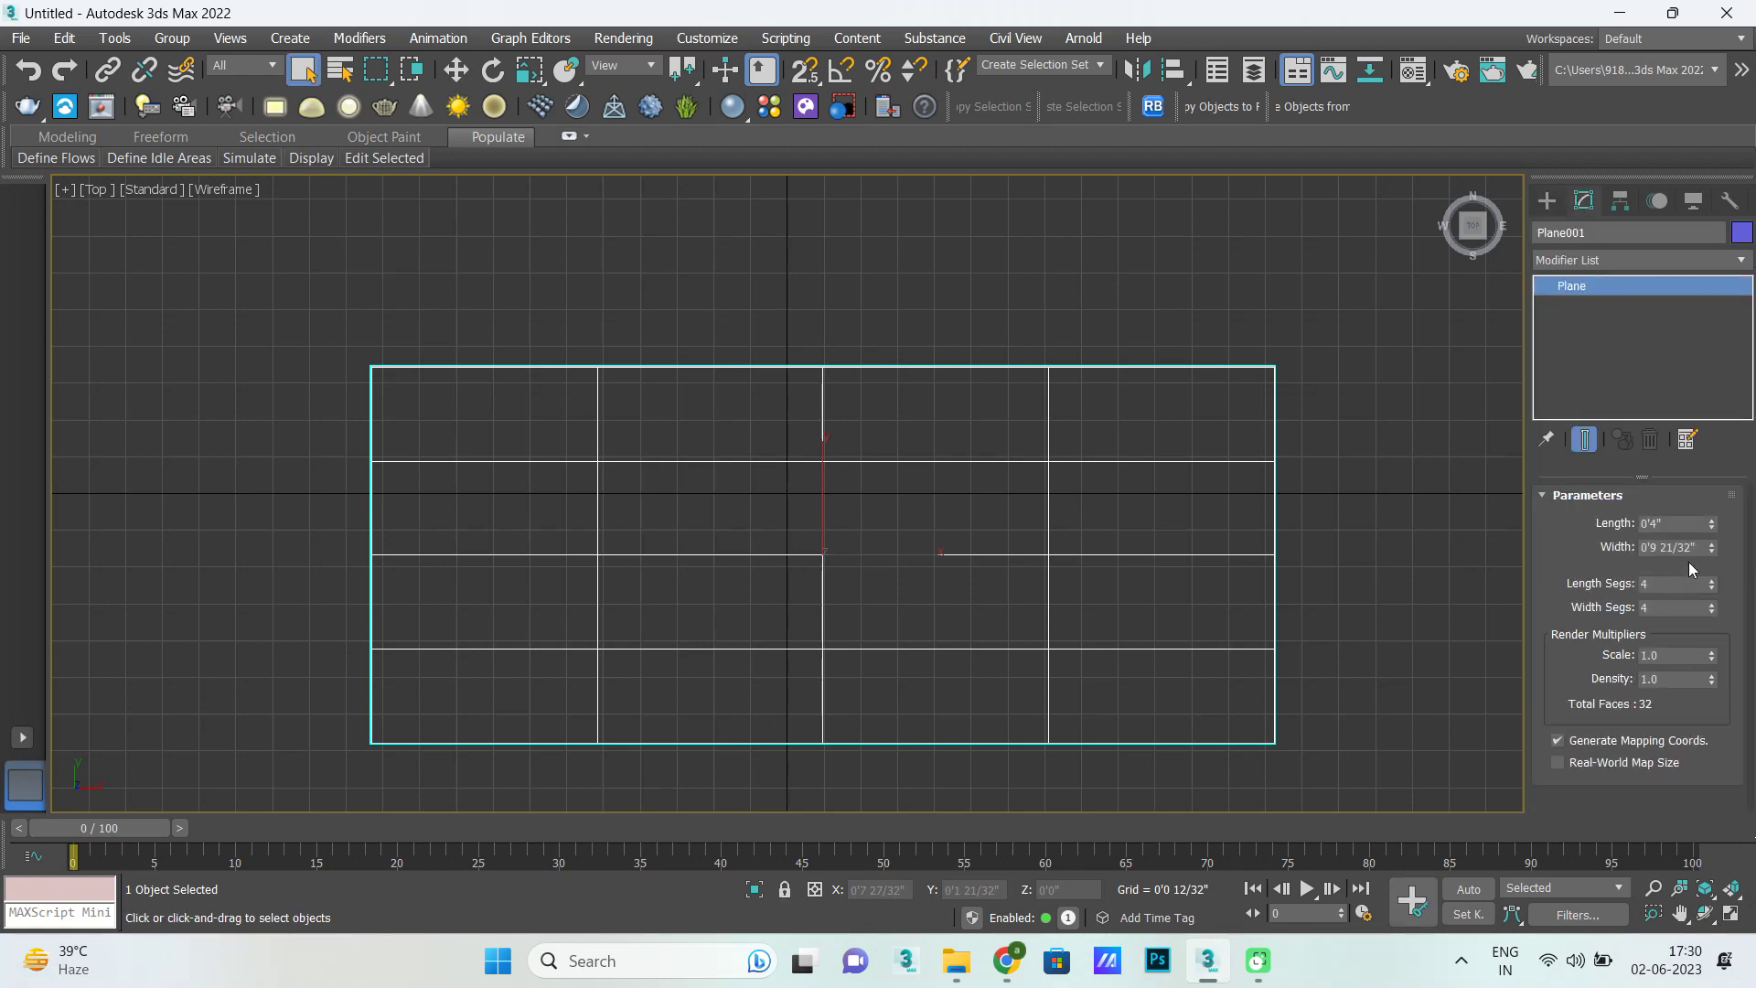
pyautogui.doubleClick(1686, 524)
pyautogui.press('BackSpace')
pyautogui.write('1')
pyautogui.press('Return')
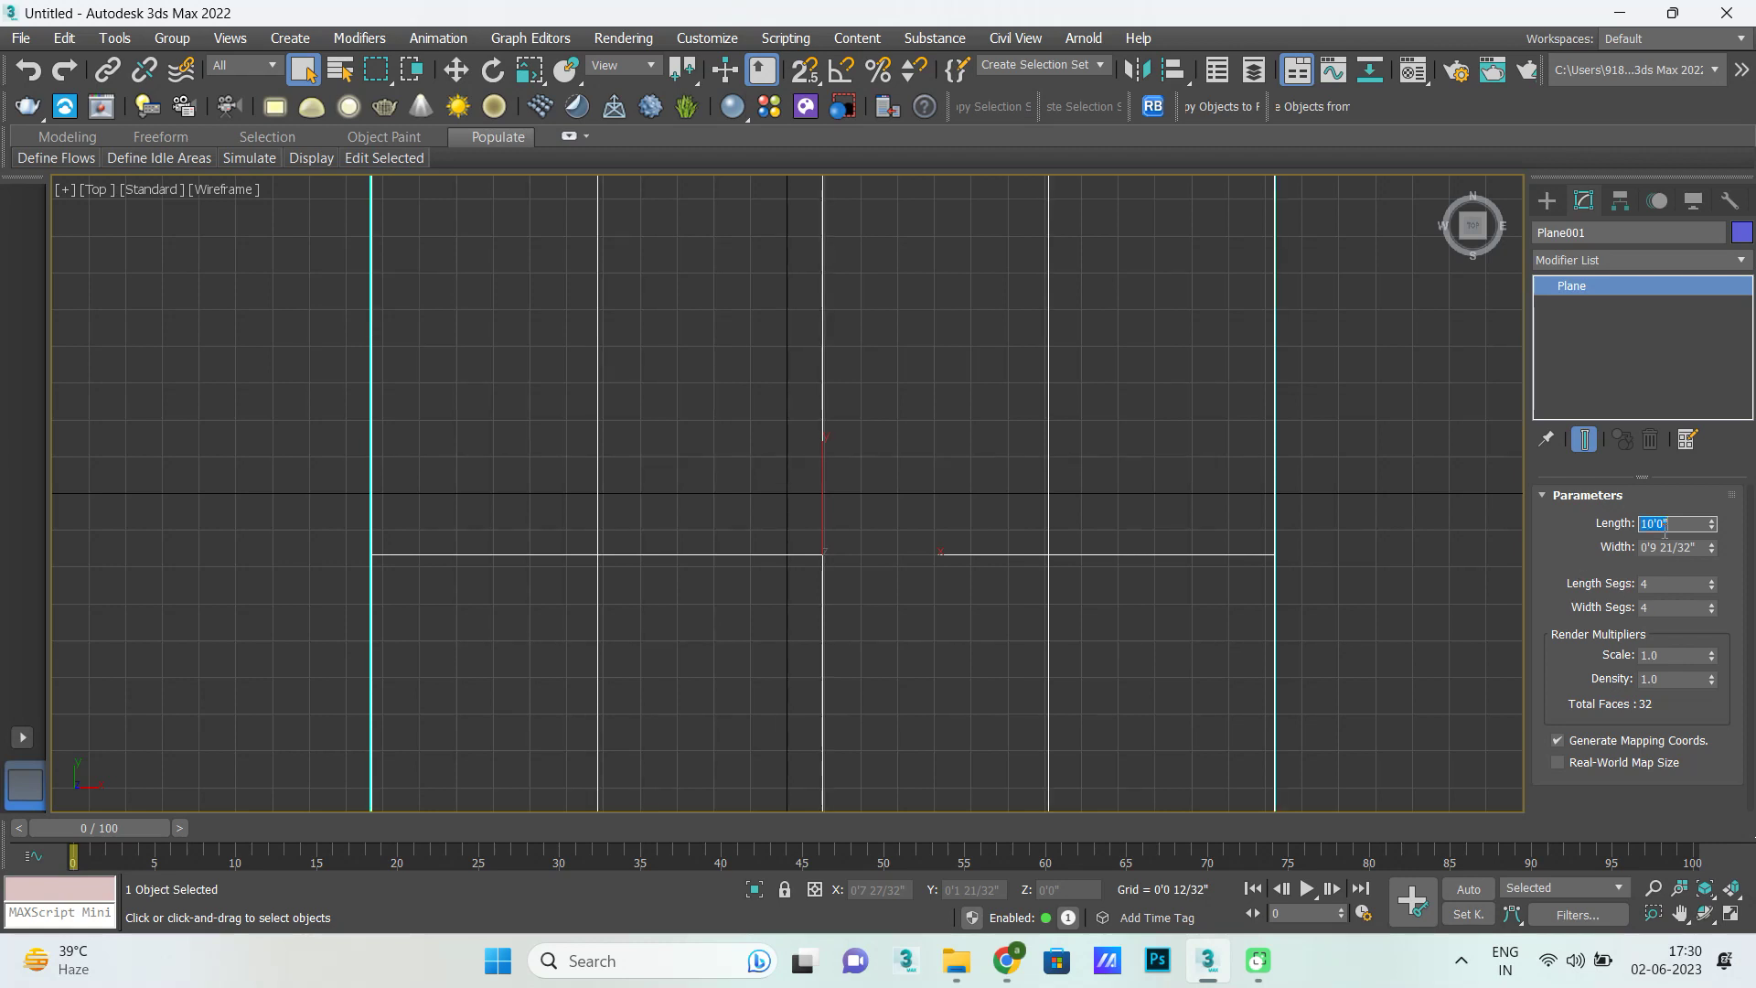
# Set the plane's width to 15' and its length and width segments to 1.
pyautogui.press('Tab')
pyautogui.press('BackSpace')
pyautogui.write("15'0")
pyautogui.press('Return')
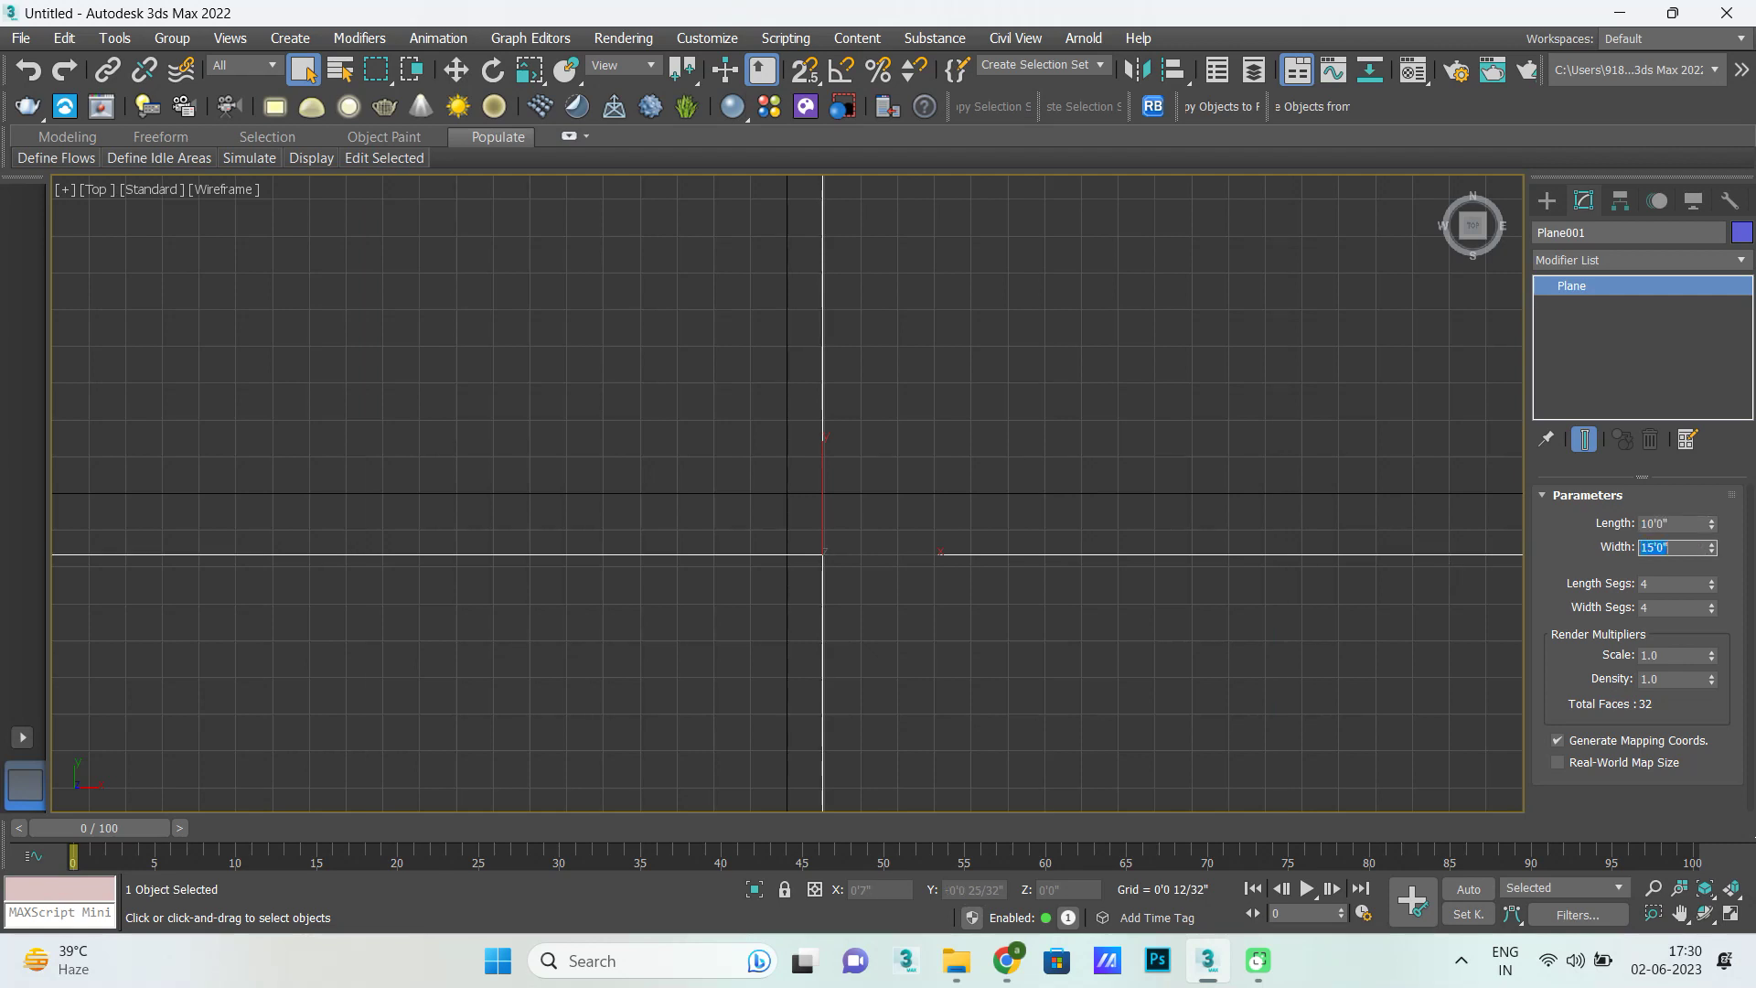
pyautogui.scroll(-3, 750, 468)
pyautogui.scroll(-3, 752, 485)
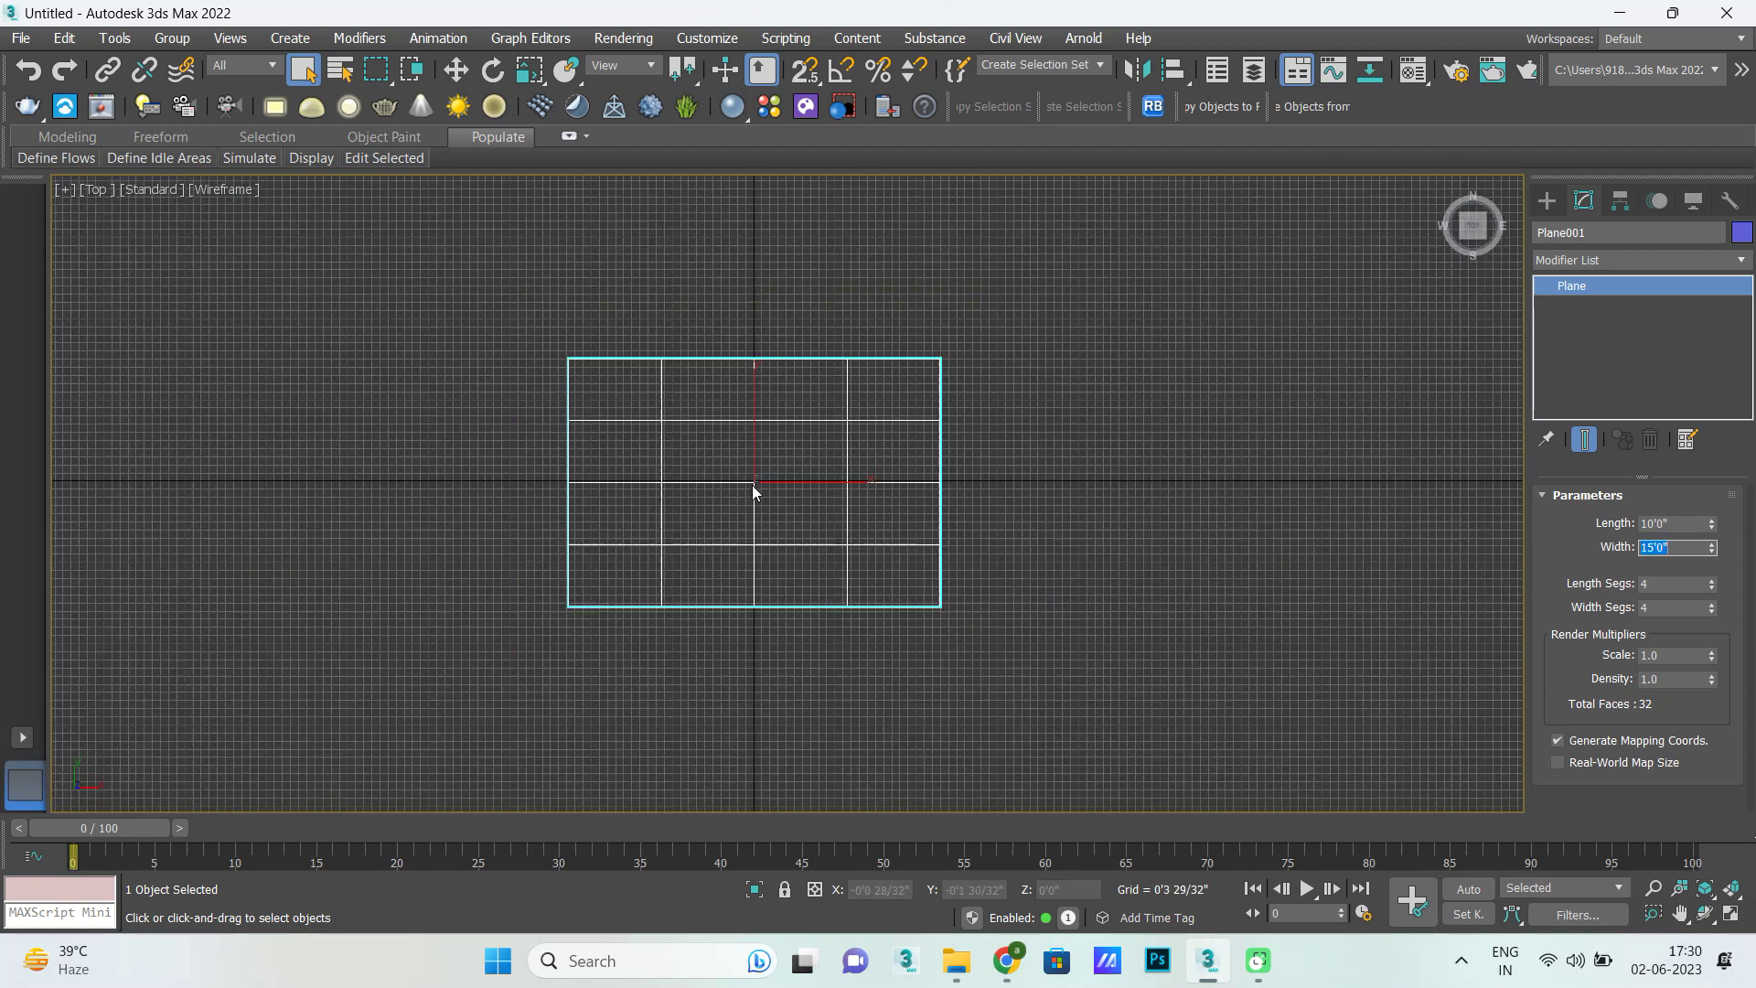
pyautogui.scroll(2, 742, 473)
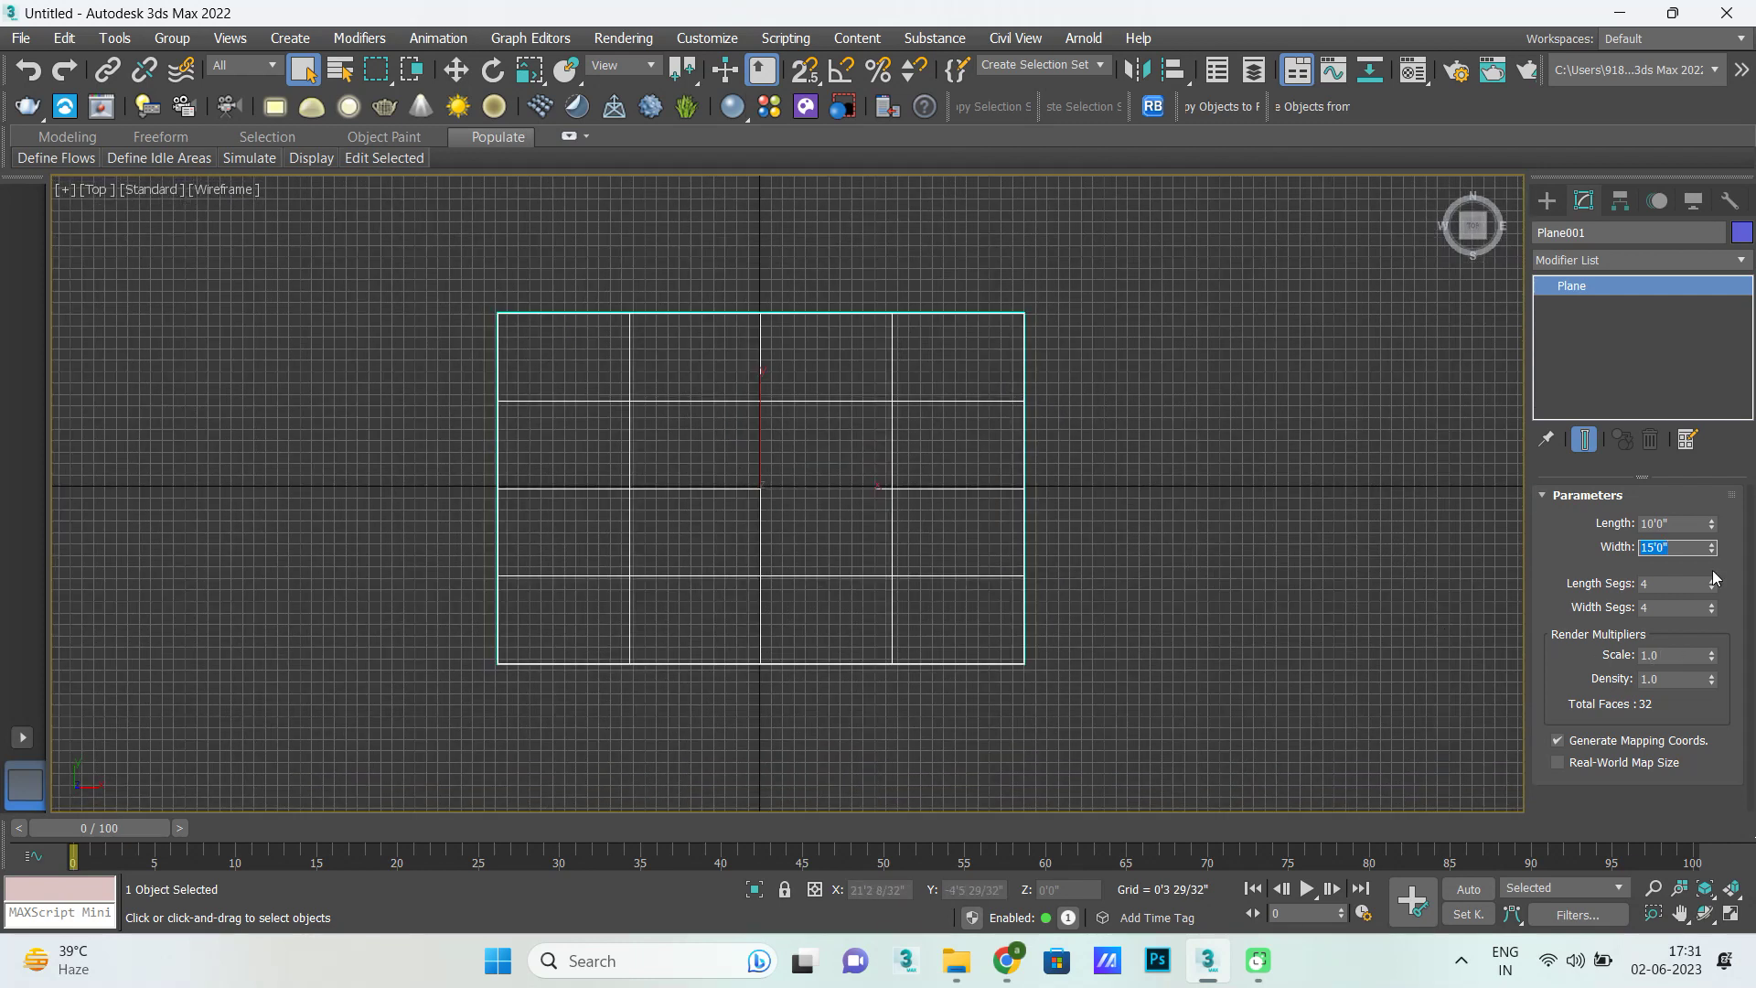
pyautogui.moveTo(1711, 589); pyautogui.dragTo(1729, 689)
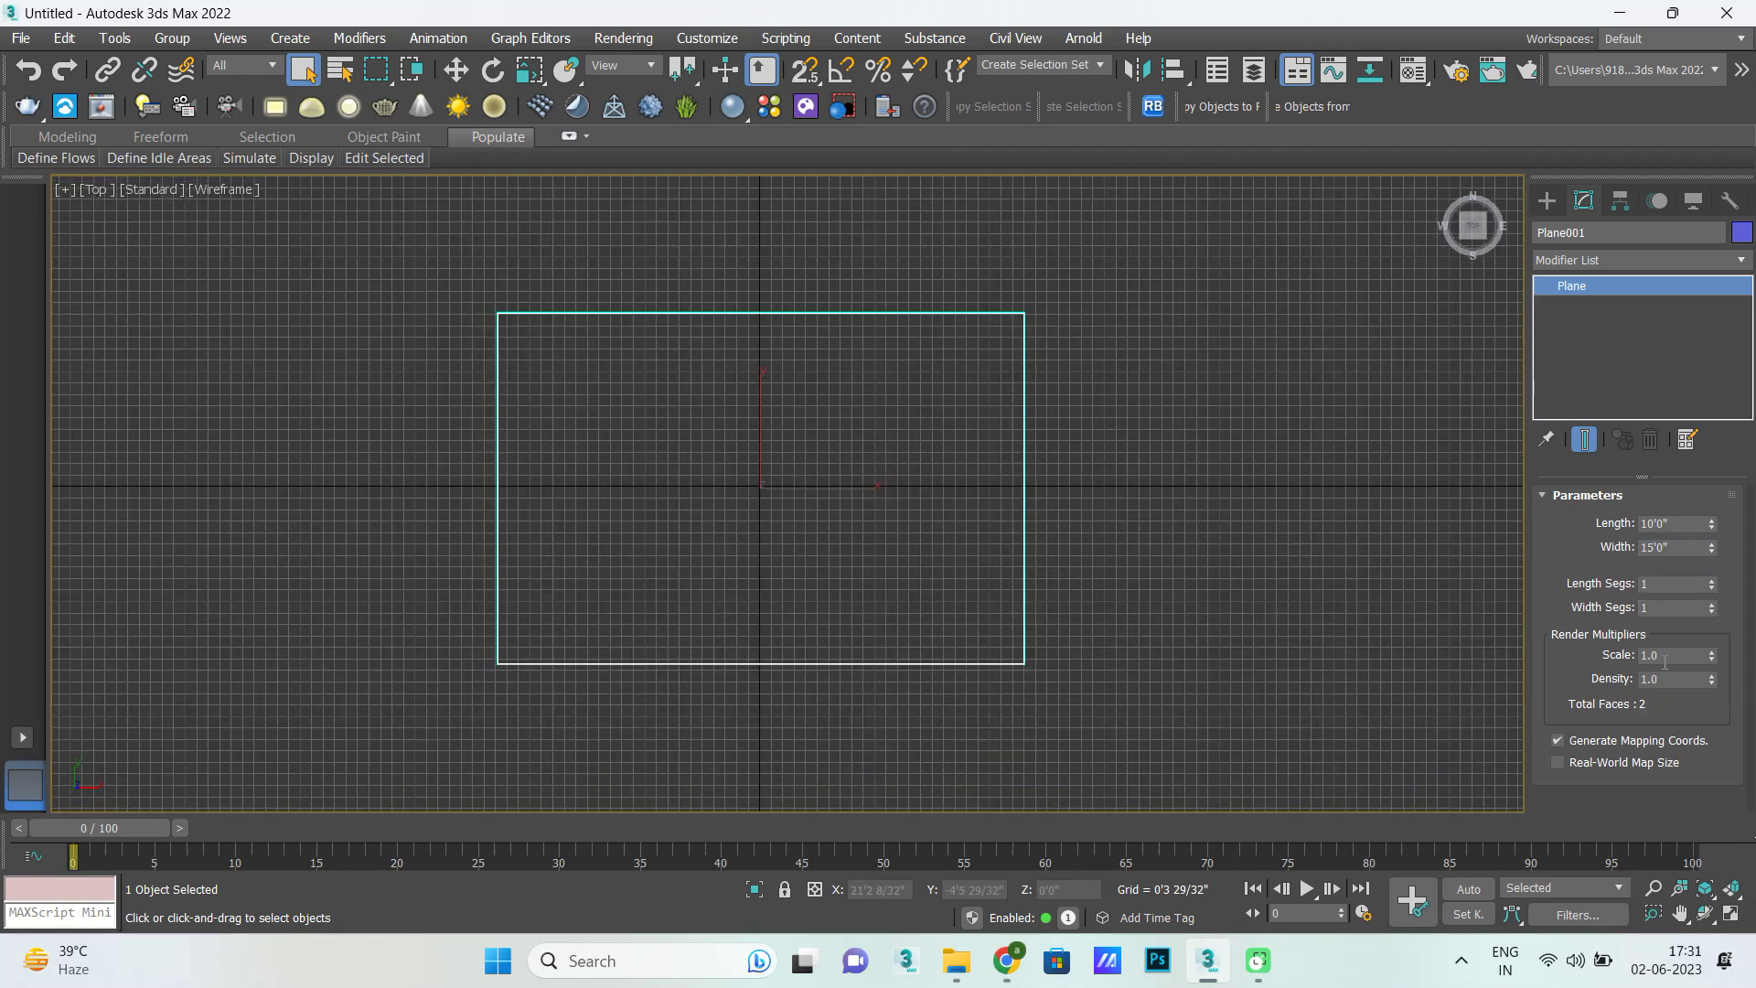
pyautogui.click(1545, 198)
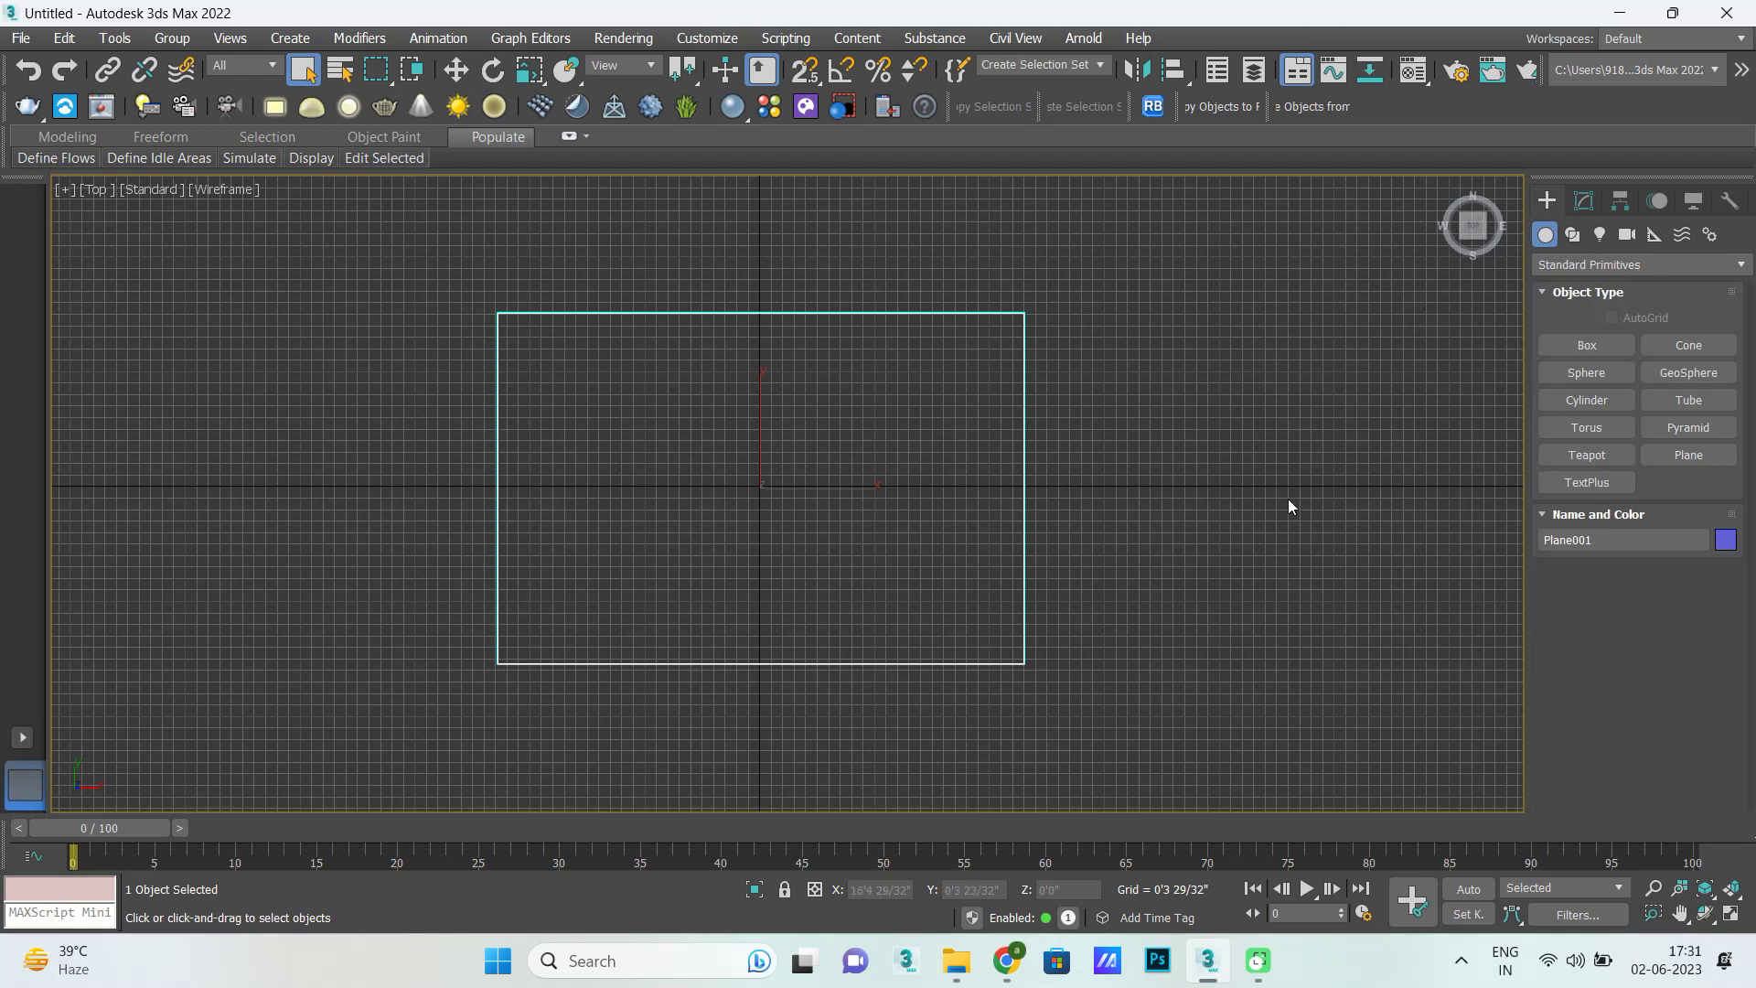
# With vertex snap on, draw a box along the floor plane's top edge.
pyautogui.scroll(3, 545, 348)
pyautogui.scroll(-3, 525, 371)
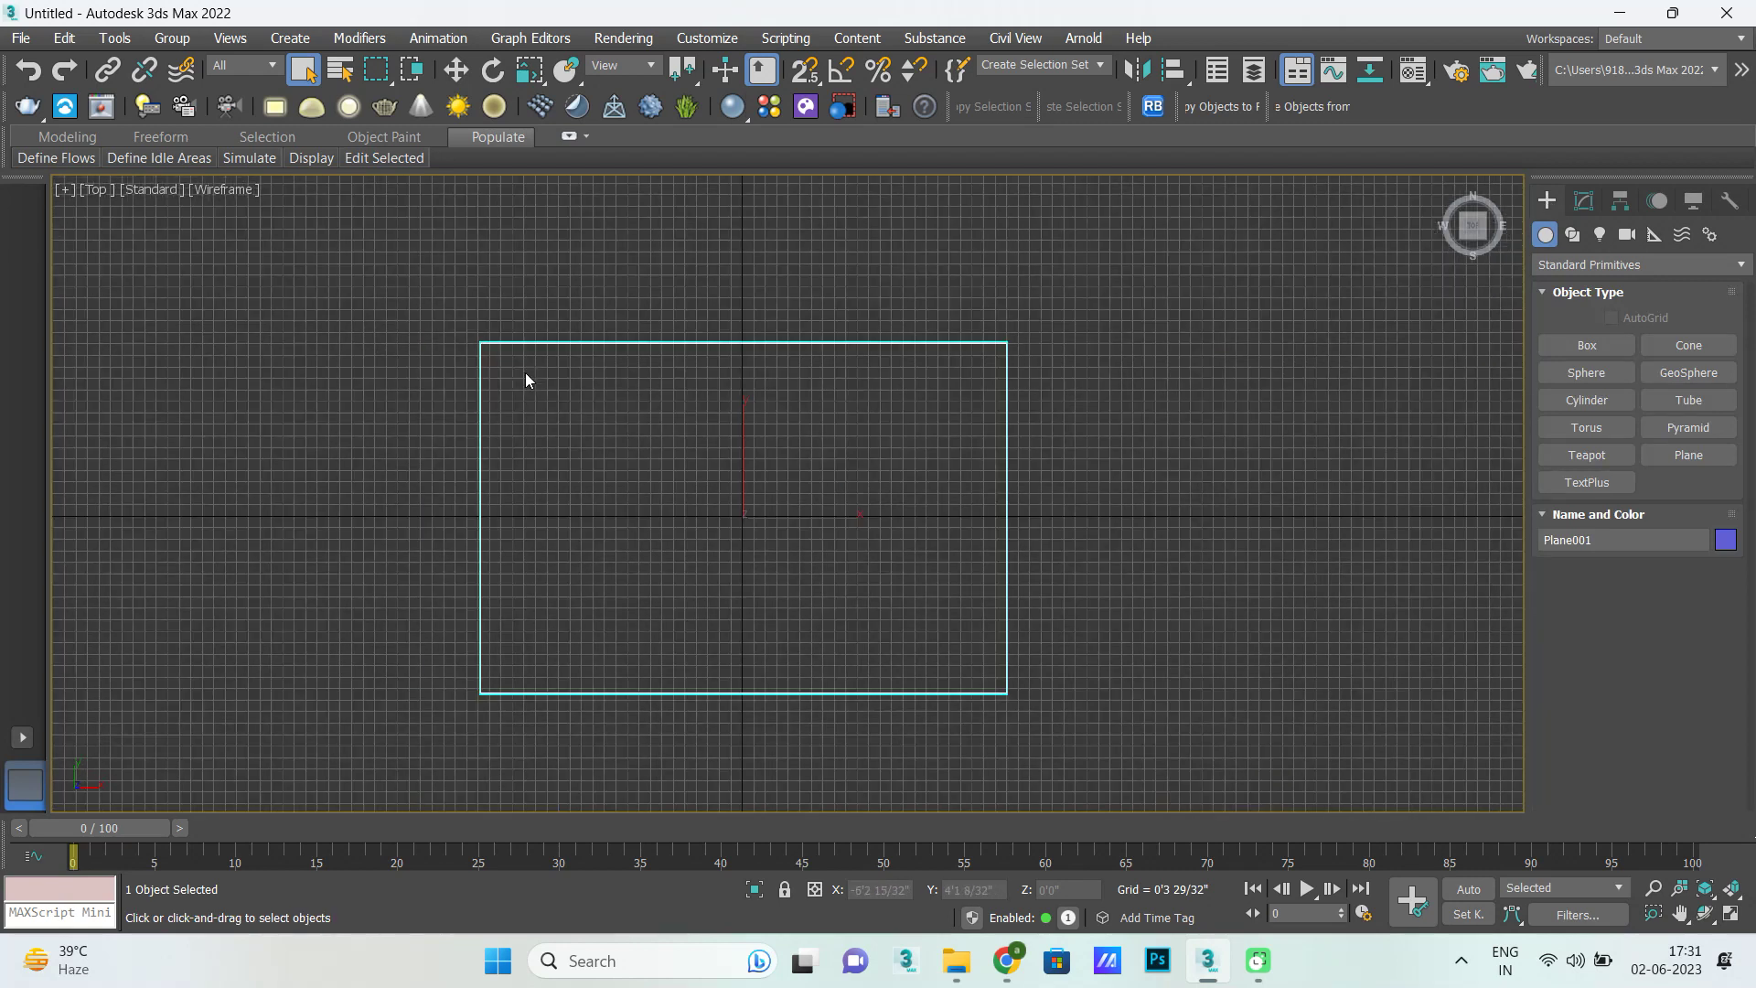
pyautogui.click(1604, 348)
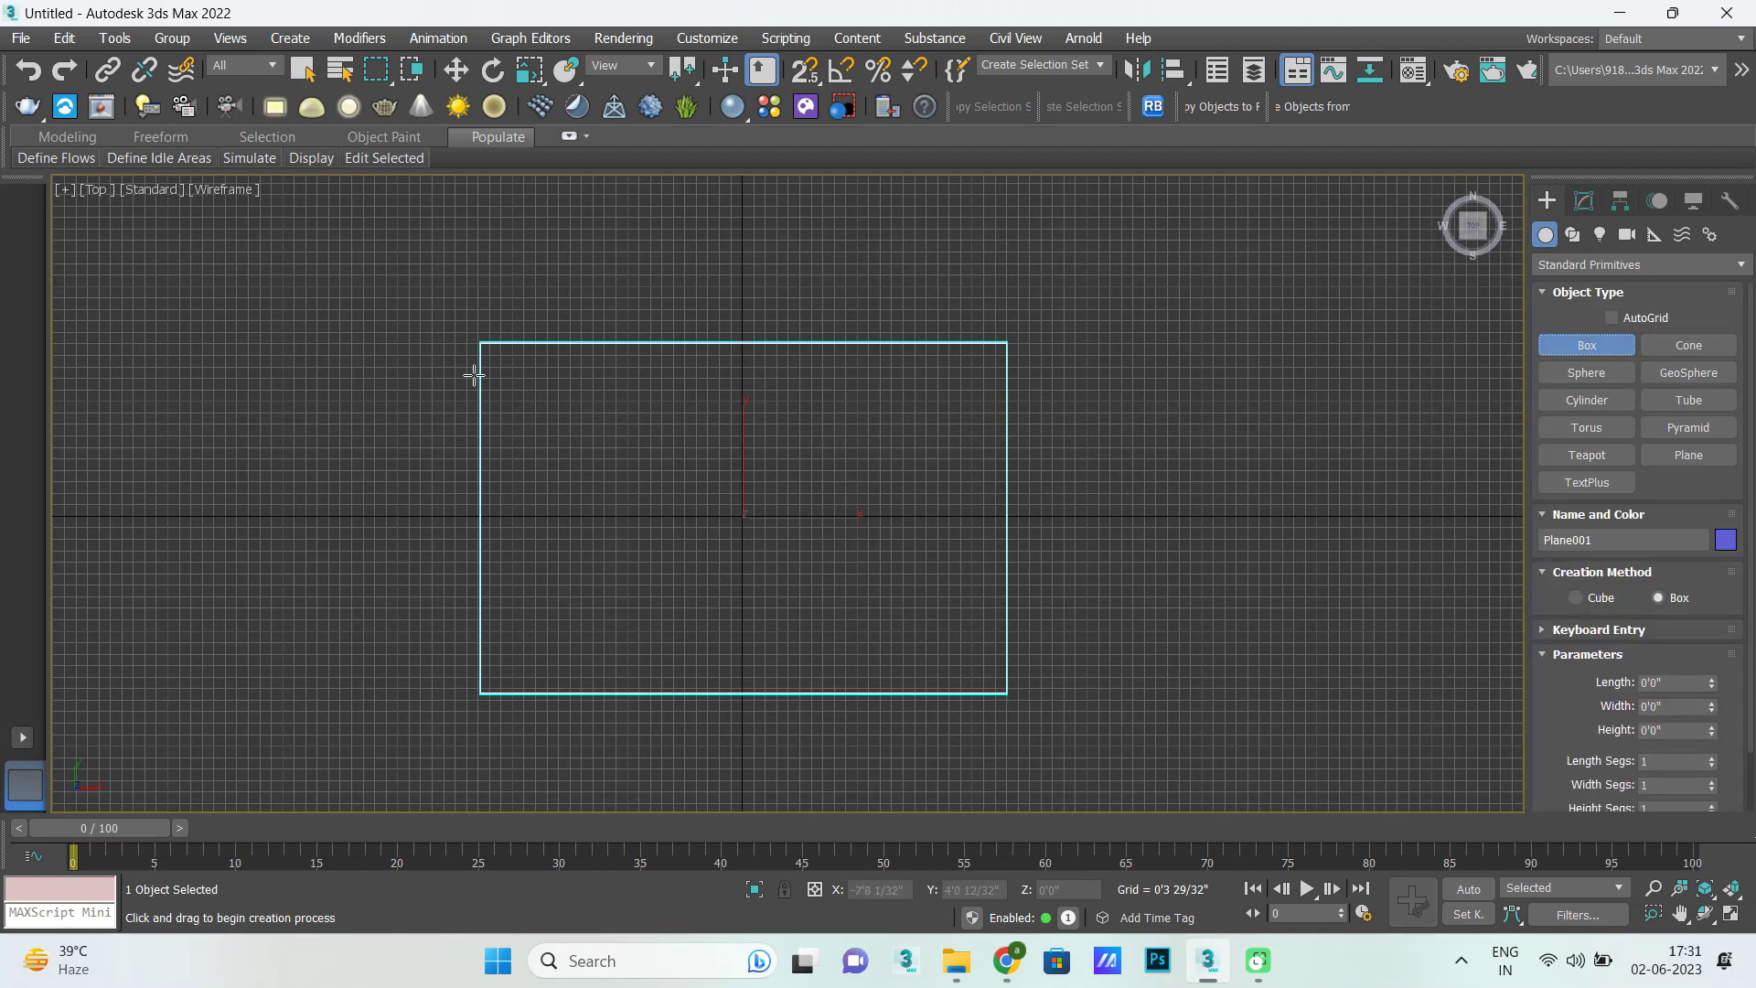
pyautogui.press('s')
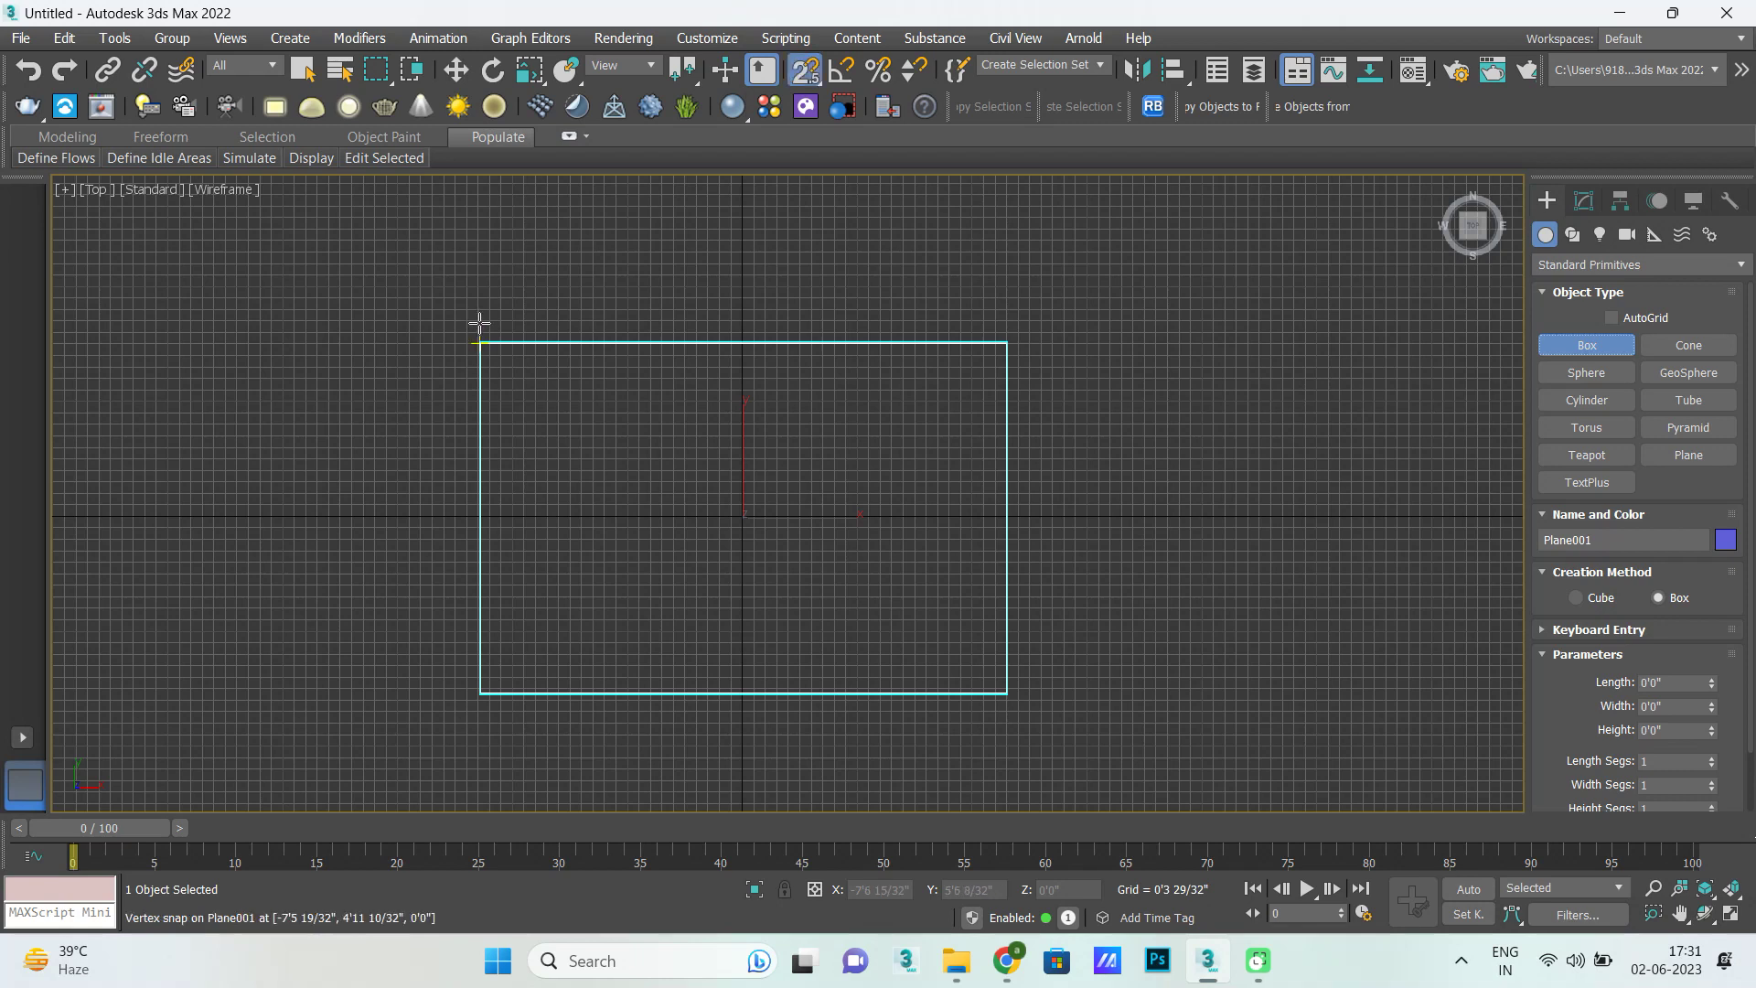
pyautogui.moveTo(490, 339); pyautogui.dragTo(1007, 343)
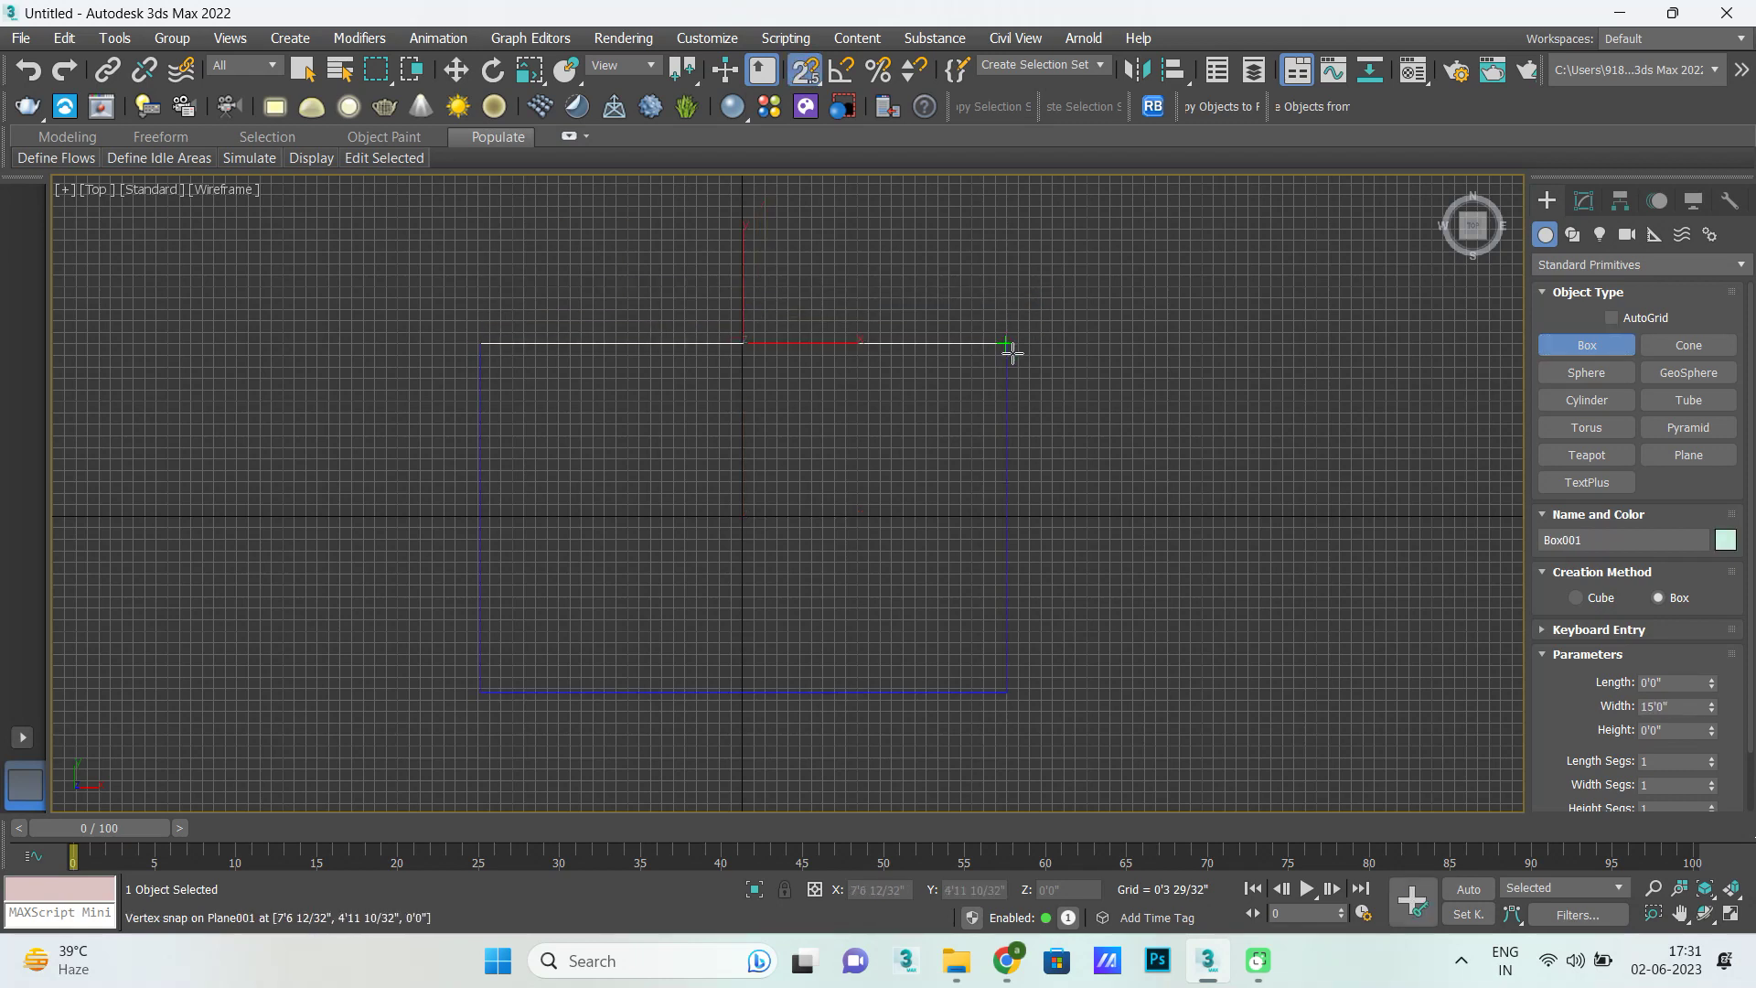
# Give the wall box a thin length of about 3" and a height of 10'.
pyautogui.click(1581, 208)
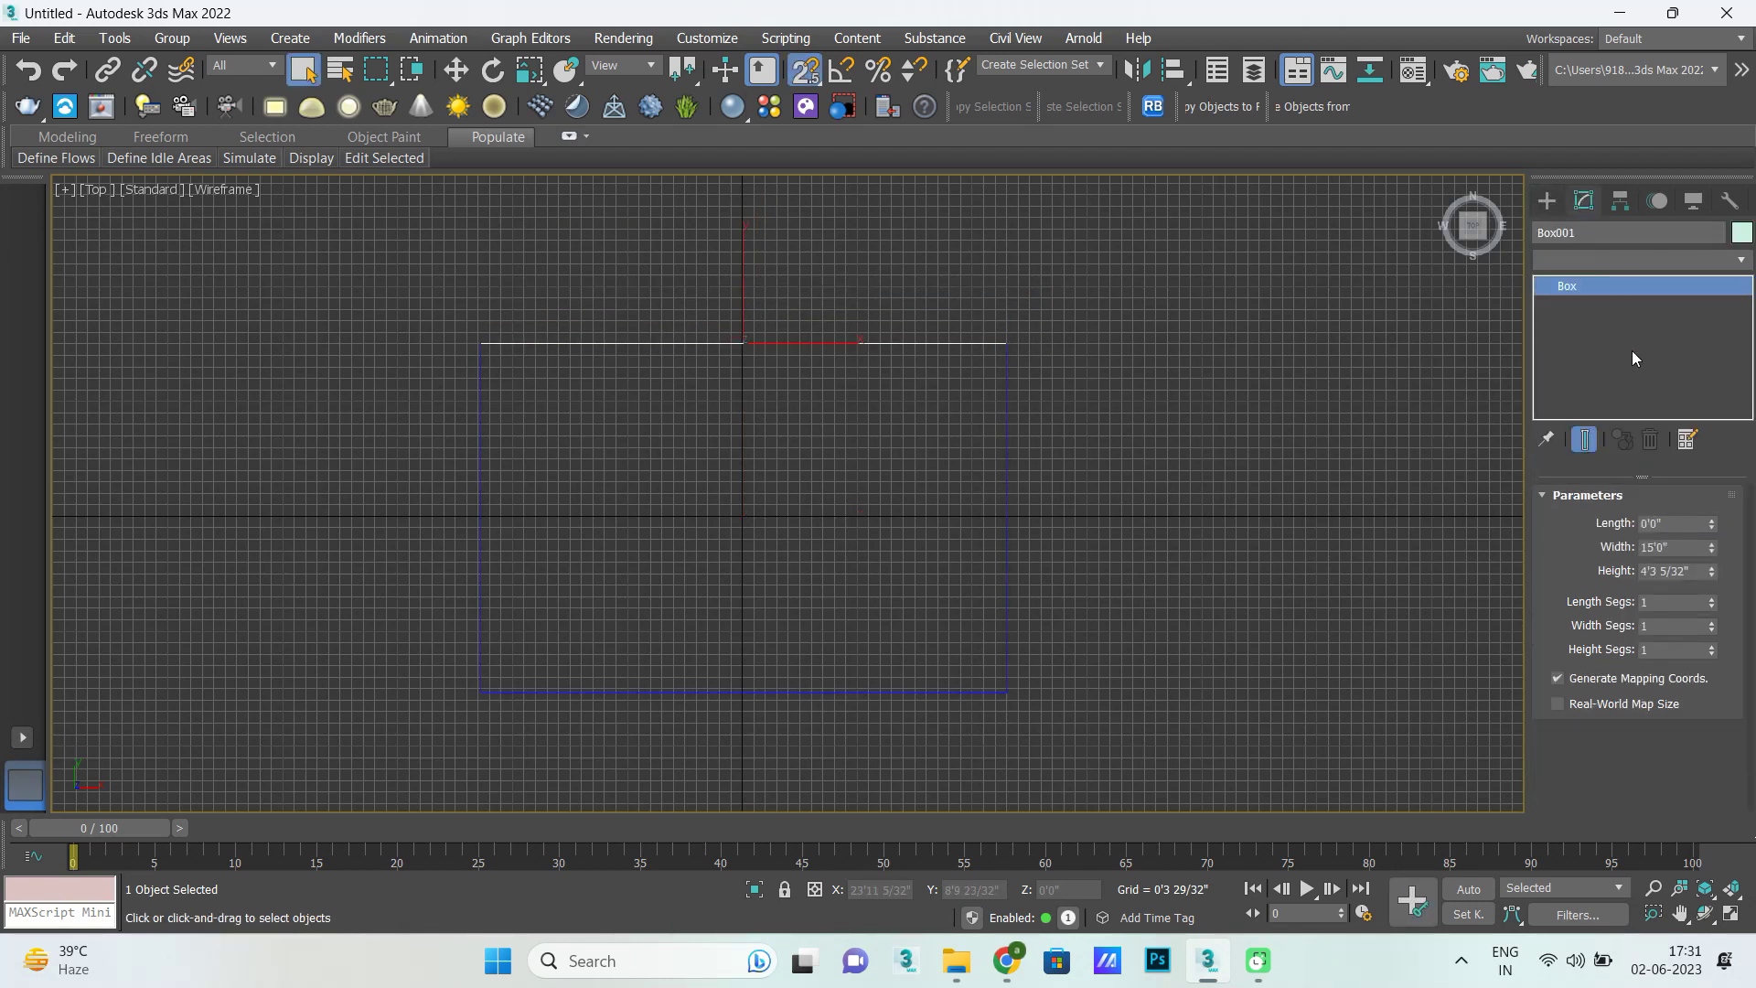
pyautogui.doubleClick(1677, 523)
pyautogui.press('BackSpace')
pyautogui.write('2 31/32')
pyautogui.press('Return')
pyautogui.scroll(4, 502, 328)
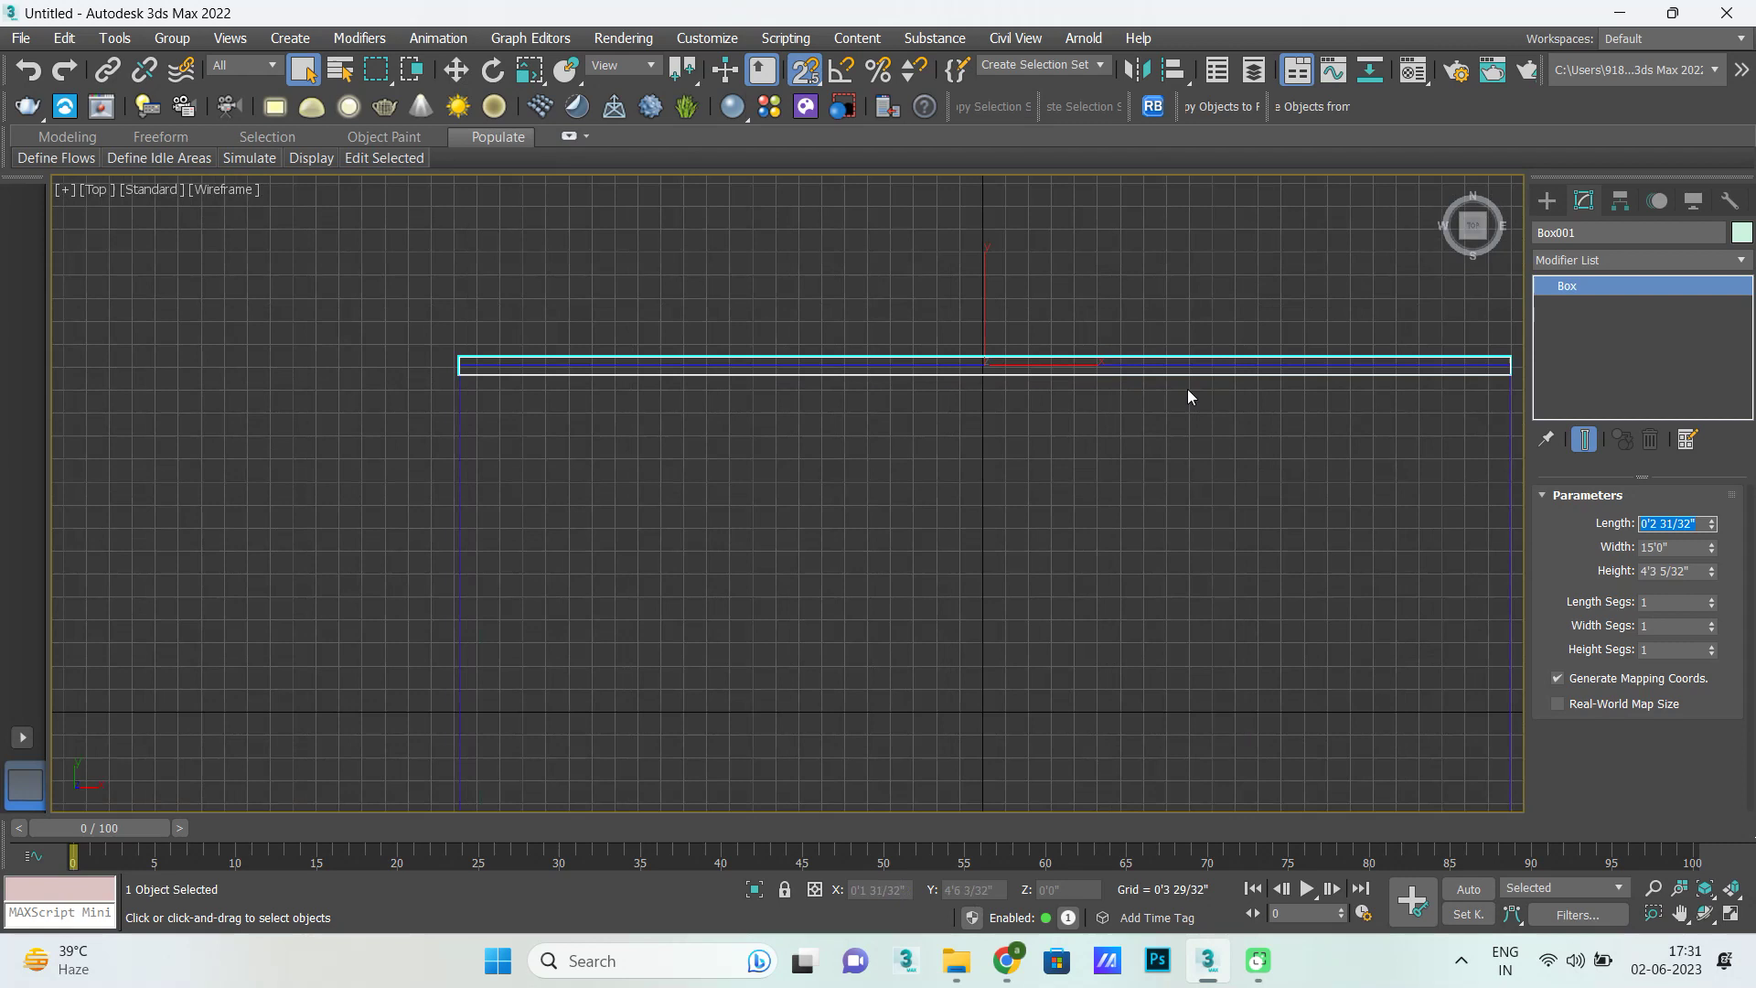
pyautogui.click(1563, 209)
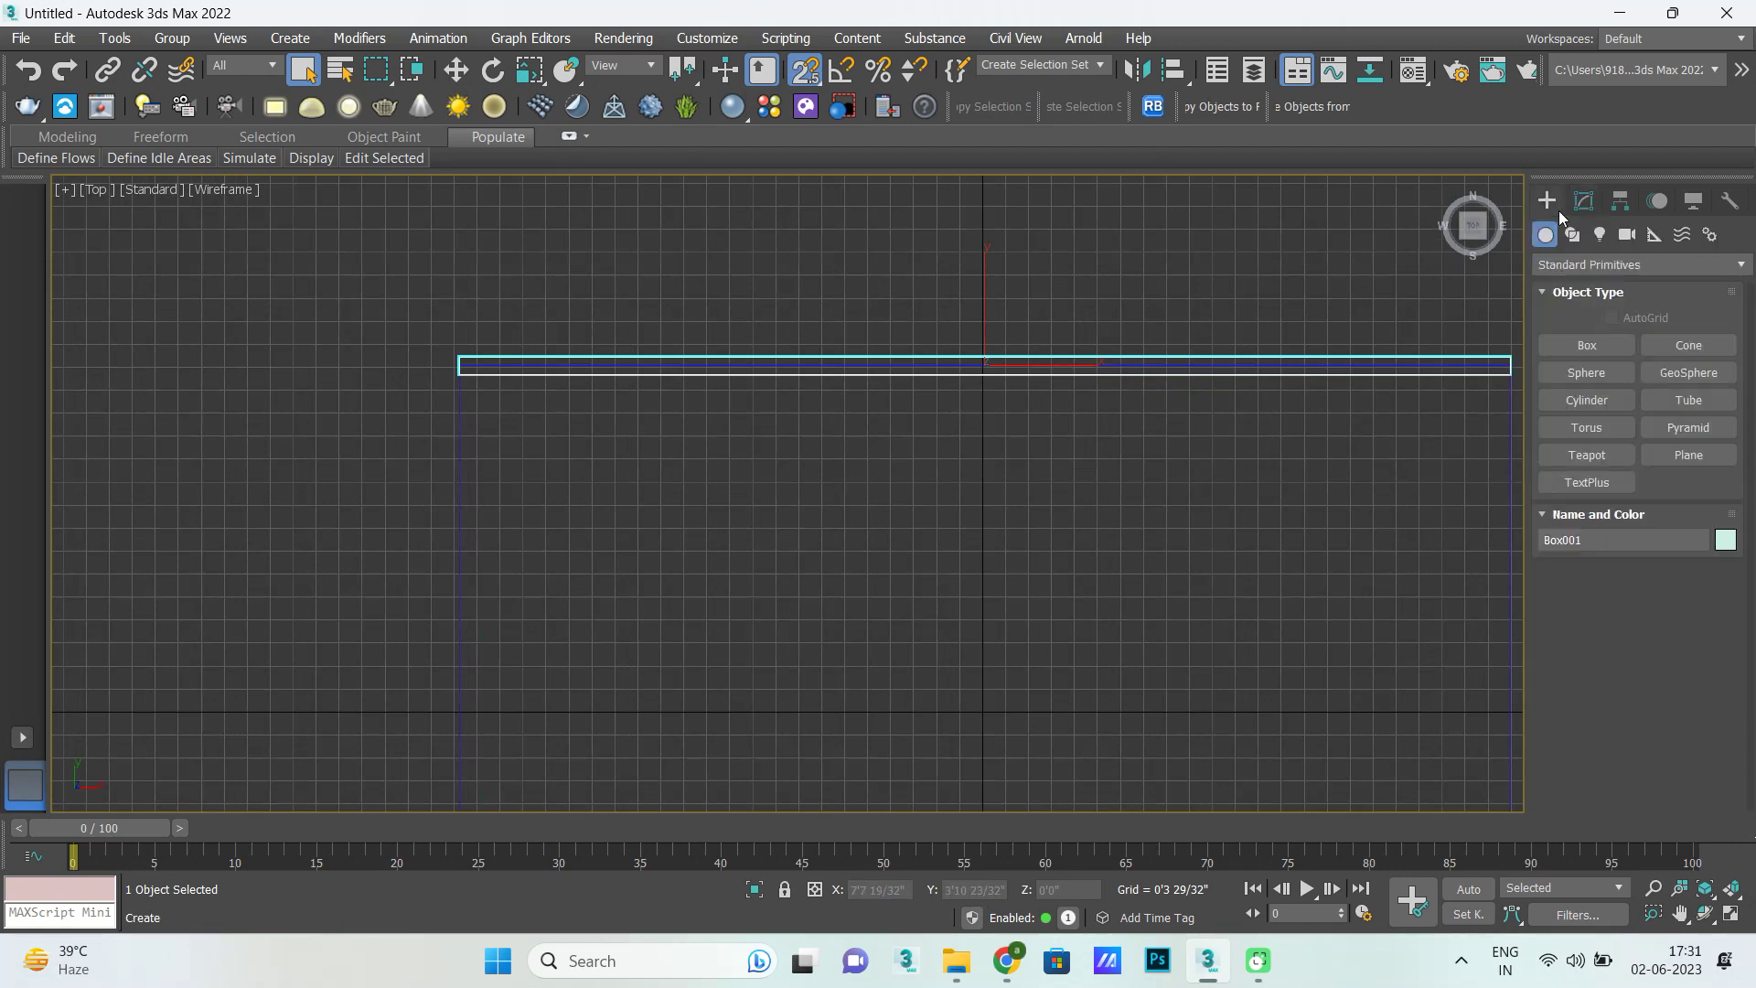
pyautogui.scroll(-4, 766, 348)
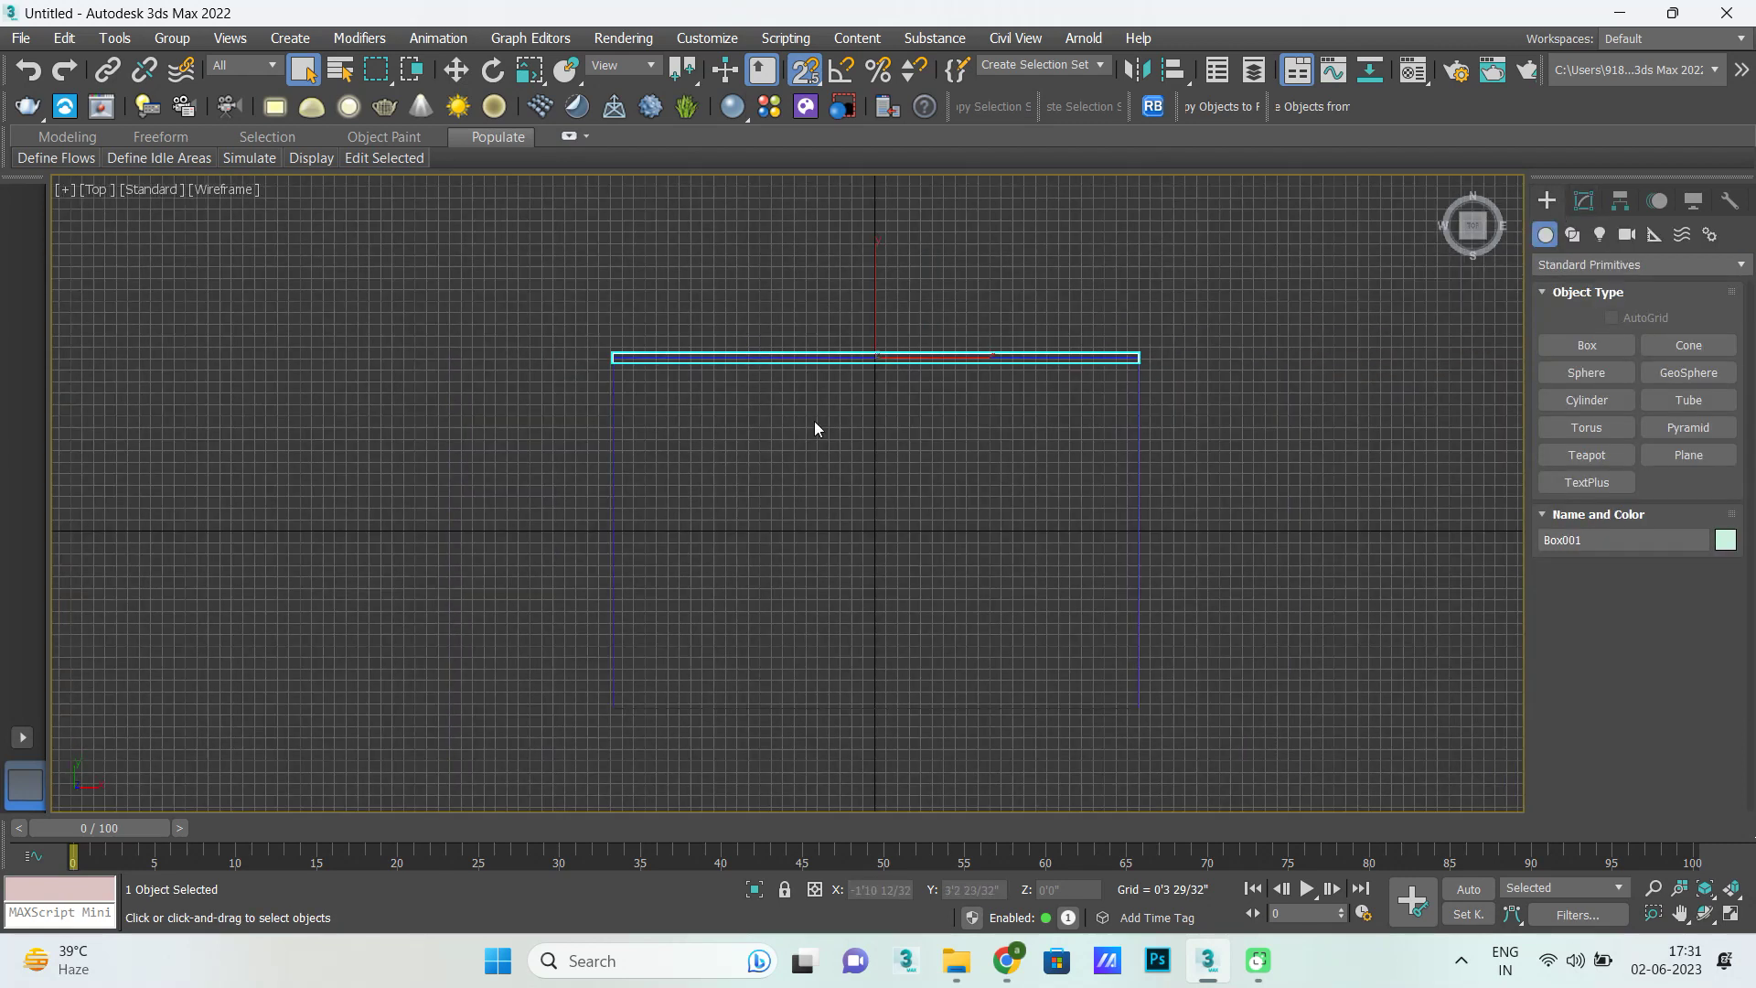
pyautogui.click(1585, 202)
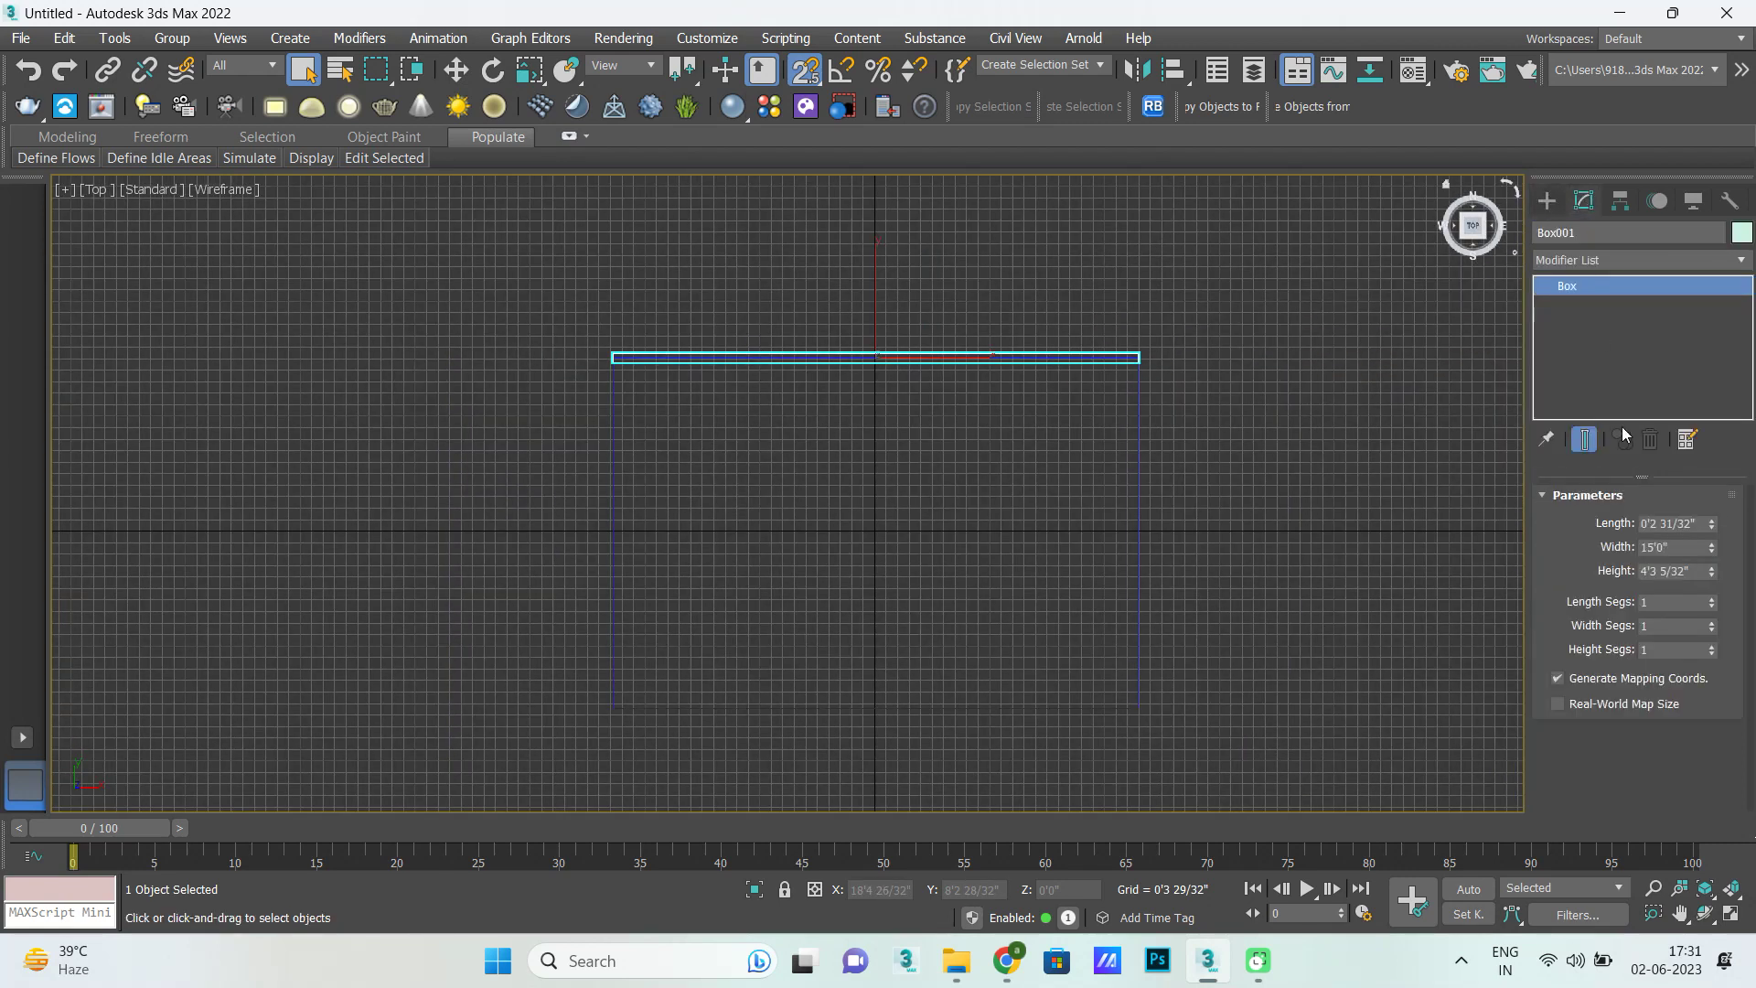
pyautogui.click(1697, 571)
pyautogui.write("10'0")
# Shift-move a copy of the wall down to the floor's bottom edge.
pyautogui.click(1547, 200)
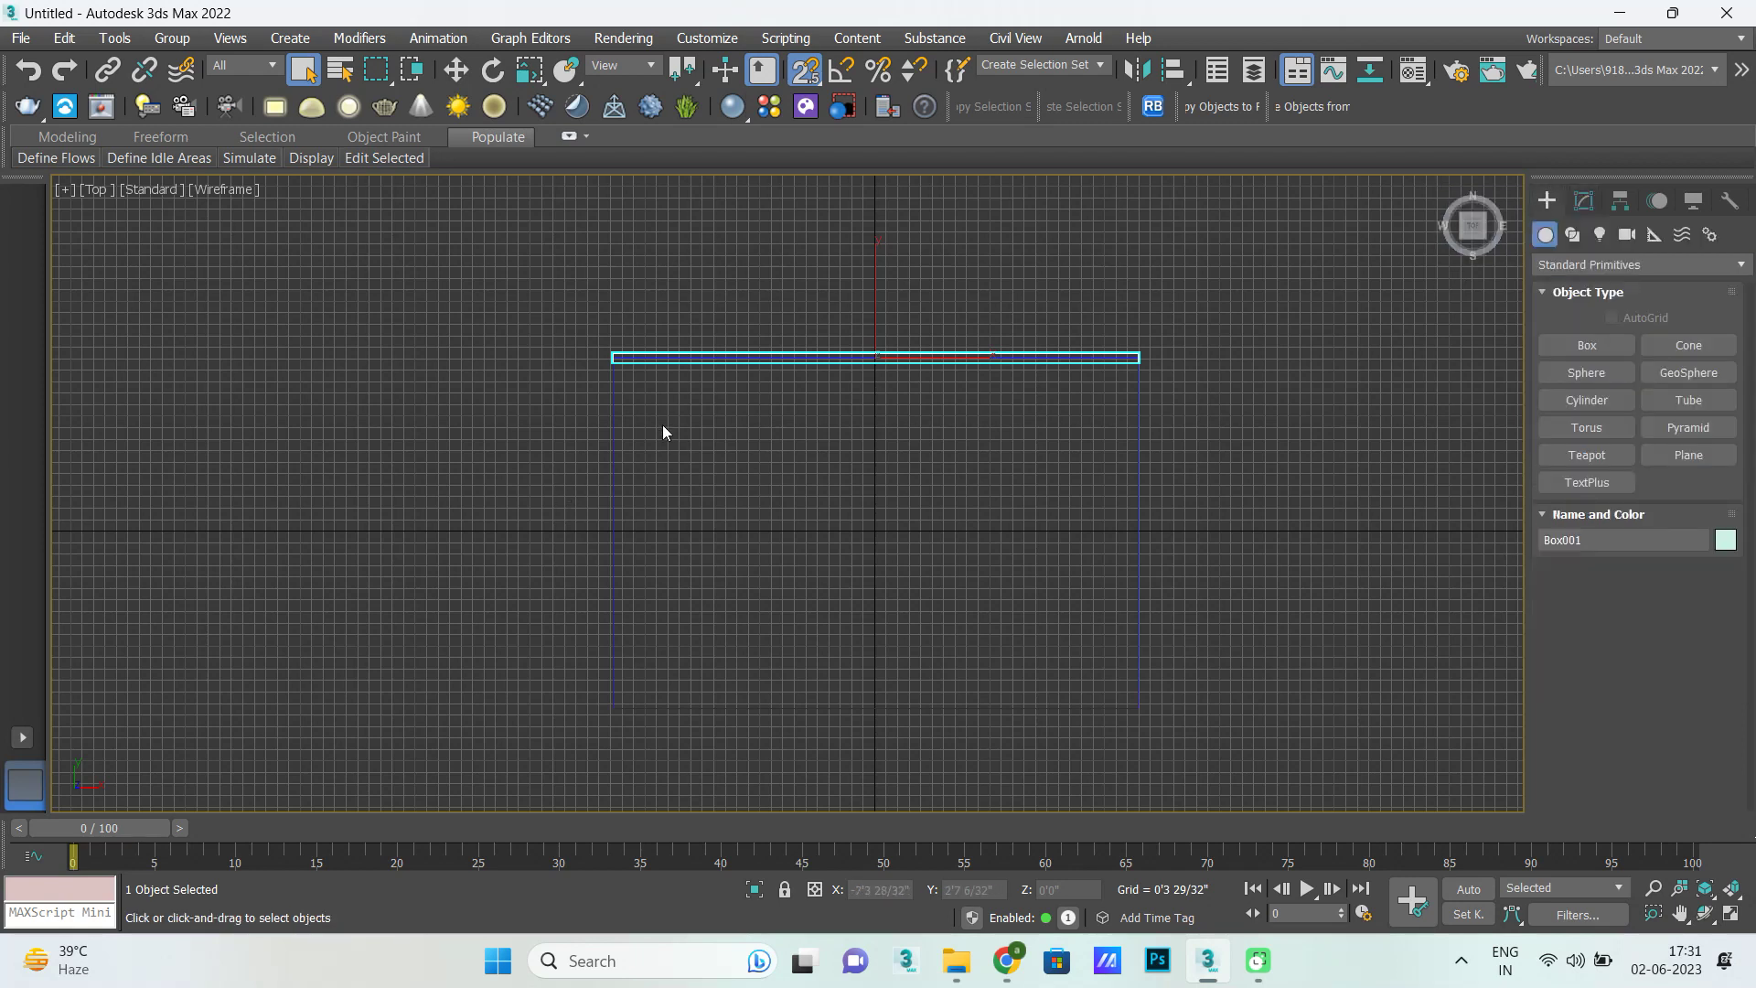
pyautogui.press('w')
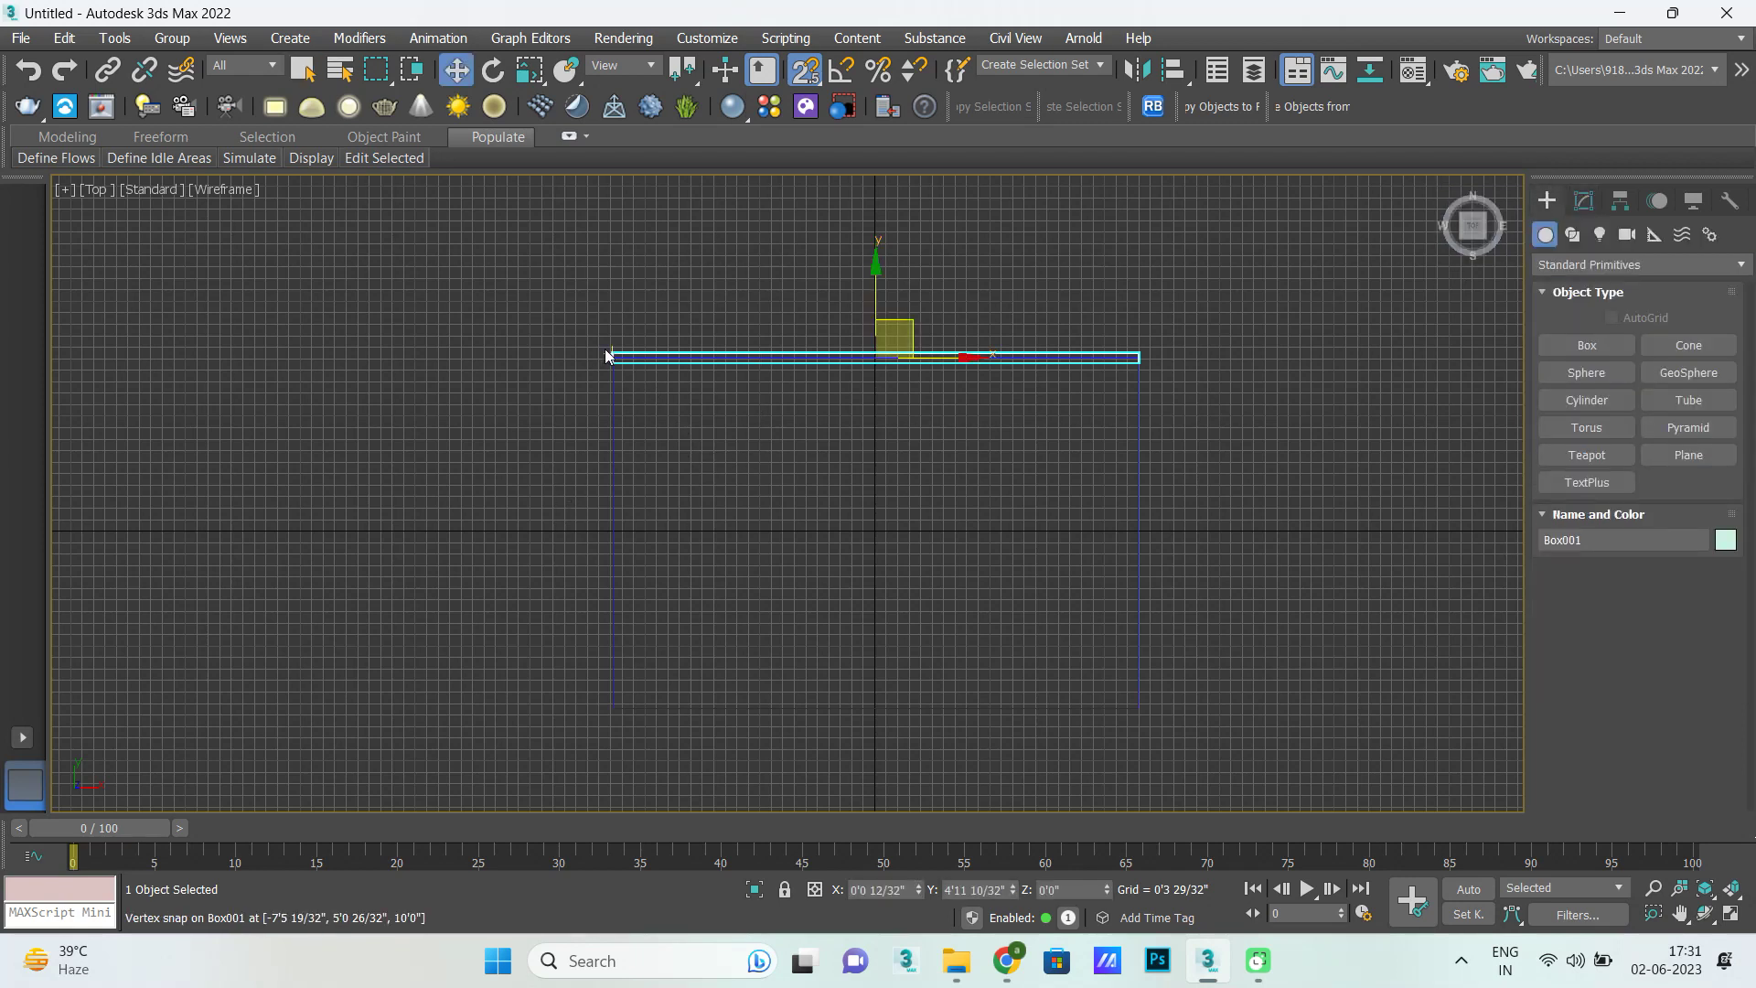
pyautogui.scroll(2, 608, 352)
pyautogui.scroll(-2, 616, 352)
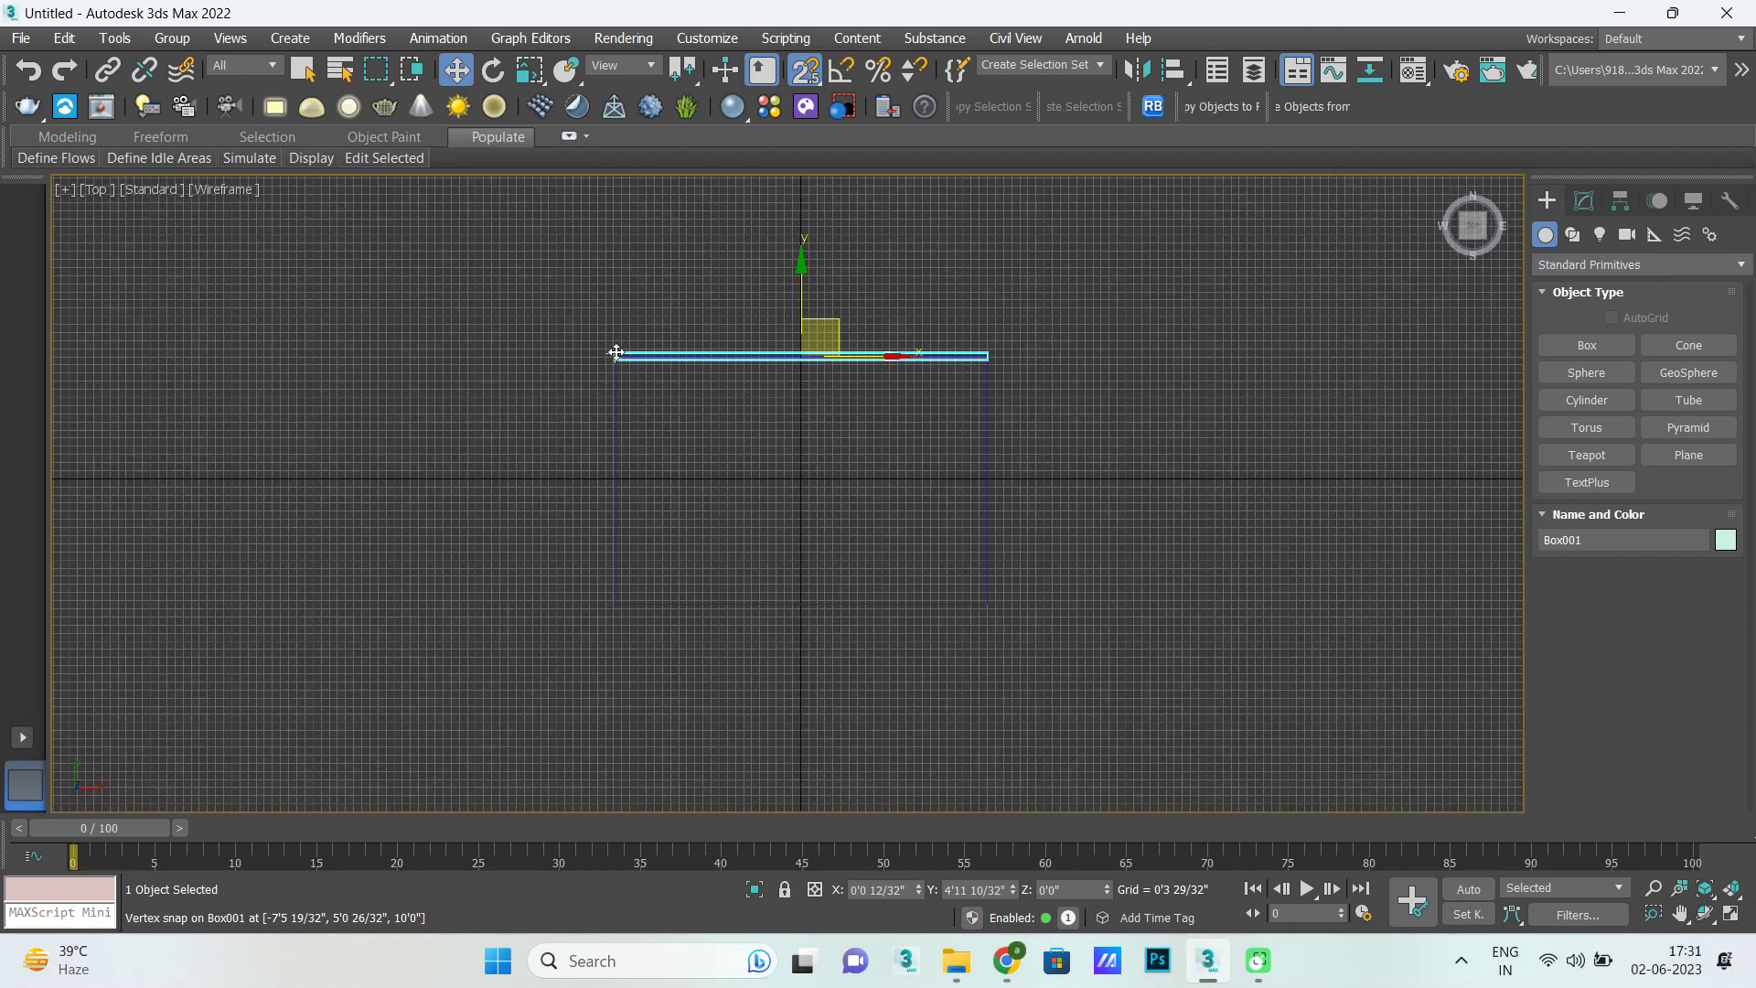
pyautogui.scroll(2, 615, 353)
pyautogui.keyDown('shift'); pyautogui.moveTo(616, 352); pyautogui.dragTo(615, 712); pyautogui.keyUp('shift')
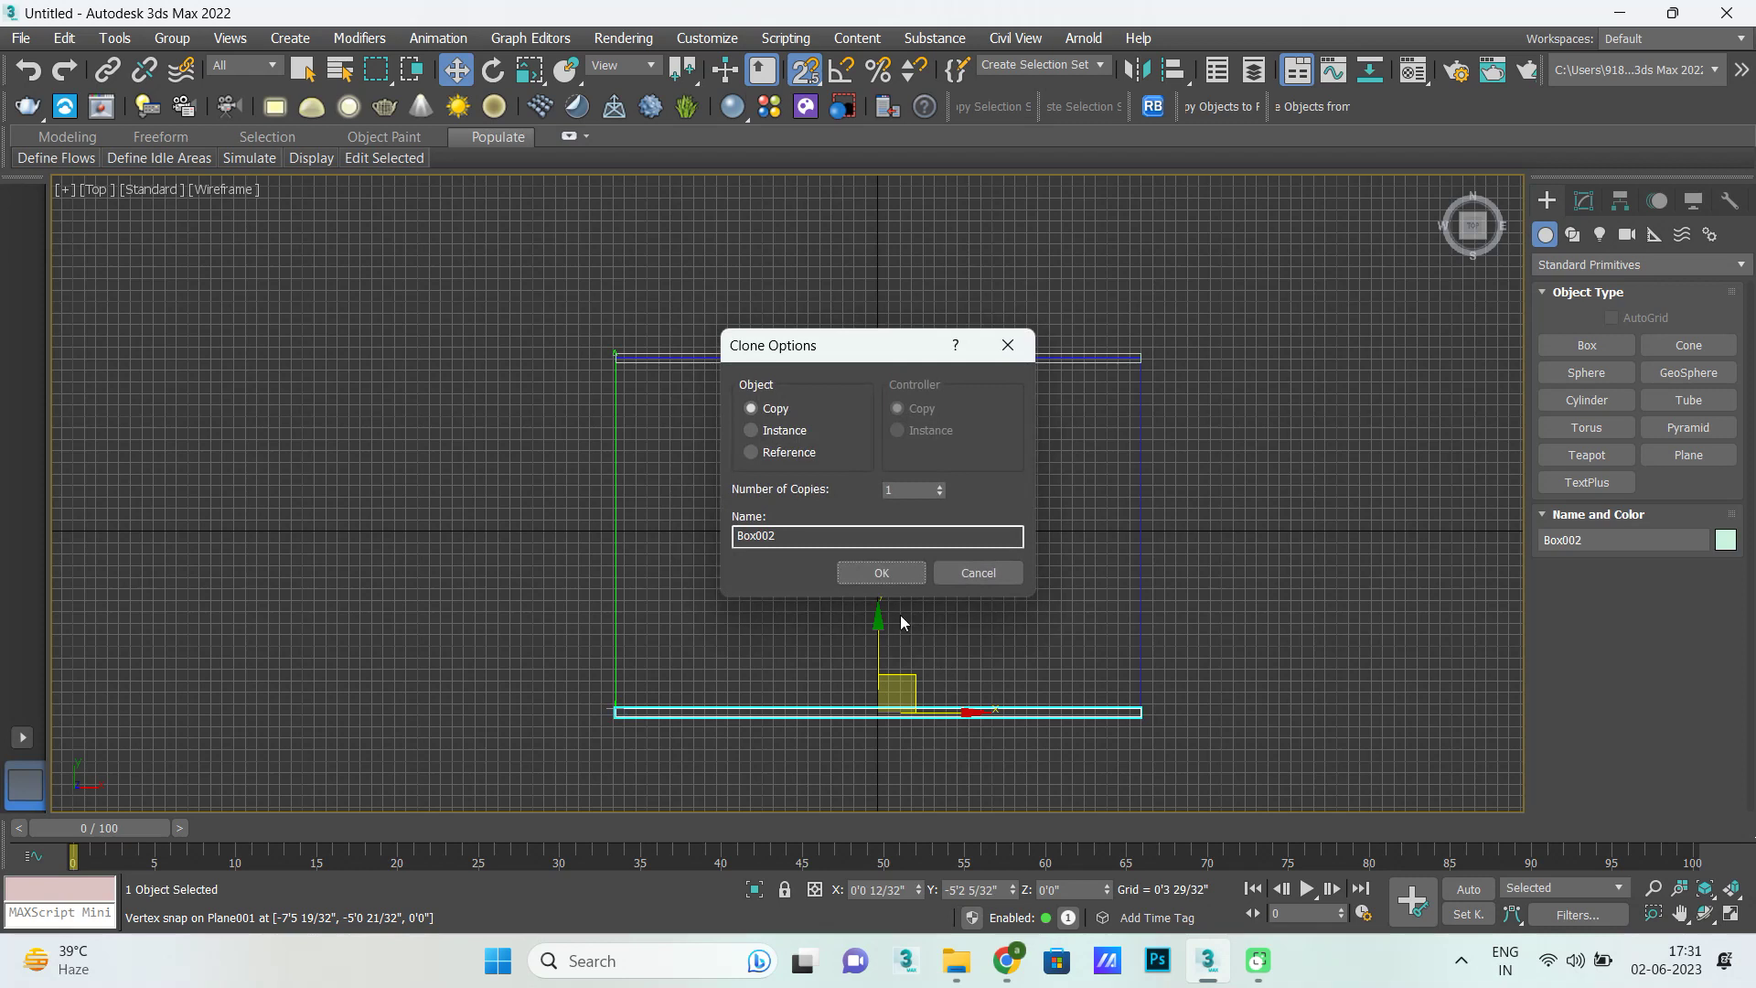
pyautogui.click(893, 580)
# With snap off, clone the bottom wall up to the middle of the floor.
pyautogui.scroll(2, 651, 716)
pyautogui.scroll(-2, 661, 695)
pyautogui.press('s')
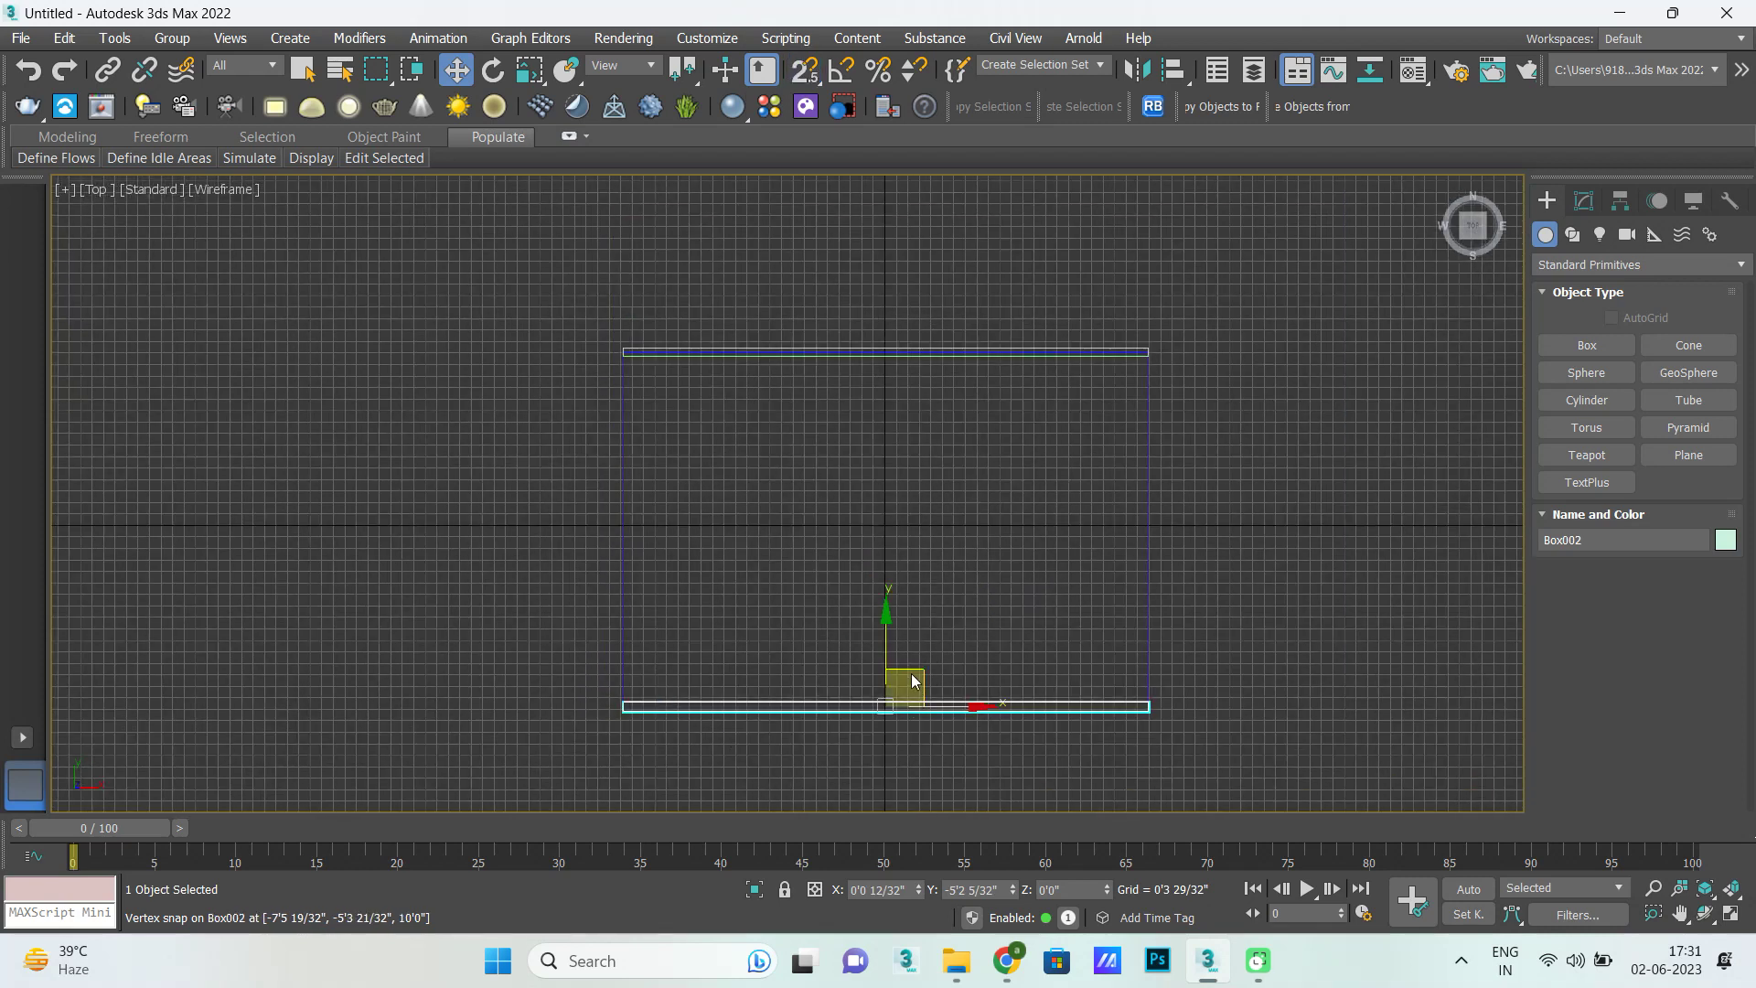
pyautogui.keyDown('shift'); pyautogui.moveTo(884, 668); pyautogui.dragTo(884, 515); pyautogui.keyUp('shift')
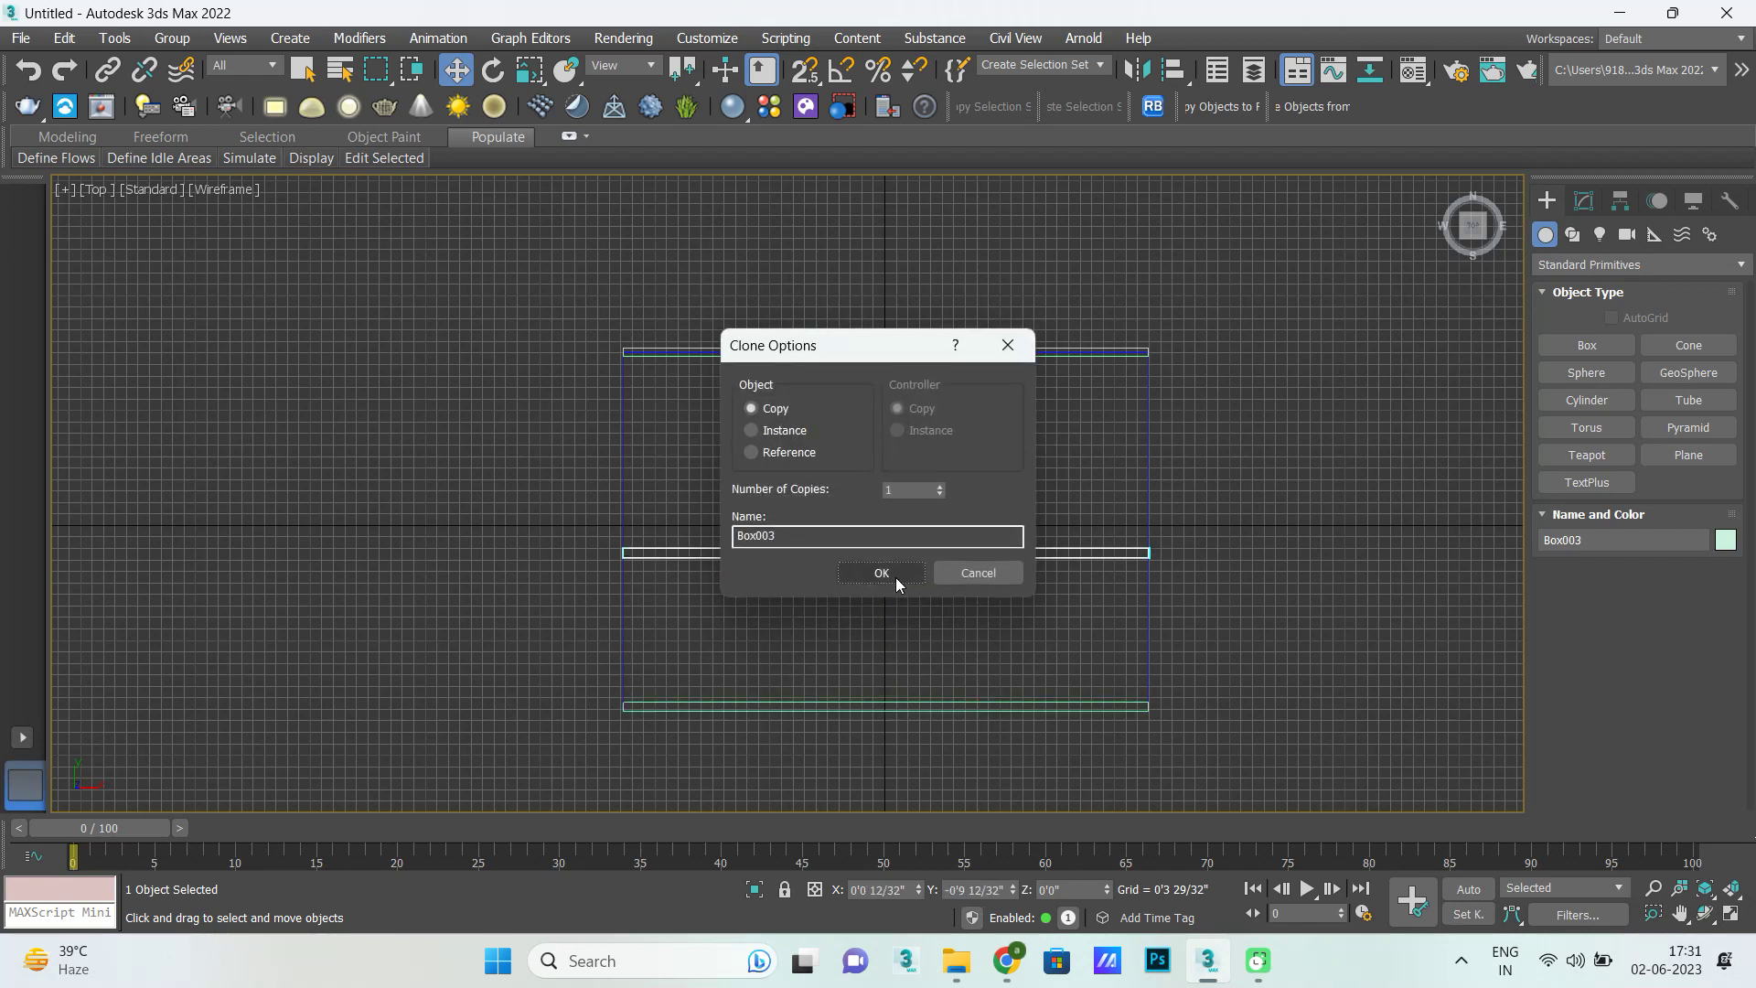
pyautogui.click(896, 578)
# Rotate the middle copy 90° with Angle Snap and snap it to the left edge.
pyautogui.press('e')
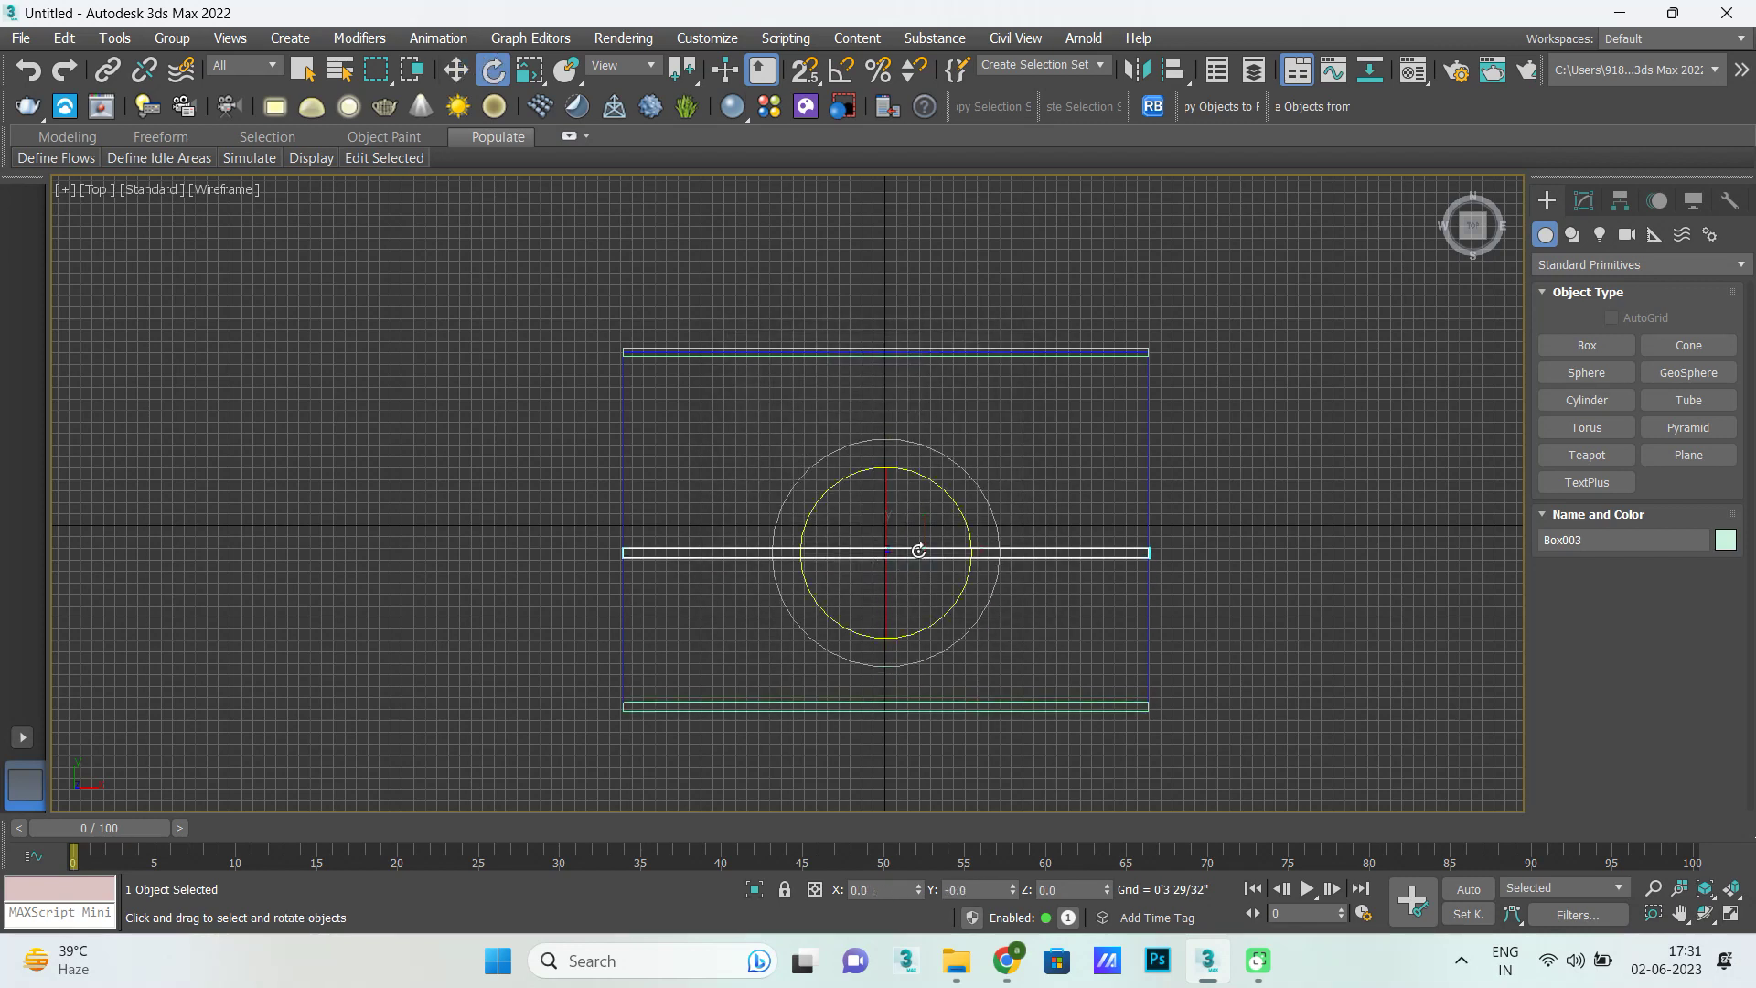
pyautogui.press('a')
pyautogui.moveTo(973, 532); pyautogui.dragTo(941, 455)
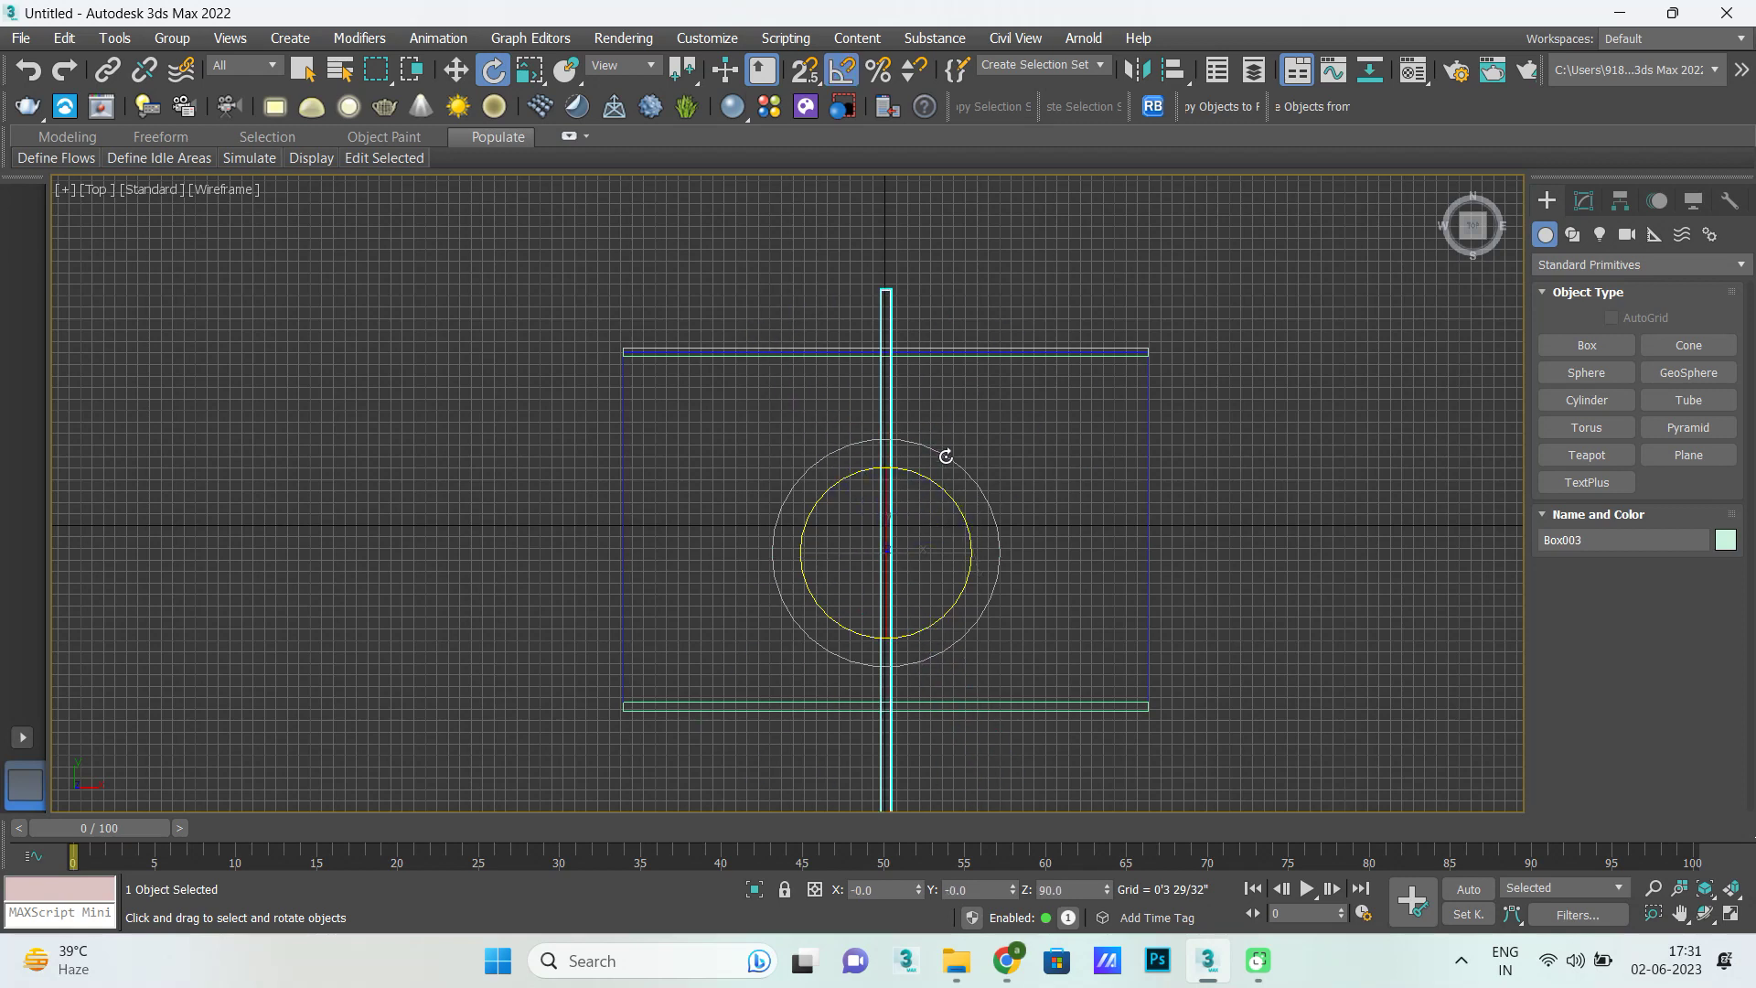
pyautogui.press('w')
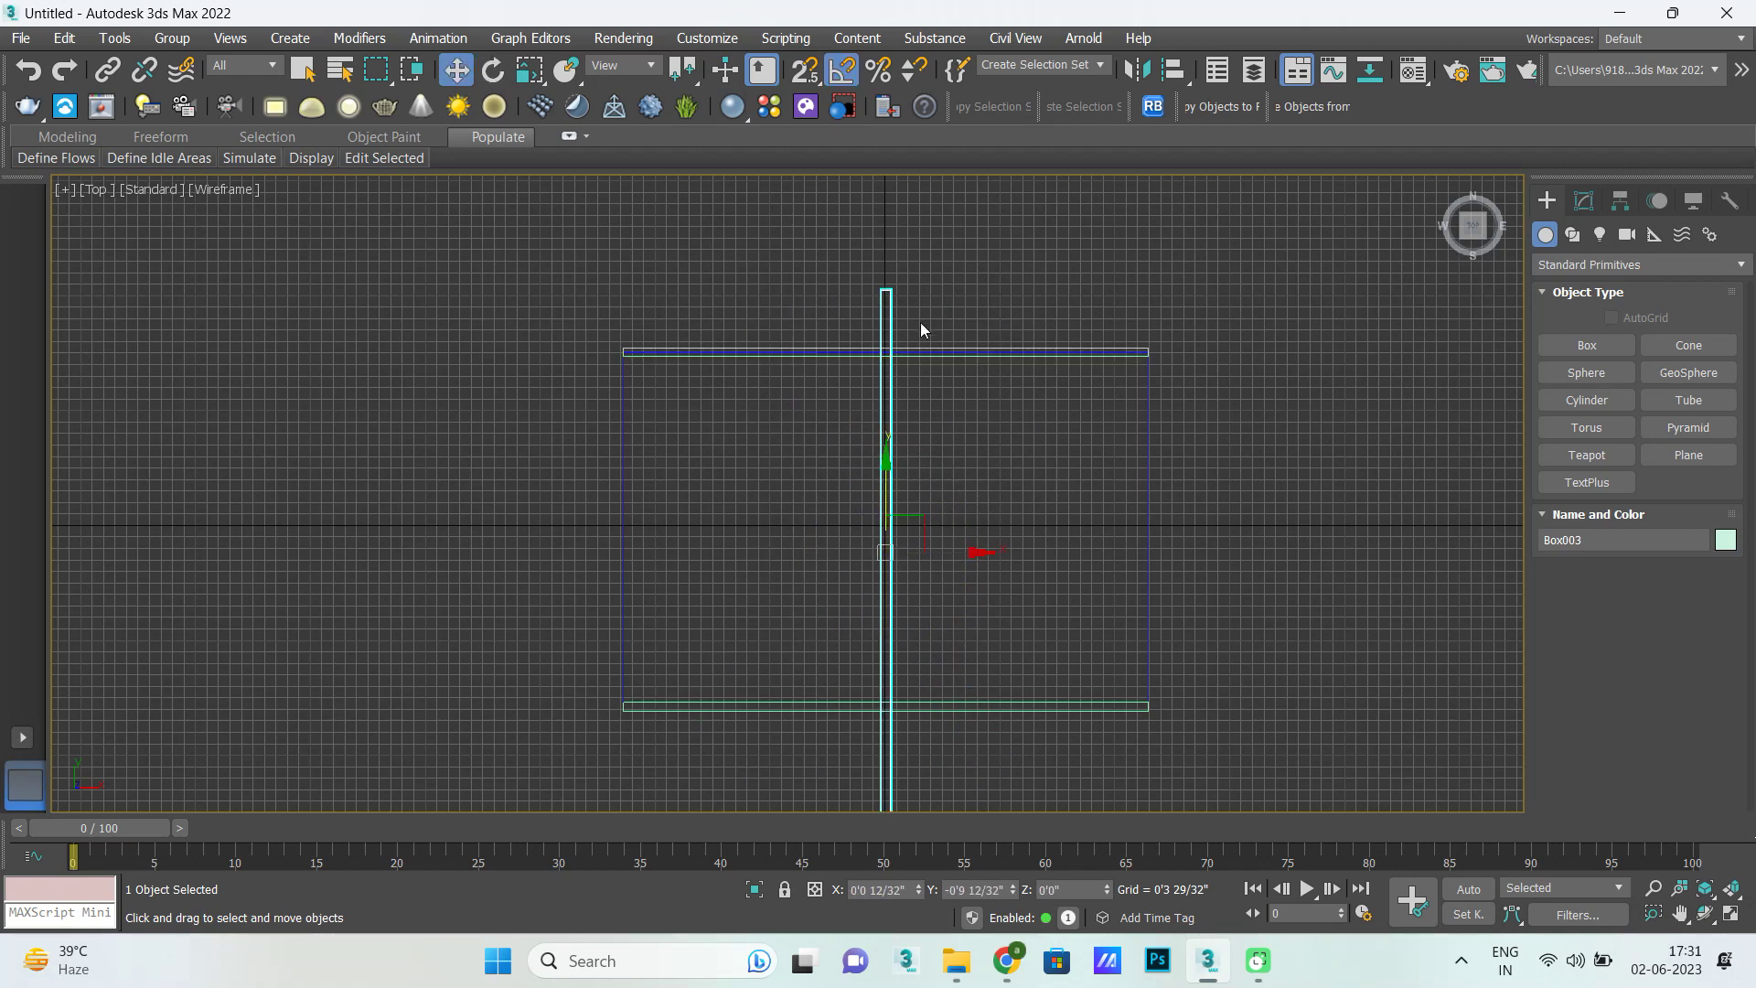
pyautogui.press('s')
pyautogui.moveTo(889, 290)
pyautogui.mouseDown()
pyautogui.moveTo(510, 498)
pyautogui.moveTo(622, 352)
pyautogui.mouseUp()
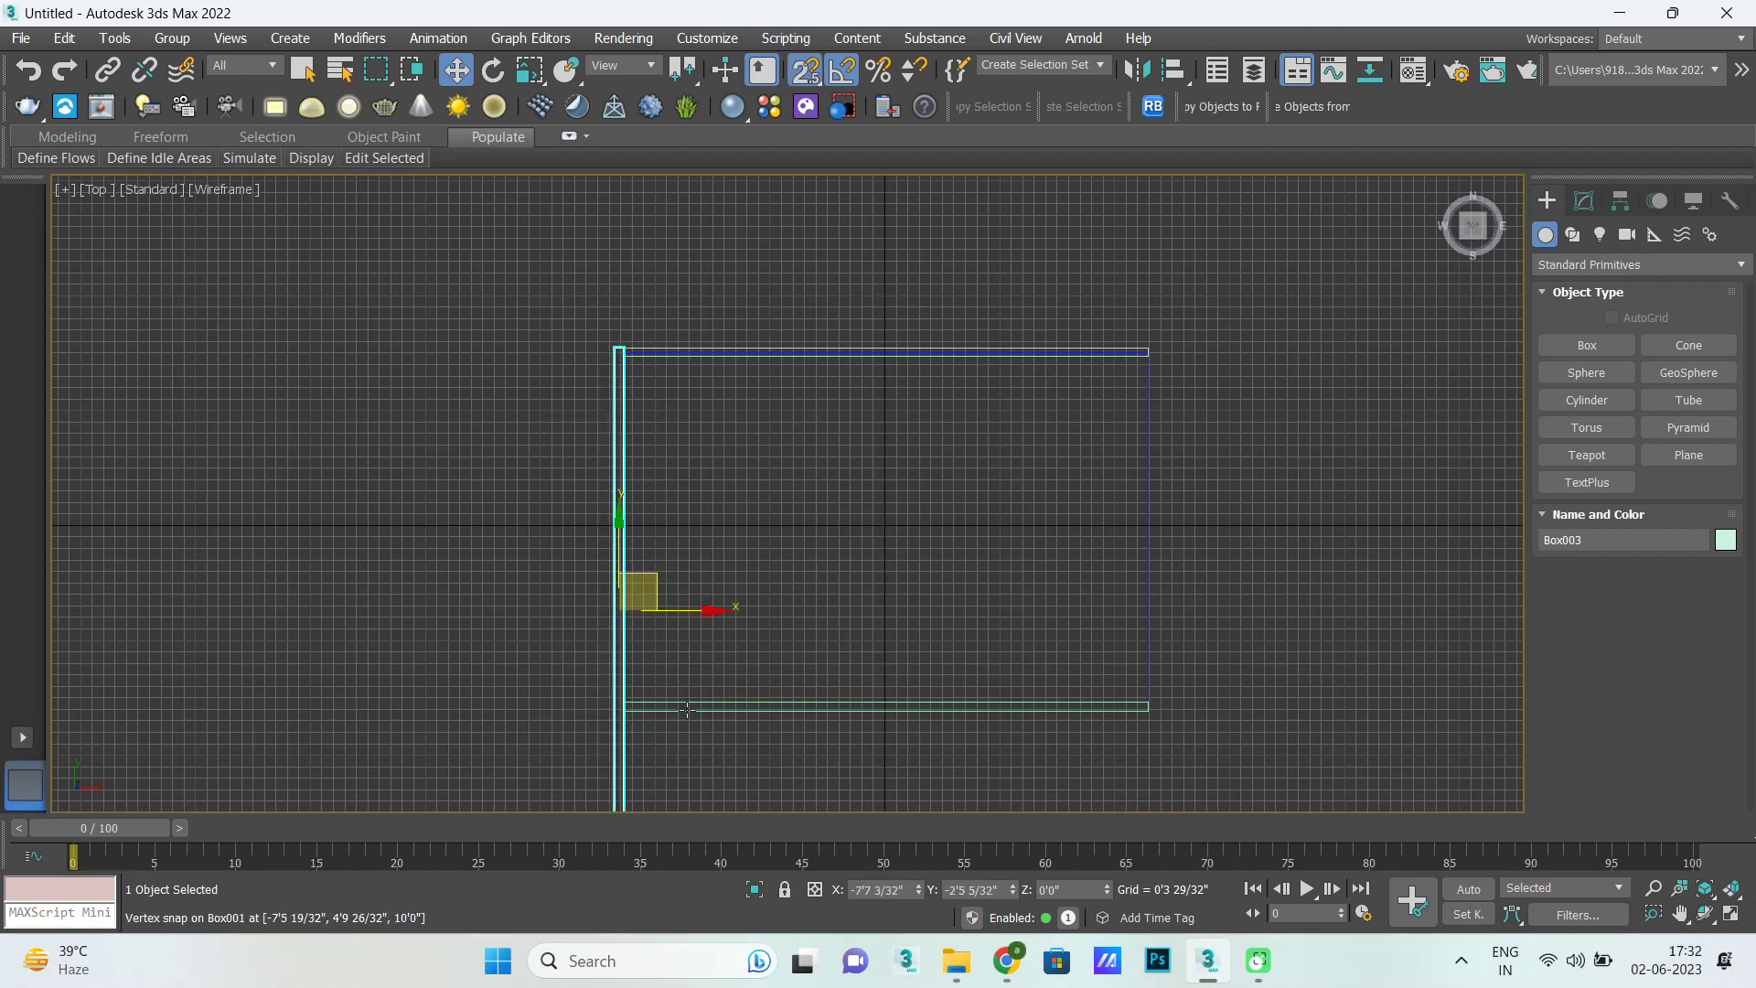
# Set Box003's width to 10'.
pyautogui.click(1584, 200)
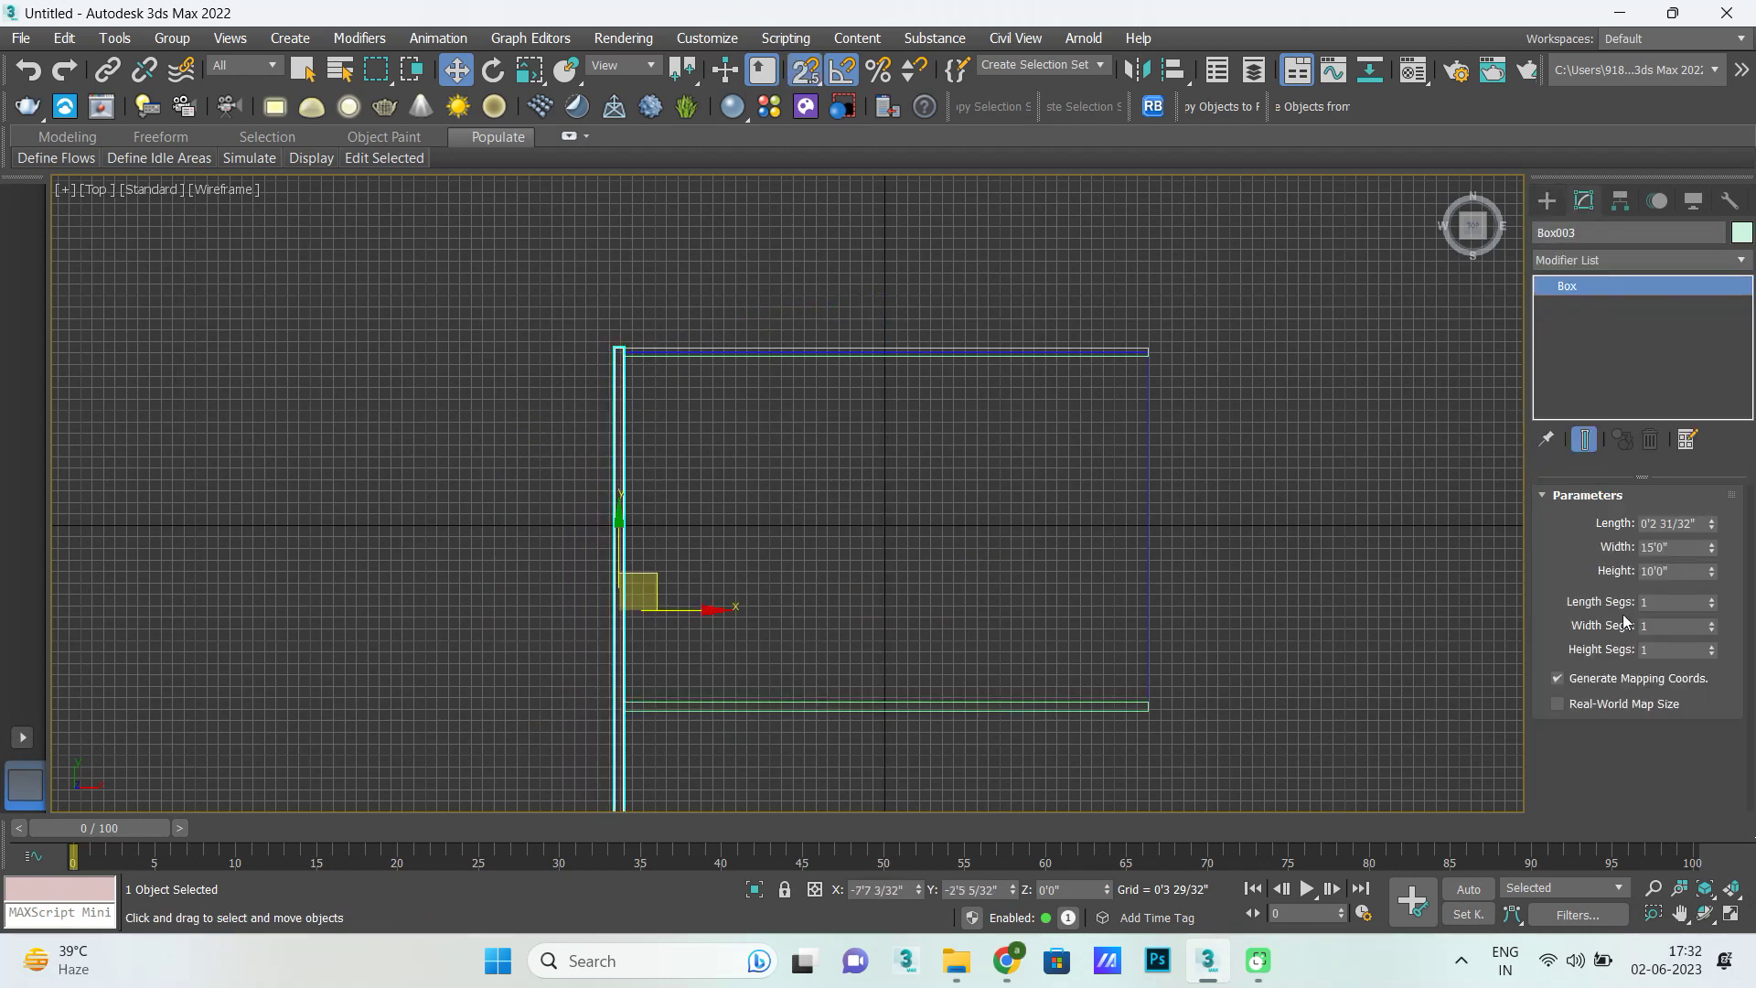
pyautogui.doubleClick(1678, 547)
pyautogui.write('10')
pyautogui.press('Return')
# Snap the side wall's end onto the top wall's corner so the two align.
pyautogui.scroll(2, 647, 457)
pyautogui.moveTo(617, 440); pyautogui.dragTo(605, 328)
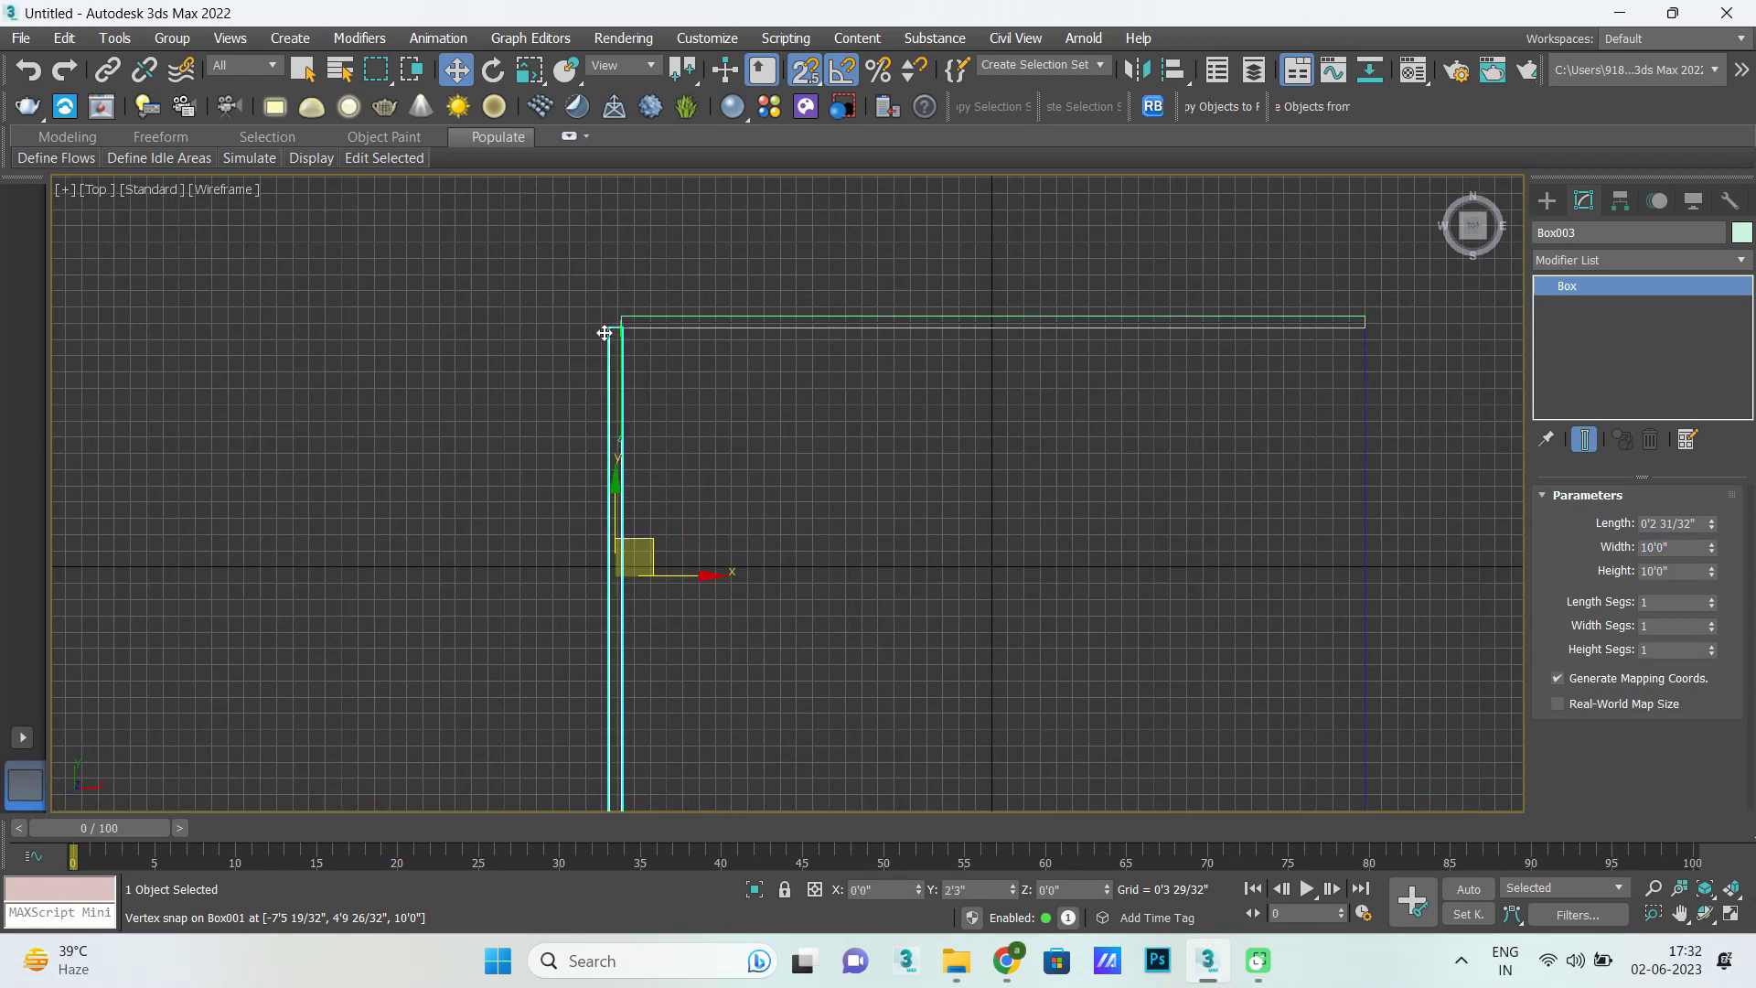
pyautogui.moveTo(605, 333); pyautogui.dragTo(602, 320)
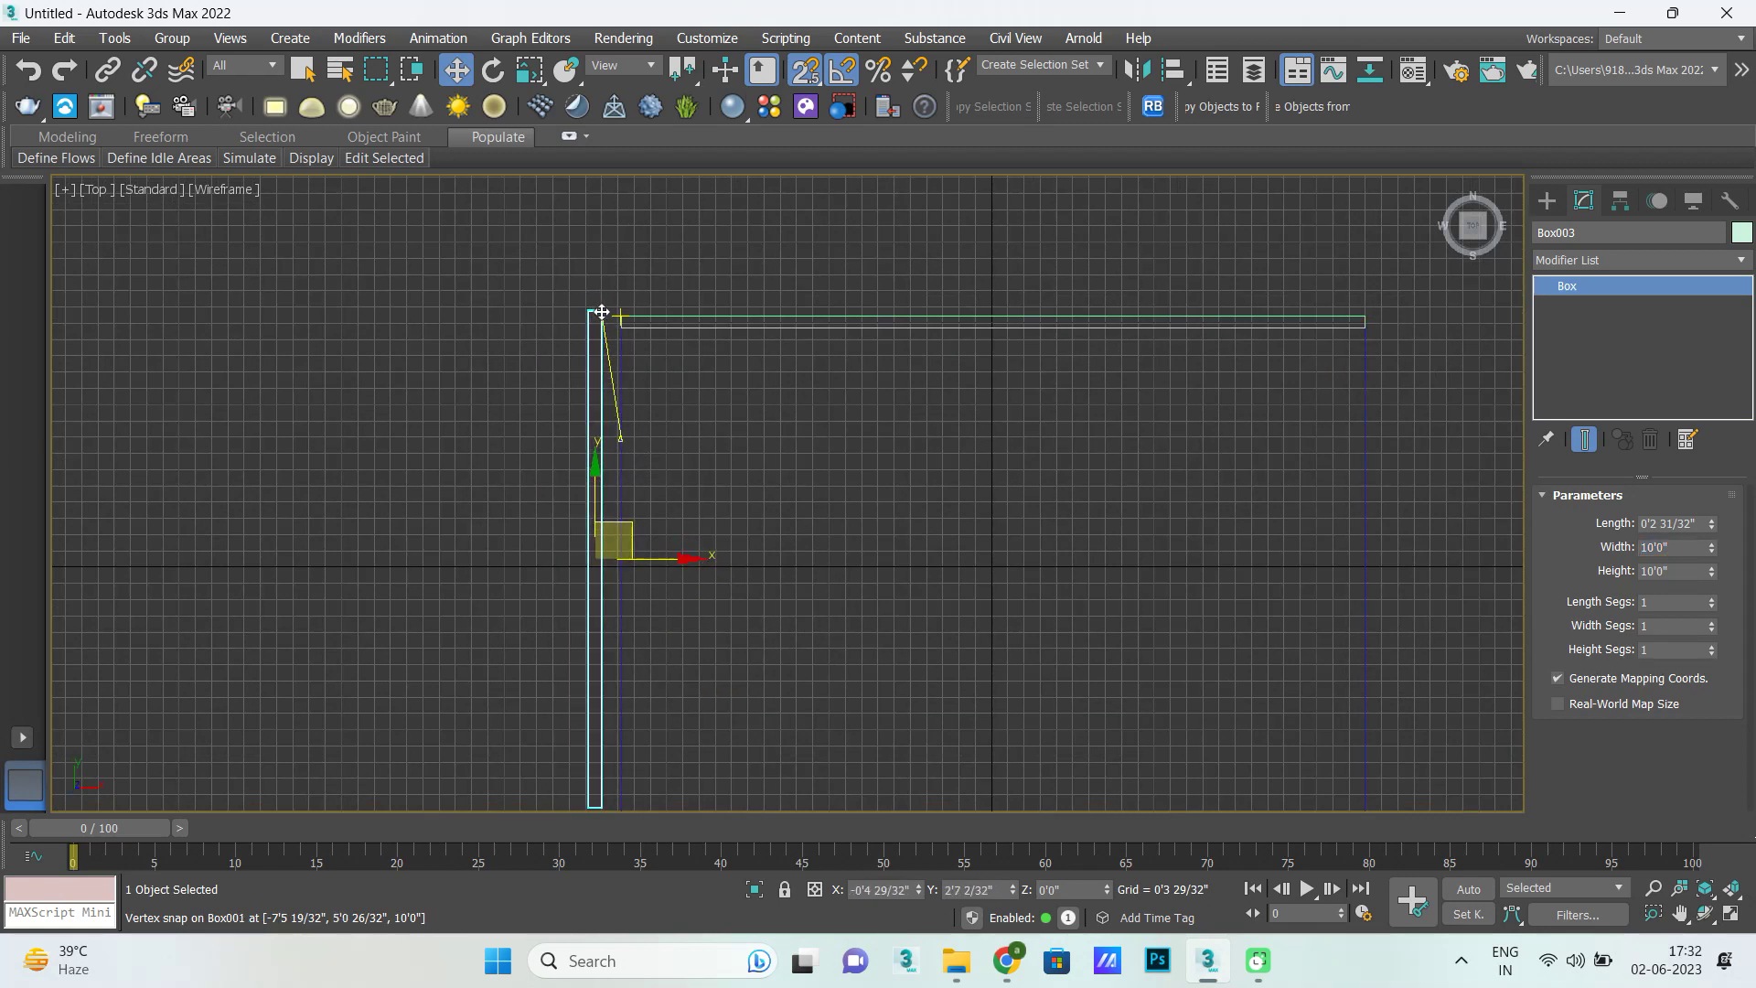
pyautogui.scroll(-2, 590, 423)
pyautogui.scroll(-1, 589, 418)
pyautogui.scroll(3, 608, 622)
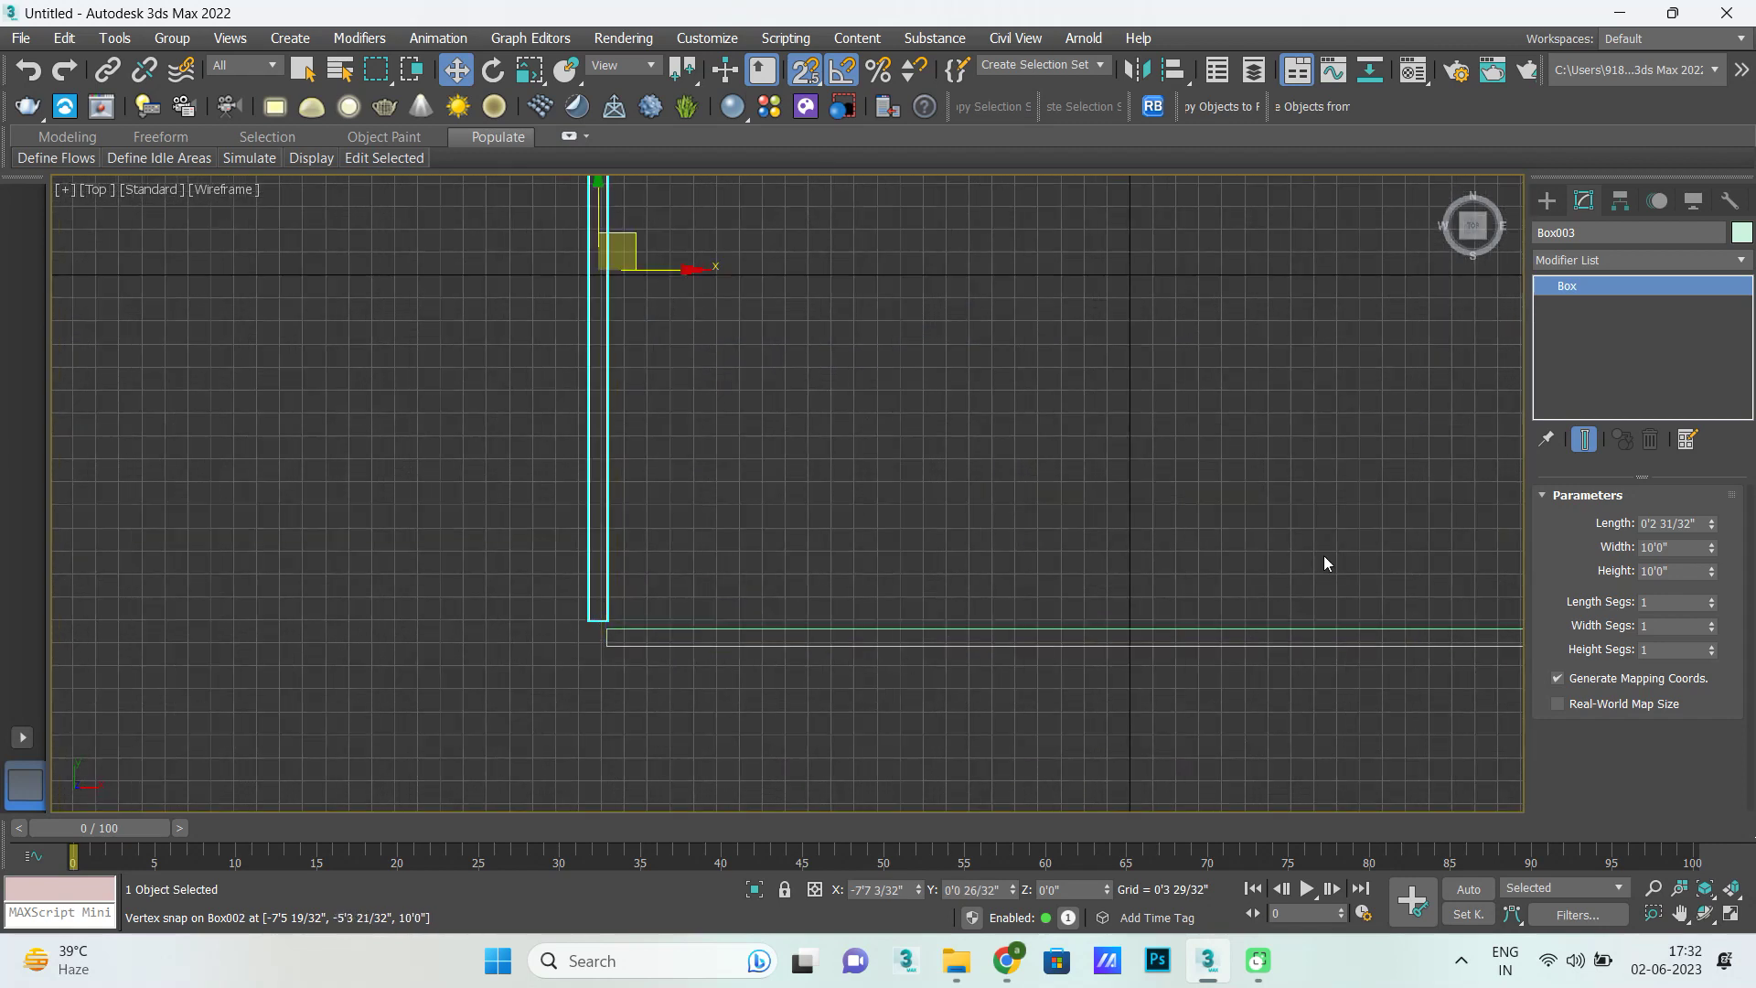
pyautogui.click(1548, 201)
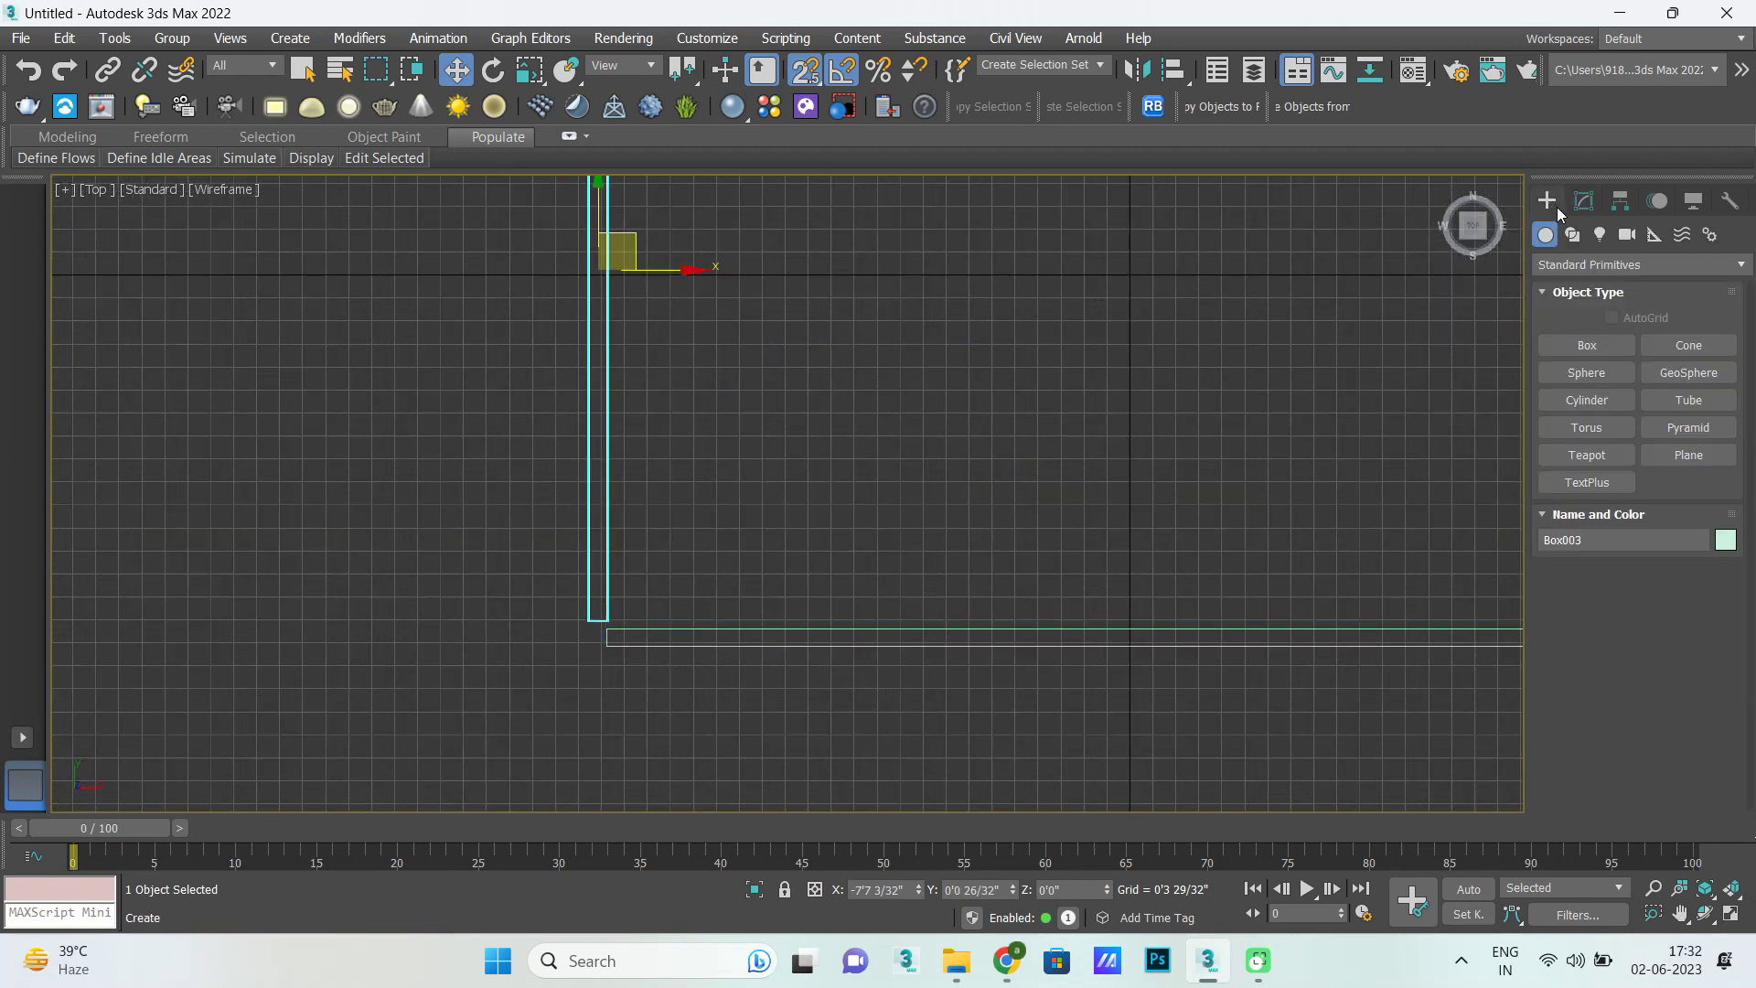
# Add Edit Poly and snap the side wall's bottom vertices onto the bottom wall's corner.
pyautogui.click(1584, 264)
pyautogui.click(1586, 201)
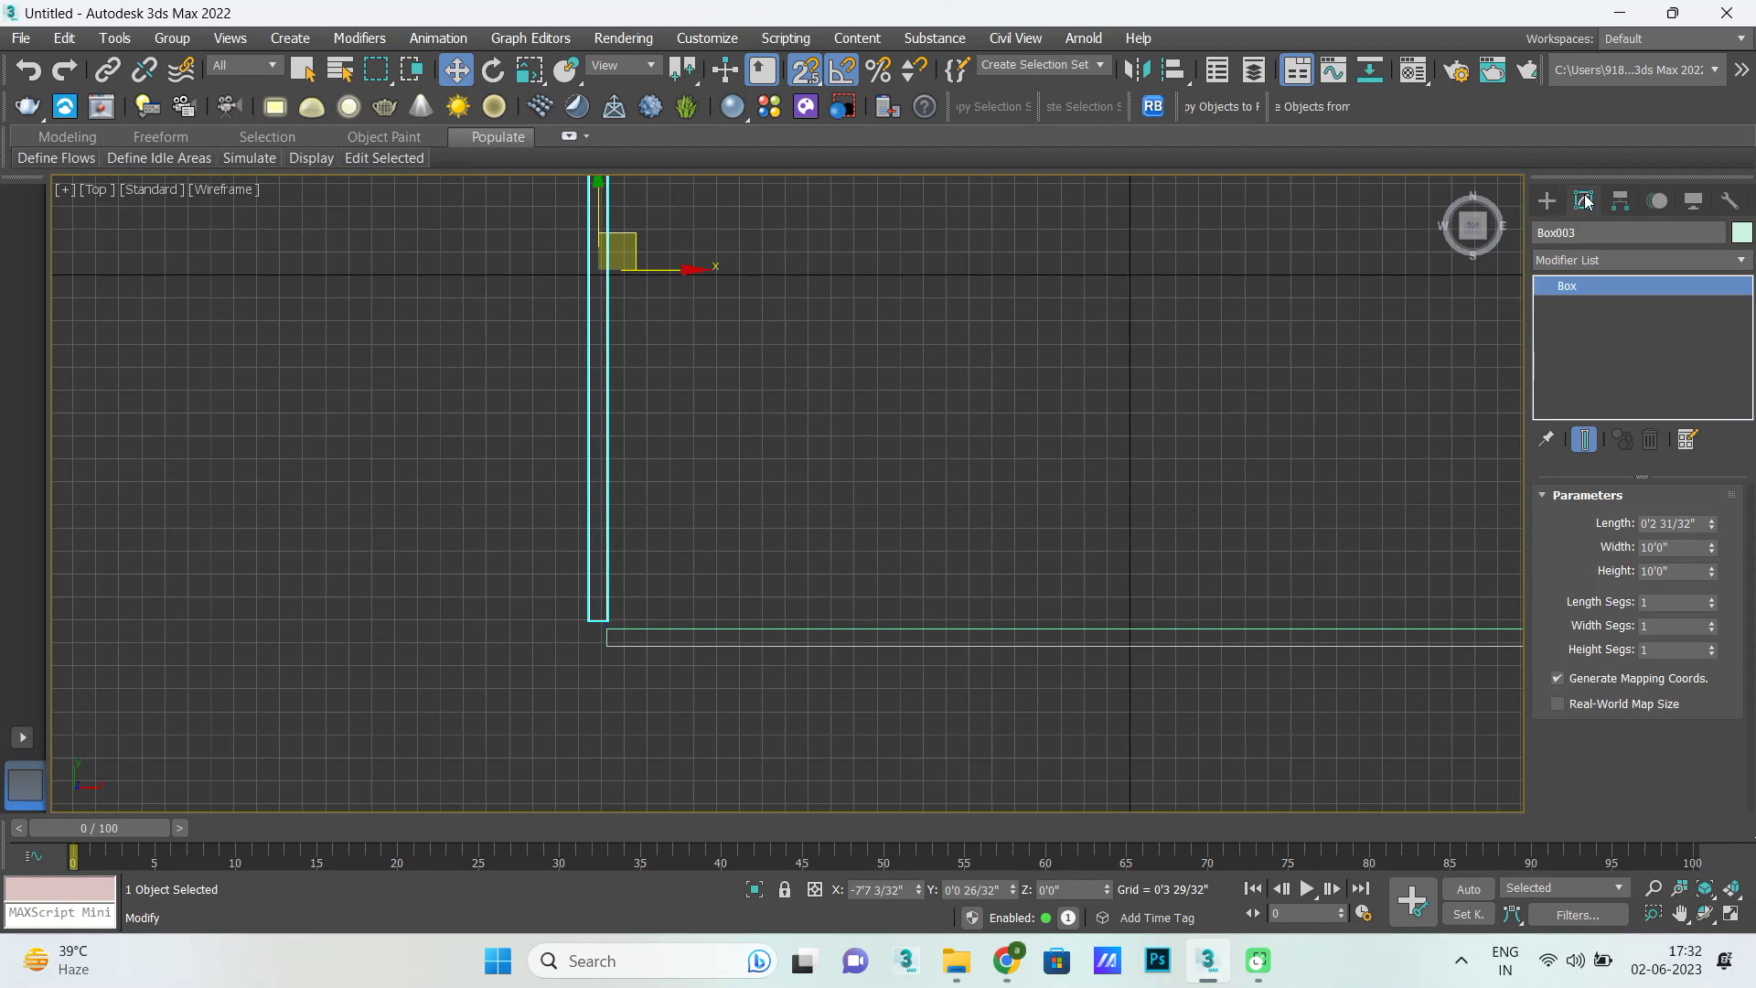
pyautogui.click(1586, 265)
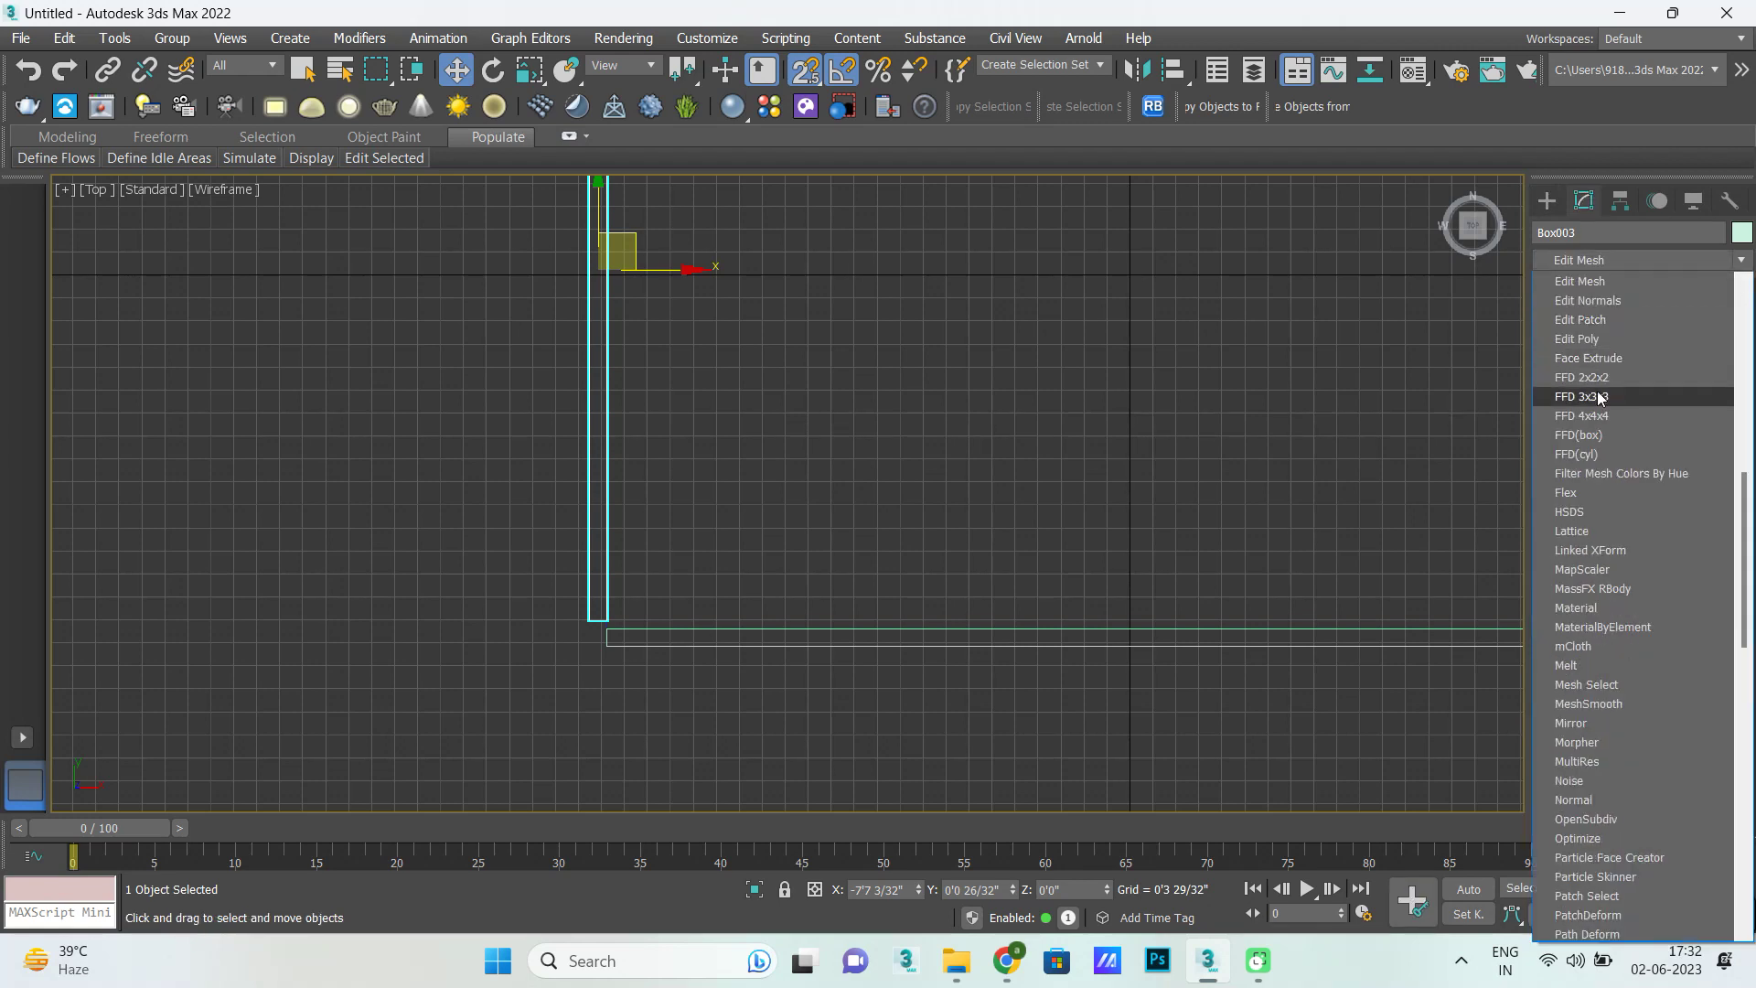
pyautogui.click(1586, 337)
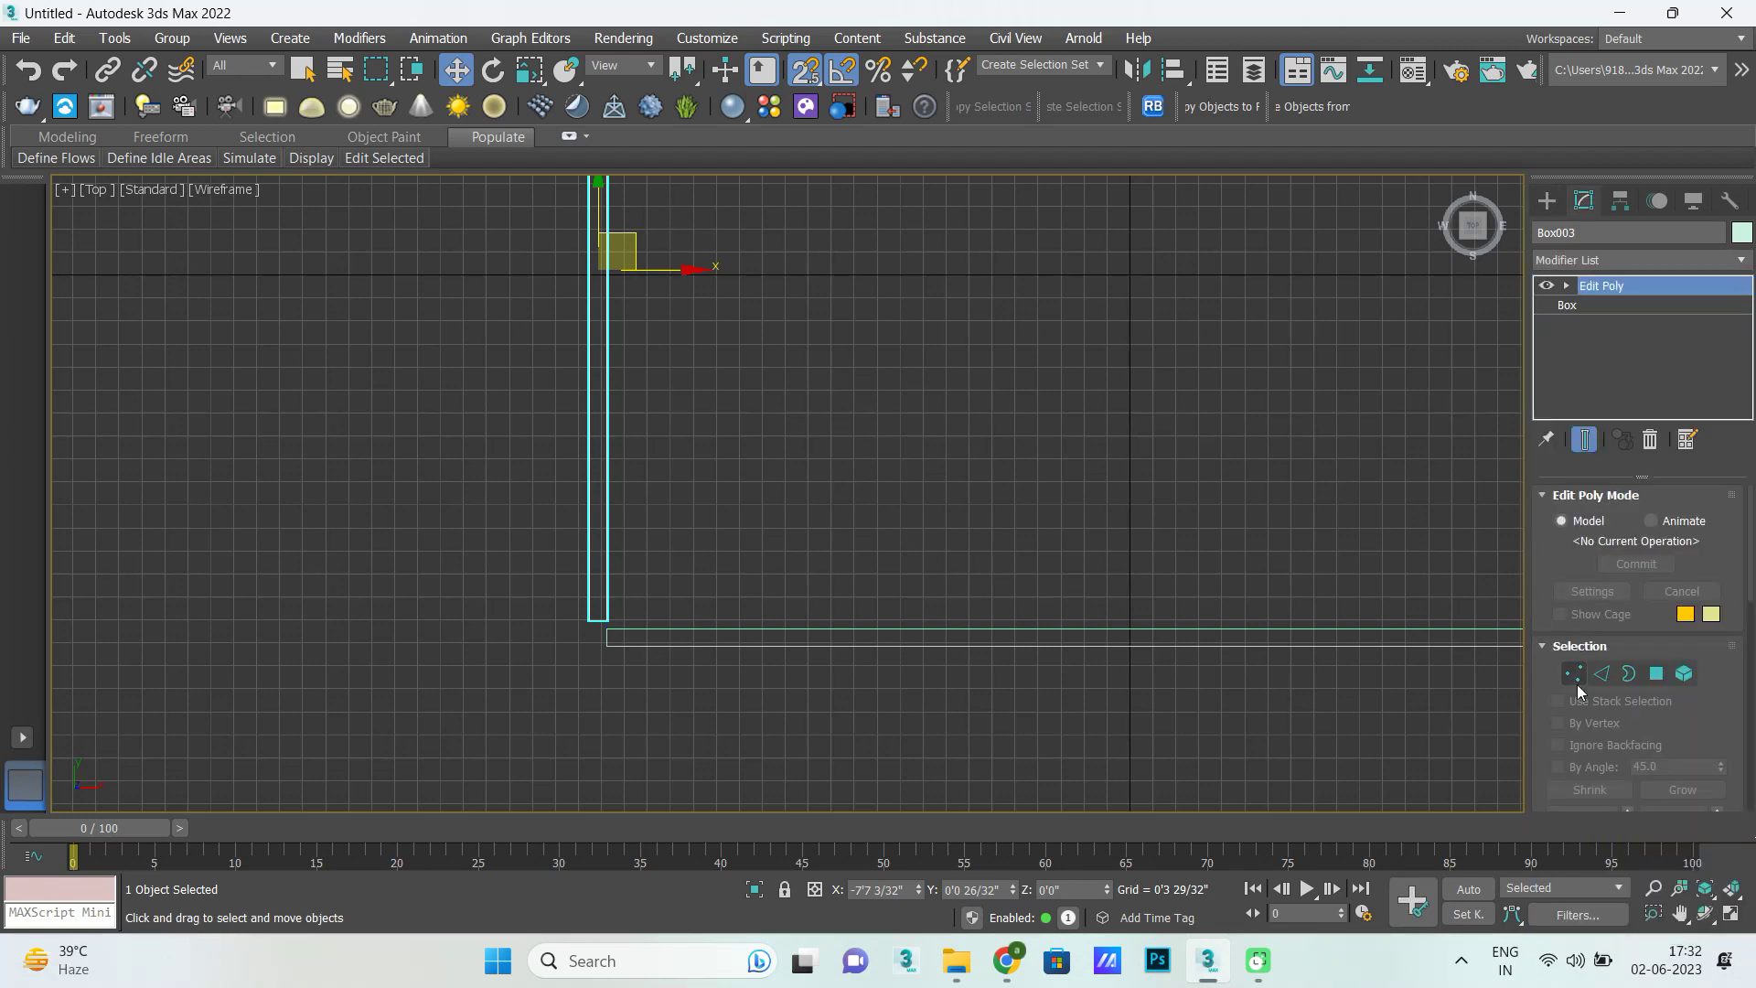
pyautogui.click(1575, 677)
pyautogui.moveTo(531, 597)
pyautogui.mouseDown()
pyautogui.moveTo(626, 651)
pyautogui.moveTo(617, 561)
pyautogui.moveTo(596, 771)
pyautogui.mouseUp()
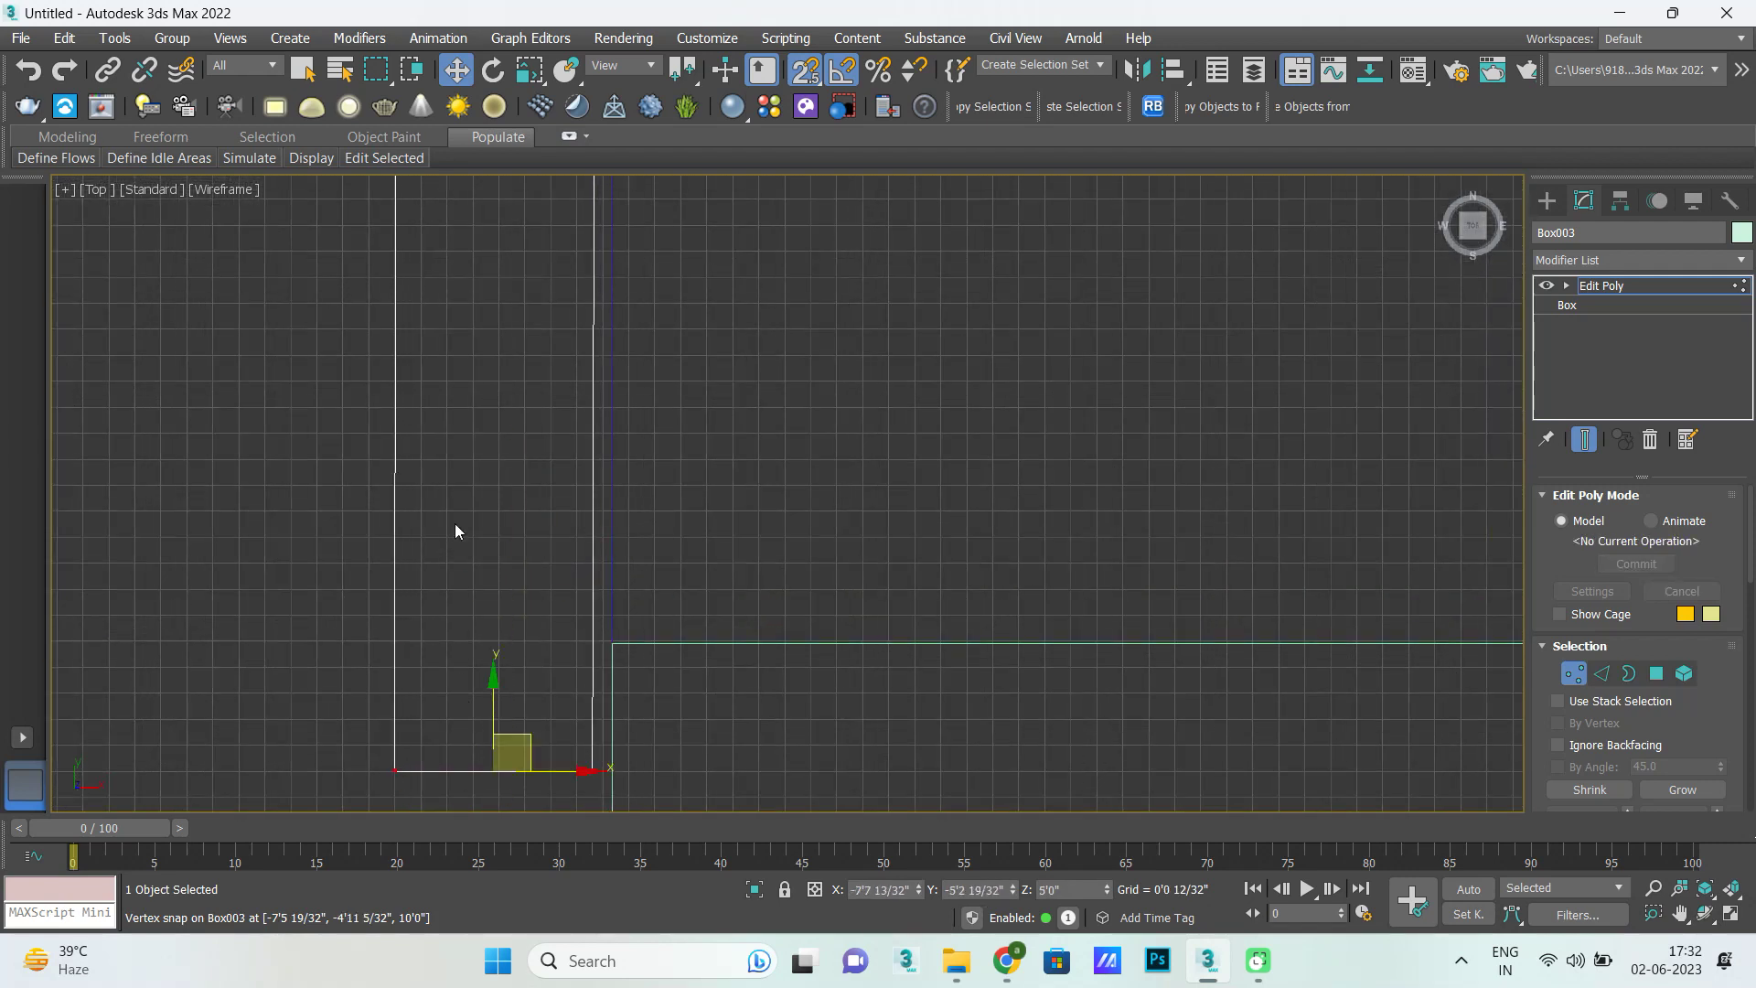
pyautogui.scroll(5, 655, 542)
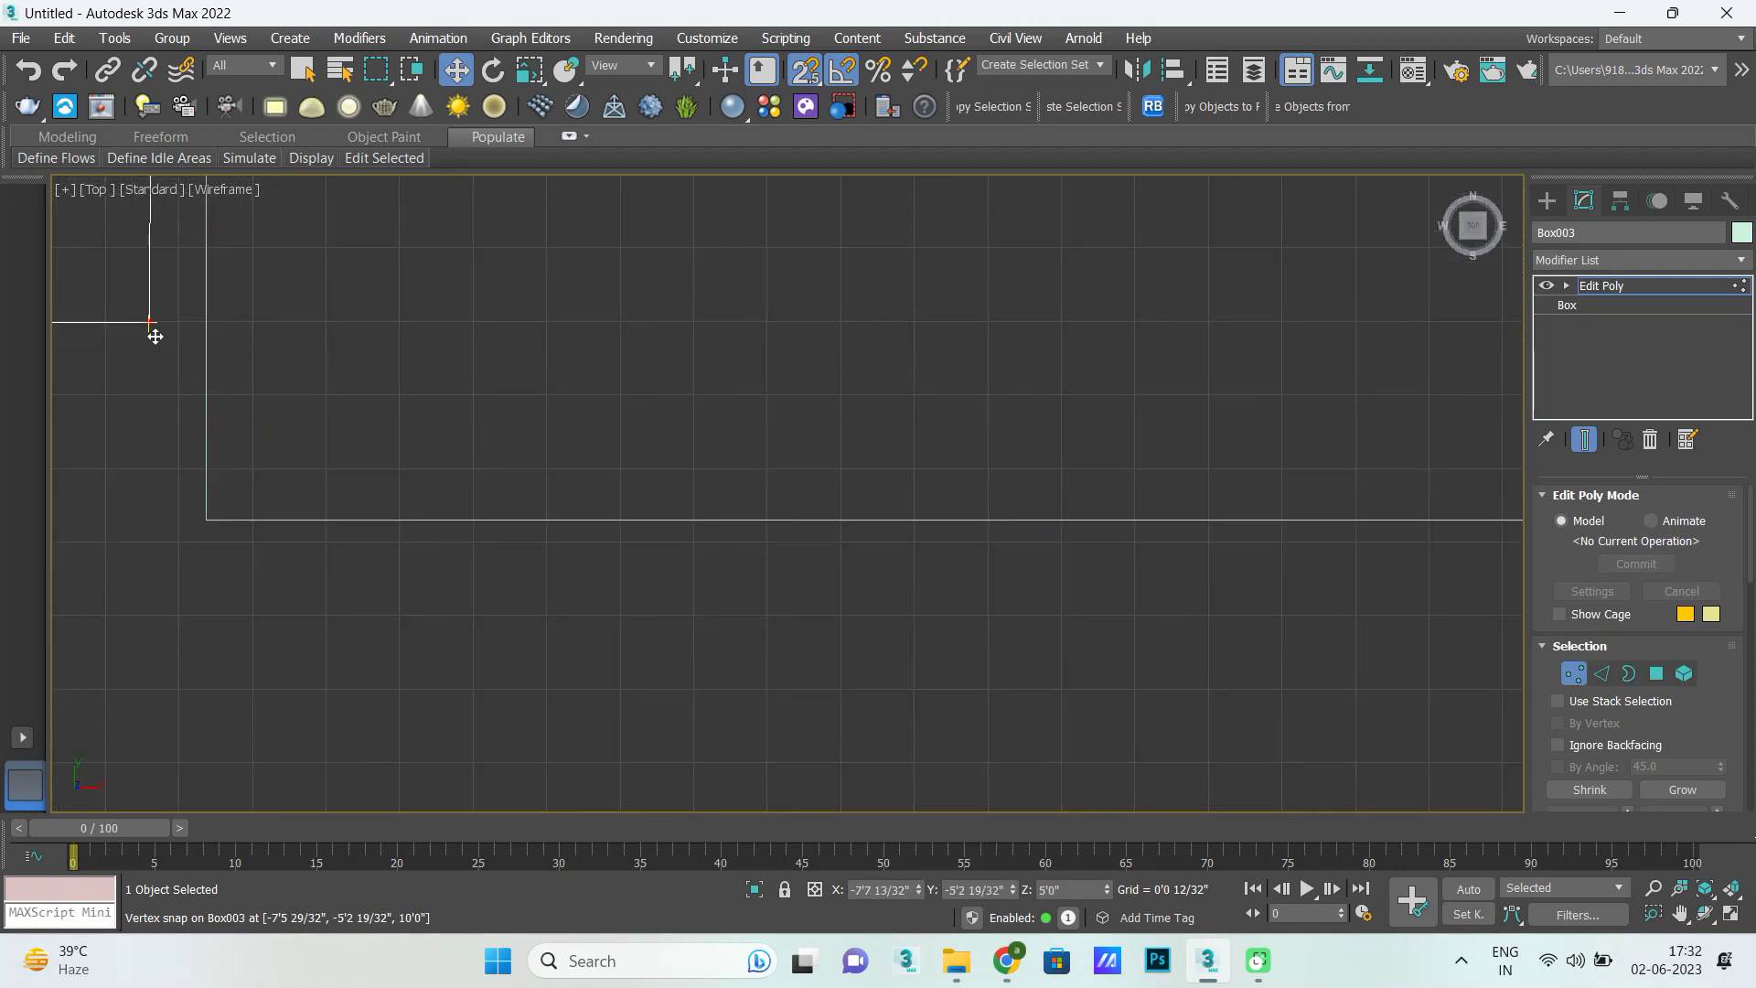
pyautogui.moveTo(155, 337); pyautogui.dragTo(206, 521)
pyautogui.click(1573, 673)
# Shift-drag a copy of the side wall to the room's right edge.
pyautogui.scroll(-2, 886, 723)
pyautogui.scroll(-2, 827, 793)
pyautogui.scroll(-2, 349, 588)
pyautogui.scroll(-2, 463, 612)
pyautogui.scroll(-3, 477, 401)
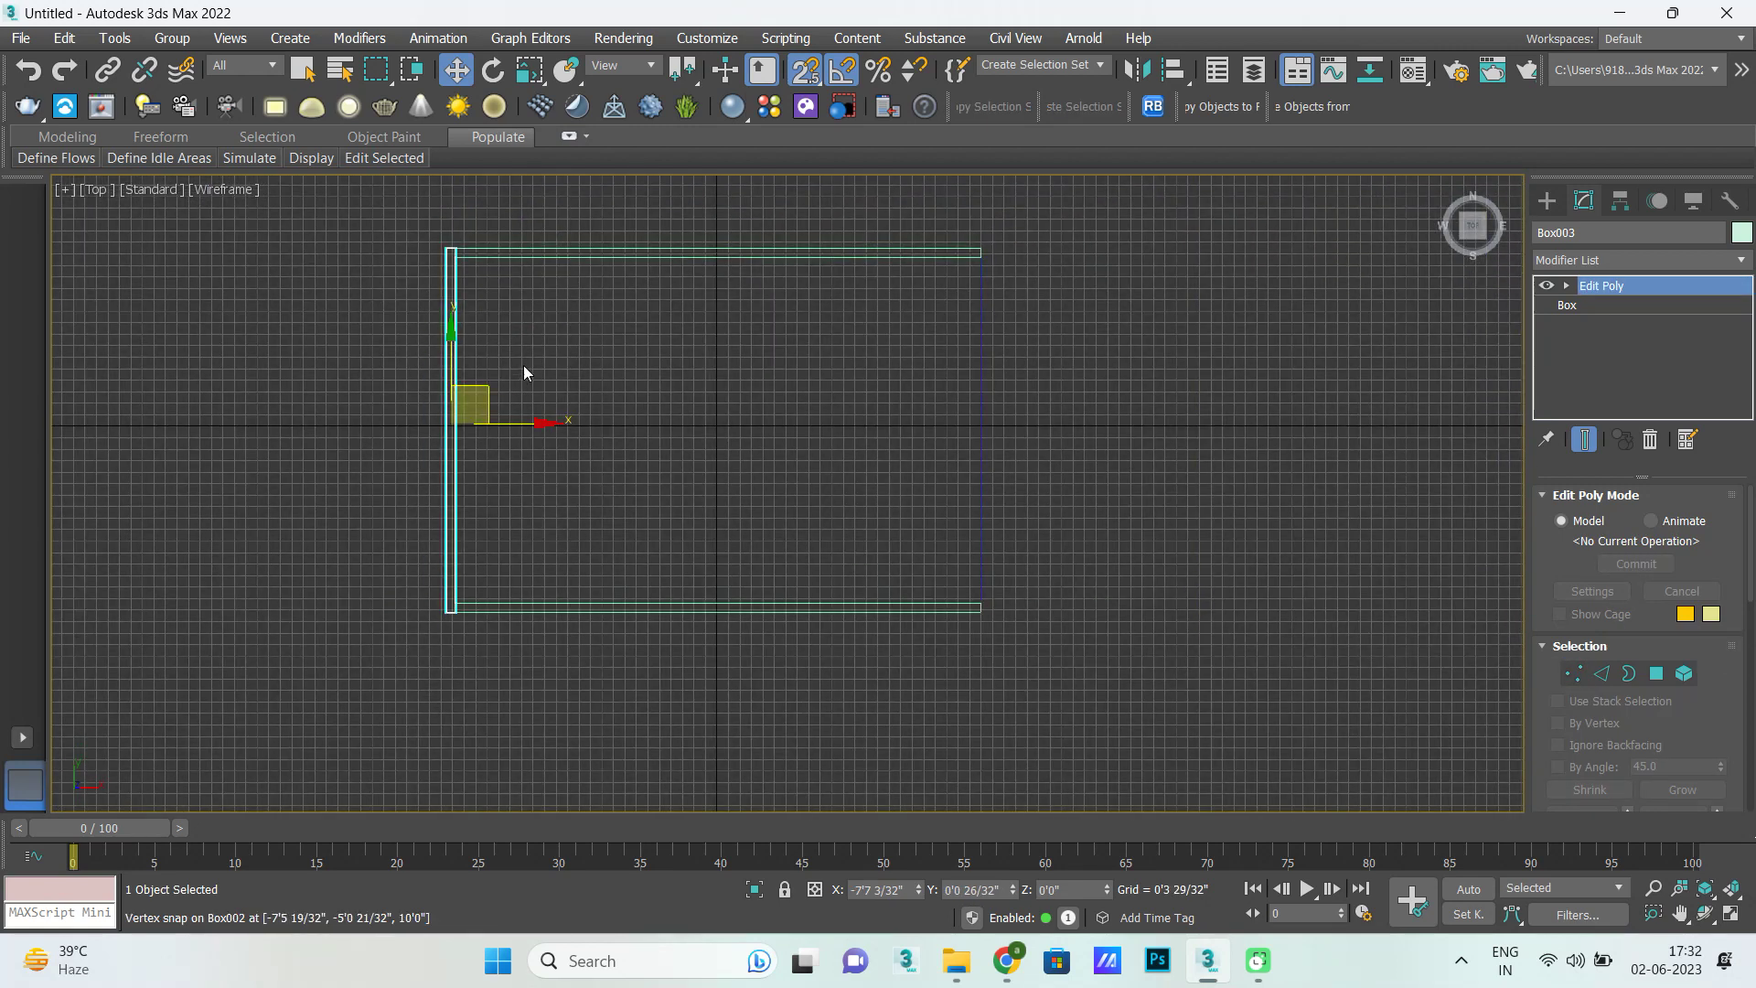
pyautogui.scroll(4, 446, 223)
pyautogui.scroll(-2, 439, 265)
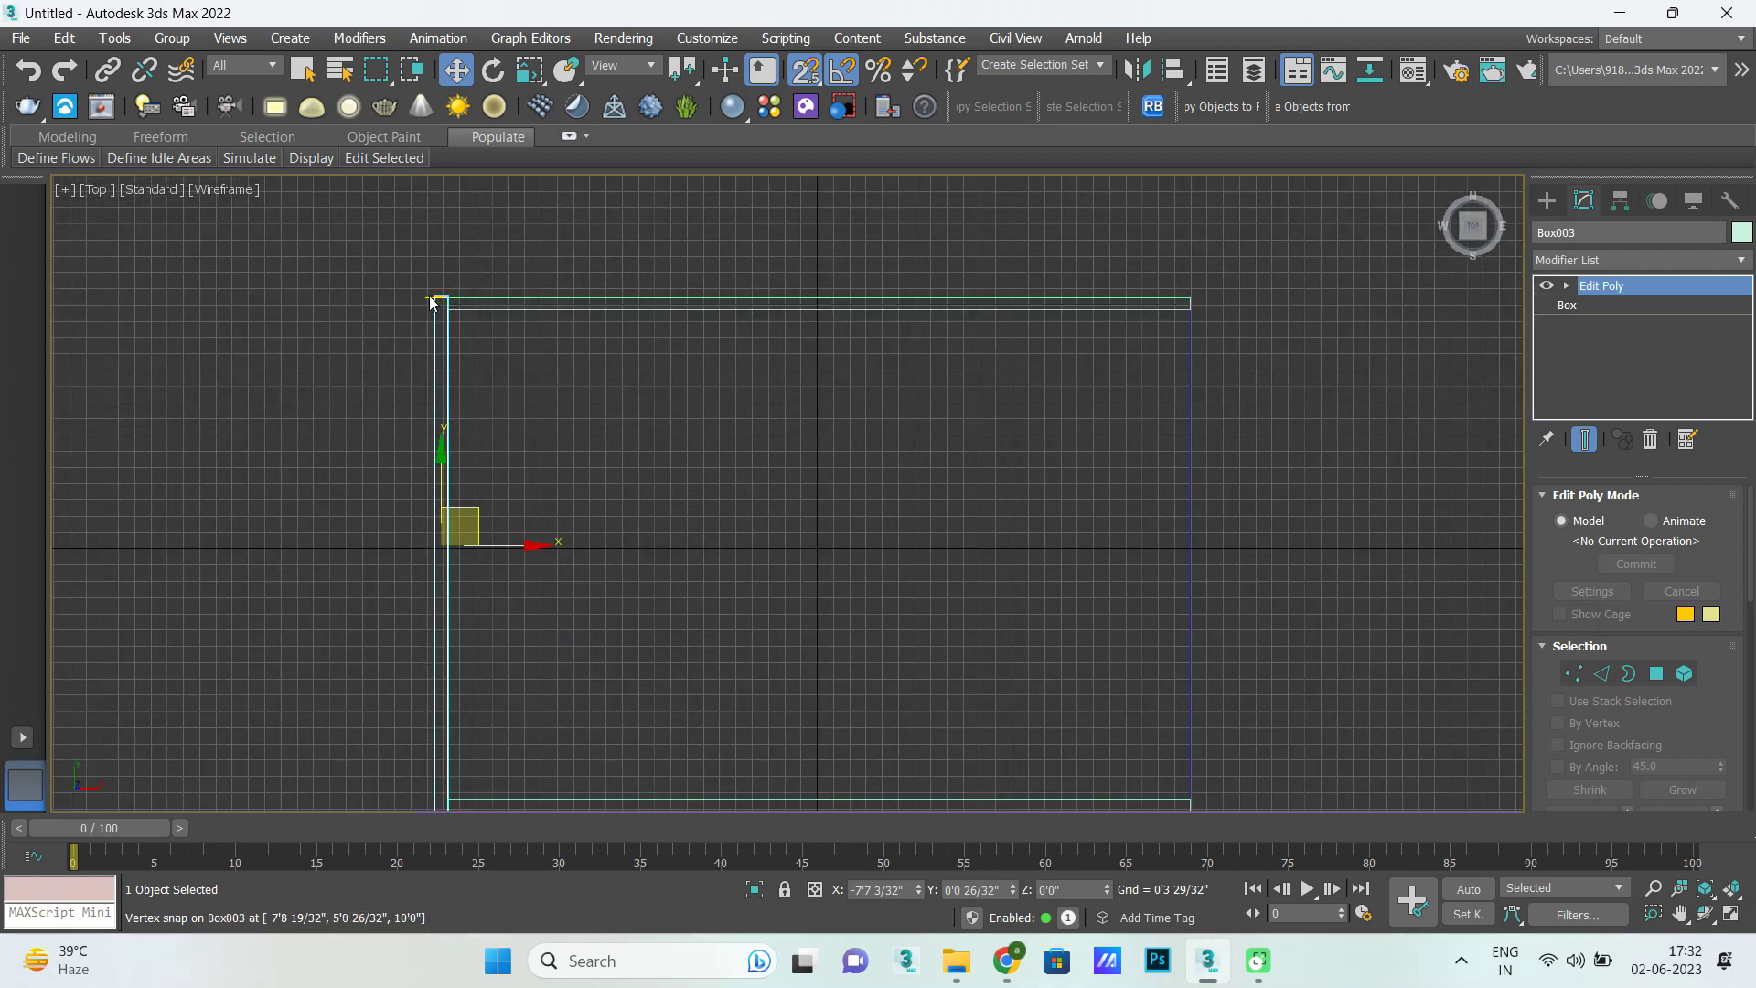
pyautogui.keyDown('shift'); pyautogui.moveTo(433, 298); pyautogui.dragTo(1196, 298); pyautogui.keyUp('shift')
pyautogui.click(865, 569)
pyautogui.scroll(-2, 558, 463)
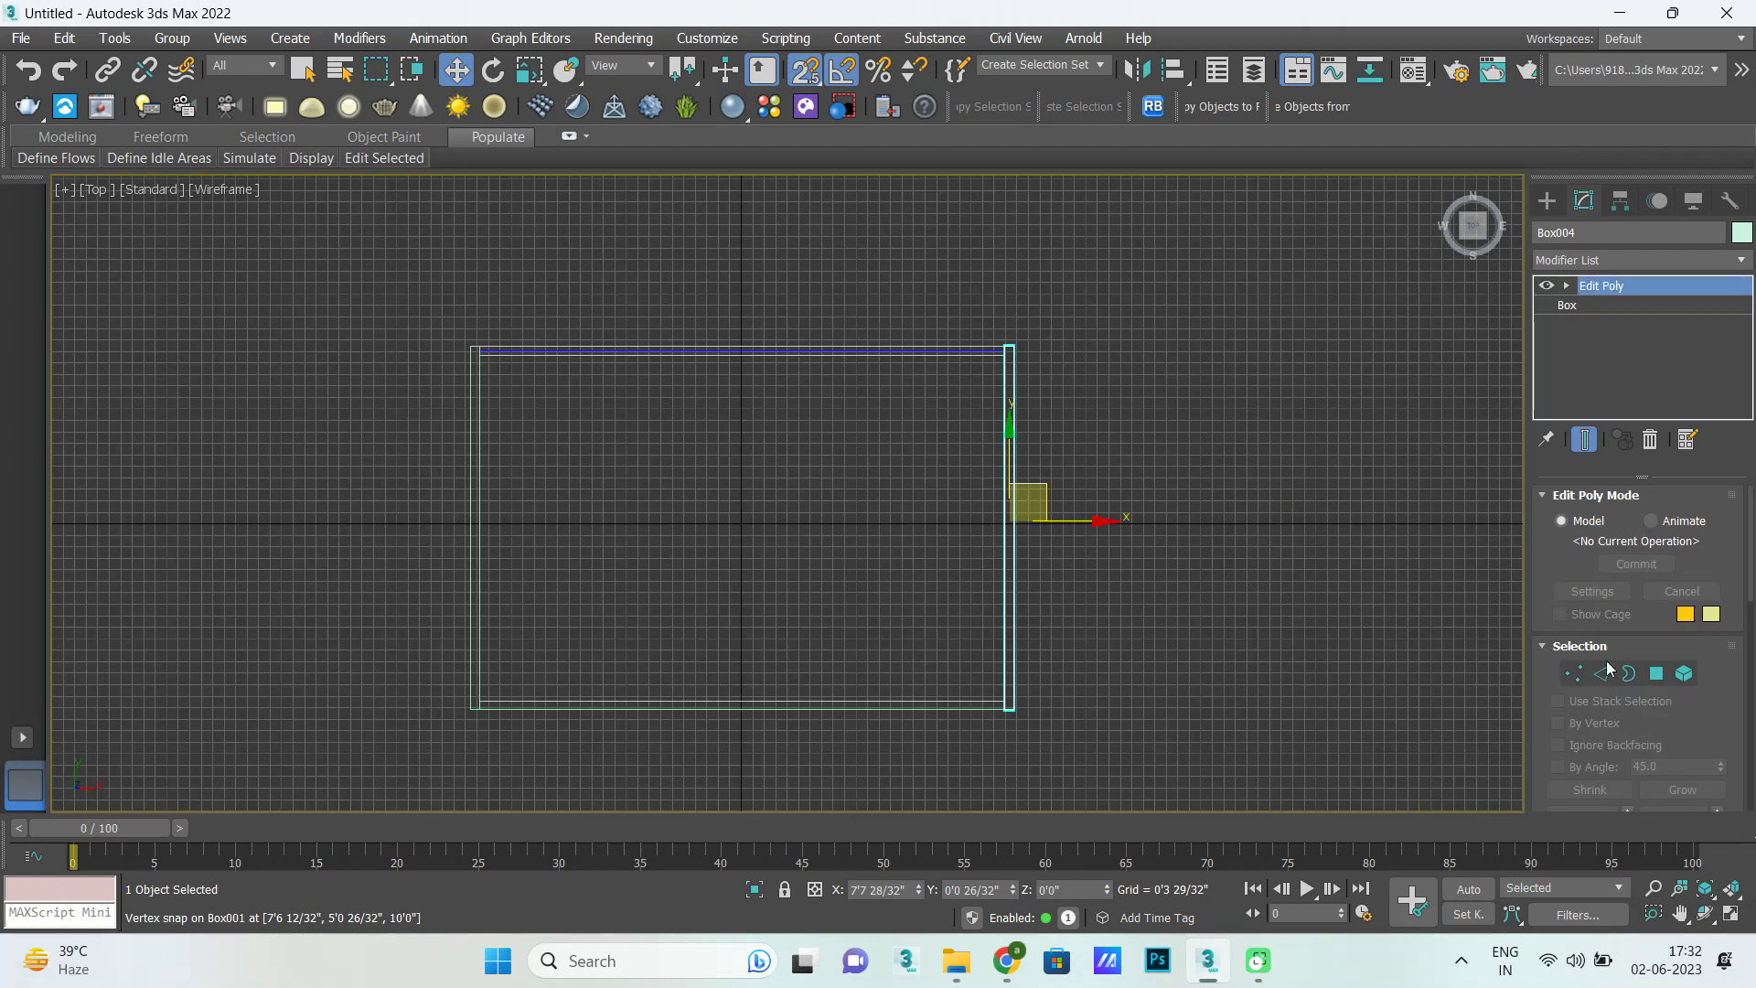
pyautogui.click(1549, 202)
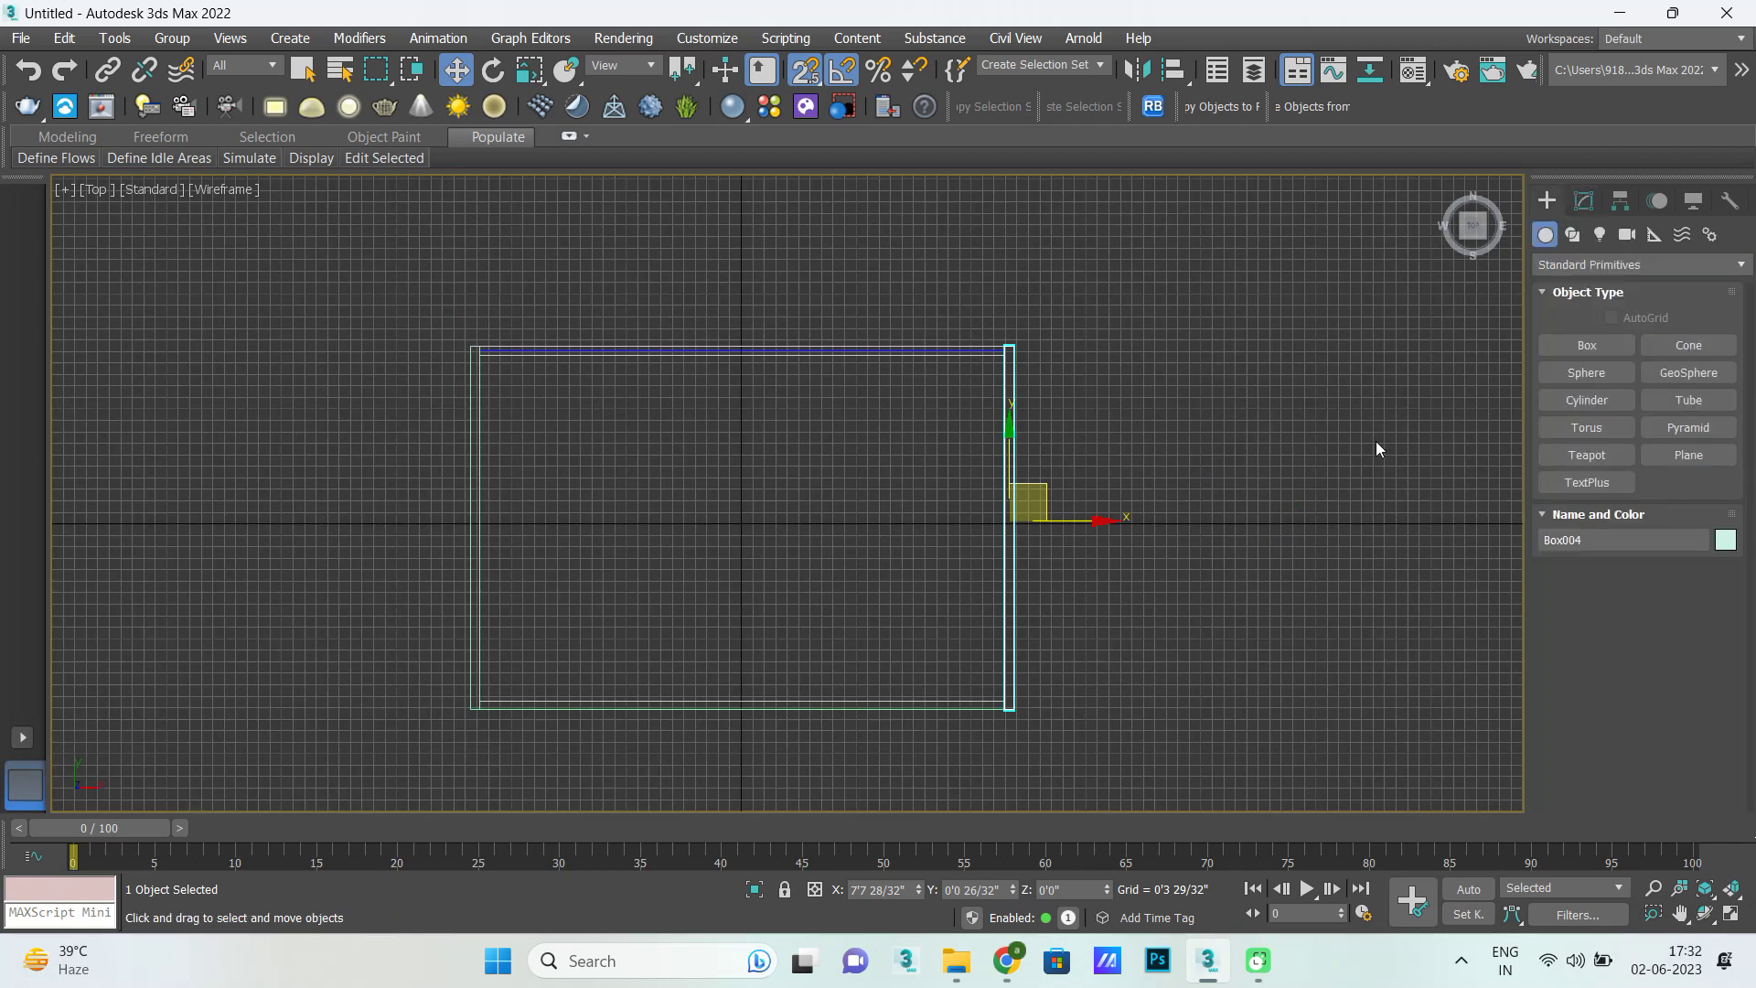
pyautogui.click(1261, 511)
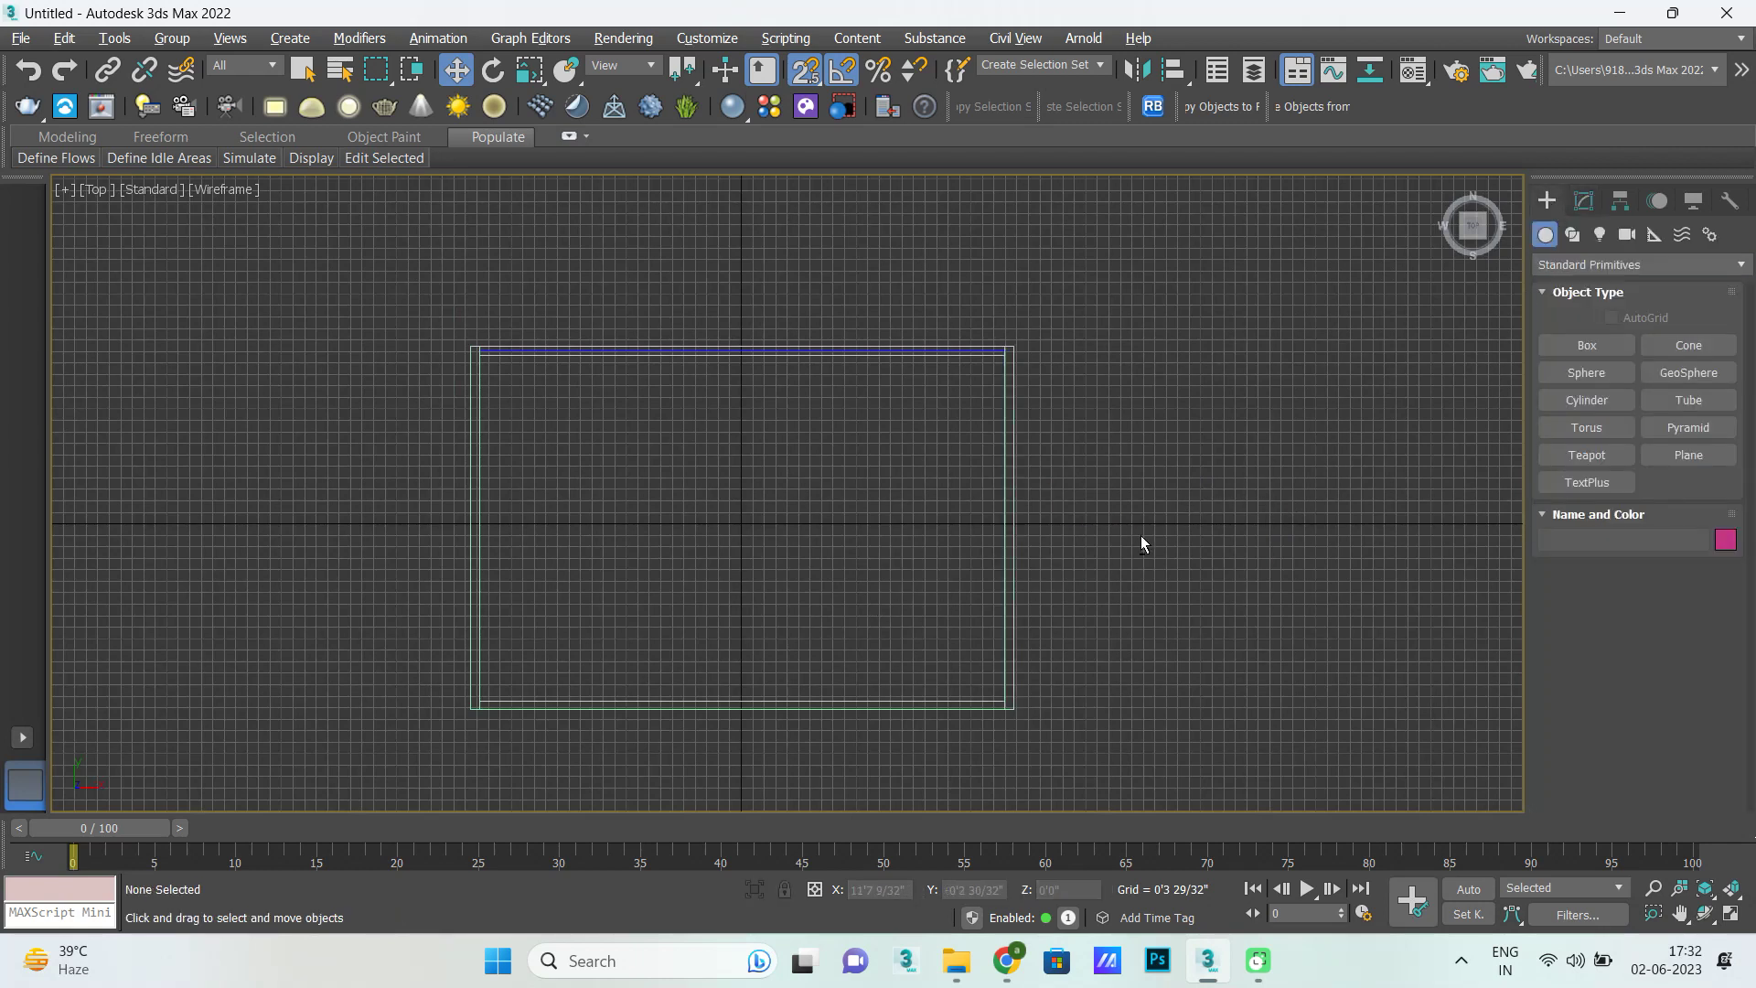
# Maximize Perspective and orbit to inspect the closed, open-topped four-wall room.
pyautogui.hotkey('alt', 'w')
pyautogui.hotkey('alt', 'w')
pyautogui.scroll(5, 851, 590)
pyautogui.scroll(-2, 852, 590)
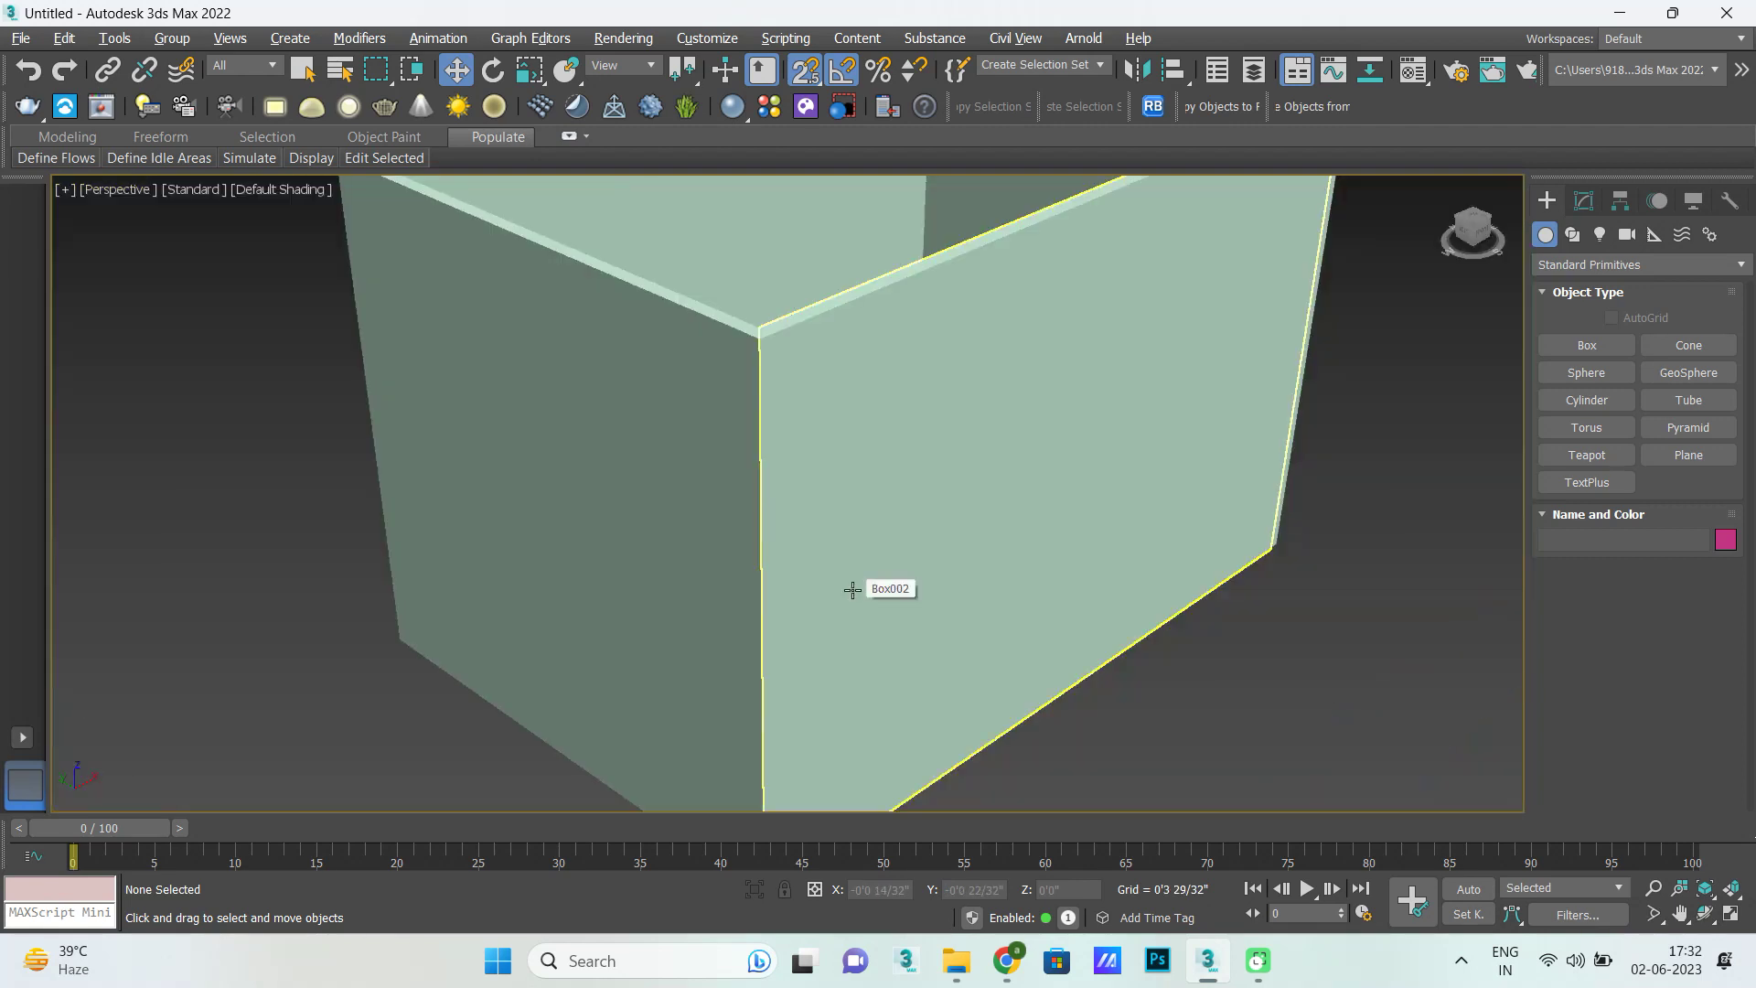
pyautogui.scroll(-5, 851, 590)
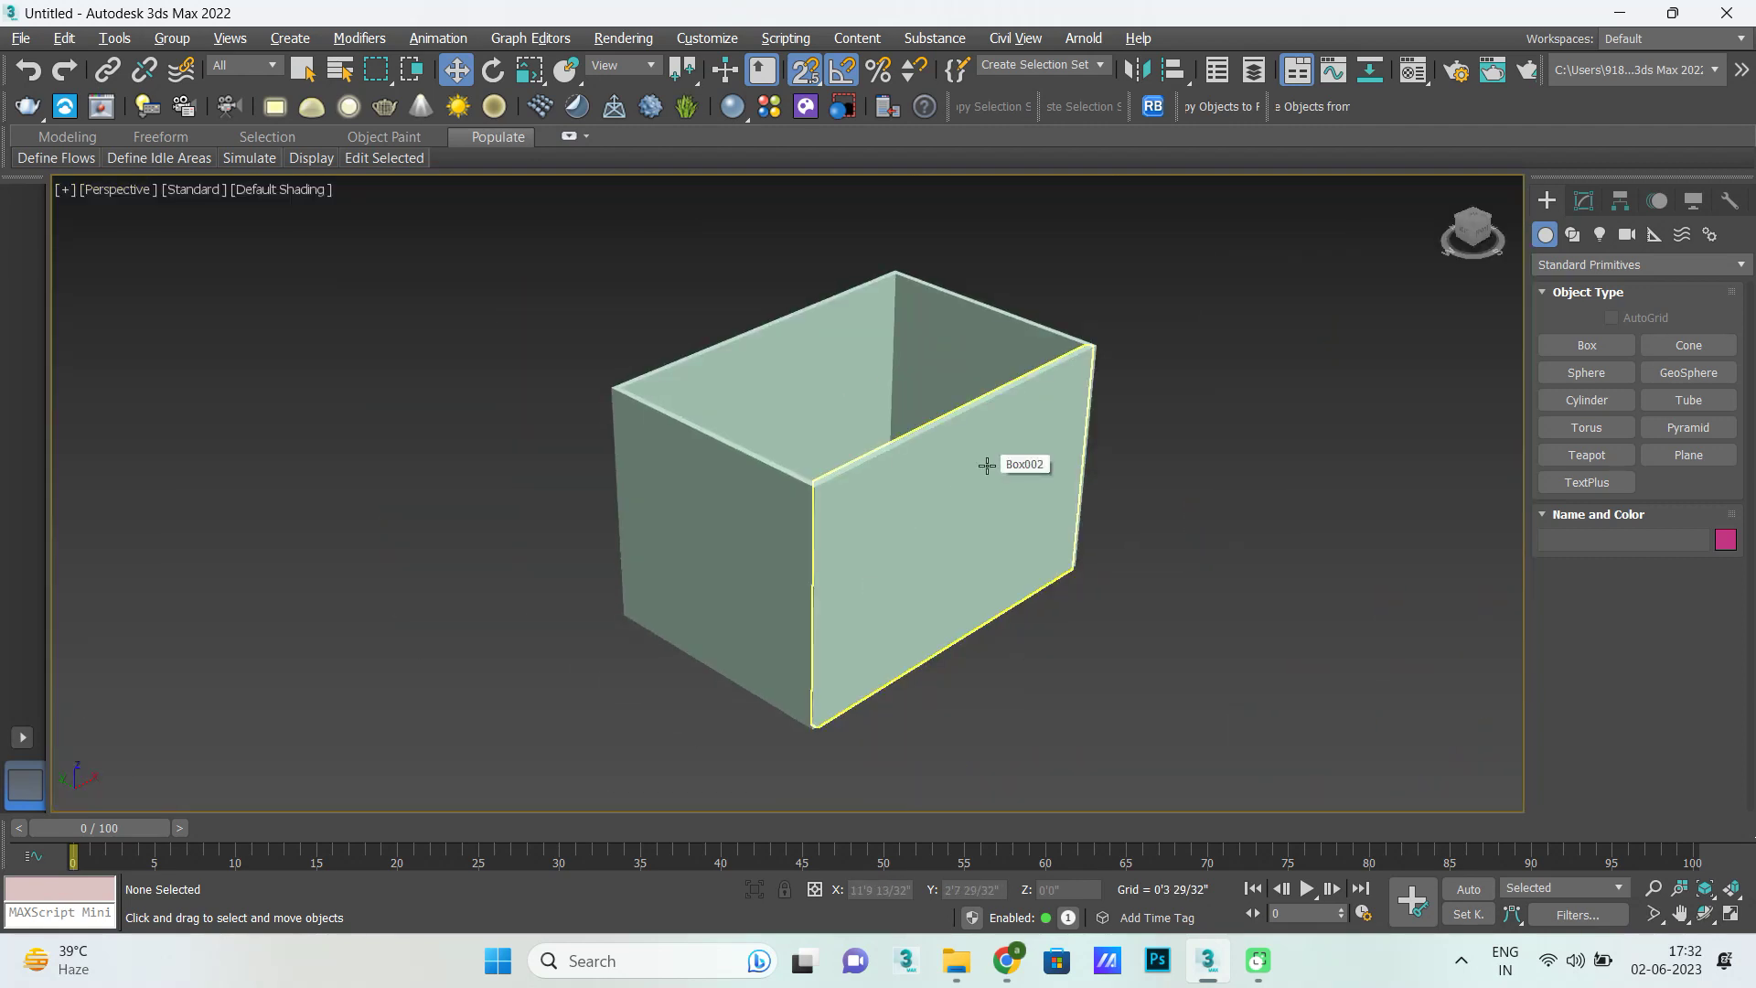
pyautogui.moveTo(1121, 492)
pyautogui.keyDown('alt'); pyautogui.mouseDown(button='middle')
pyautogui.moveTo(1022, 547)
pyautogui.moveTo(1076, 502)
pyautogui.mouseUp(button='middle'); pyautogui.keyUp('alt')
pyautogui.hotkey('alt', 'w')
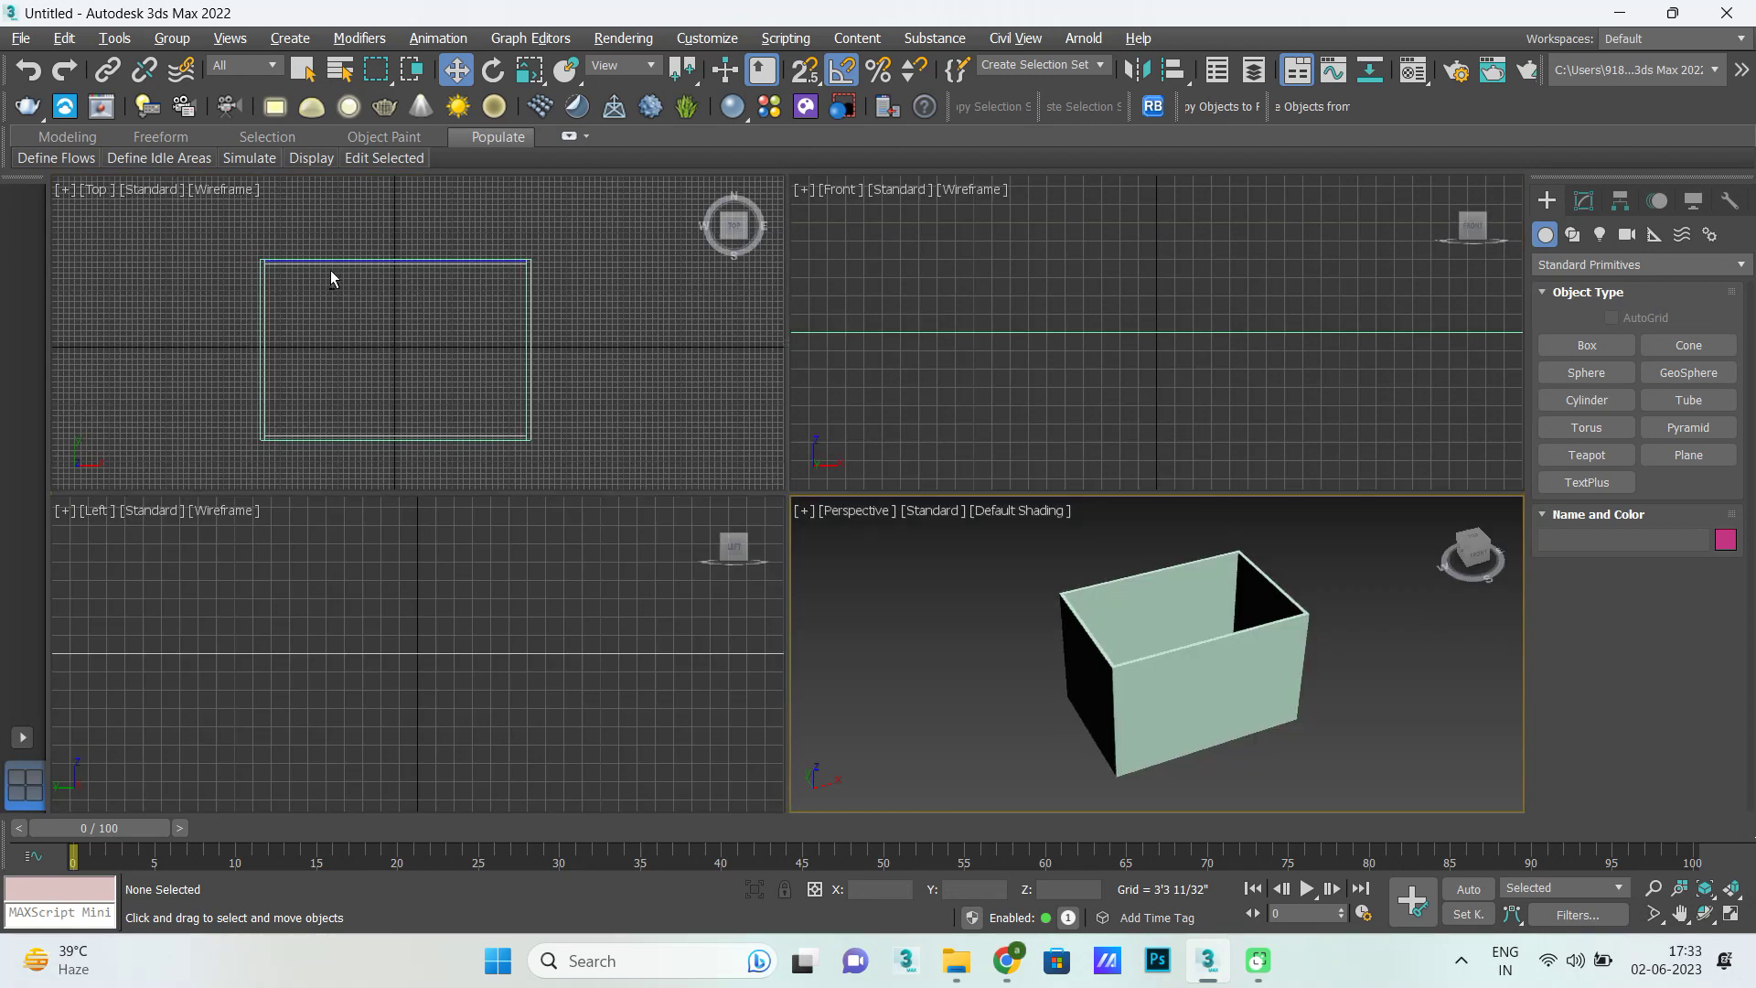
pyautogui.hotkey('alt', 'w')
# With snap on, draw a box spanning the room's outer wall corners.
pyautogui.click(1610, 348)
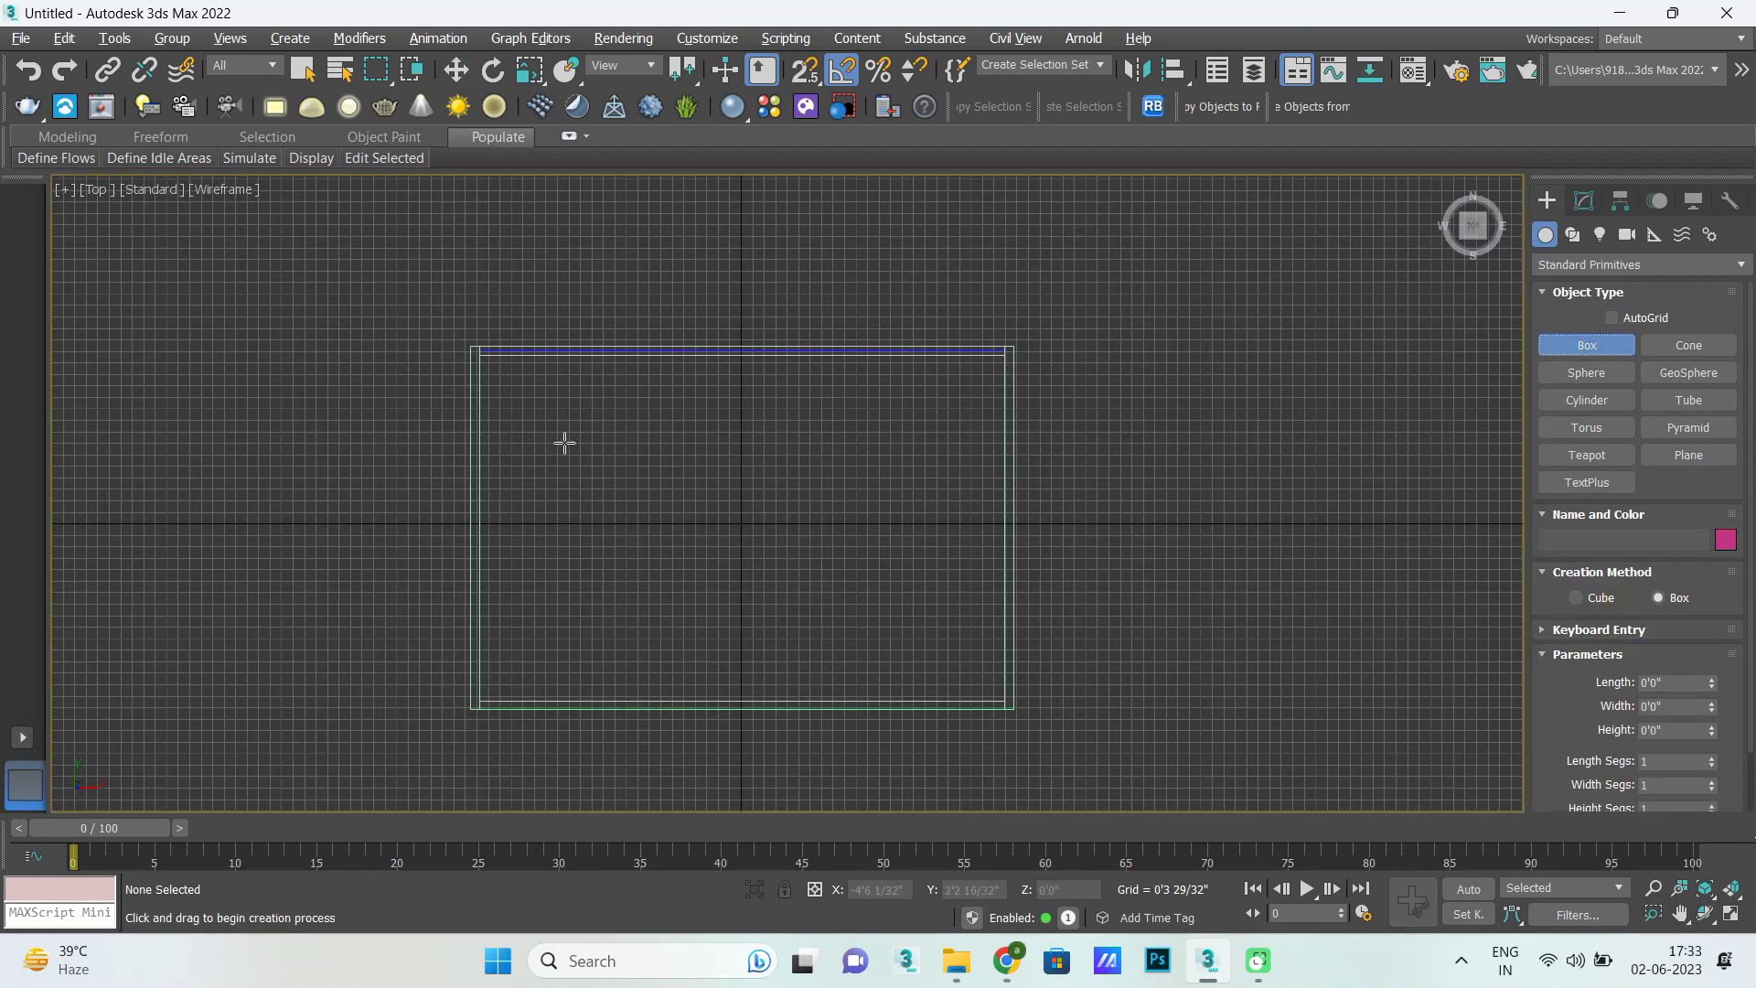
pyautogui.press('s')
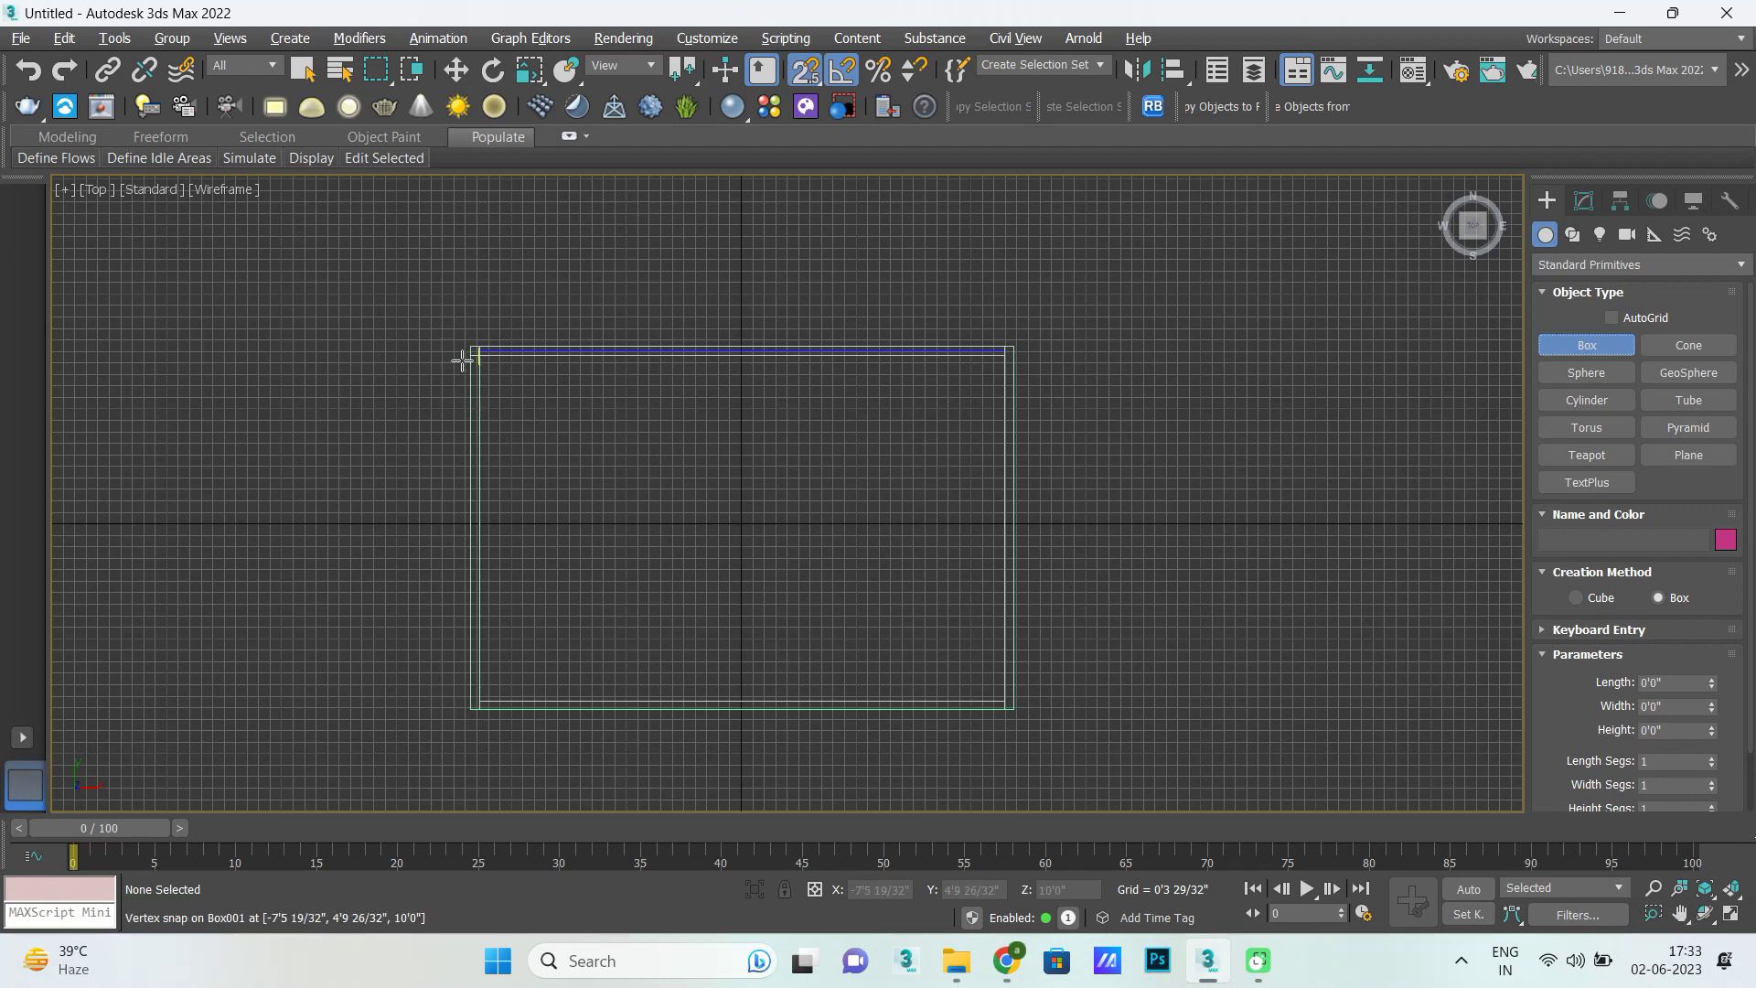
pyautogui.moveTo(470, 346)
pyautogui.mouseDown()
pyautogui.moveTo(1055, 695)
pyautogui.moveTo(1015, 709)
pyautogui.mouseUp()
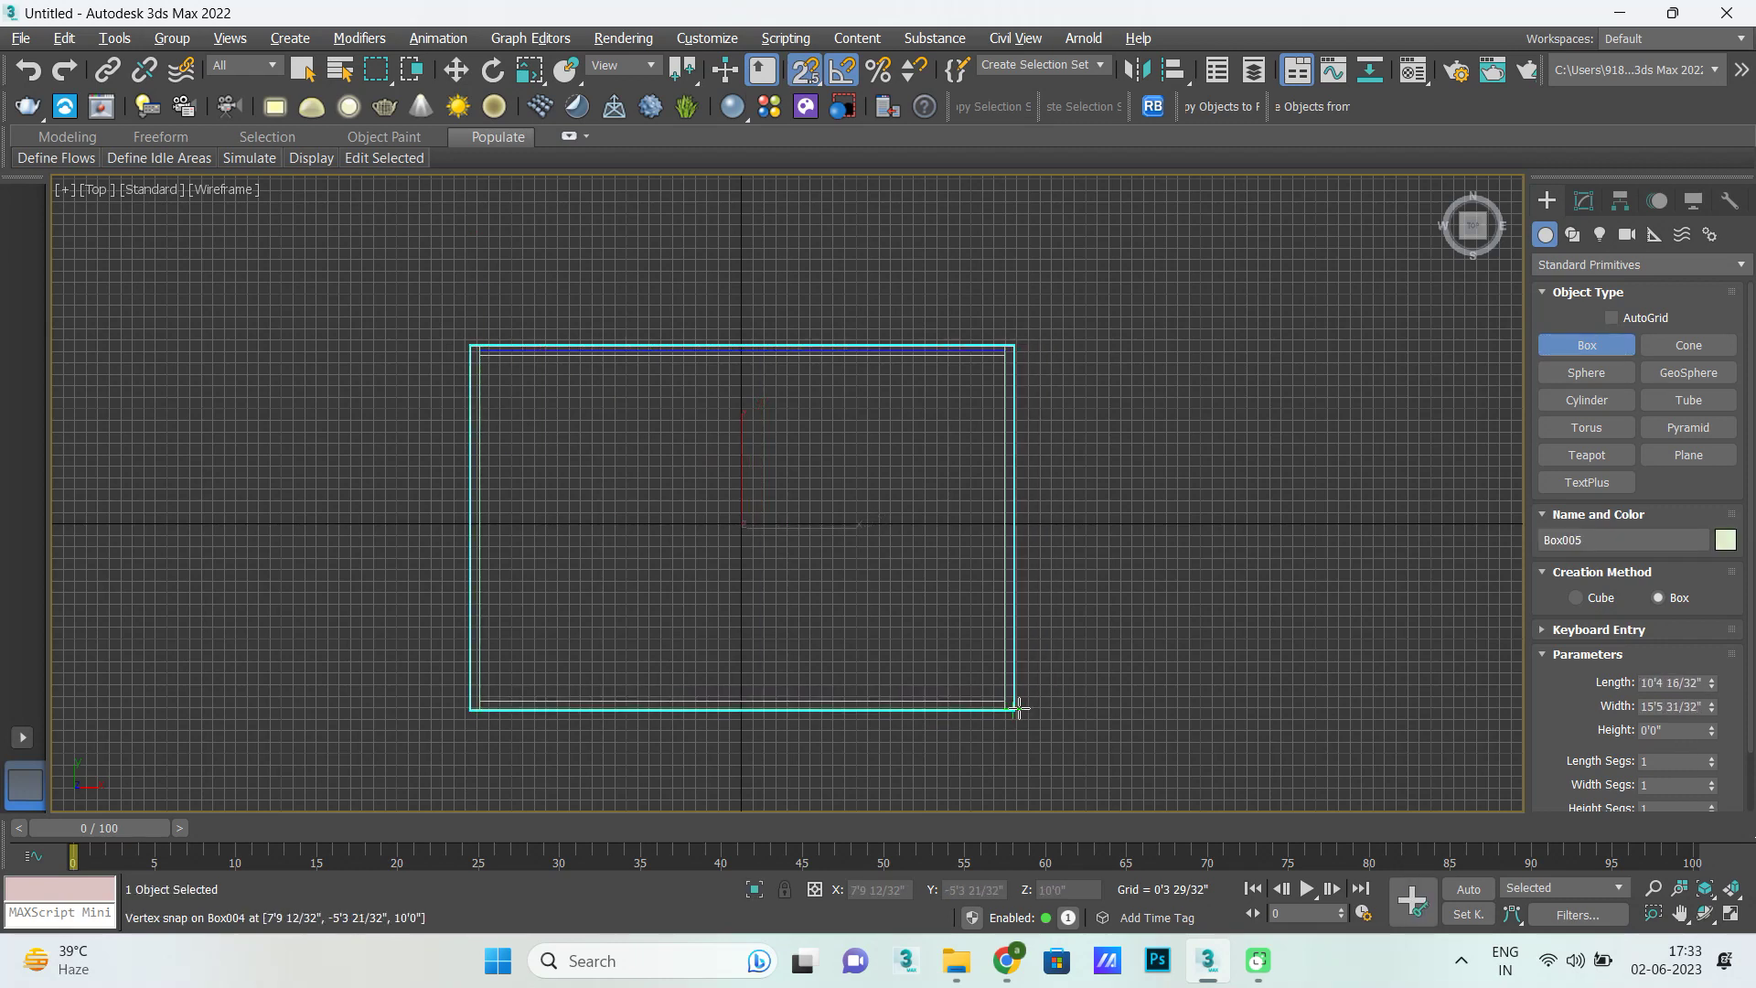
pyautogui.click(1478, 376)
# Set the new box's height to about 1".
pyautogui.click(1582, 202)
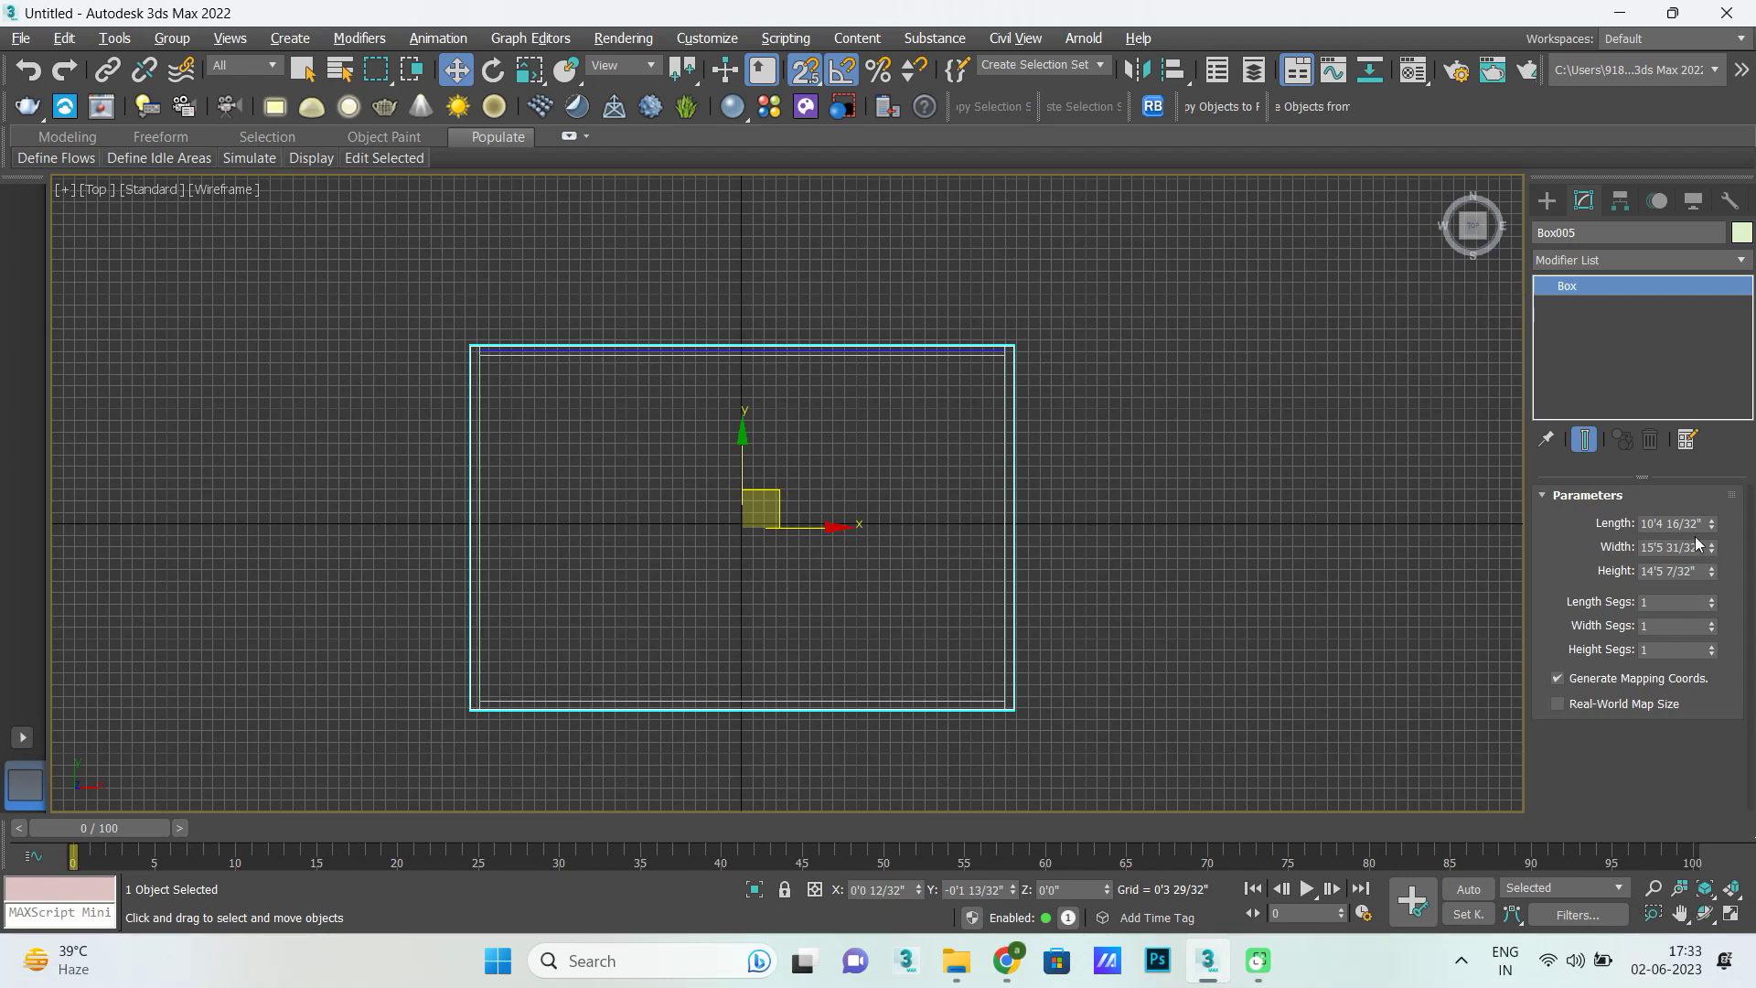
pyautogui.click(1697, 569)
pyautogui.press('BackSpace')
pyautogui.press('Return')
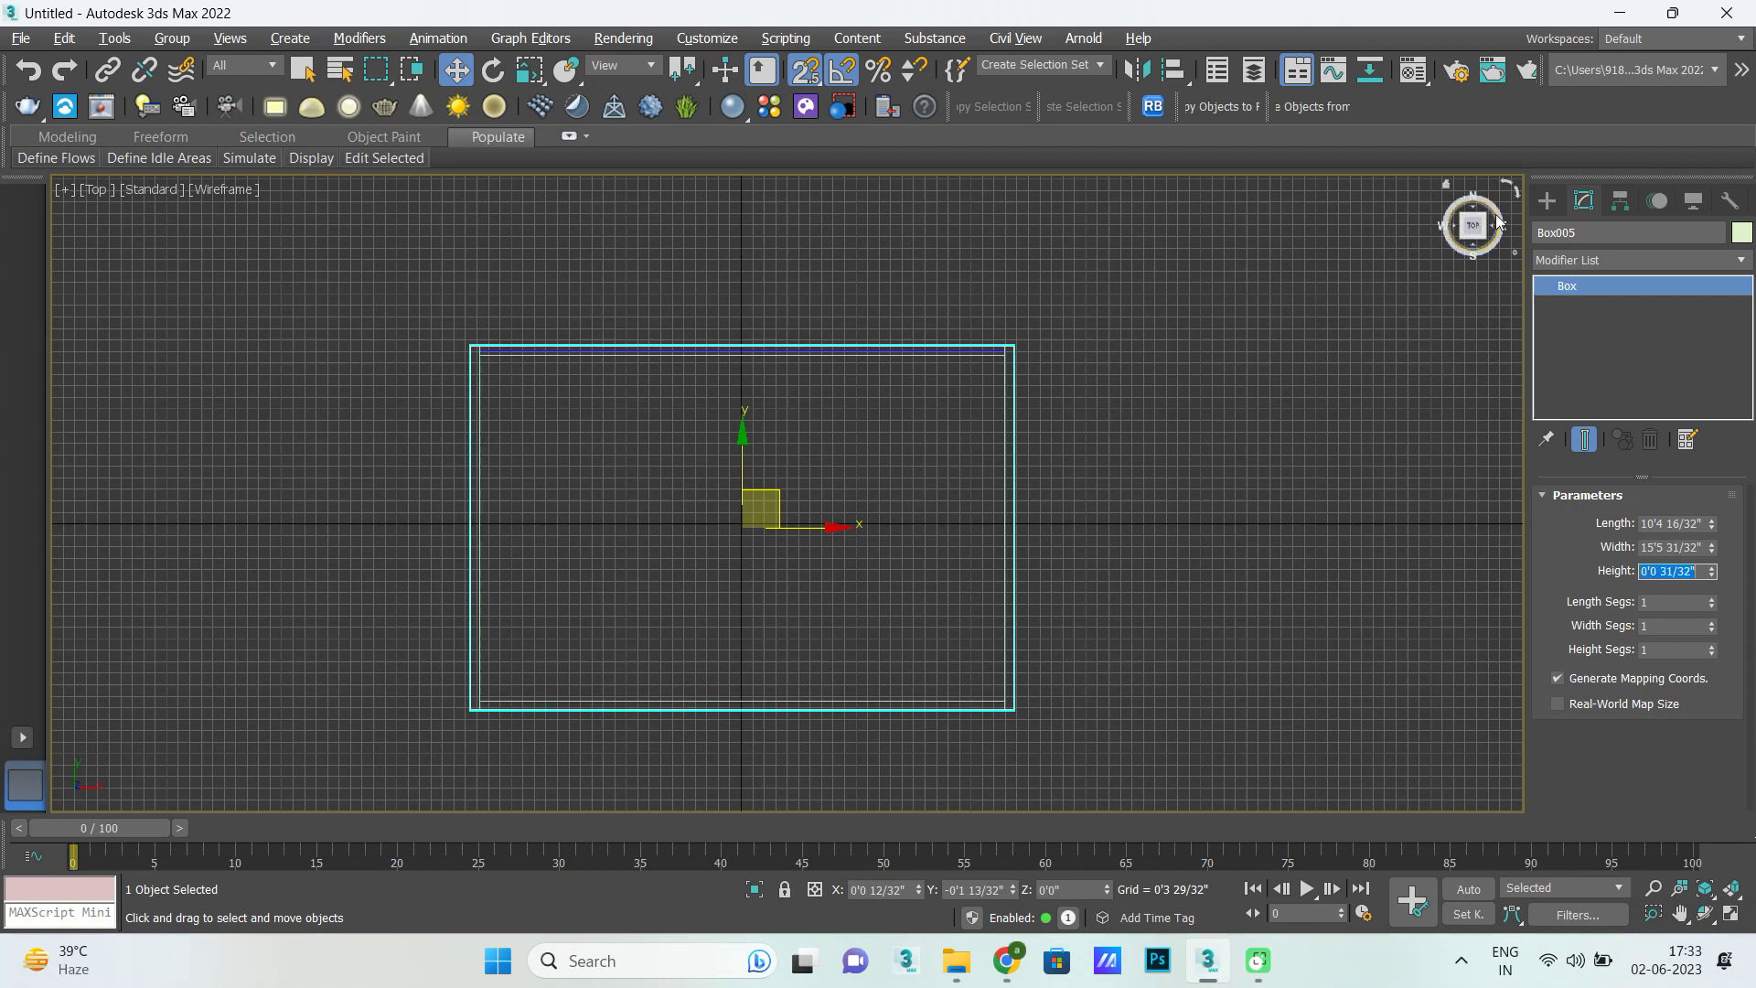
pyautogui.click(1549, 202)
pyautogui.hotkey('alt', 'w')
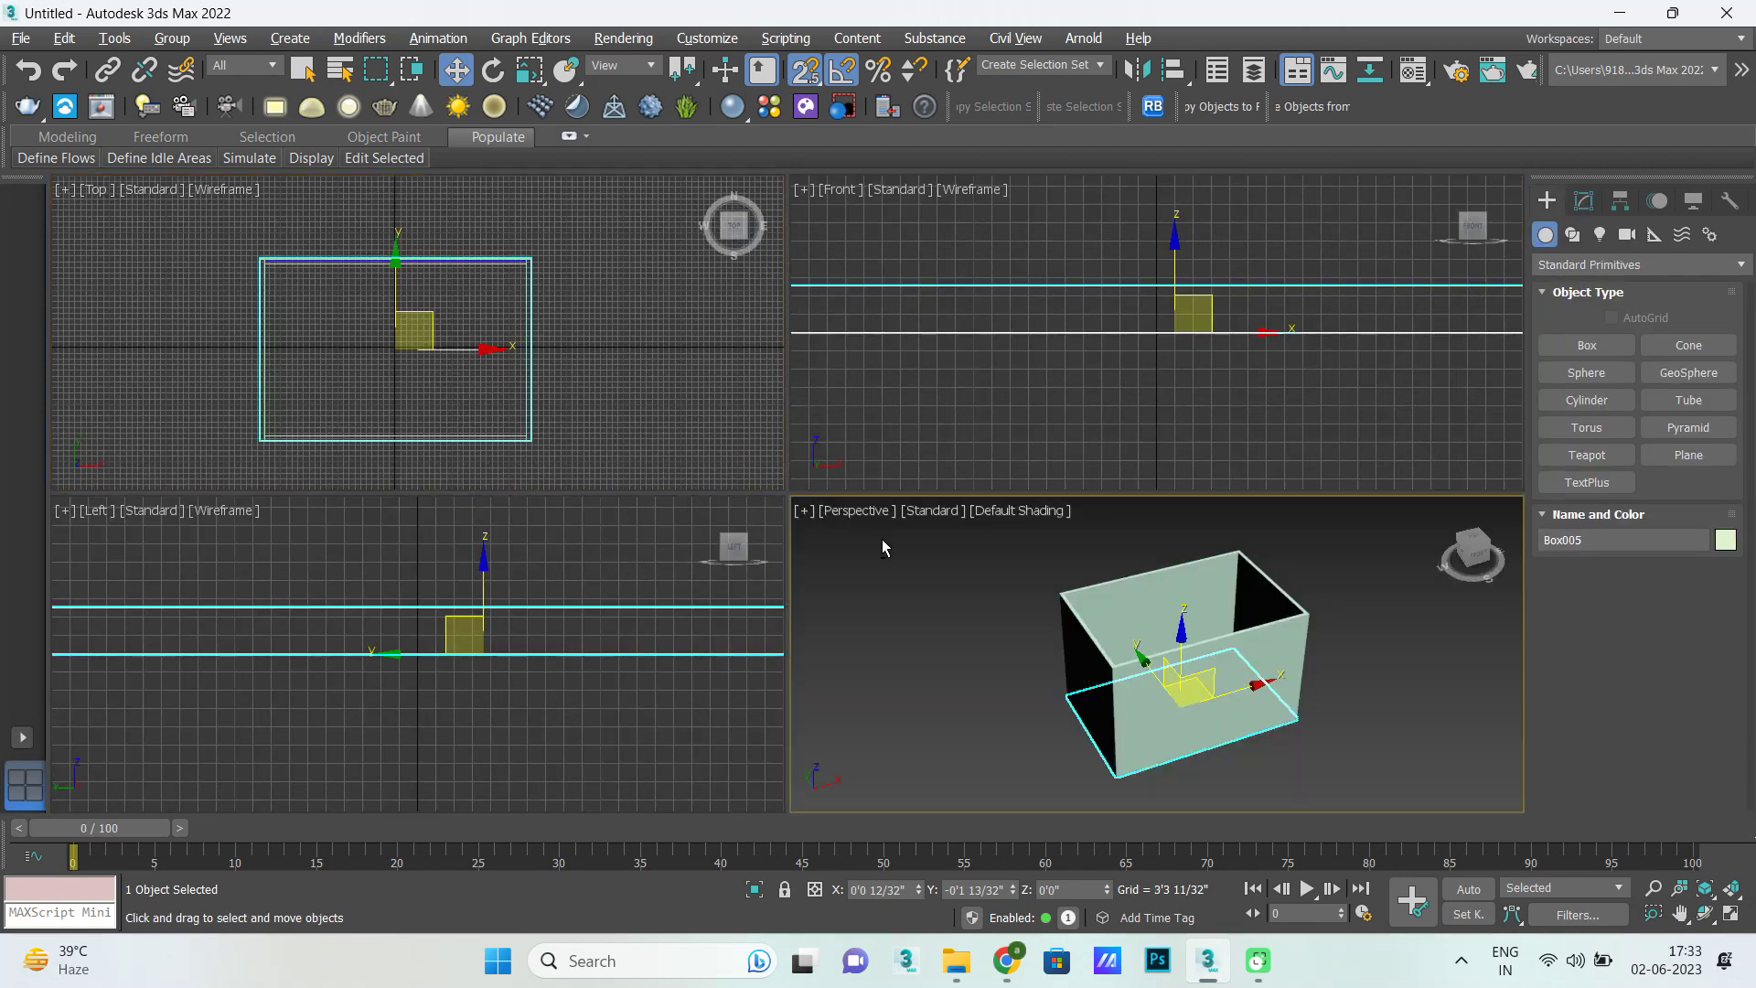
# In the Perspective view, turn snapping off and lift the thin slab upward.
pyautogui.hotkey('alt', 'w')
pyautogui.hotkey('alt', 'w')
pyautogui.hotkey('alt', 'w')
pyautogui.scroll(2, 755, 547)
pyautogui.scroll(2, 782, 601)
pyautogui.scroll(2, 837, 518)
pyautogui.scroll(2, 838, 518)
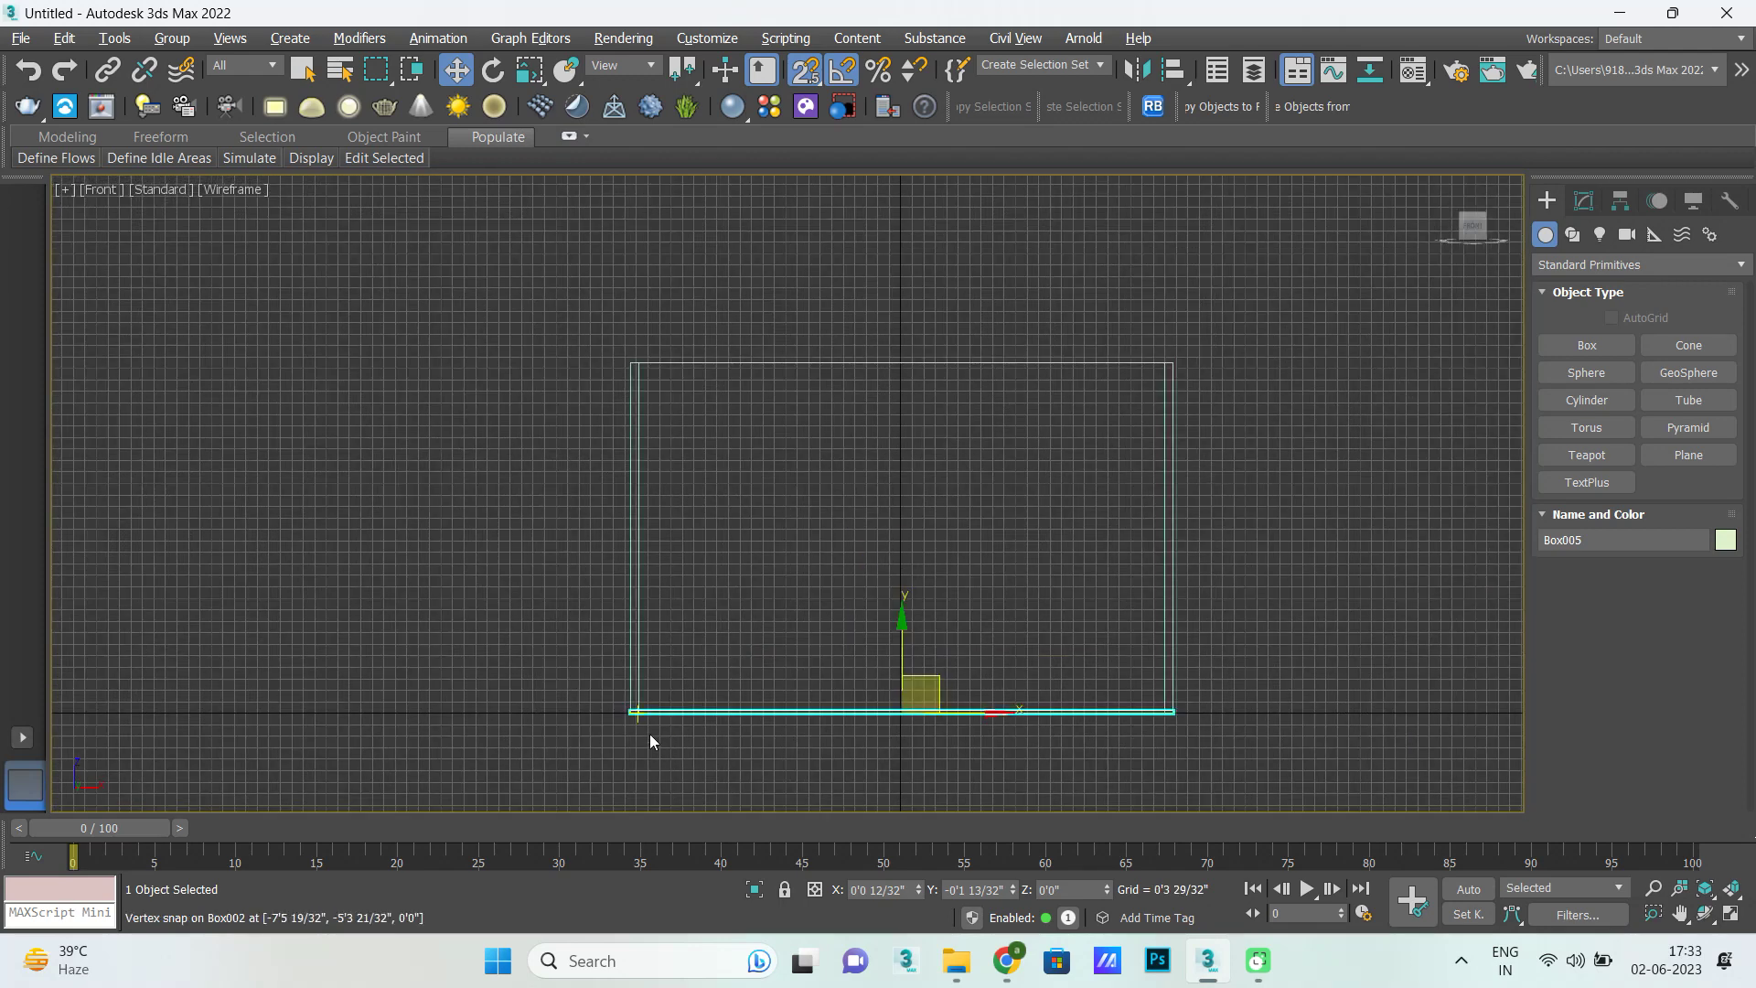
pyautogui.press('s')
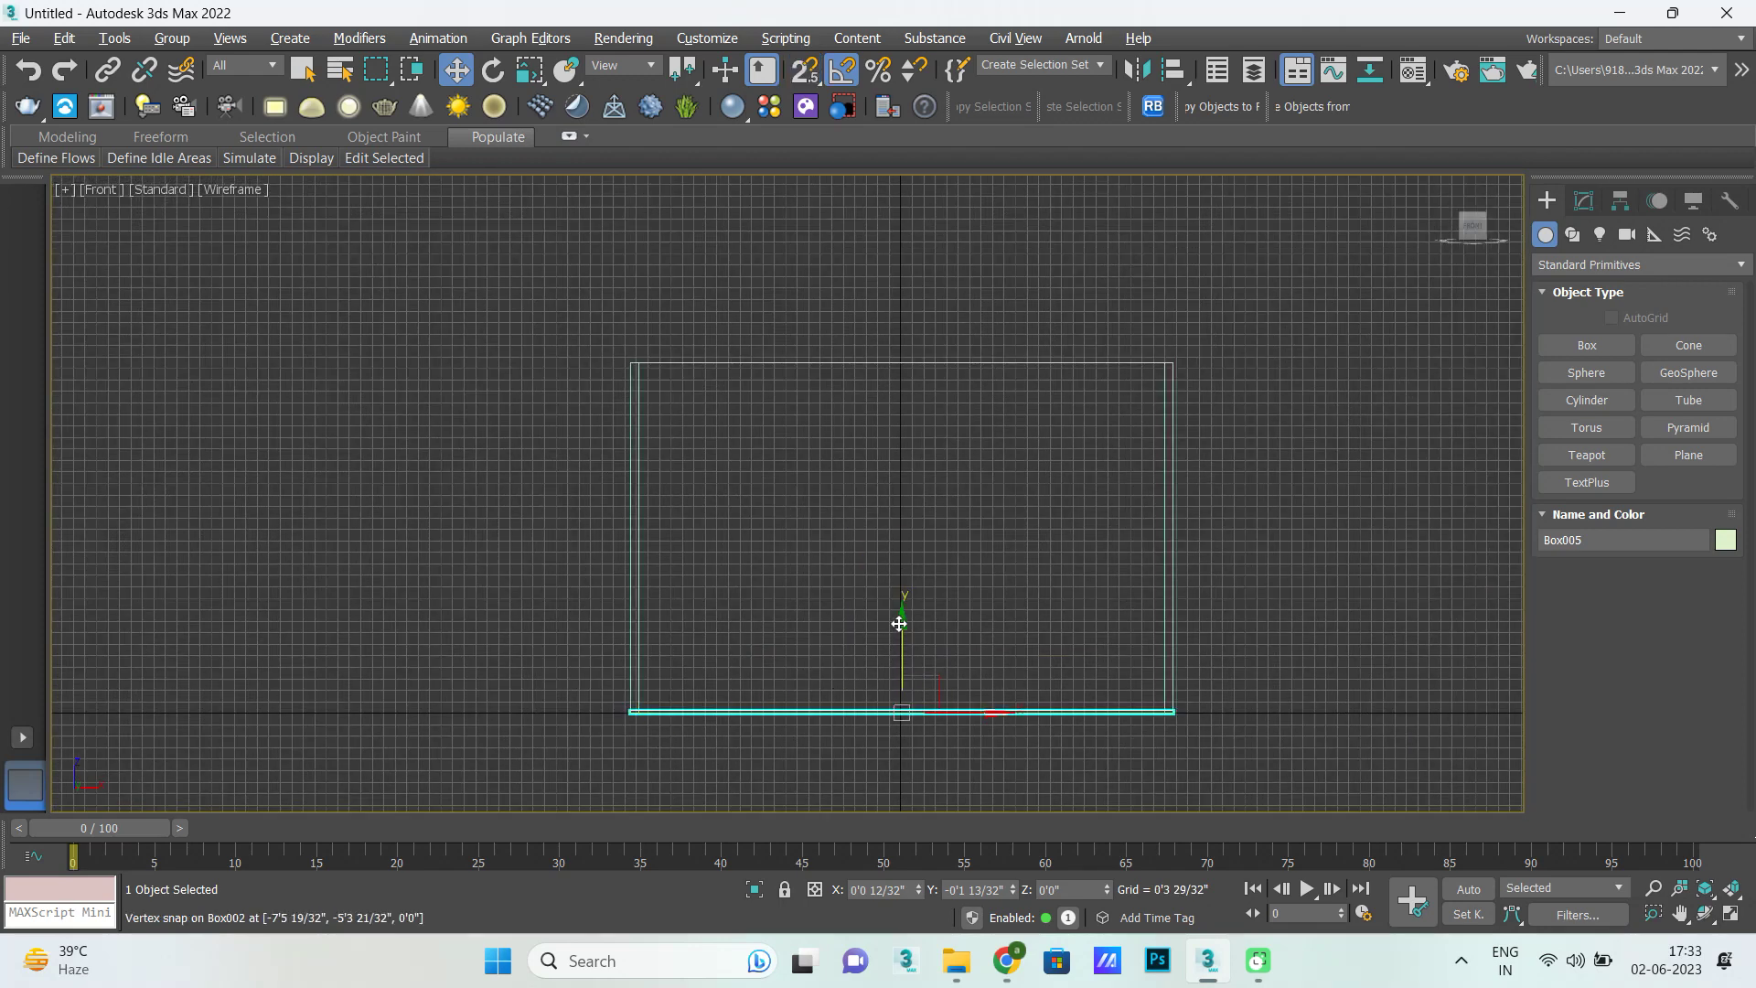
pyautogui.moveTo(892, 644); pyautogui.dragTo(882, 283)
# Snap Box005 onto the wall tops at 10'0" and orbit to check it.
pyautogui.scroll(2, 593, 317)
pyautogui.scroll(2, 593, 325)
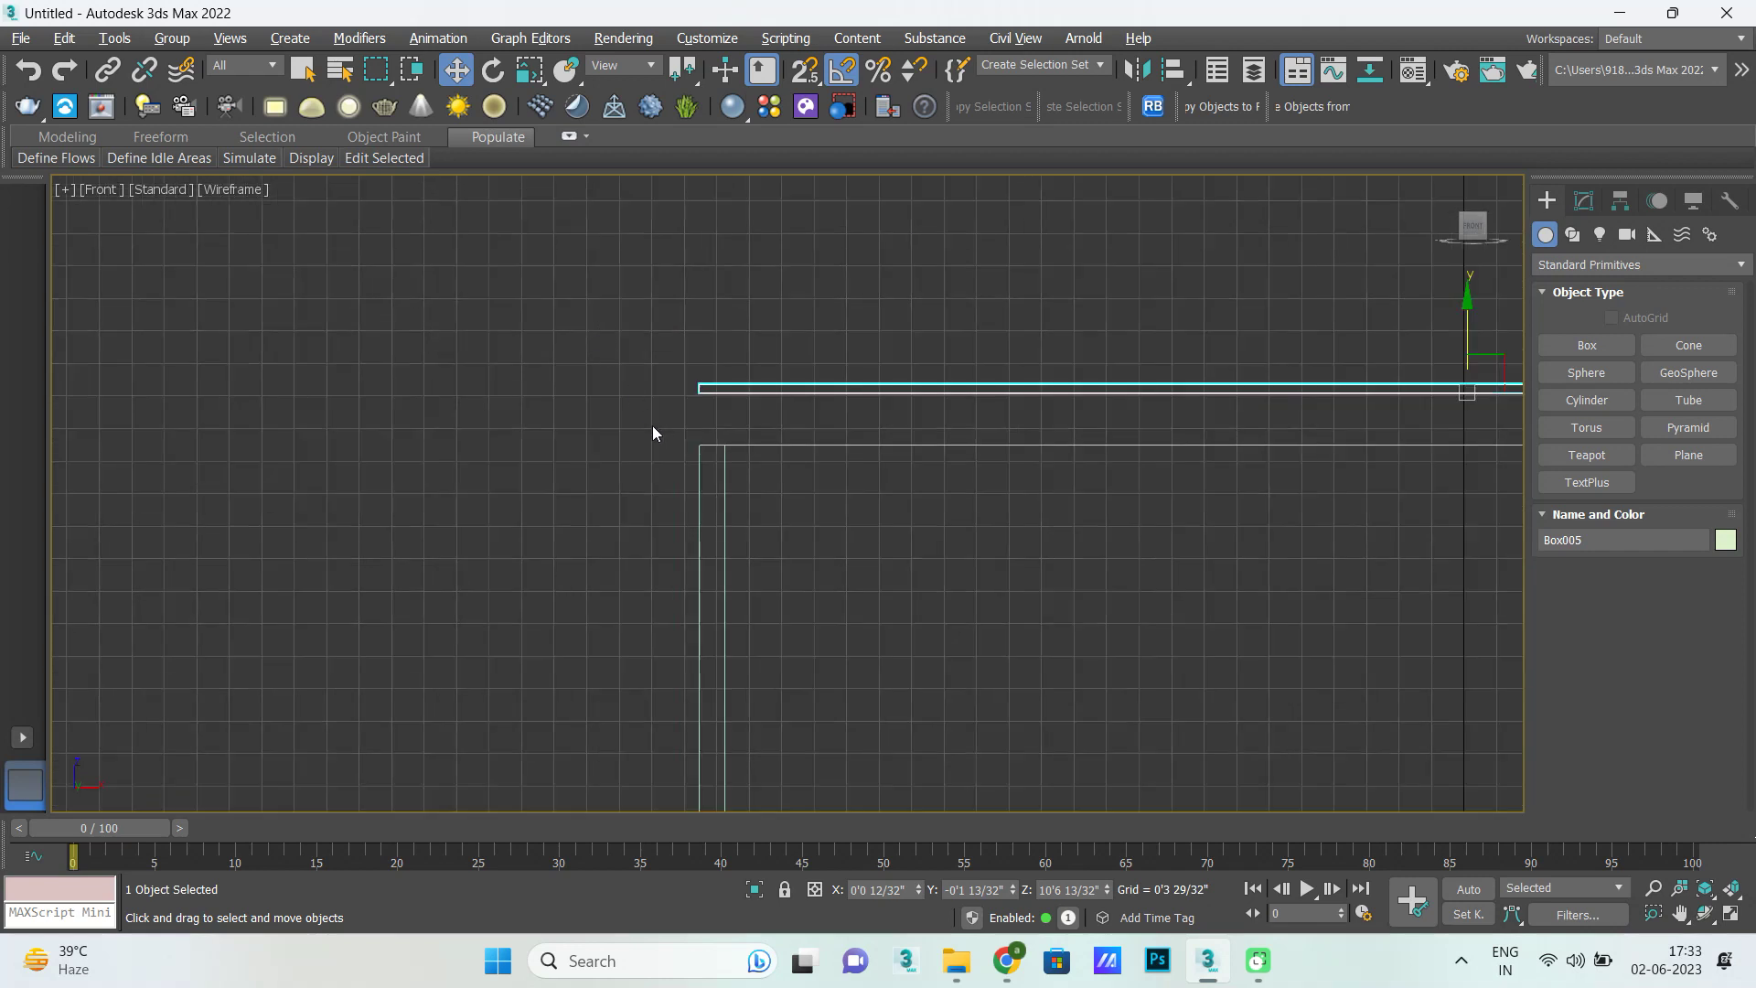
pyautogui.press('s')
pyautogui.moveTo(702, 394); pyautogui.dragTo(701, 444)
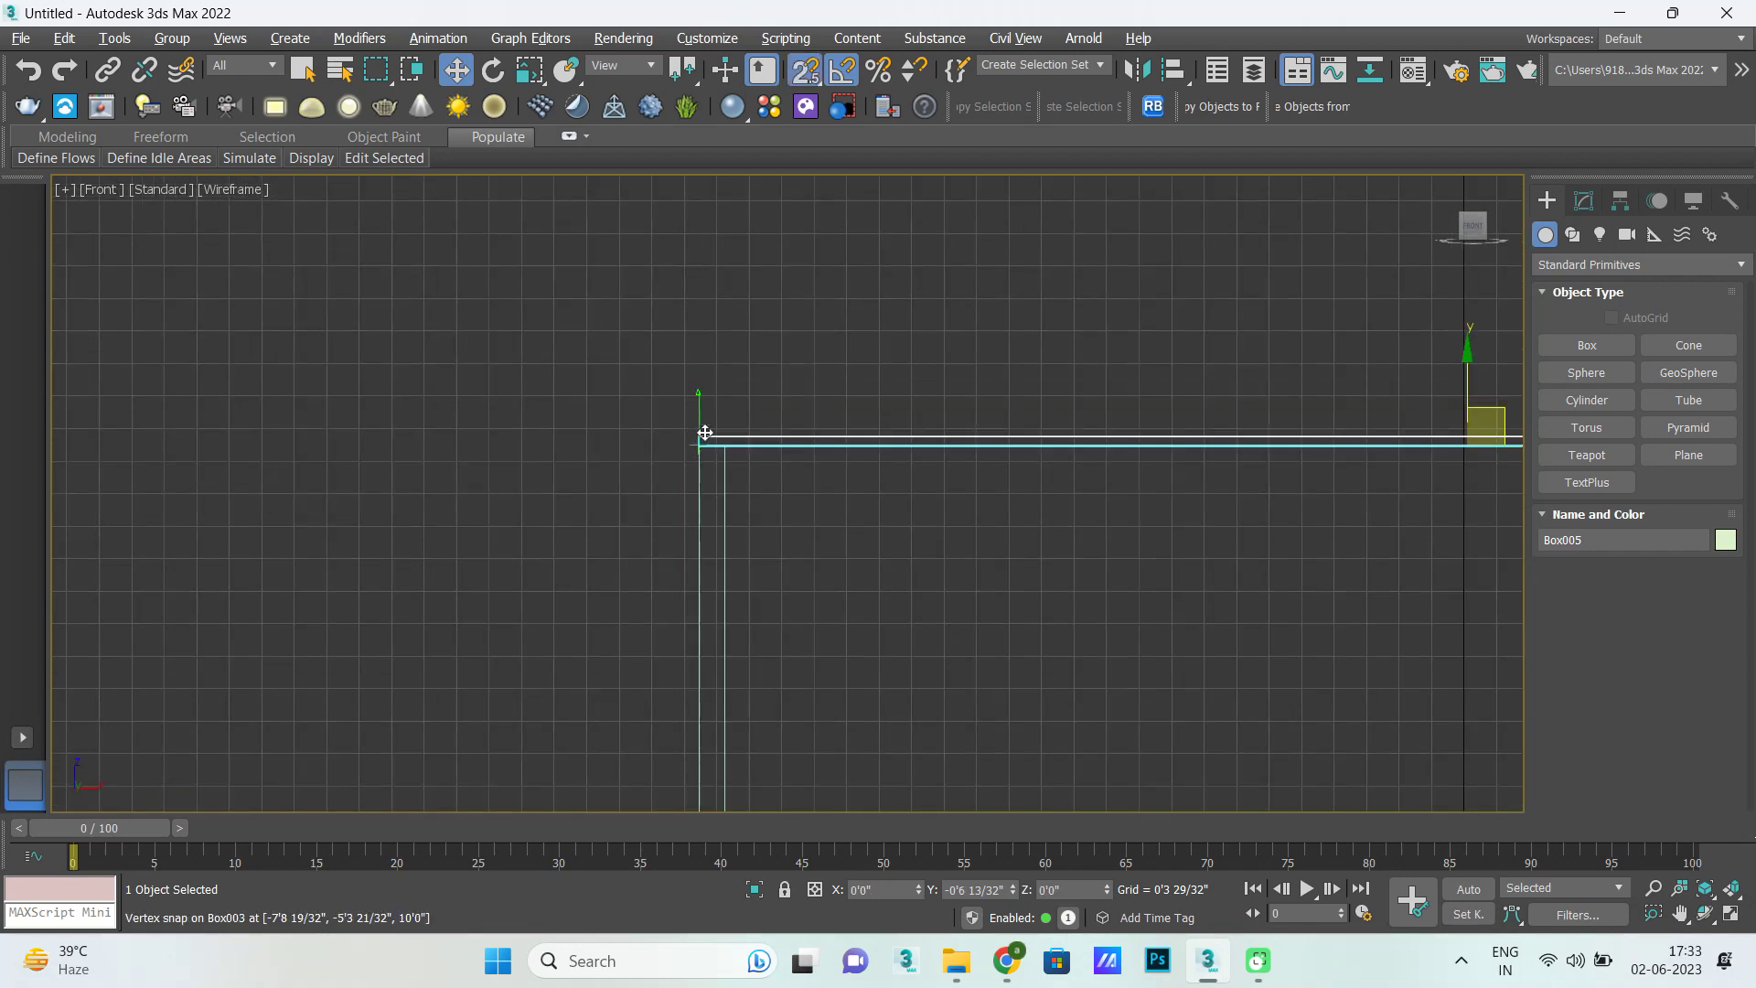
pyautogui.hotkey('alt', 'w')
pyautogui.hotkey('alt', 'w')
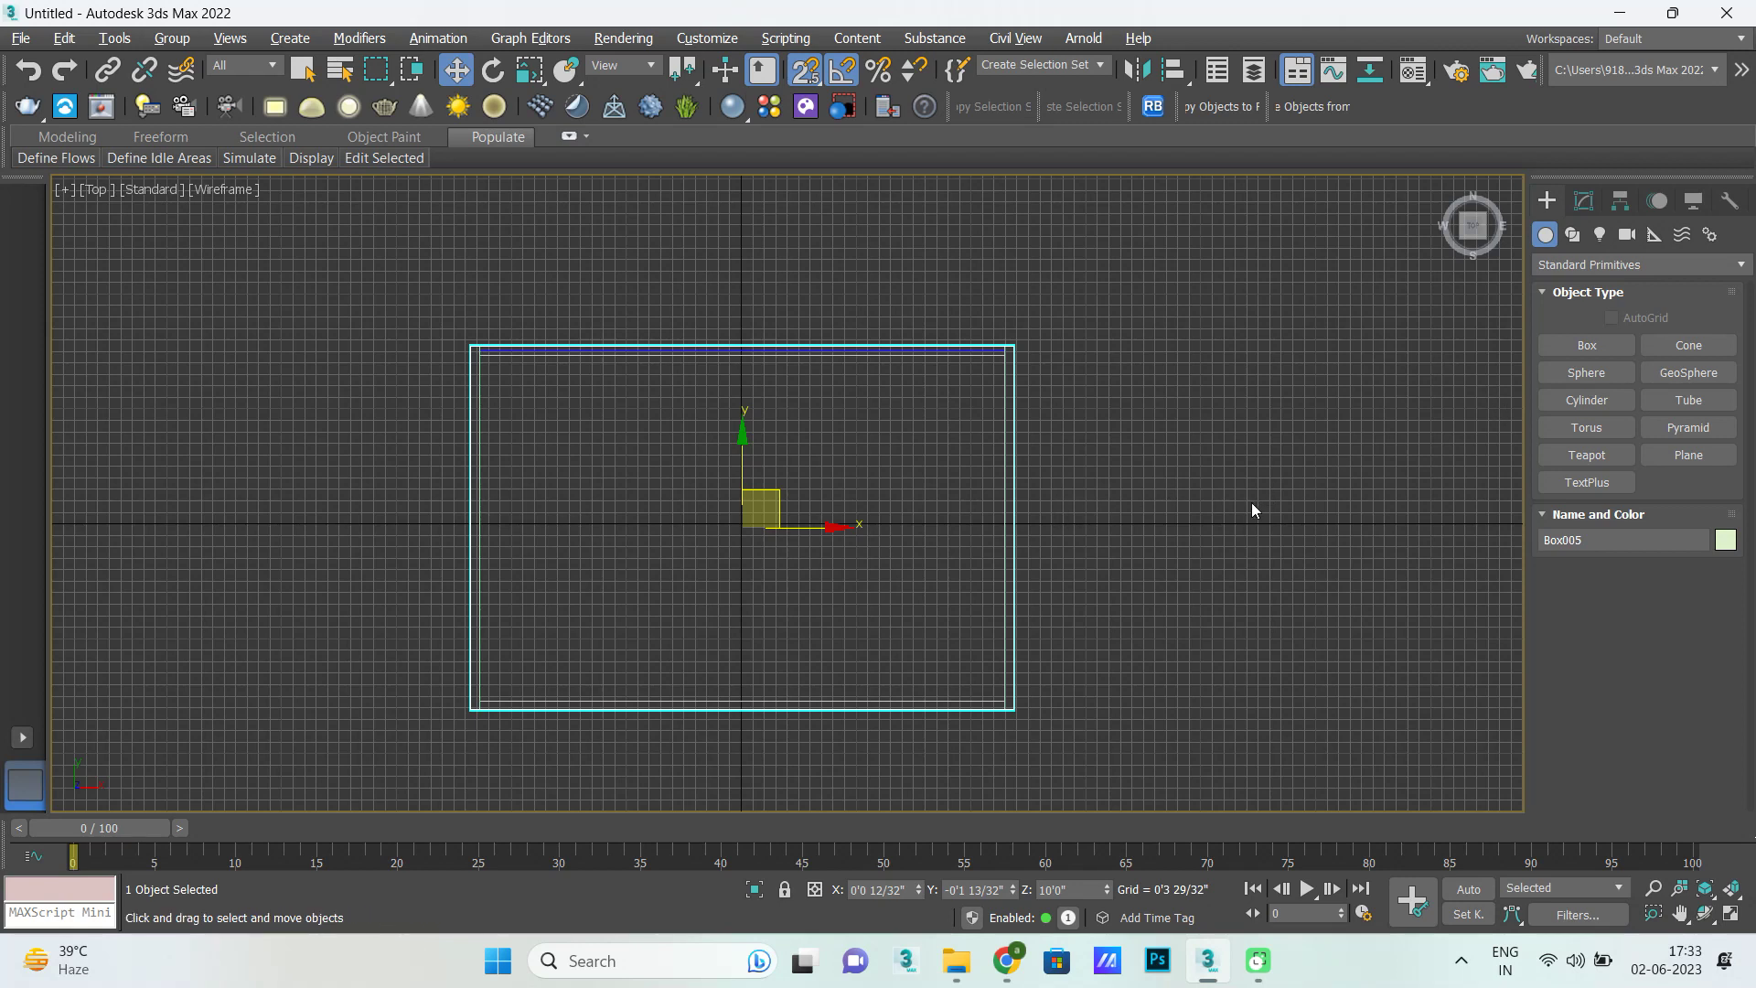
pyautogui.hotkey('alt', 'w')
pyautogui.hotkey('alt', 'w')
pyautogui.moveTo(1043, 587)
pyautogui.keyDown('alt'); pyautogui.mouseDown(button='middle')
pyautogui.moveTo(1149, 596)
pyautogui.moveTo(1058, 490)
pyautogui.moveTo(1089, 541)
pyautogui.moveTo(980, 631)
pyautogui.moveTo(1058, 560)
pyautogui.moveTo(1161, 519)
pyautogui.moveTo(1149, 560)
pyautogui.moveTo(1152, 537)
pyautogui.mouseUp(button='middle'); pyautogui.keyUp('alt')
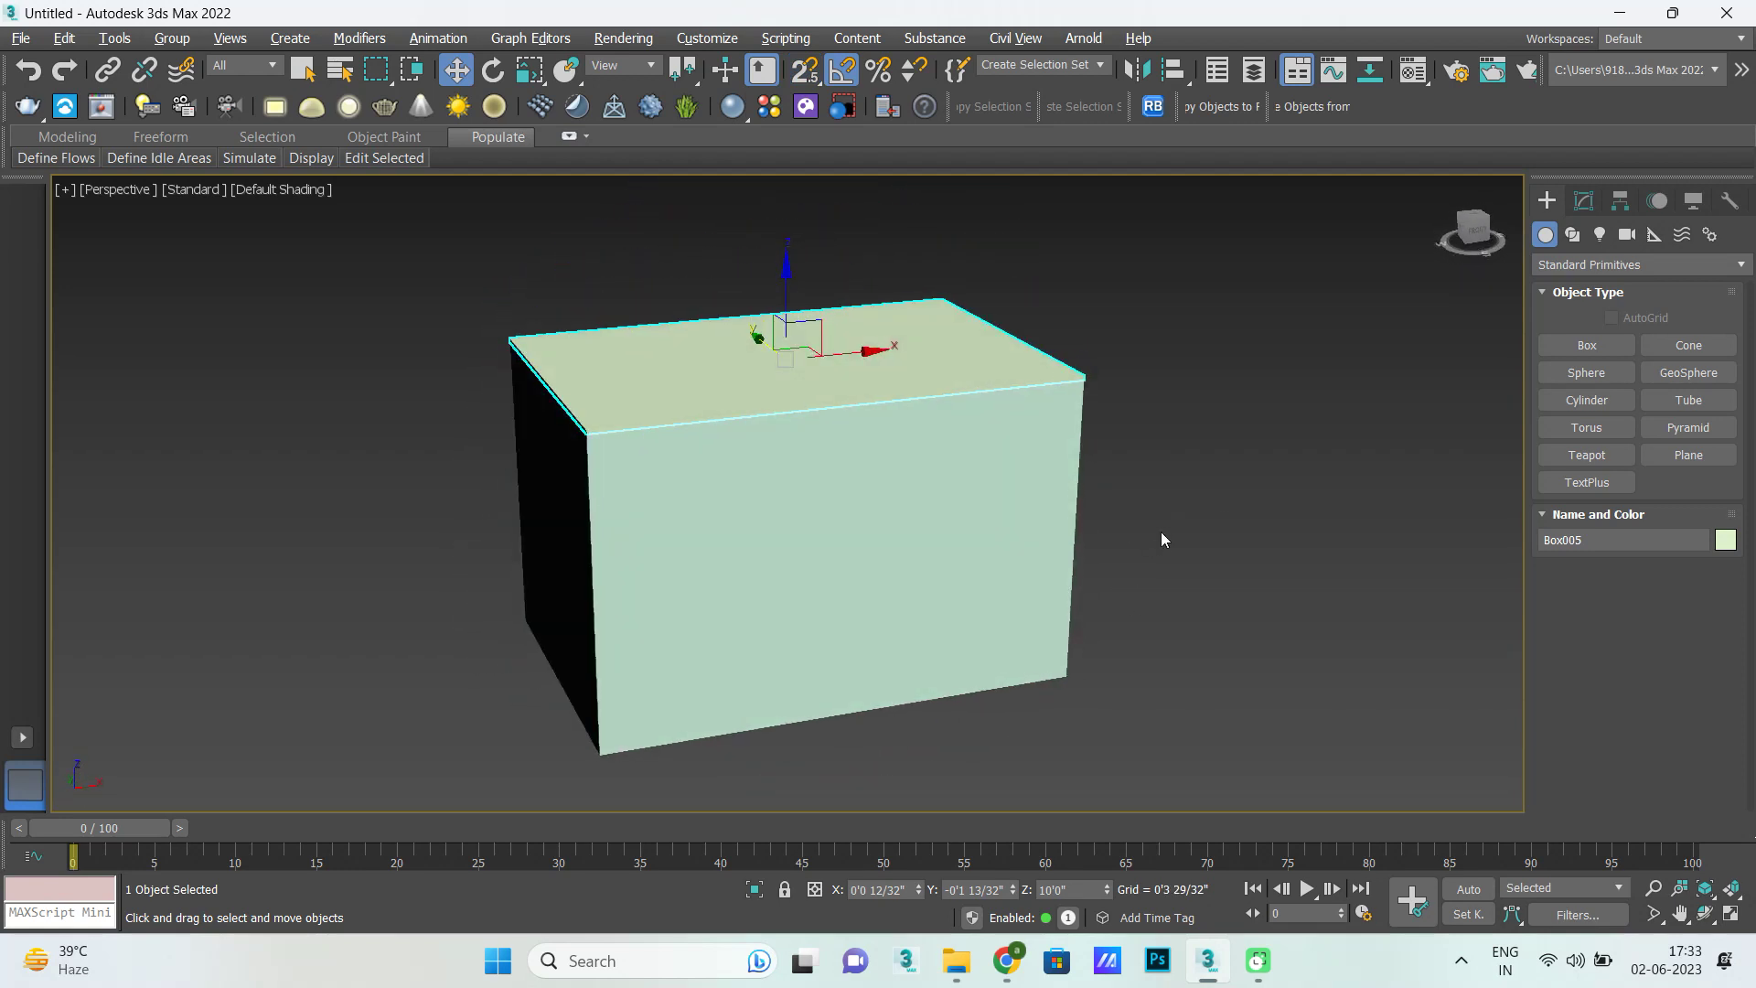
# Select Box002 and hide it with Hide Selection from the quad menu.
pyautogui.click(1397, 485)
pyautogui.click(927, 598)
pyautogui.rightClick(1220, 498)
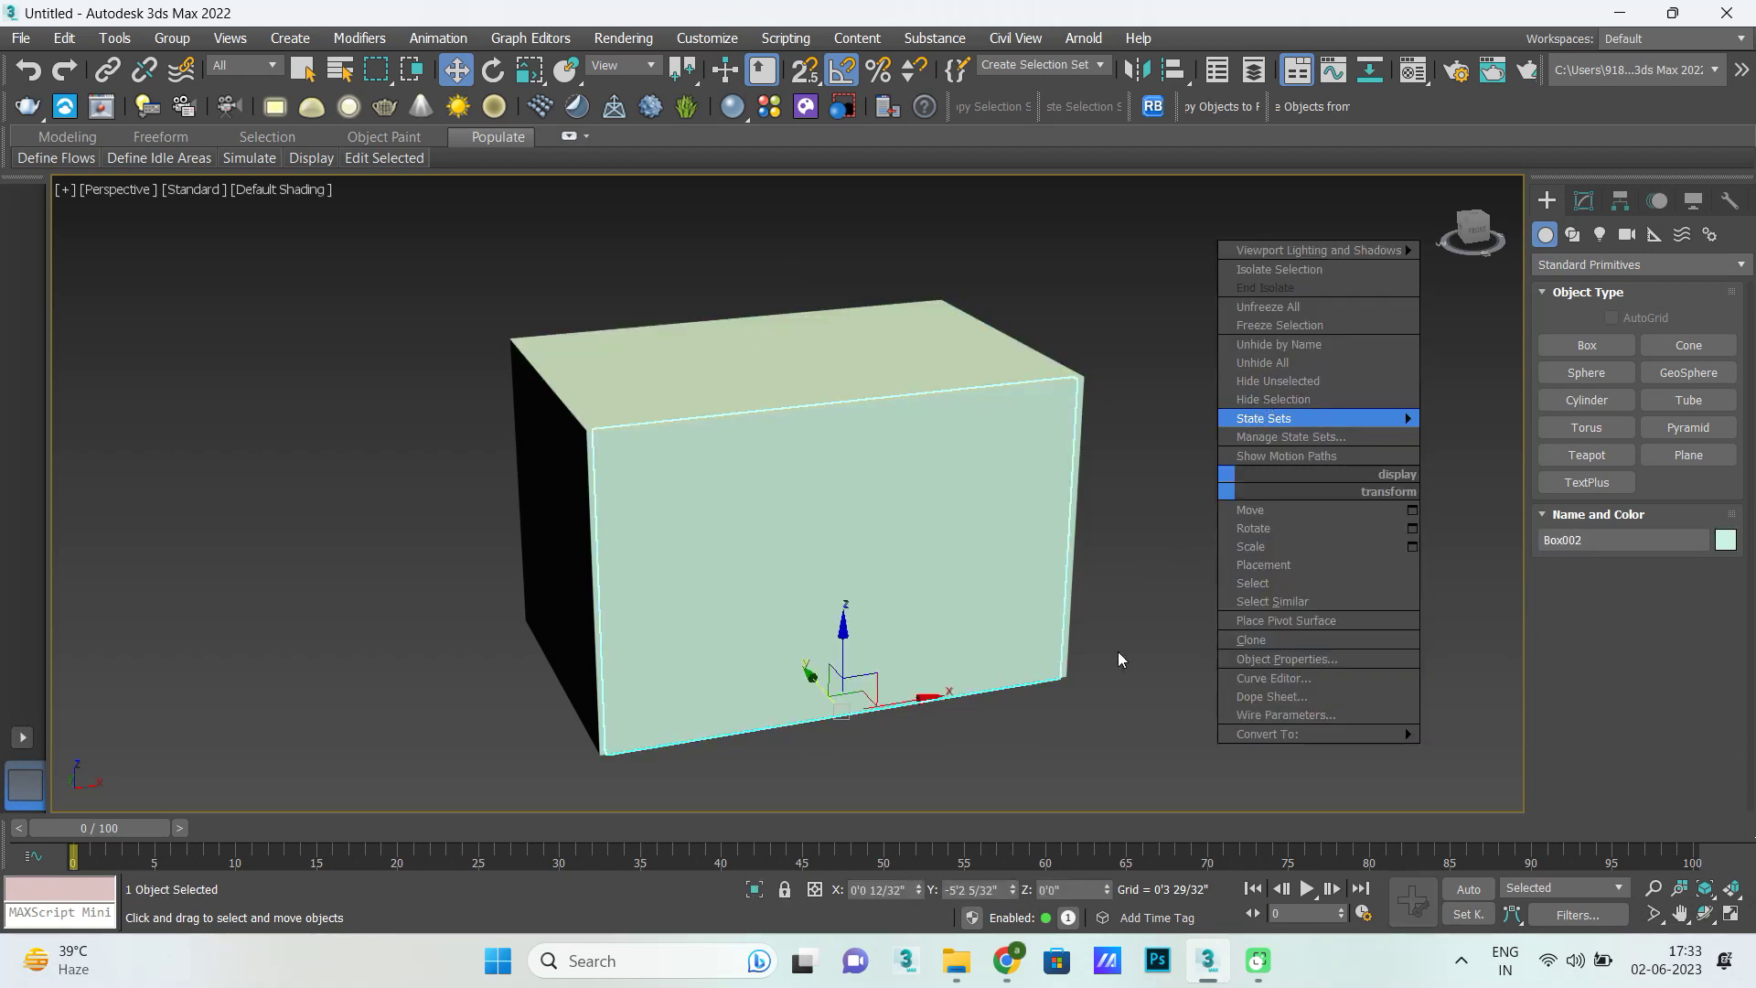
pyautogui.click(1021, 585)
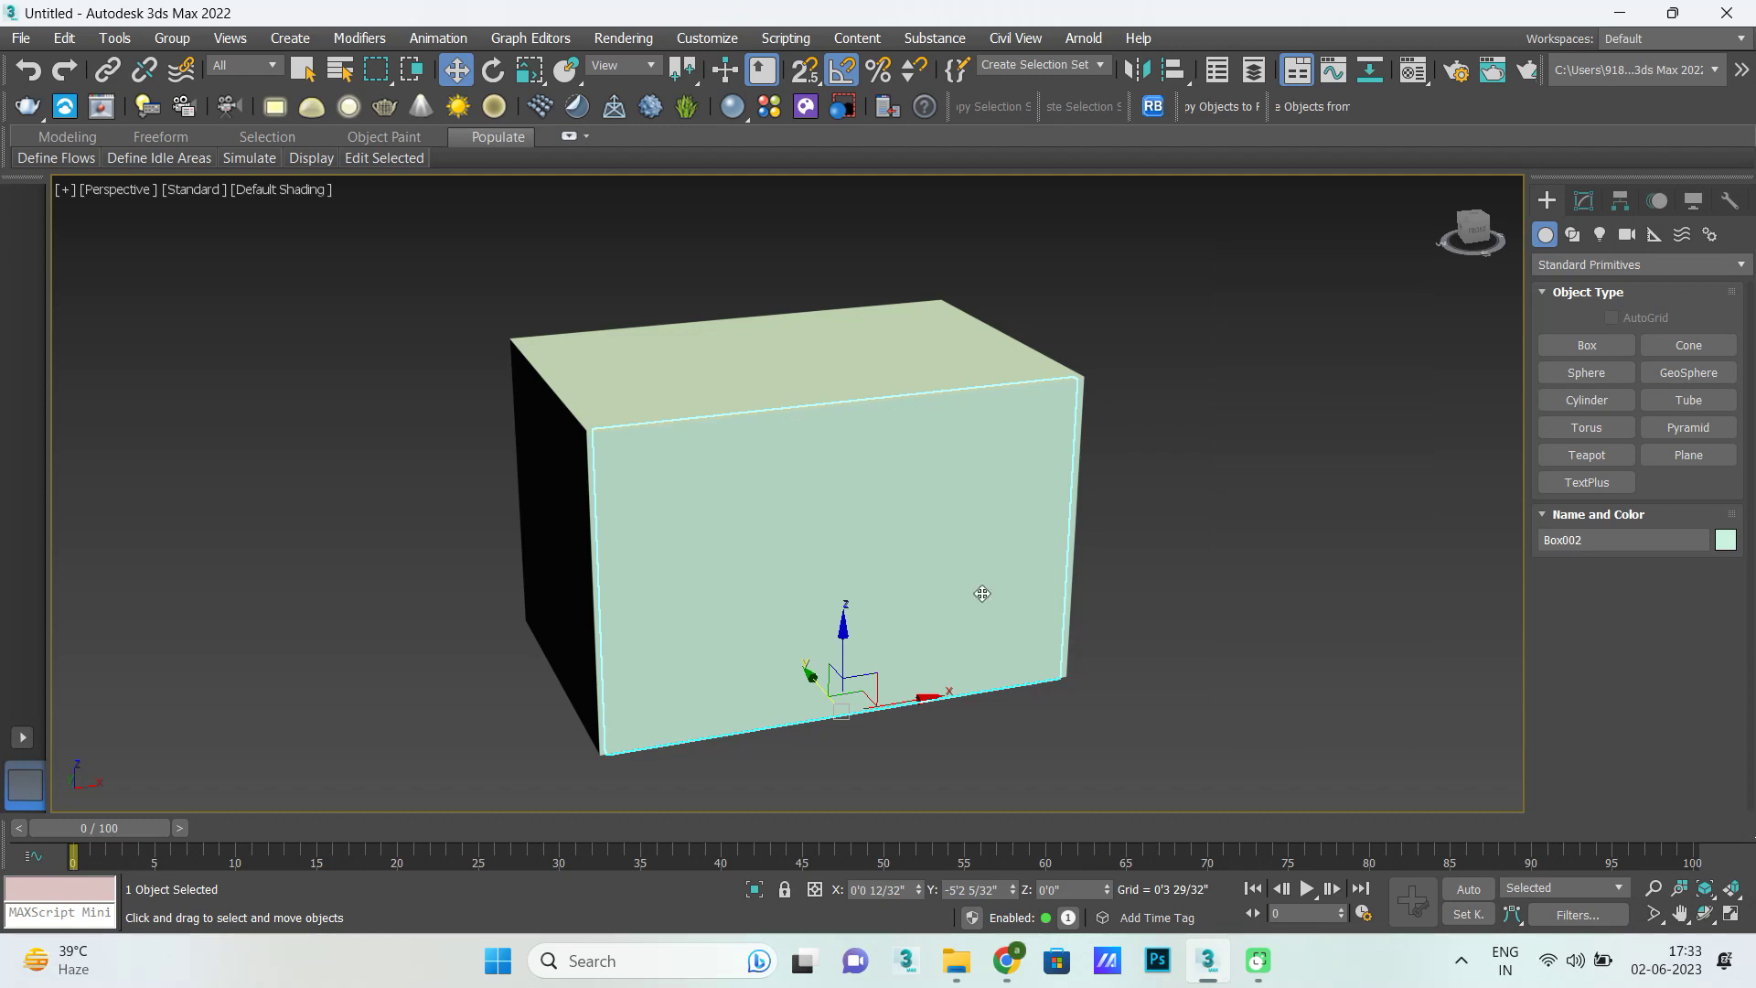
pyautogui.scroll(-3, 1021, 584)
pyautogui.rightClick(1183, 421)
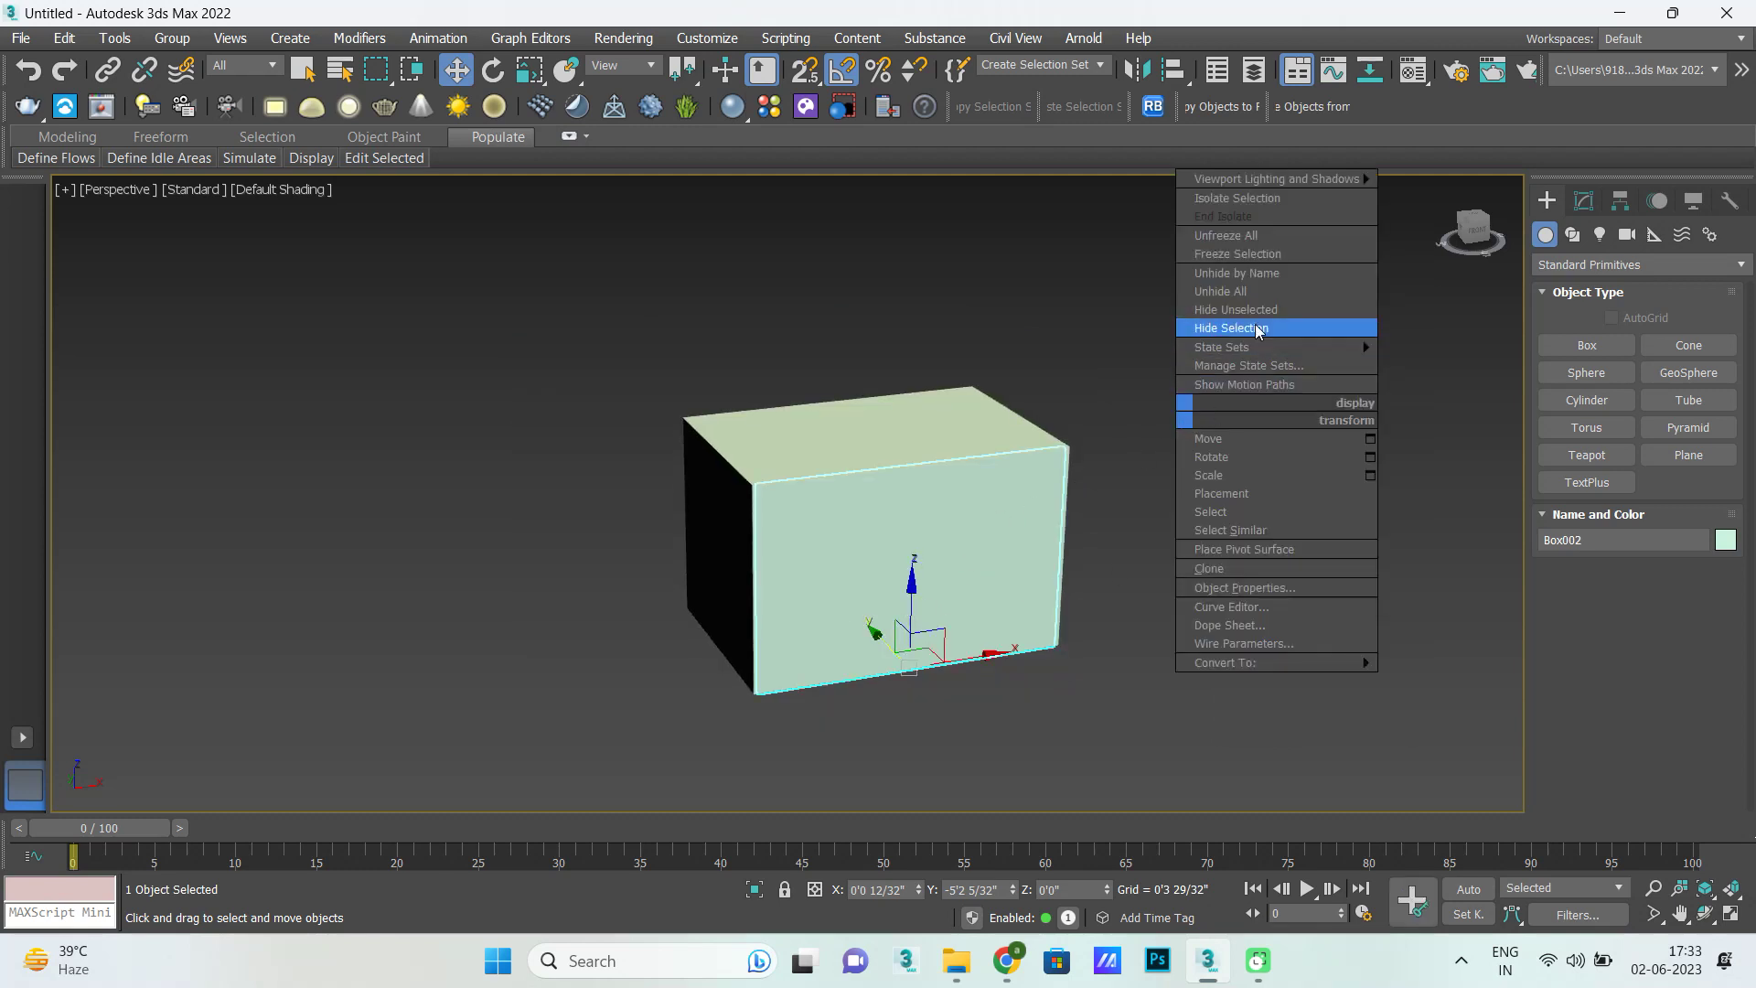
pyautogui.click(1226, 328)
# Orbit to look into the room, select Box005, and maximize the Top viewport.
pyautogui.scroll(3, 982, 525)
pyautogui.moveTo(981, 525)
pyautogui.keyDown('alt'); pyautogui.mouseDown(button='middle')
pyautogui.moveTo(945, 549)
pyautogui.moveTo(913, 463)
pyautogui.moveTo(923, 515)
pyautogui.mouseUp(button='middle'); pyautogui.keyUp('alt')
pyautogui.scroll(-3, 923, 516)
pyautogui.scroll(2, 768, 412)
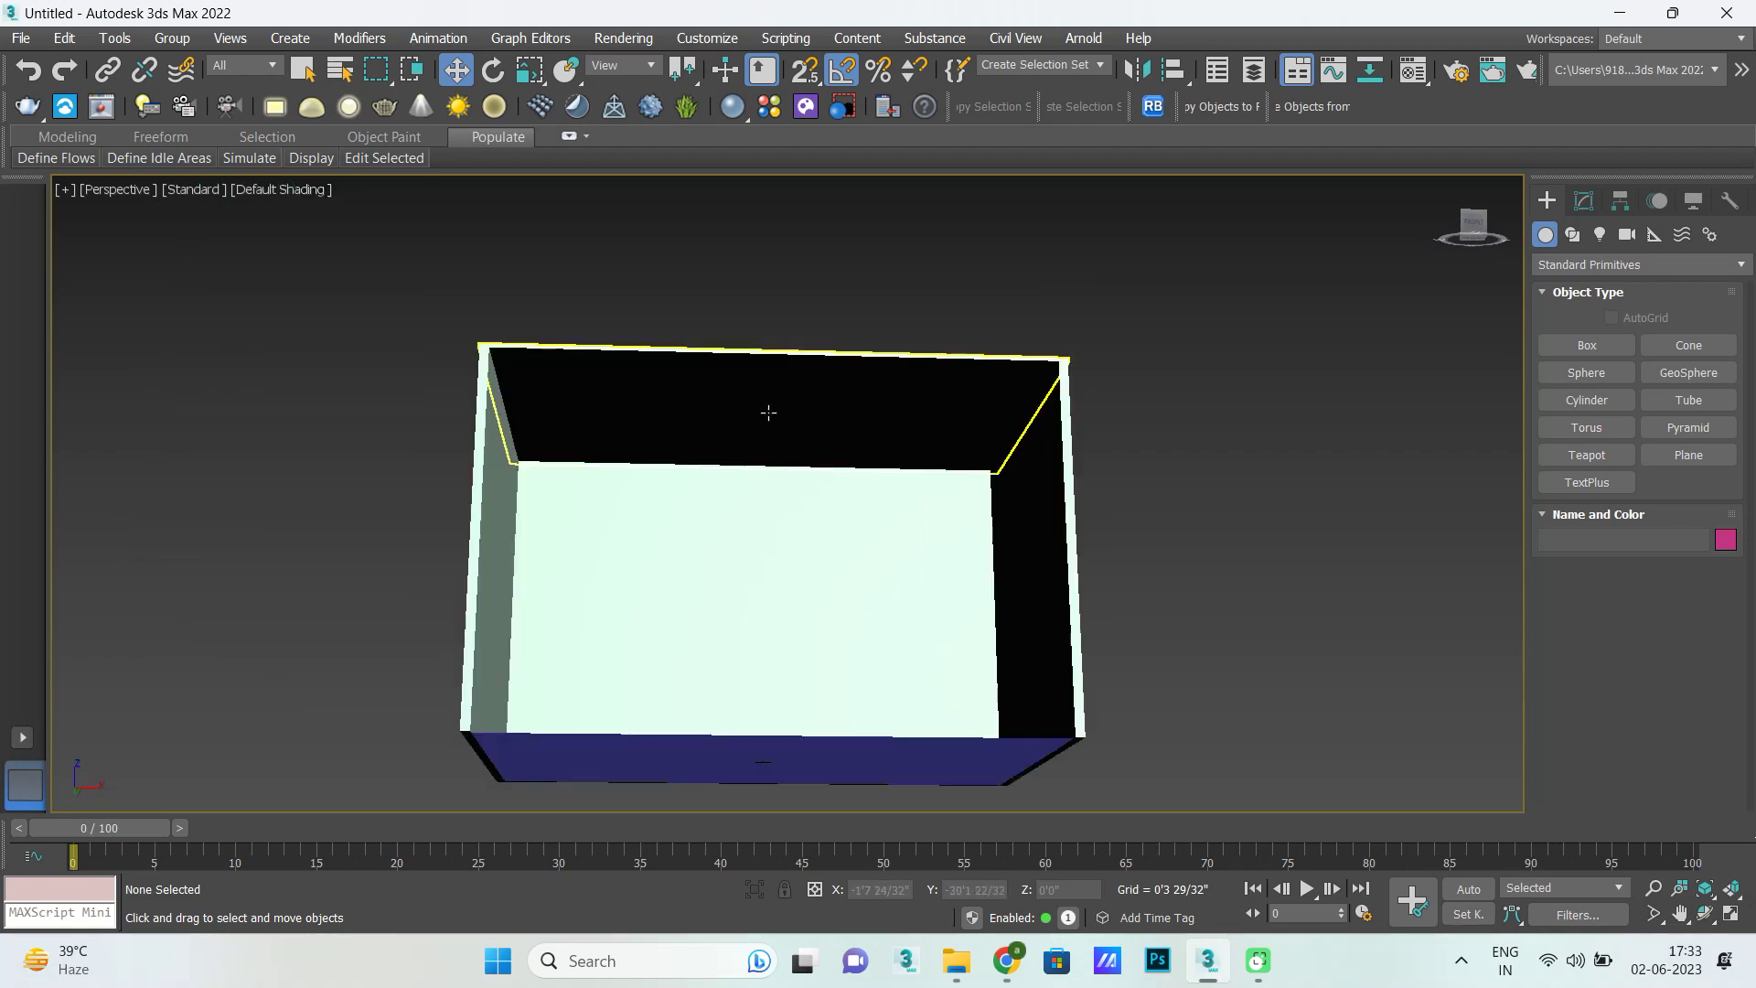
pyautogui.scroll(2, 768, 412)
pyautogui.click(771, 430)
pyautogui.hotkey('alt', 'w')
pyautogui.hotkey('alt', 'w')
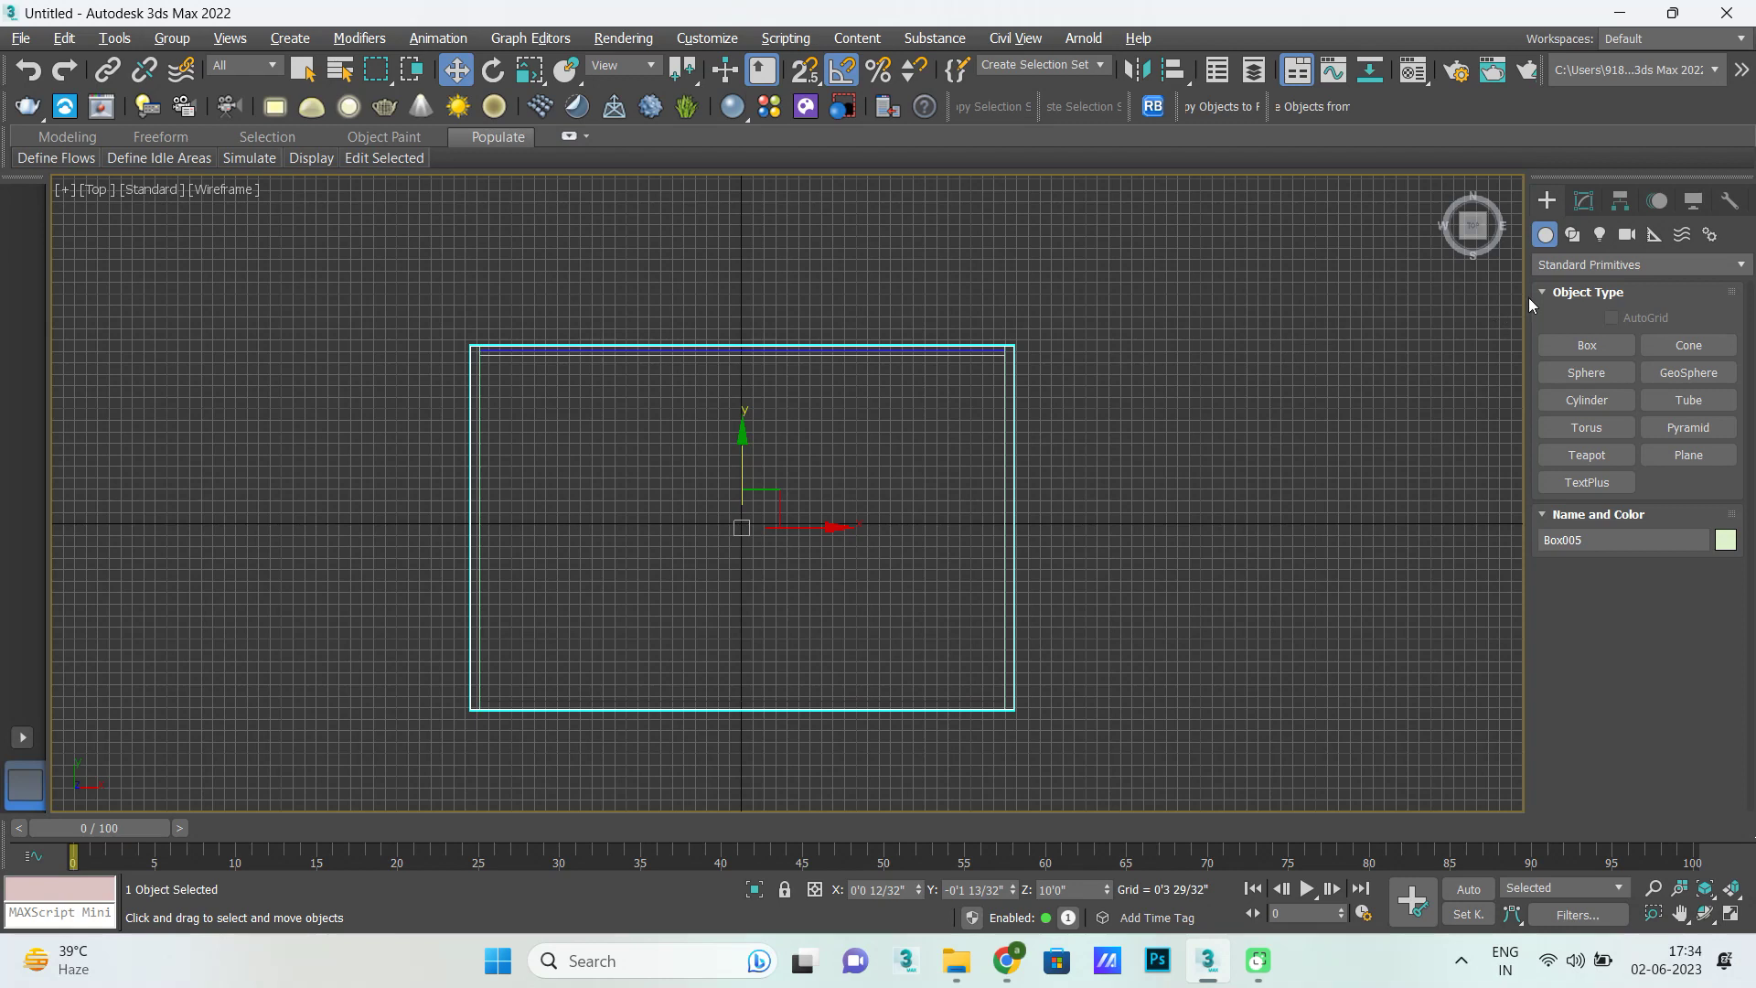
# With vertex snap on, draw Box006 snapped to the room's outline.
pyautogui.click(1577, 343)
pyautogui.press('s')
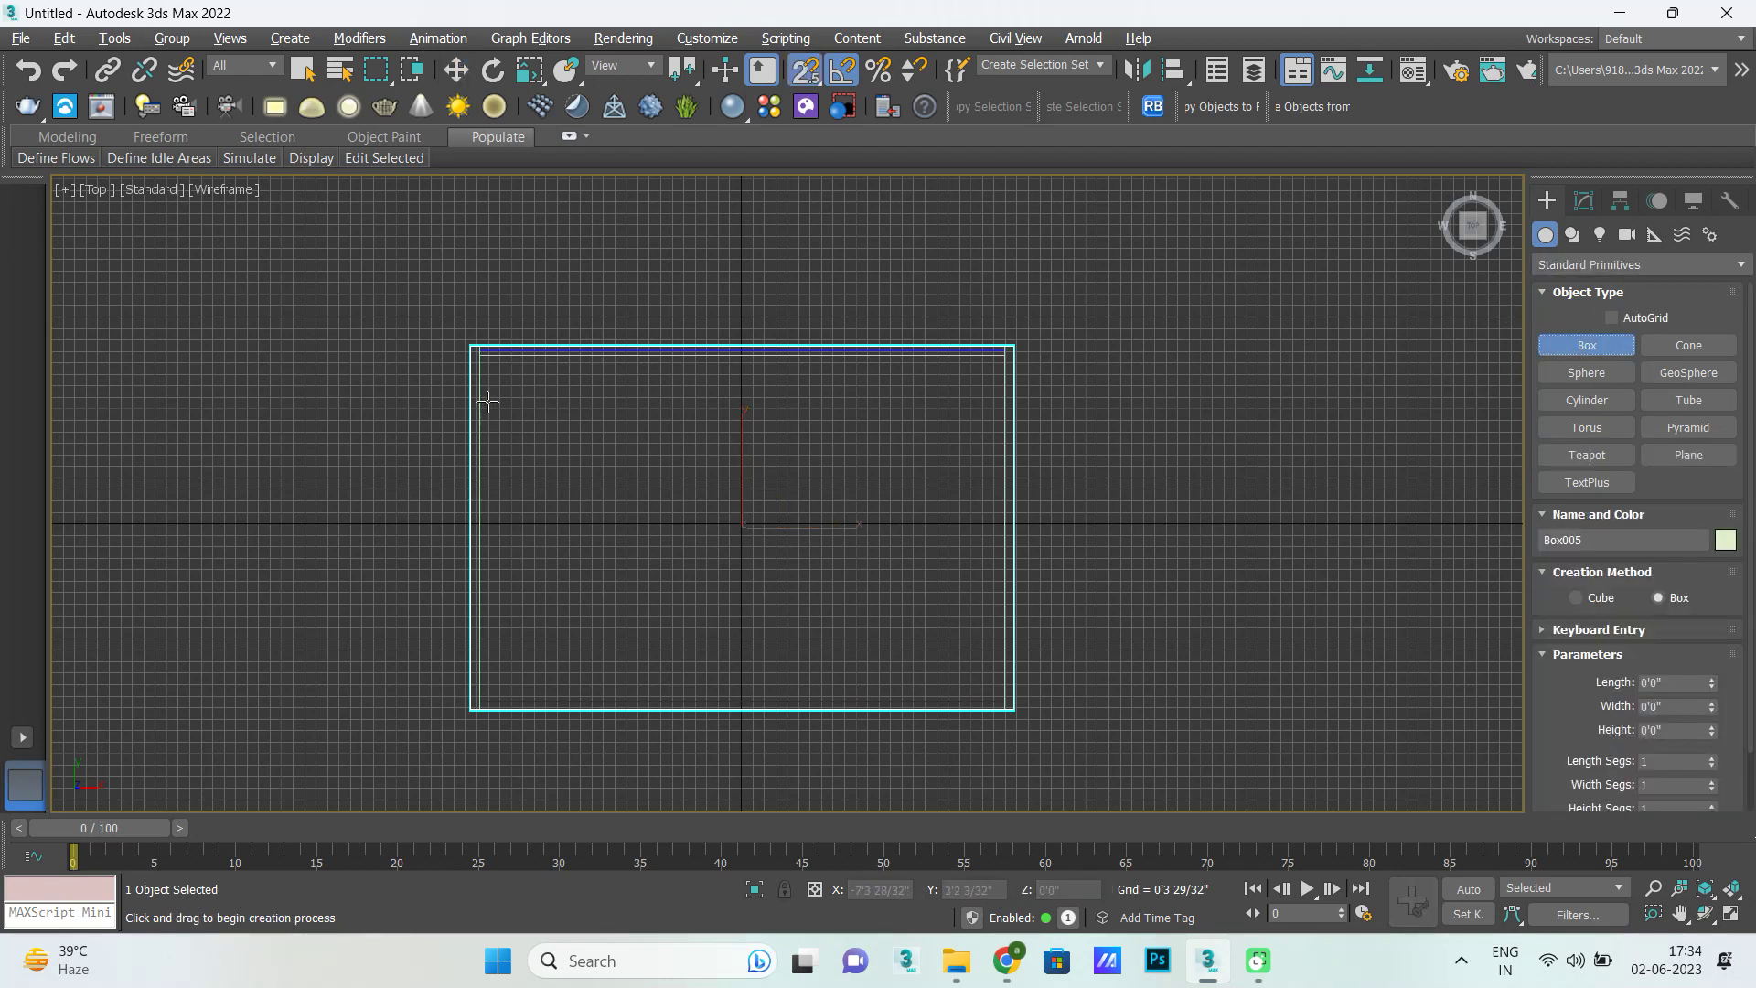
pyautogui.moveTo(478, 354)
pyautogui.mouseDown()
pyautogui.moveTo(983, 665)
pyautogui.moveTo(1006, 702)
pyautogui.mouseUp()
pyautogui.click(1271, 430)
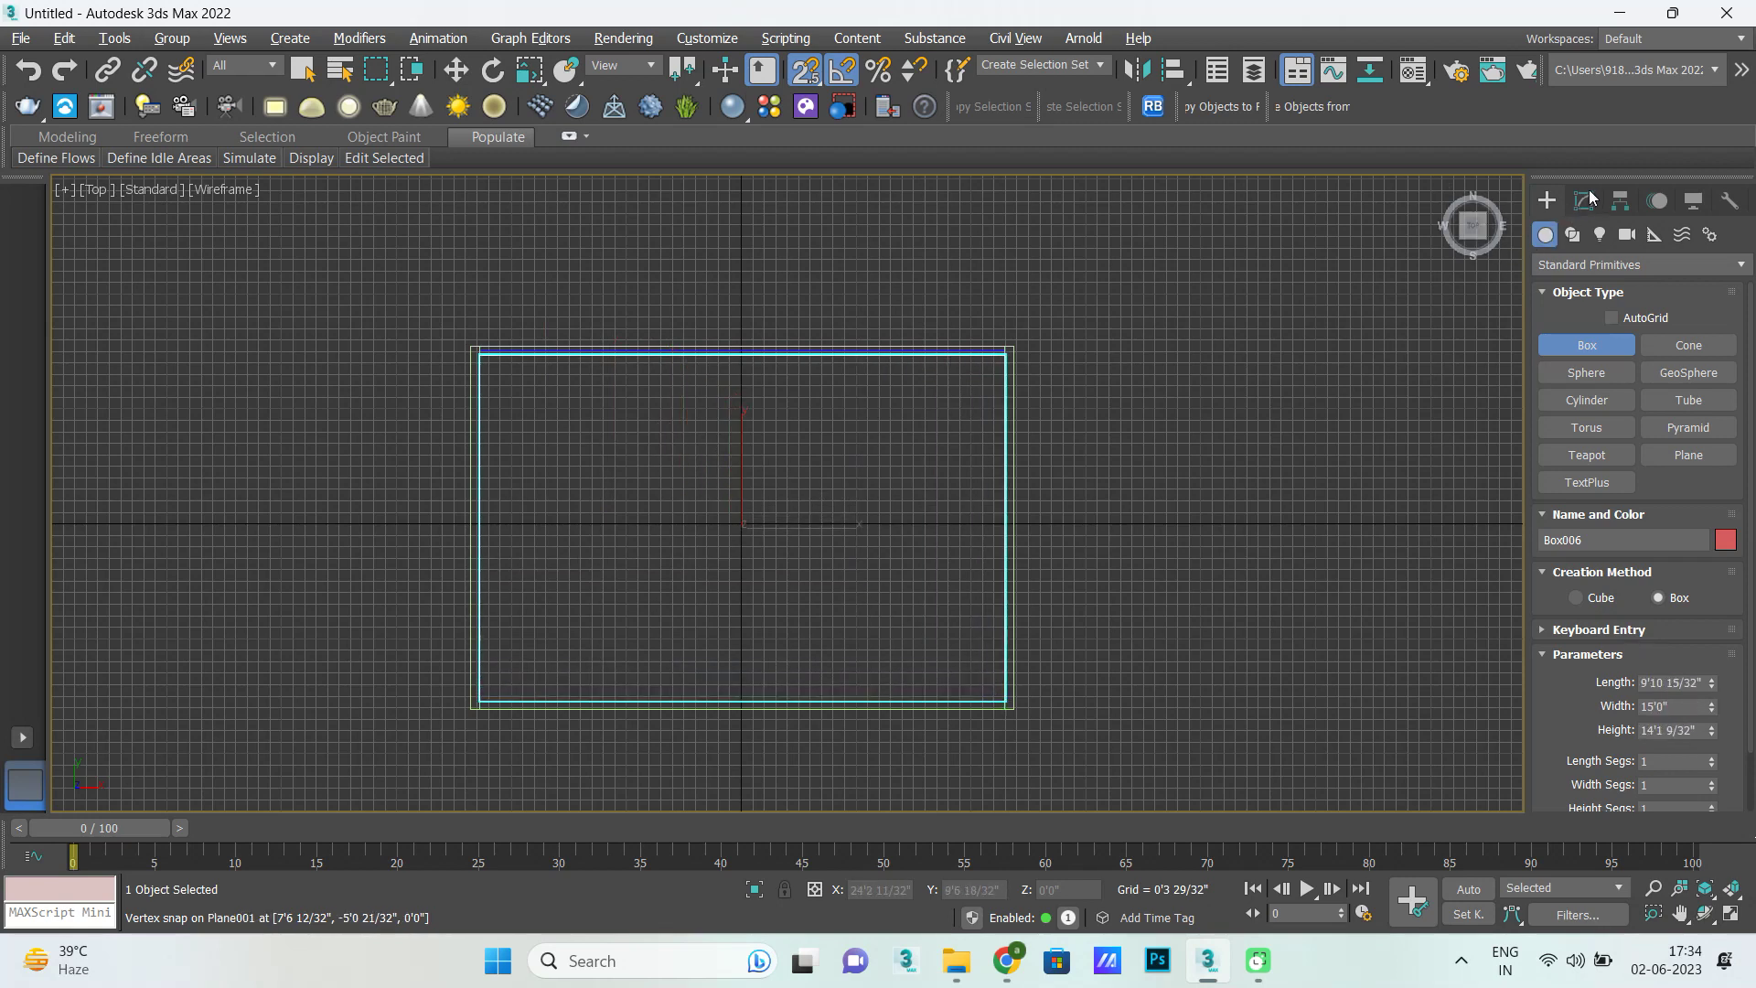
# Set Box006's height to roughly 2".
pyautogui.click(1584, 200)
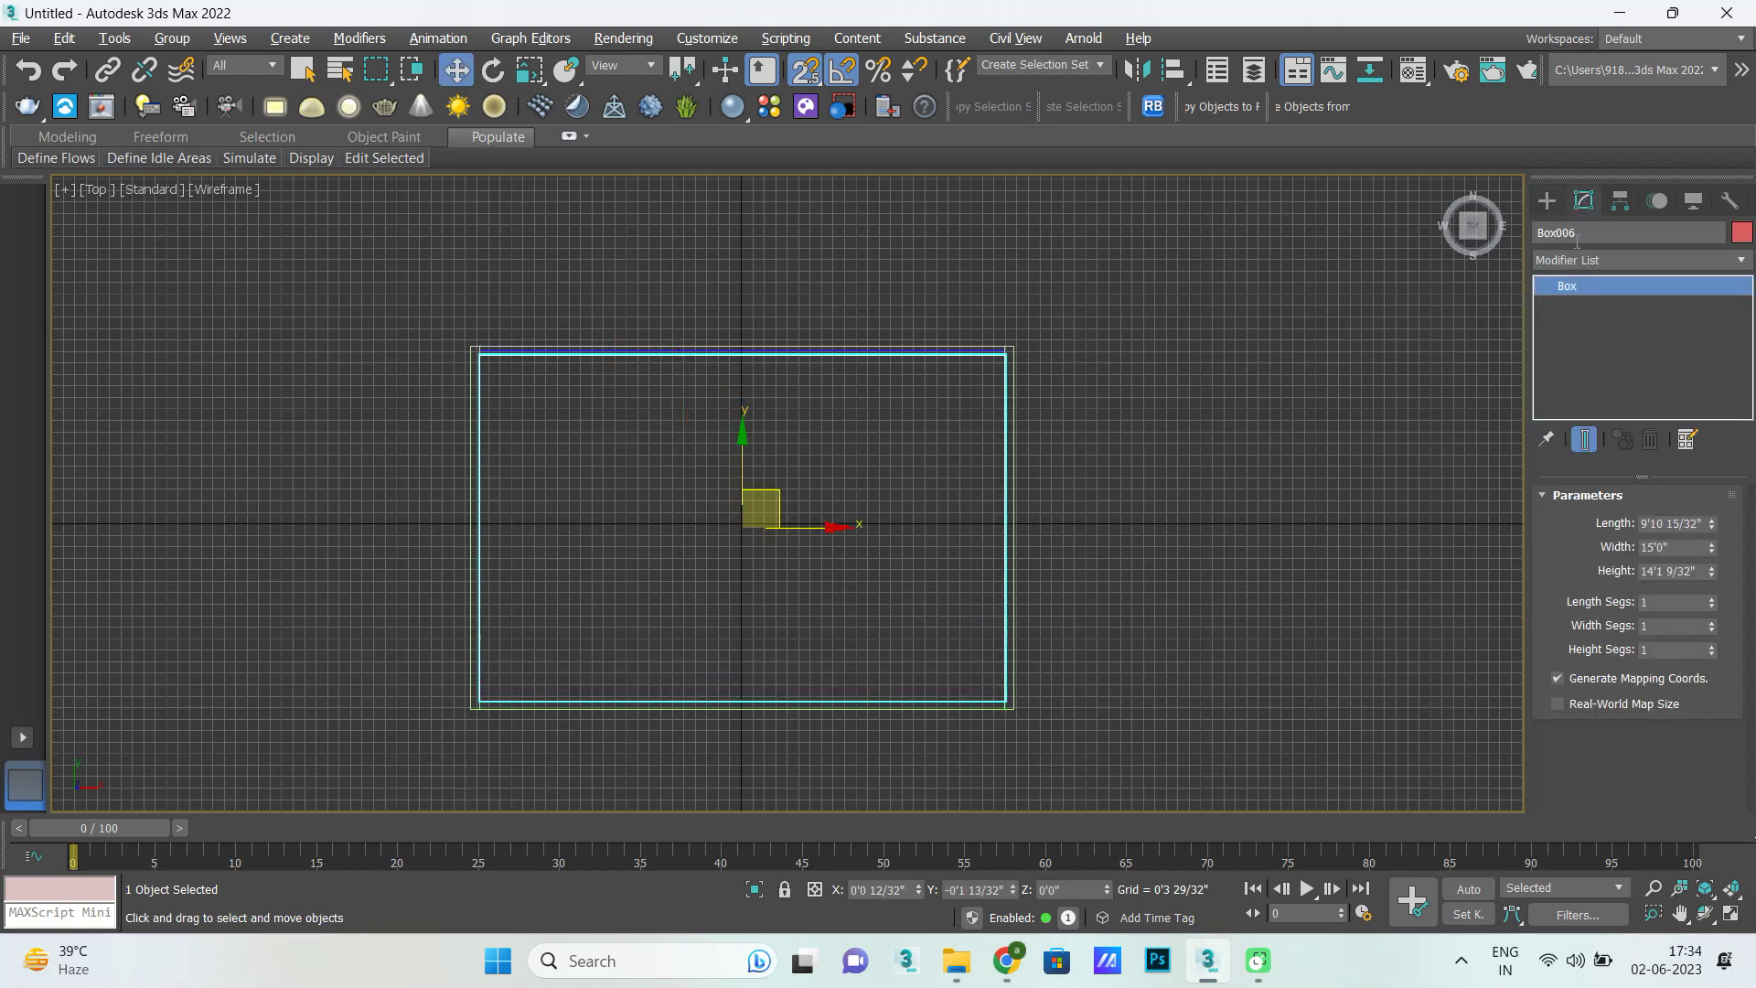
pyautogui.doubleClick(1693, 570)
pyautogui.press('BackSpace')
pyautogui.press('BackSpace')
pyautogui.press('Return')
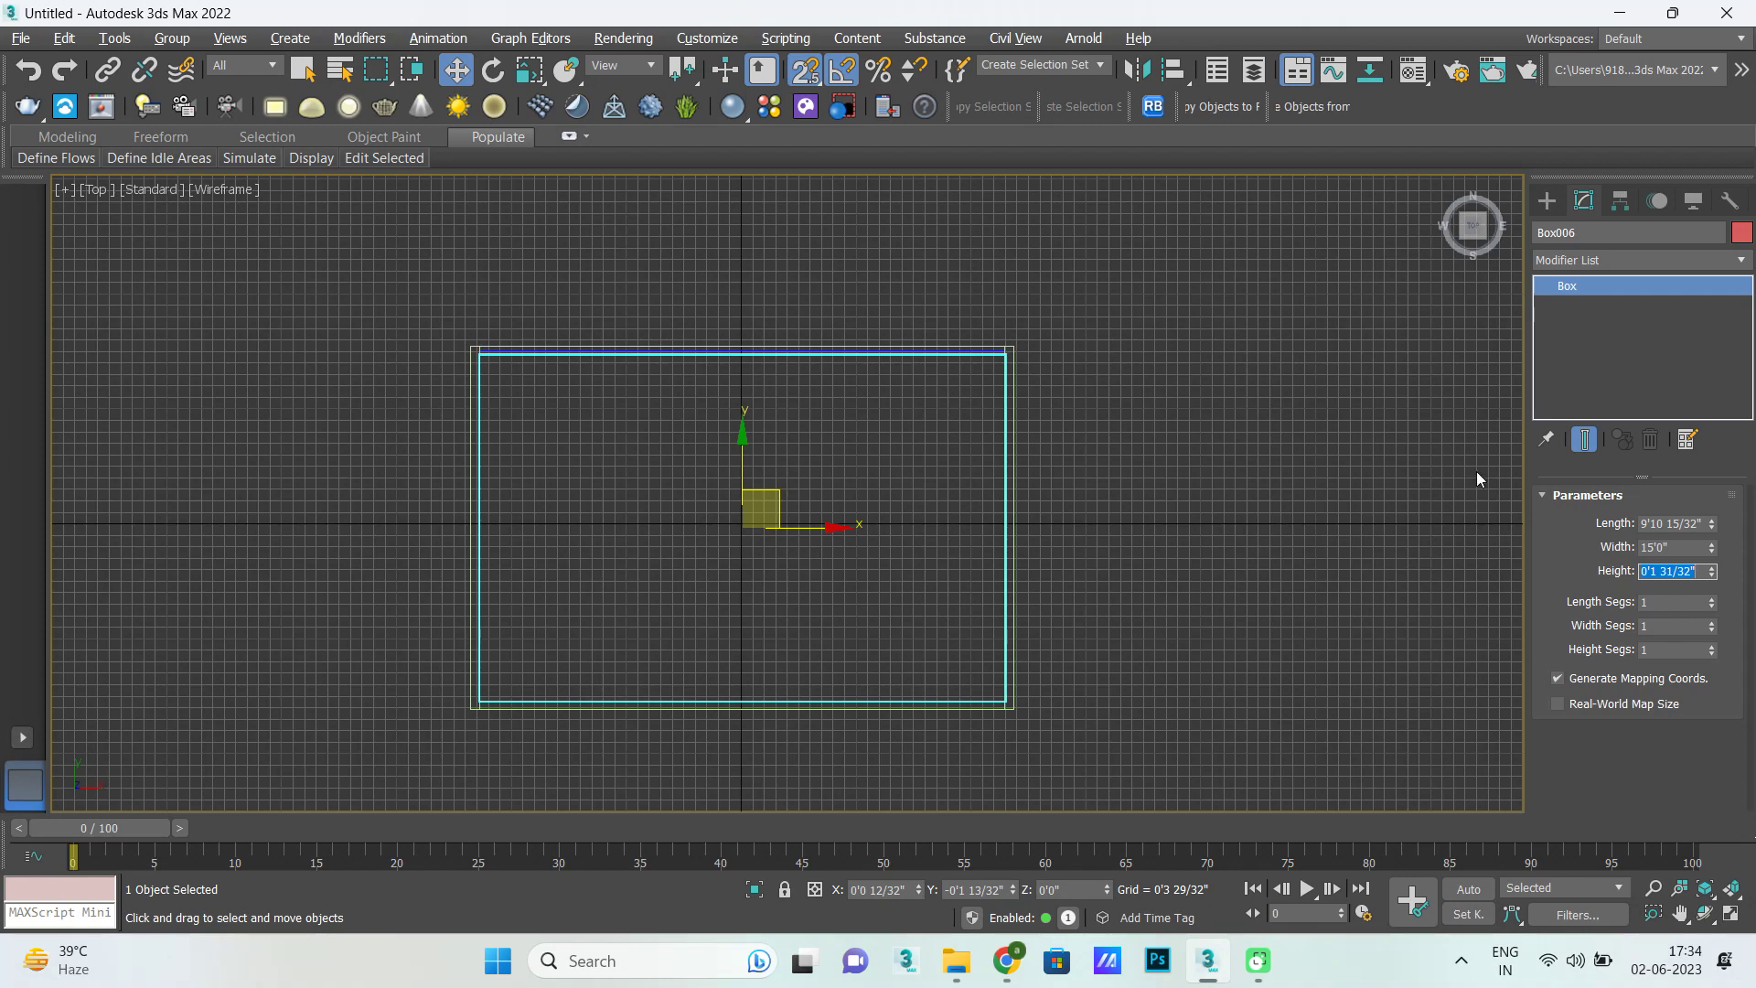
pyautogui.click(1546, 203)
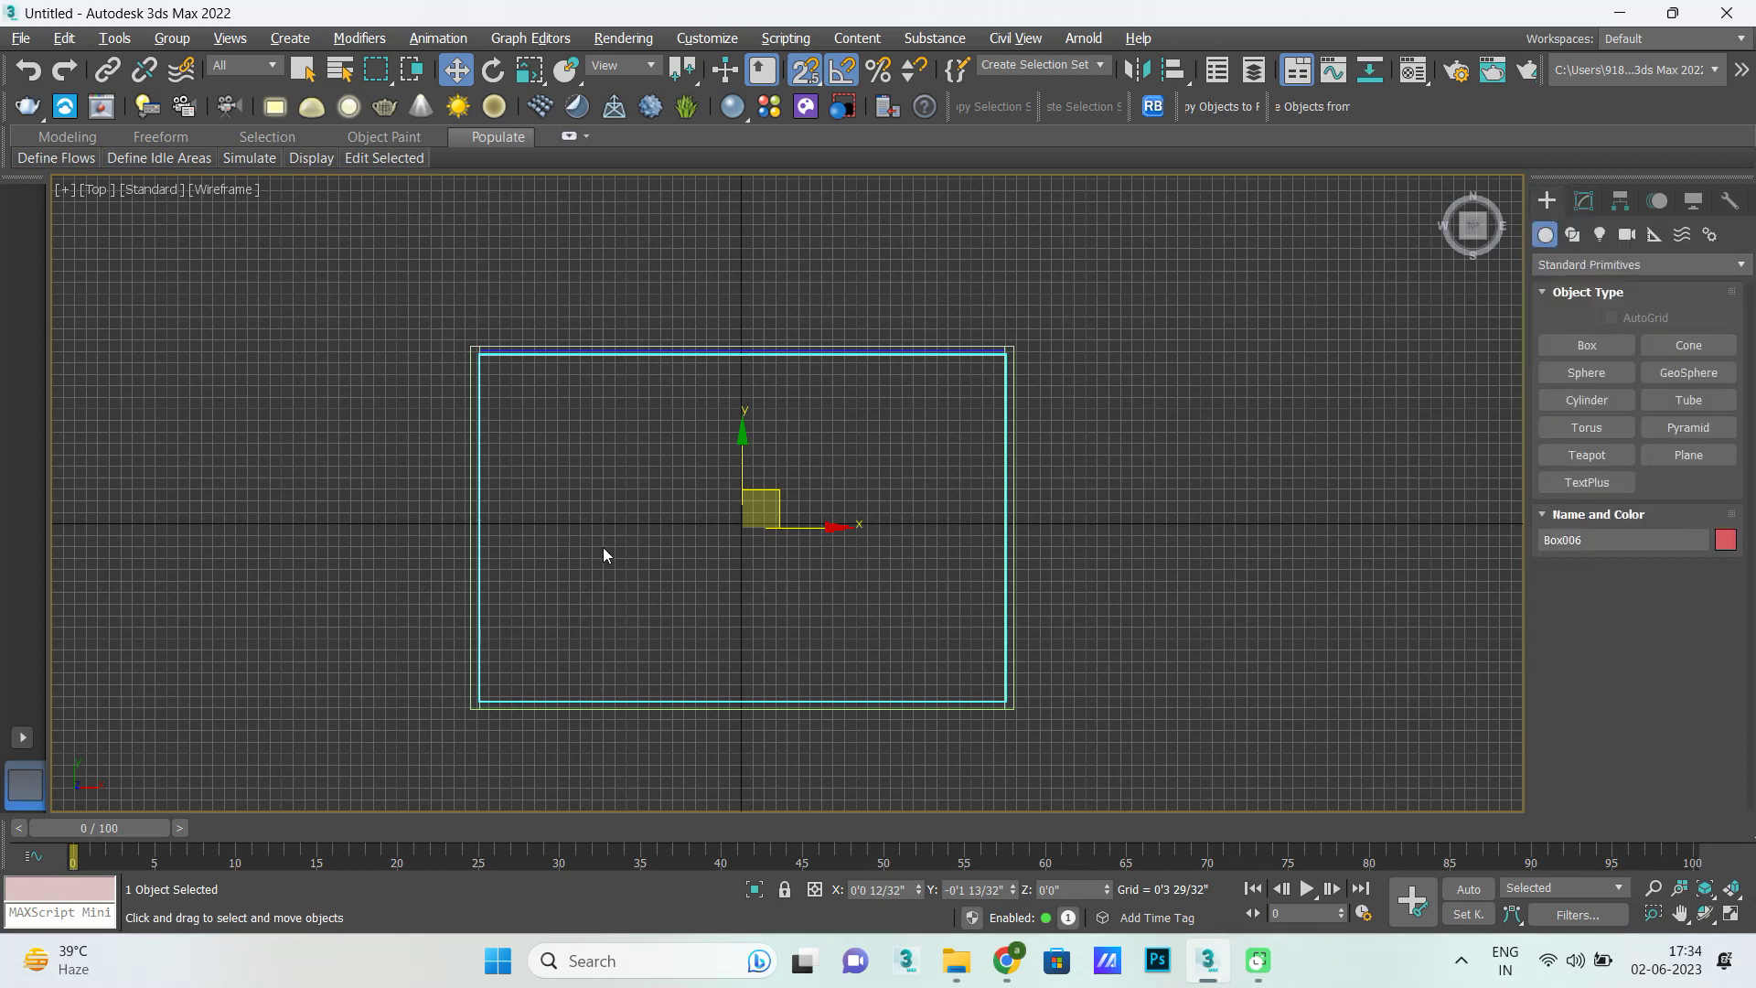
pyautogui.scroll(-3, 600, 547)
# Lift the thin Box006 slab up to about 8'10" so it caps the room's walls.
pyautogui.scroll(2, 713, 531)
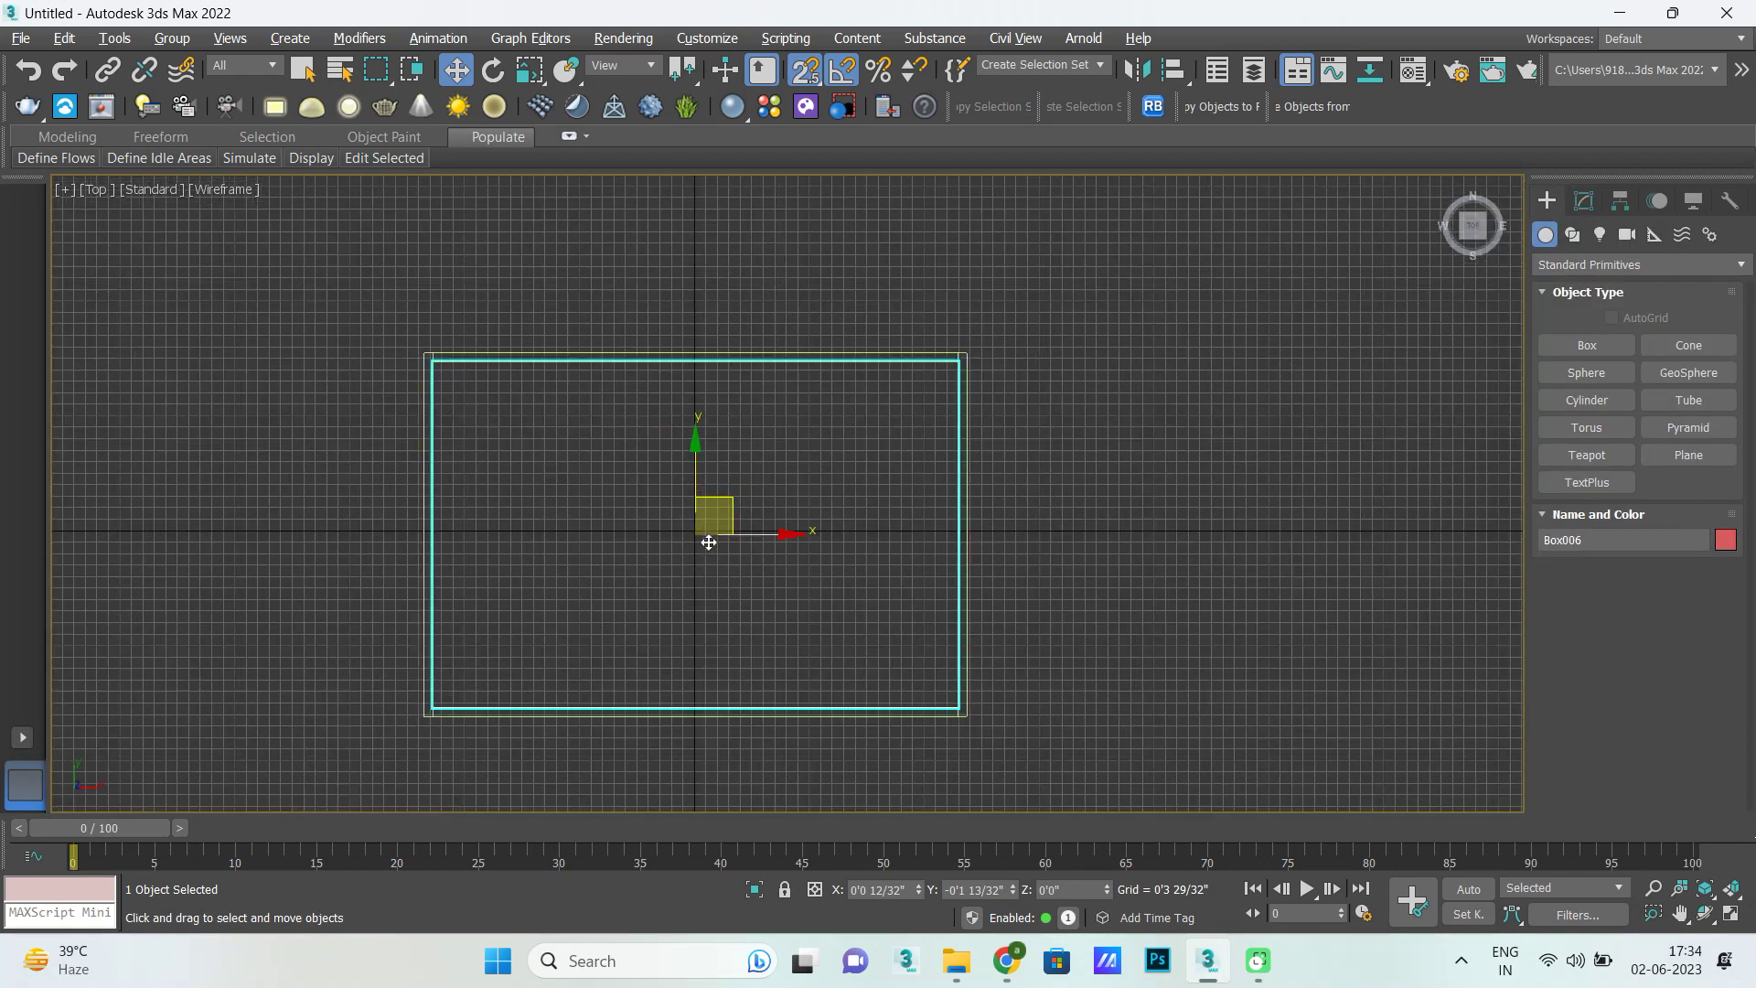
pyautogui.hotkey('alt', 'w')
pyautogui.hotkey('alt', 'w')
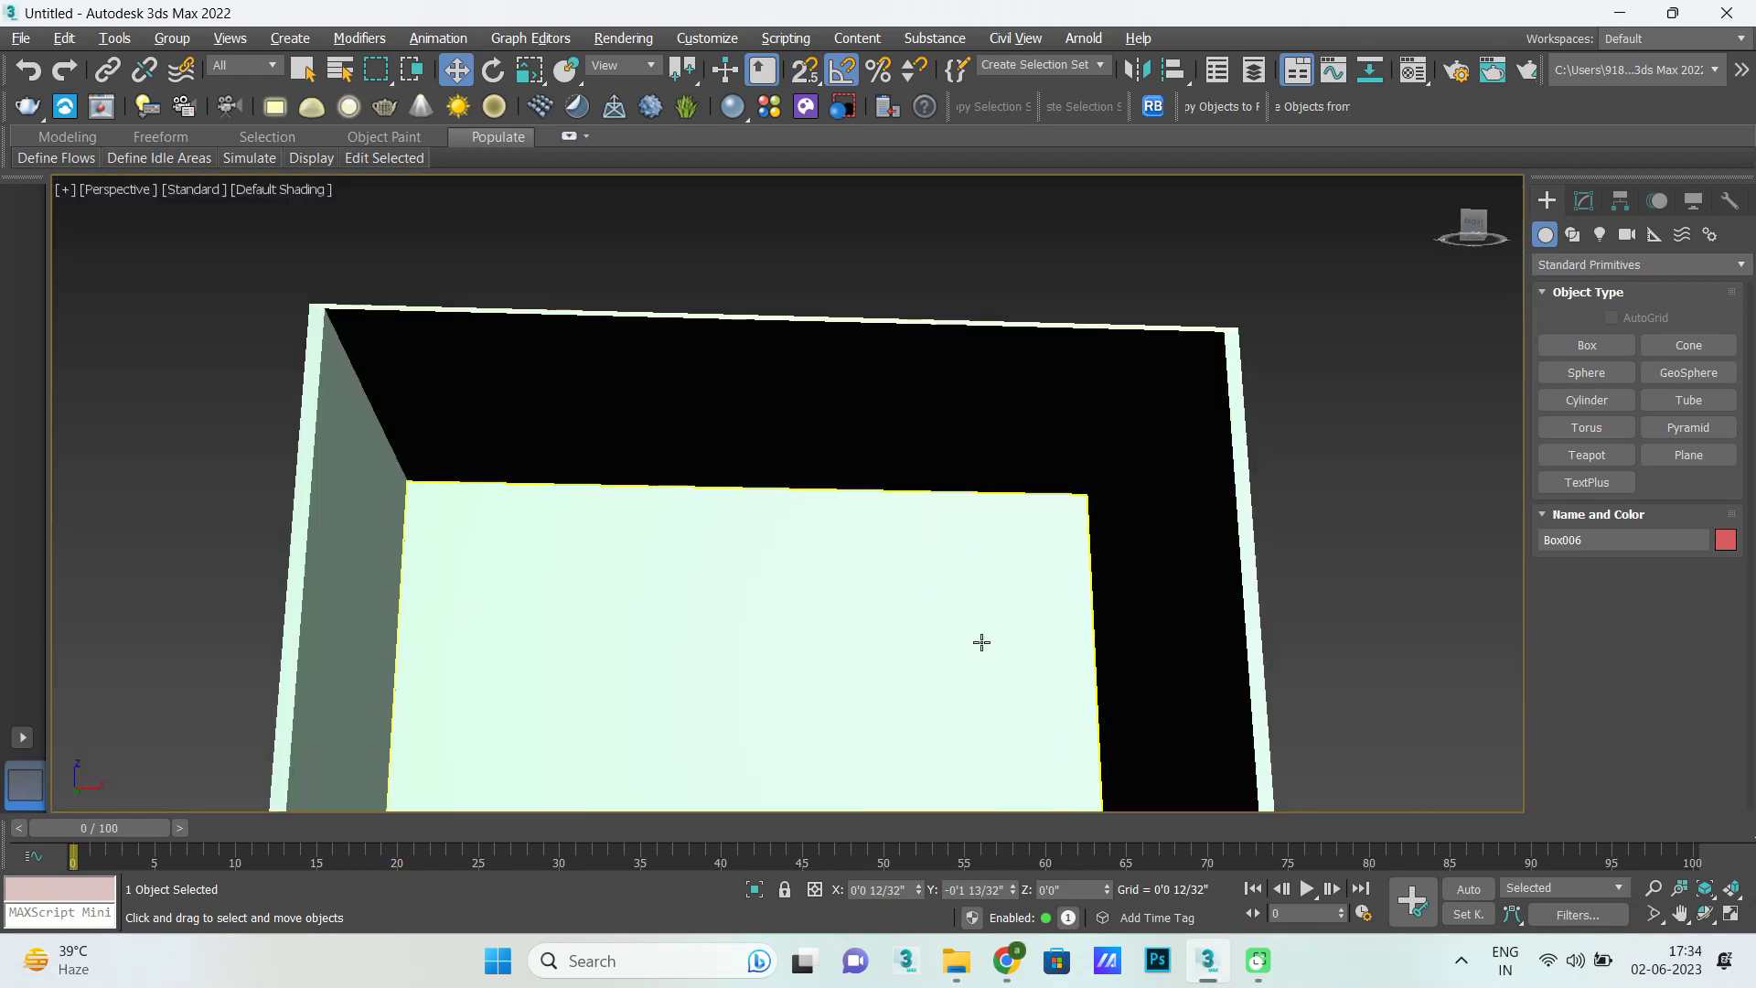
pyautogui.scroll(-4, 843, 608)
pyautogui.hotkey('alt', 'w')
pyautogui.hotkey('alt', 'w')
pyautogui.scroll(-4, 750, 507)
pyautogui.scroll(-6, 759, 521)
pyautogui.scroll(4, 823, 581)
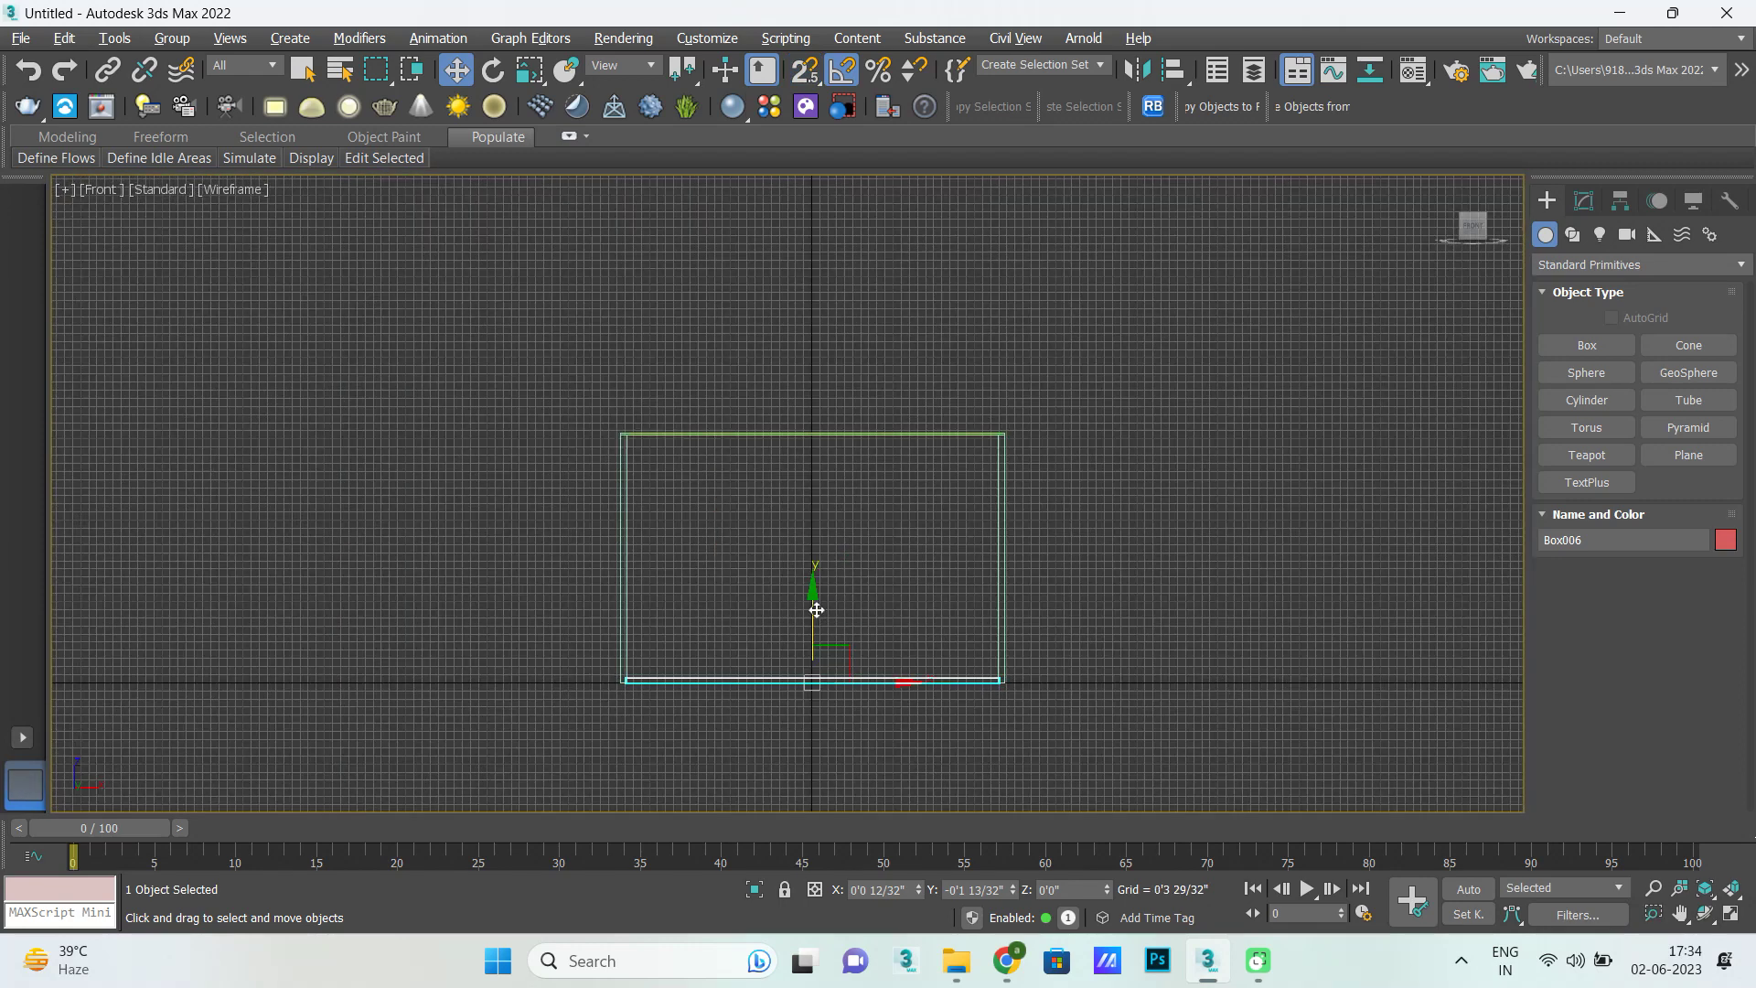
pyautogui.moveTo(814, 609); pyautogui.dragTo(813, 389)
# Orbit down onto the raised slab to check it, then maximize the Top view.
pyautogui.hotkey('alt', 'w')
pyautogui.hotkey('alt', 'w')
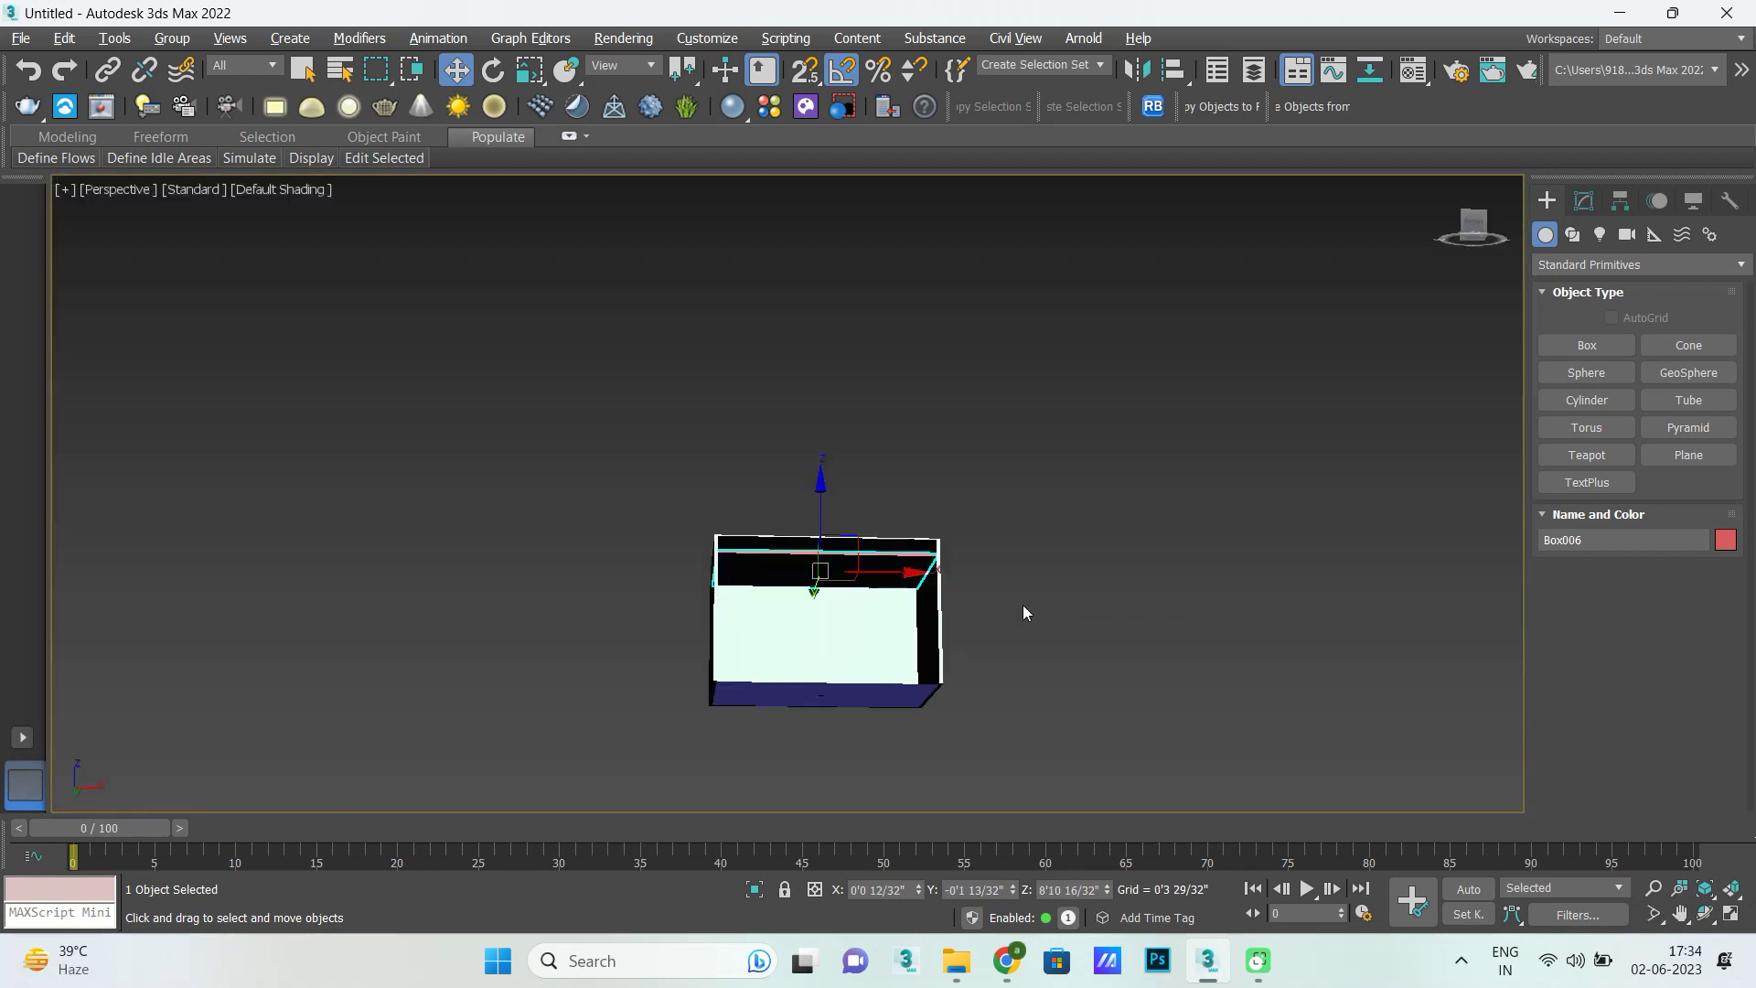
pyautogui.scroll(2, 960, 586)
pyautogui.scroll(2, 905, 572)
pyautogui.moveTo(911, 578)
pyautogui.keyDown('alt'); pyautogui.mouseDown(button='middle')
pyautogui.moveTo(855, 510)
pyautogui.moveTo(941, 510)
pyautogui.moveTo(917, 585)
pyautogui.moveTo(858, 635)
pyautogui.moveTo(902, 612)
pyautogui.moveTo(878, 588)
pyautogui.moveTo(933, 530)
pyautogui.mouseUp(button='middle'); pyautogui.keyUp('alt')
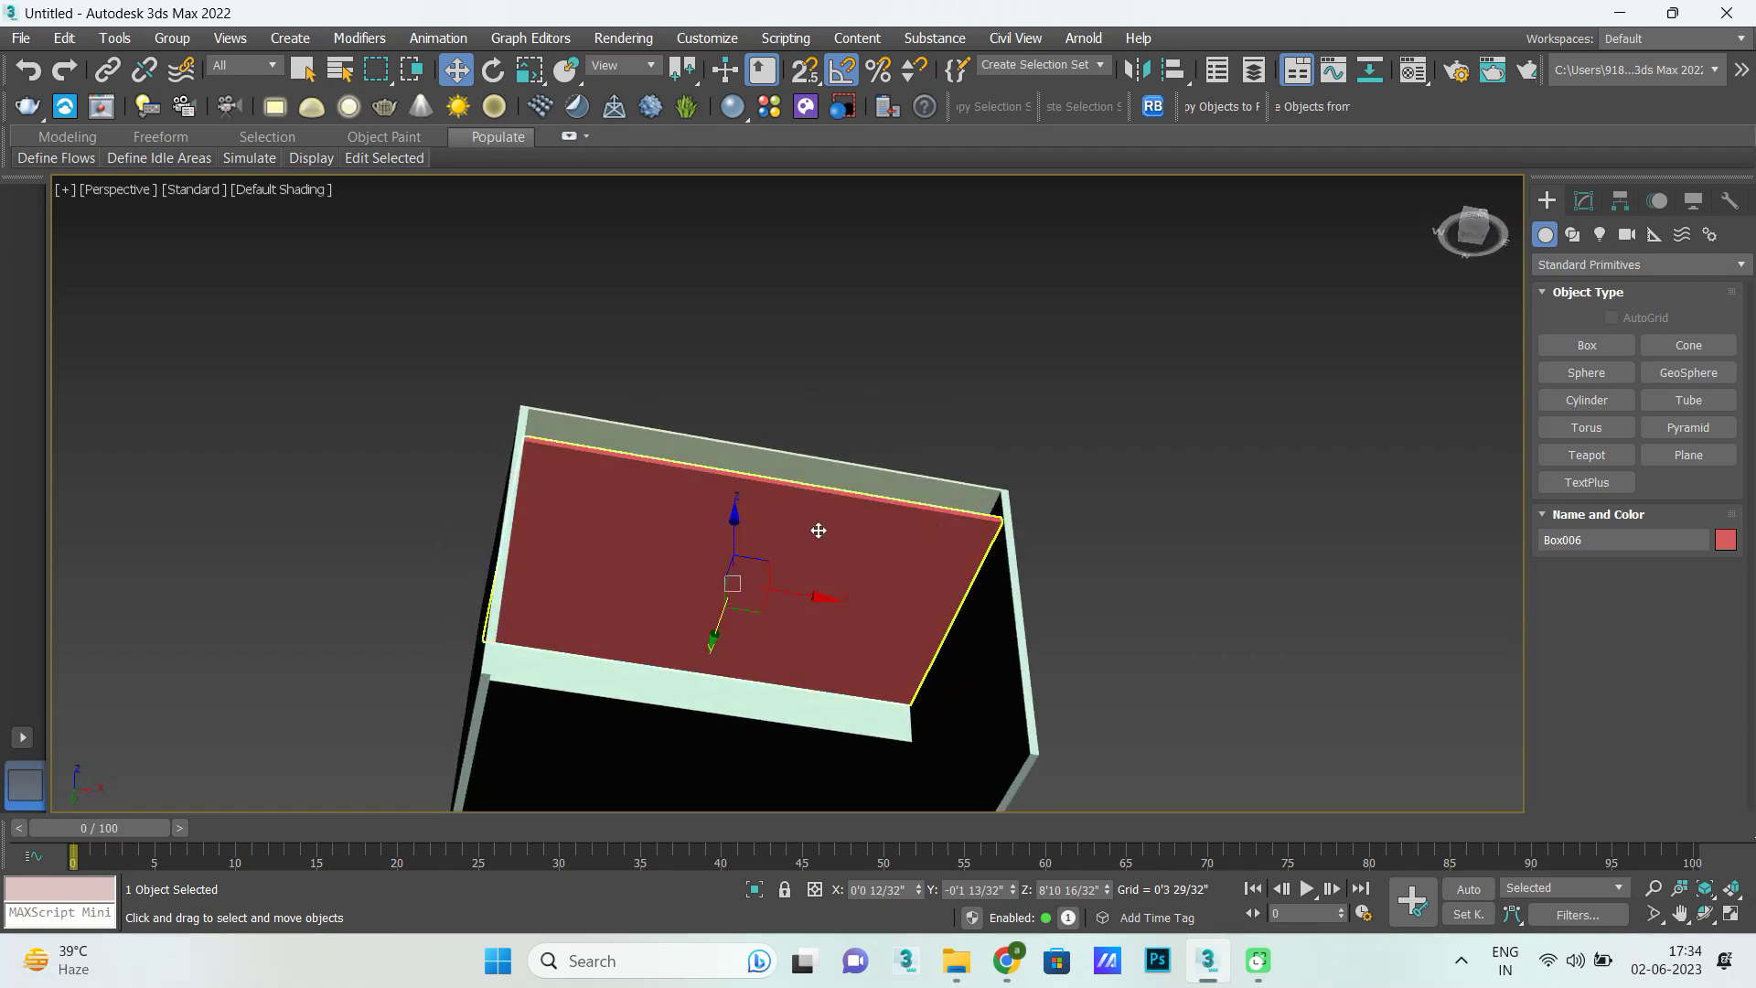
pyautogui.hotkey('alt', 'w')
pyautogui.middleClick(403, 364)
pyautogui.hotkey('alt', 'w')
pyautogui.scroll(-5, 384, 485)
pyautogui.scroll(2, 562, 507)
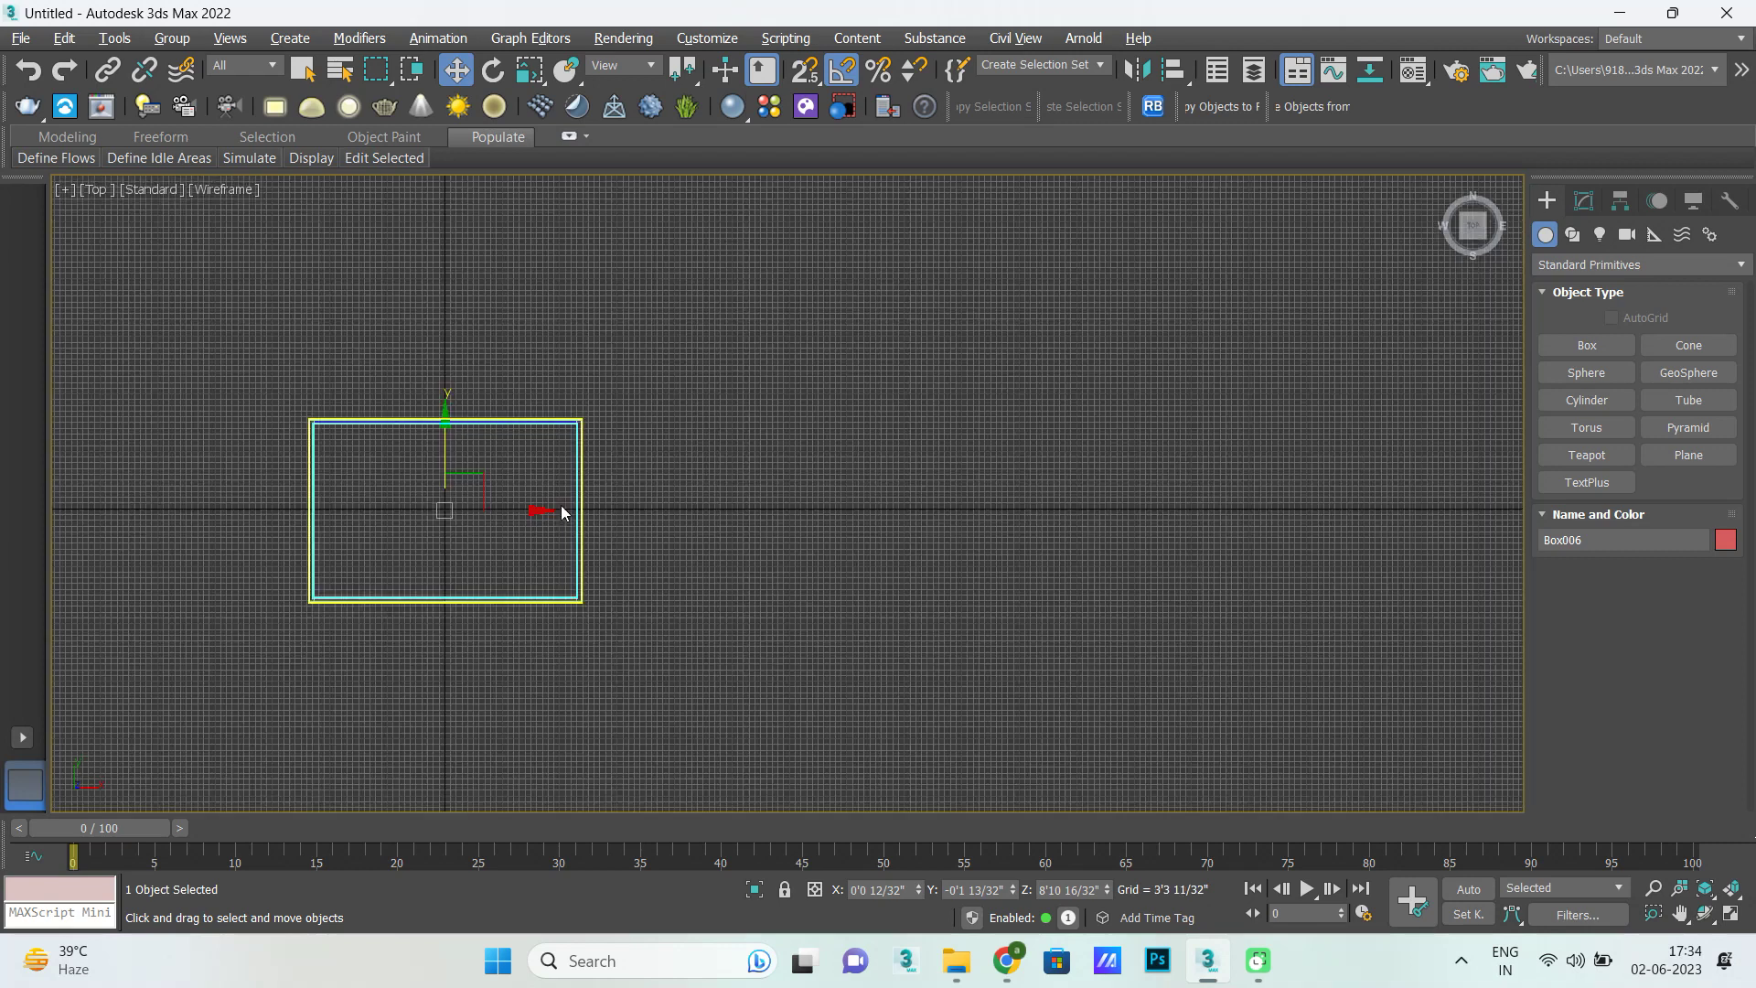
# Move Box006 along X in the Top view, off to the right of the room.
pyautogui.moveTo(483, 512); pyautogui.dragTo(885, 590)
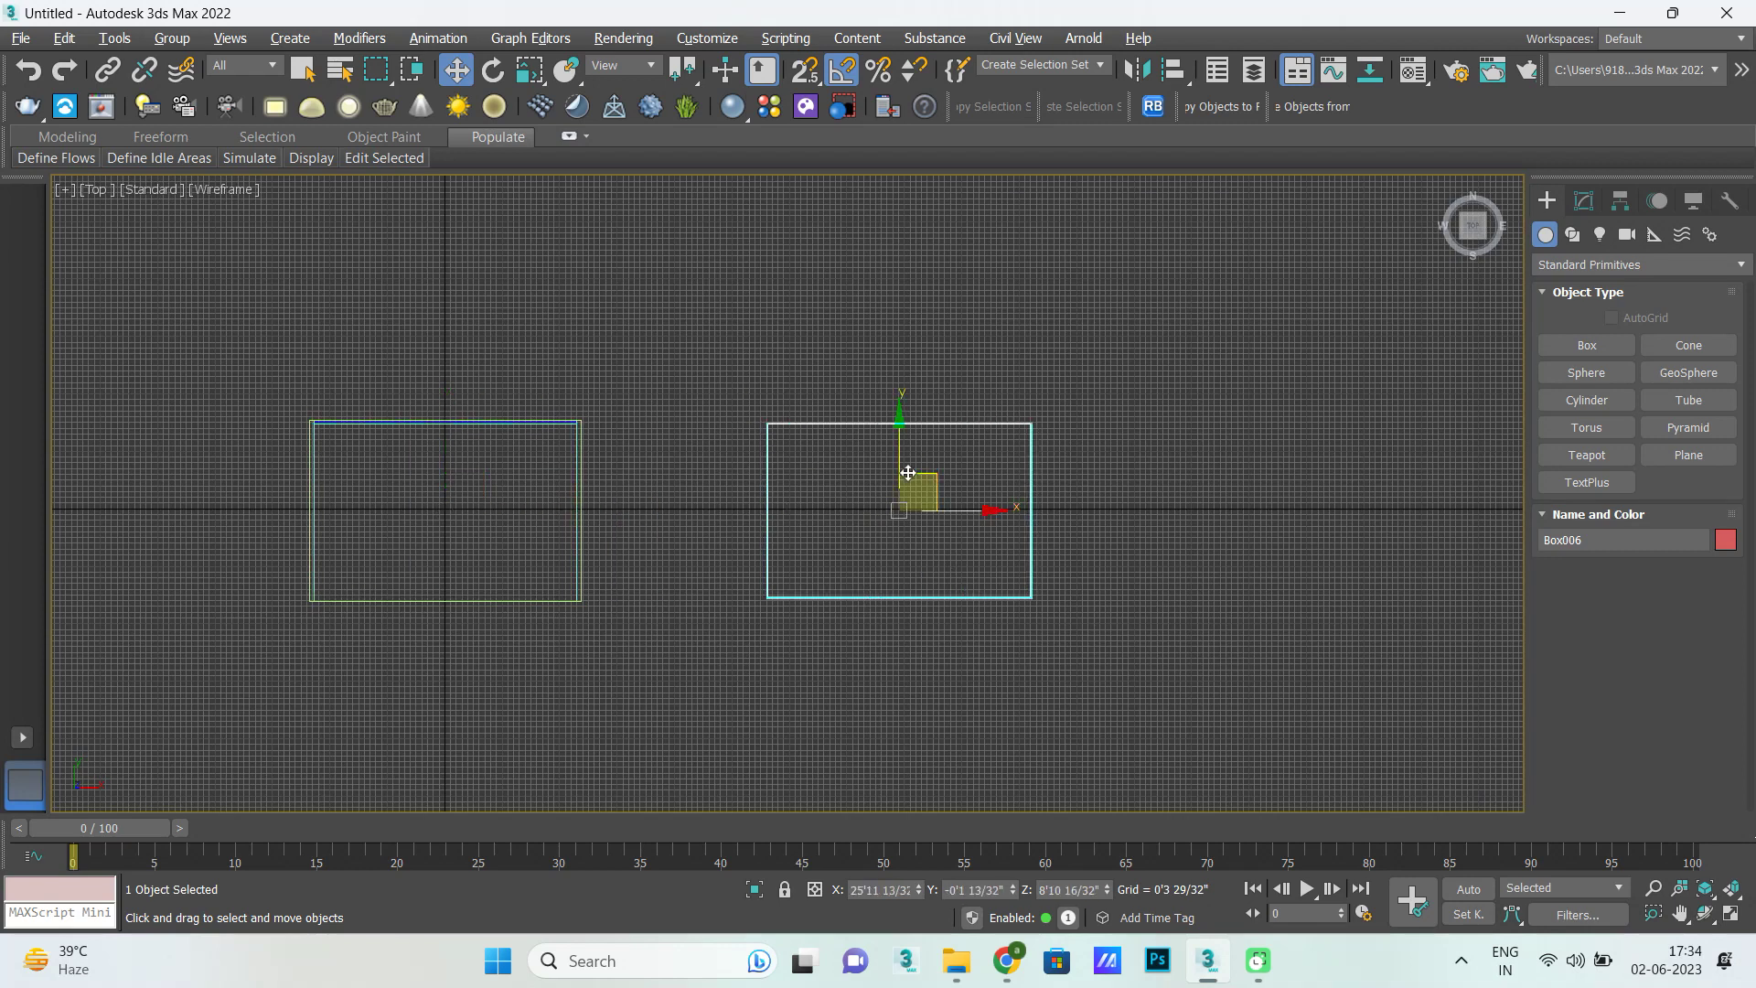
pyautogui.hotkey('alt', 'w')
pyautogui.hotkey('alt', 'w')
pyautogui.scroll(2, 910, 420)
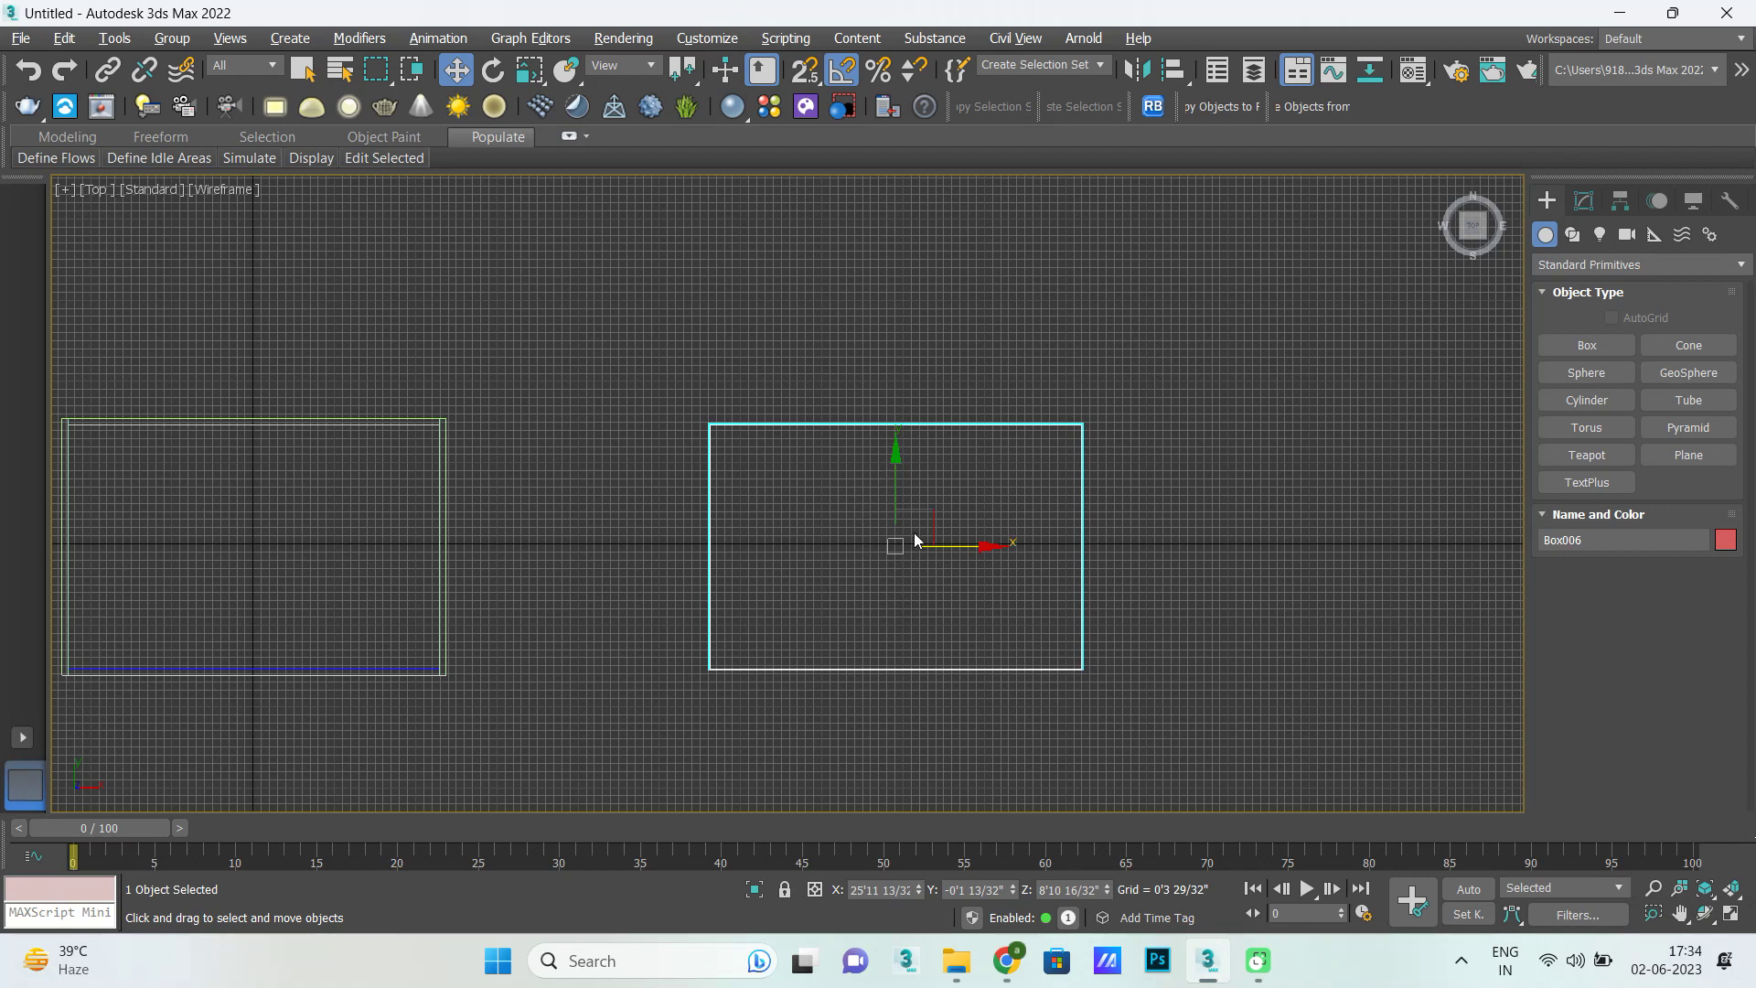
pyautogui.scroll(4, 915, 539)
pyautogui.press('r')
pyautogui.scroll(-2, 876, 558)
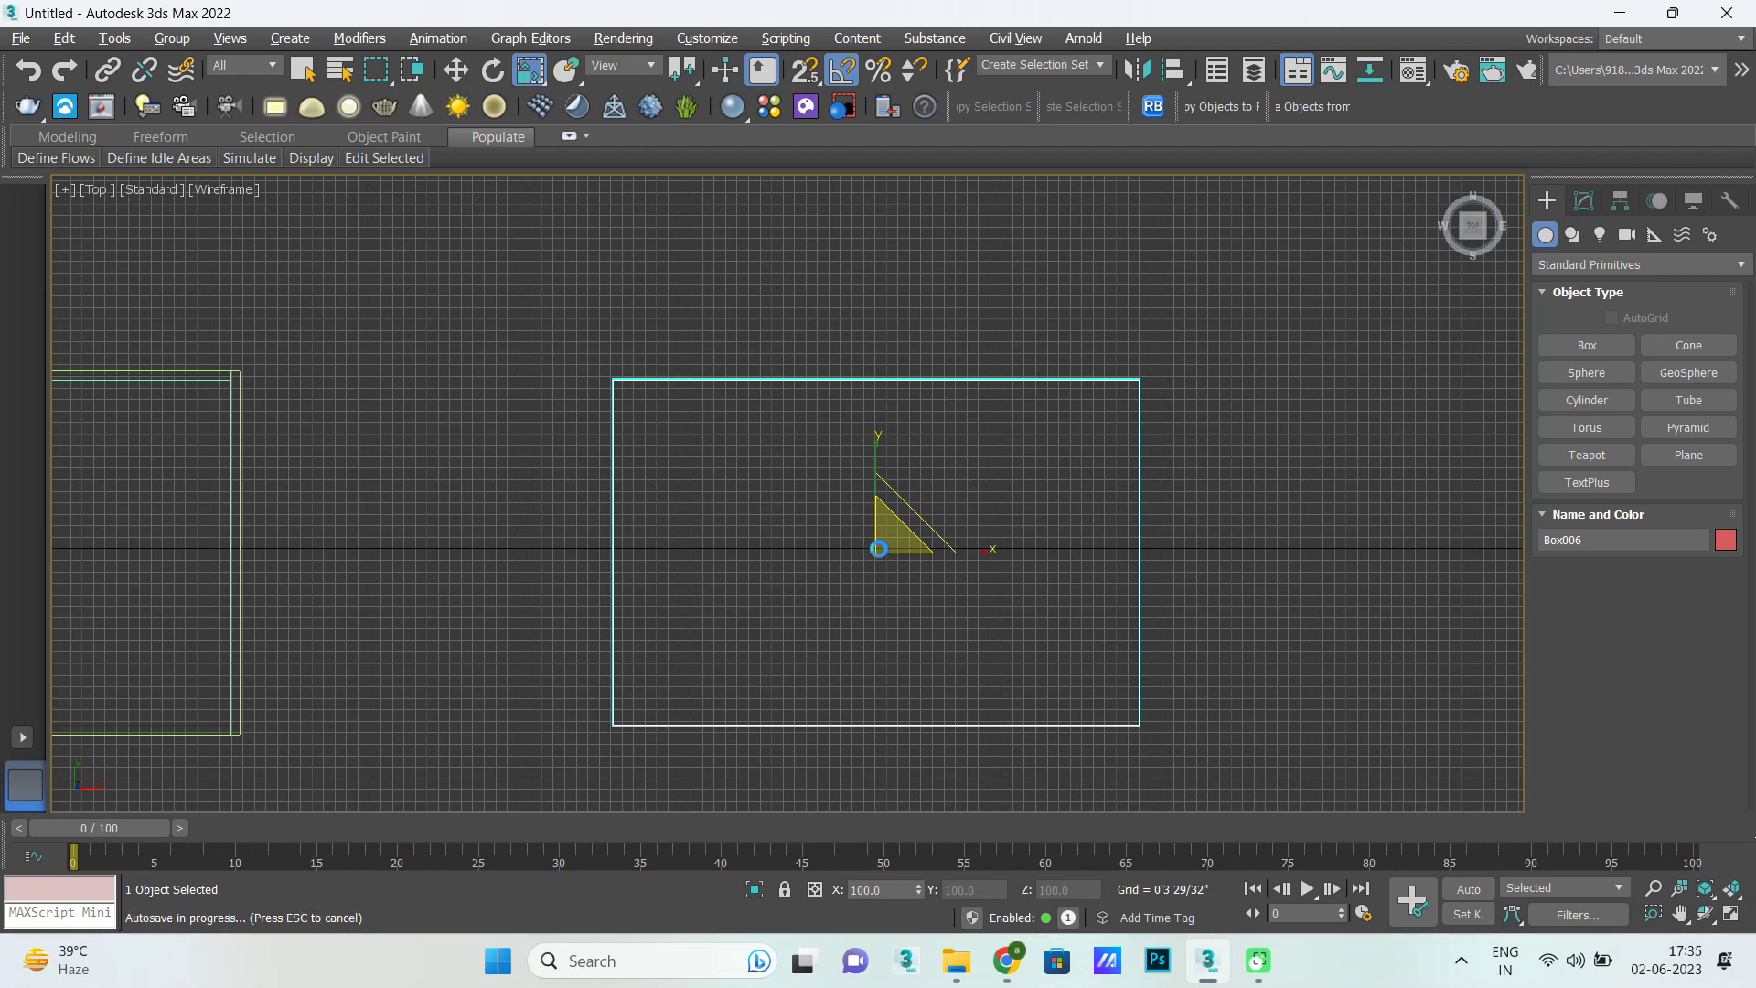
pyautogui.hotkey('alt', 'w')
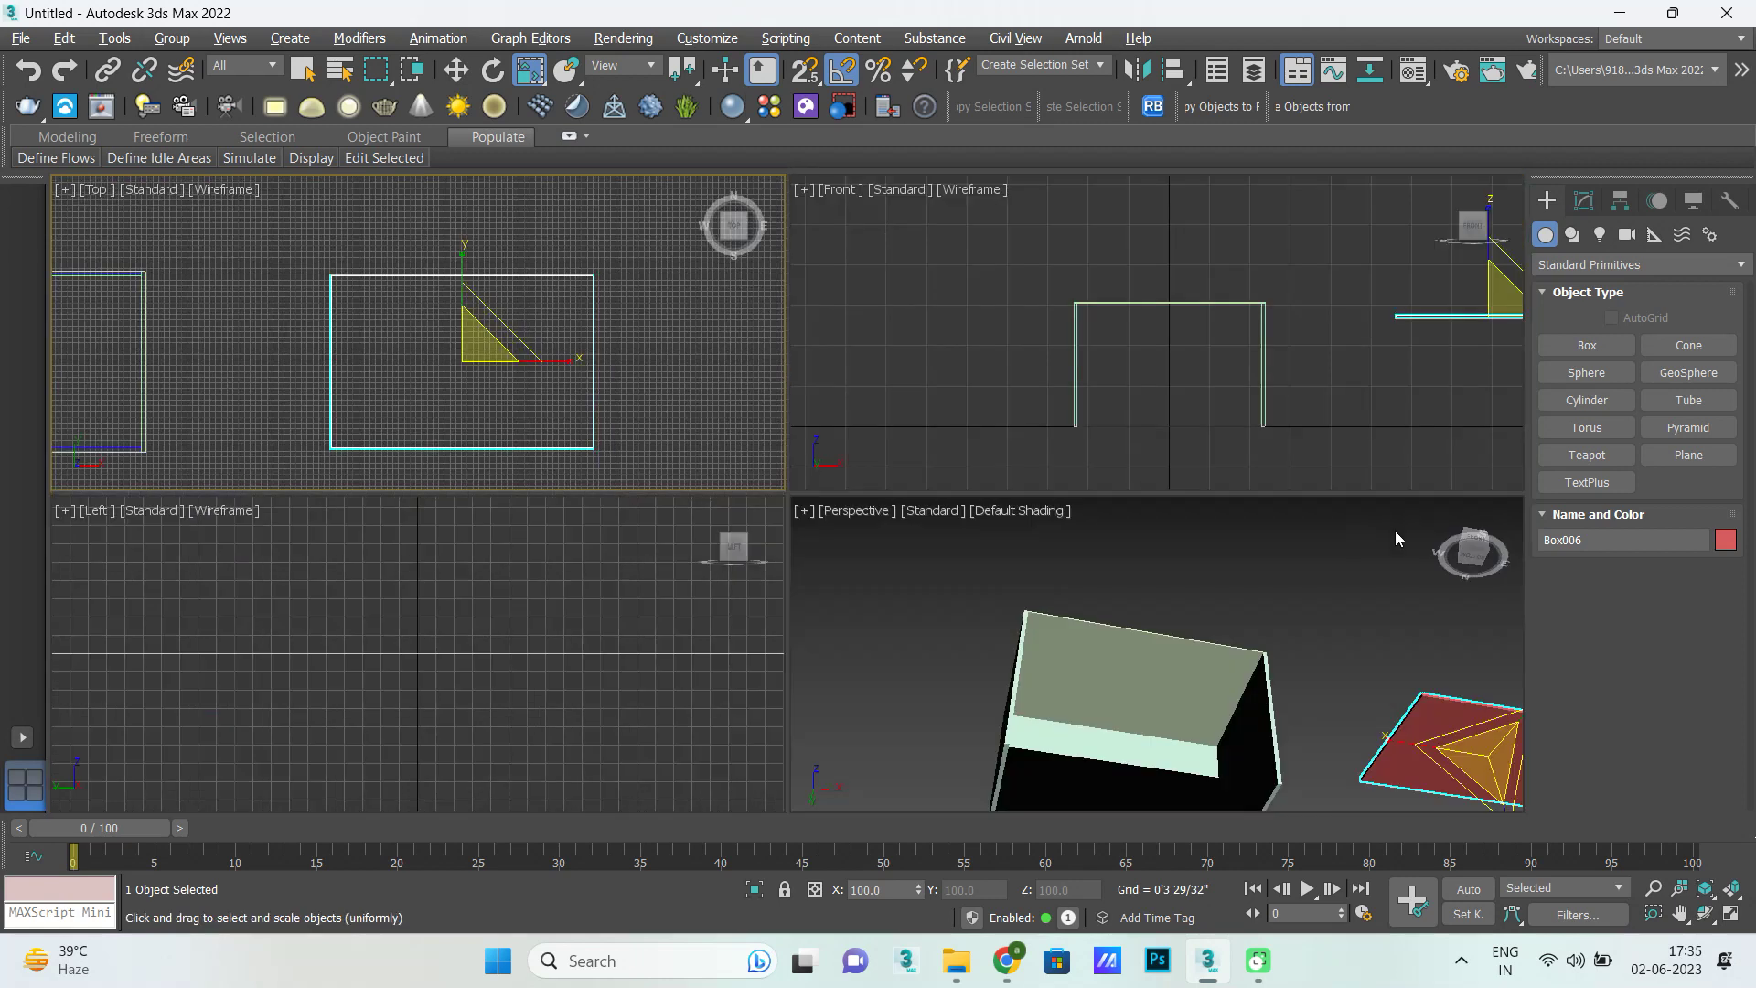
pyautogui.hotkey('alt', 'w')
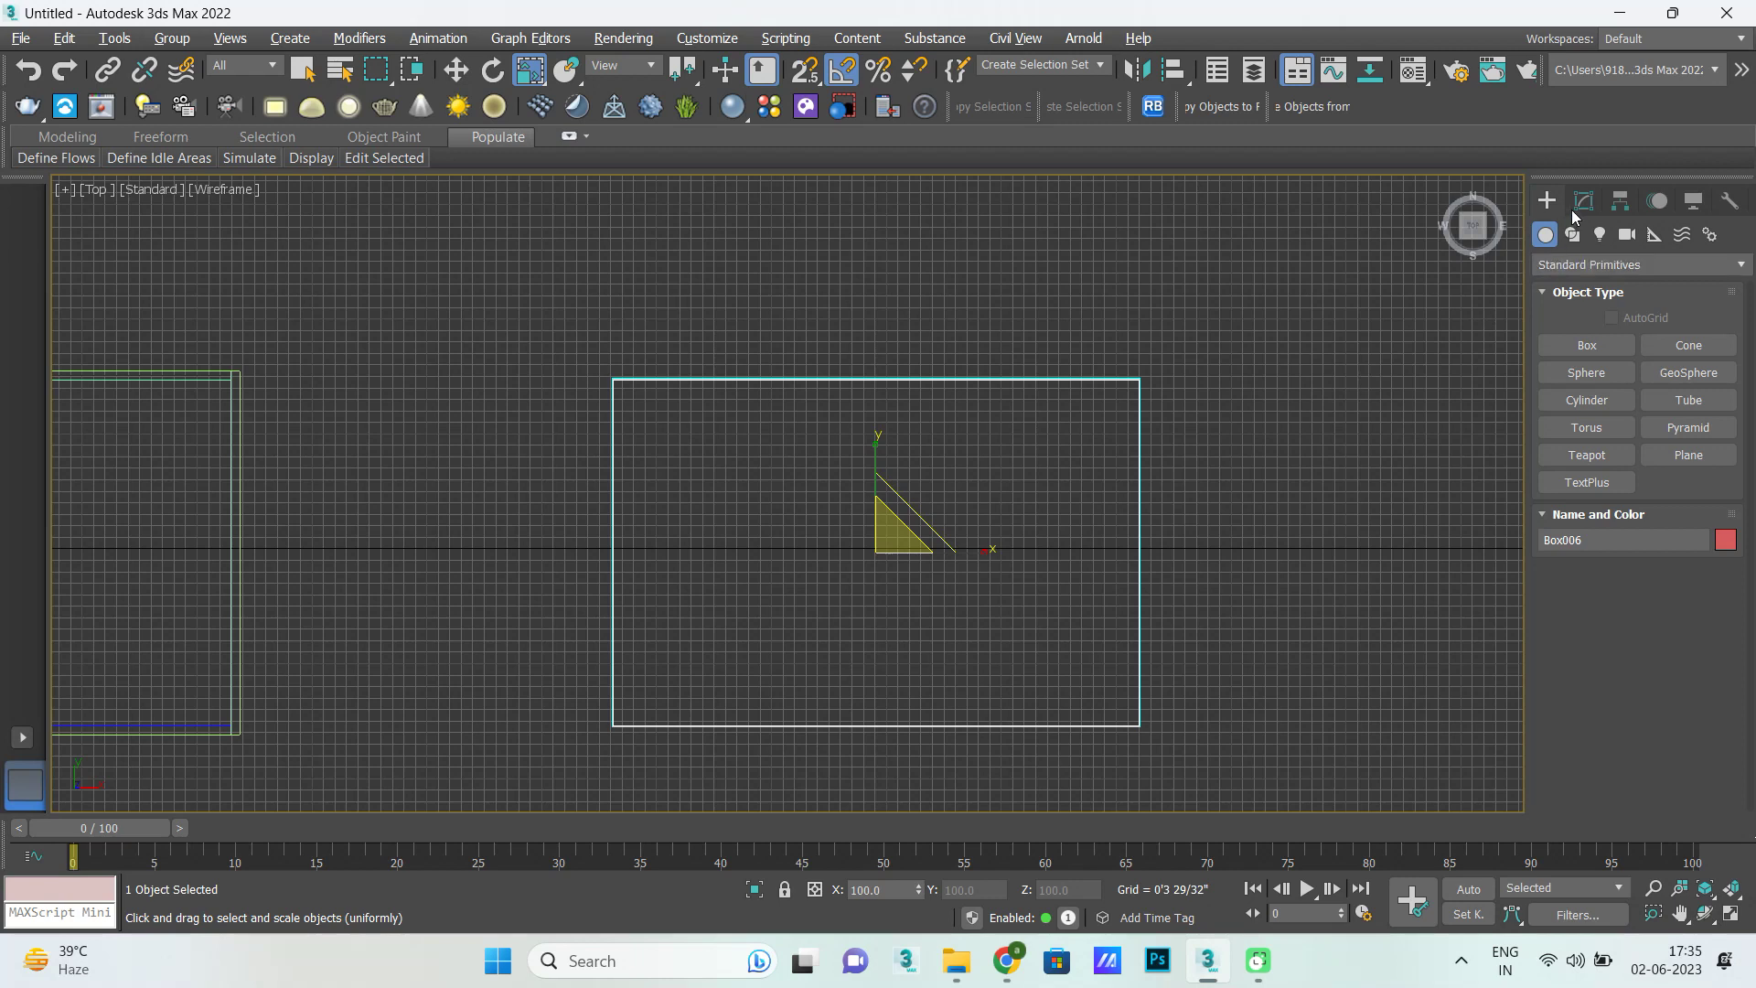
pyautogui.hotkey('alt', 'w')
# Change Box006's Height to 5" in the Modify panel.
pyautogui.click(1585, 206)
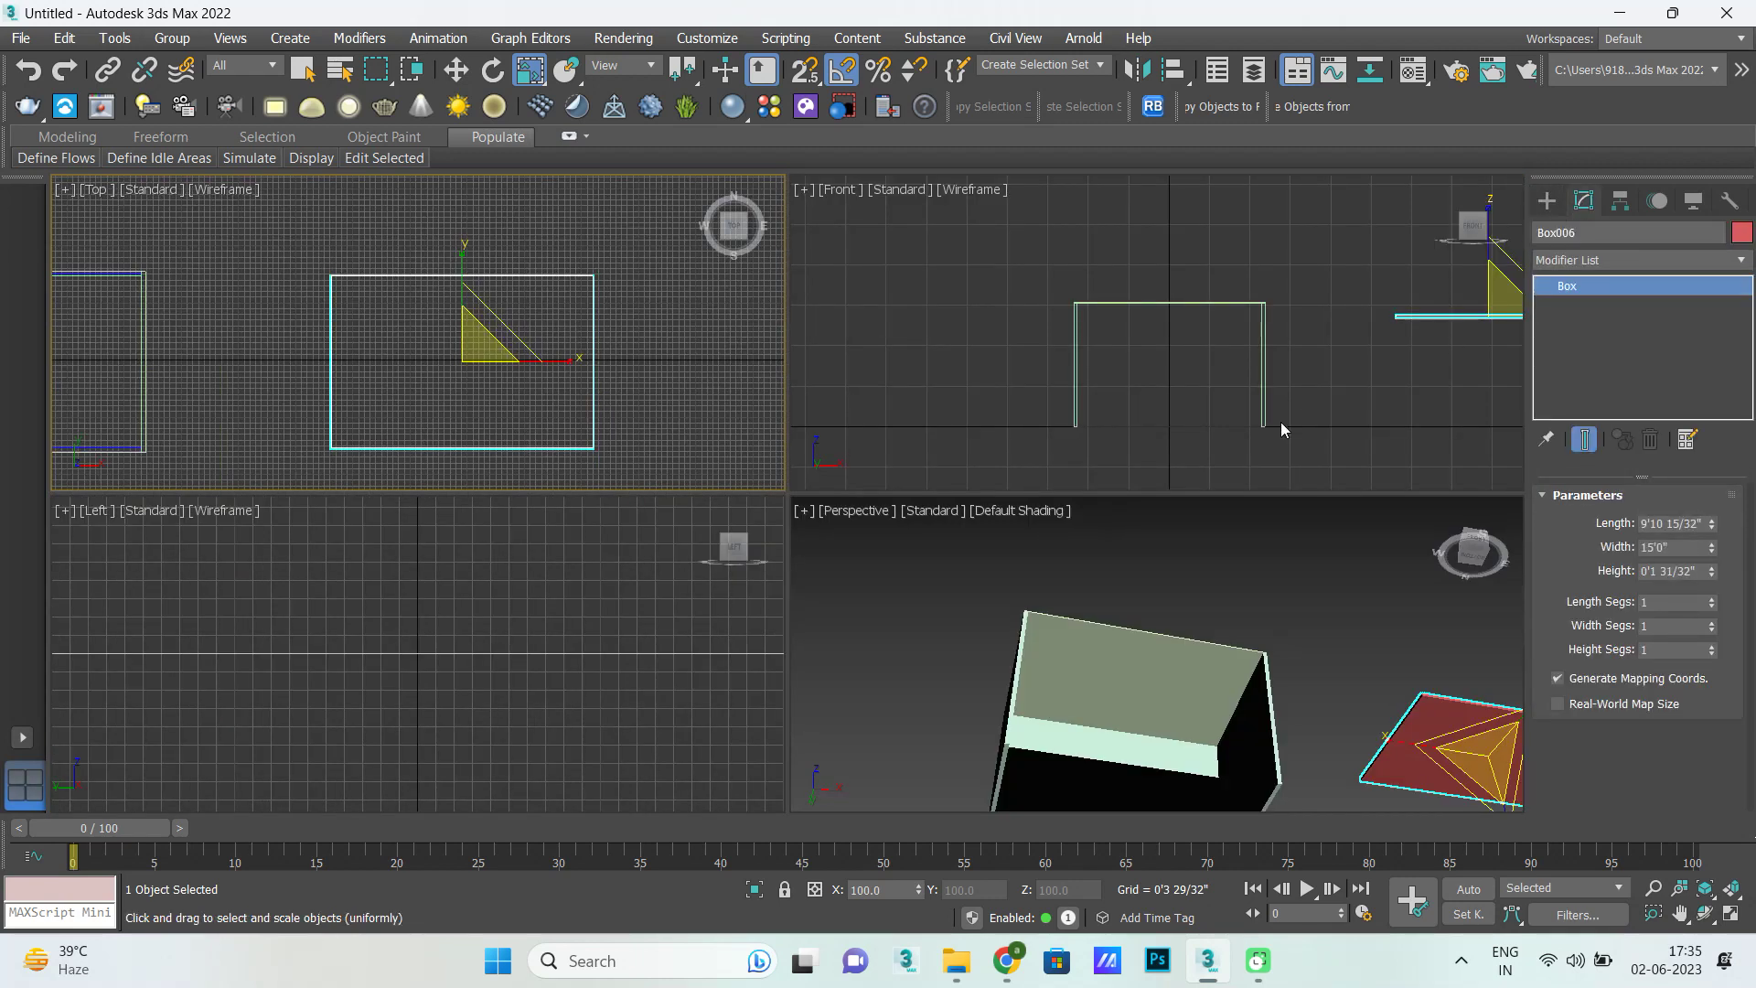
pyautogui.hotkey('alt', 'w')
pyautogui.scroll(-3, 1169, 432)
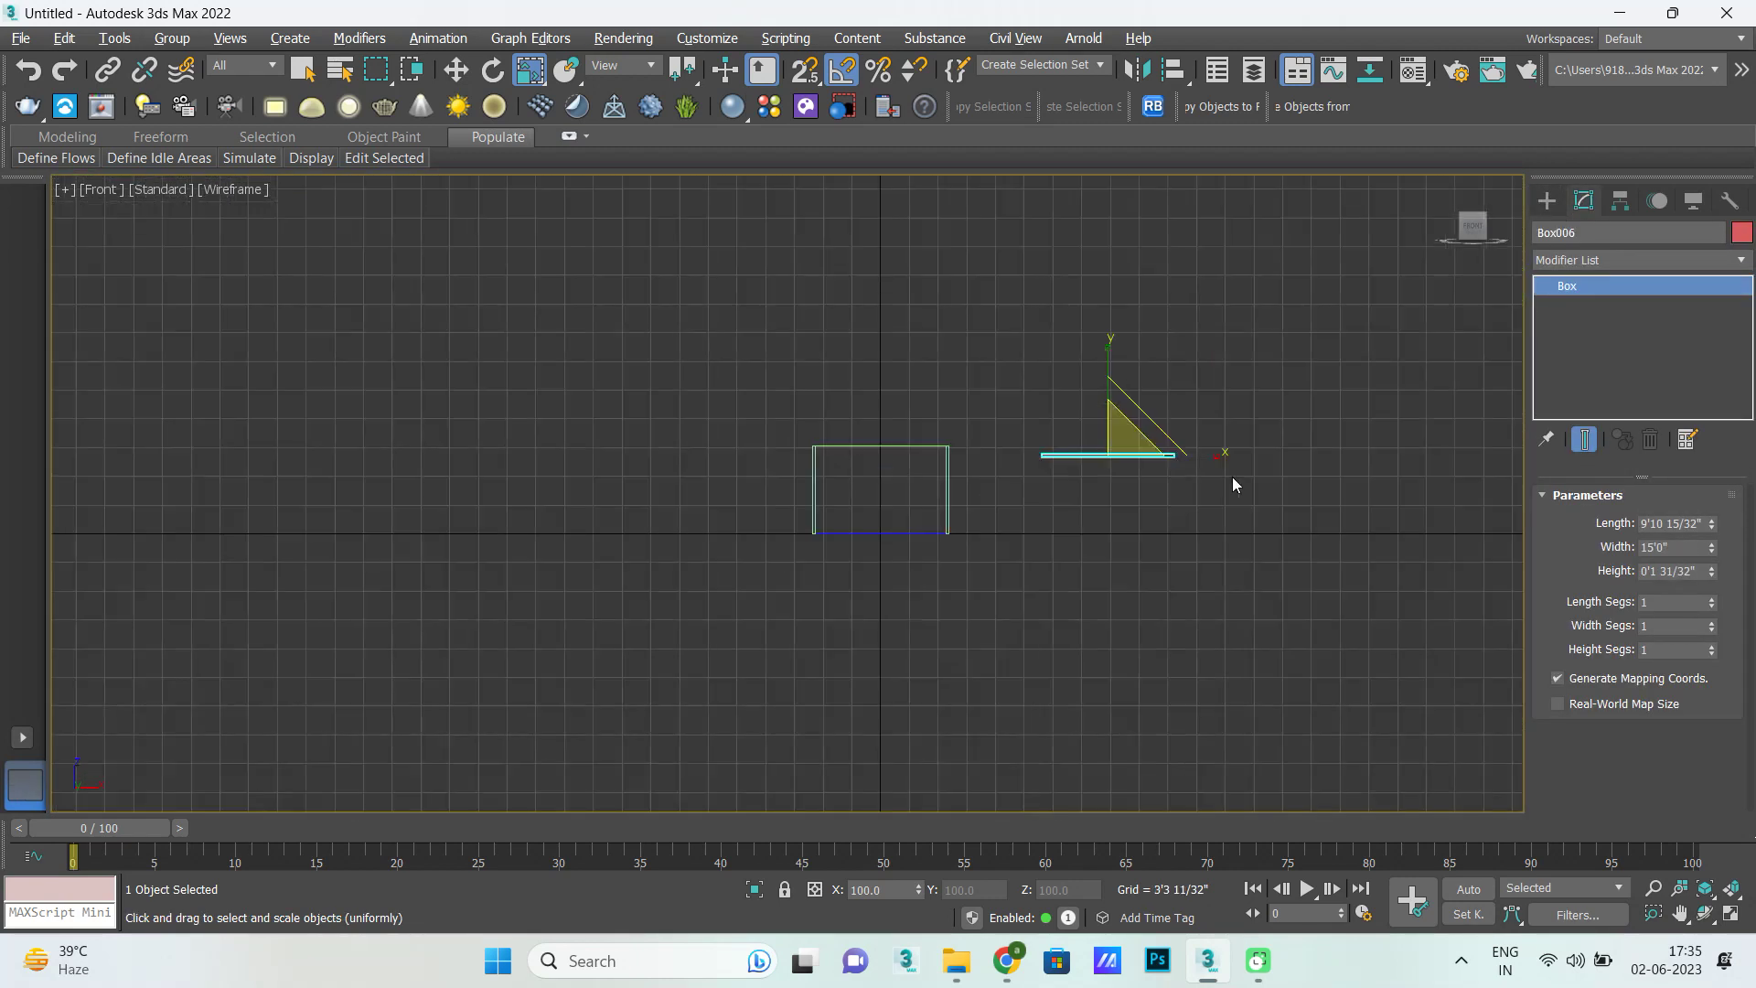
pyautogui.scroll(3, 1232, 475)
pyautogui.scroll(5, 997, 472)
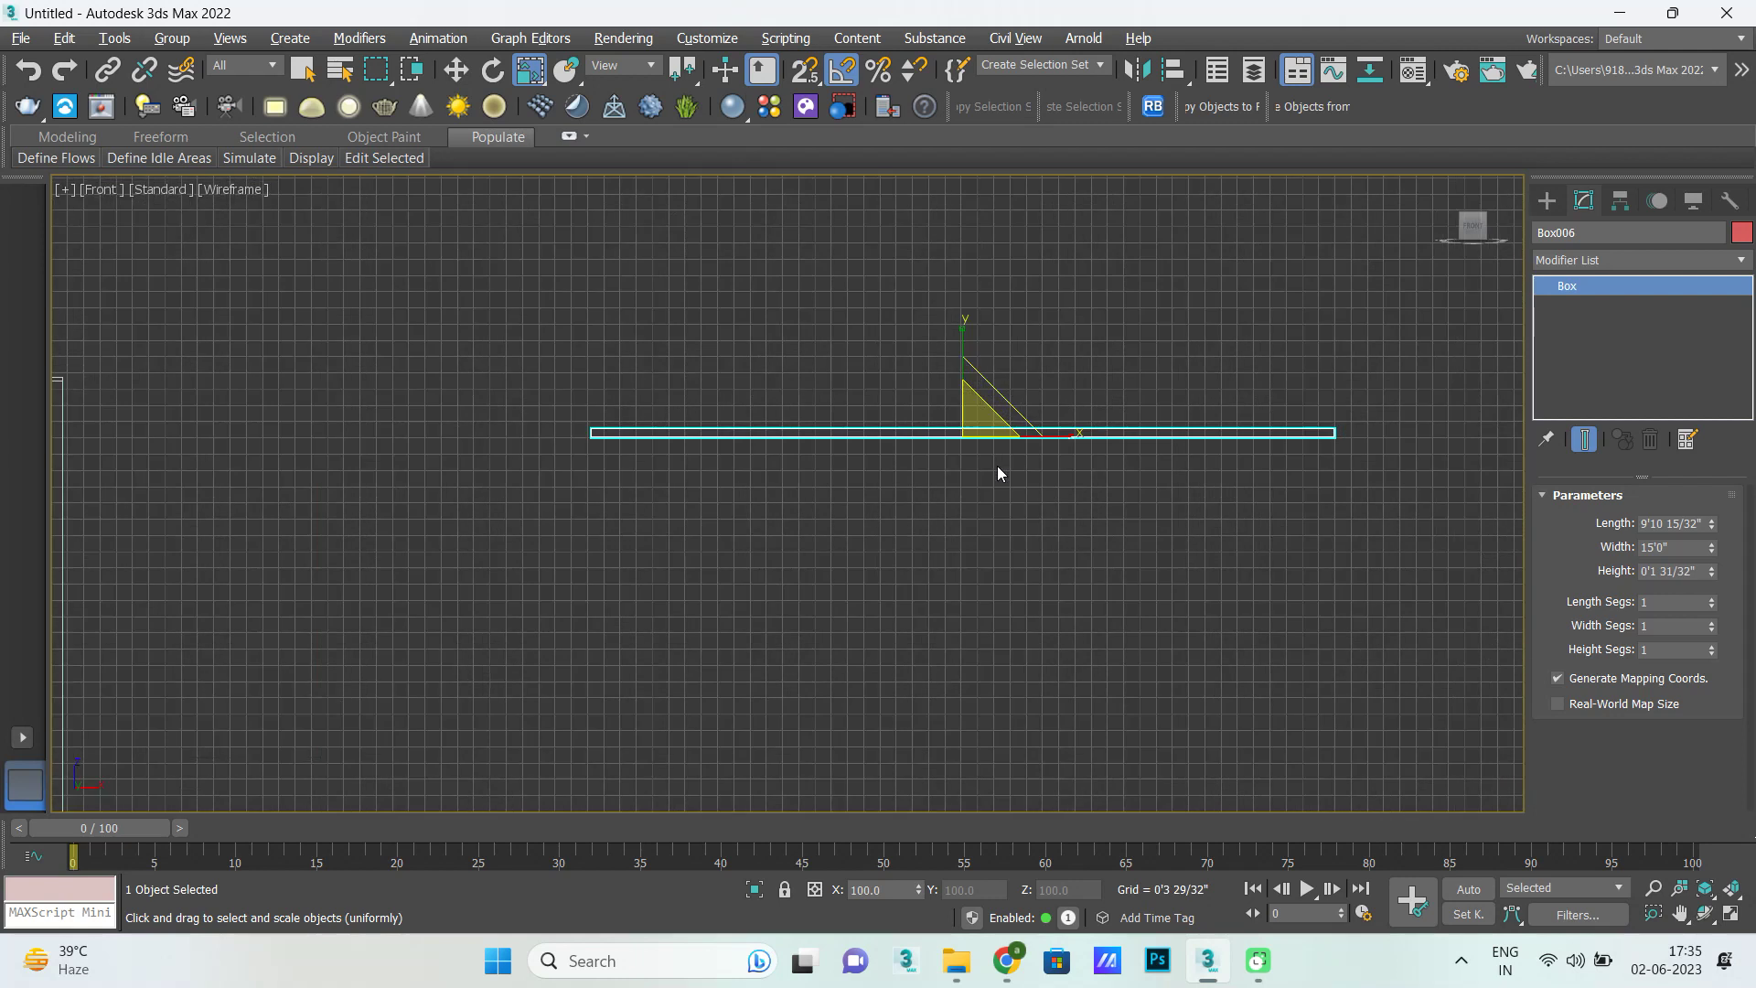
pyautogui.doubleClick(1702, 571)
pyautogui.press('BackSpace')
pyautogui.write('5')
pyautogui.press('Return')
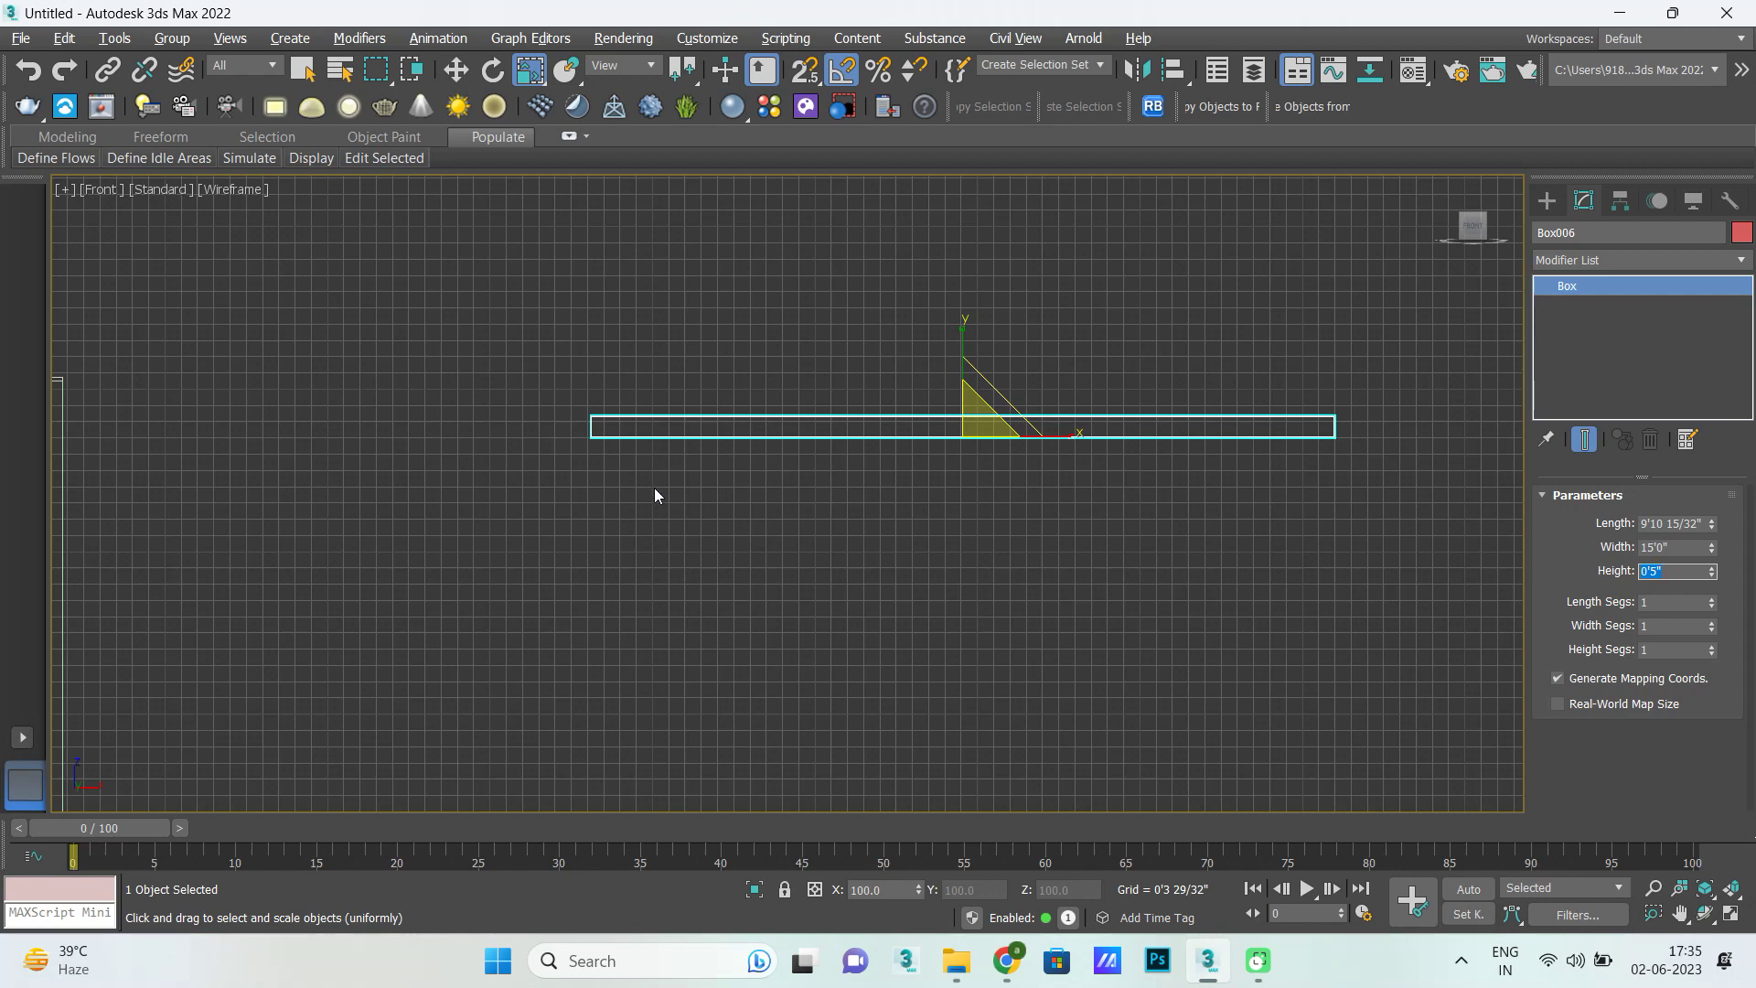
pyautogui.click(1546, 200)
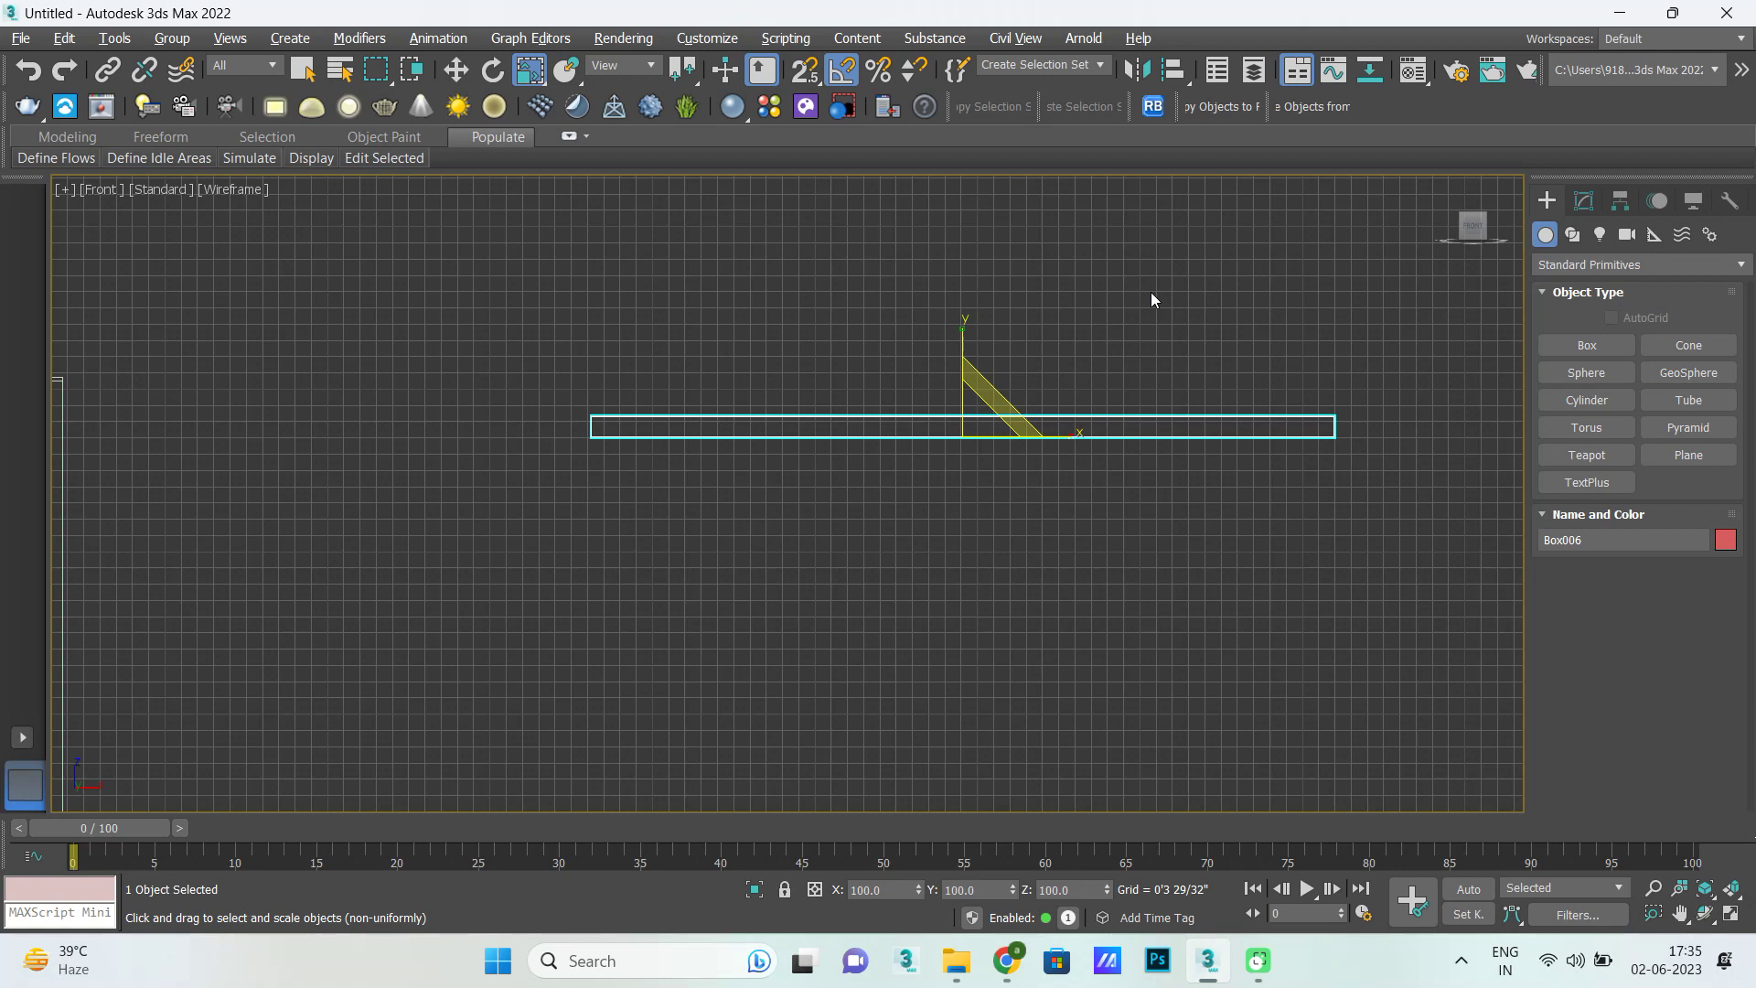
pyautogui.press('w')
pyautogui.hotkey('alt', 'w')
pyautogui.hotkey('alt', 'w')
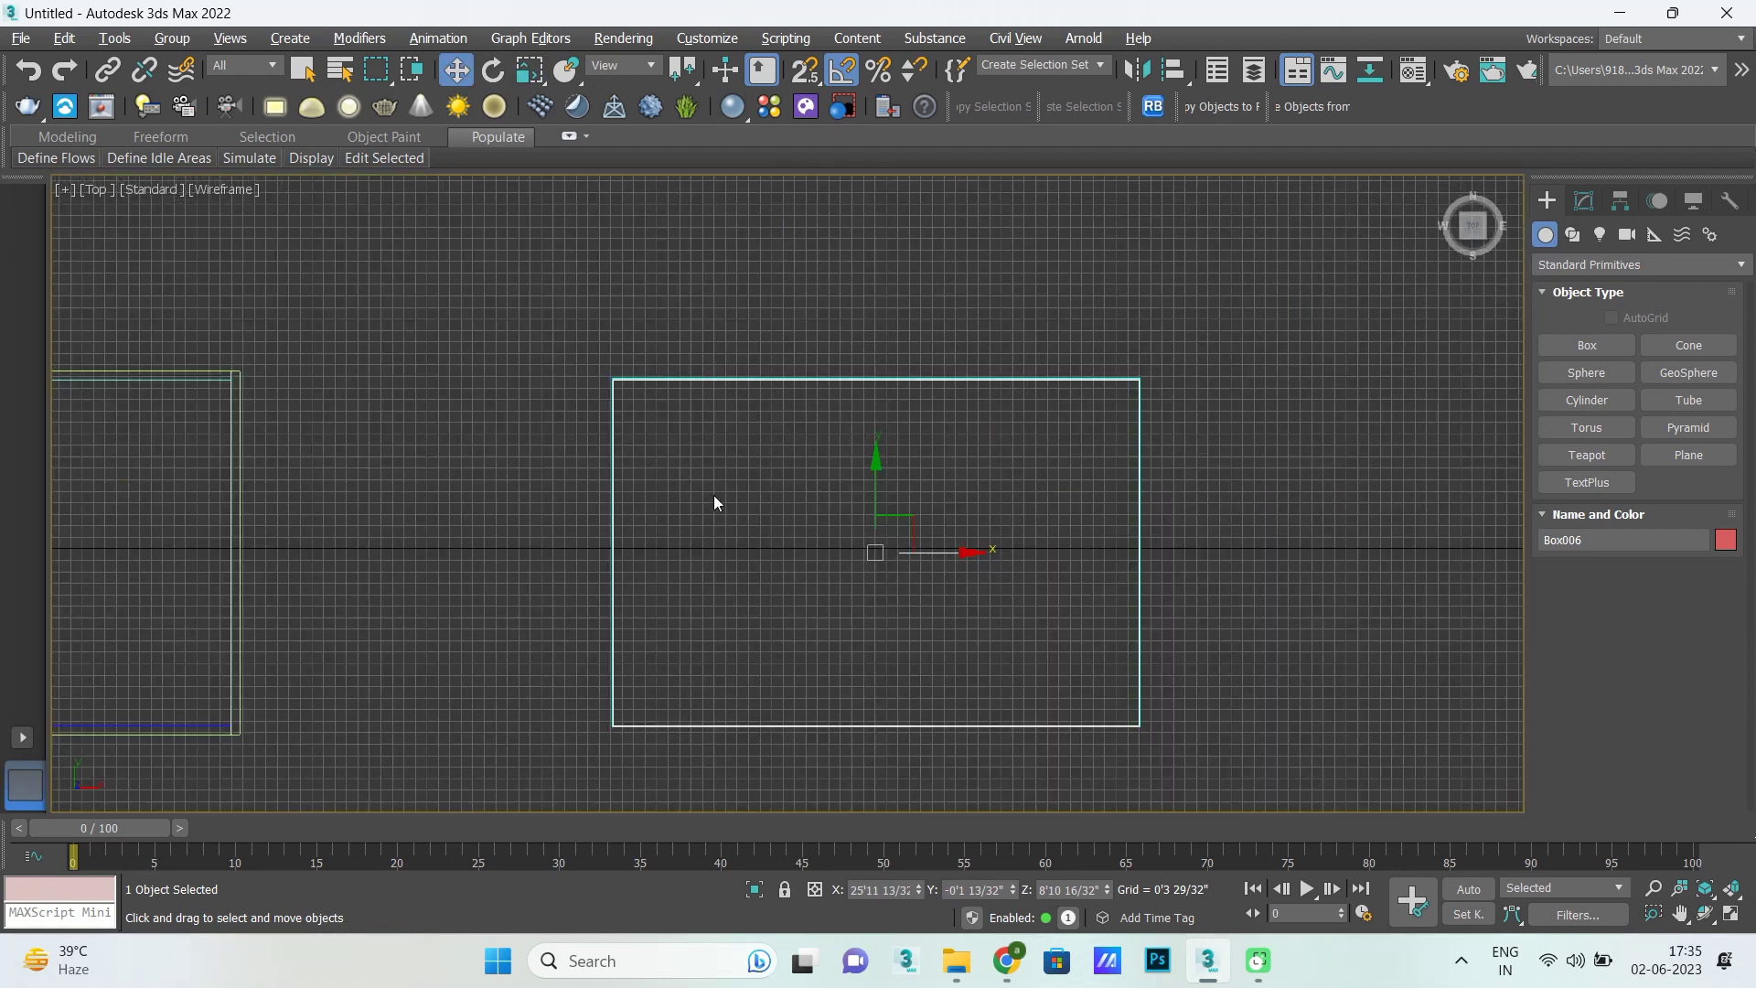
# Shift-scale Box006 into a copy, Box007, shrunk to 91% along Y.
pyautogui.press('r')
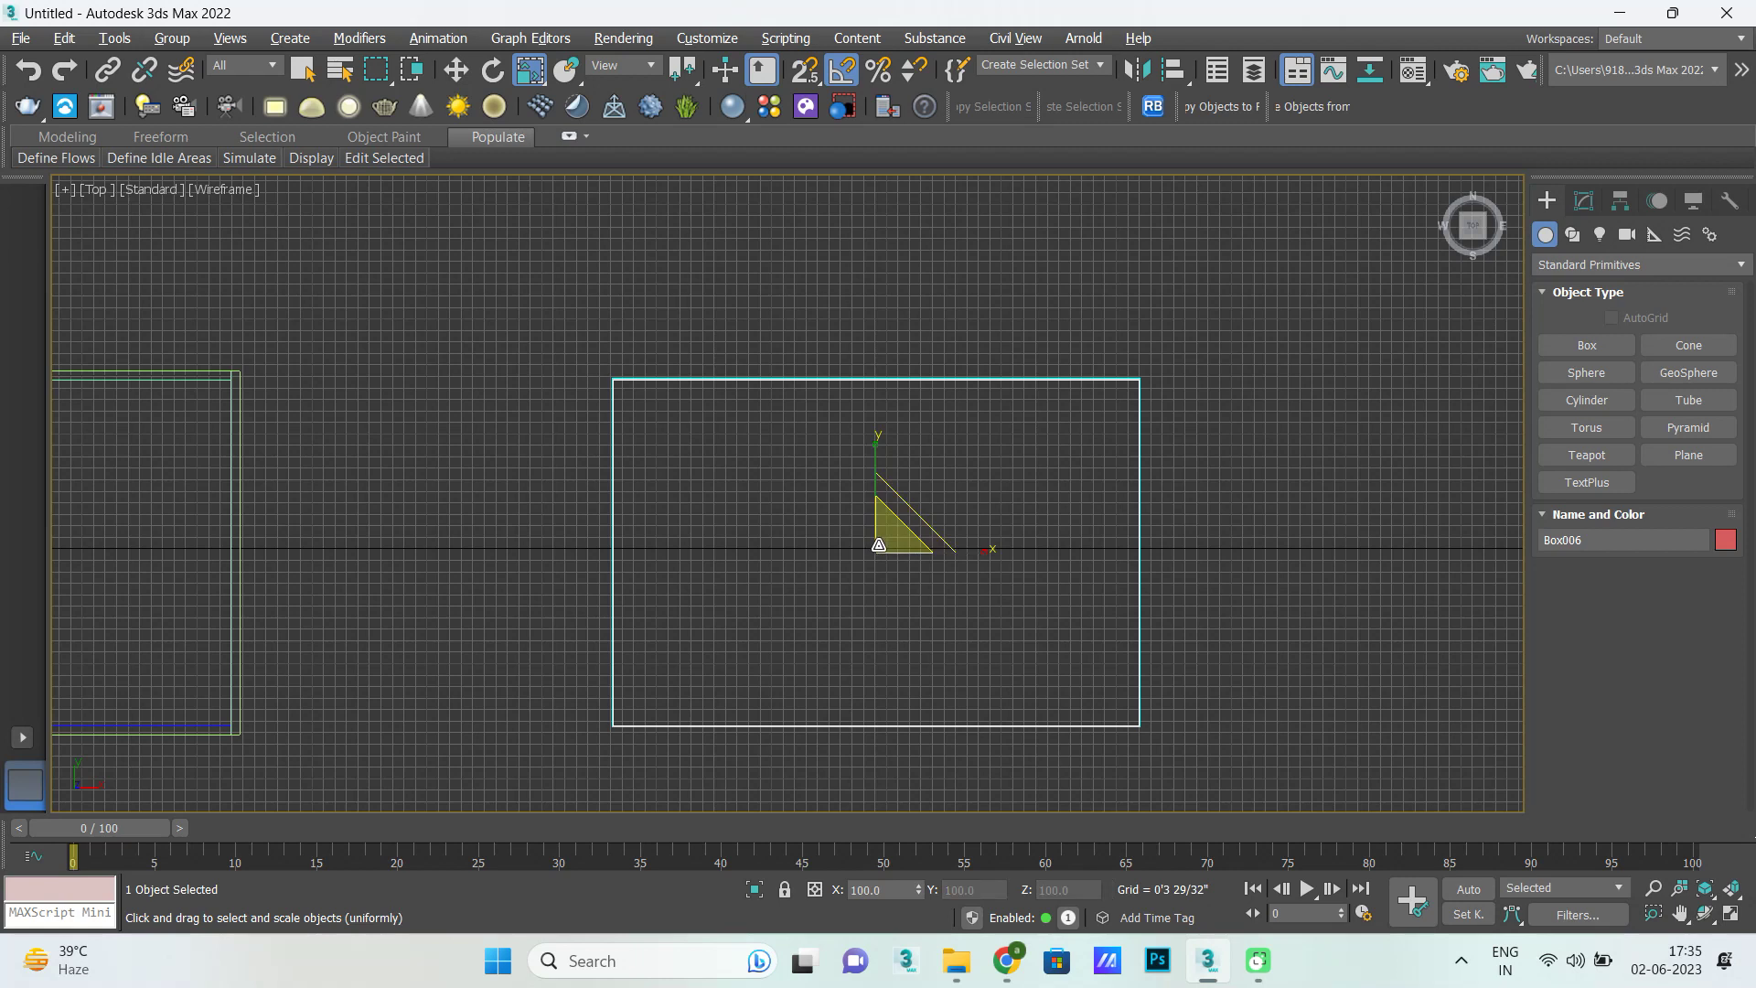
pyautogui.keyDown('shift'); pyautogui.moveTo(882, 546); pyautogui.dragTo(882, 572); pyautogui.keyUp('shift')
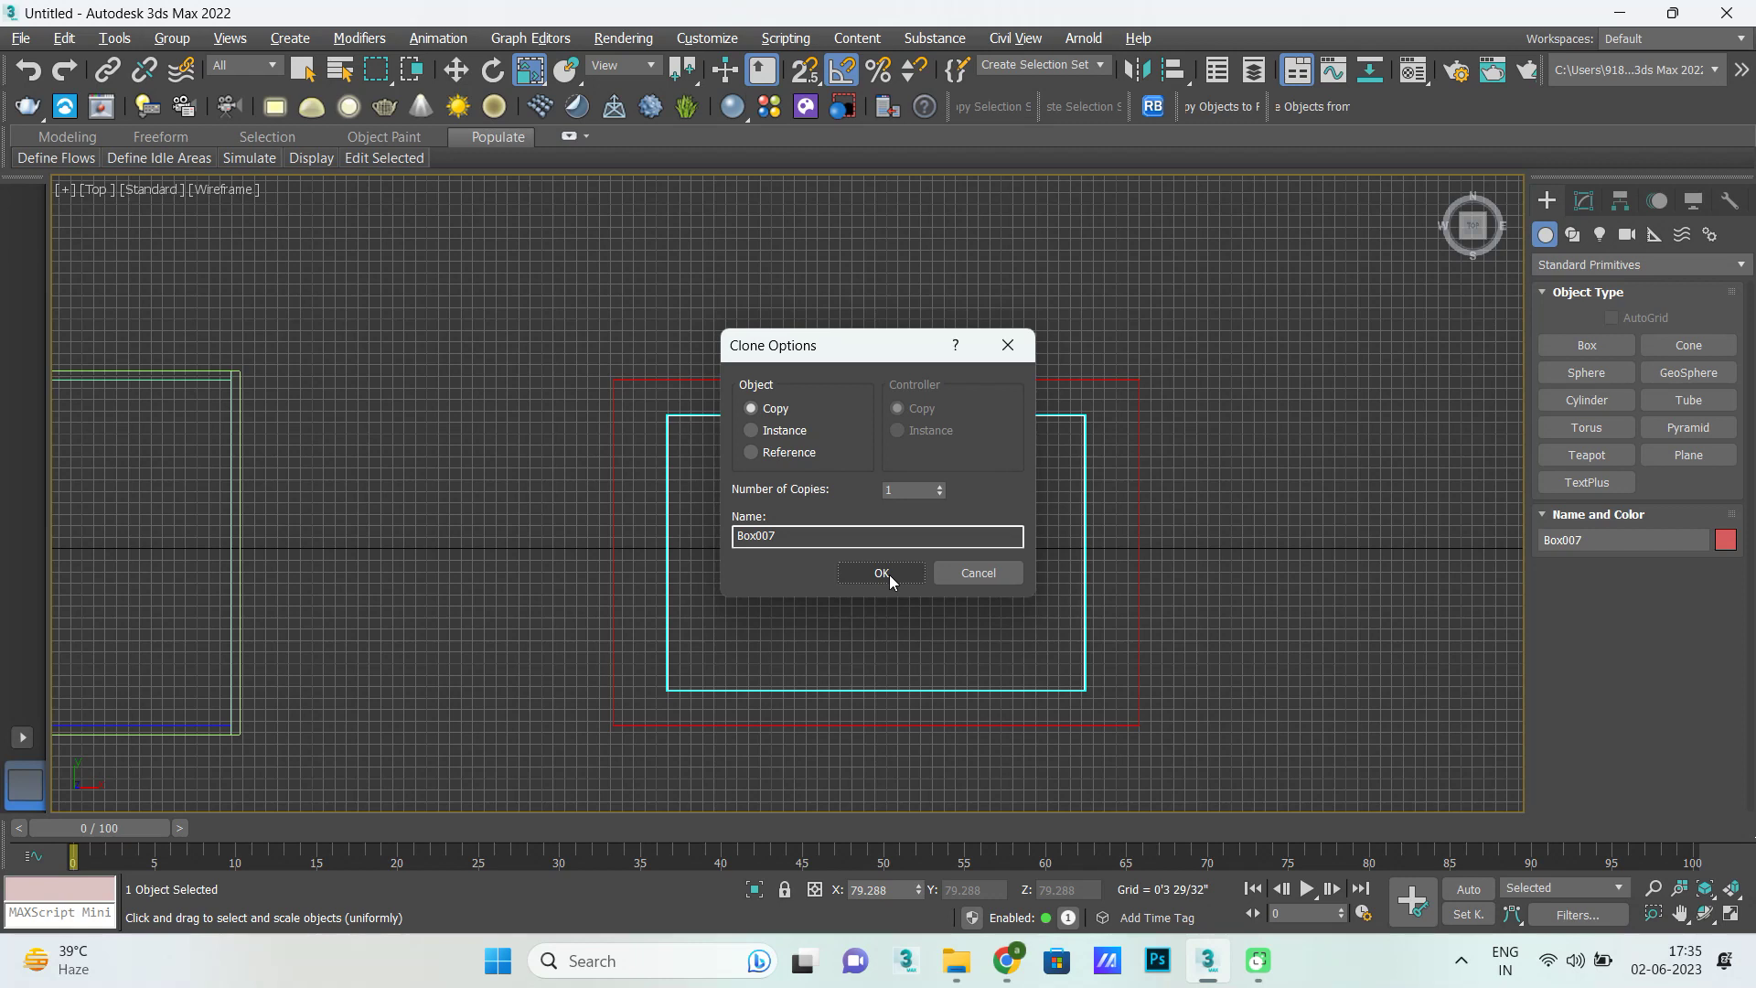
pyautogui.click(887, 574)
pyautogui.moveTo(873, 443); pyautogui.dragTo(872, 448)
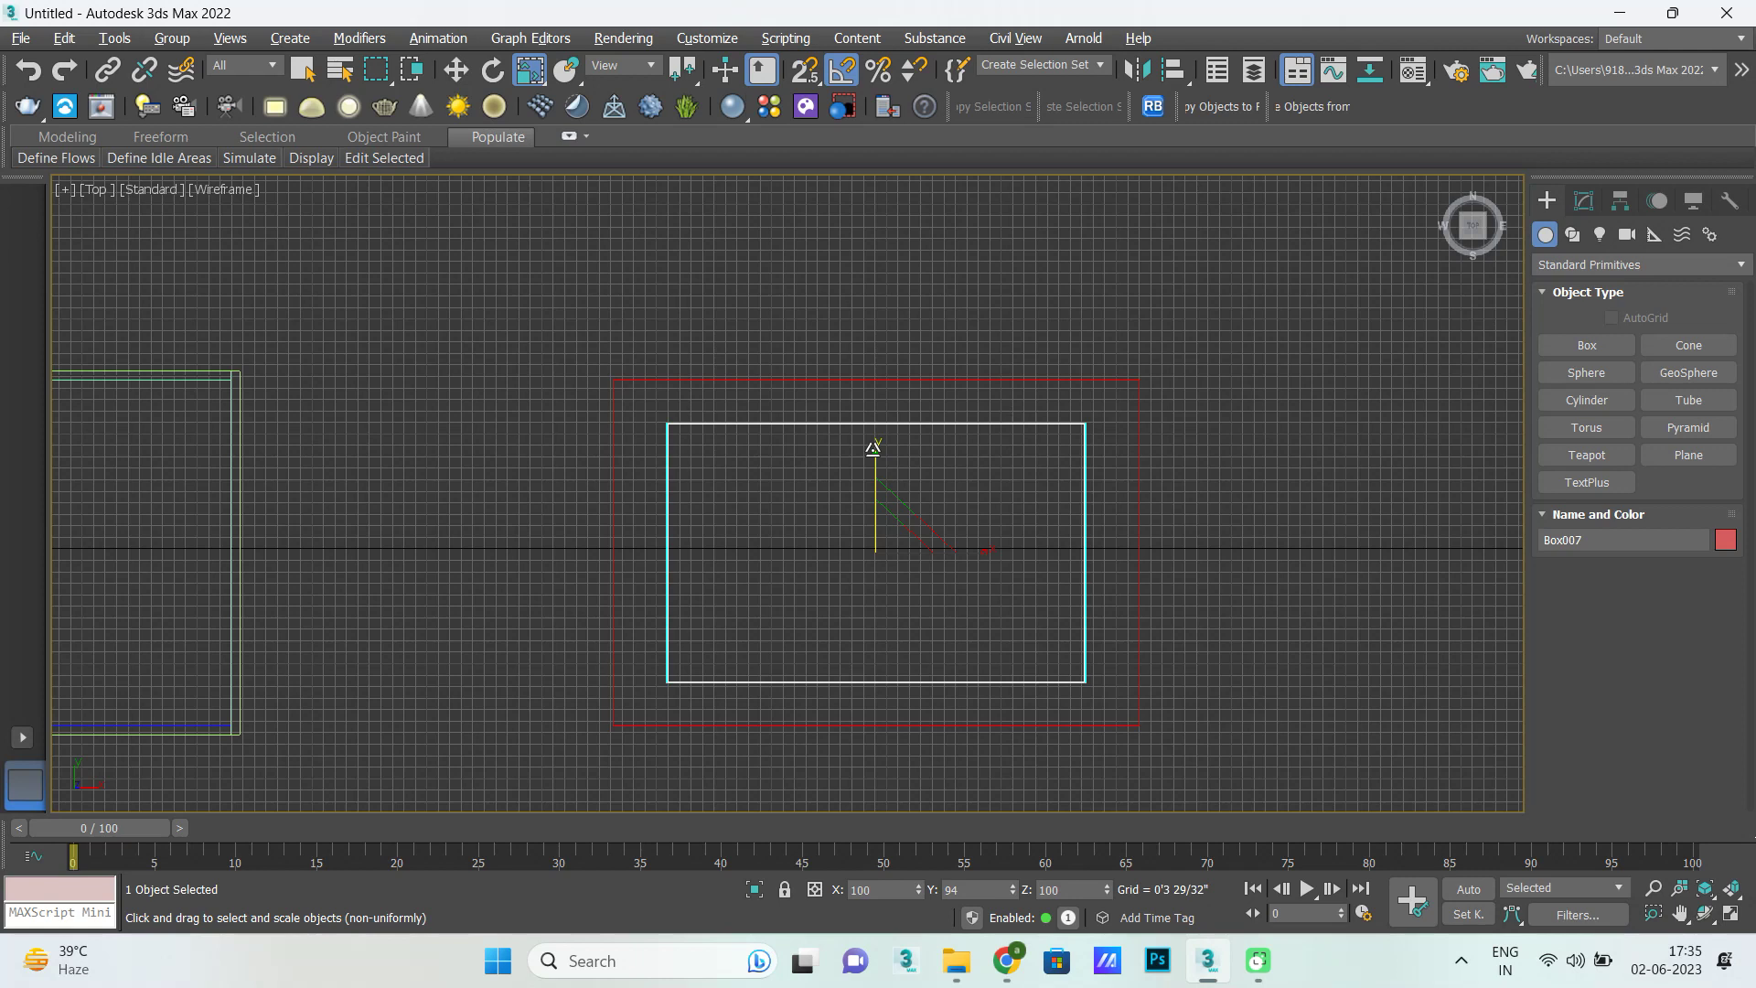
pyautogui.moveTo(873, 448); pyautogui.dragTo(880, 450)
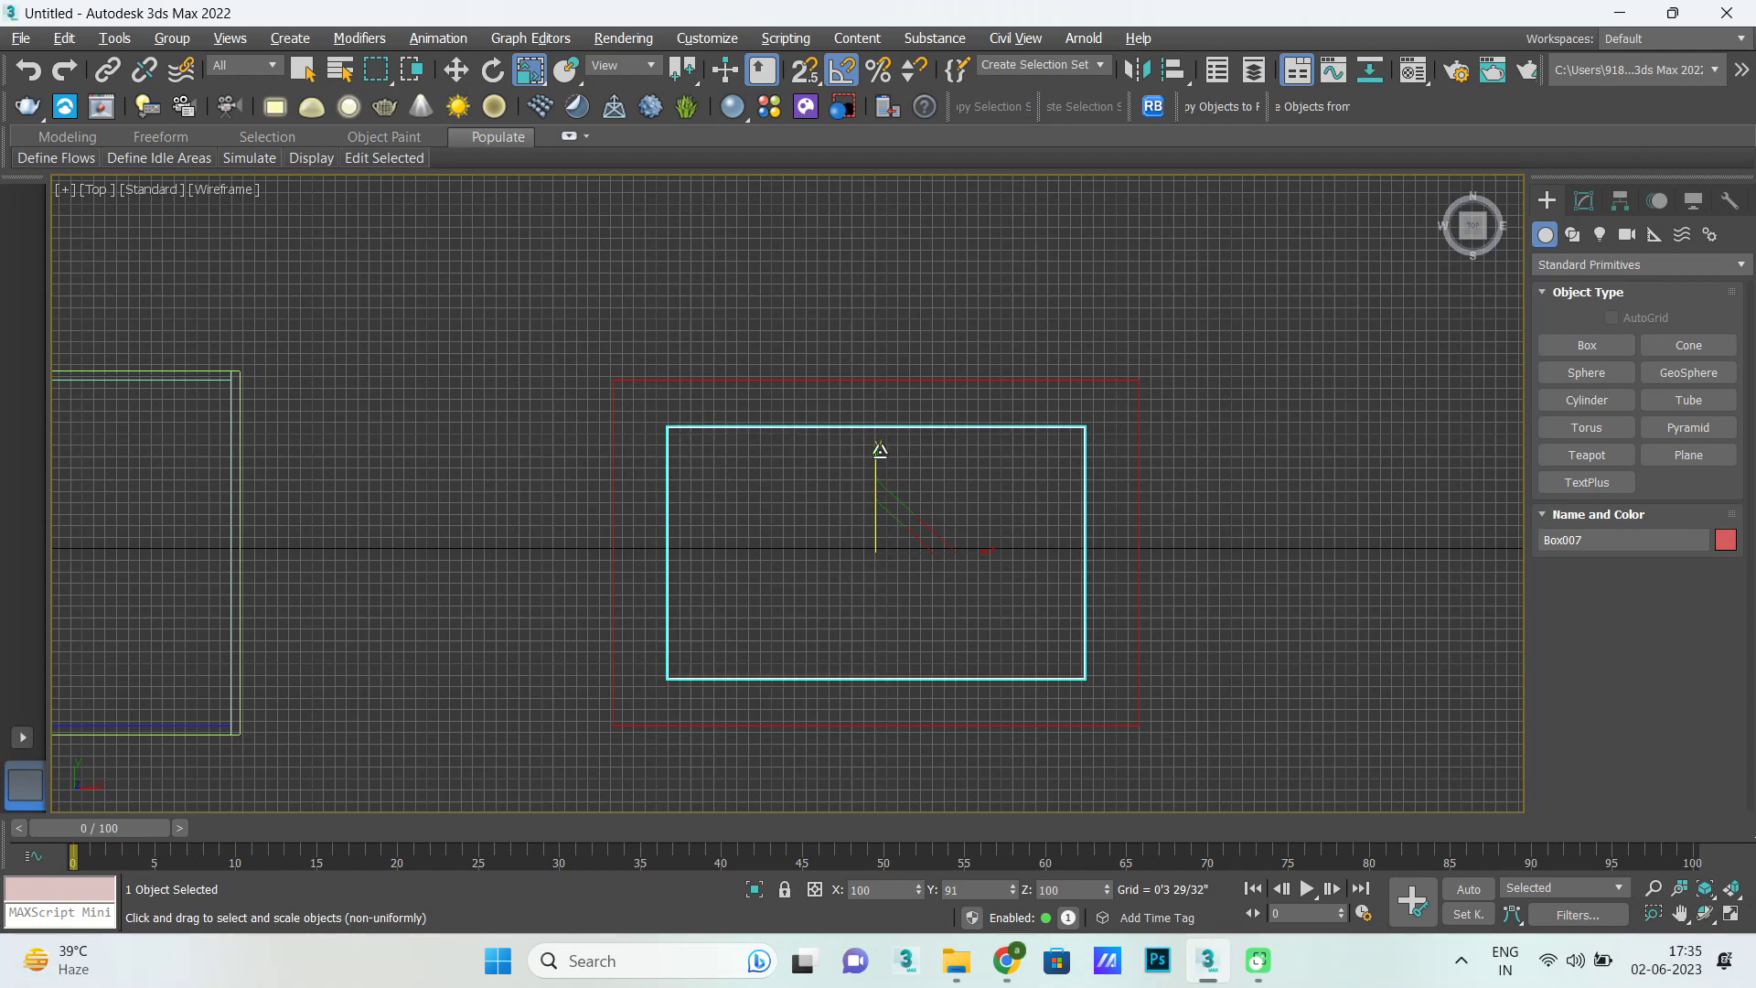
# Select both nested boxes and Shift-move them right, creating a copied pair including Box009.
pyautogui.press('w')
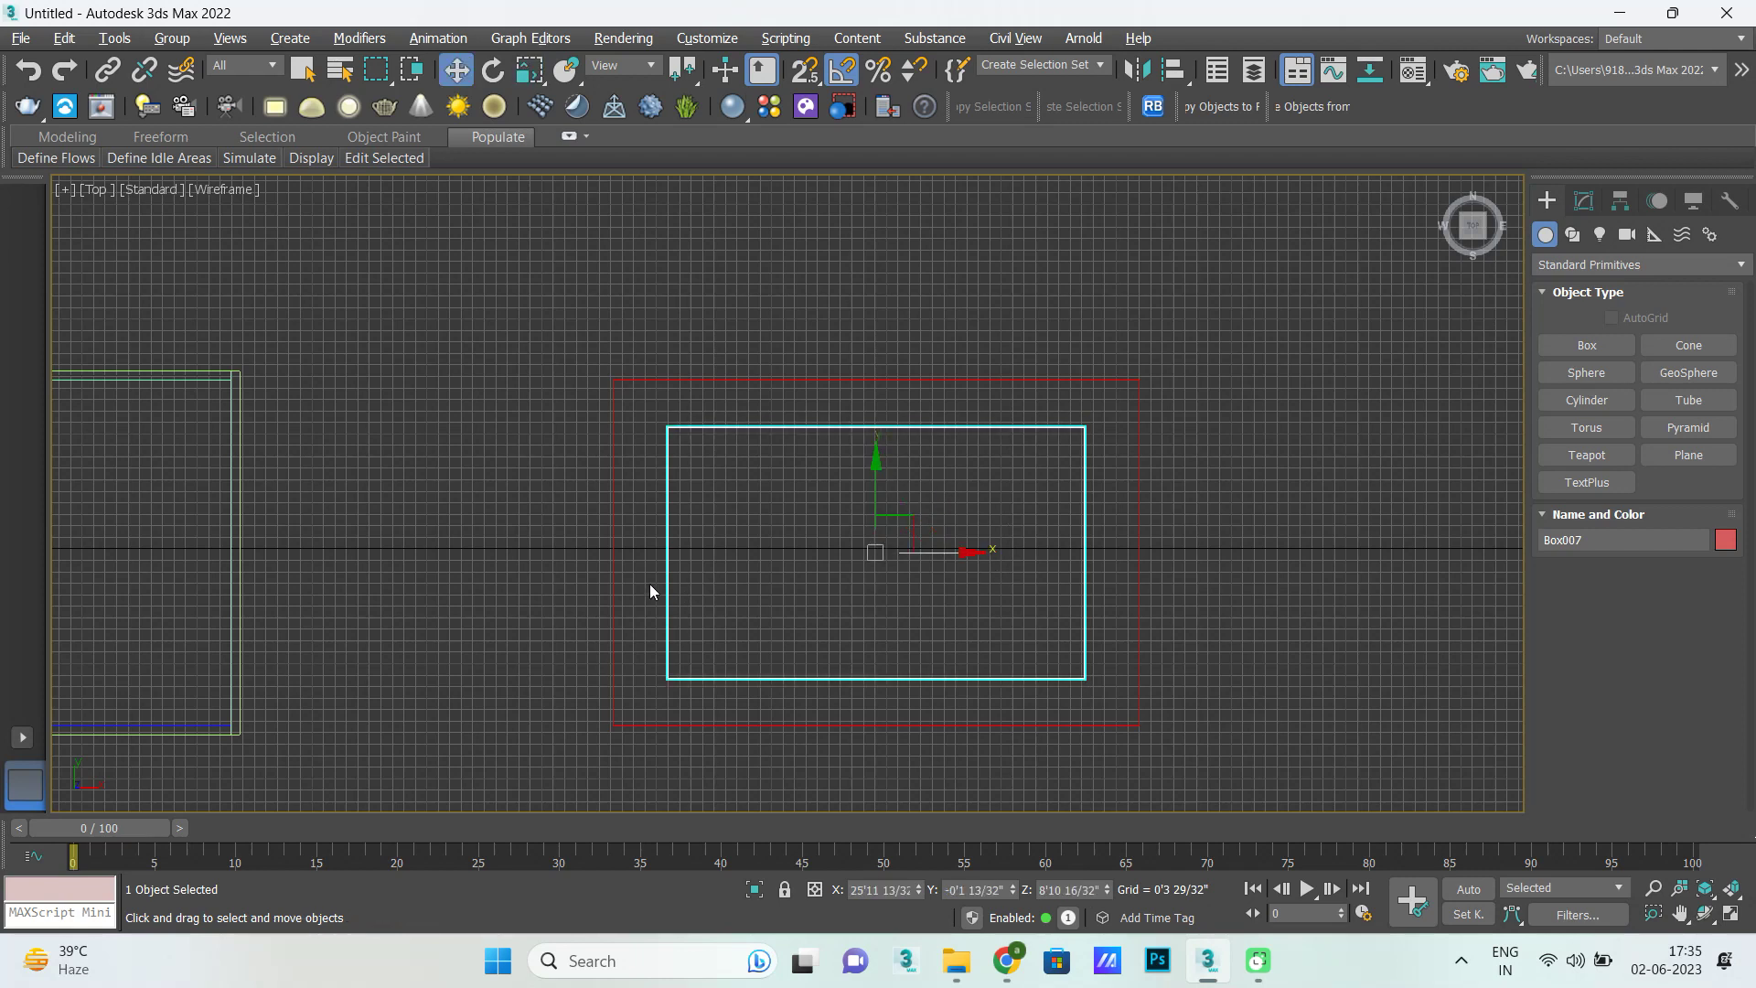
pyautogui.click(409, 520)
pyautogui.moveTo(529, 382); pyautogui.dragTo(742, 569)
pyautogui.scroll(-3, 389, 585)
pyautogui.scroll(4, 628, 572)
pyautogui.scroll(-3, 375, 590)
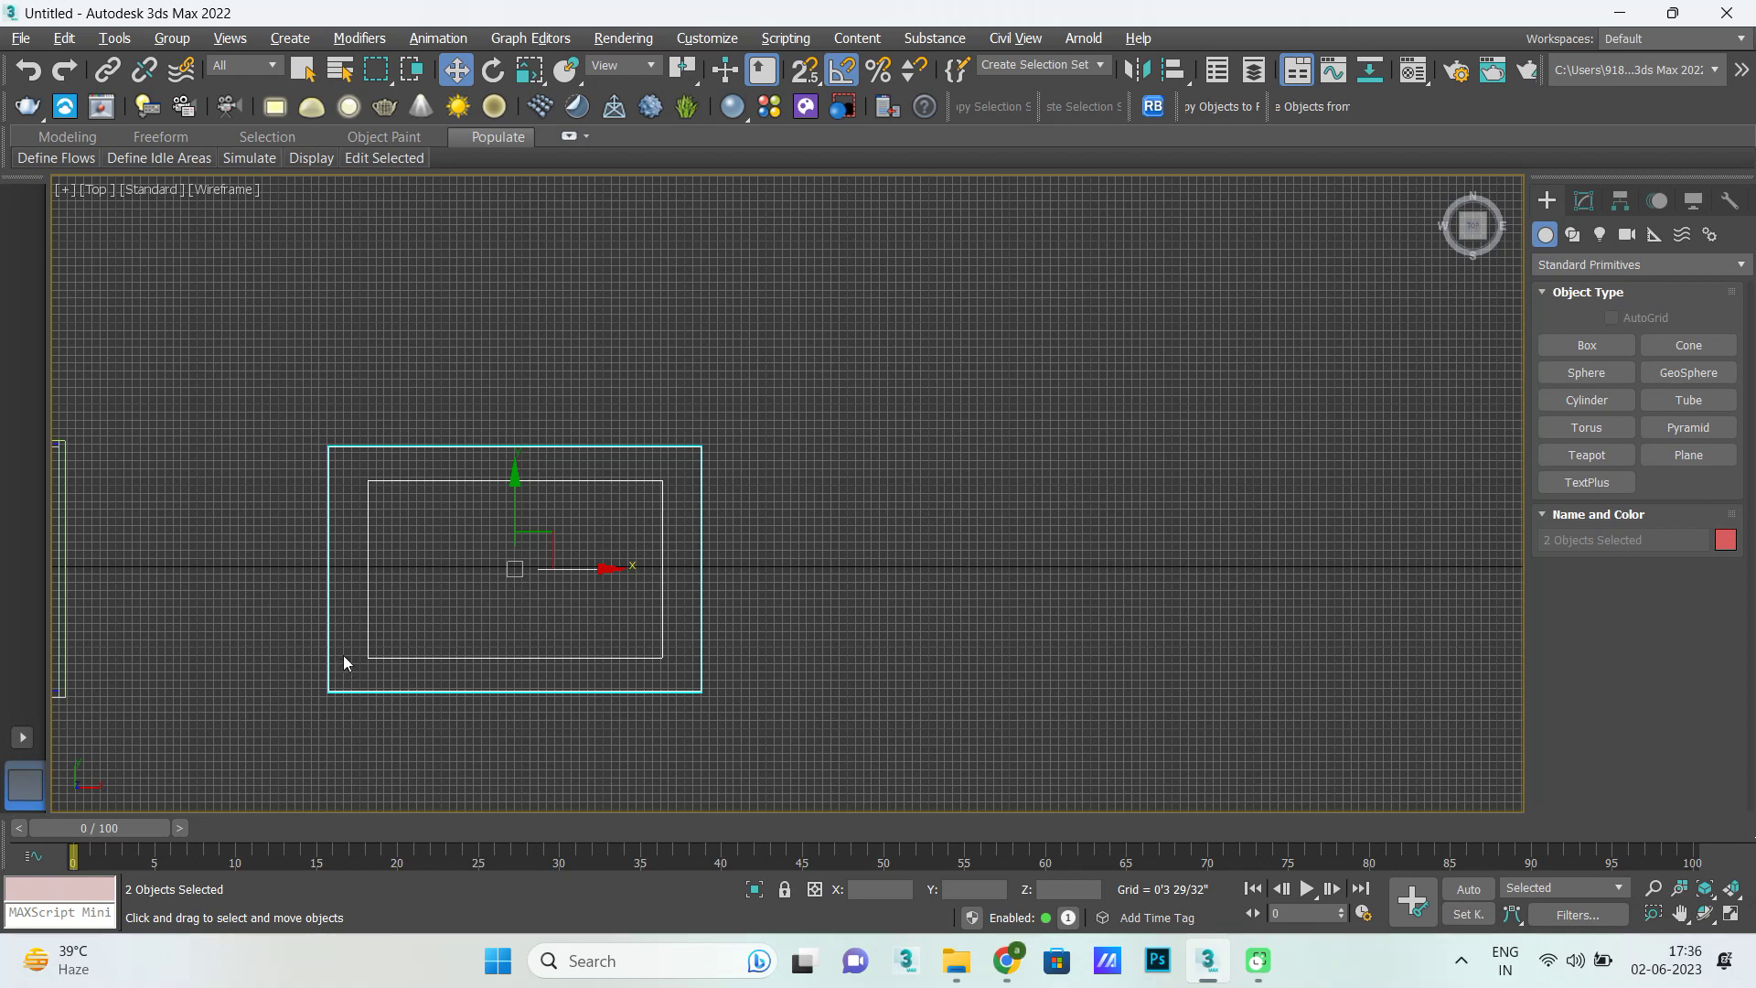
pyautogui.moveTo(596, 575)
pyautogui.mouseDown()
pyautogui.moveTo(1079, 668)
pyautogui.moveTo(1048, 668)
pyautogui.mouseUp()
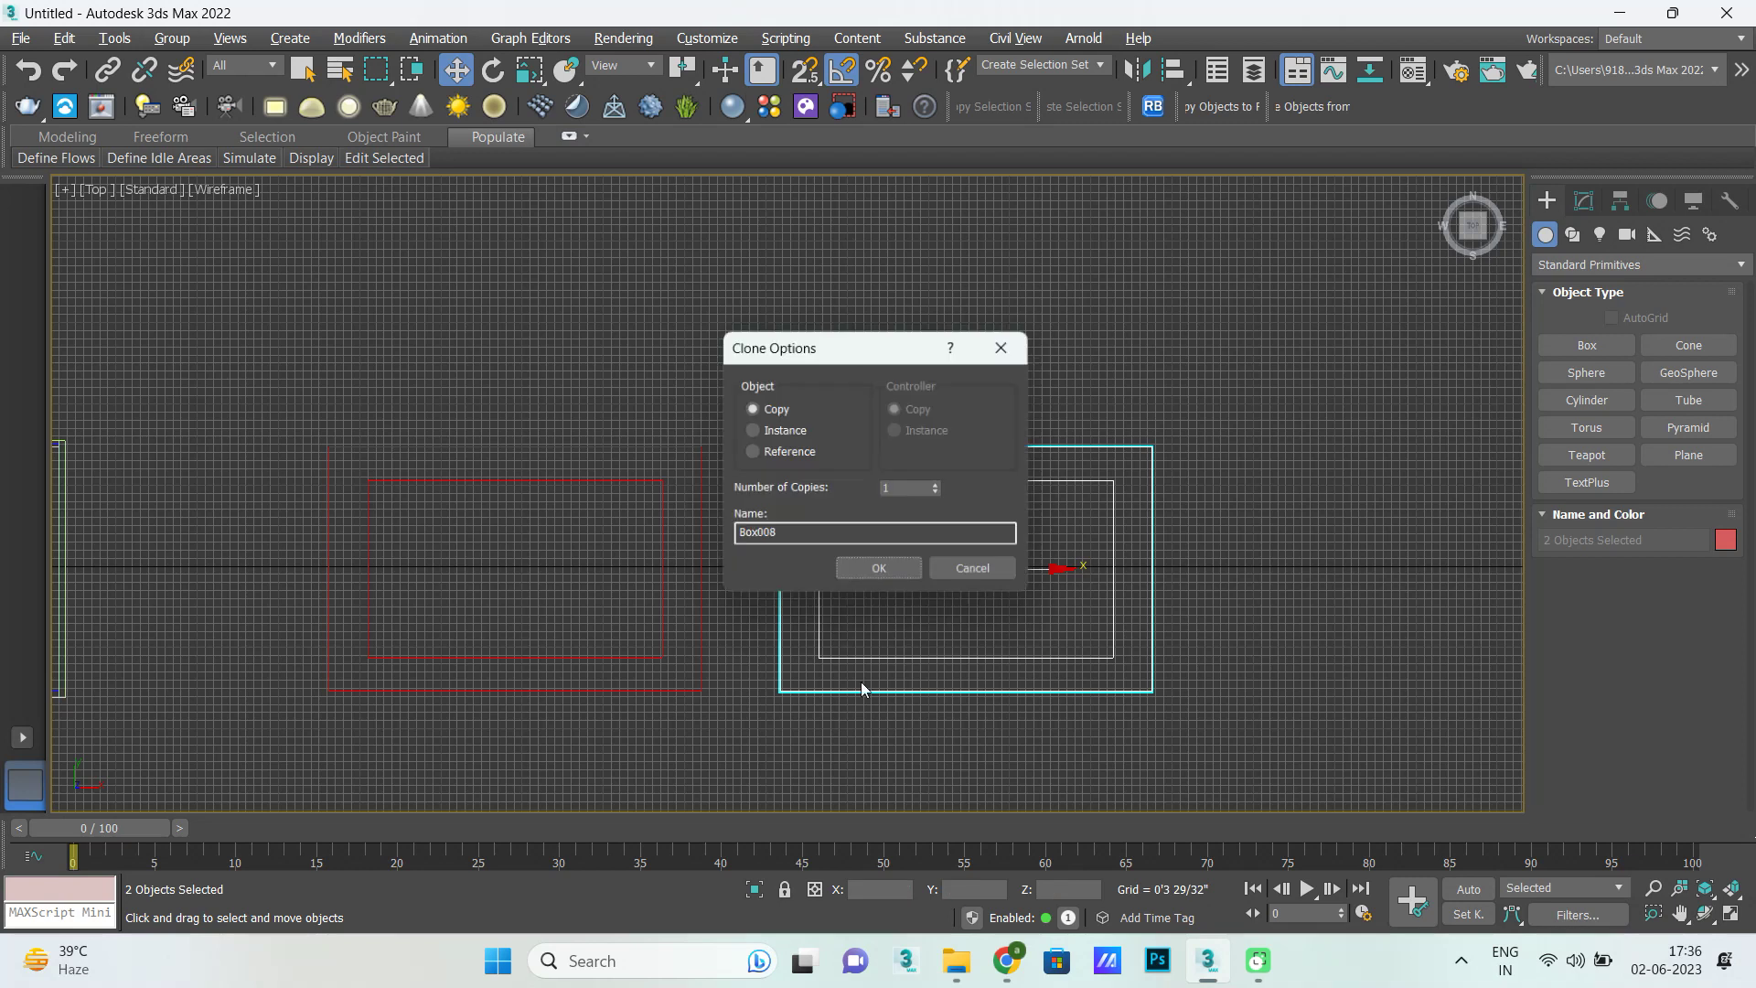
pyautogui.click(872, 579)
pyautogui.click(886, 588)
pyautogui.click(820, 549)
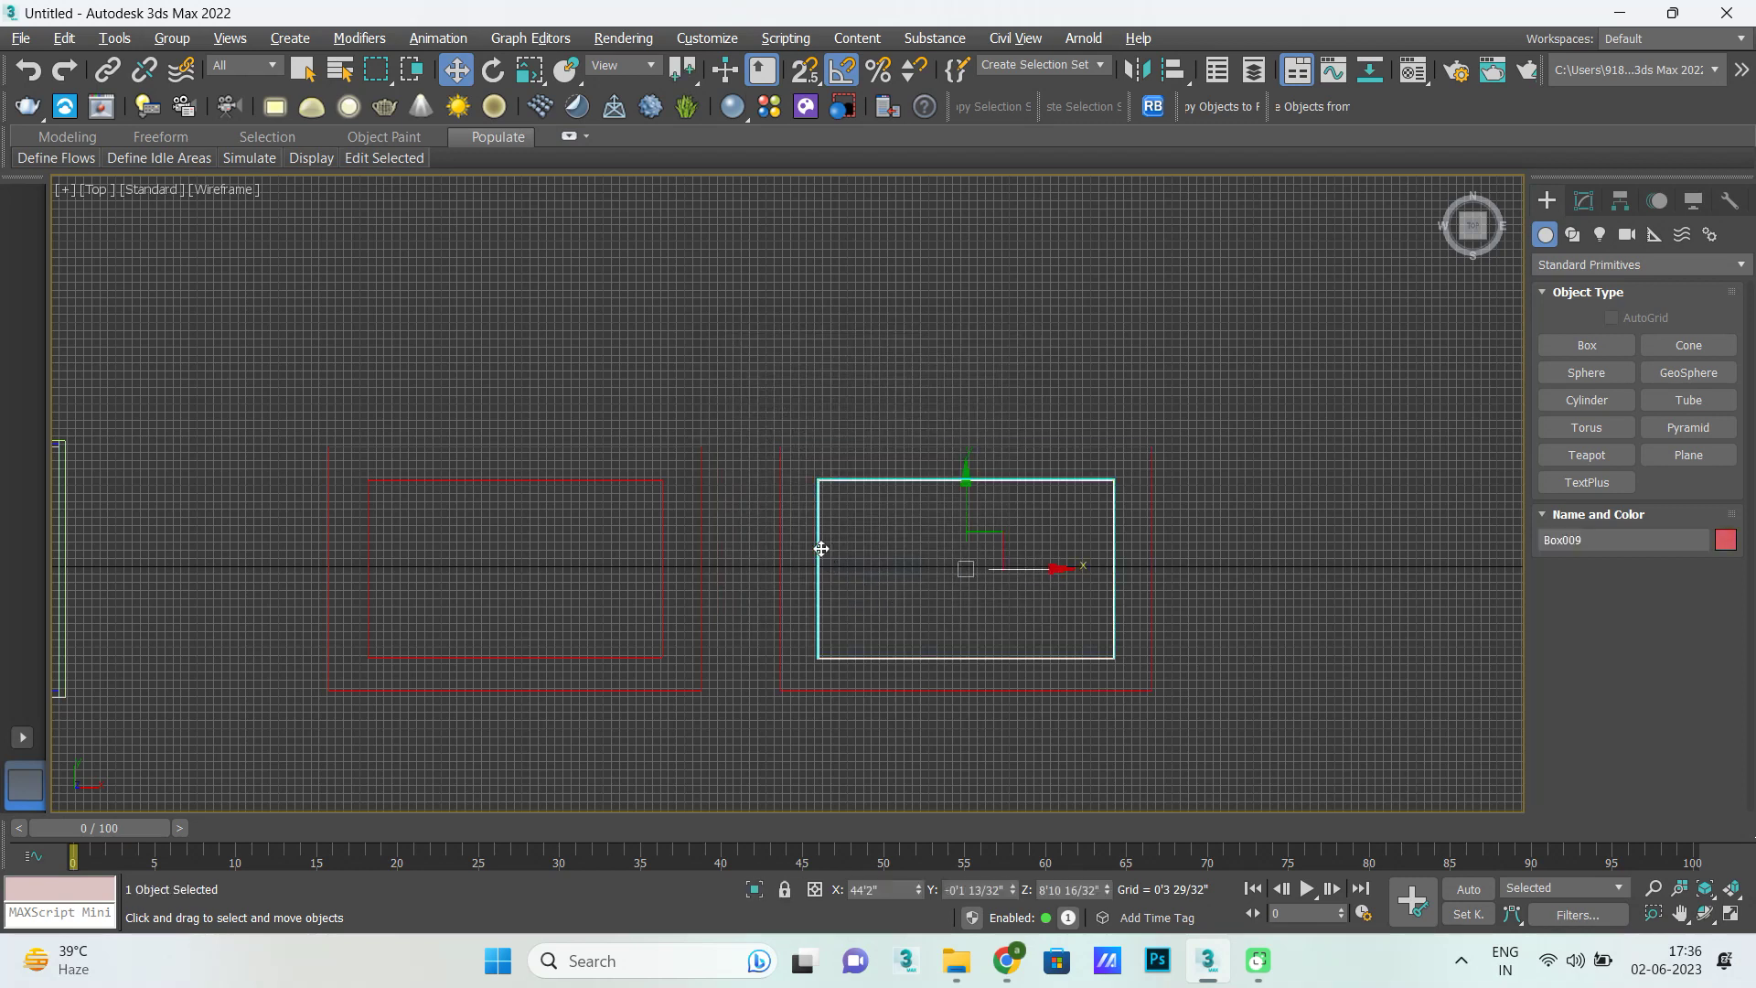
# Shift-scale Box009 into a copy, Box010, stretched to 104% along Y.
pyautogui.press('r')
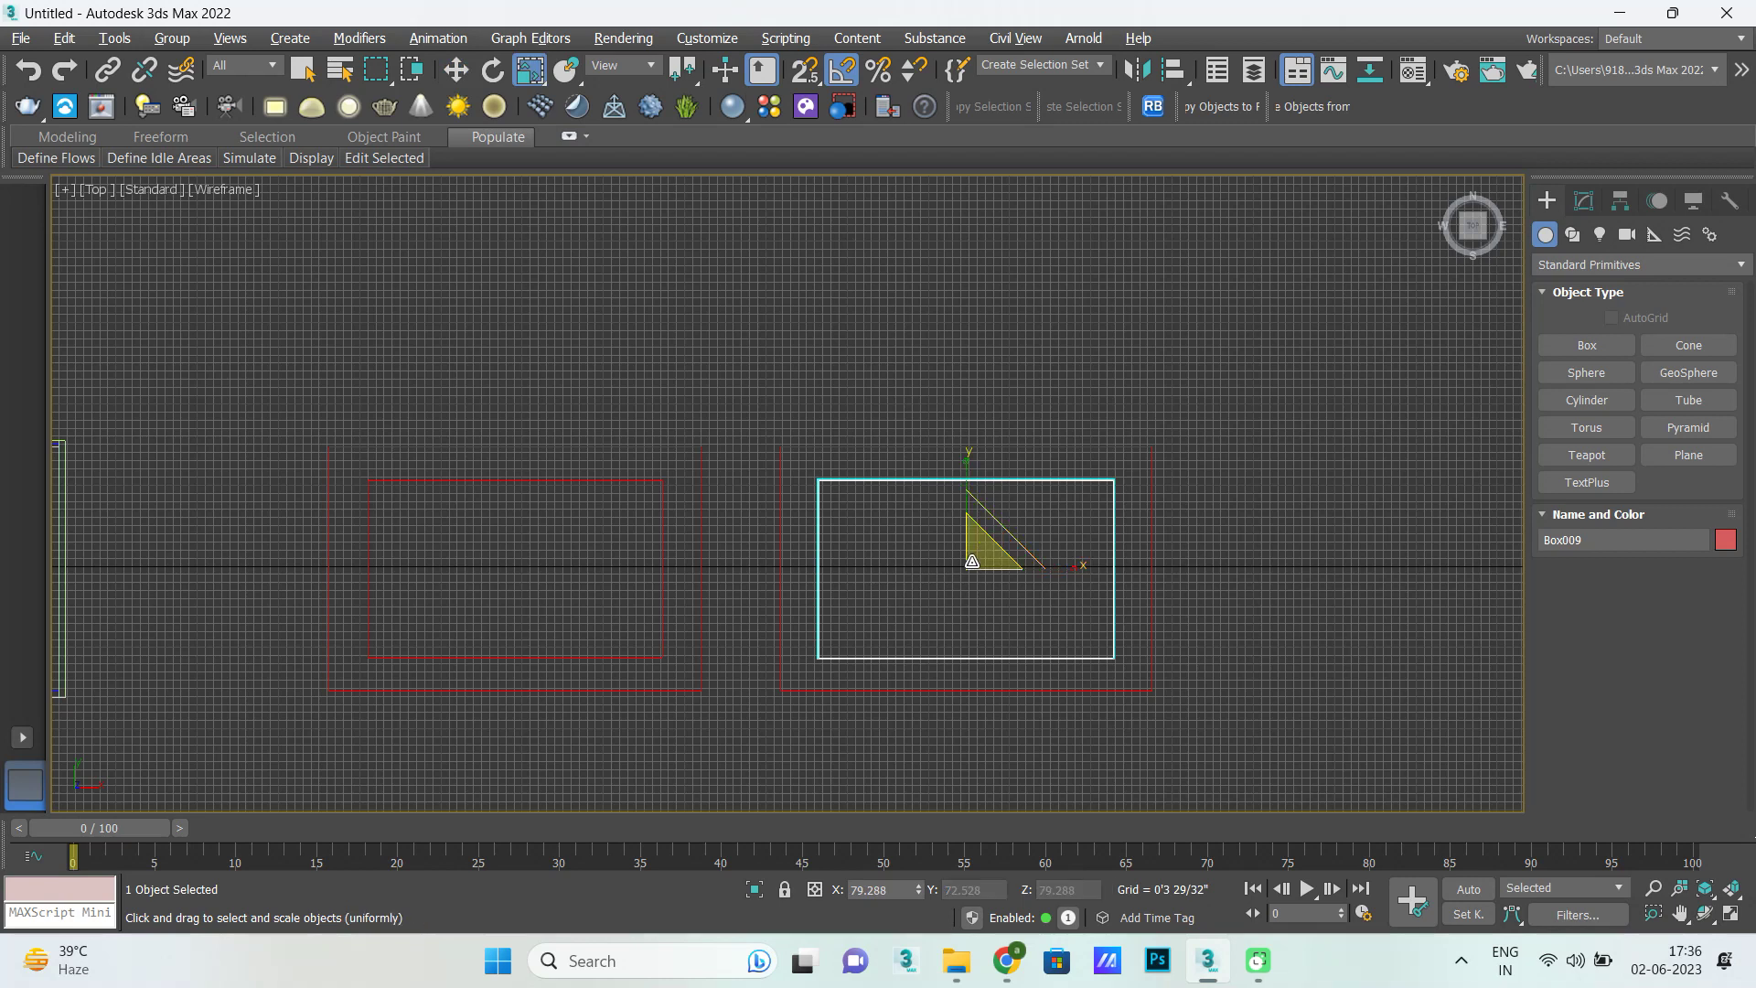
pyautogui.keyDown('shift'); pyautogui.moveTo(973, 556); pyautogui.dragTo(981, 549); pyautogui.keyUp('shift')
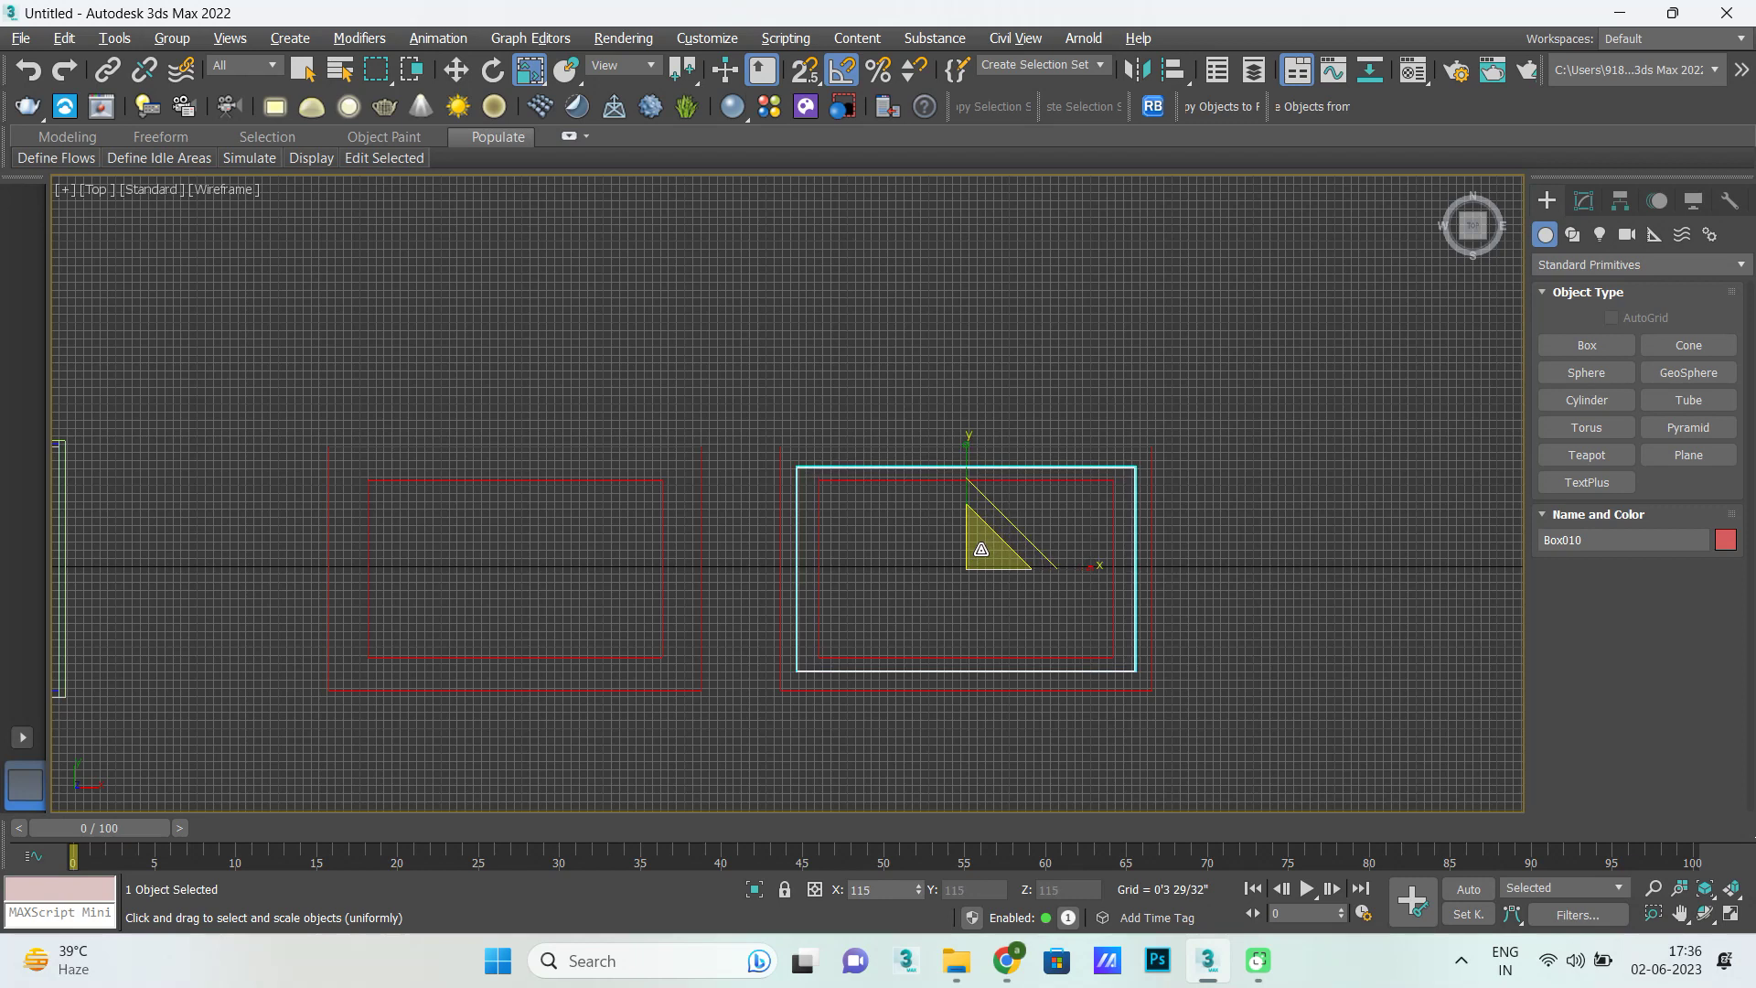
pyautogui.keyDown('shift'); pyautogui.moveTo(981, 549); pyautogui.dragTo(930, 612); pyautogui.keyUp('shift')
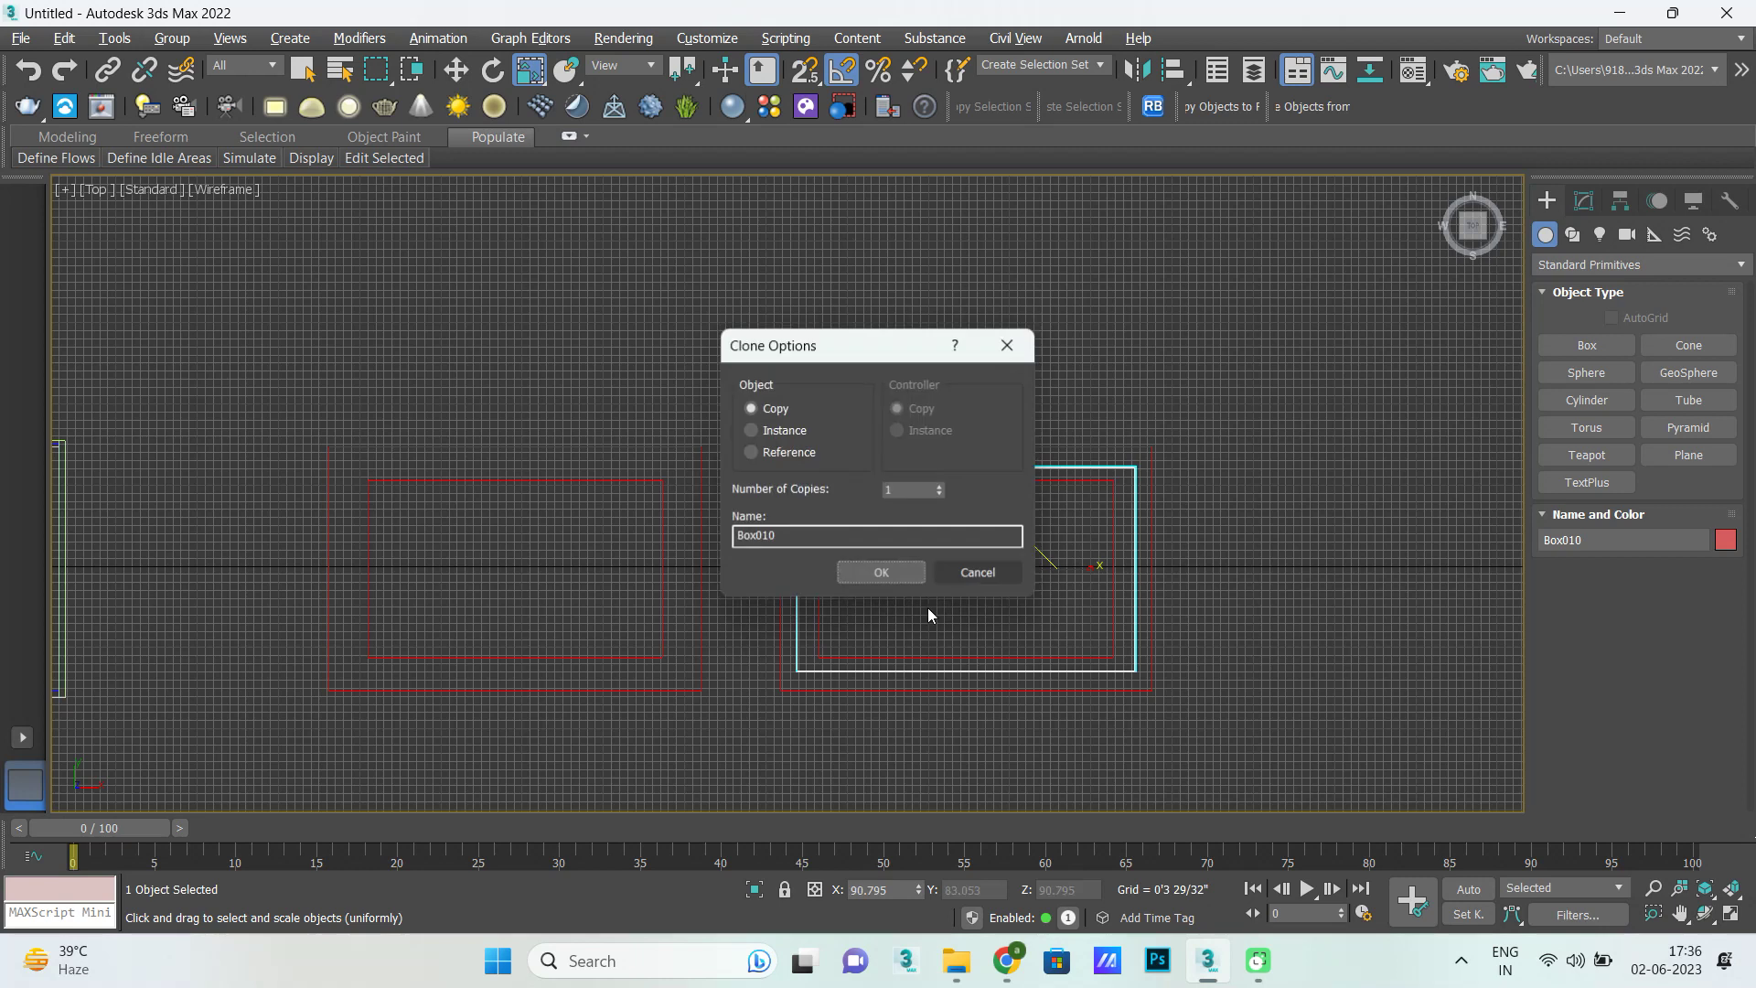
pyautogui.click(880, 567)
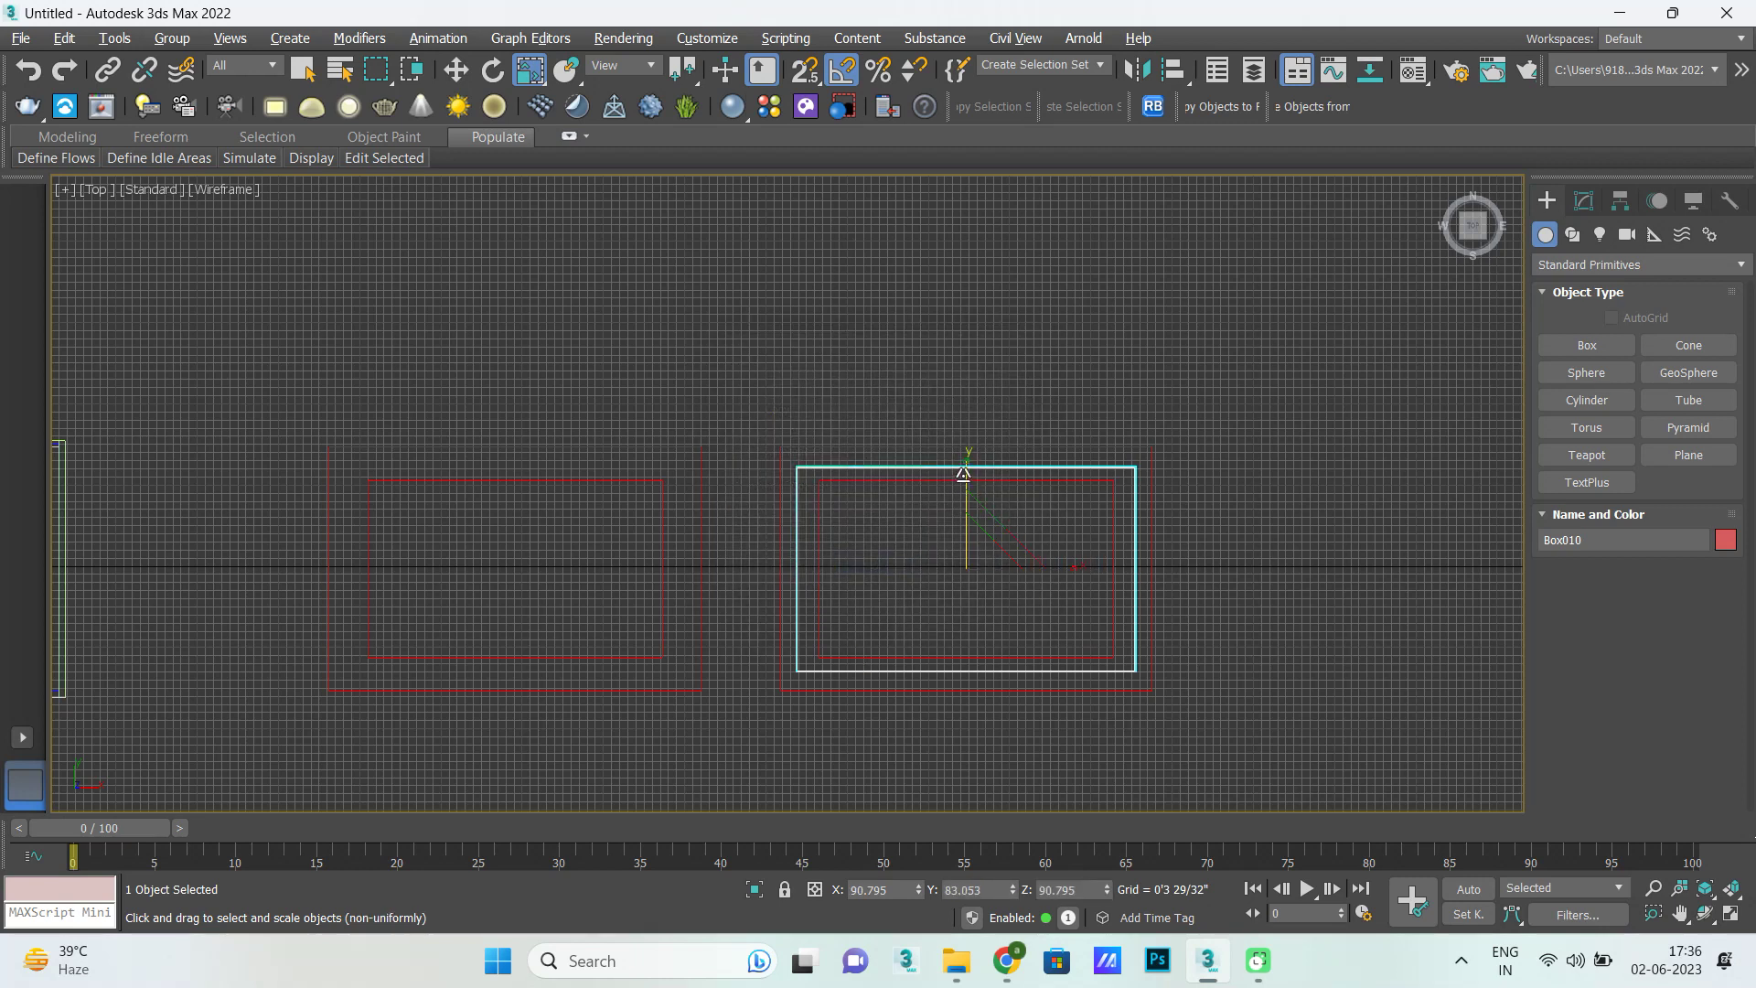
pyautogui.moveTo(968, 468); pyautogui.dragTo(972, 463)
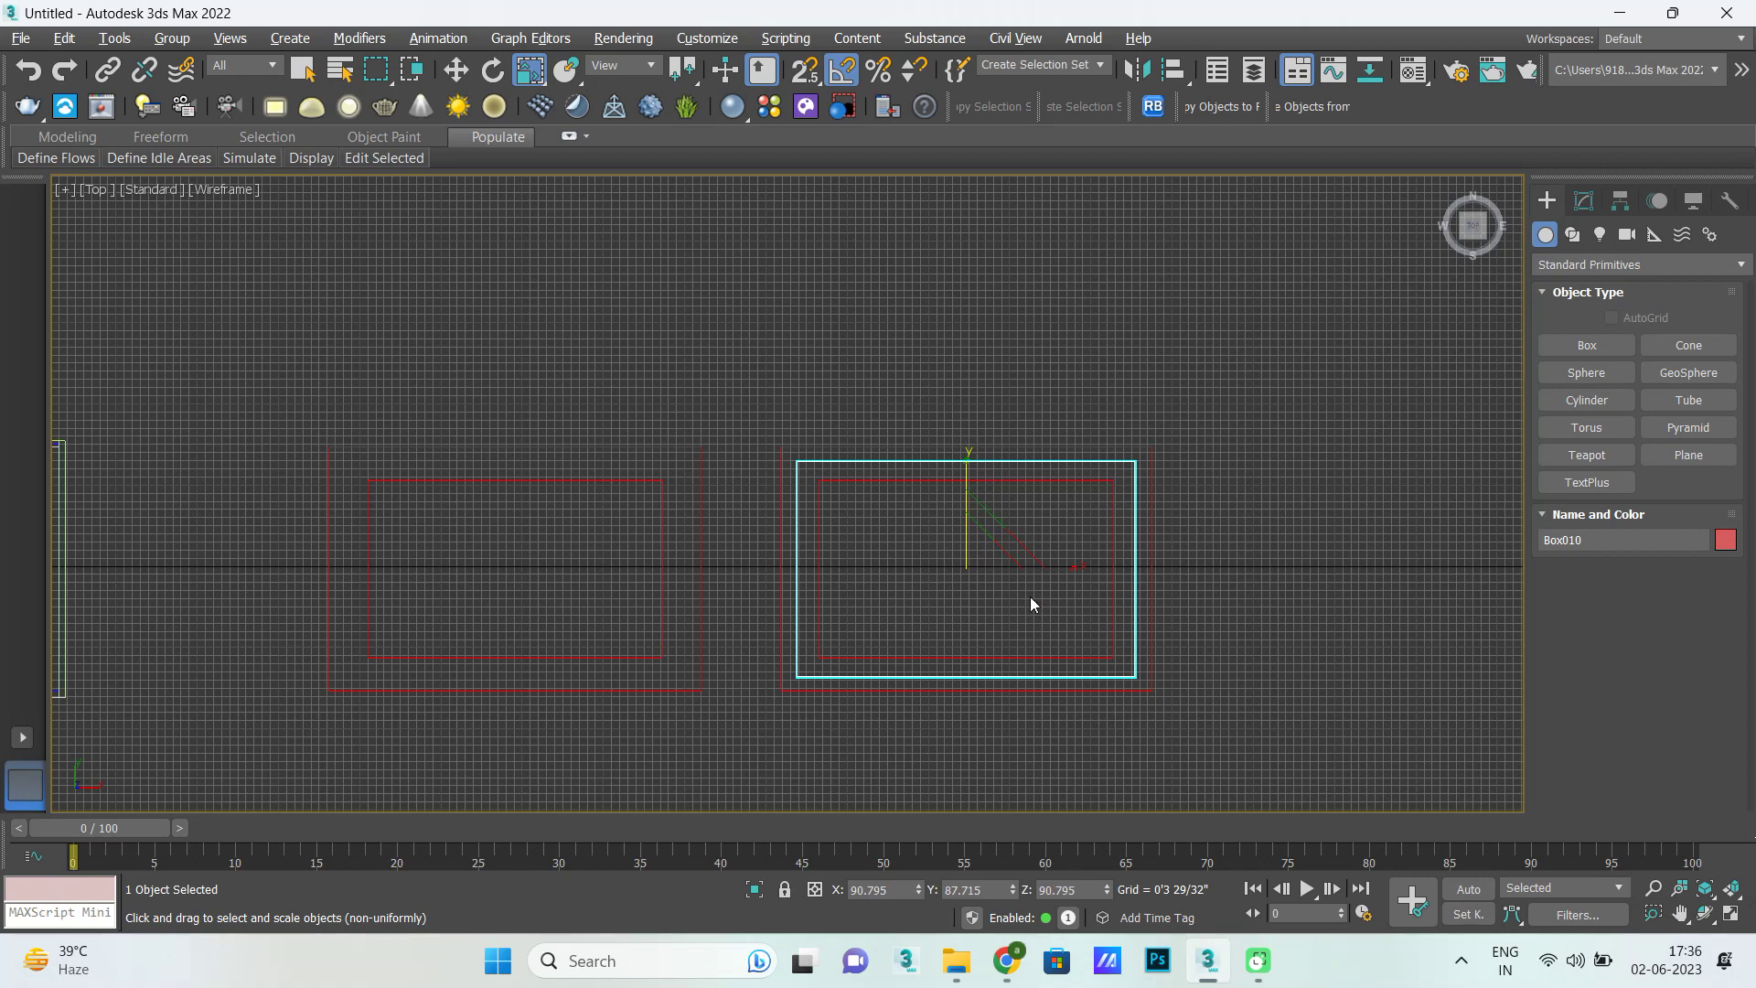
pyautogui.press('w')
pyautogui.click(1022, 523)
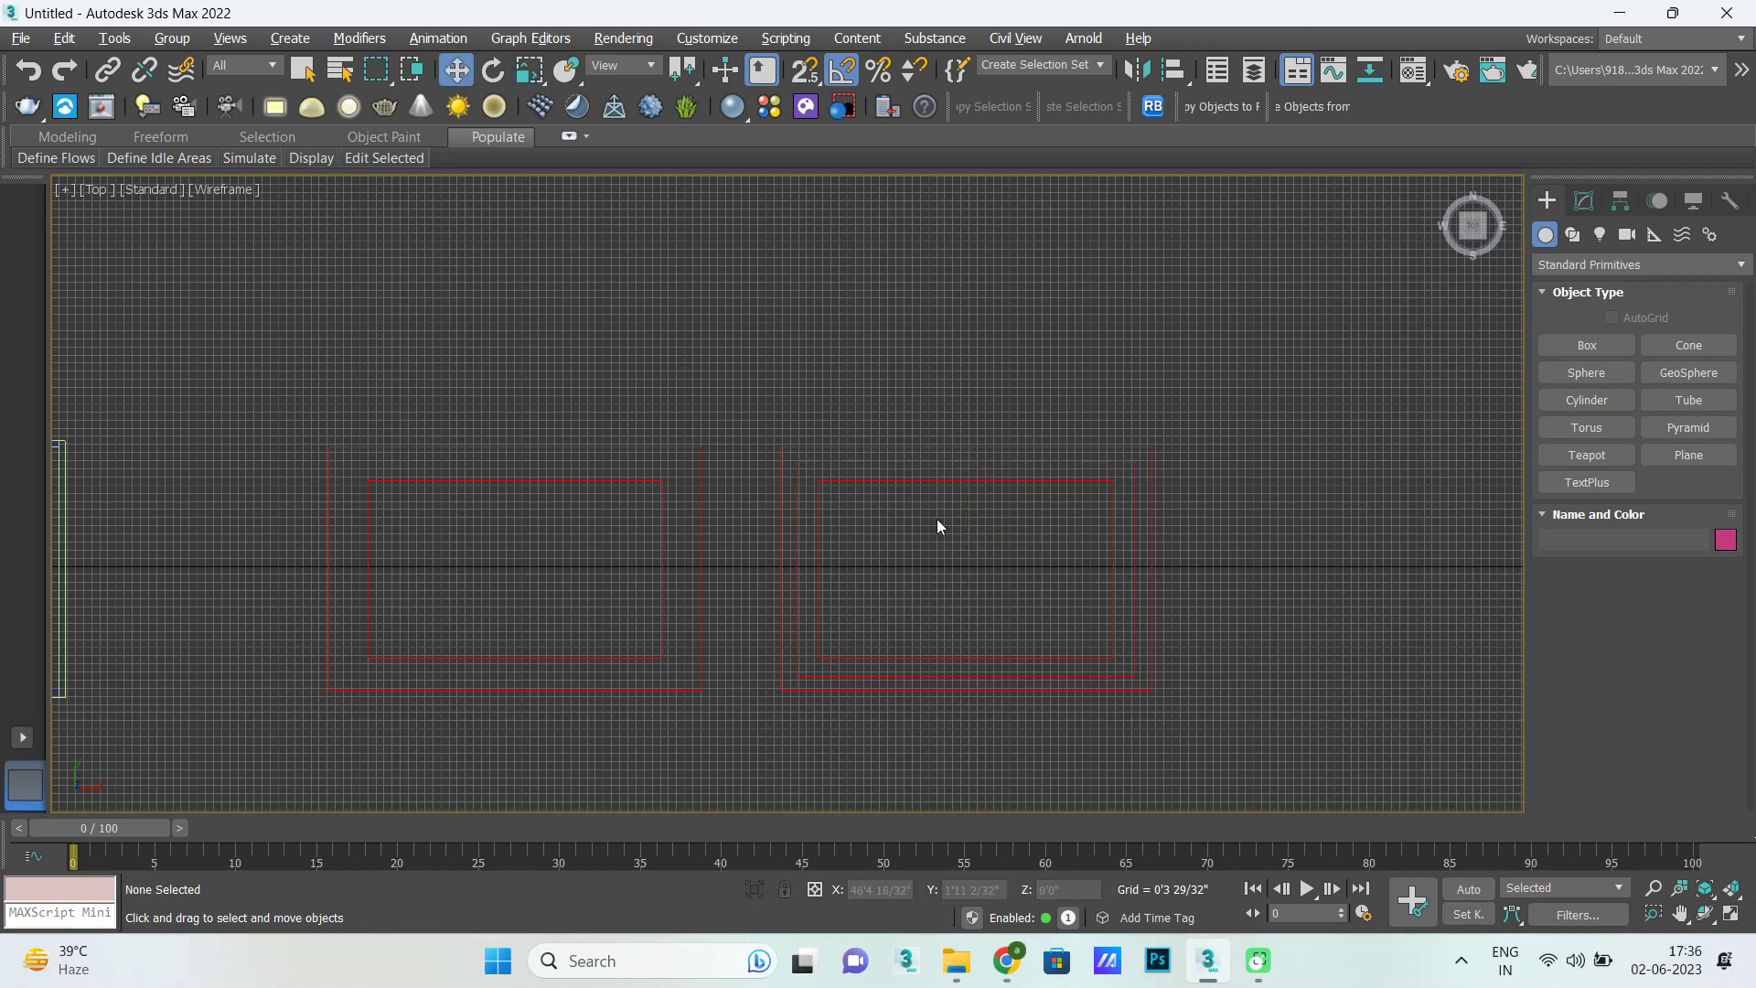
# Delete the right inner box Box009 and select the left outer box Box006.
pyautogui.click(939, 479)
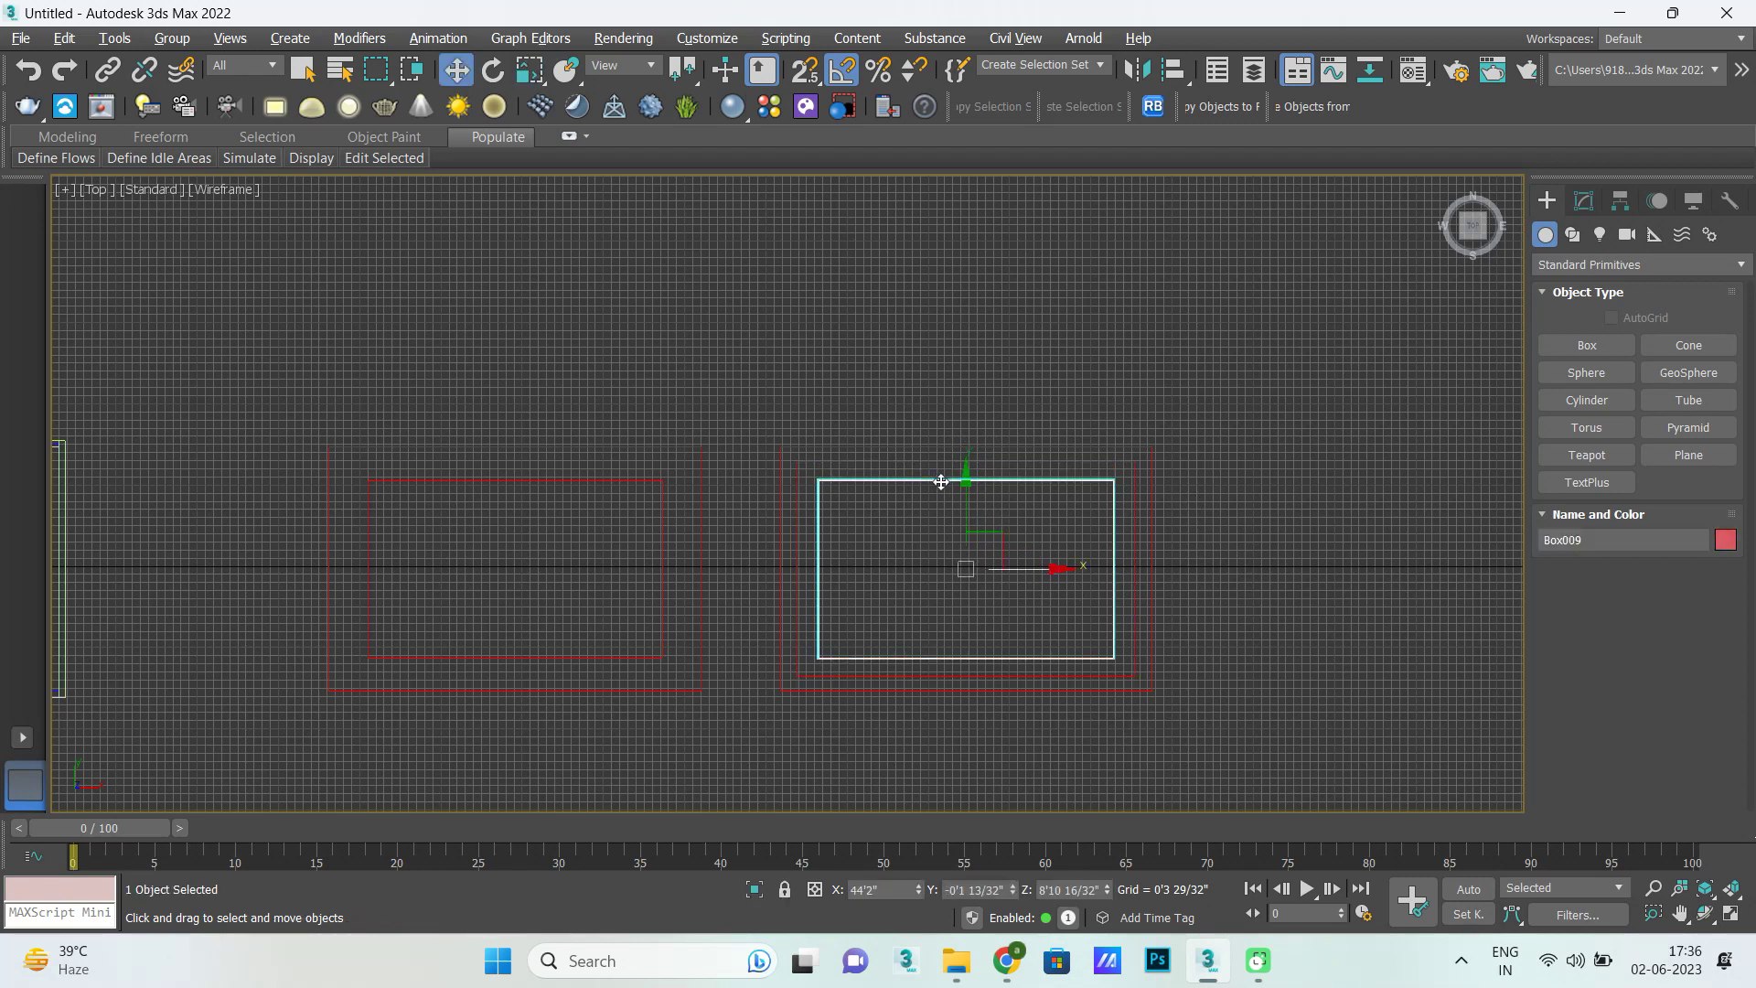
pyautogui.press('Delete')
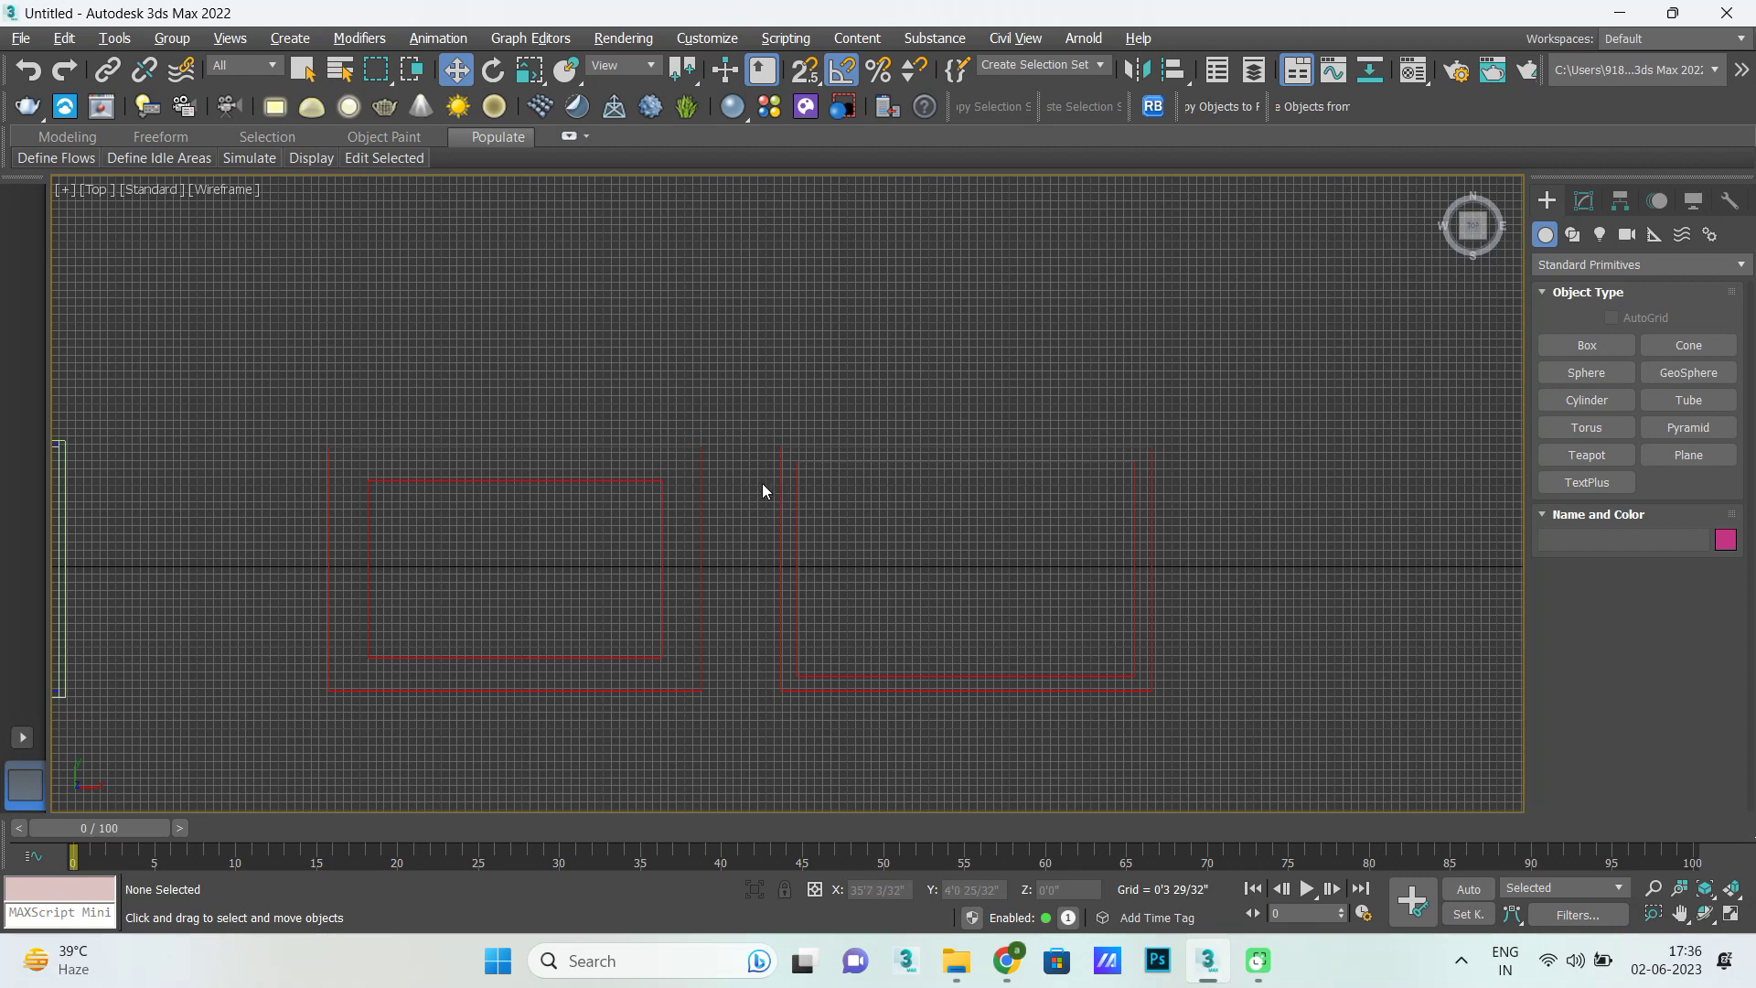
pyautogui.click(797, 506)
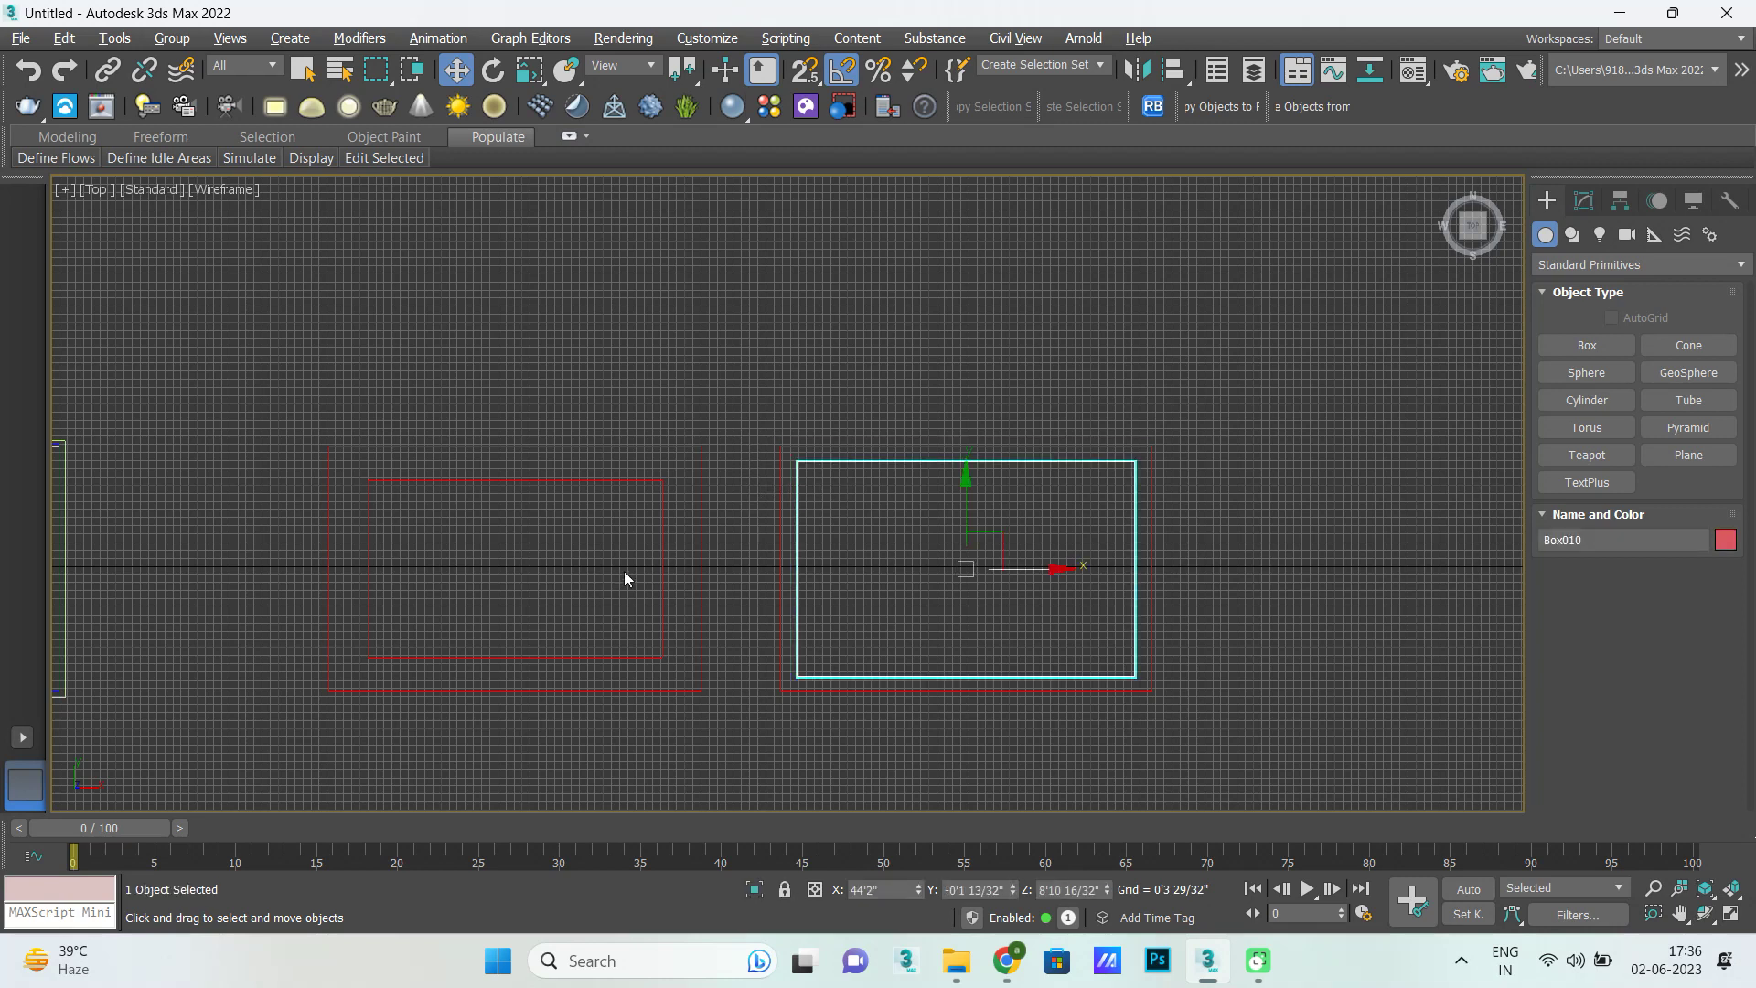
pyautogui.click(662, 568)
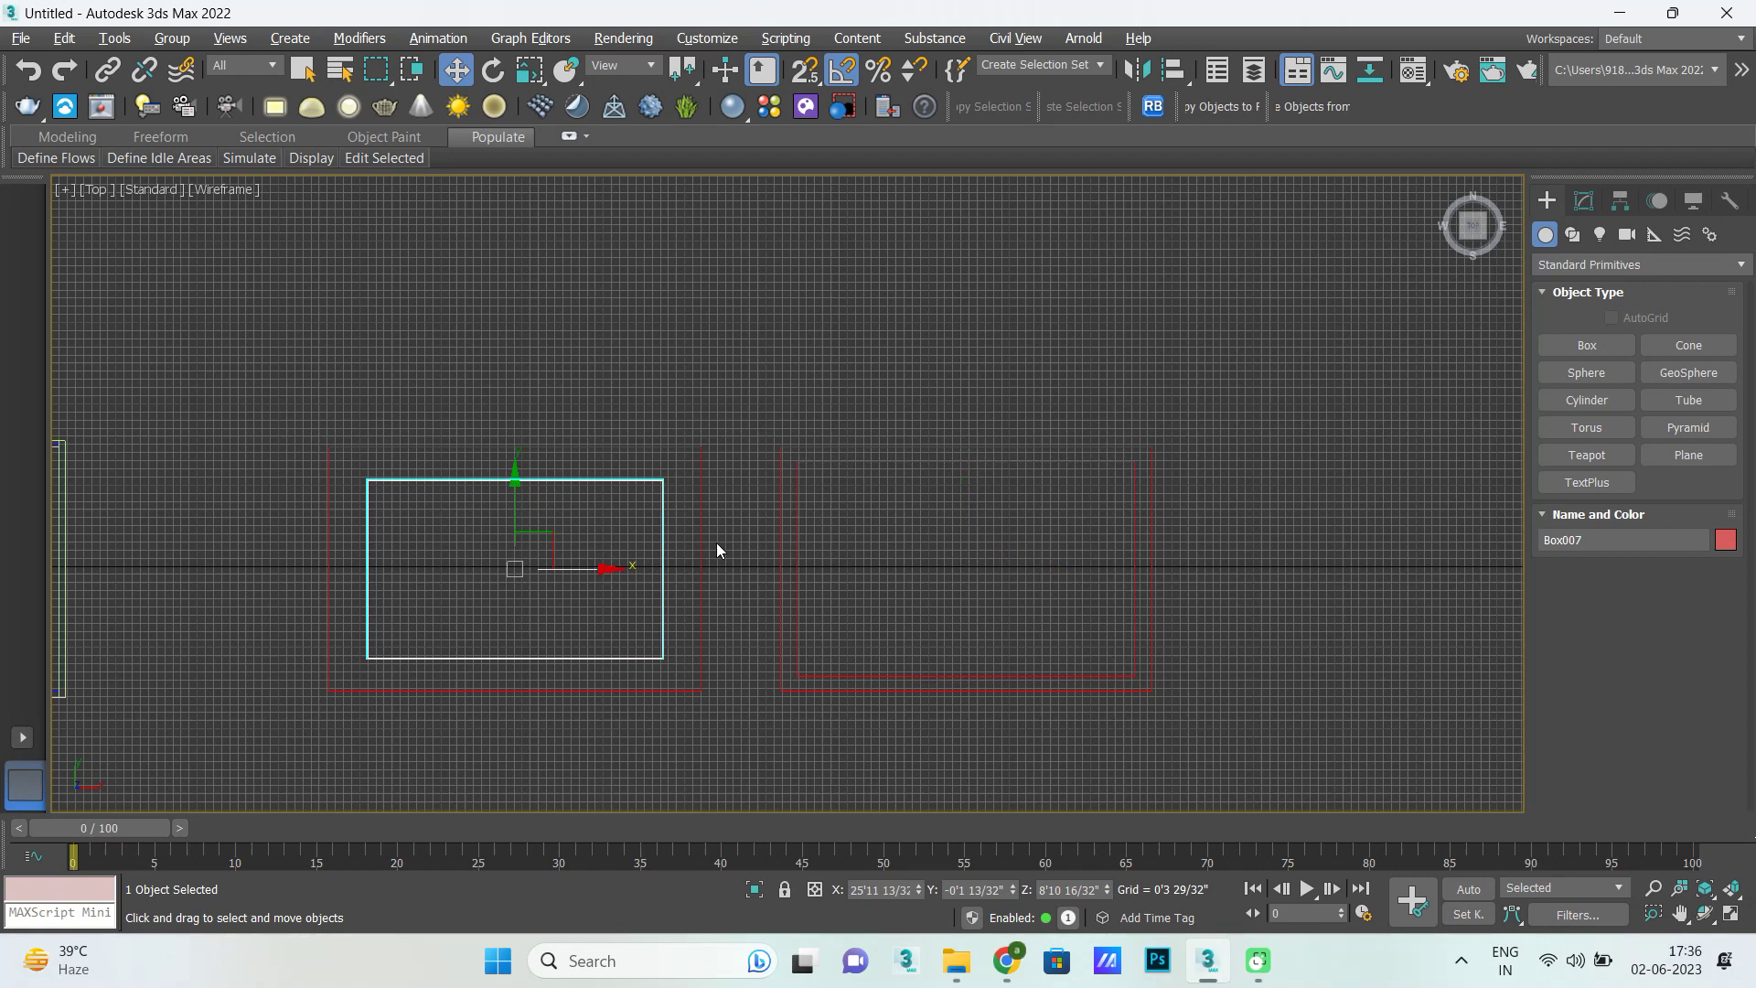
pyautogui.click(702, 556)
pyautogui.scroll(-3, 703, 560)
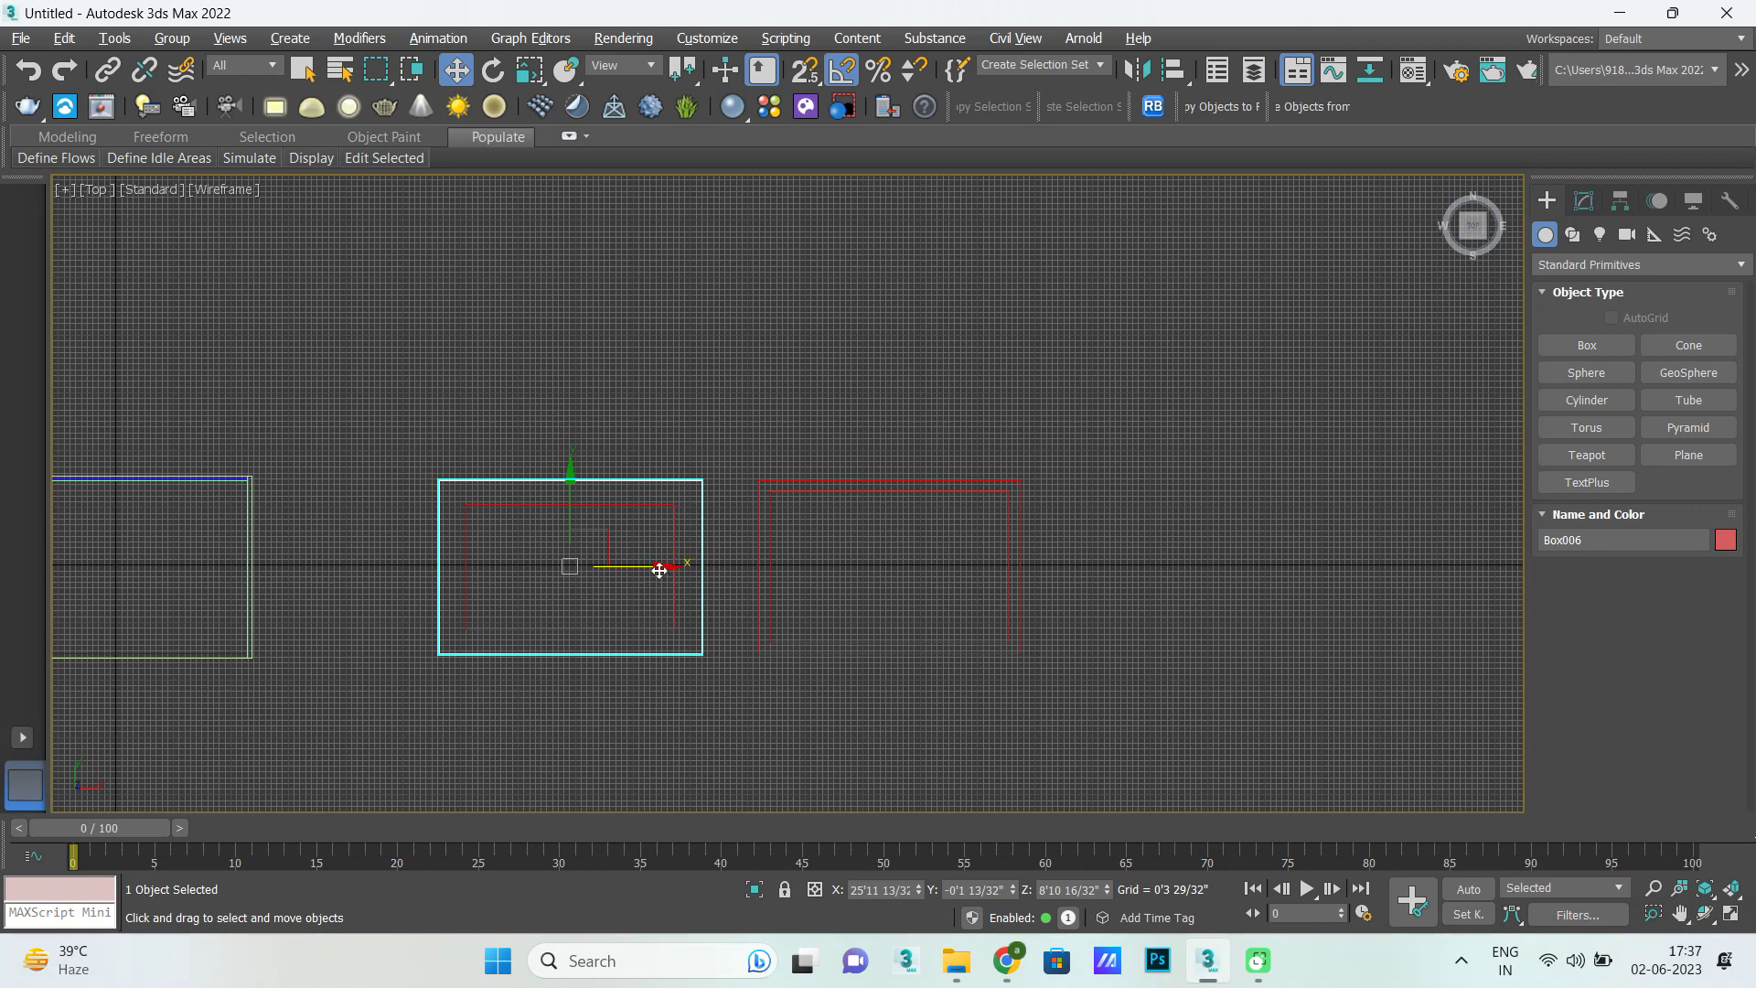
# Shift-move Box006 farther right to clone it as Box011, then select Box007.
pyautogui.keyDown('shift'); pyautogui.moveTo(659, 570); pyautogui.dragTo(1199, 646); pyautogui.keyUp('shift')
pyautogui.hotkey('ctrl', 'v')
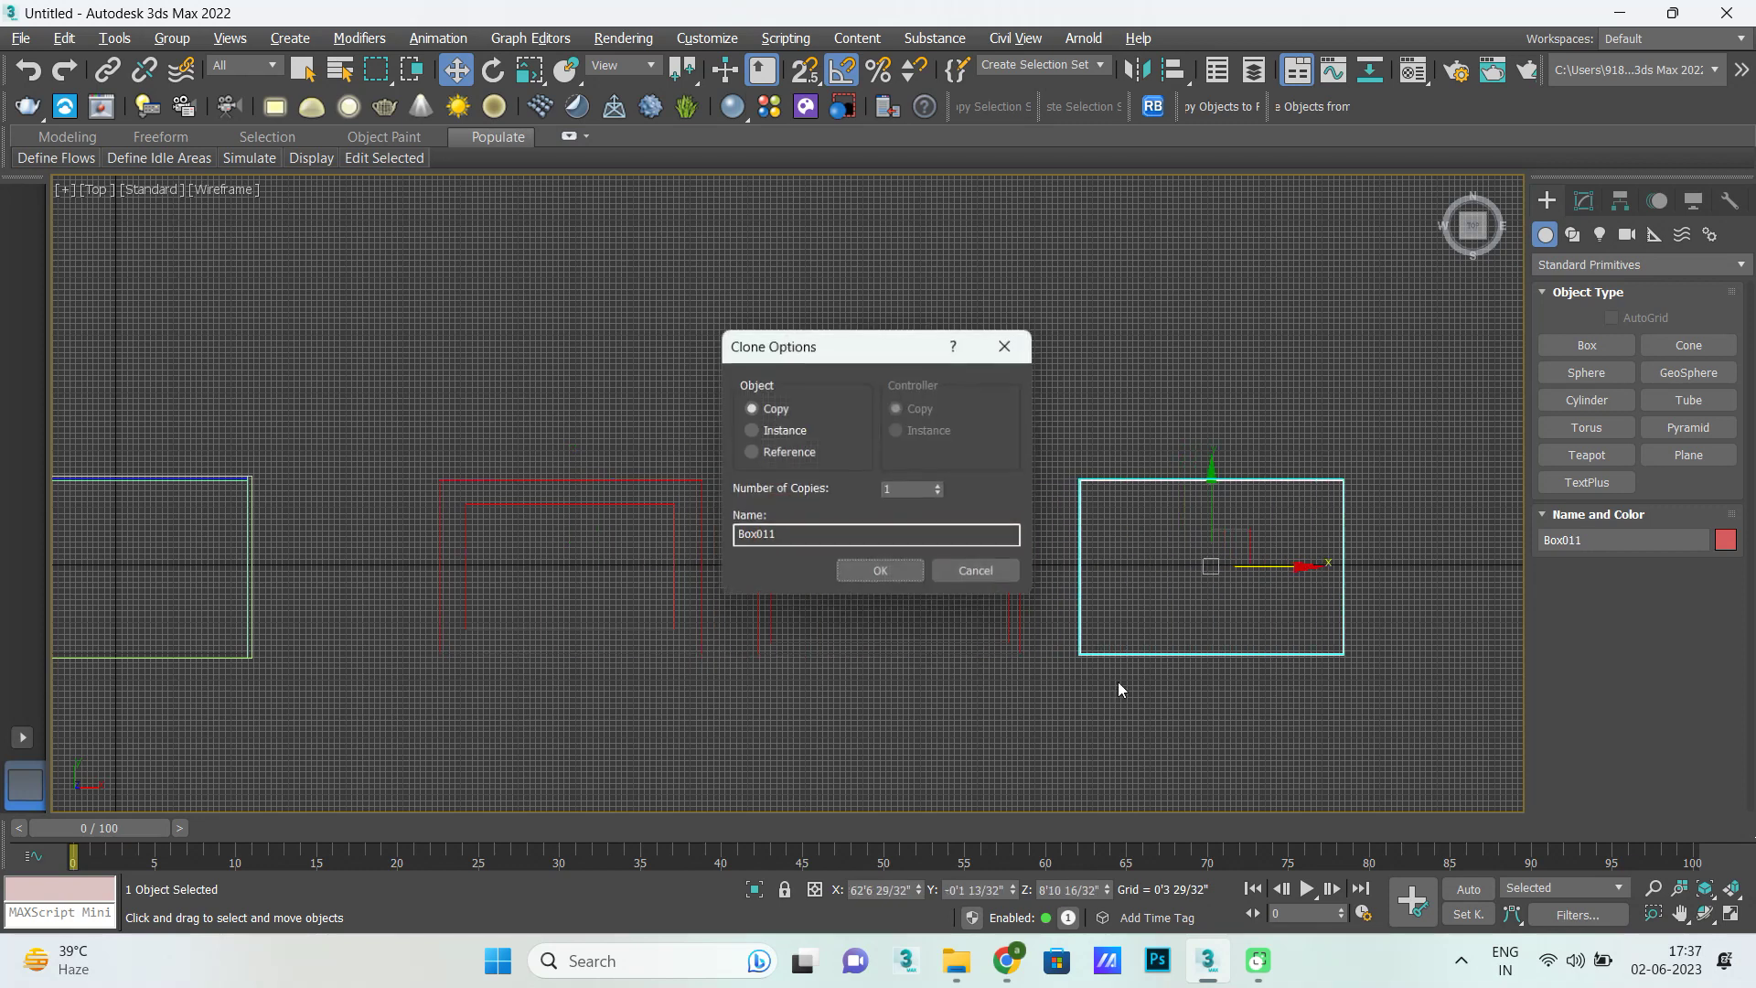
pyautogui.click(876, 576)
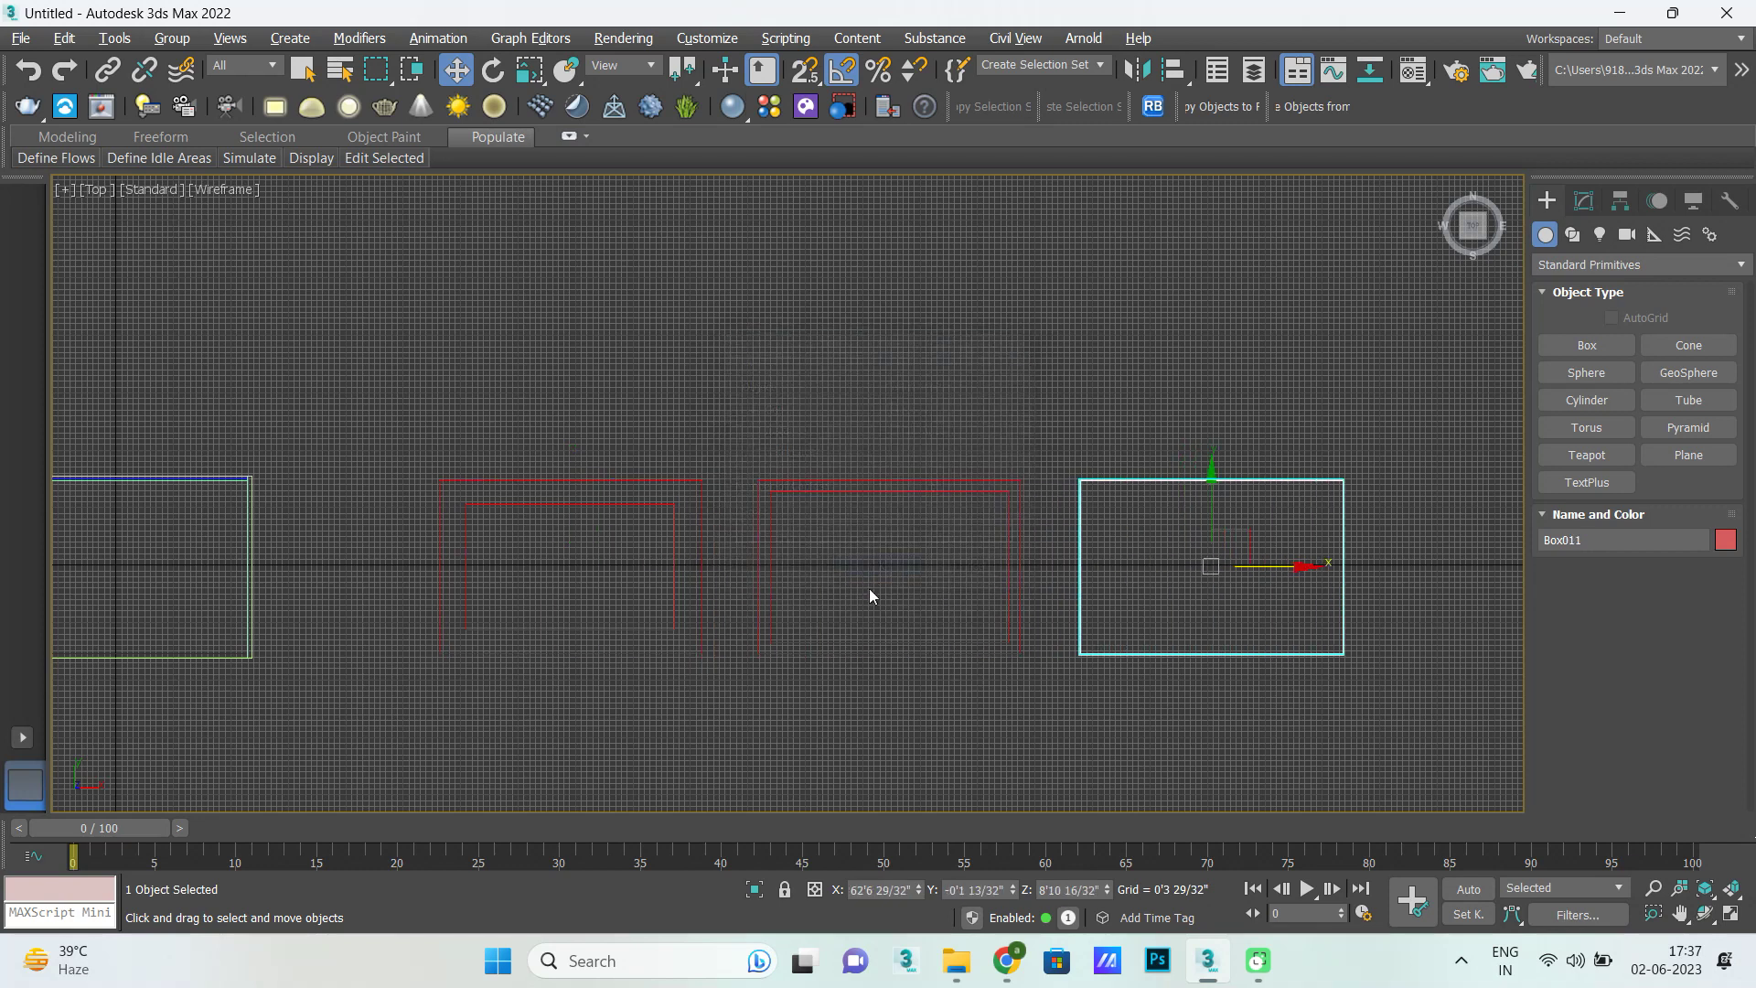
pyautogui.click(718, 601)
pyautogui.click(674, 583)
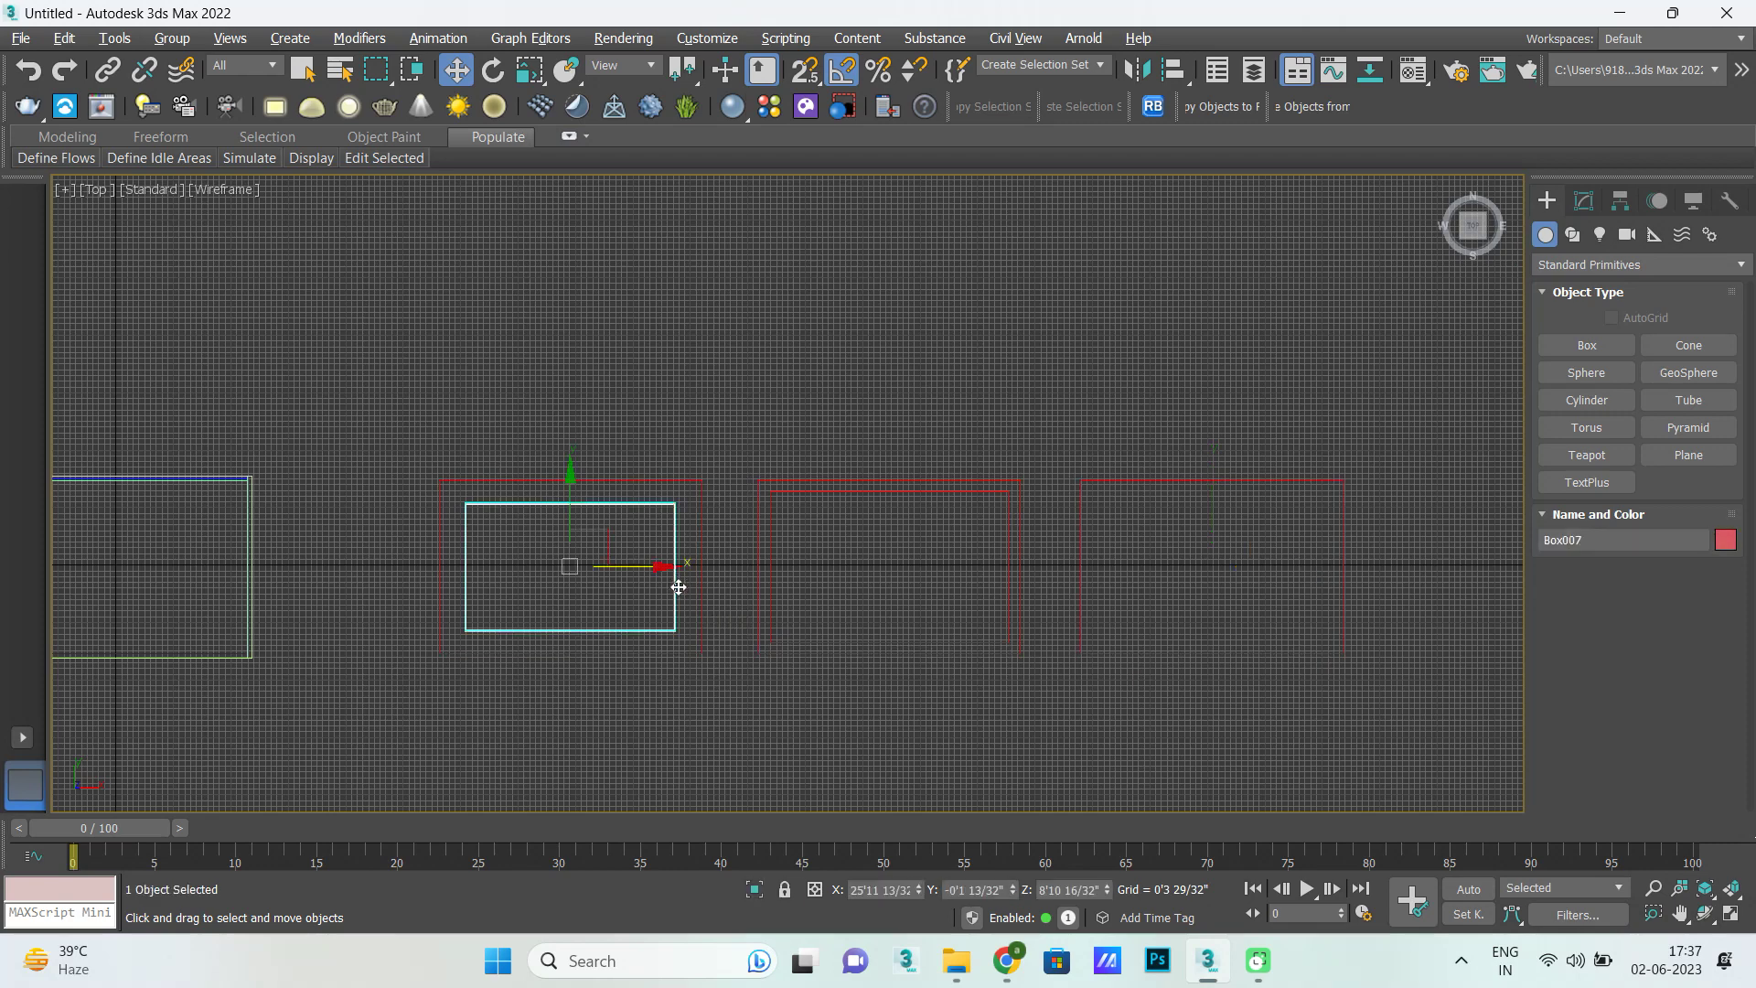
pyautogui.hotkey('alt', 'w')
pyautogui.hotkey('alt', 'w')
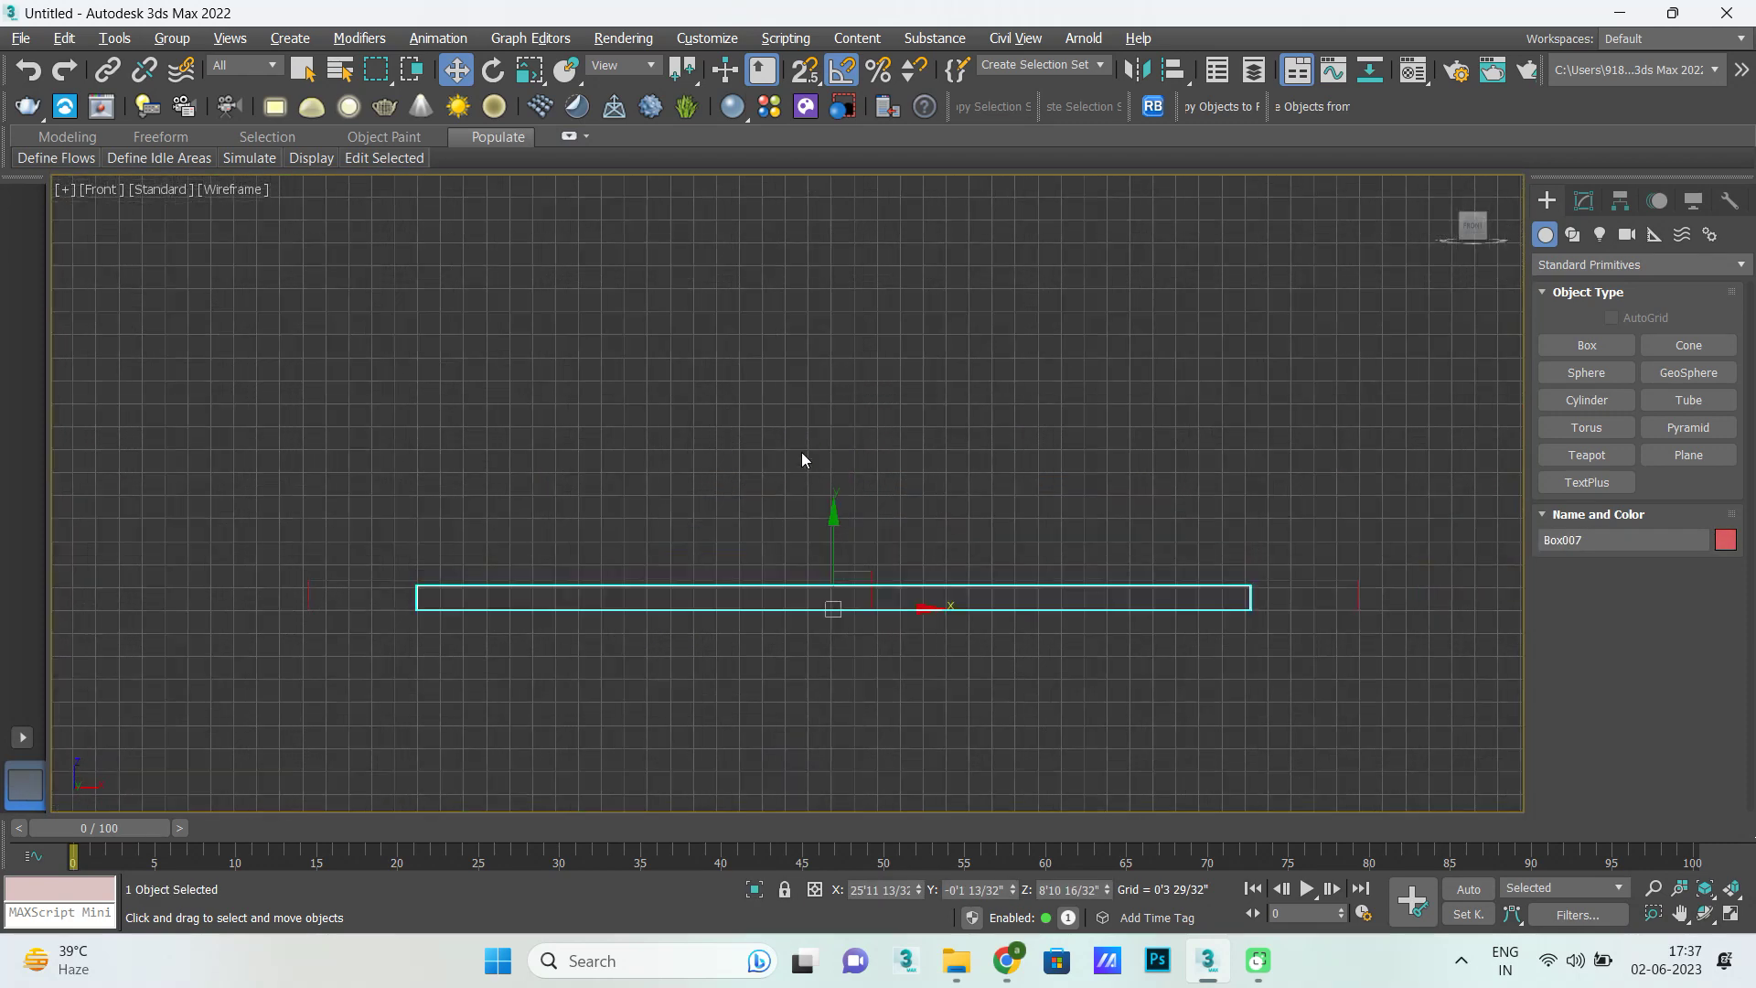
# Scale Box007 taller along Y in the Front view and move it down.
pyautogui.press('r')
pyautogui.moveTo(833, 509); pyautogui.dragTo(859, 309)
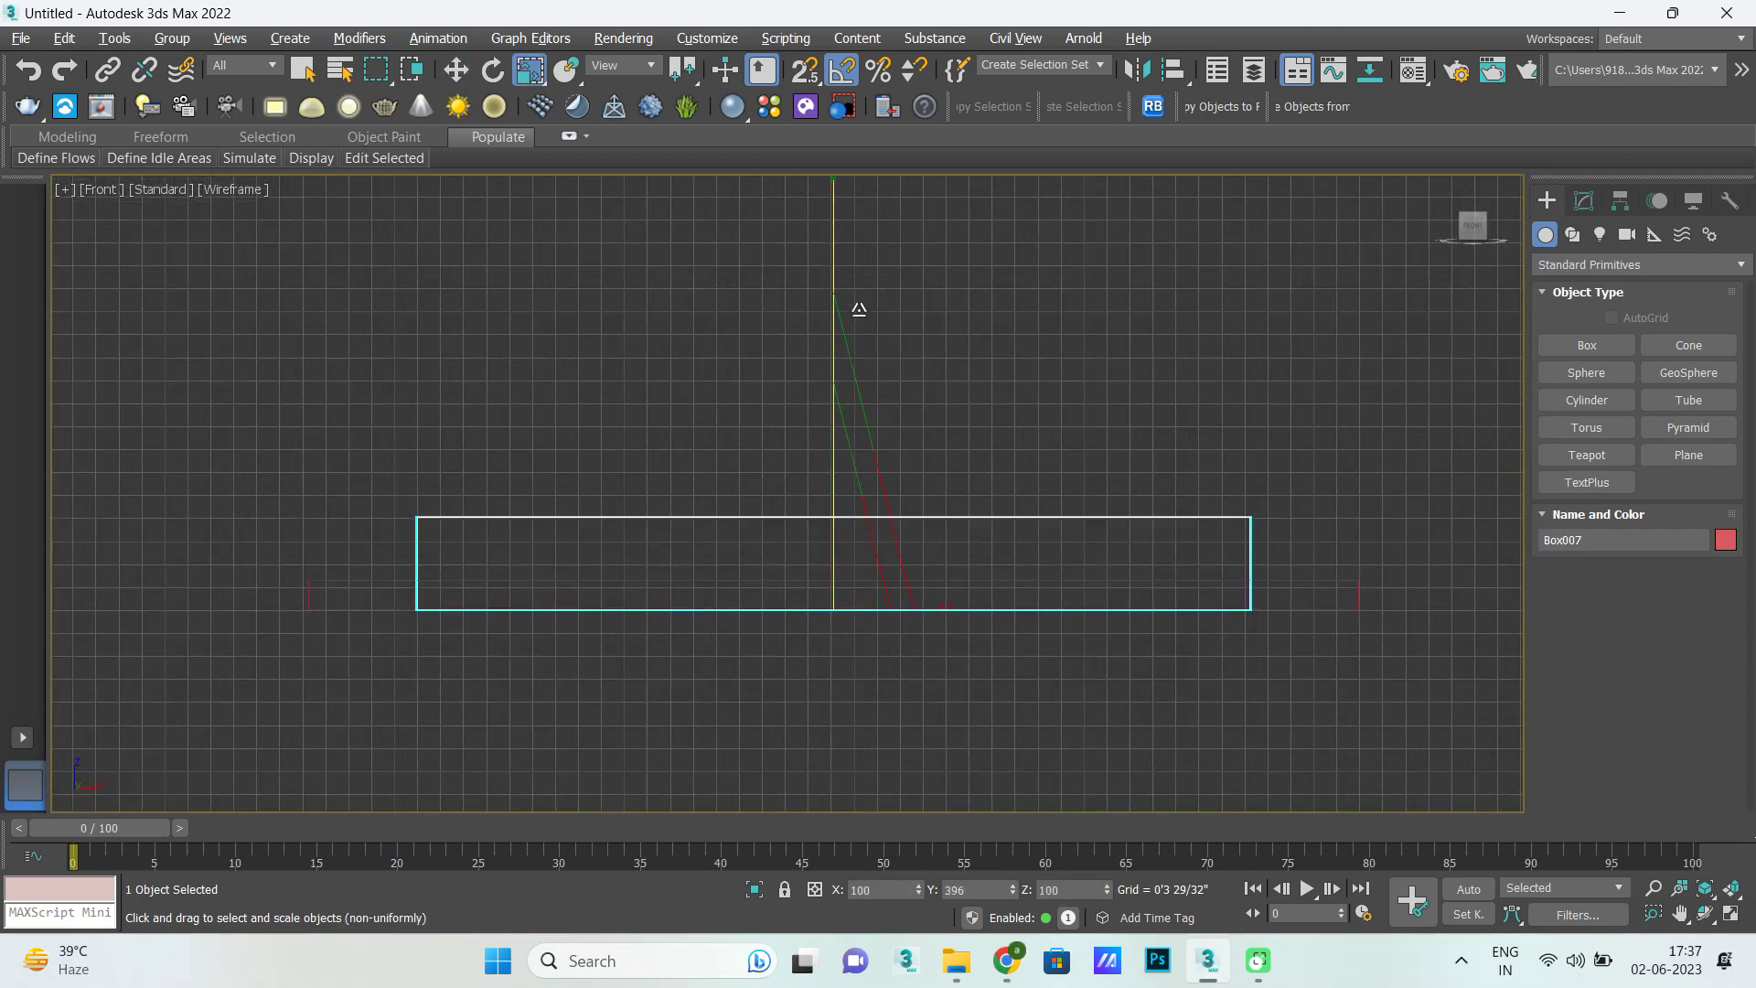
pyautogui.press('w')
pyautogui.moveTo(832, 543); pyautogui.dragTo(832, 580)
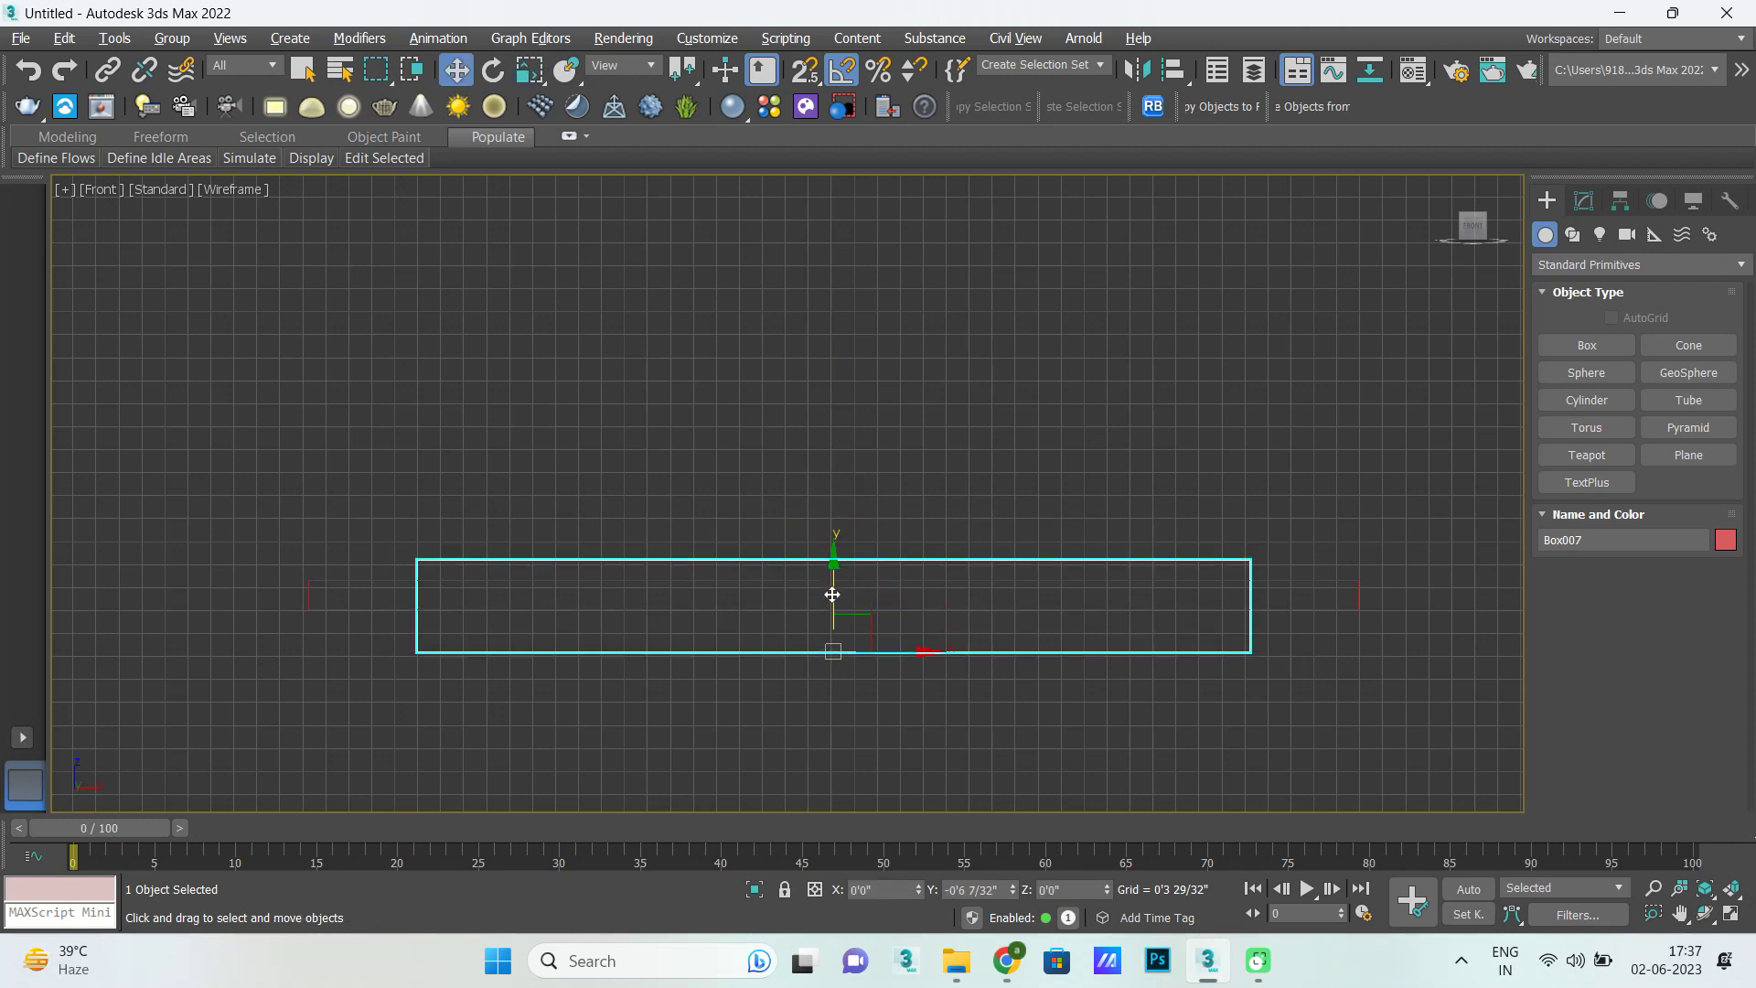
pyautogui.scroll(-5, 583, 596)
pyautogui.scroll(4, 880, 593)
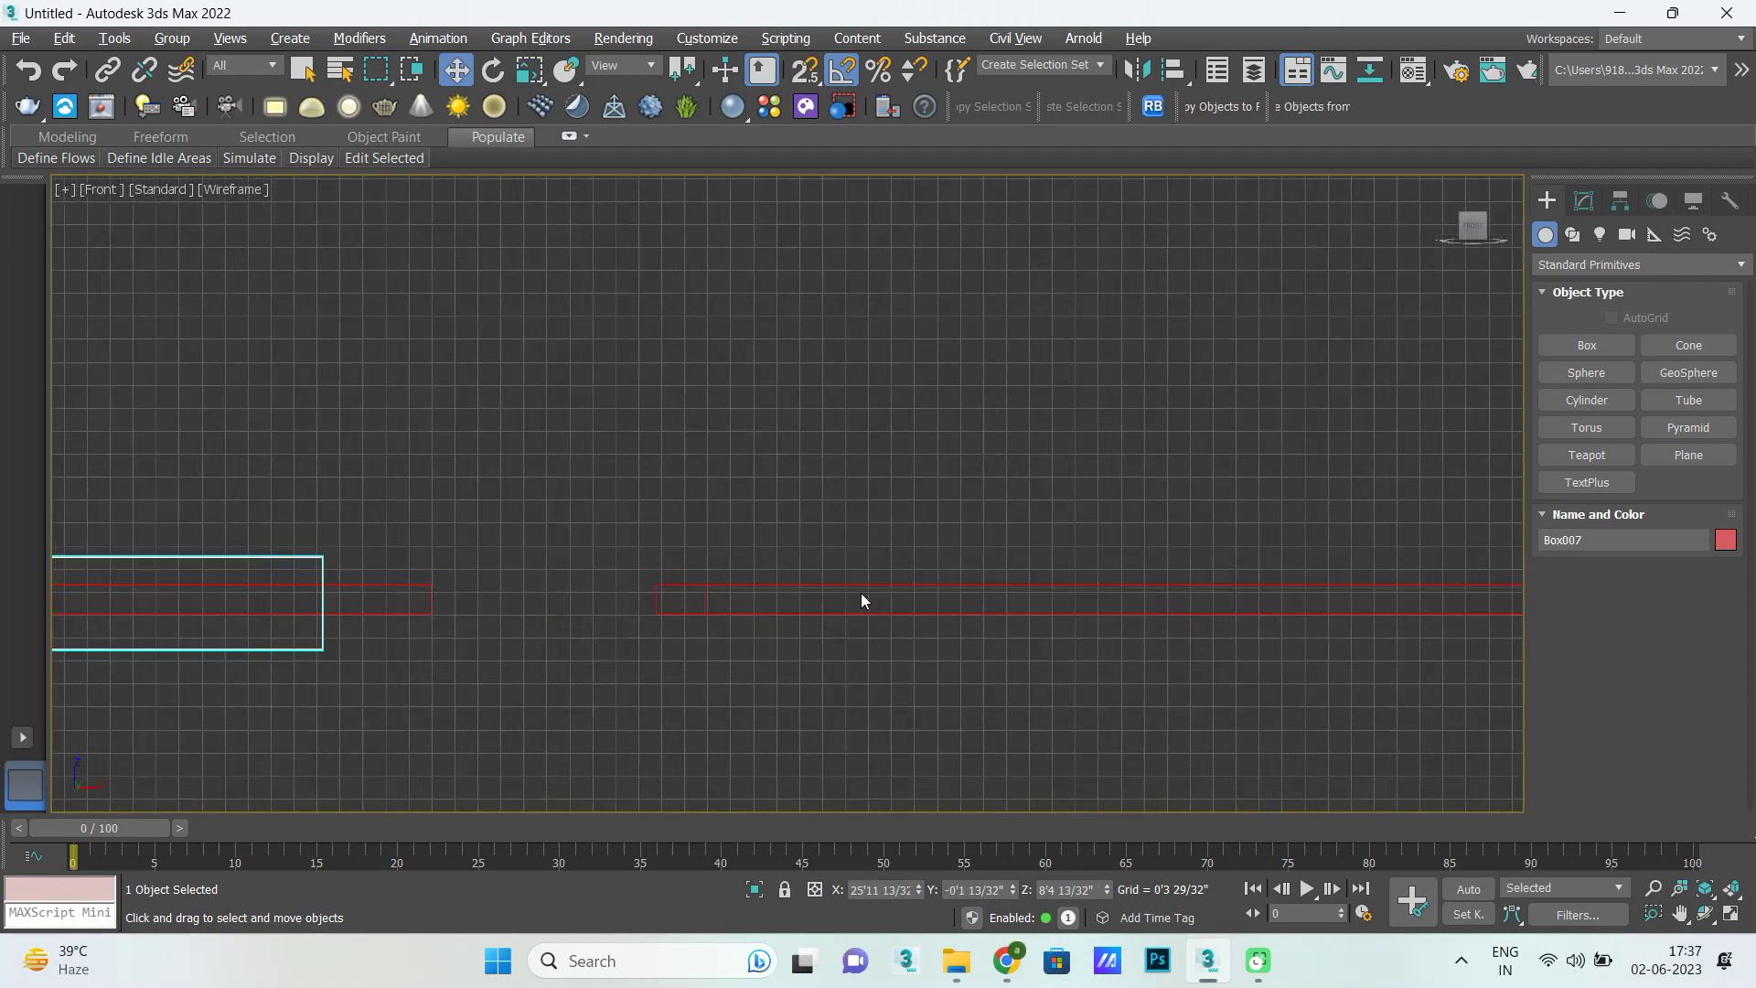
pyautogui.scroll(2, 719, 601)
# Scale Box010 taller along Y and lower it into its opening.
pyautogui.click(651, 607)
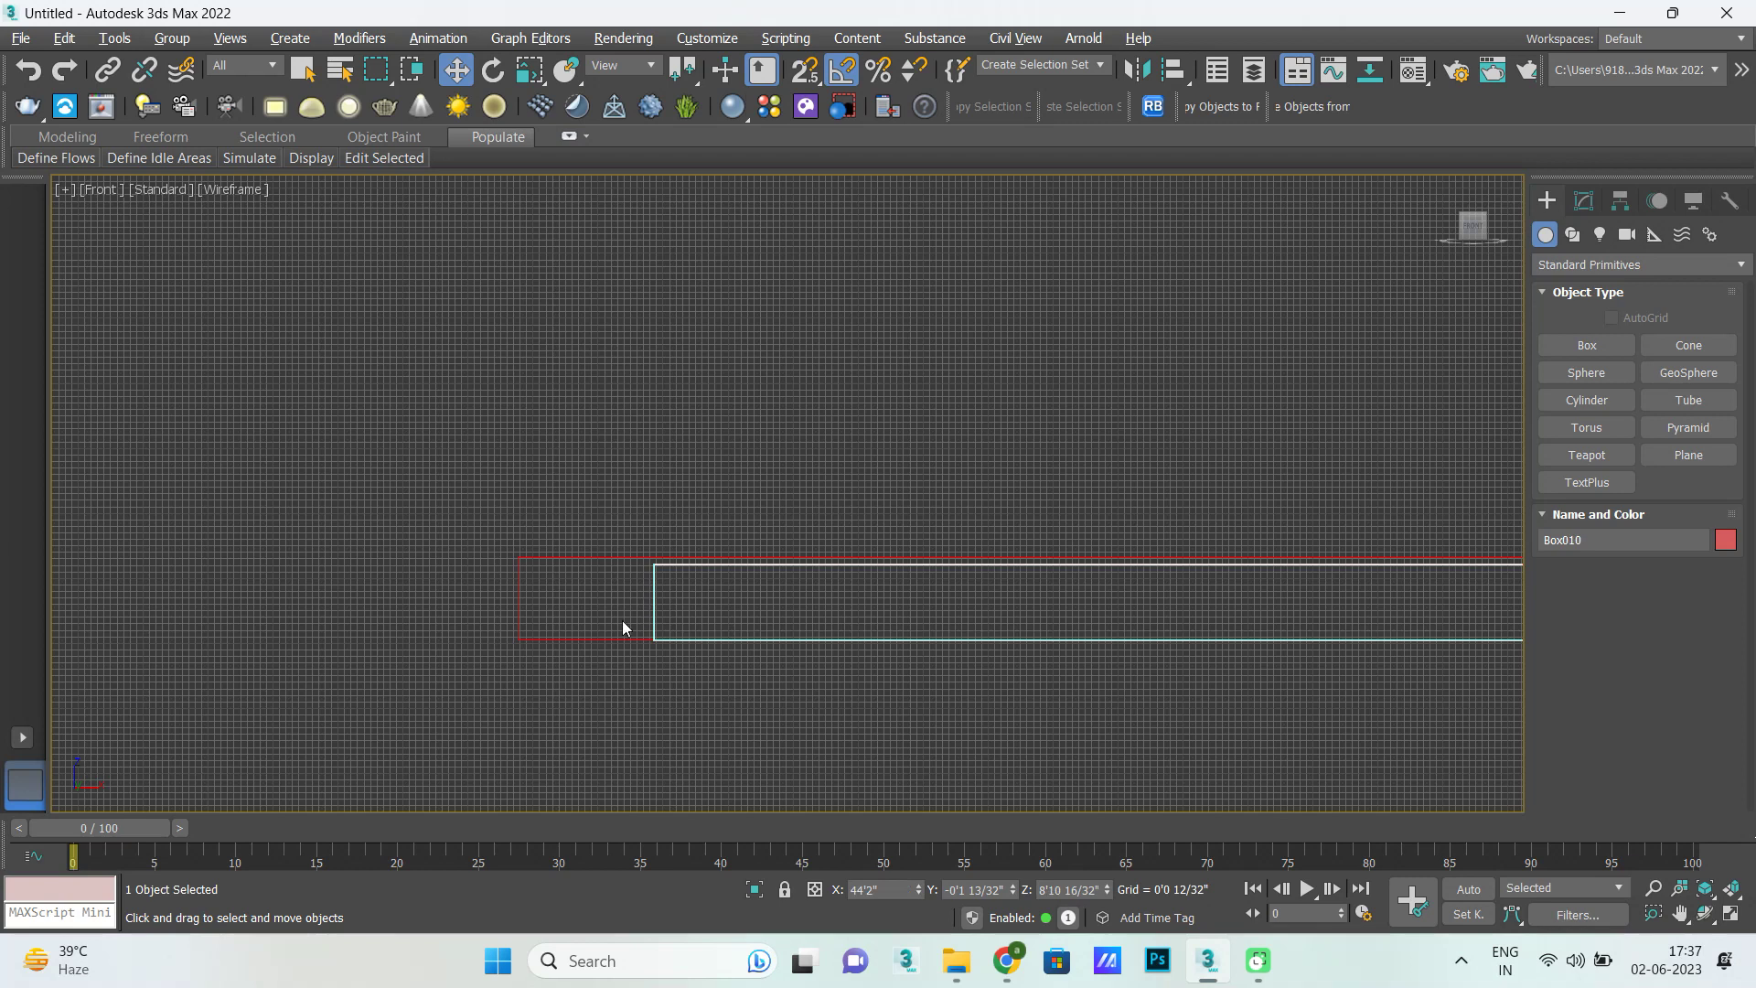
pyautogui.scroll(-3, 622, 620)
pyautogui.press('r')
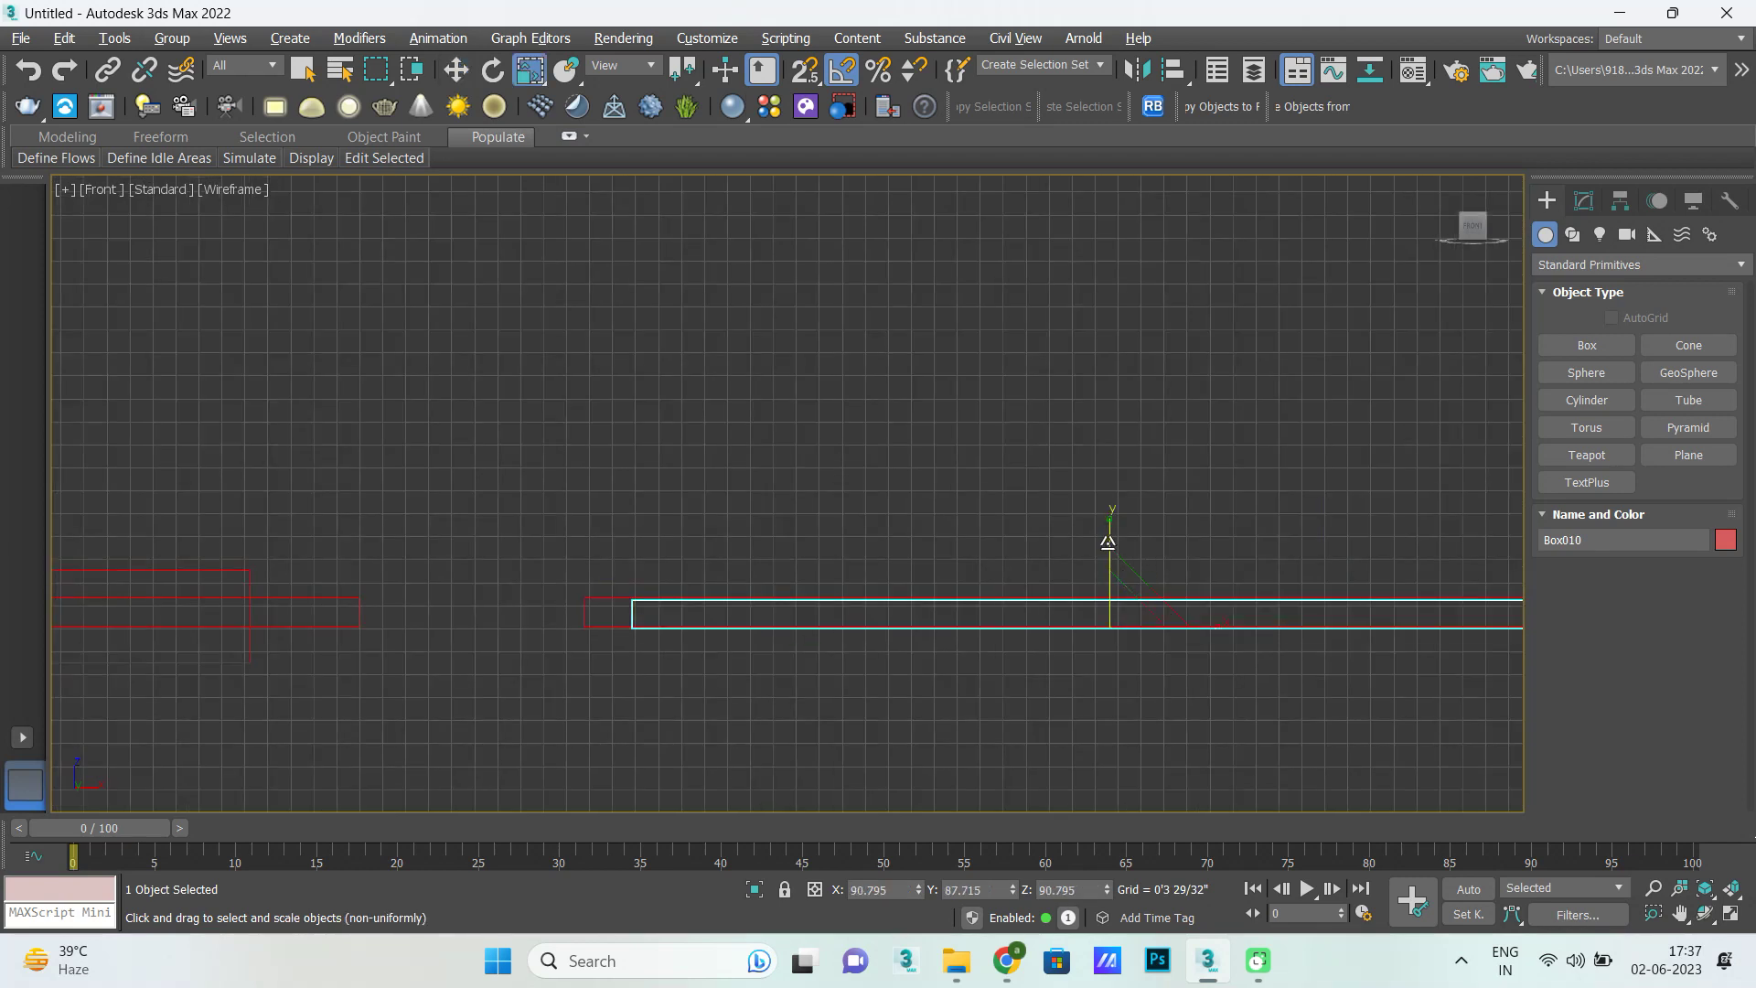
pyautogui.moveTo(1110, 522); pyautogui.dragTo(1110, 423)
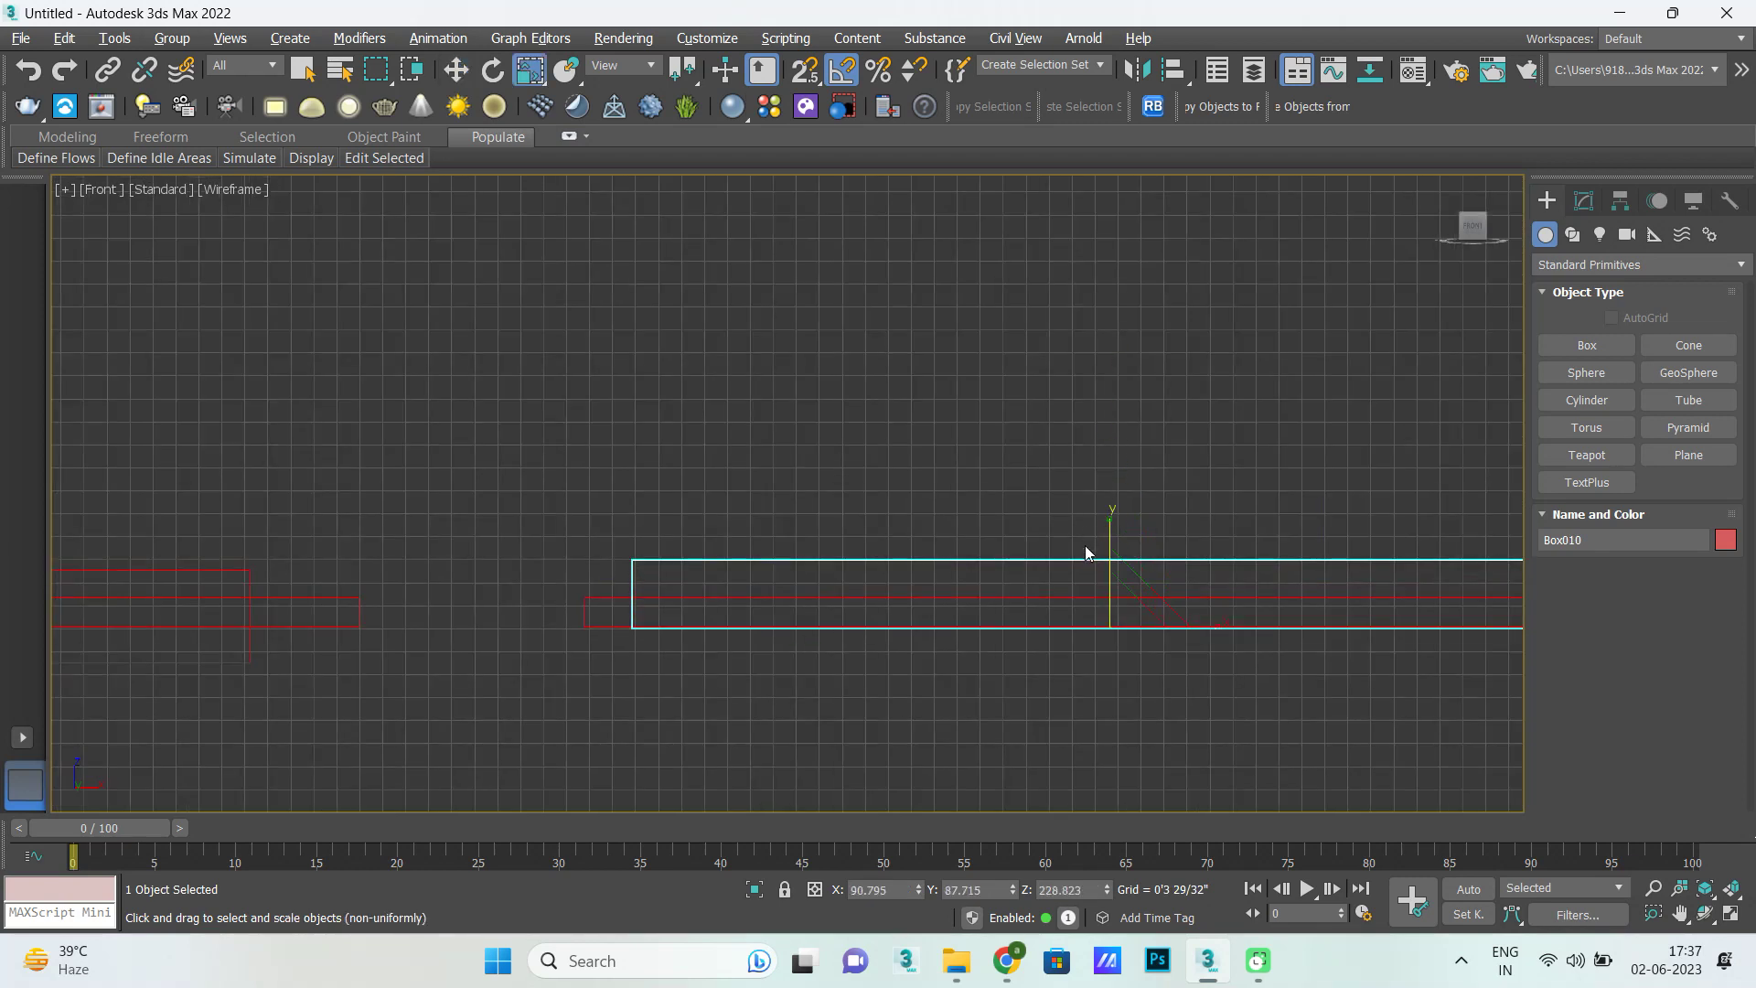
pyautogui.press('w')
pyautogui.moveTo(1114, 551); pyautogui.dragTo(1111, 576)
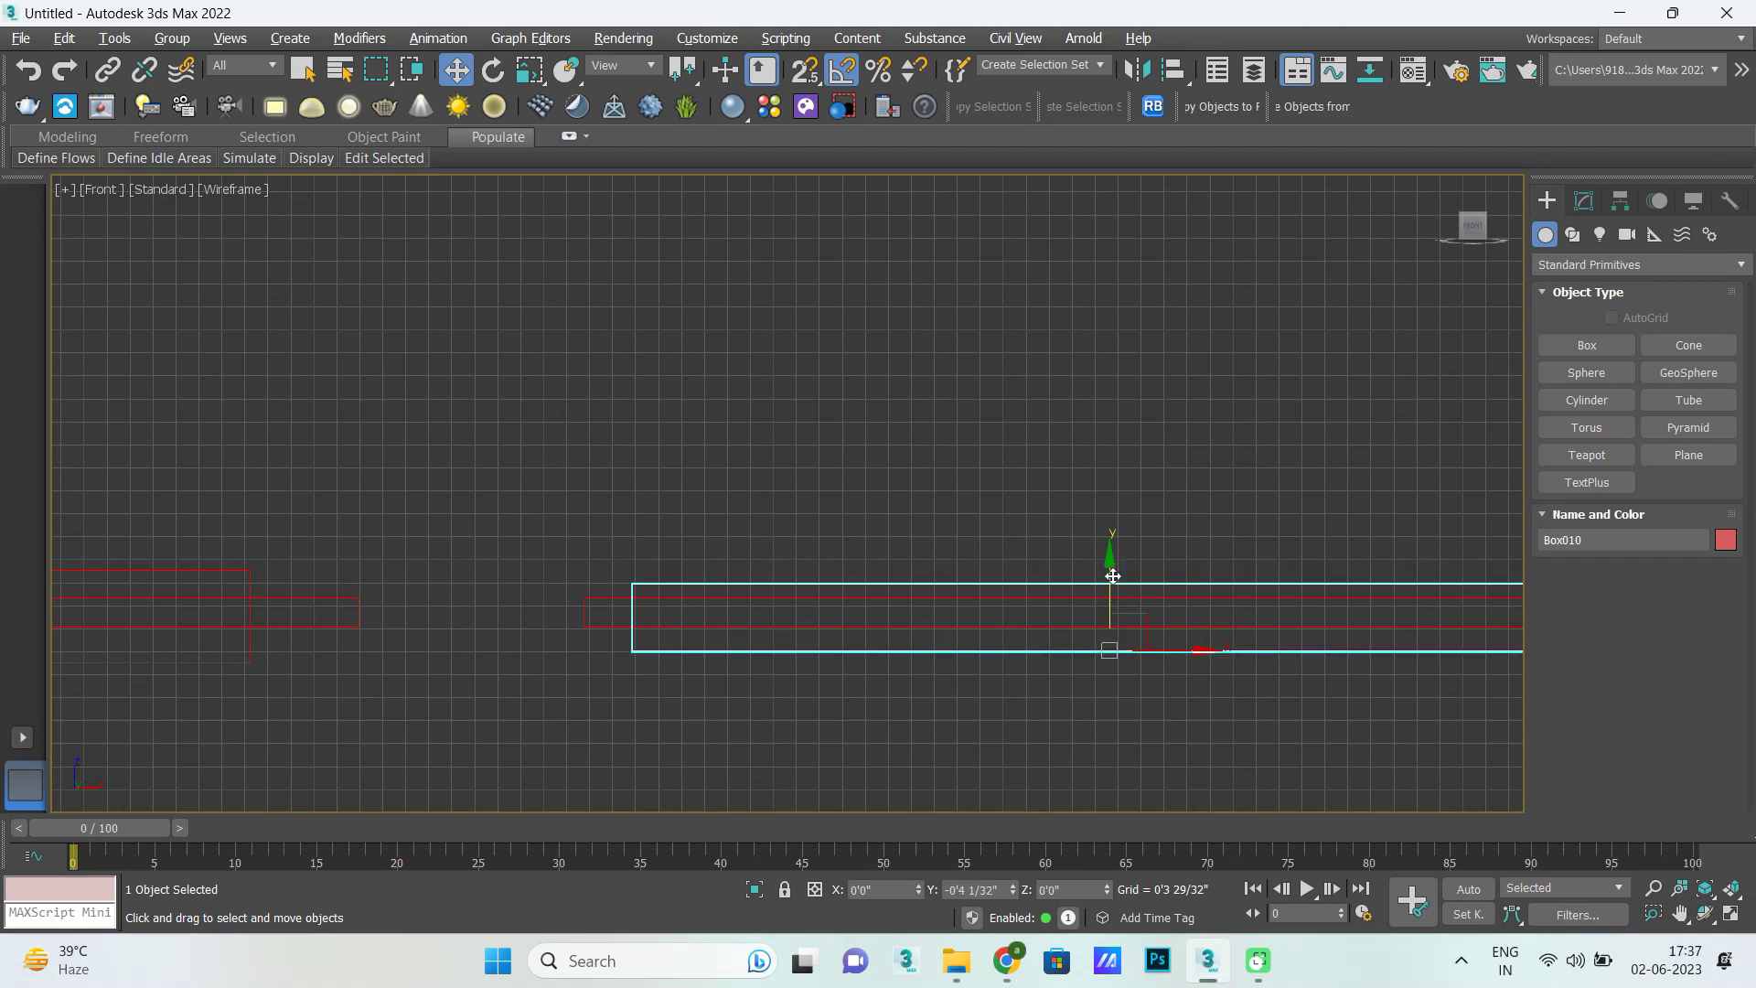
pyautogui.hotkey('alt', 'w')
pyautogui.hotkey('alt', 'w')
pyautogui.scroll(-5, 1083, 594)
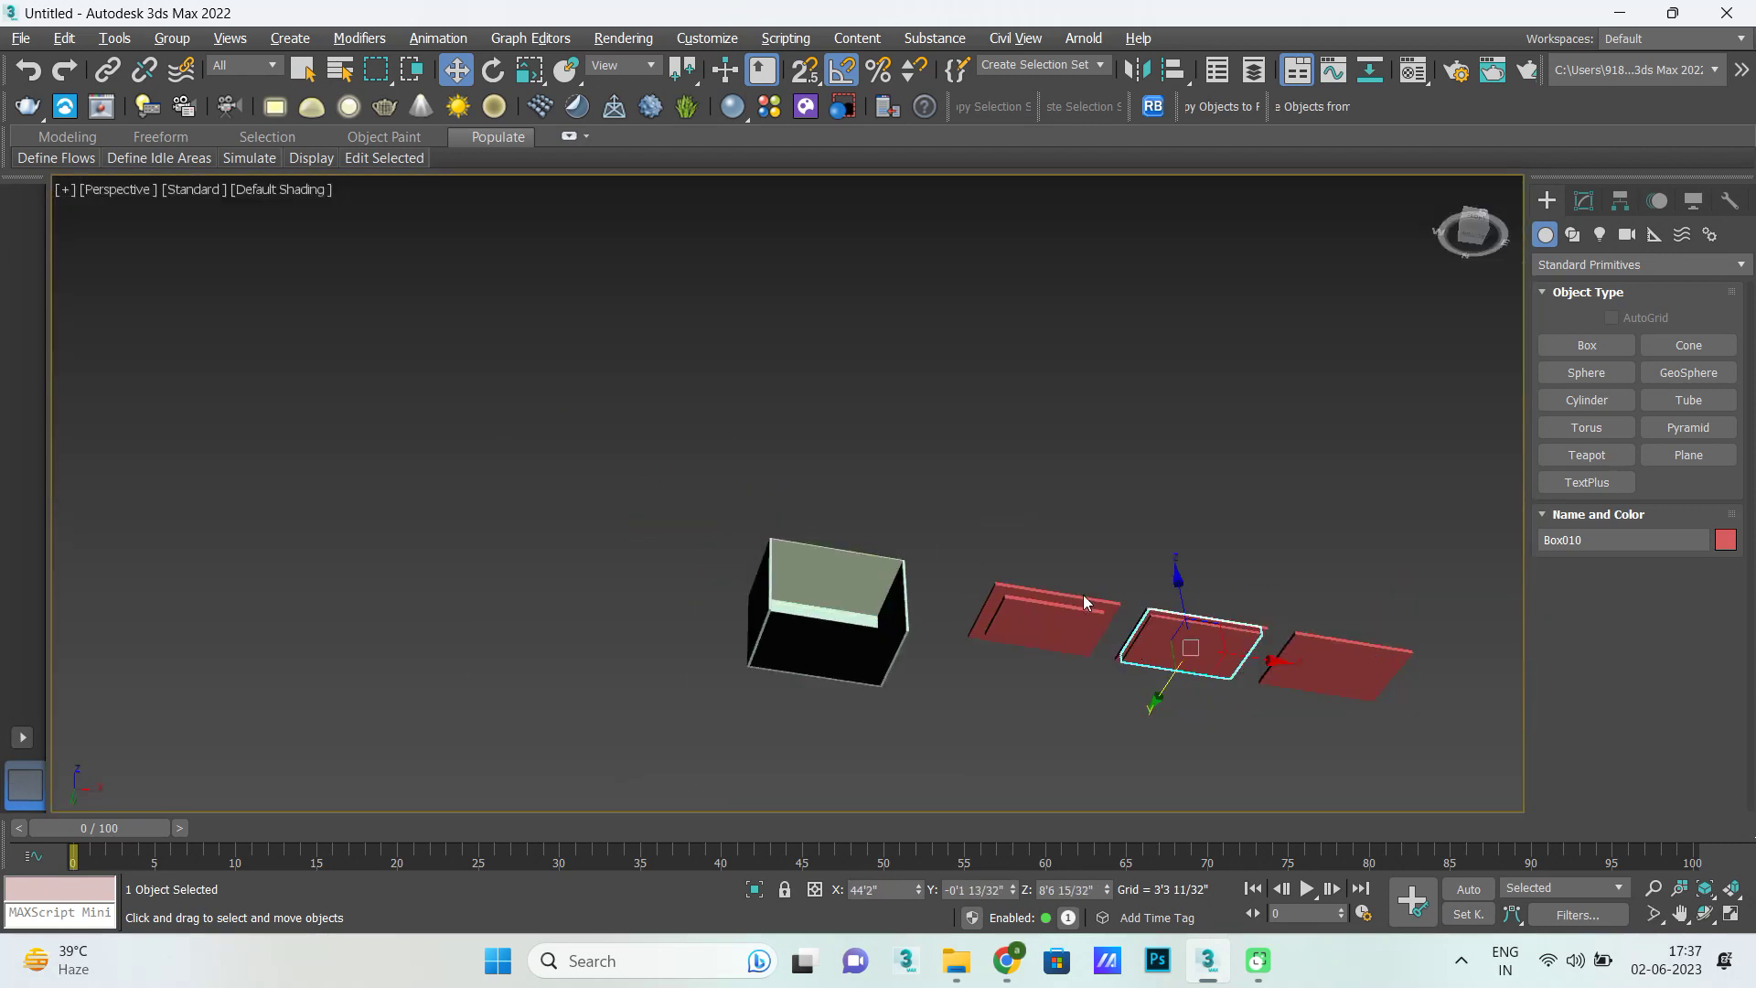
# Subtract the inner box from the first red panel, Box006, with ProBoolean to hollow it.
pyautogui.scroll(6, 1083, 595)
pyautogui.scroll(-2, 1100, 562)
pyautogui.scroll(-3, 1068, 542)
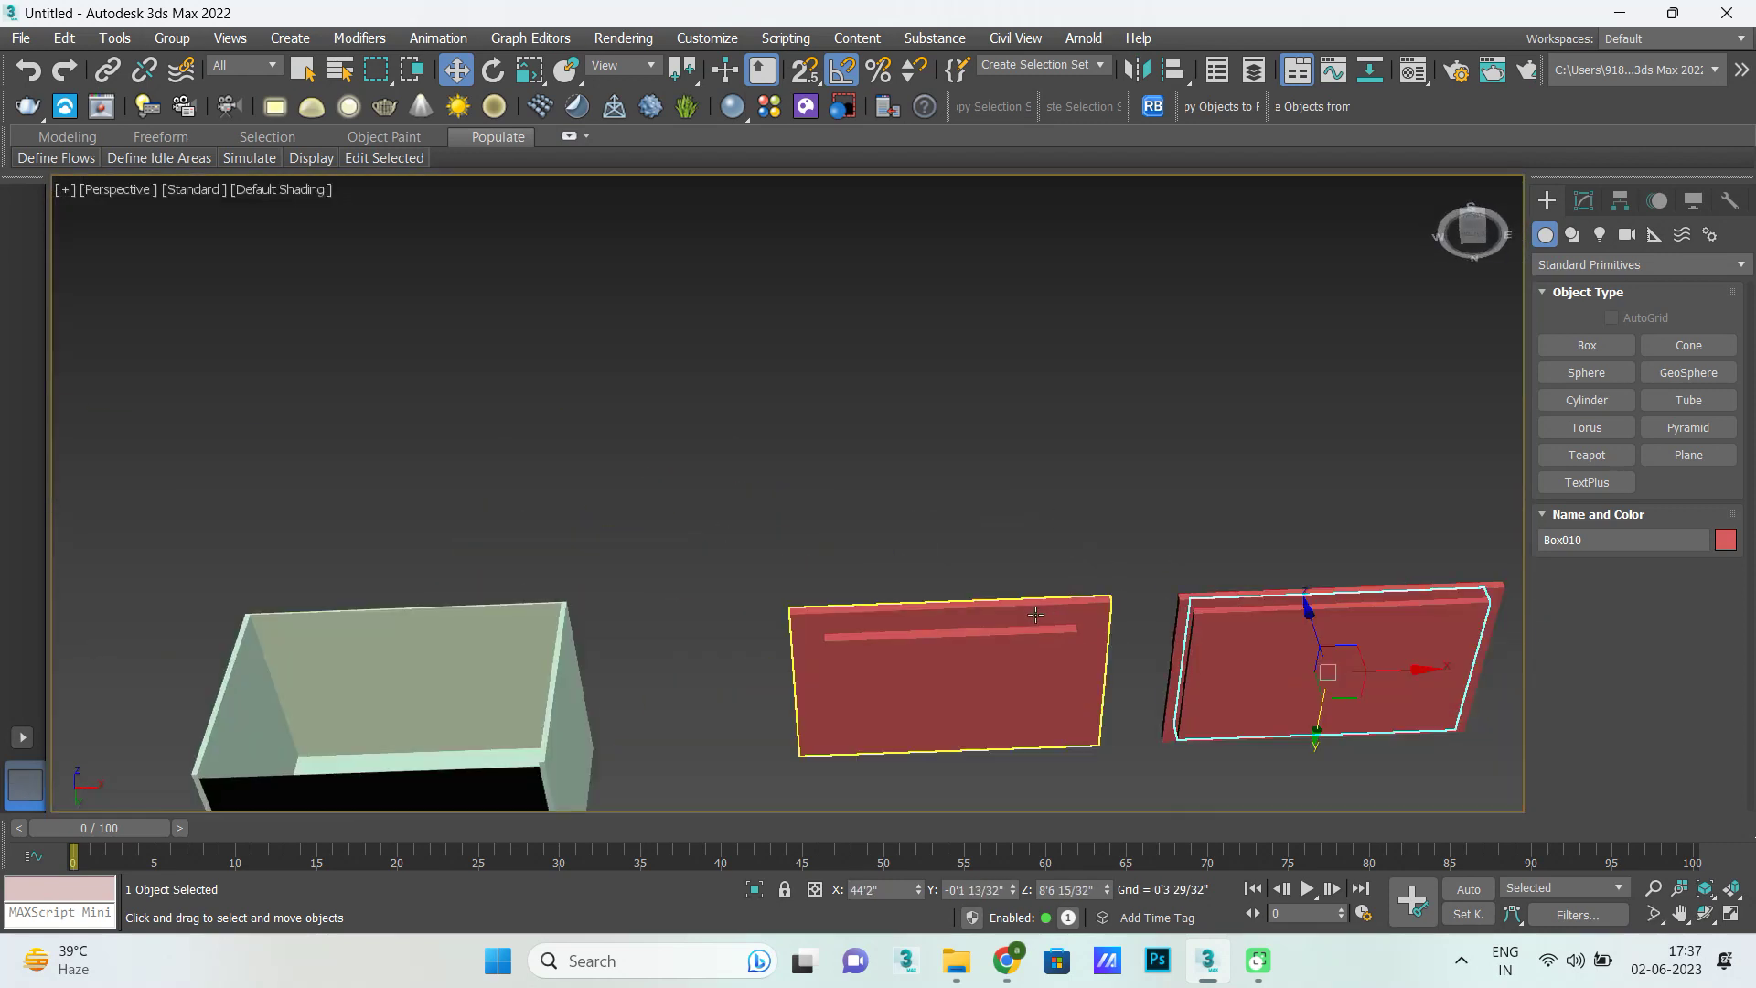
pyautogui.scroll(4, 1003, 591)
pyautogui.click(992, 644)
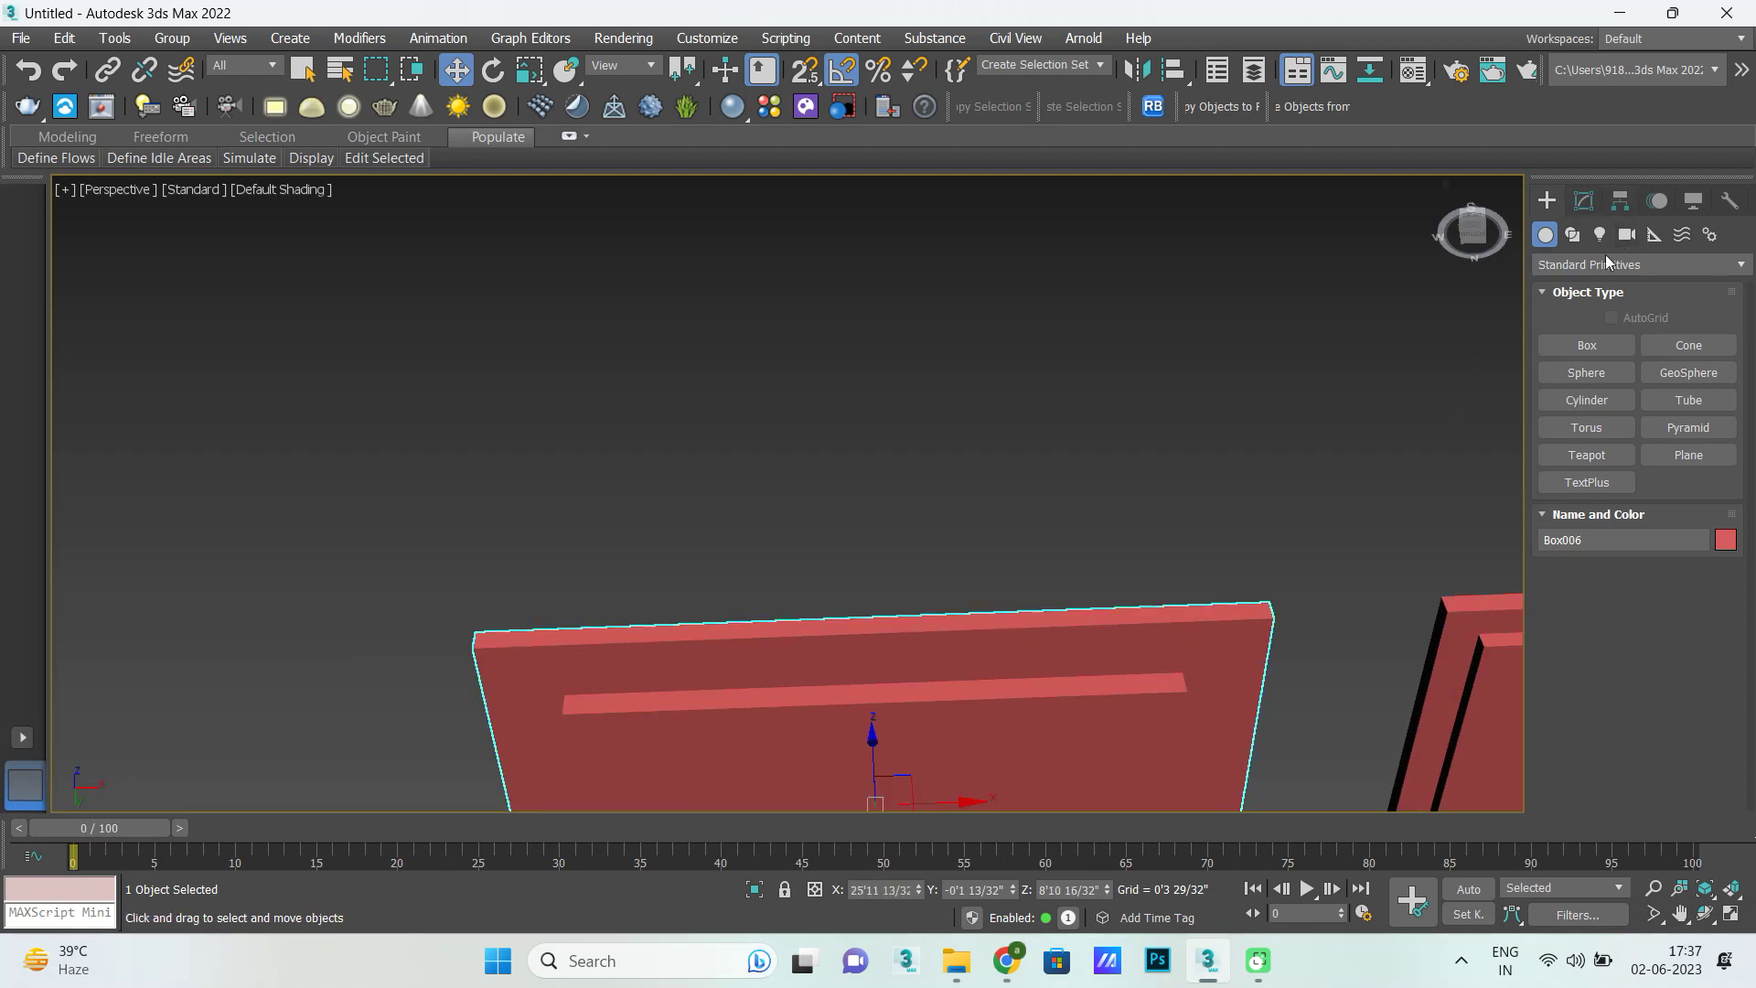
pyautogui.click(1579, 265)
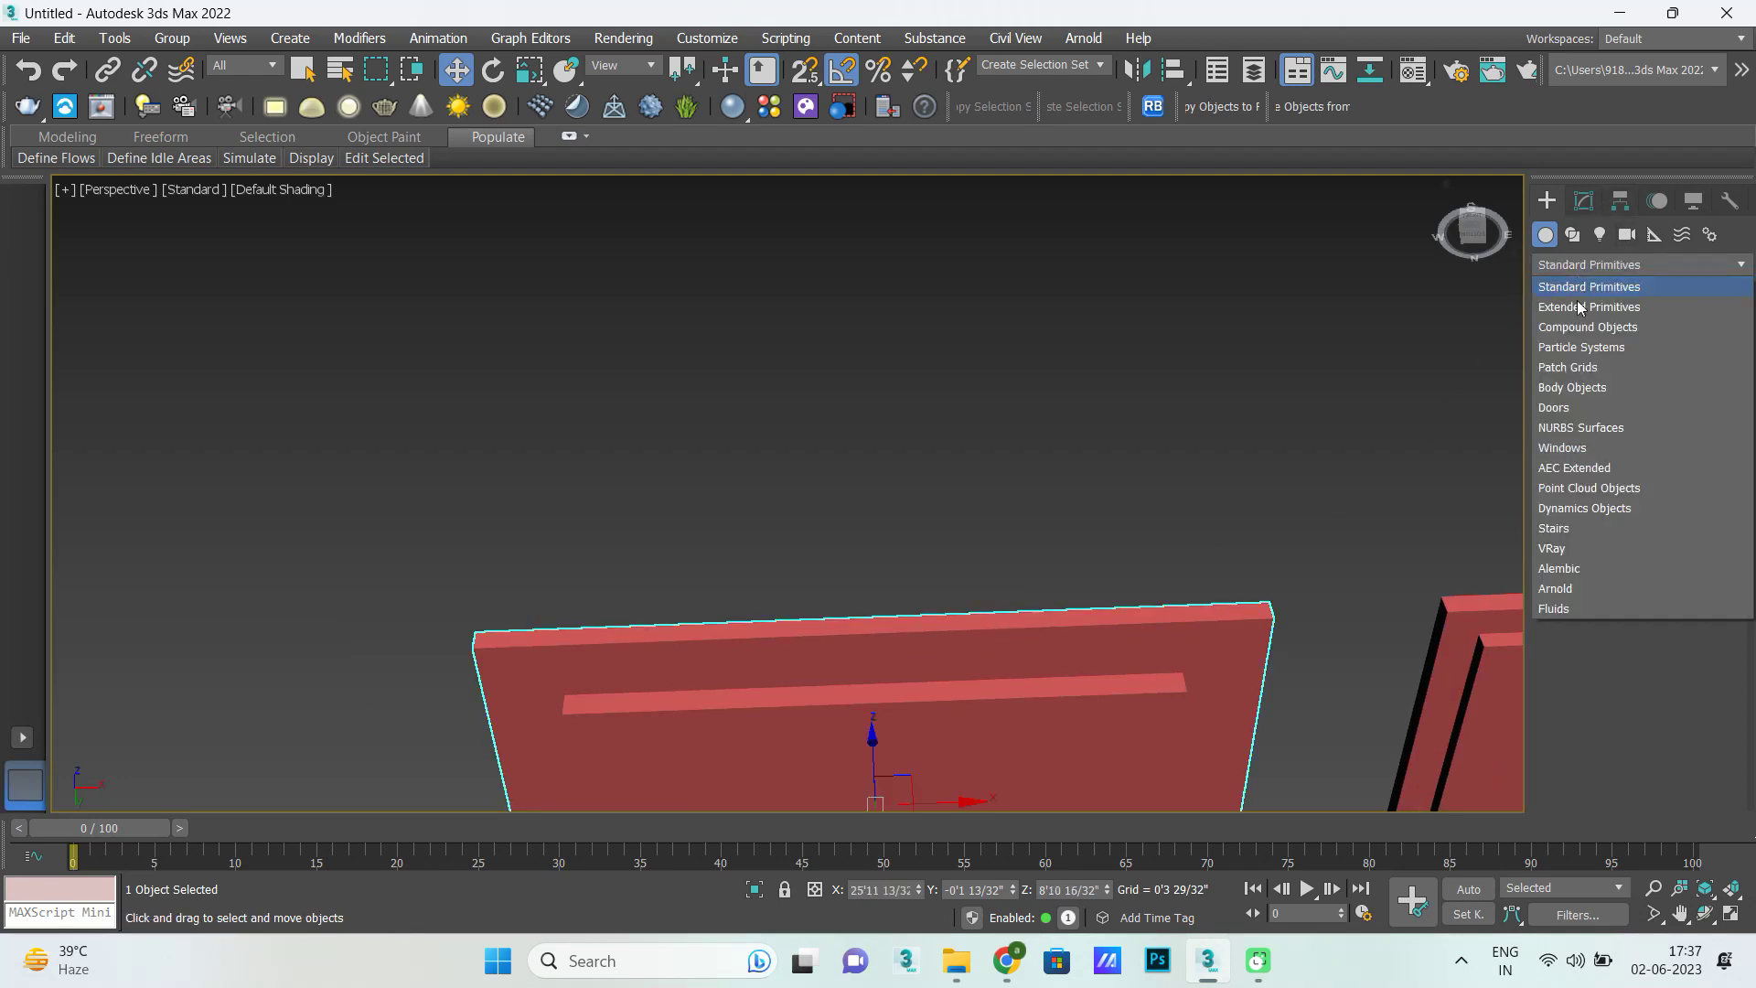
pyautogui.click(1578, 327)
pyautogui.click(1680, 482)
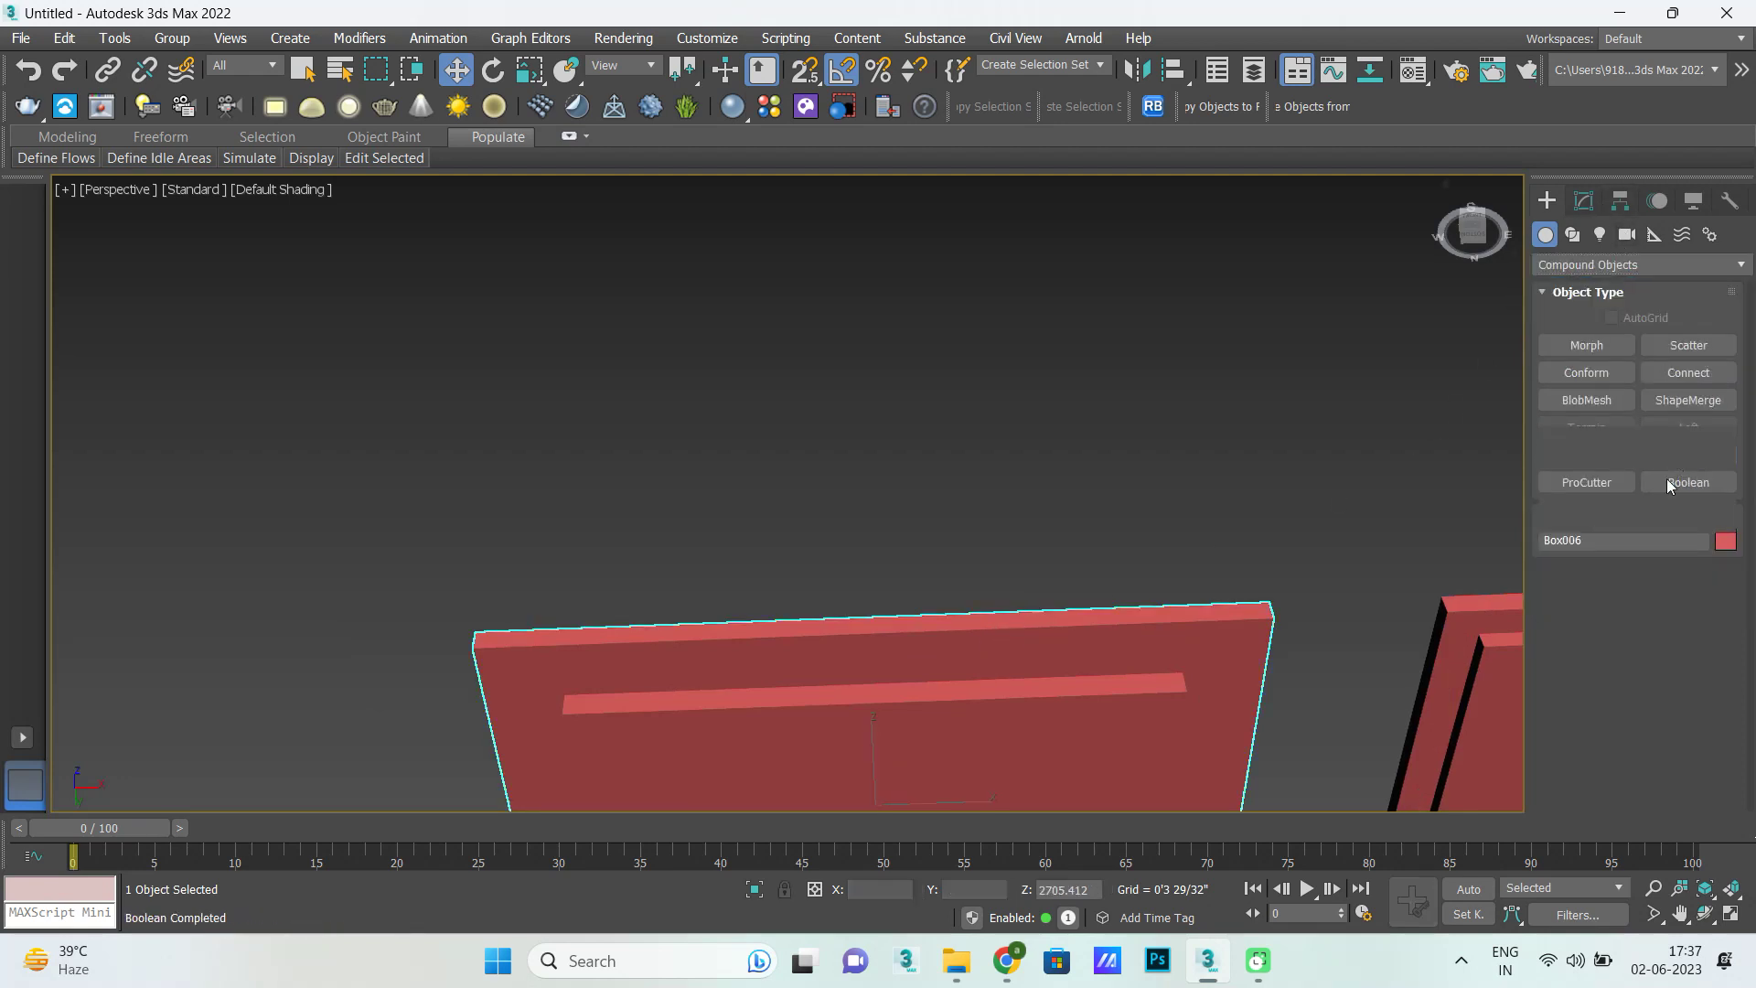
pyautogui.click(1634, 595)
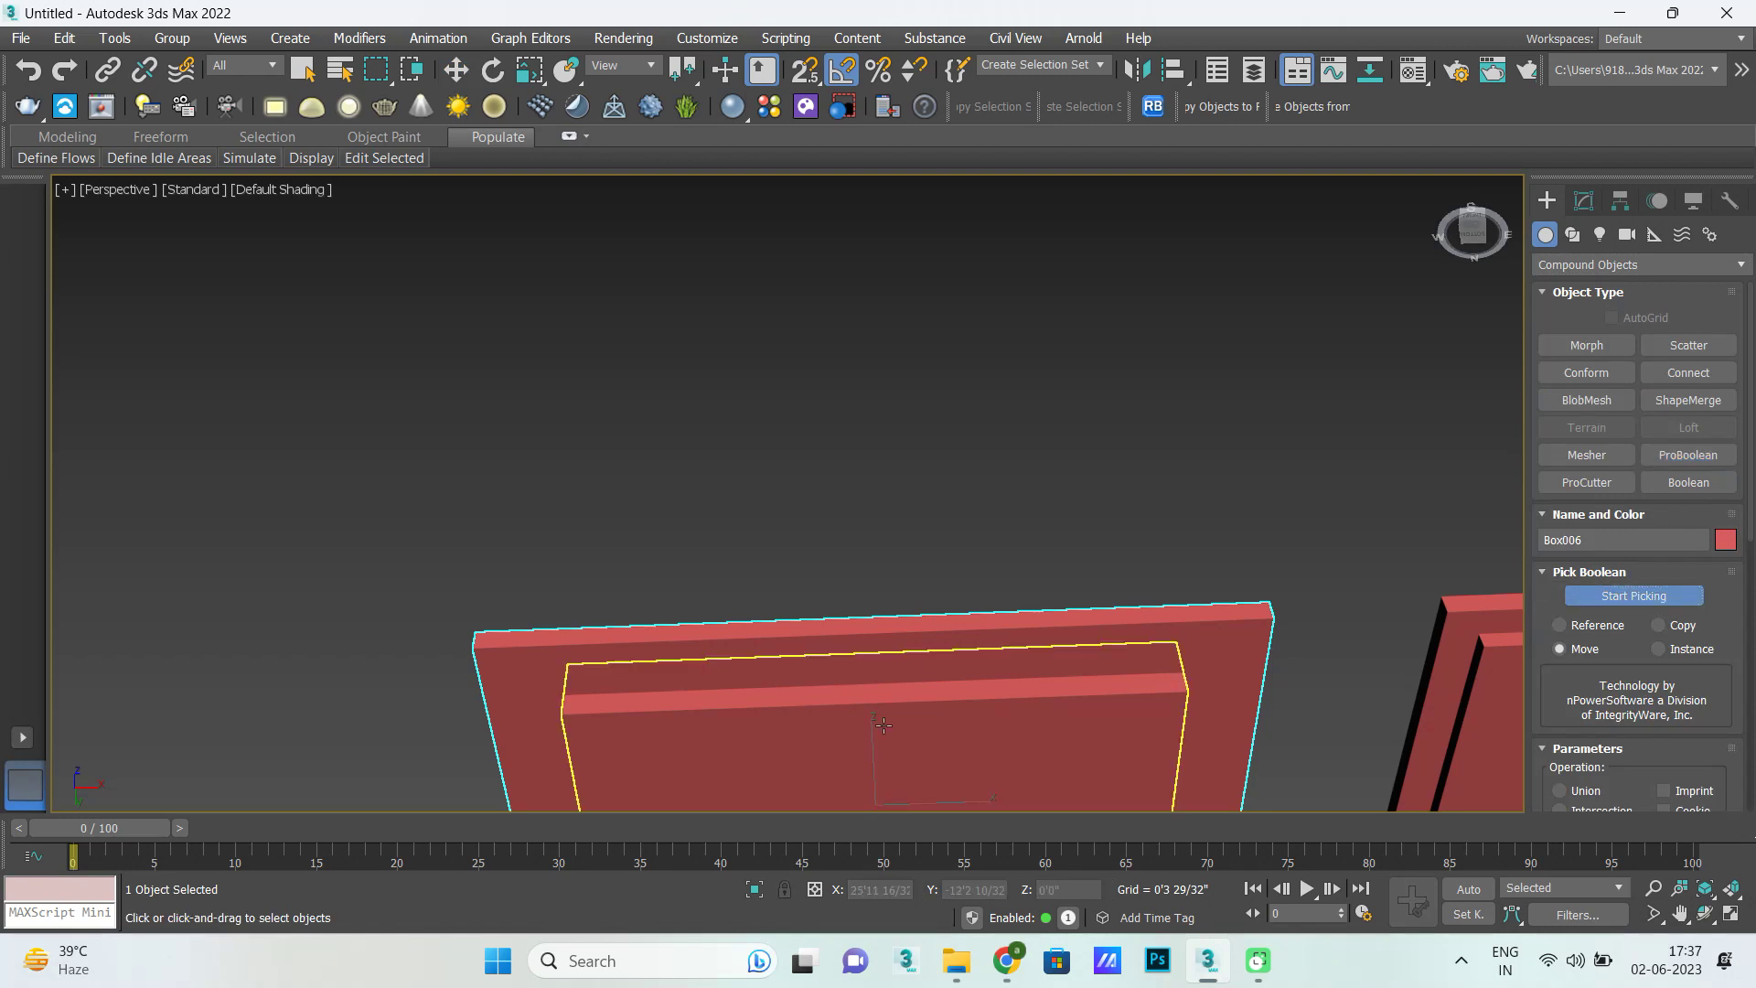
pyautogui.click(883, 725)
pyautogui.scroll(-2, 672, 457)
pyautogui.scroll(-3, 671, 458)
pyautogui.scroll(5, 979, 513)
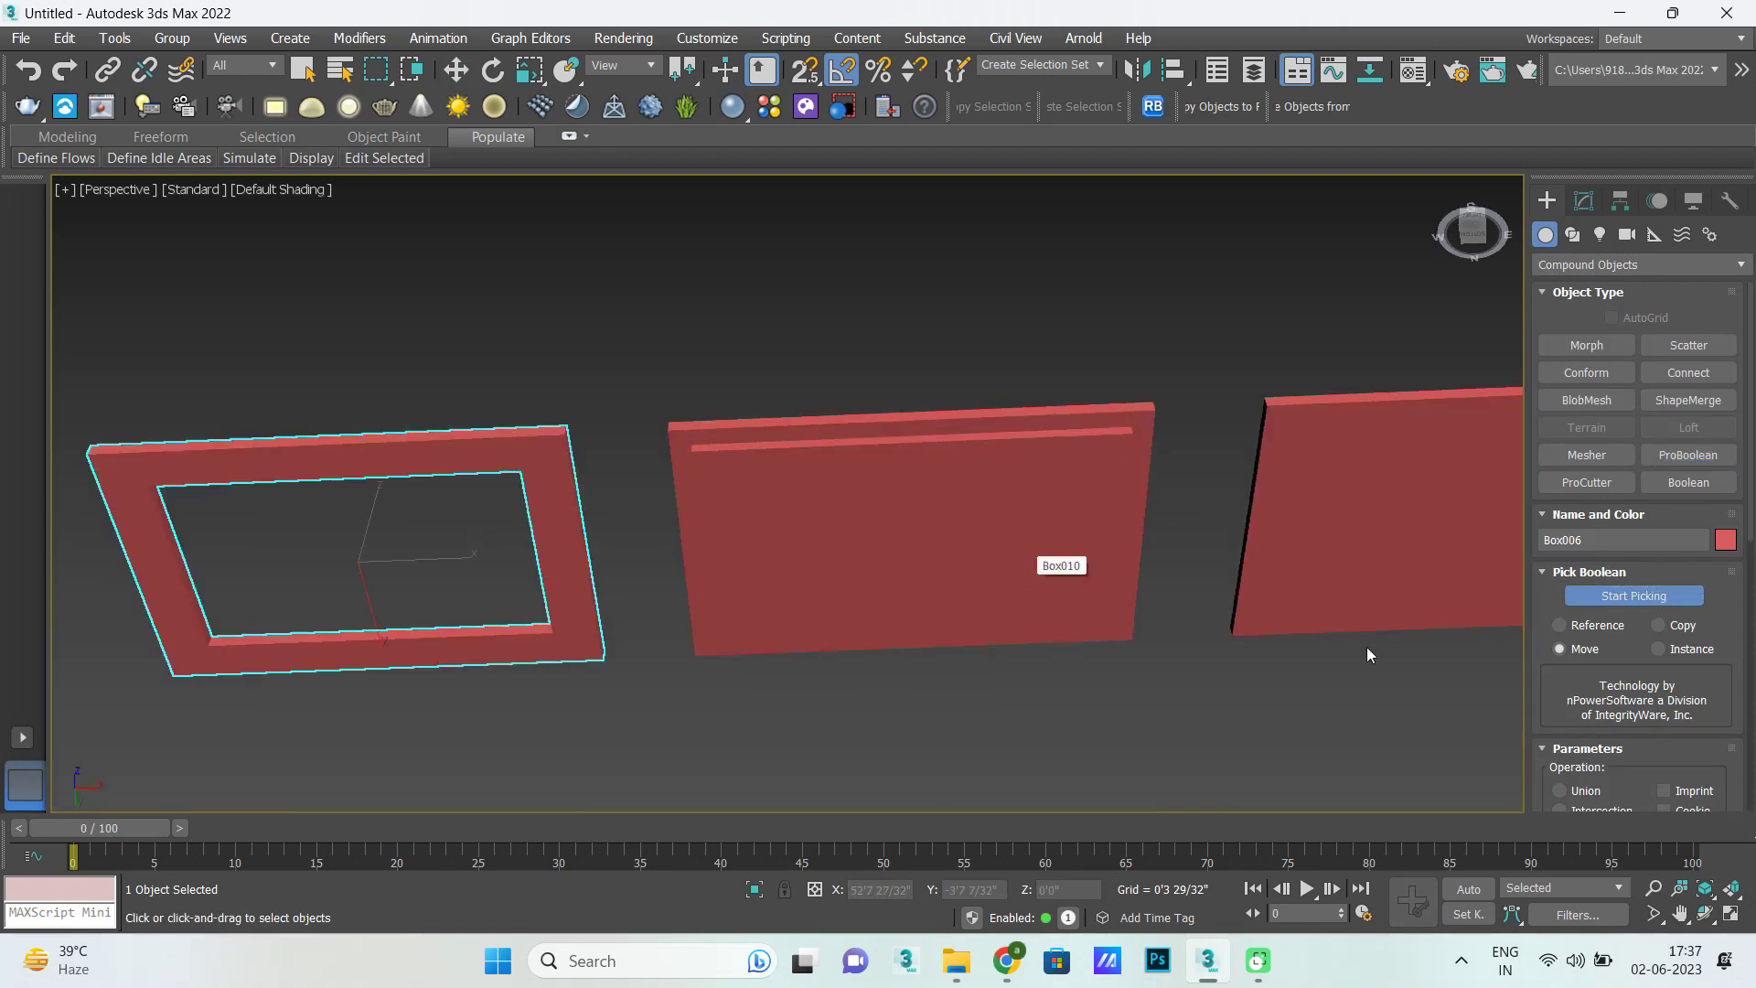
pyautogui.click(1148, 421)
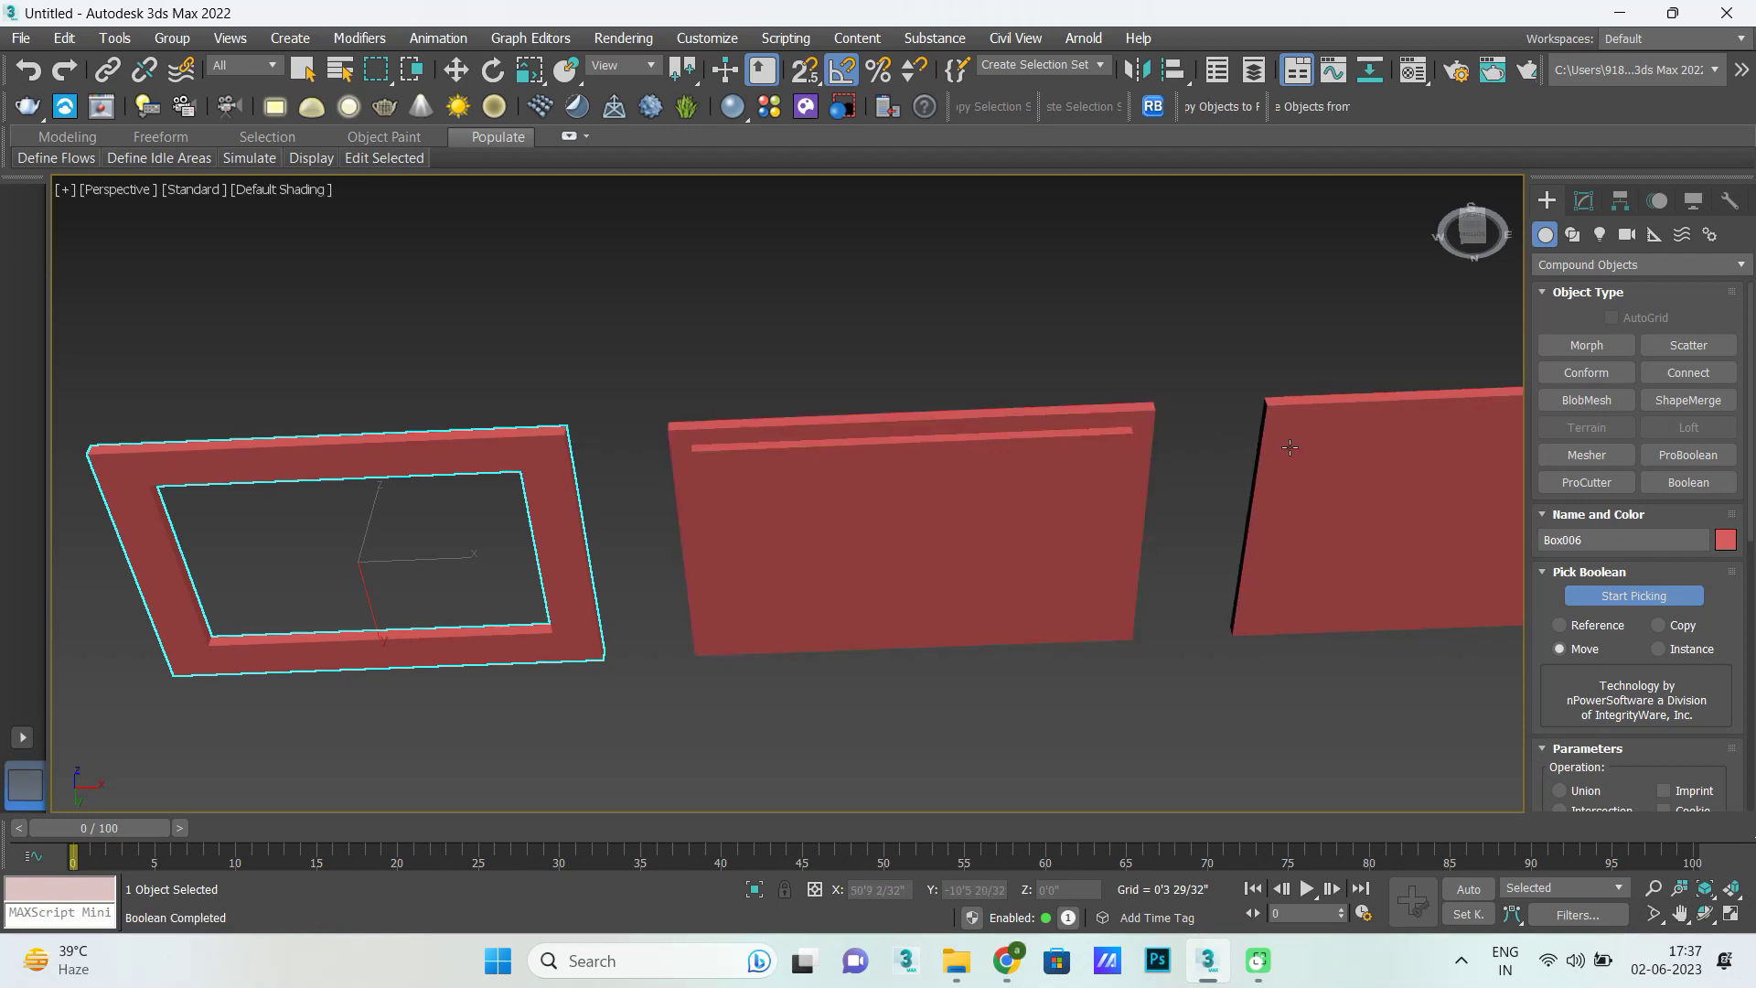
pyautogui.press('w')
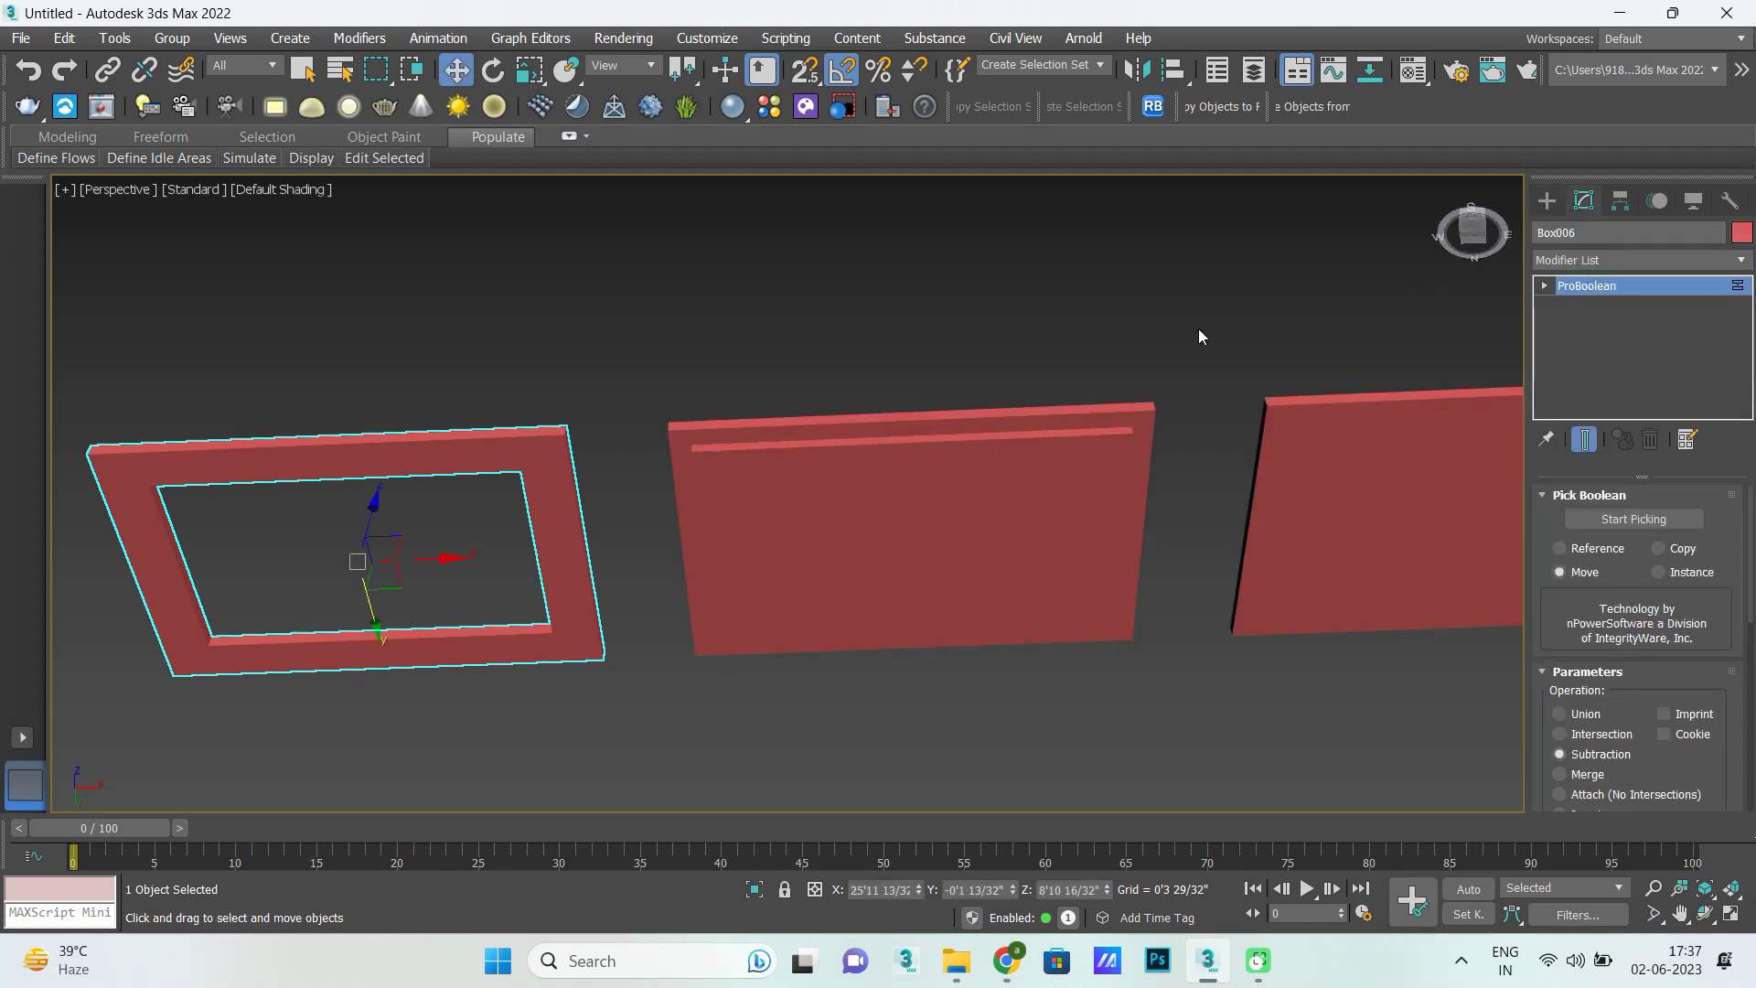
# ProBoolean-subtract the inner box from the middle red panel, Box008, making a second frame.
pyautogui.click(1200, 336)
pyautogui.click(1134, 422)
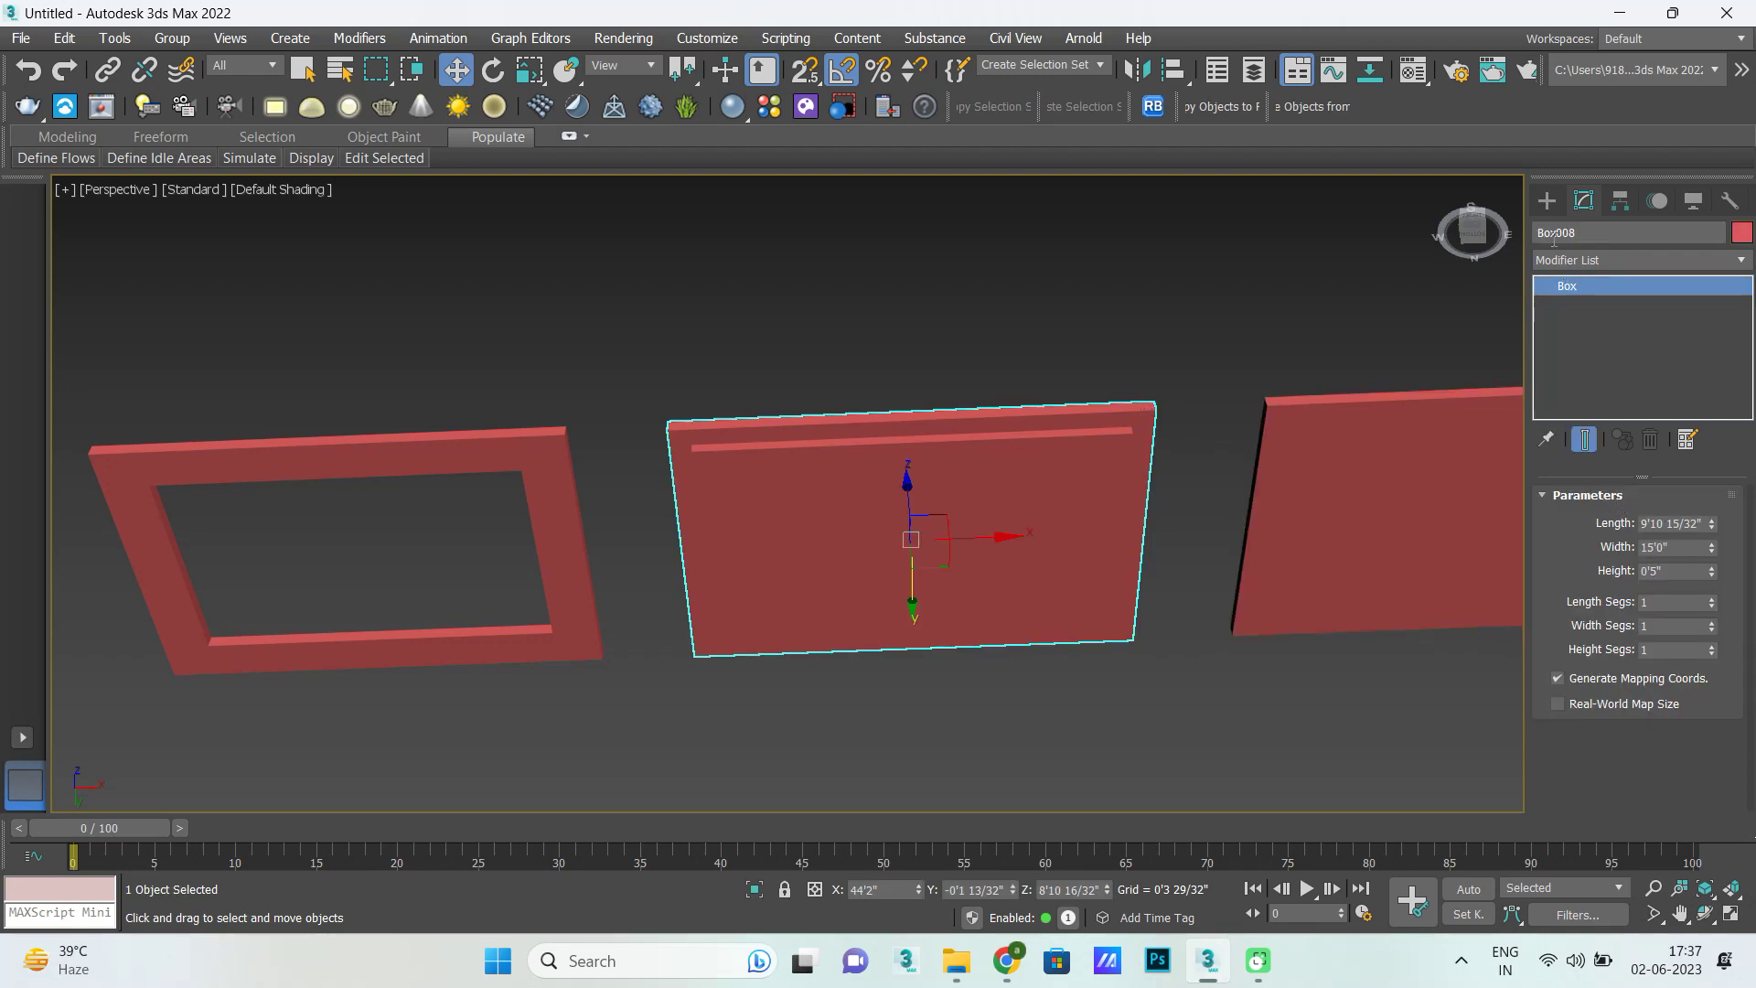
pyautogui.click(1546, 202)
pyautogui.click(1683, 455)
pyautogui.click(1660, 596)
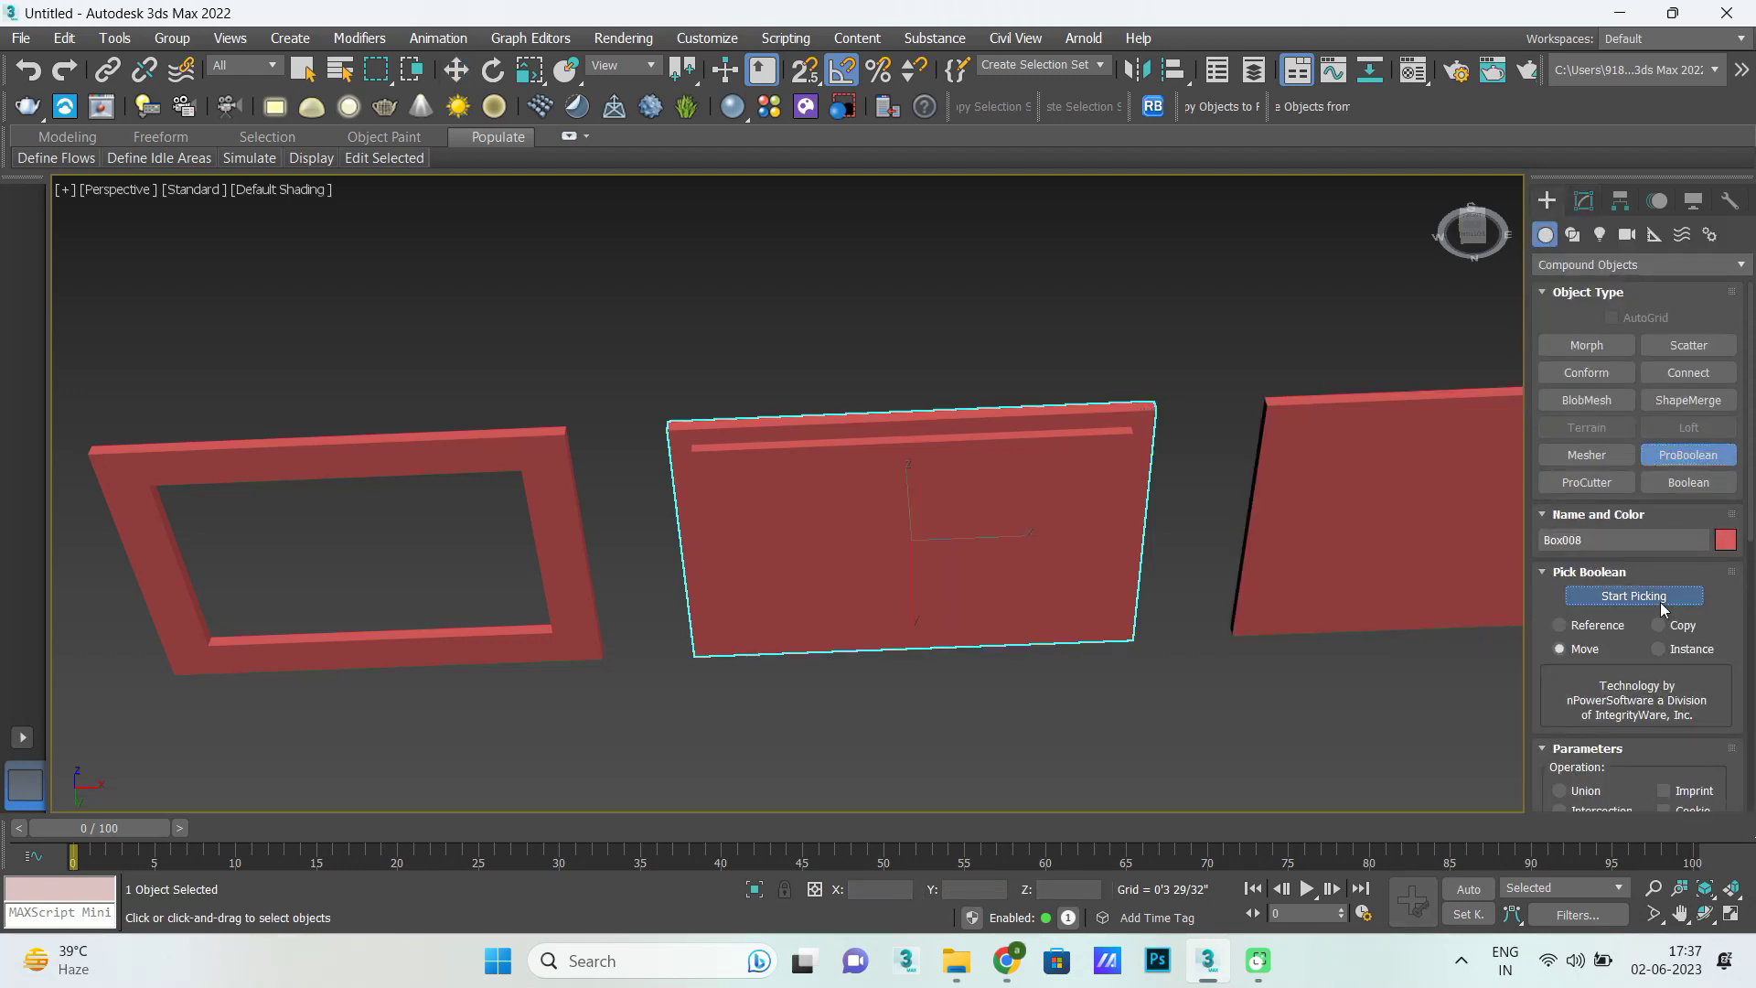
pyautogui.click(915, 565)
pyautogui.press('w')
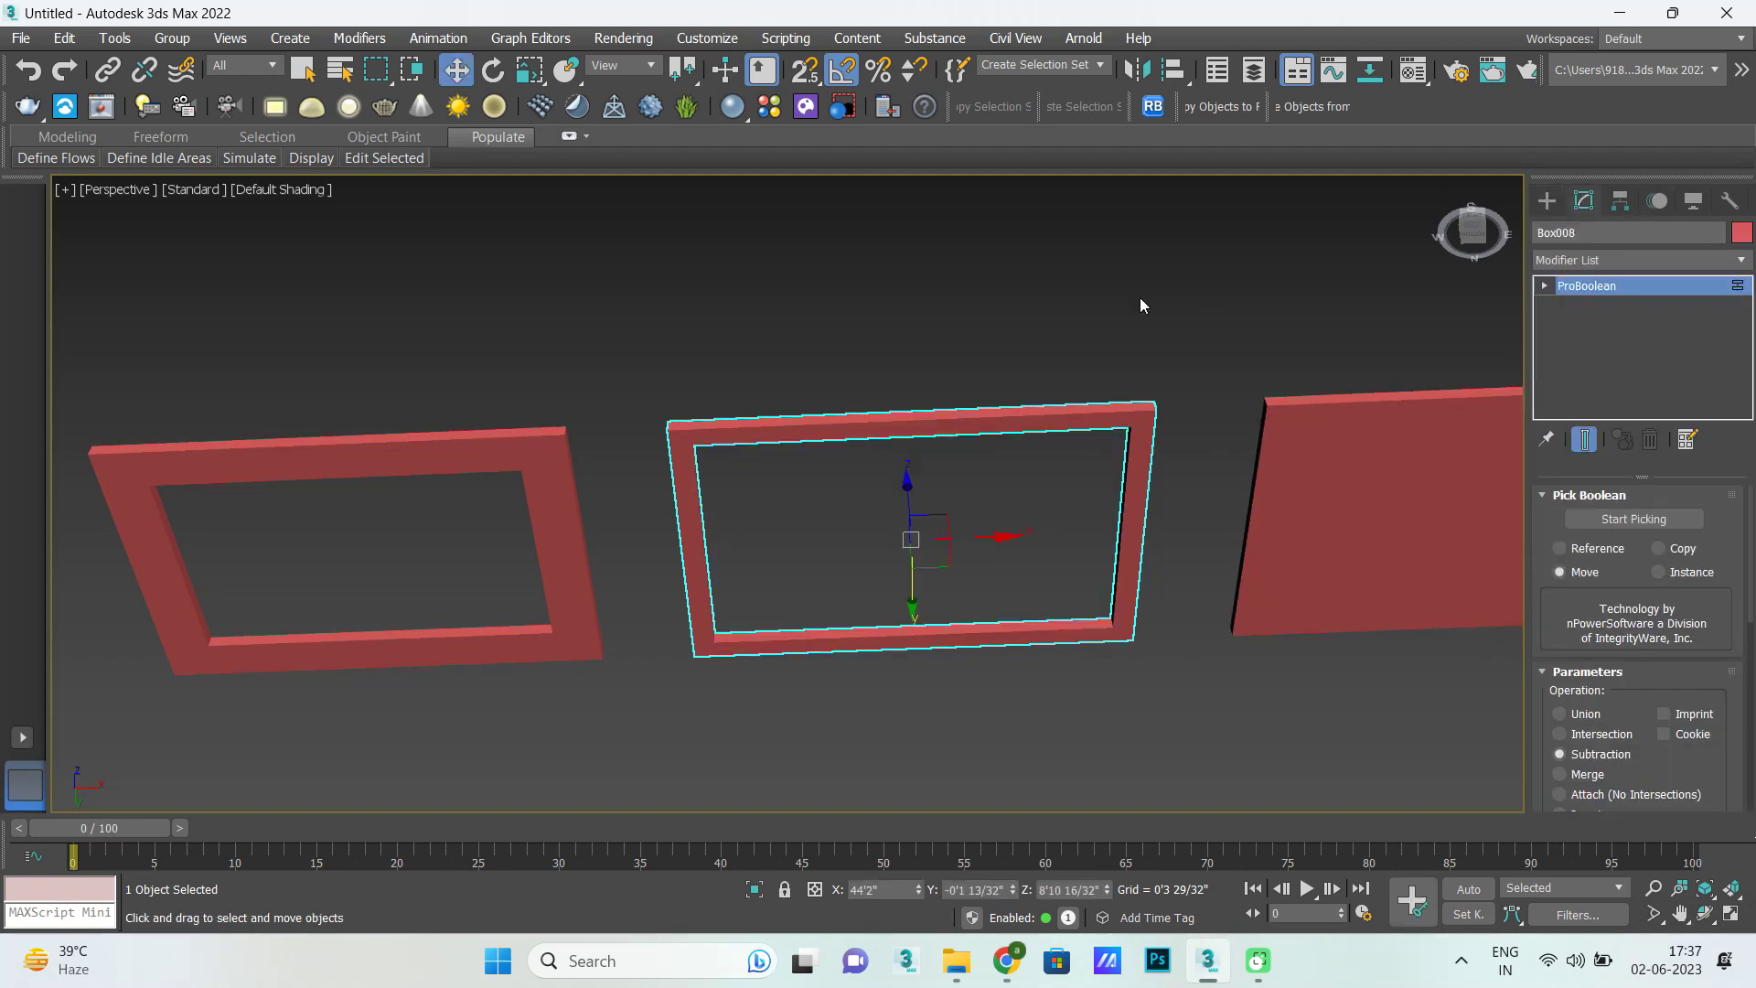
pyautogui.click(1139, 298)
pyautogui.click(684, 448)
pyautogui.hotkey('alt', 'w')
pyautogui.hotkey('alt', 'w')
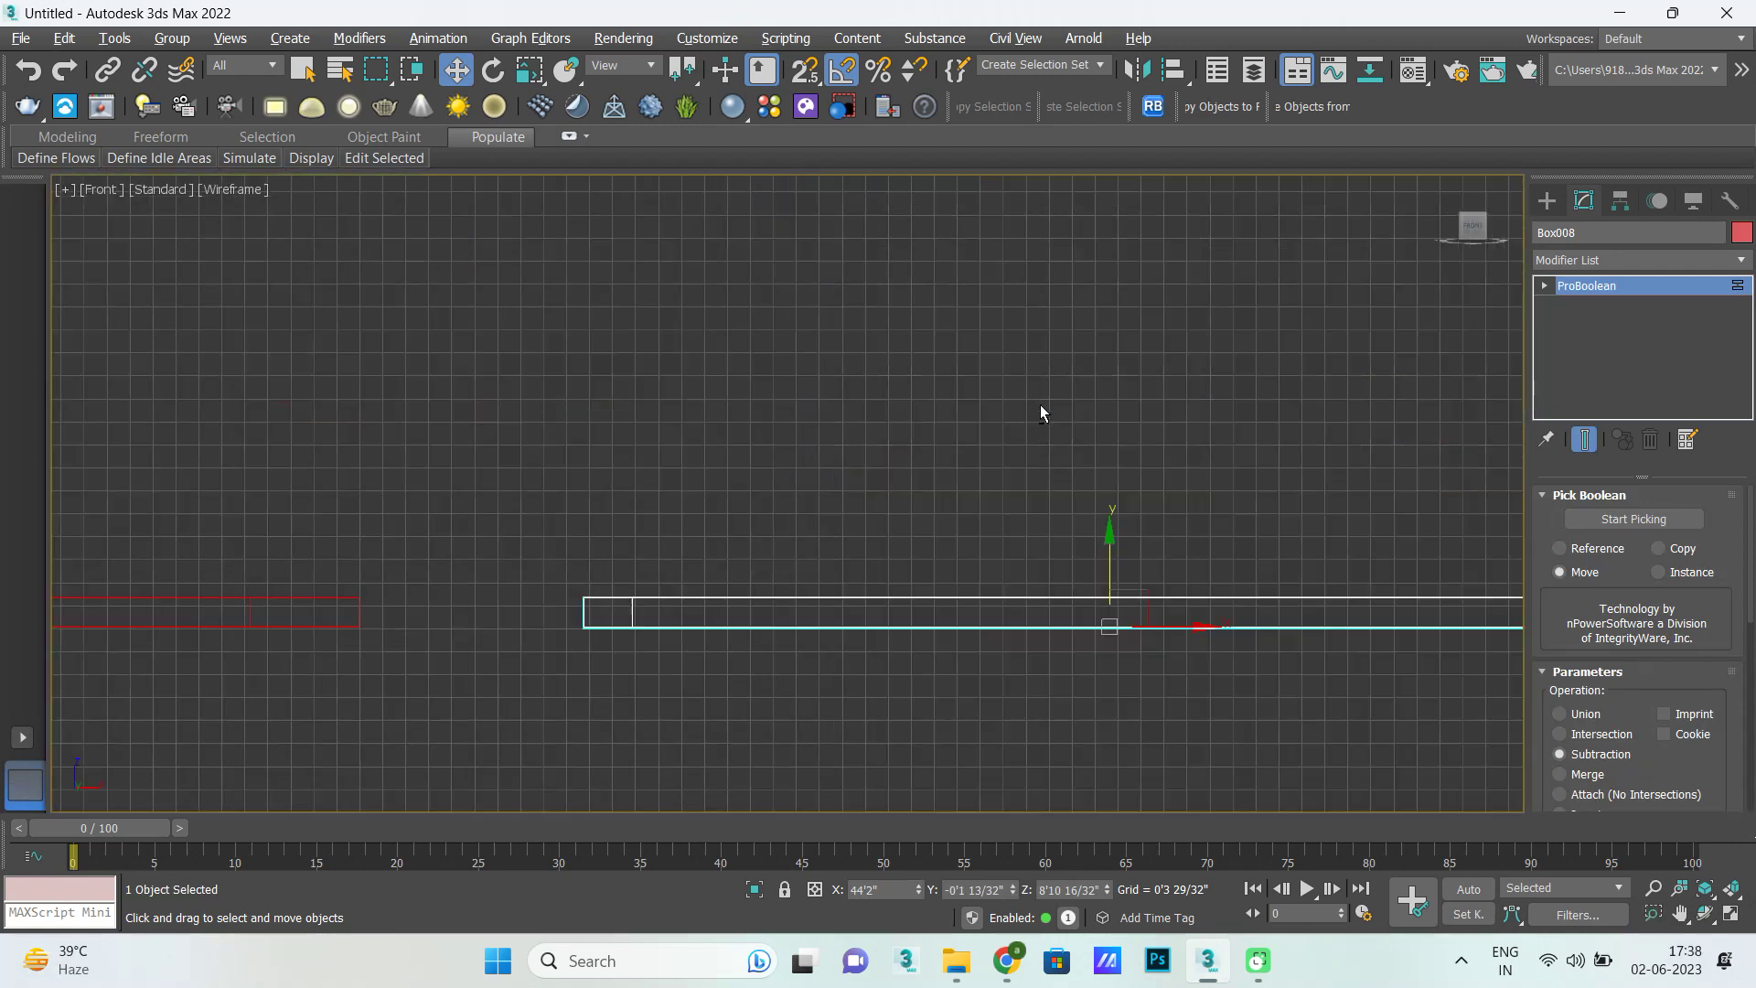
# With 2.5D vertex snap on, snap the middle frame and thin box together corner to corner.
pyautogui.press('z')
pyautogui.scroll(2, 467, 527)
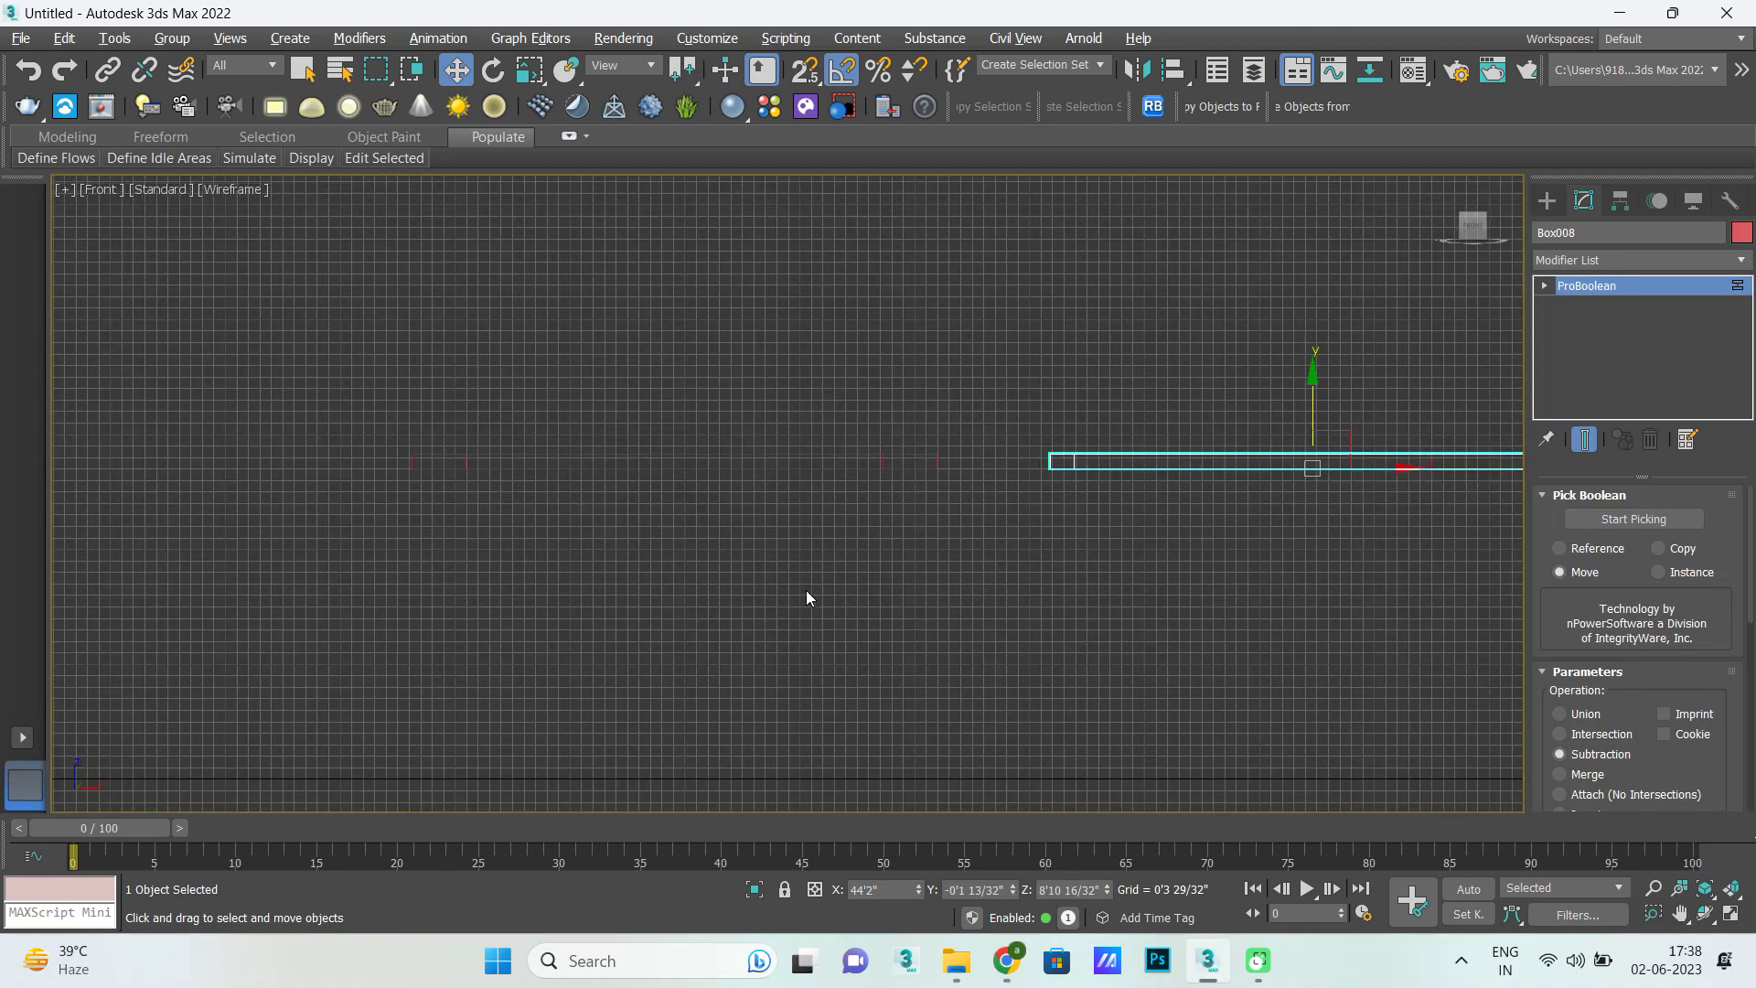
pyautogui.press('s')
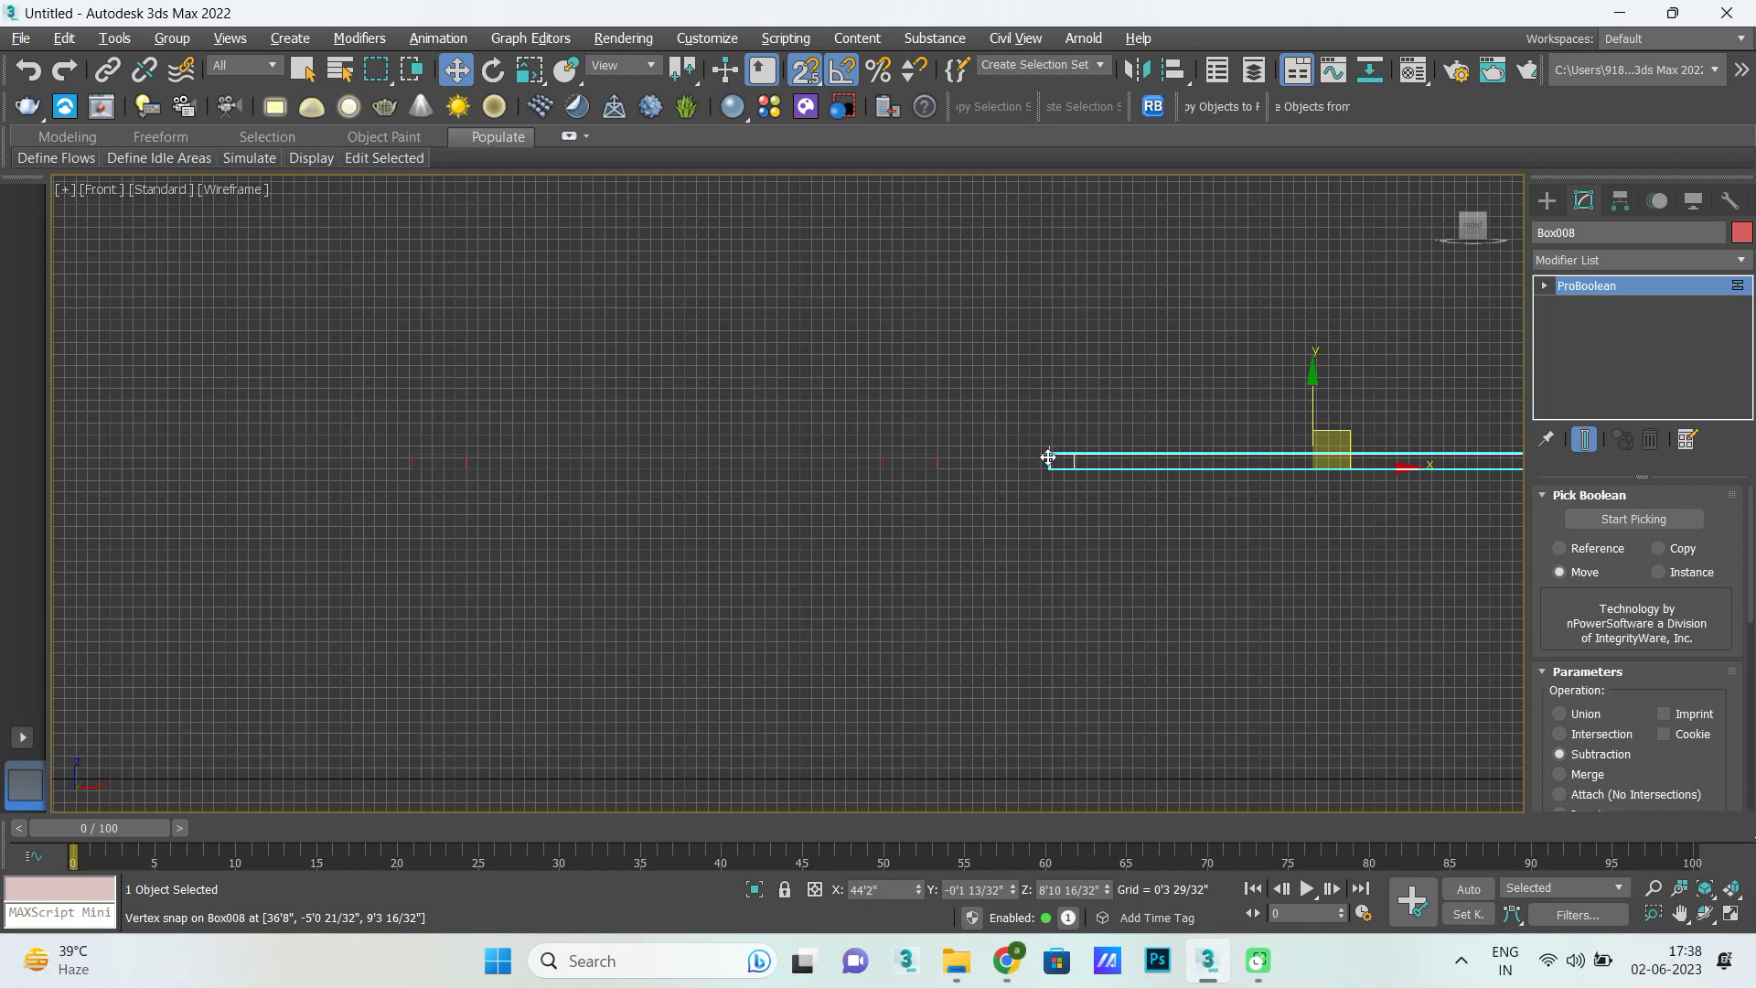
pyautogui.moveTo(1049, 458); pyautogui.dragTo(955, 566)
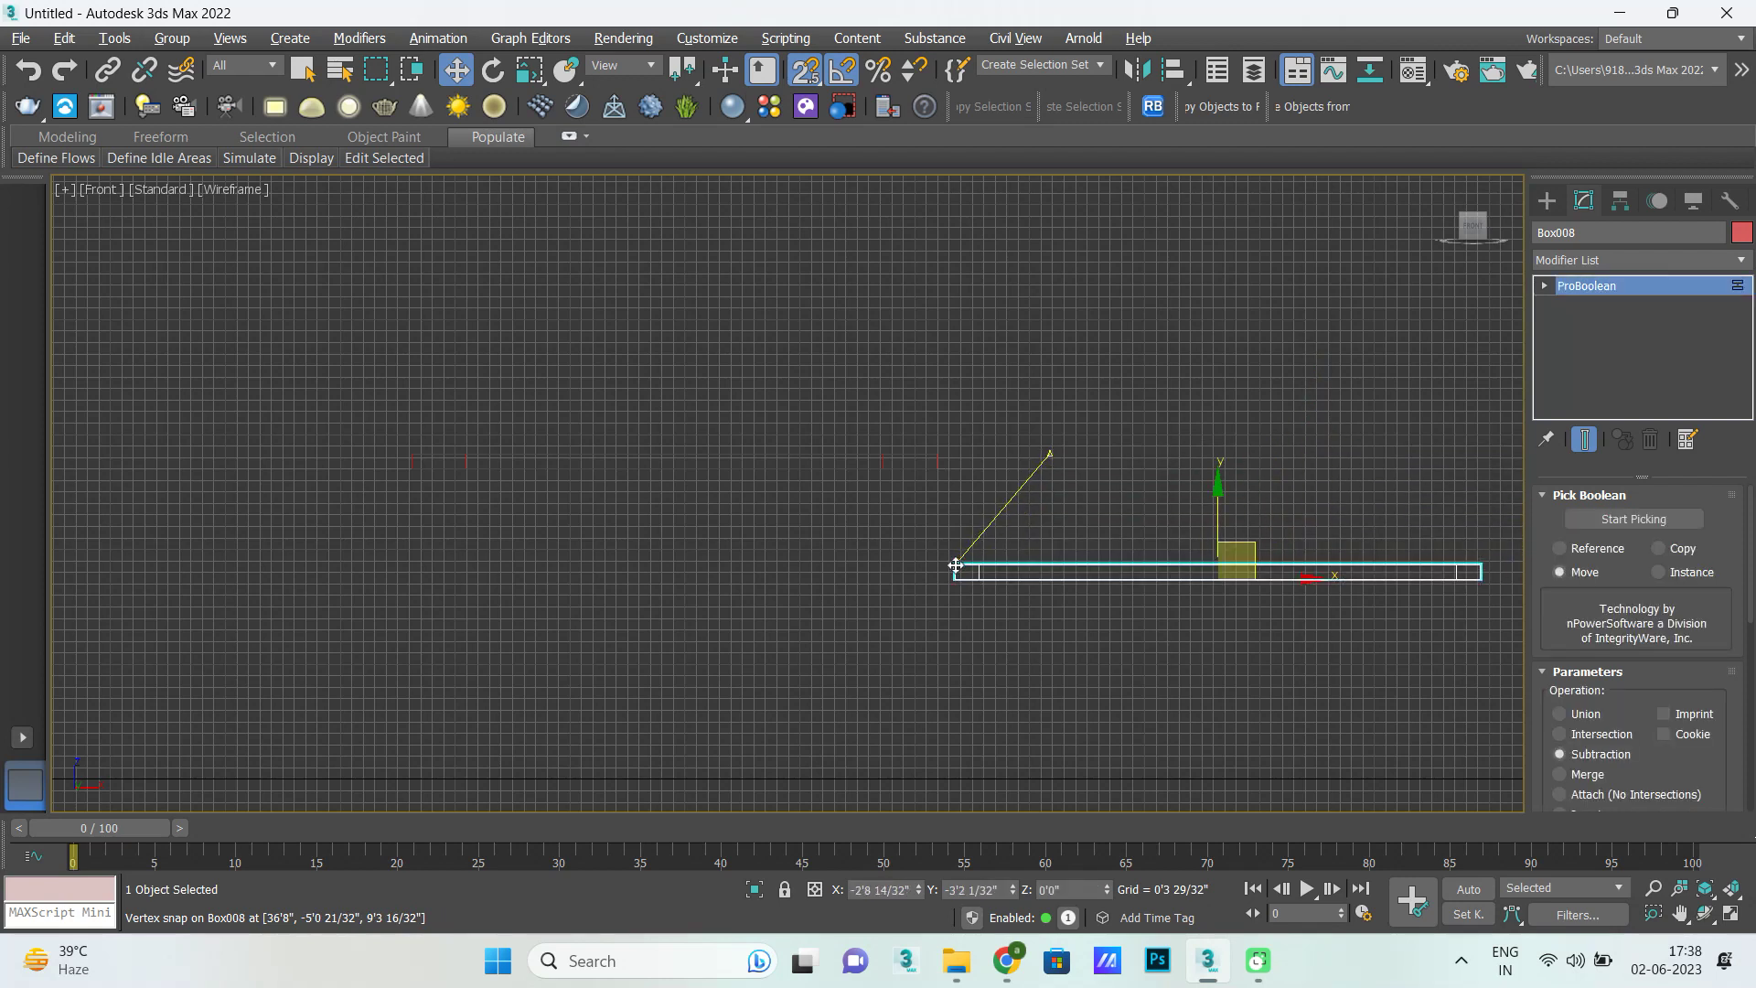
pyautogui.moveTo(955, 566)
pyautogui.mouseDown()
pyautogui.moveTo(904, 369)
pyautogui.moveTo(405, 457)
pyautogui.mouseUp()
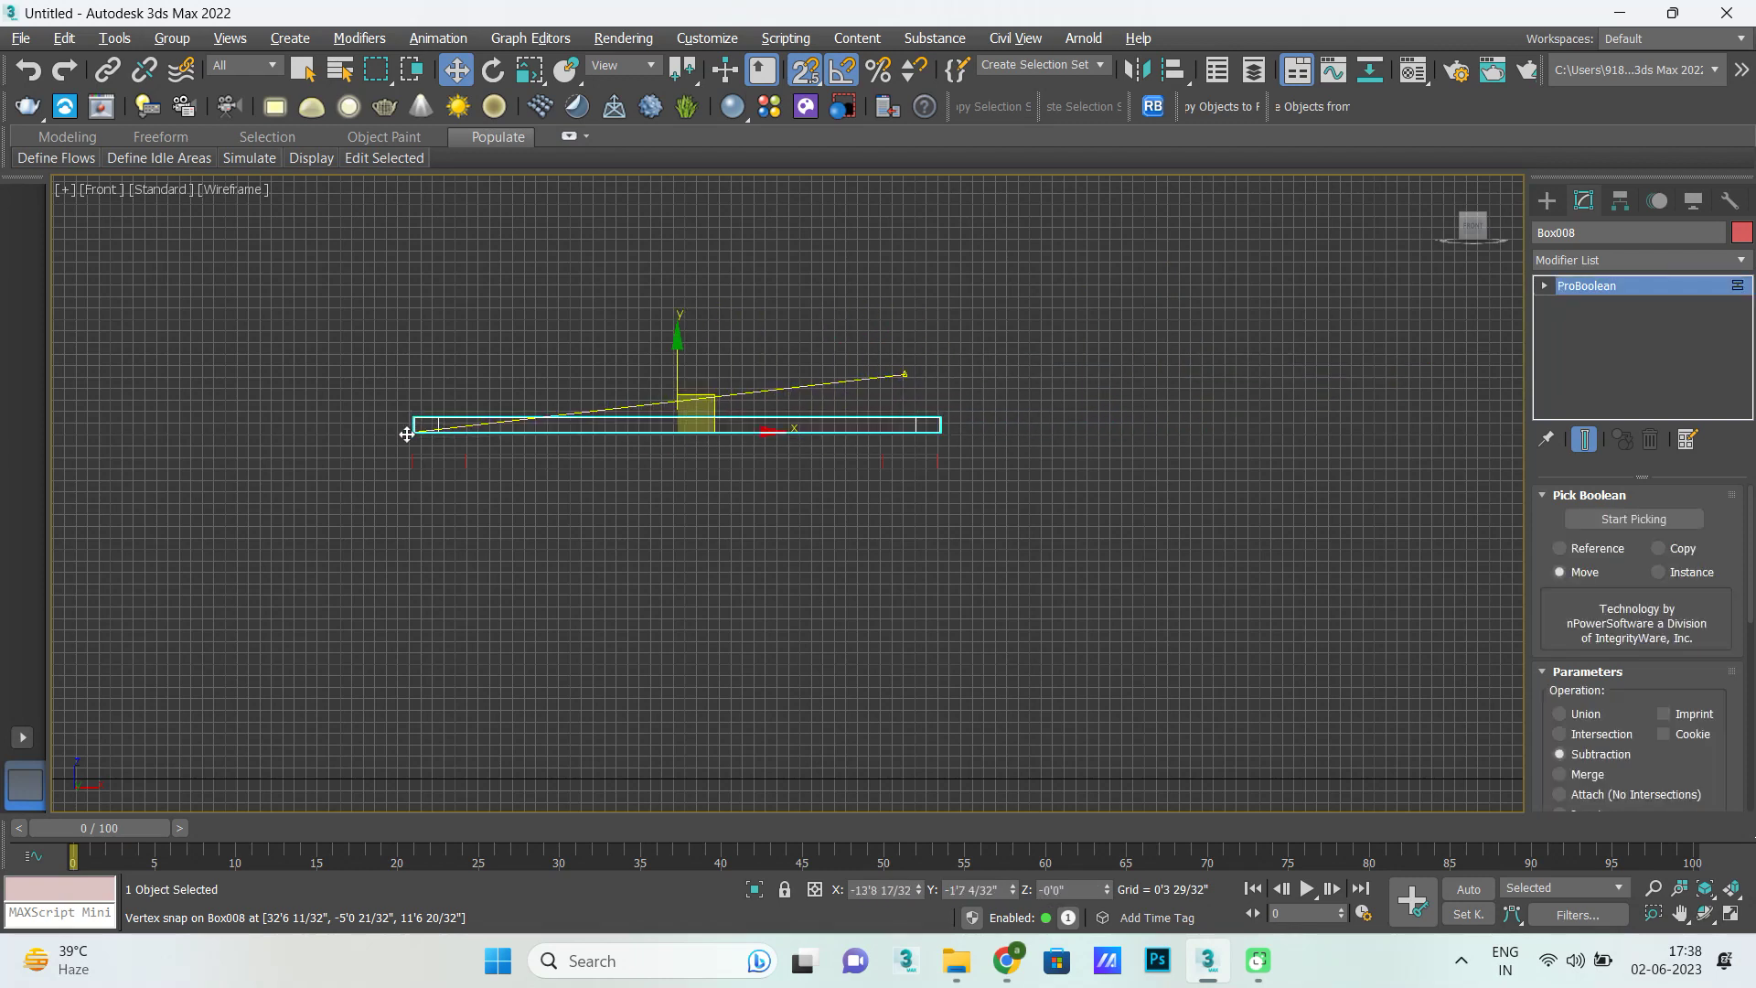
pyautogui.scroll(-3, 518, 491)
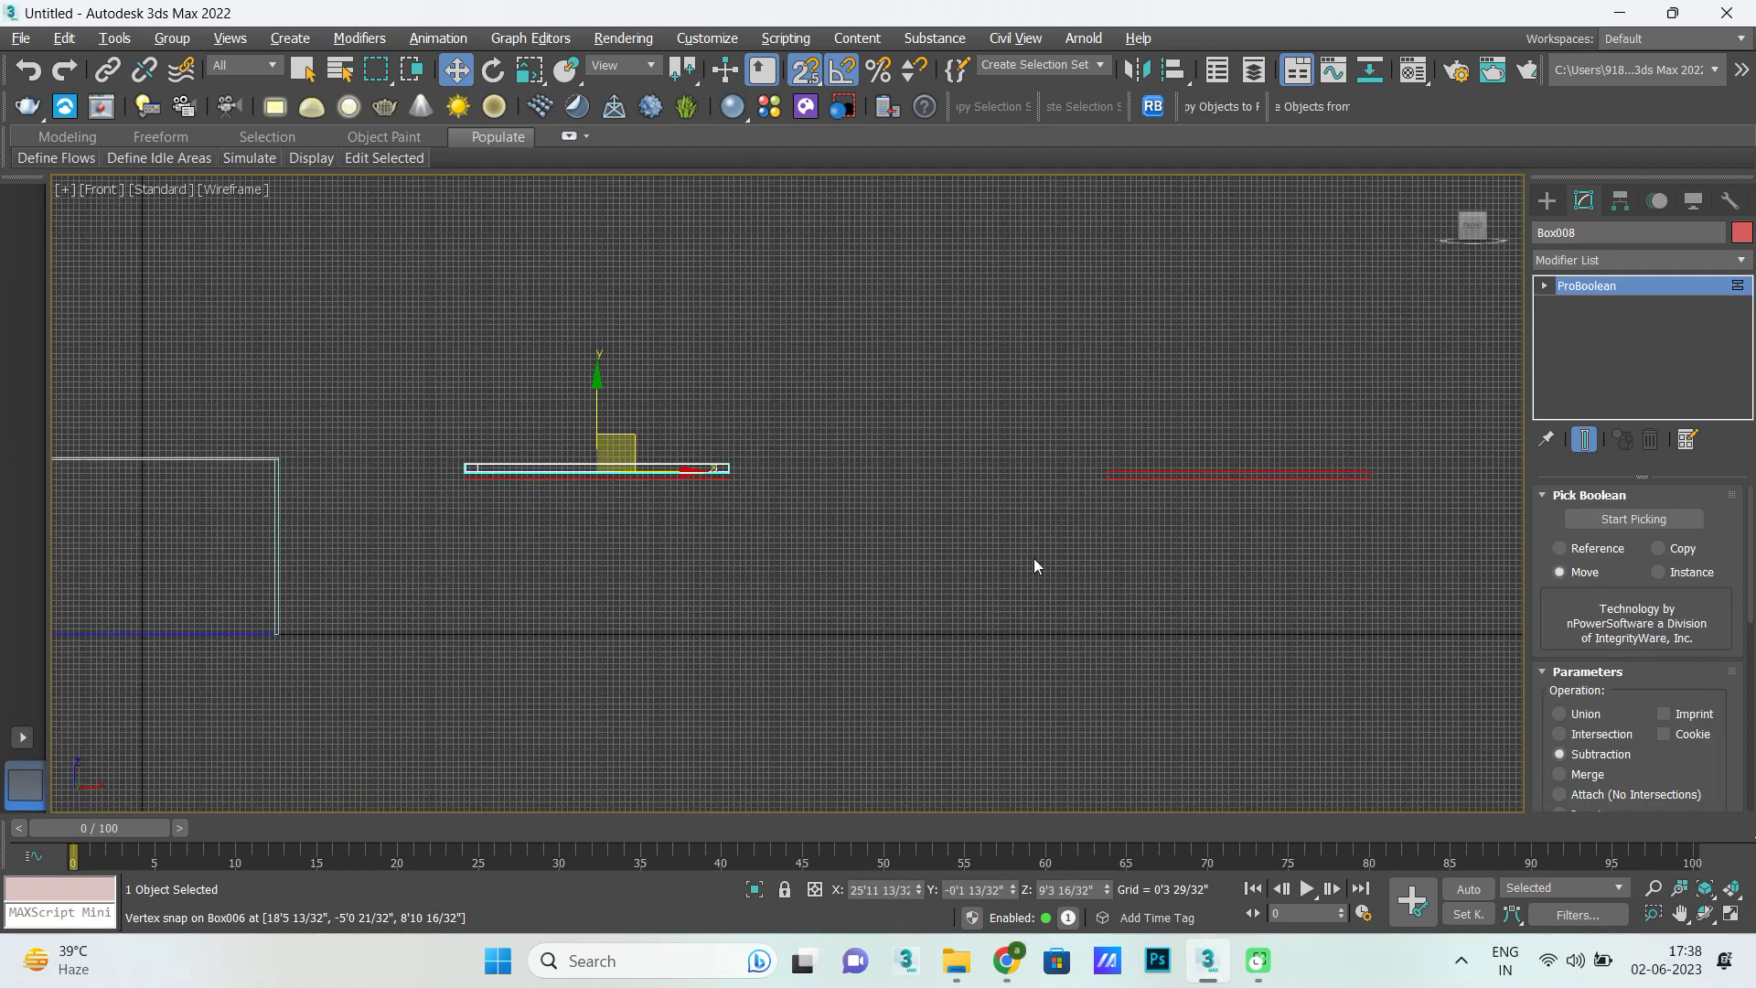
pyautogui.click(1171, 474)
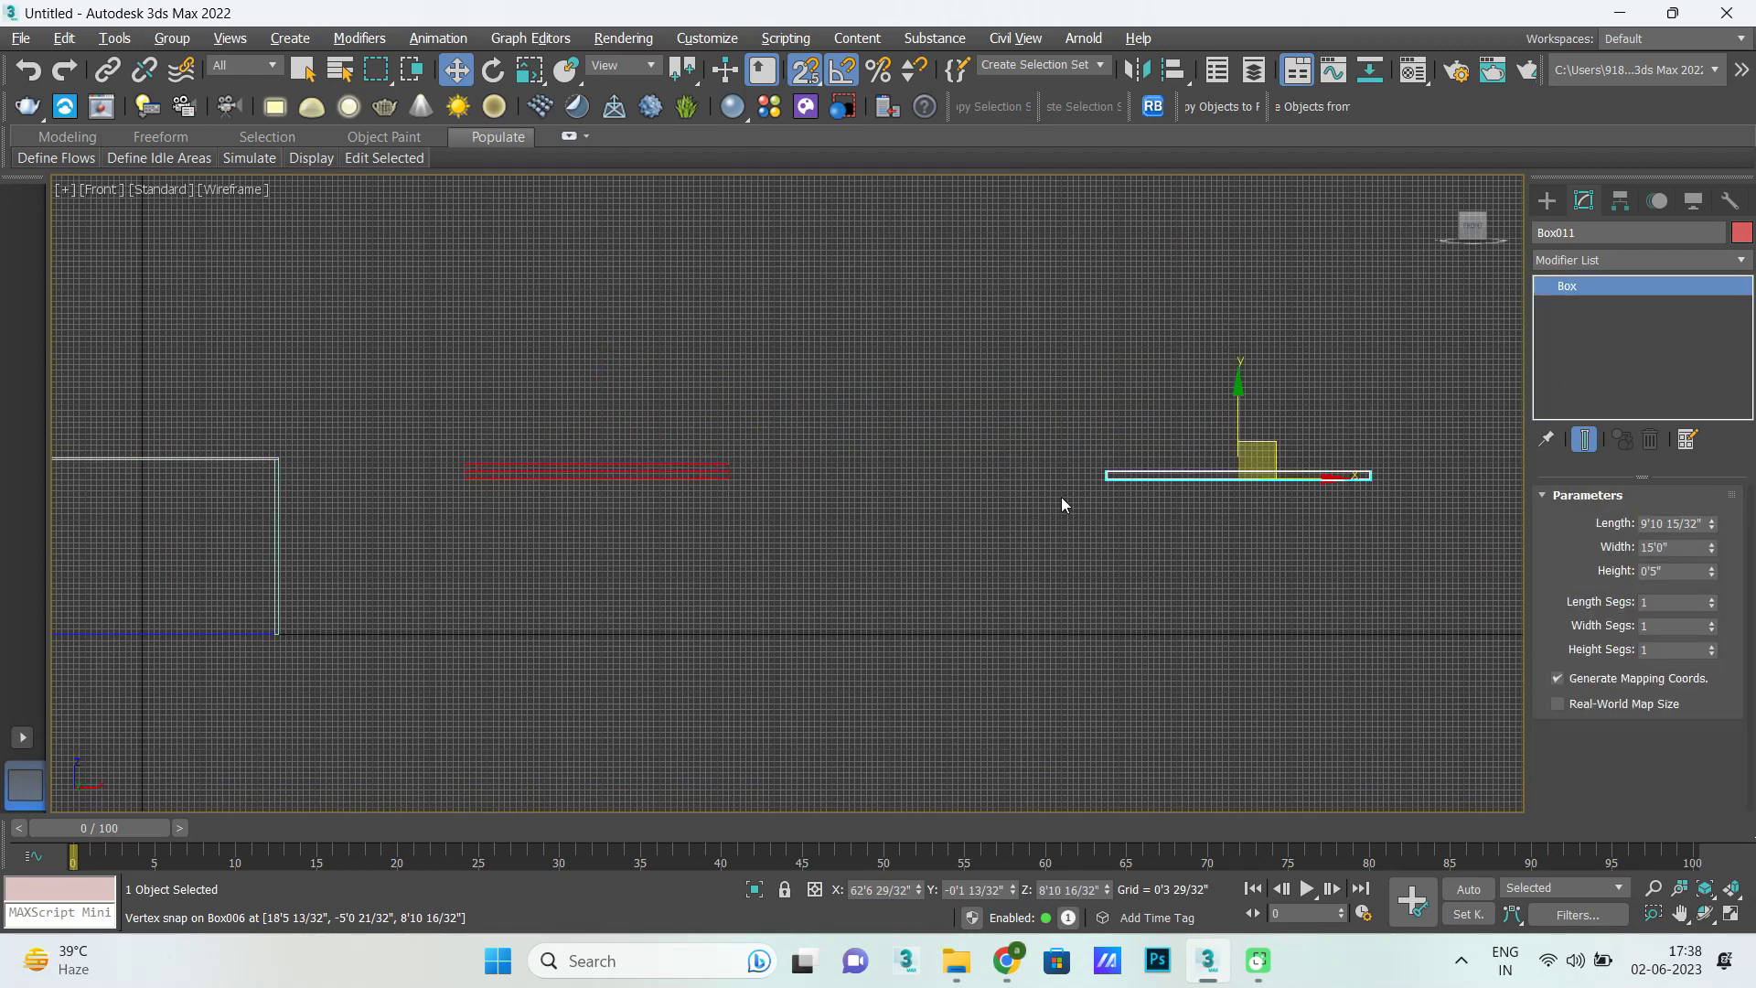
pyautogui.scroll(3, 1109, 485)
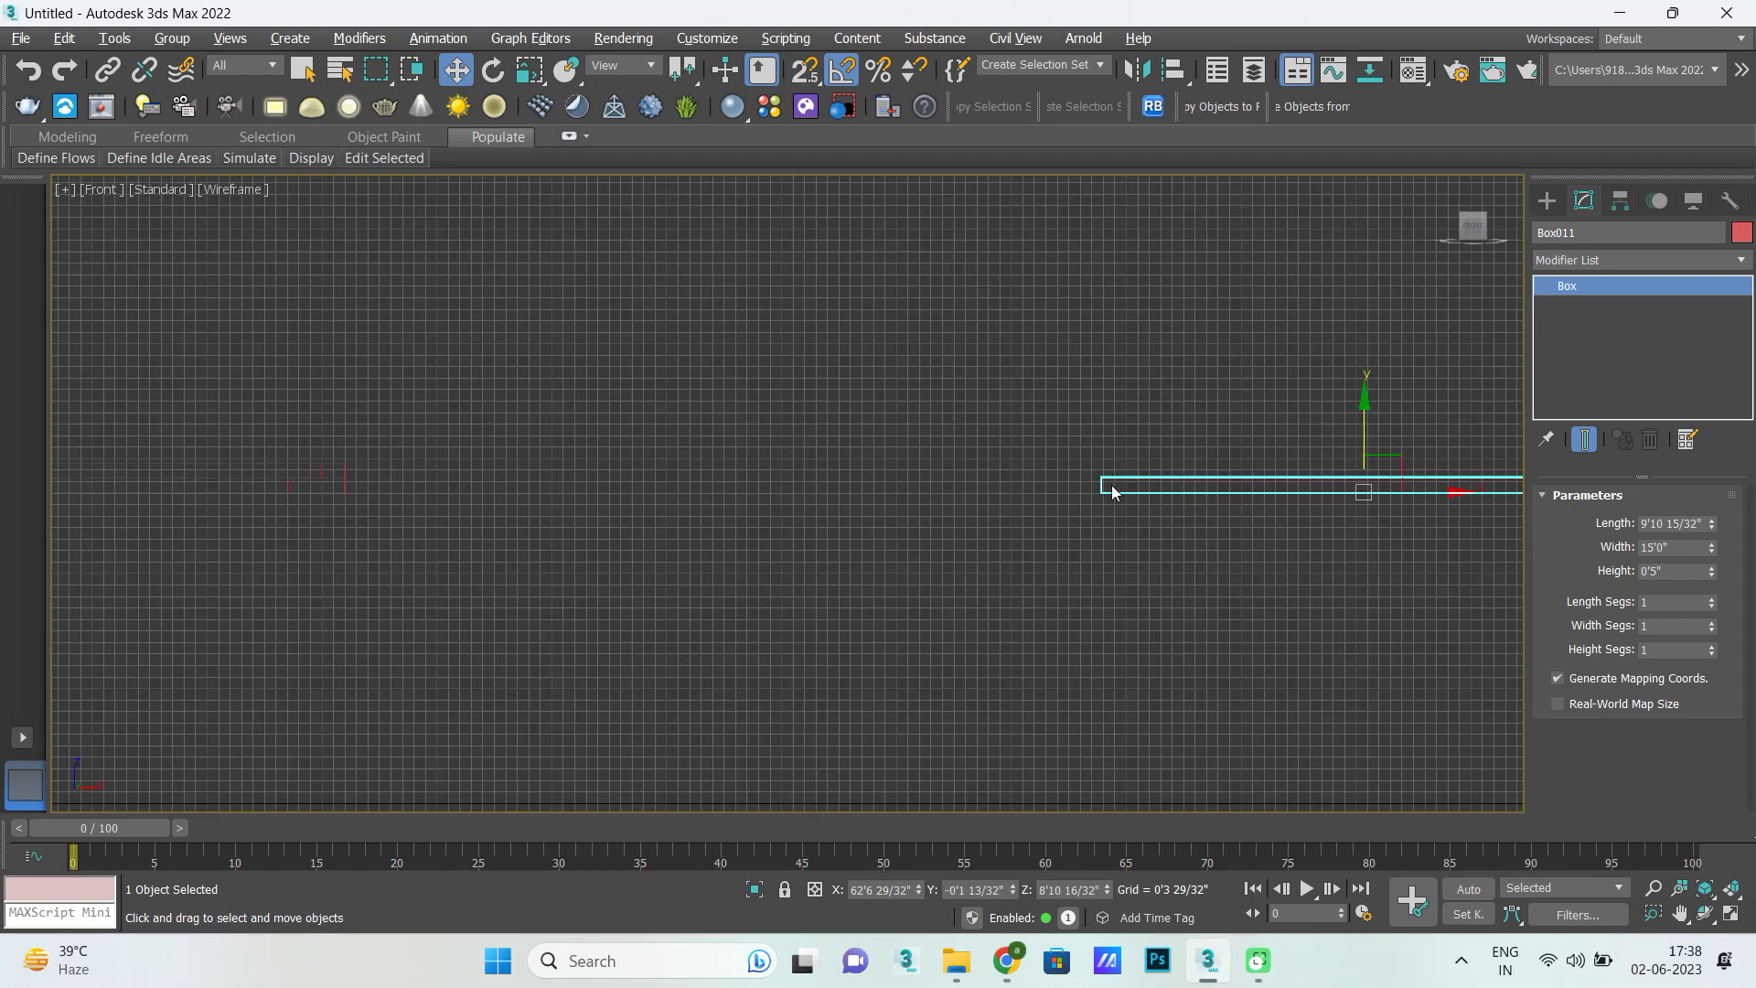
pyautogui.press('s')
pyautogui.scroll(-3, 1112, 474)
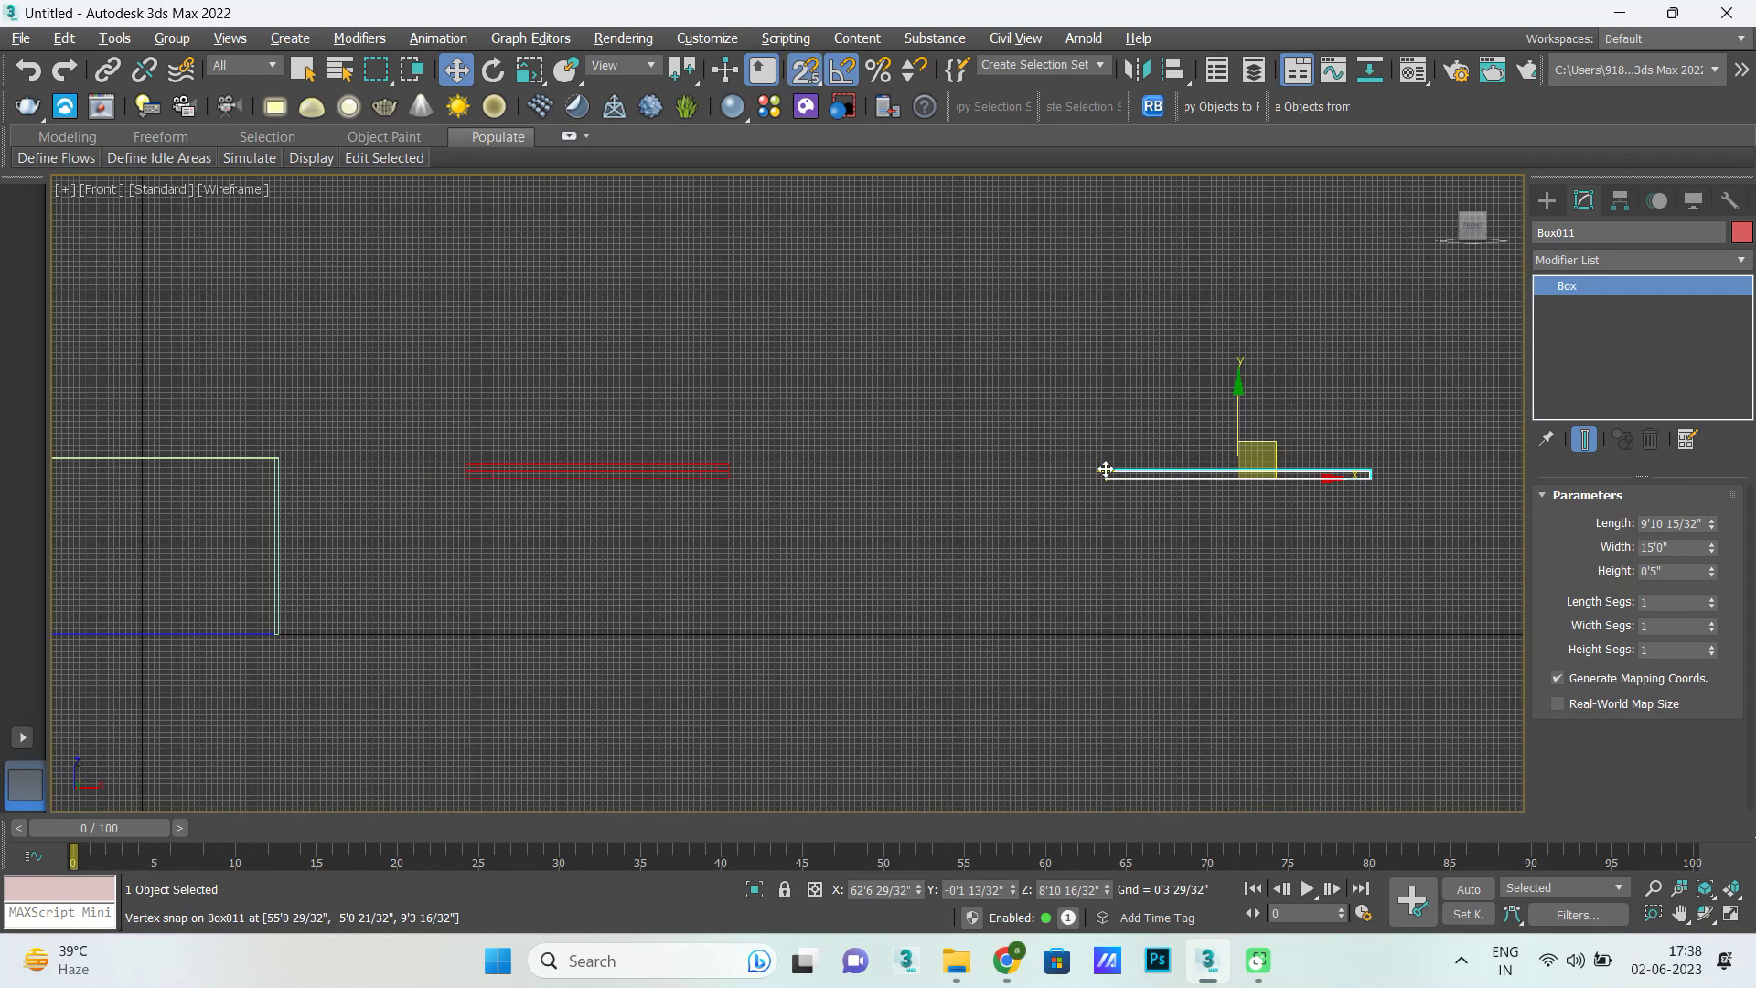
pyautogui.moveTo(1106, 470)
pyautogui.mouseDown()
pyautogui.moveTo(471, 348)
pyautogui.moveTo(499, 529)
pyautogui.mouseUp()
# Select all three frame pieces and snap them onto the opening's top-left corner.
pyautogui.scroll(2, 397, 490)
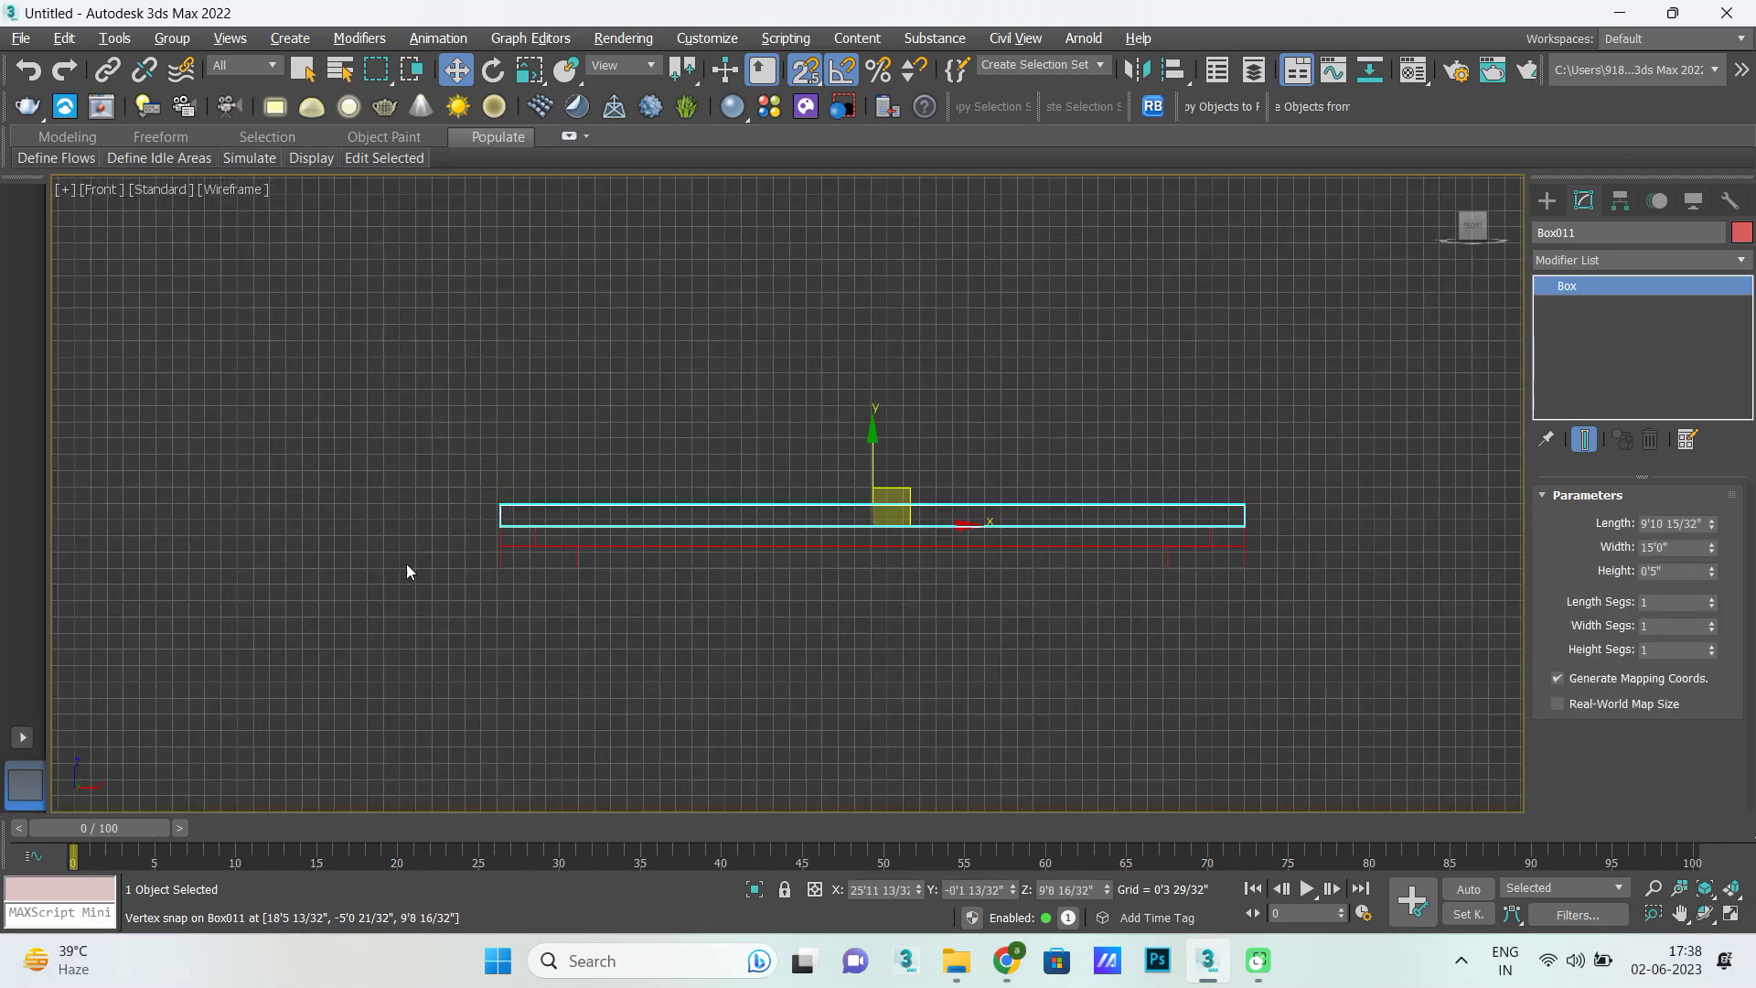
pyautogui.scroll(-3, 399, 454)
pyautogui.moveTo(399, 454); pyautogui.dragTo(393, 595)
pyautogui.scroll(-3, 732, 600)
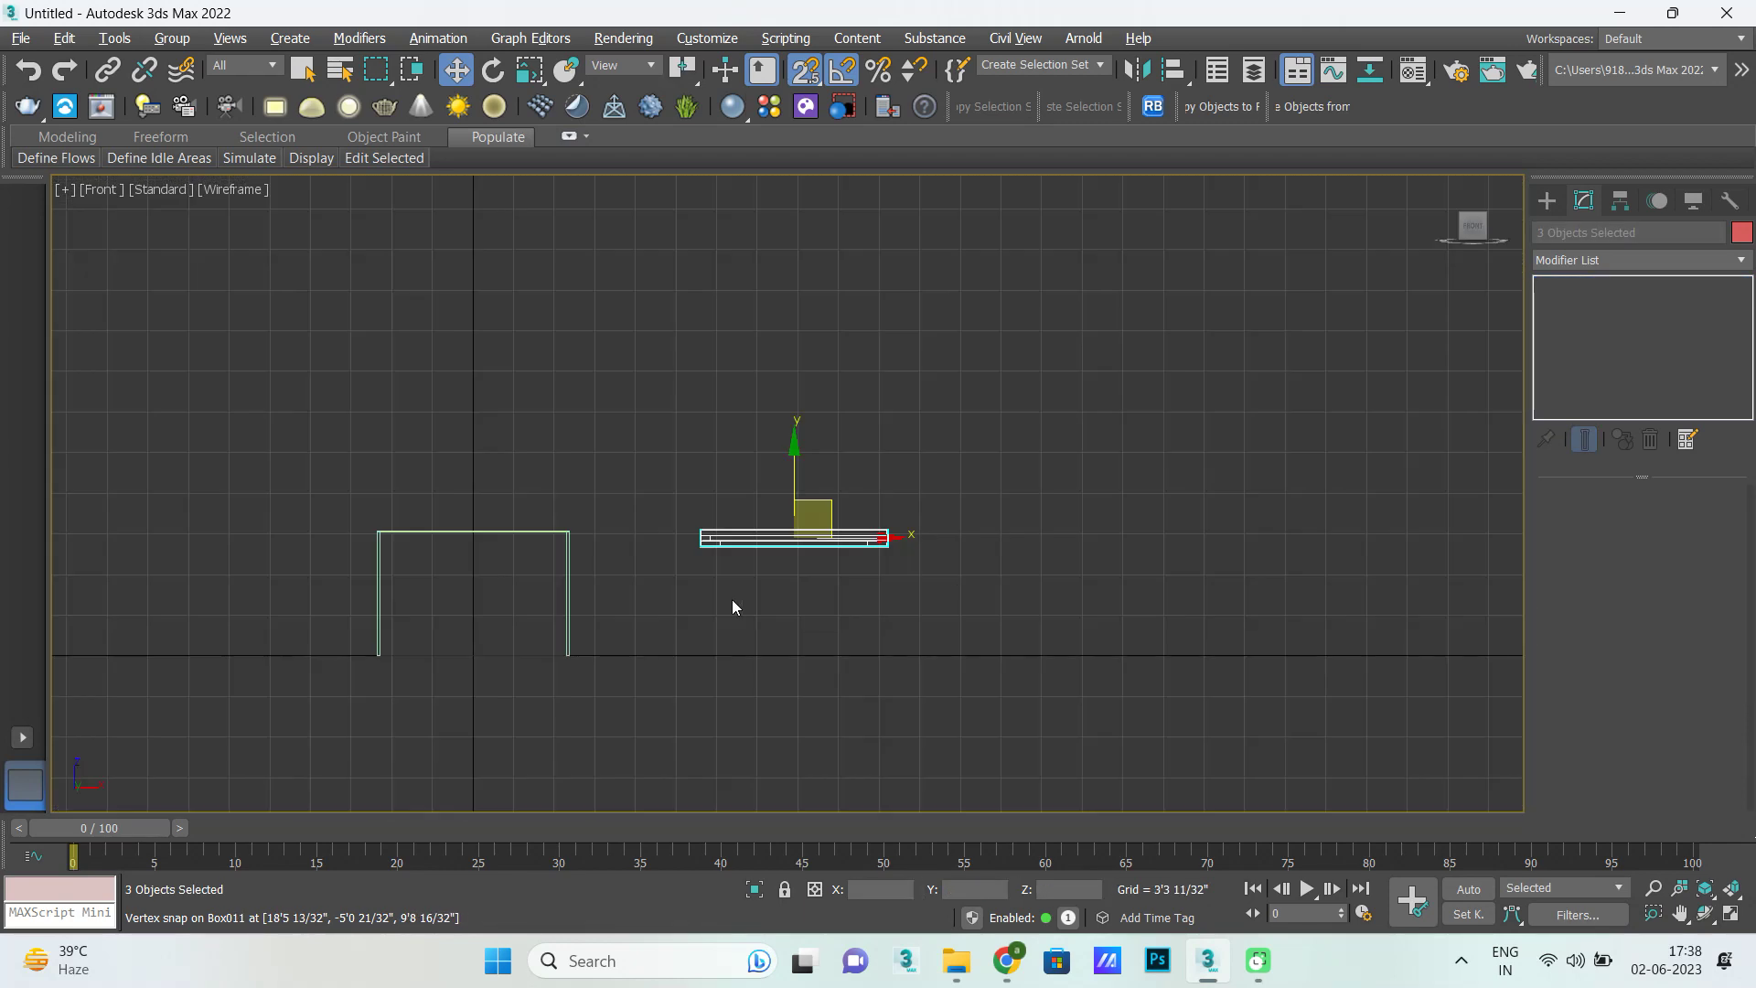
pyautogui.scroll(3, 405, 543)
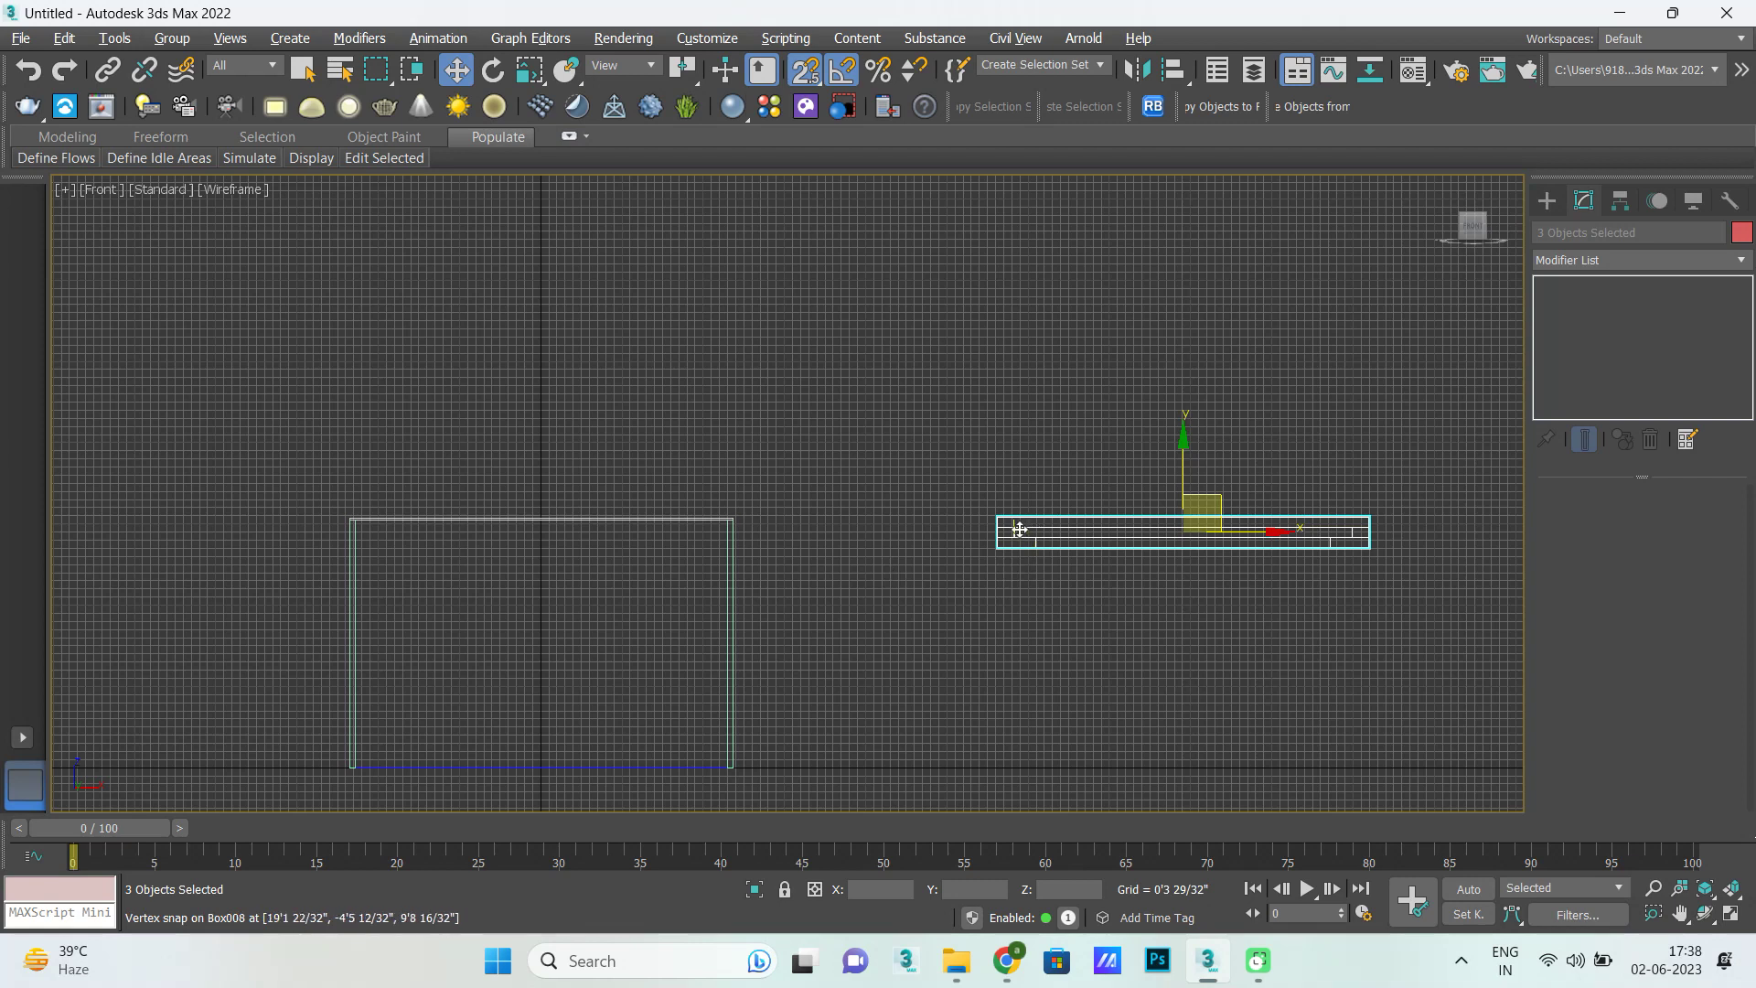
pyautogui.scroll(4, 988, 526)
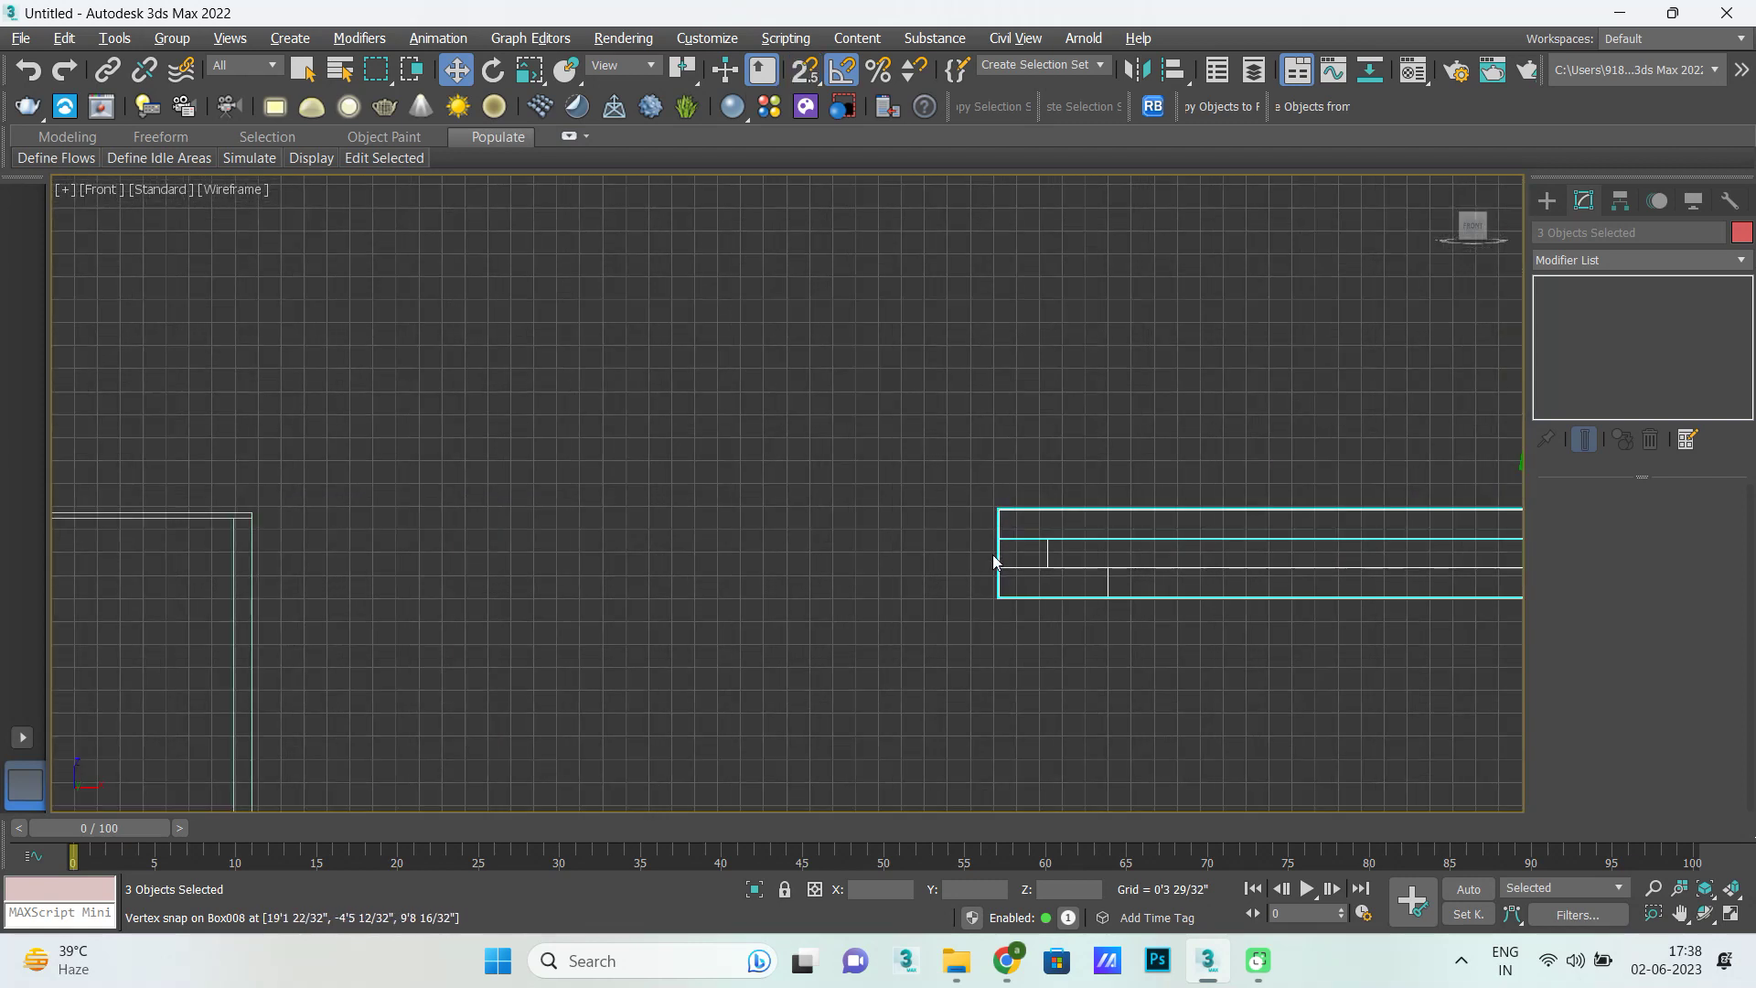
pyautogui.scroll(-3, 993, 554)
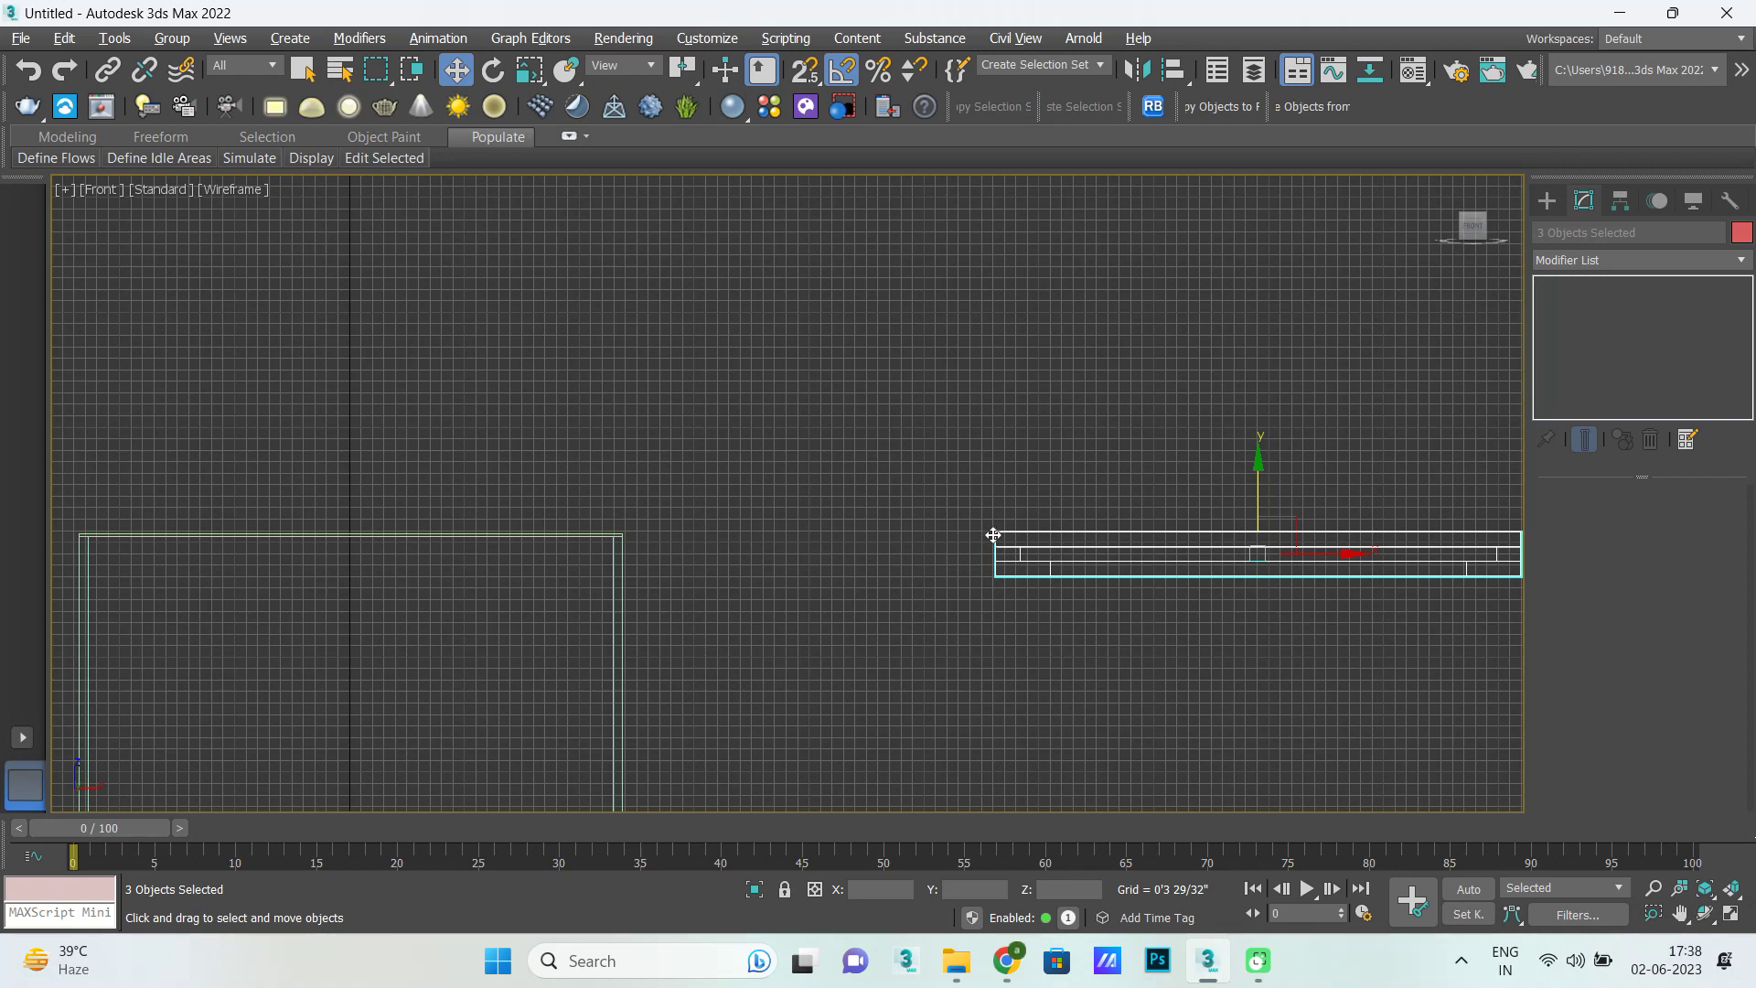
pyautogui.press('s')
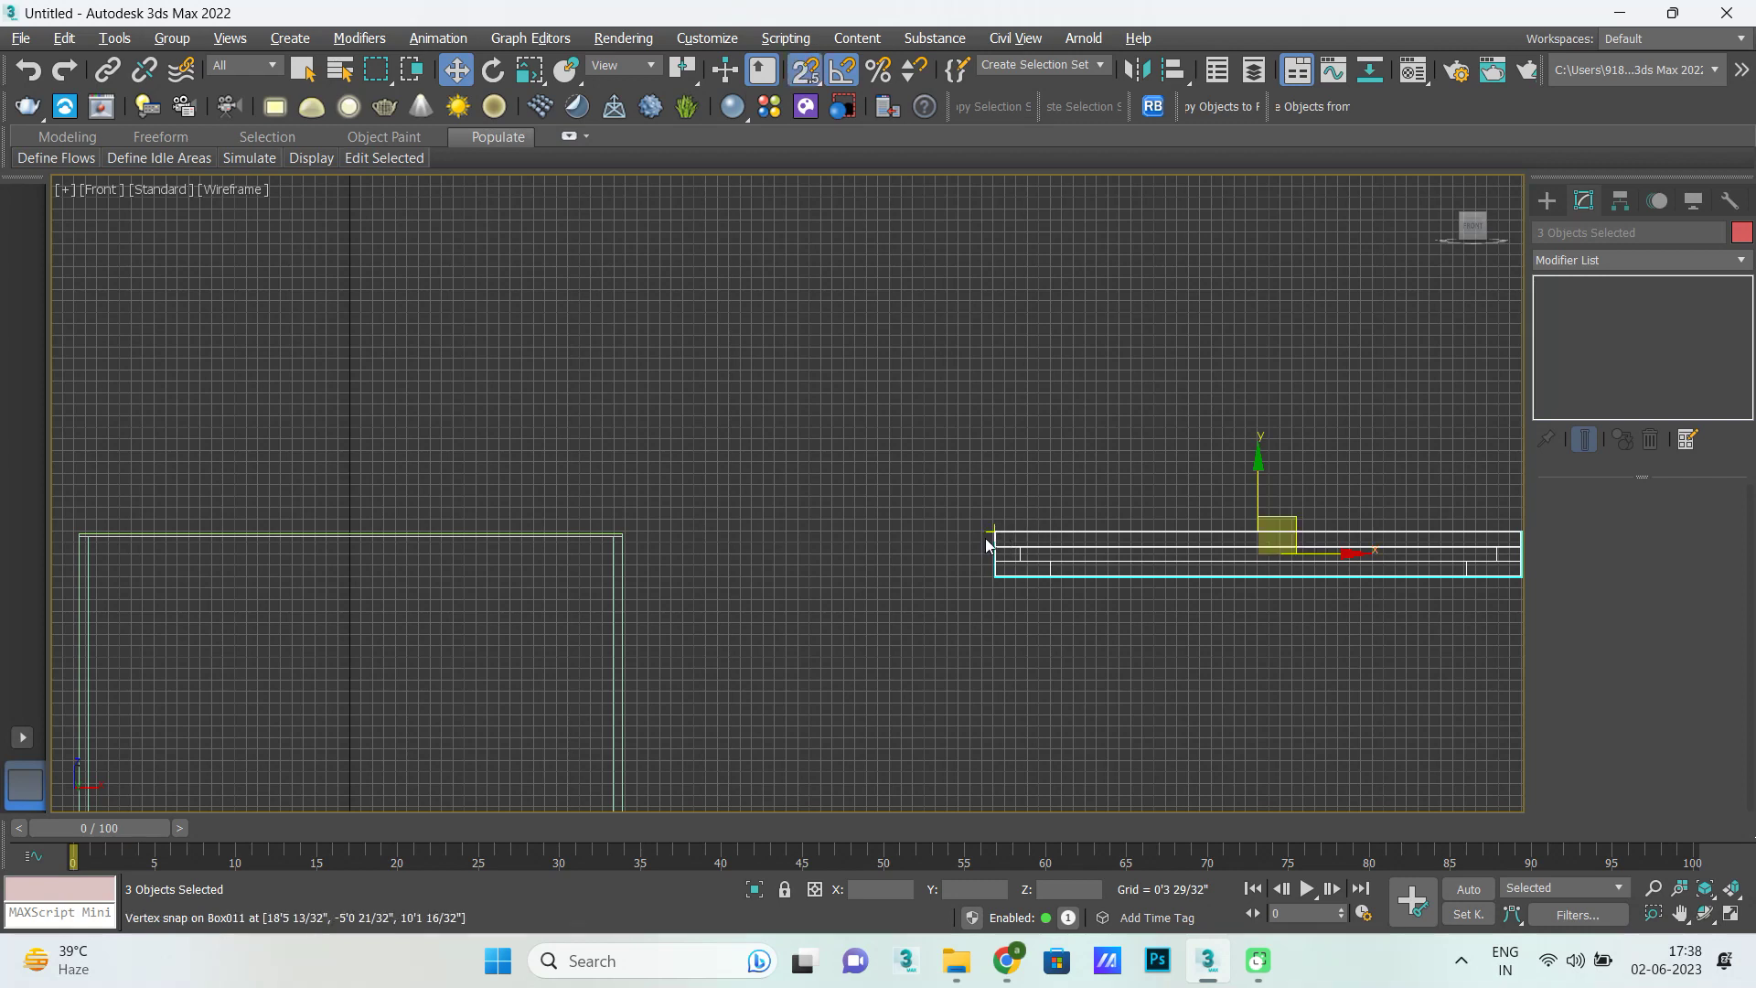
pyautogui.moveTo(993, 533); pyautogui.dragTo(87, 537)
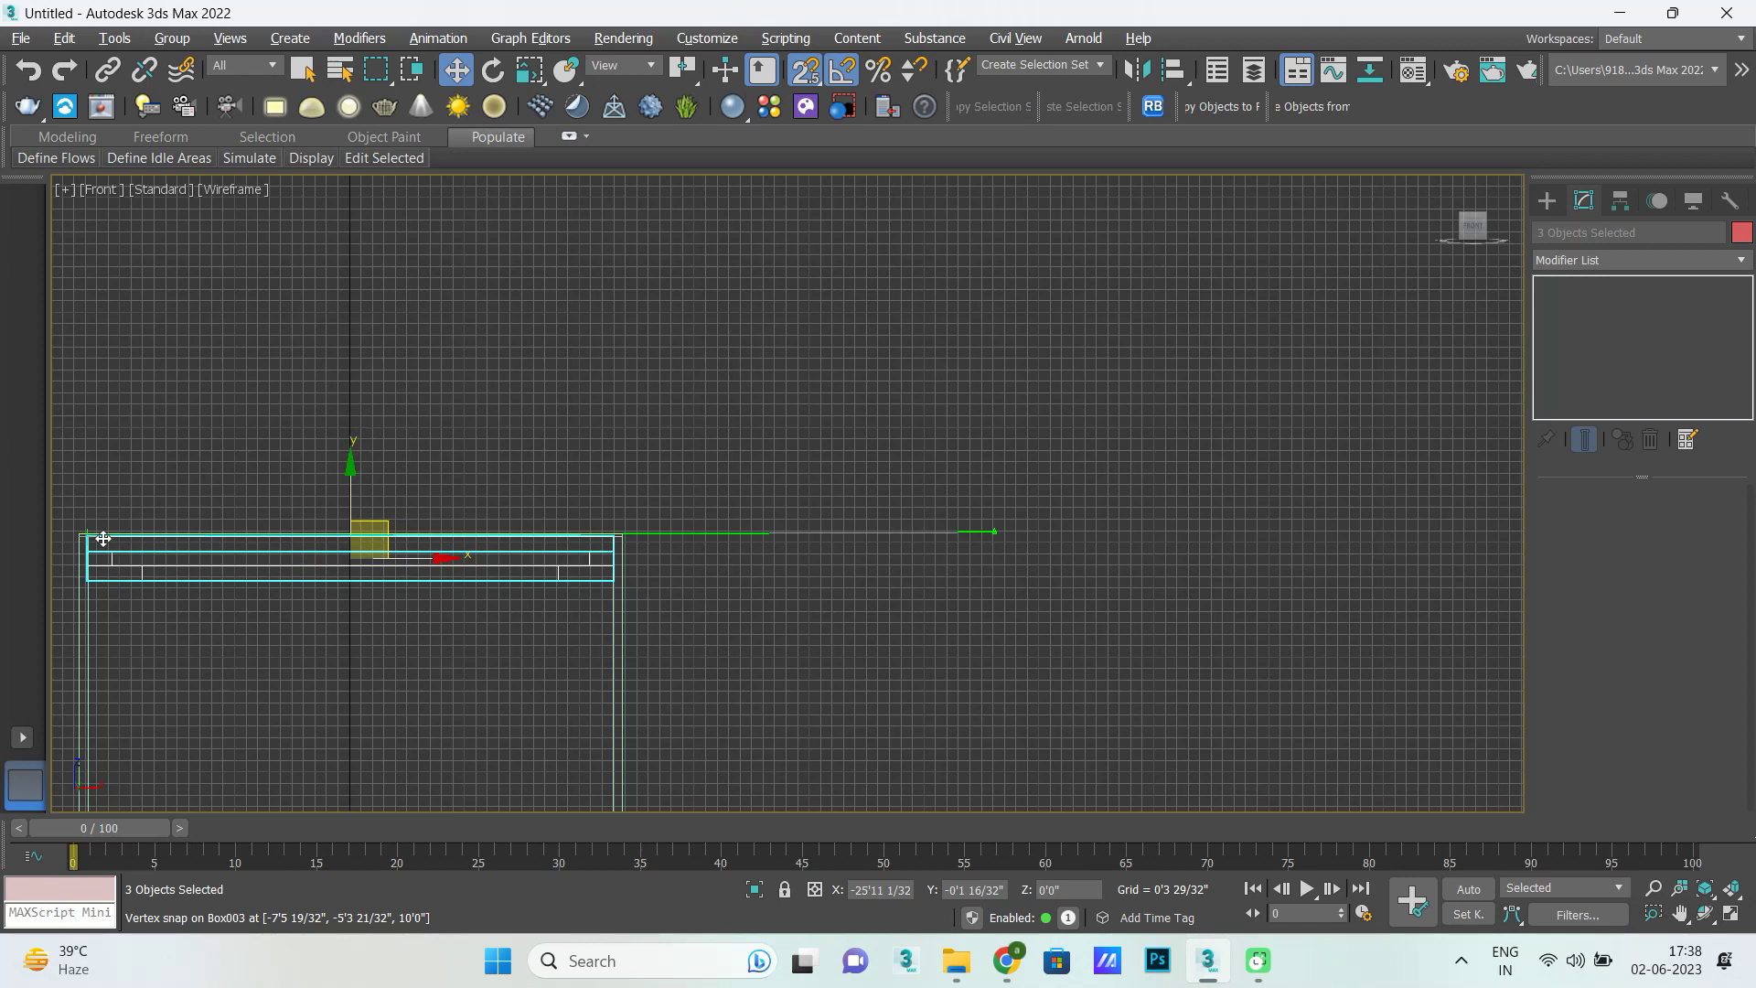
pyautogui.hotkey('alt', 'w')
pyautogui.middleClick(1145, 634)
pyautogui.hotkey('alt', 'w')
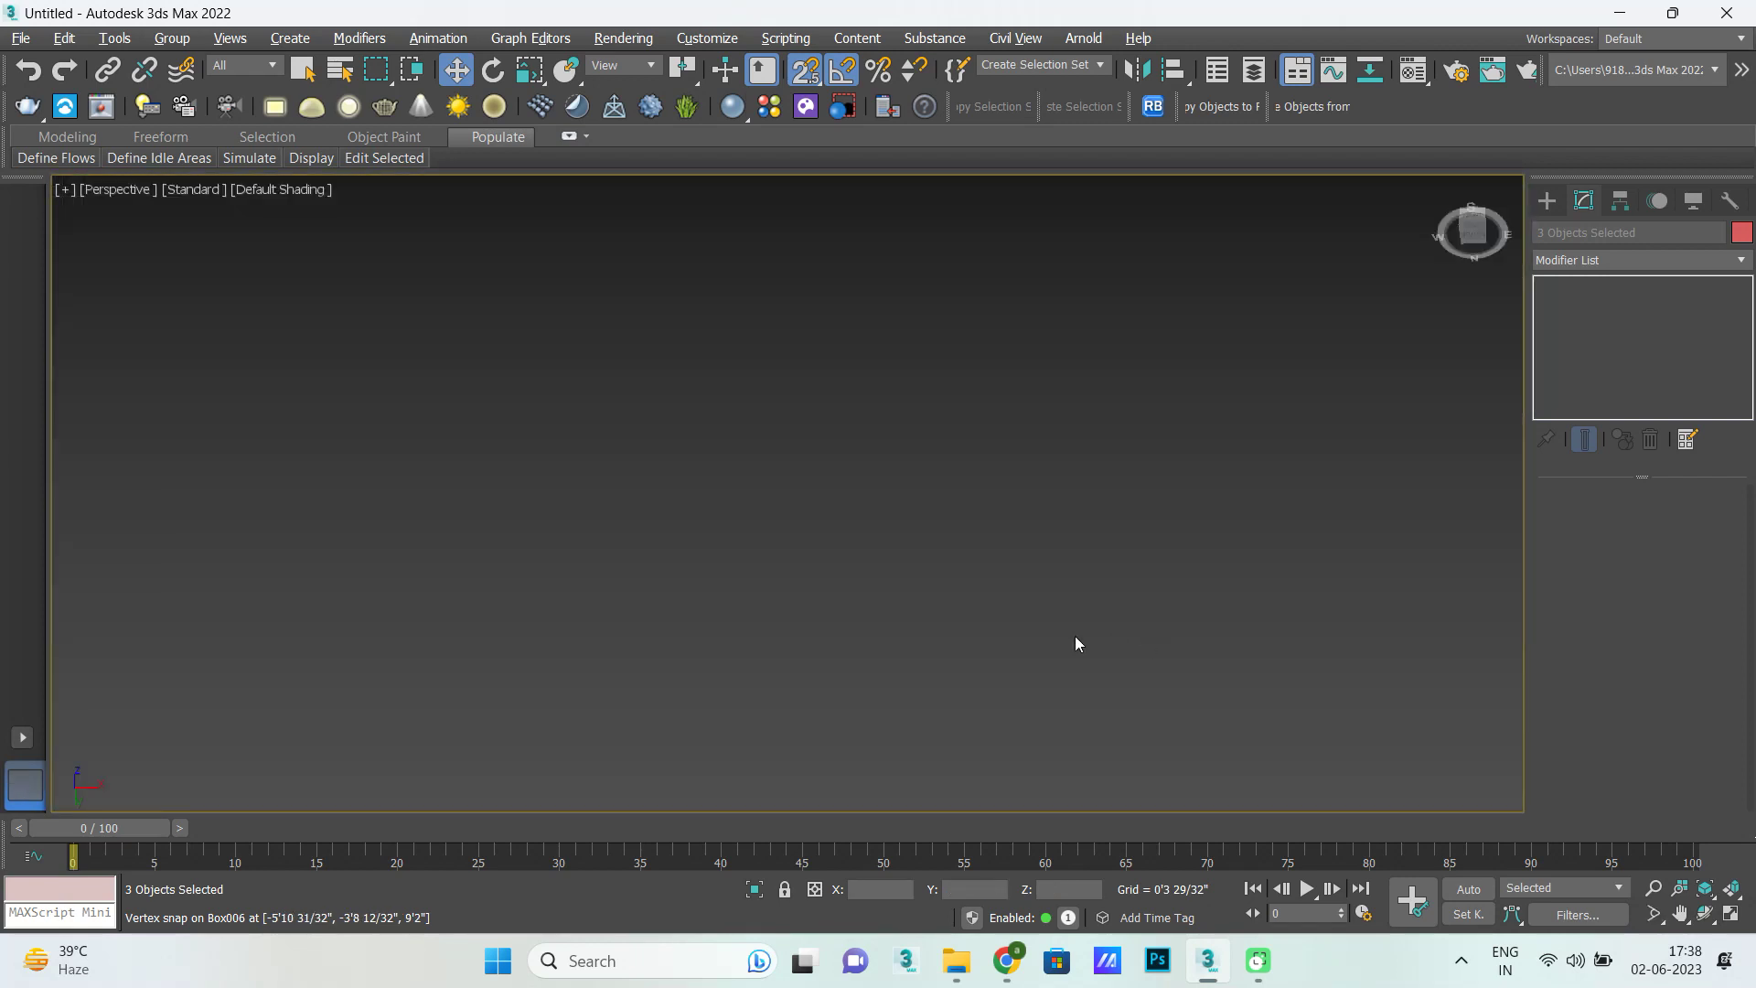
# Select the thin slab Box011 above the room and maximize the Top viewport.
pyautogui.scroll(-5, 1013, 651)
pyautogui.moveTo(836, 650)
pyautogui.keyDown('alt'); pyautogui.mouseDown(button='middle')
pyautogui.moveTo(835, 628)
pyautogui.moveTo(765, 635)
pyautogui.moveTo(809, 597)
pyautogui.moveTo(843, 674)
pyautogui.moveTo(815, 686)
pyautogui.mouseUp(button='middle'); pyautogui.keyUp('alt')
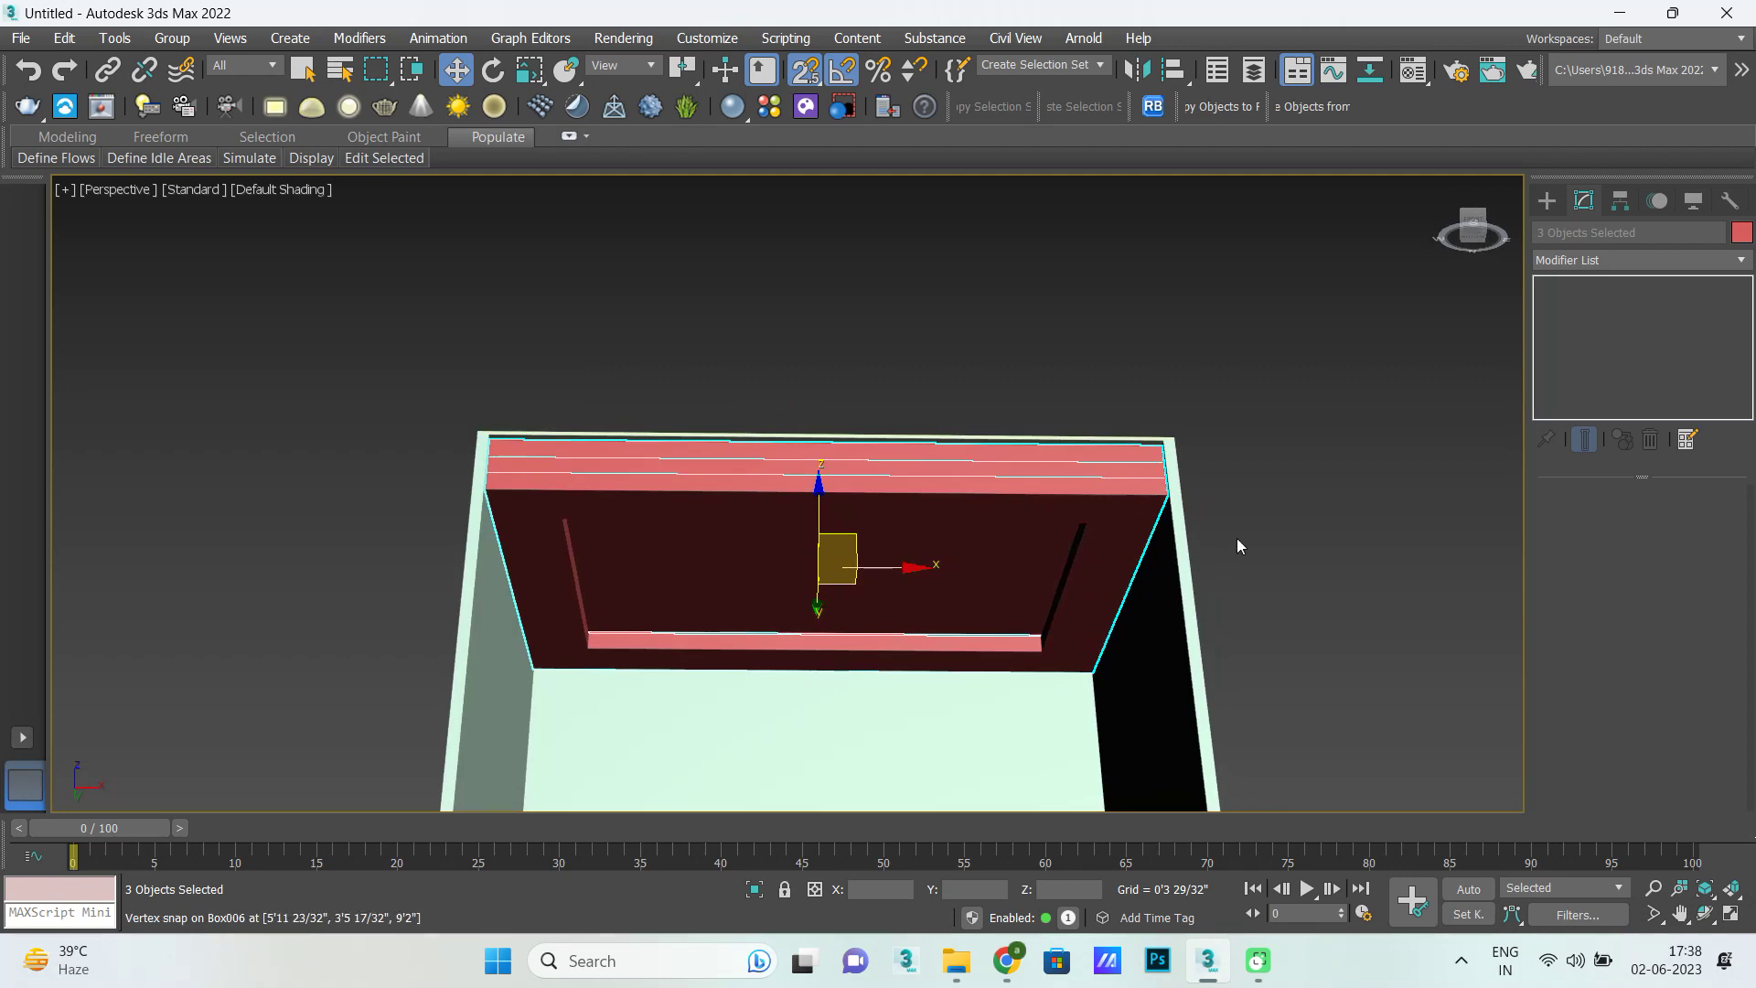
pyautogui.click(1272, 556)
pyautogui.scroll(3, 701, 572)
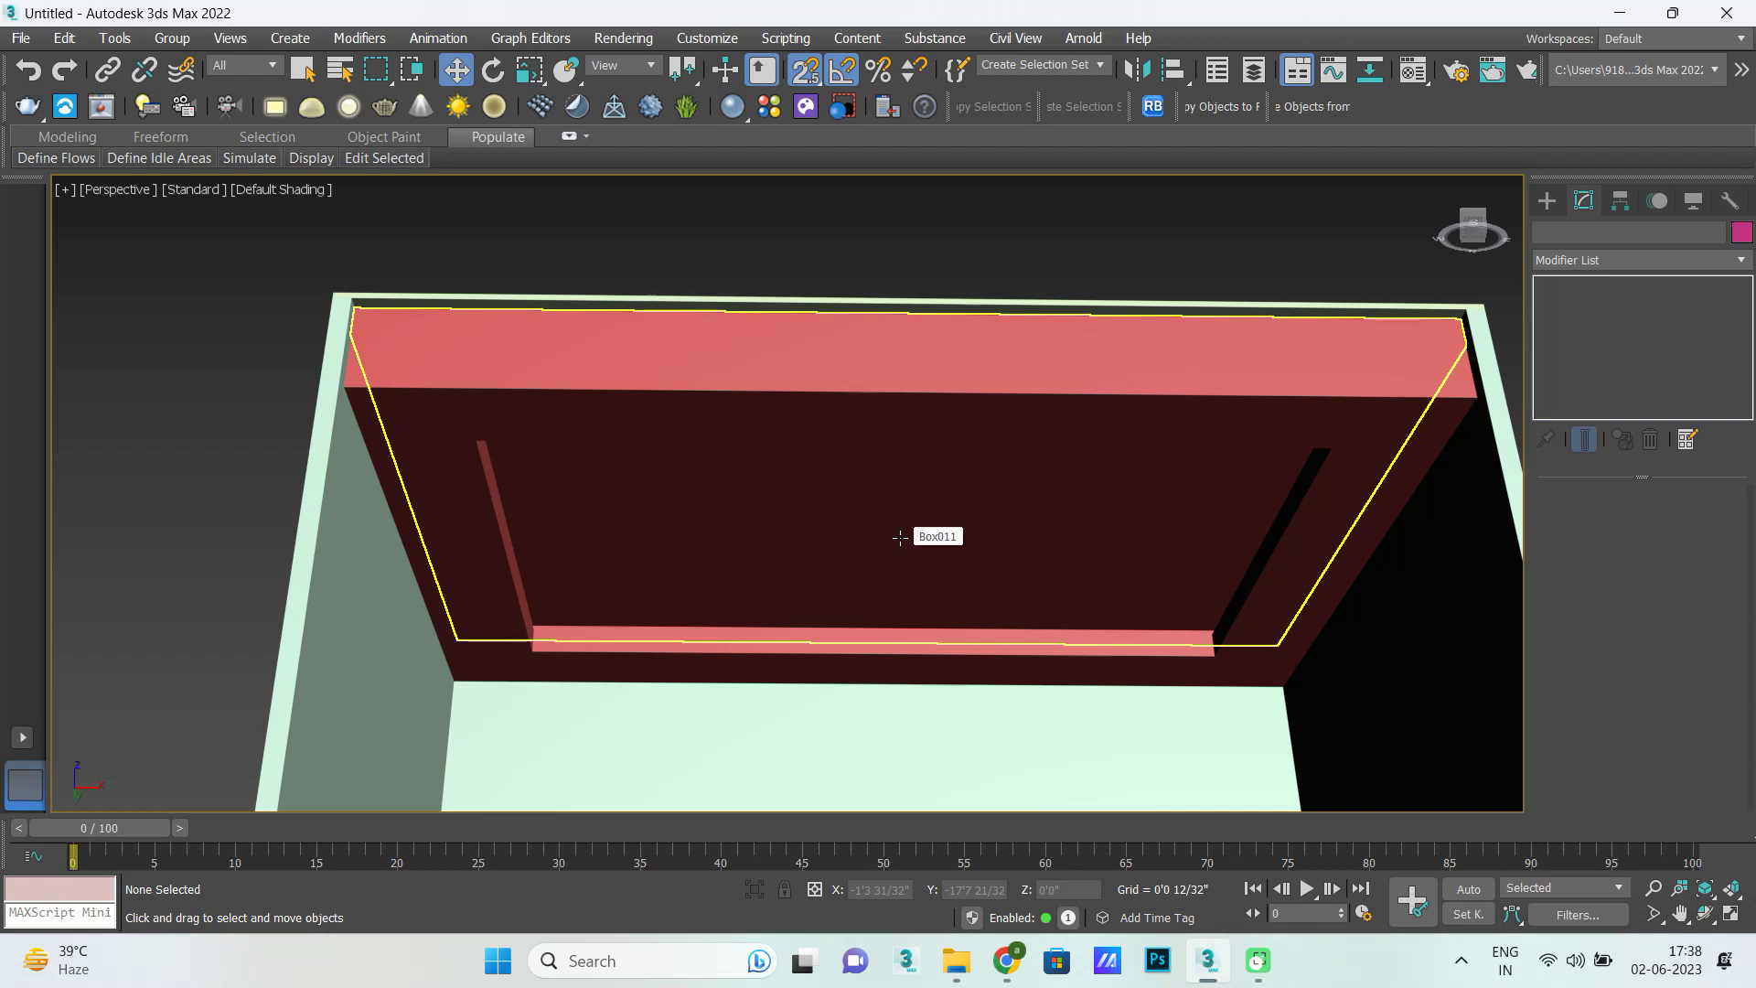
pyautogui.click(900, 538)
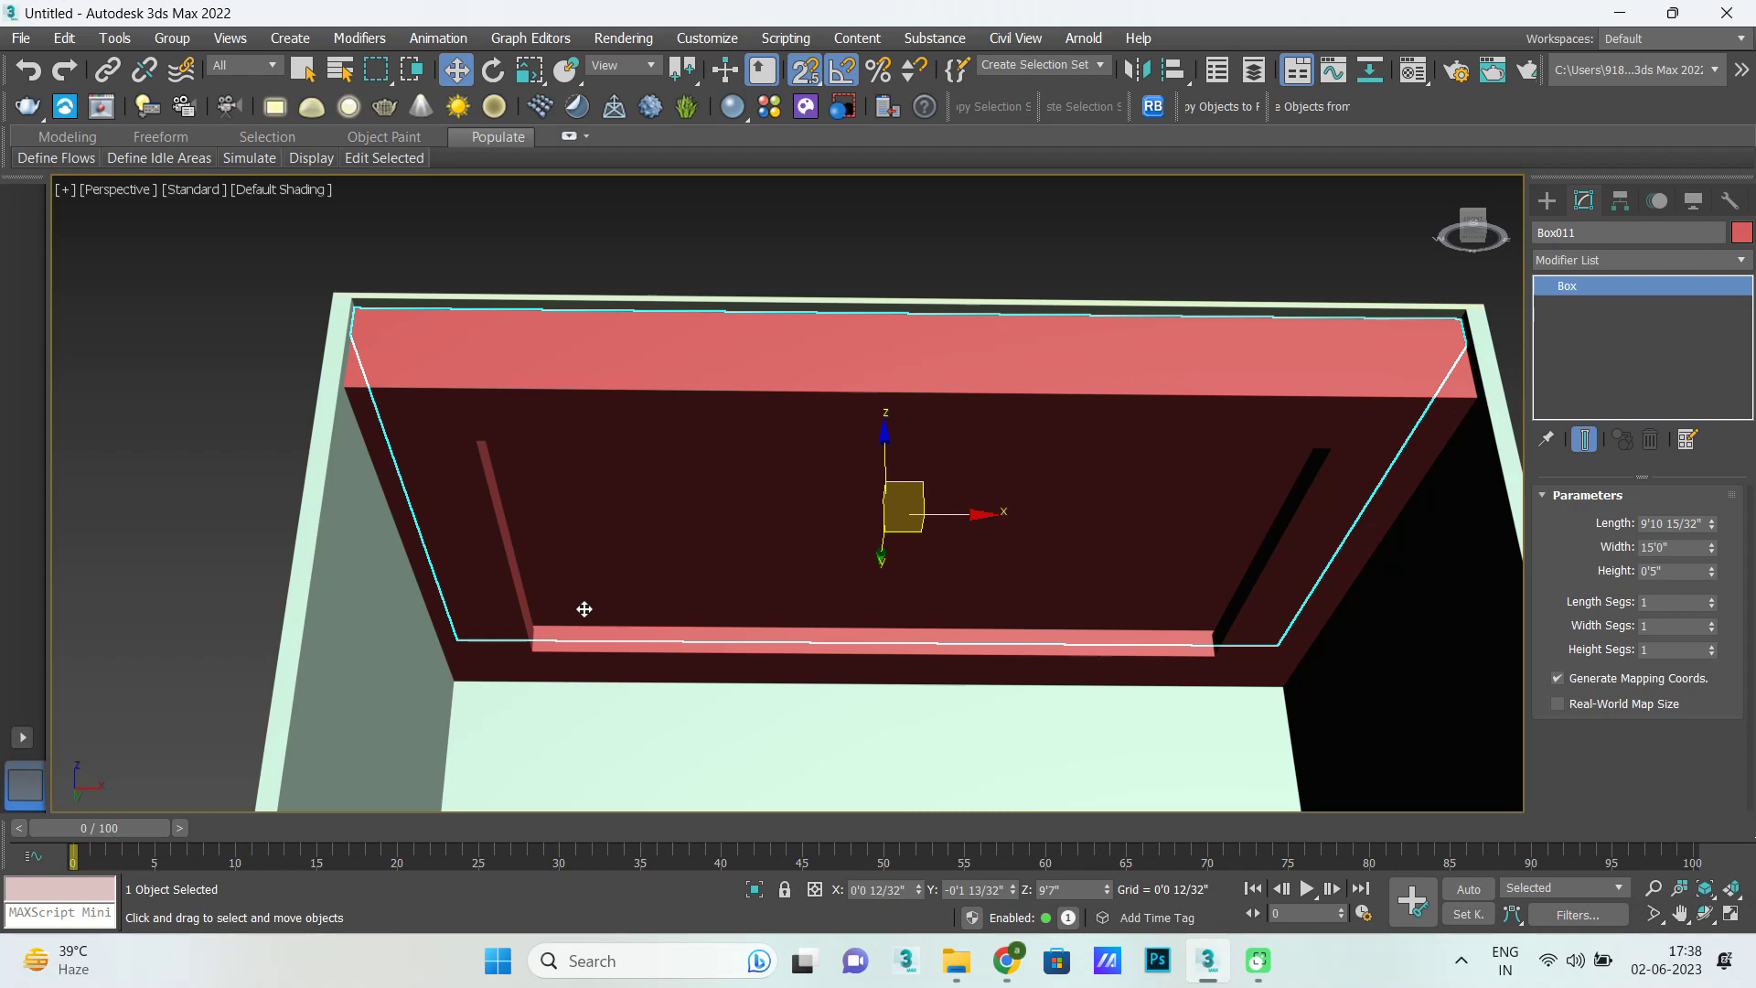
pyautogui.scroll(-4, 590, 577)
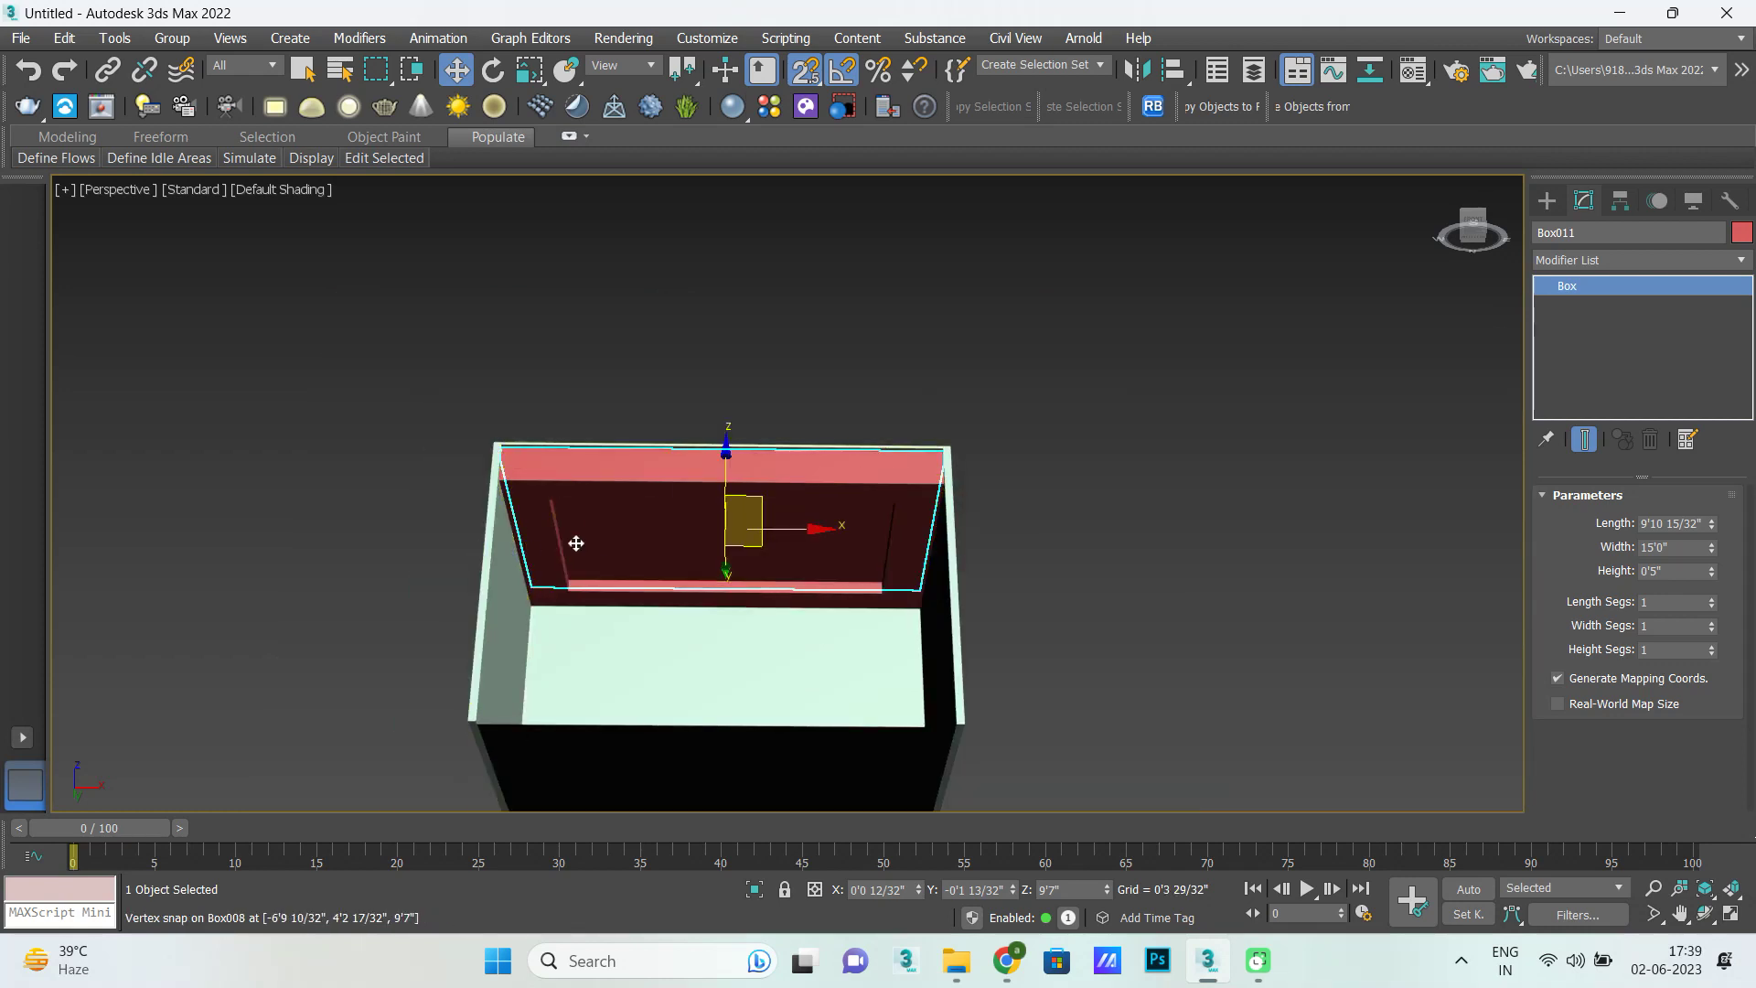
pyautogui.scroll(2, 572, 554)
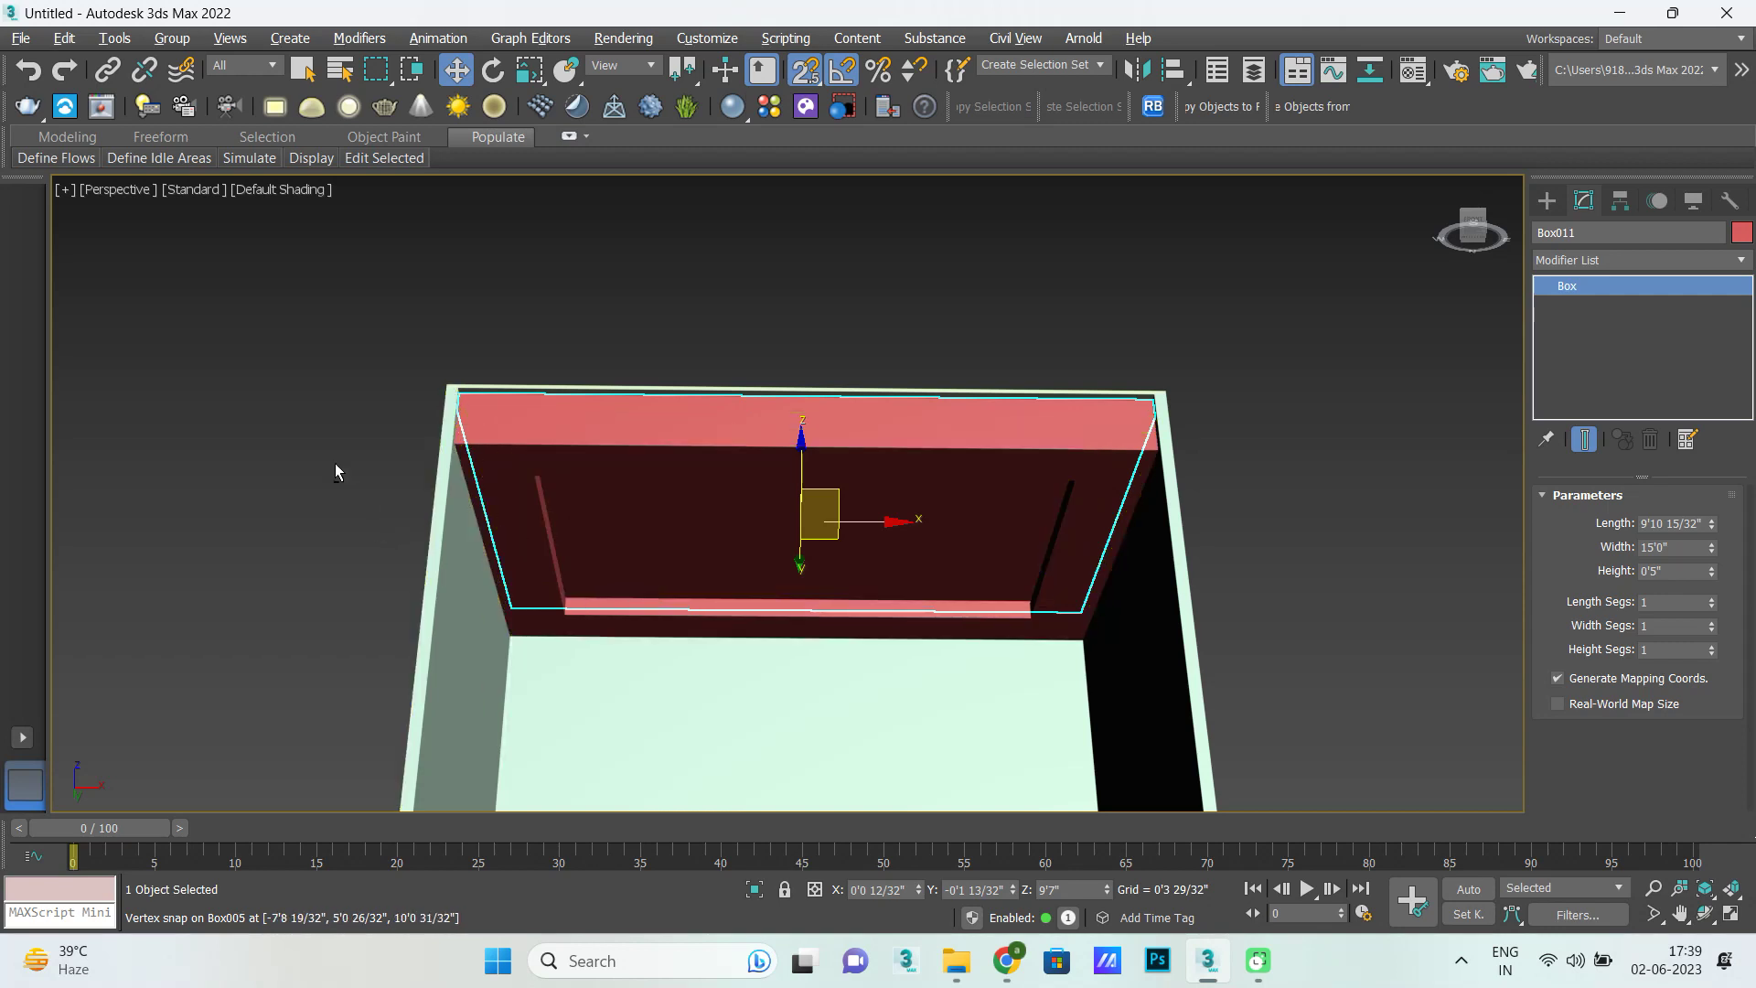
pyautogui.hotkey('alt', 'w')
pyautogui.hotkey('alt', 'w')
pyautogui.scroll(-1, 354, 513)
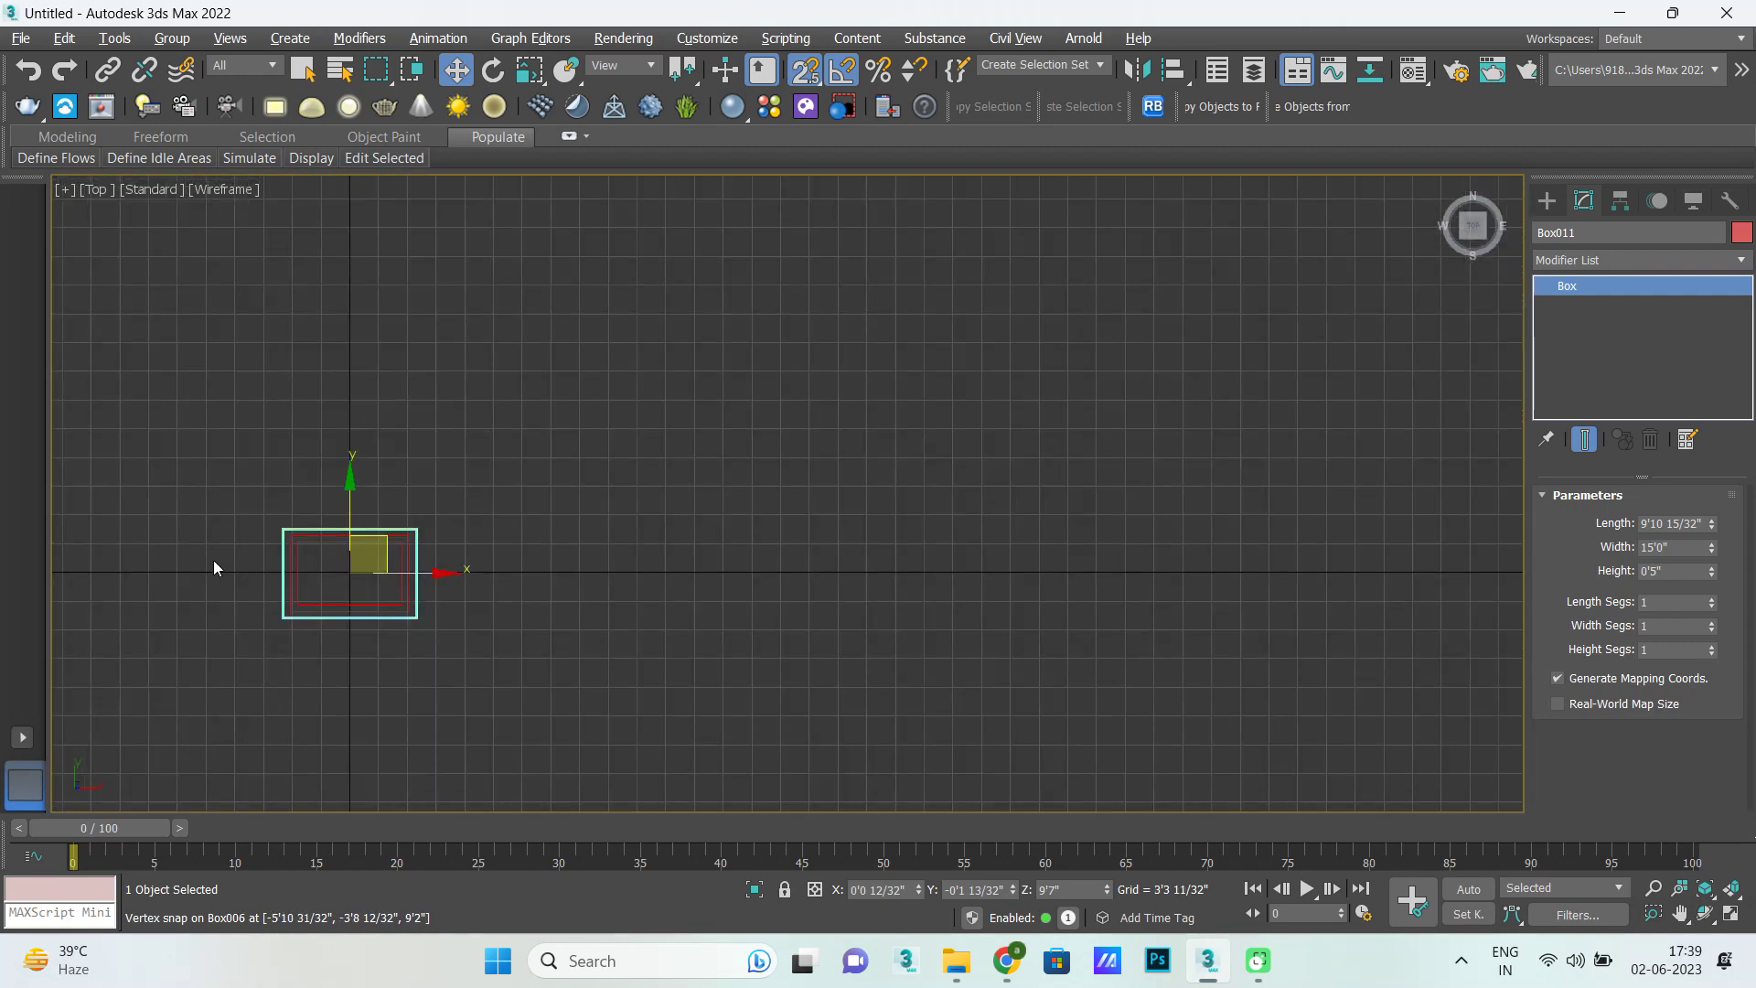
# With snaps off, drag Box011 along X to sit beside the room, uncovering the boxes below.
pyautogui.scroll(2, 212, 560)
pyautogui.press('s')
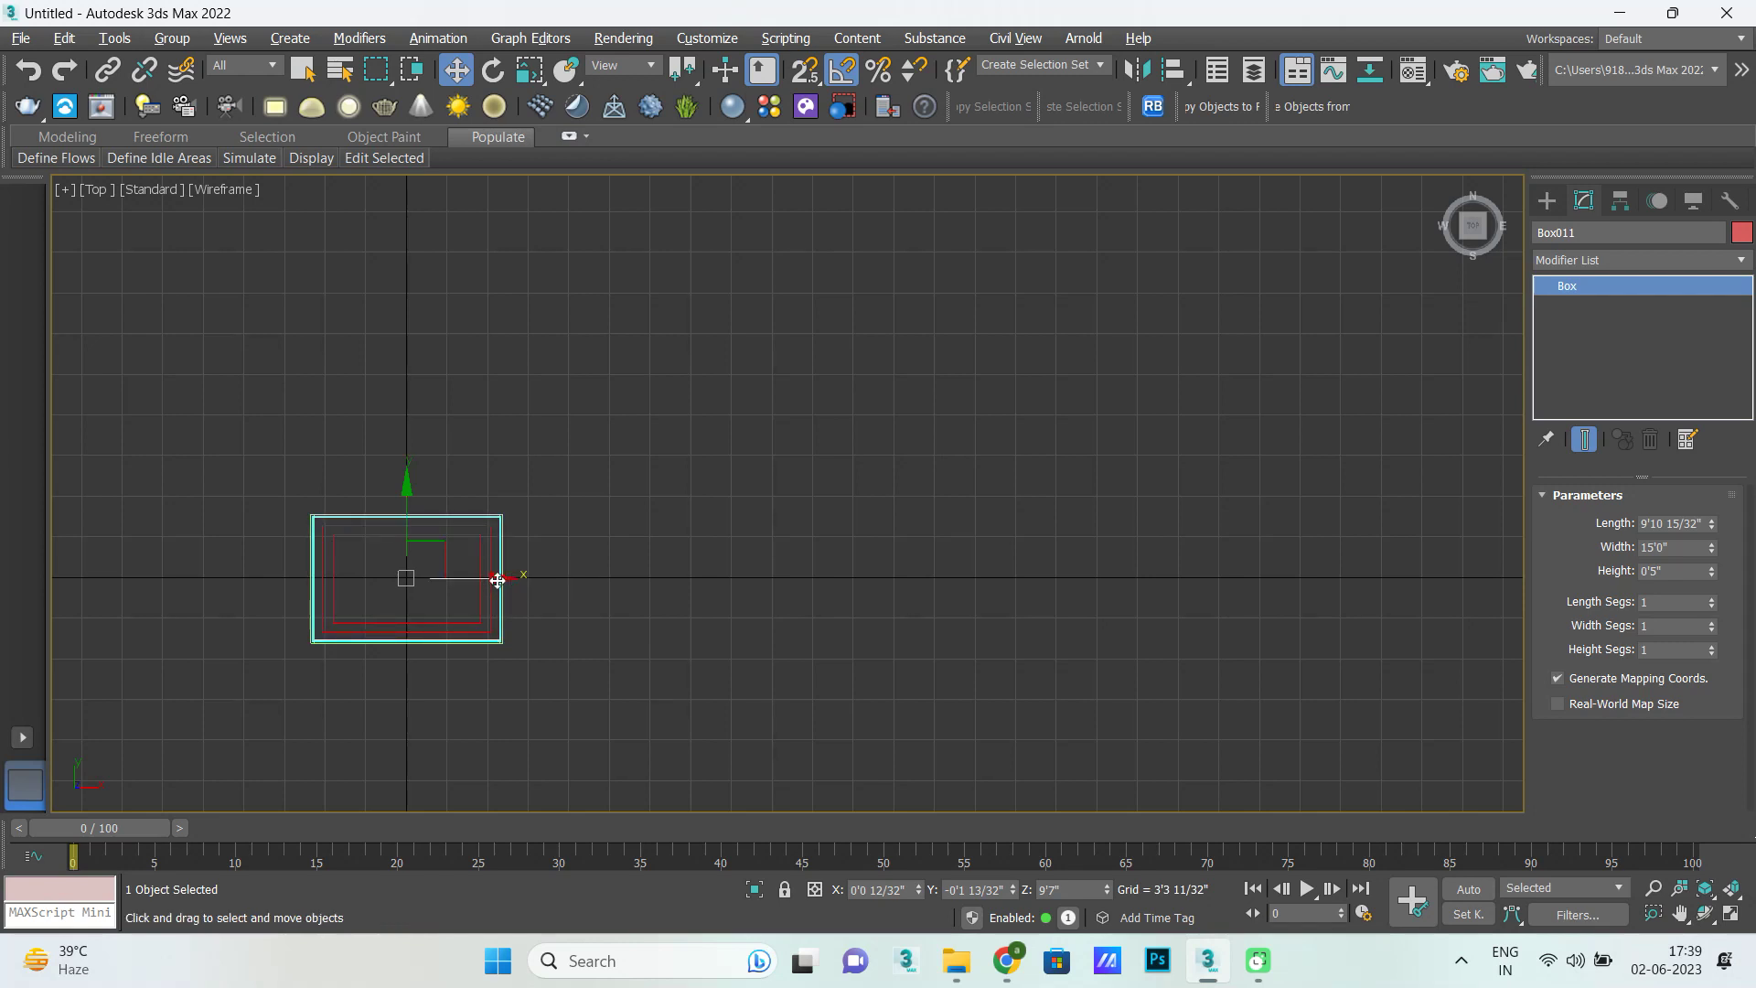
pyautogui.moveTo(498, 582); pyautogui.dragTo(1037, 661)
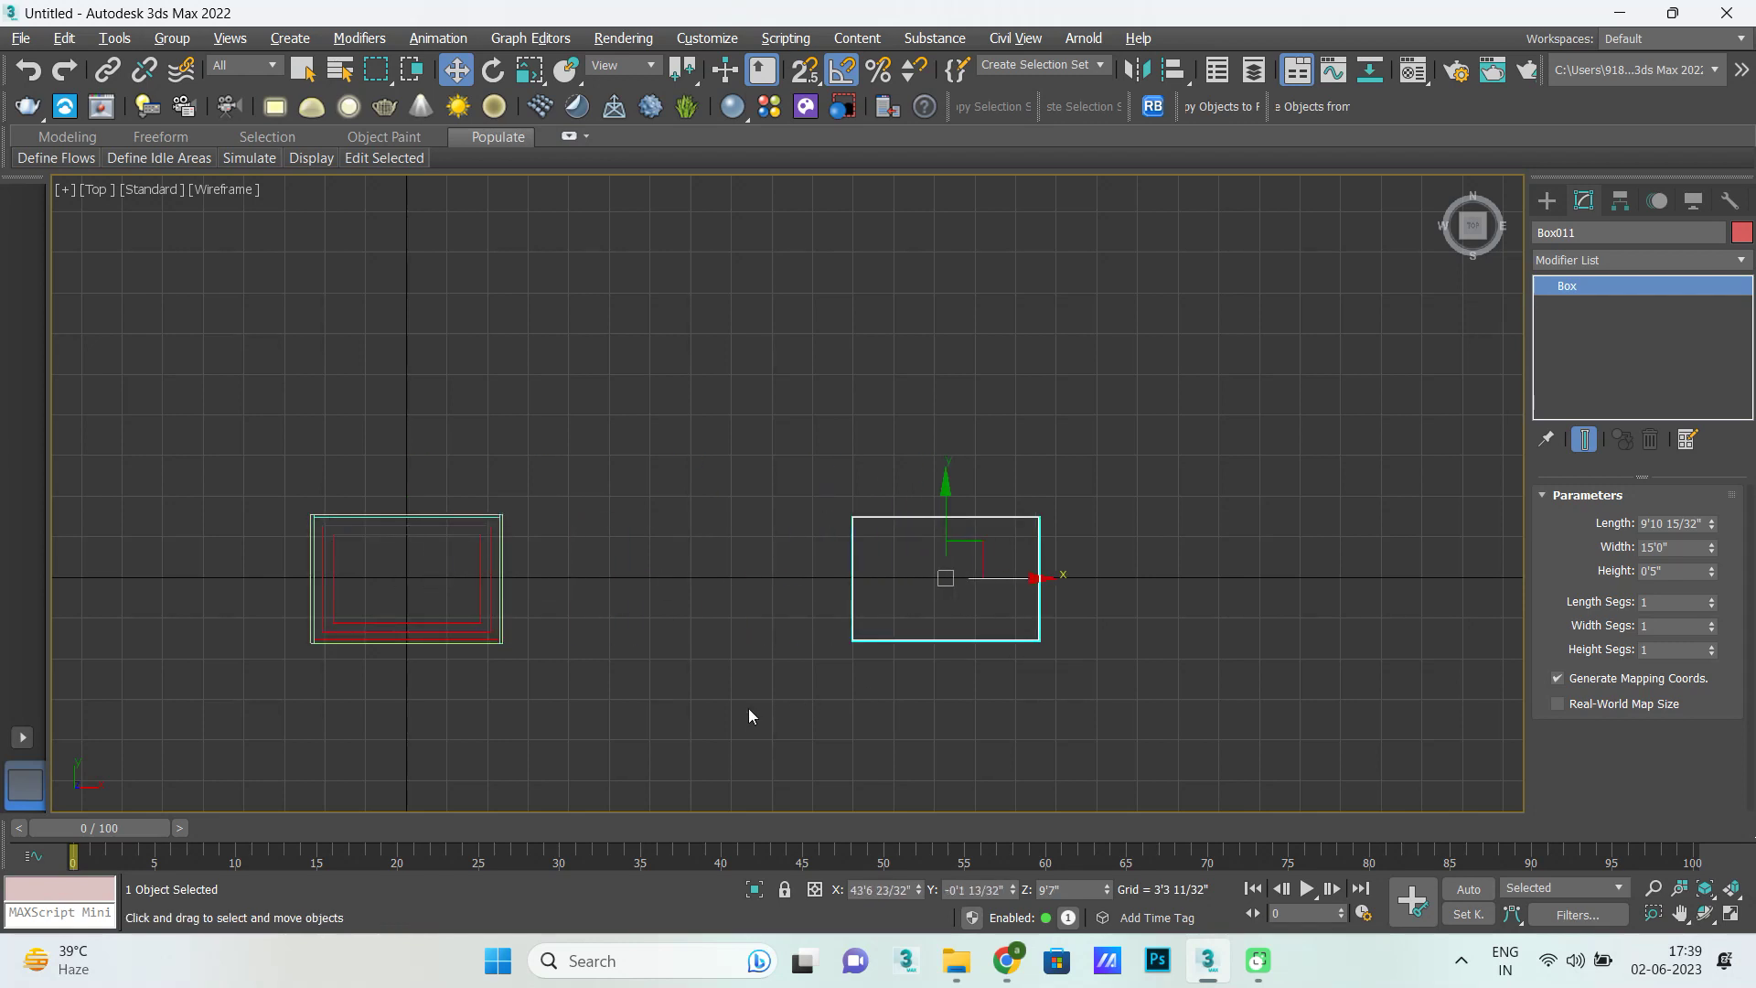
pyautogui.hotkey('alt', 'w')
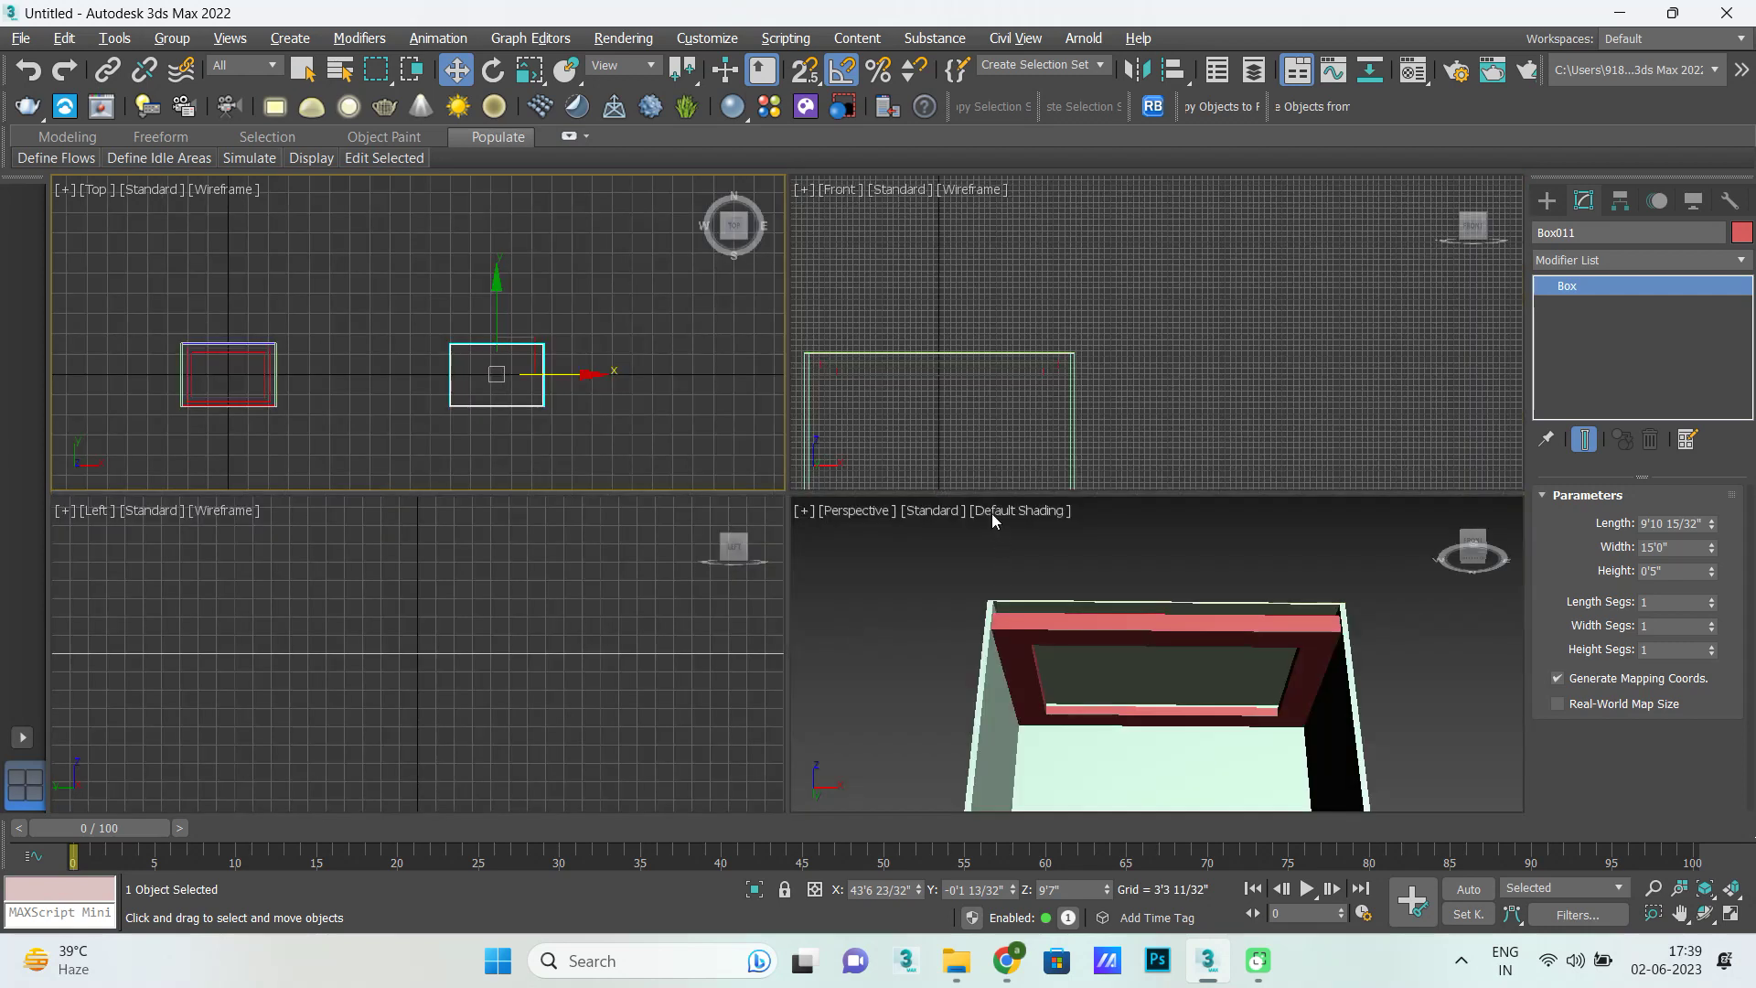
pyautogui.hotkey('alt', 'w')
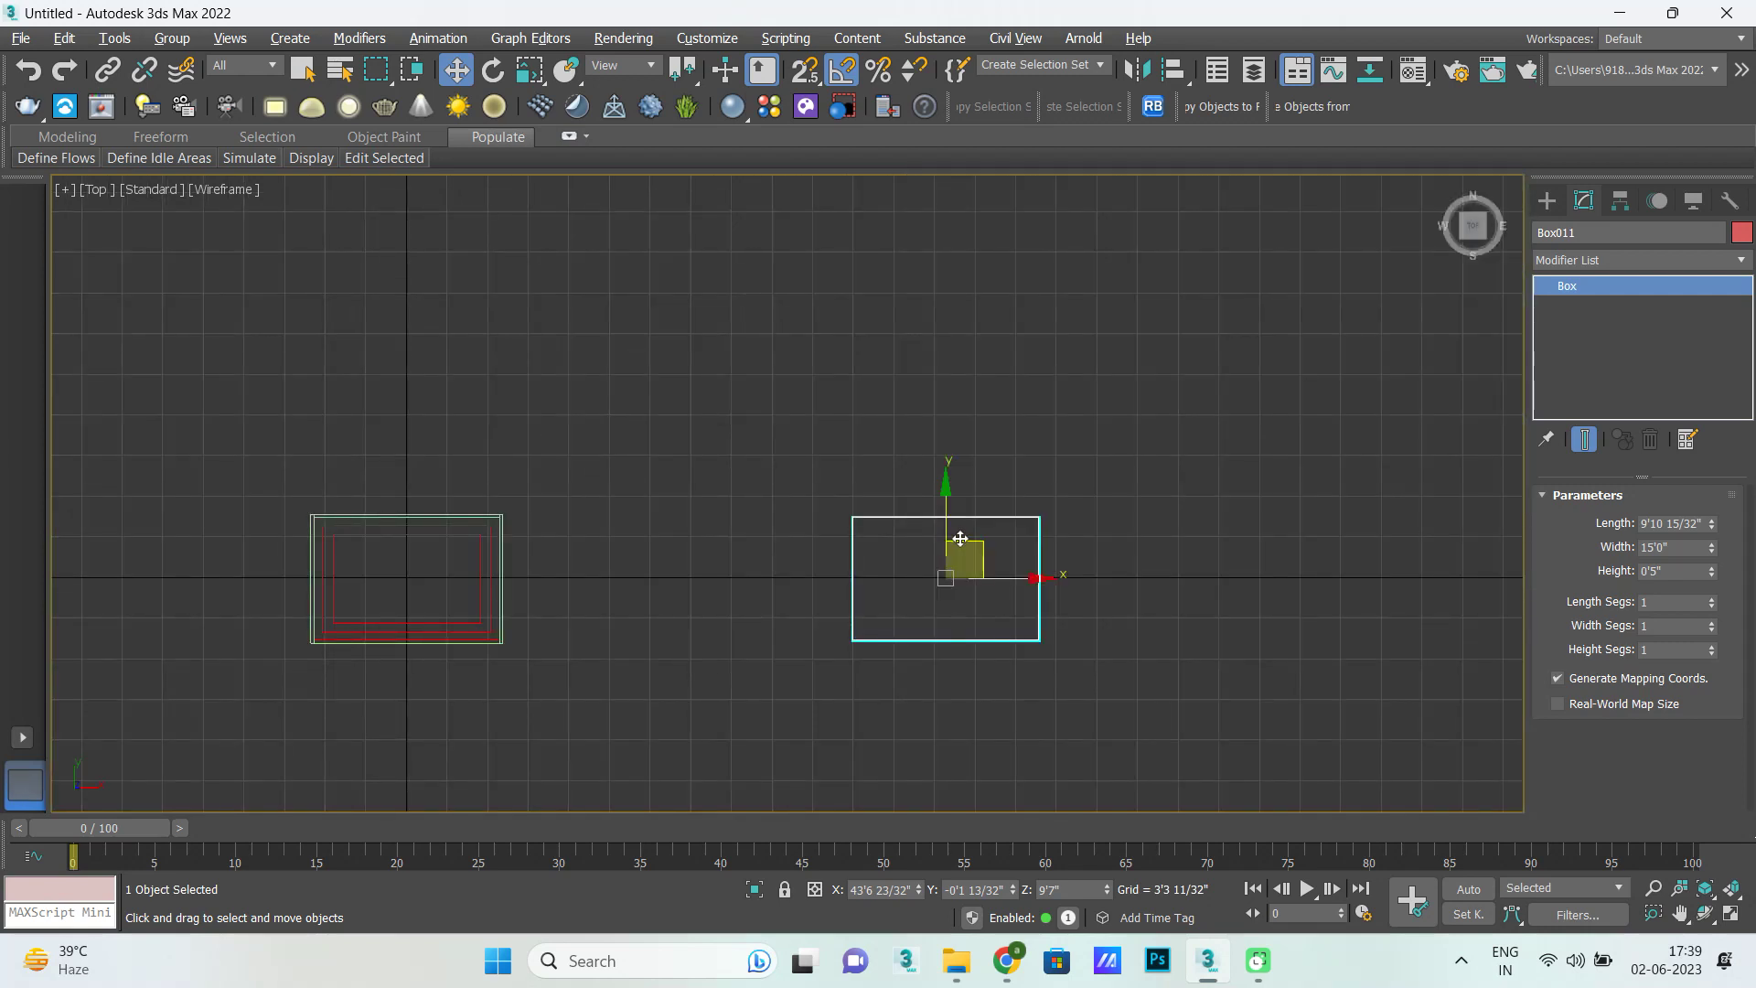
pyautogui.scroll(3, 935, 611)
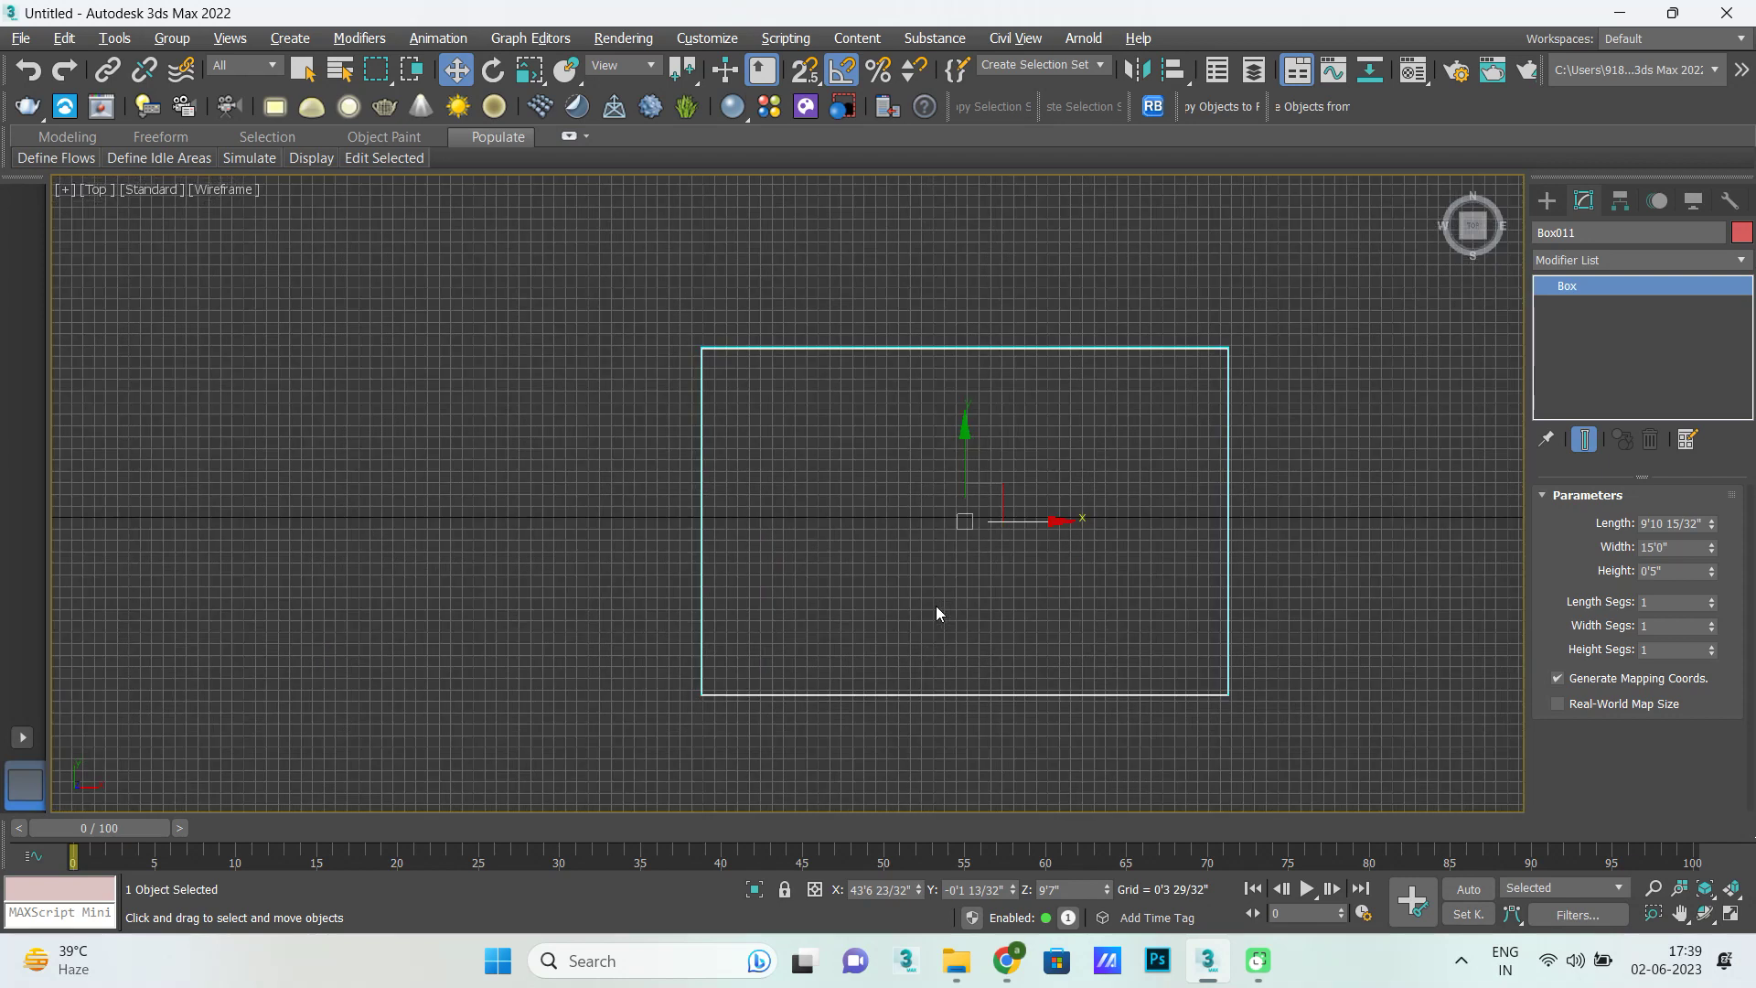
pyautogui.scroll(1, 978, 530)
pyautogui.press('r')
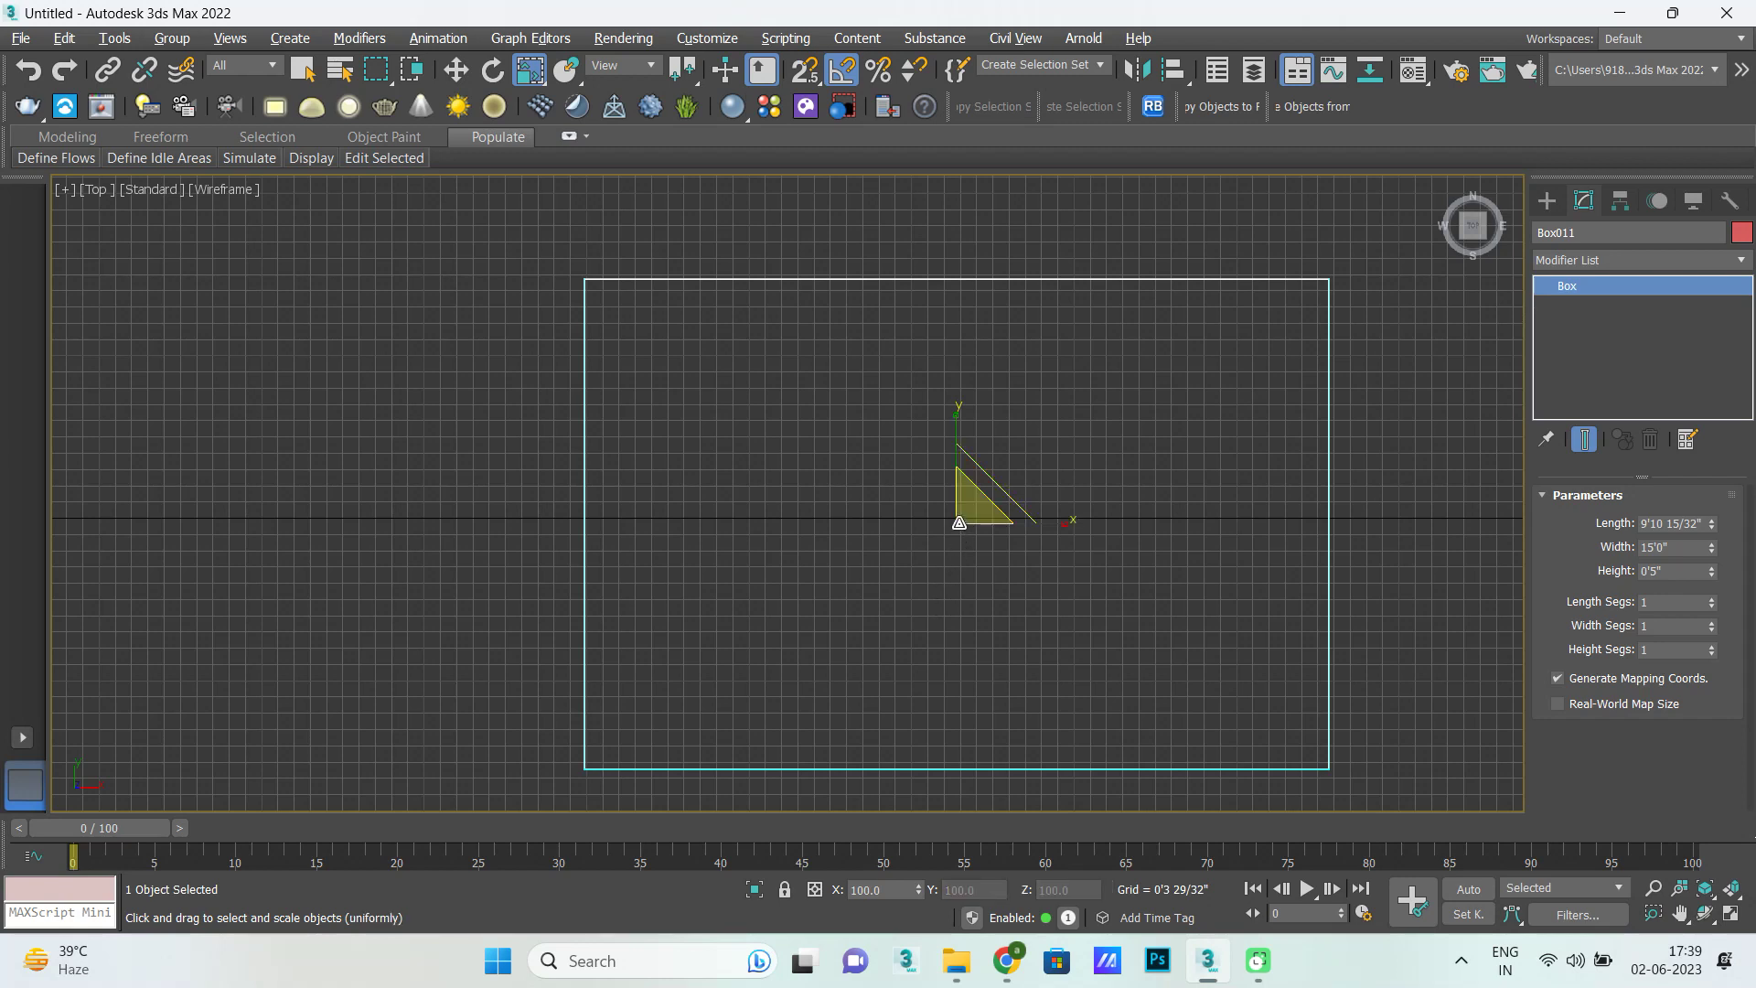
# Shift-scale the slab to about 49% to create the half-size copy Box012.
pyautogui.keyDown('shift'); pyautogui.moveTo(958, 523); pyautogui.dragTo(940, 623); pyautogui.keyUp('shift')
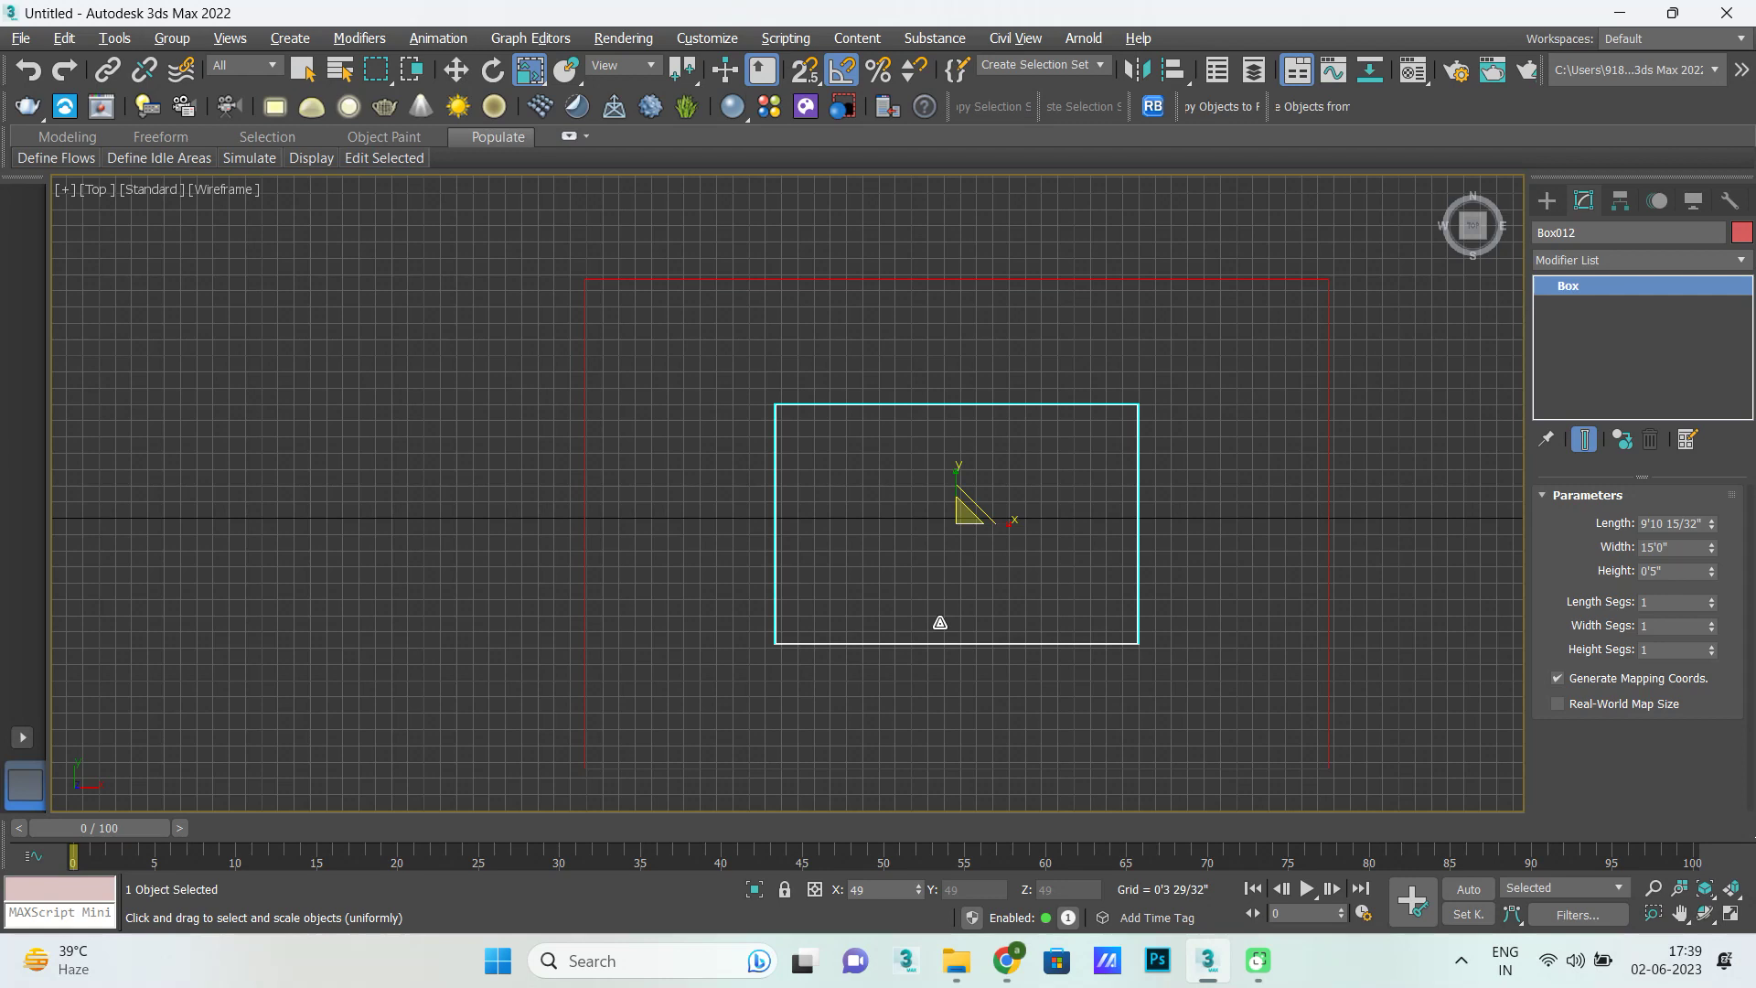
pyautogui.keyDown('shift'); pyautogui.moveTo(940, 623); pyautogui.dragTo(941, 627); pyautogui.keyUp('shift')
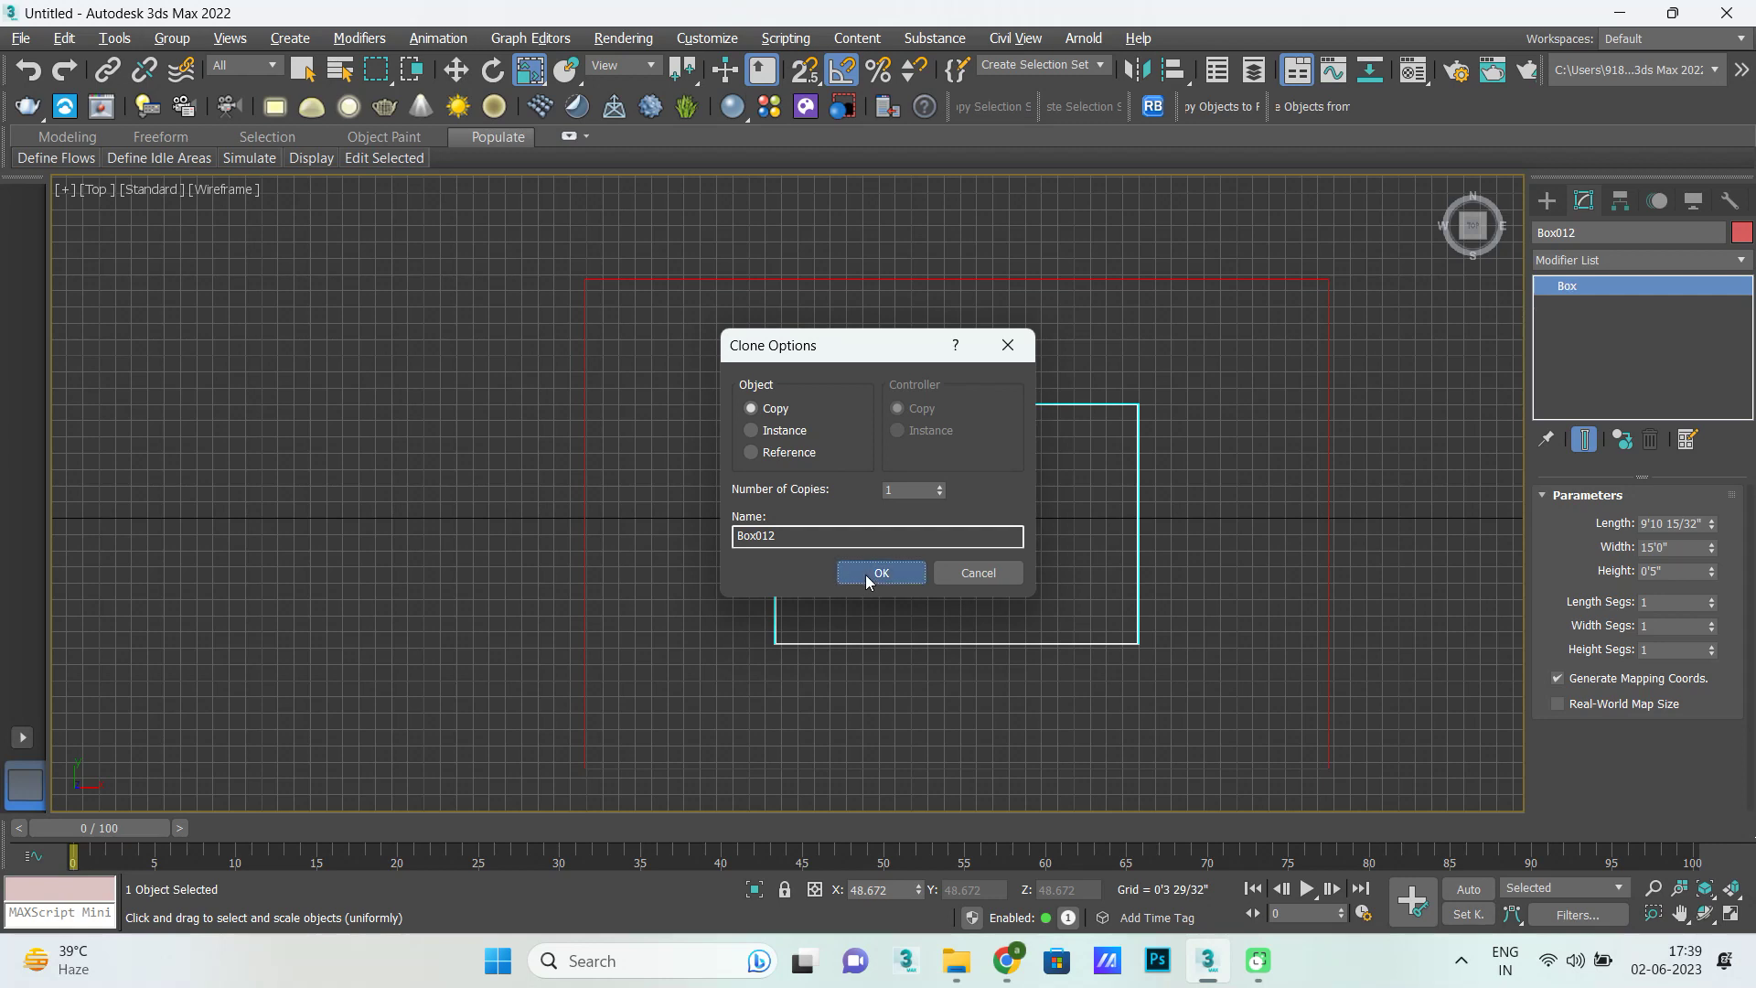
pyautogui.click(865, 574)
pyautogui.scroll(-3, 600, 595)
pyautogui.scroll(2, 772, 567)
pyautogui.scroll(2, 772, 568)
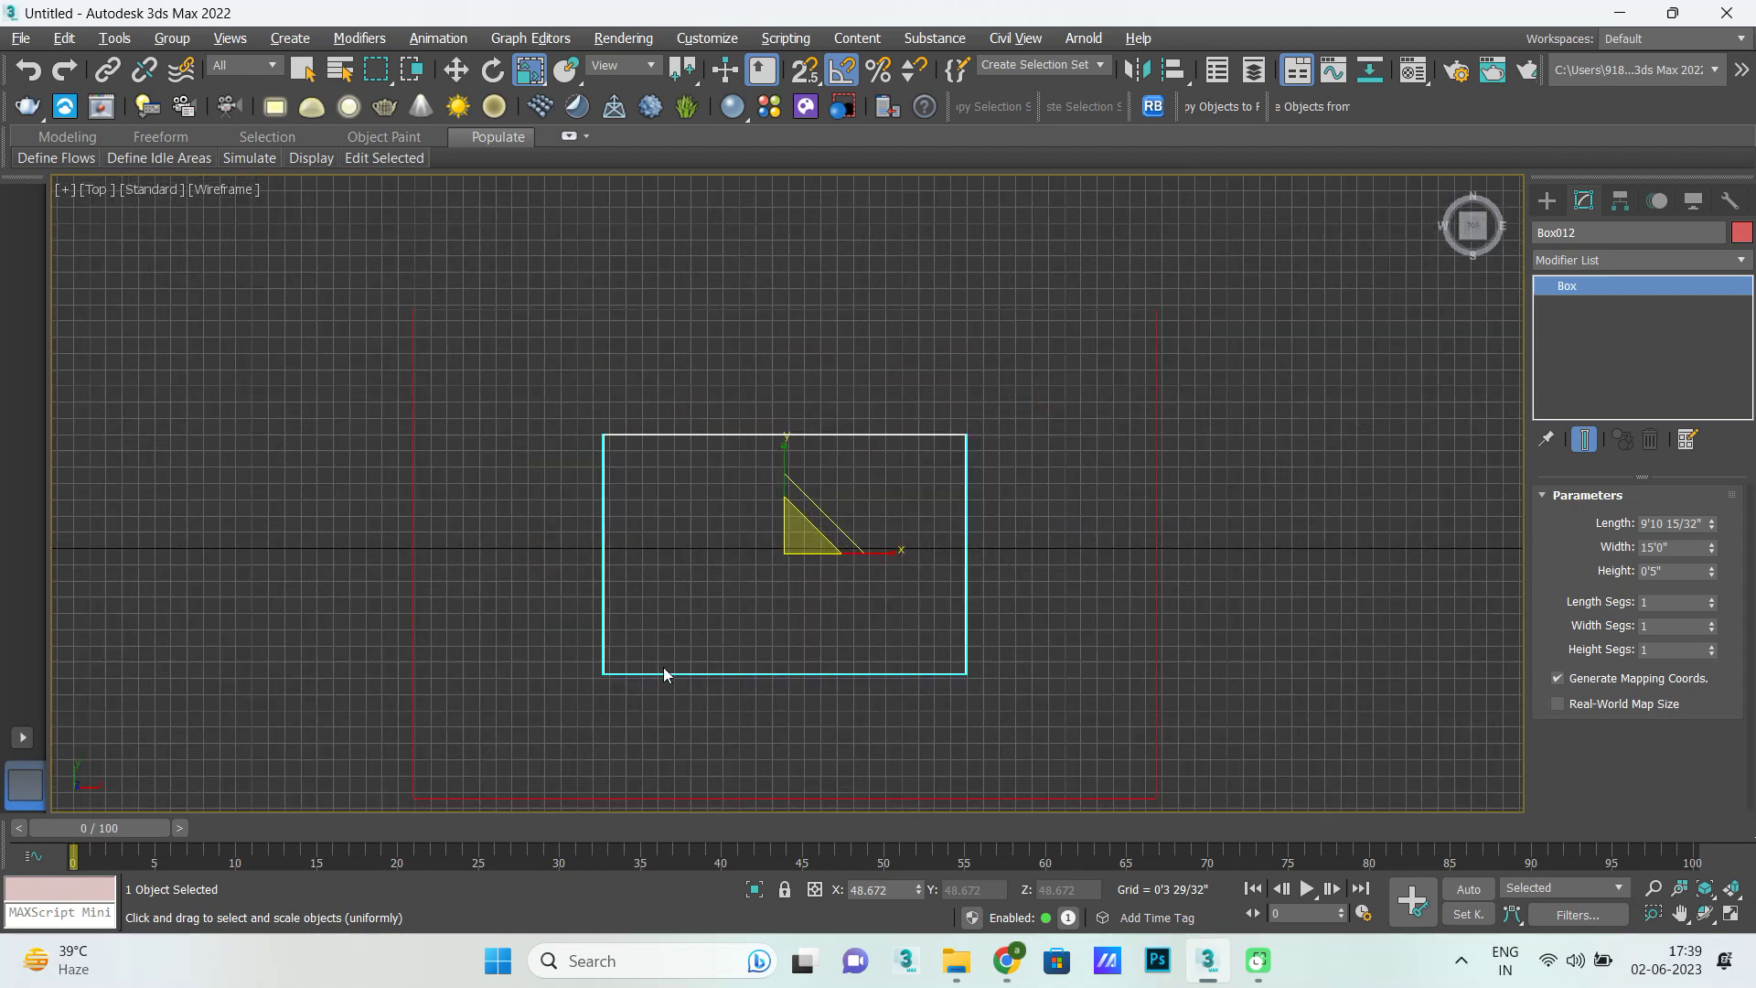
# Shift-move the small slab to the right to create the copy Box013.
pyautogui.press('w')
pyautogui.scroll(-3, 477, 640)
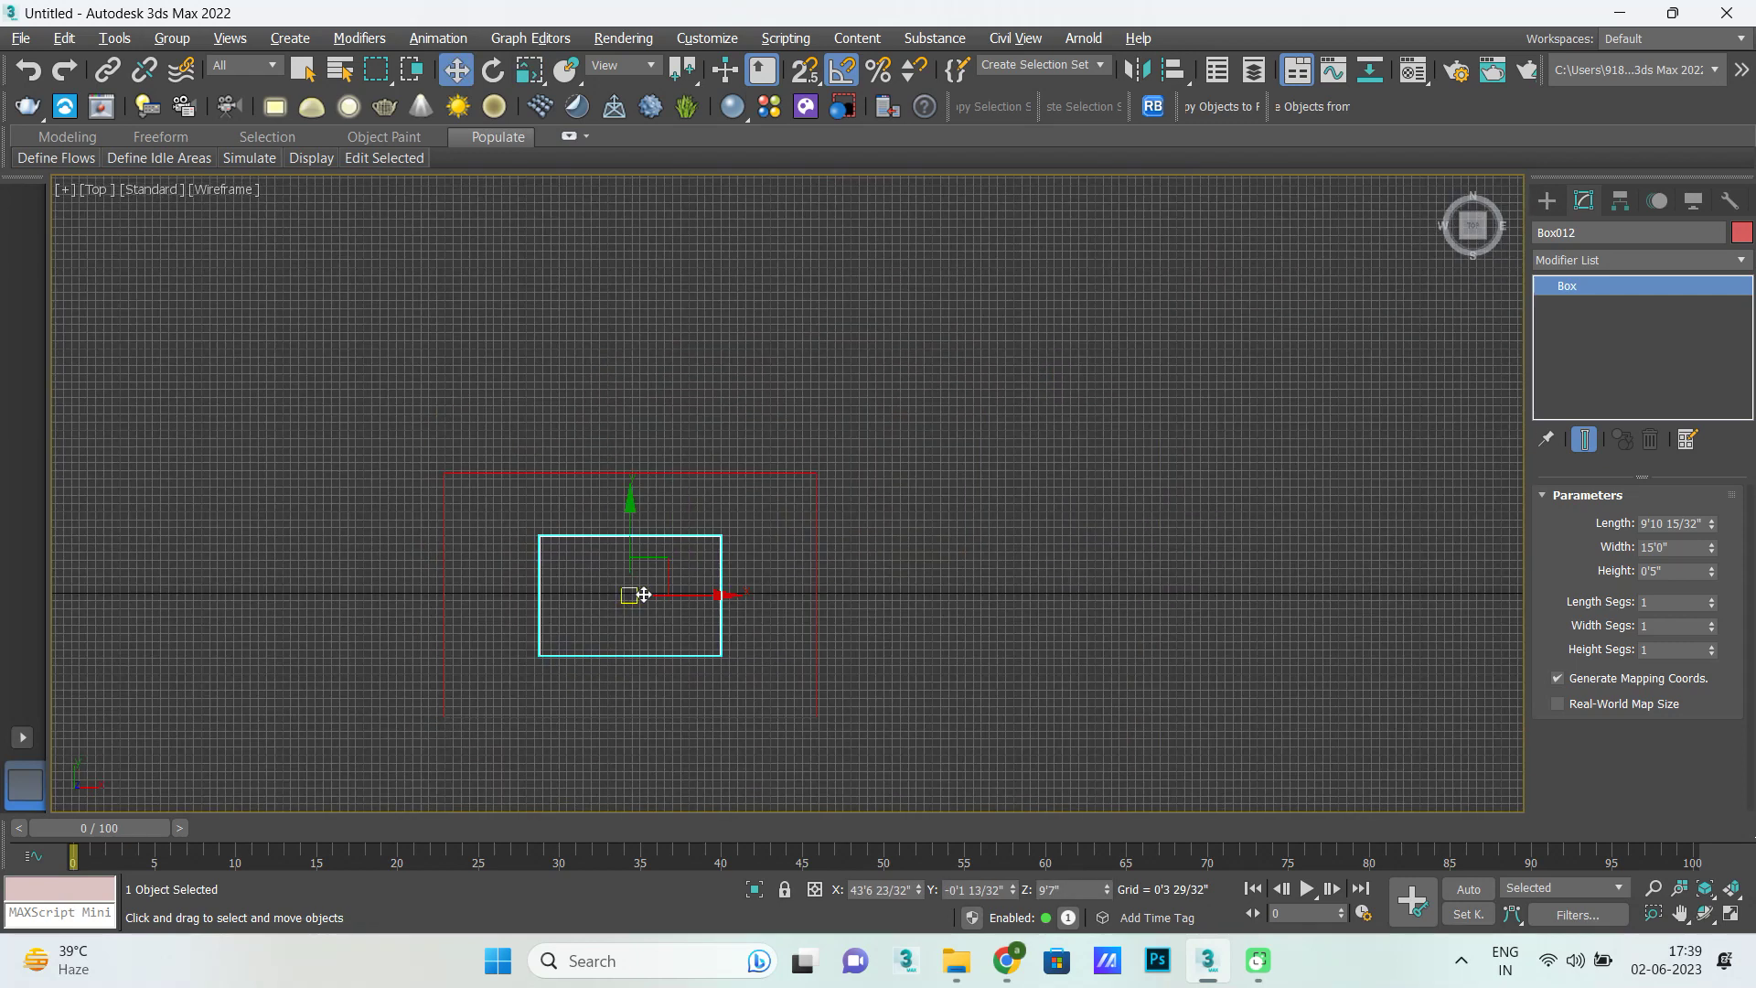
pyautogui.scroll(3, 541, 542)
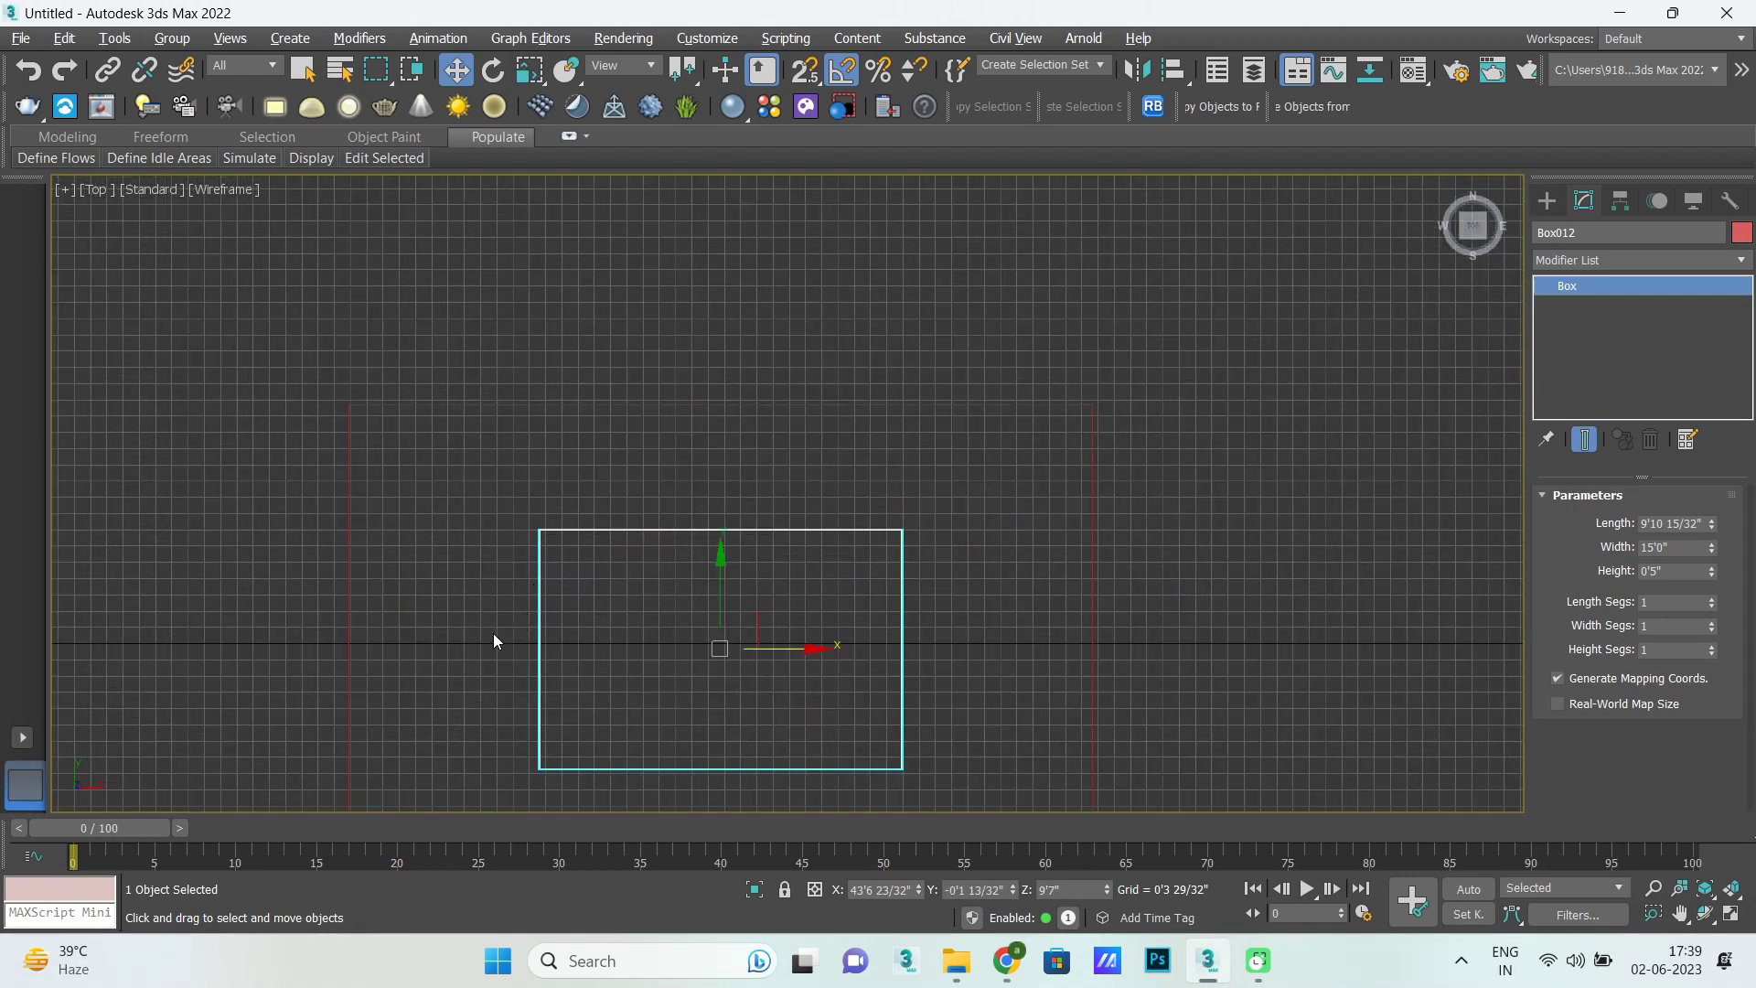
pyautogui.scroll(-2, 387, 646)
pyautogui.scroll(-1, 387, 646)
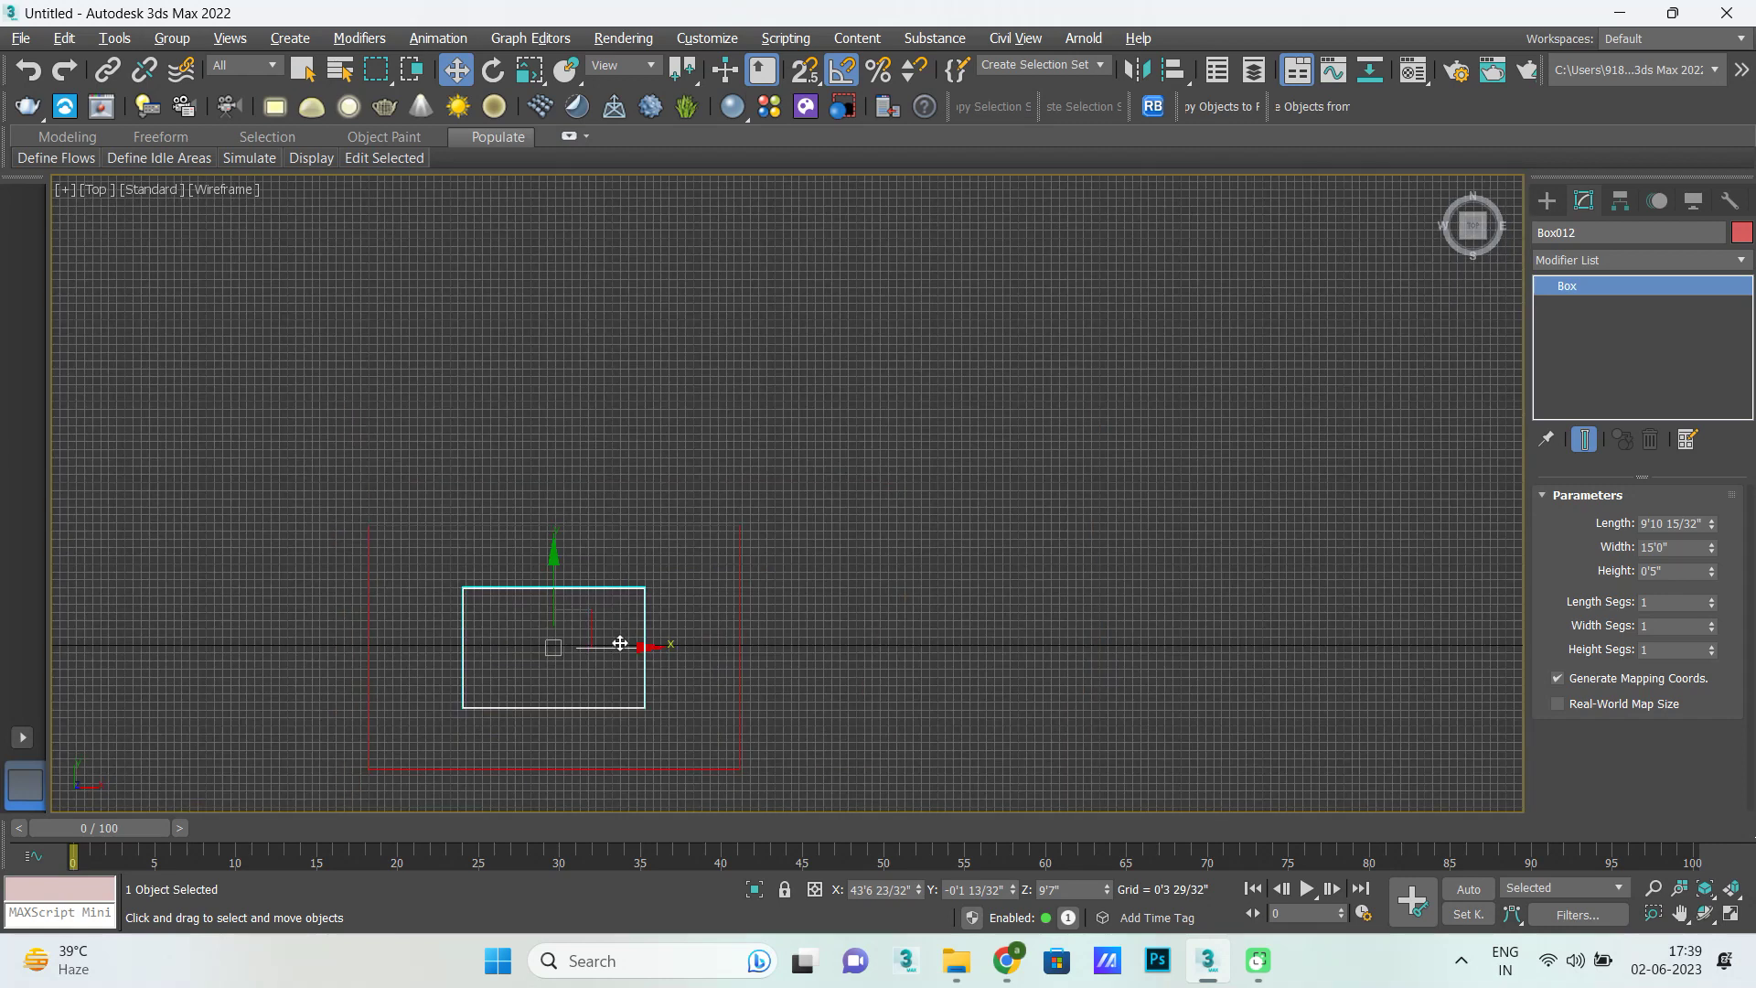
pyautogui.scroll(1, 620, 643)
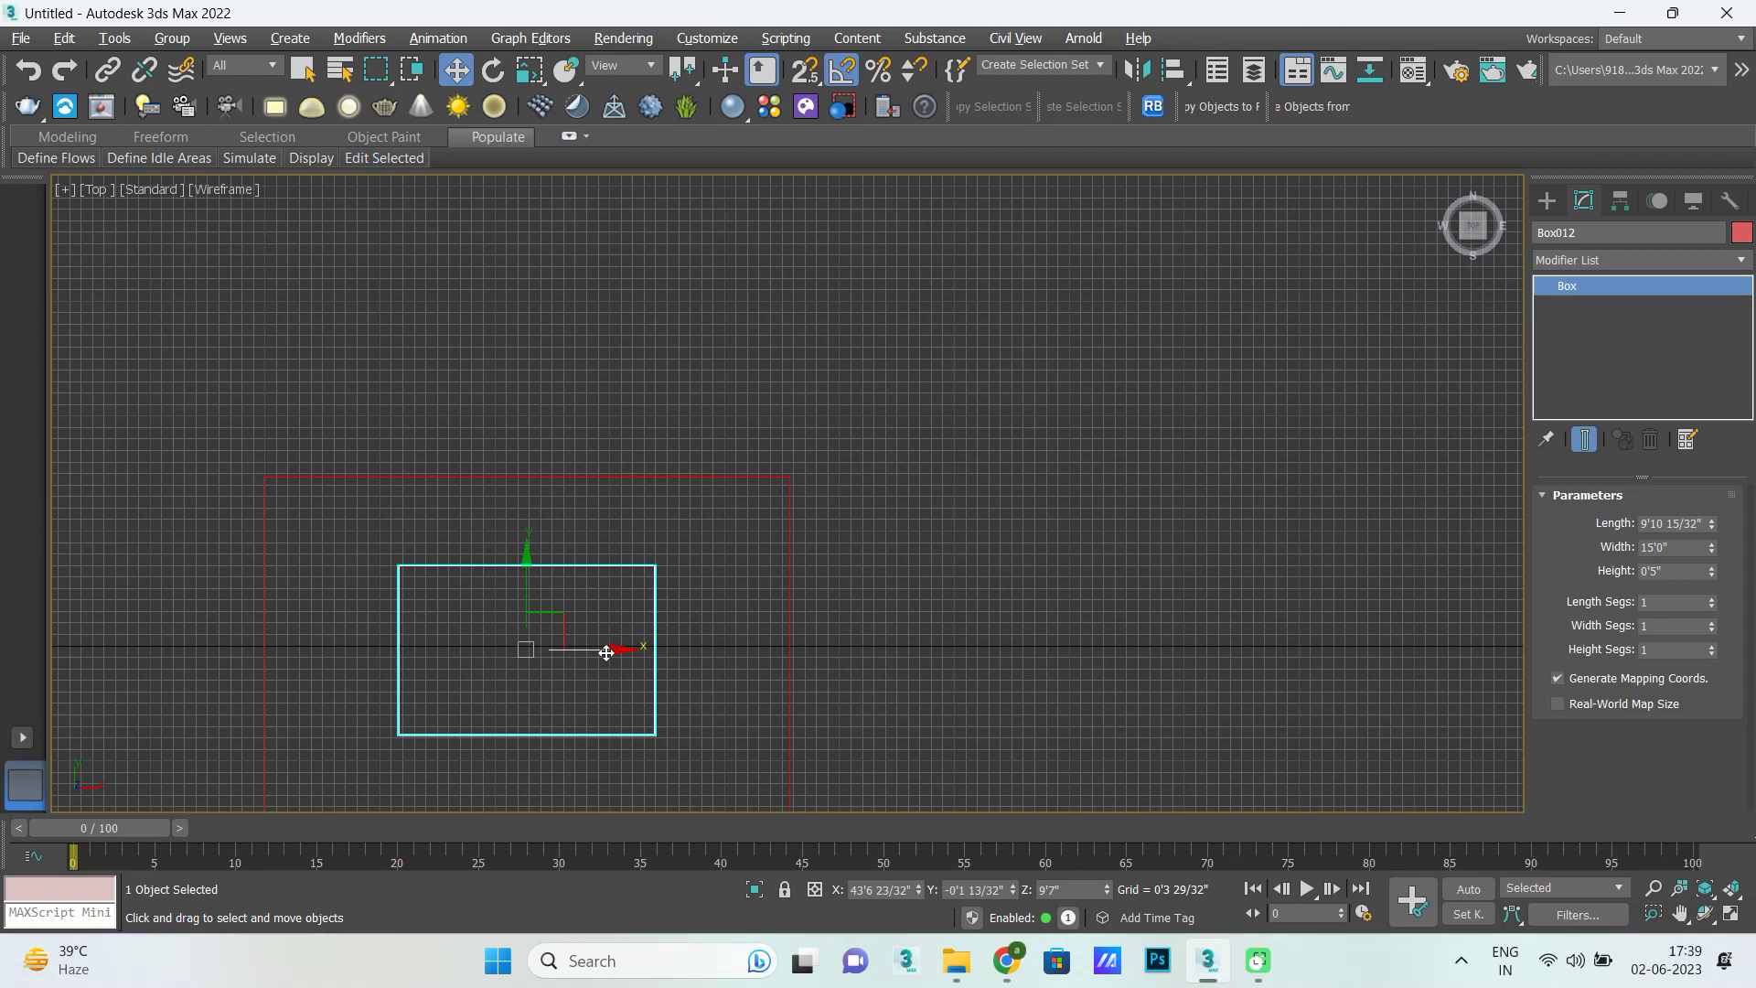
pyautogui.keyDown('shift'); pyautogui.moveTo(607, 652); pyautogui.dragTo(1168, 701); pyautogui.keyUp('shift')
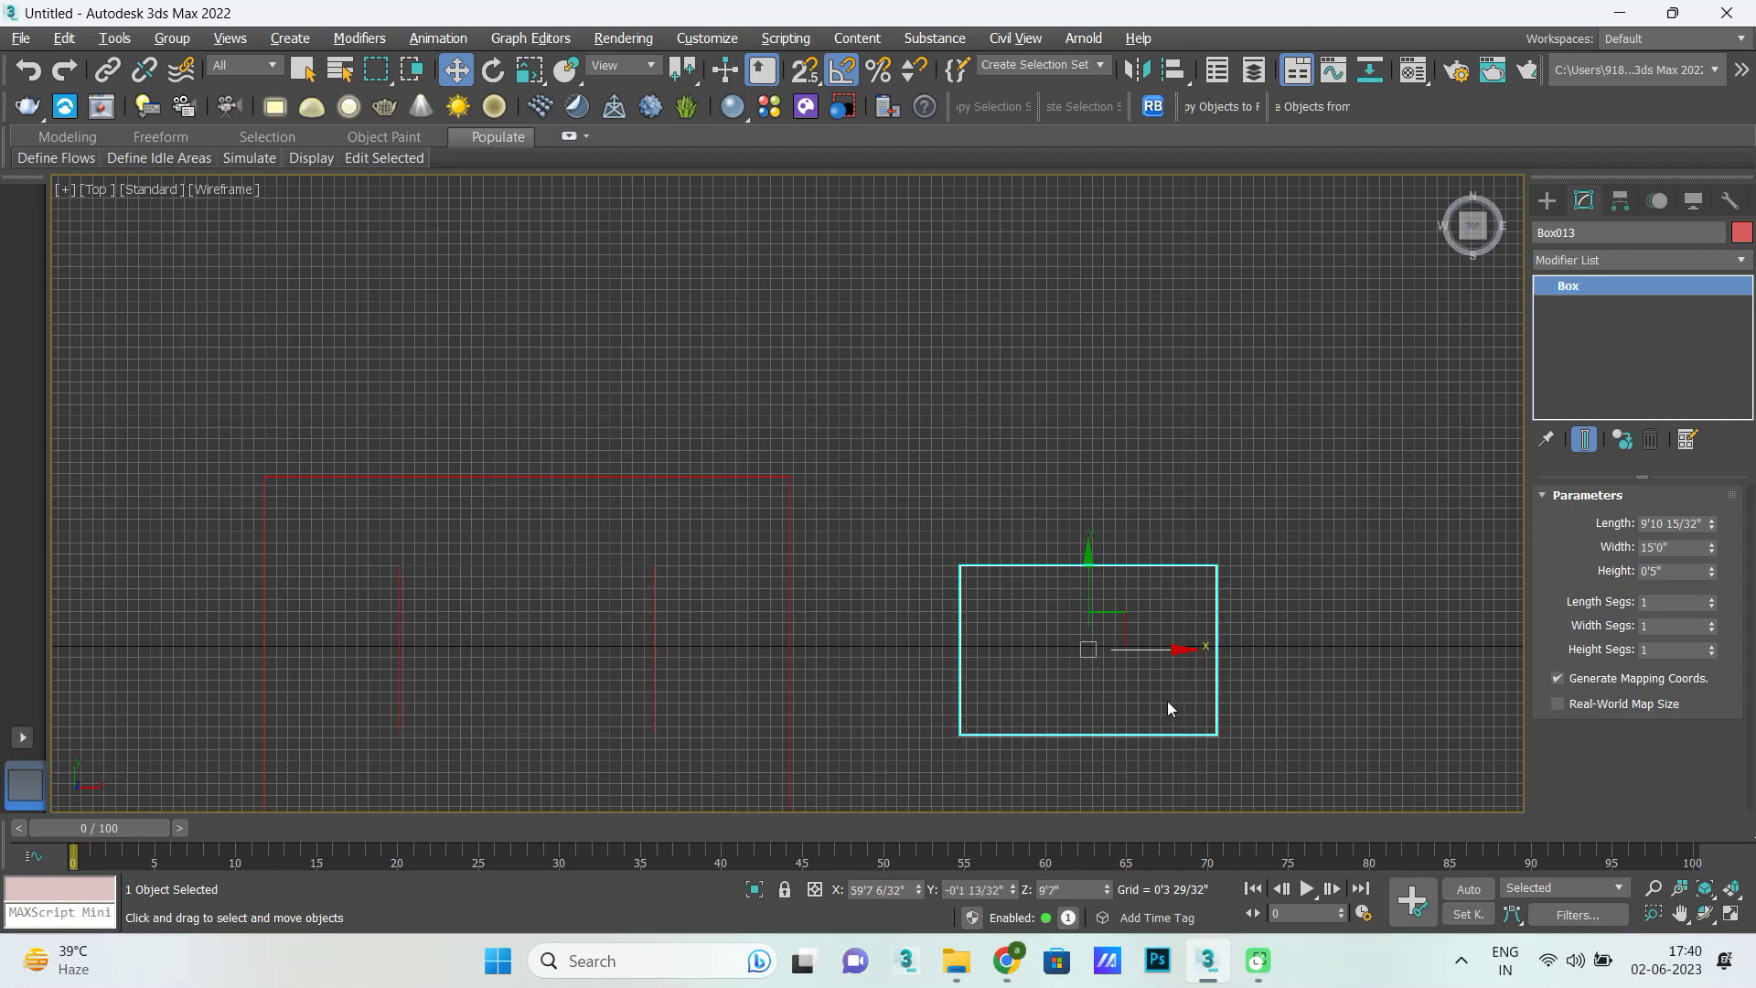
pyautogui.click(879, 574)
# Open the Create panel's object category list.
pyautogui.press('r')
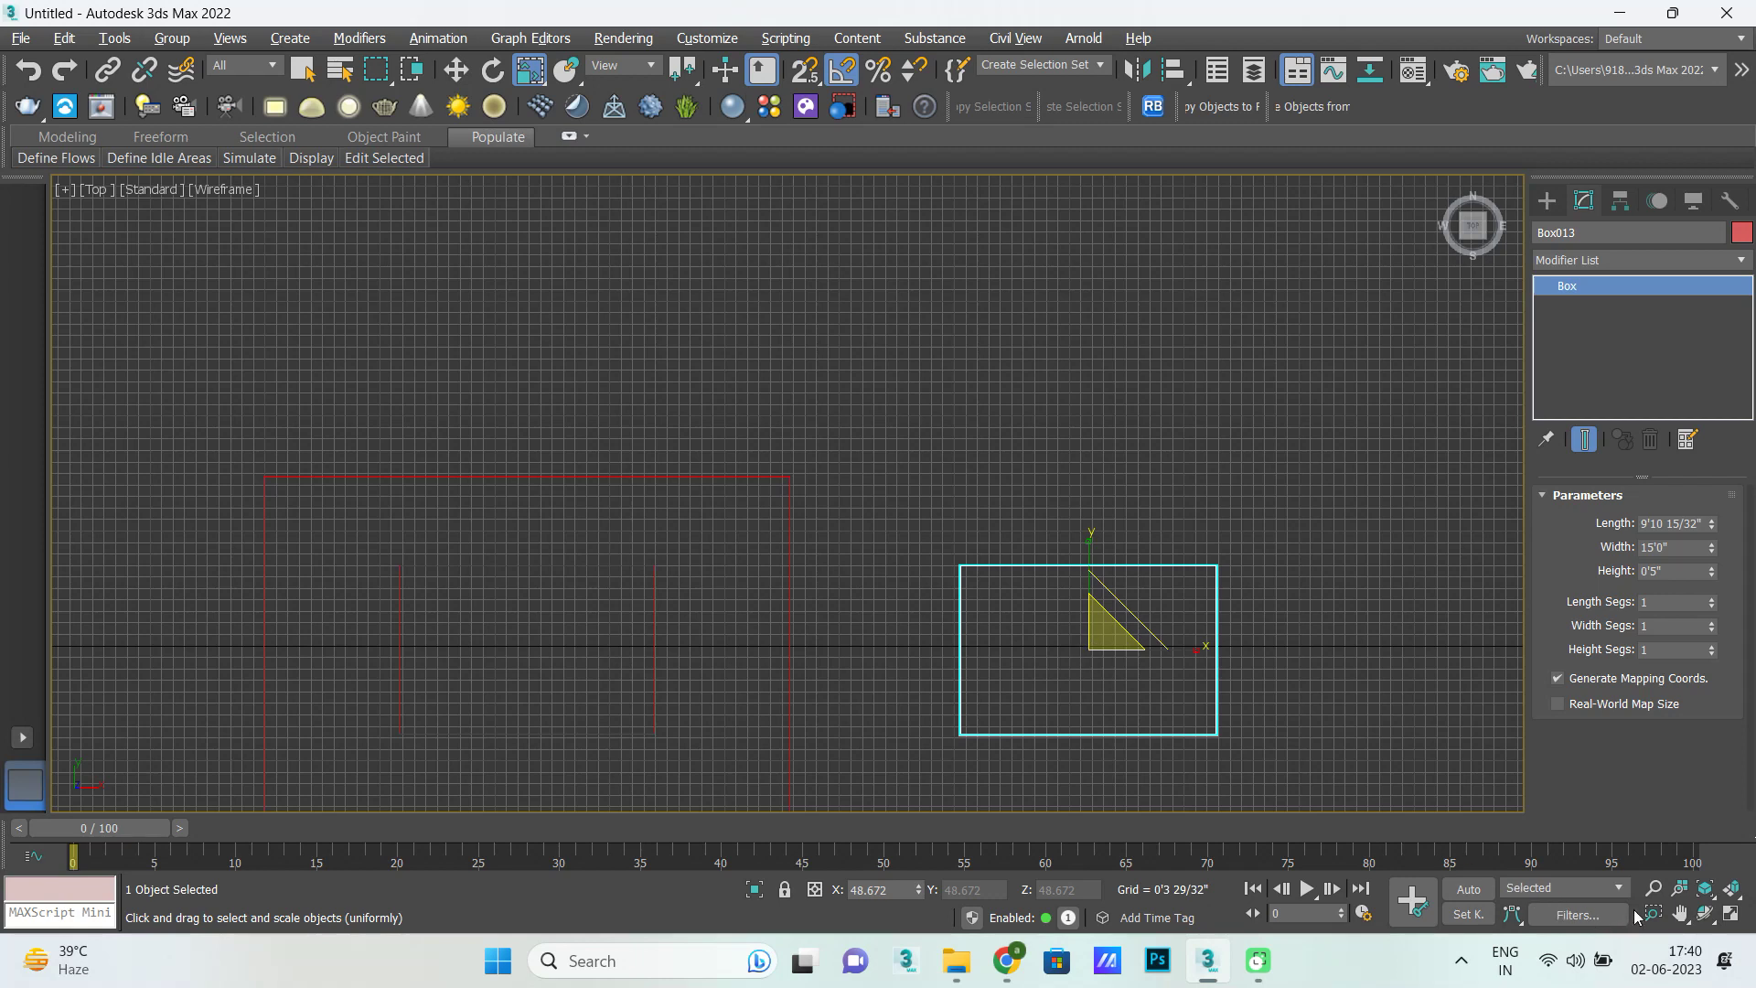
pyautogui.moveTo(1662, 917); pyautogui.dragTo(1660, 916, button='middle')
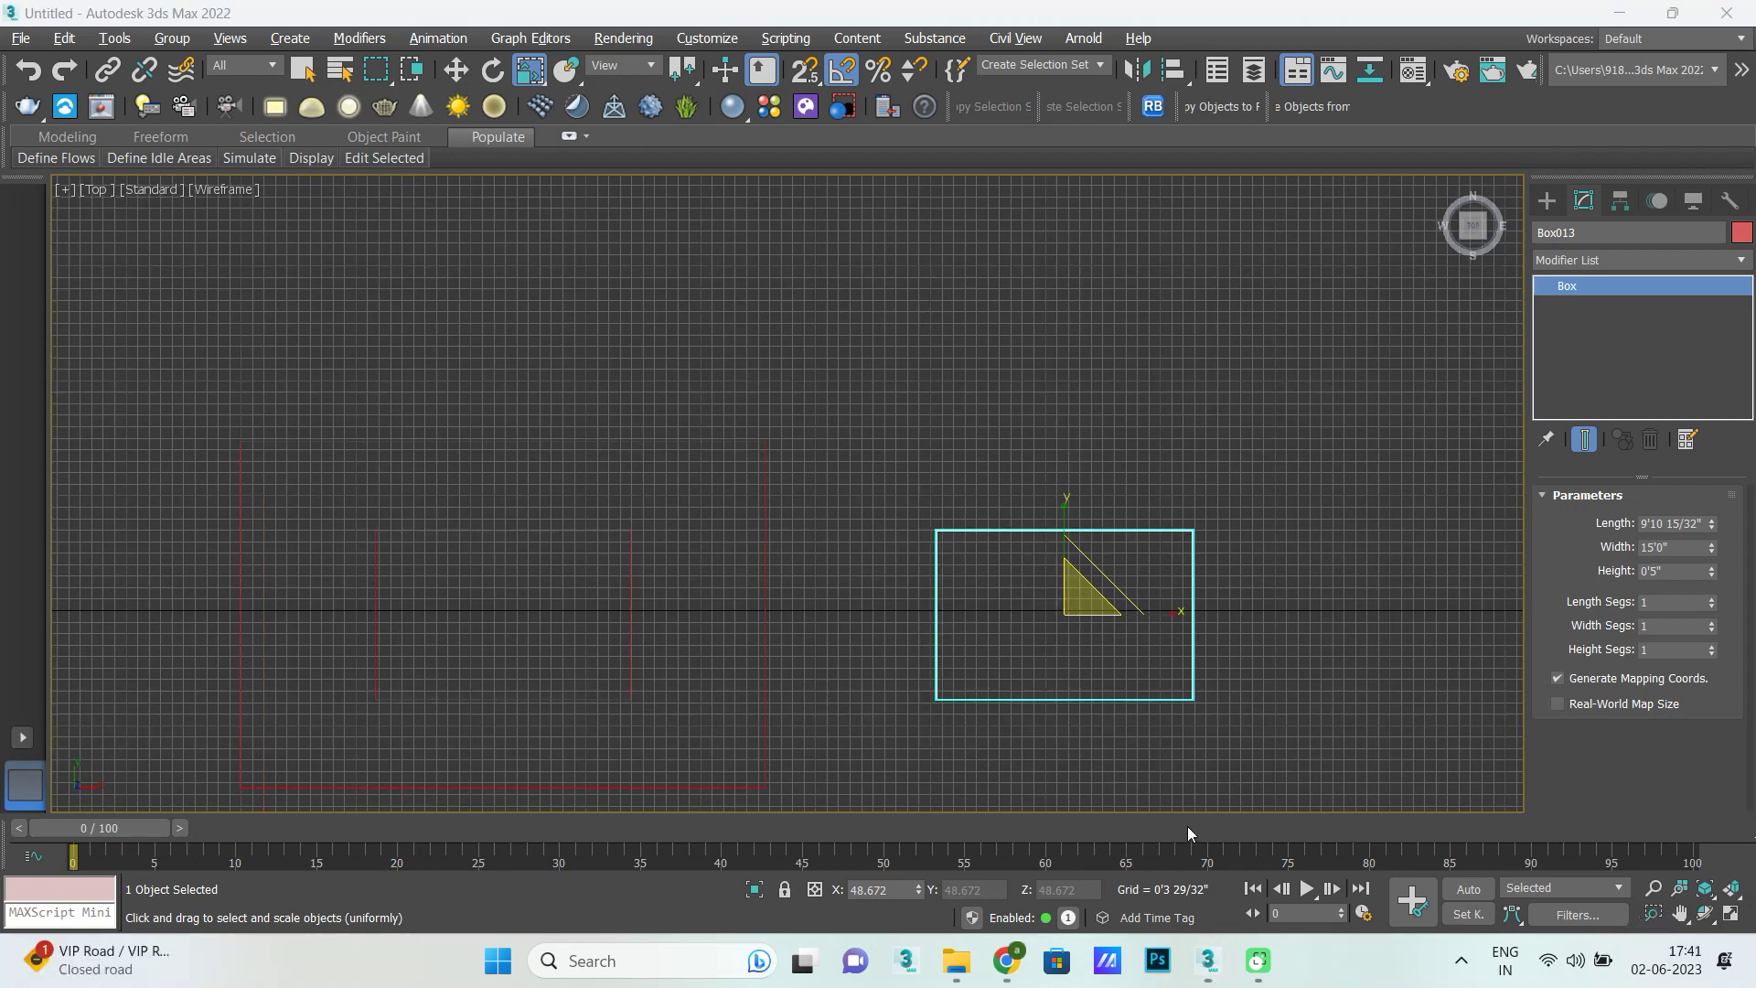
pyautogui.click(1547, 201)
pyautogui.click(1612, 267)
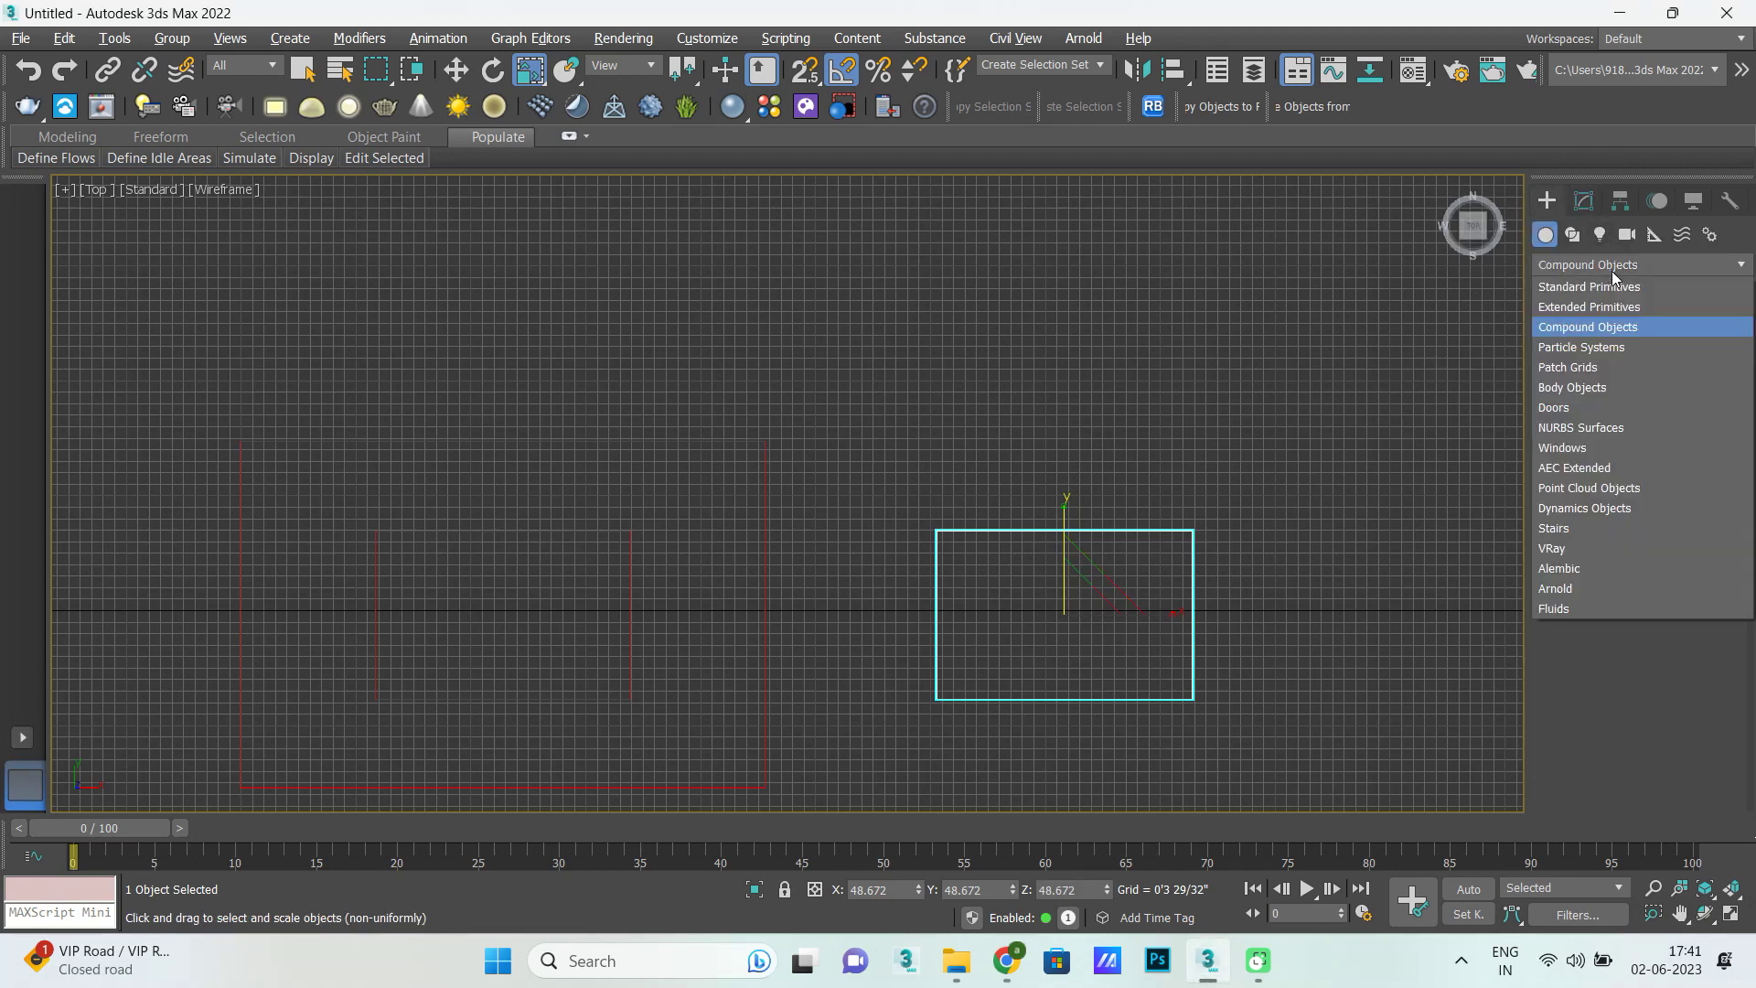
# With snaps on, draw a small Standard Primitive box at the copy's corner.
pyautogui.click(1587, 287)
pyautogui.click(1588, 351)
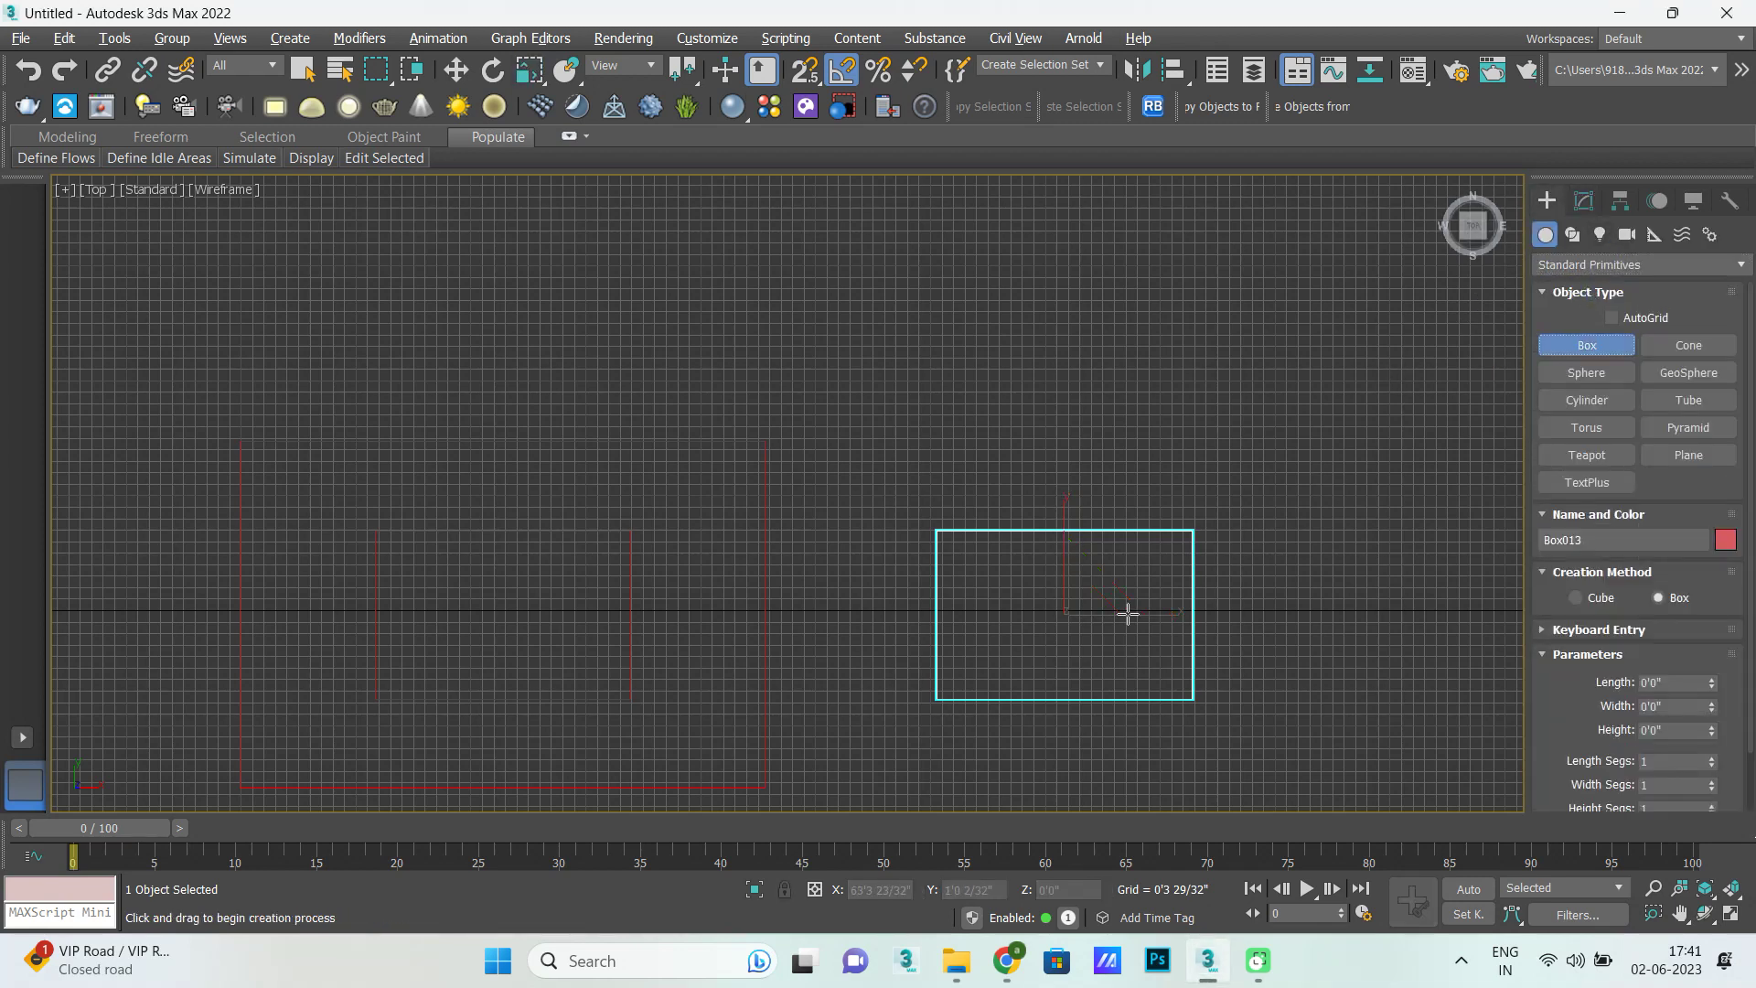
pyautogui.scroll(3, 953, 698)
pyautogui.press('s')
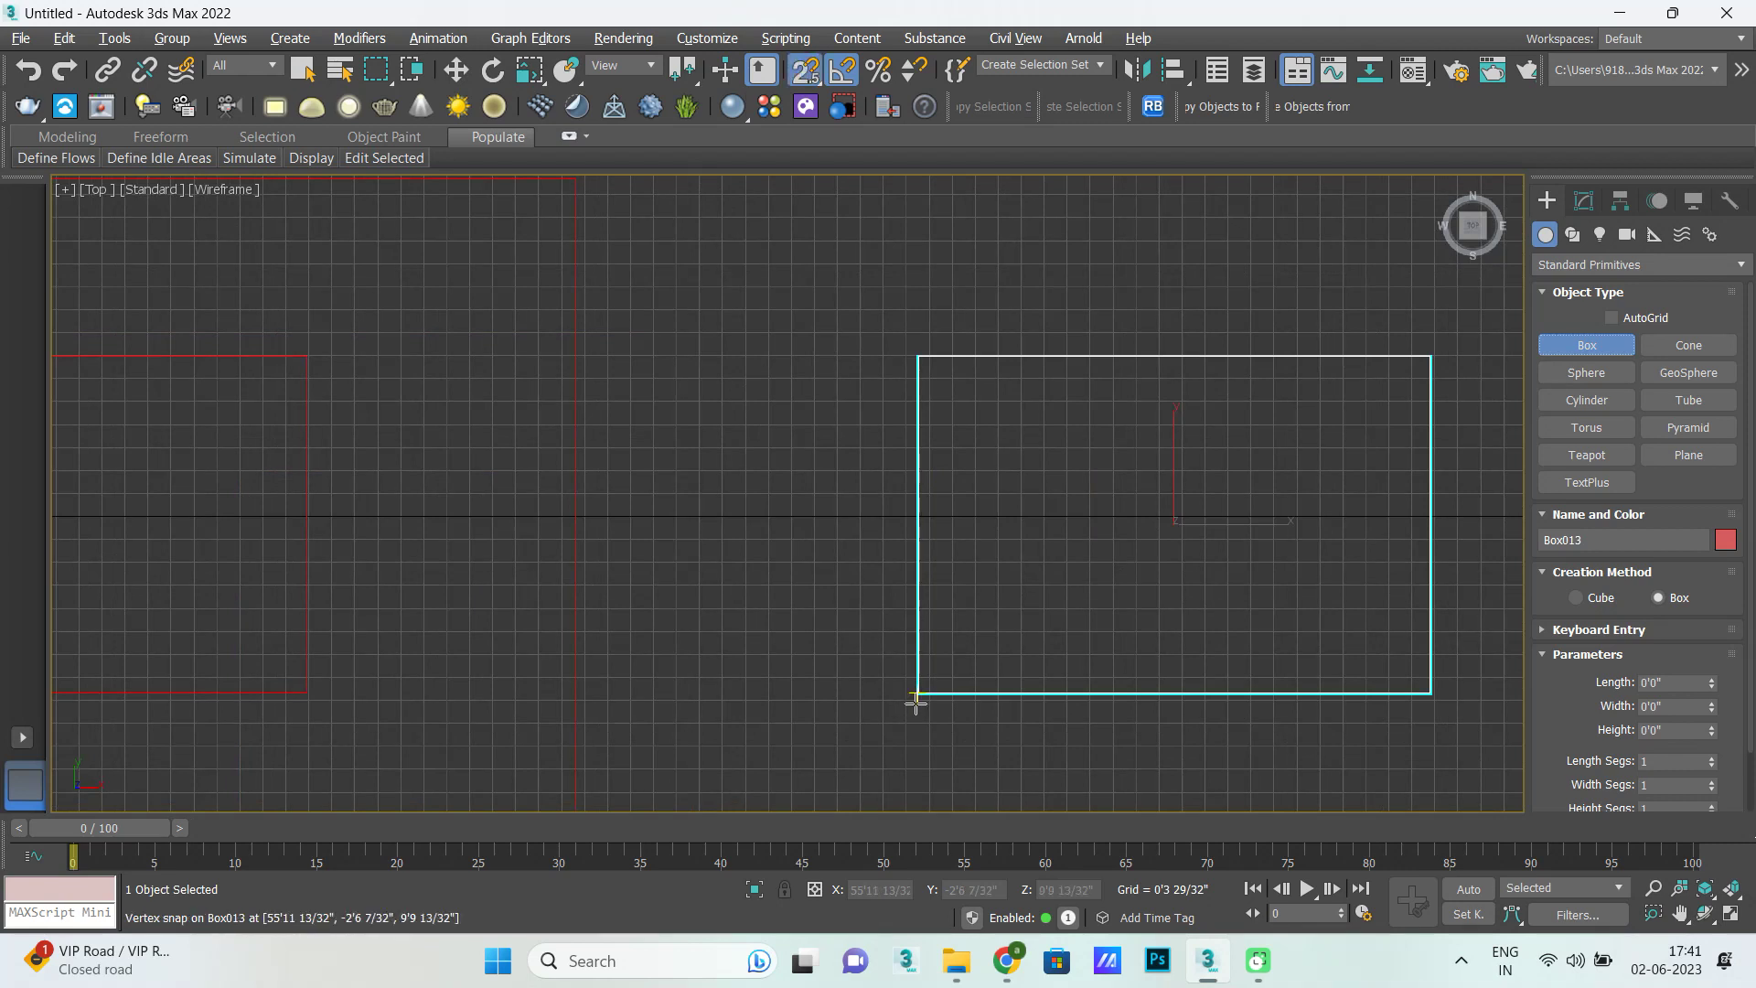
pyautogui.moveTo(916, 694); pyautogui.dragTo(957, 646)
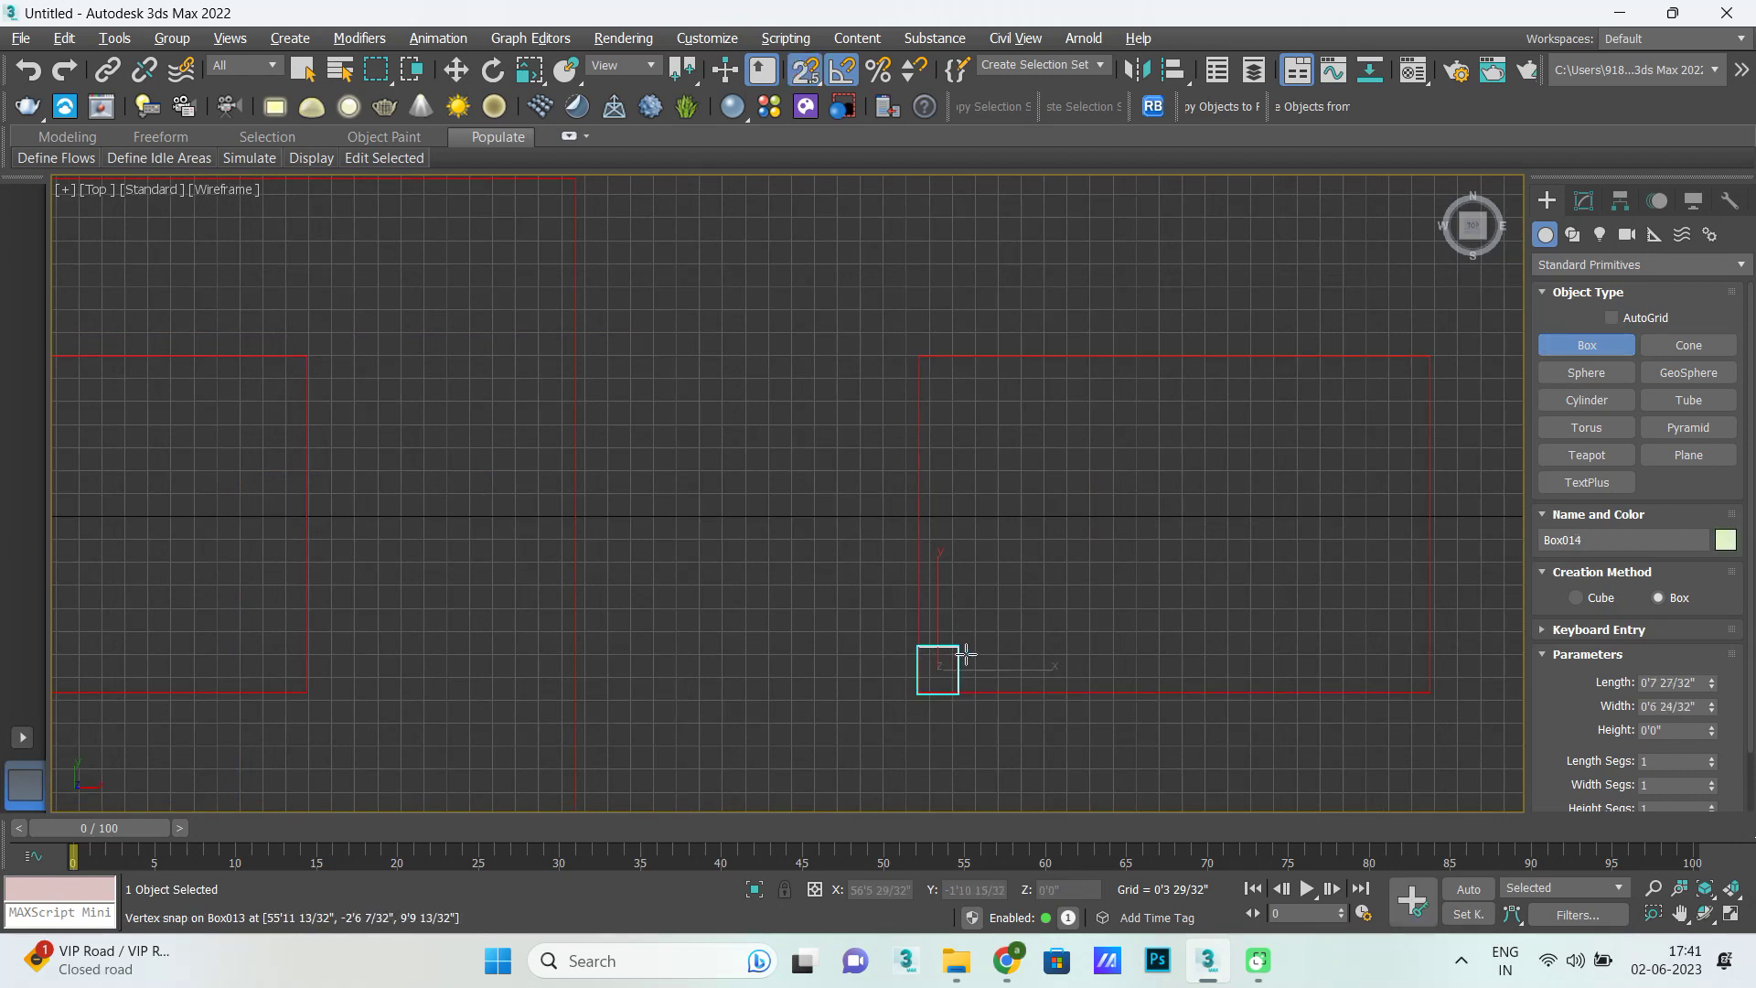
# Make the post box thinner, setting its Length to 2 and width about two inches.
pyautogui.press('r')
pyautogui.click(1585, 201)
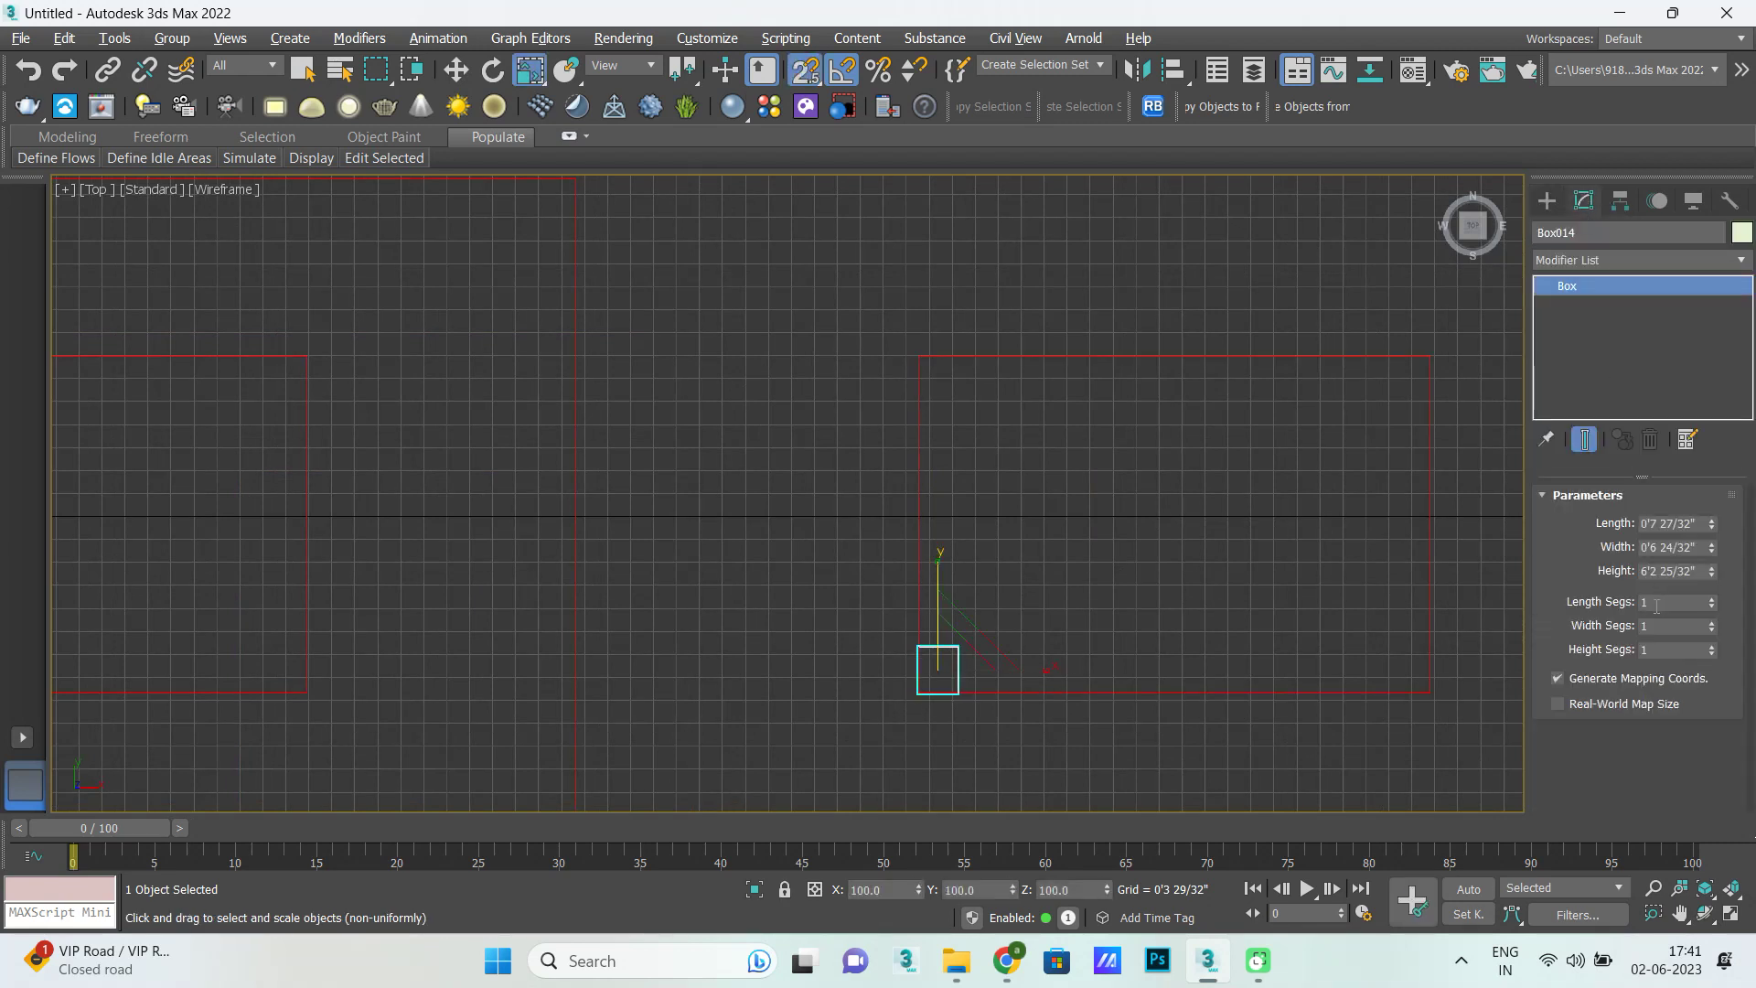
pyautogui.doubleClick(1699, 525)
pyautogui.press('BackSpace')
pyautogui.press('Return')
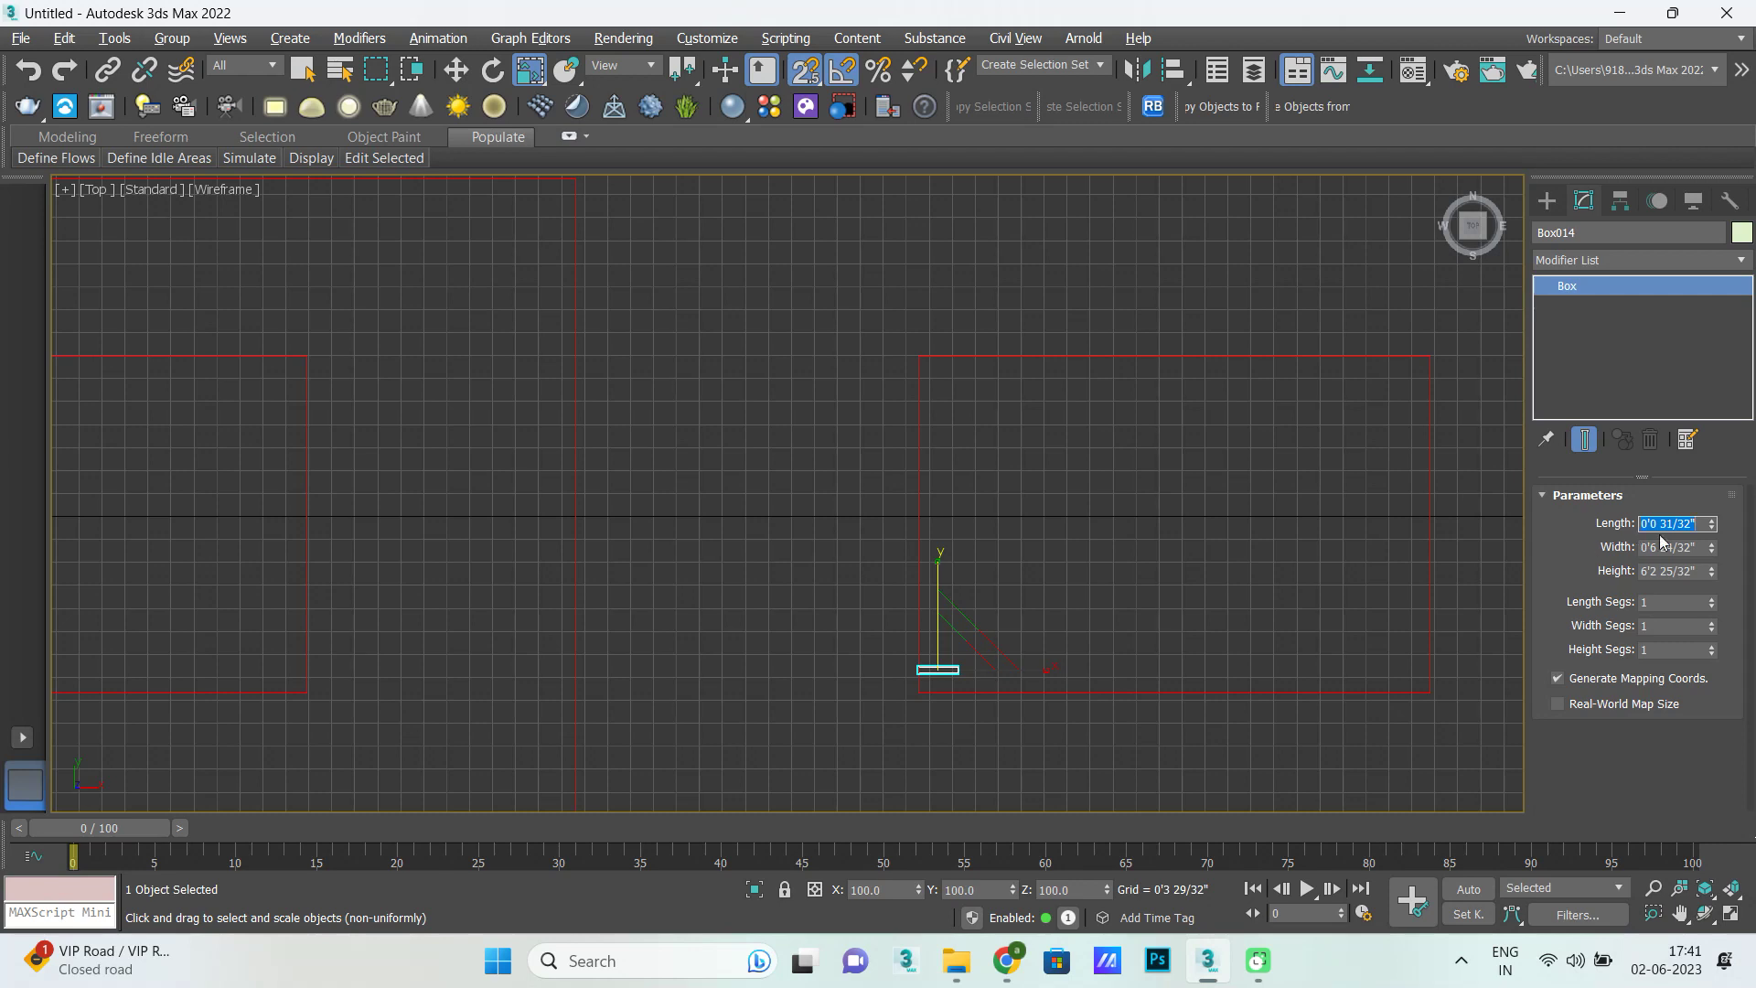
pyautogui.click(1699, 547)
pyautogui.press('BackSpace')
pyautogui.press('BackSpace')
pyautogui.press('BackSpace')
pyautogui.press('BackSpace')
pyautogui.press('BackSpace')
pyautogui.press('BackSpace')
pyautogui.write('1')
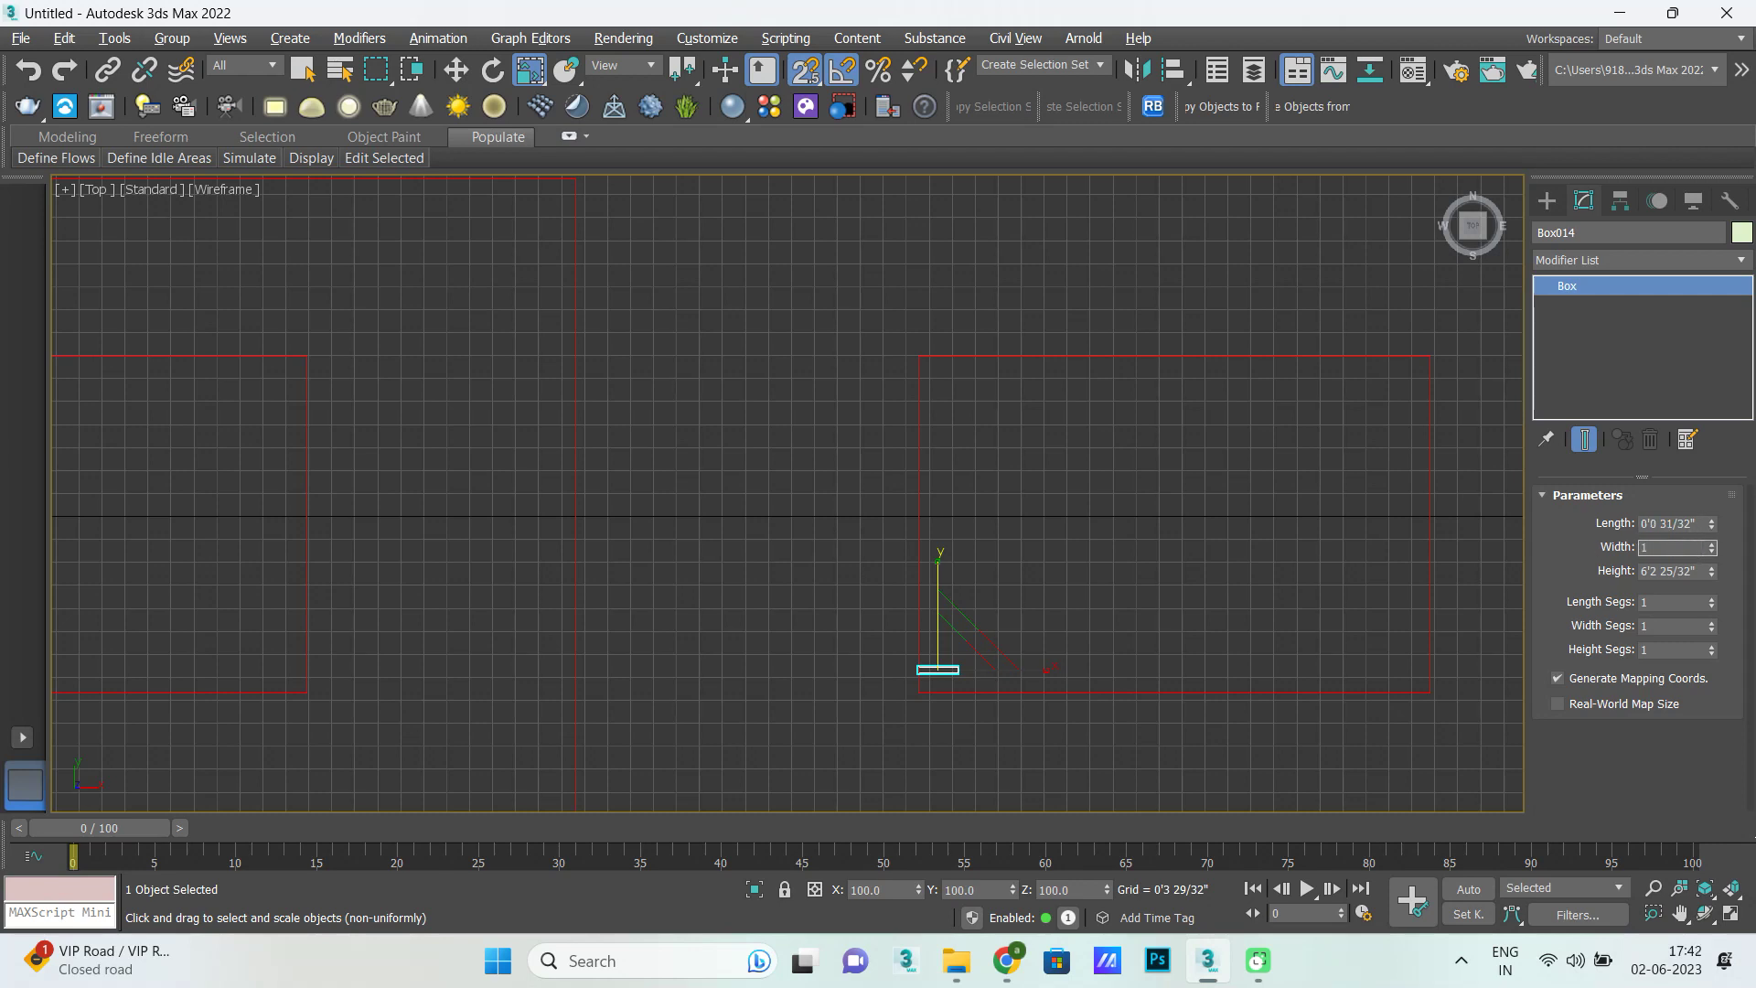
pyautogui.press('Return')
pyautogui.press('BackSpace')
pyautogui.press('Return')
pyautogui.click(1712, 550)
pyautogui.click(1674, 523)
pyautogui.write('2')
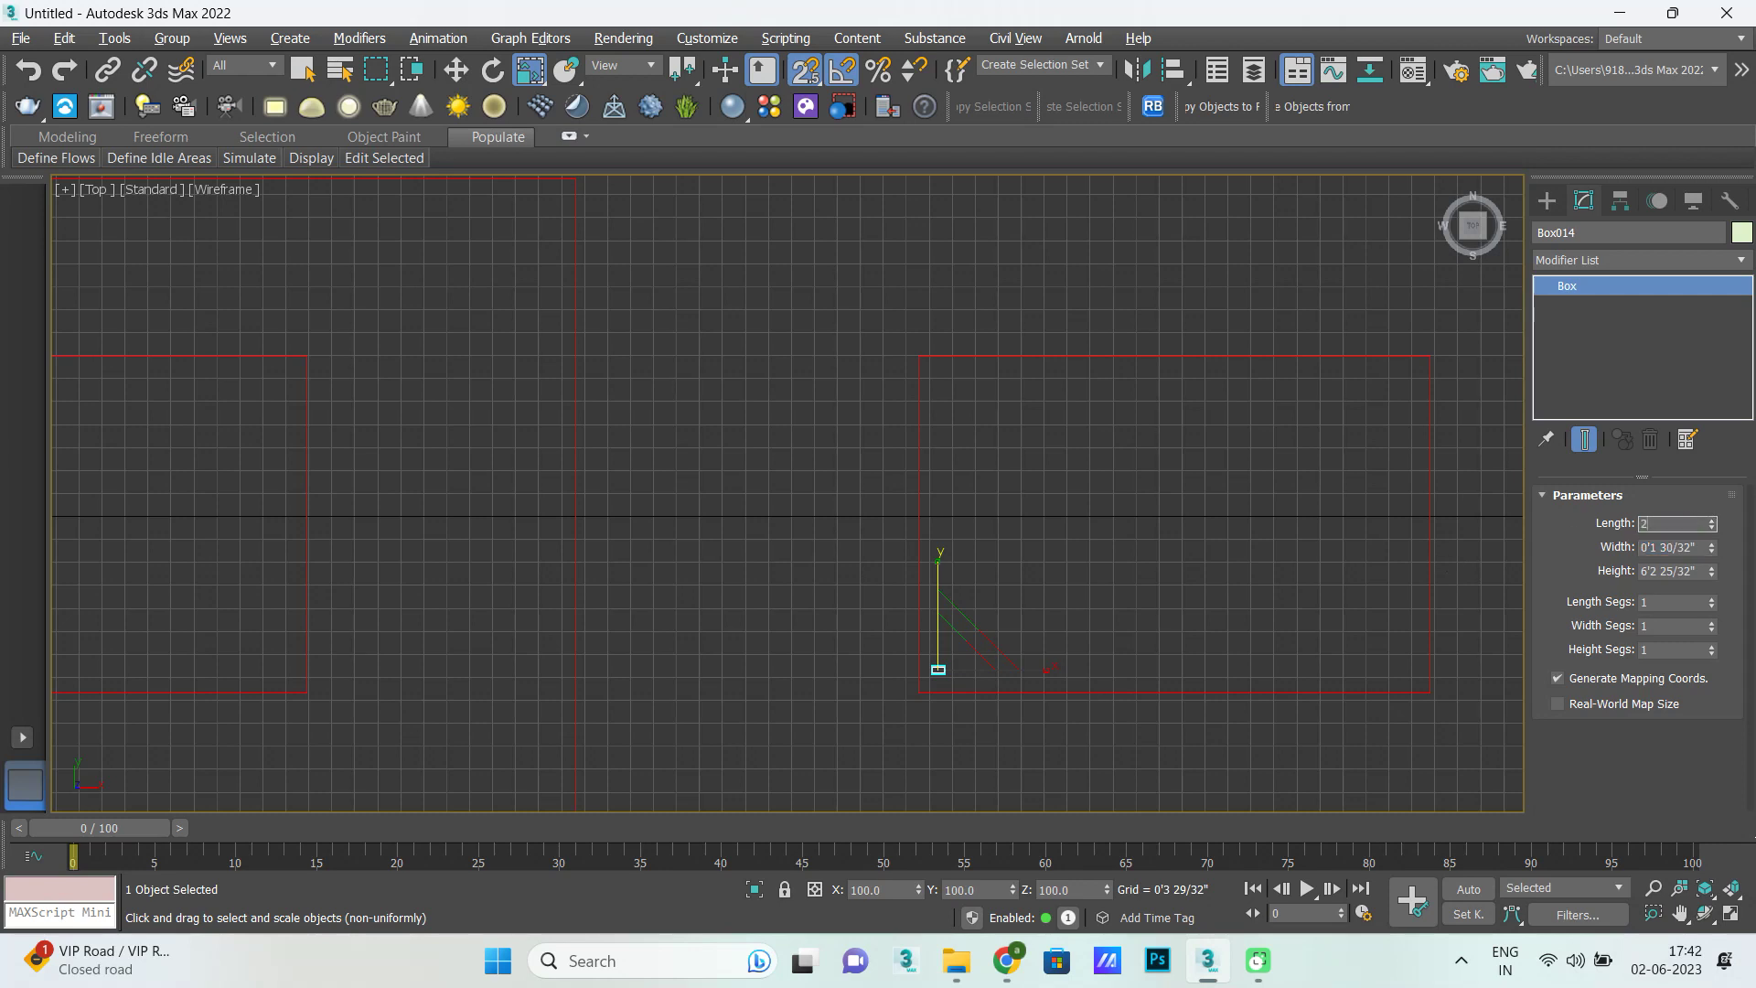
pyautogui.press('Return')
# Snap the post to the window opening's lower-left corner.
pyautogui.scroll(5, 911, 667)
pyautogui.write('w')
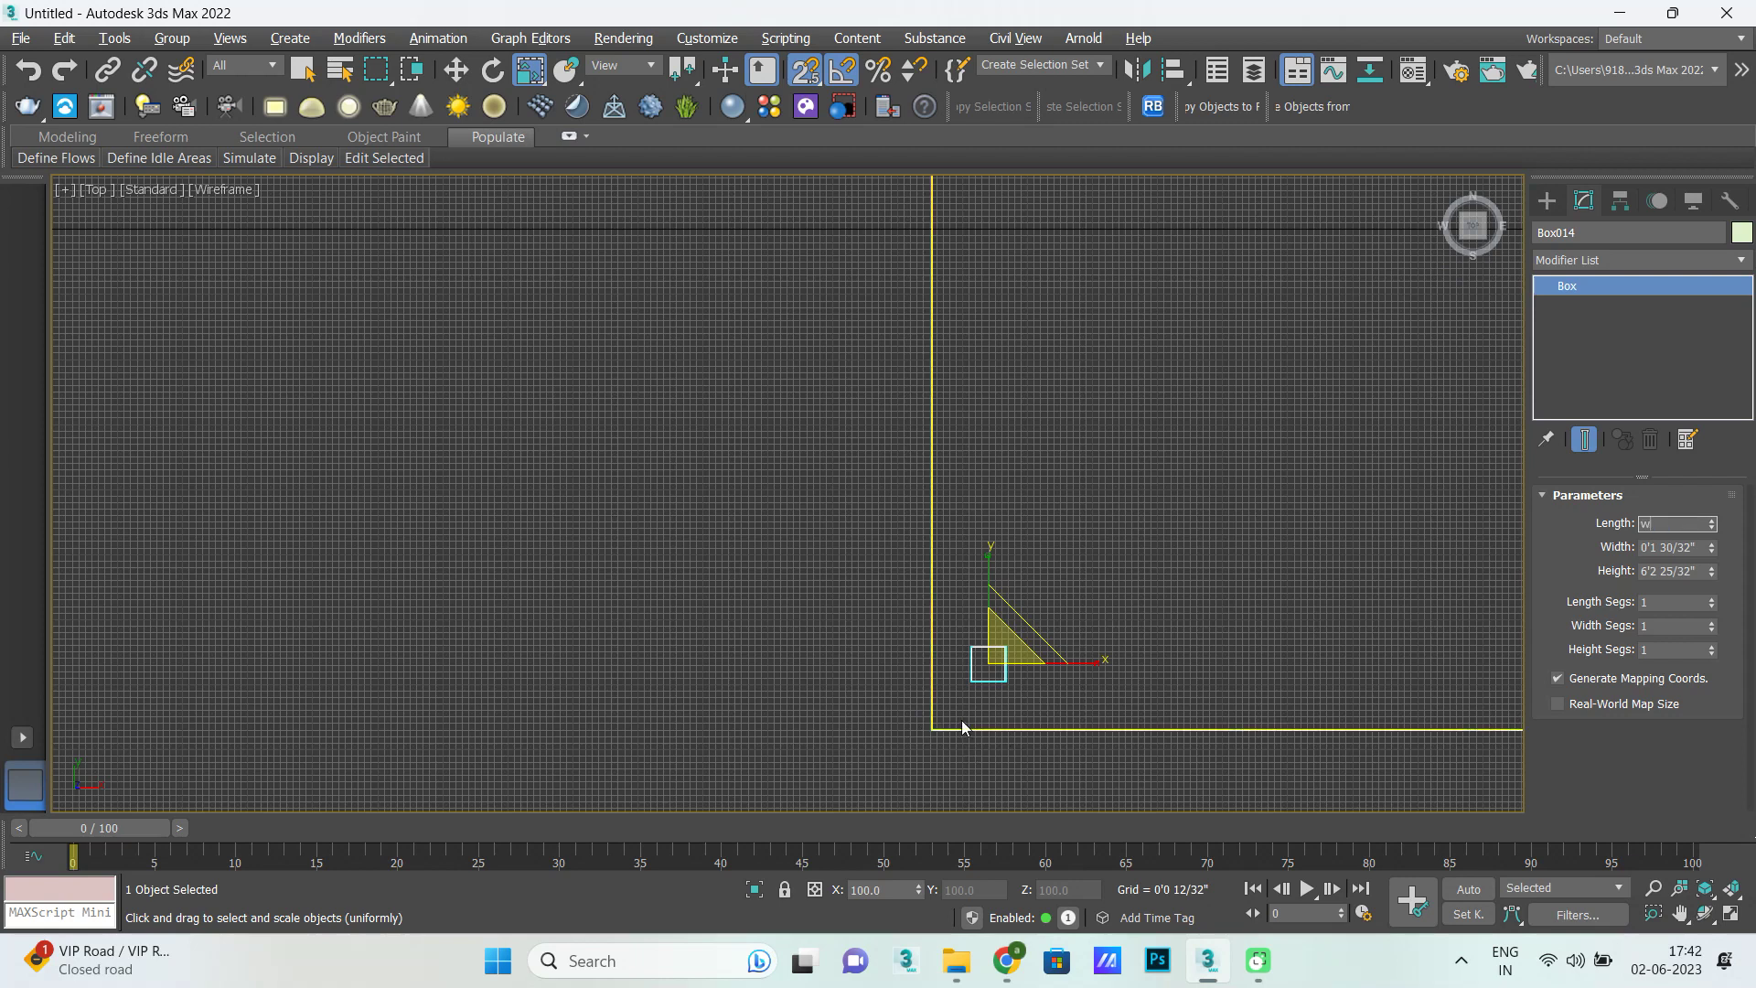
pyautogui.scroll(3, 960, 667)
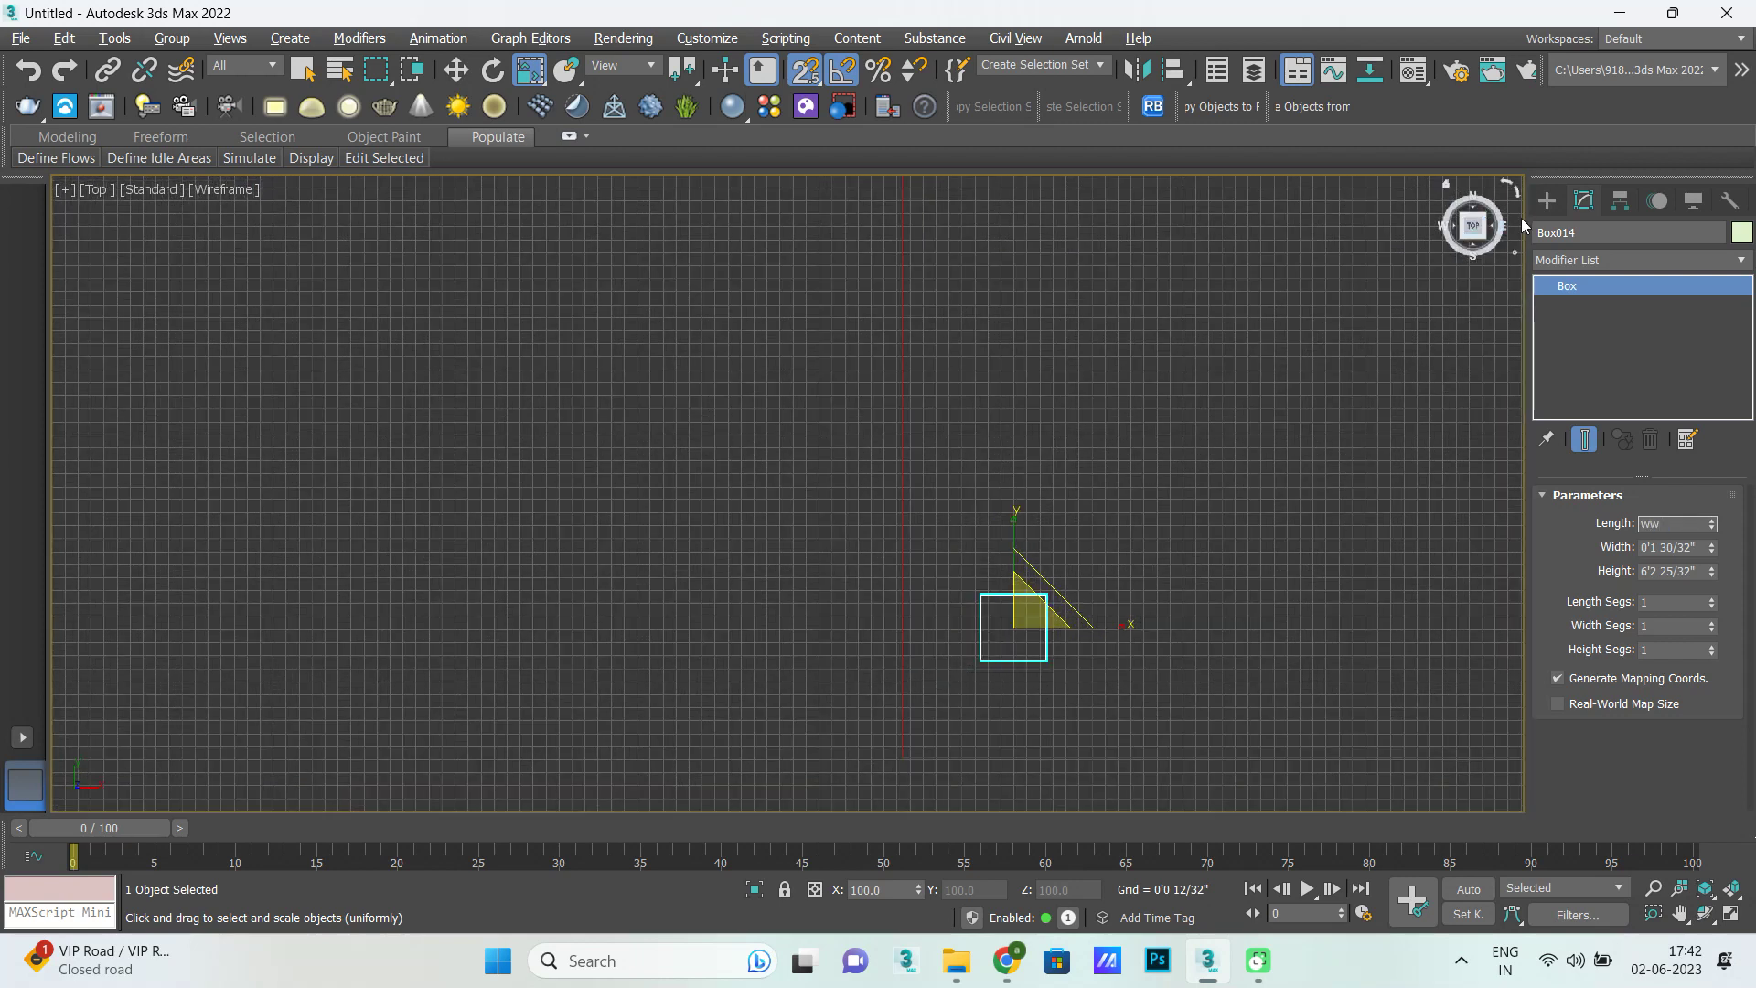
pyautogui.click(1547, 200)
pyautogui.press('w')
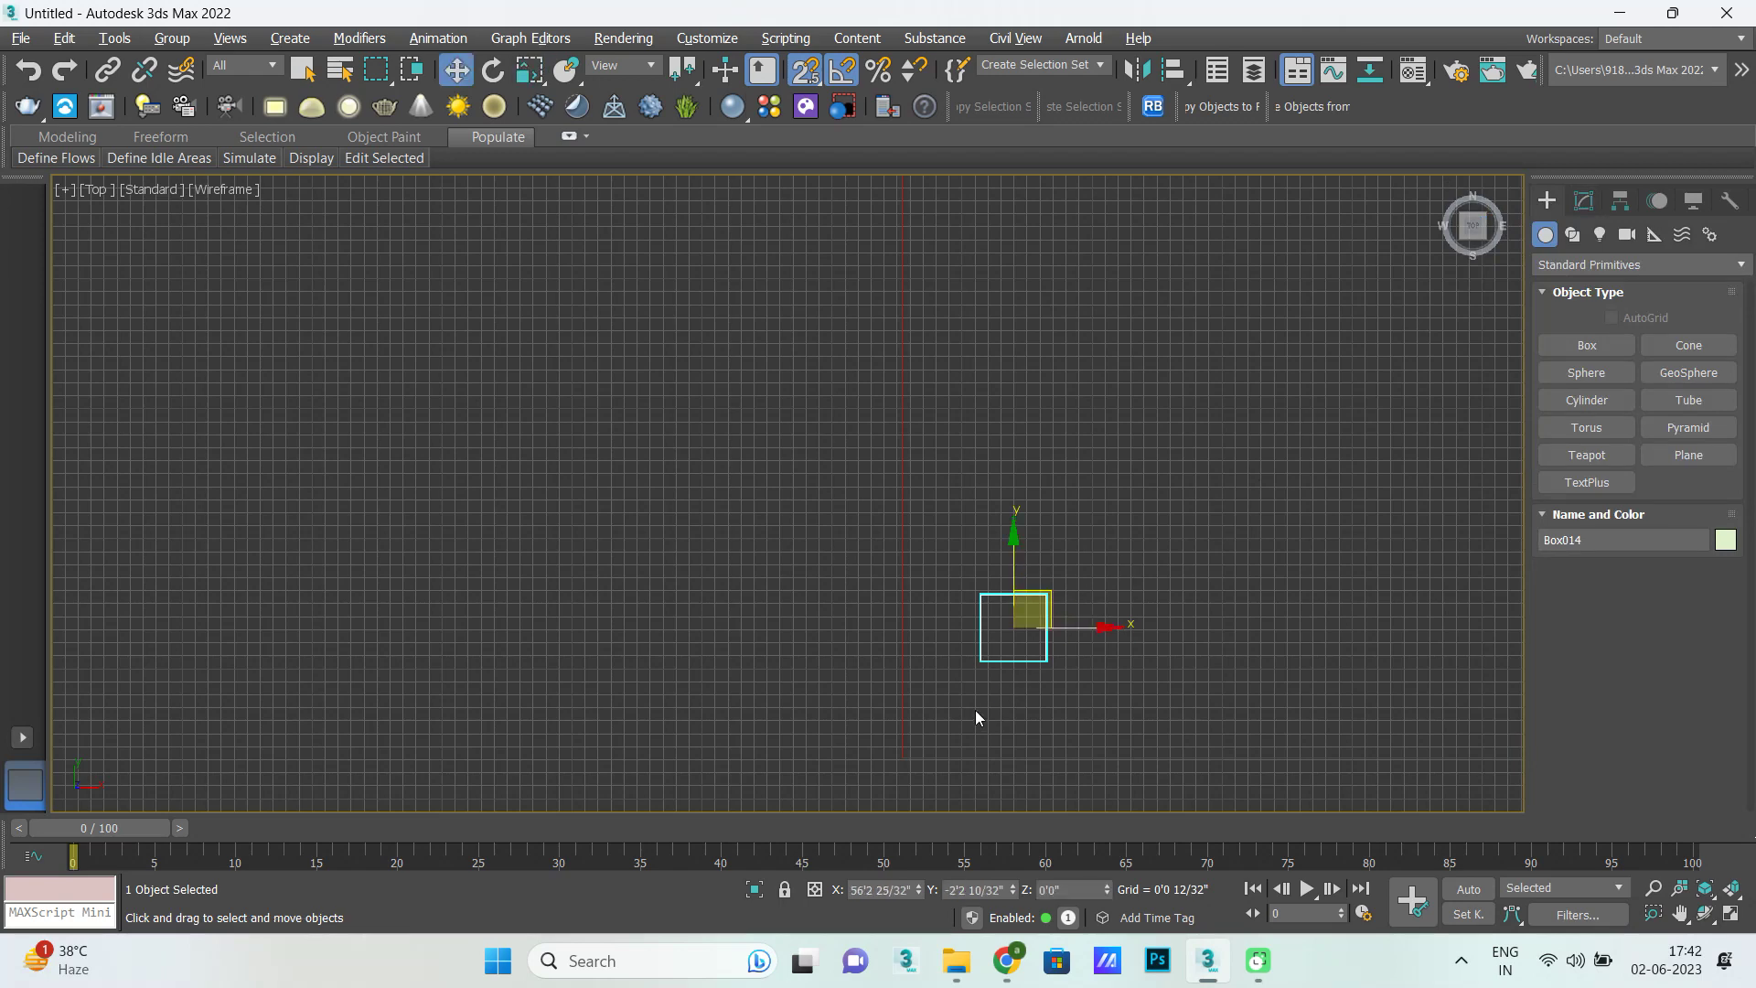
pyautogui.moveTo(980, 660); pyautogui.dragTo(940, 747)
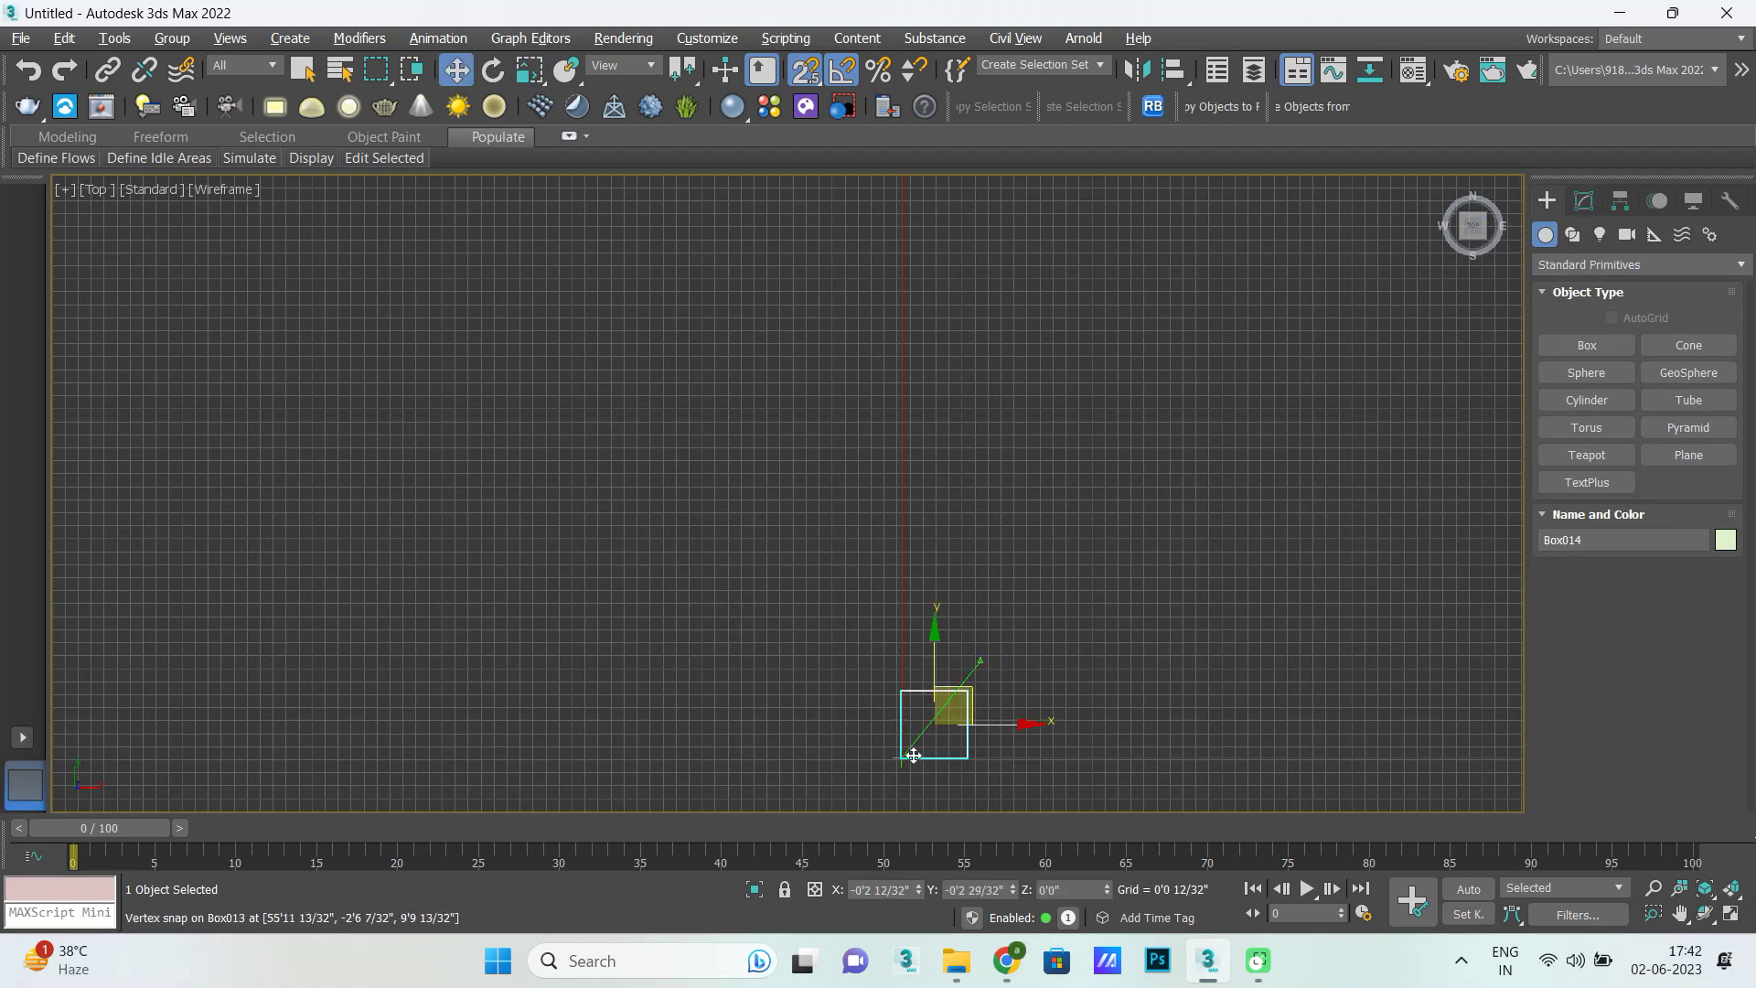
# Shift-clone the post to the right and vertex-snap the copy onto the opening's other corner.
pyautogui.moveTo(1062, 673); pyautogui.dragTo(689, 715, button='middle')
pyautogui.scroll(-4, 690, 715)
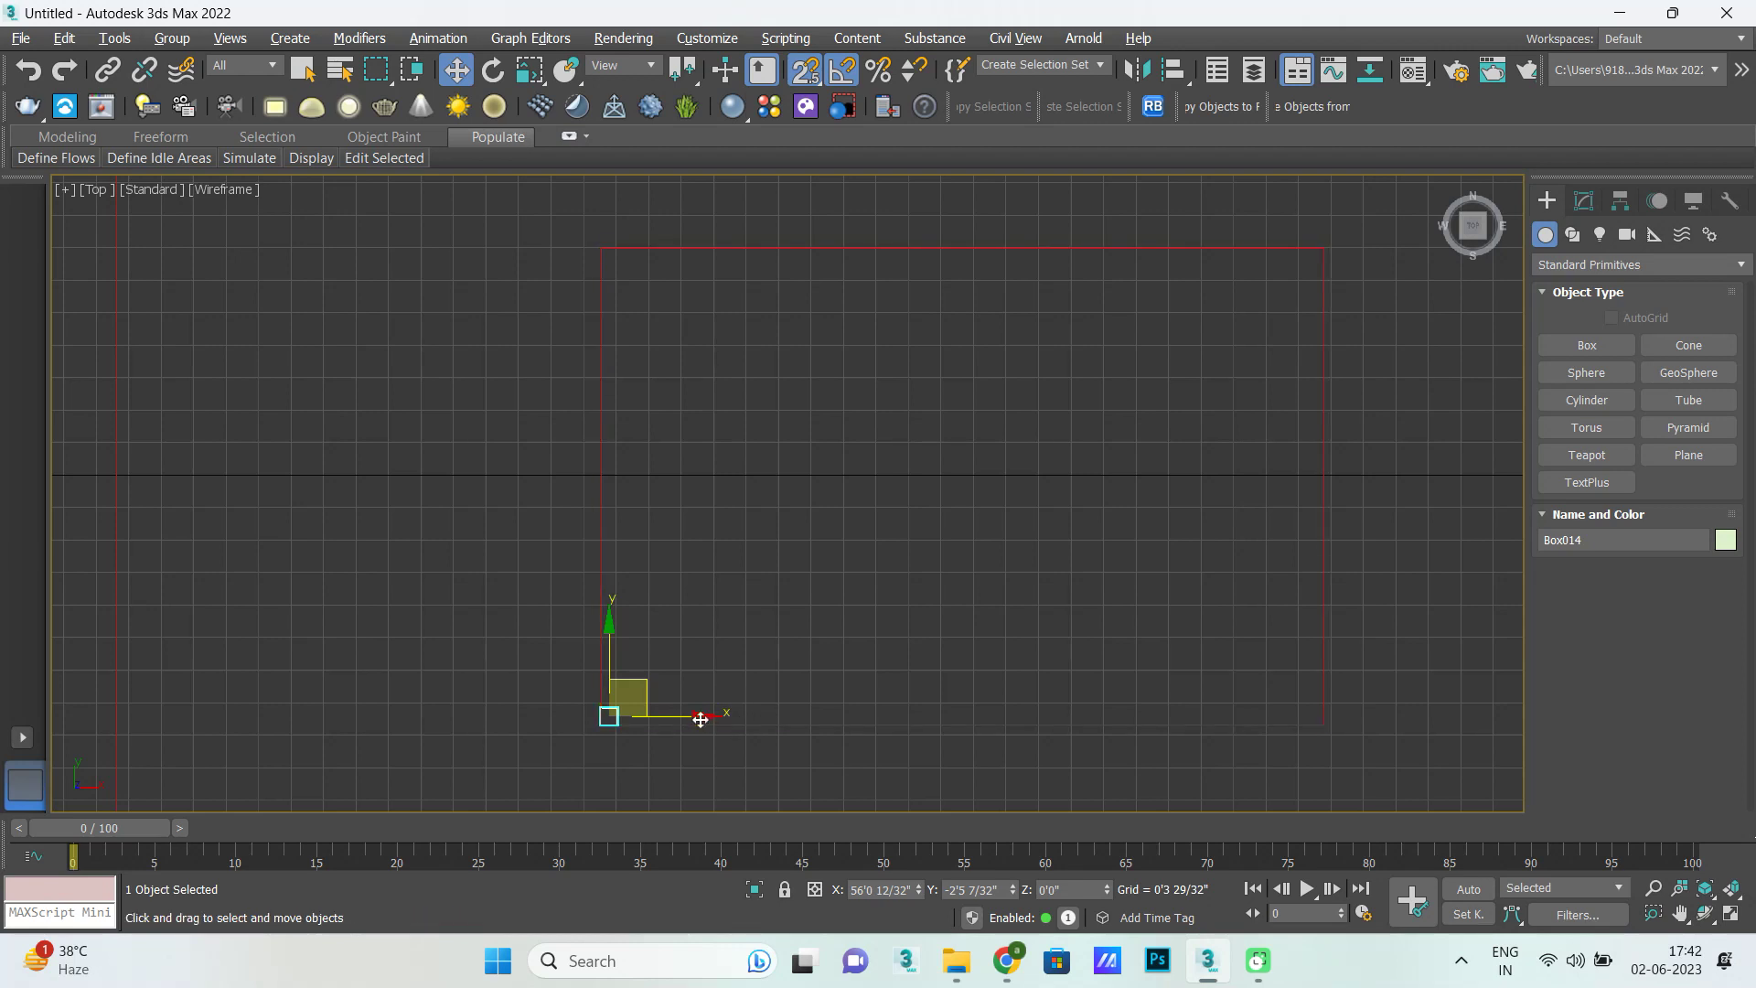
pyautogui.scroll(-3, 634, 681)
pyautogui.moveTo(641, 652)
pyautogui.keyDown('shift'); pyautogui.mouseDown()
pyautogui.moveTo(950, 651)
pyautogui.moveTo(898, 466)
pyautogui.mouseUp(); pyautogui.keyUp('shift')
pyautogui.click(881, 573)
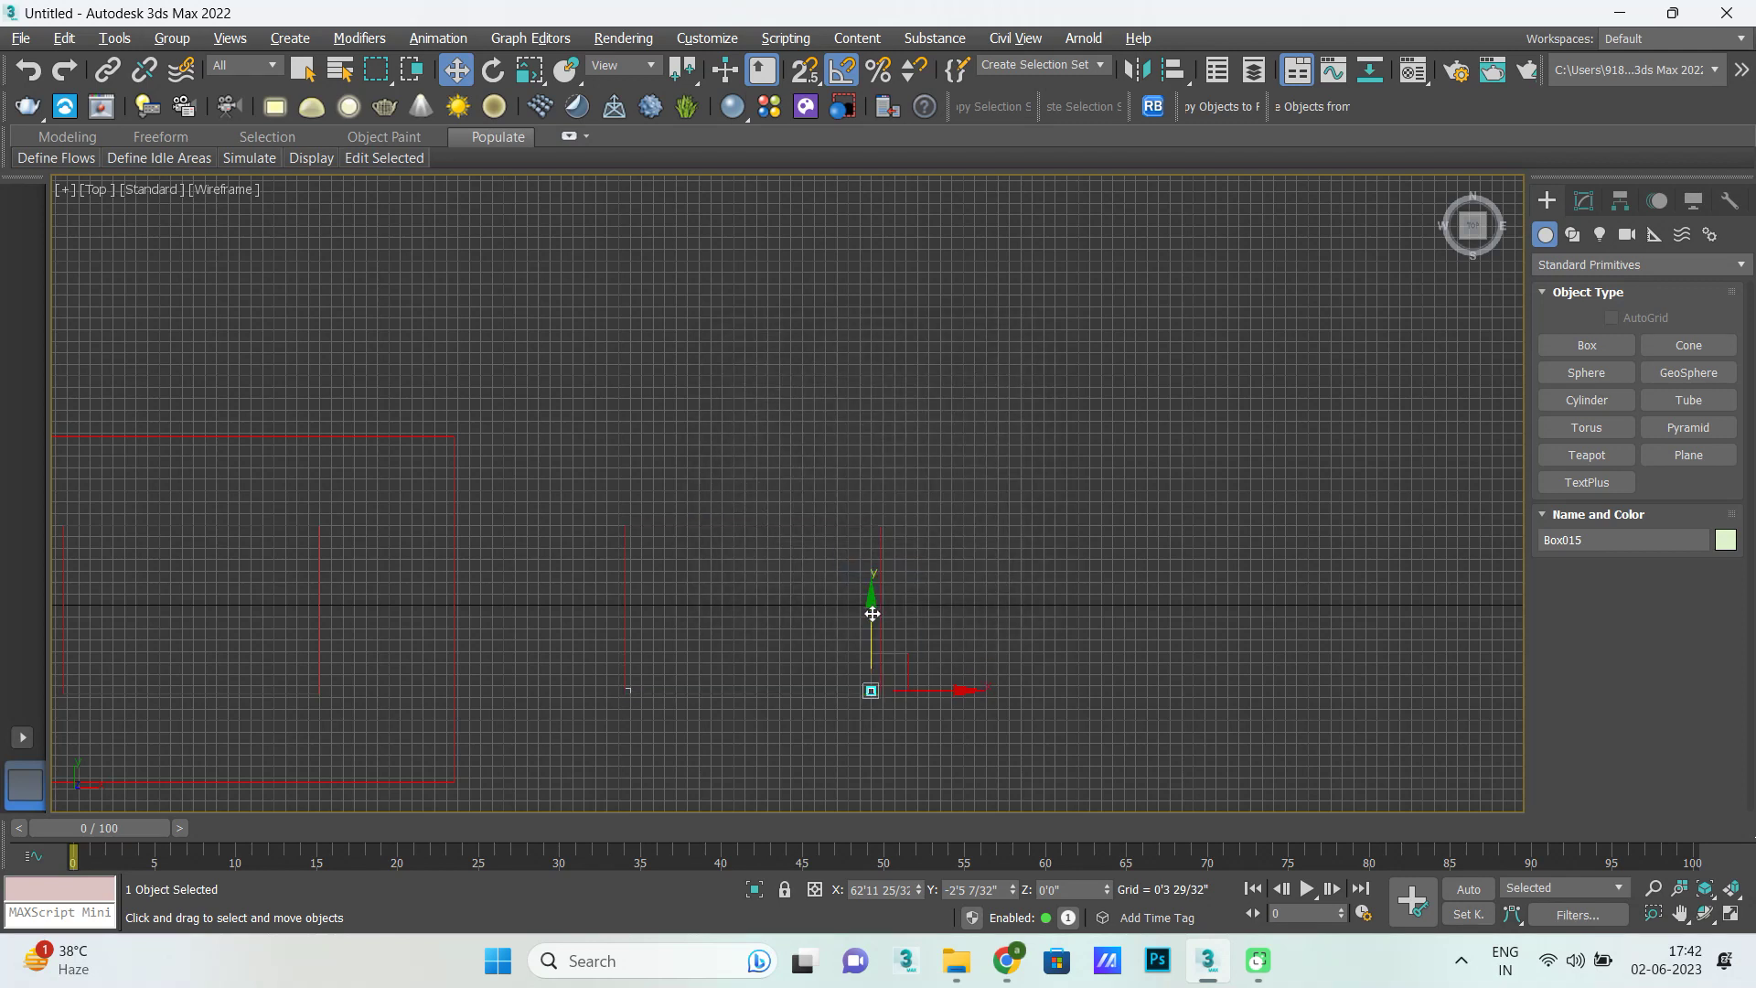
pyautogui.scroll(2, 831, 697)
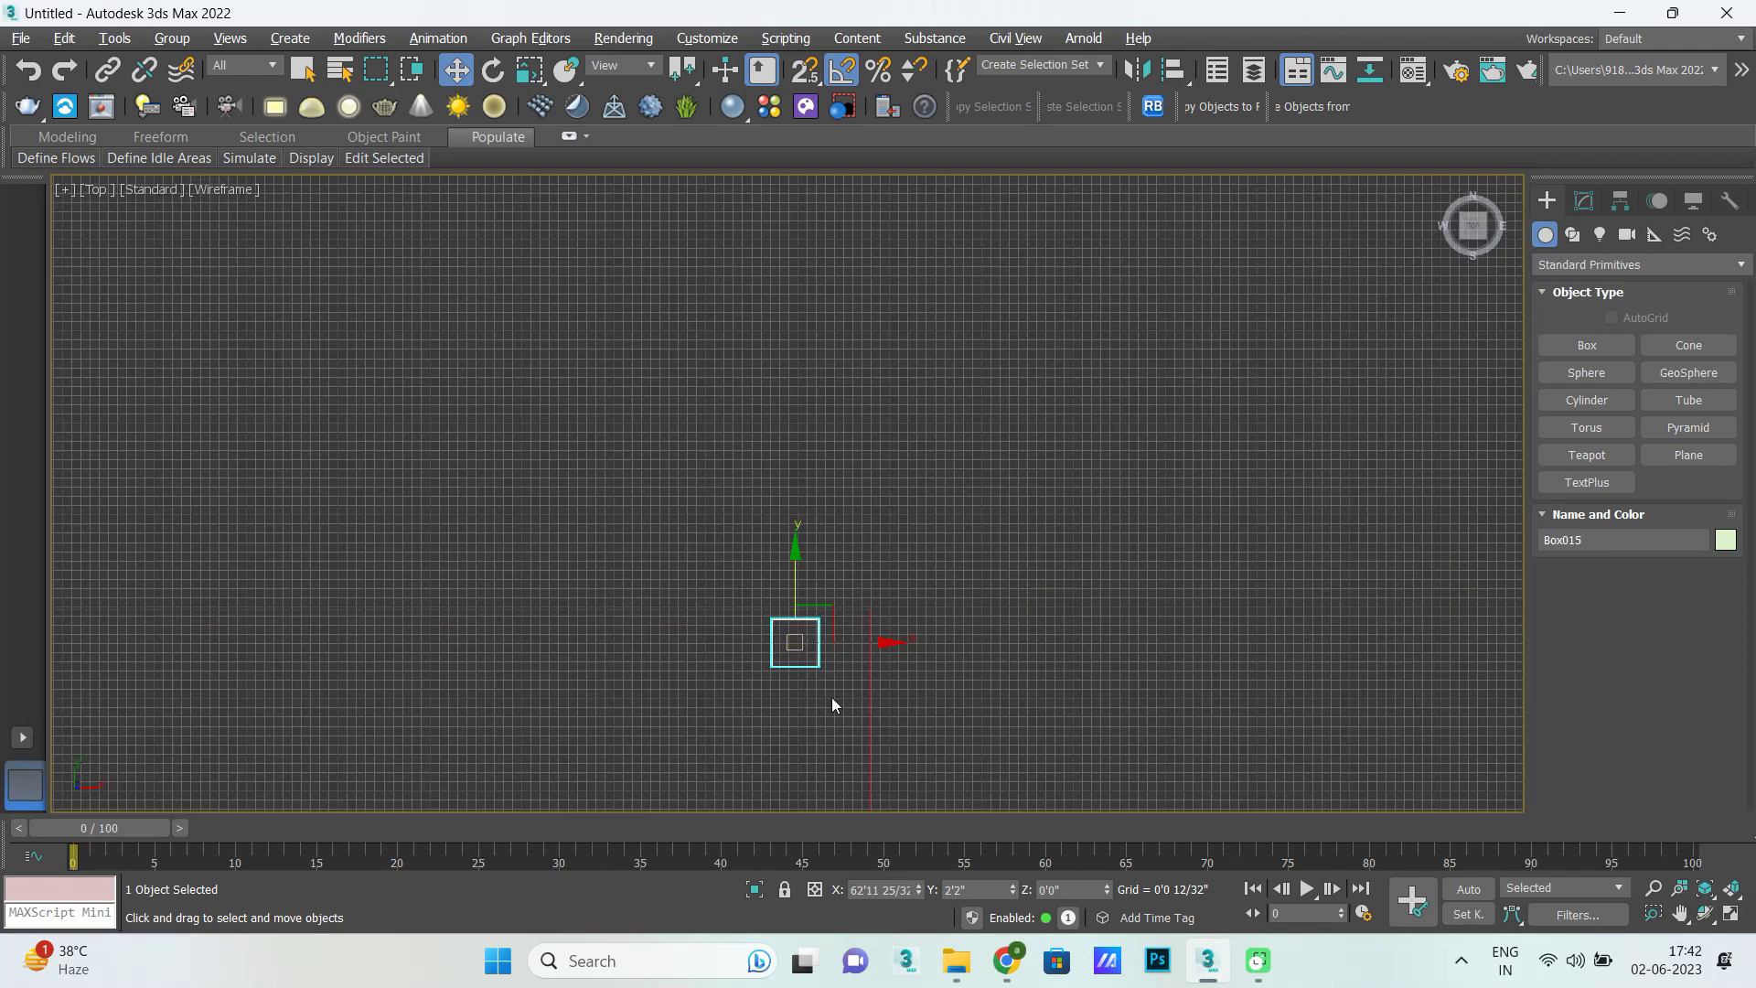
pyautogui.scroll(3, 869, 602)
pyautogui.scroll(-1, 563, 596)
pyautogui.press('s')
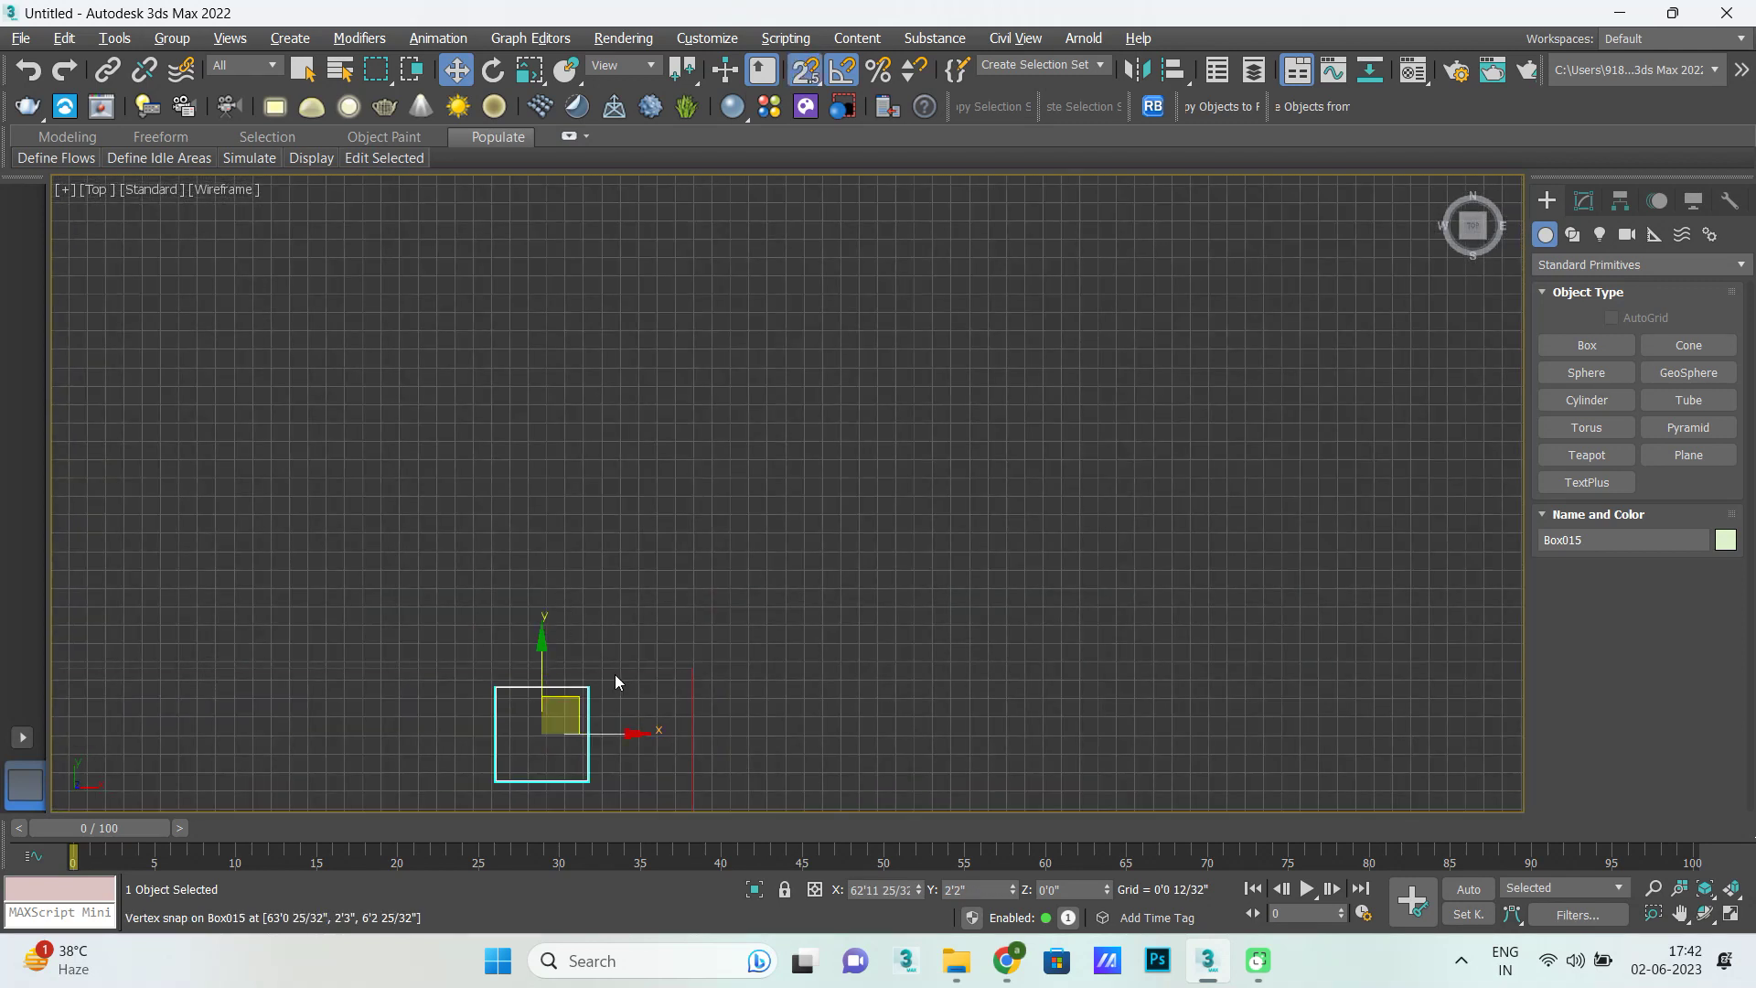
pyautogui.moveTo(583, 686); pyautogui.dragTo(698, 674)
pyautogui.scroll(-5, 750, 586)
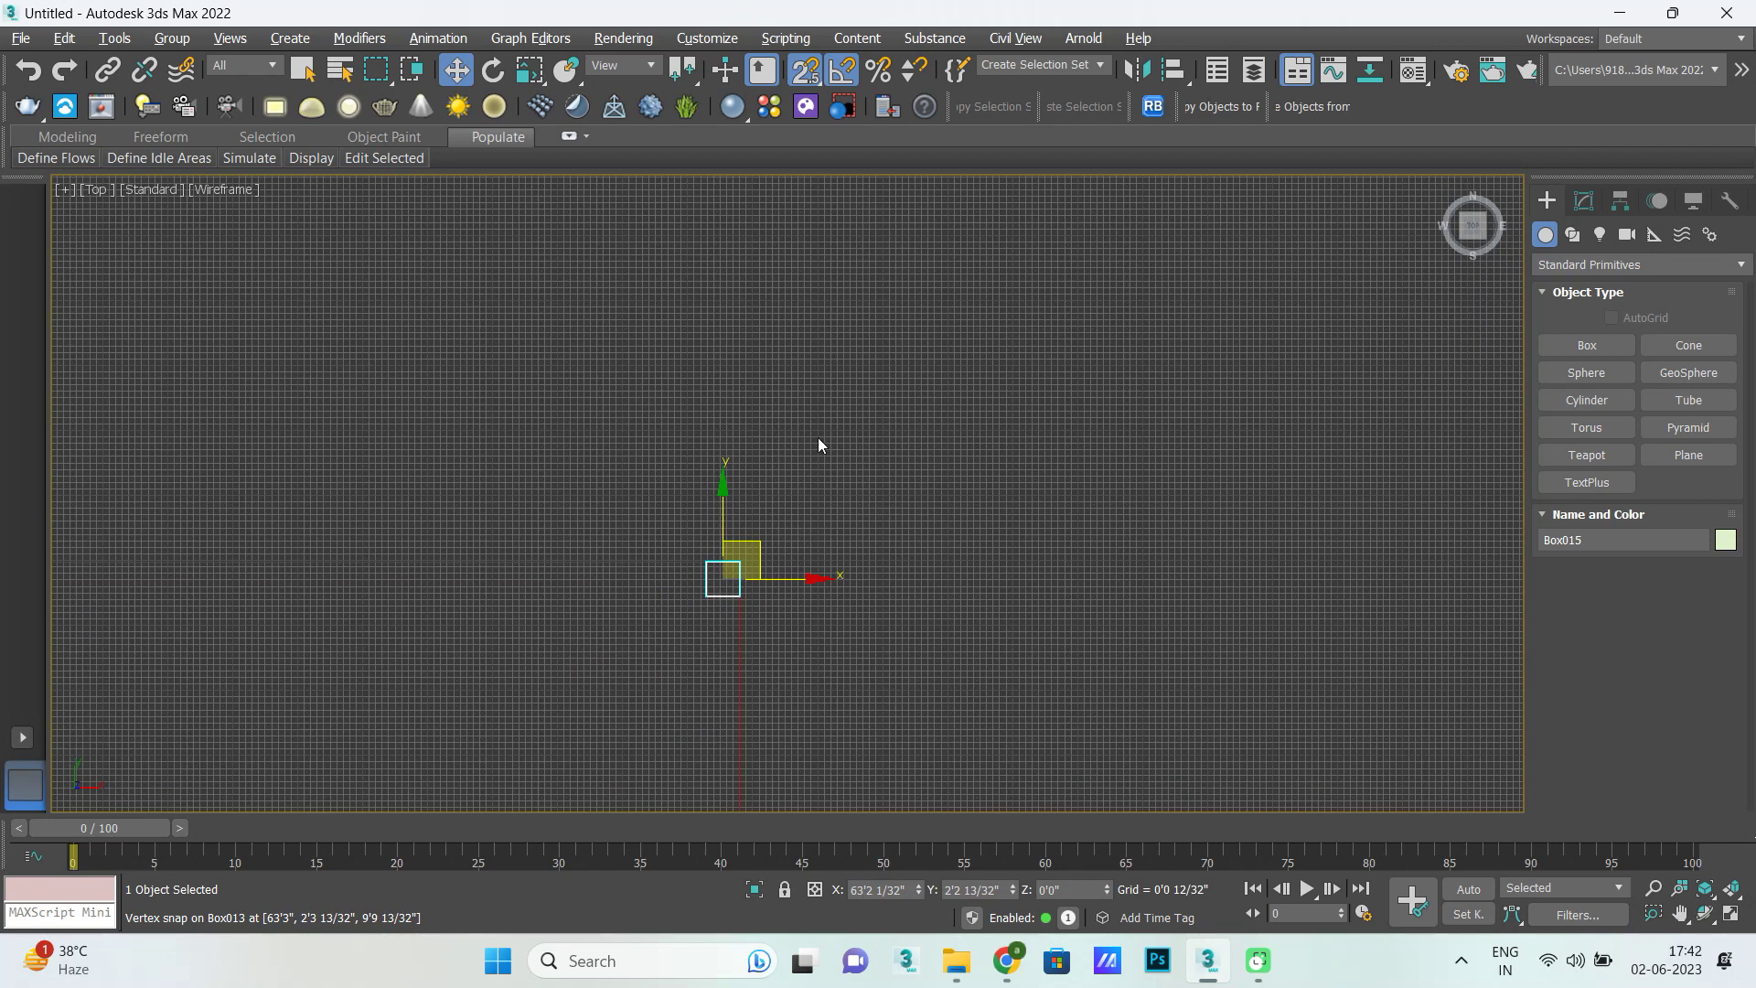
pyautogui.scroll(2, 730, 567)
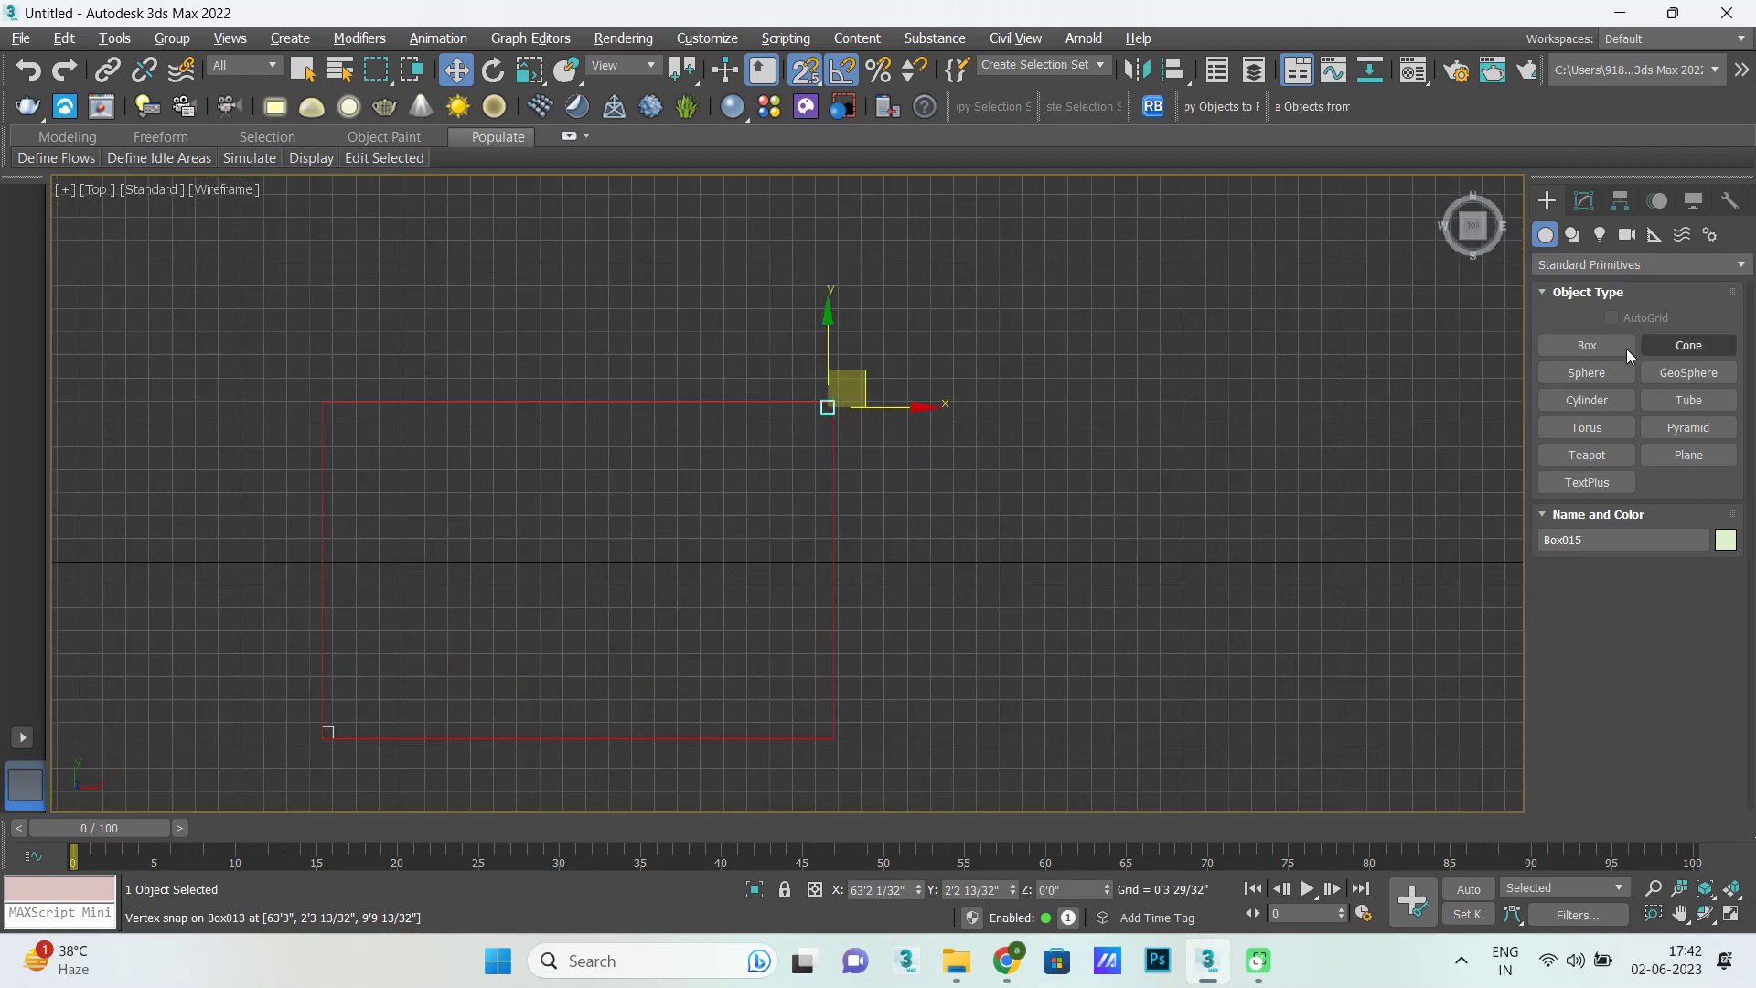
pyautogui.click(1588, 349)
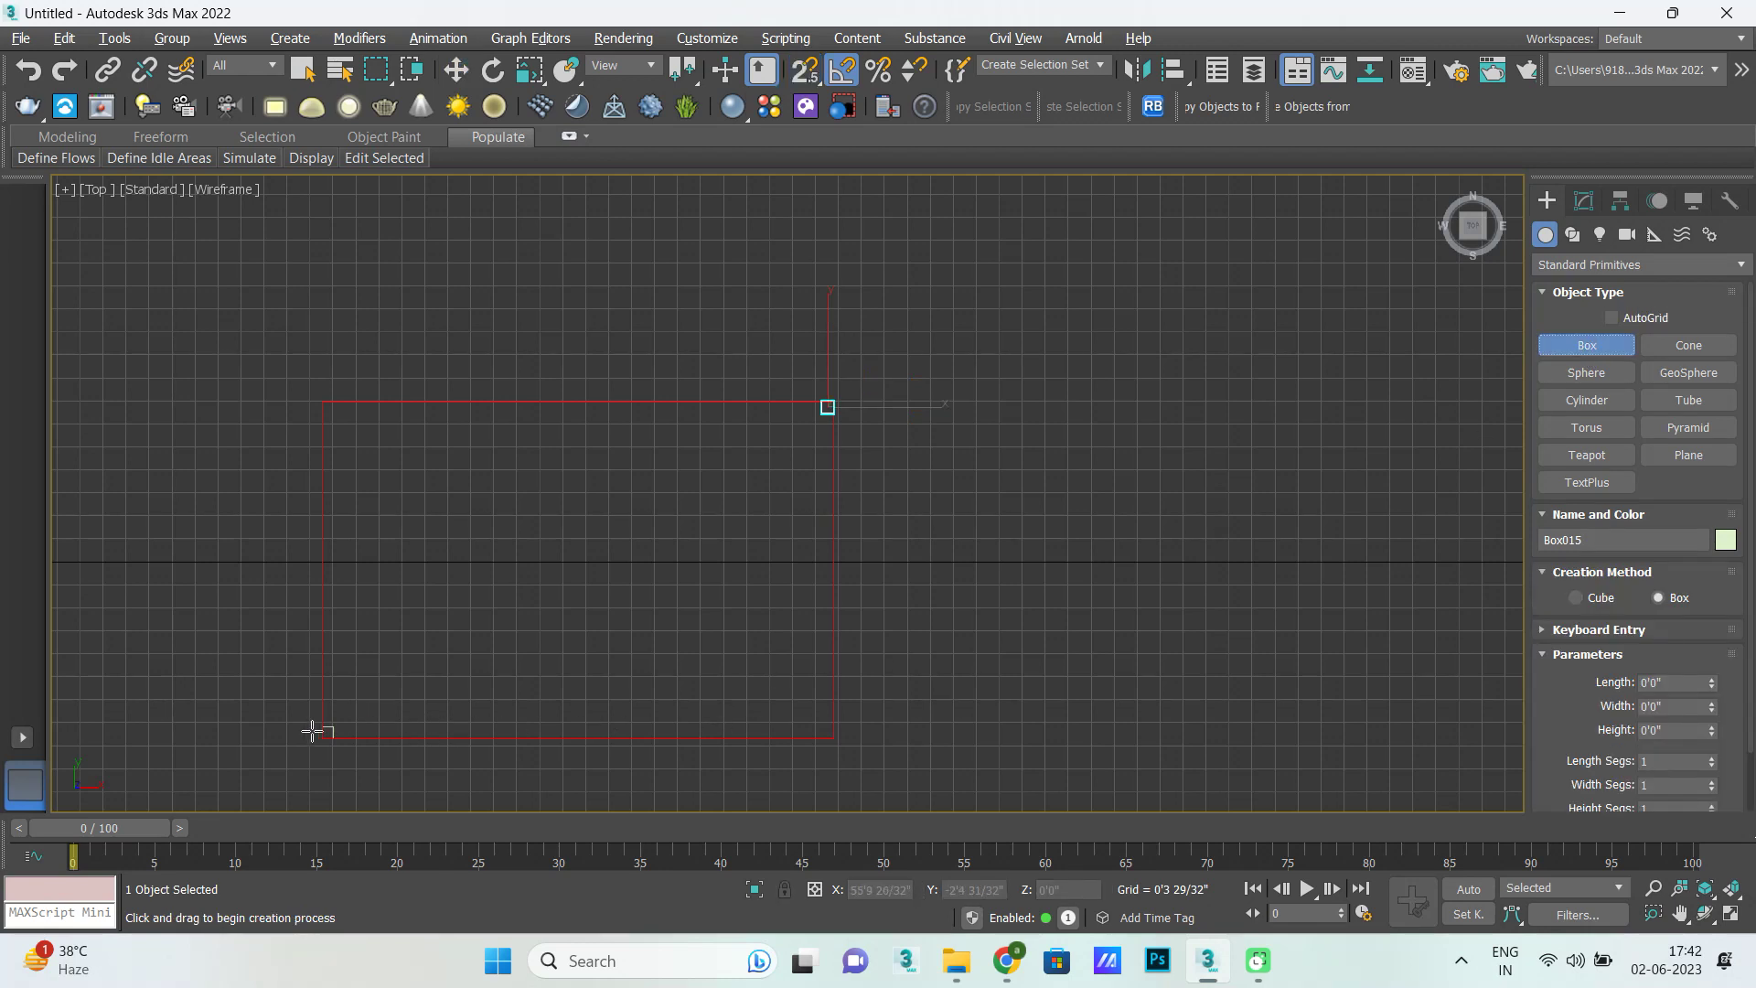
# Draw a snapped box spanning the whole window opening, then maximize the Front view.
pyautogui.moveTo(334, 727); pyautogui.dragTo(812, 417)
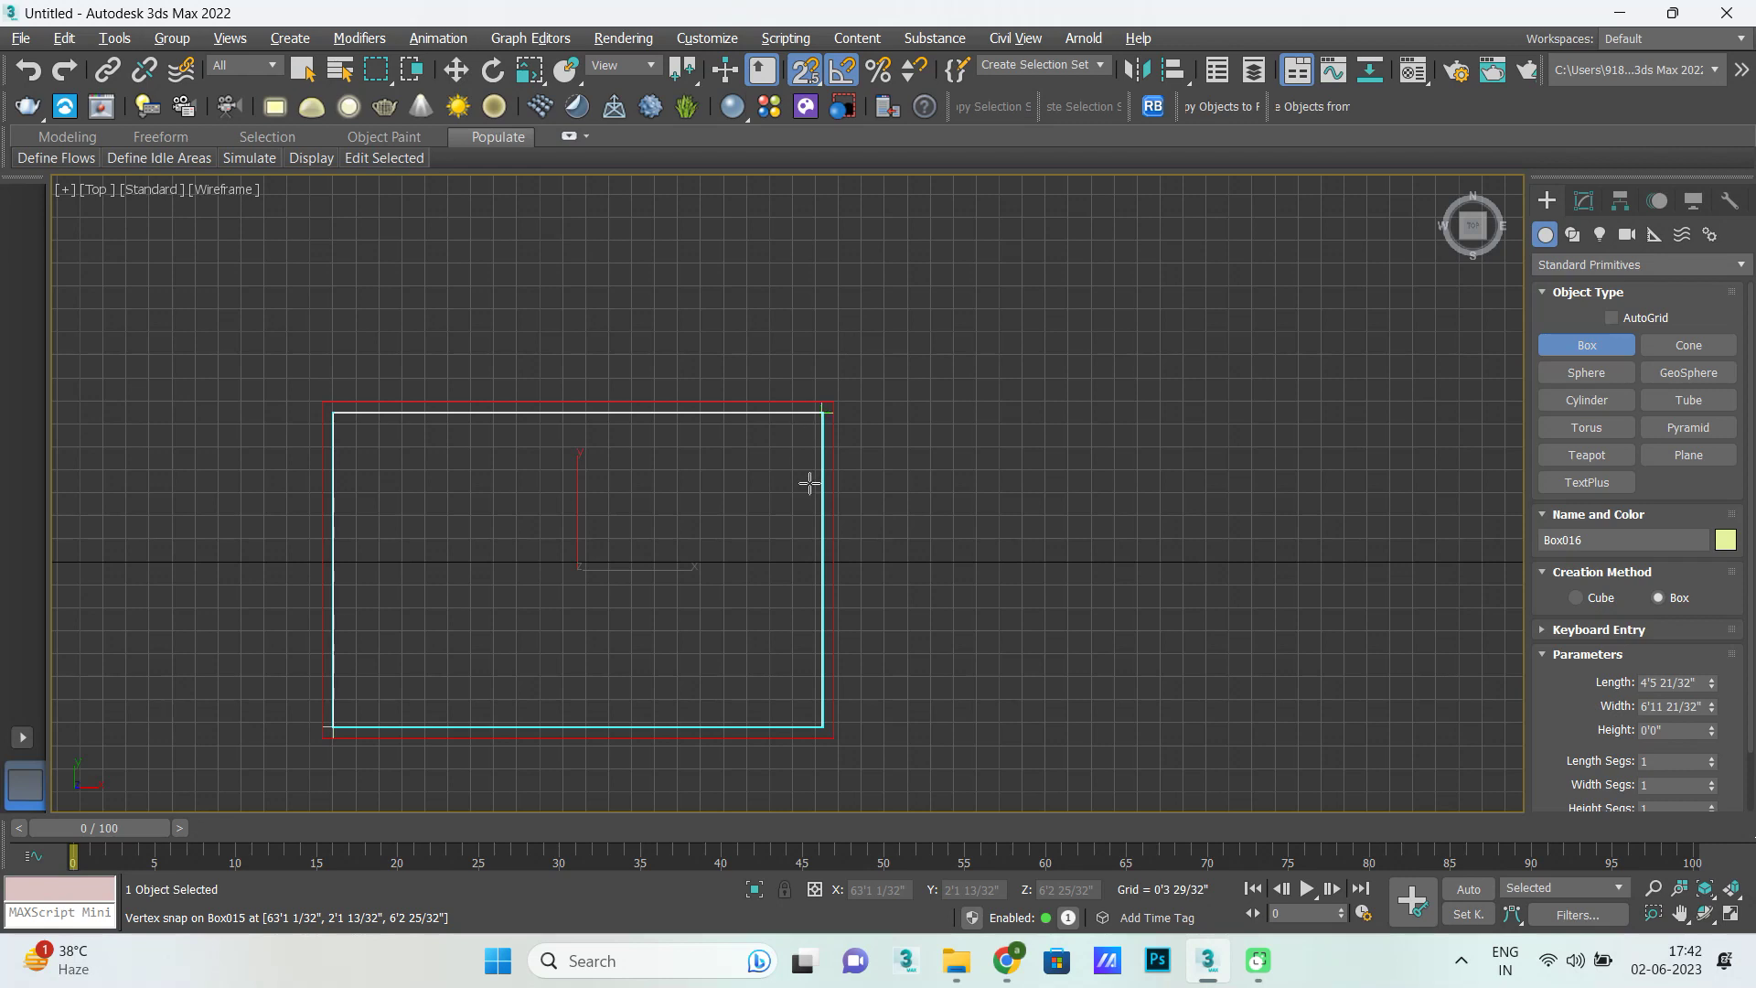
pyautogui.click(1584, 202)
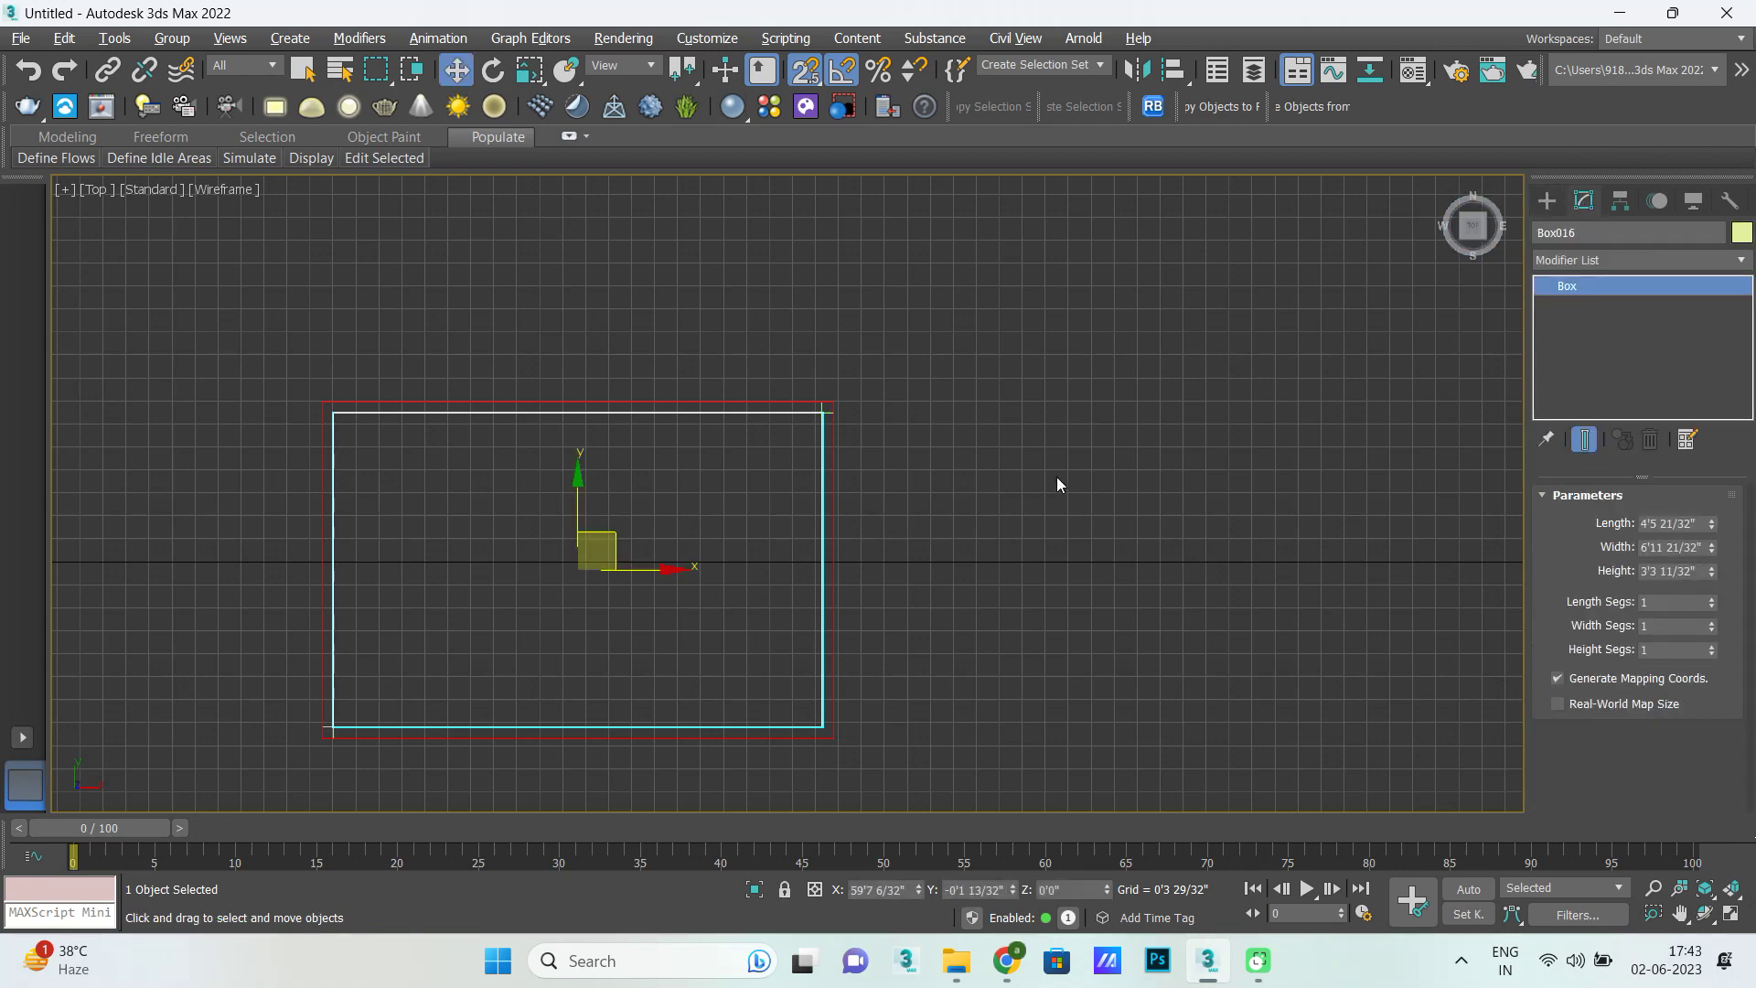
pyautogui.click(1545, 203)
pyautogui.hotkey('alt', 'w')
pyautogui.hotkey('alt', 'w')
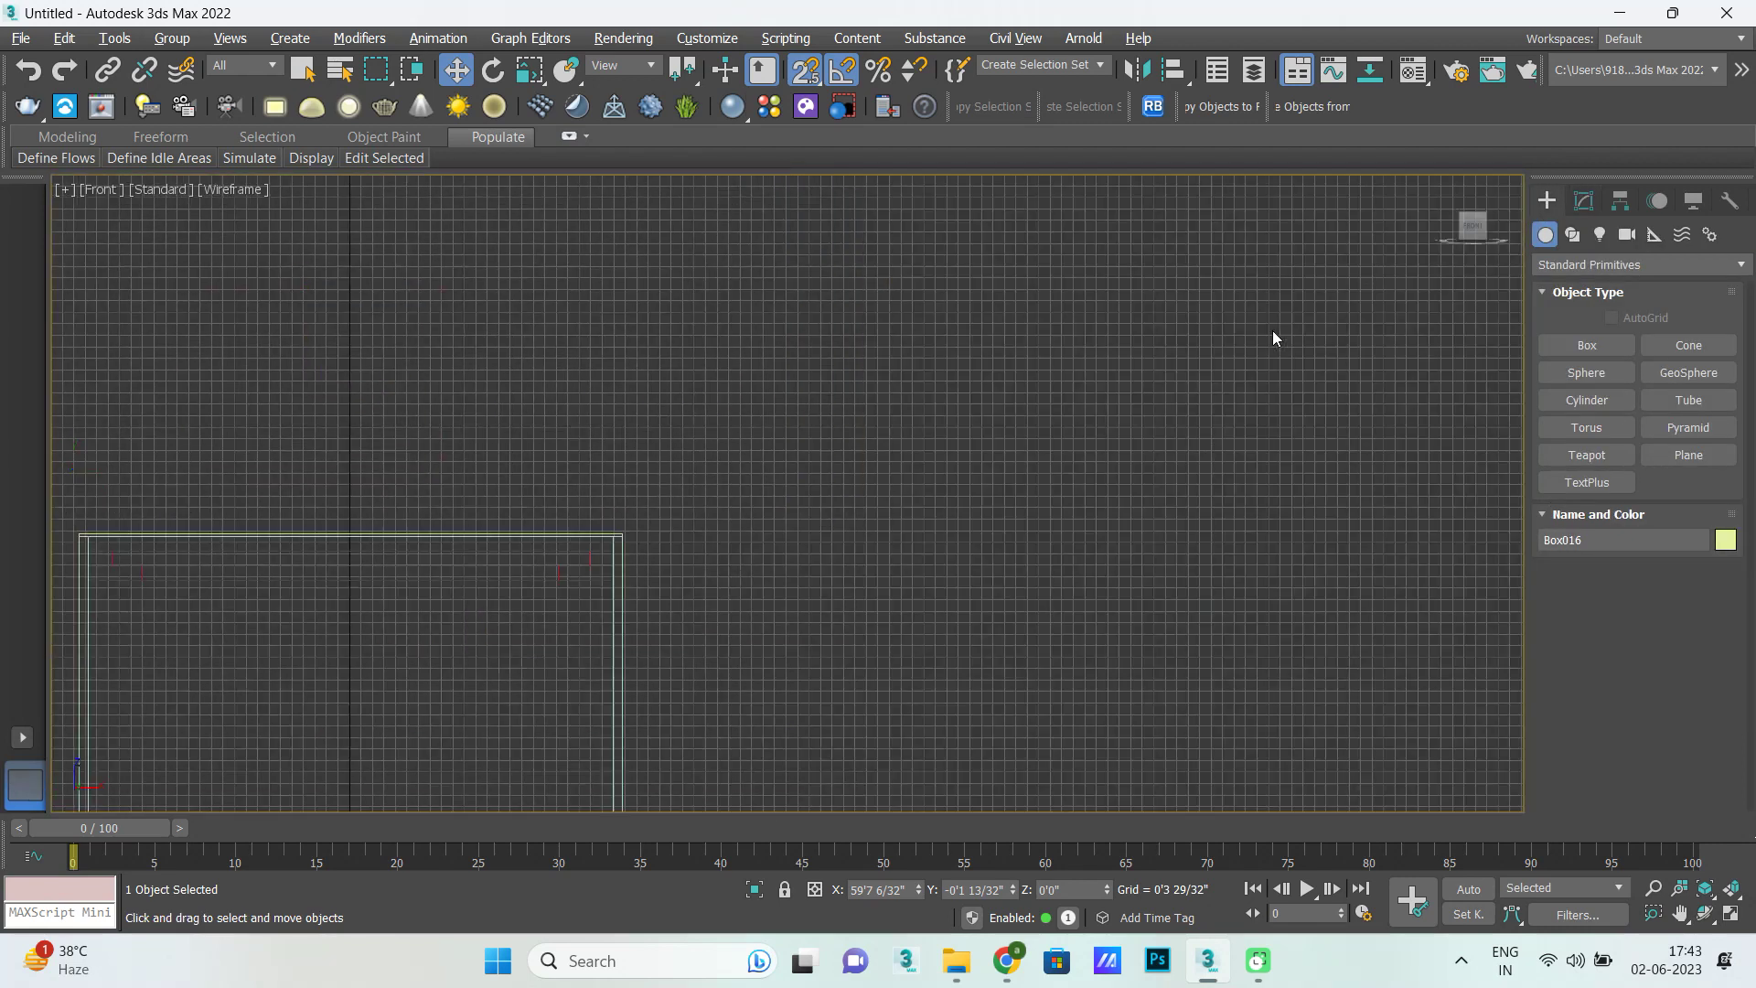
pyautogui.scroll(-3, 754, 524)
pyautogui.scroll(-4, 739, 540)
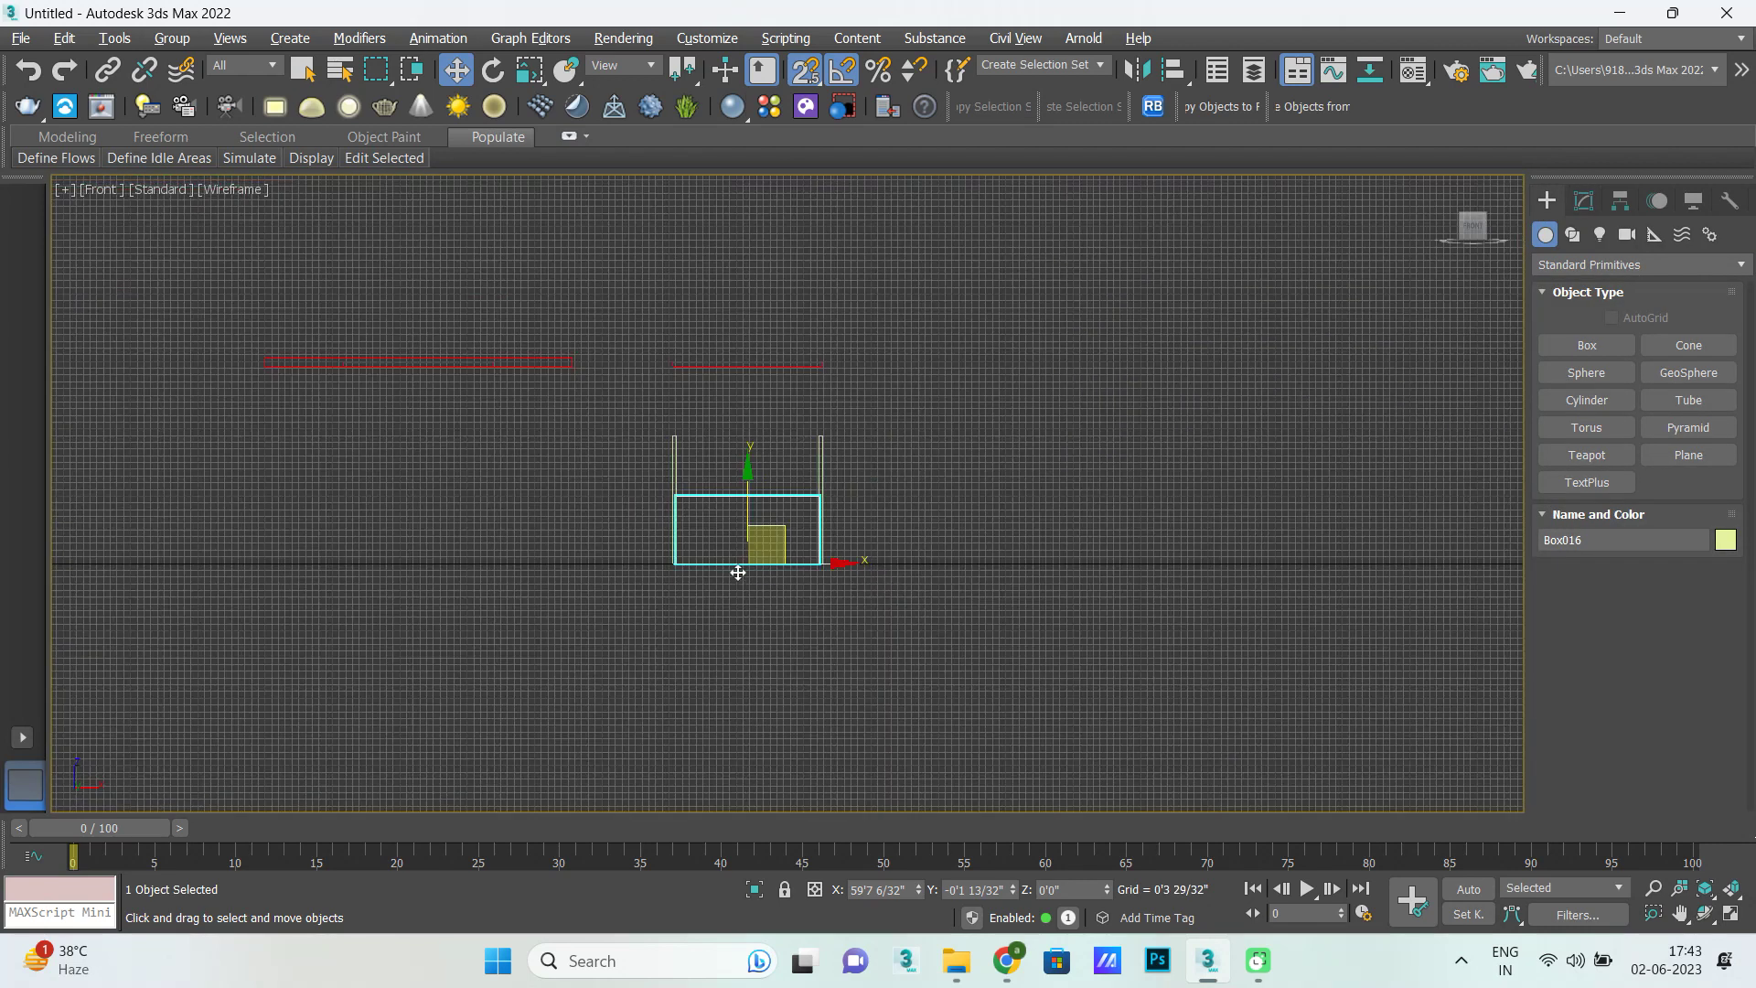
pyautogui.scroll(2, 756, 471)
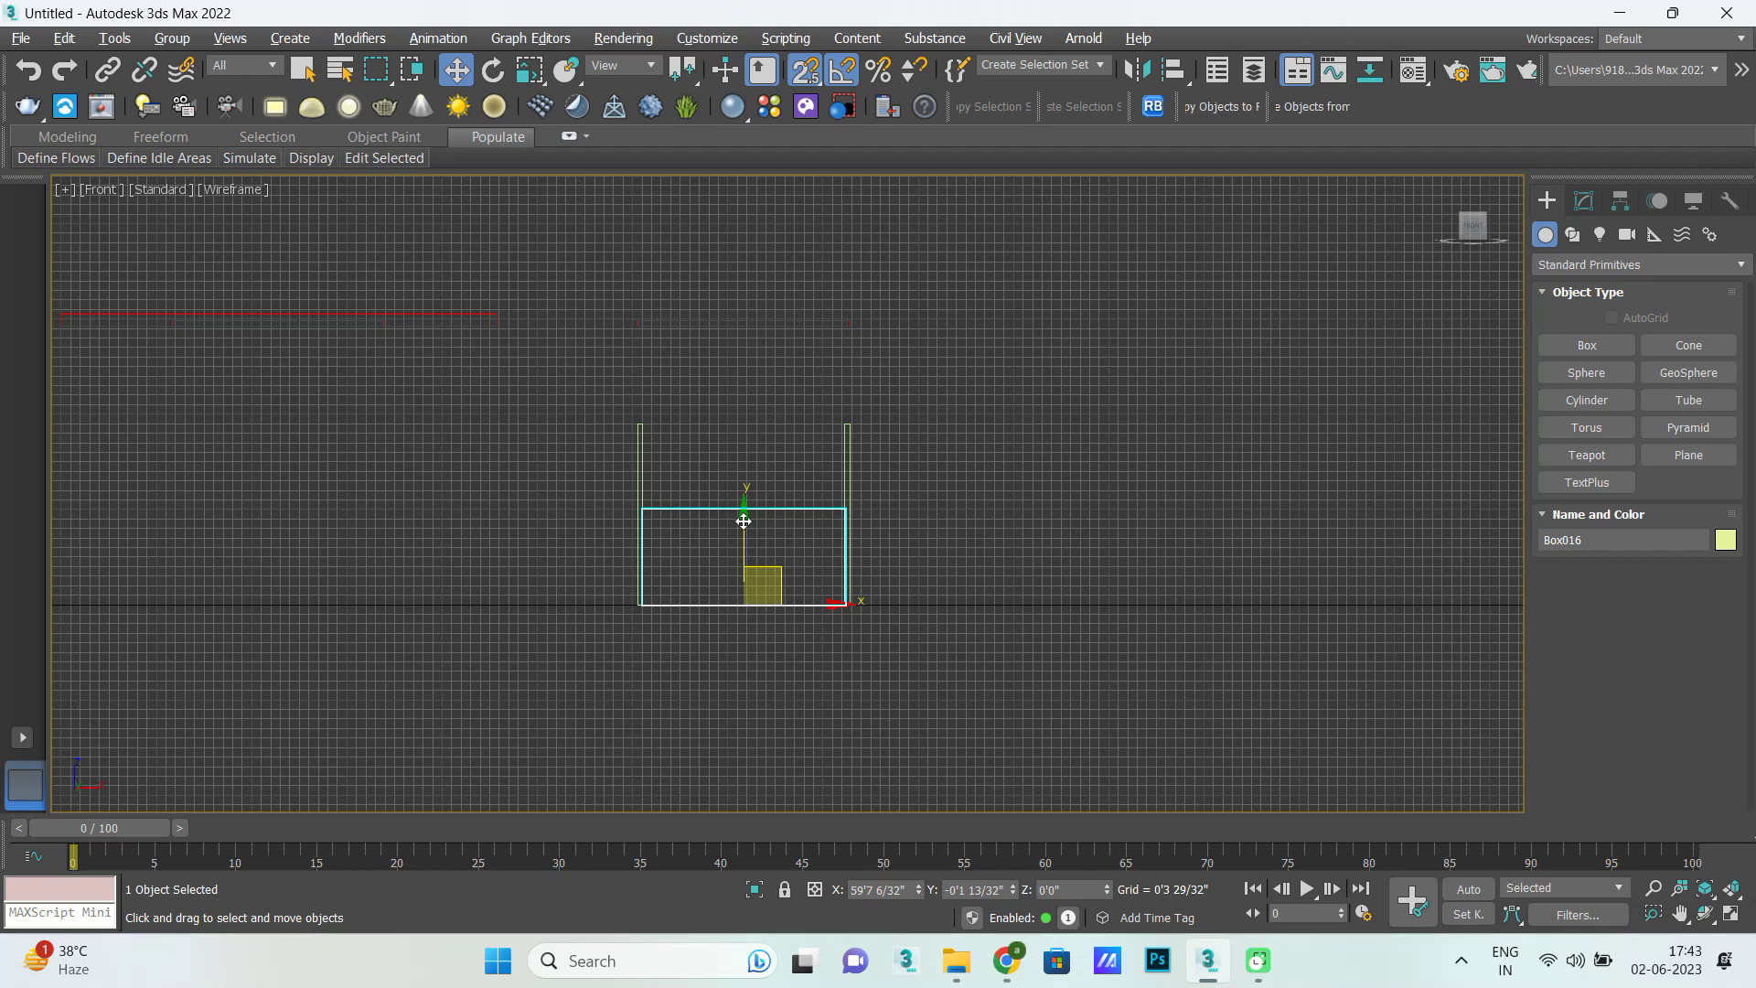
# Lower the board's Height to about 6", raise it above the posts, and select both posts.
pyautogui.press('s')
pyautogui.moveTo(743, 521); pyautogui.dragTo(768, 286)
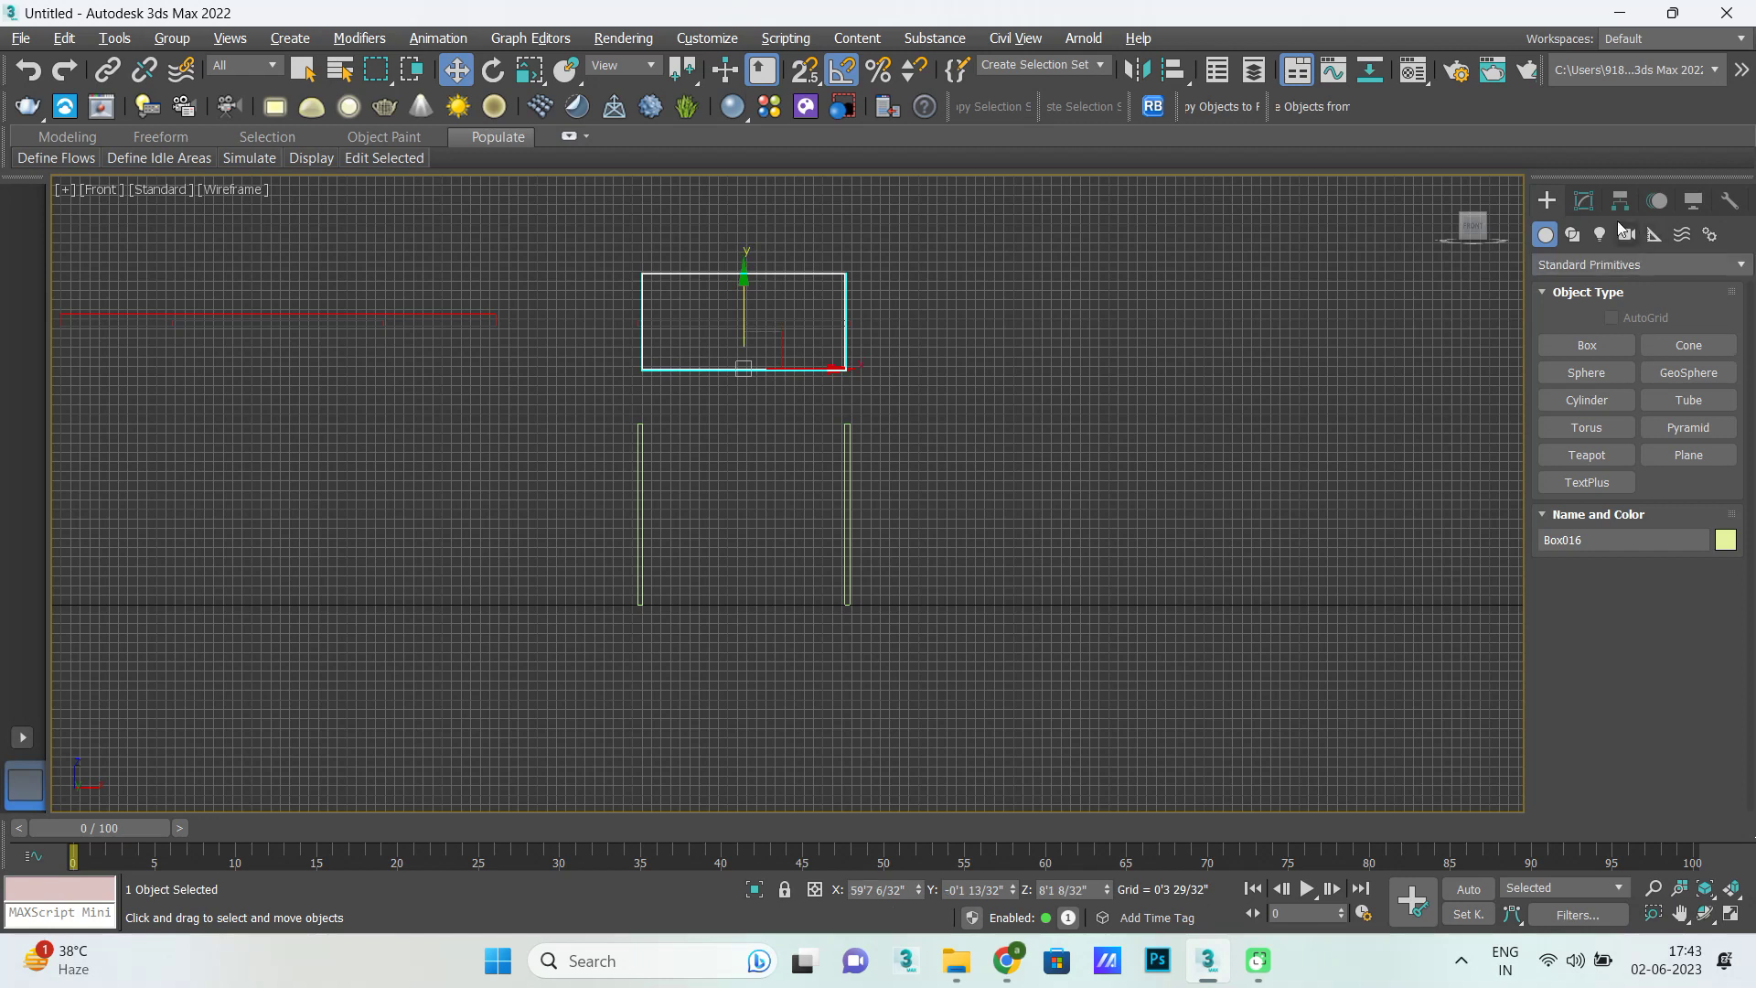
pyautogui.click(1583, 200)
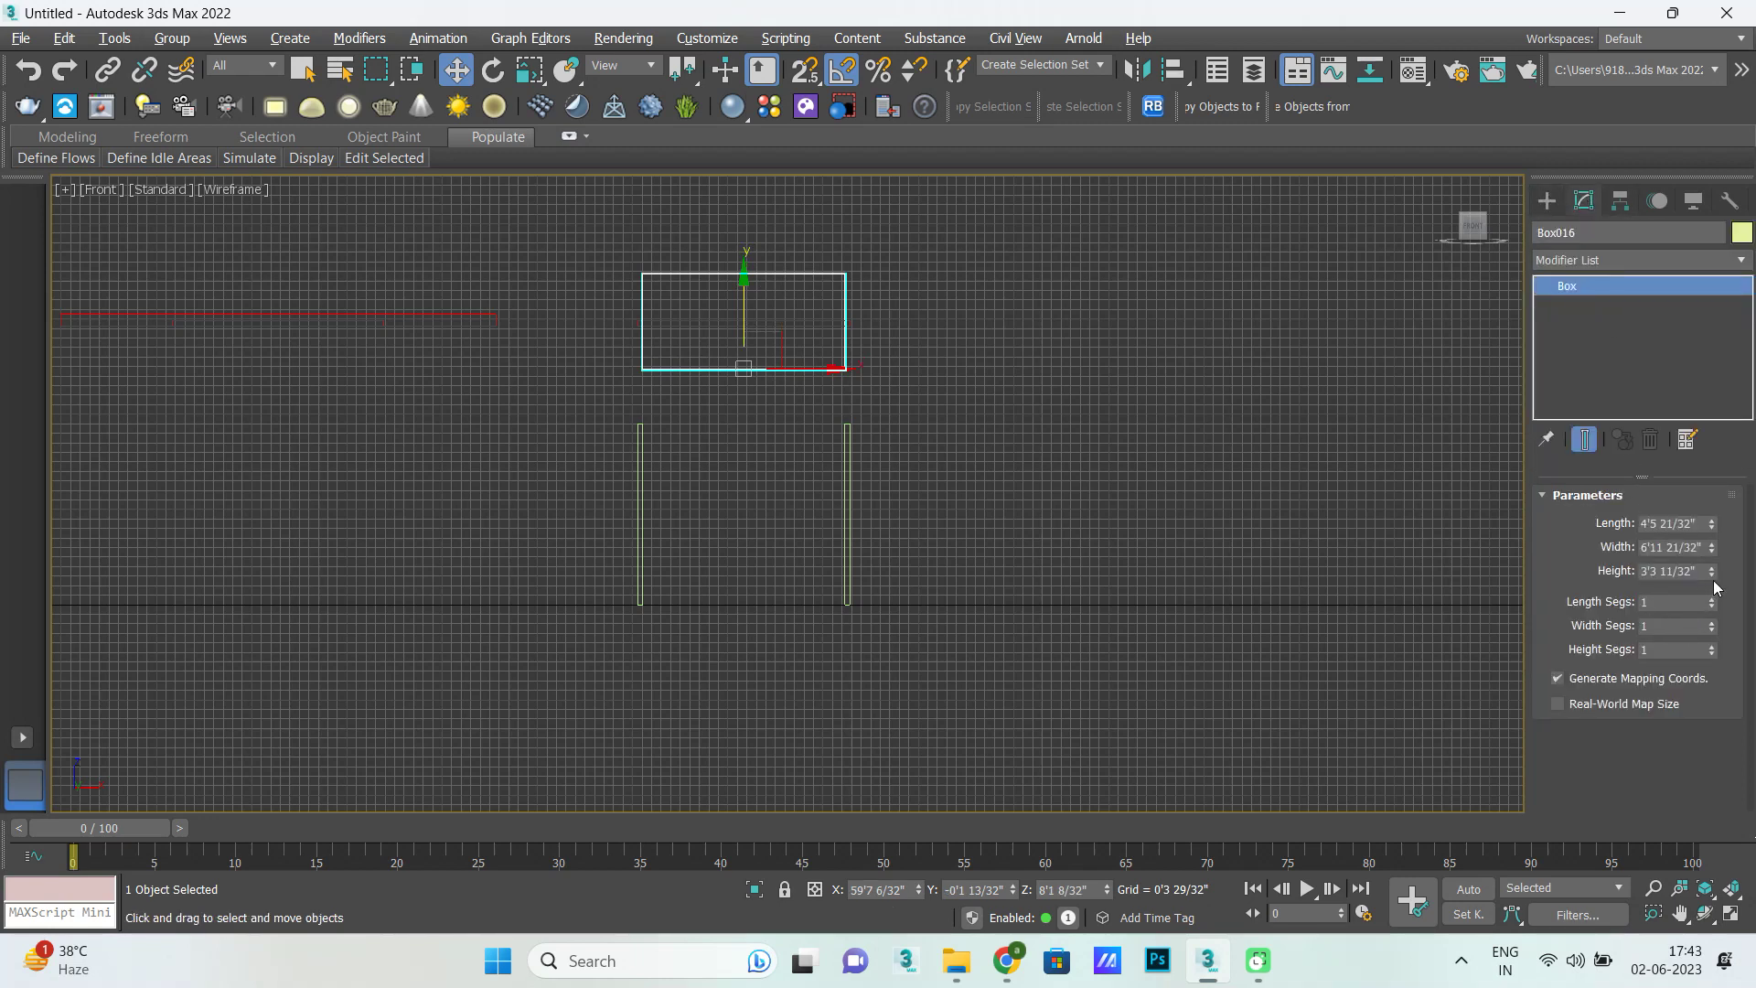
pyautogui.moveTo(1711, 571); pyautogui.dragTo(1715, 636)
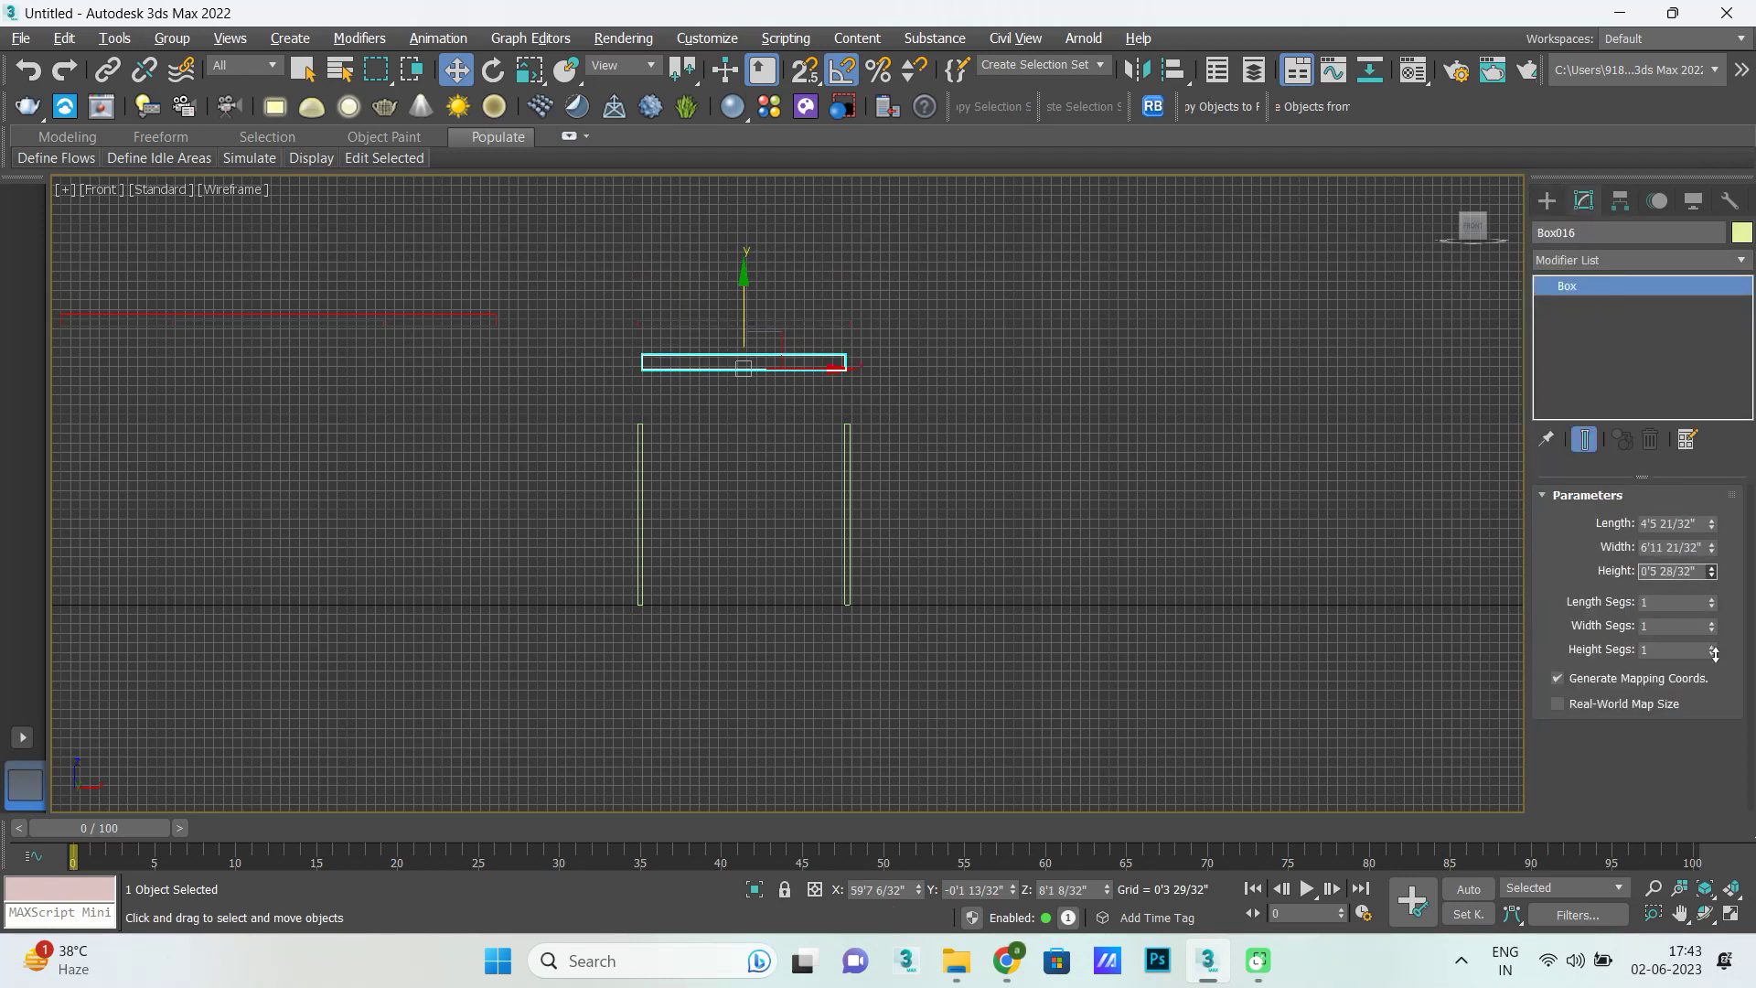
pyautogui.scroll(5, 761, 299)
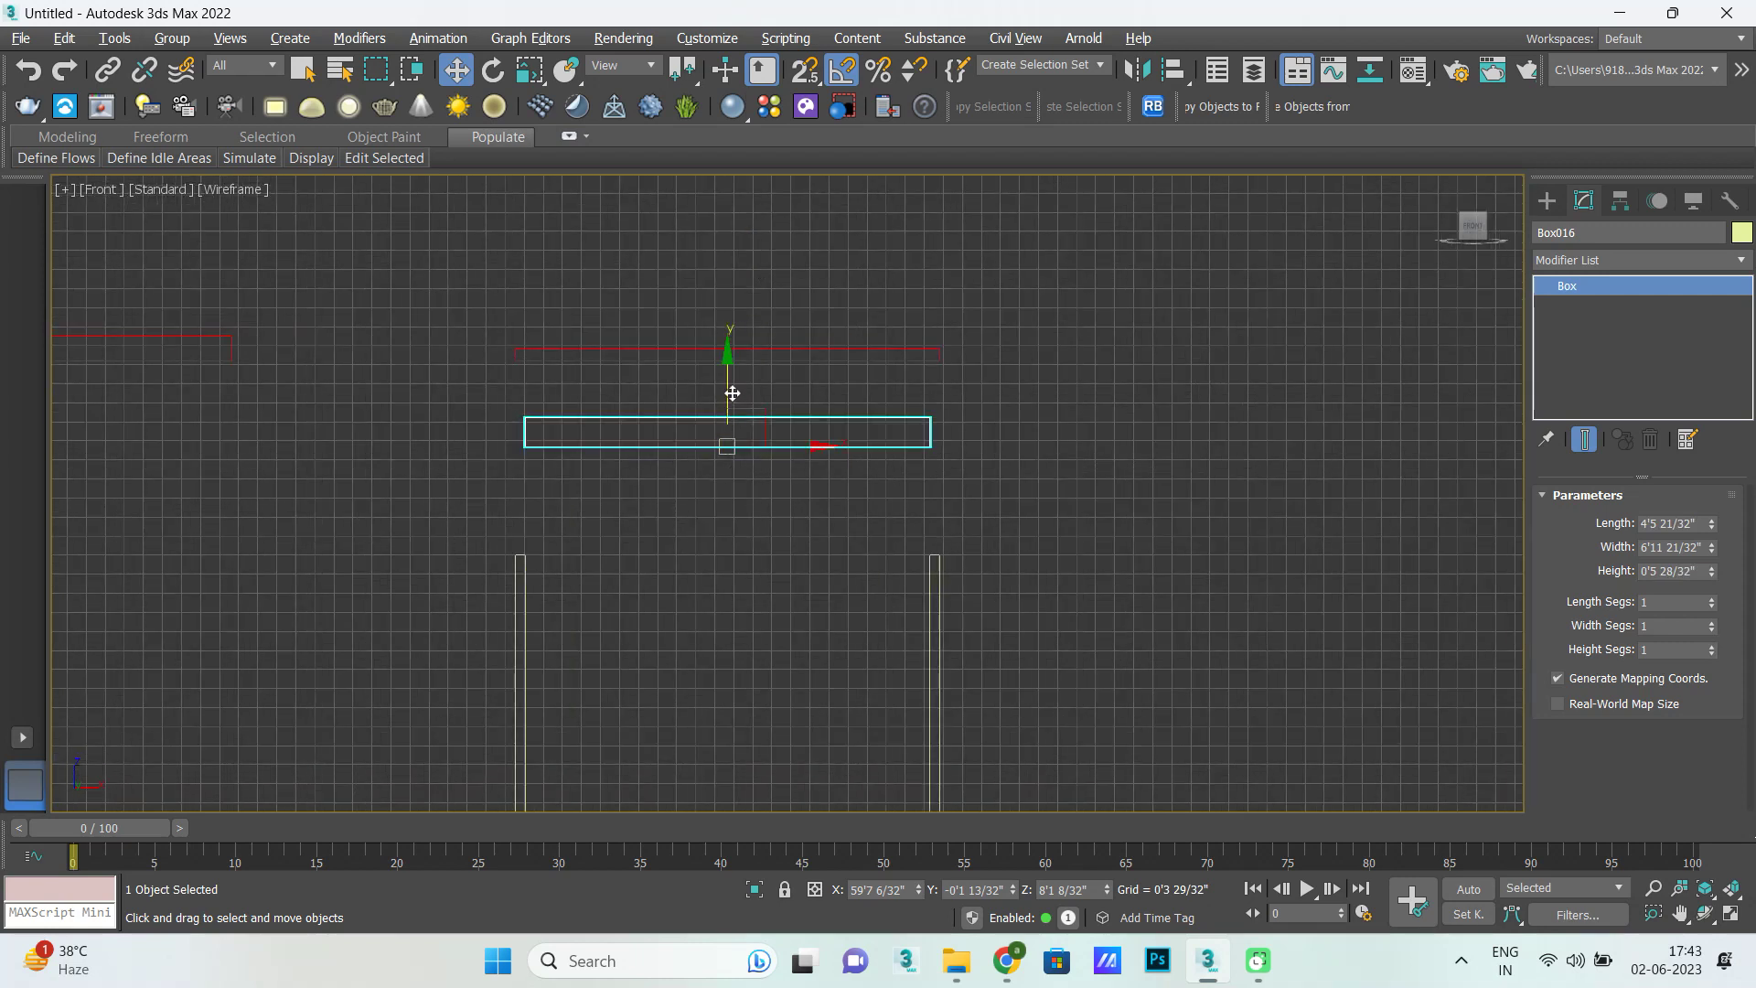
pyautogui.moveTo(732, 393); pyautogui.dragTo(731, 311)
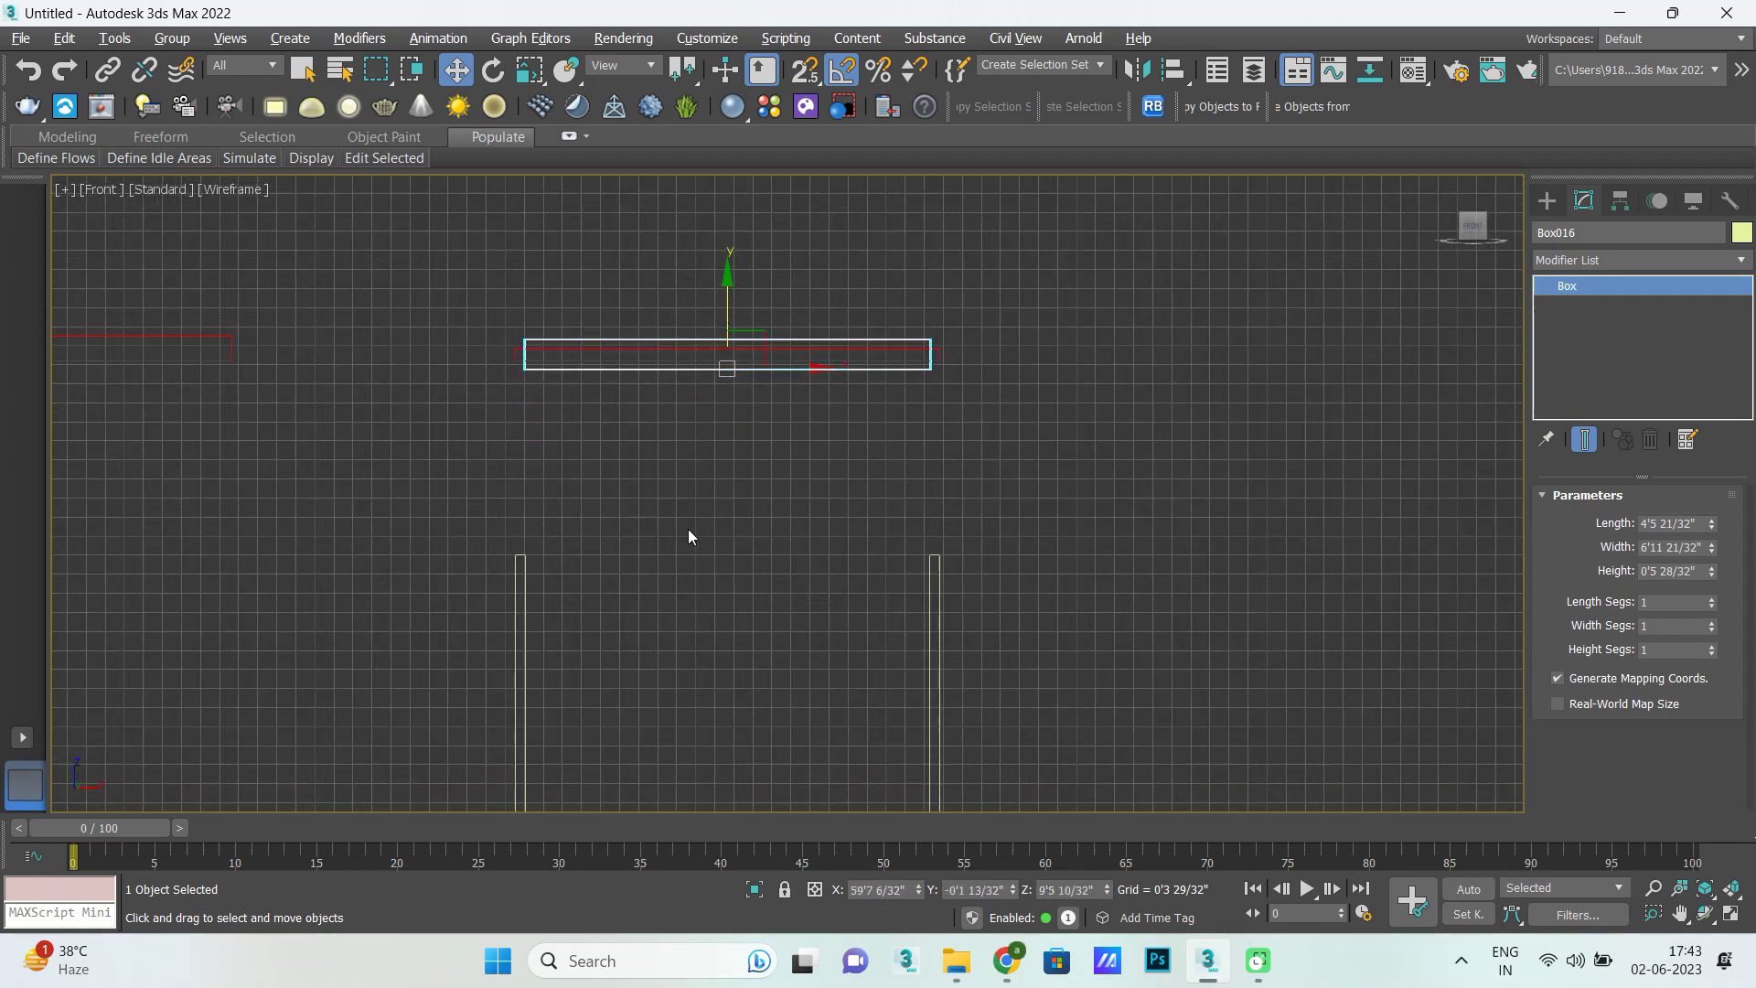
pyautogui.click(525, 602)
pyautogui.keyDown('ctrl'); pyautogui.click(933, 600); pyautogui.keyUp('ctrl')
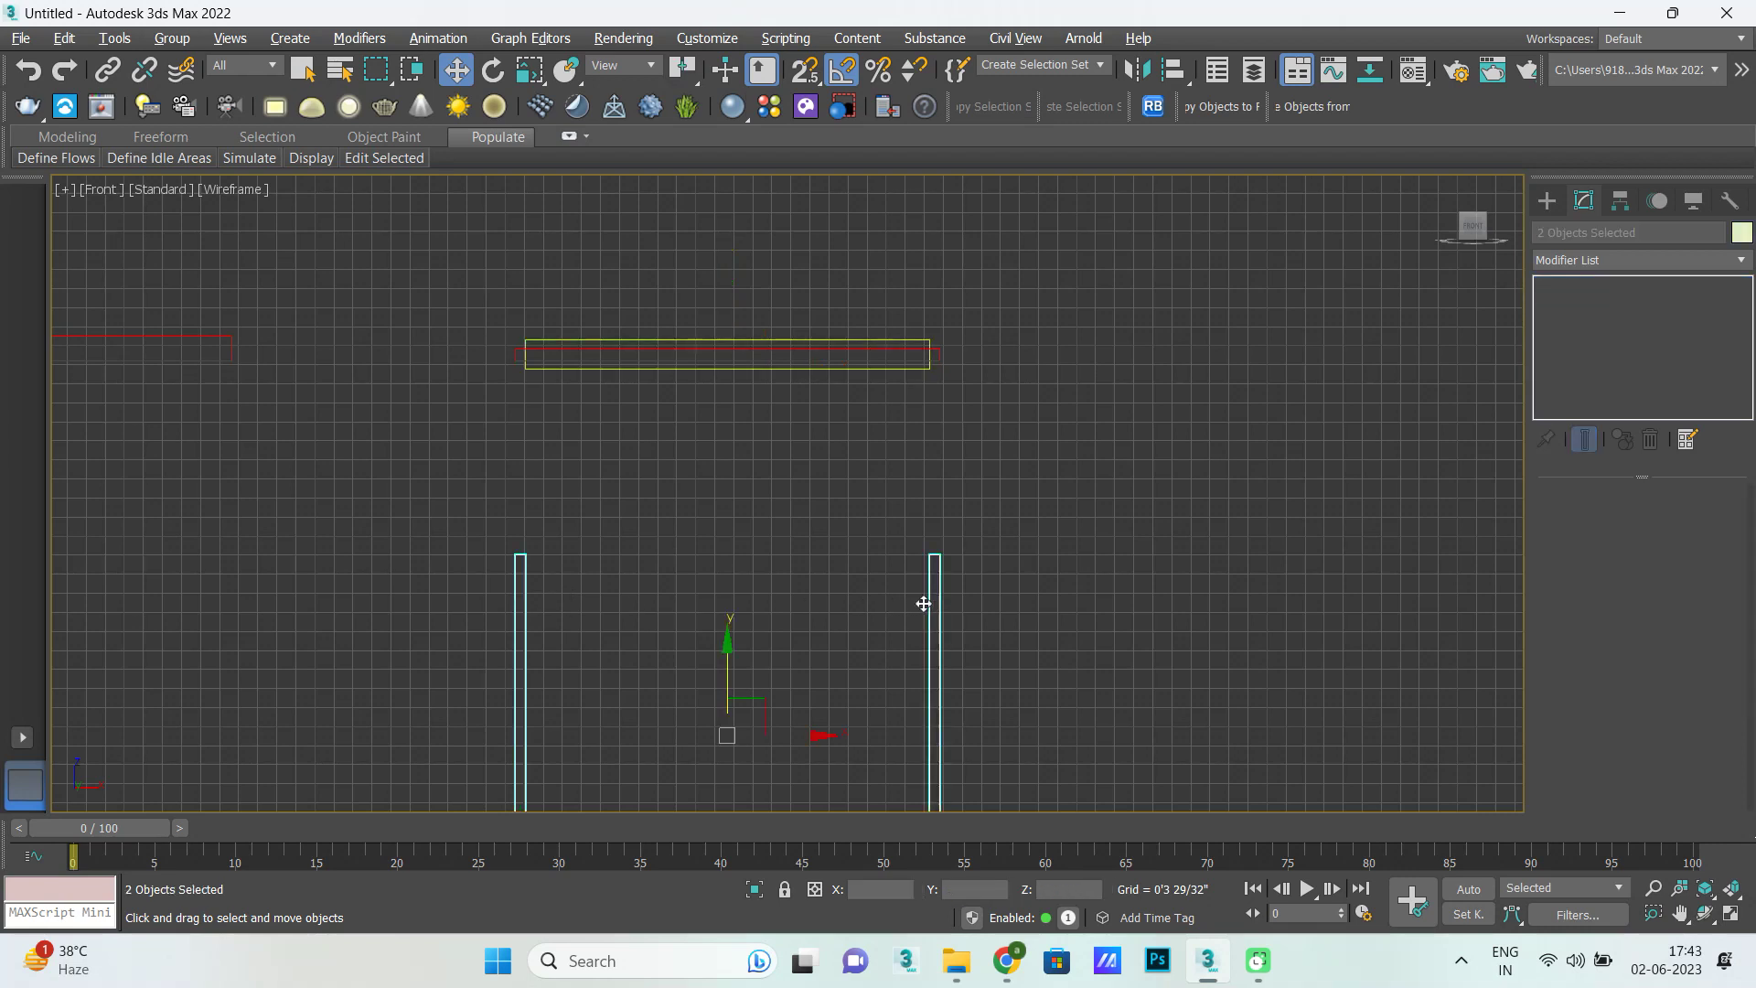
# Delete the two selected side posts and check the remaining board in the Perspective view.
pyautogui.scroll(-5, 514, 505)
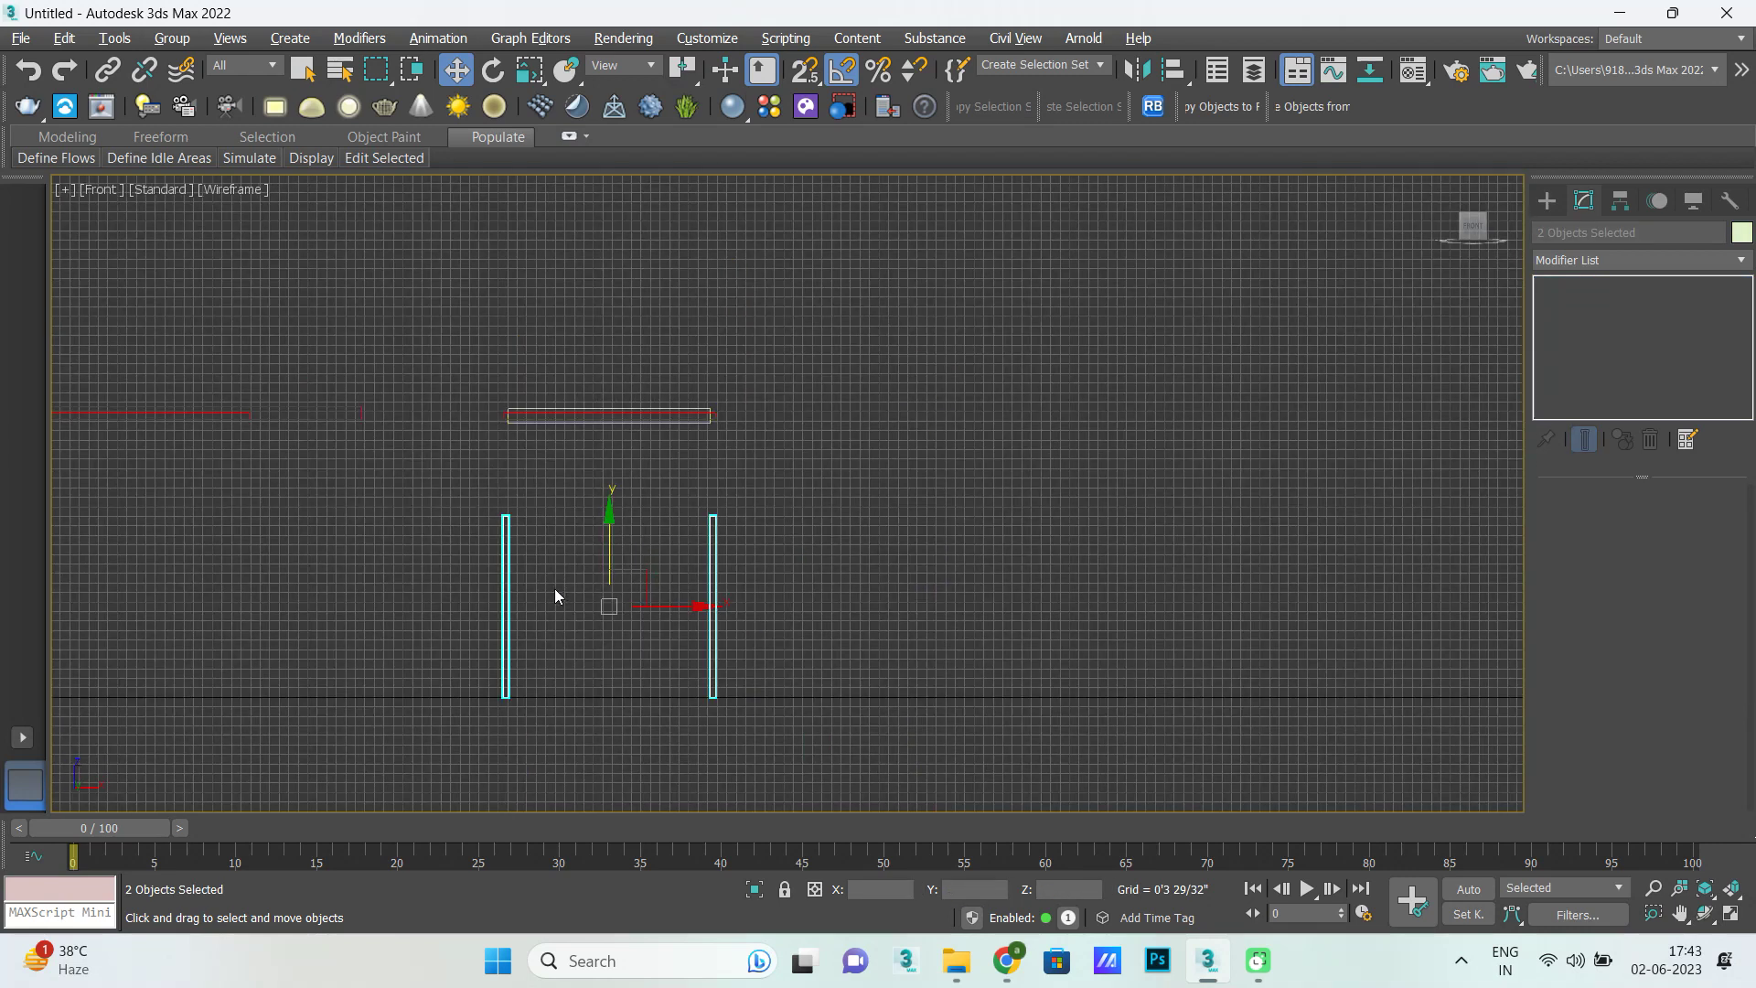
pyautogui.press('Delete')
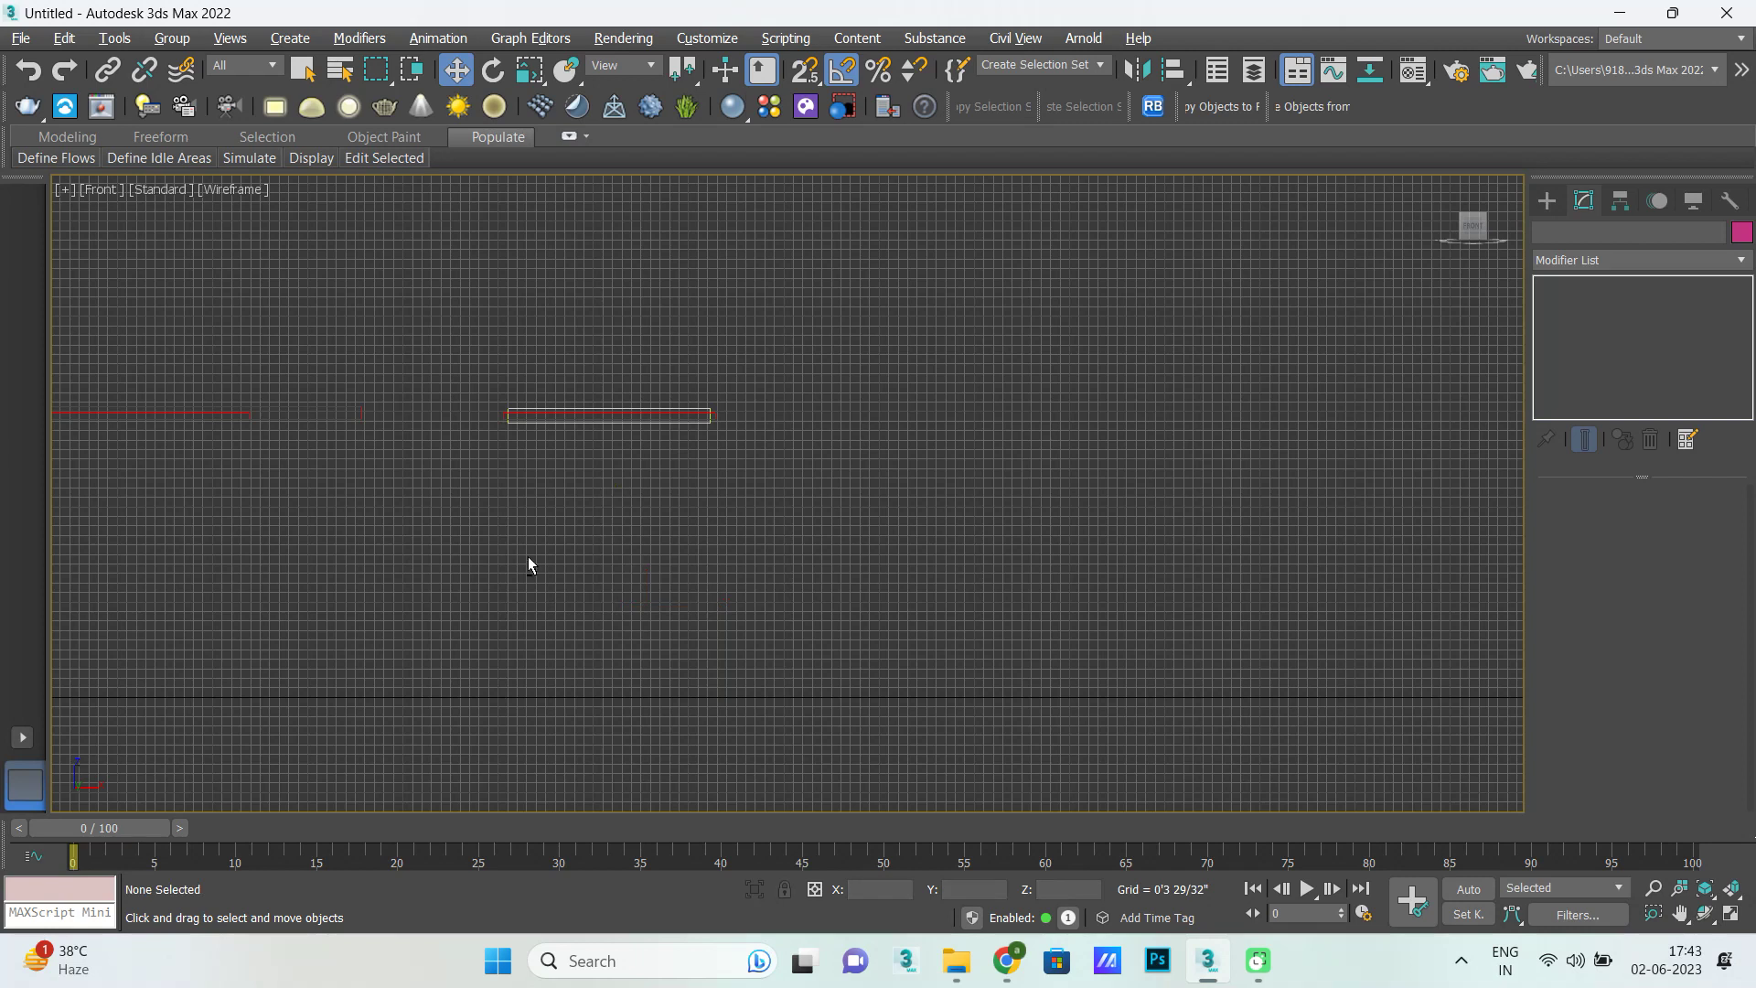
pyautogui.hotkey('alt', 'w')
pyautogui.hotkey('alt', 'w')
pyautogui.scroll(-3, 429, 462)
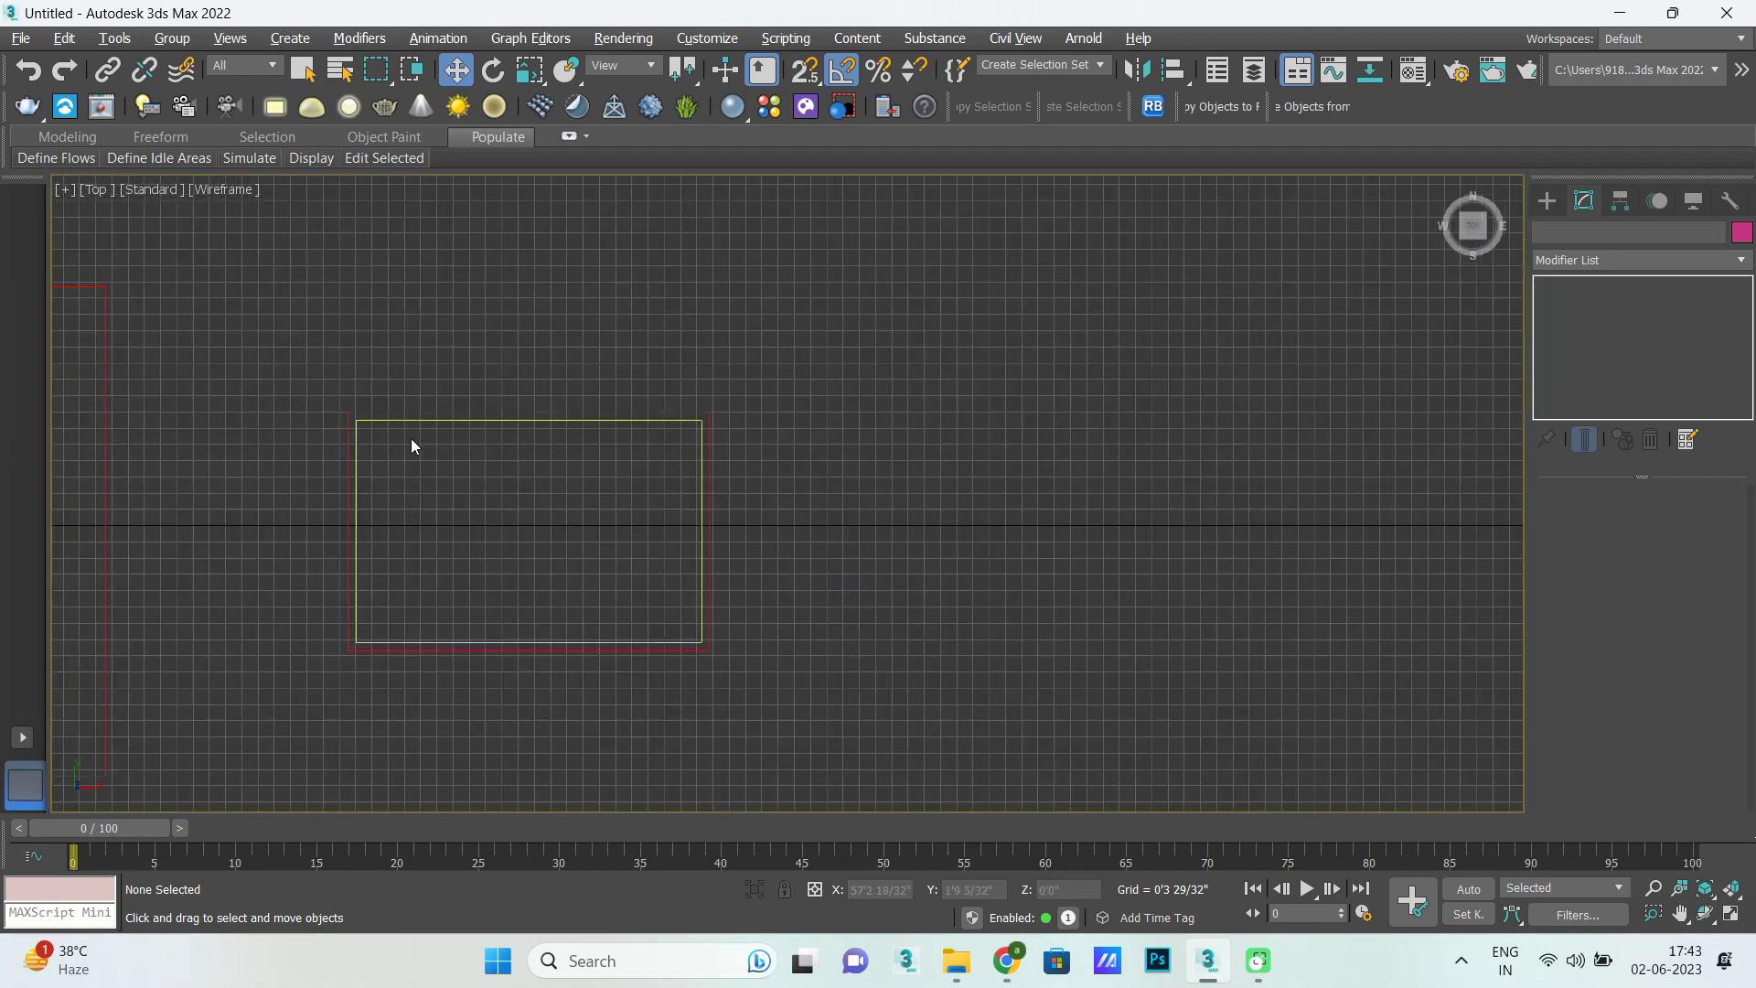
pyautogui.hotkey('alt', 'w')
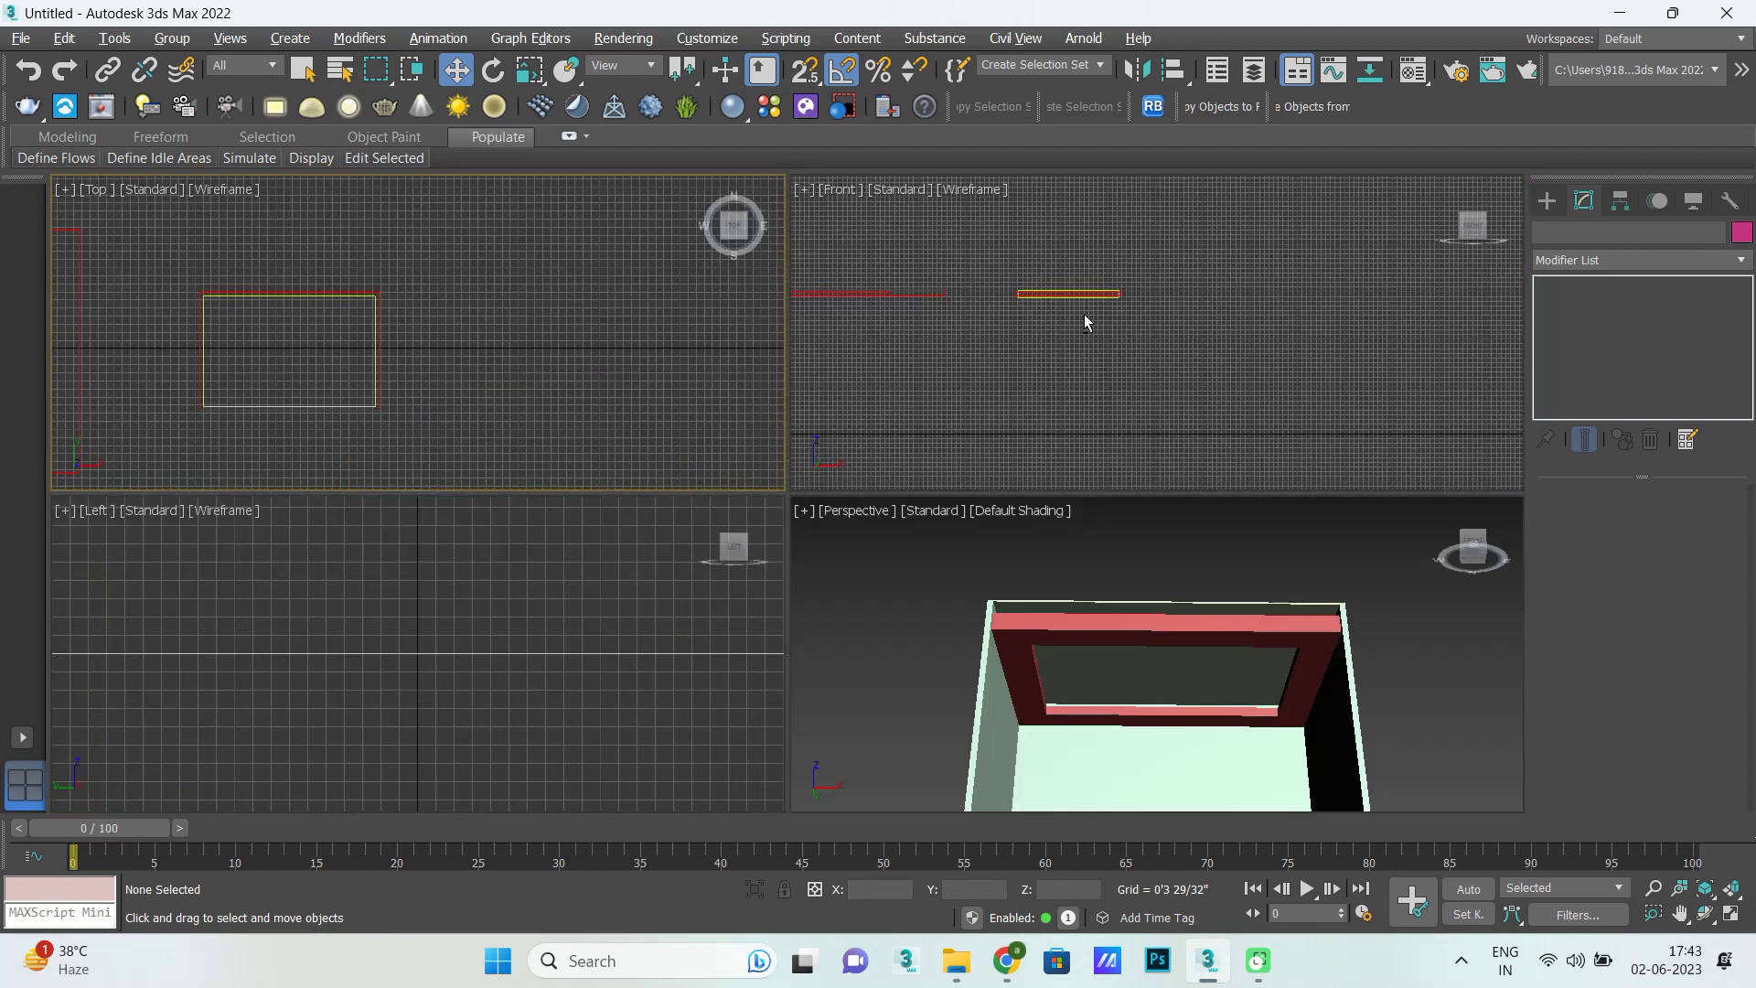
pyautogui.hotkey('alt', 'w')
pyautogui.hotkey('alt', 'w')
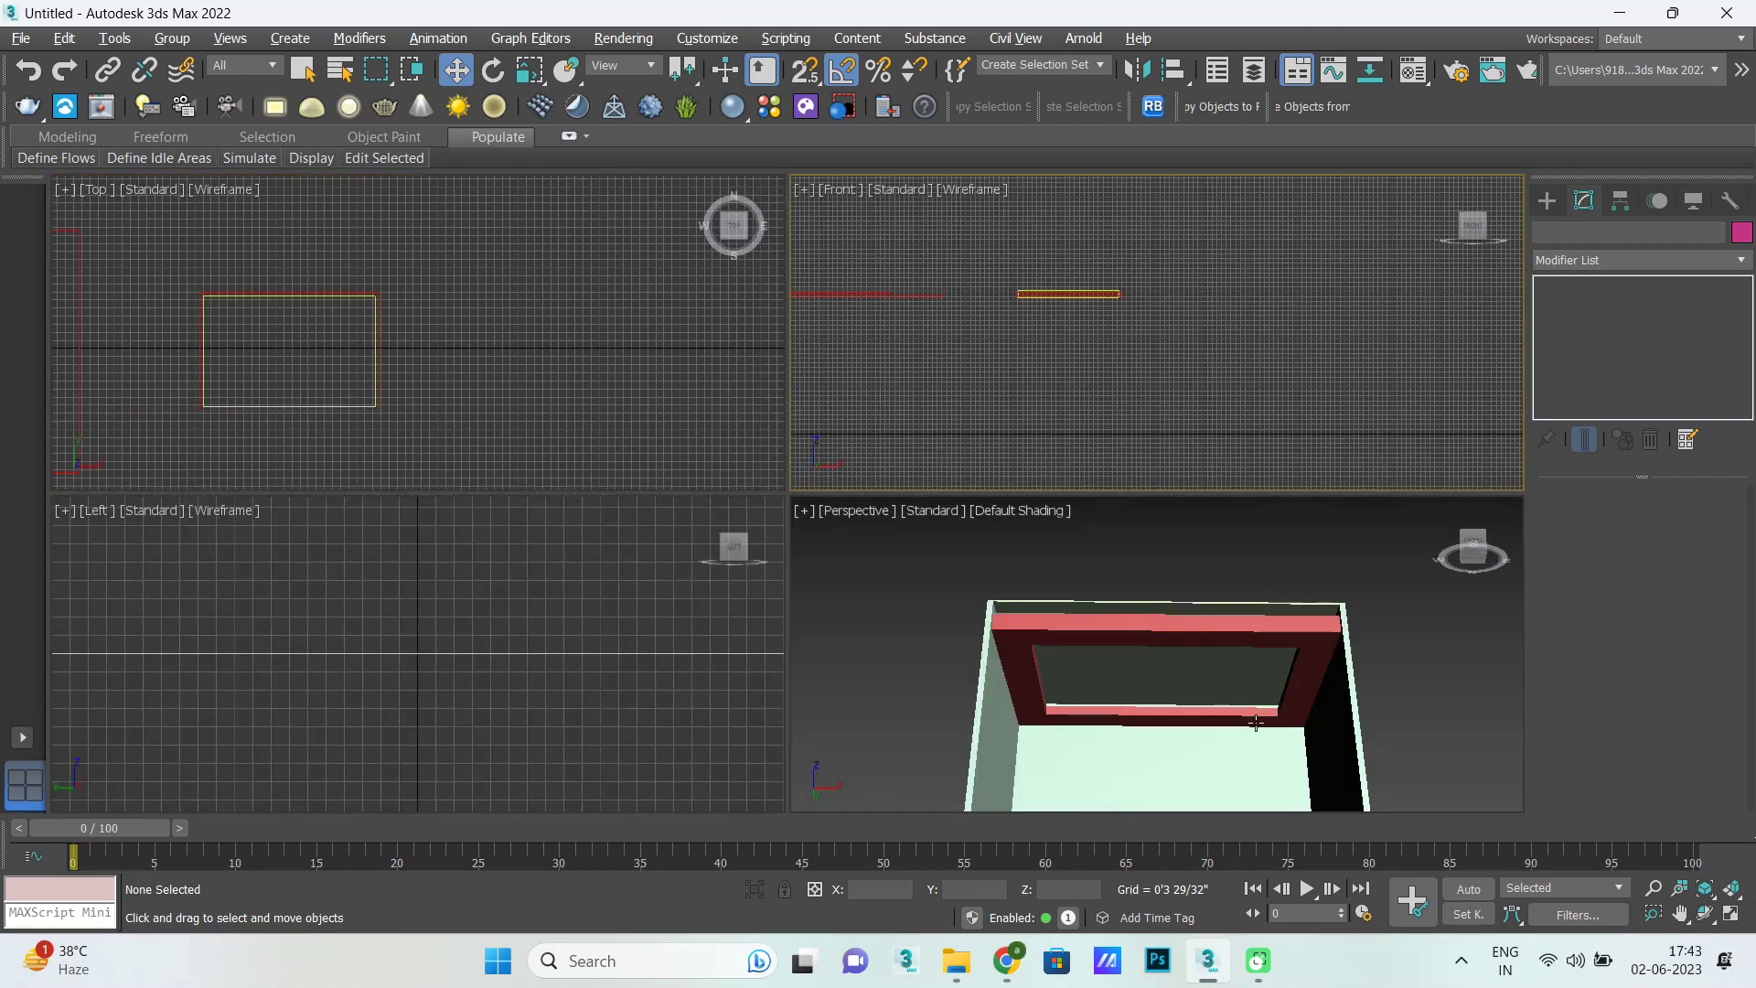
pyautogui.hotkey('alt', 'w')
pyautogui.scroll(-5, 1224, 686)
pyautogui.scroll(-5, 1262, 476)
pyautogui.scroll(4, 1101, 553)
pyautogui.scroll(4, 975, 537)
pyautogui.scroll(3, 823, 515)
pyautogui.scroll(-2, 823, 515)
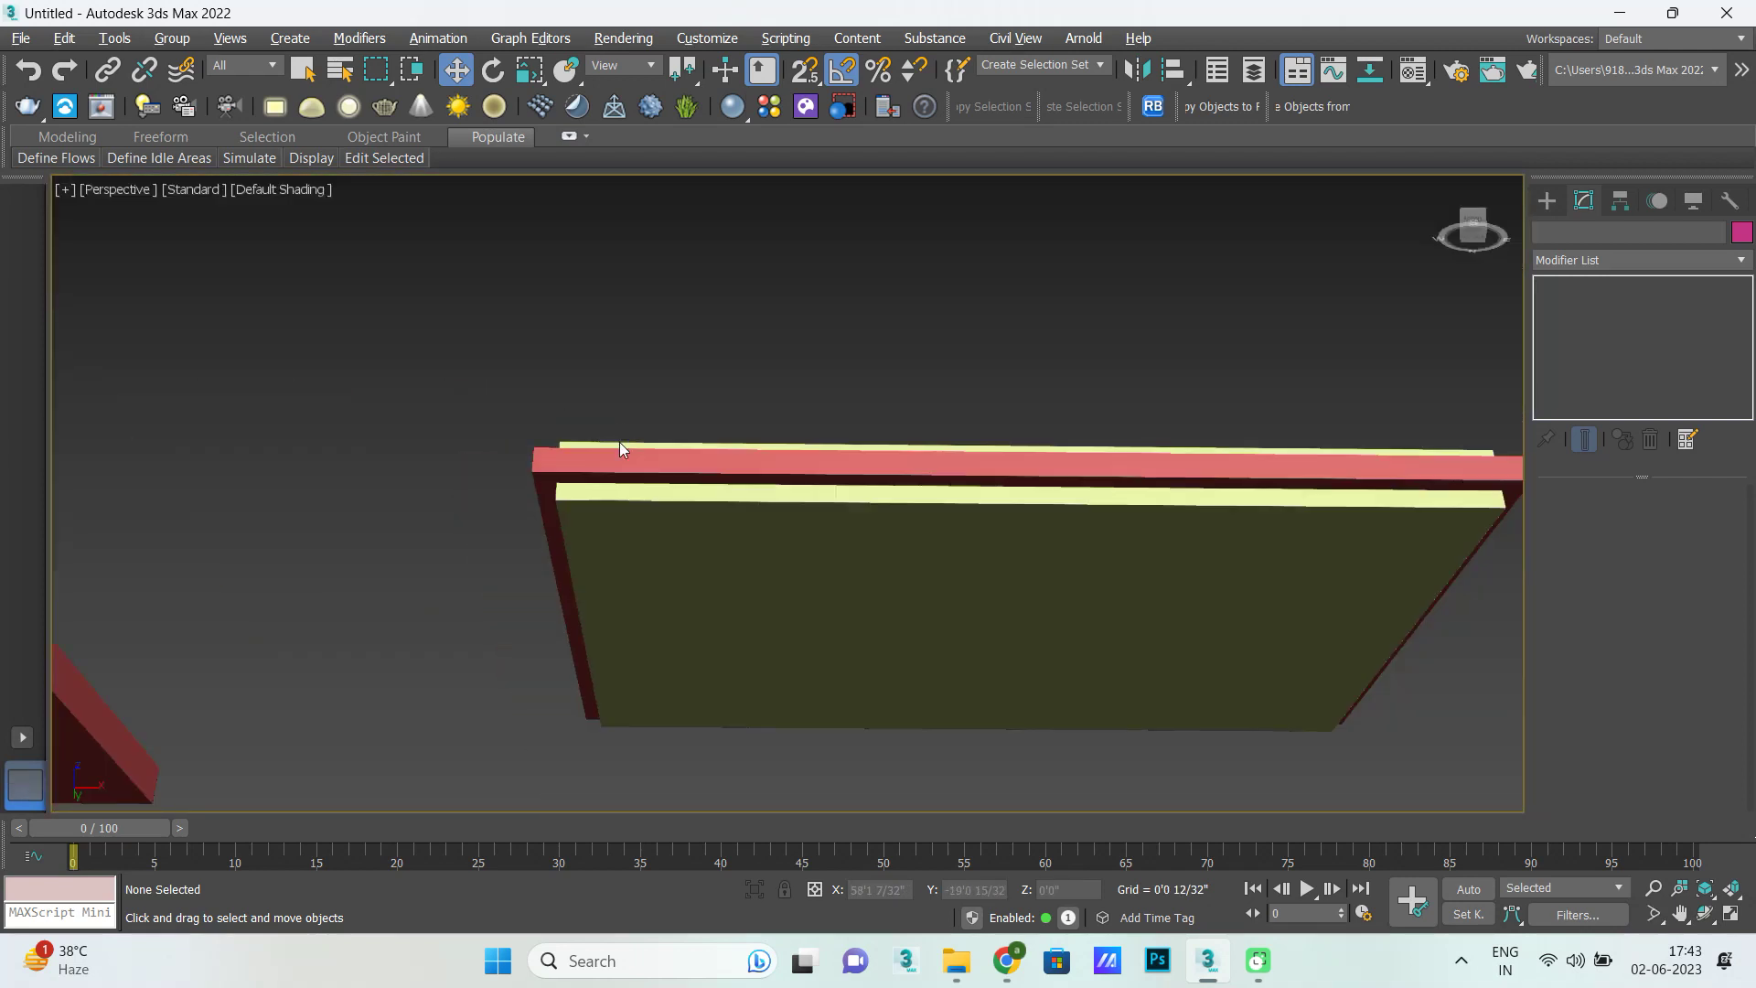
# Subtract the inner box from the outer box with a Compound Objects ProBoolean.
pyautogui.click(624, 473)
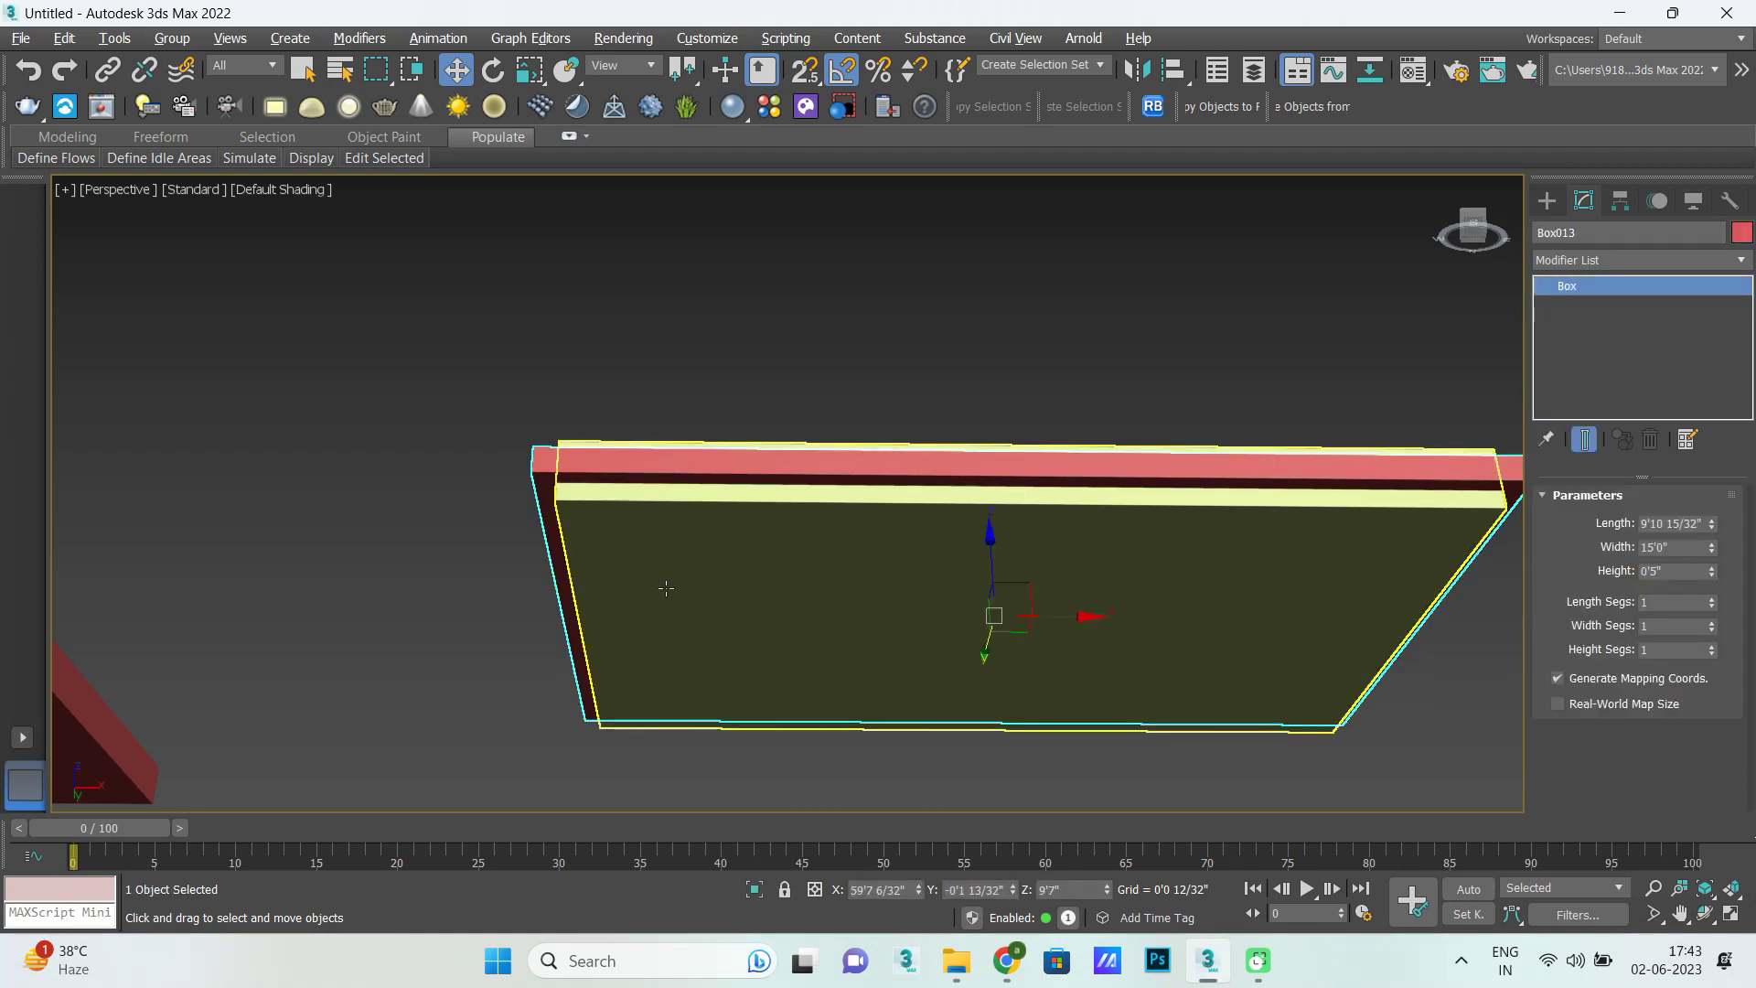
pyautogui.moveTo(803, 732)
pyautogui.keyDown('alt'); pyautogui.mouseDown(button='middle')
pyautogui.moveTo(810, 620)
pyautogui.moveTo(800, 667)
pyautogui.mouseUp(button='middle'); pyautogui.keyUp('alt')
pyautogui.click(1600, 263)
pyautogui.click(1550, 210)
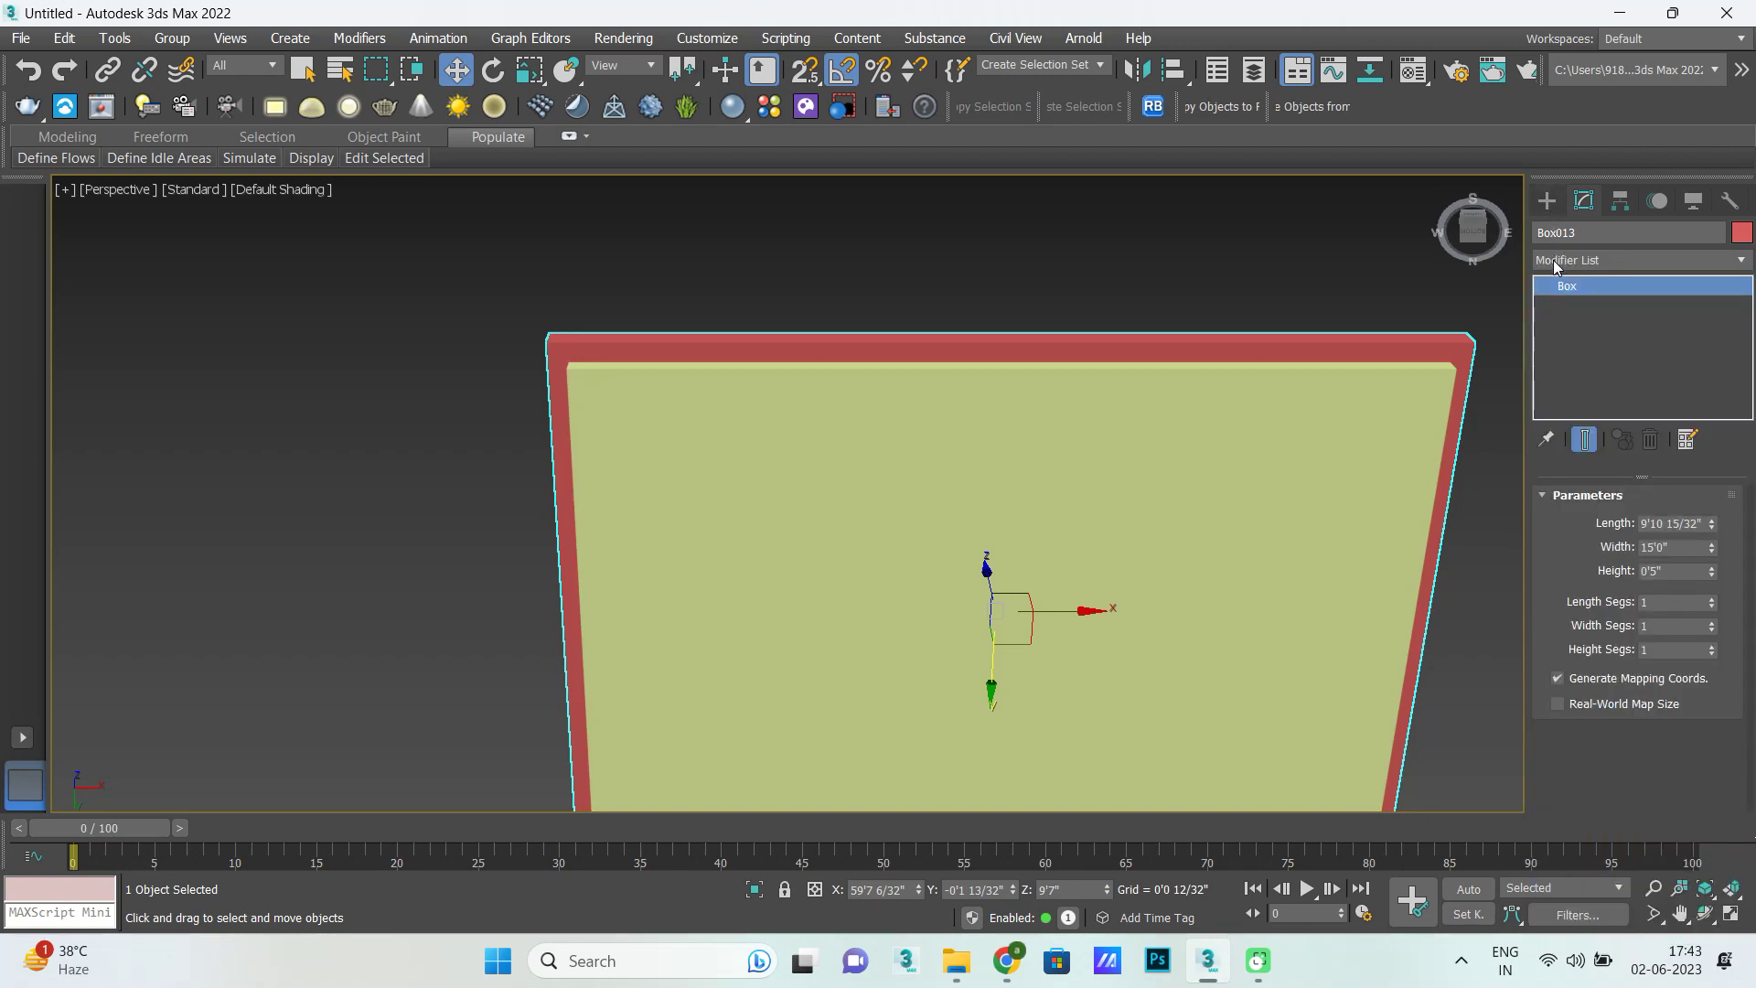
pyautogui.click(1545, 202)
pyautogui.click(1555, 265)
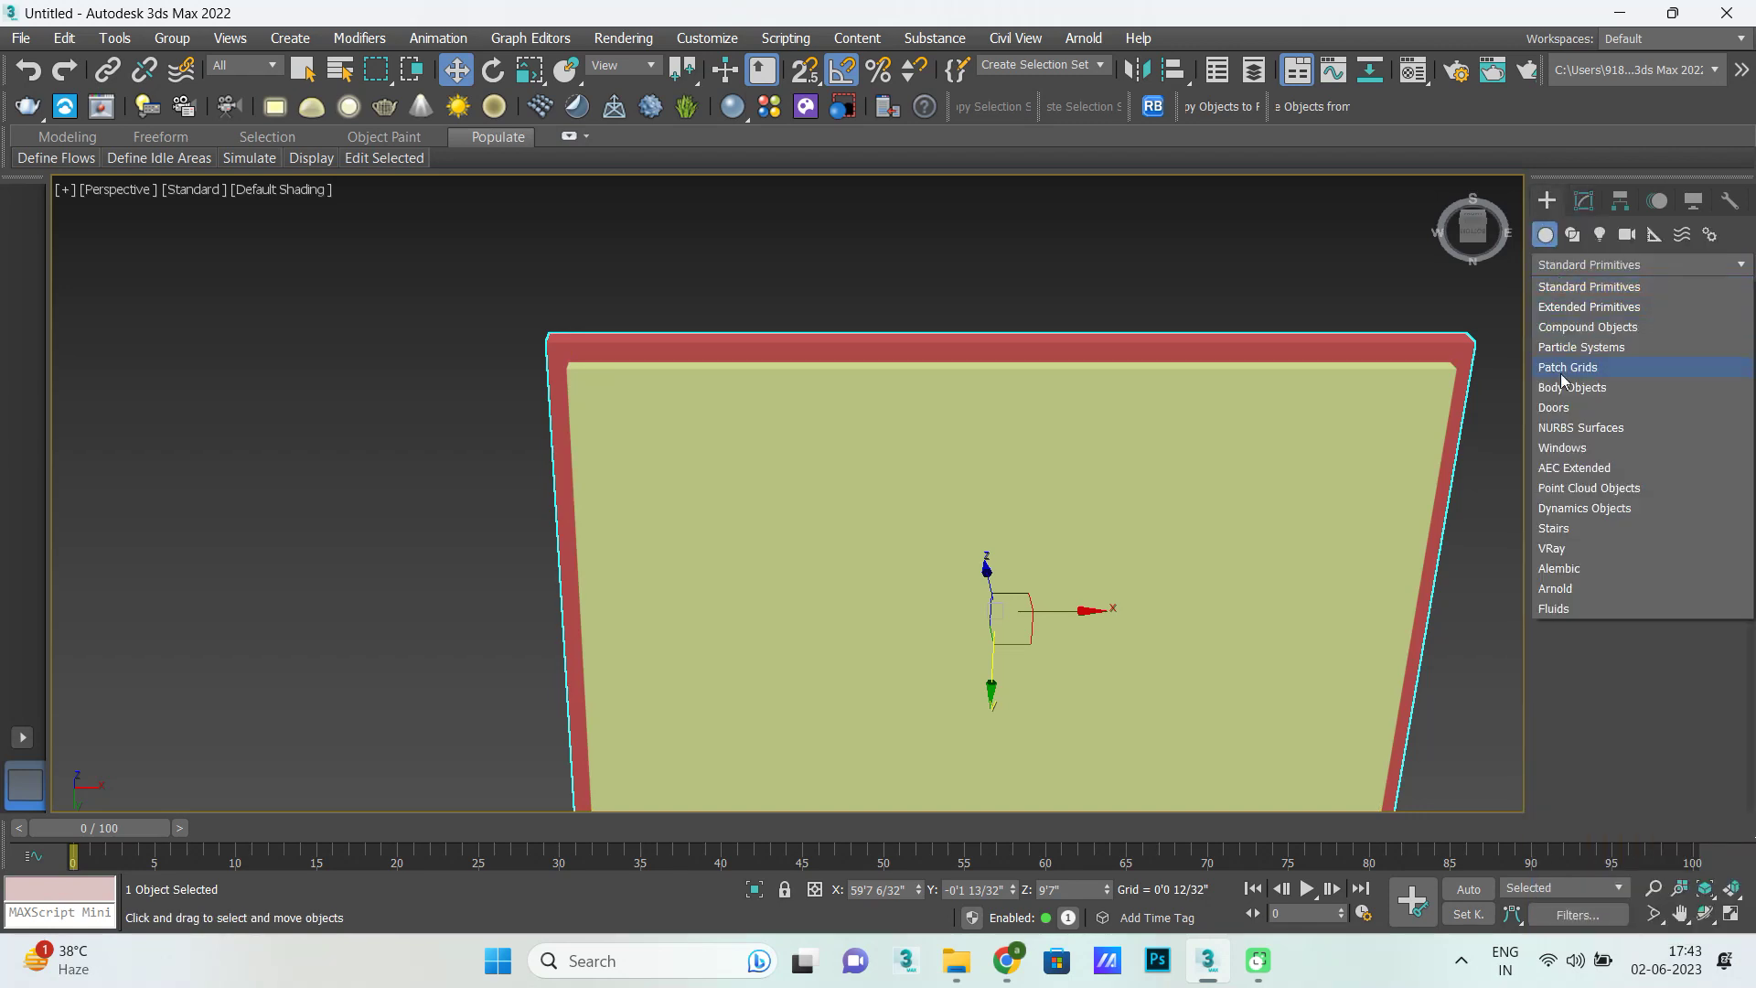
pyautogui.click(1578, 326)
pyautogui.click(1685, 453)
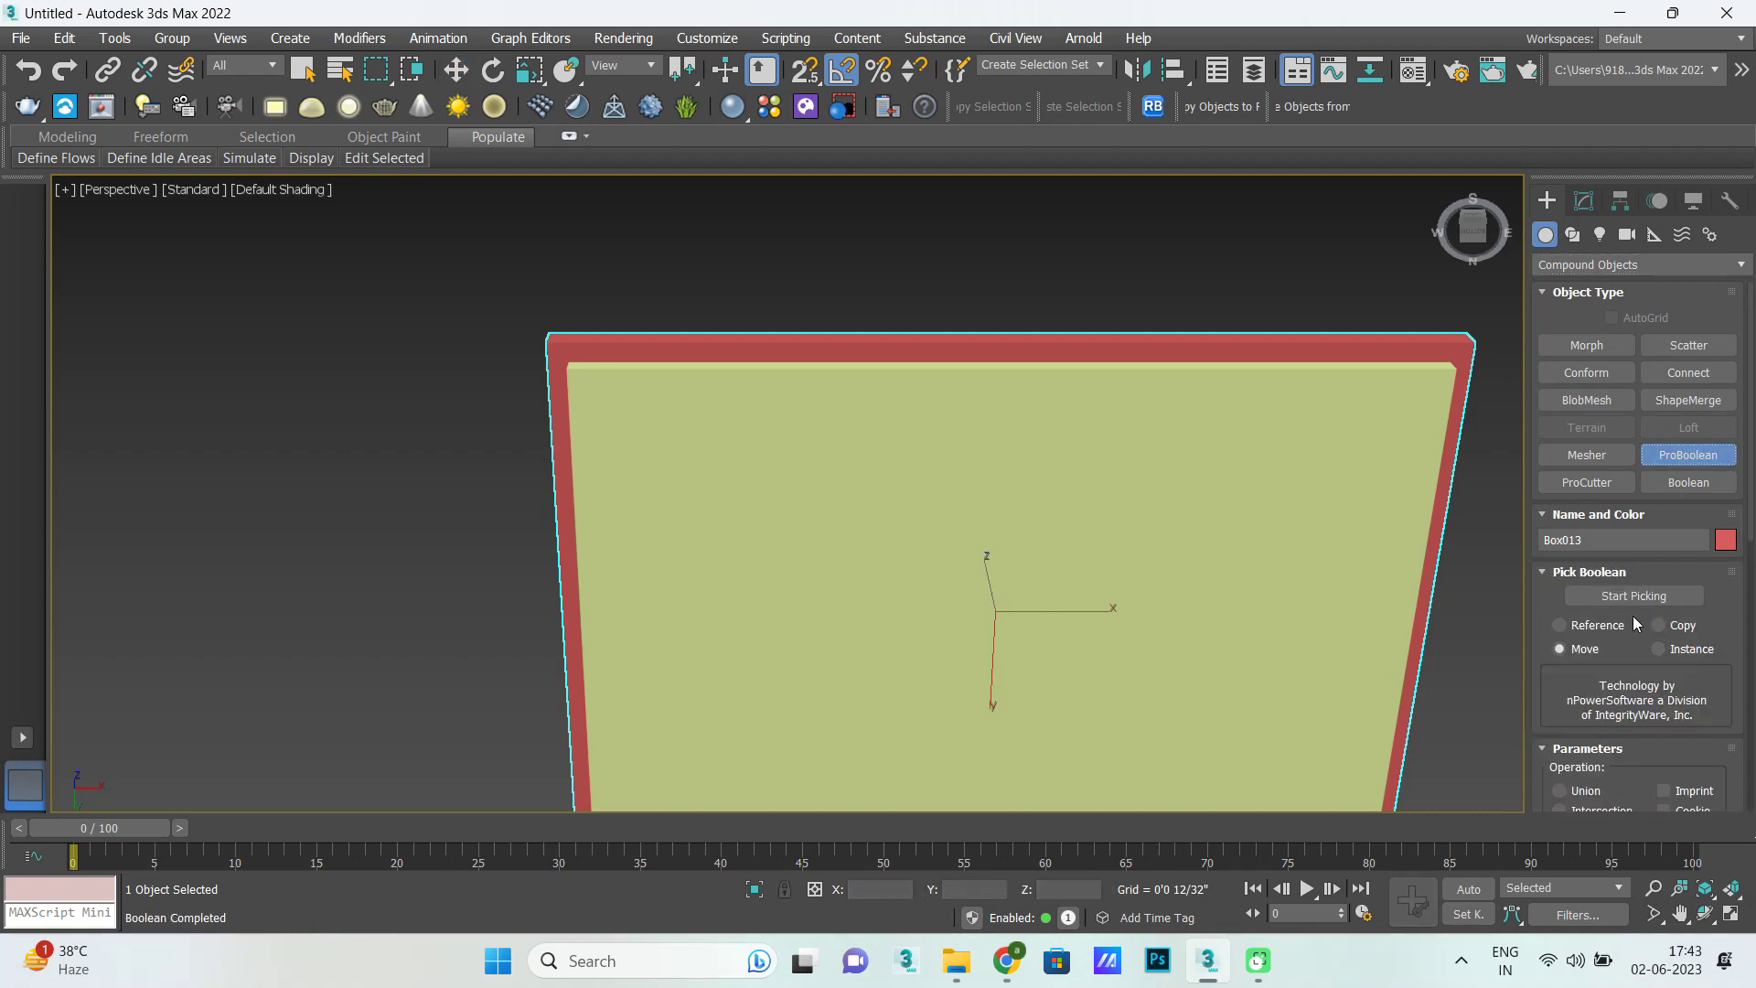
pyautogui.click(1634, 596)
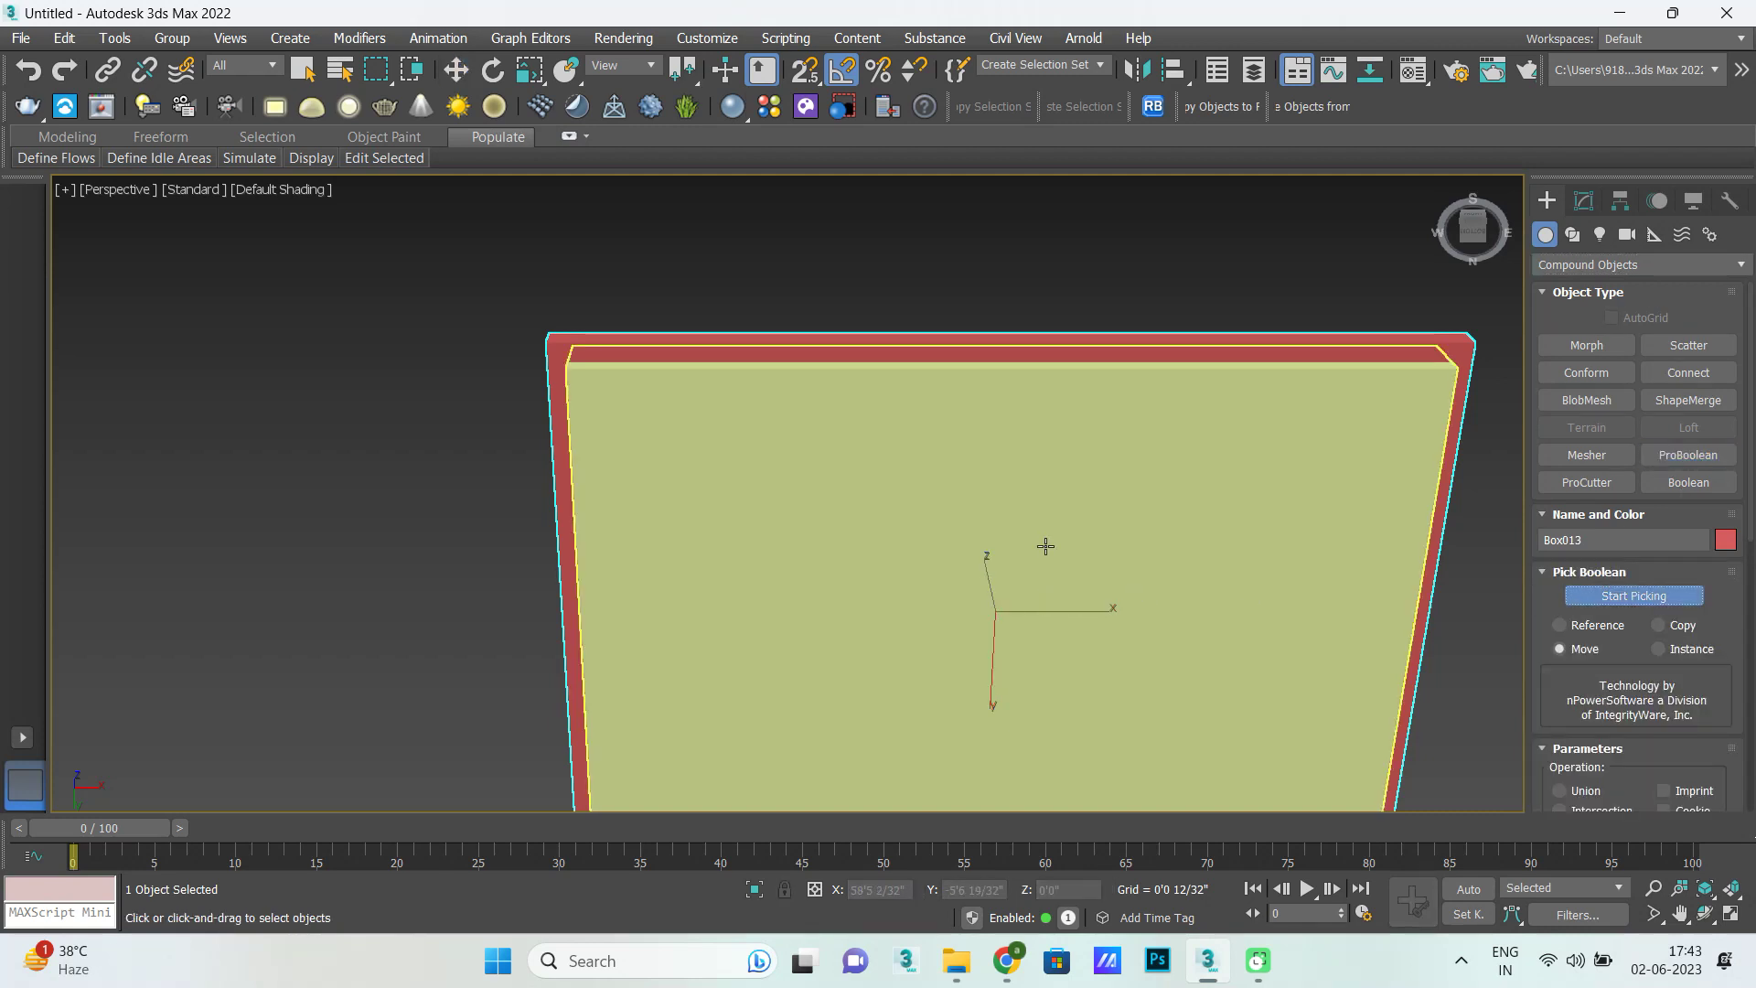
pyautogui.click(1045, 546)
# Select the resulting hollow window frame with Select and Move.
pyautogui.scroll(-3, 772, 486)
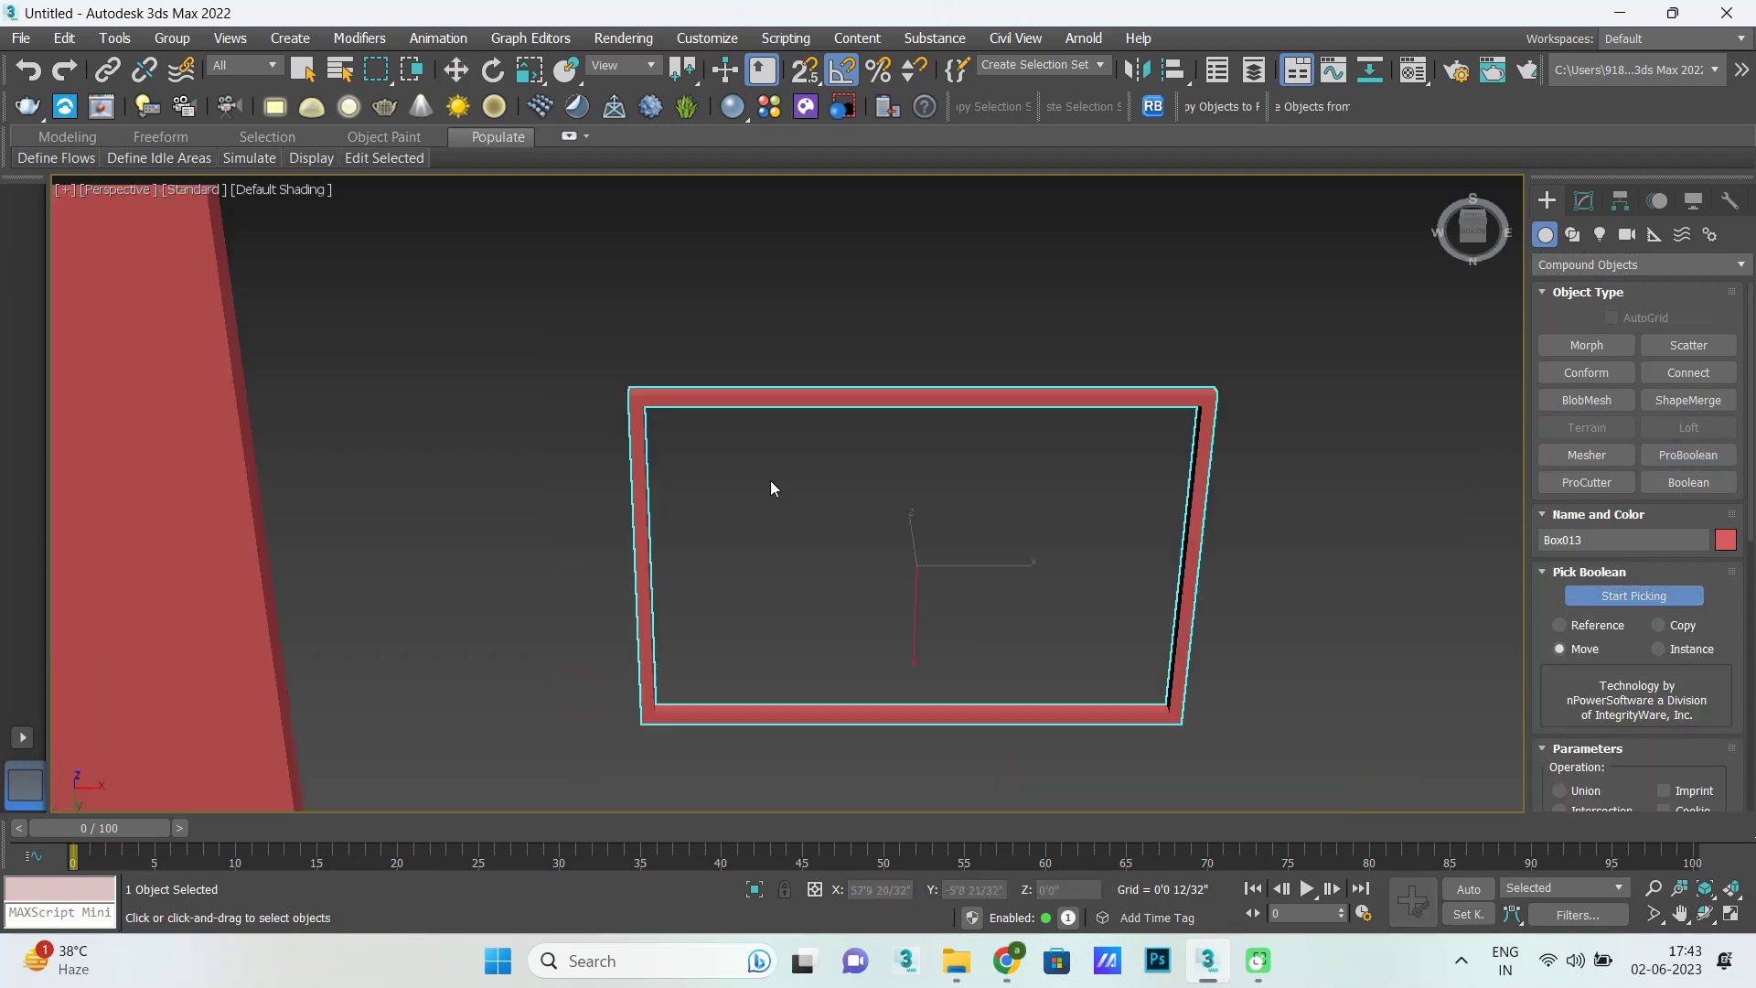
pyautogui.click(1573, 212)
pyautogui.press('w')
pyautogui.click(1187, 343)
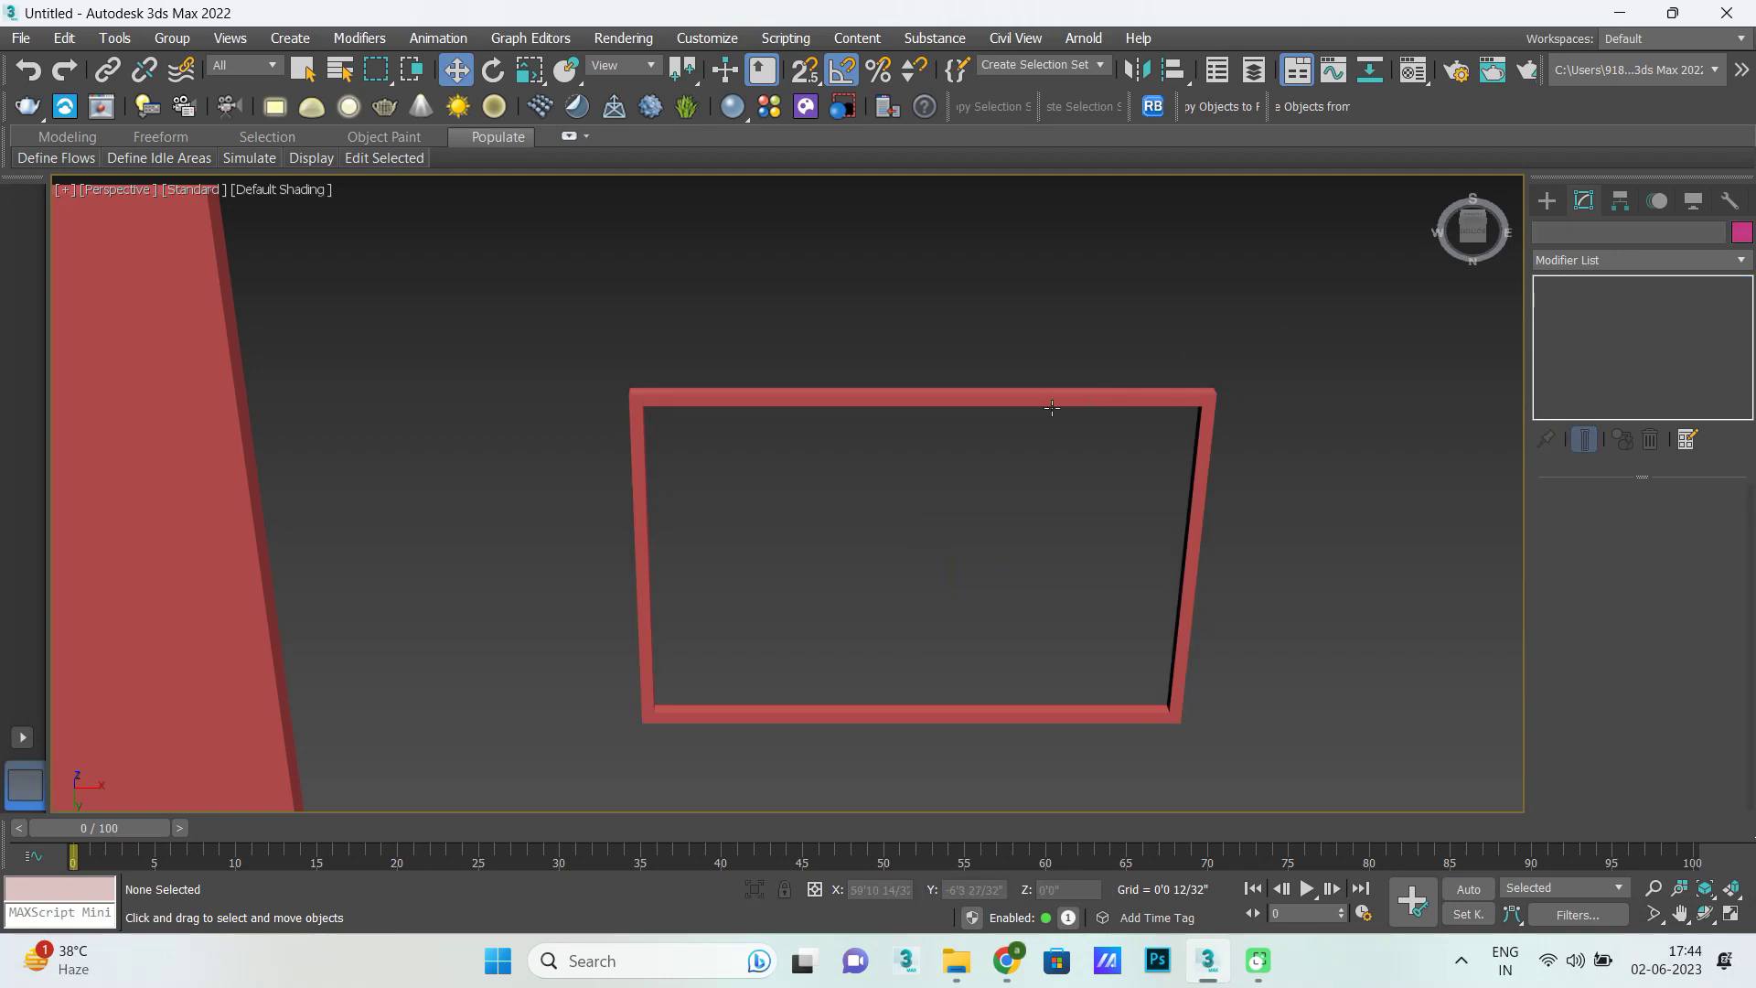
pyautogui.click(676, 399)
pyautogui.hotkey('alt', 'w')
pyautogui.hotkey('alt', 'w')
# In the Top view, turn on 3D vertex snap and snap the frame's corner onto the other box.
pyautogui.scroll(-5, 890, 527)
pyautogui.scroll(-4, 1298, 593)
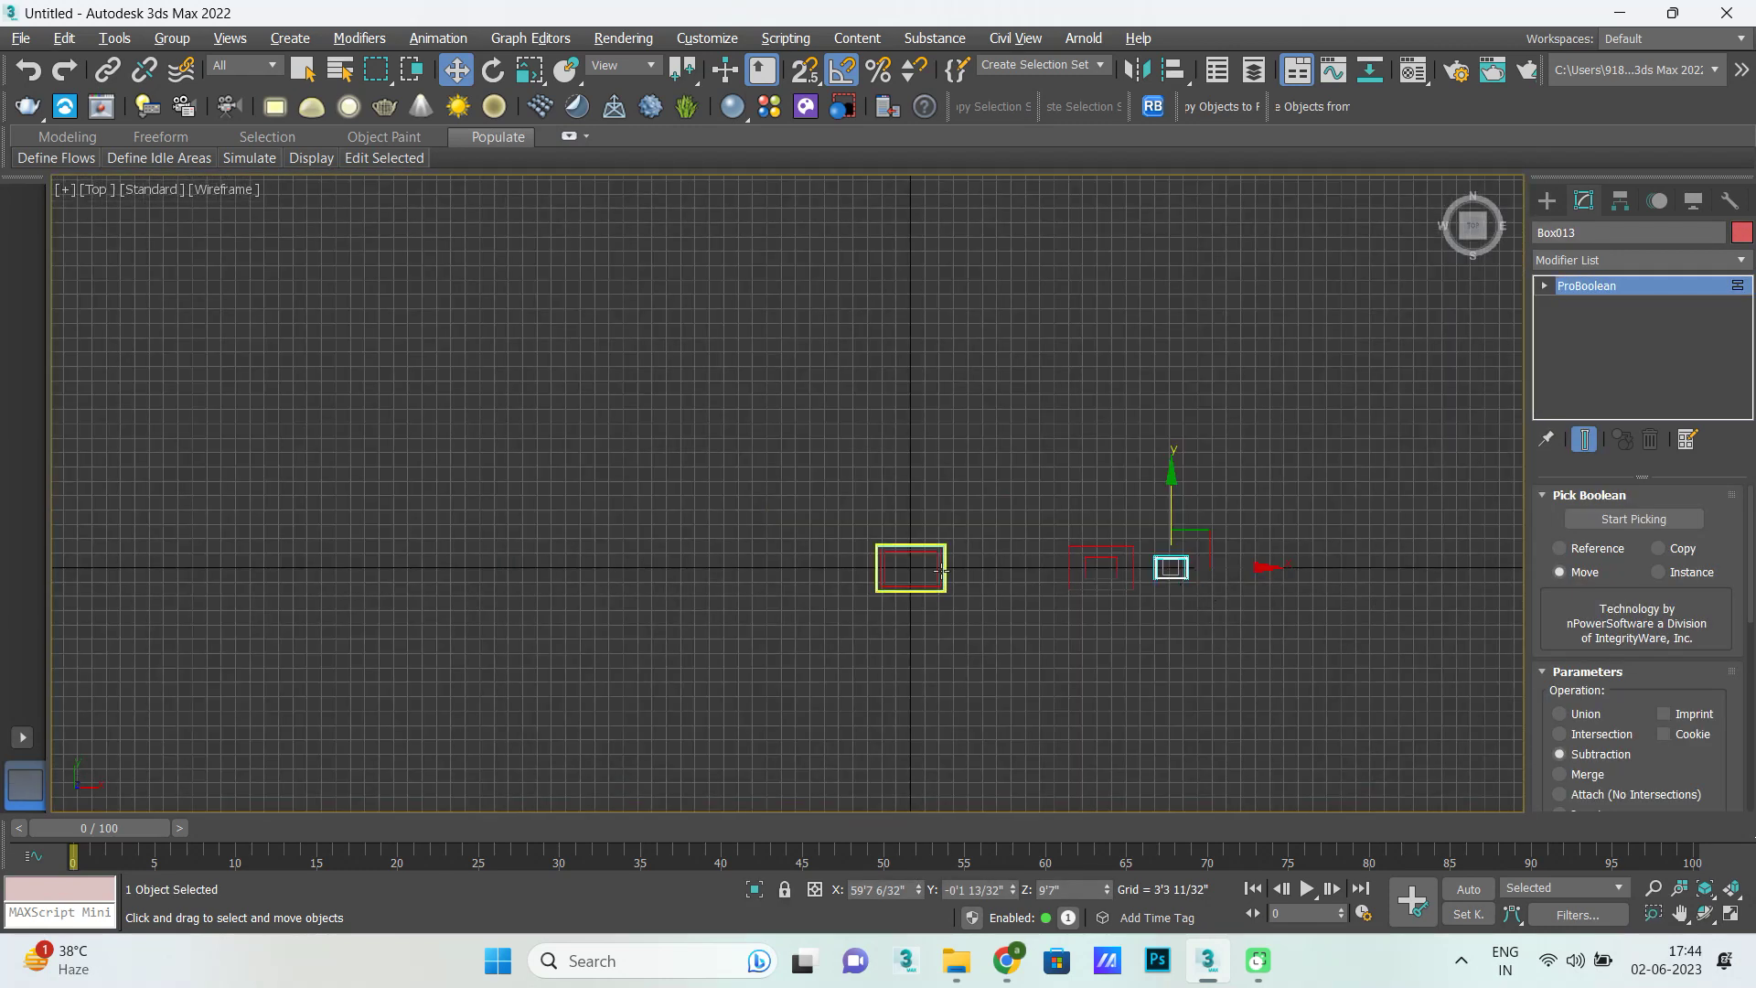
pyautogui.scroll(6, 1194, 573)
pyautogui.scroll(2, 1183, 567)
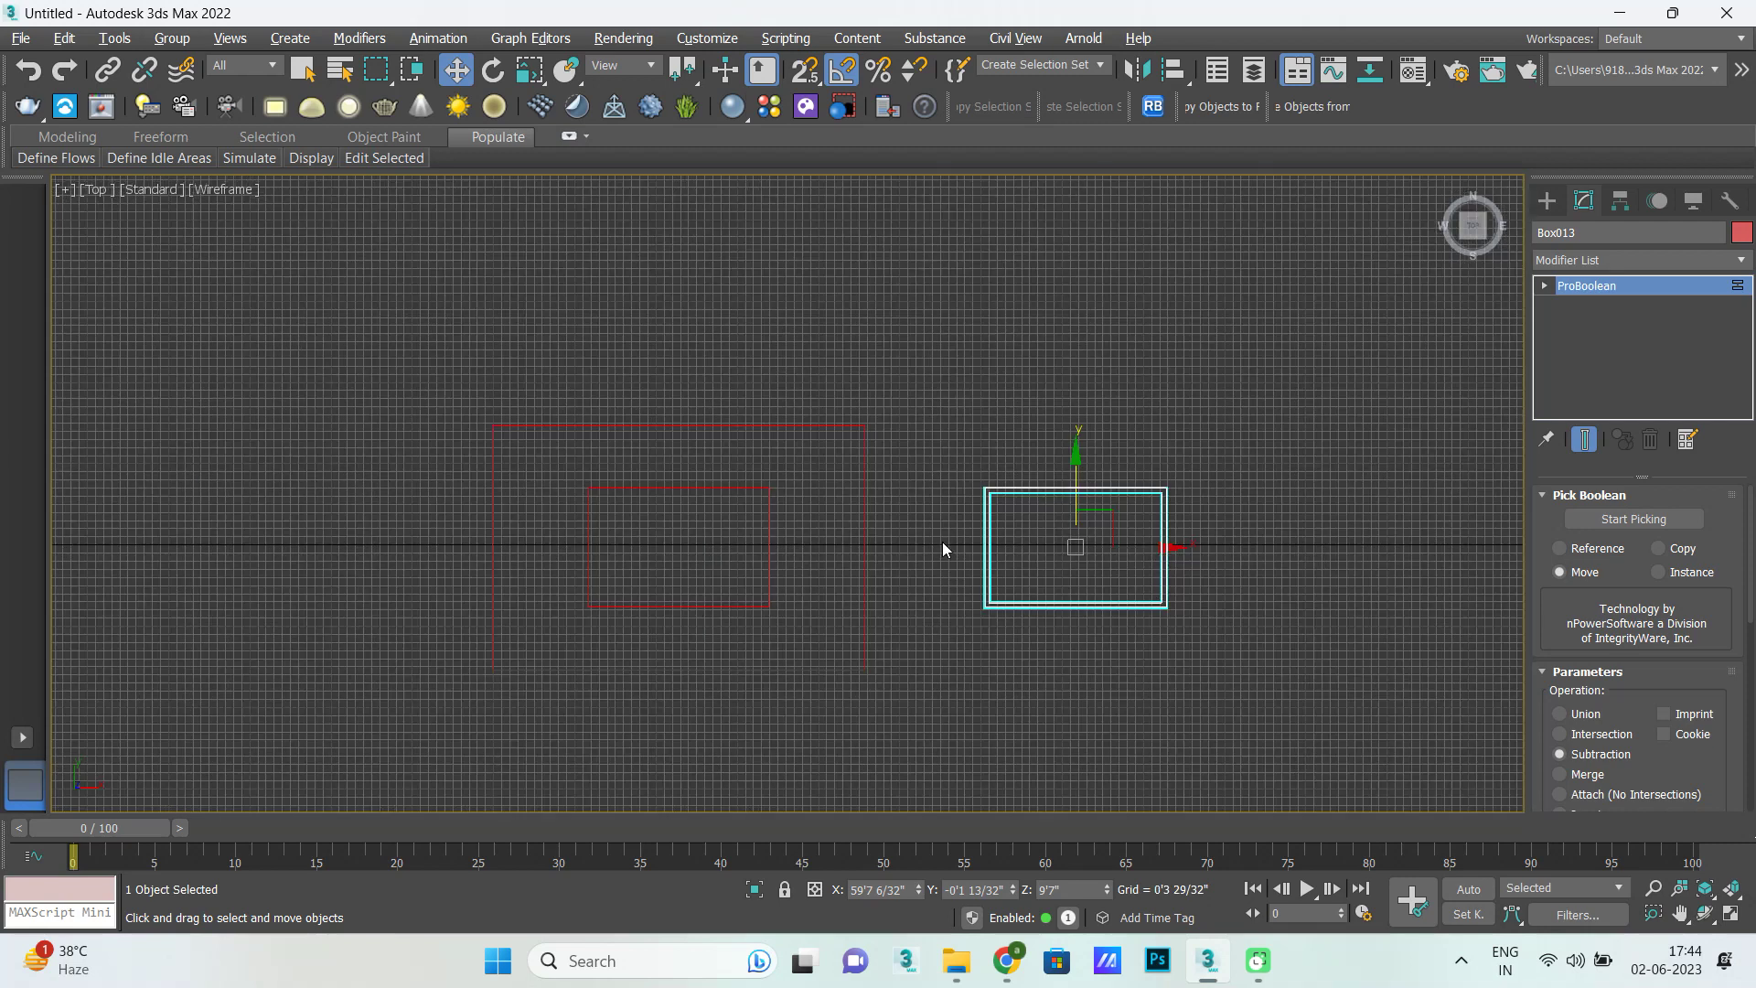
pyautogui.press('s')
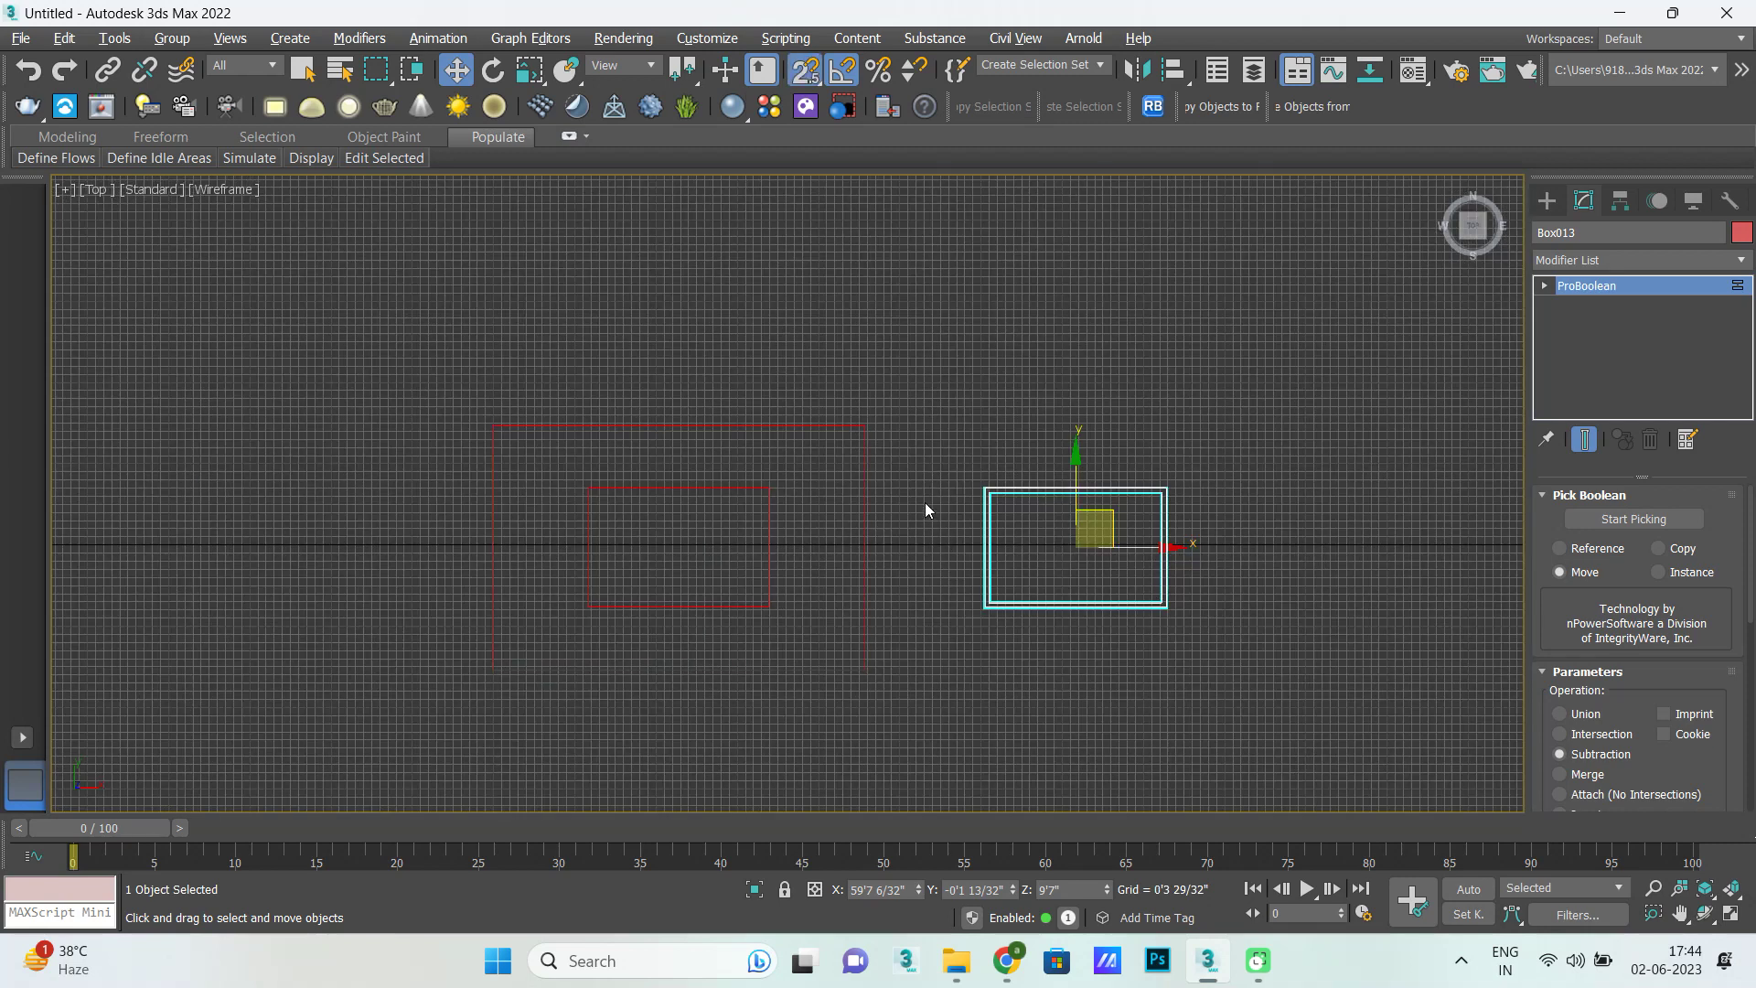
pyautogui.moveTo(986, 489)
pyautogui.mouseDown()
pyautogui.moveTo(612, 518)
pyautogui.moveTo(588, 489)
pyautogui.mouseUp()
pyautogui.scroll(3, 757, 529)
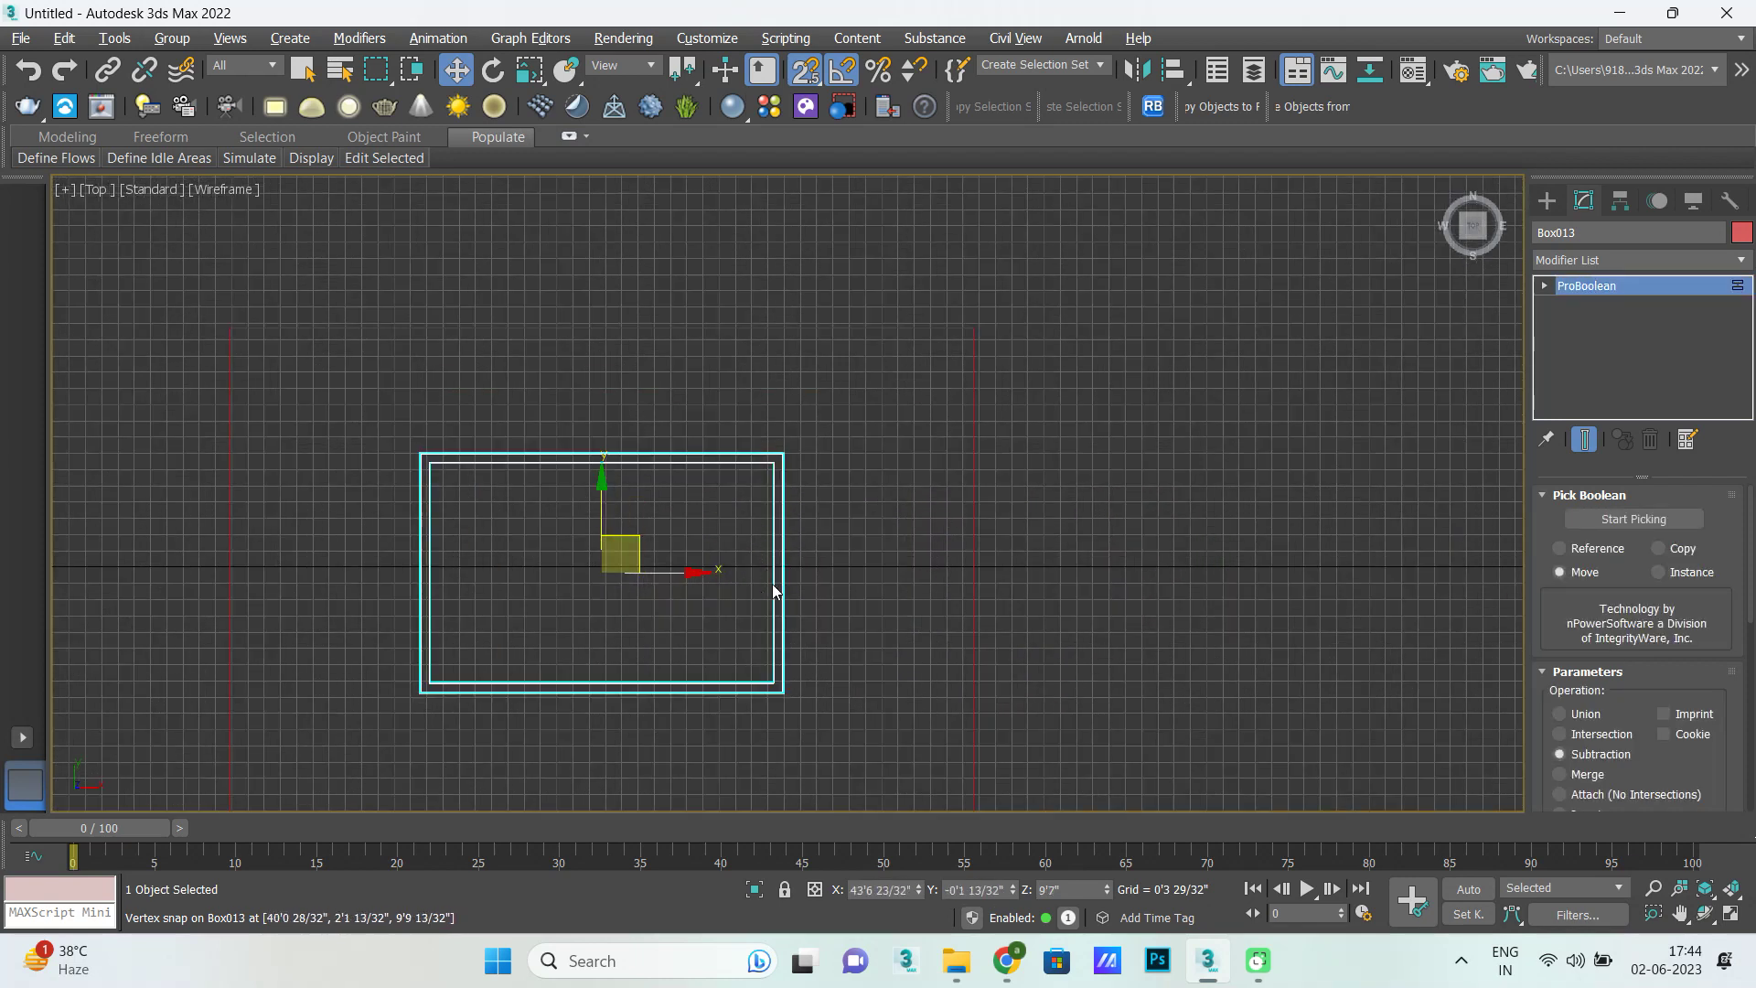
pyautogui.hotkey('alt', 'w')
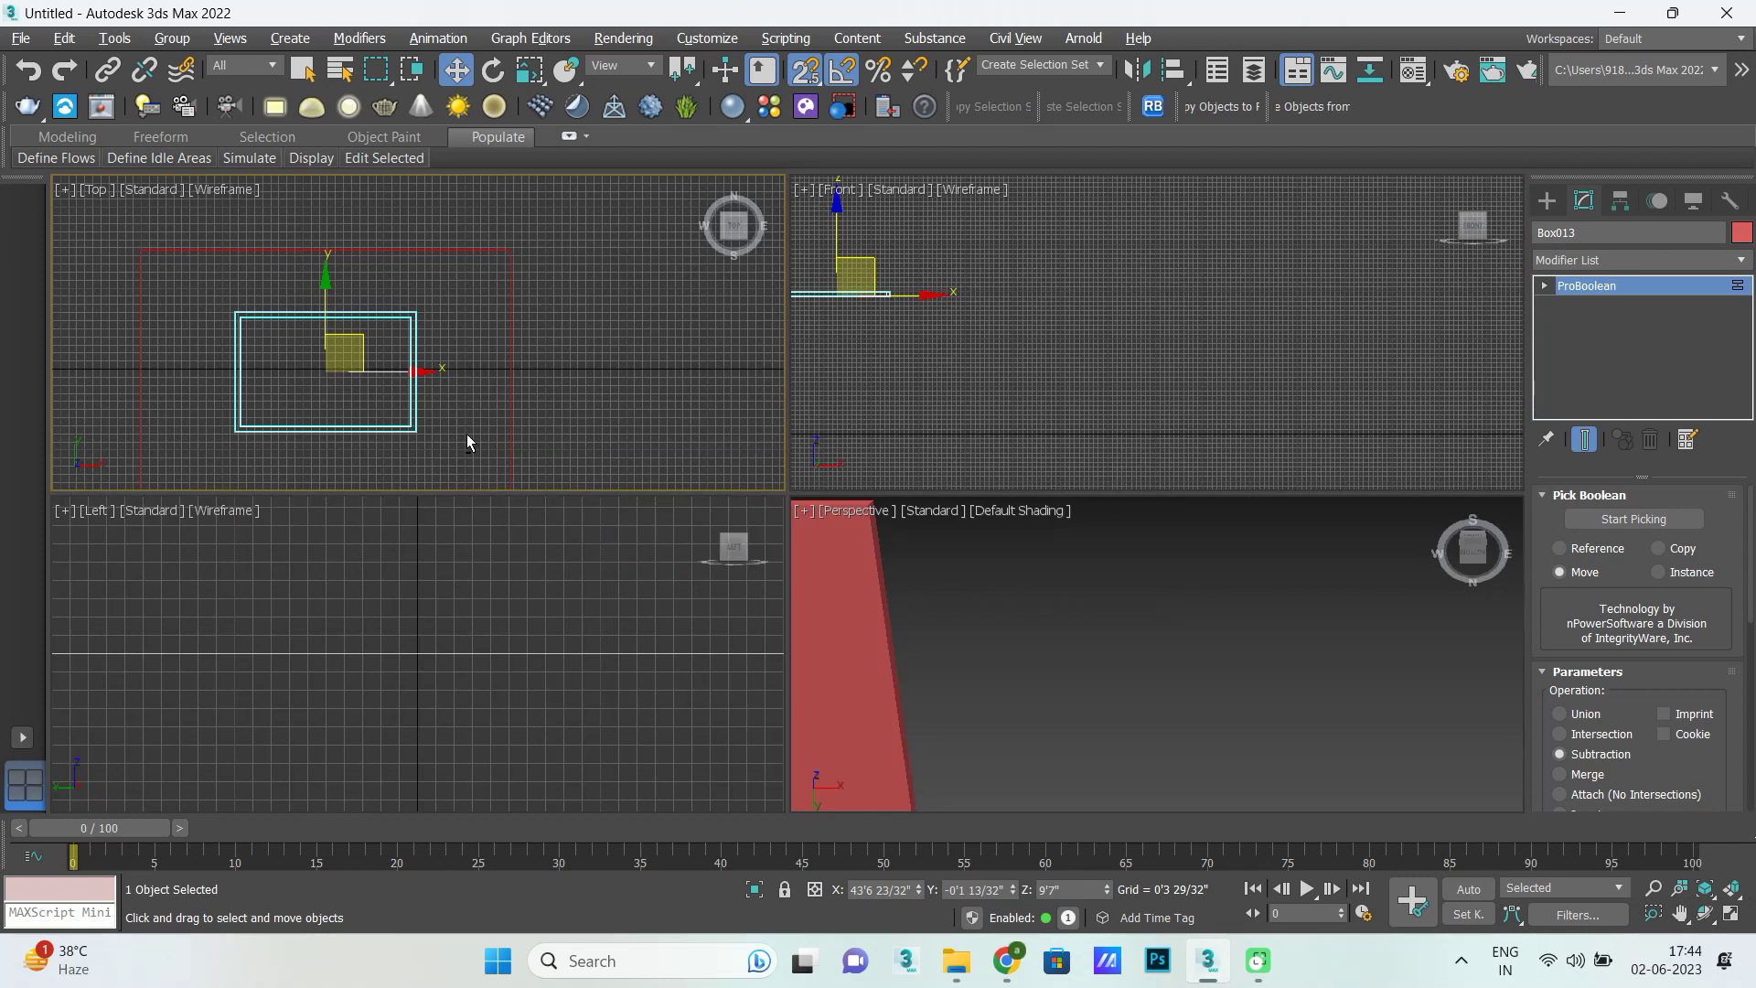
pyautogui.hotkey('alt', 'w')
pyautogui.scroll(5, 739, 682)
pyautogui.scroll(2, 840, 711)
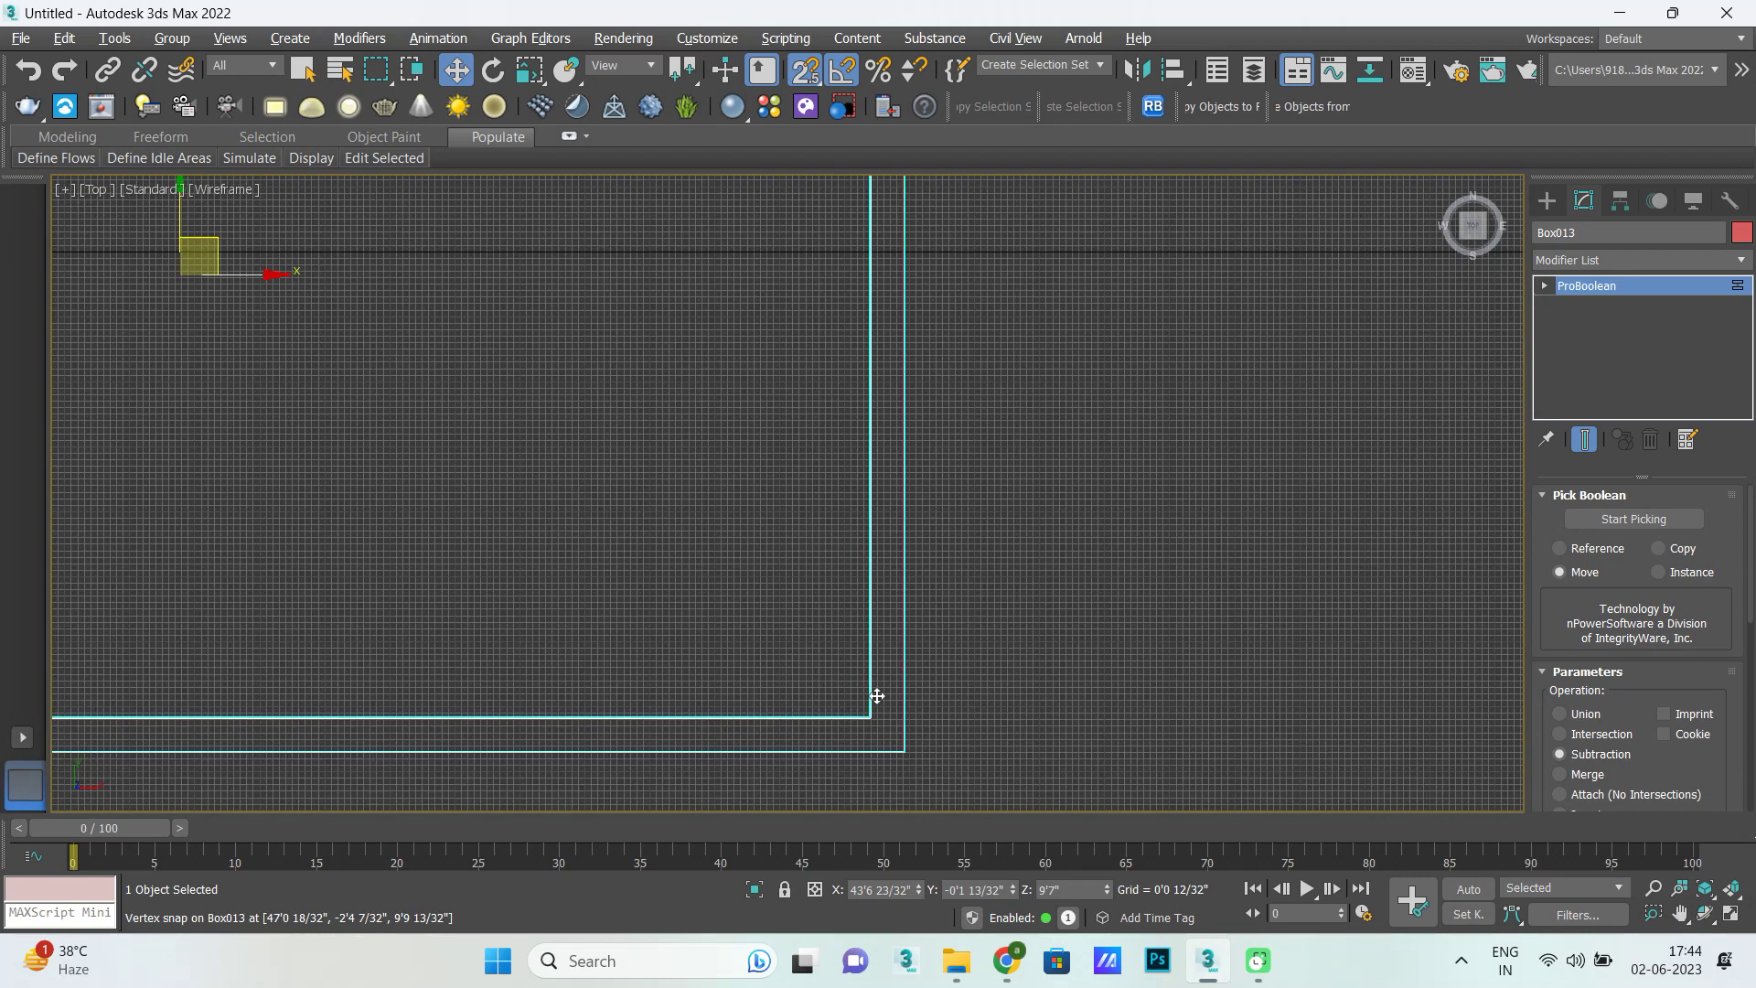
pyautogui.scroll(-1, 893, 748)
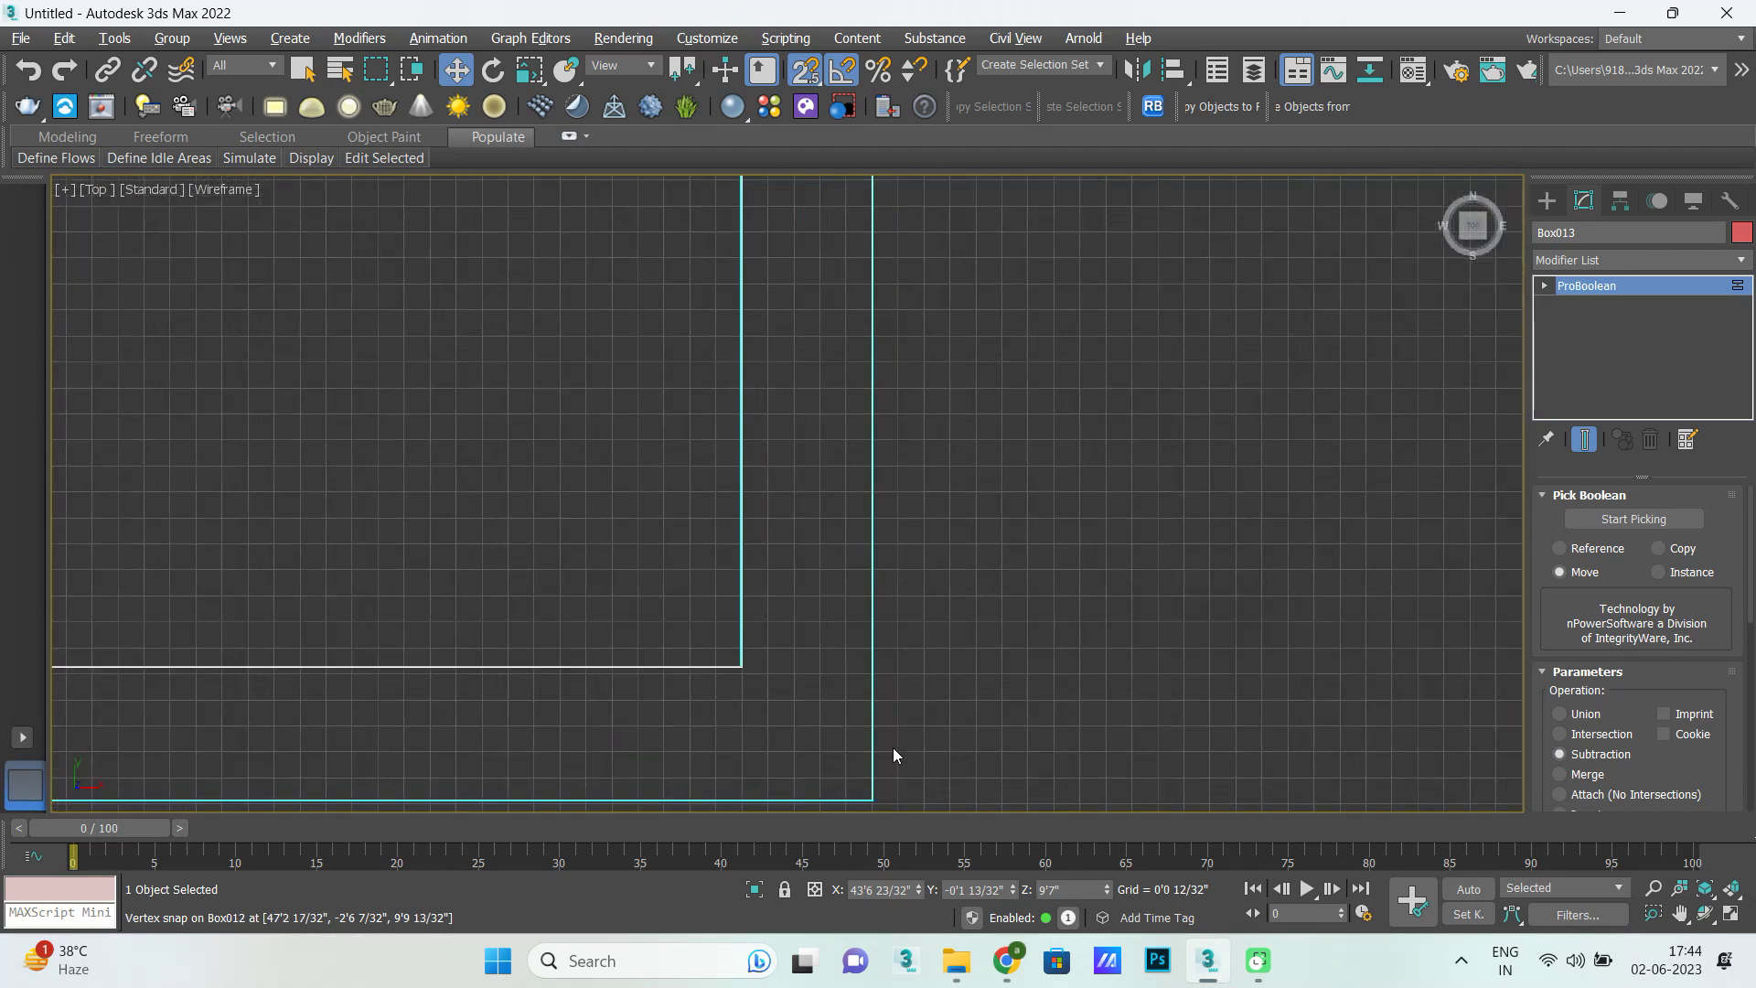
pyautogui.scroll(-1, 858, 640)
pyautogui.scroll(-1, 858, 640)
pyautogui.scroll(-2, 858, 639)
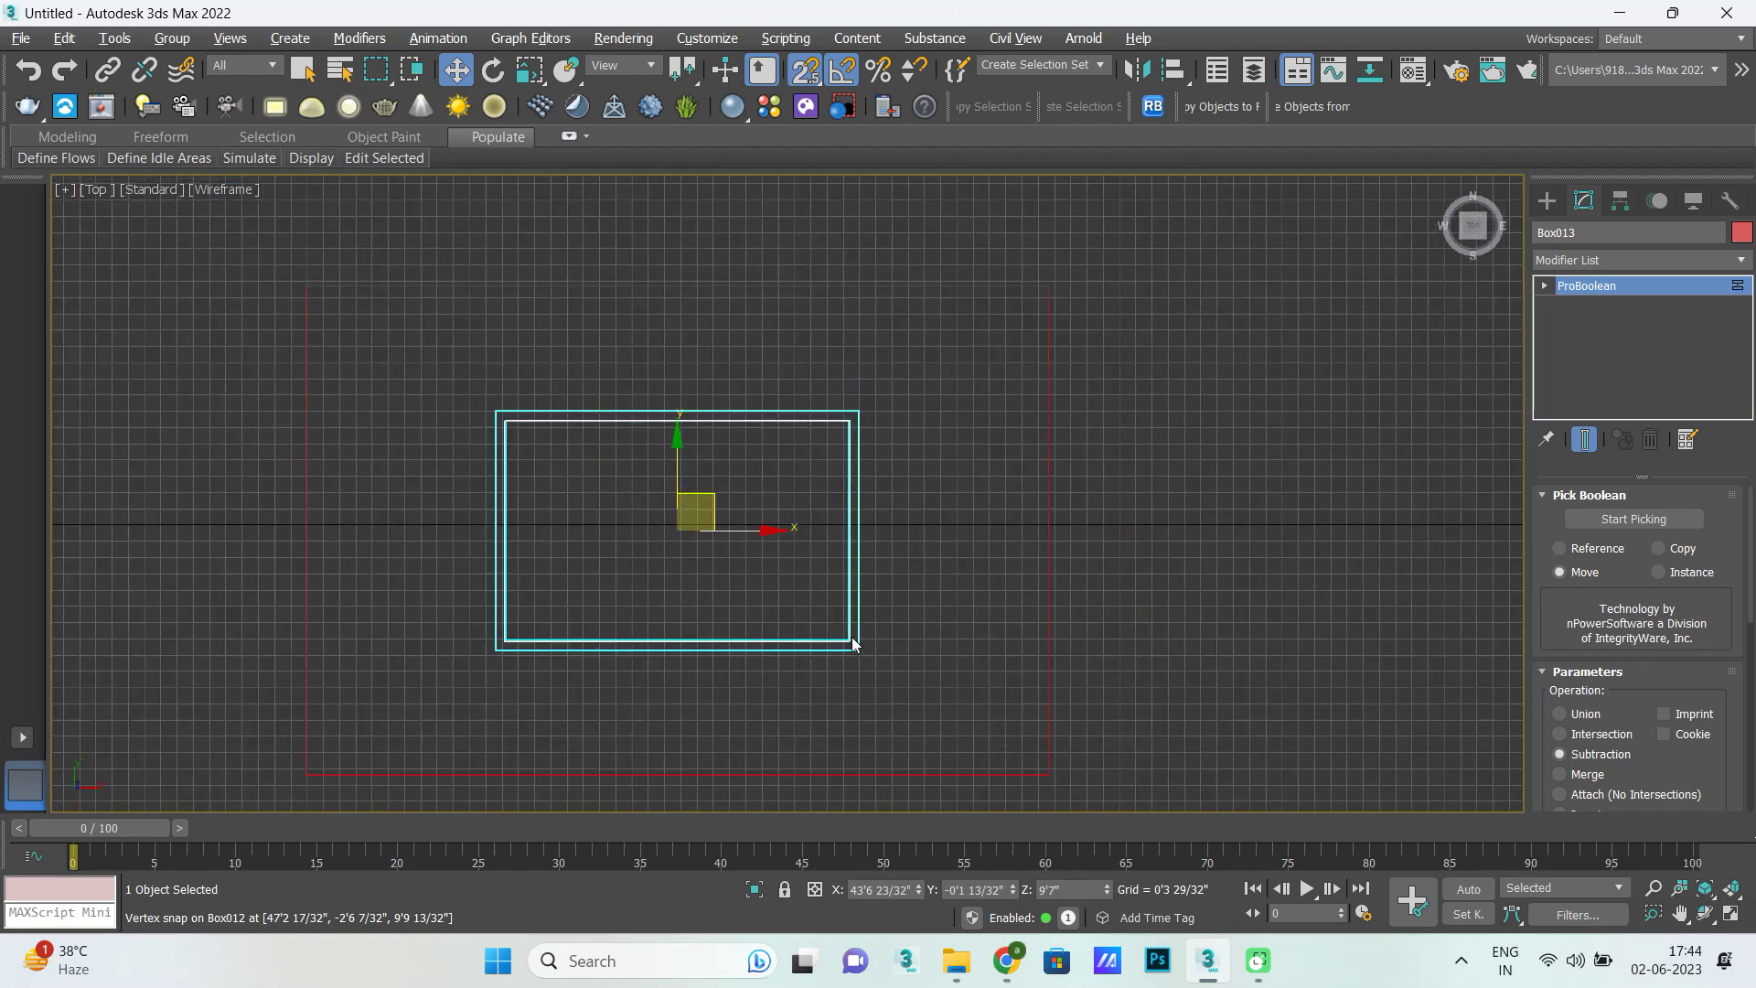
# Raise the hollow window frame upward in the maximized Front view.
pyautogui.hotkey('alt', 'w')
pyautogui.rightClick(983, 341)
pyautogui.hotkey('alt', 'w')
pyautogui.scroll(3, 617, 432)
pyautogui.scroll(3, 612, 558)
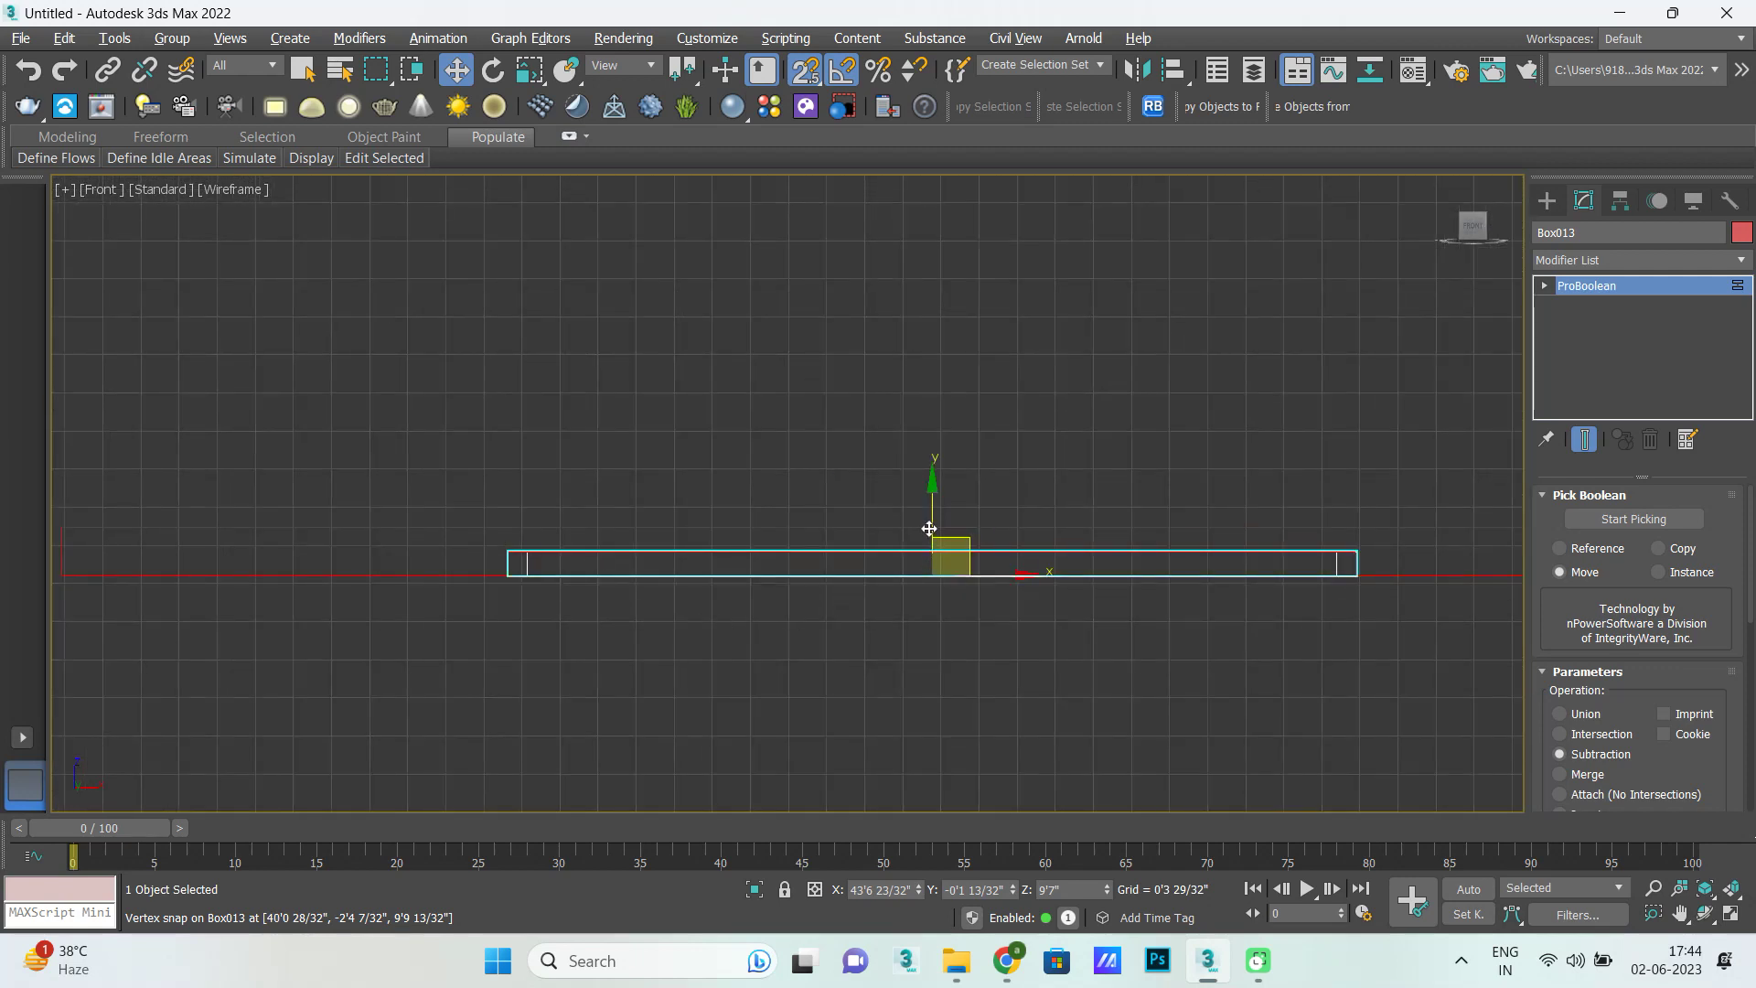
pyautogui.moveTo(933, 520); pyautogui.dragTo(932, 437)
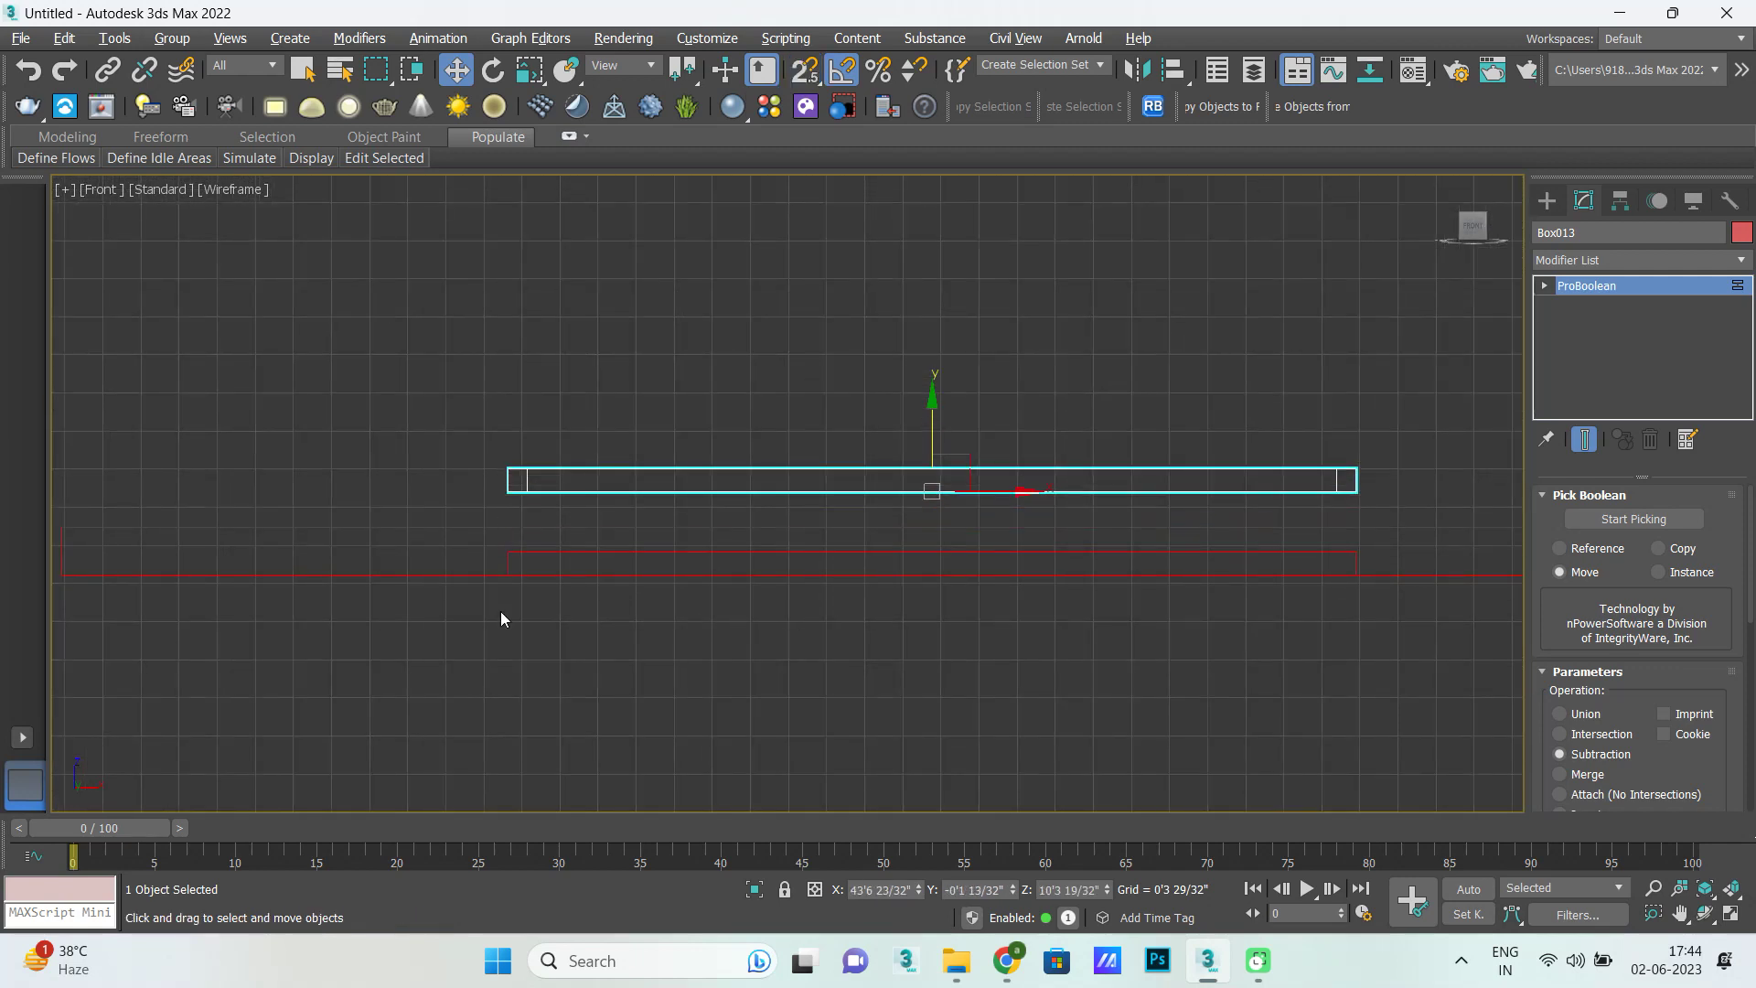
# Try moving Box012 further down, then undo it, keeping the raised frame selected.
pyautogui.click(515, 549)
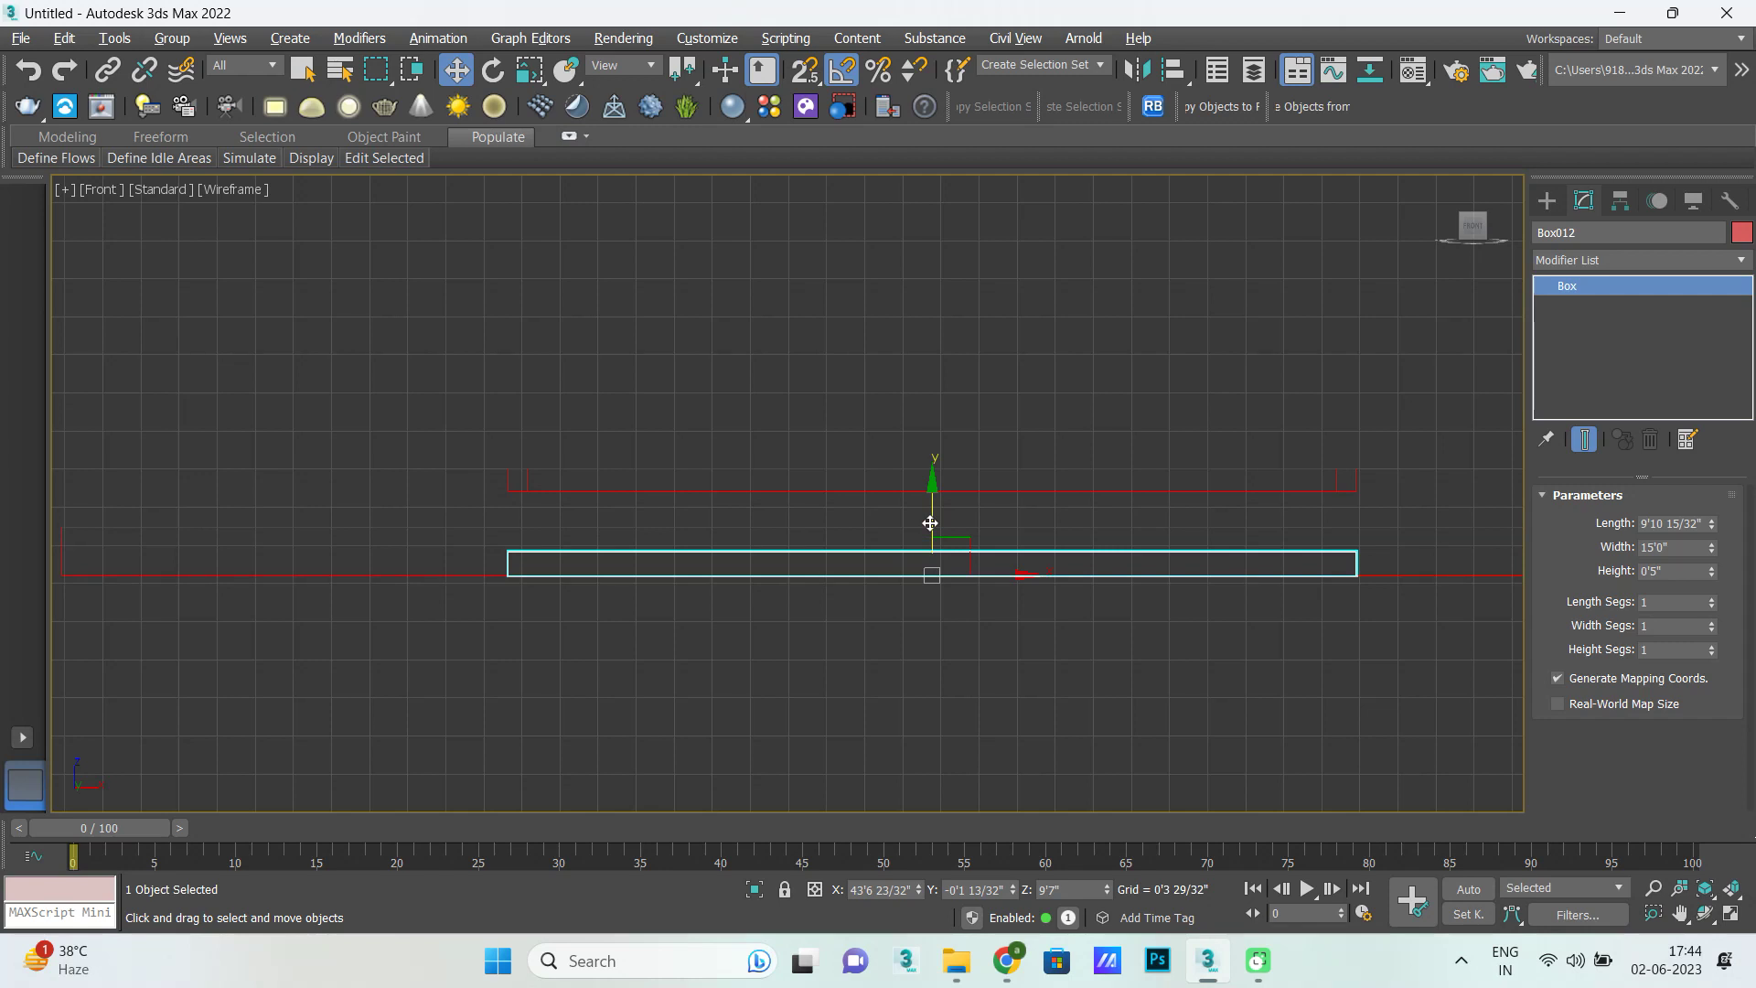
pyautogui.moveTo(929, 524); pyautogui.dragTo(929, 628)
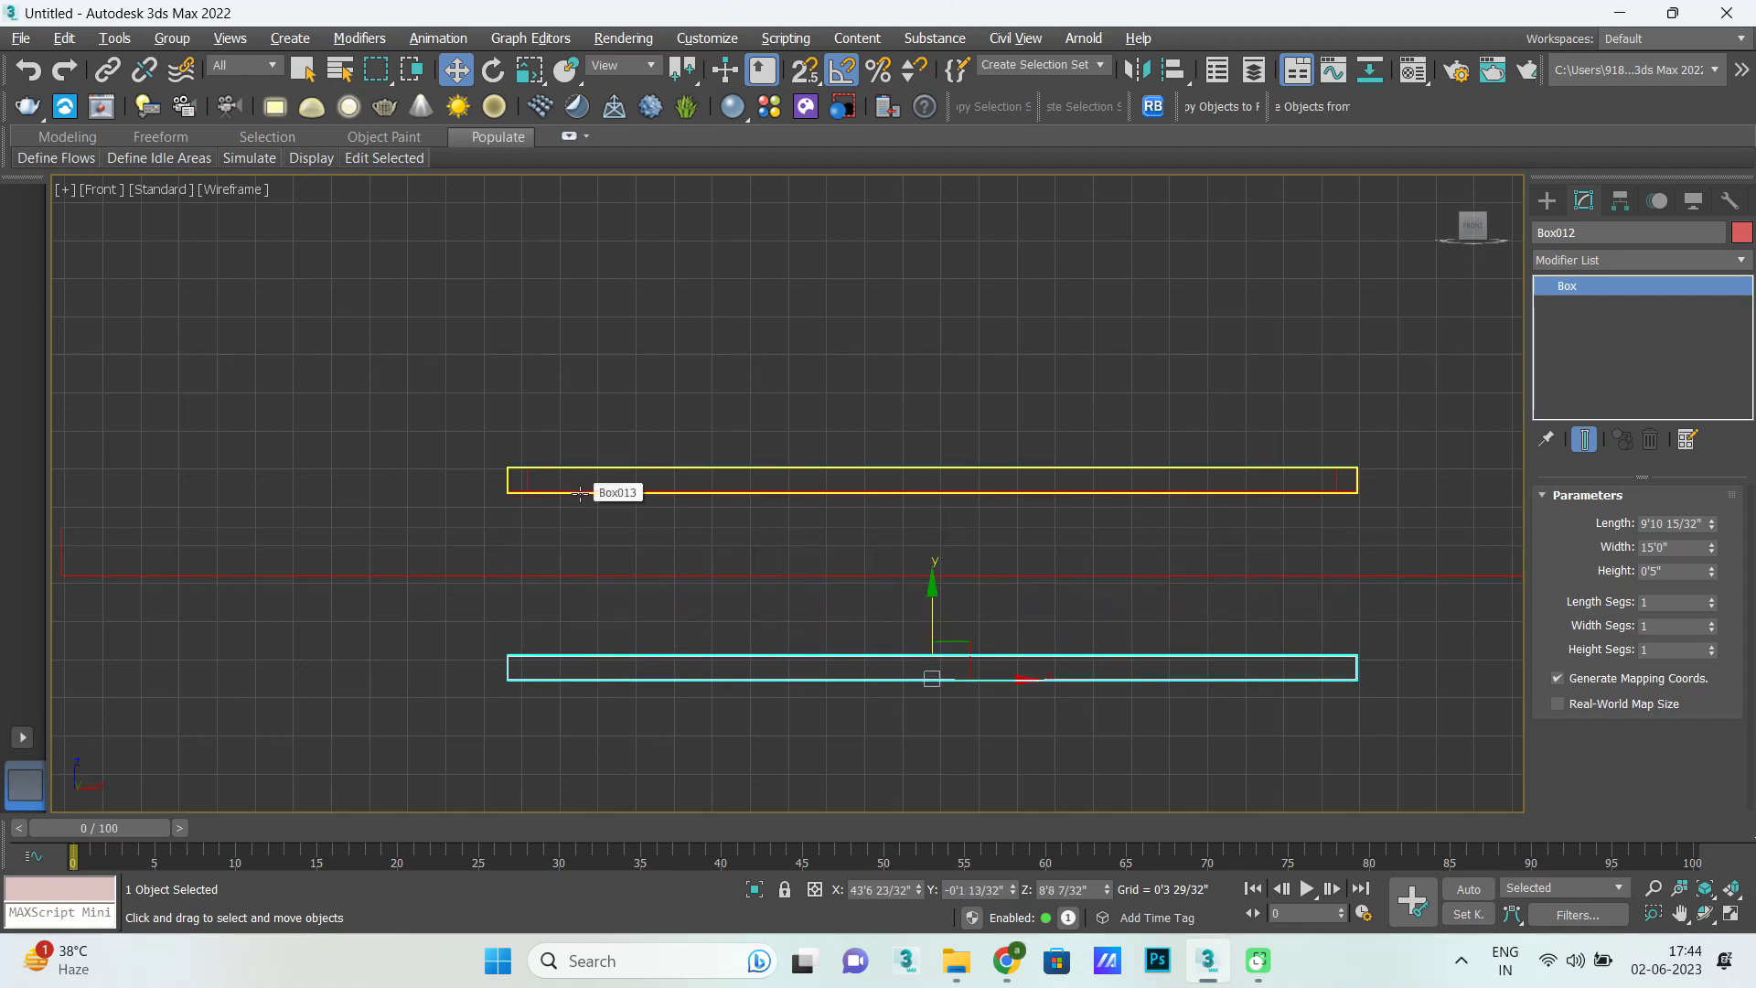
pyautogui.hotkey('ctrl', 'z')
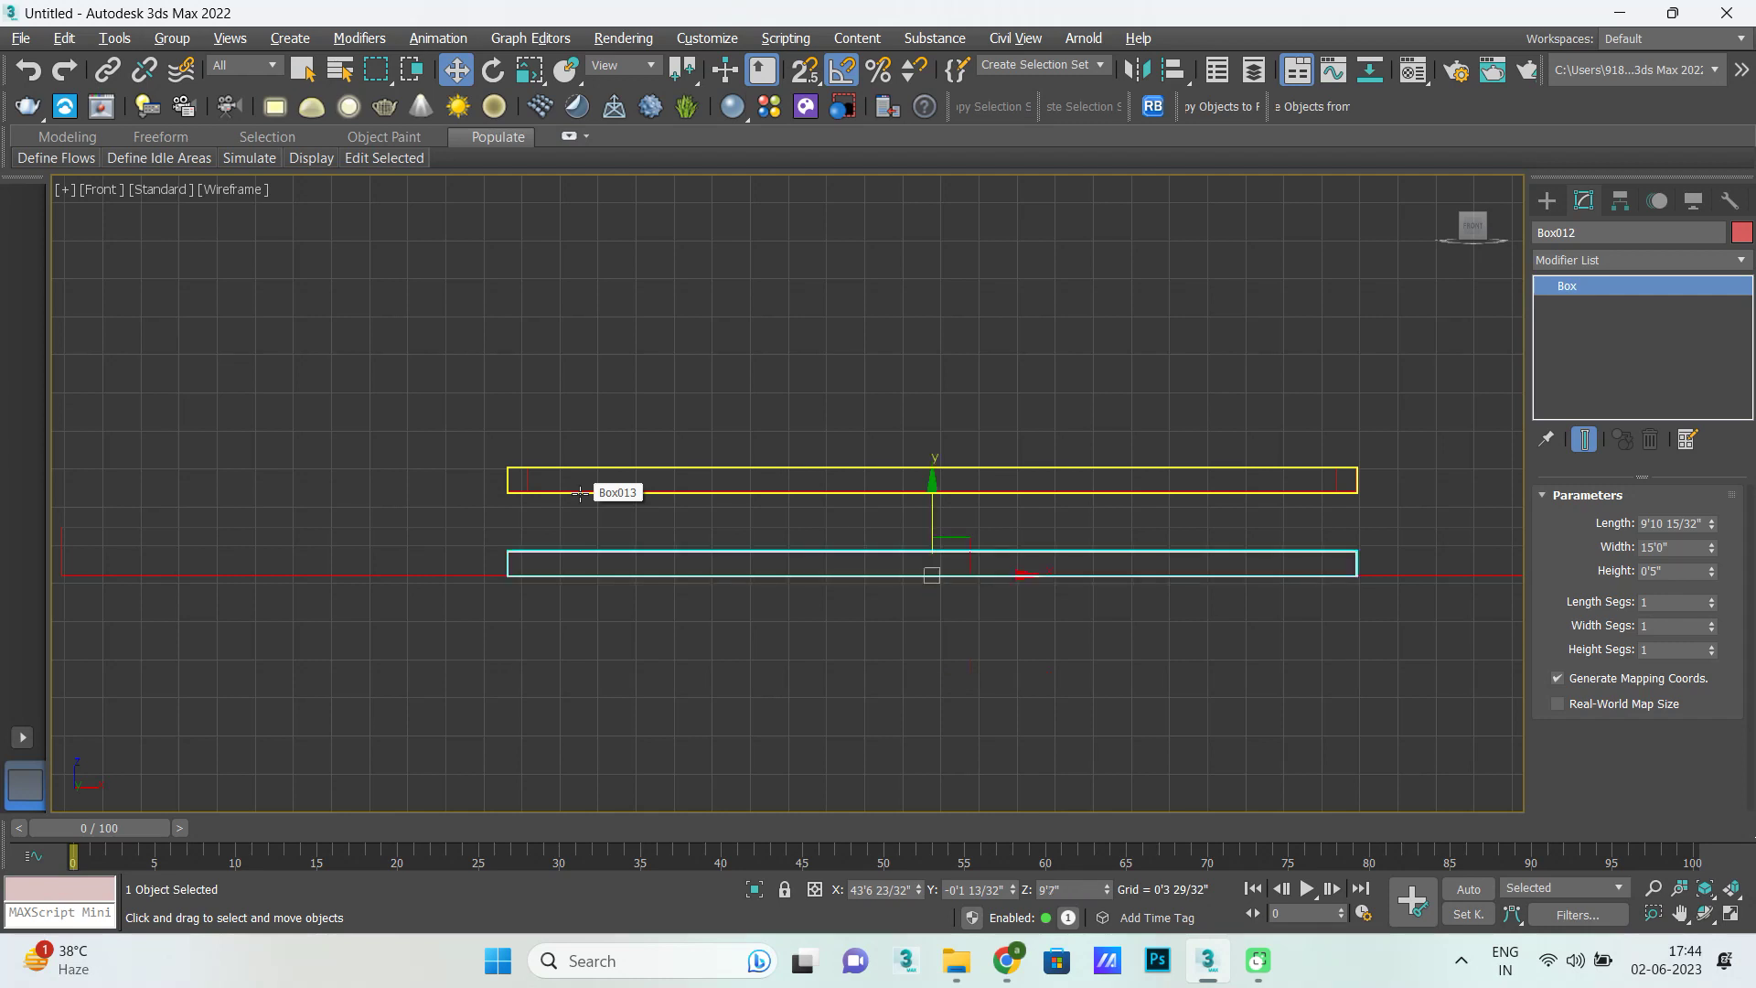
pyautogui.hotkey('ctrl', 'z')
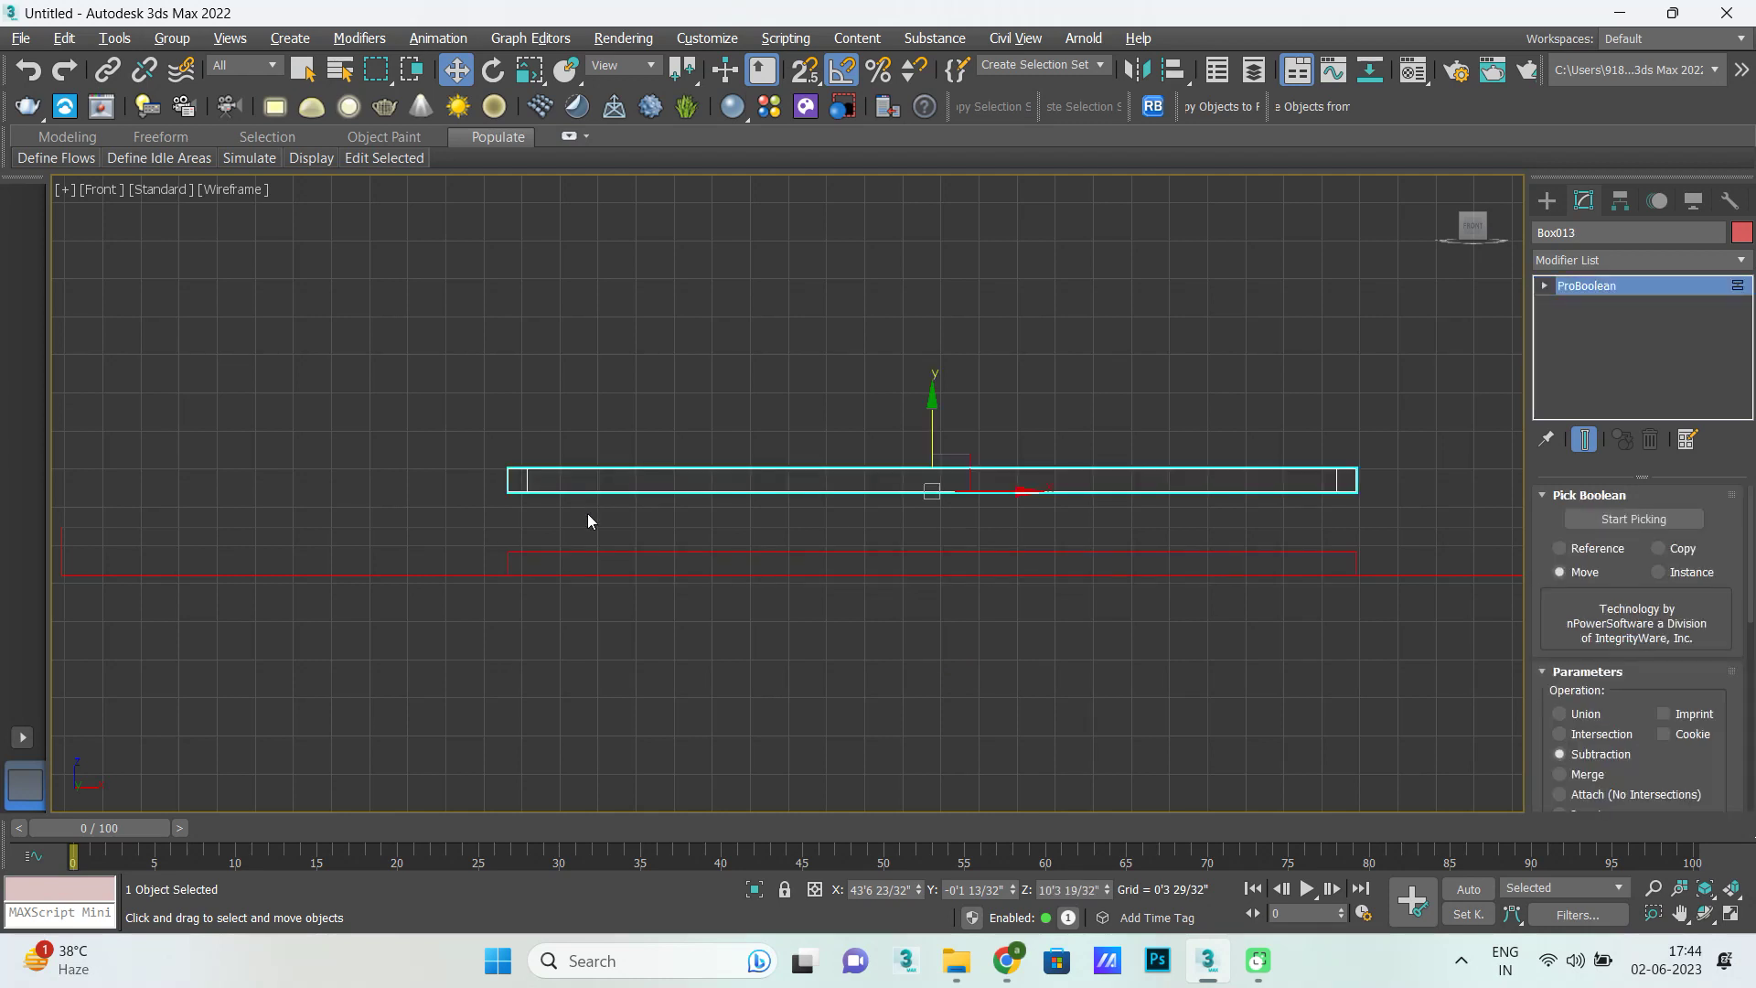
pyautogui.hotkey('alt', 'w')
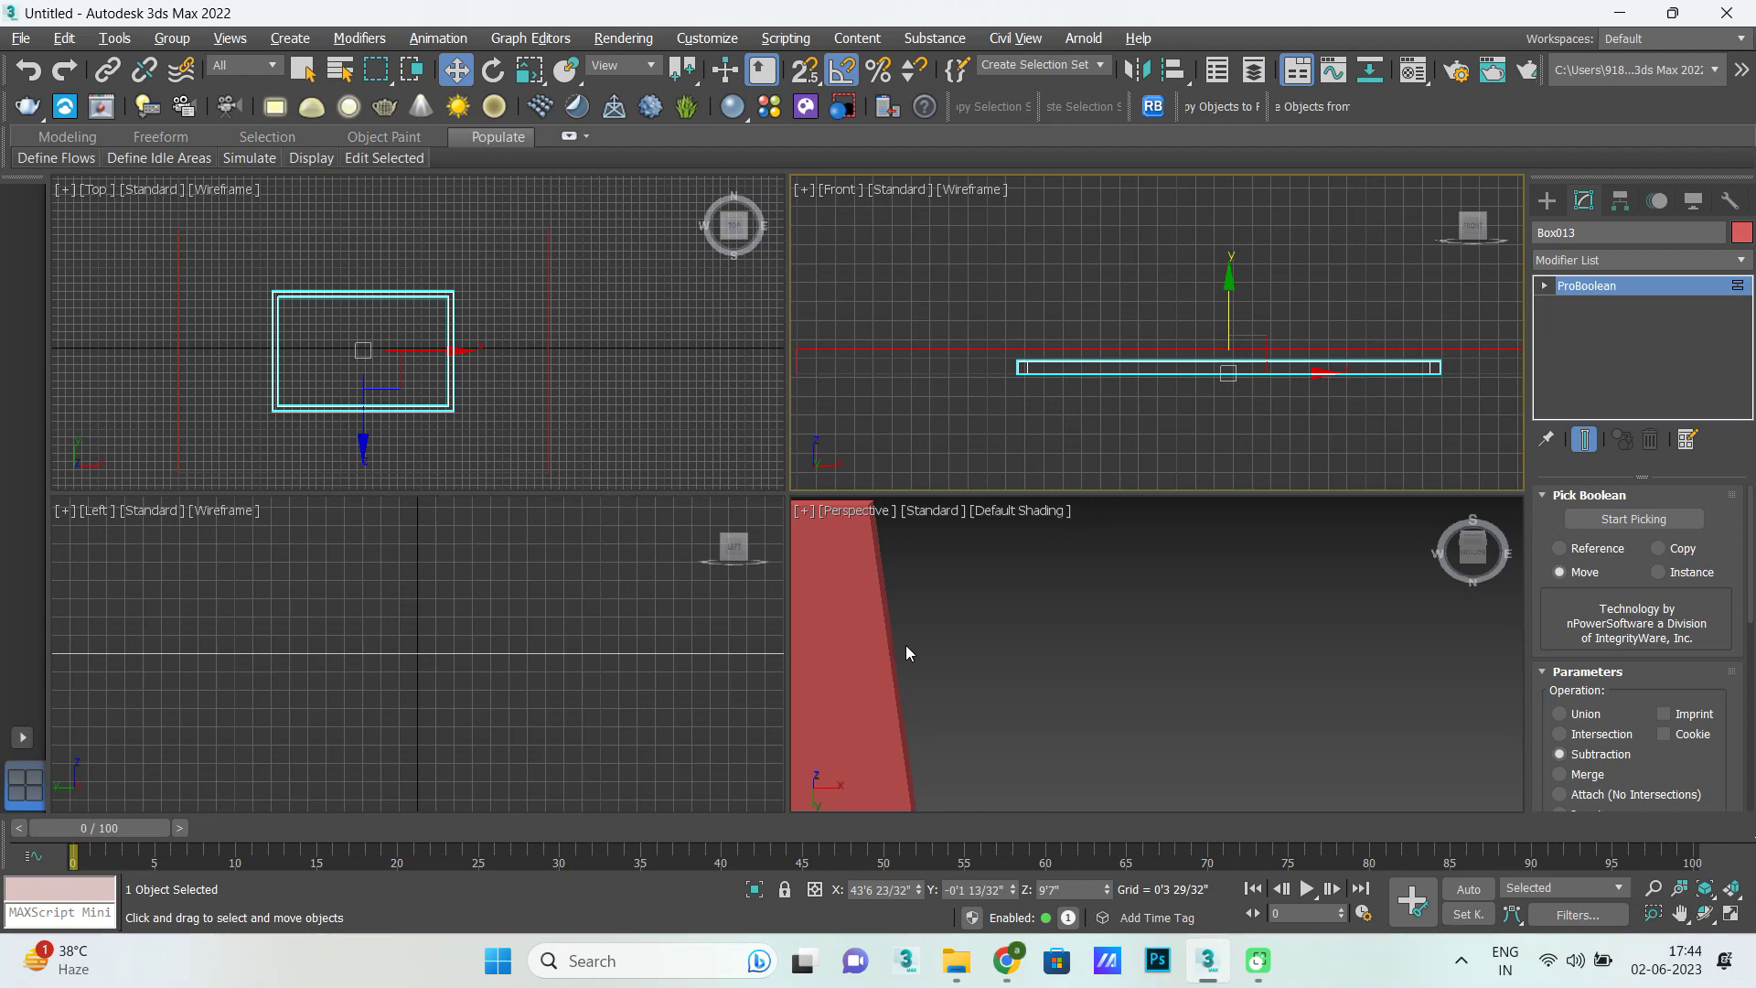
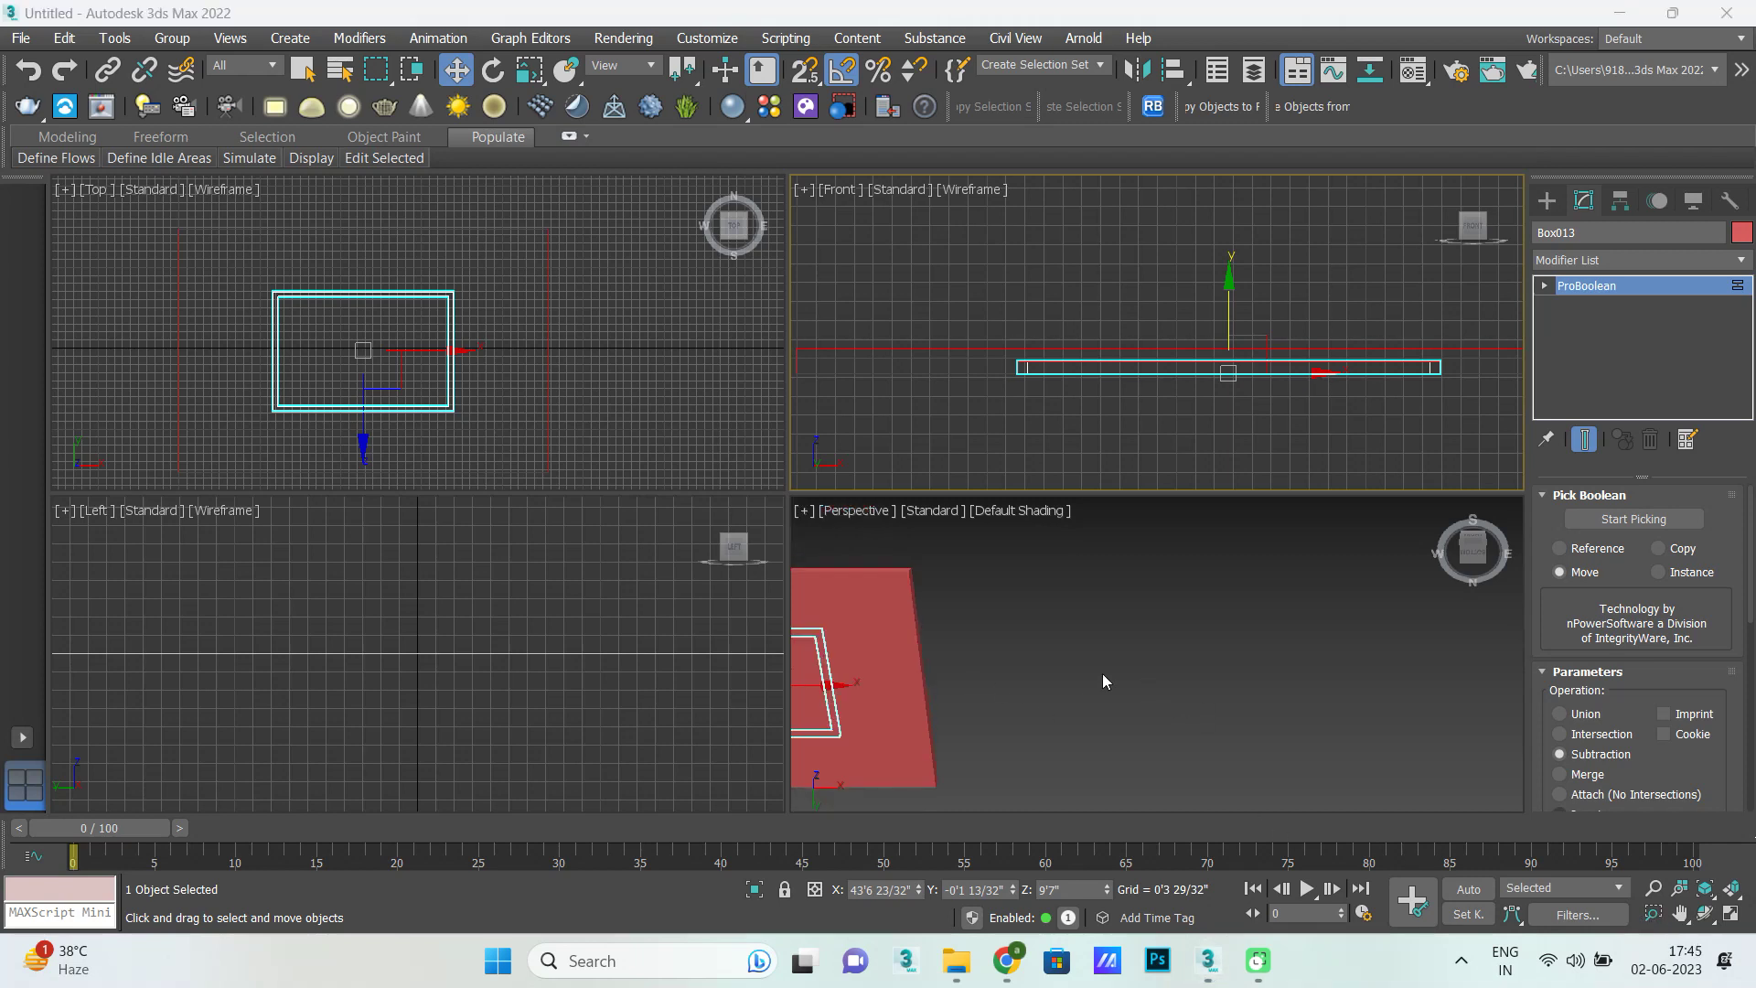
# Inspect the ProBoolean frame and red slab Box011, then select frame Box013 in Top view.
pyautogui.scroll(-5, 1103, 681)
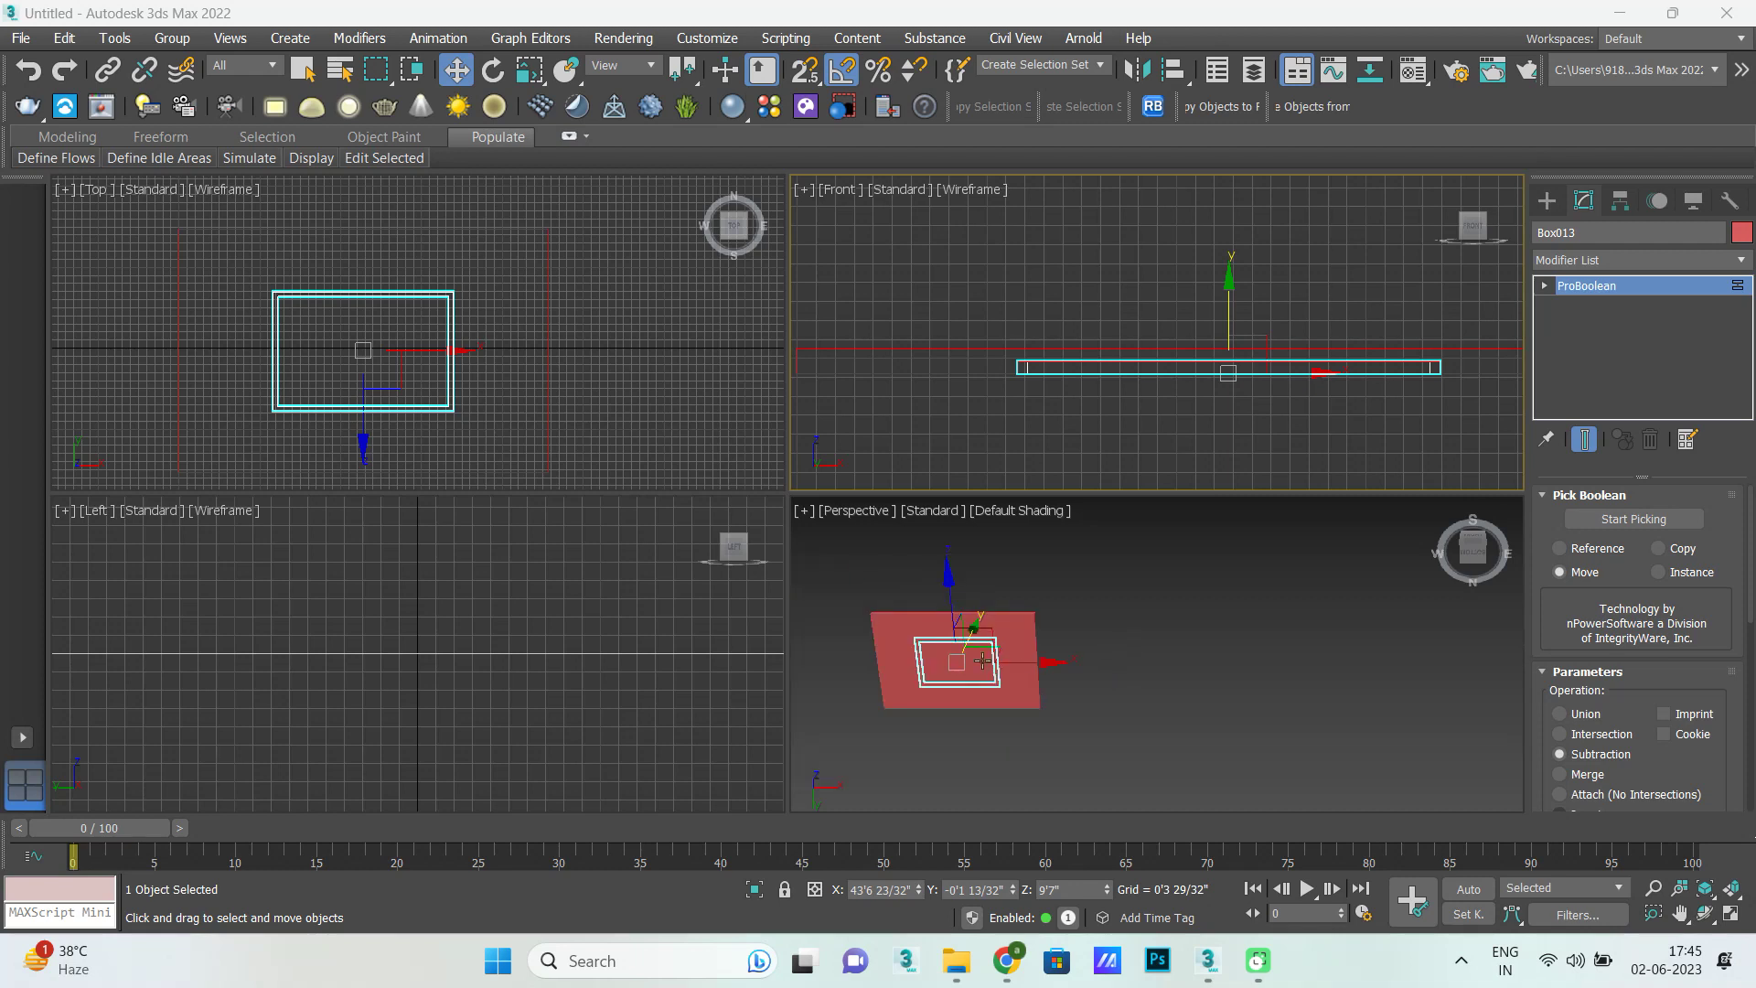
pyautogui.click(1091, 645)
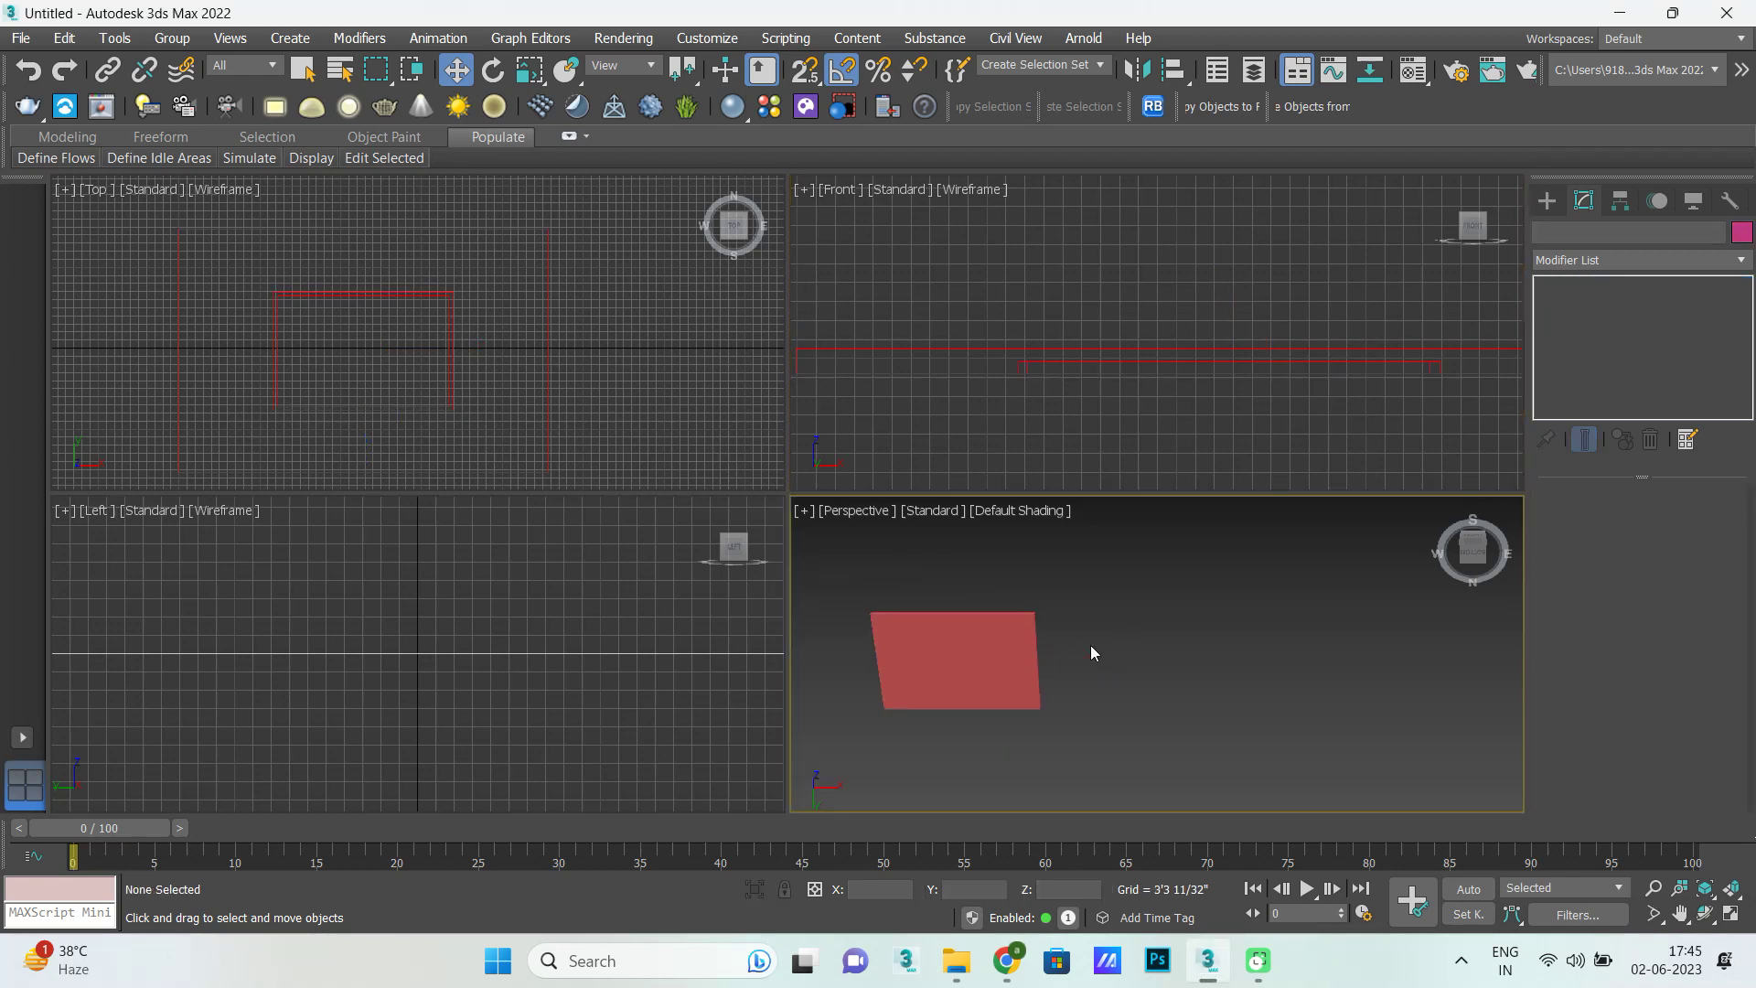
pyautogui.hotkey('alt', 'w')
pyautogui.hotkey('alt', 'w')
pyautogui.hotkey('alt', 'w')
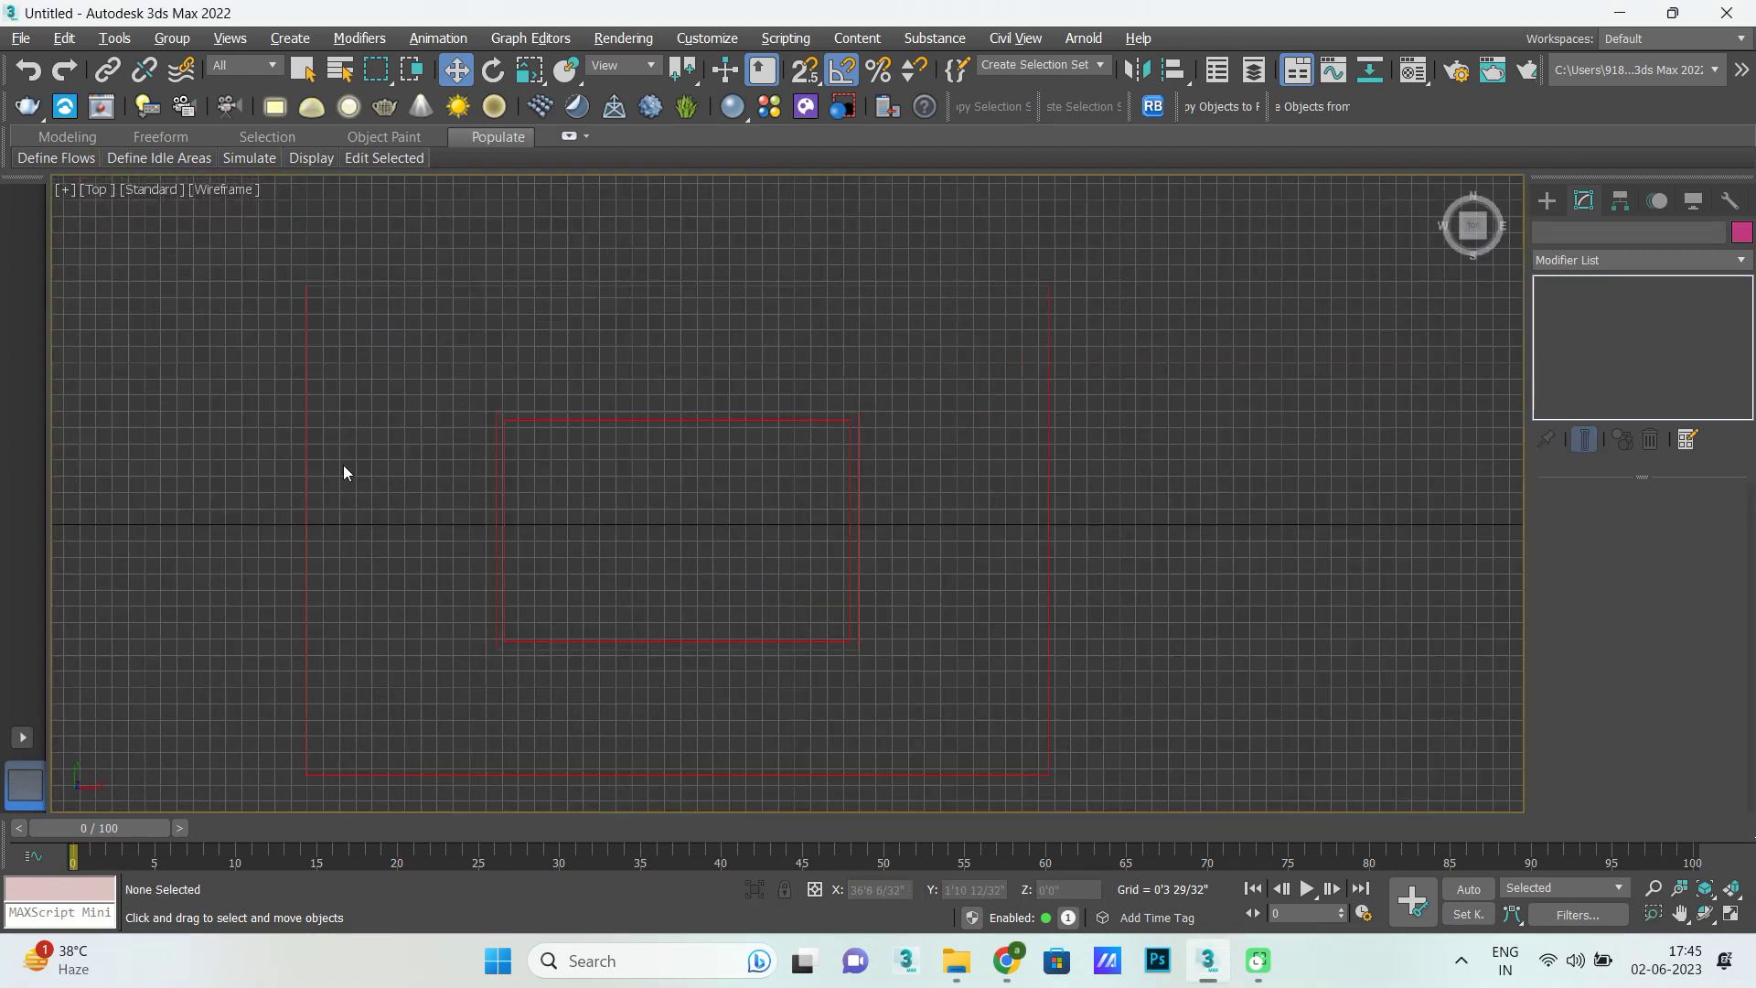
pyautogui.click(503, 615)
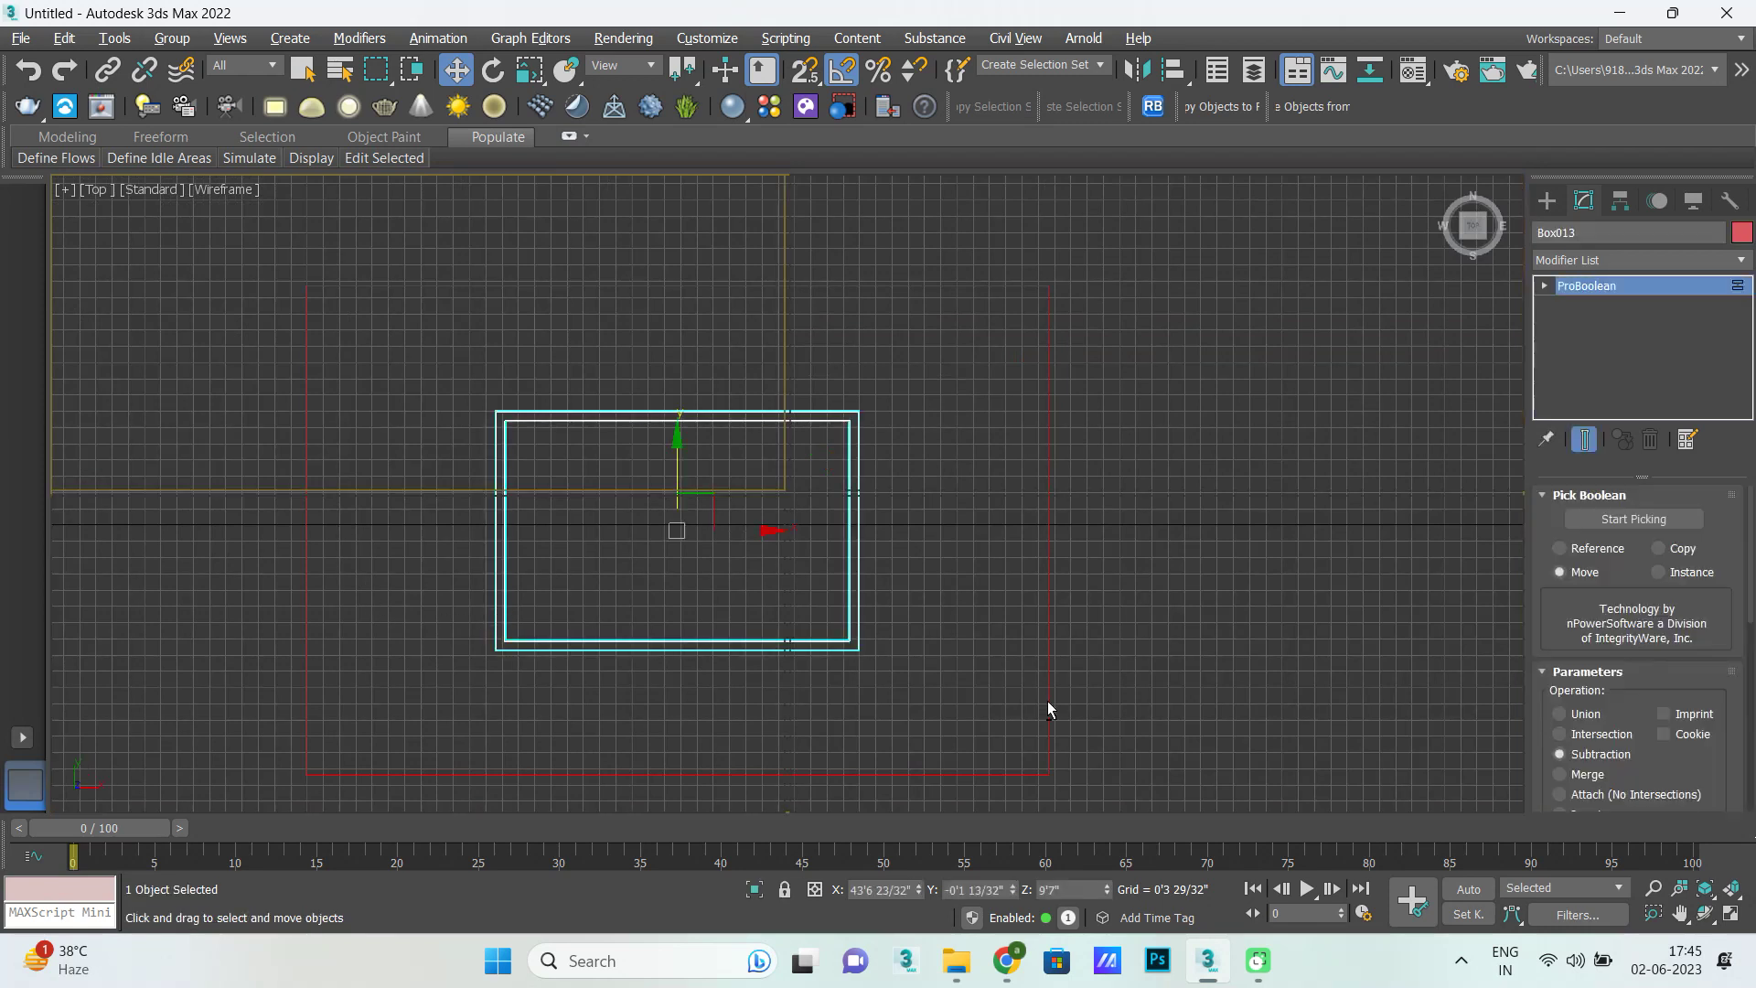
pyautogui.hotkey('alt', 'w')
pyautogui.hotkey('alt', 'w')
pyautogui.scroll(5, 231, 413)
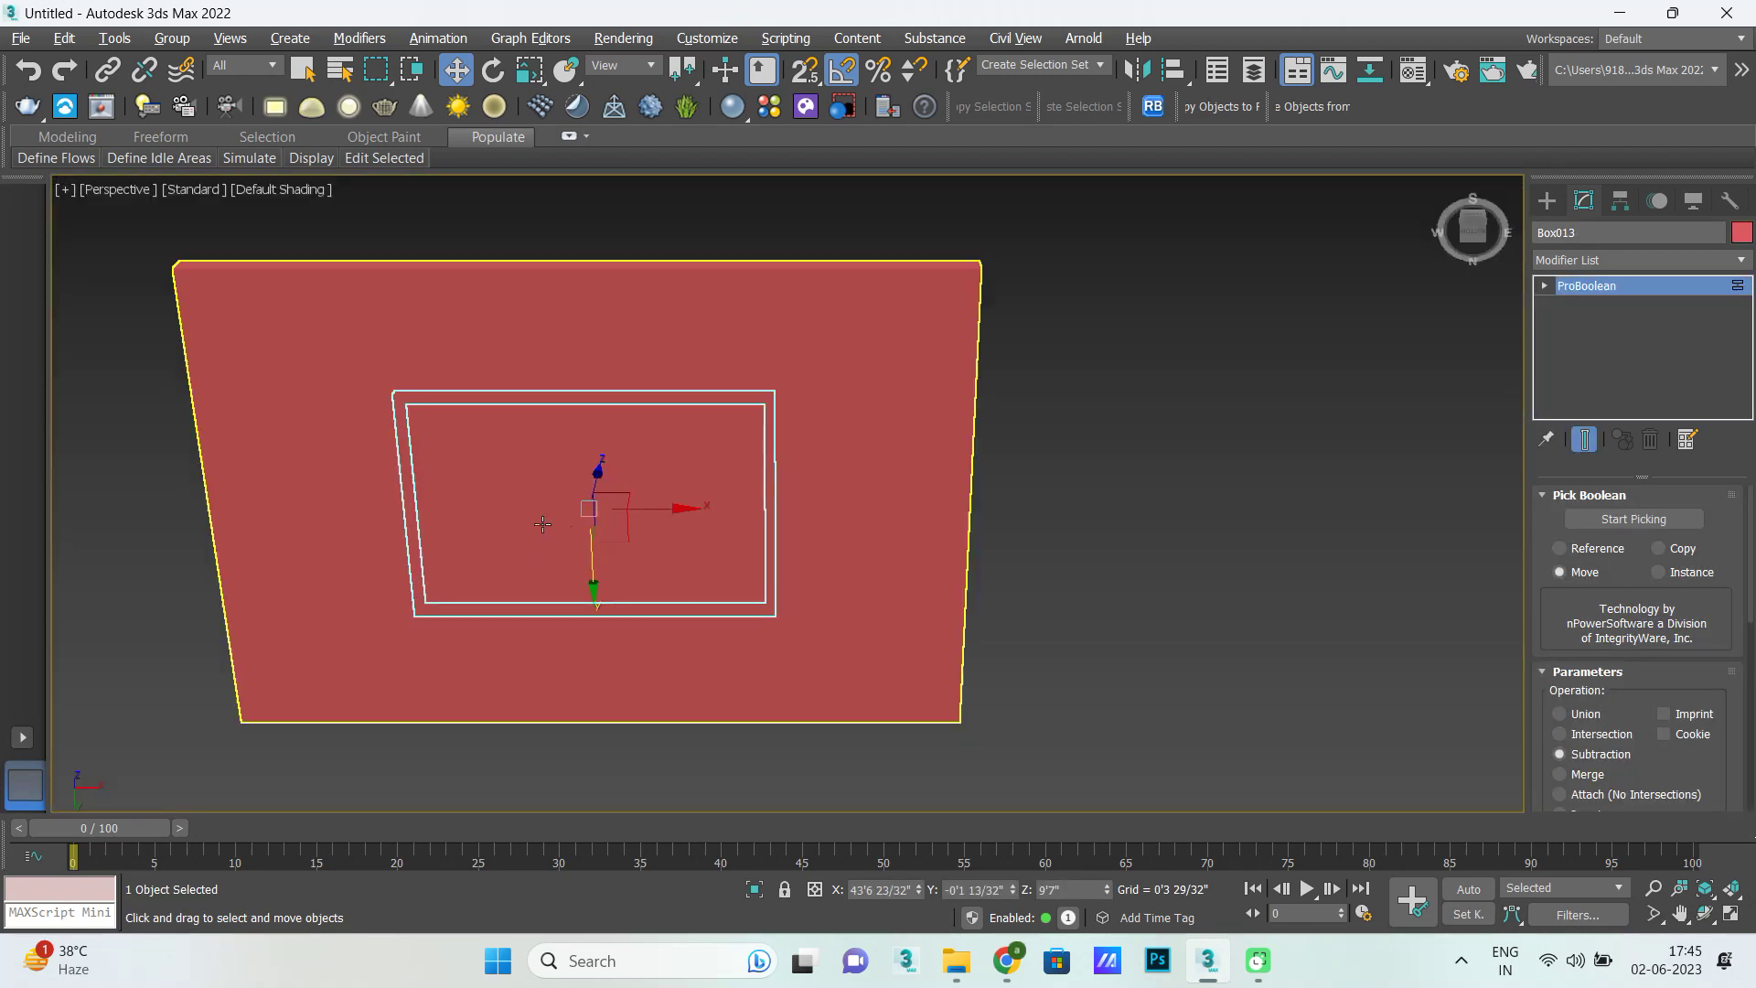
pyautogui.click(1202, 457)
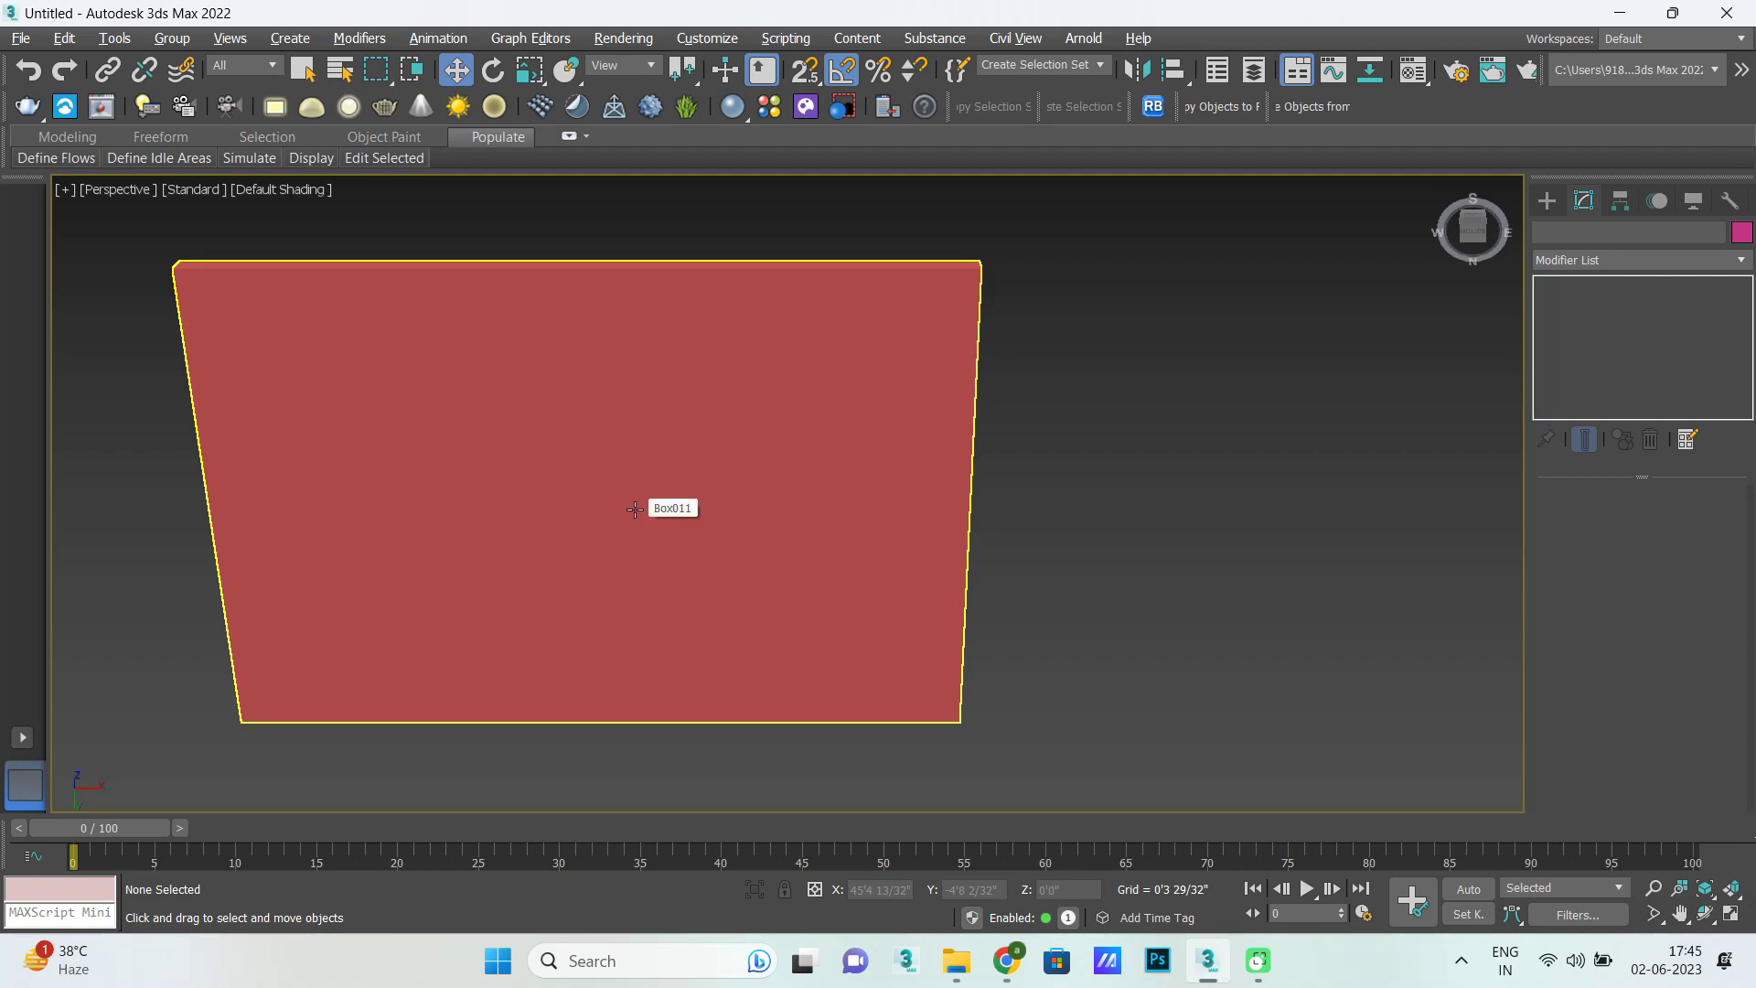
pyautogui.click(603, 500)
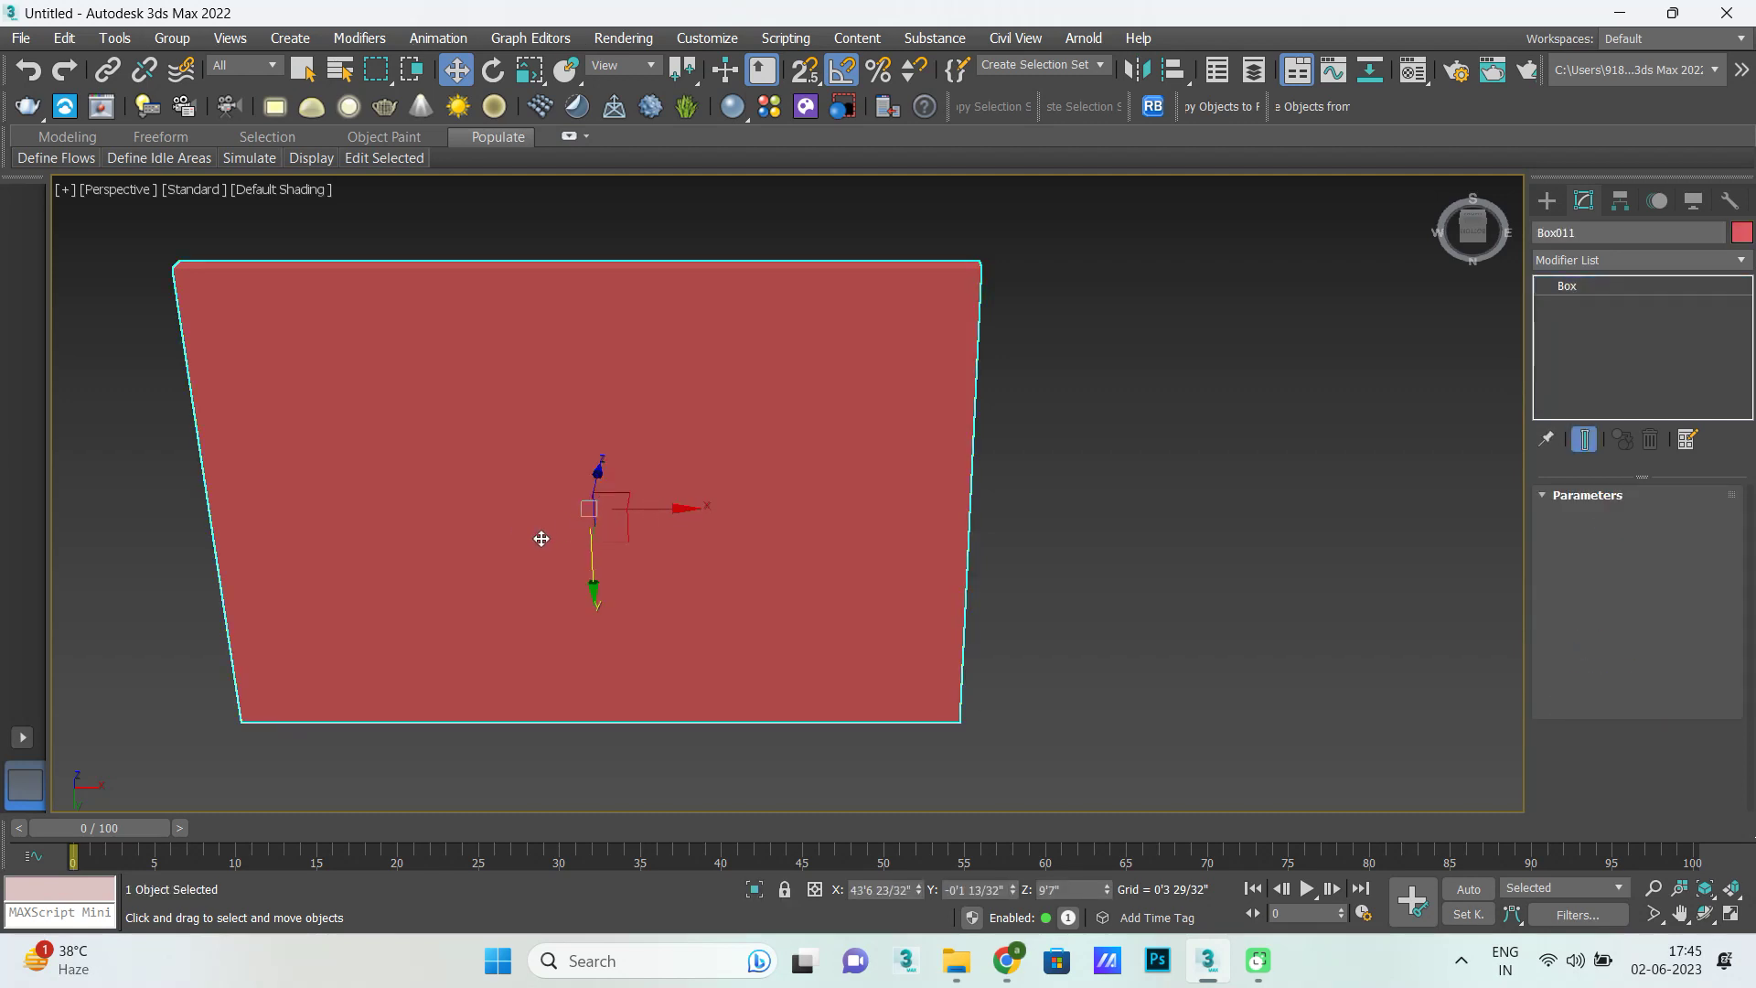
pyautogui.hotkey('alt', 'w')
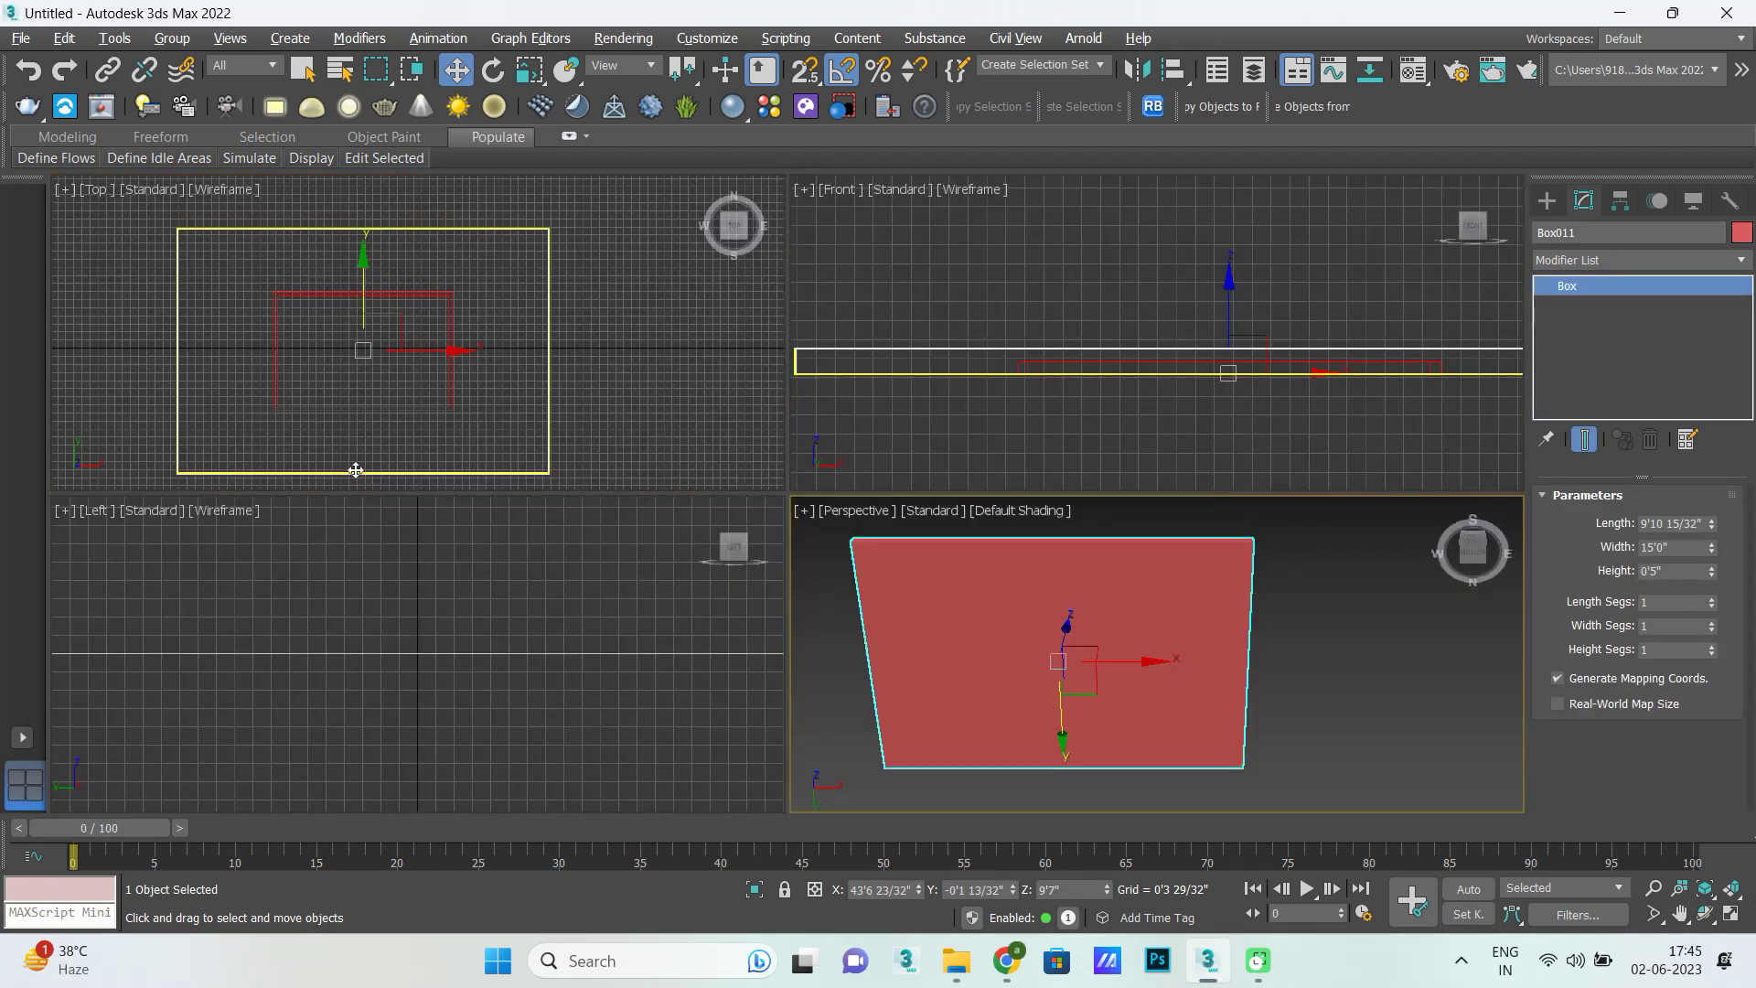
pyautogui.hotkey('alt', 'w')
pyautogui.click(508, 637)
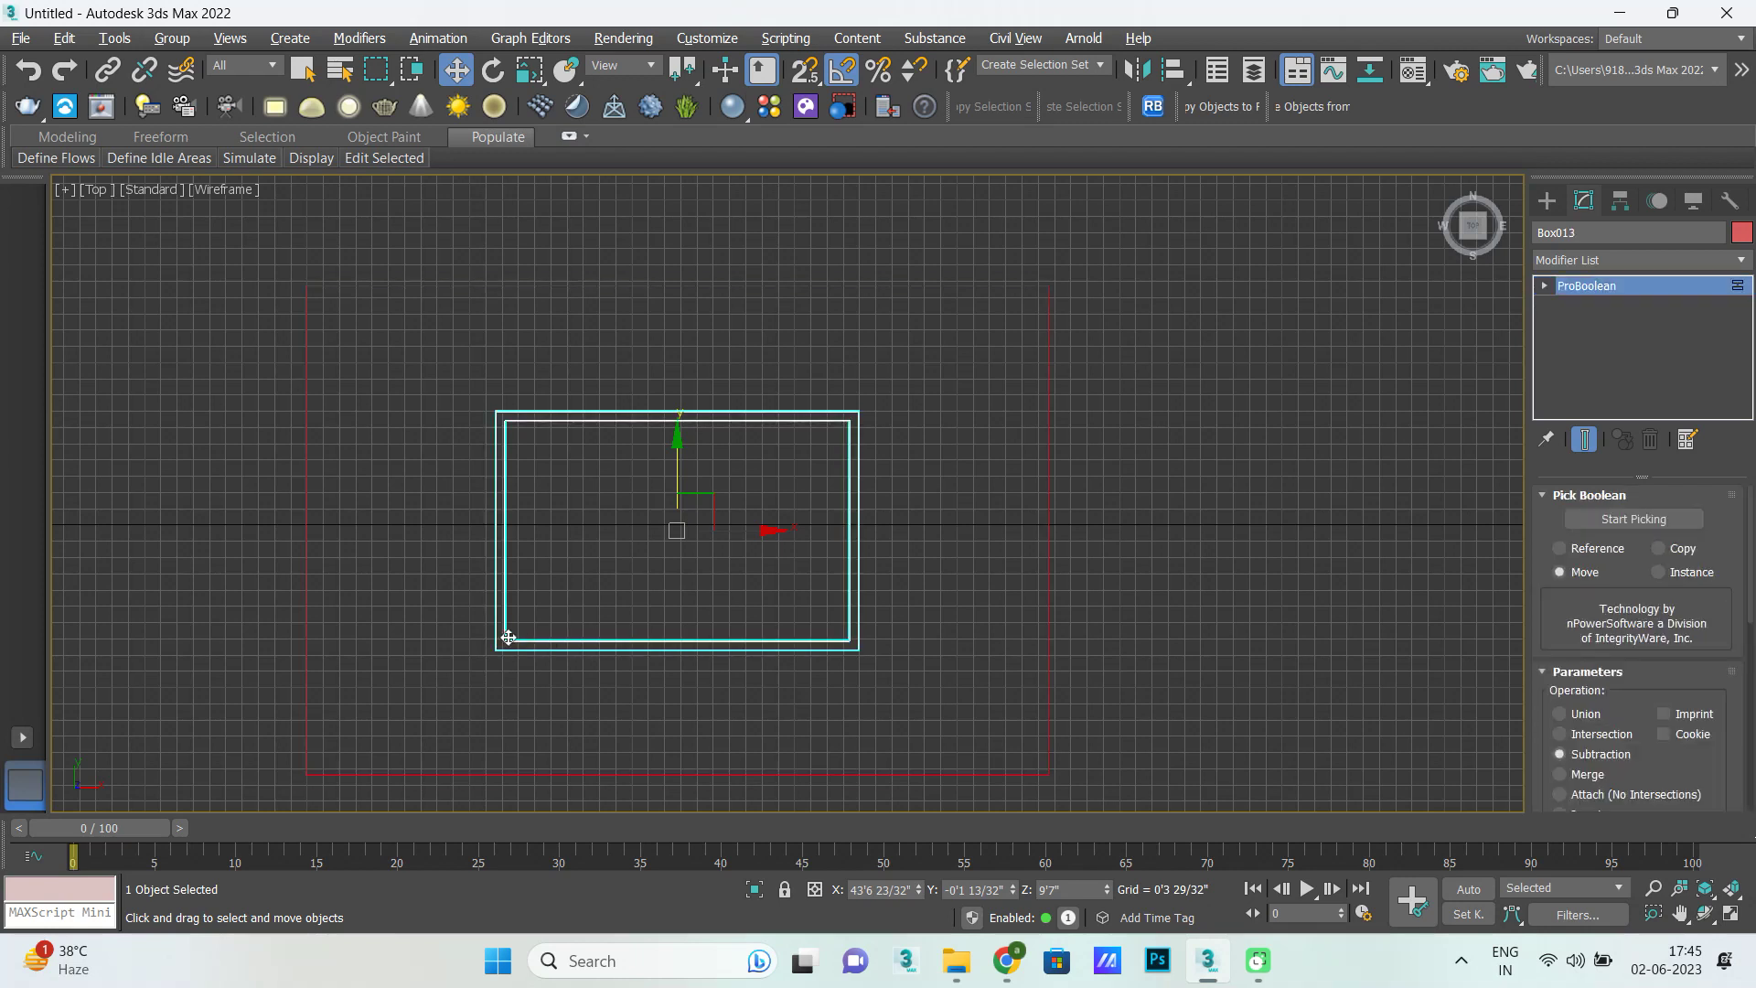
# Hide frame Box013 and box Box012, then unhide the frame again.
pyautogui.rightClick(677, 565)
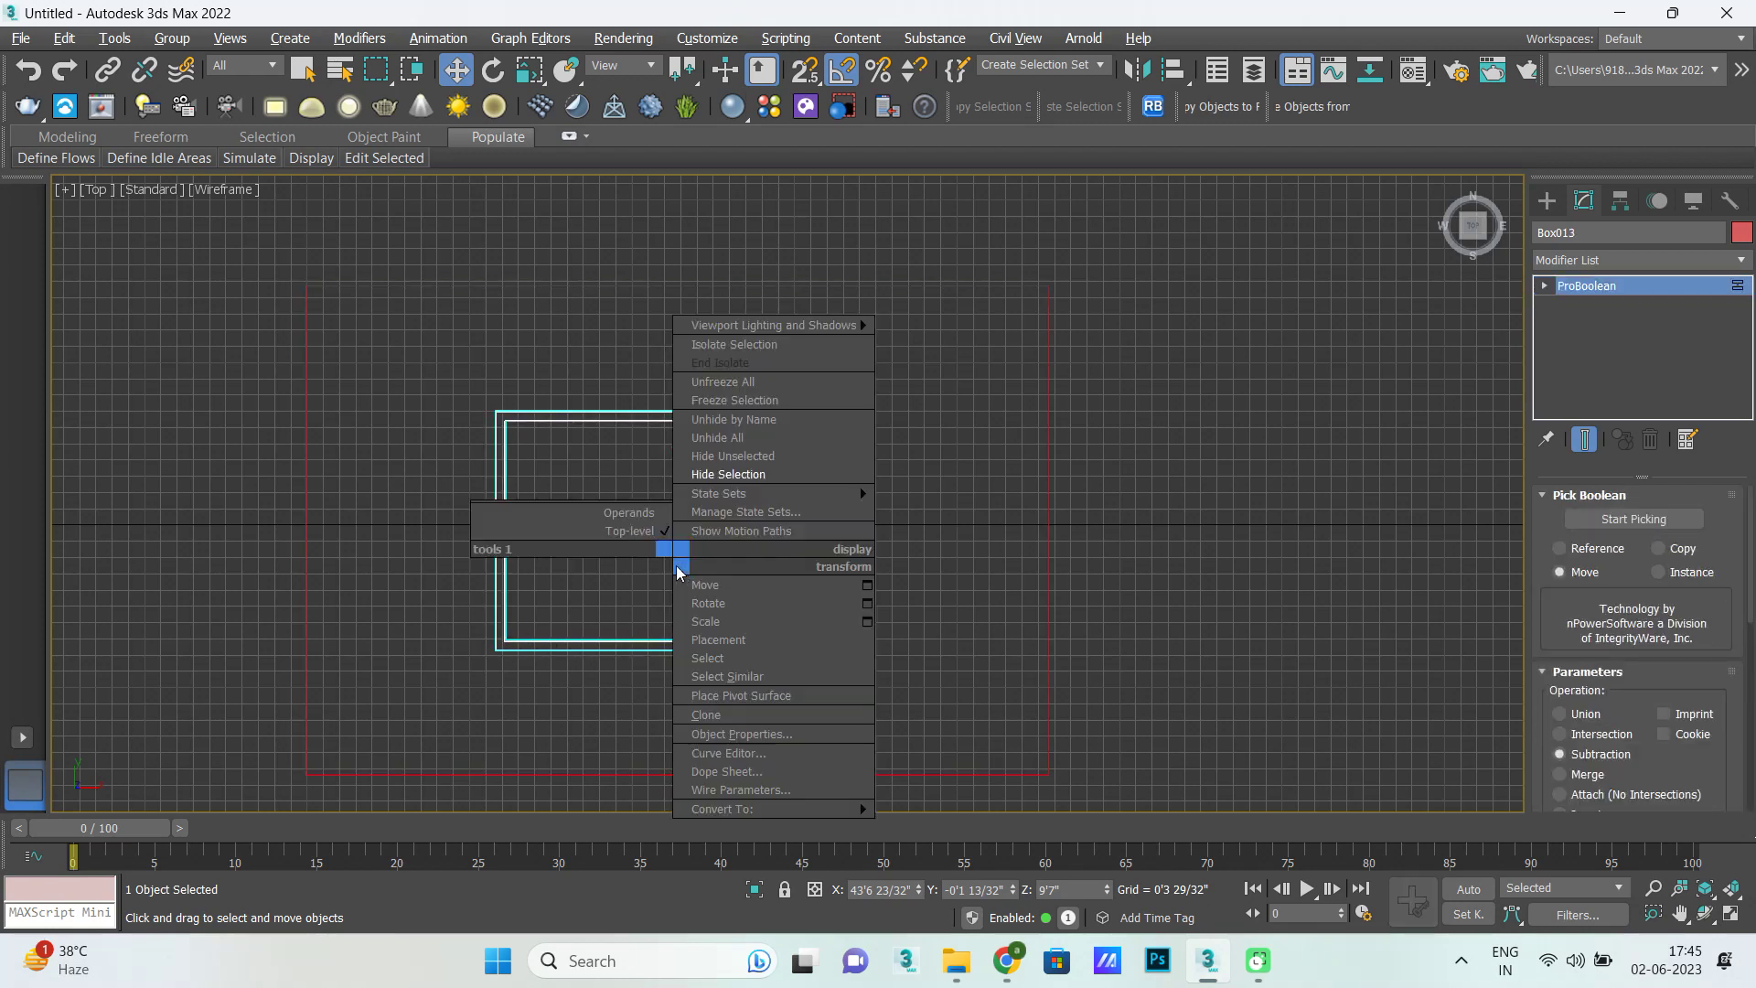
pyautogui.click(771, 475)
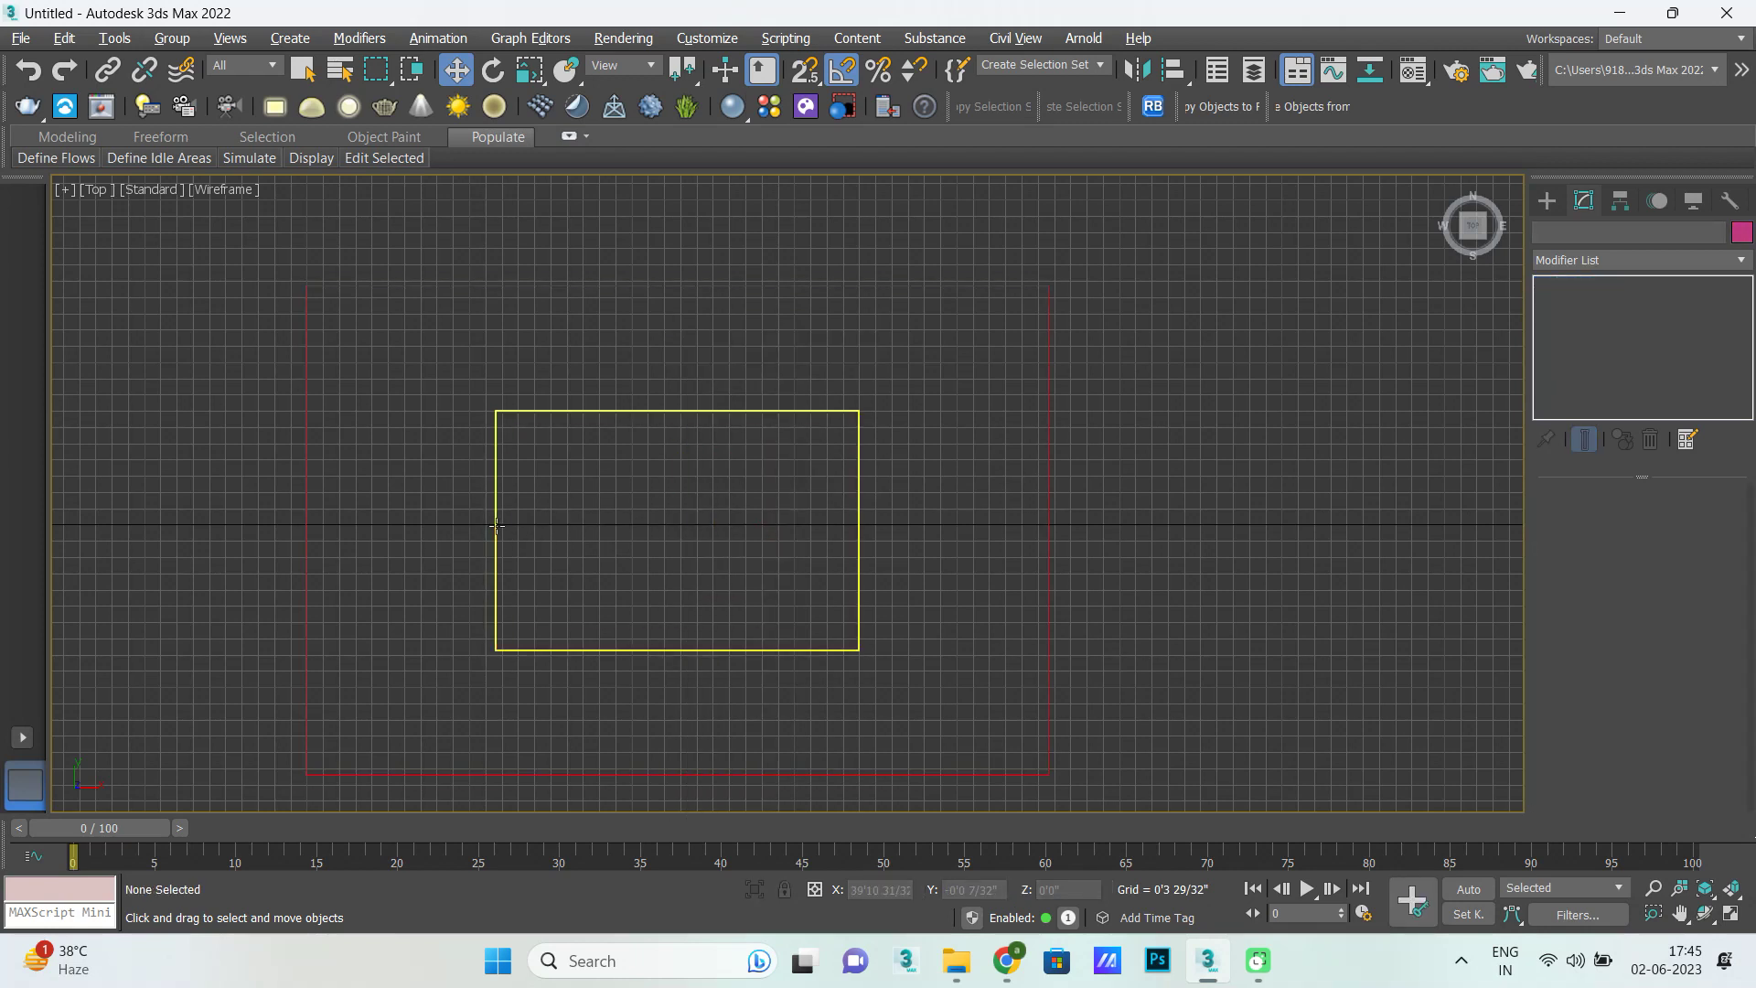
pyautogui.click(496, 527)
pyautogui.press('Delete')
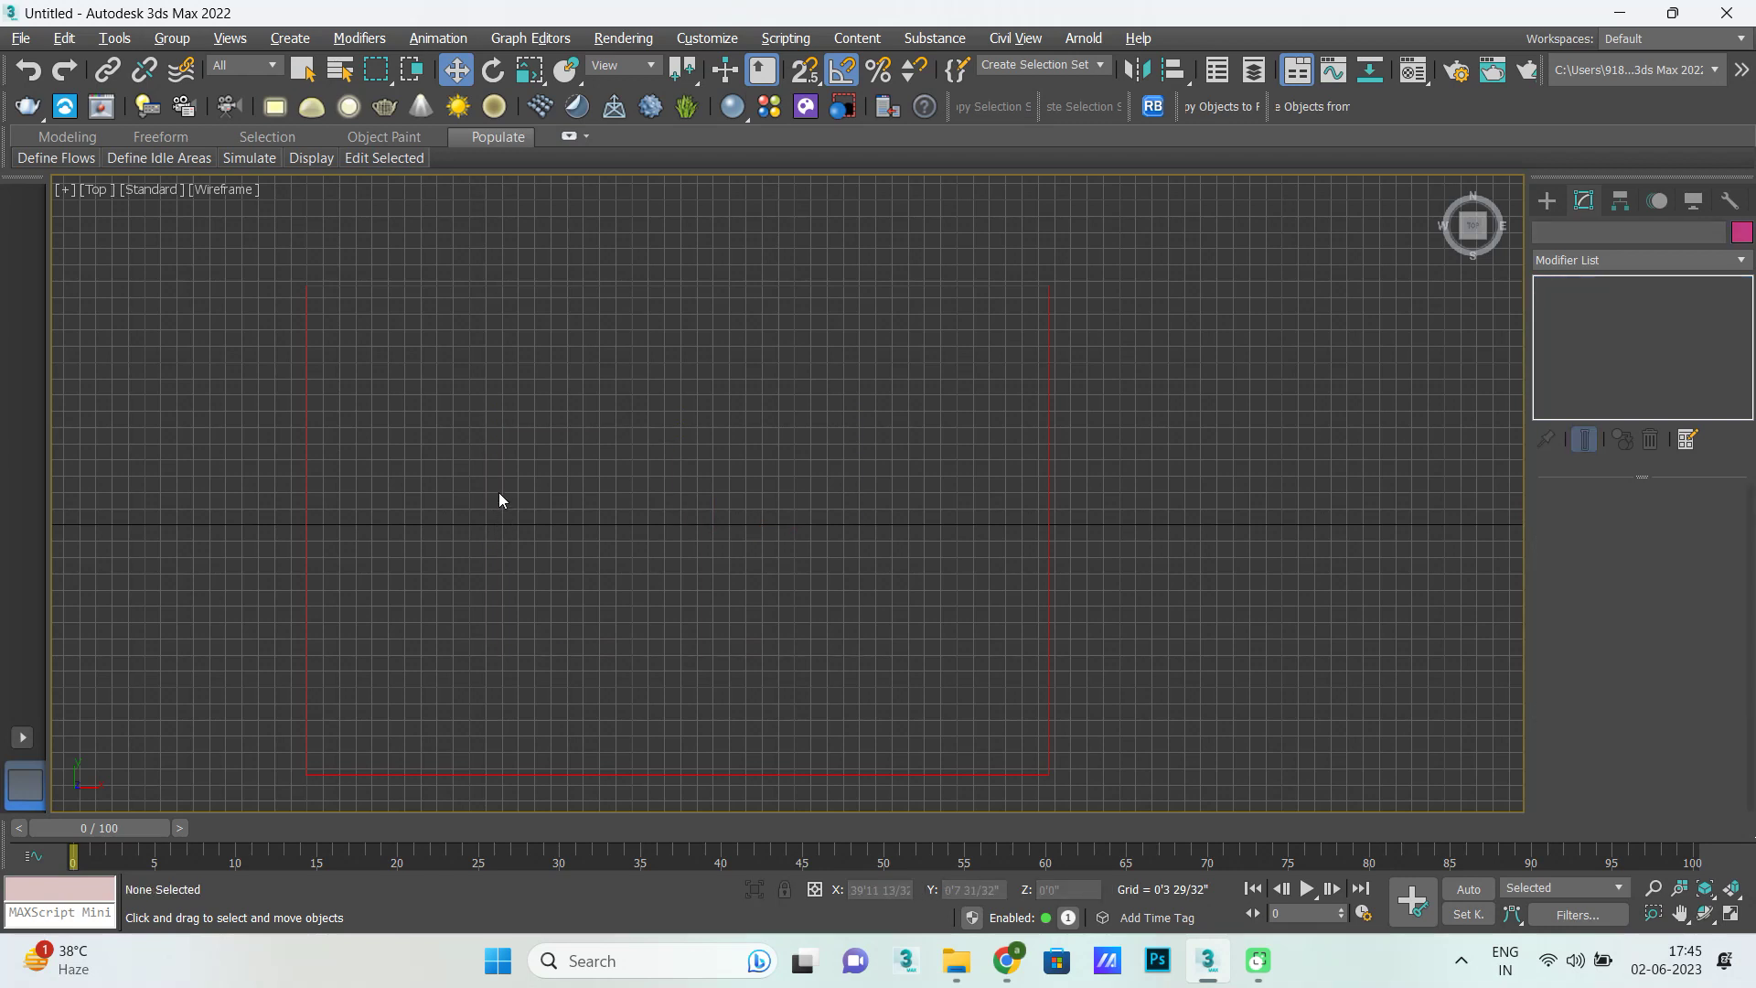
pyautogui.rightClick(497, 492)
pyautogui.click(622, 384)
# Maximize the Front viewport and select frame Box013 there.
pyautogui.hotkey('alt', 'w')
pyautogui.hotkey('alt', 'w')
pyautogui.scroll(-3, 638, 605)
pyautogui.scroll(-3, 638, 605)
pyautogui.scroll(3, 631, 594)
pyautogui.hotkey('alt', 'w')
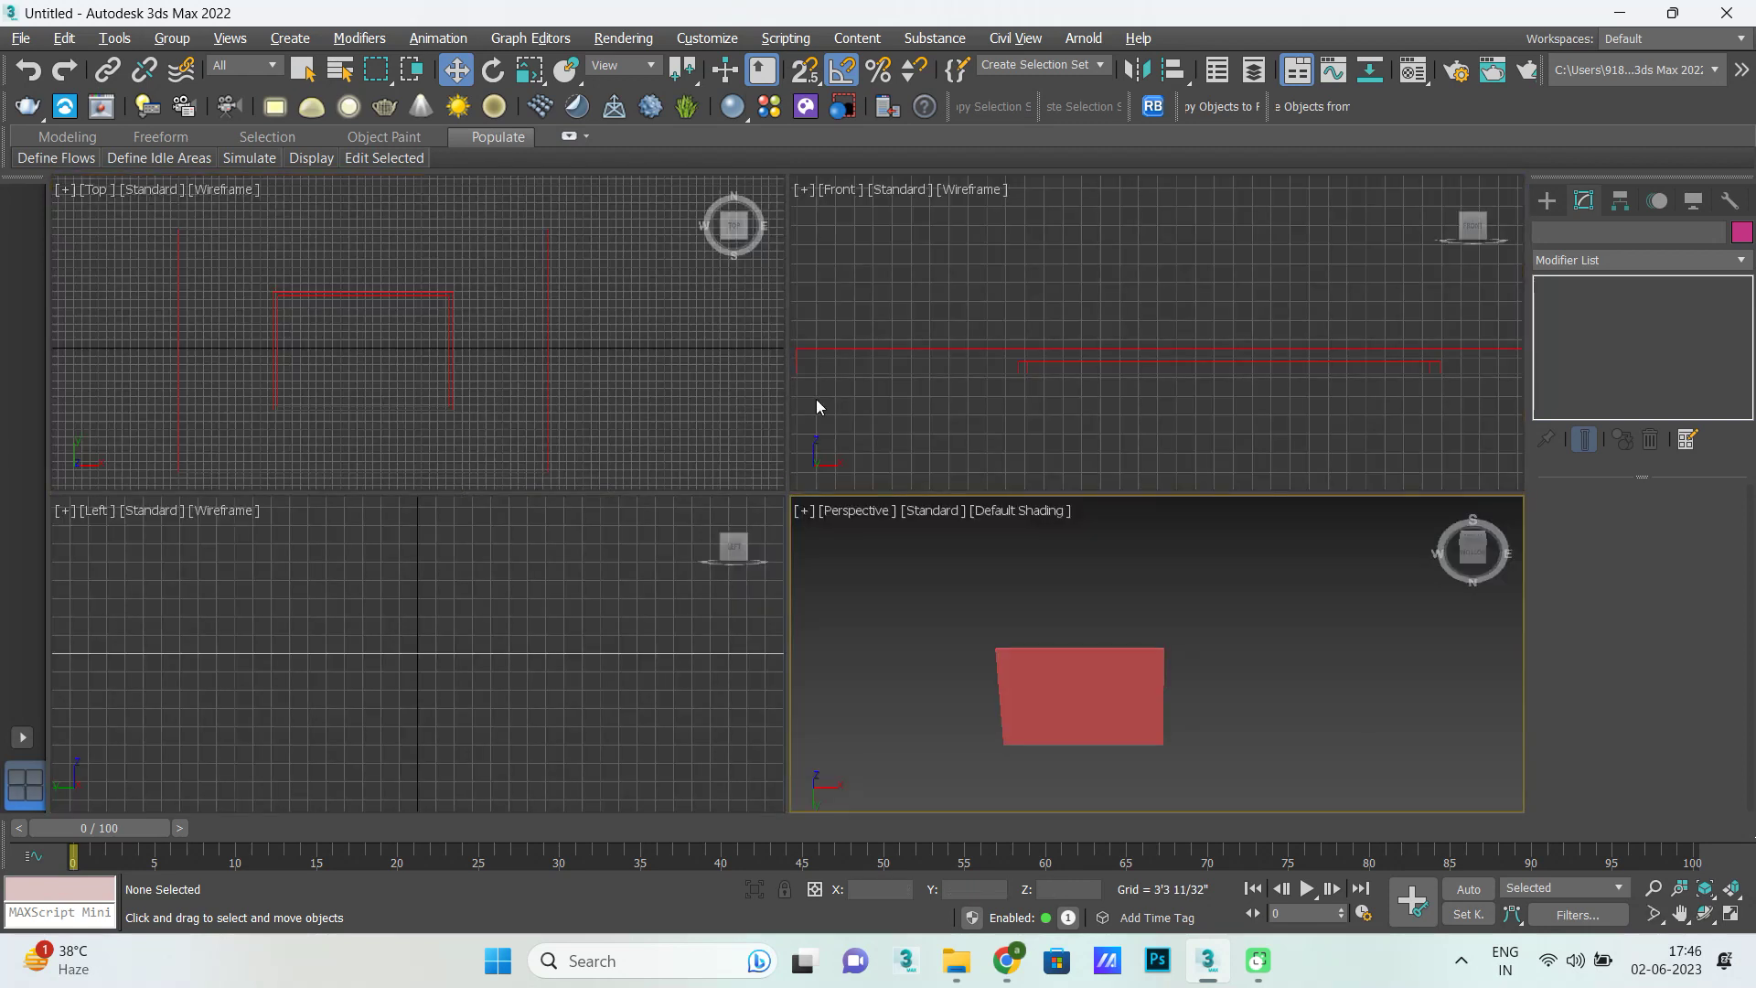
pyautogui.hotkey('alt', 'w')
pyautogui.scroll(-2, 549, 606)
pyautogui.scroll(4, 526, 595)
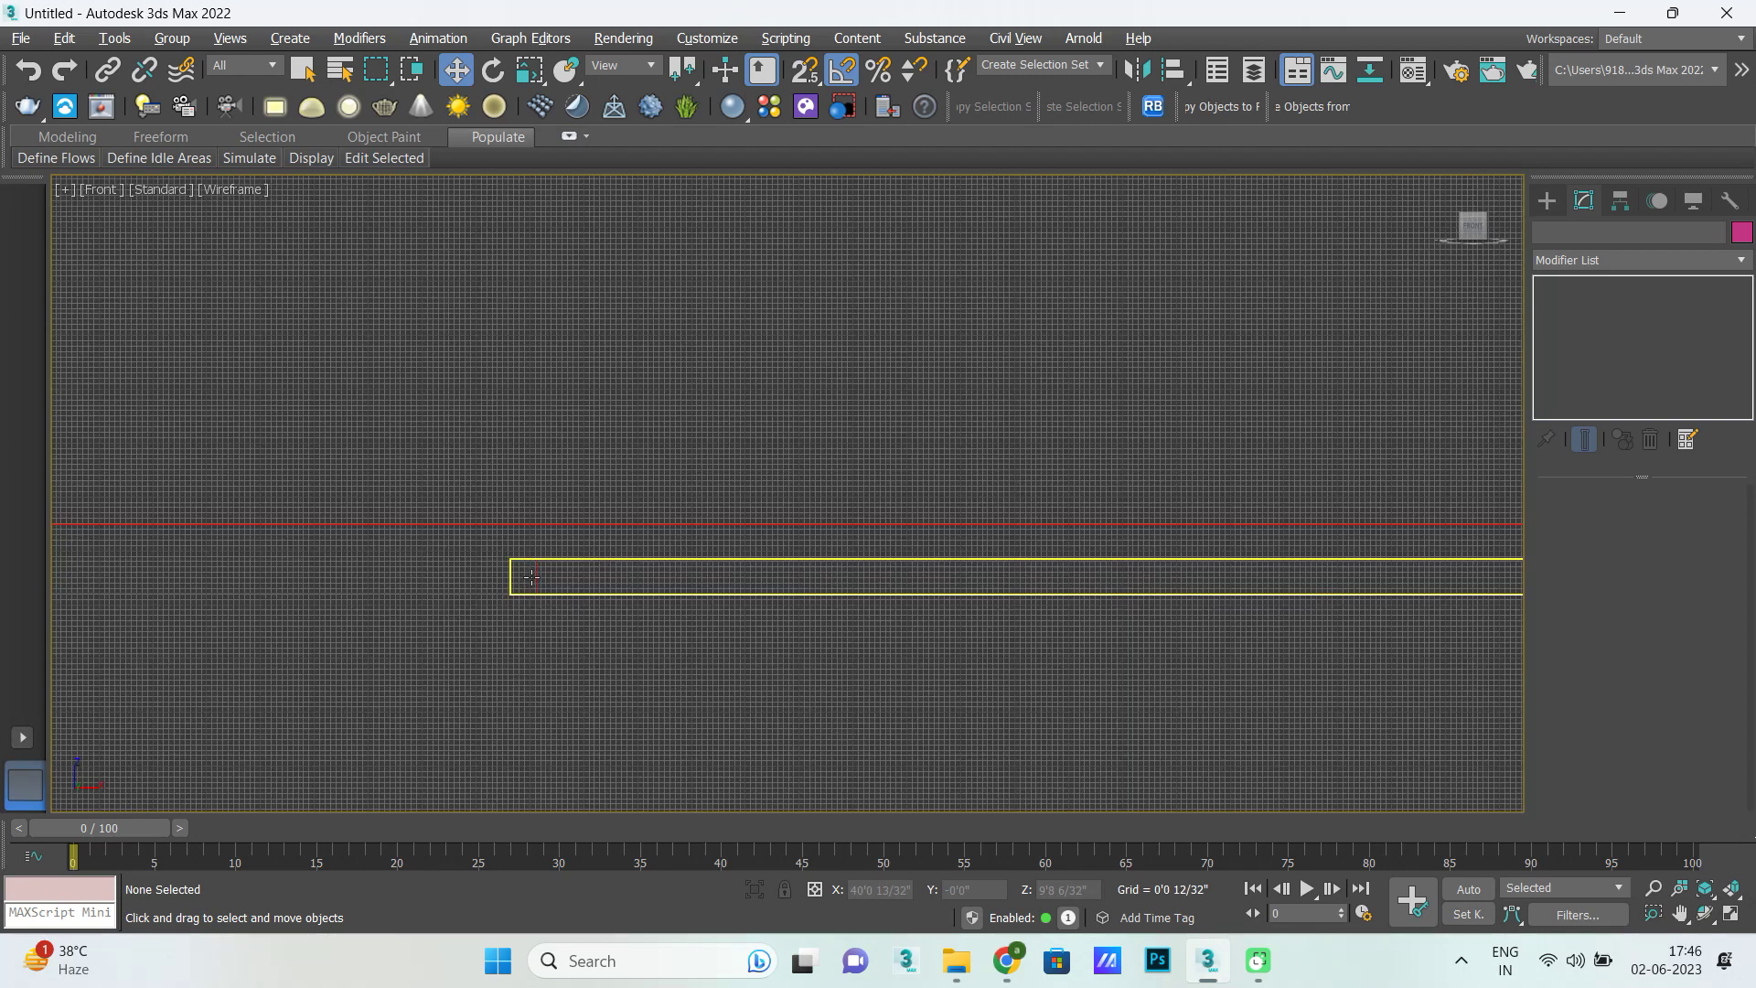
pyautogui.click(525, 575)
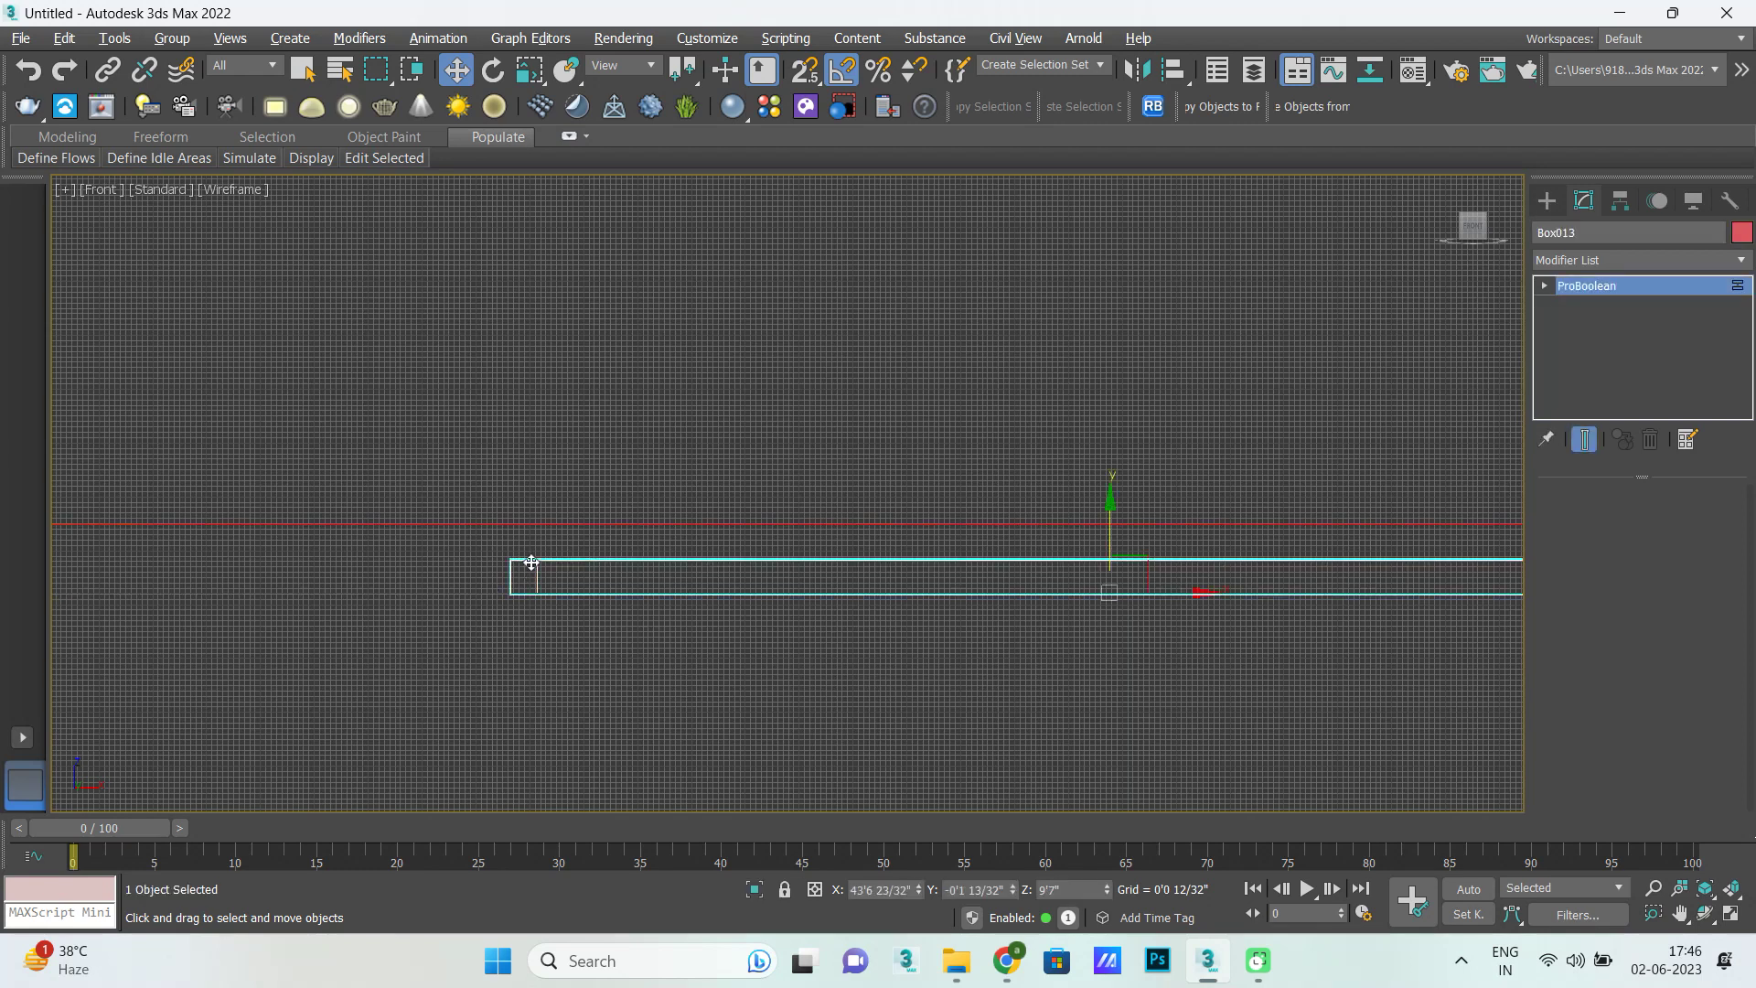
# Stretch frame Box013 taller along Y and nudge it slightly downward.
pyautogui.scroll(-3, 522, 599)
pyautogui.press('r')
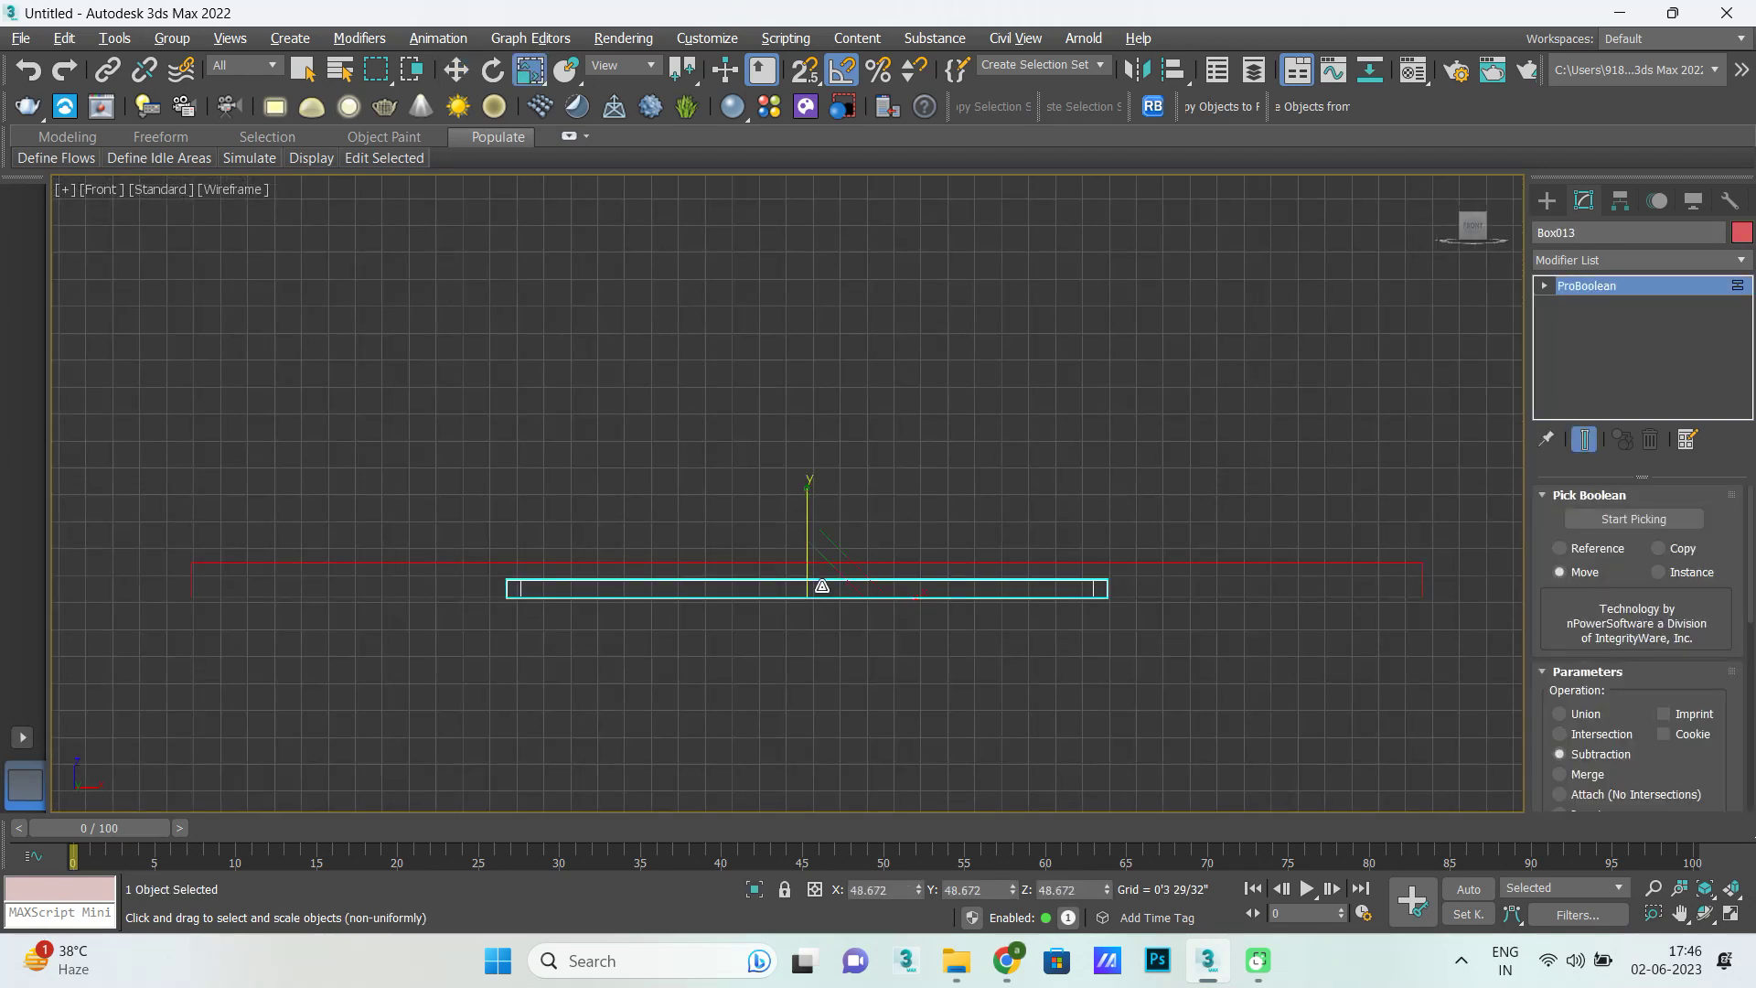
pyautogui.moveTo(807, 502); pyautogui.dragTo(811, 458)
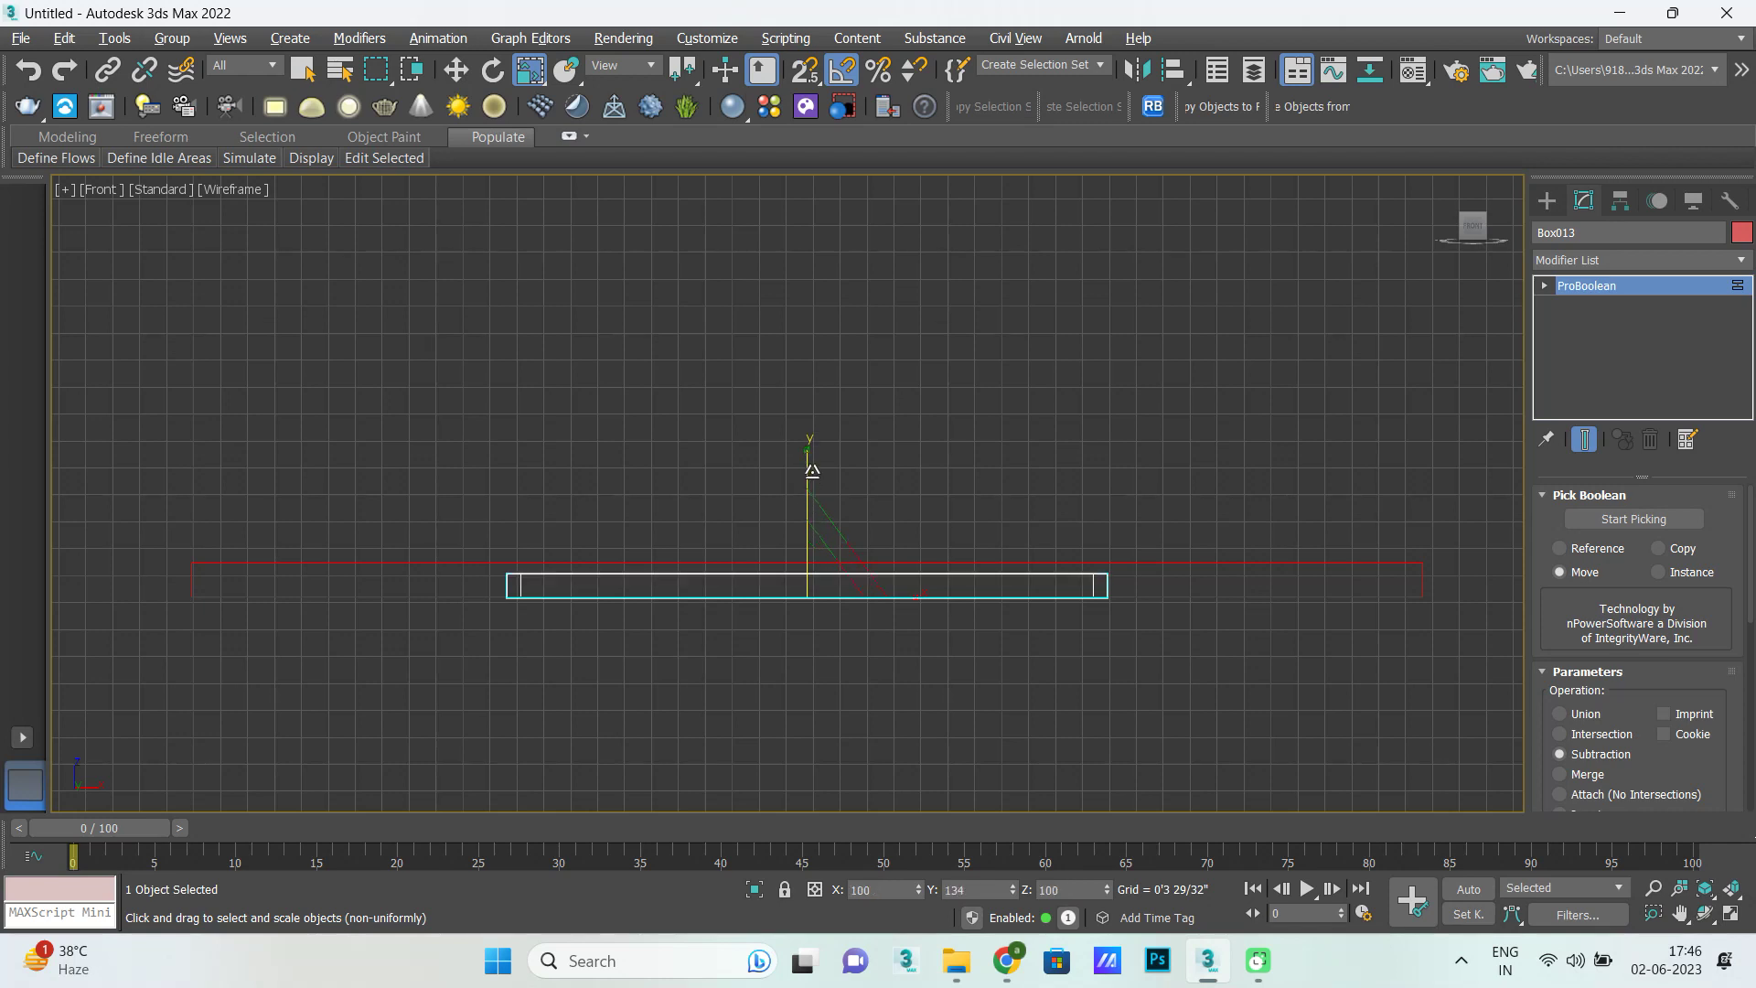
pyautogui.press('w')
pyautogui.moveTo(804, 535); pyautogui.dragTo(801, 539)
# Shift-drag the frame upward to create the copy Box014.
pyautogui.scroll(-3, 661, 654)
pyautogui.scroll(3, 732, 540)
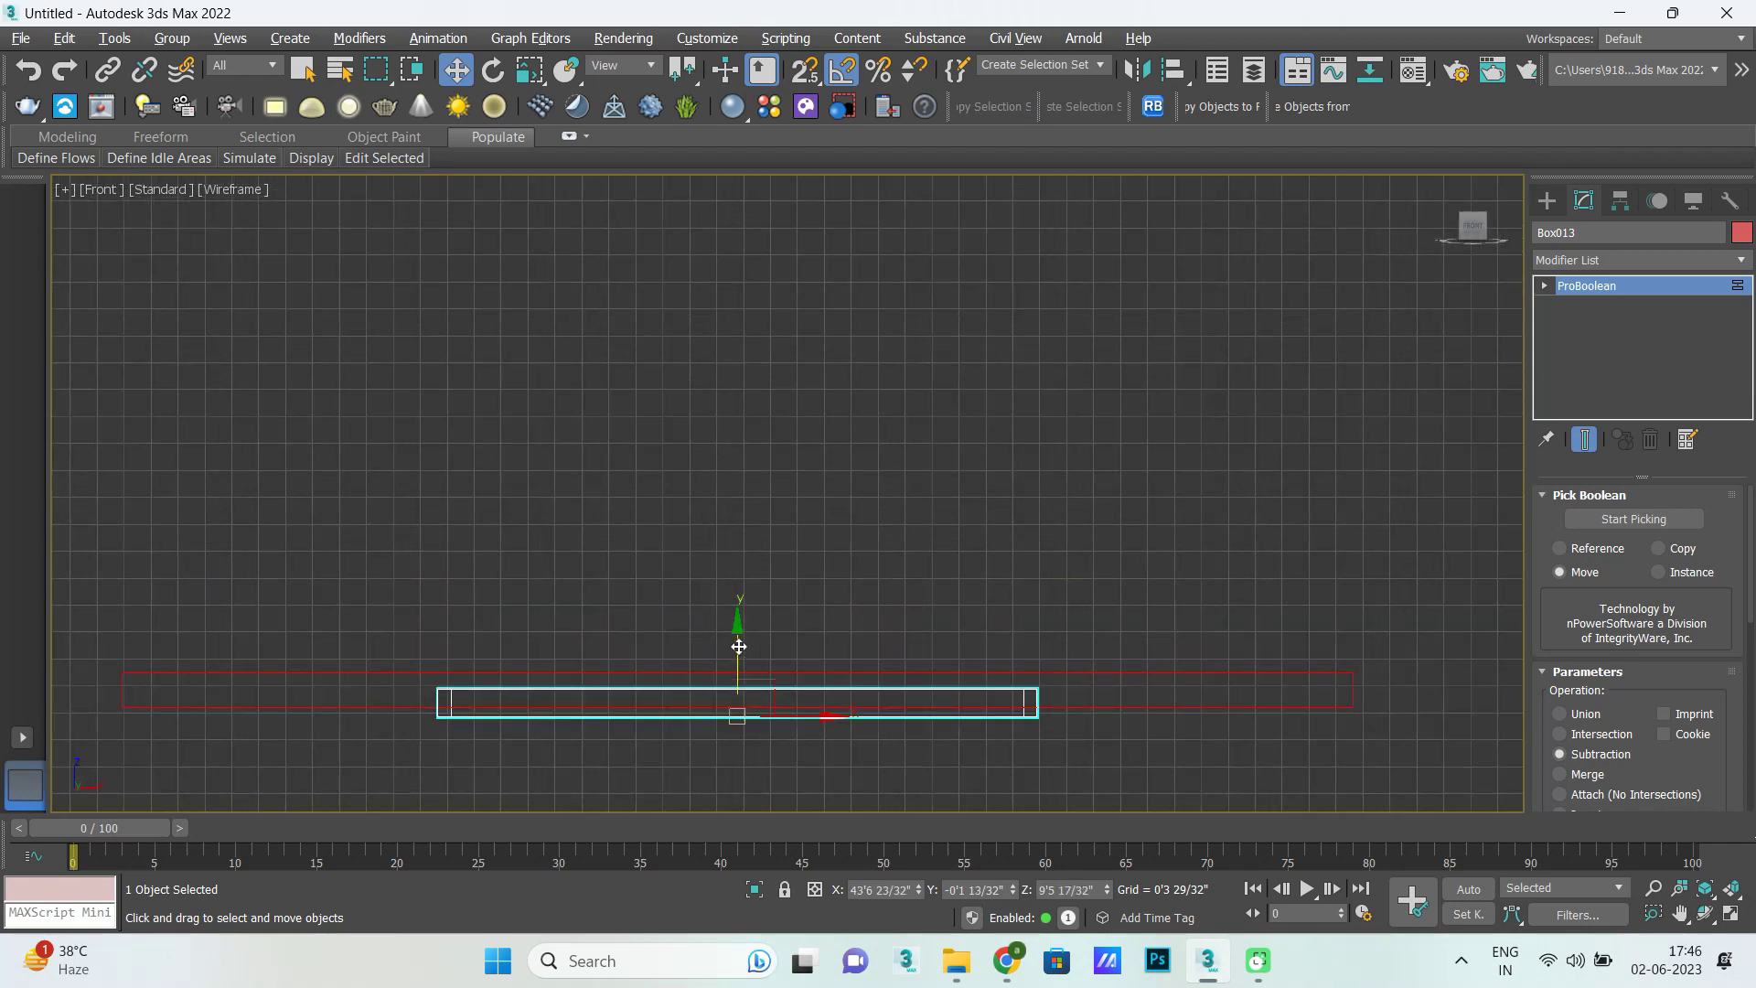
pyautogui.keyDown('shift'); pyautogui.moveTo(738, 647); pyautogui.dragTo(738, 495); pyautogui.keyUp('shift')
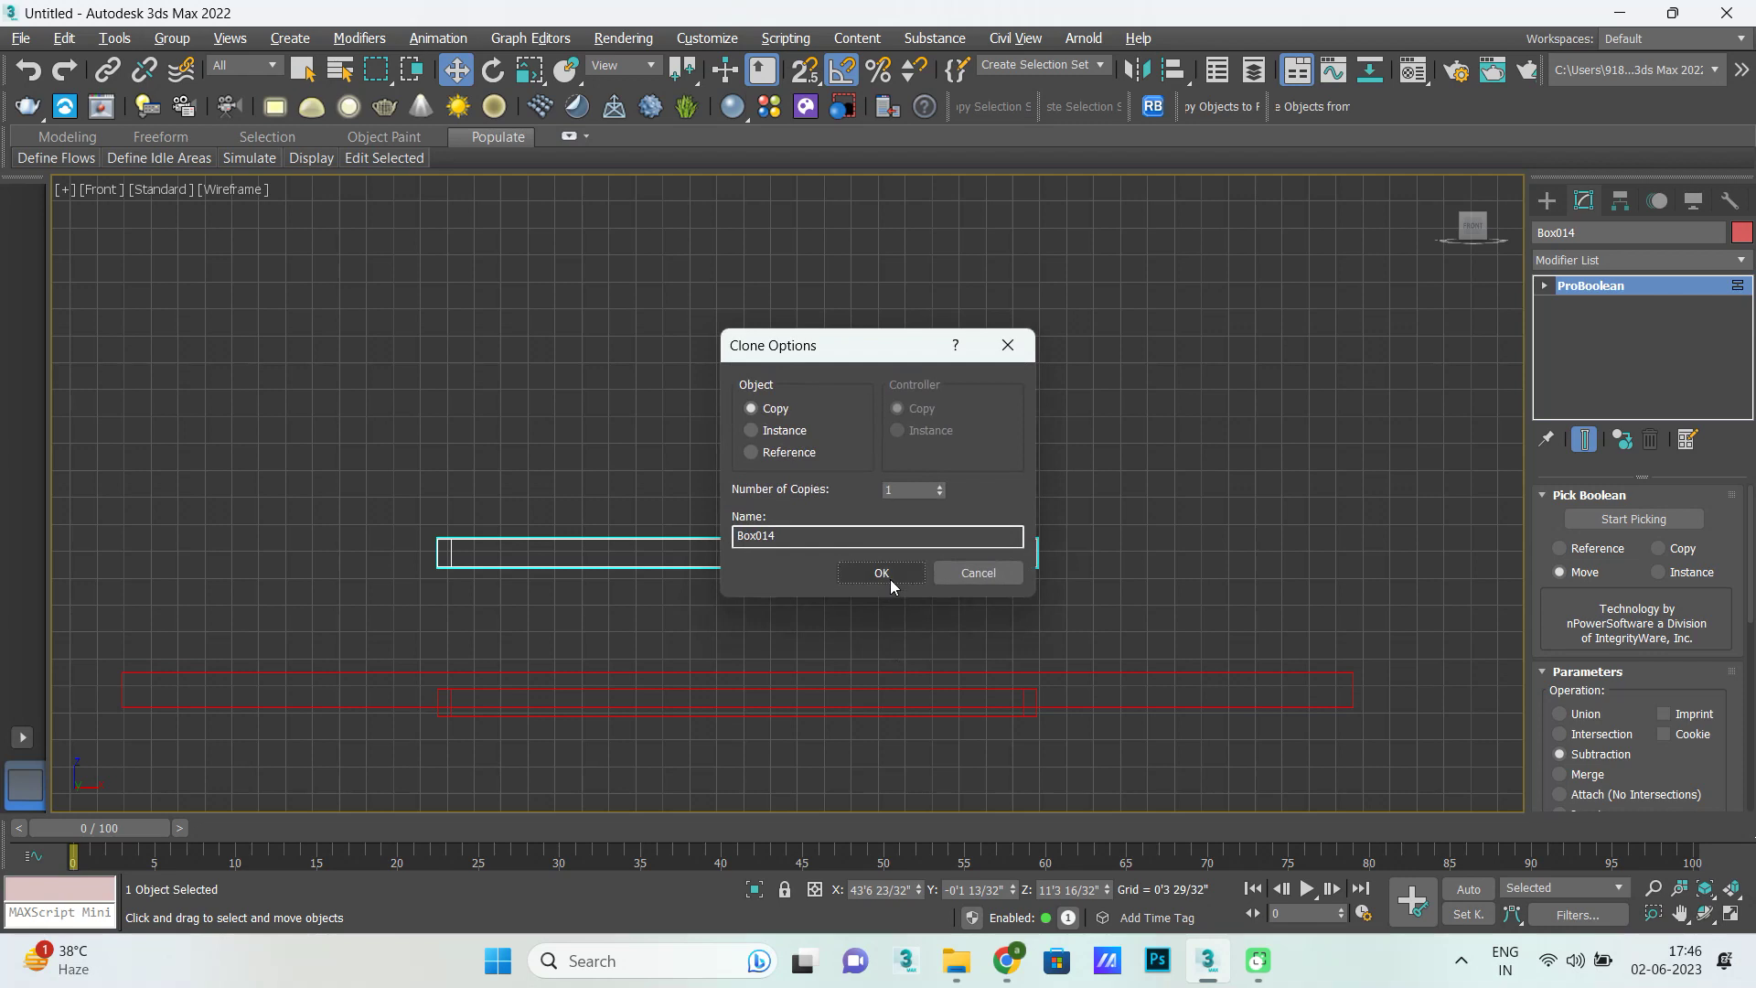
pyautogui.click(881, 573)
# Set the original frame Box013's object colour to green.
pyautogui.click(599, 717)
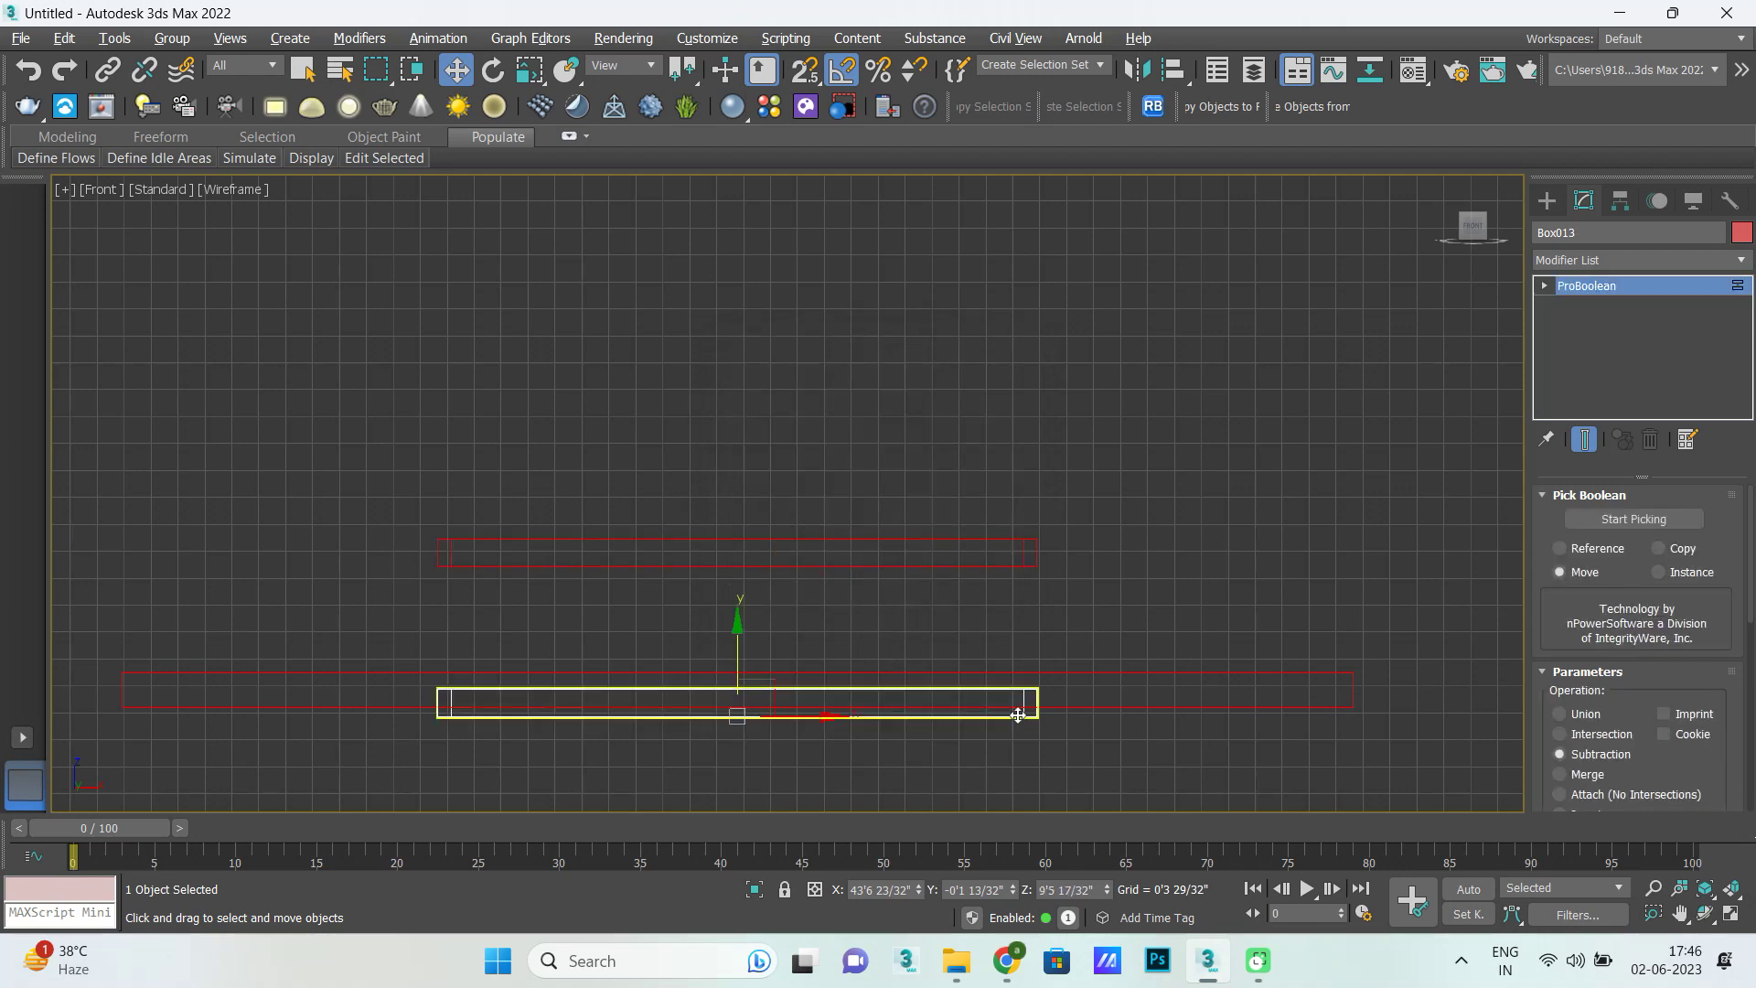
pyautogui.hotkey('alt', 'w')
pyautogui.middleClick(1012, 705)
pyautogui.hotkey('alt', 'w')
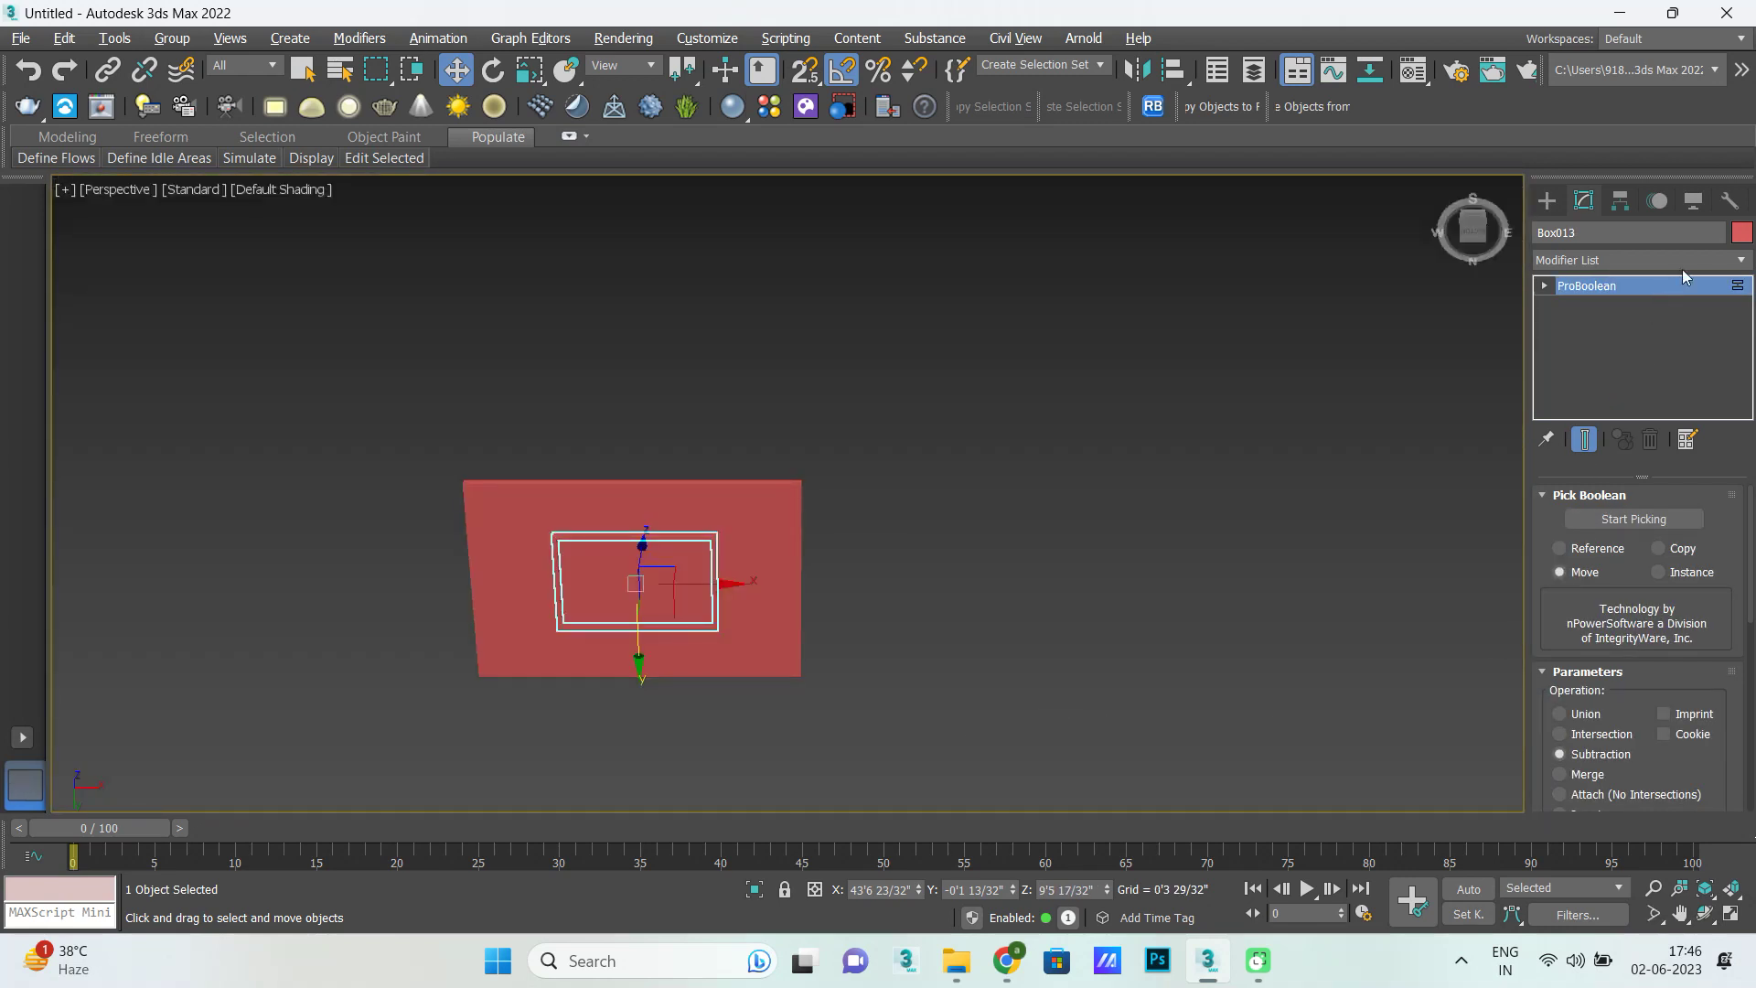
pyautogui.click(803, 466)
pyautogui.click(994, 601)
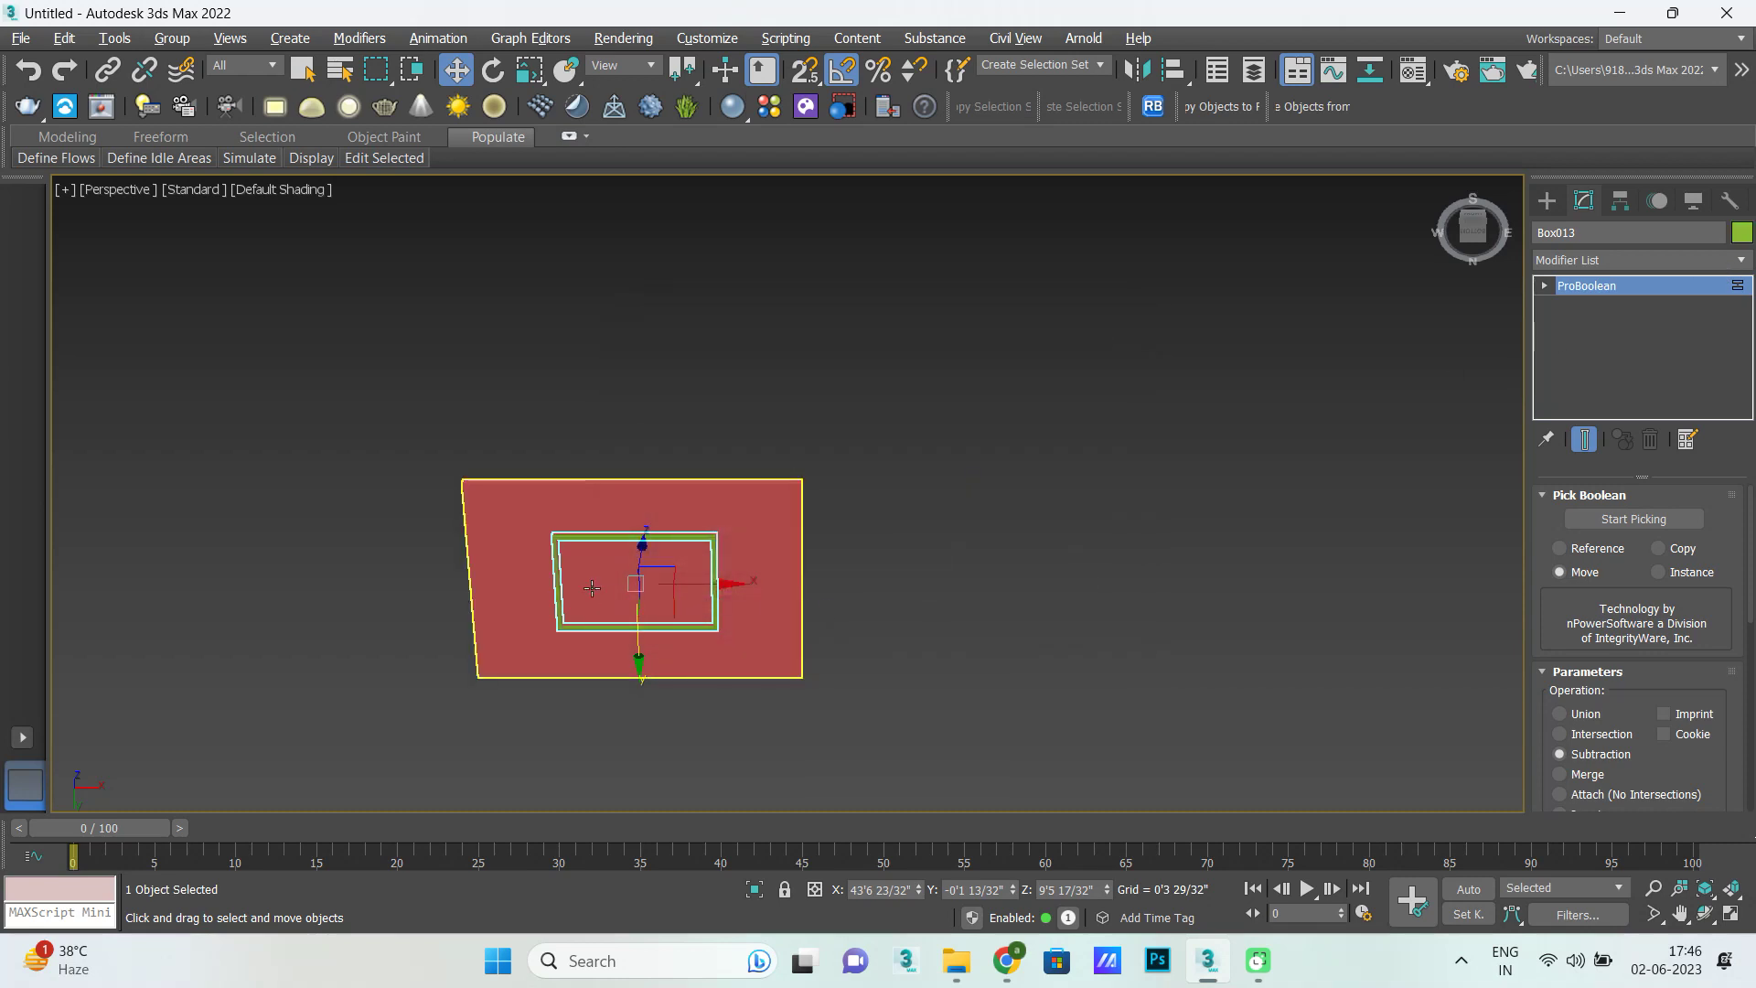
pyautogui.scroll(6, 540, 558)
pyautogui.keyDown('alt'); pyautogui.moveTo(629, 600); pyautogui.dragTo(624, 637, button='middle'); pyautogui.keyUp('alt')
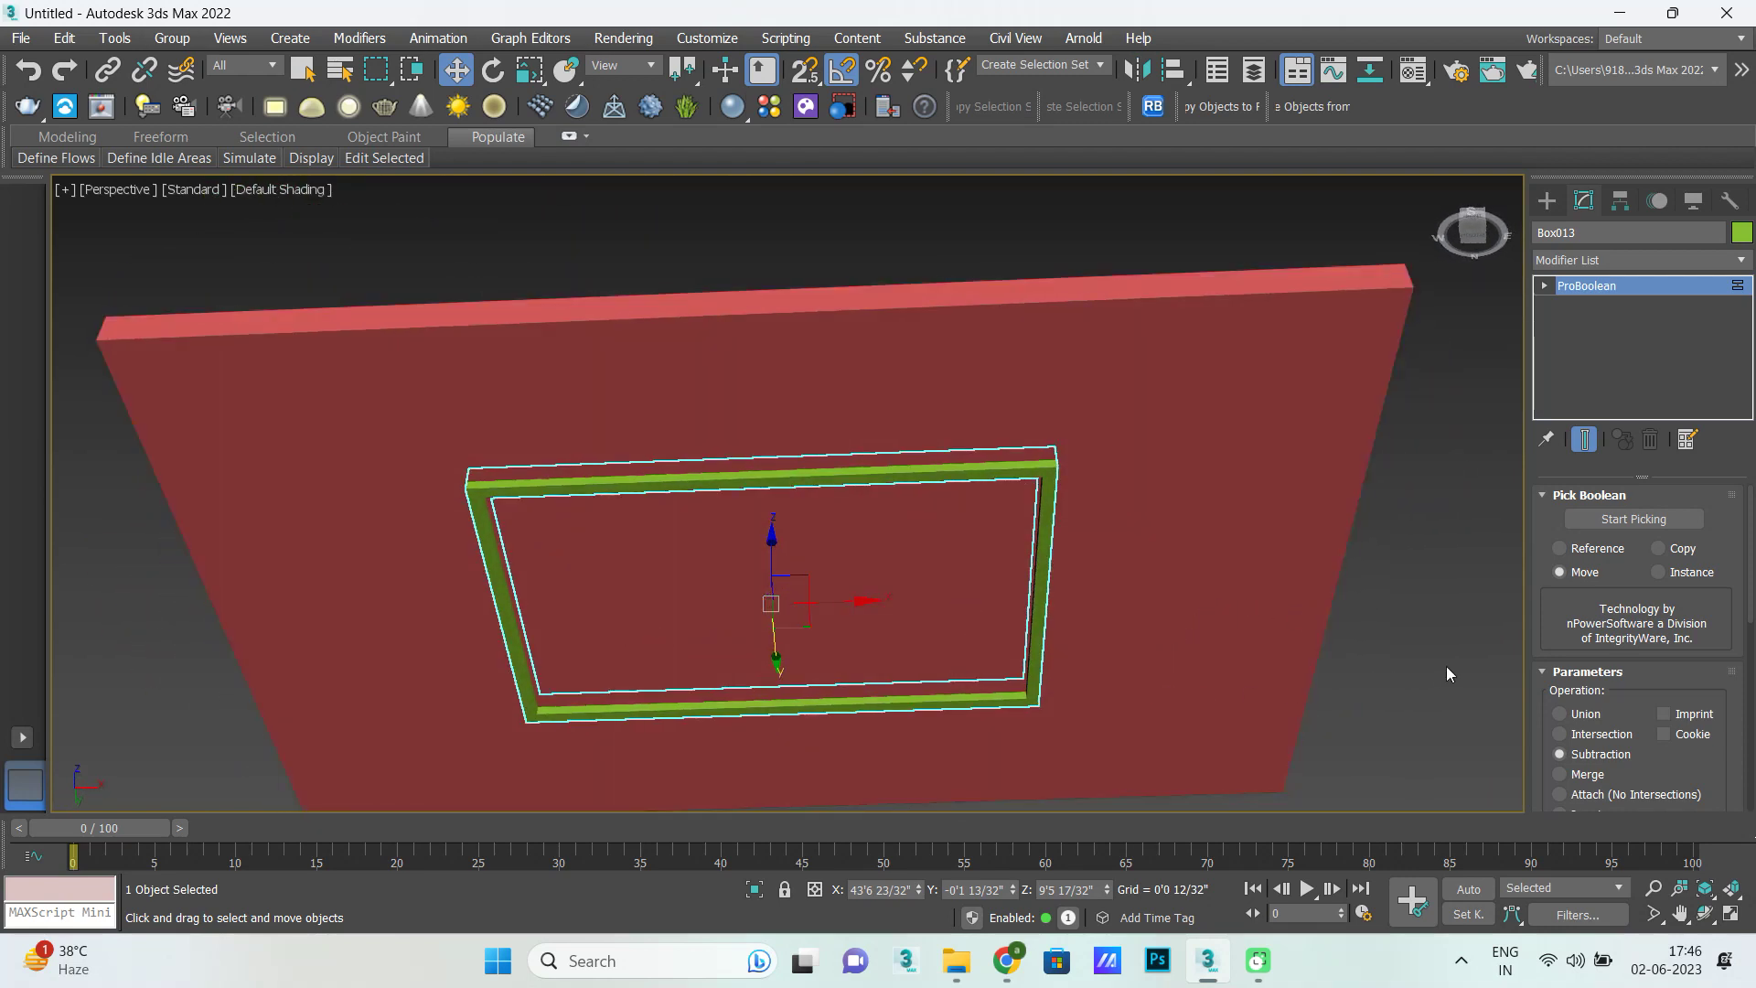
pyautogui.scroll(-2, 986, 493)
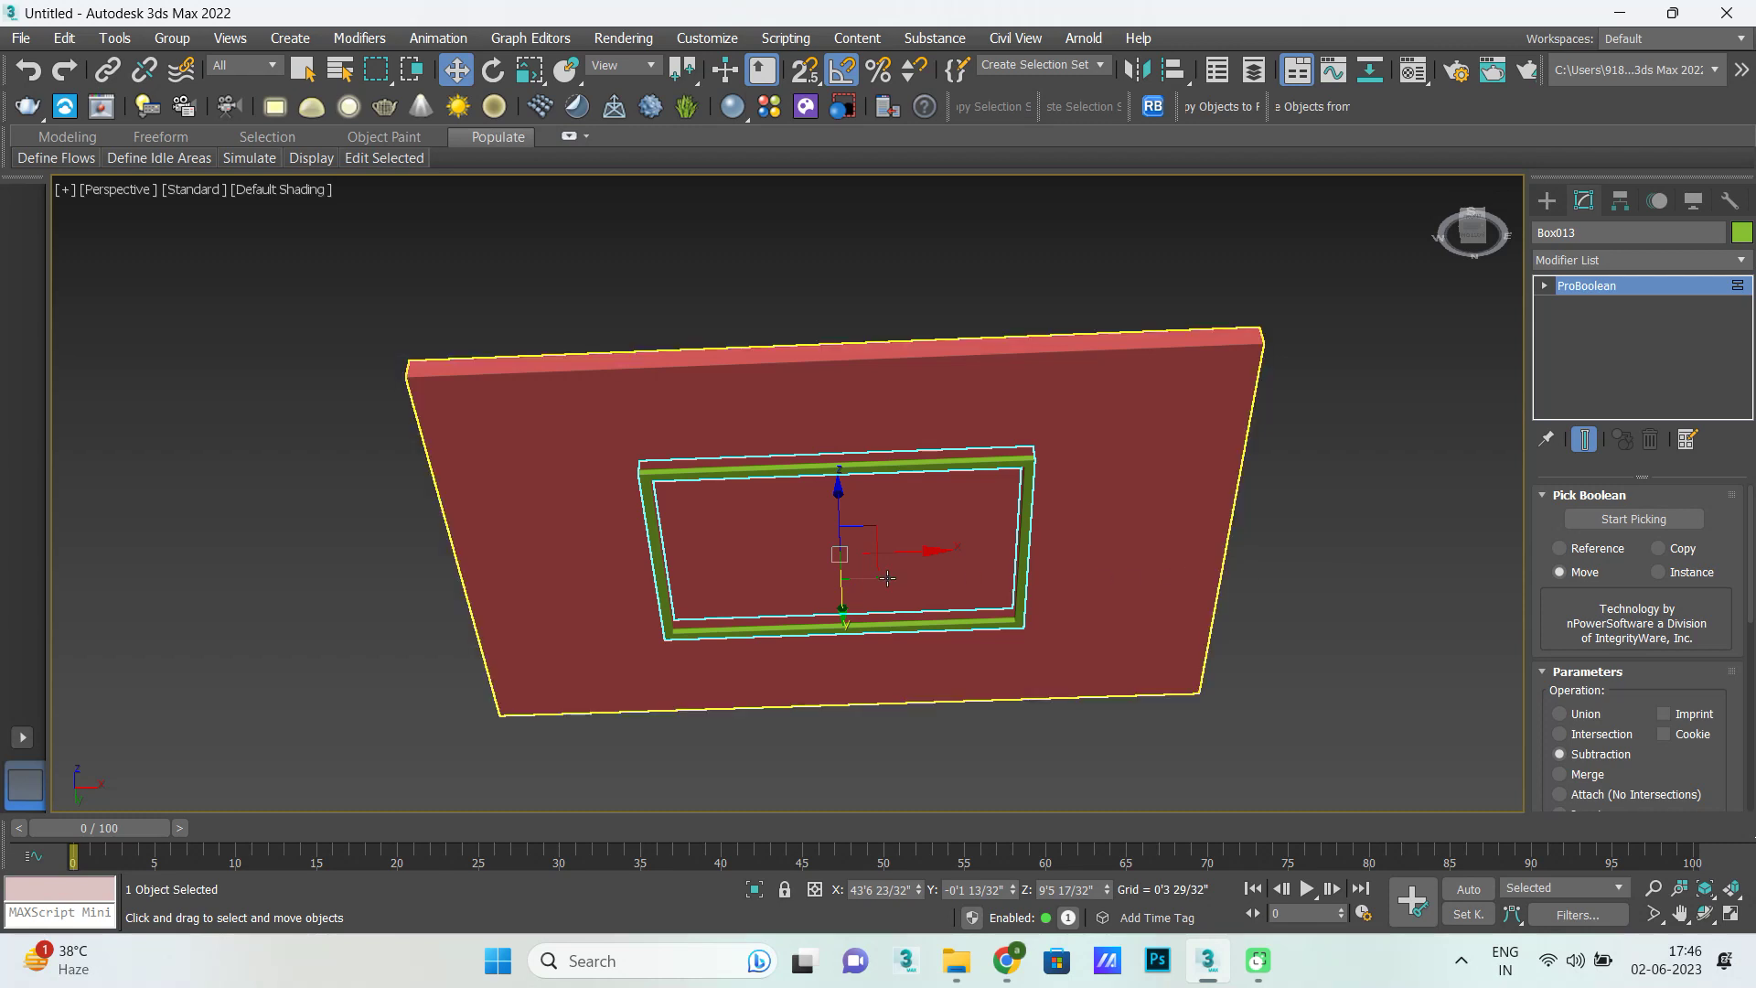
pyautogui.hotkey('alt', 'w')
pyautogui.hotkey('alt', 'w')
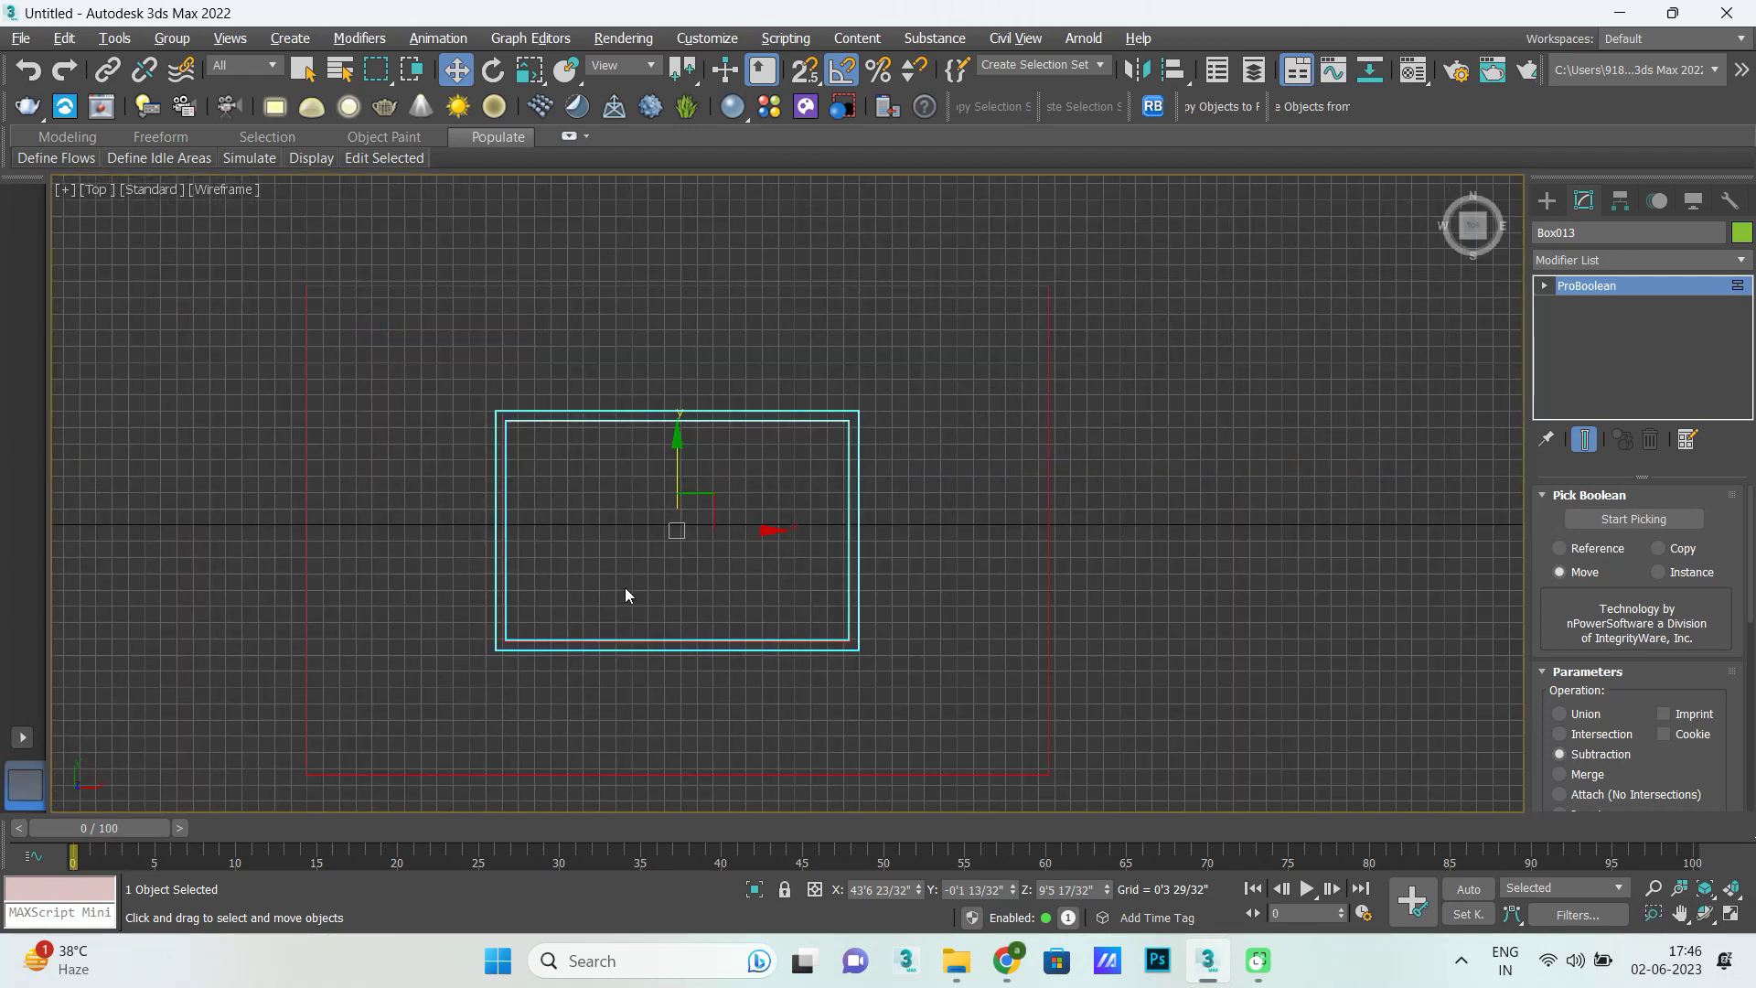
# Shift-scale a shrunken copy Box015 inside the frame and shorten it along Y.
pyautogui.press('r')
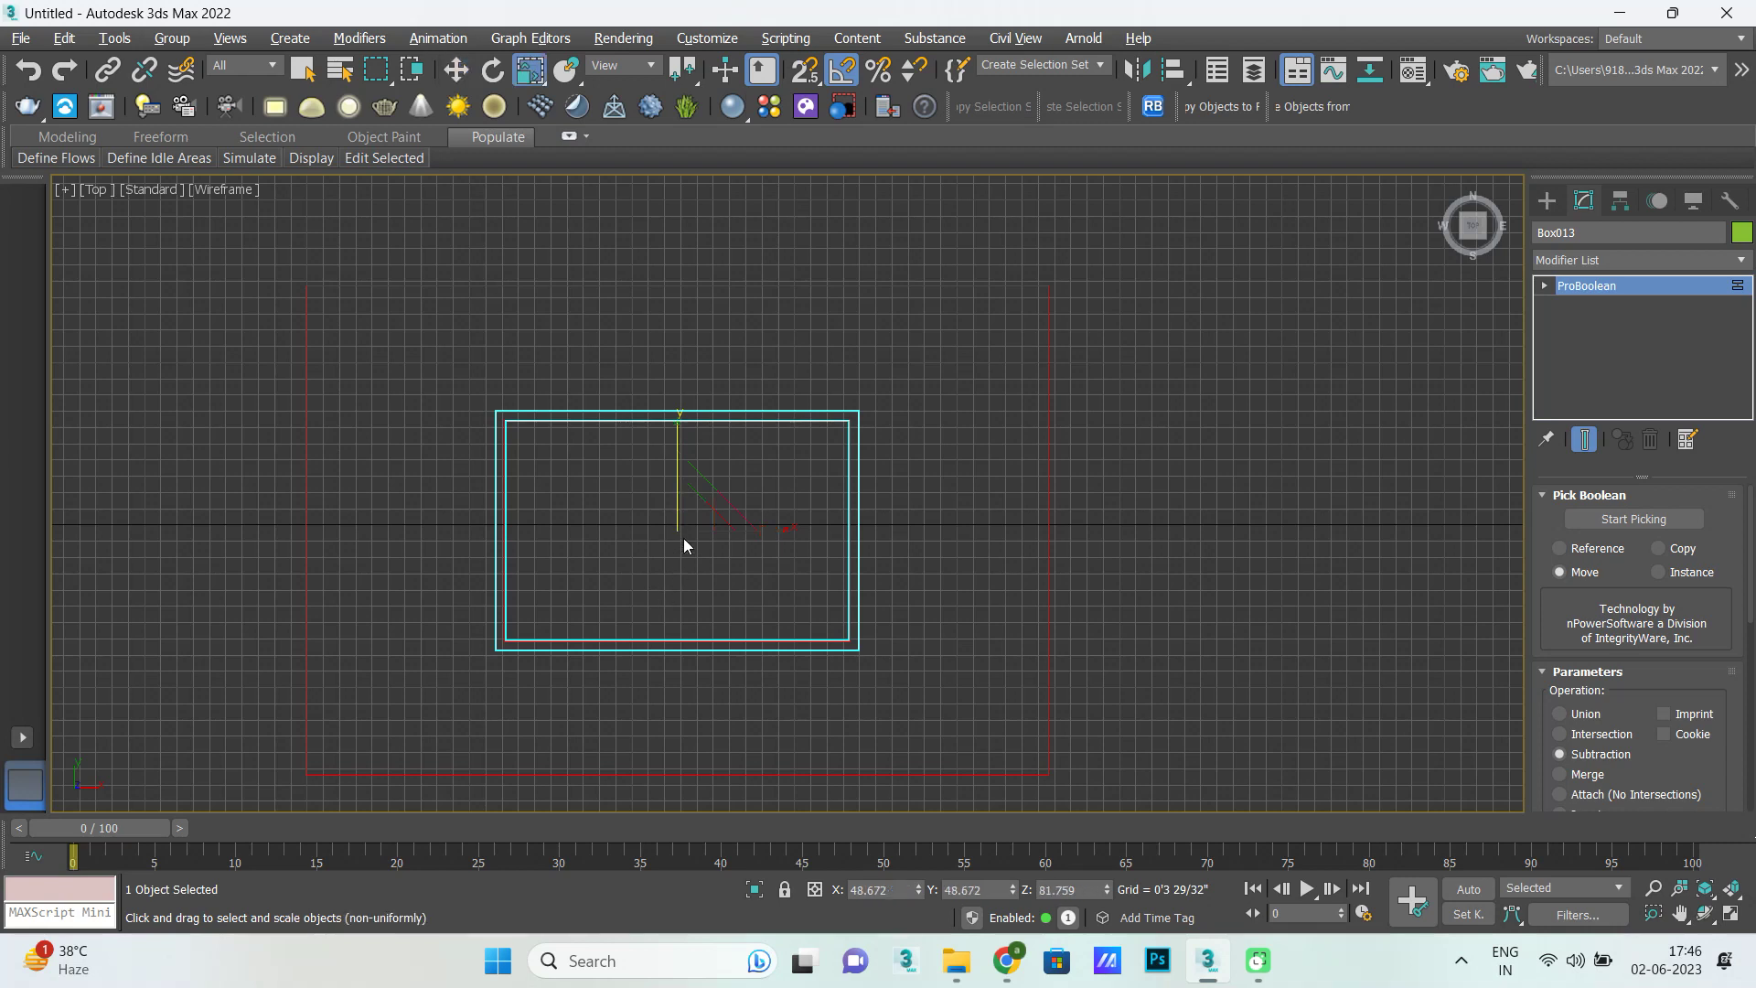
pyautogui.keyDown('shift'); pyautogui.moveTo(683, 527); pyautogui.dragTo(667, 569); pyautogui.keyUp('shift')
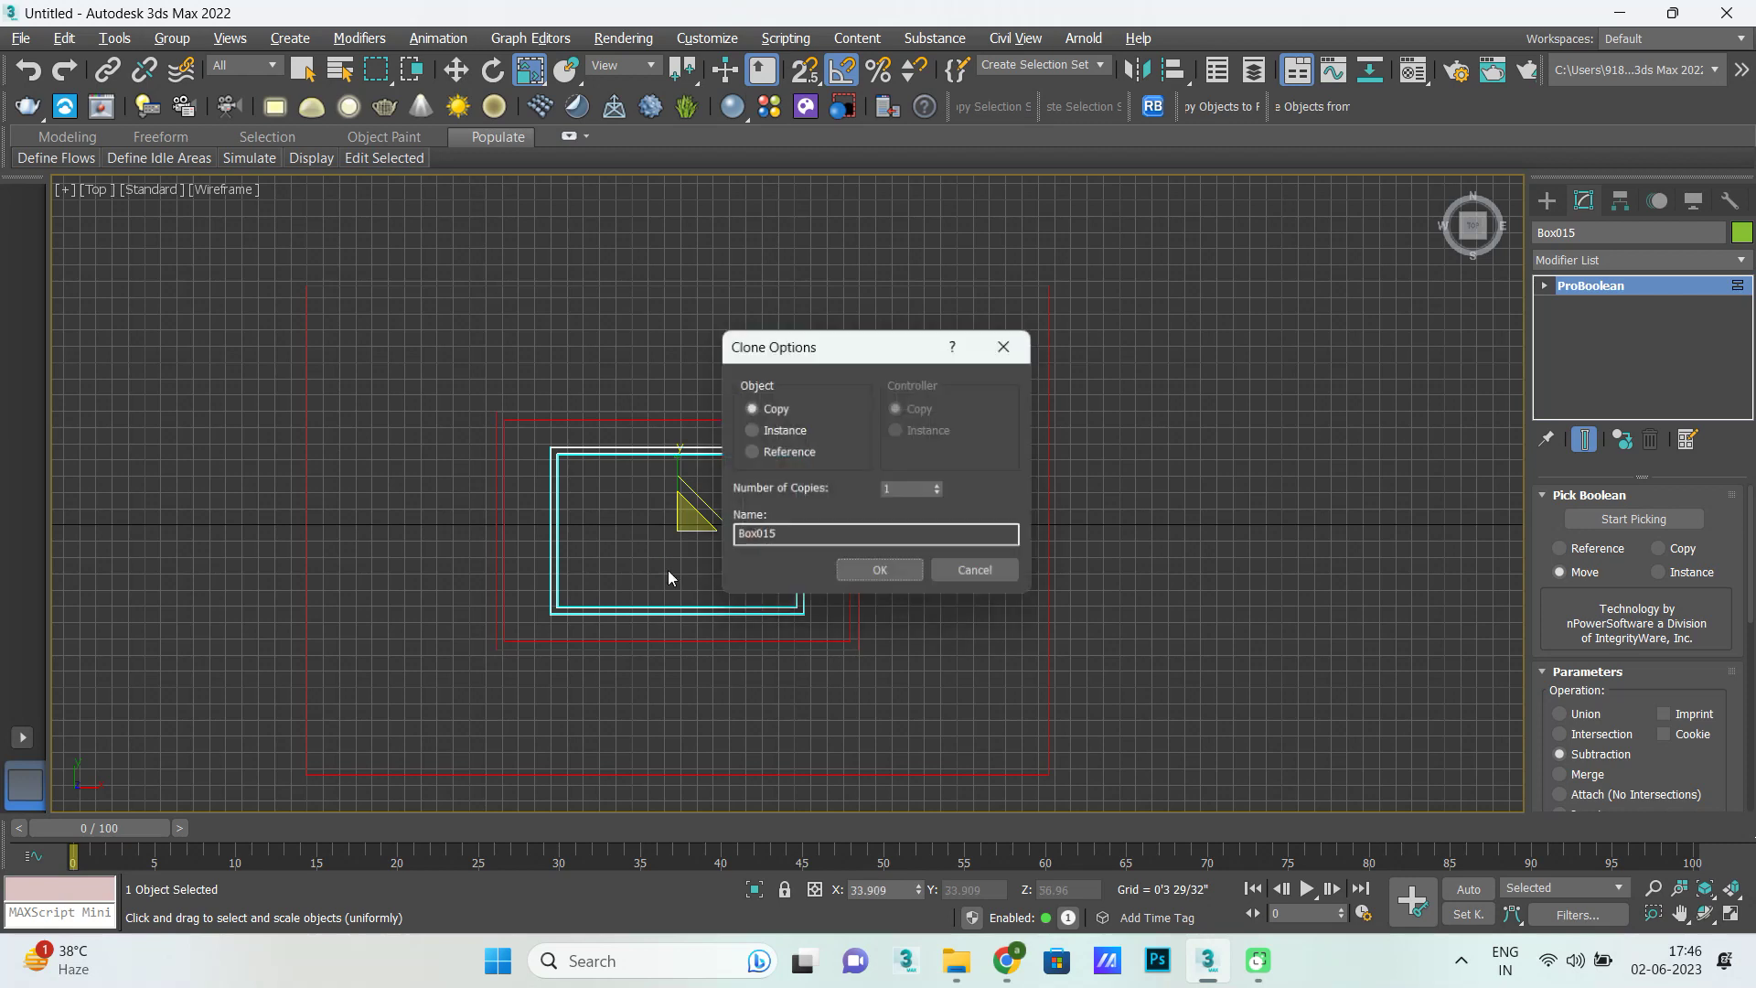
pyautogui.click(869, 576)
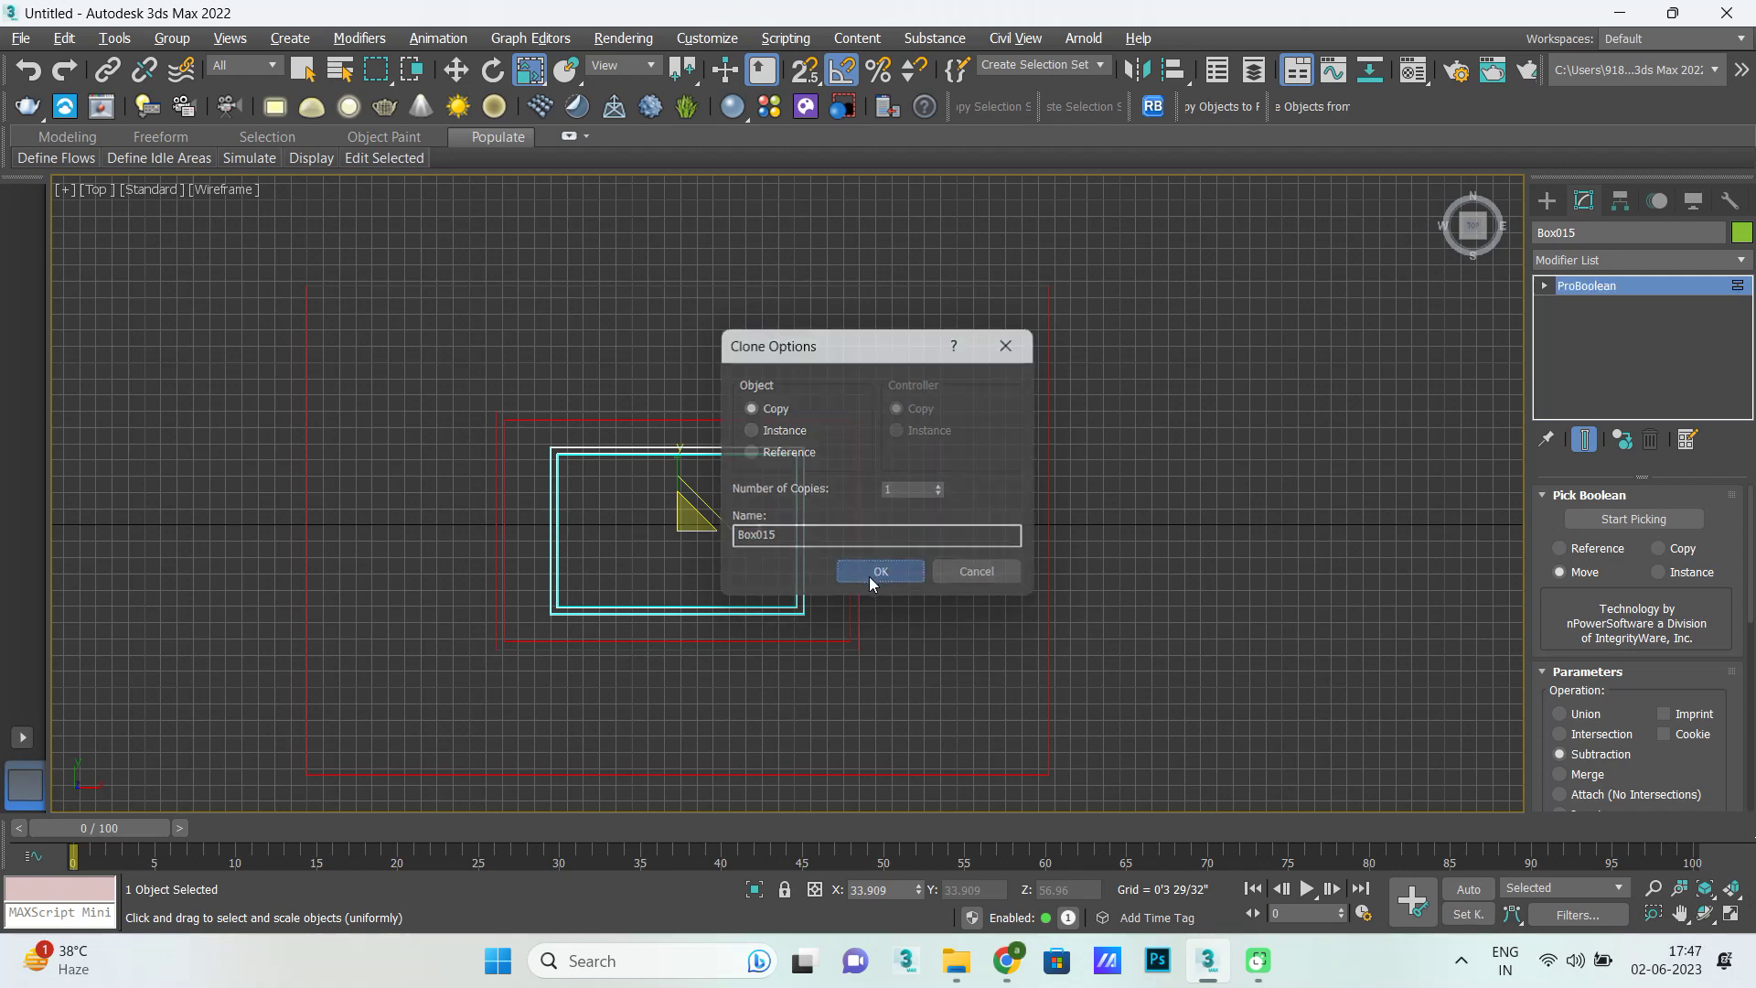
pyautogui.moveTo(679, 426); pyautogui.dragTo(681, 446)
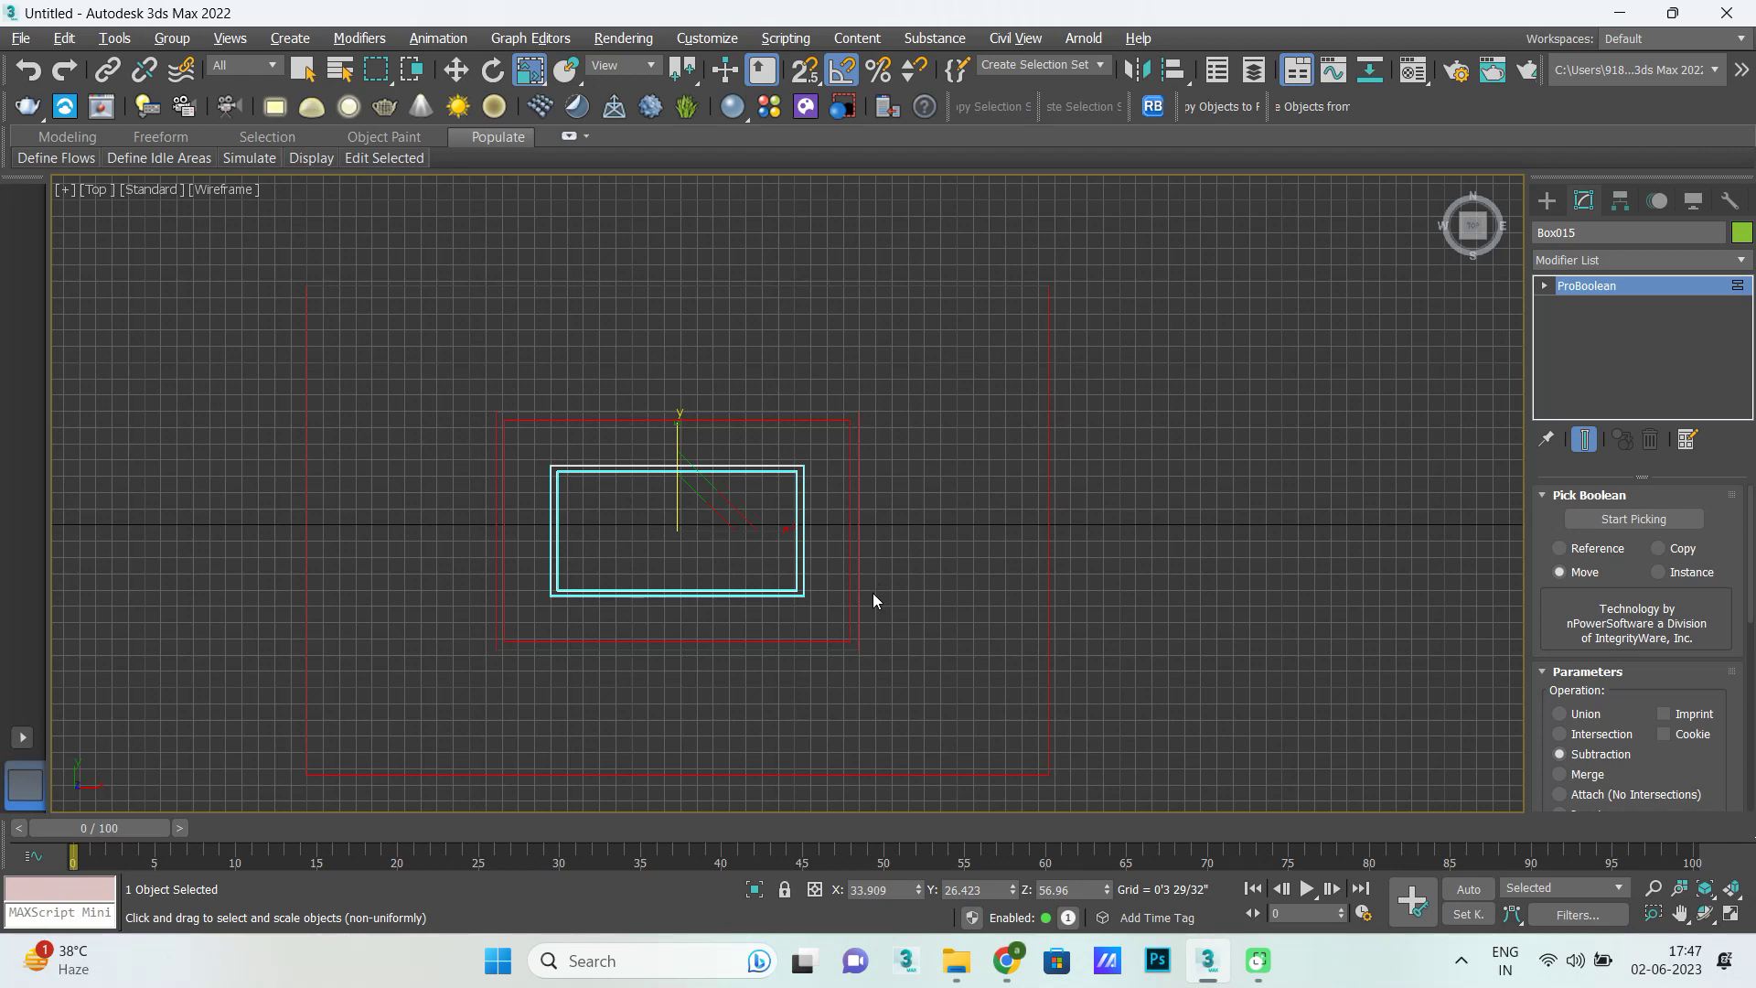
# Maximize the Front viewport and try moving Box015, cancelling the move.
pyautogui.hotkey('alt', 'w')
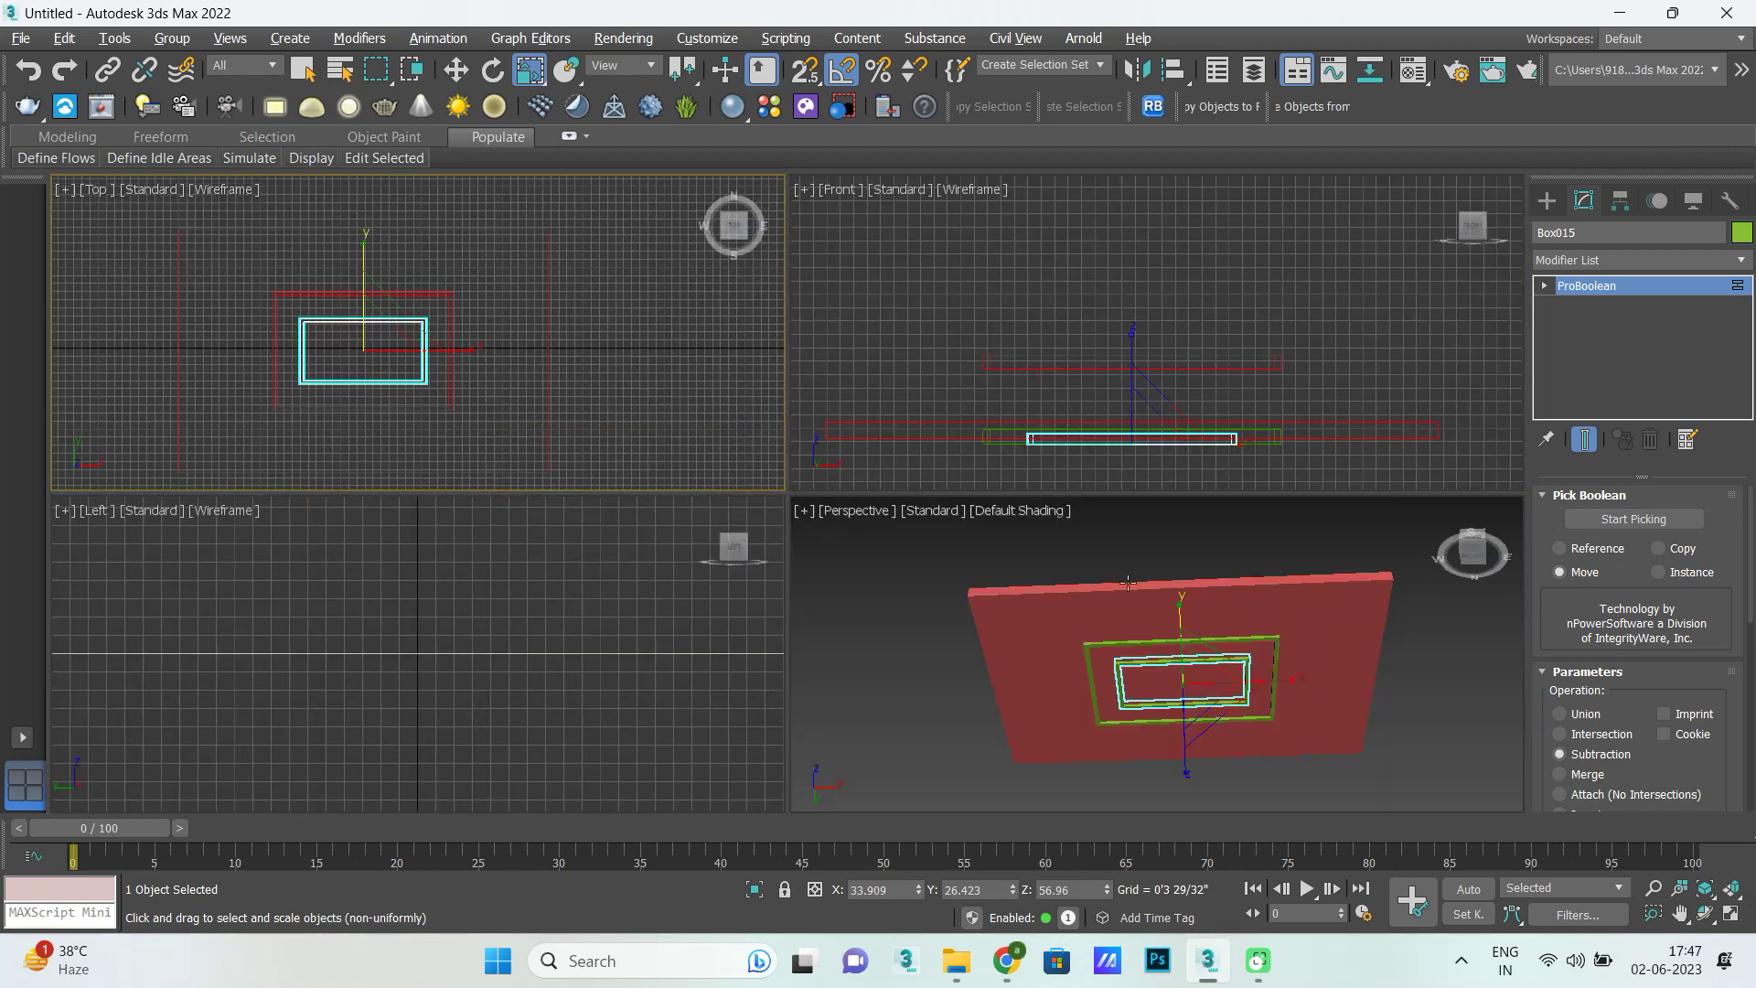
pyautogui.hotkey('alt', 'w')
pyautogui.hotkey('alt', 'w')
pyautogui.rightClick(1383, 318)
pyautogui.hotkey('alt', 'w')
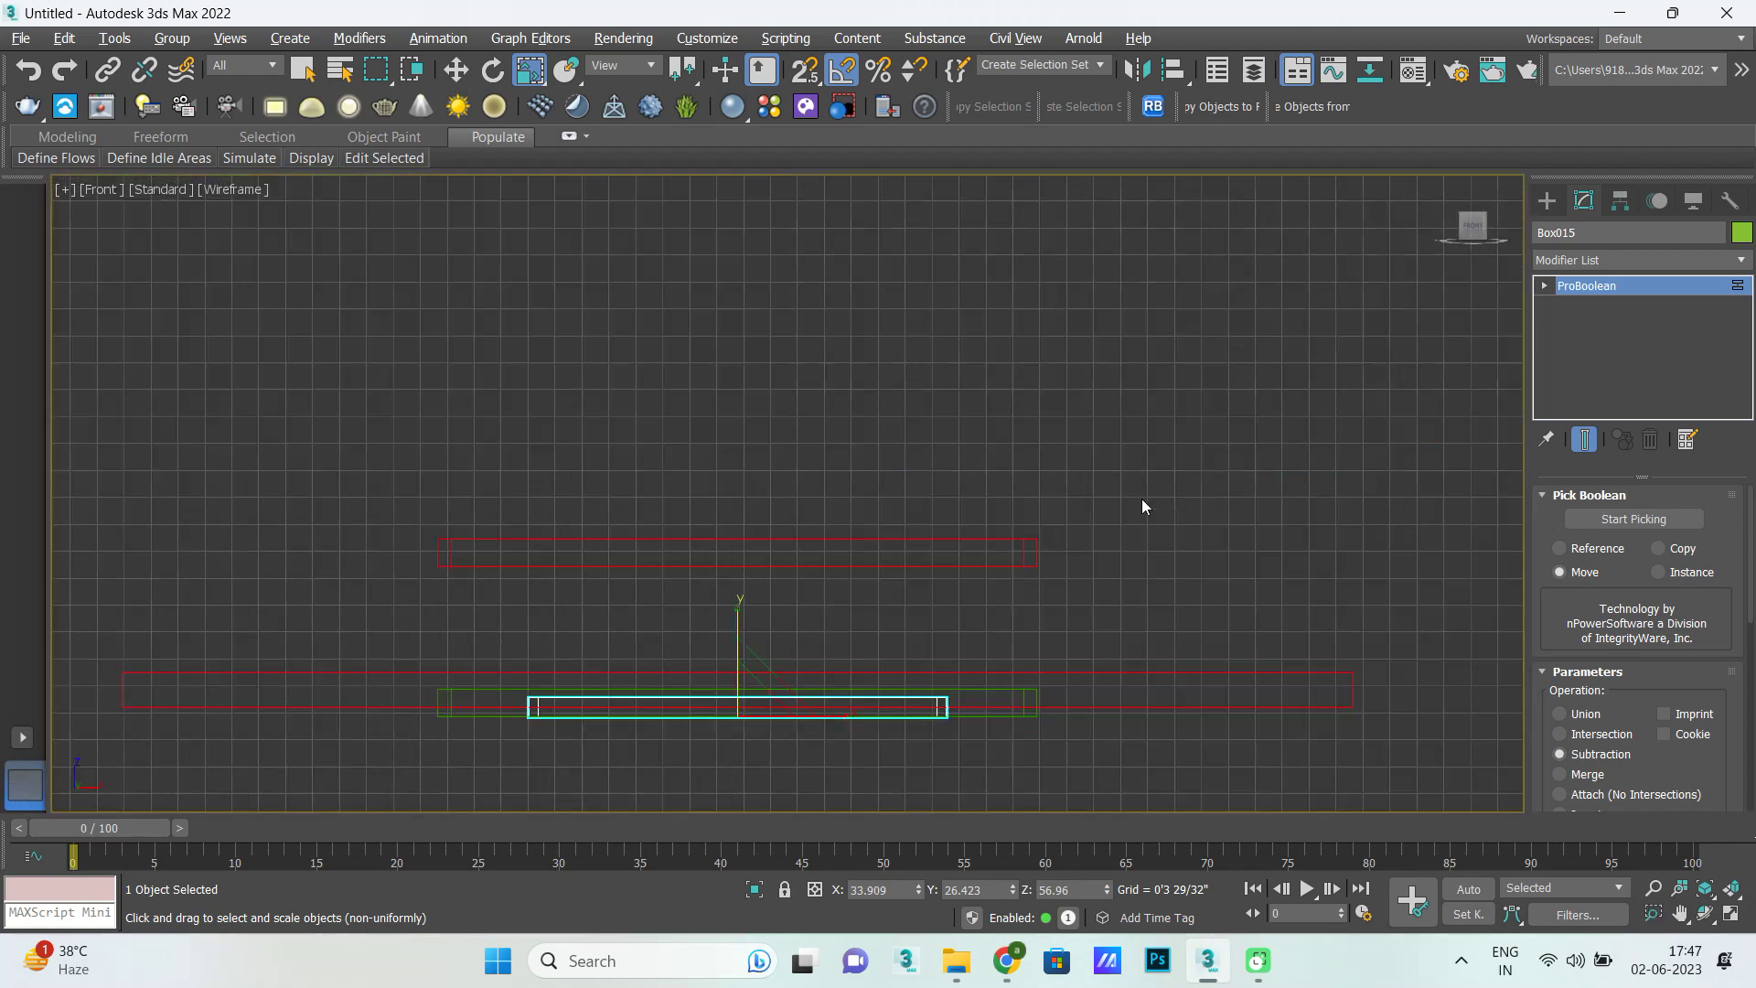
pyautogui.press('z')
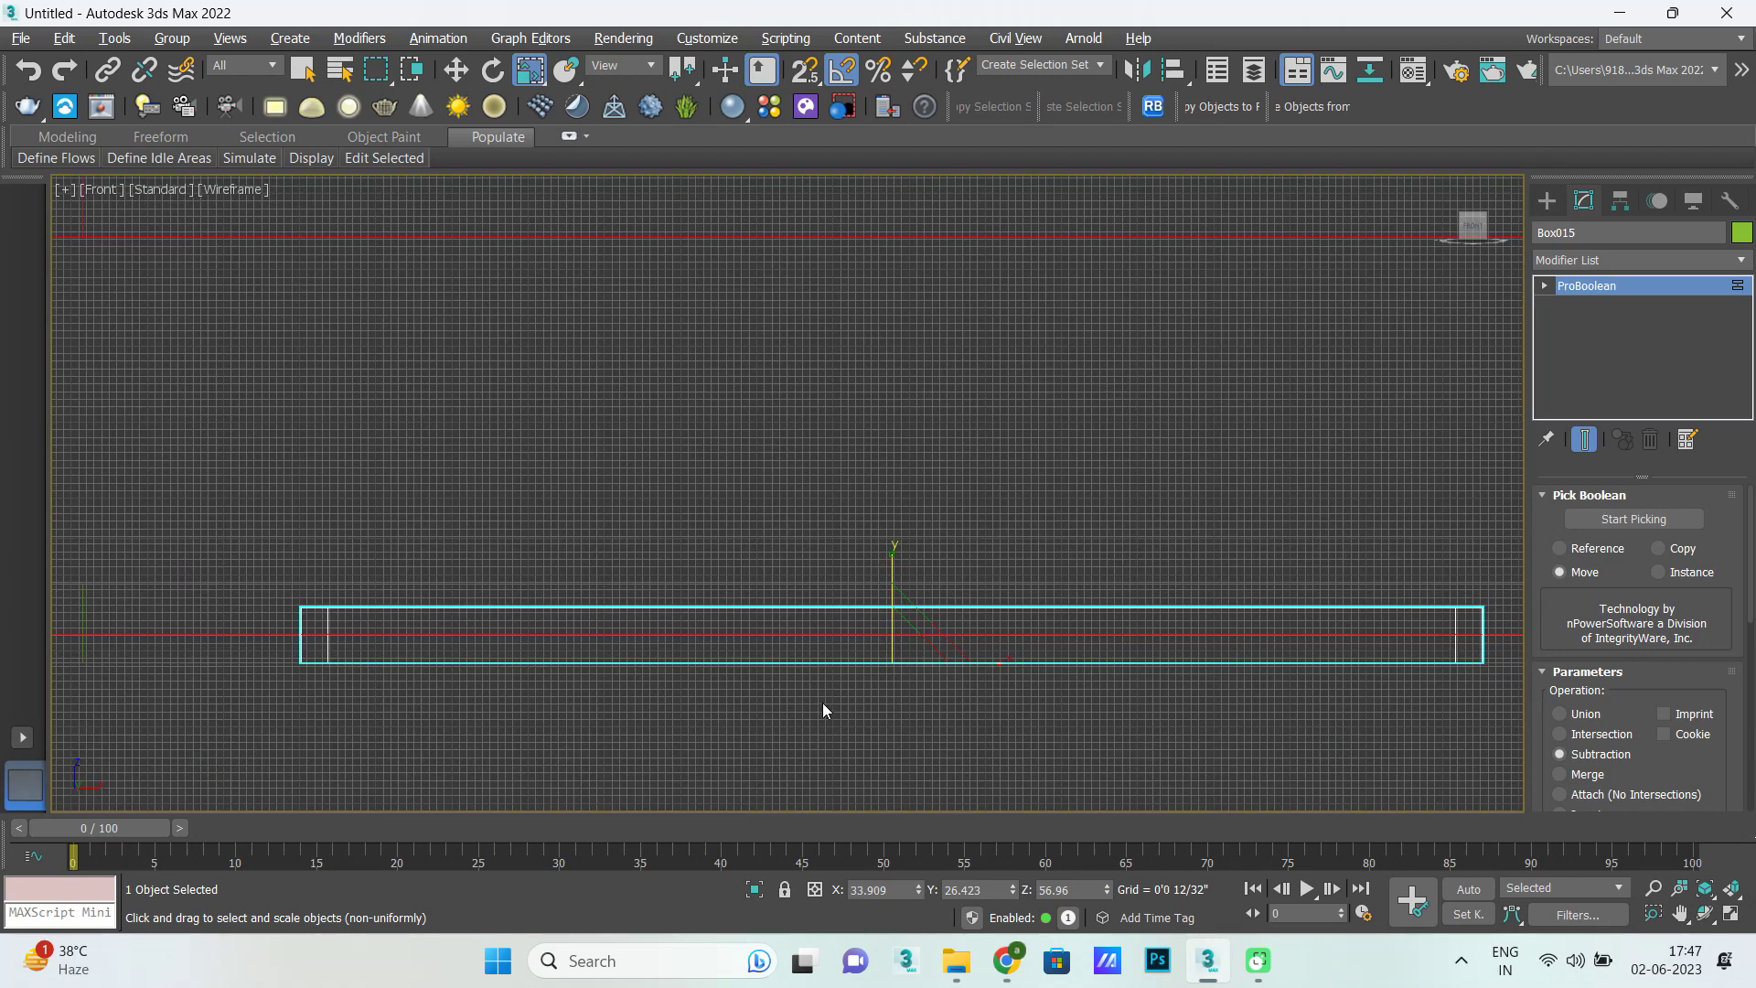
pyautogui.press('w')
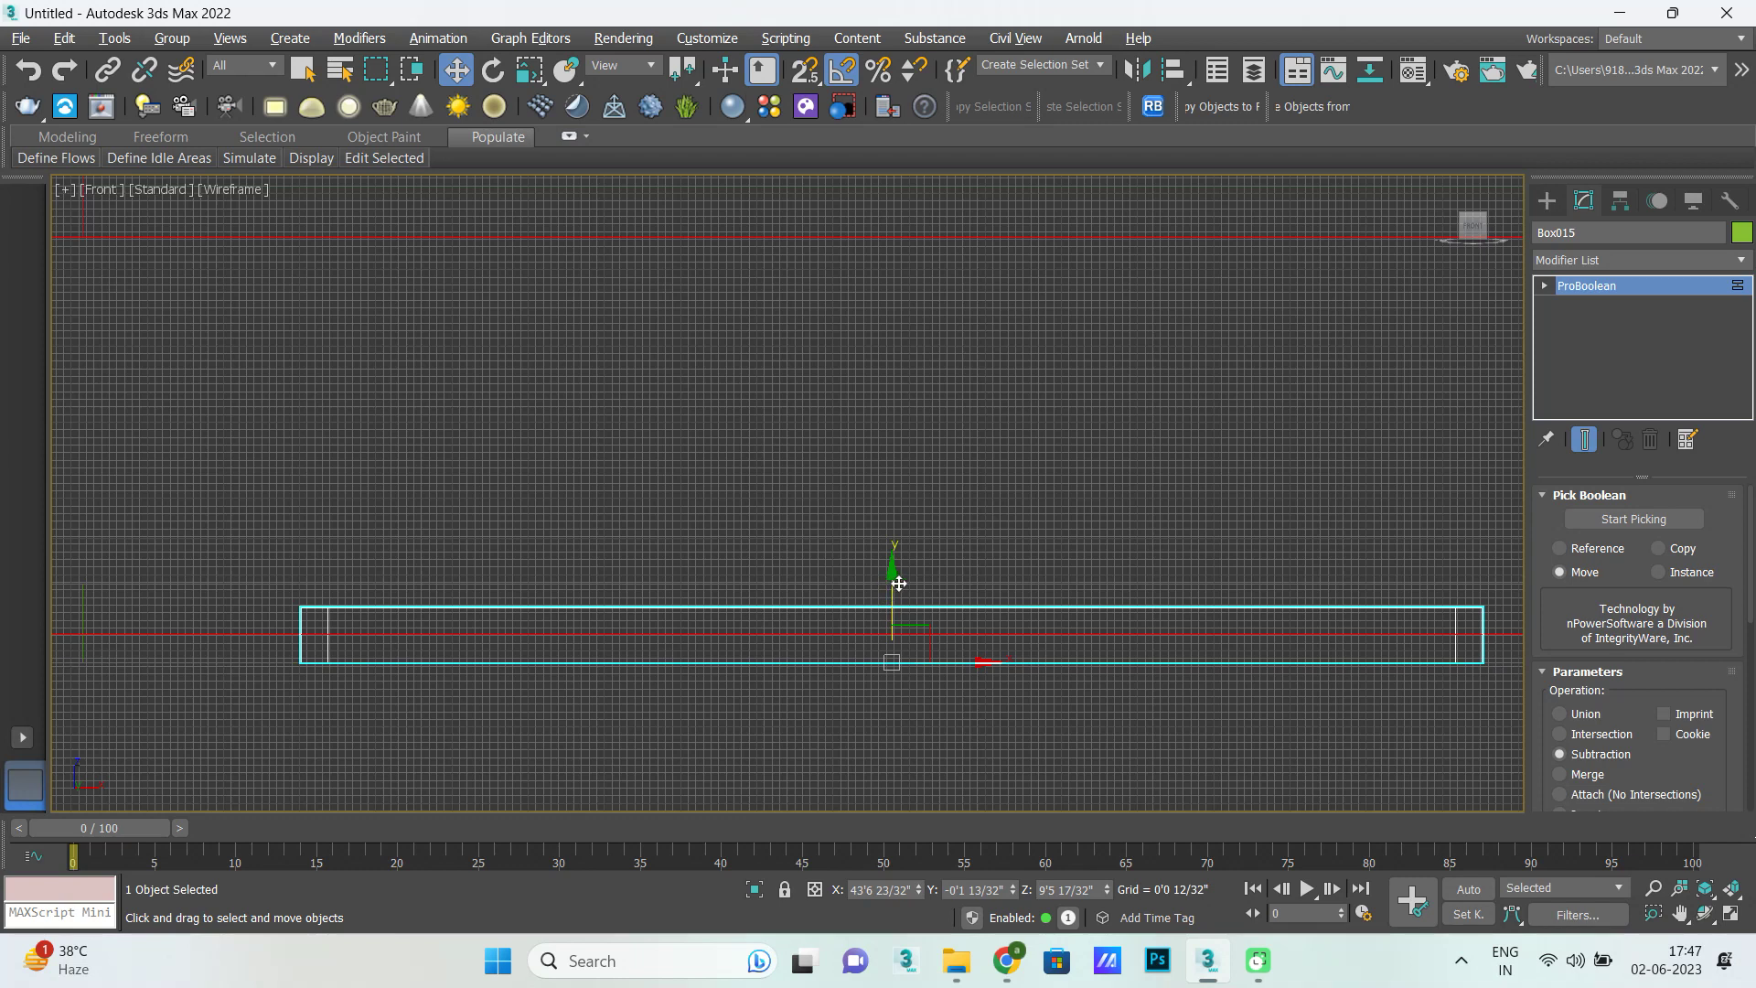
pyautogui.moveTo(893, 580); pyautogui.dragTo(895, 565)
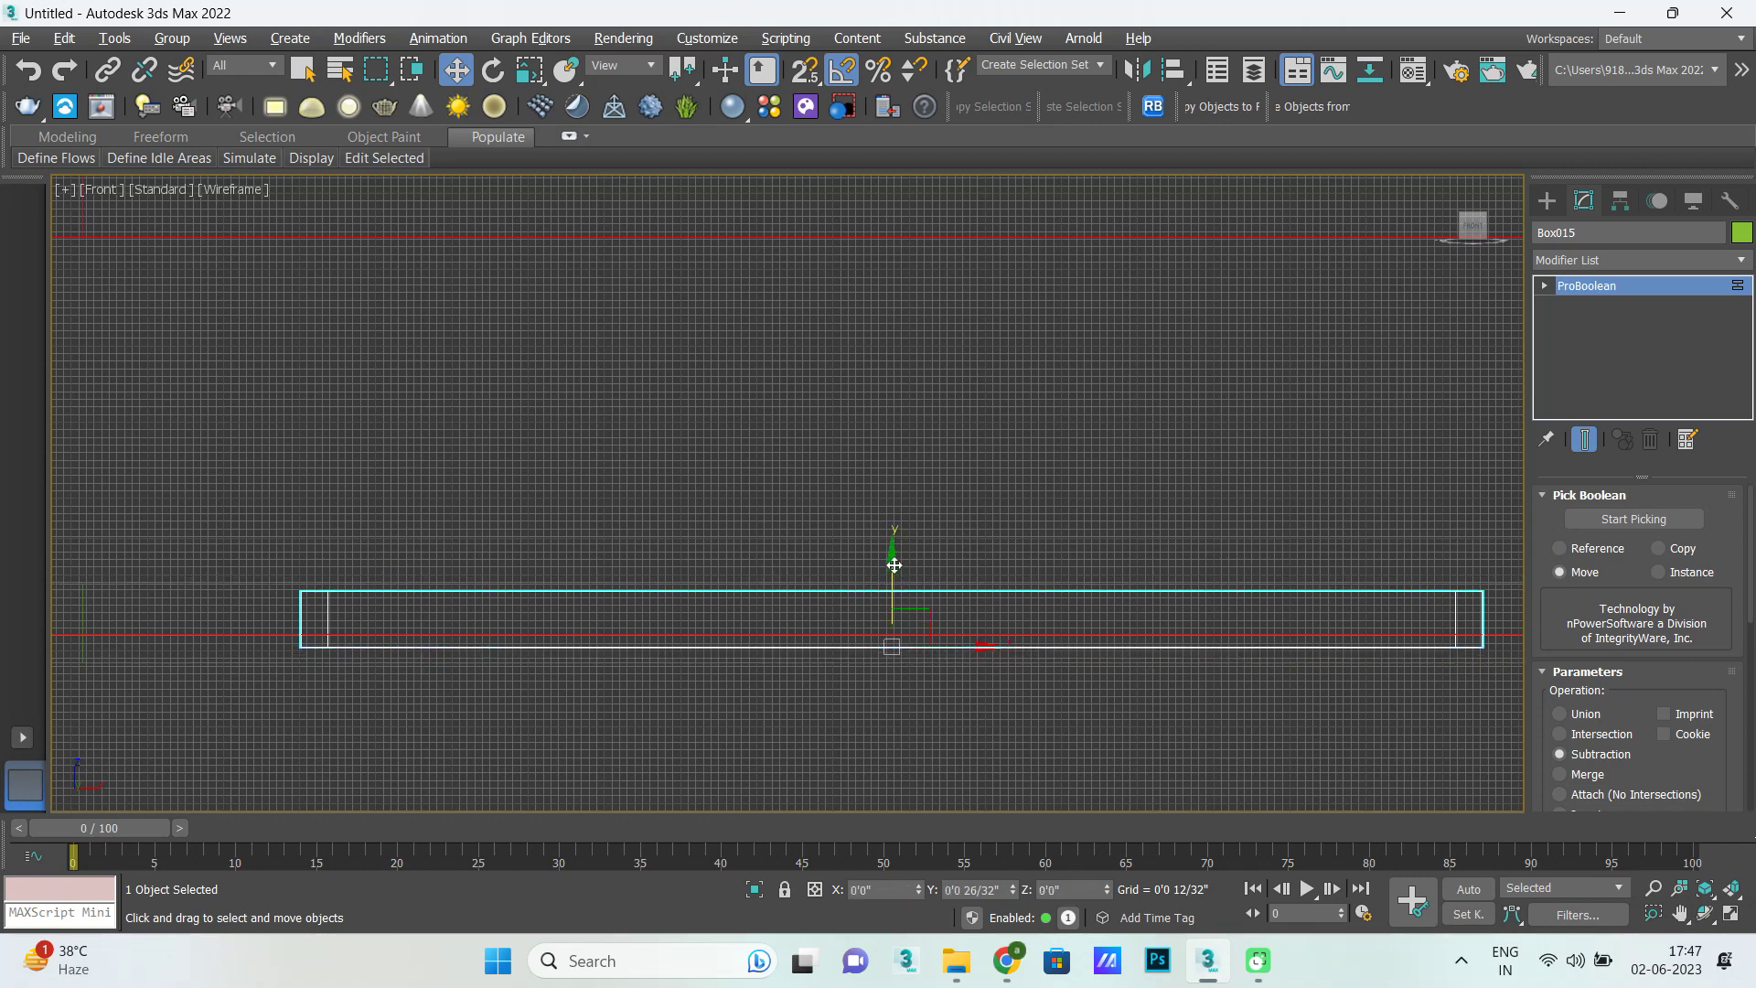
pyautogui.rightClick(900, 573)
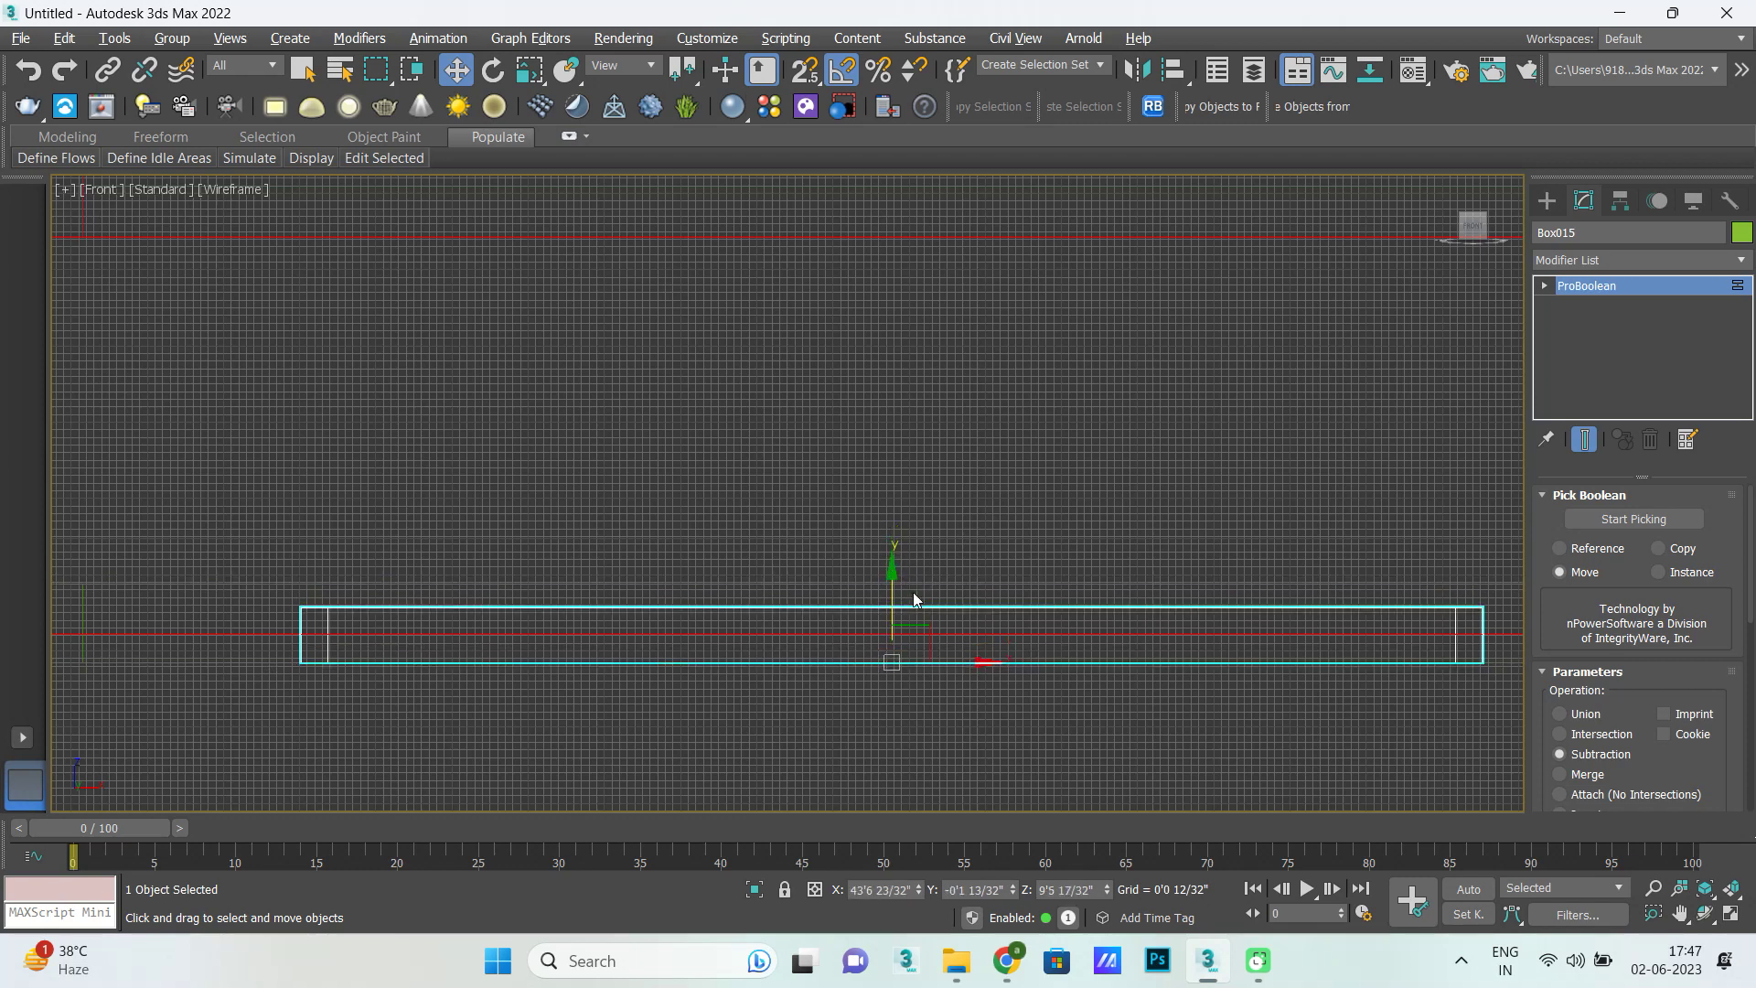
# Stretch Box015 along Y to about 144% of its height.
pyautogui.press('r')
pyautogui.moveTo(890, 562); pyautogui.dragTo(892, 532)
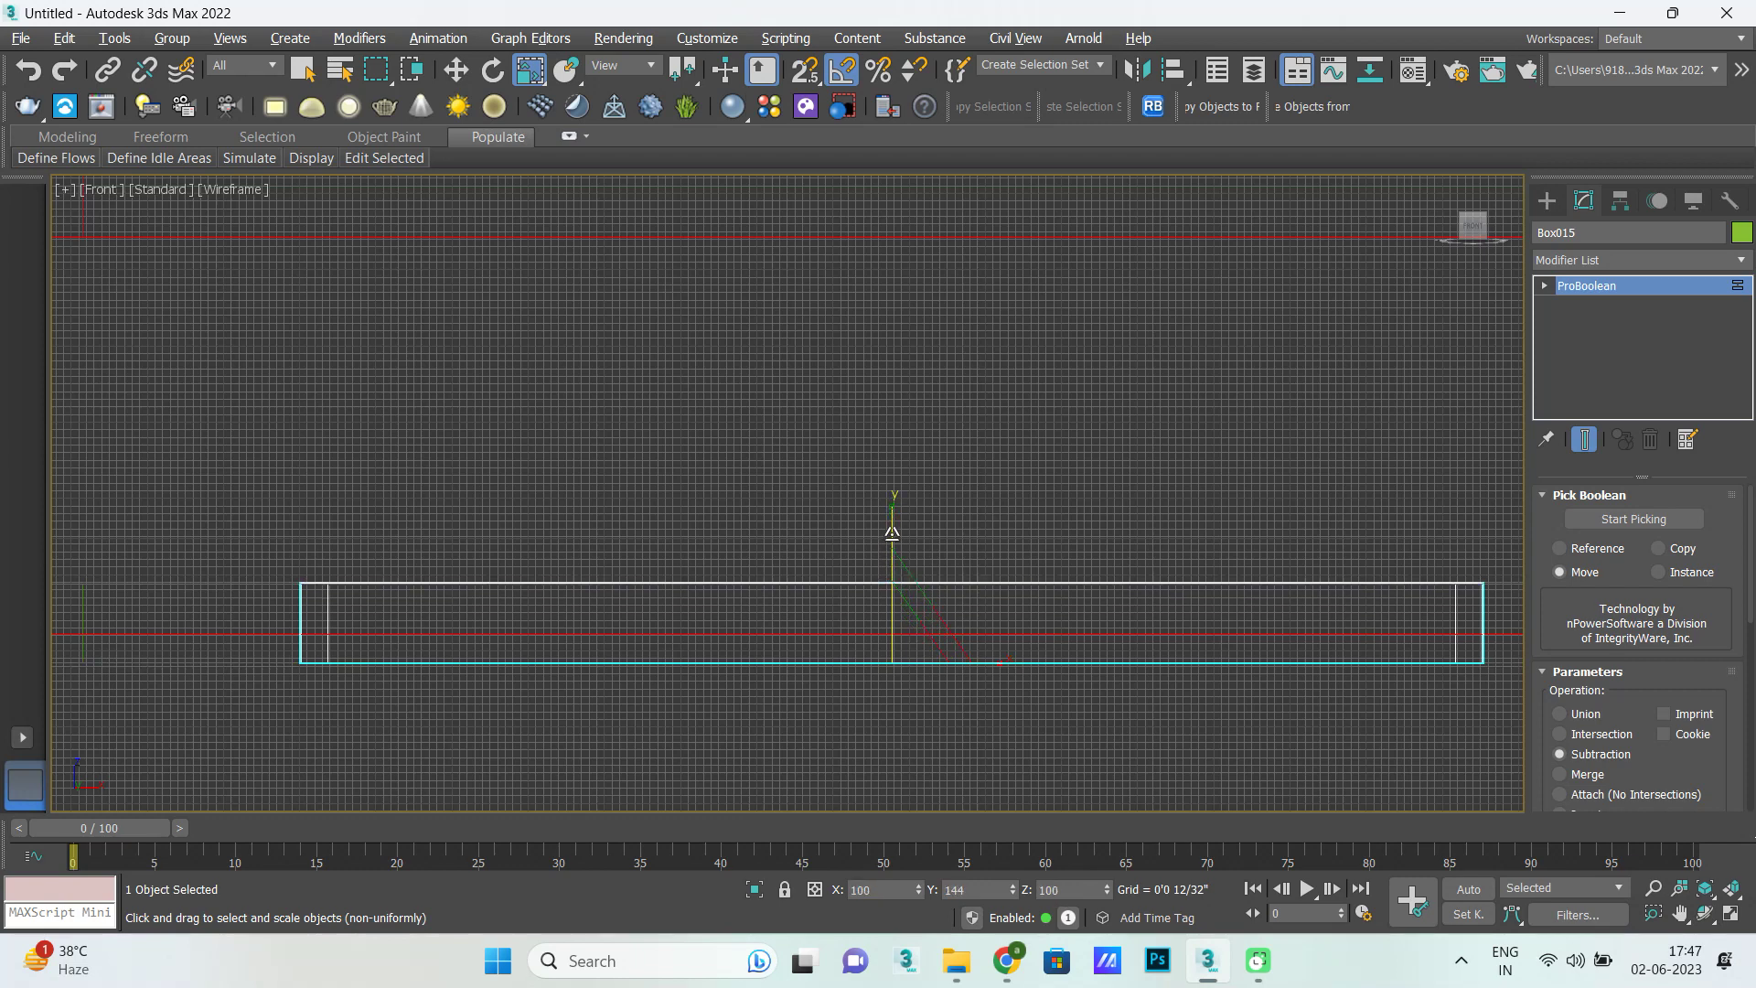
pyautogui.hotkey('alt', 'w')
pyautogui.hotkey('alt', 'w')
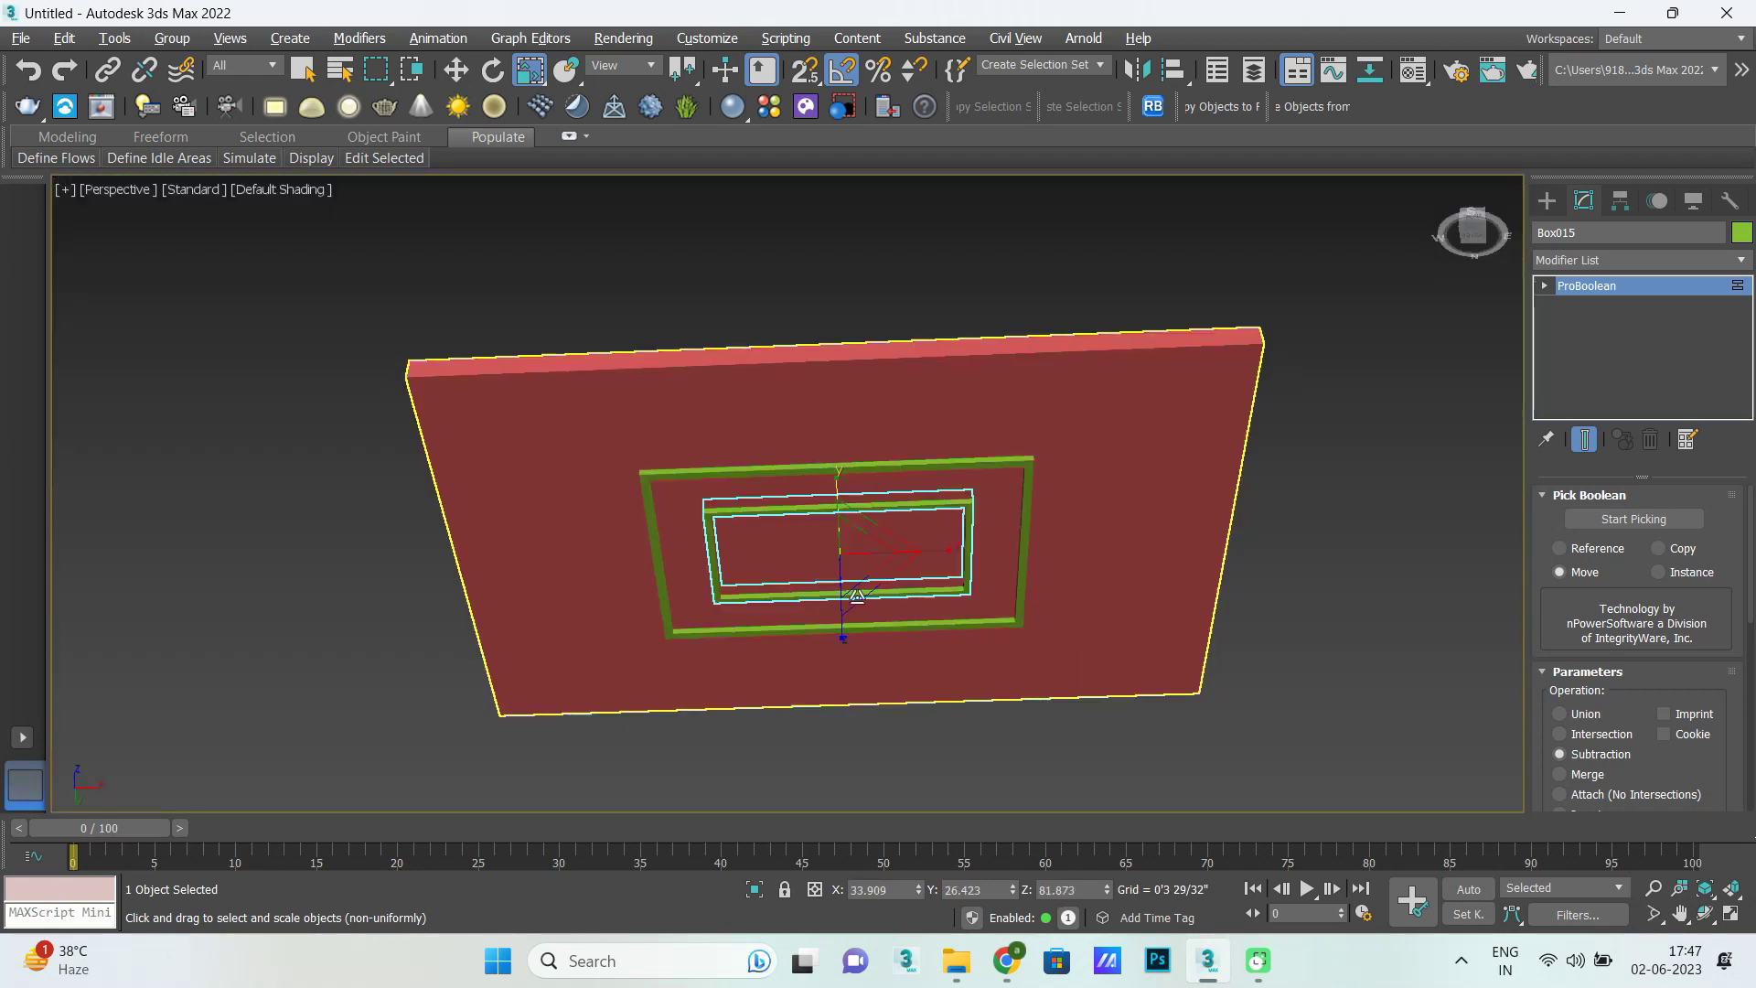
pyautogui.press('z')
pyautogui.press('w')
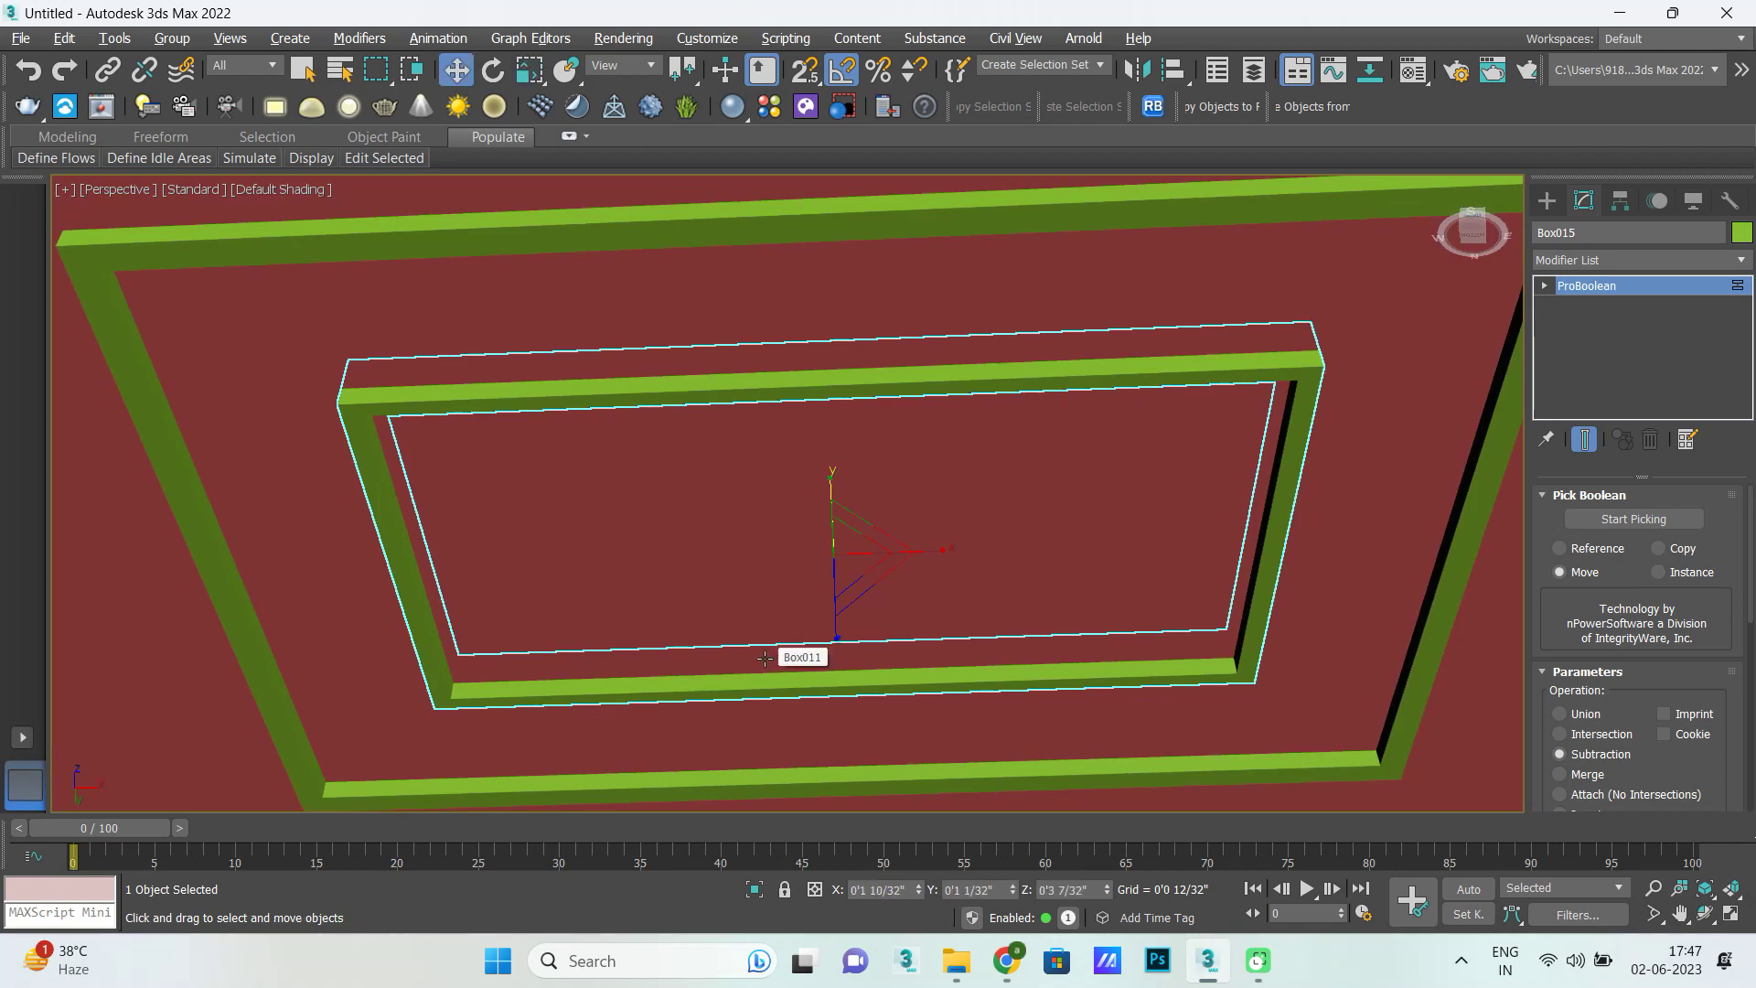
pyautogui.hotkey('alt', 'w')
pyautogui.click(1006, 393)
pyautogui.hotkey('alt', 'w')
pyautogui.scroll(-3, 706, 617)
pyautogui.scroll(3, 734, 574)
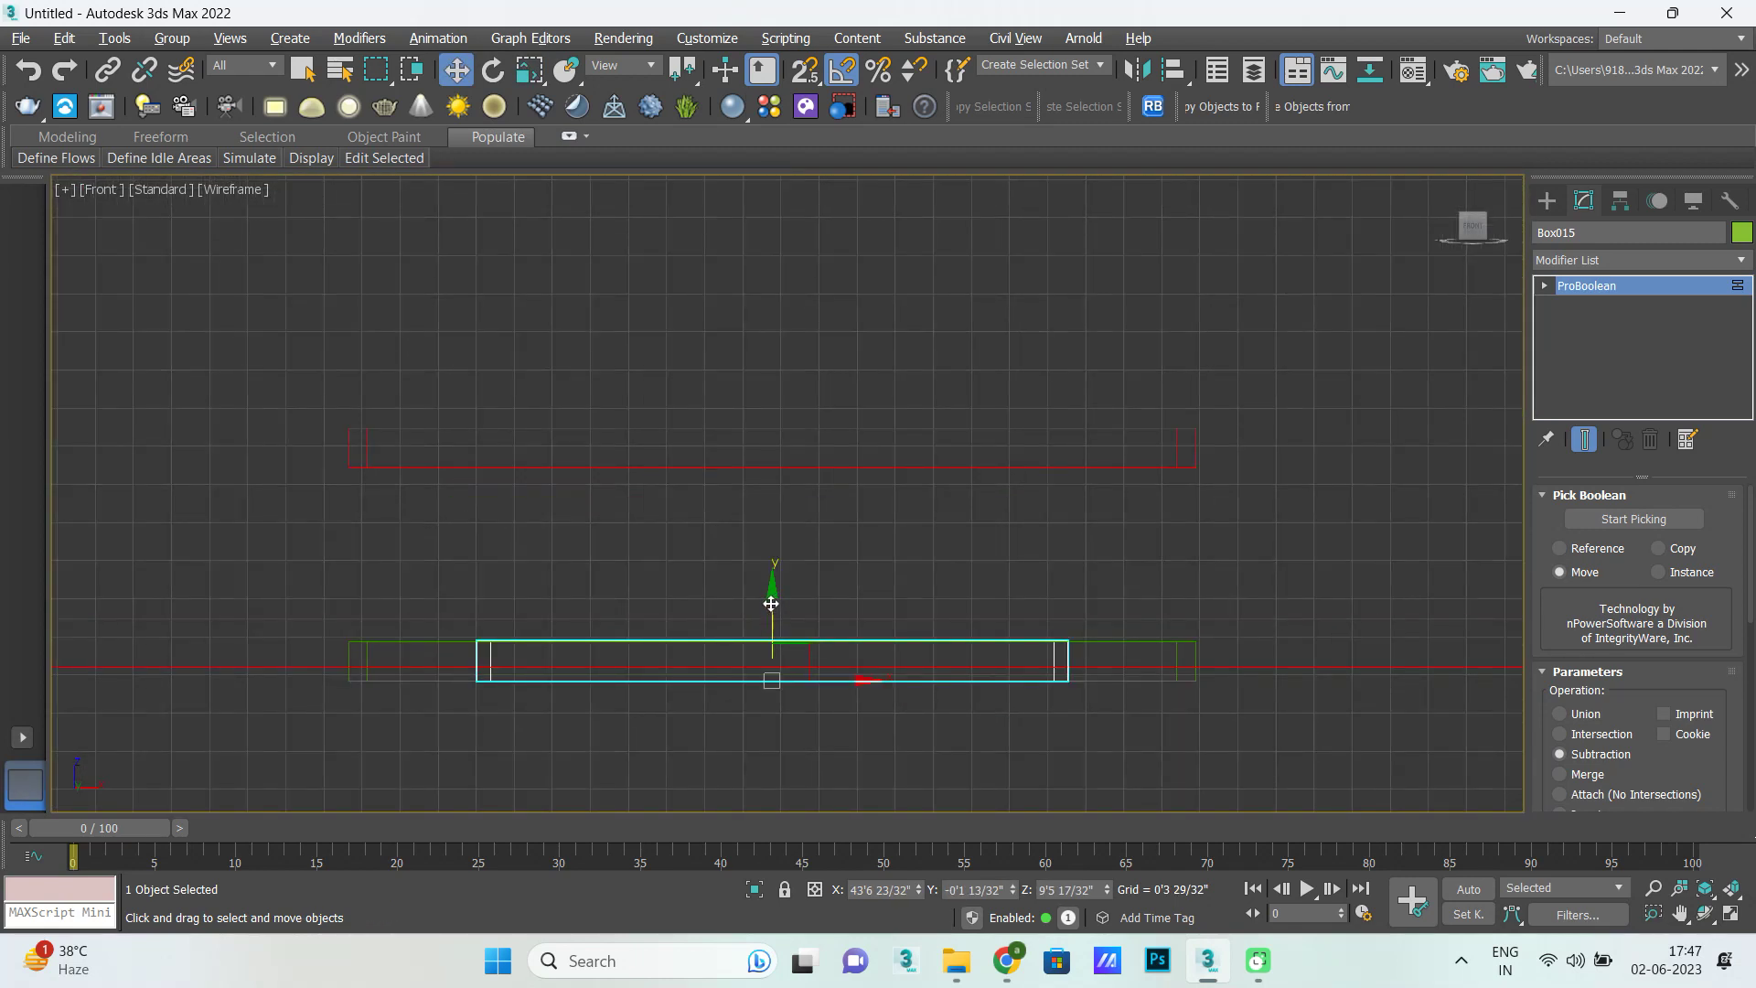
# Shift-drag Box015 upward in Front view to copy it as Box016, then deselect.
pyautogui.keyDown('shift'); pyautogui.moveTo(773, 601); pyautogui.dragTo(783, 478); pyautogui.keyUp('shift')
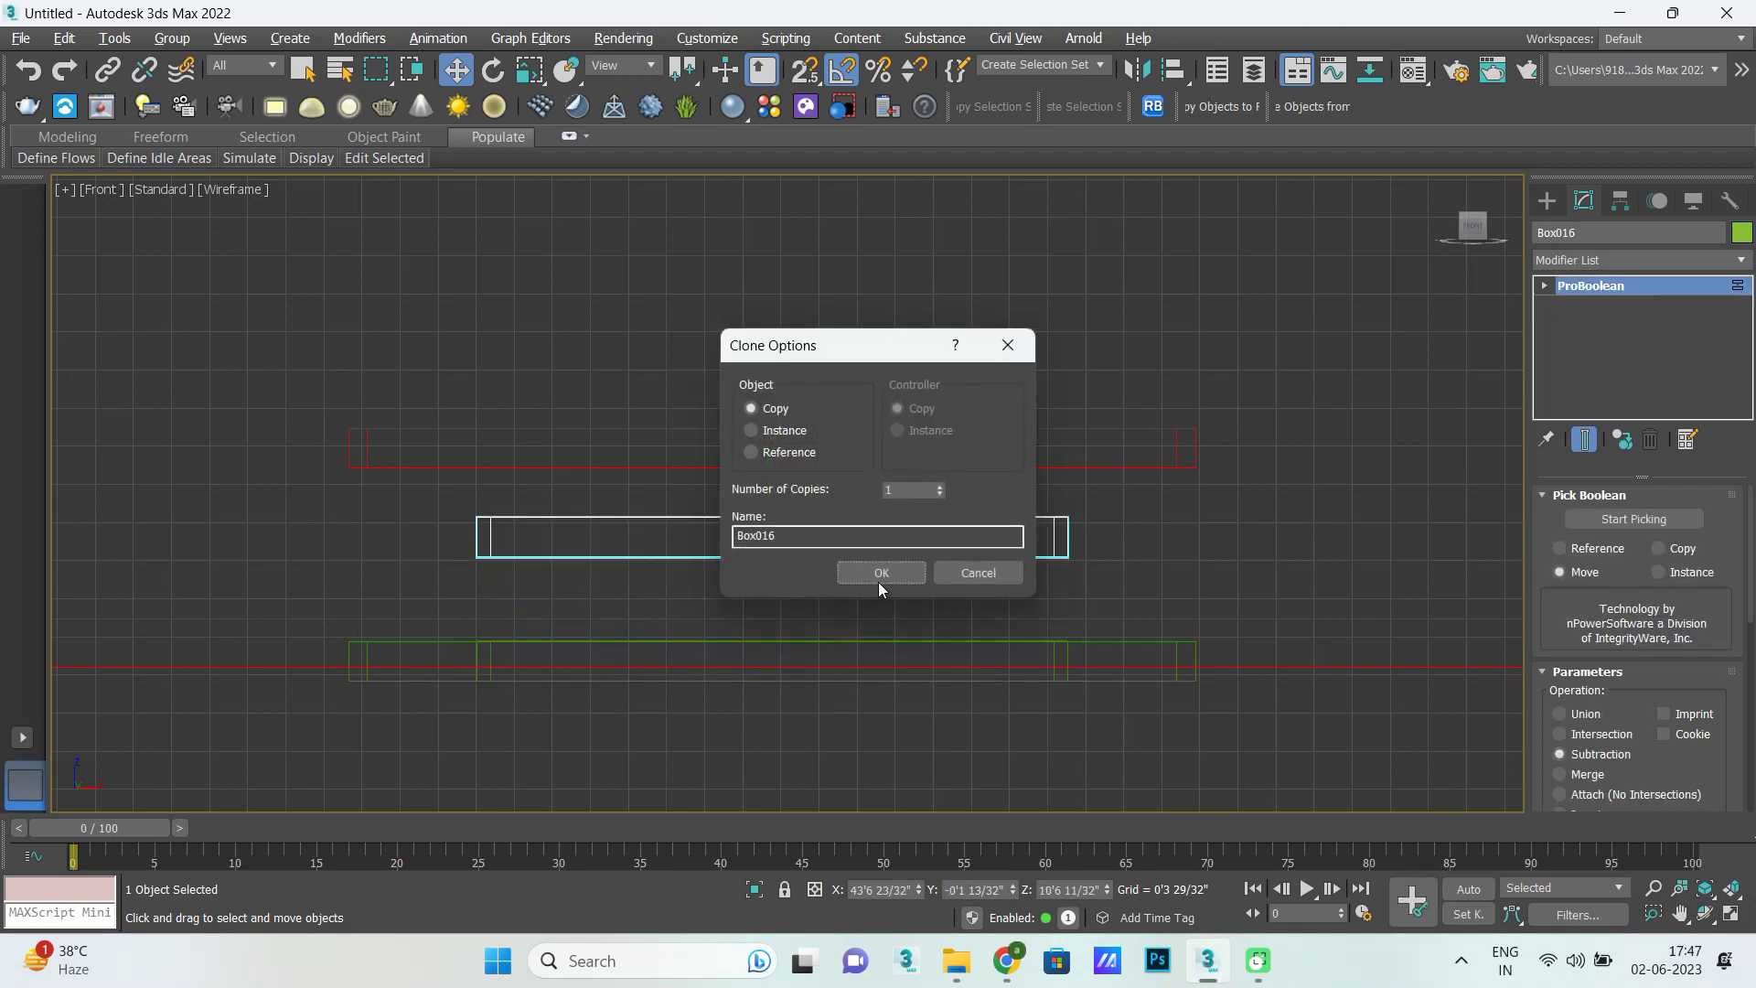
pyautogui.click(881, 571)
pyautogui.hotkey('alt', 'w')
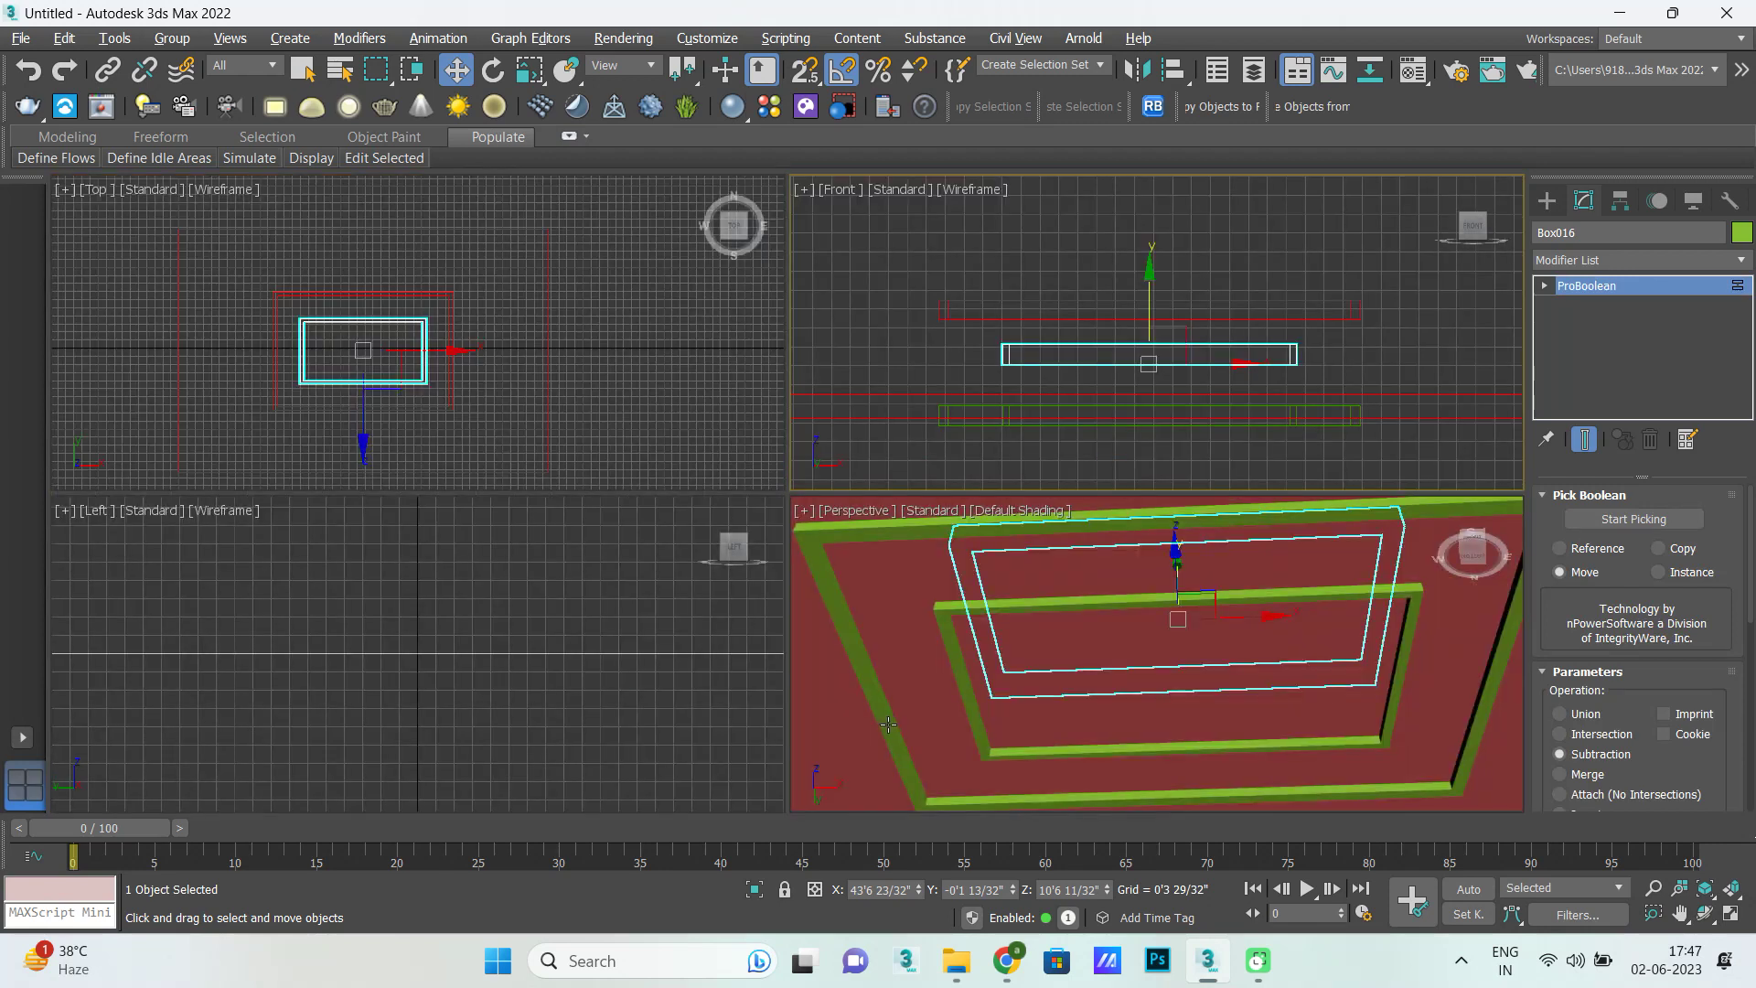
pyautogui.hotkey('alt', 'w')
pyautogui.scroll(-3, 720, 653)
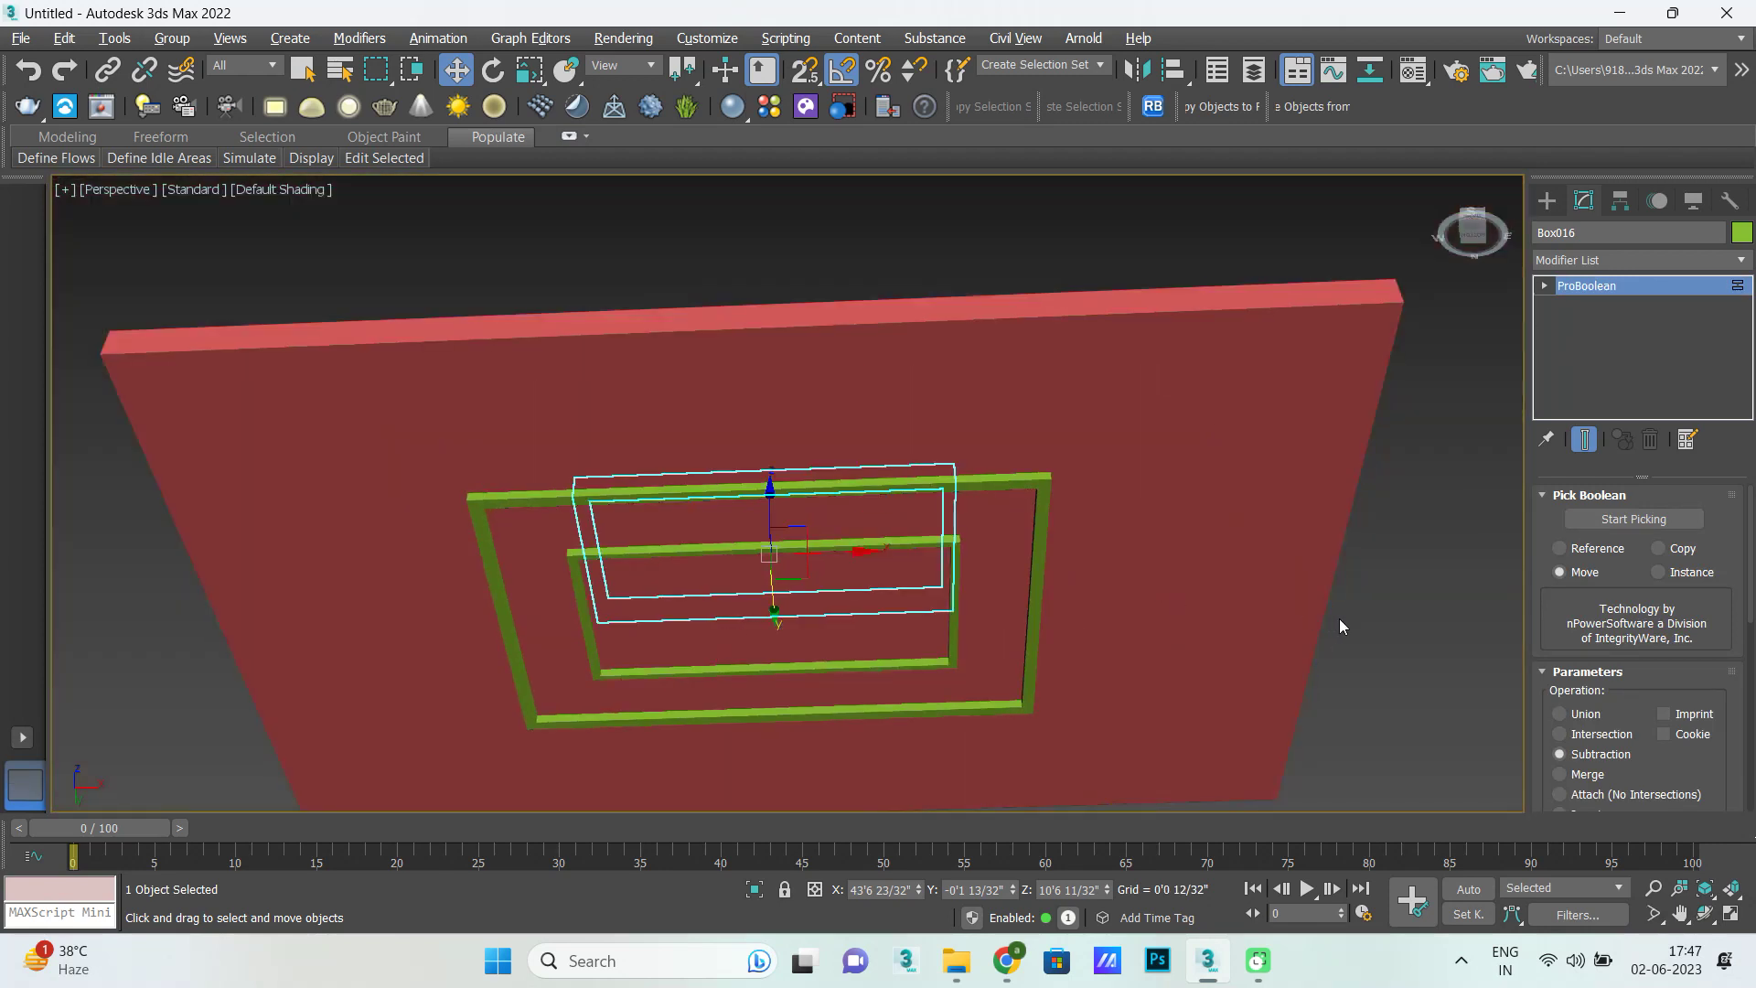
pyautogui.click(1438, 626)
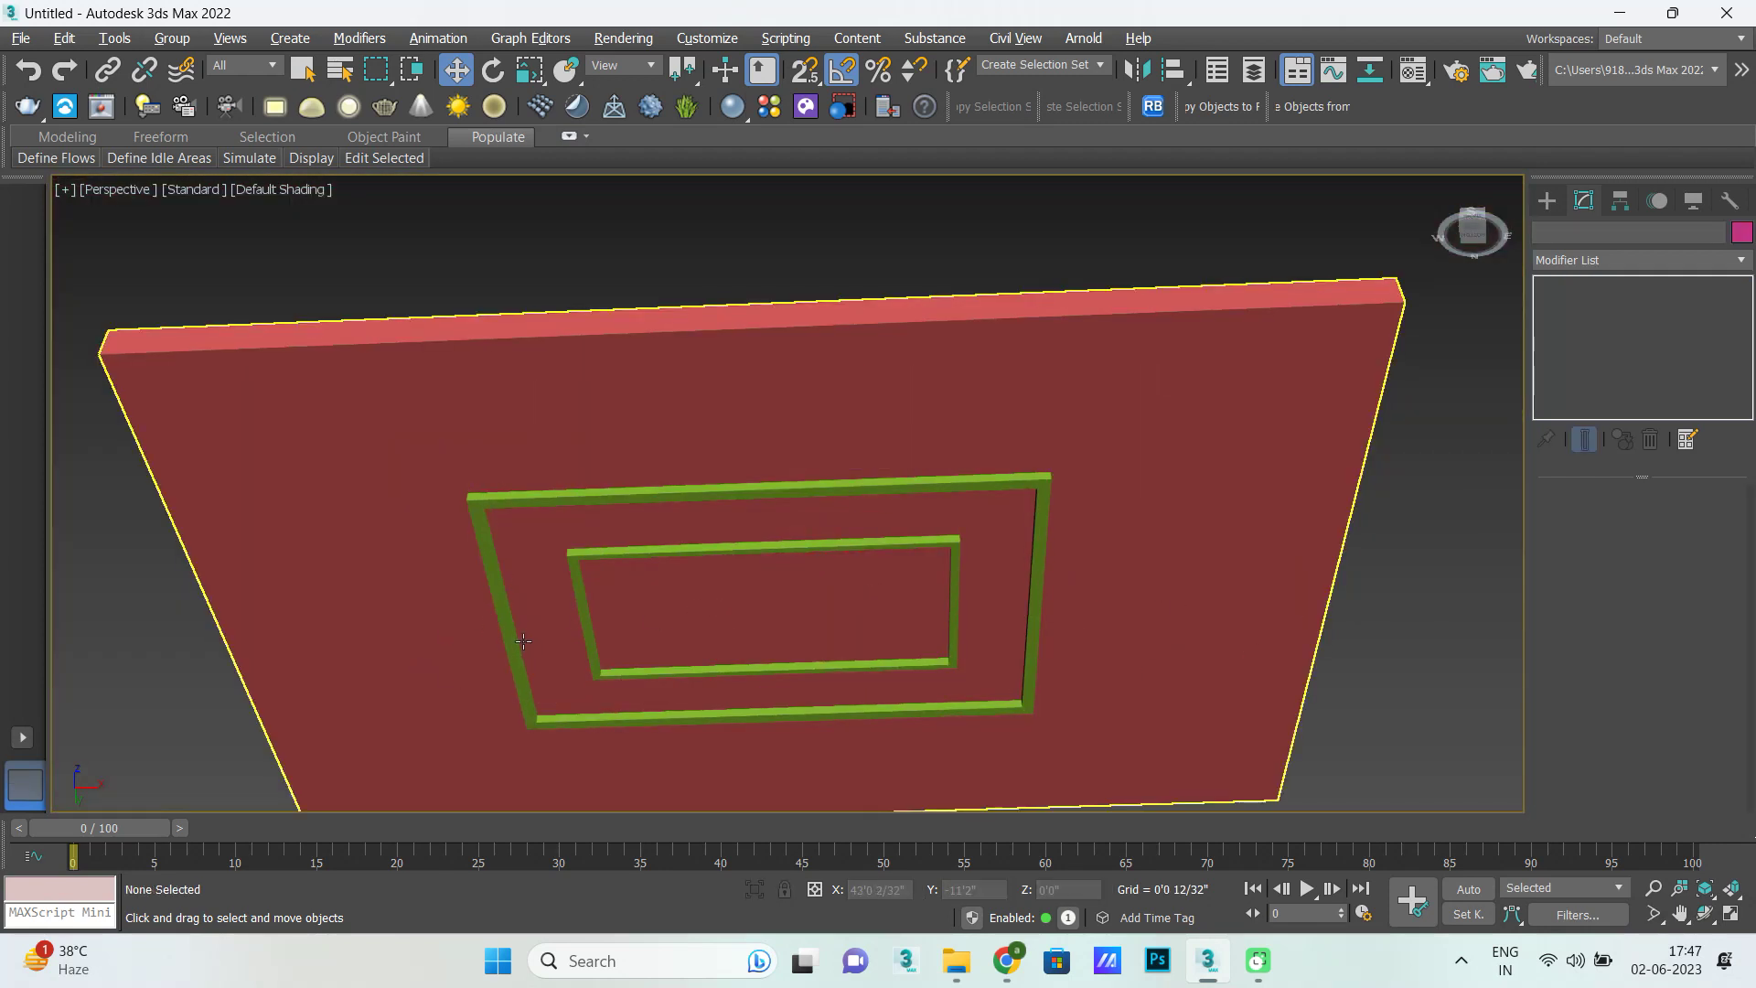
# Zoom the Perspective view and select the red ceiling slab Box011 to show its parameters.
pyautogui.scroll(-3, 590, 581)
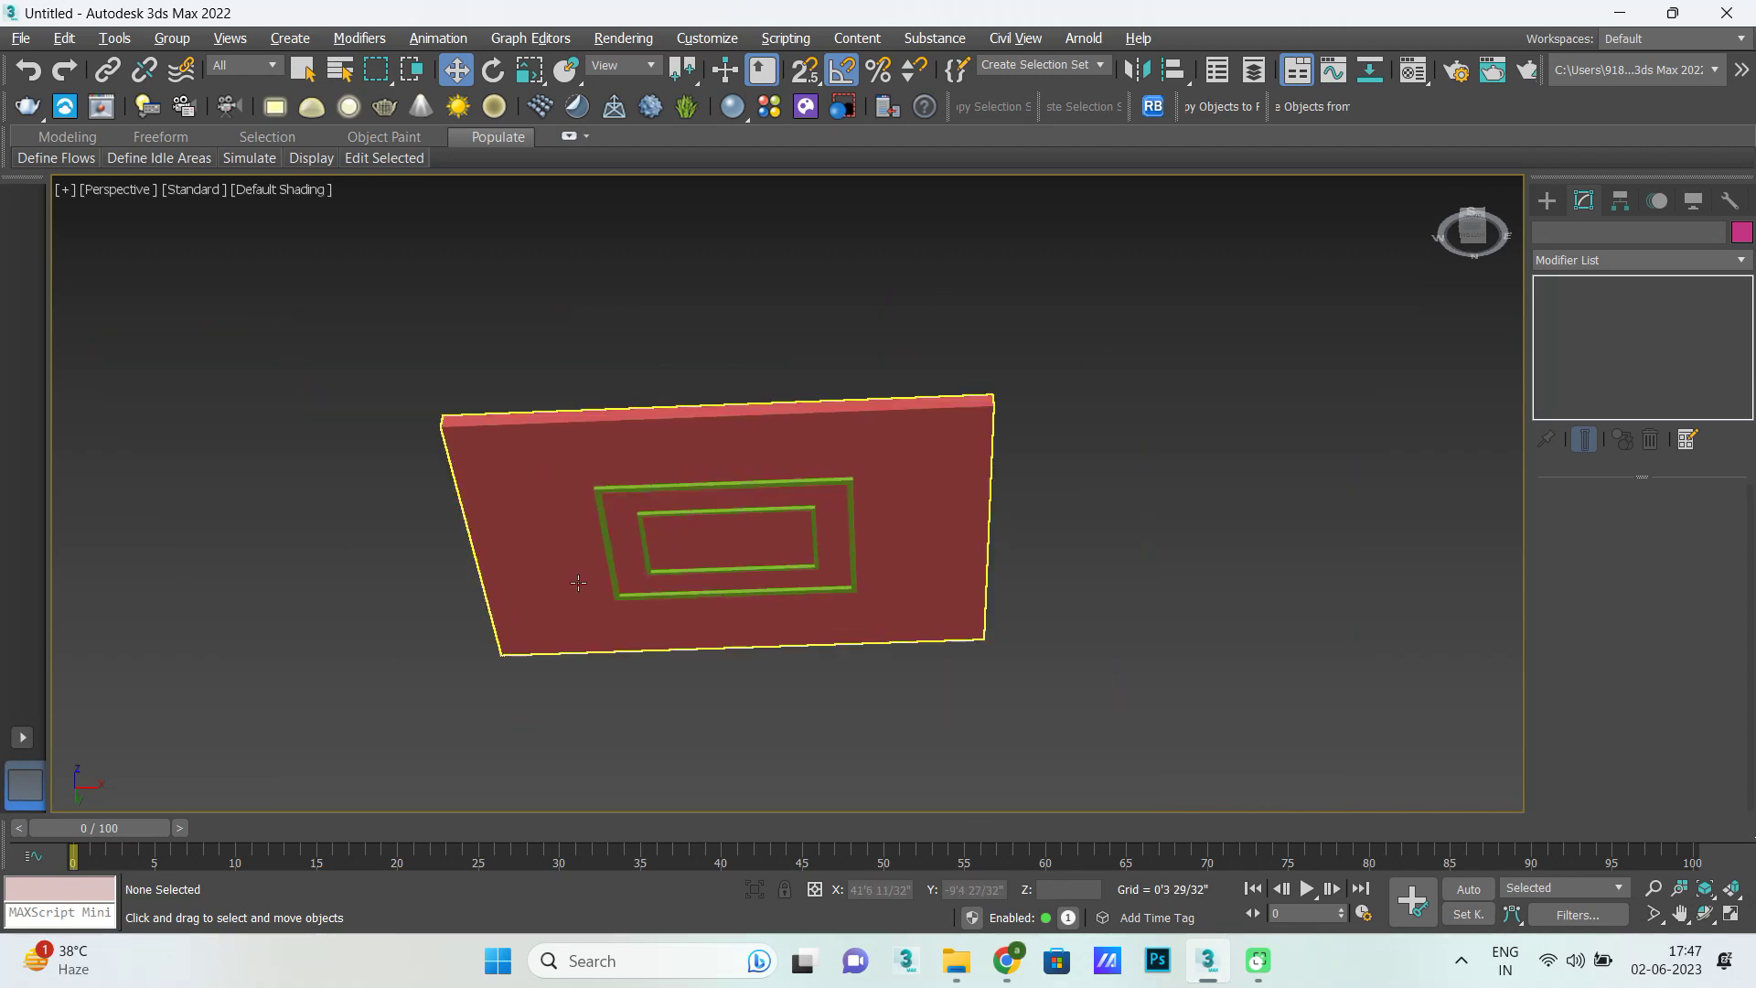
pyautogui.scroll(4, 590, 581)
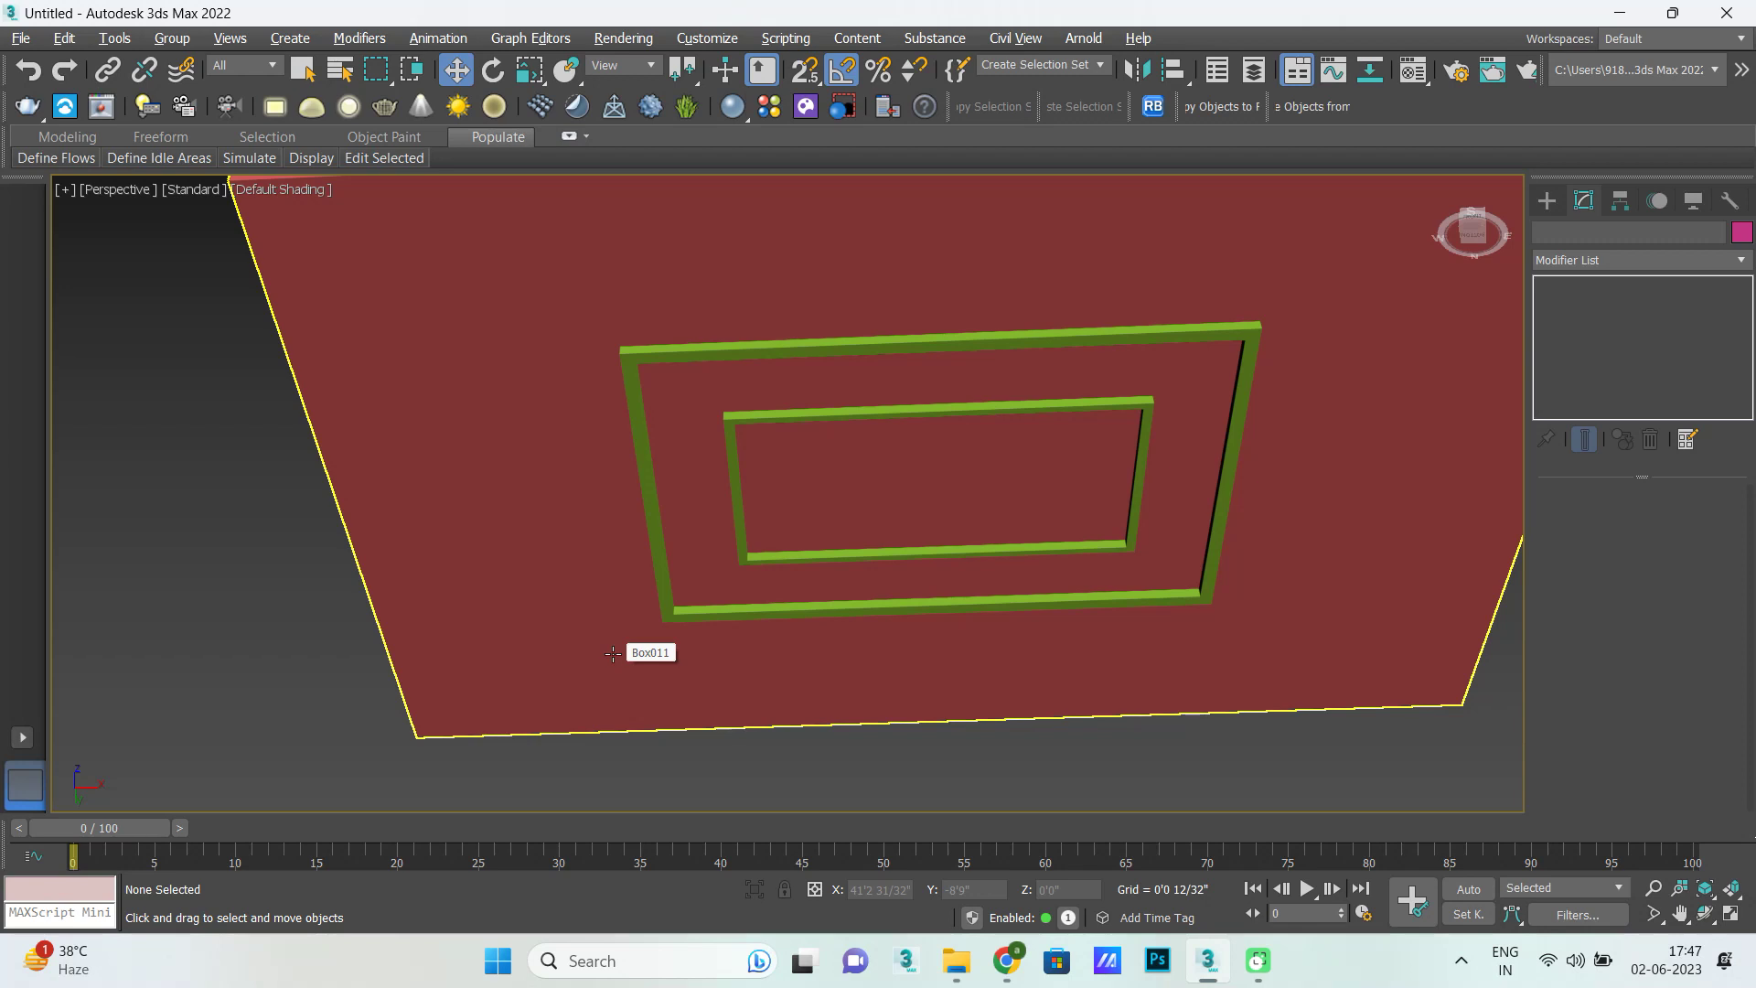
pyautogui.scroll(-4, 575, 557)
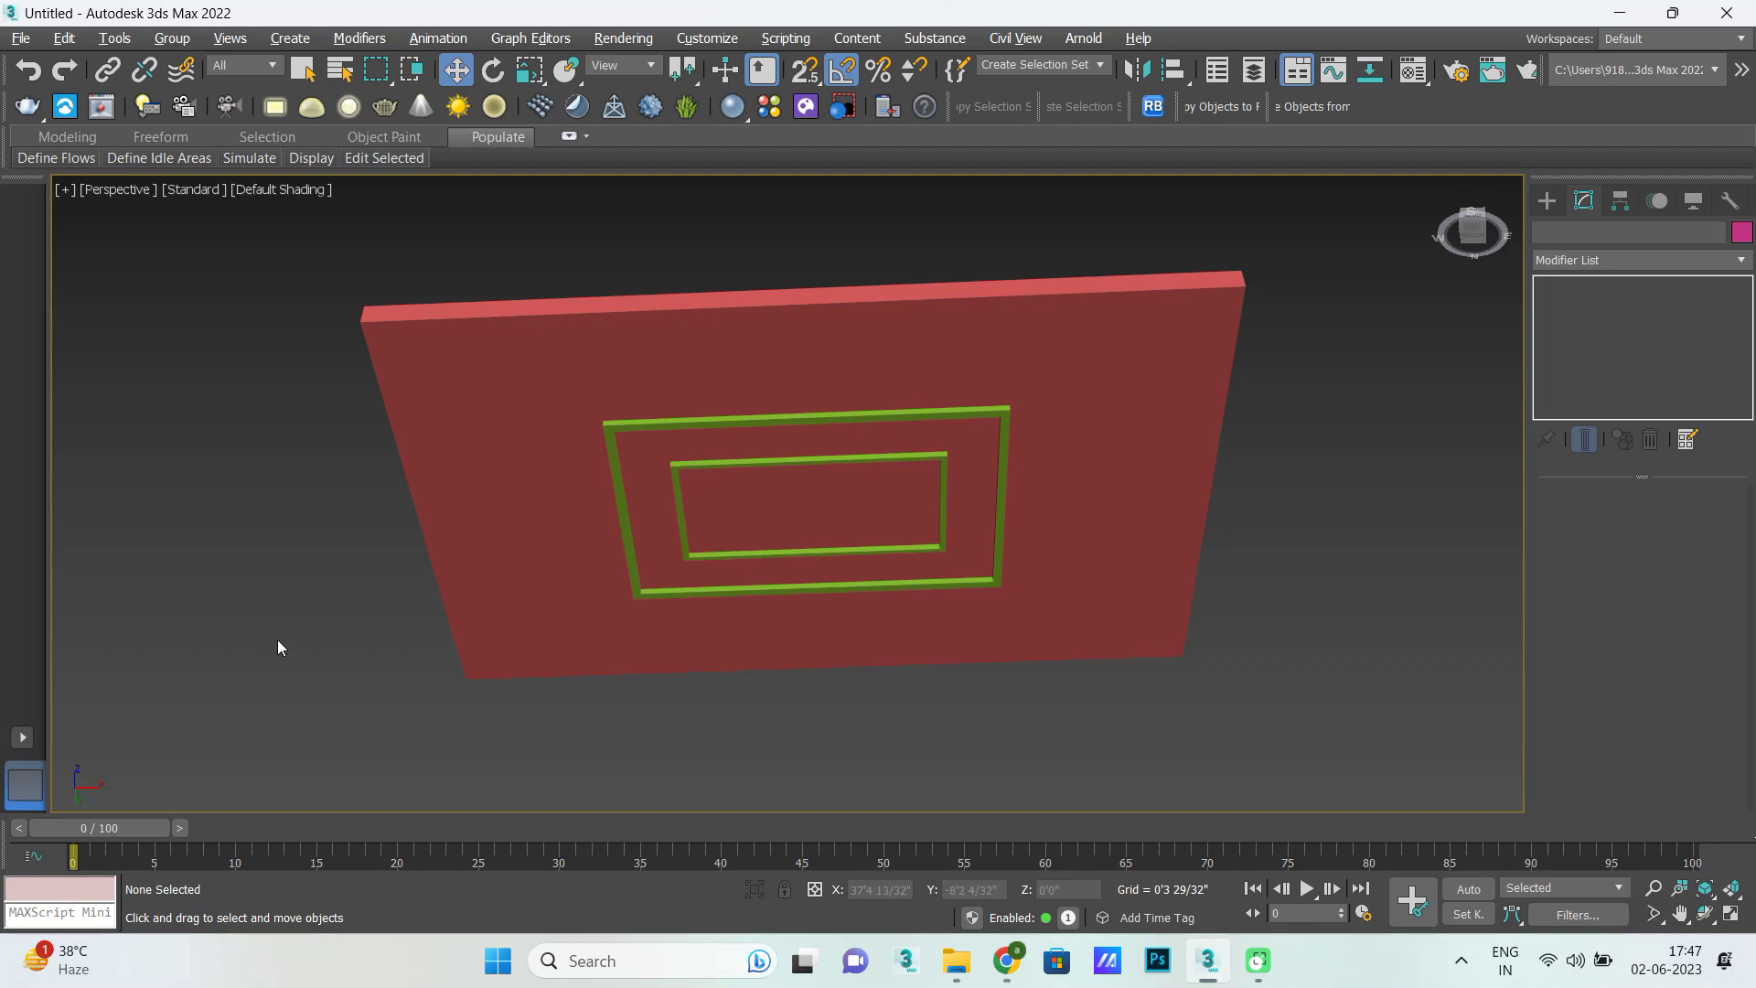
pyautogui.click(625, 538)
pyautogui.scroll(5, 627, 538)
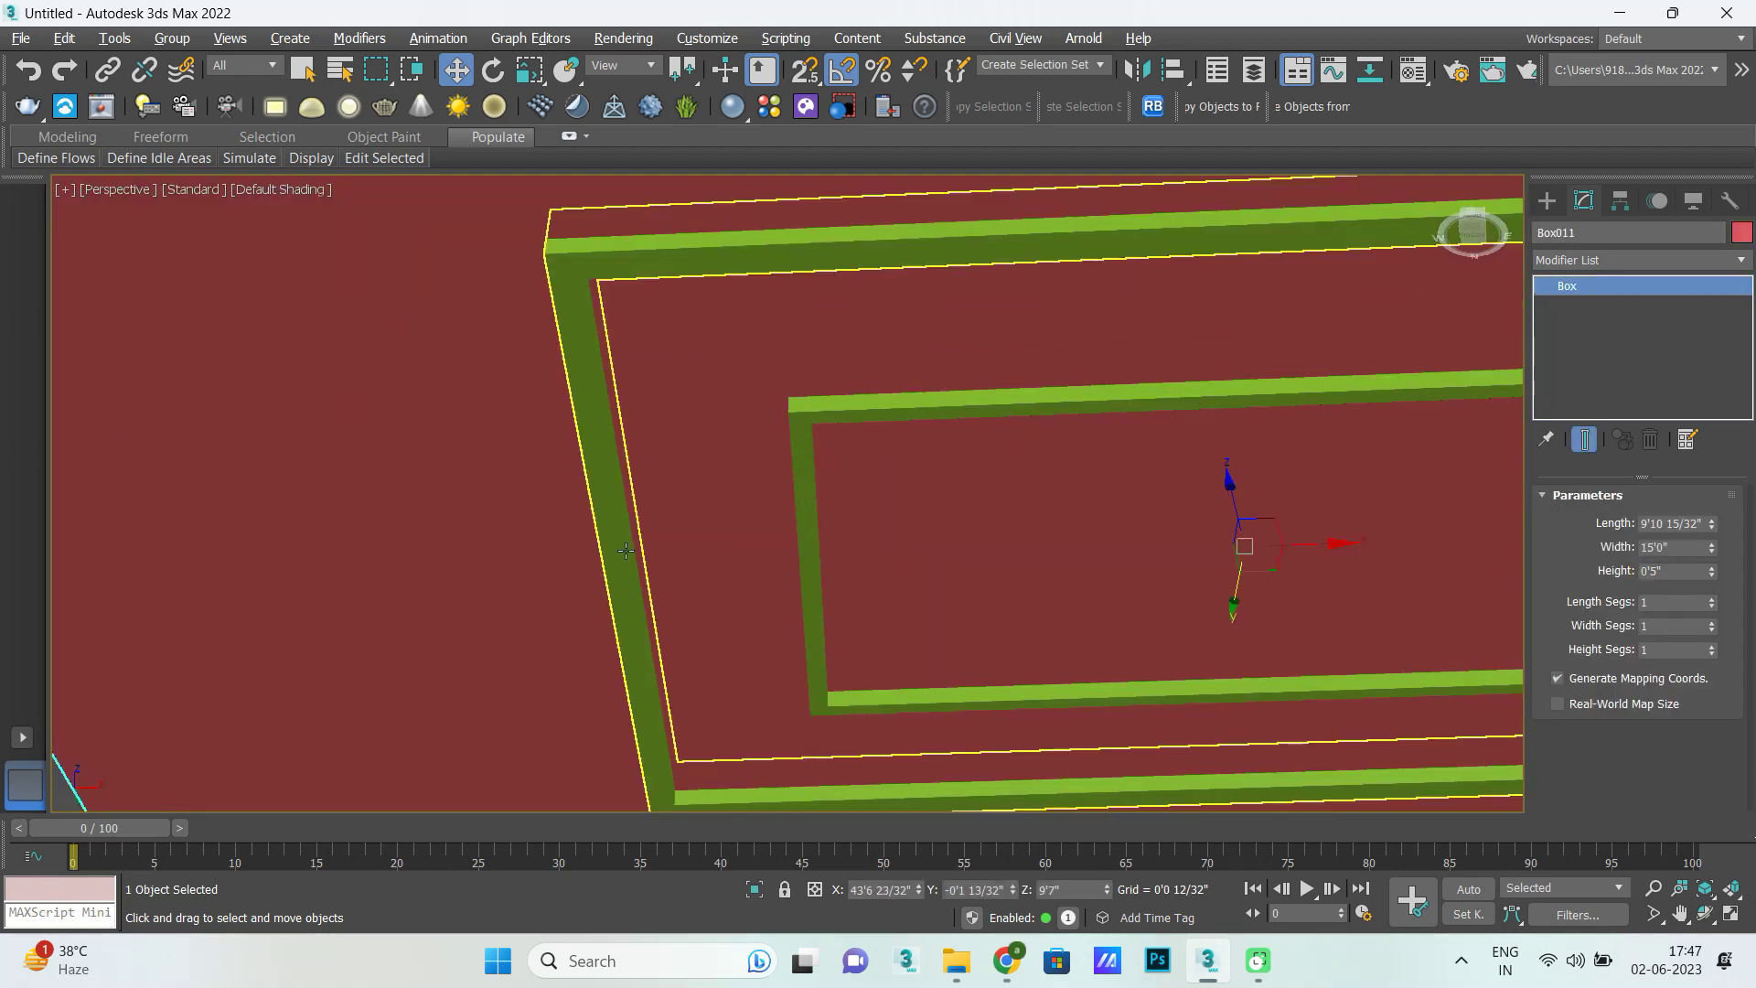
pyautogui.scroll(-1, 625, 552)
# Subtract the outer and inner green frames from Box011 using ProBoolean Subtraction.
pyautogui.scroll(-2, 552, 533)
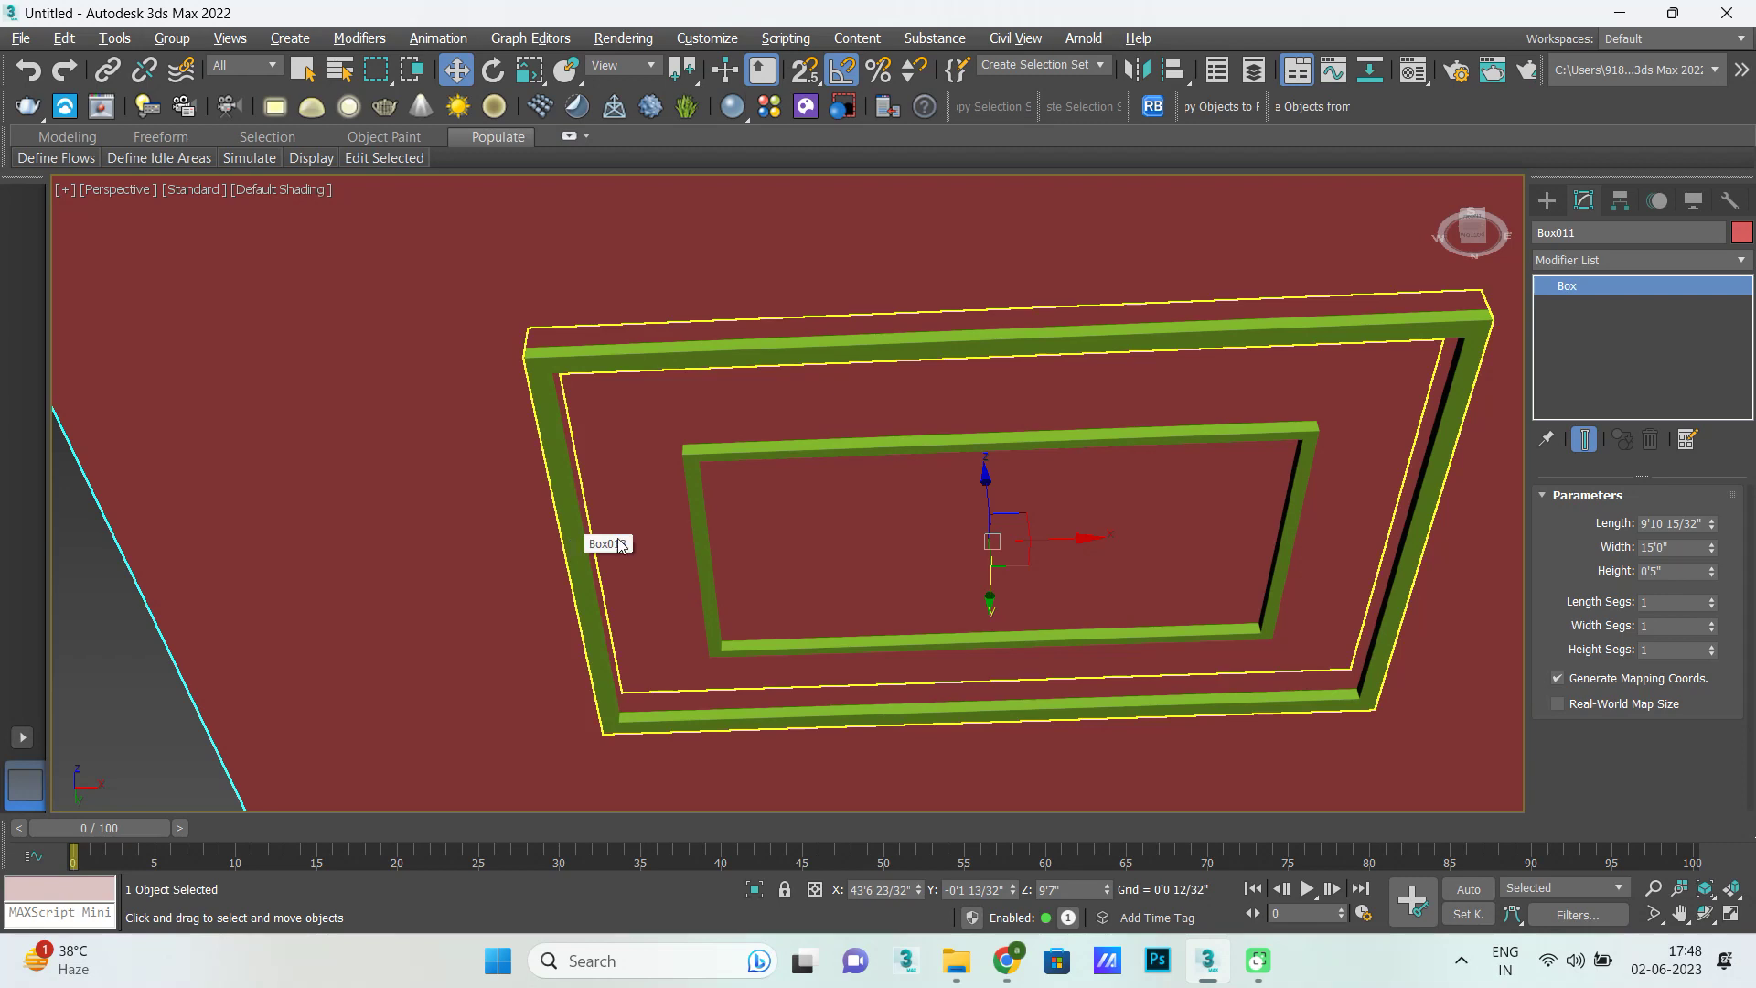
pyautogui.click(1547, 200)
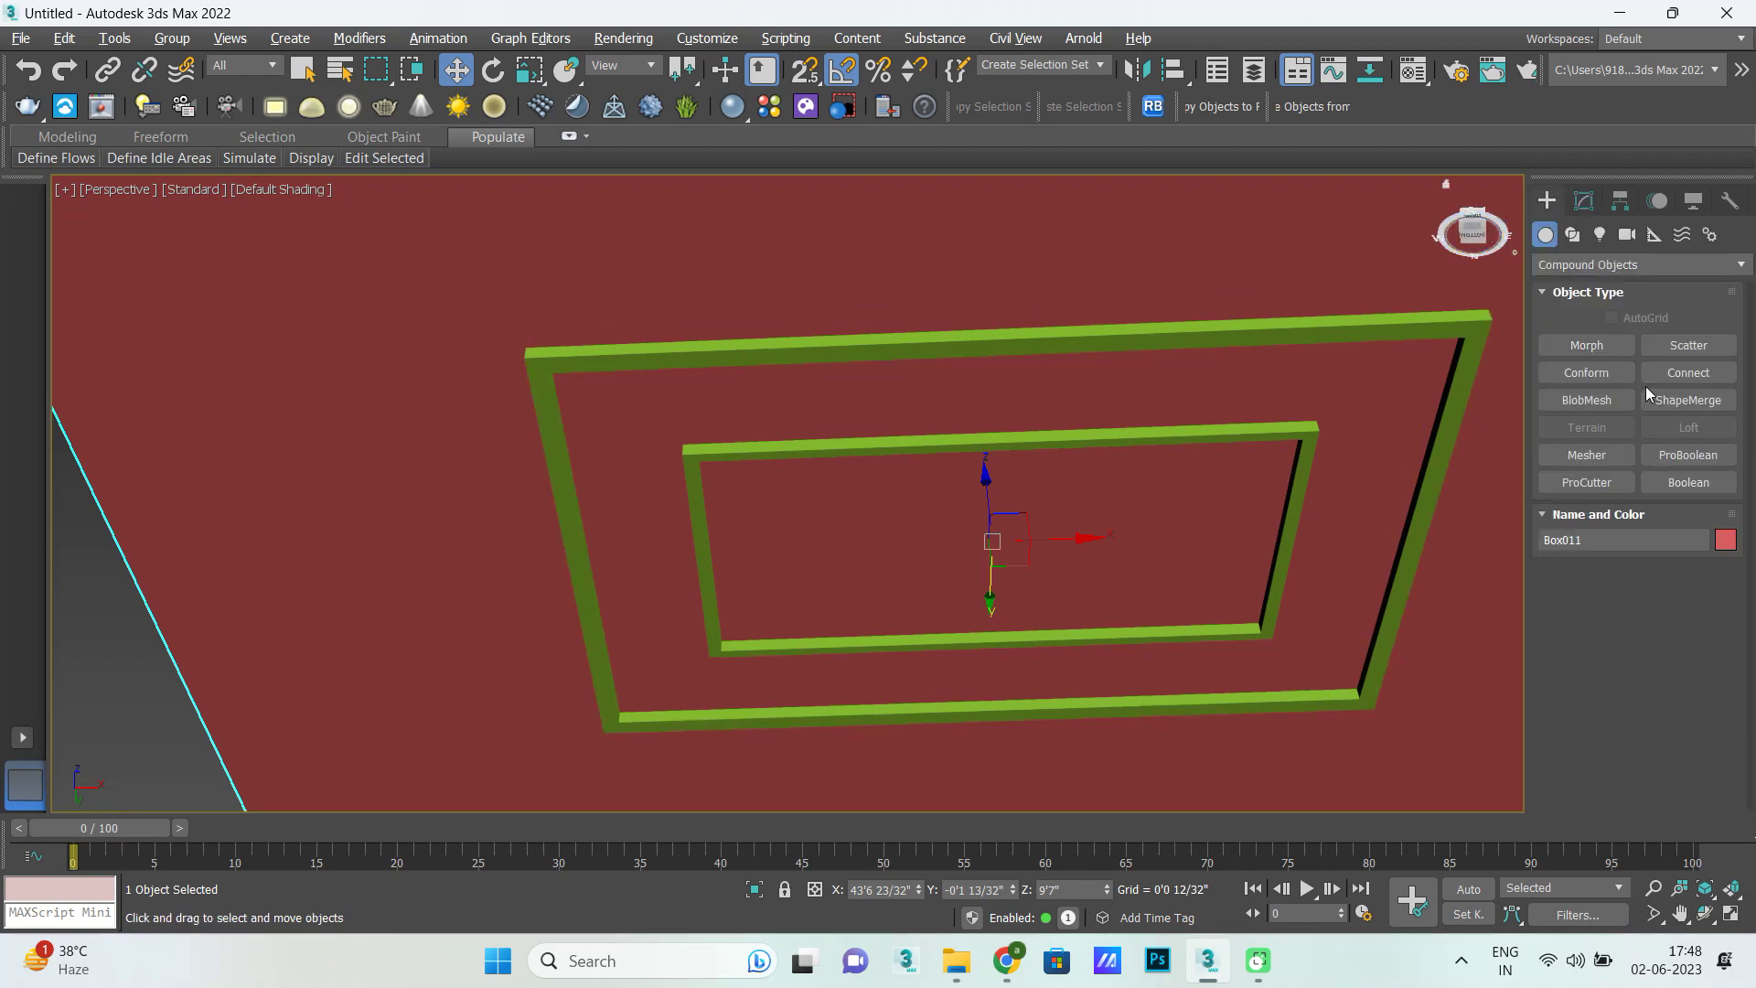
pyautogui.click(1688, 455)
pyautogui.click(1634, 595)
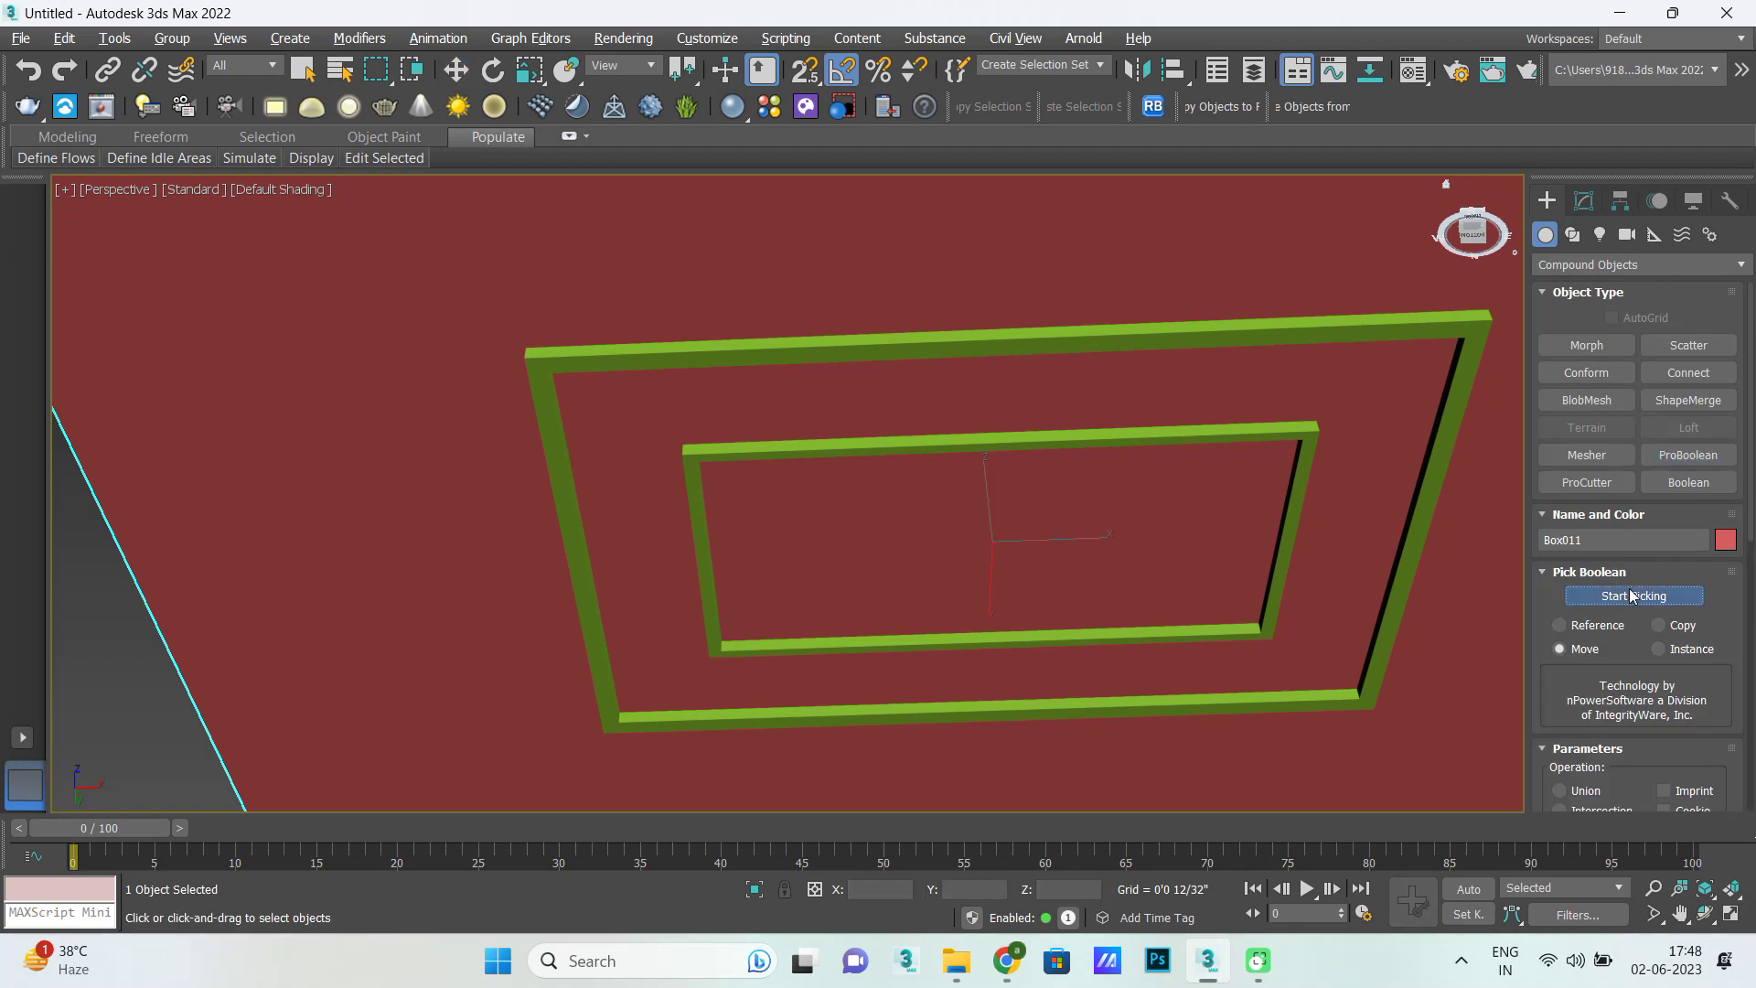
pyautogui.click(654, 349)
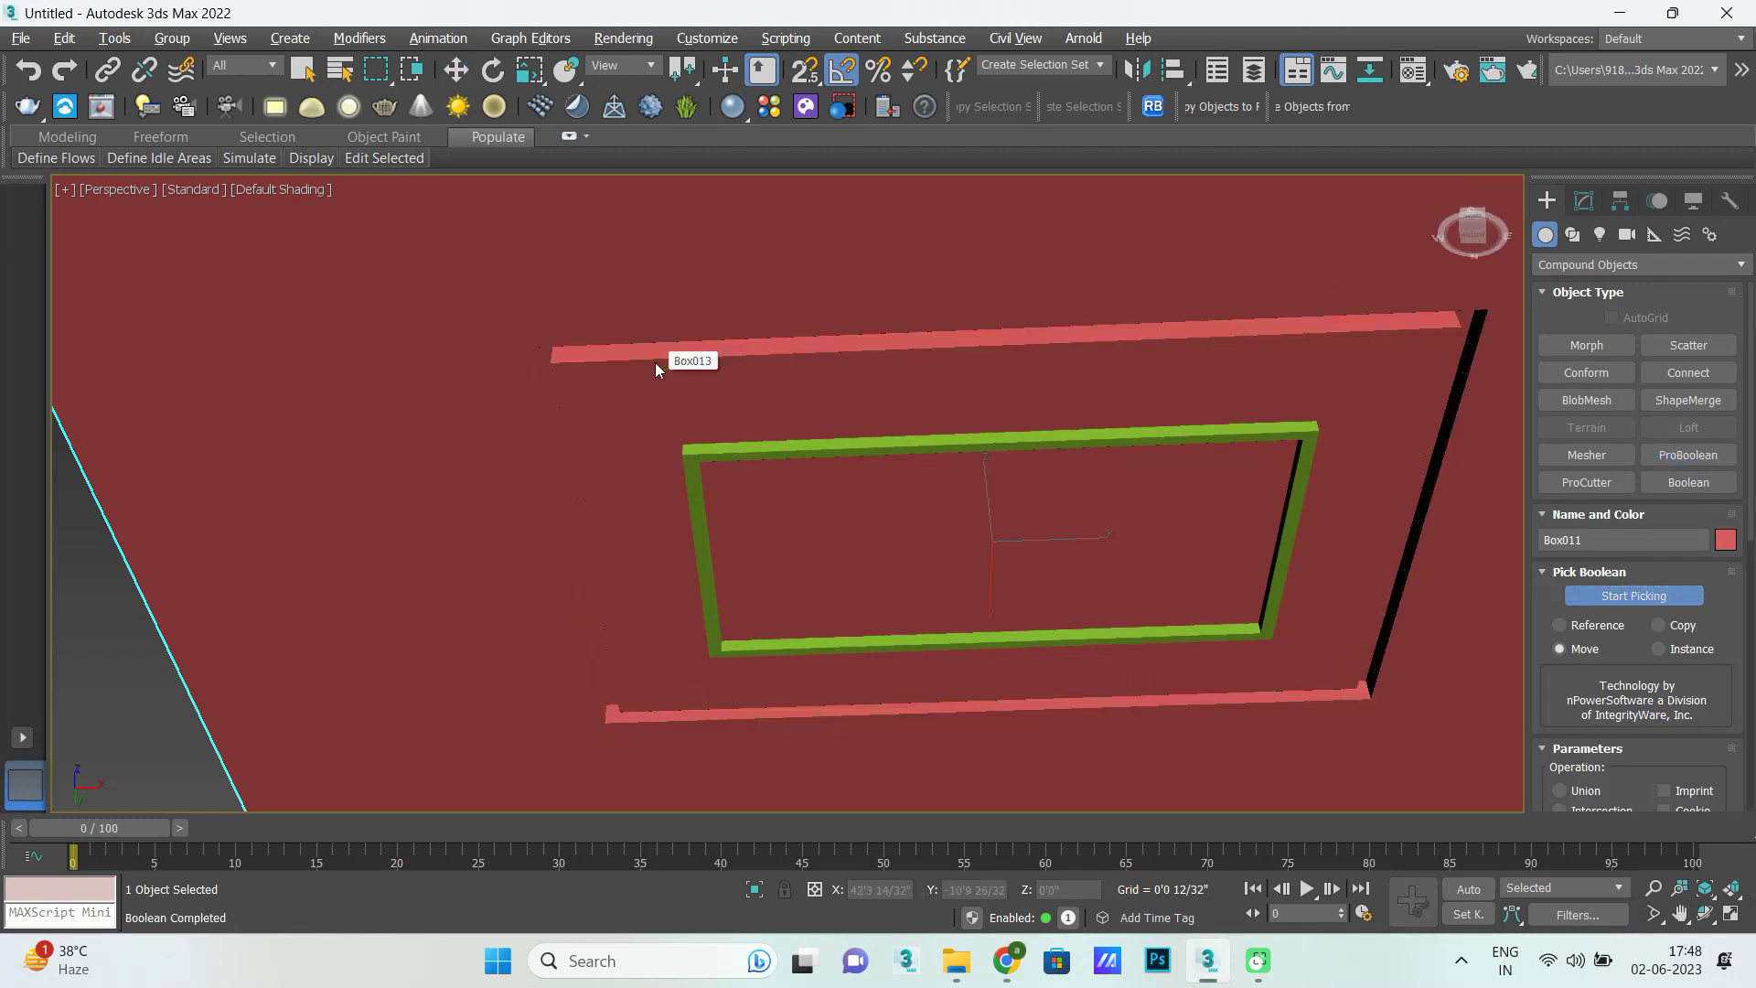
pyautogui.click(922, 447)
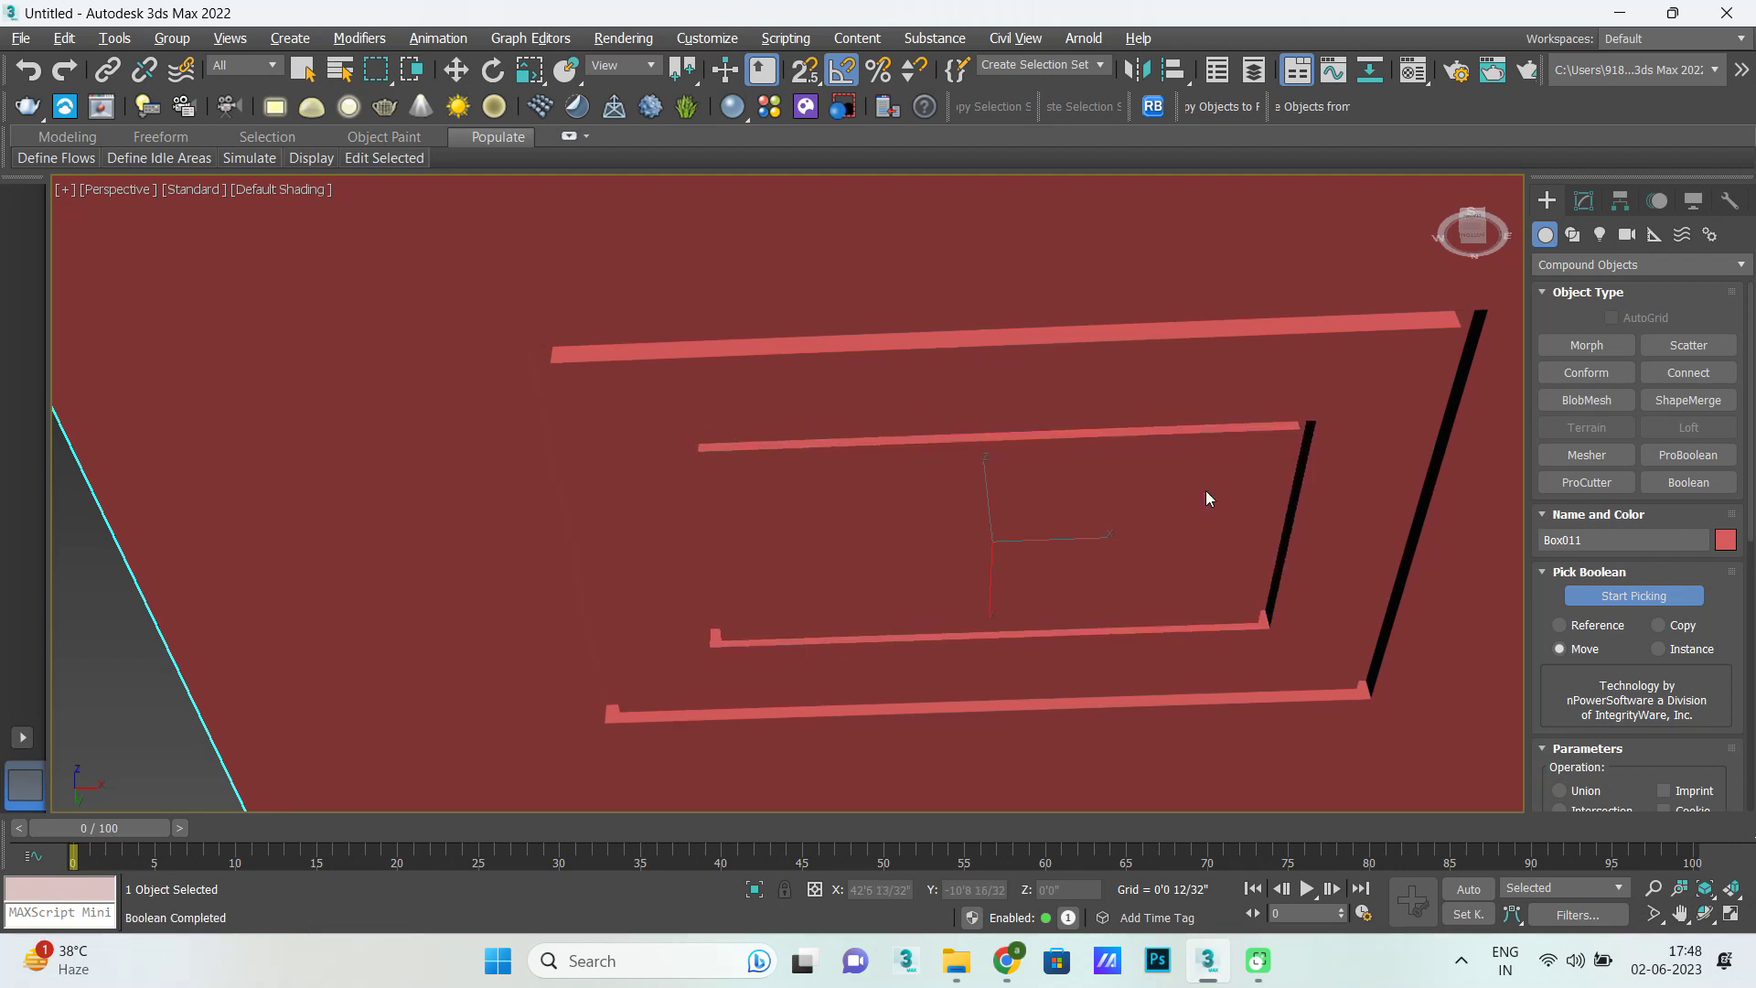
pyautogui.click(1591, 209)
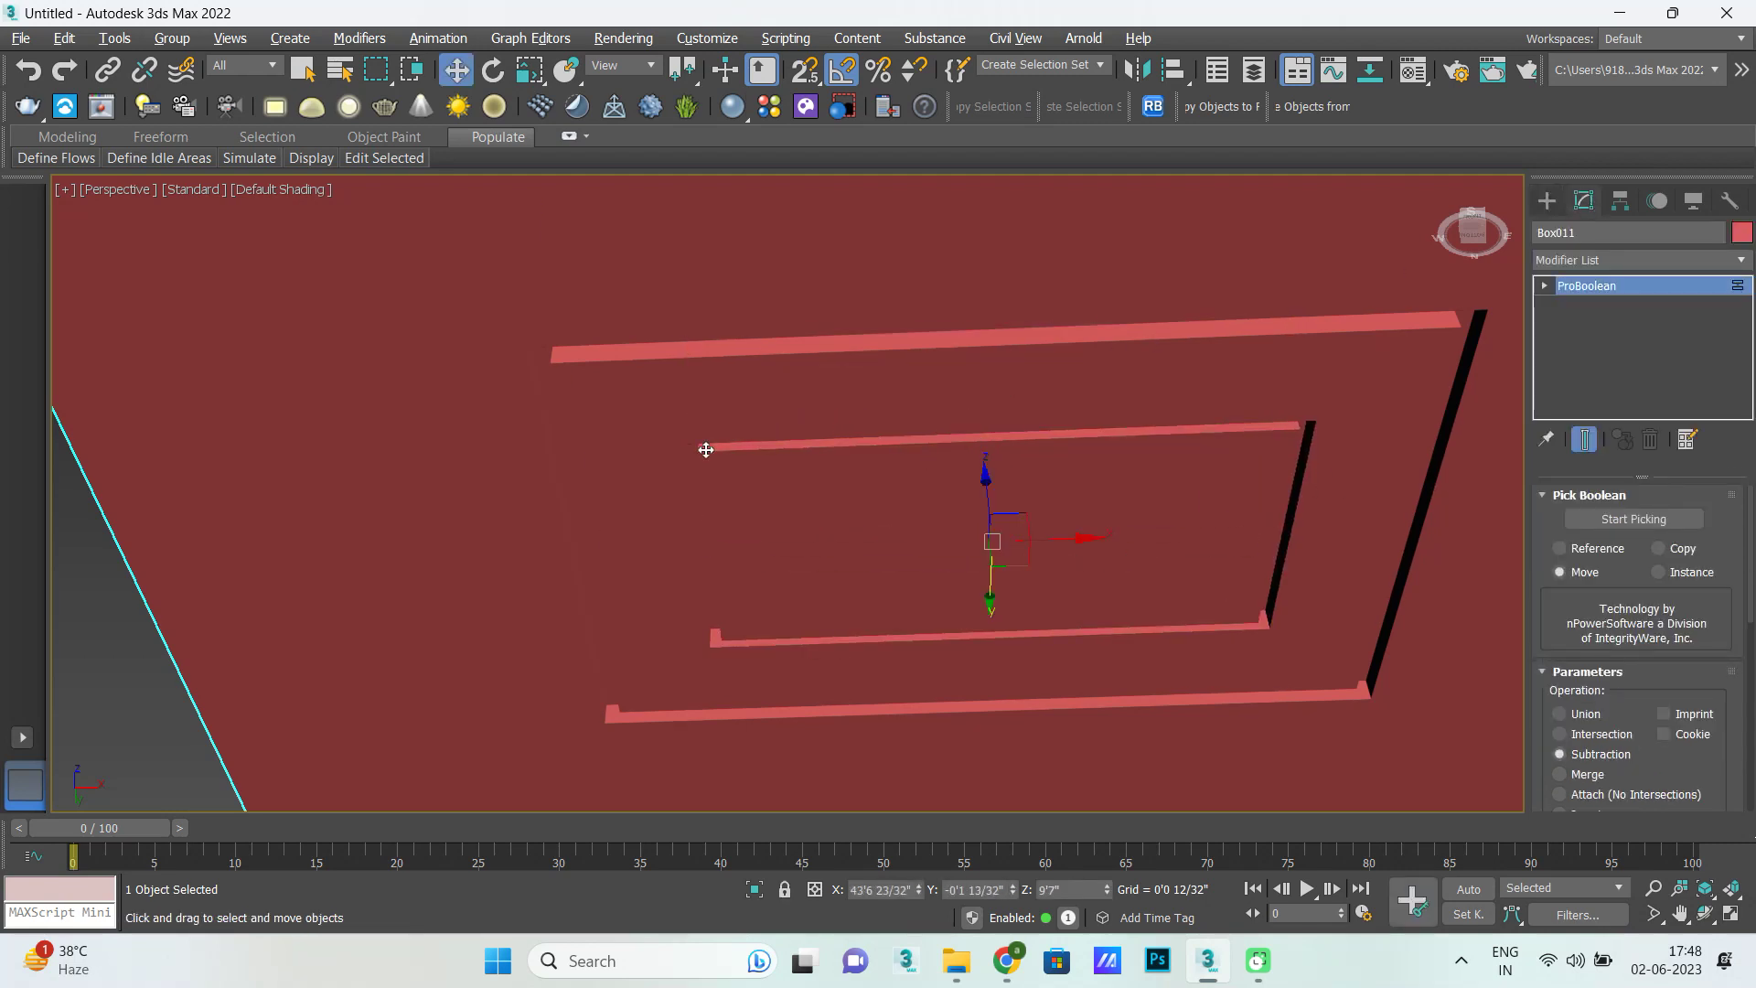
# Squash Box016 into a thin strip along Y and lower it to the slab's level.
pyautogui.hotkey('alt', 'w')
pyautogui.hotkey('alt', 'w')
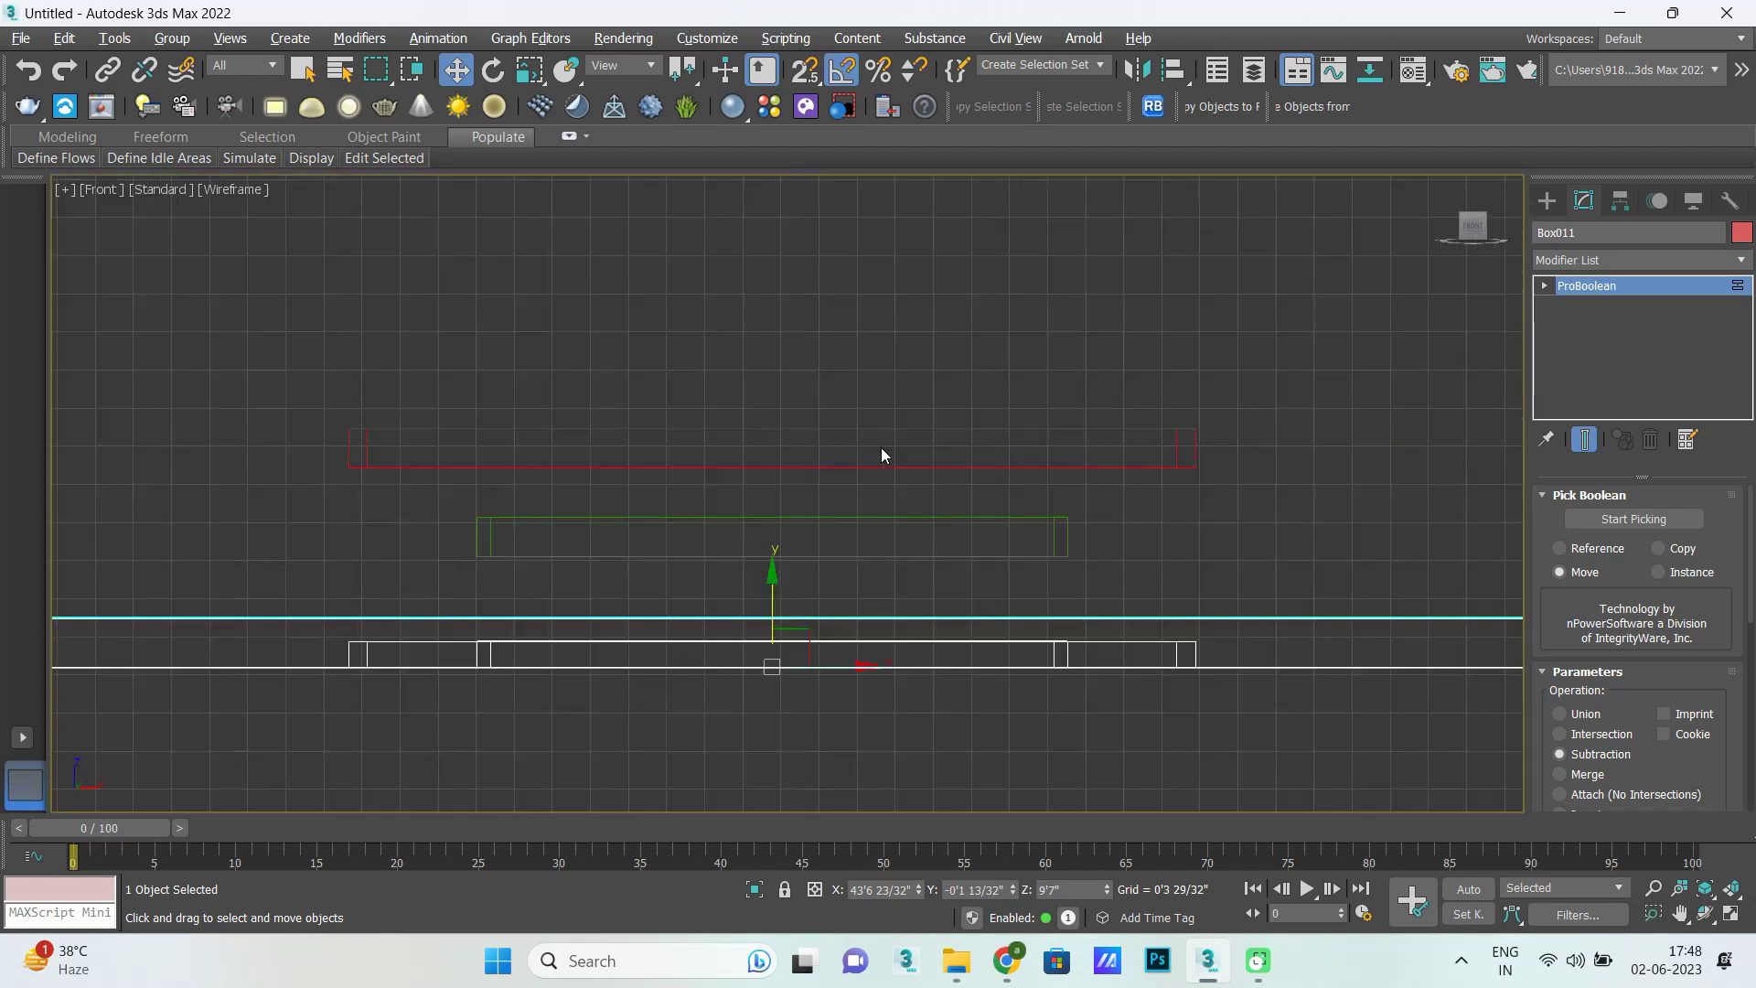
pyautogui.click(1545, 199)
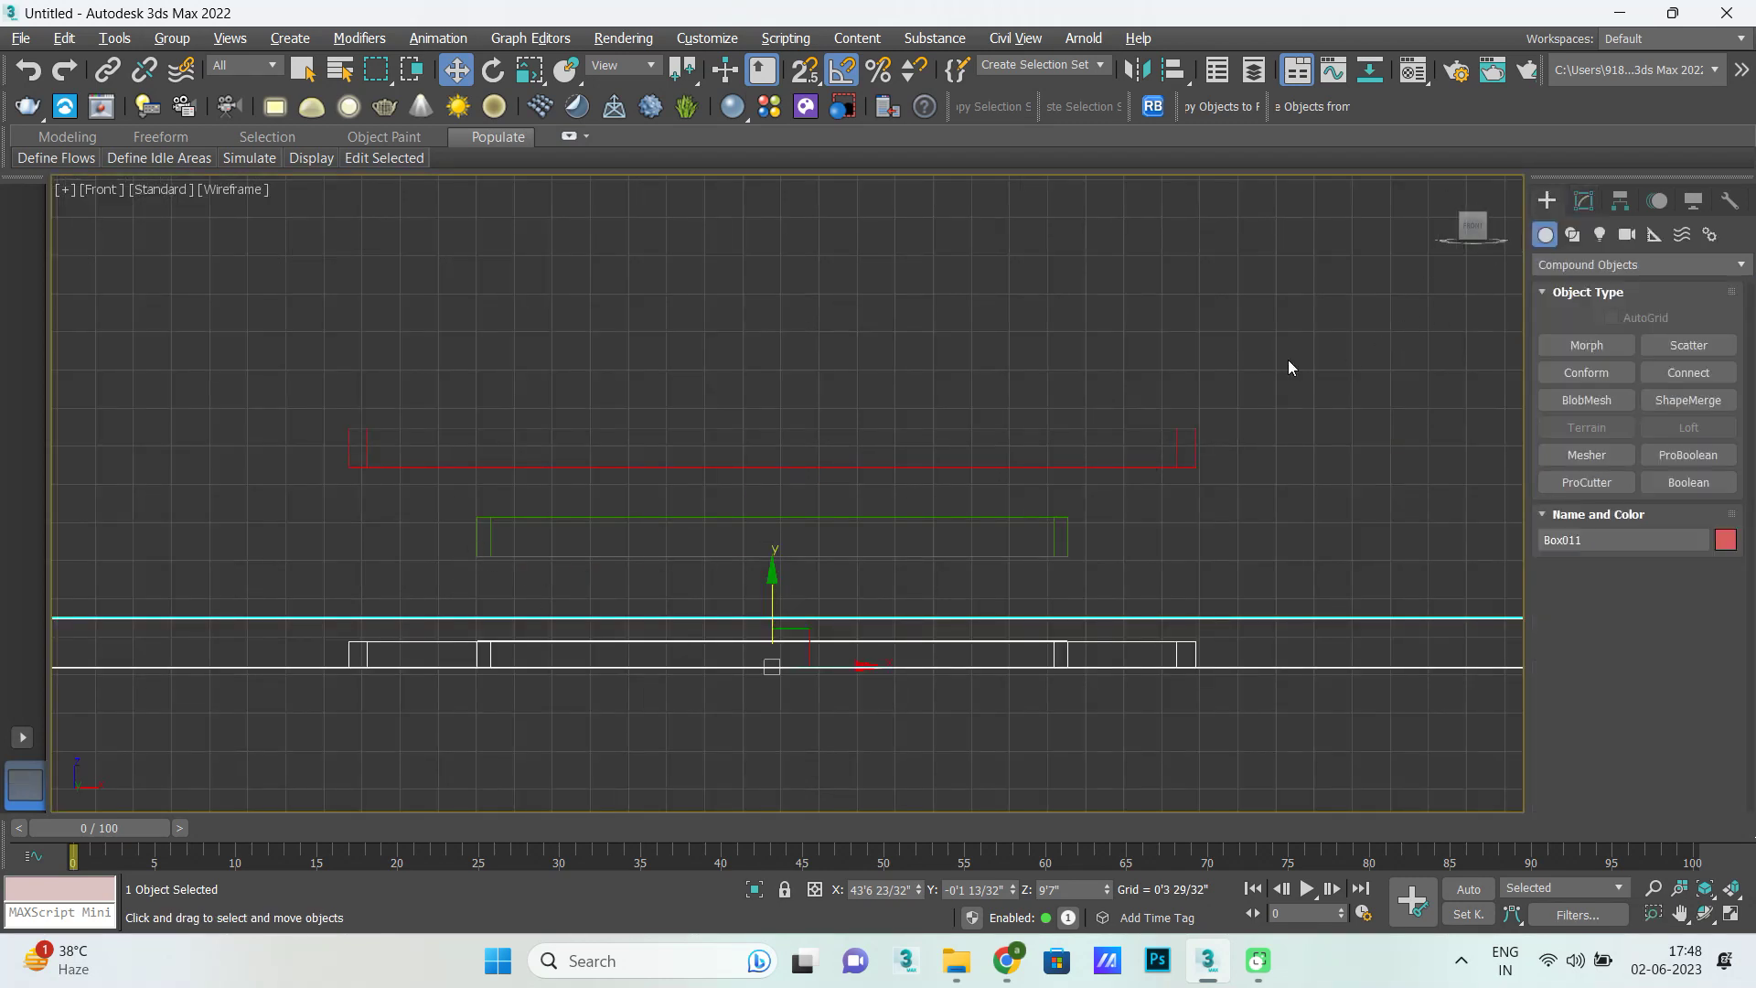
pyautogui.click(957, 514)
pyautogui.press('r')
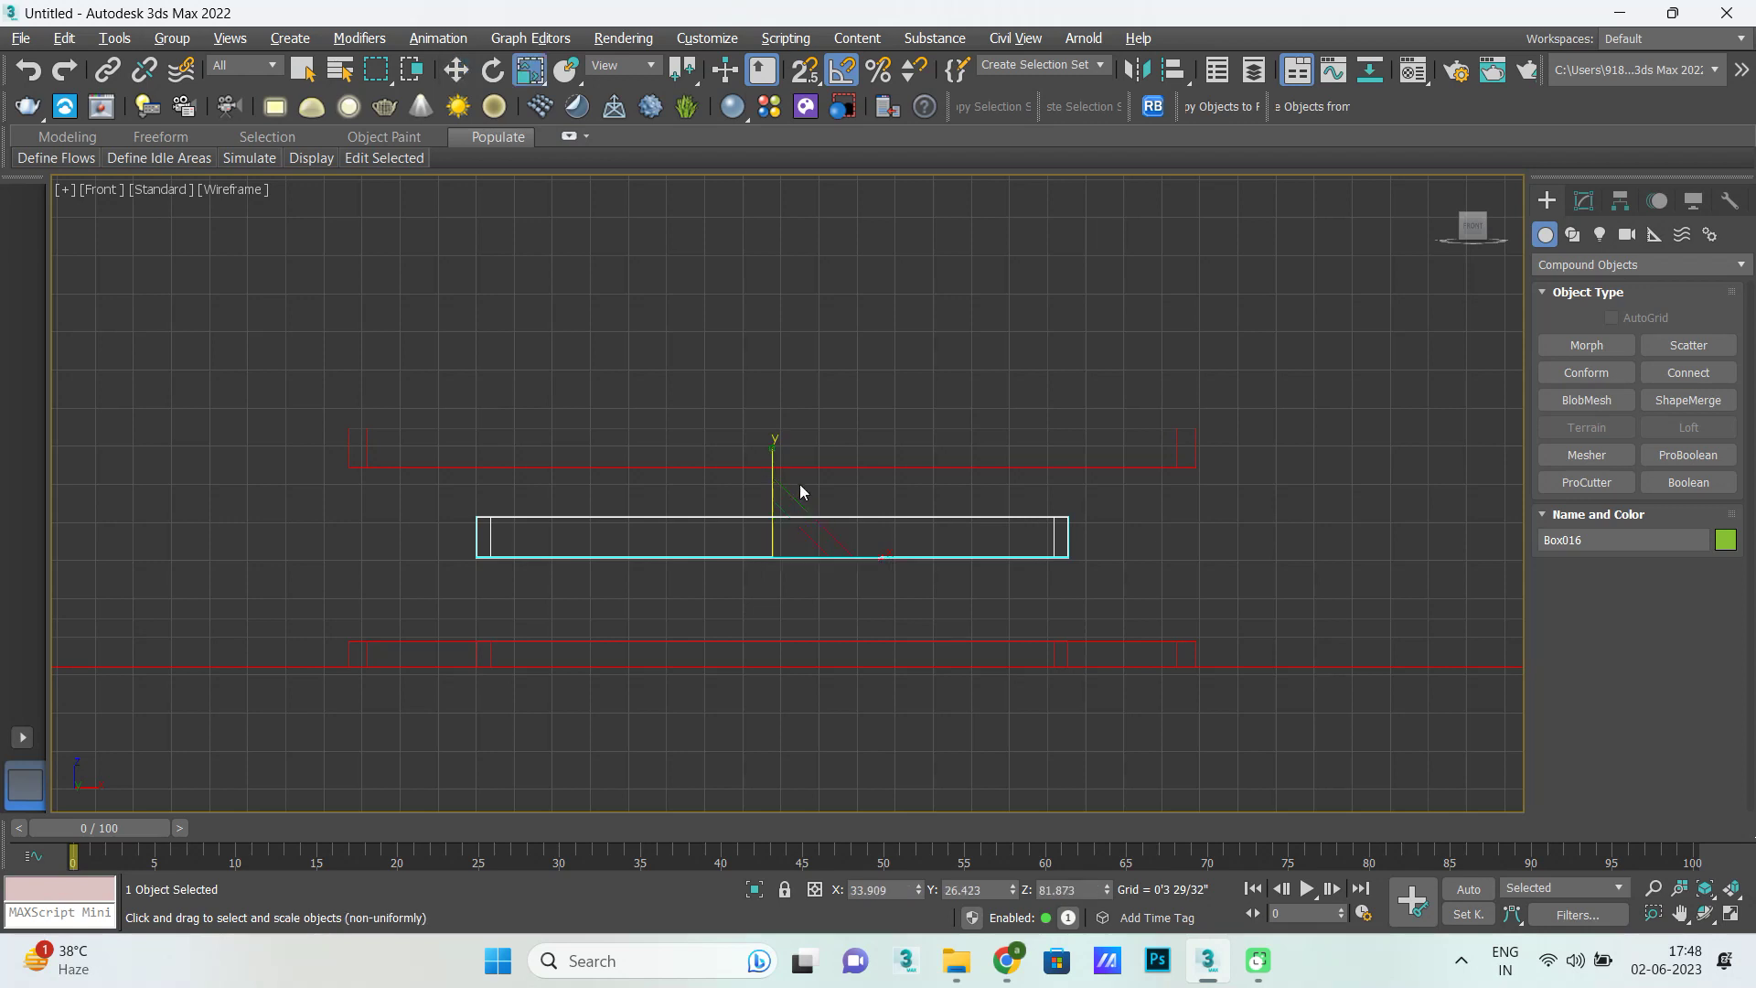
pyautogui.moveTo(770, 462); pyautogui.dragTo(769, 808)
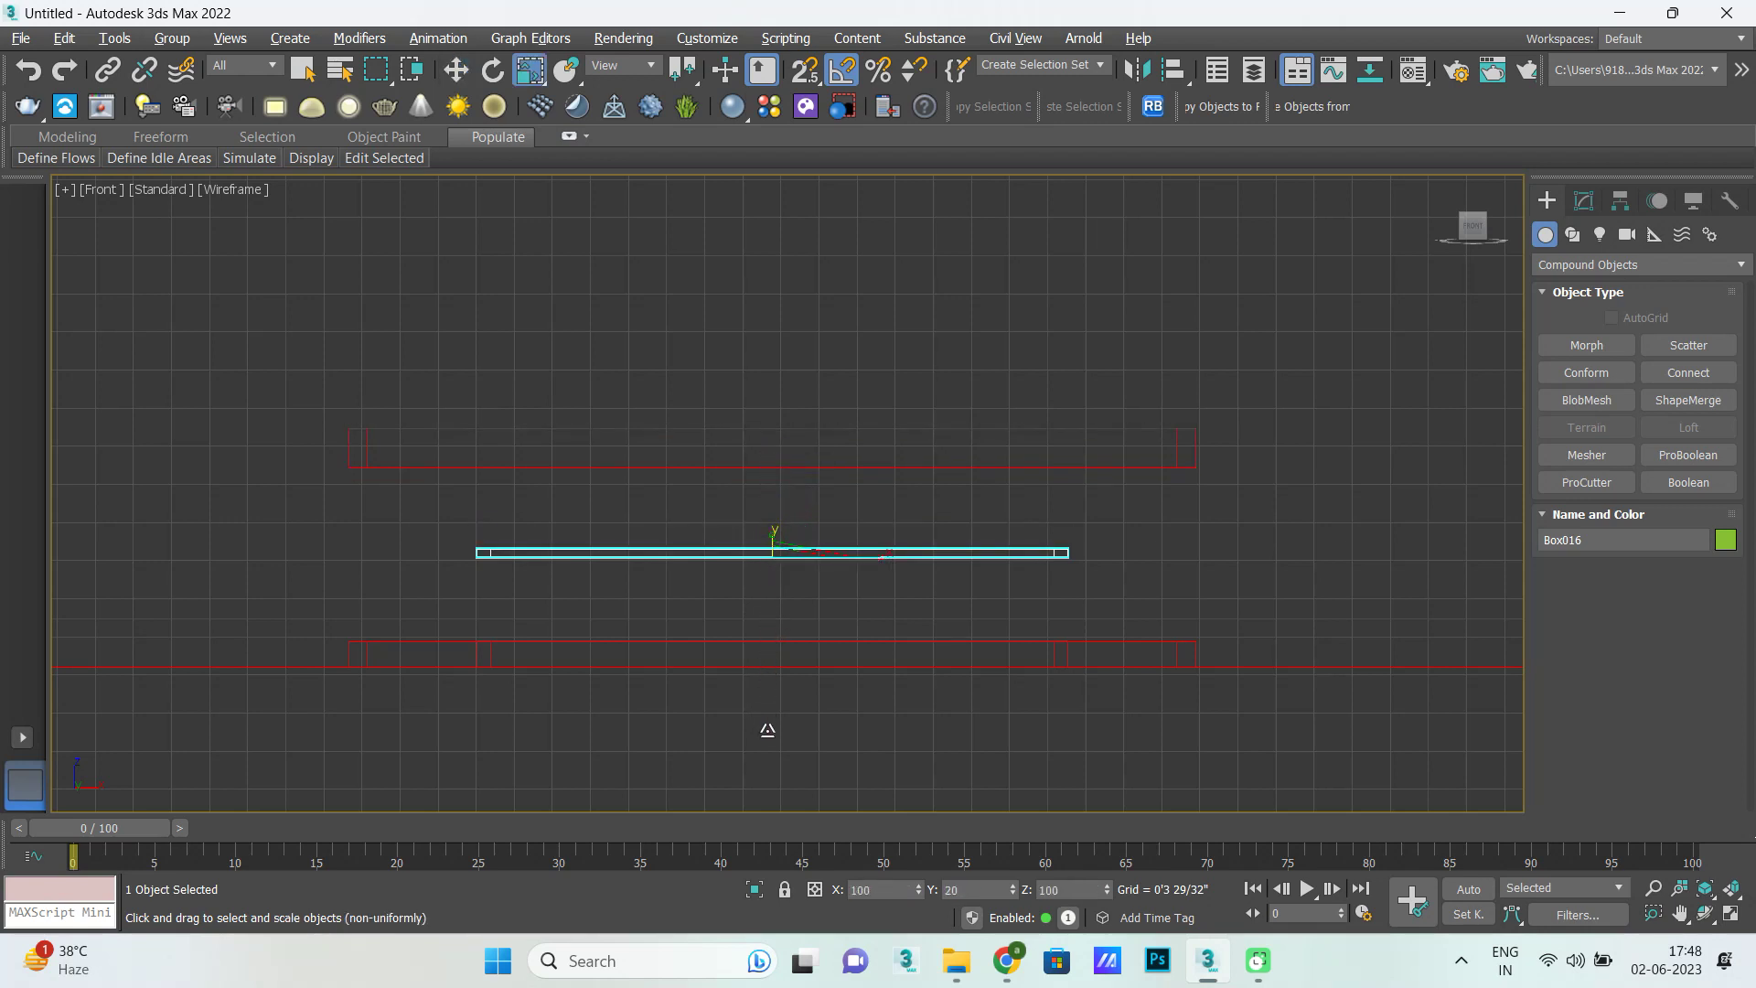
pyautogui.press('w')
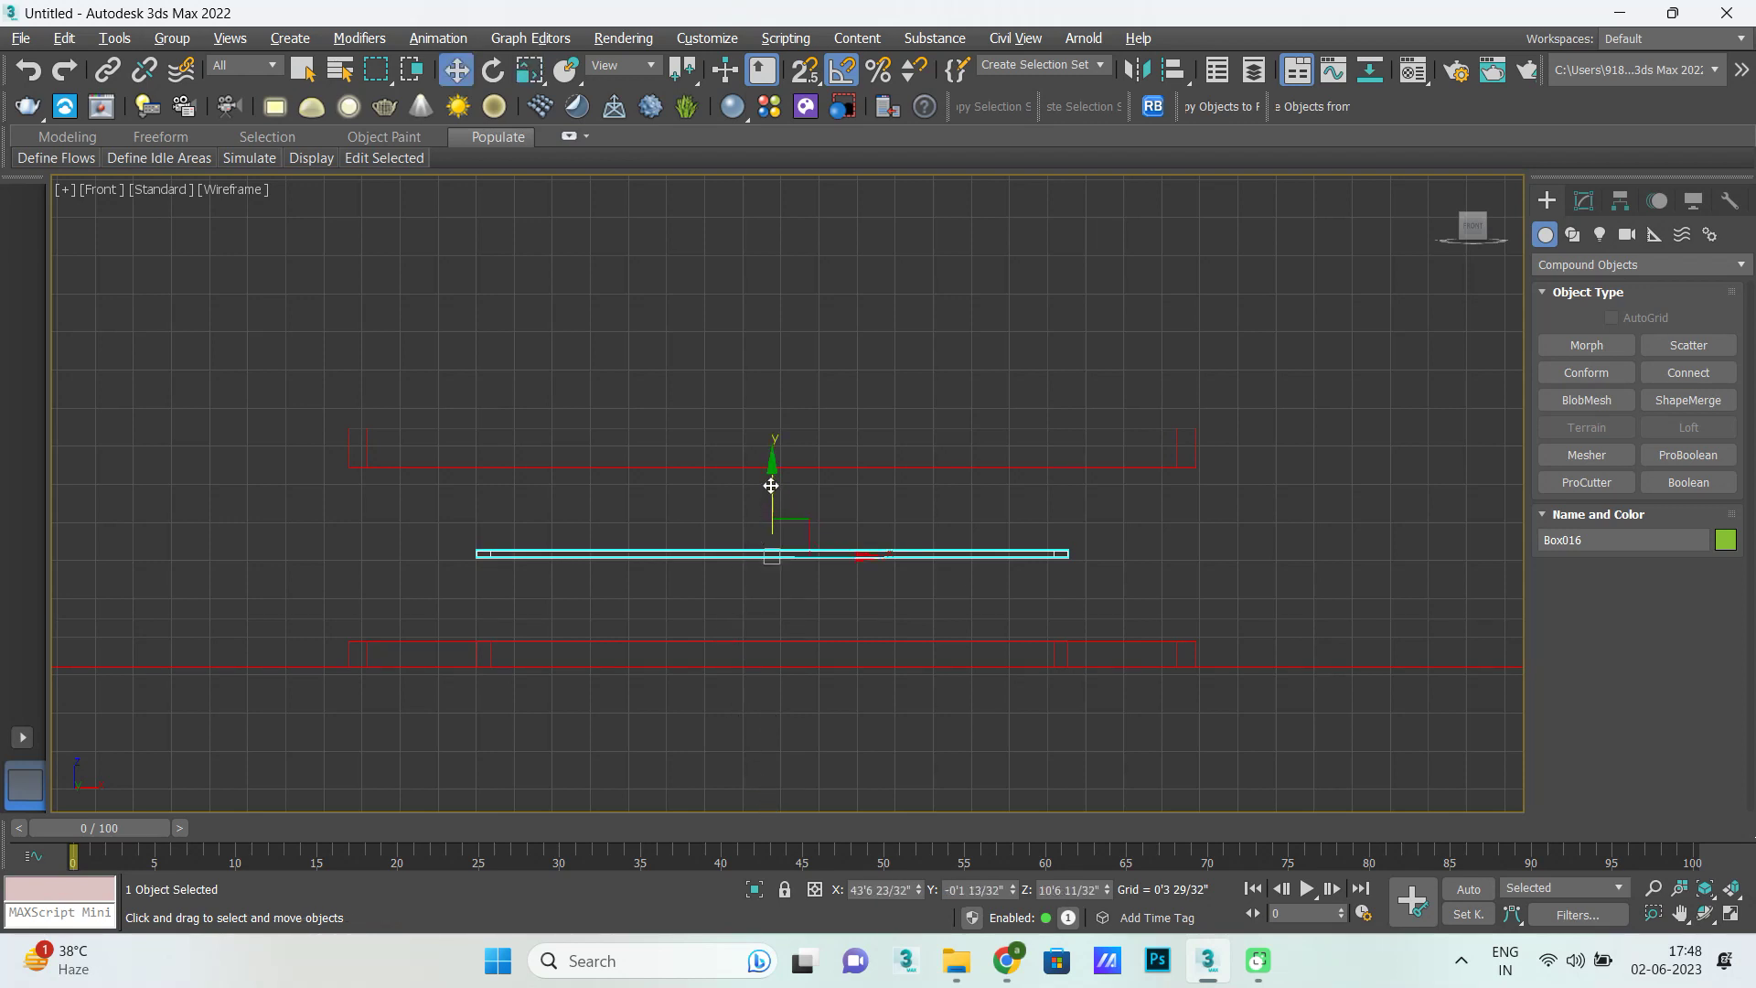
pyautogui.moveTo(771, 485); pyautogui.dragTo(771, 587)
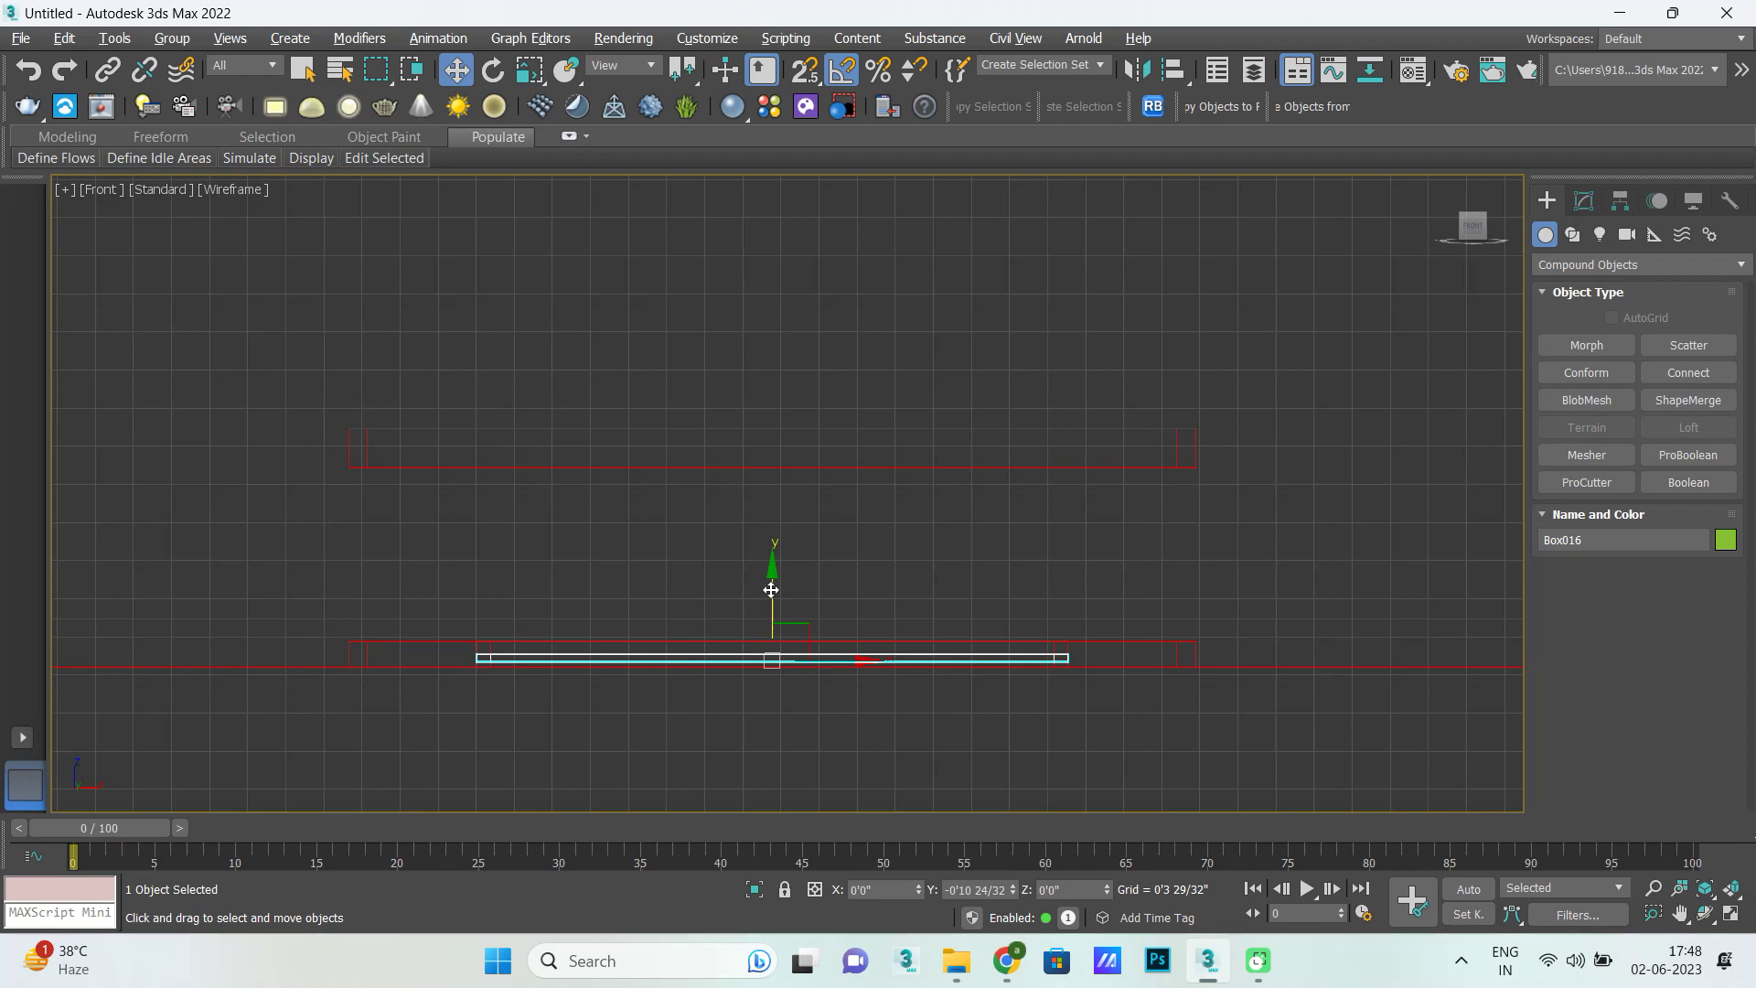
pyautogui.moveTo(771, 587); pyautogui.dragTo(769, 586)
pyautogui.press('r')
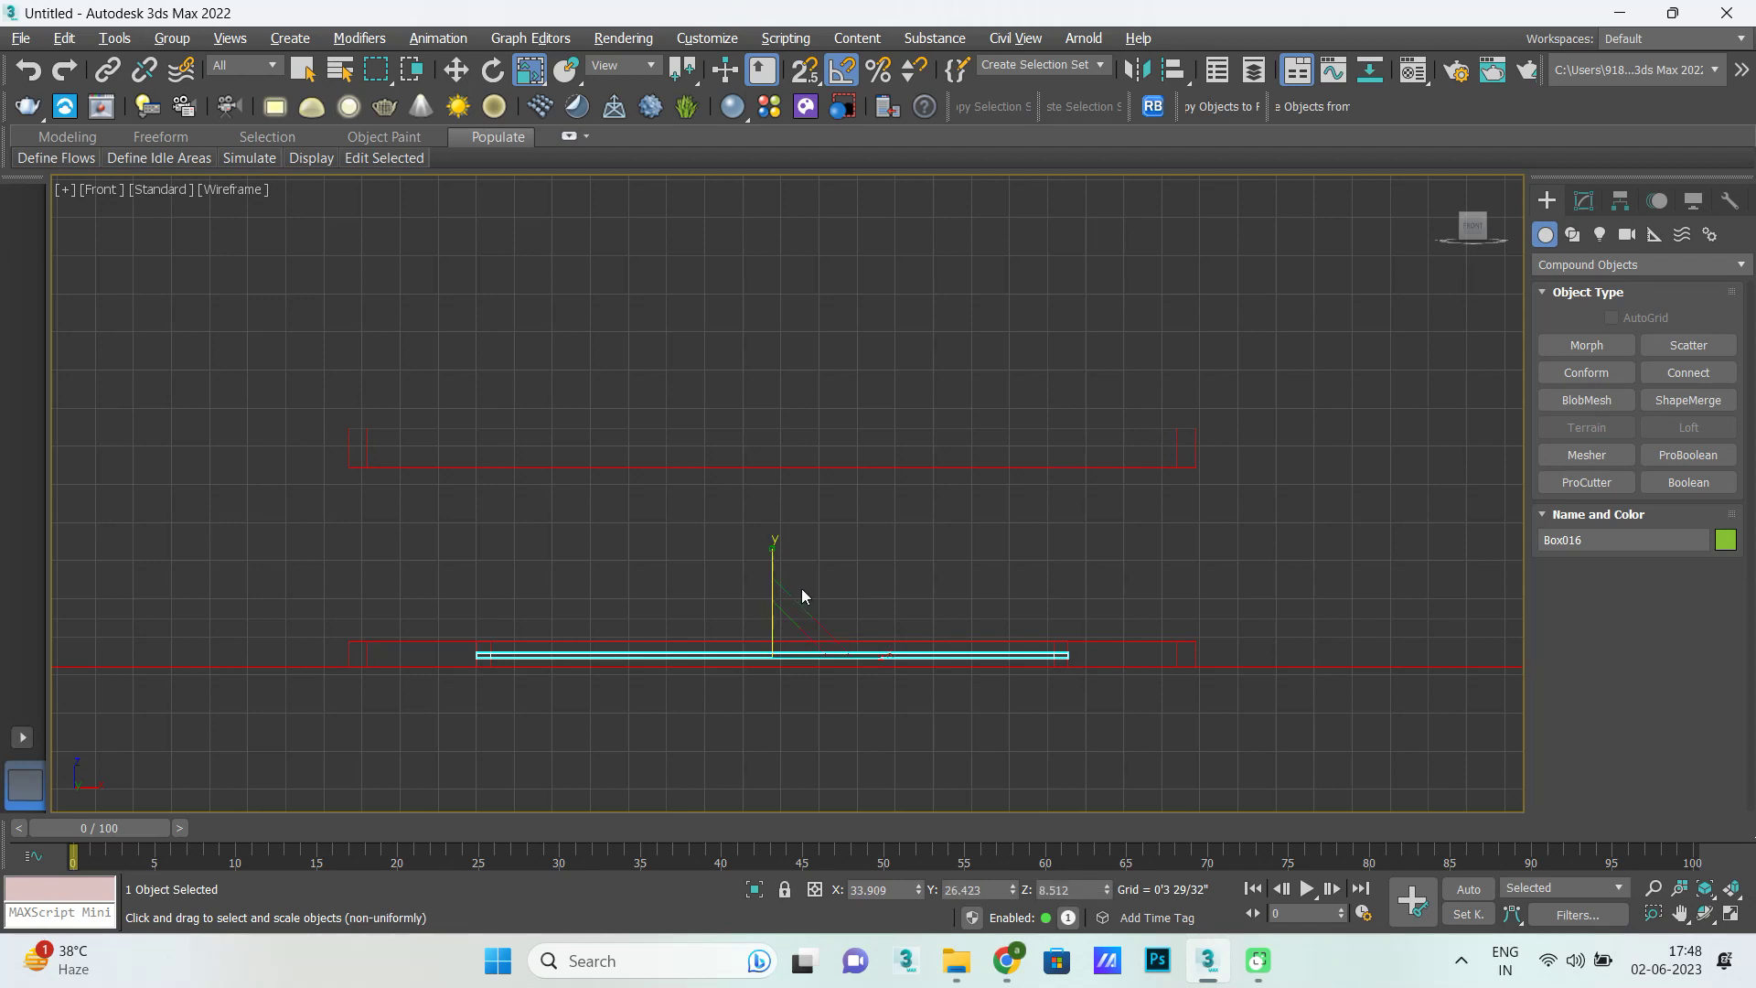
pyautogui.press('w')
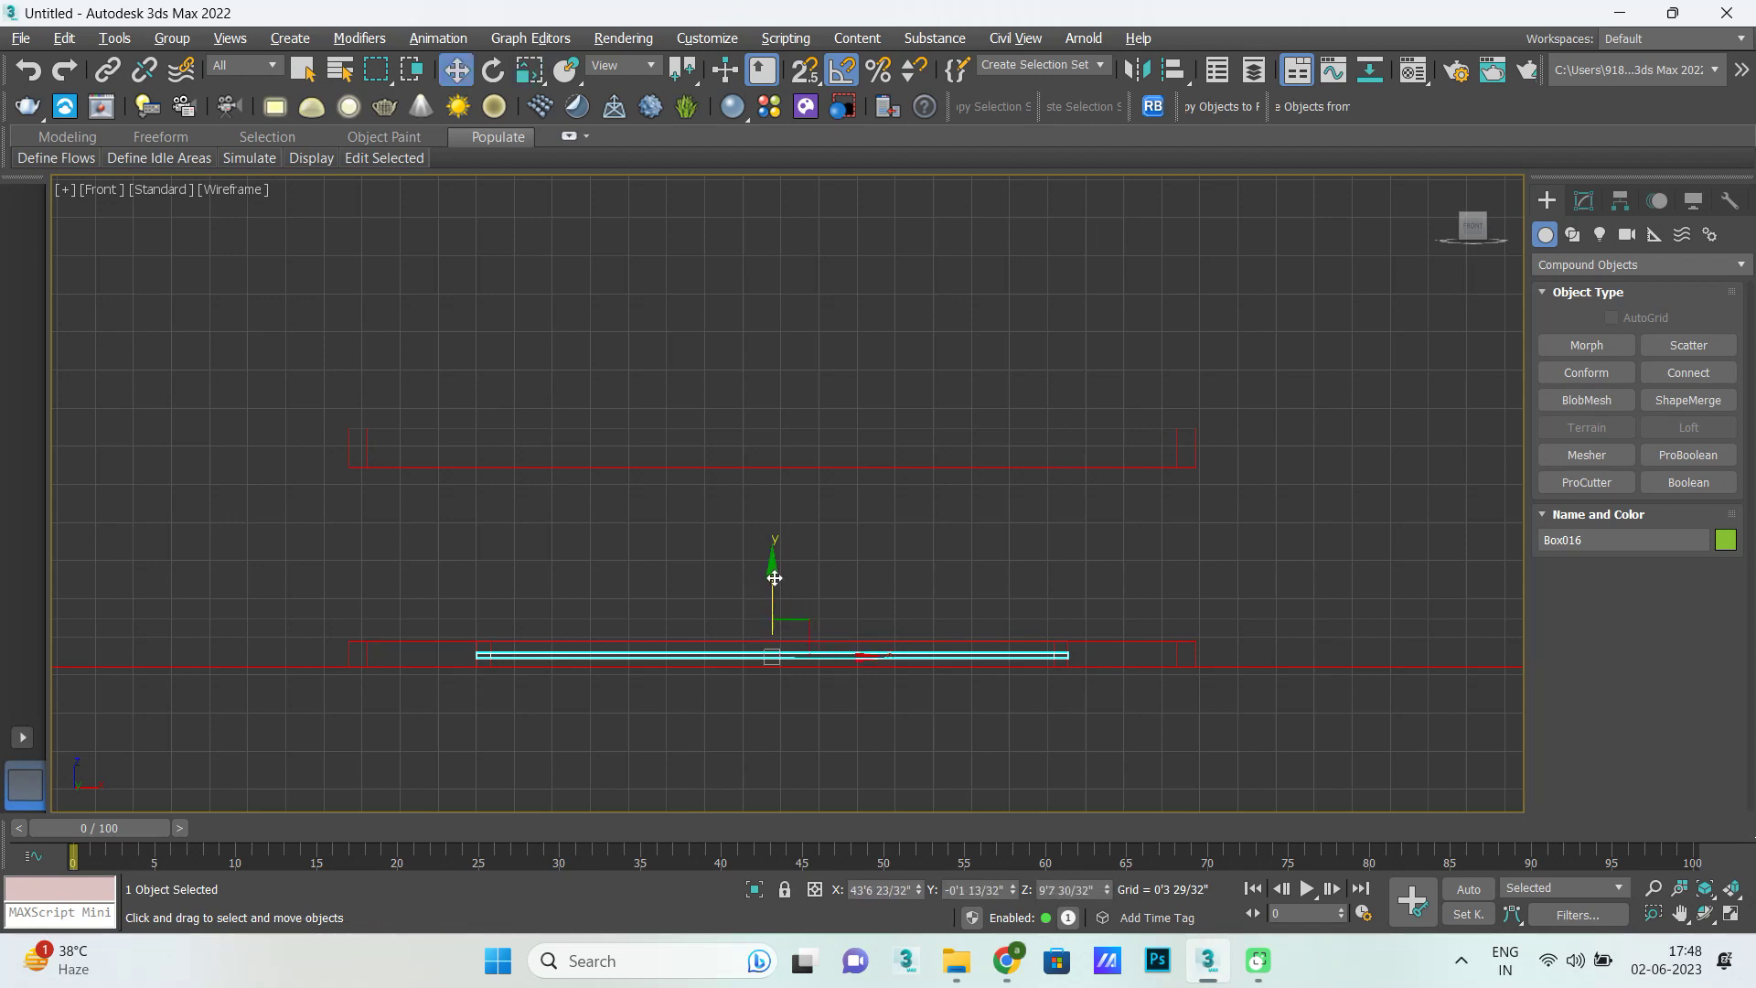
pyautogui.moveTo(774, 578); pyautogui.dragTo(778, 570)
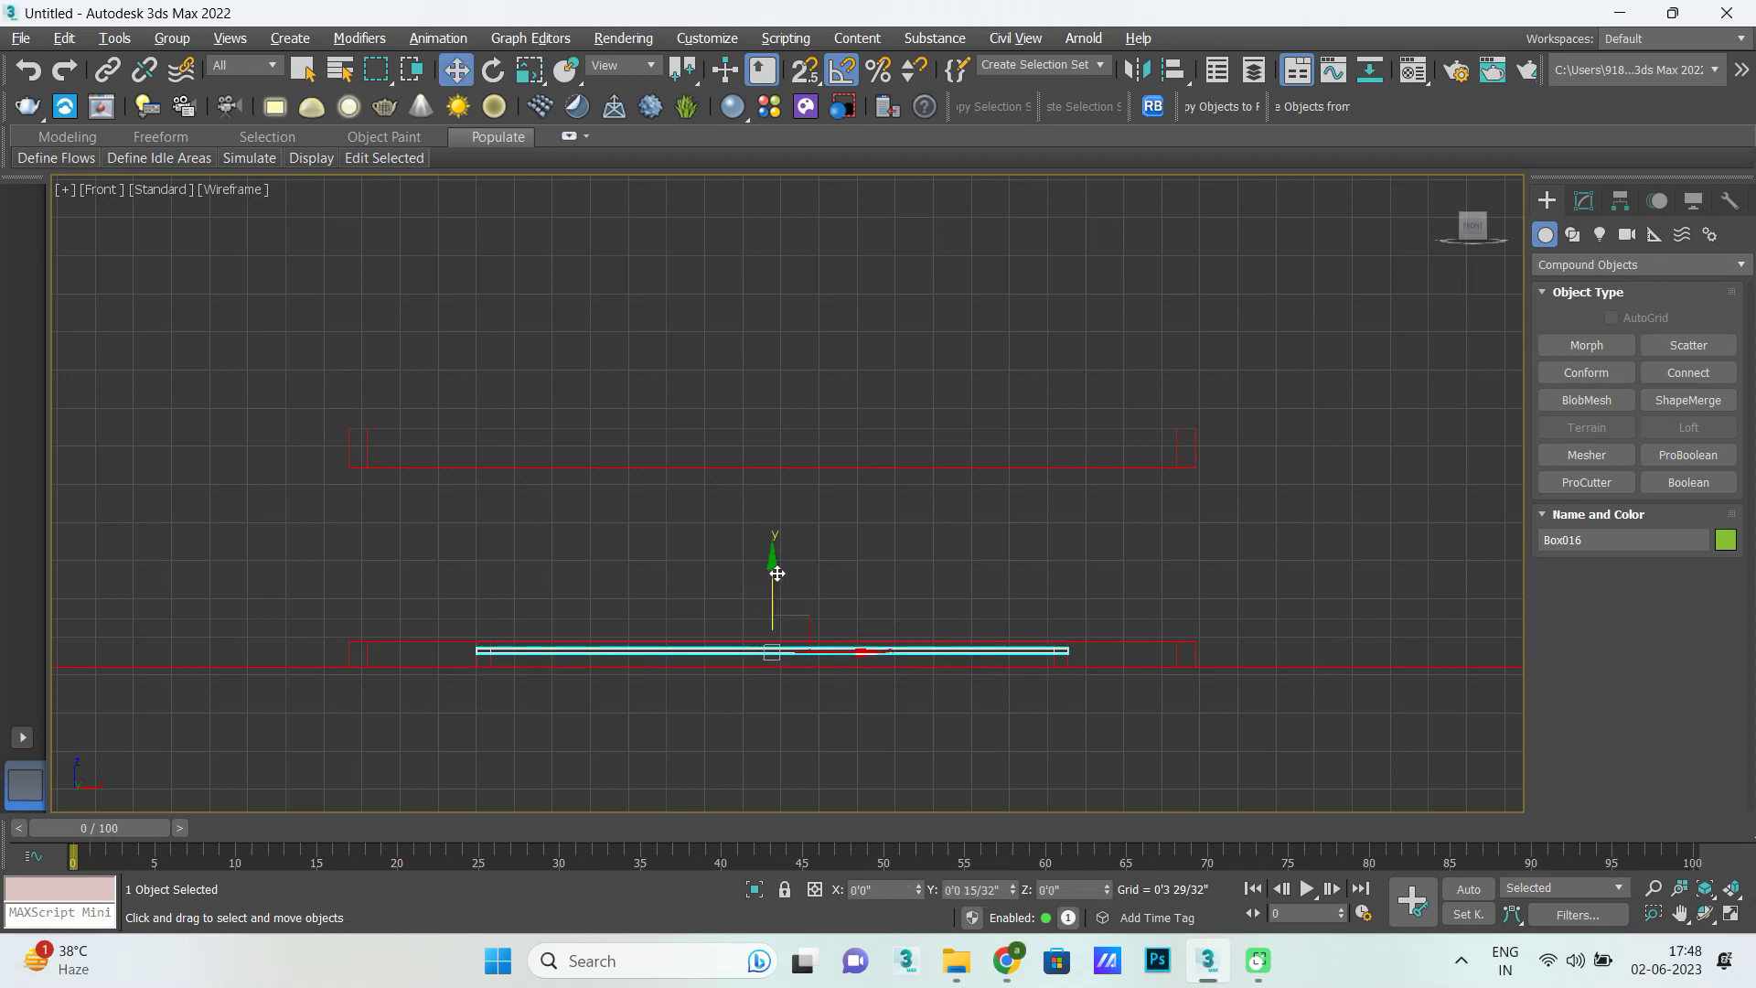
pyautogui.click(443, 465)
# Thin Box014 along Y, lower it to the slab, and nudge Box016 down to match.
pyautogui.press('r')
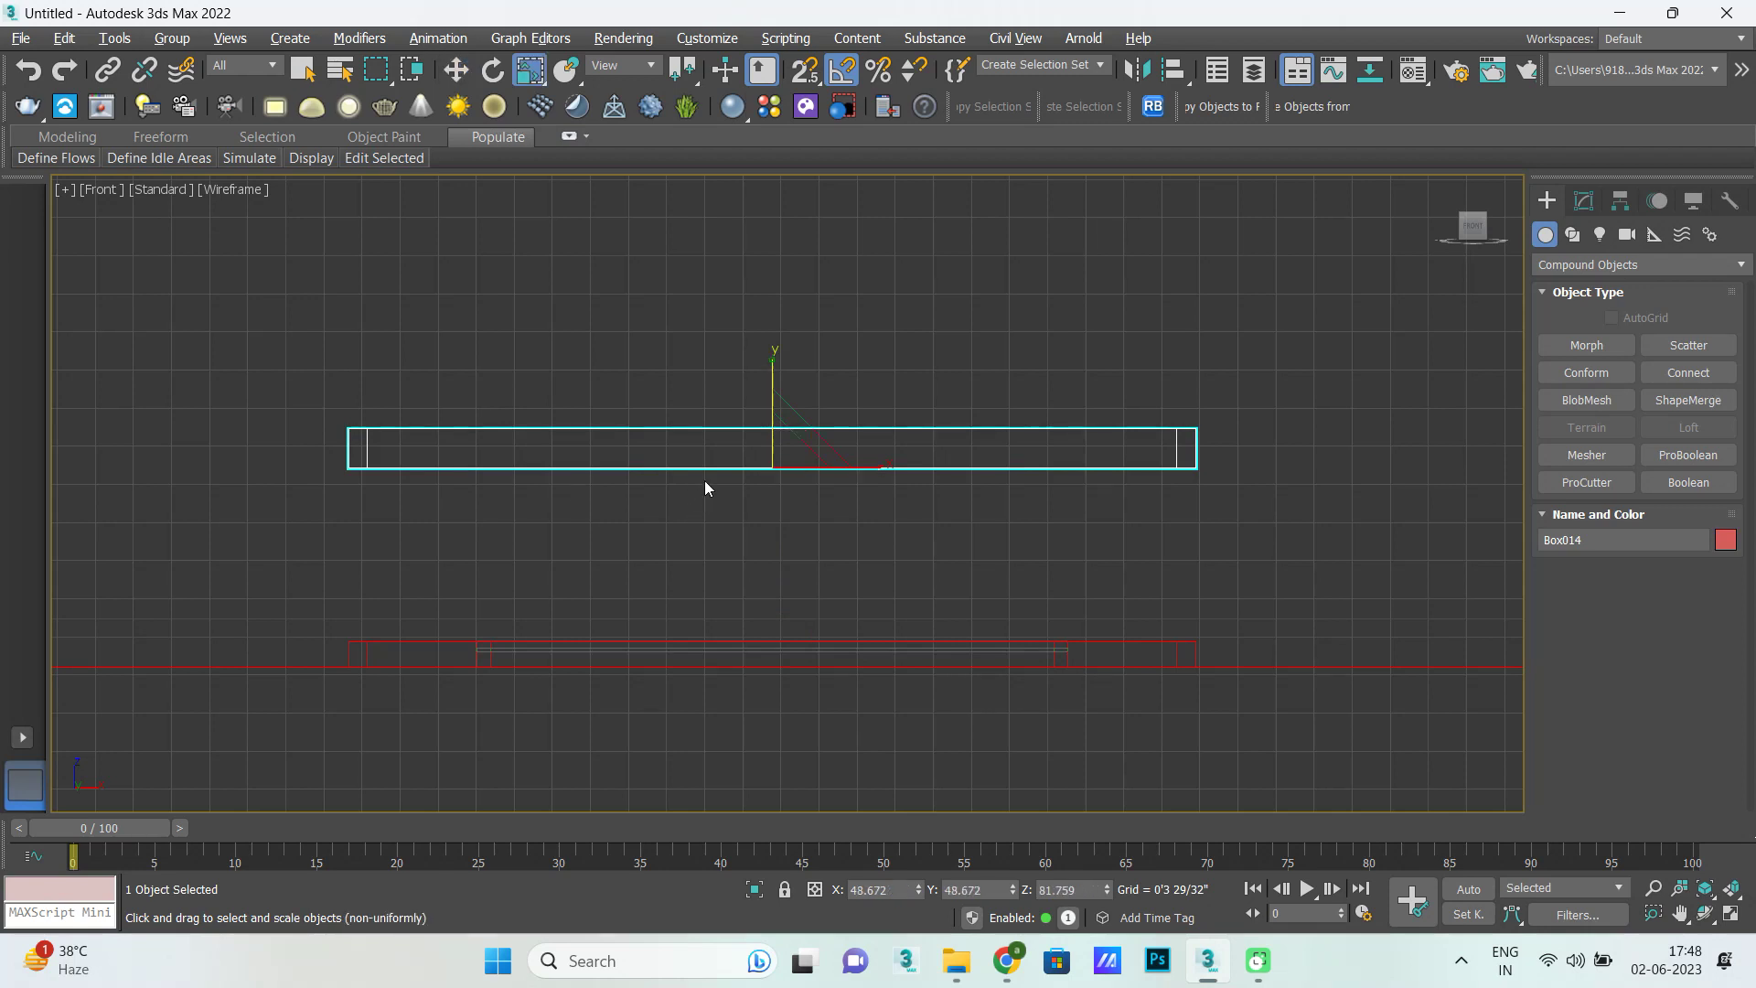
pyautogui.moveTo(780, 501); pyautogui.dragTo(782, 760)
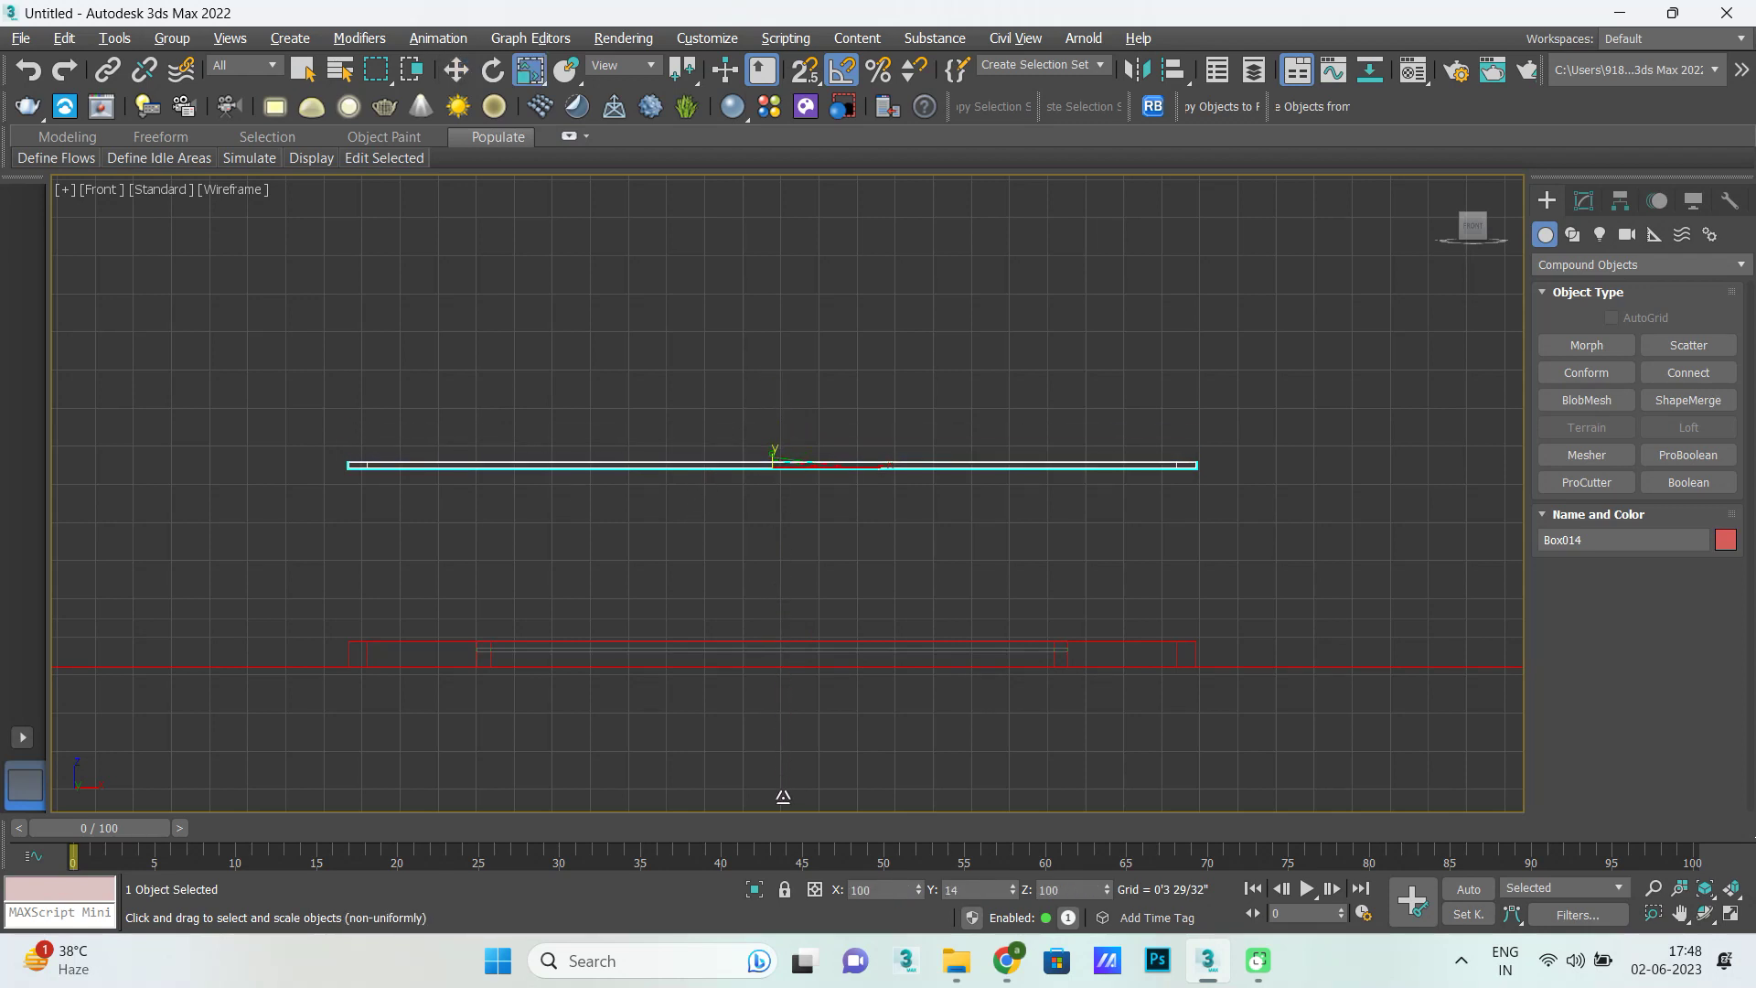
pyautogui.press('w')
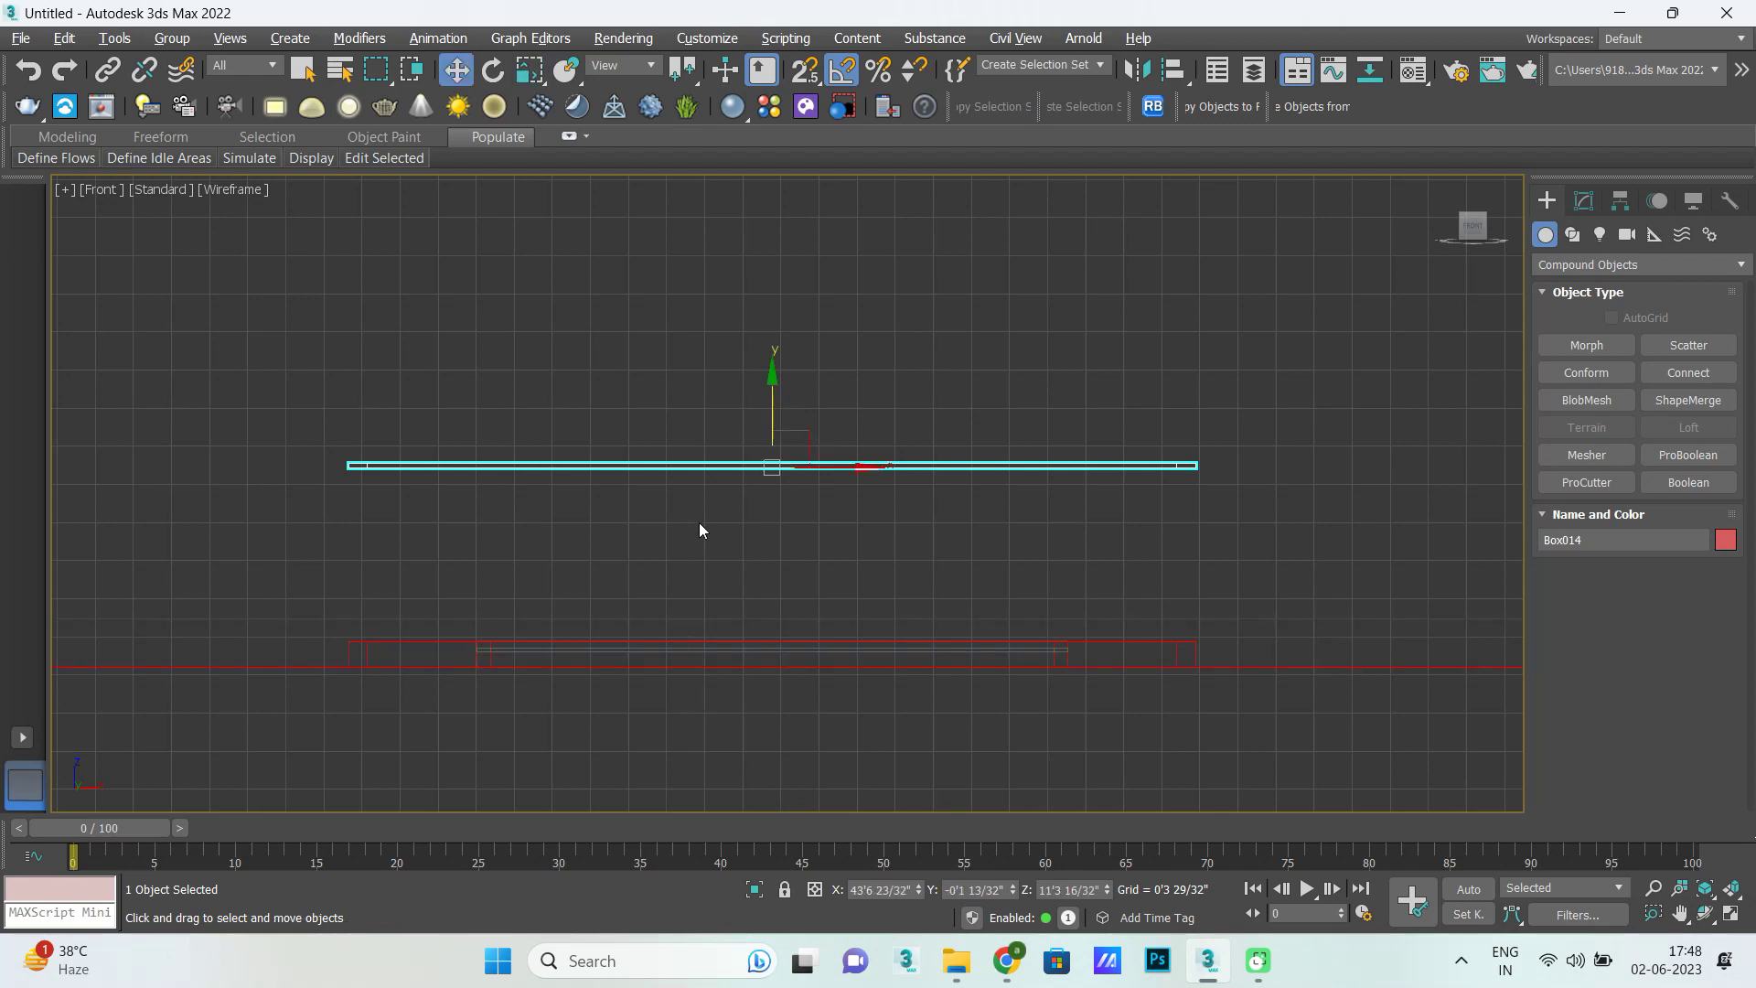
pyautogui.moveTo(773, 392); pyautogui.dragTo(778, 581)
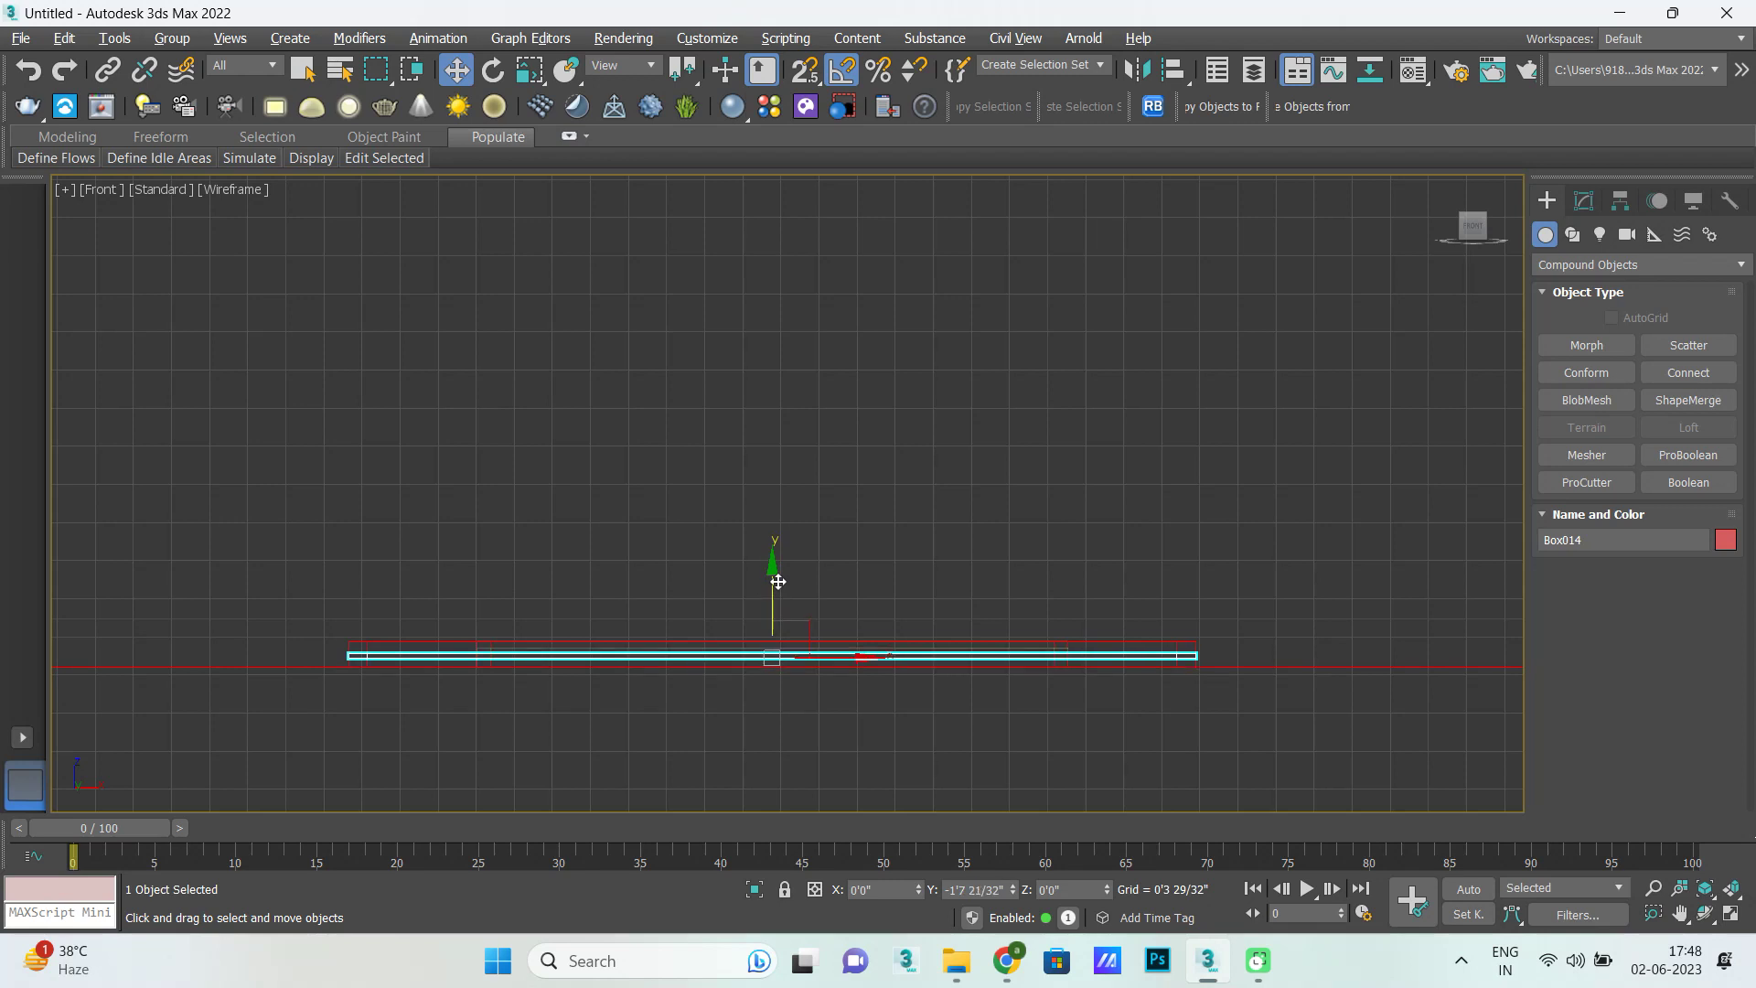
pyautogui.scroll(8, 844, 708)
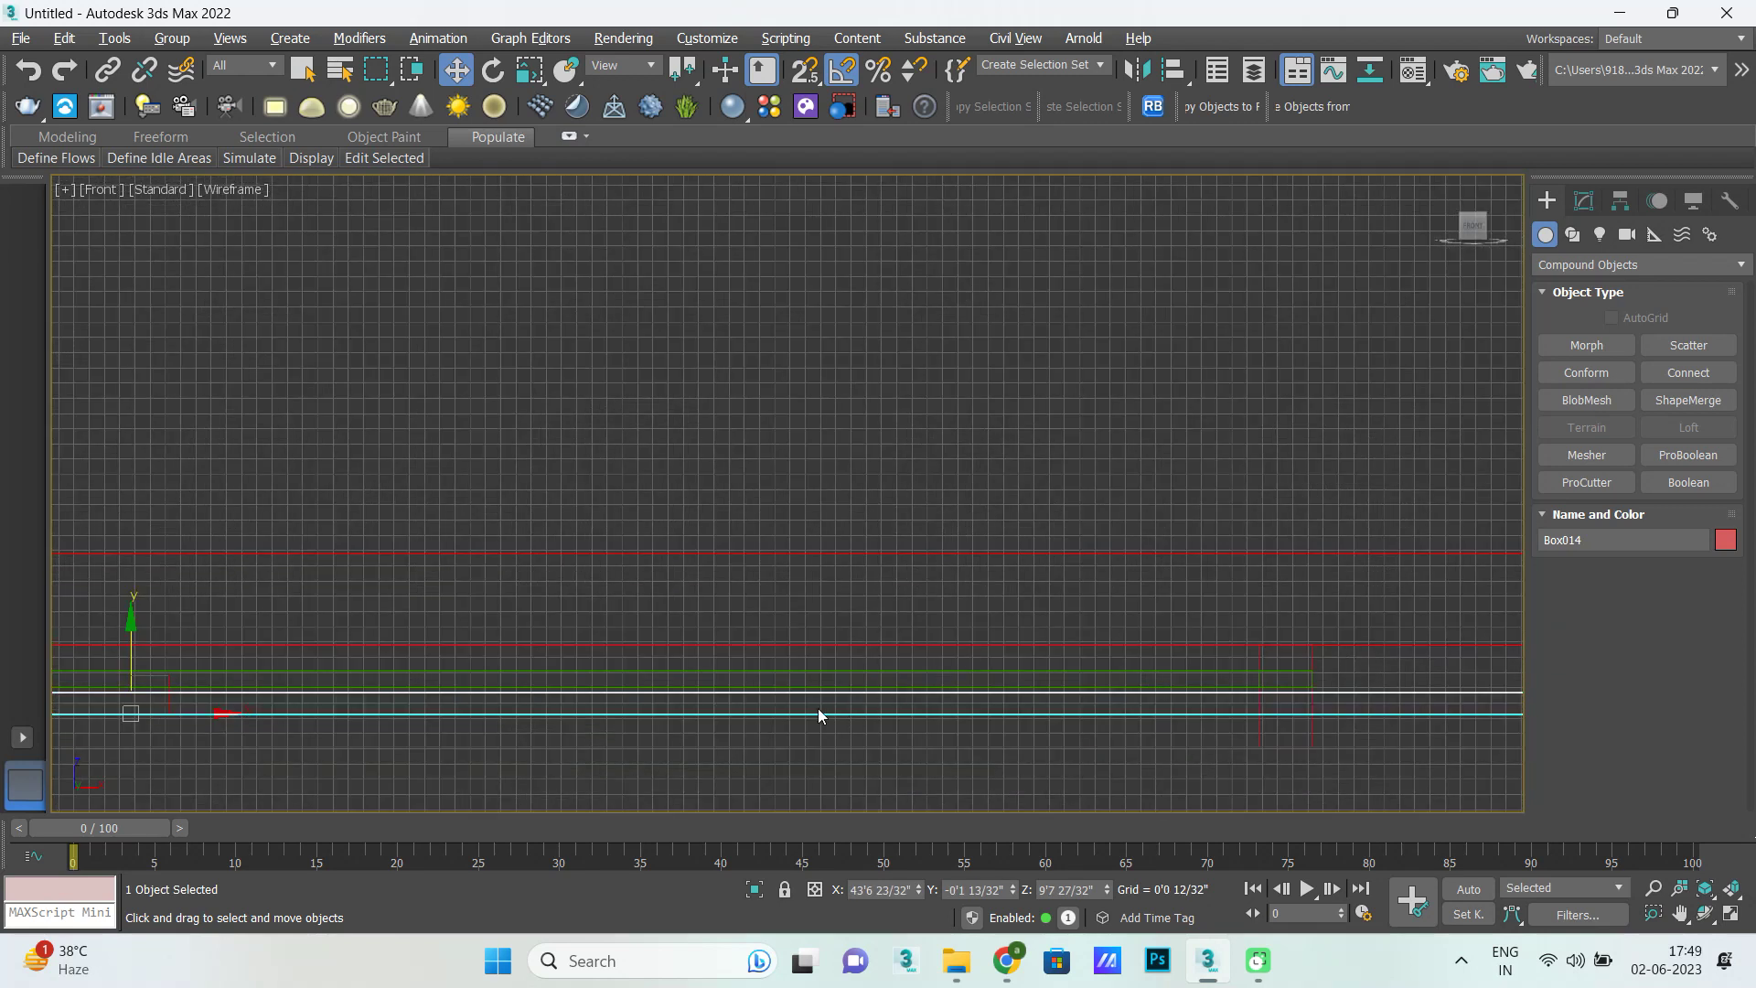
pyautogui.scroll(-2, 815, 686)
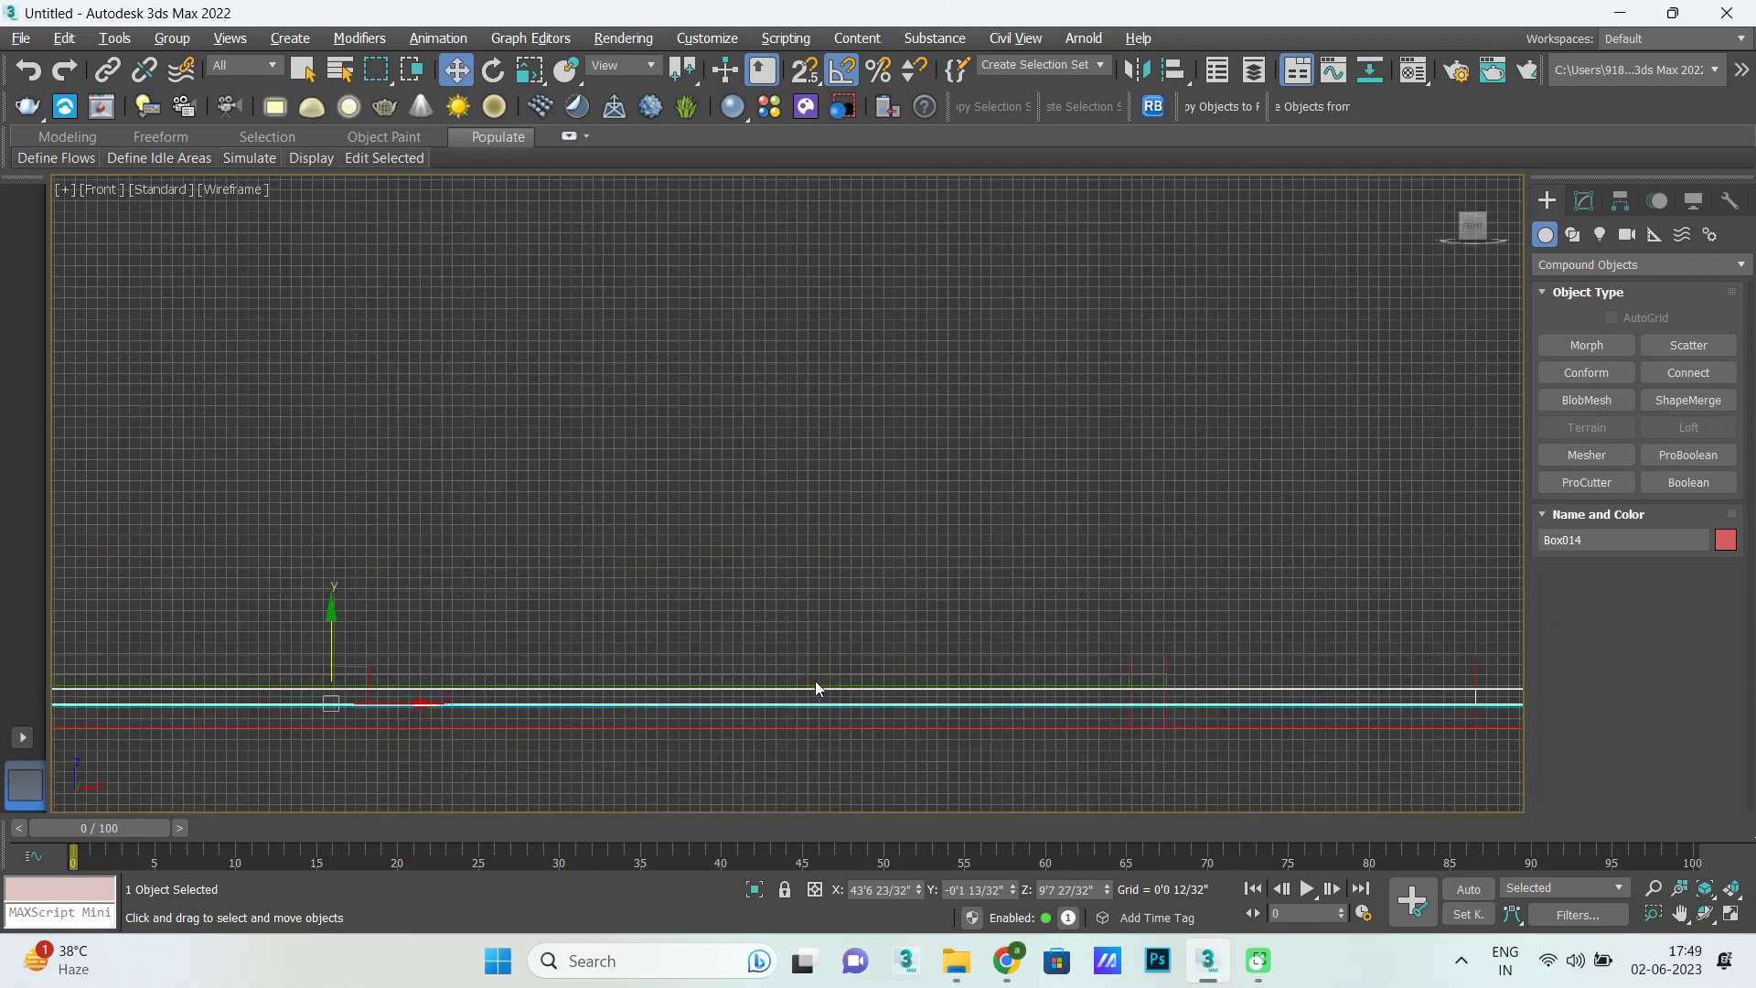
pyautogui.click(633, 678)
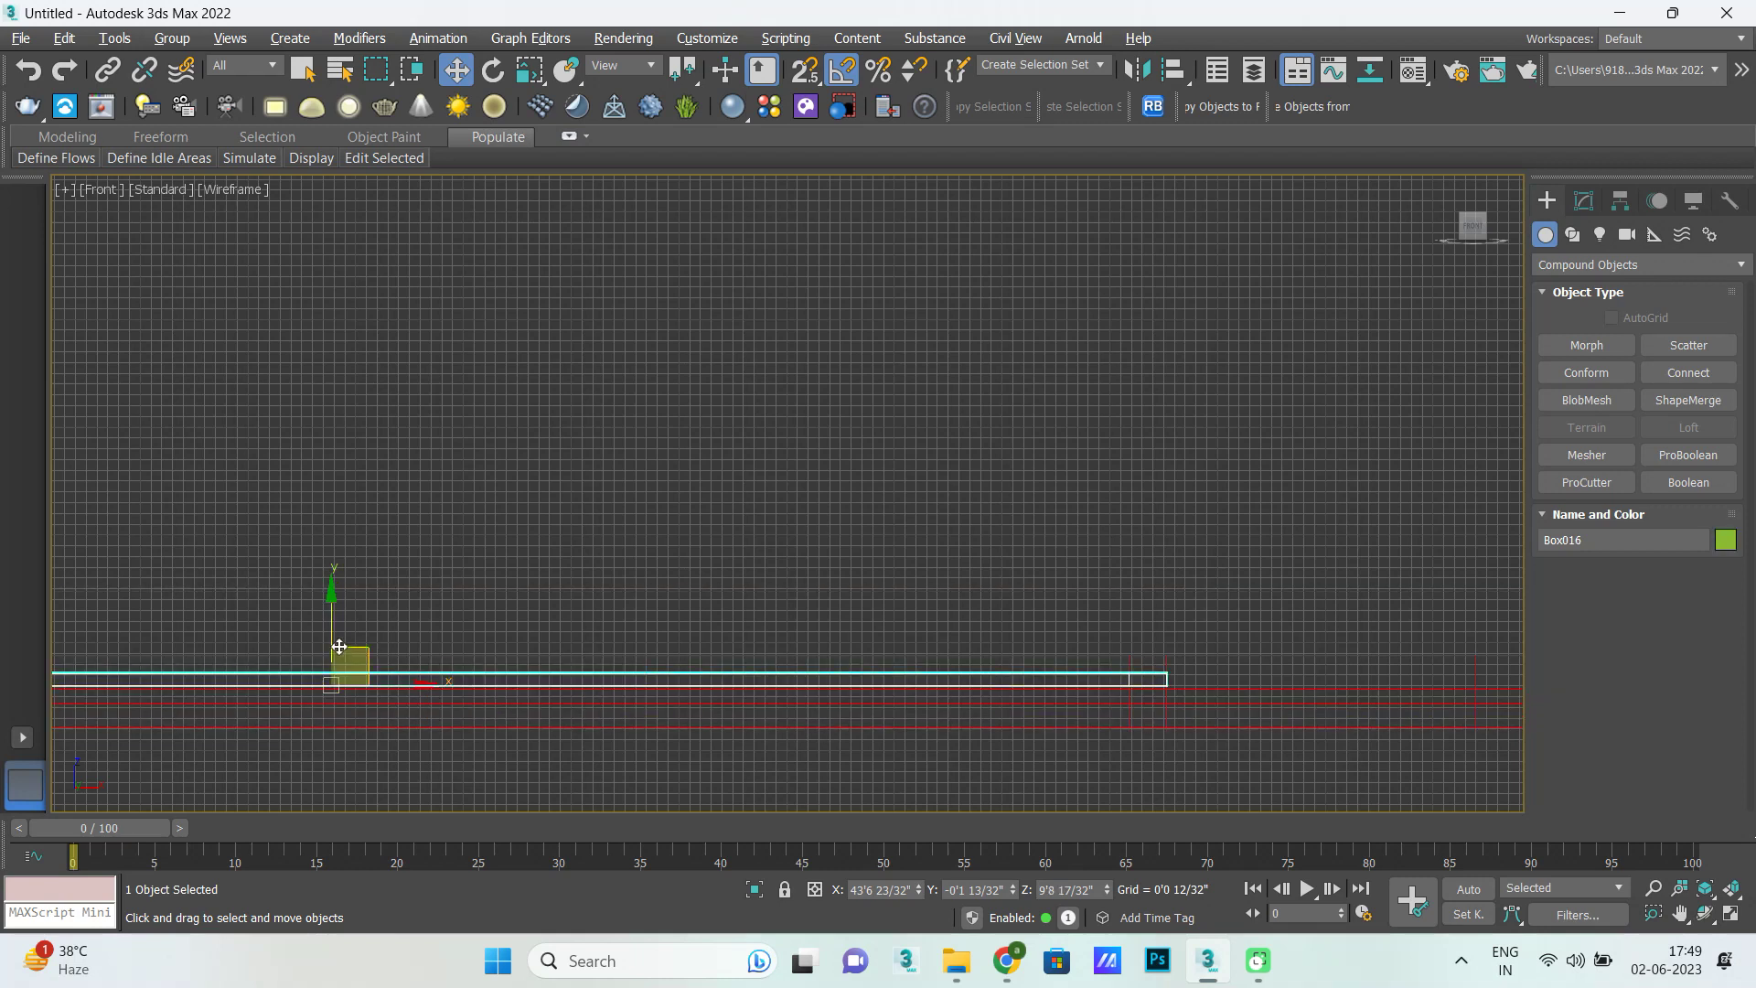
pyautogui.moveTo(336, 624); pyautogui.dragTo(330, 643)
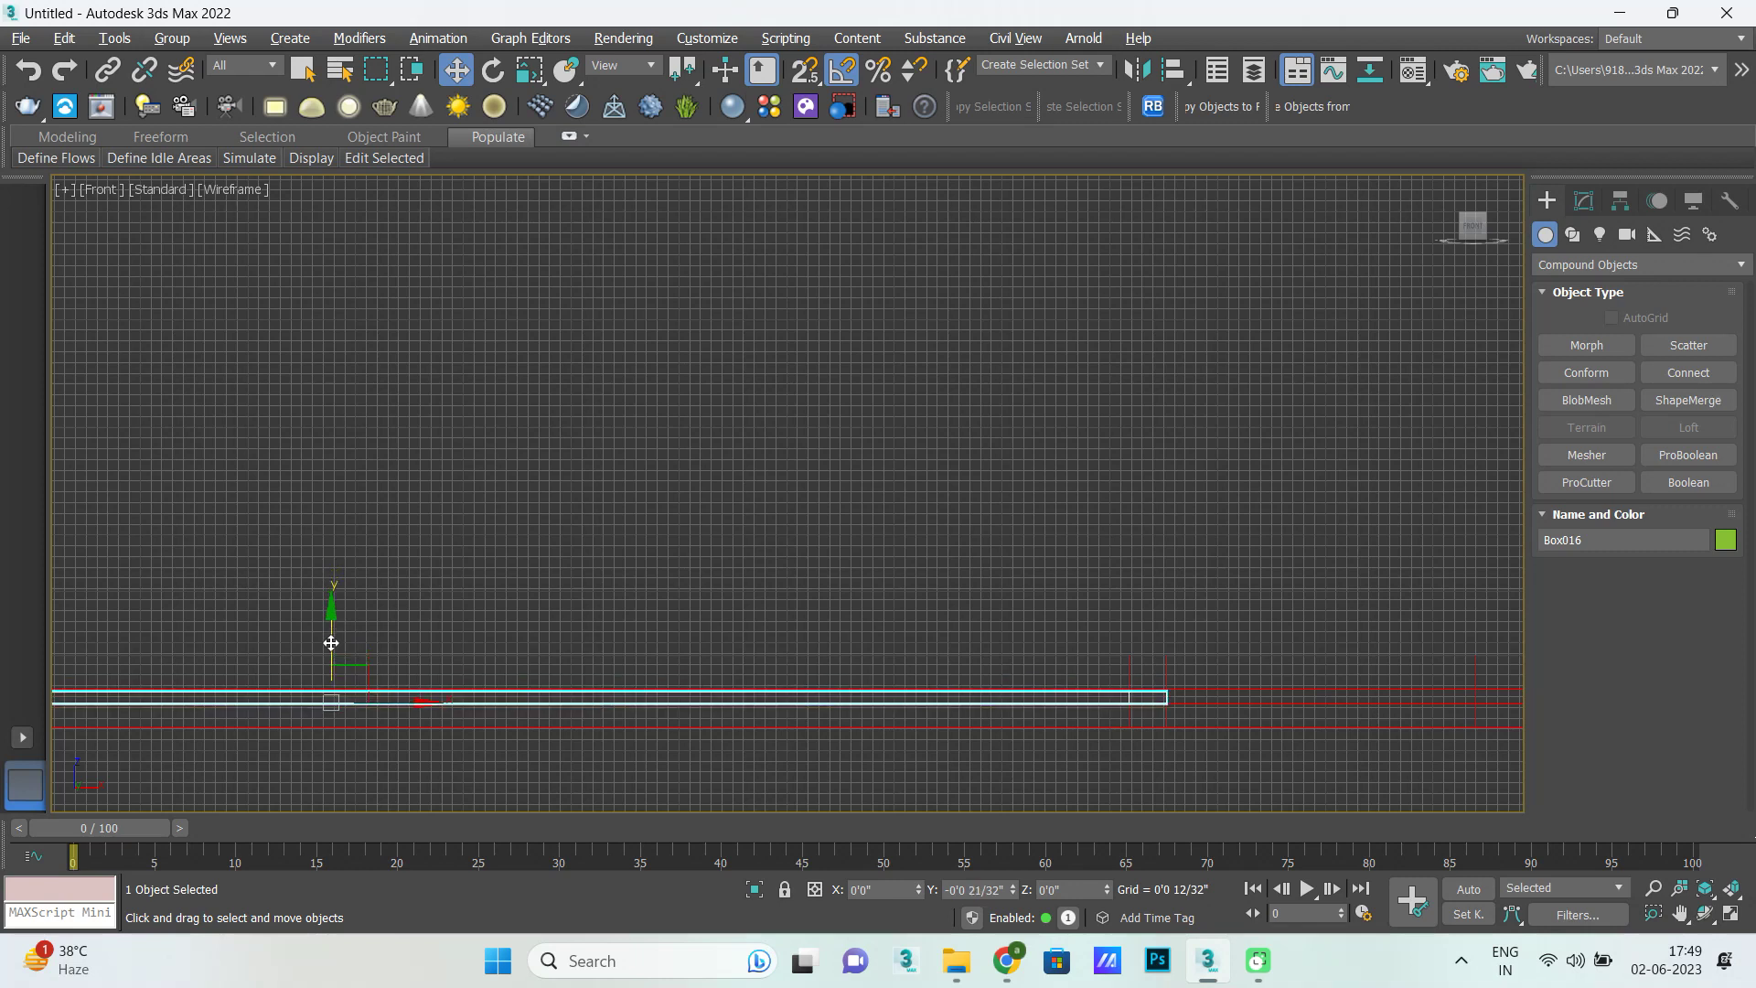
pyautogui.hotkey('alt', 'w')
pyautogui.hotkey('alt', 'w')
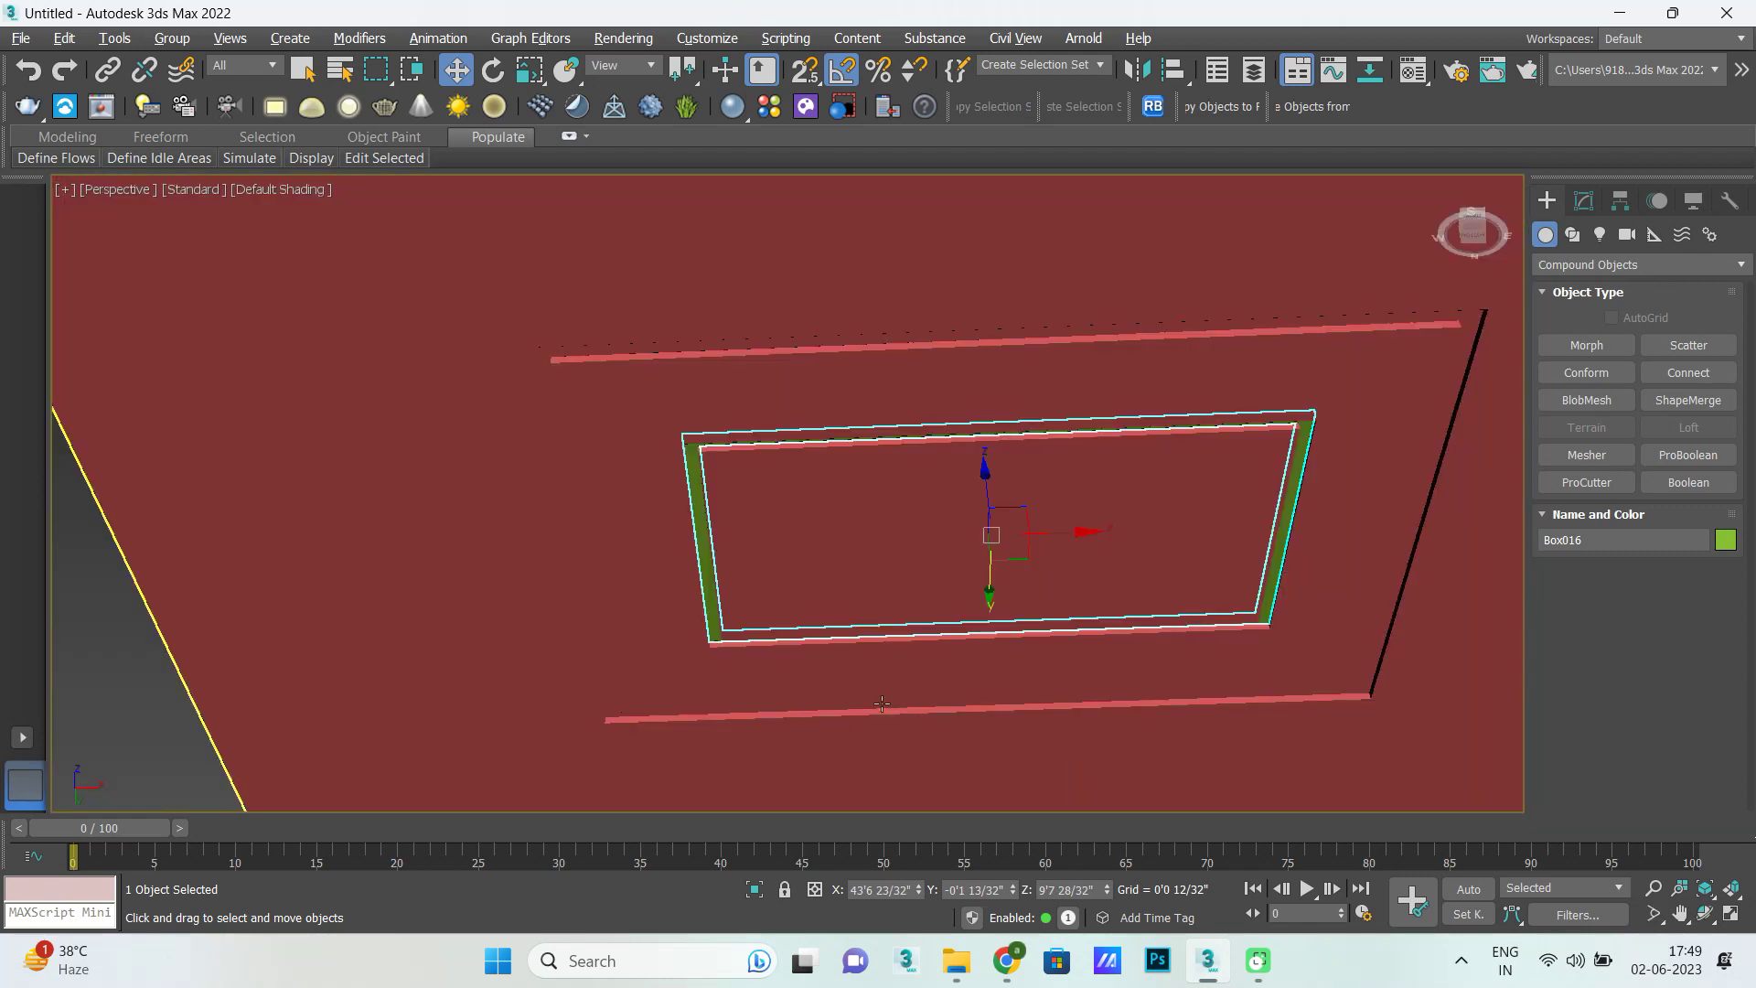
# Recolour the outer frame strip Box014 from red to green.
pyautogui.scroll(-3, 766, 612)
pyautogui.moveTo(840, 709)
pyautogui.keyDown('alt'); pyautogui.mouseDown(button='middle')
pyautogui.moveTo(915, 681)
pyautogui.moveTo(827, 739)
pyautogui.moveTo(843, 712)
pyautogui.mouseUp(button='middle'); pyautogui.keyUp('alt')
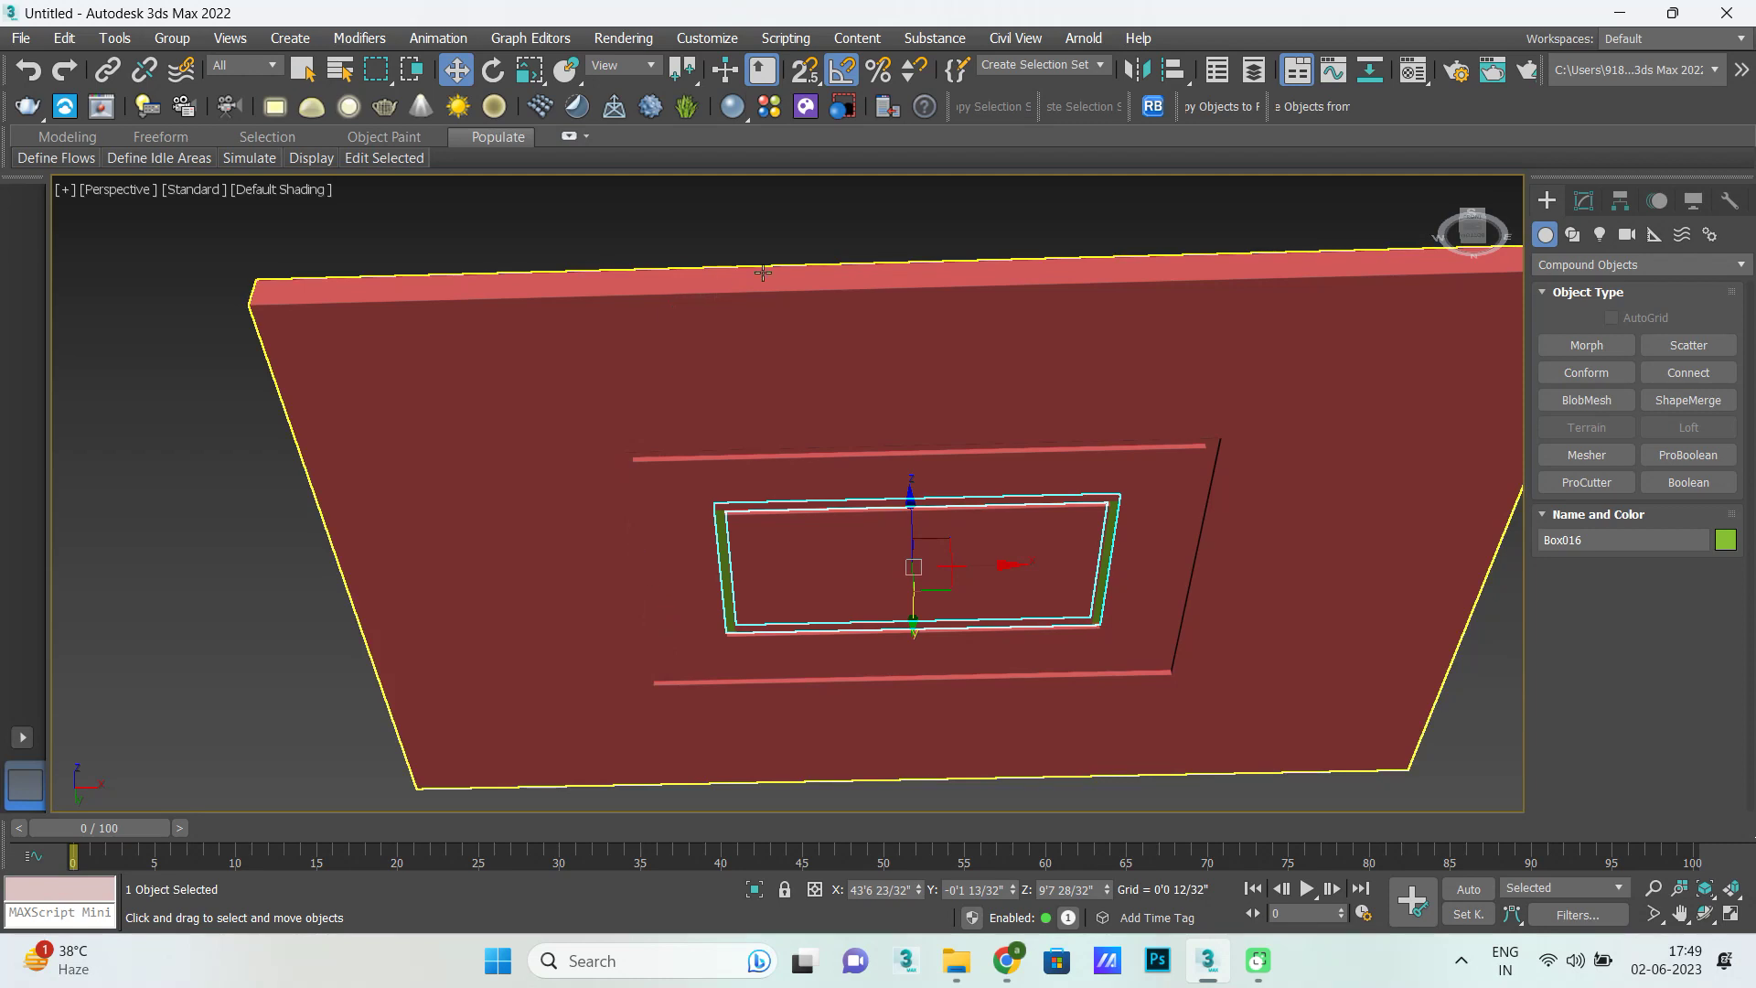
pyautogui.click(824, 228)
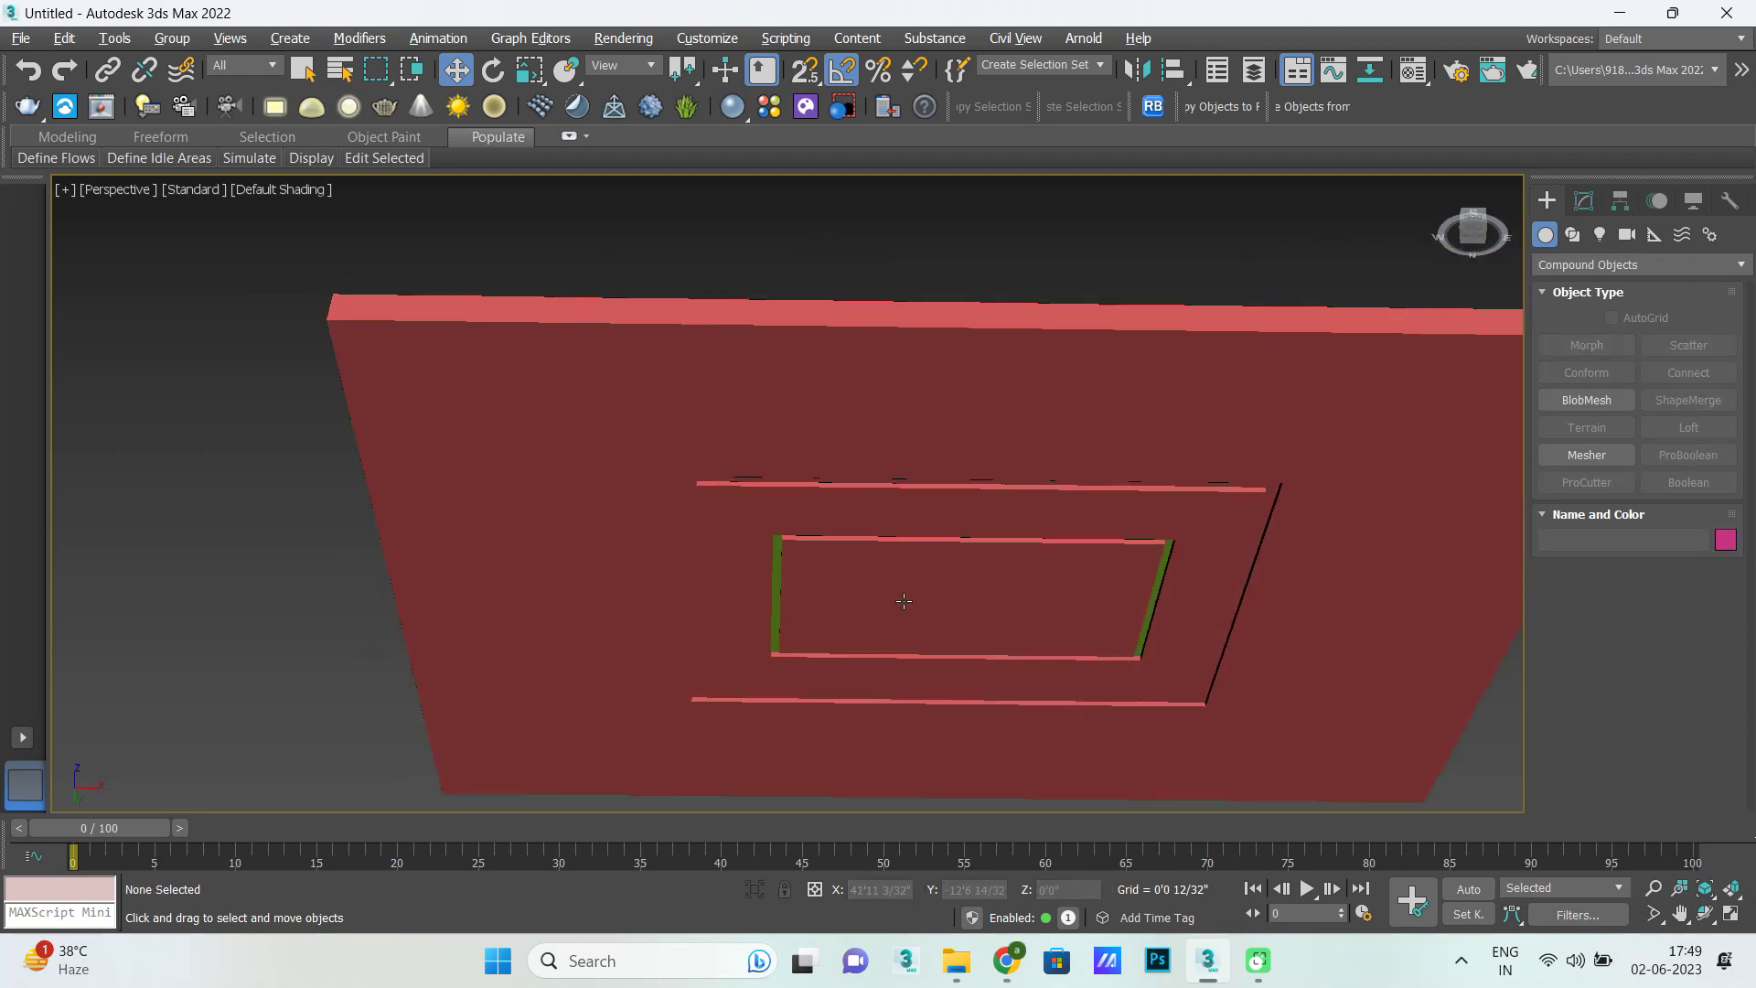
pyautogui.keyDown('alt'); pyautogui.moveTo(891, 594); pyautogui.dragTo(914, 580, button='middle'); pyautogui.keyUp('alt')
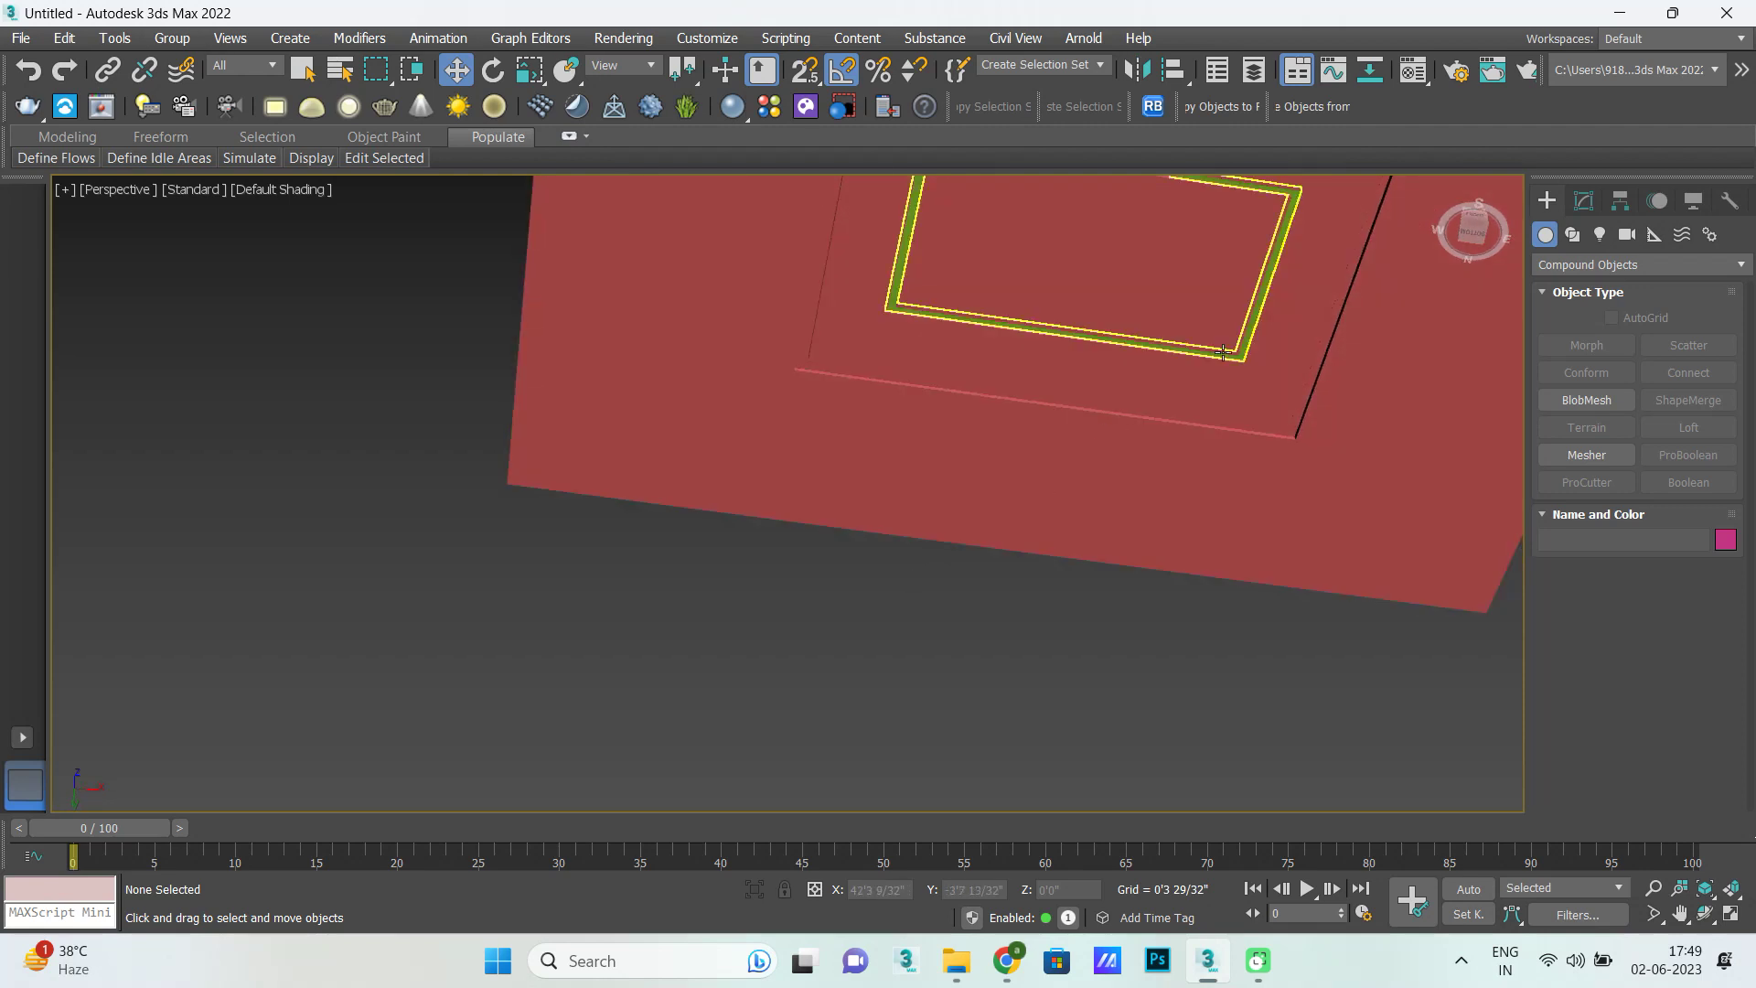
pyautogui.scroll(5, 1265, 411)
pyautogui.click(1352, 470)
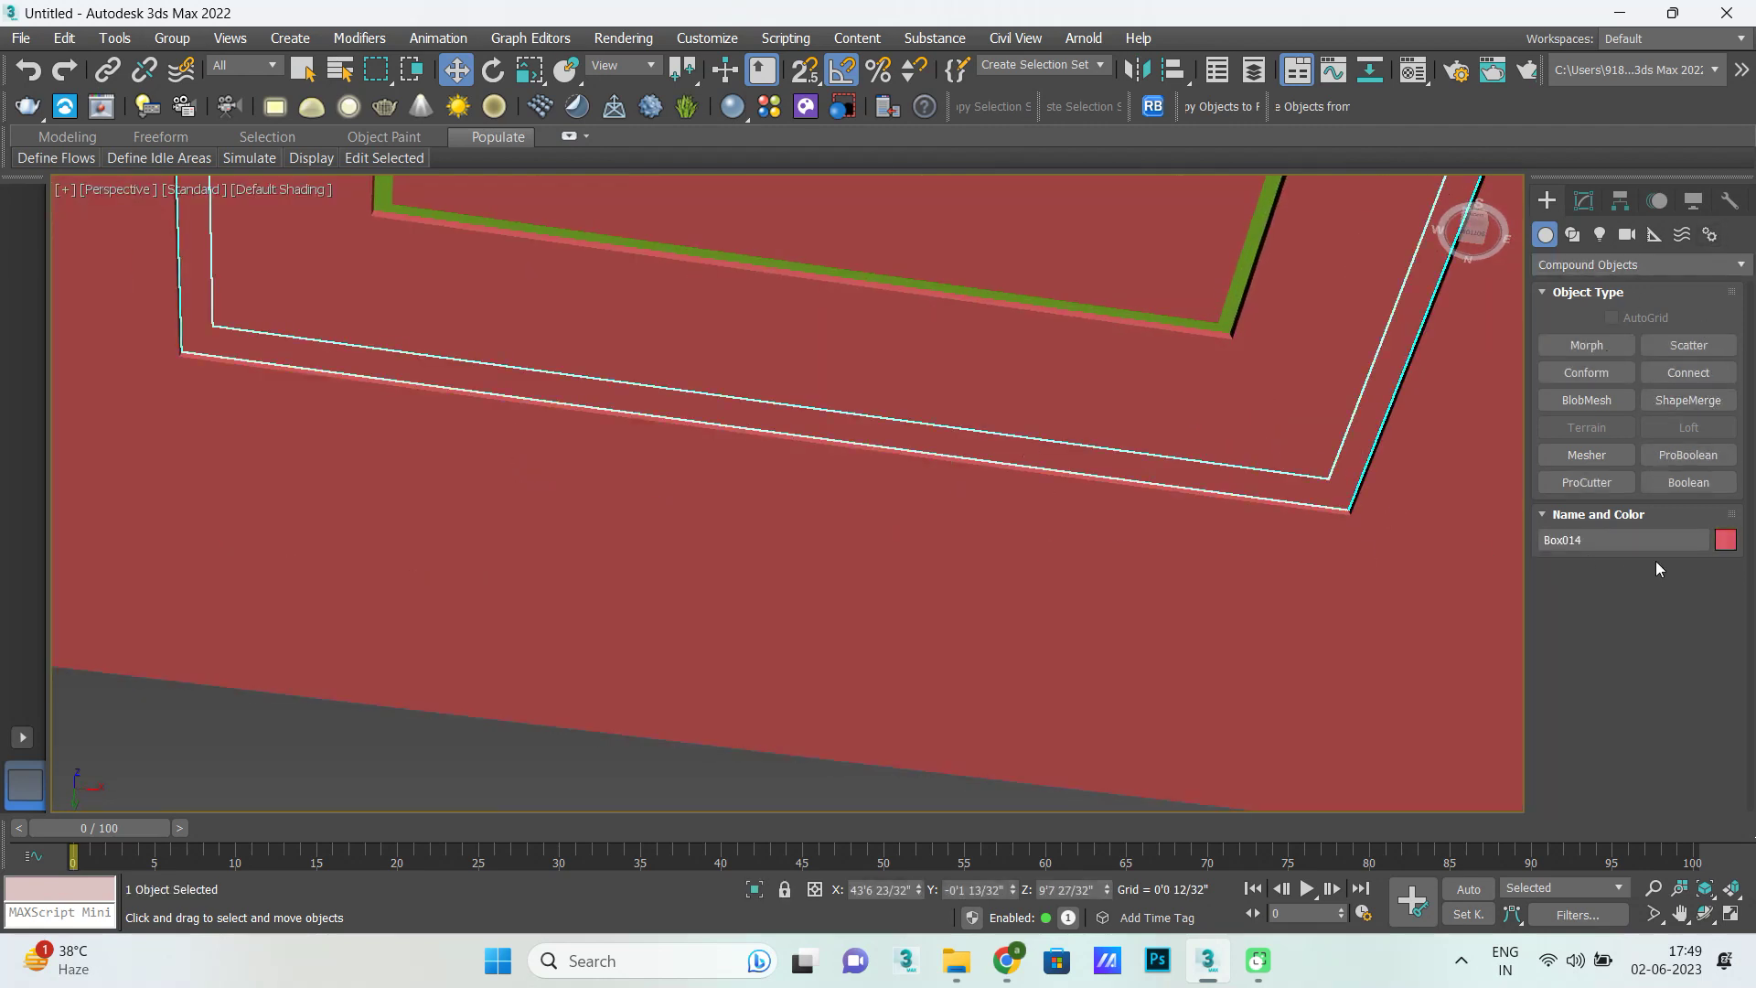
pyautogui.click(1725, 540)
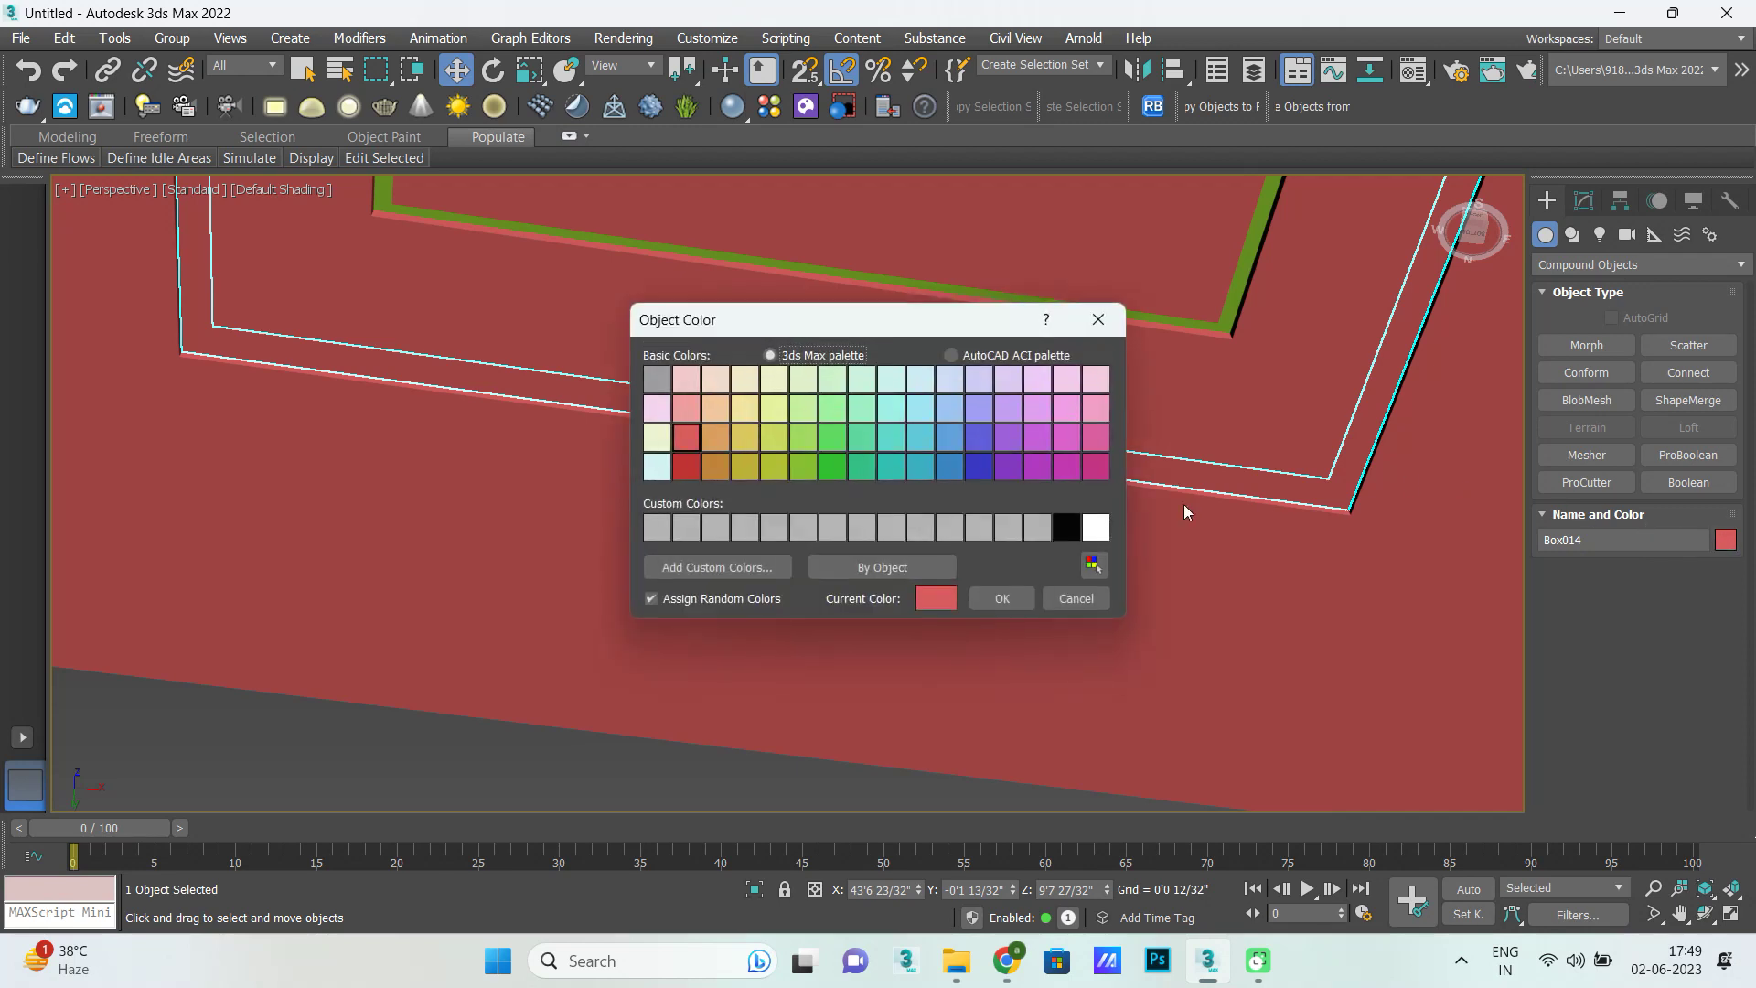
pyautogui.click(863, 444)
pyautogui.click(1001, 598)
pyautogui.scroll(-5, 345, 562)
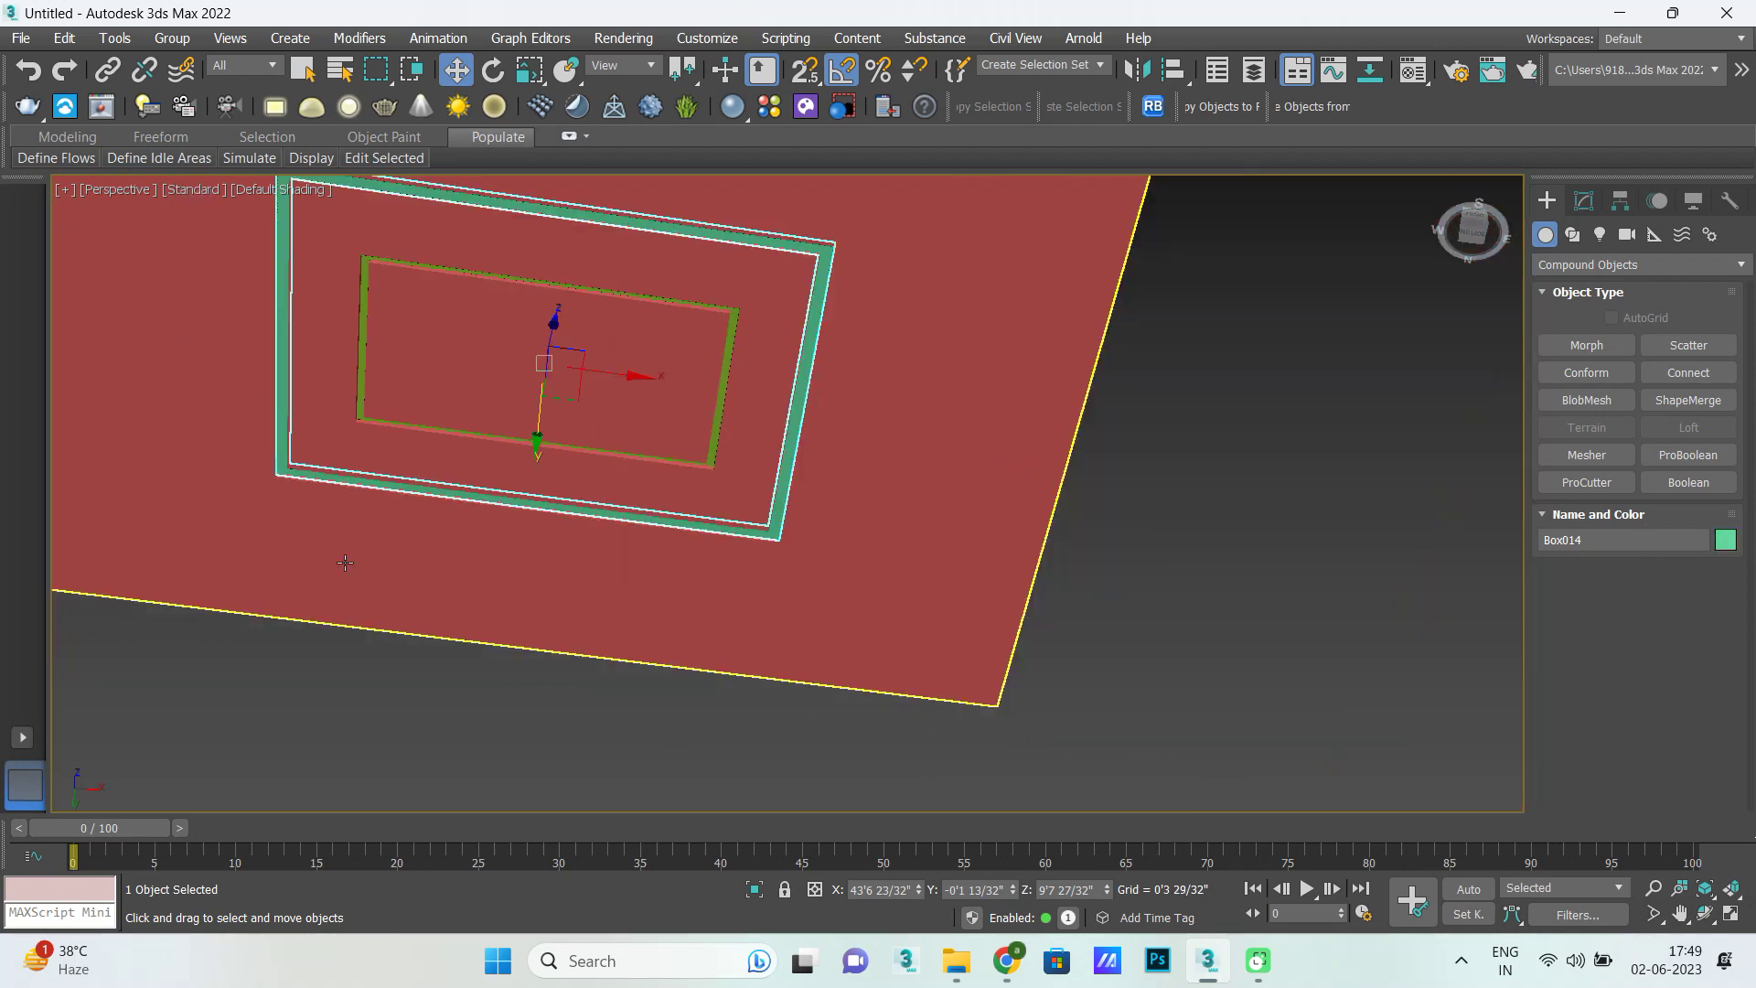
pyautogui.click(1203, 494)
# Unhide All so the room box reappears, then box-select the red slab and both frames.
pyautogui.moveTo(867, 615)
pyautogui.keyDown('alt'); pyautogui.mouseDown(button='middle')
pyautogui.moveTo(895, 616)
pyautogui.moveTo(949, 487)
pyautogui.moveTo(924, 633)
pyautogui.moveTo(976, 604)
pyautogui.moveTo(963, 637)
pyautogui.moveTo(882, 639)
pyautogui.moveTo(930, 568)
pyautogui.moveTo(910, 615)
pyautogui.mouseUp(button='middle'); pyautogui.keyUp('alt')
pyautogui.press('z')
pyautogui.scroll(3, 735, 510)
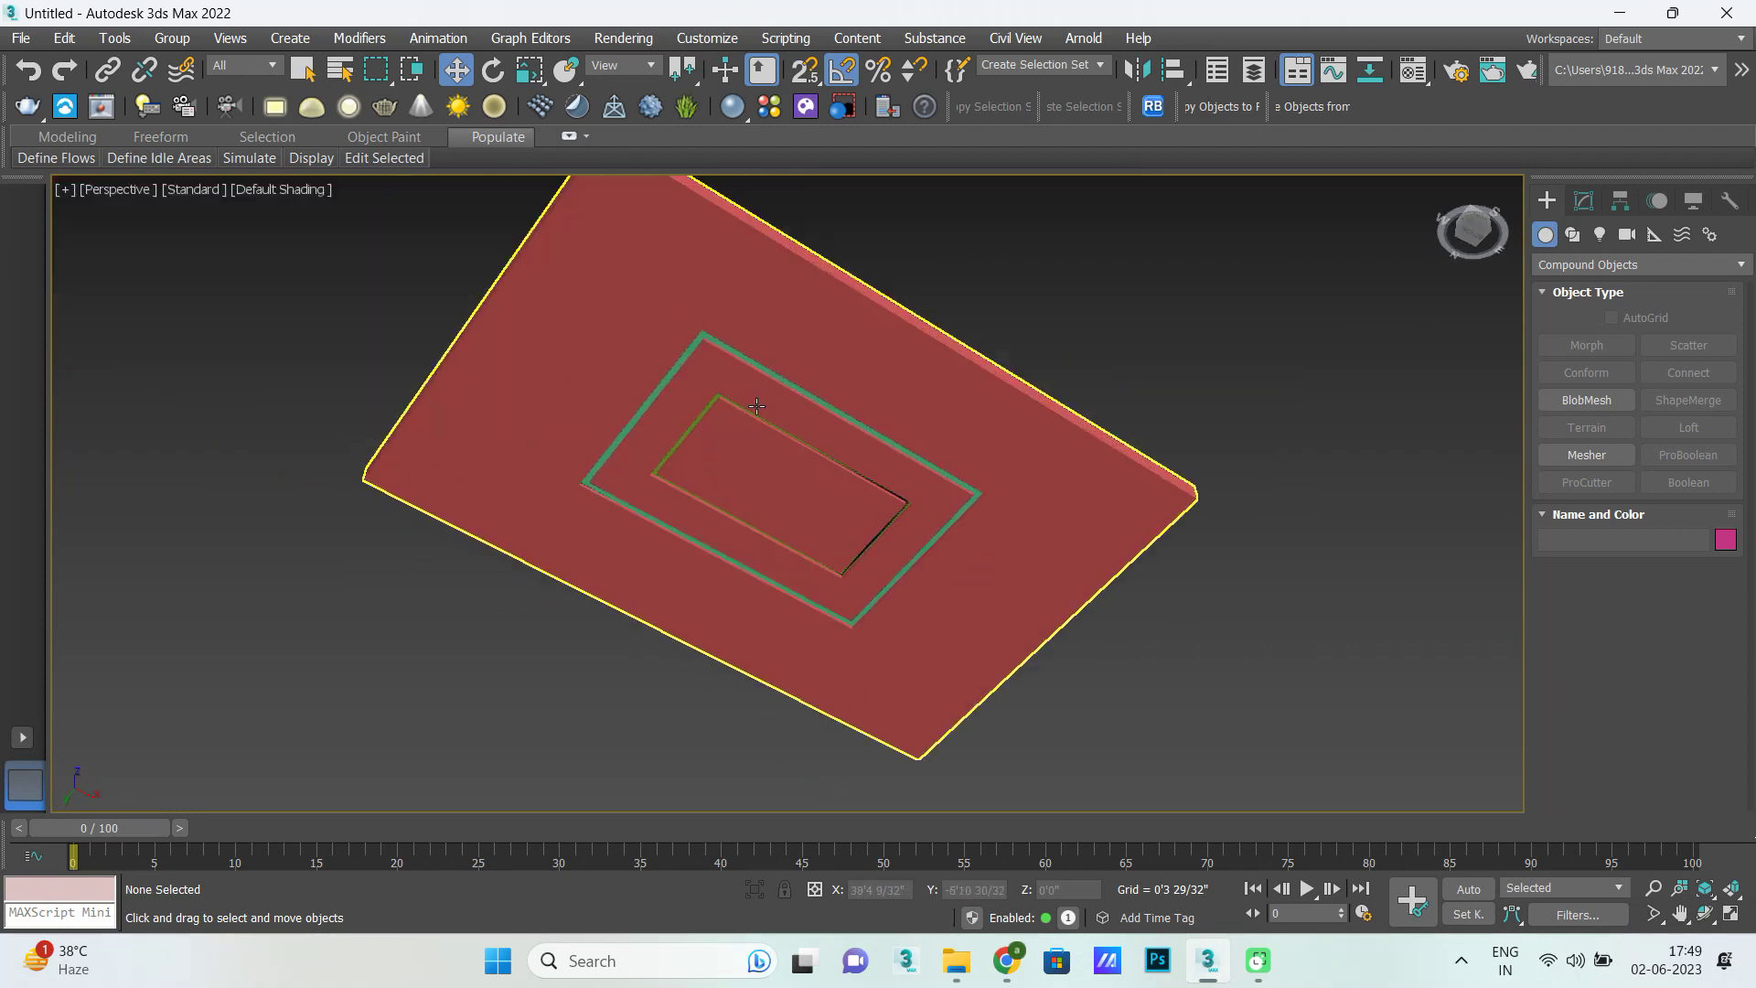
pyautogui.scroll(3, 742, 364)
pyautogui.moveTo(573, 427)
pyautogui.keyDown('alt'); pyautogui.mouseDown(button='middle')
pyautogui.moveTo(643, 486)
pyautogui.moveTo(686, 408)
pyautogui.moveTo(590, 387)
pyautogui.mouseUp(button='middle'); pyautogui.keyUp('alt')
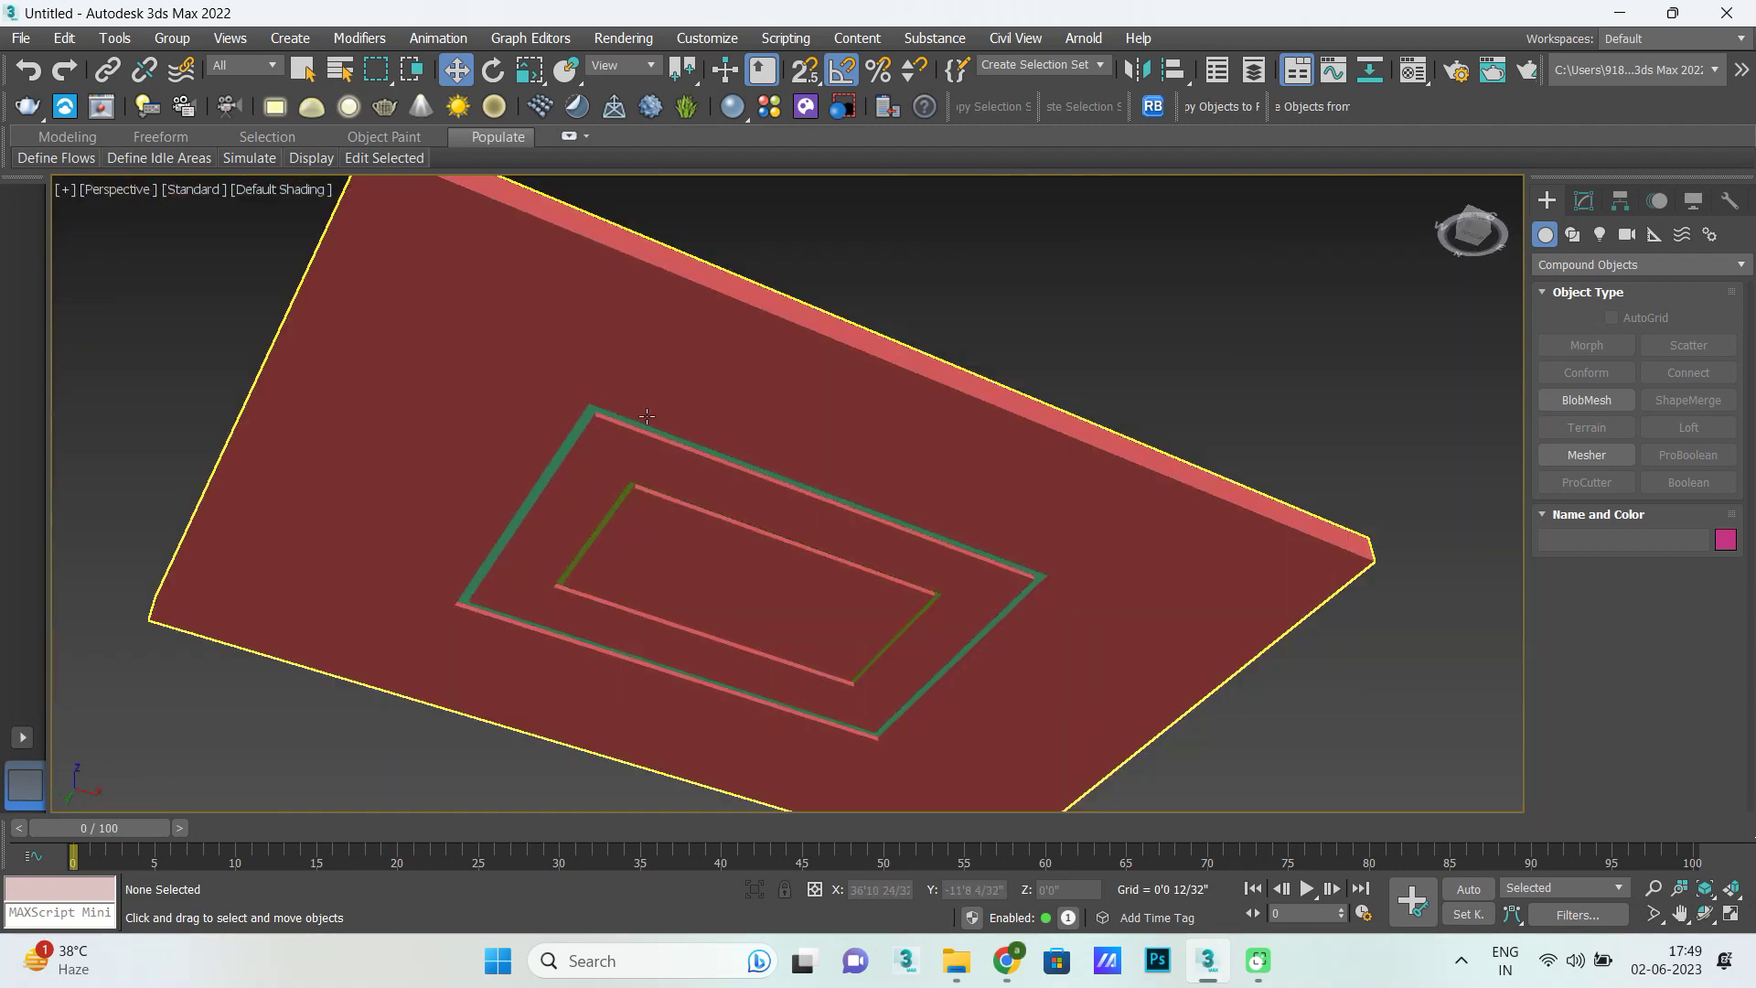
pyautogui.scroll(-3, 640, 389)
pyautogui.rightClick(887, 359)
pyautogui.click(978, 245)
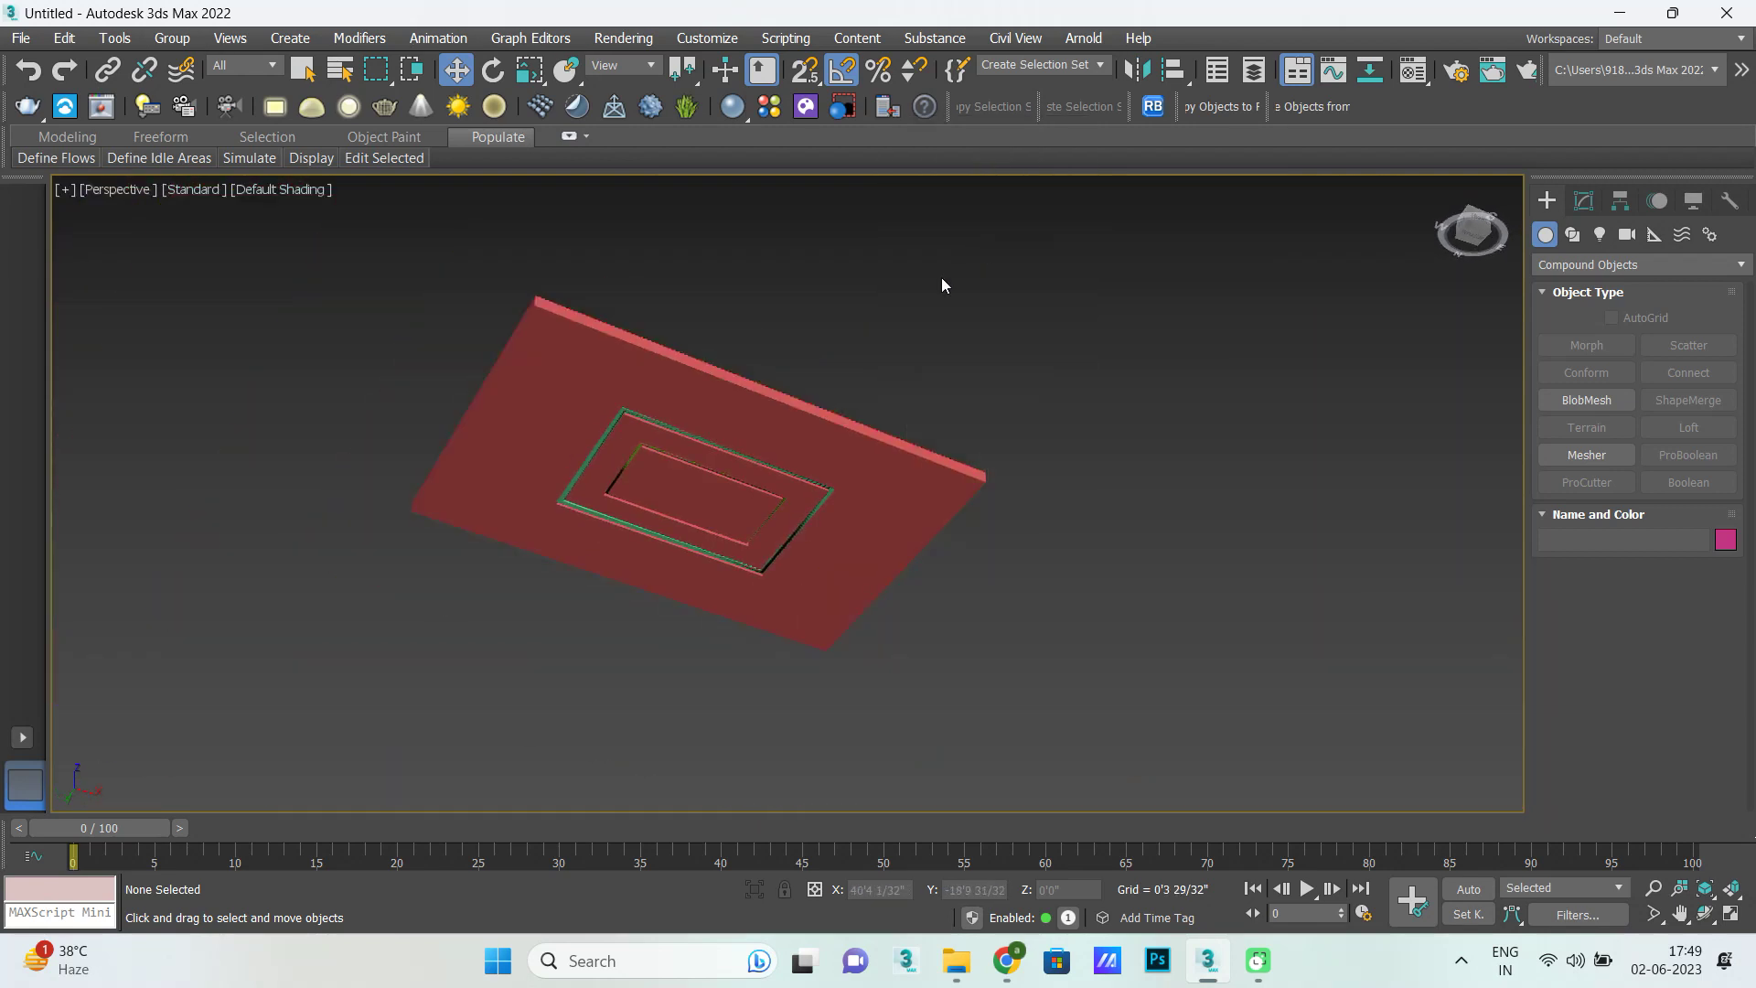
pyautogui.scroll(-3, 587, 495)
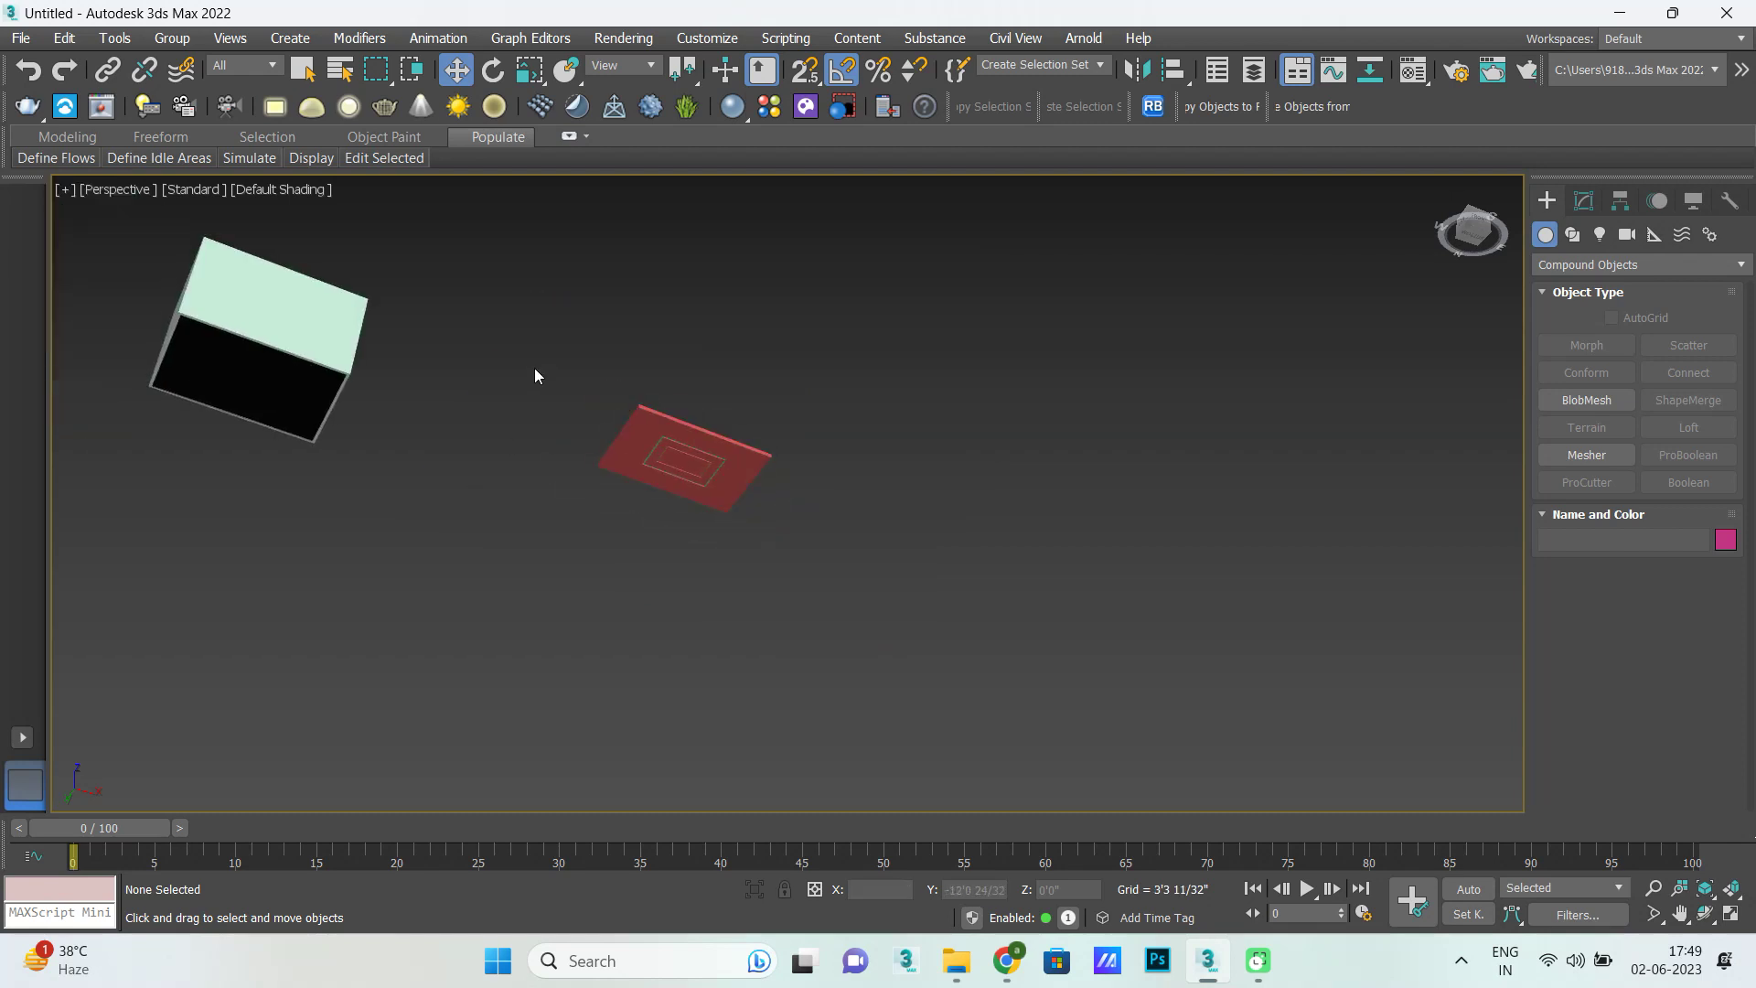
pyautogui.moveTo(772, 546); pyautogui.dragTo(772, 545)
# In Top view, move the slab and frames onto the room, vertex-snapping onto the room corner.
pyautogui.hotkey('alt', 'w')
pyautogui.middleClick(302, 357)
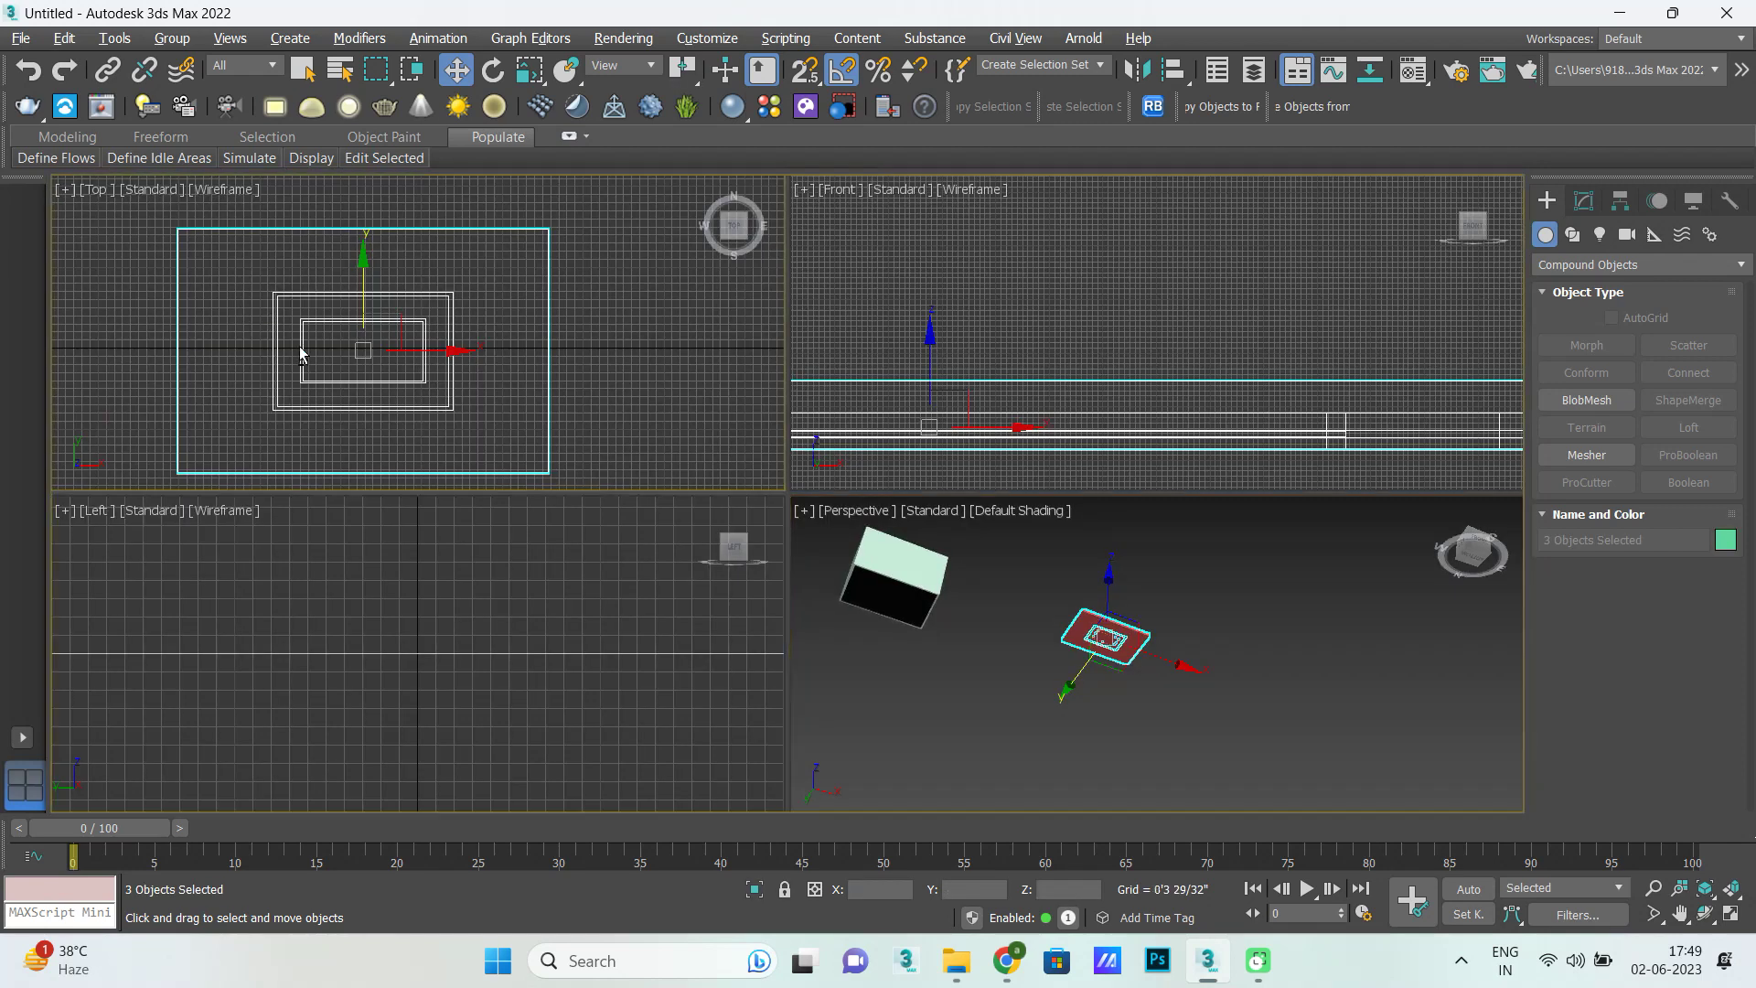
pyautogui.hotkey('alt', 'w')
pyautogui.scroll(-3, 785, 540)
pyautogui.scroll(3, 397, 503)
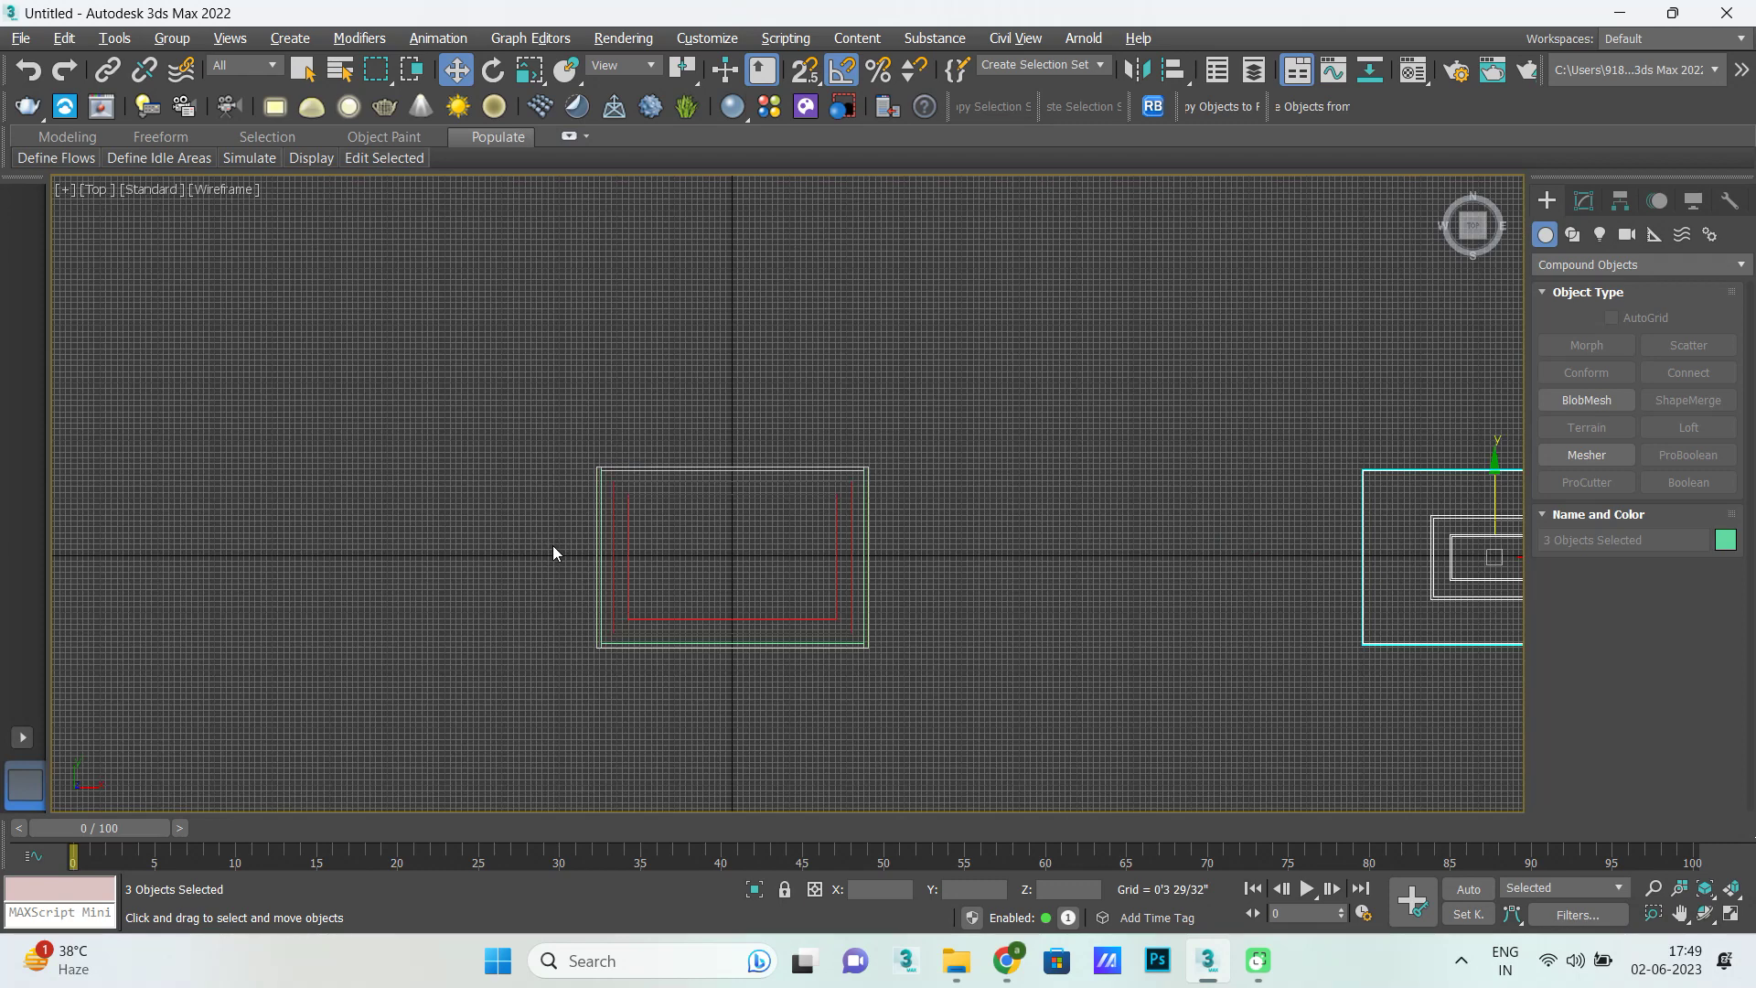
pyautogui.scroll(-2, 552, 545)
pyautogui.moveTo(1103, 550); pyautogui.dragTo(723, 550)
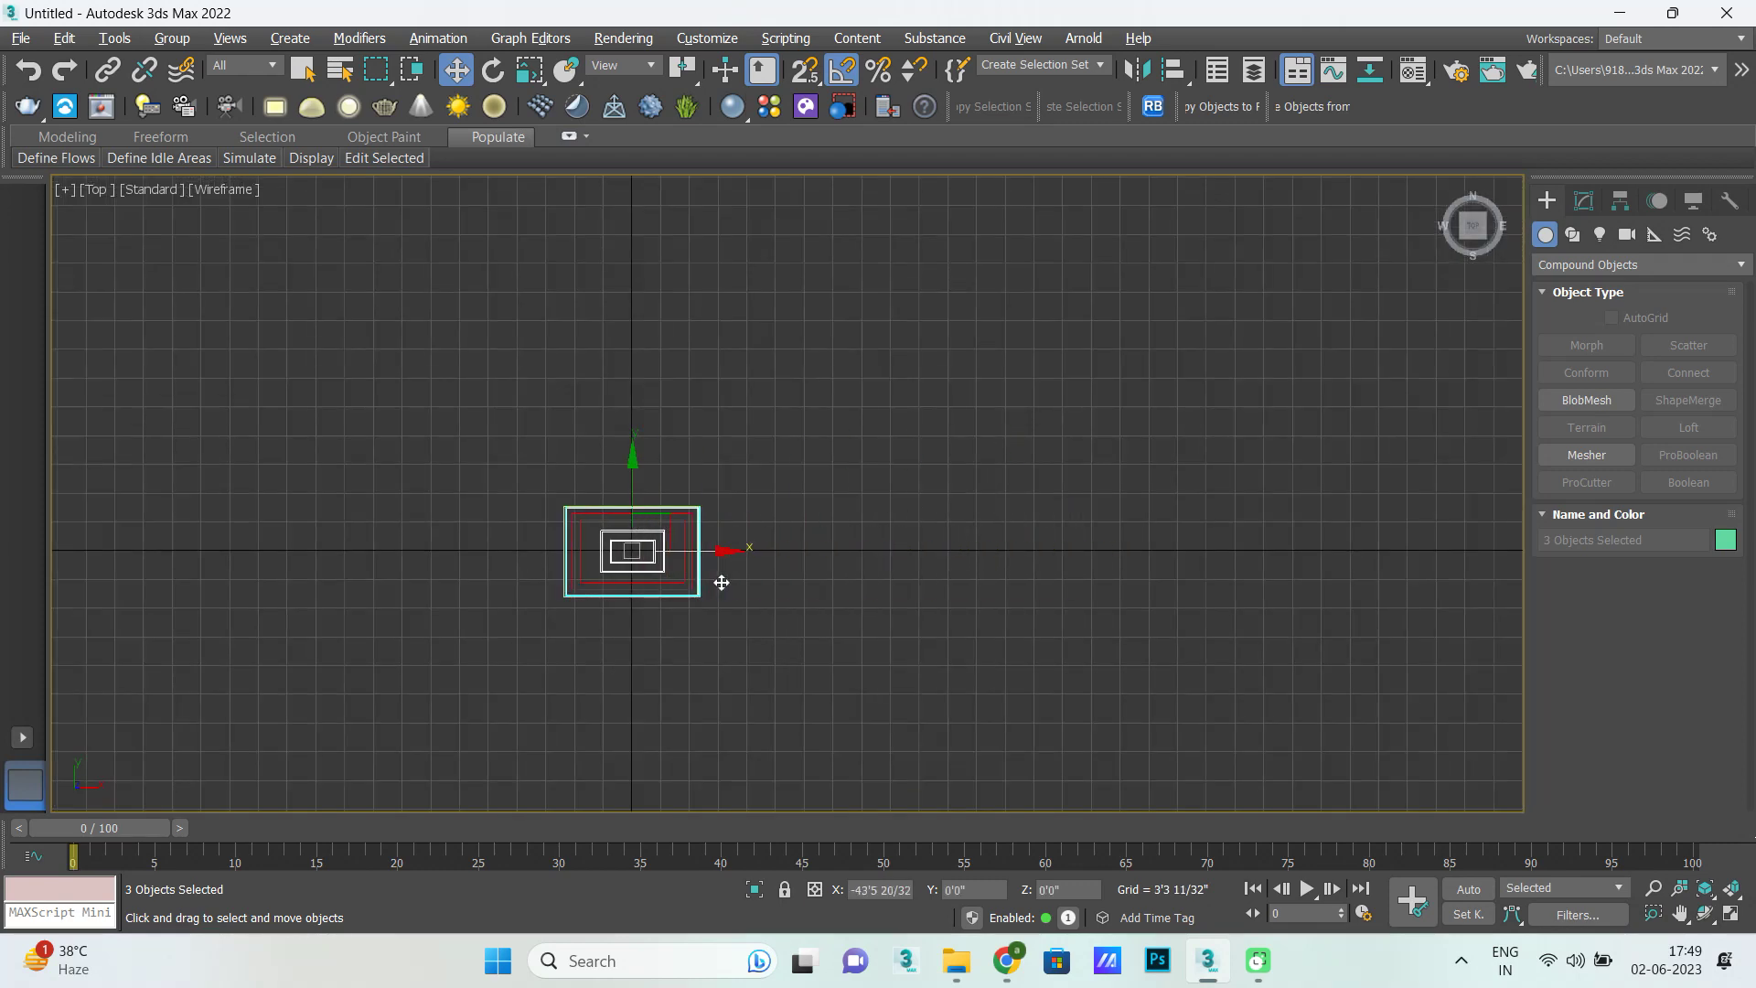
pyautogui.scroll(5, 549, 530)
pyautogui.scroll(3, 770, 560)
pyautogui.scroll(3, 770, 560)
pyautogui.scroll(-1, 672, 536)
pyautogui.press('s')
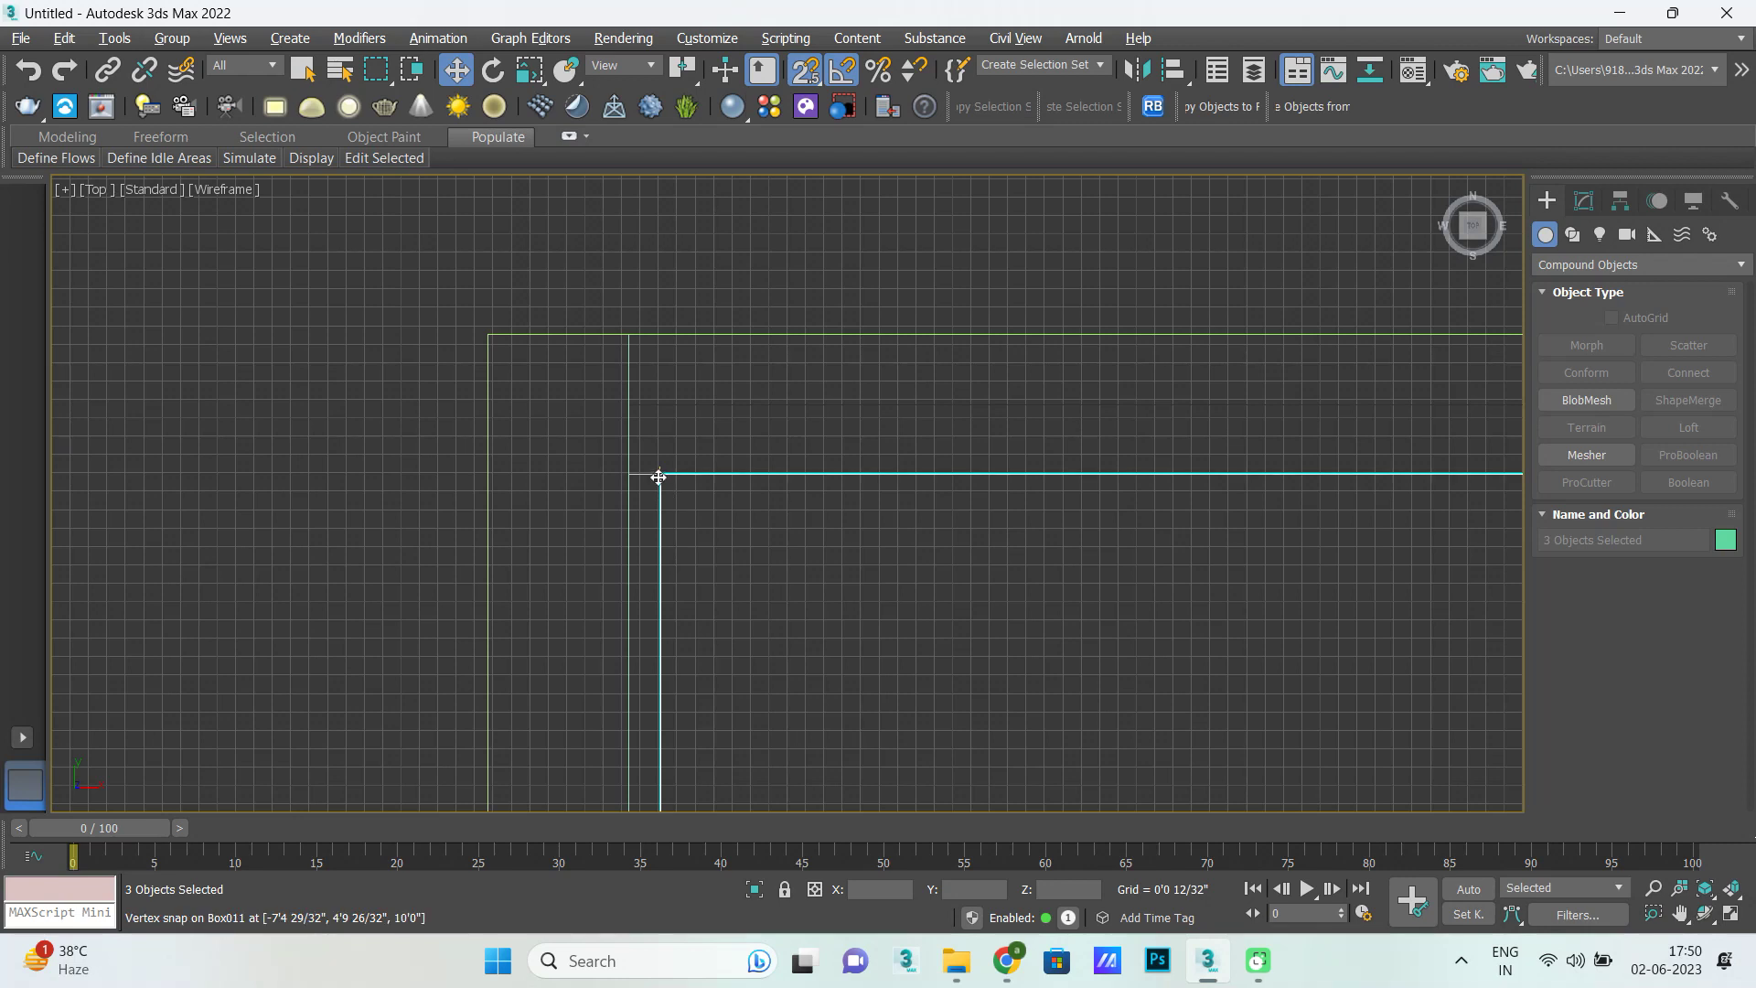
pyautogui.moveTo(659, 477); pyautogui.dragTo(629, 475)
# Hide the front wall Box002 in Perspective and orbit to look down at the ceiling.
pyautogui.hotkey('alt', 'w')
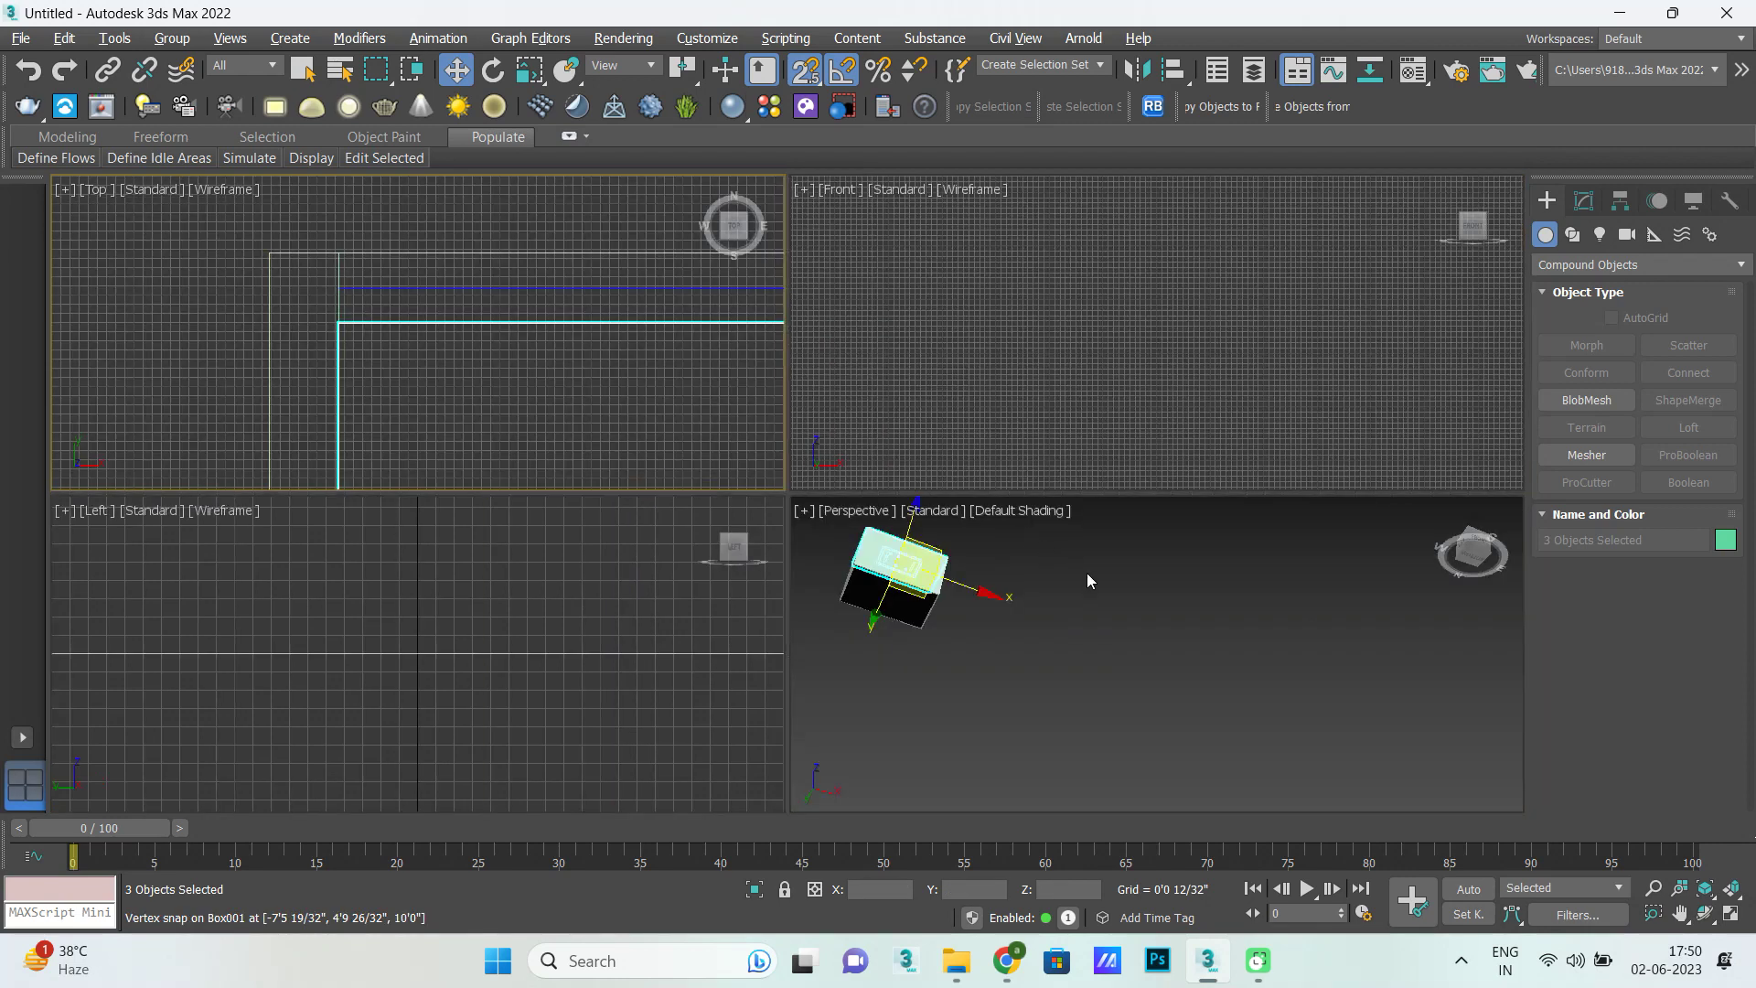
pyautogui.rightClick(1079, 567)
pyautogui.hotkey('alt', 'w')
pyautogui.press('z')
pyautogui.scroll(-2, 441, 381)
pyautogui.keyDown('alt'); pyautogui.moveTo(948, 492); pyautogui.dragTo(1067, 477, button='middle'); pyautogui.keyUp('alt')
pyautogui.click(1143, 483)
pyautogui.click(797, 561)
pyautogui.rightClick(979, 377)
pyautogui.click(1030, 294)
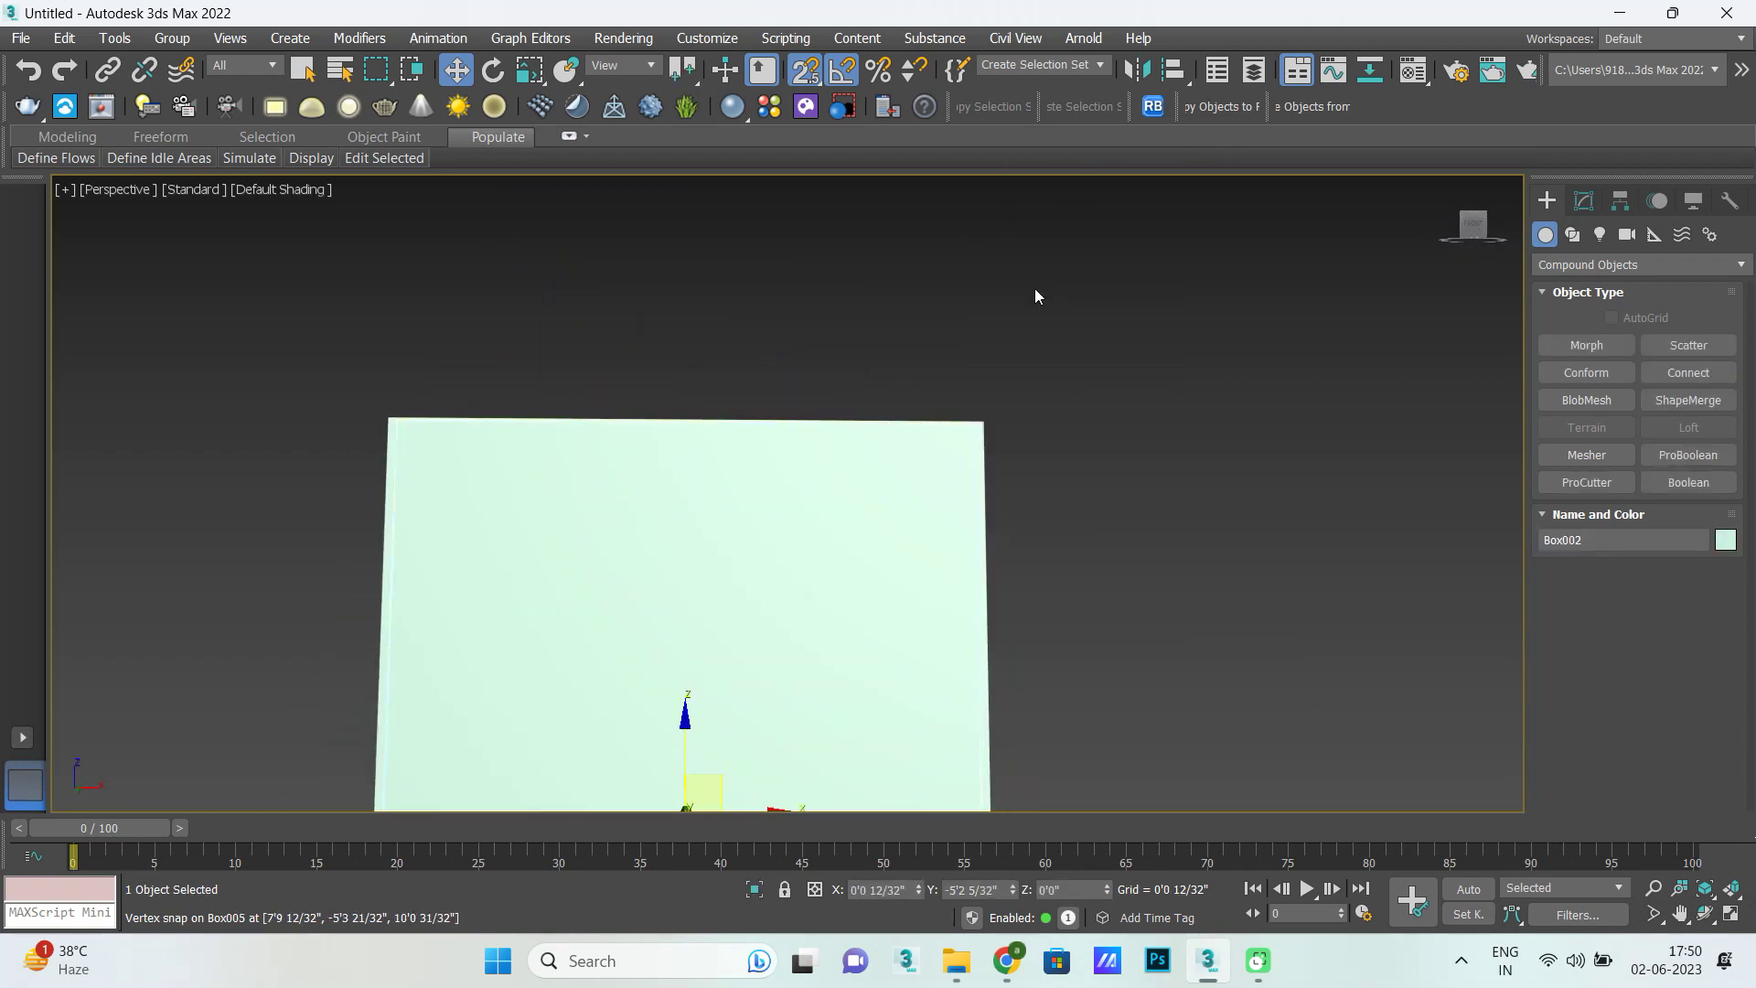
pyautogui.moveTo(678, 604)
pyautogui.keyDown('alt'); pyautogui.mouseDown(button='middle')
pyautogui.moveTo(658, 522)
pyautogui.moveTo(708, 544)
pyautogui.mouseUp(button='middle'); pyautogui.keyUp('alt')
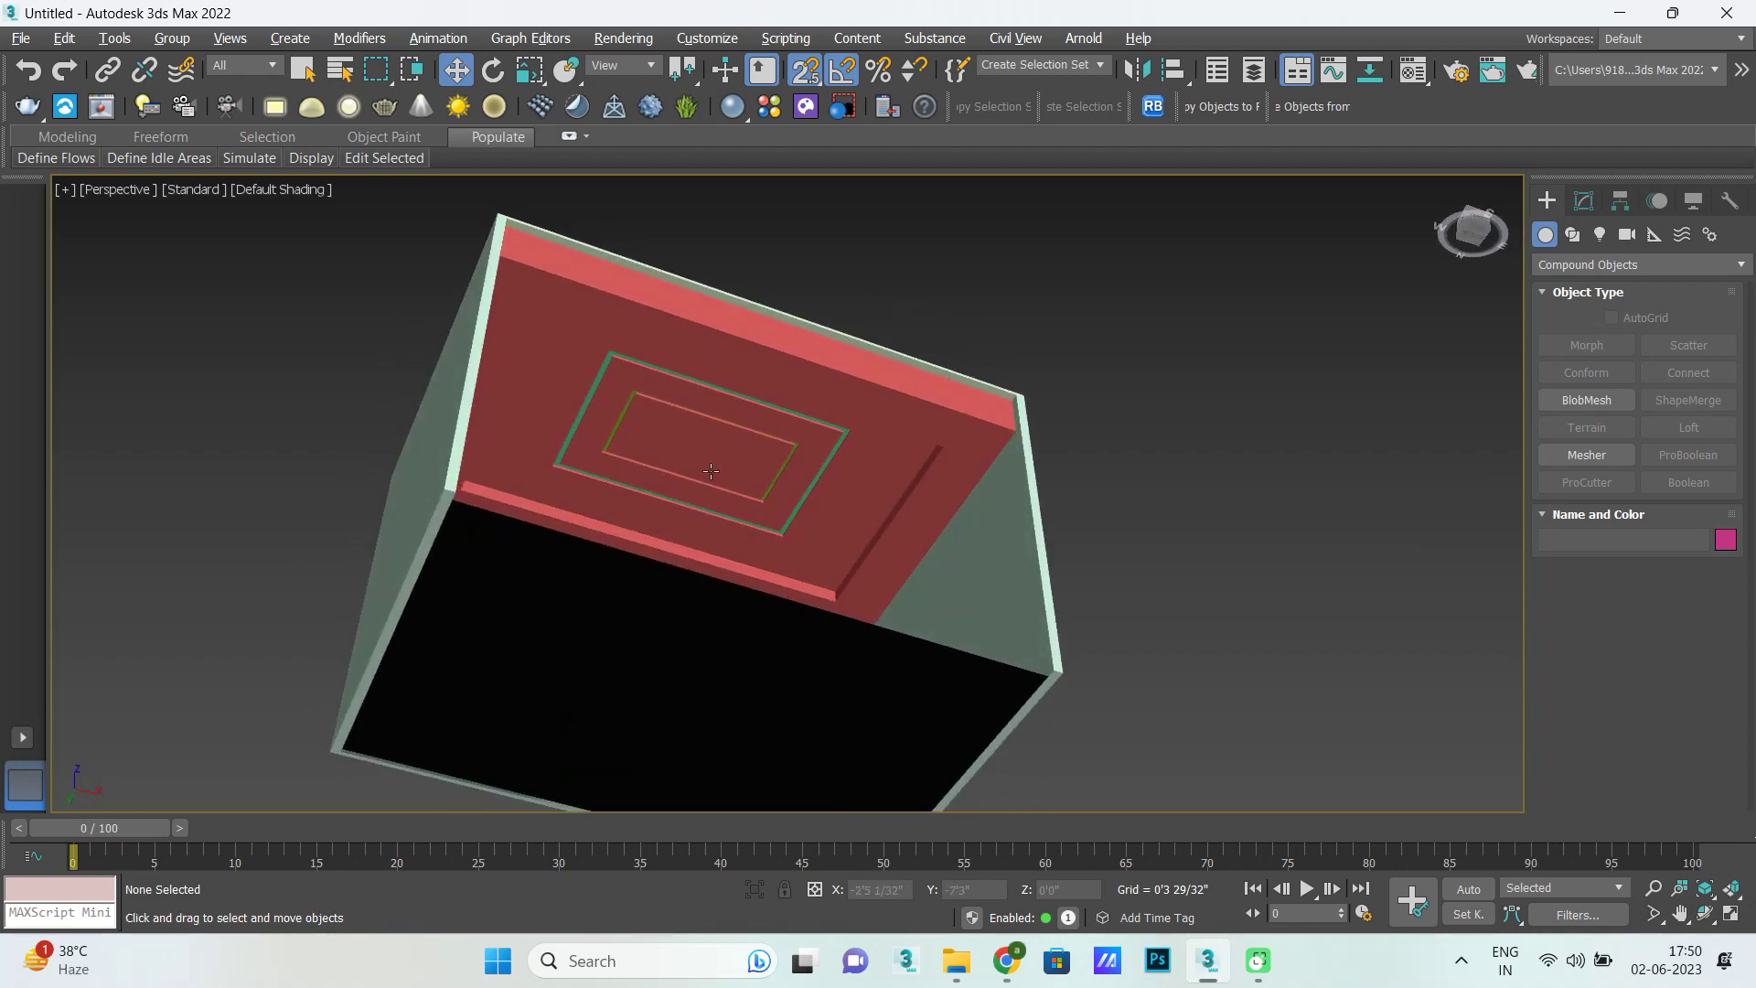
pyautogui.scroll(6, 715, 452)
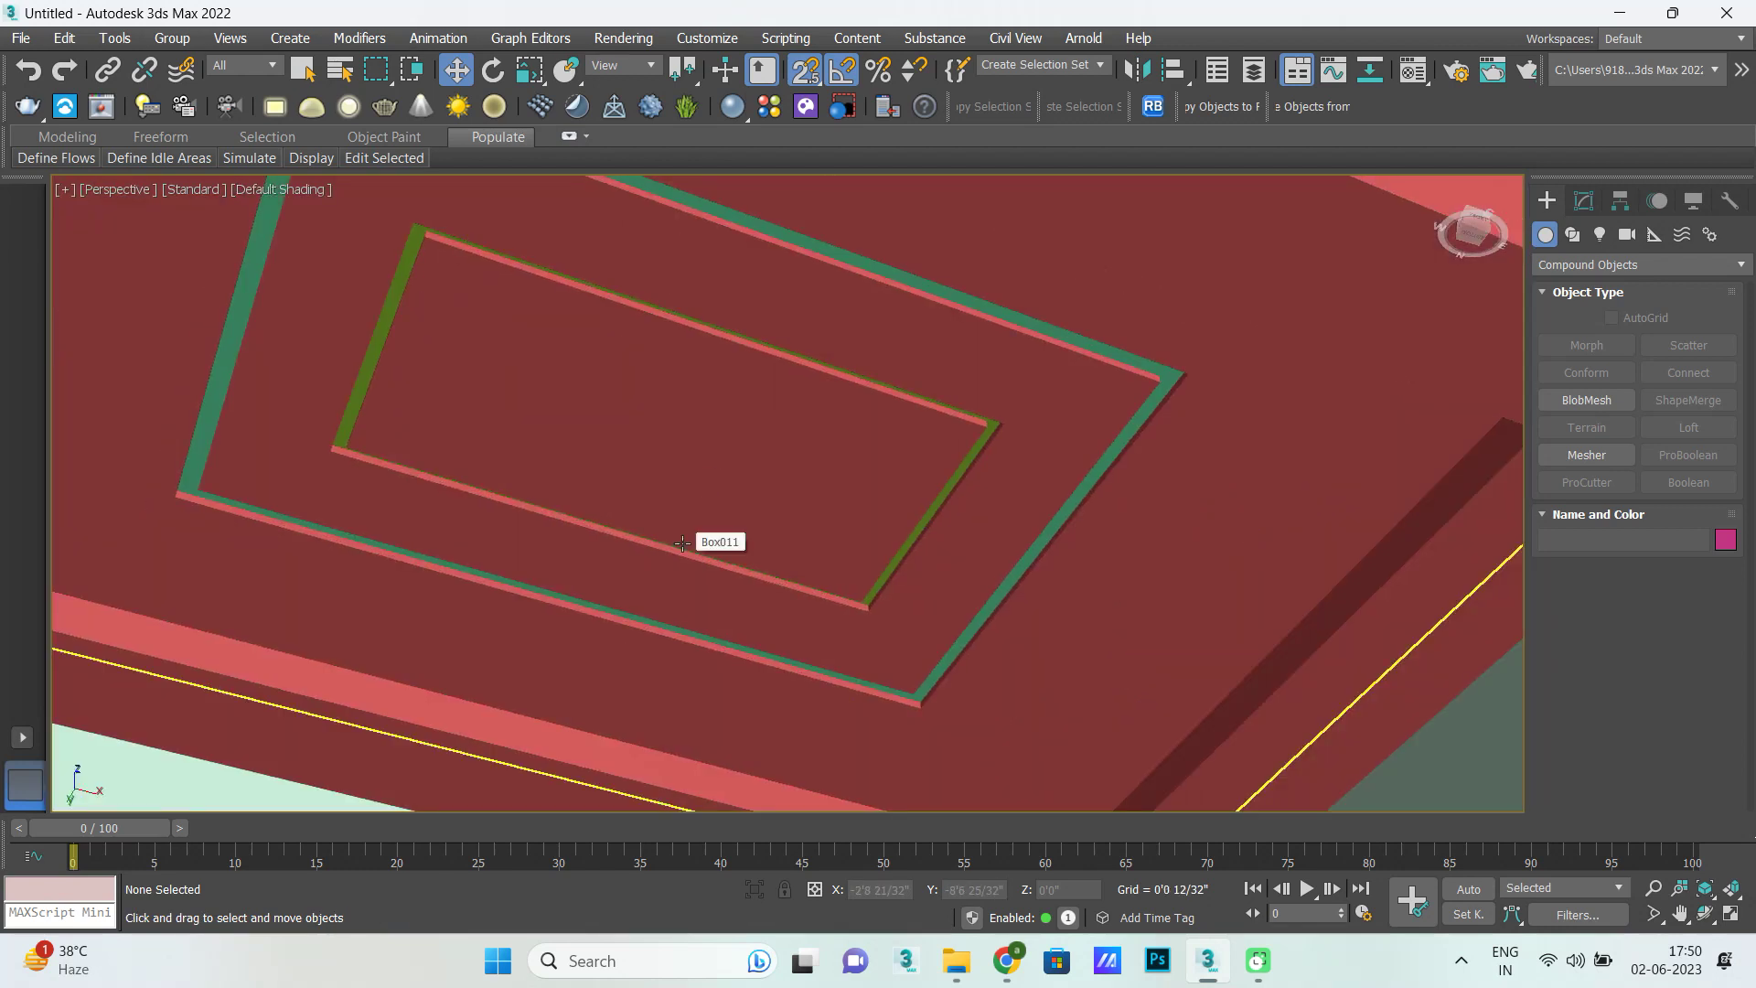
pyautogui.scroll(-5, 679, 546)
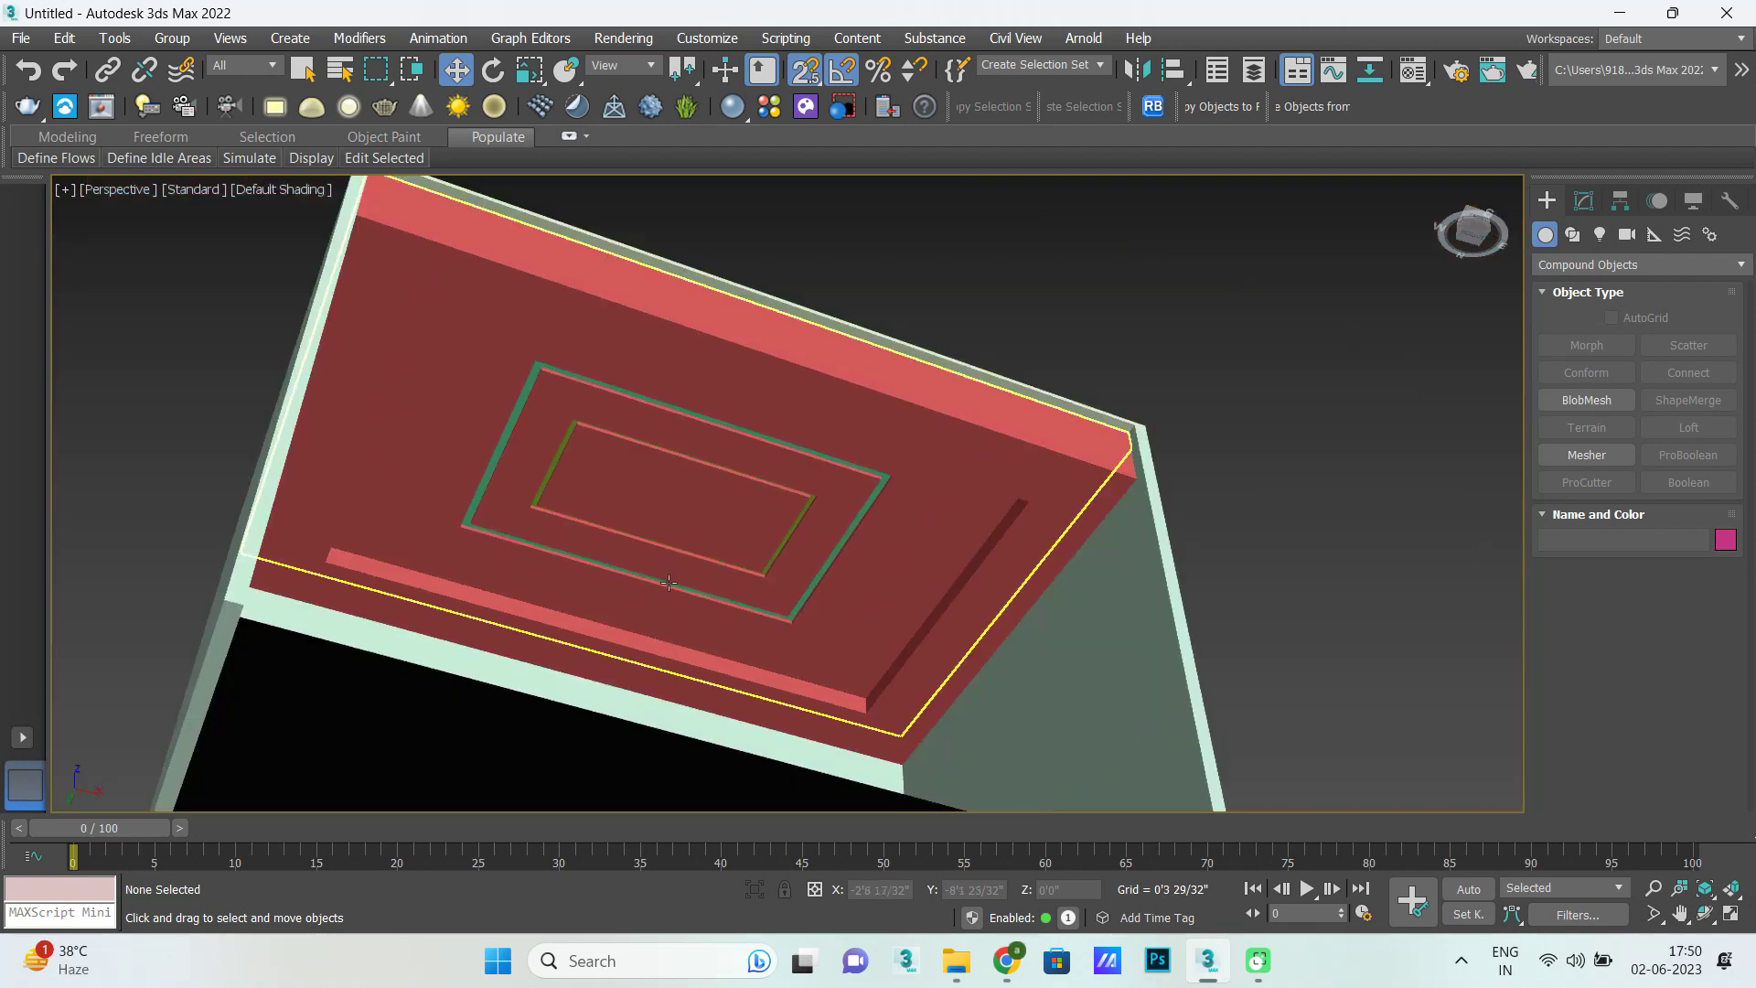
pyautogui.moveTo(661, 601)
pyautogui.keyDown('alt'); pyautogui.mouseDown(button='middle')
pyautogui.moveTo(660, 616)
pyautogui.moveTo(607, 607)
pyautogui.mouseUp(button='middle'); pyautogui.keyUp('alt')
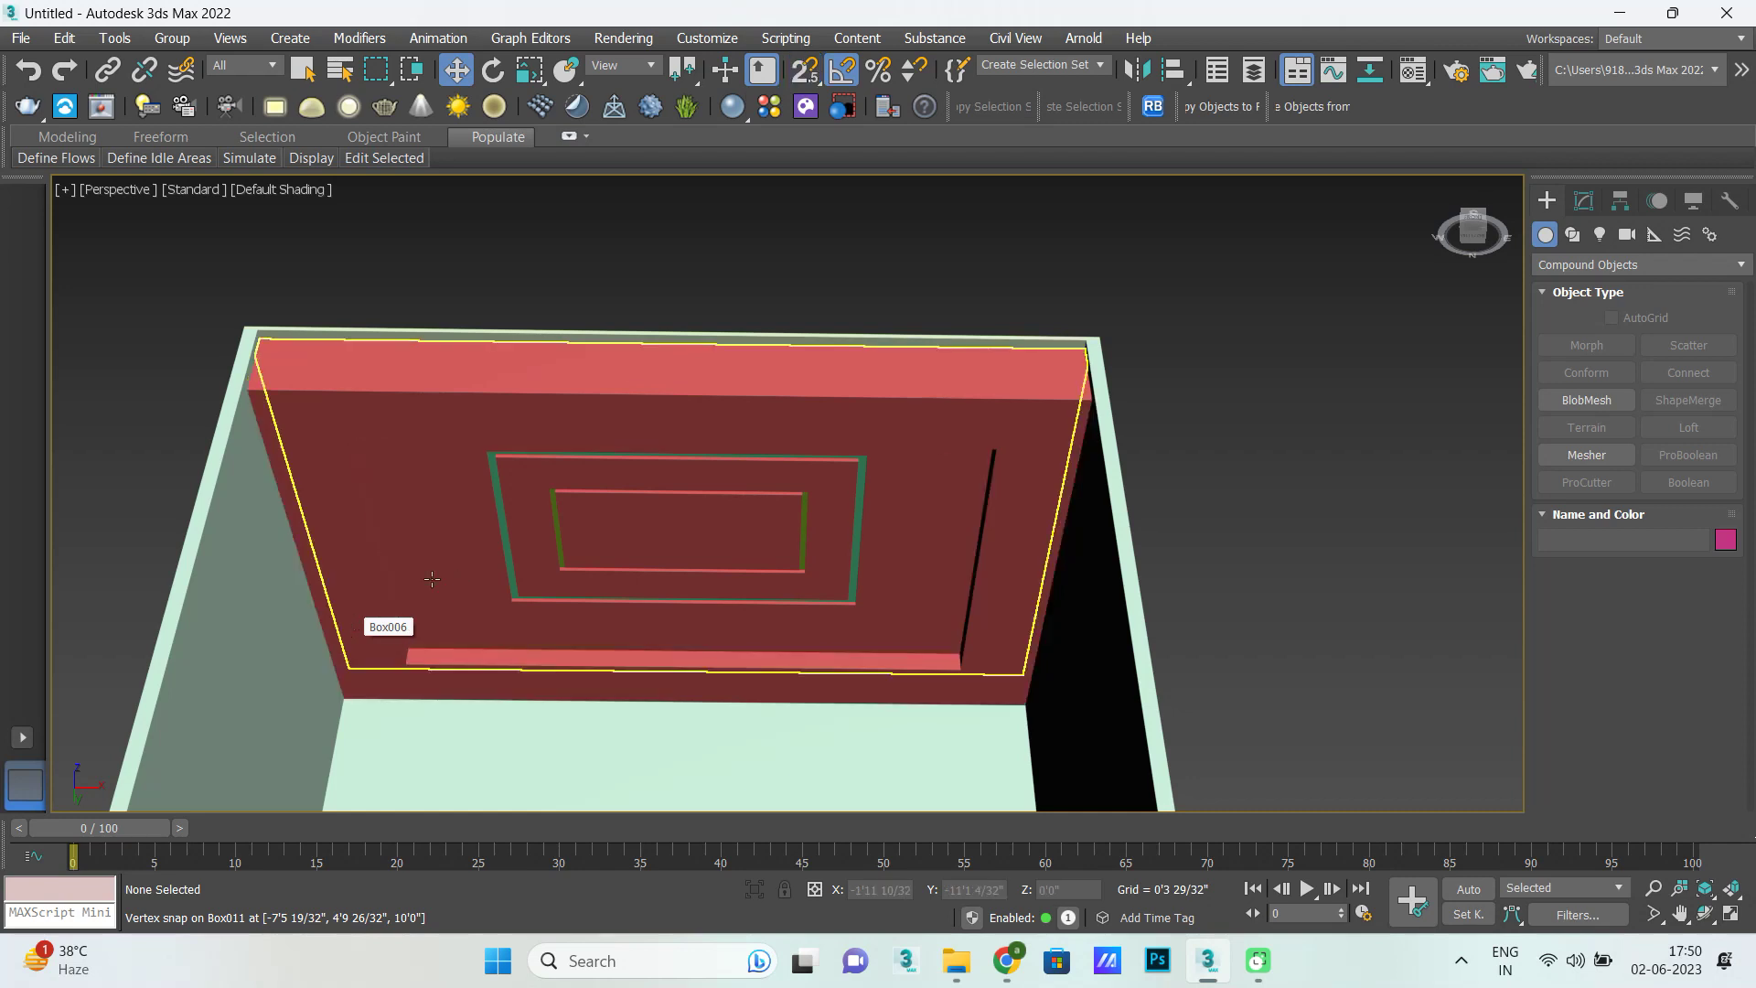
# Select ceiling slab Box006 together with the outer and inner frame boxes.
pyautogui.click(362, 581)
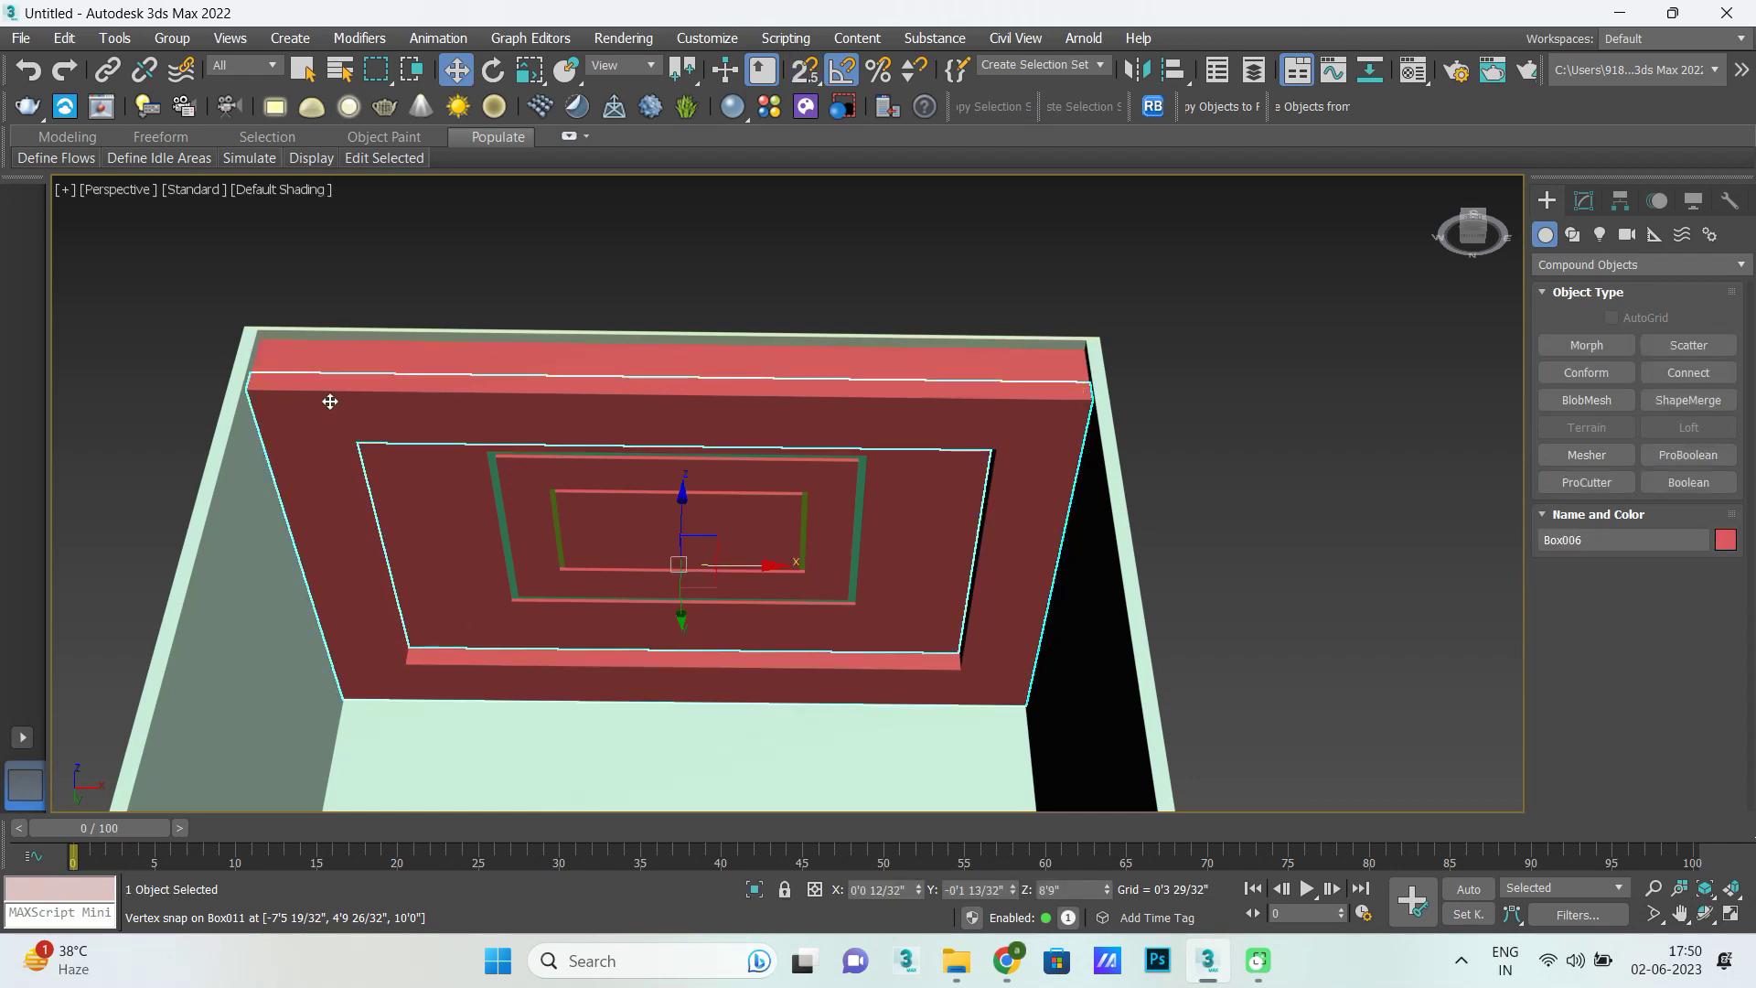
pyautogui.keyDown('ctrl'); pyautogui.click(319, 365); pyautogui.keyUp('ctrl')
pyautogui.scroll(2, 302, 370)
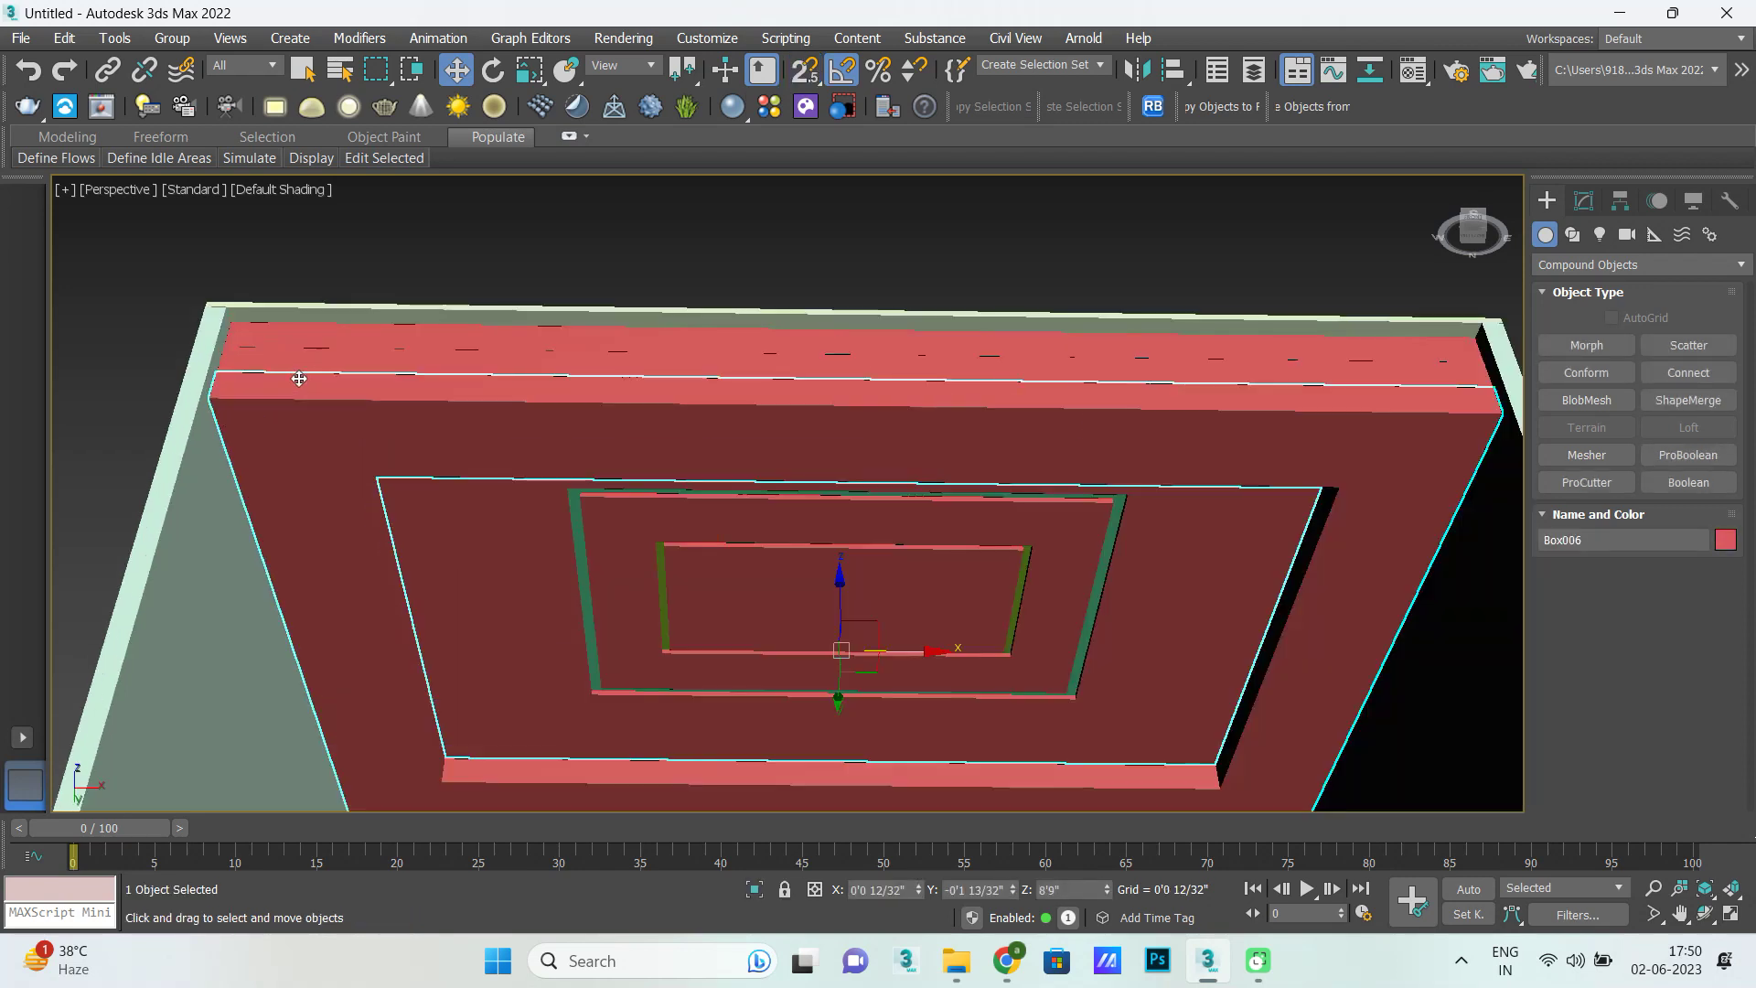
pyautogui.keyDown('ctrl'); pyautogui.click(360, 459); pyautogui.keyUp('ctrl')
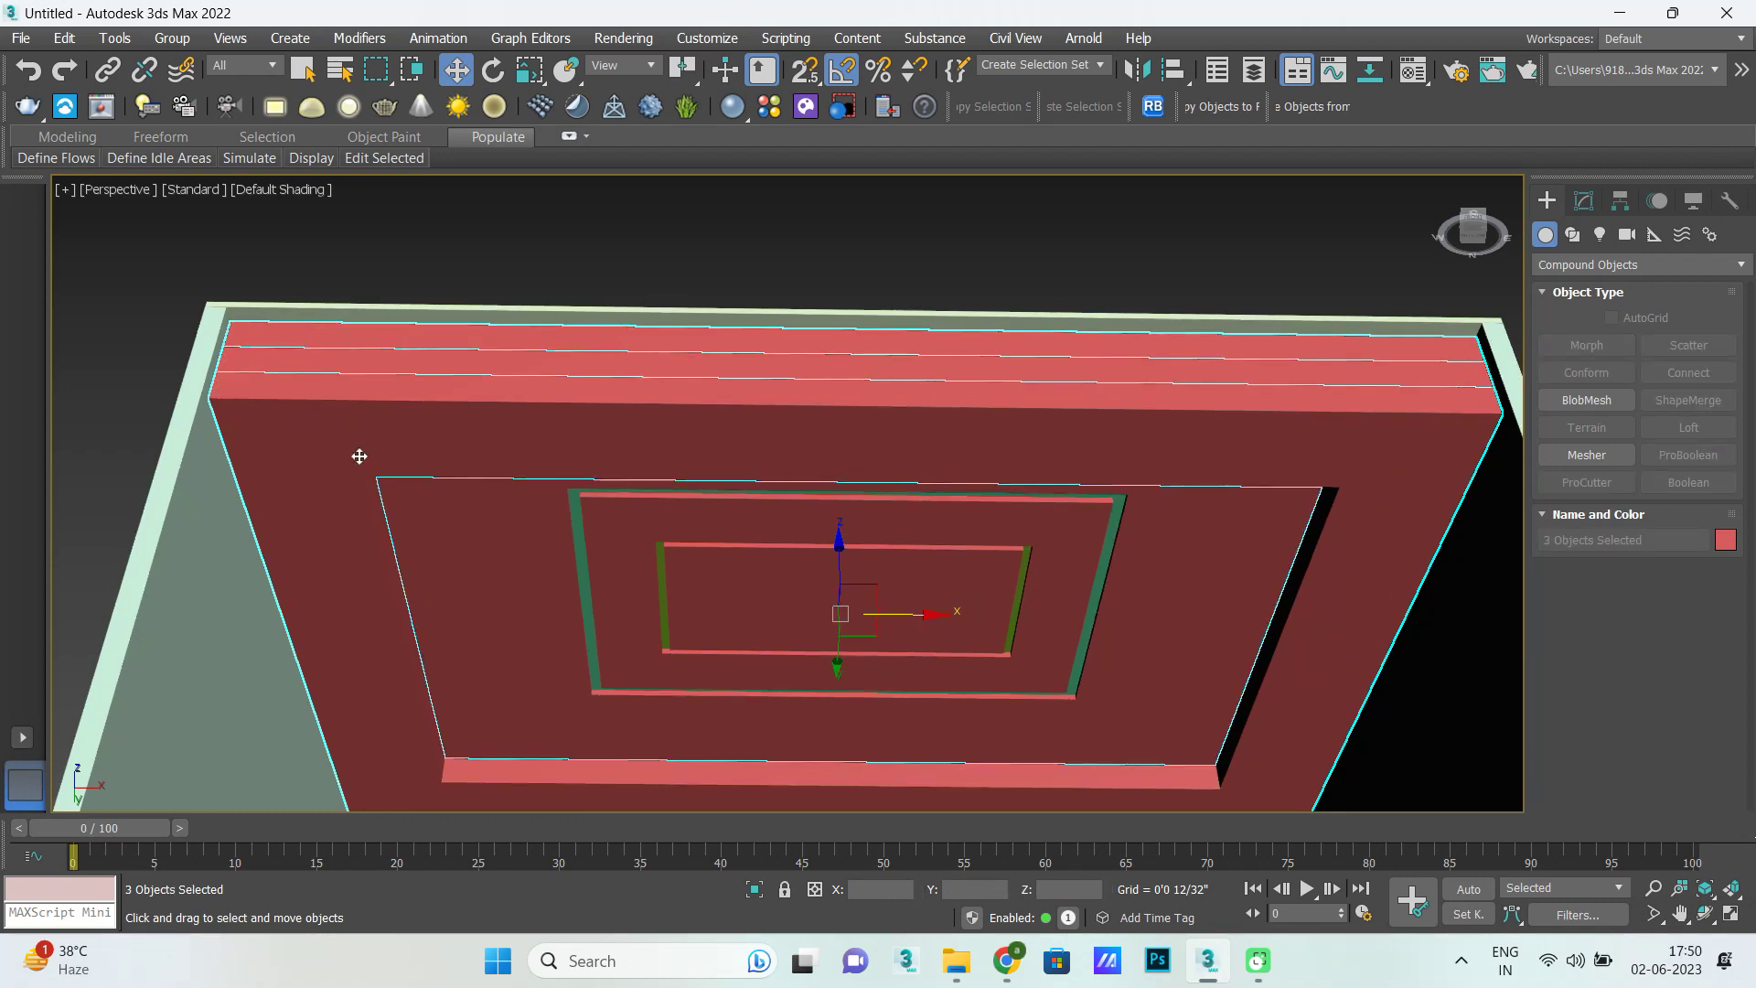
pyautogui.scroll(-2, 361, 458)
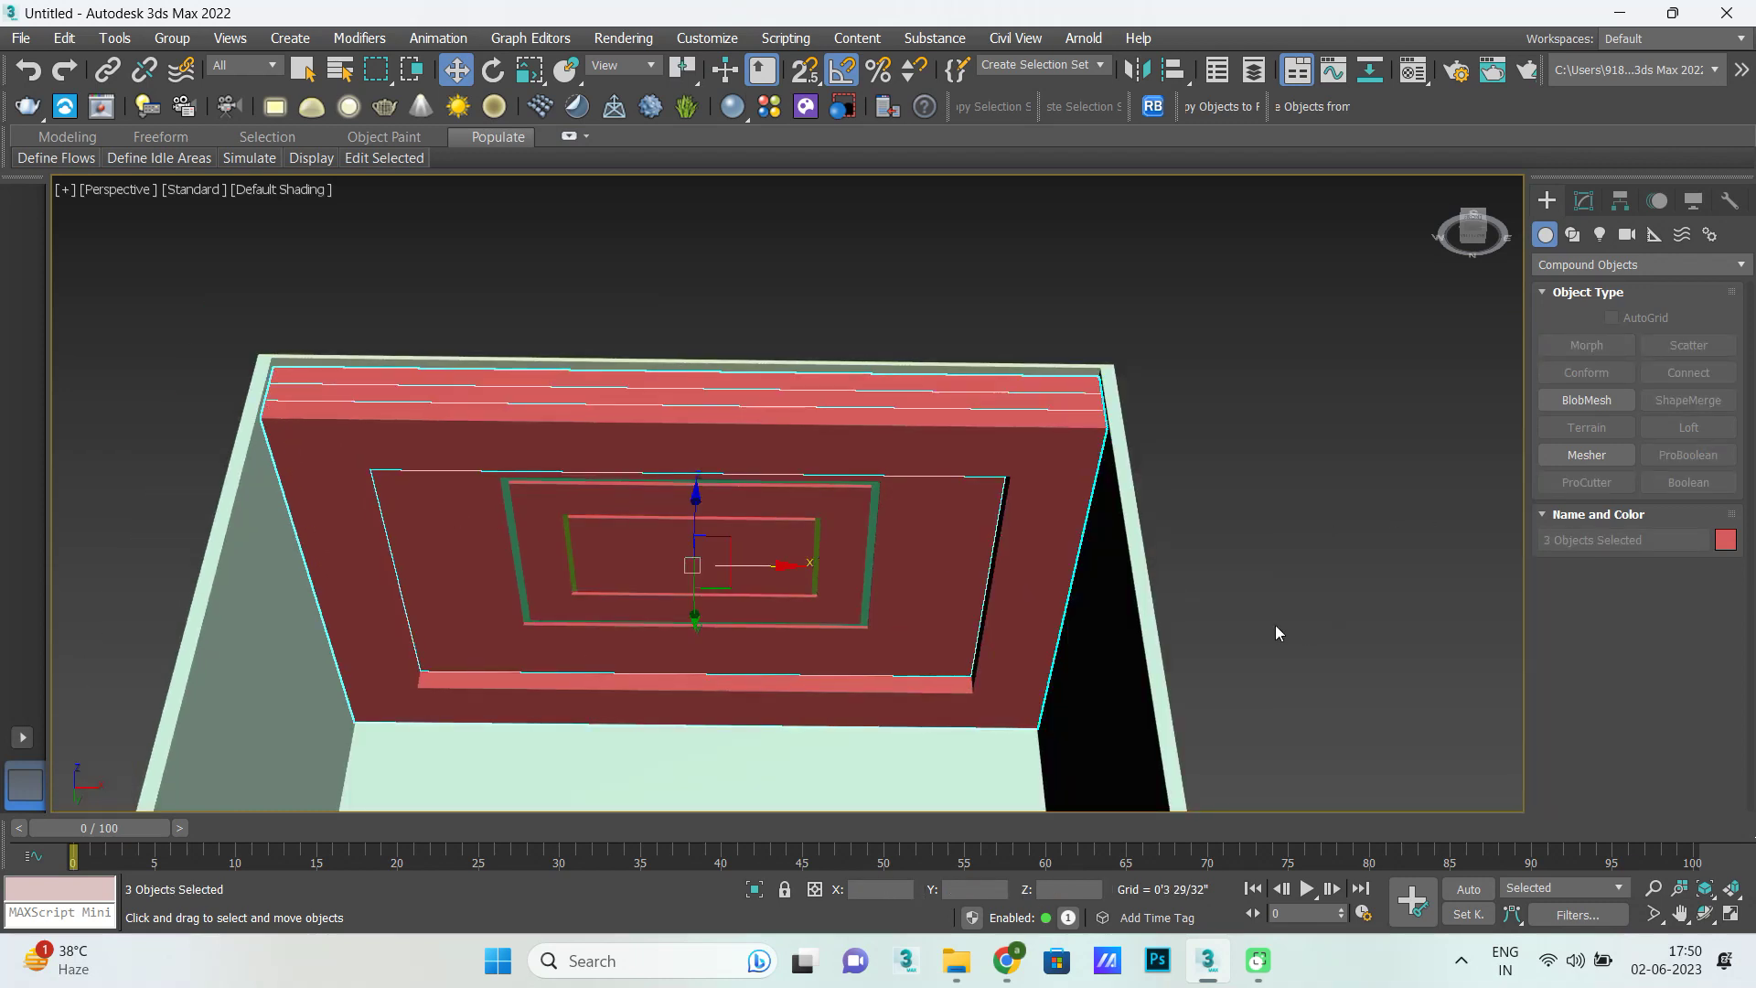
pyautogui.click(172, 38)
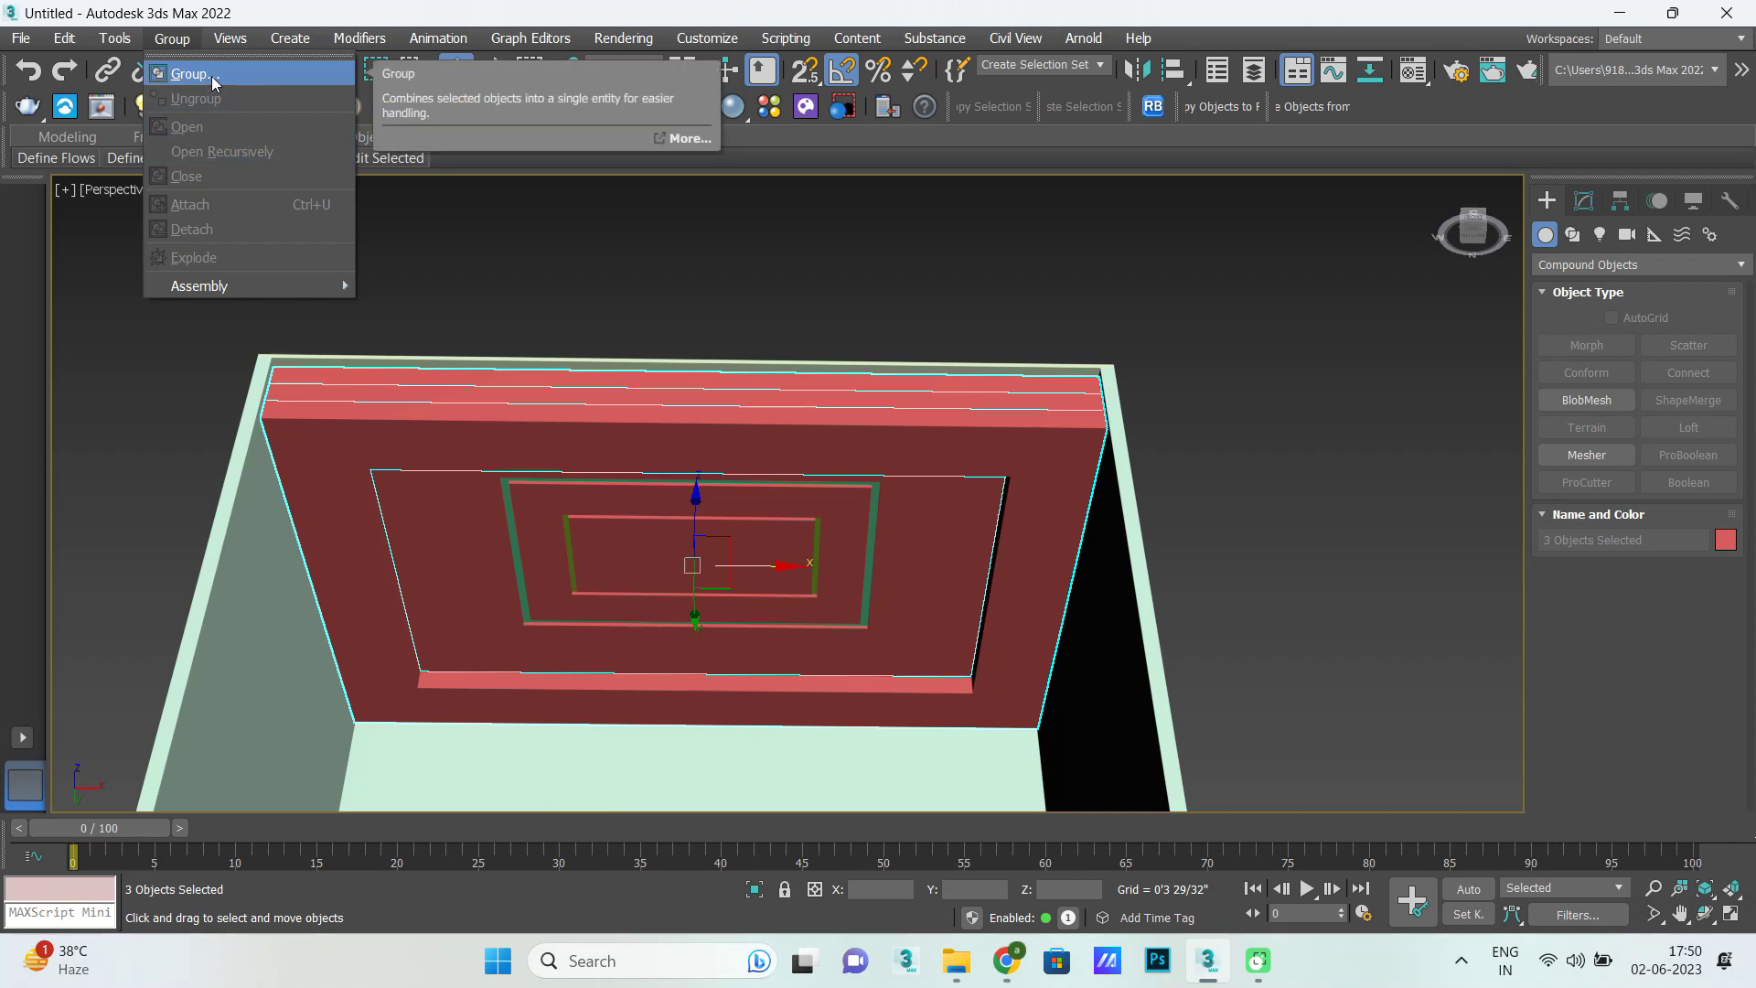
# Dismiss the Group menu without grouping and open the Compact Material Editor with M.
pyautogui.click(438, 273)
pyautogui.press('m')
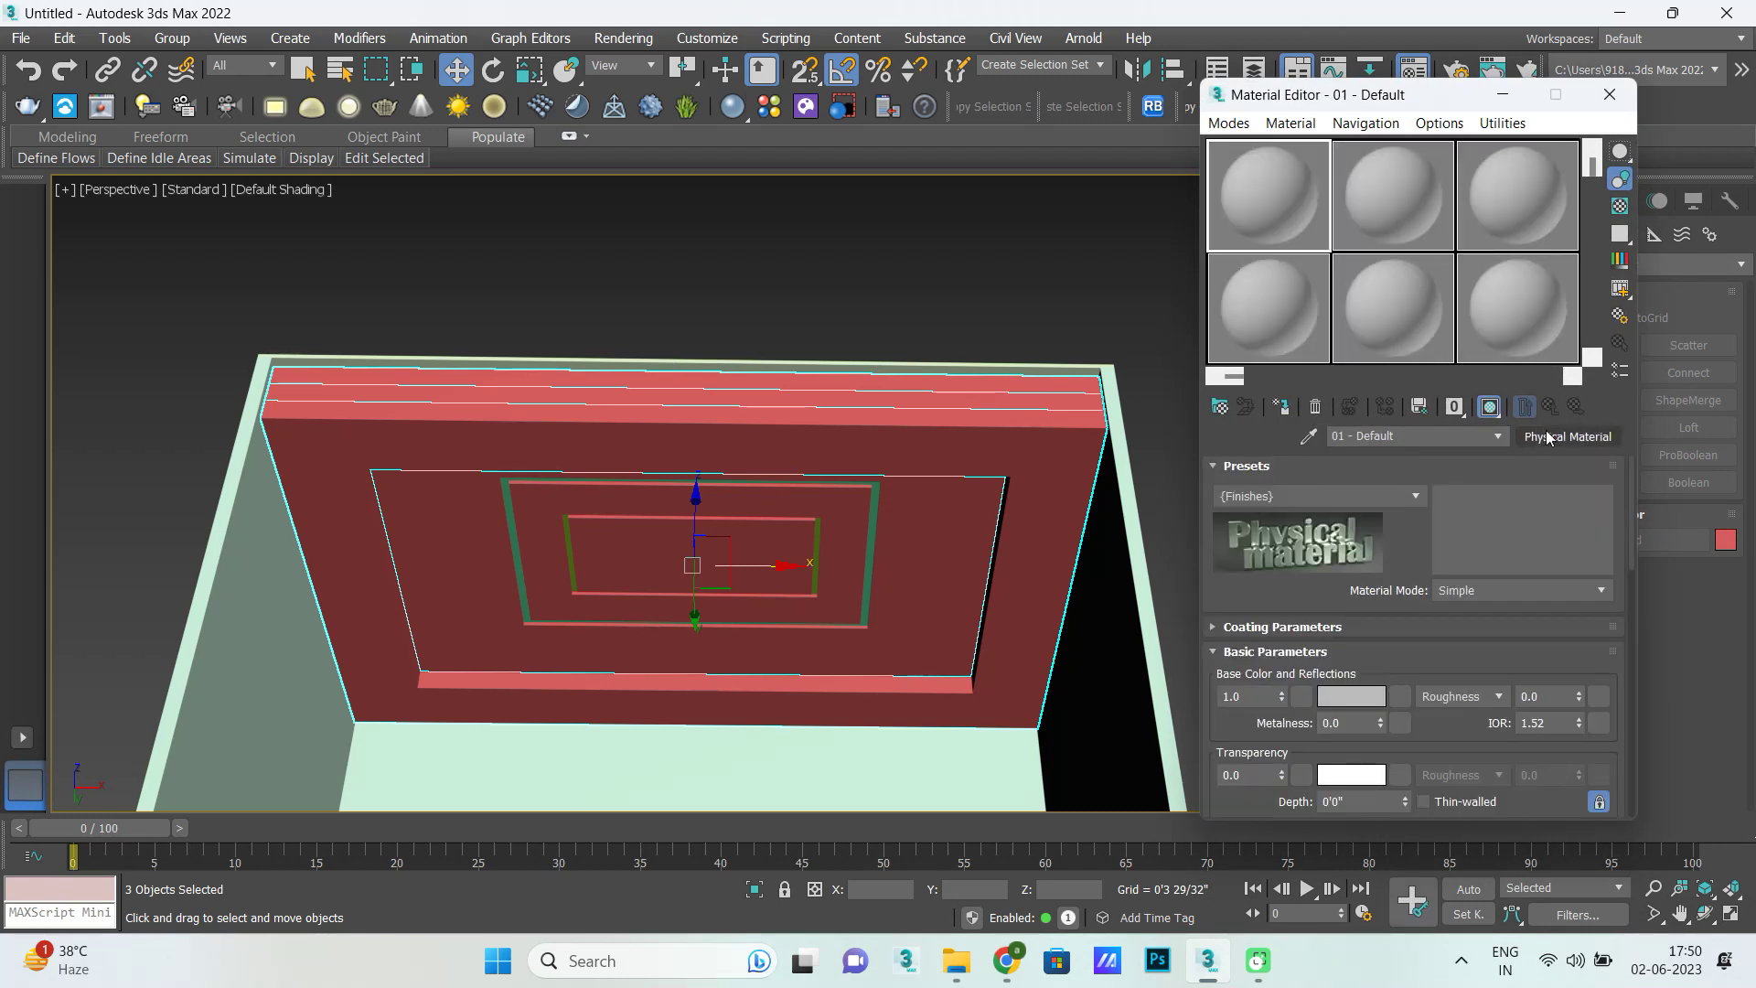
pyautogui.click(1502, 94)
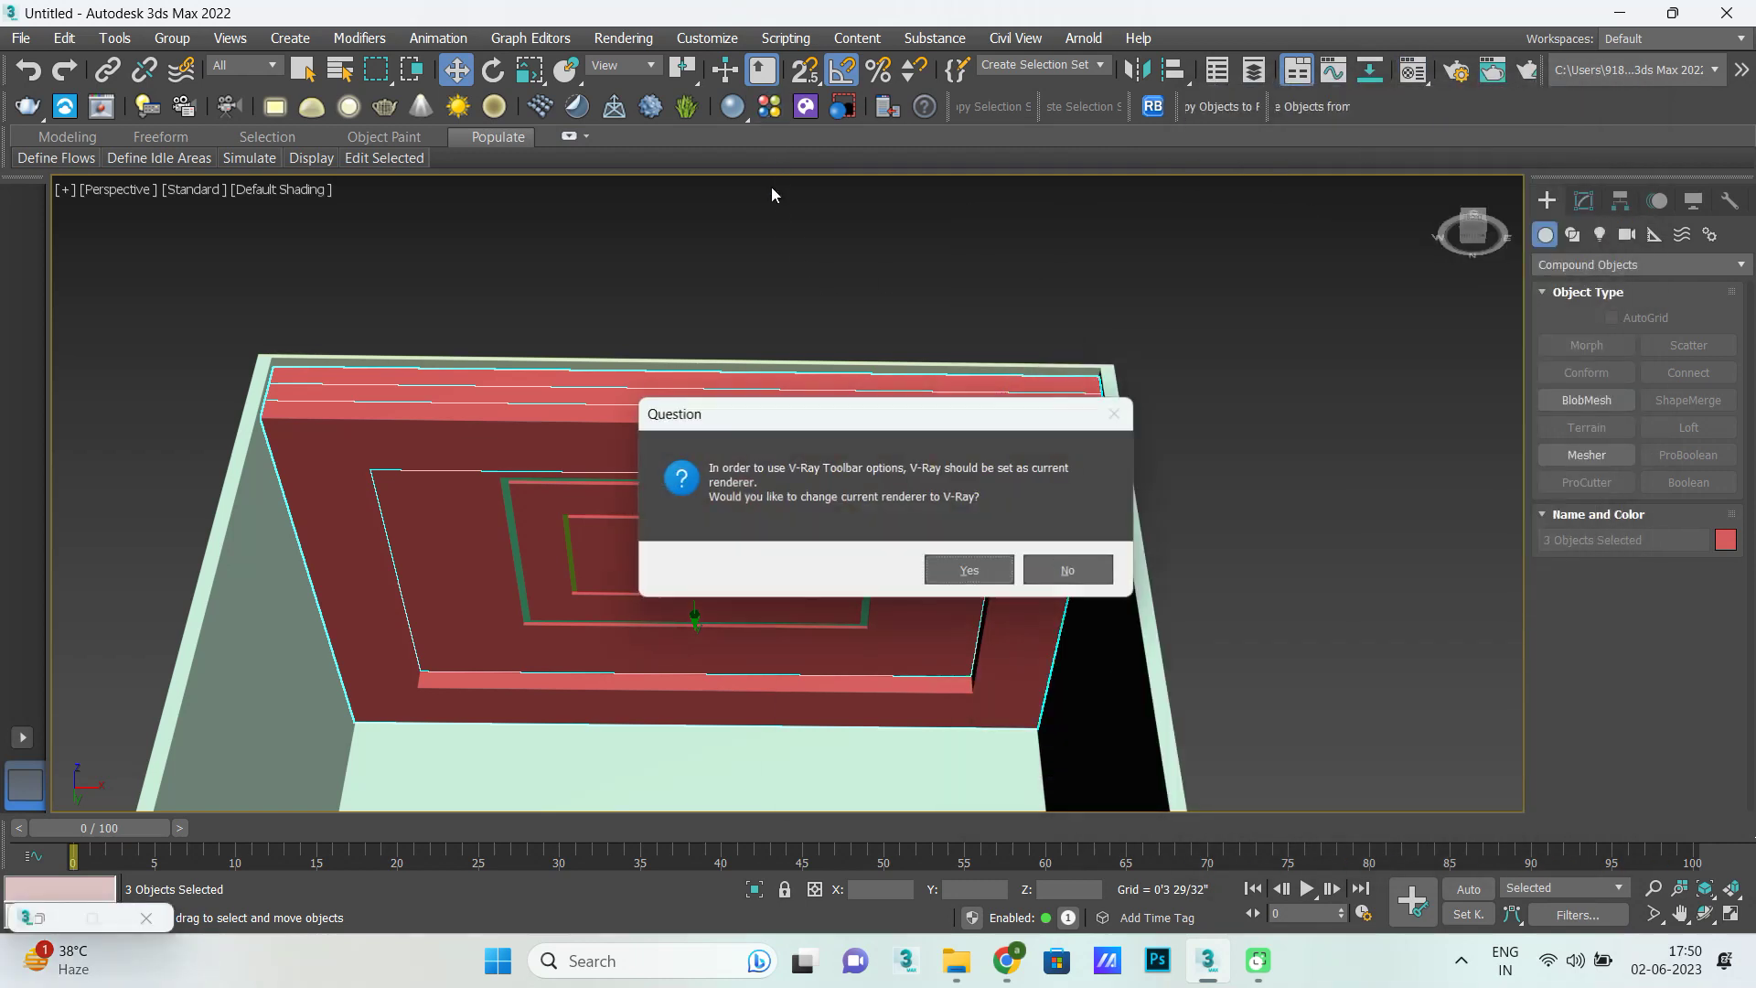
# Accept V-Ray as current renderer and change the first sample slot's type to VRayMtl.
pyautogui.click(963, 564)
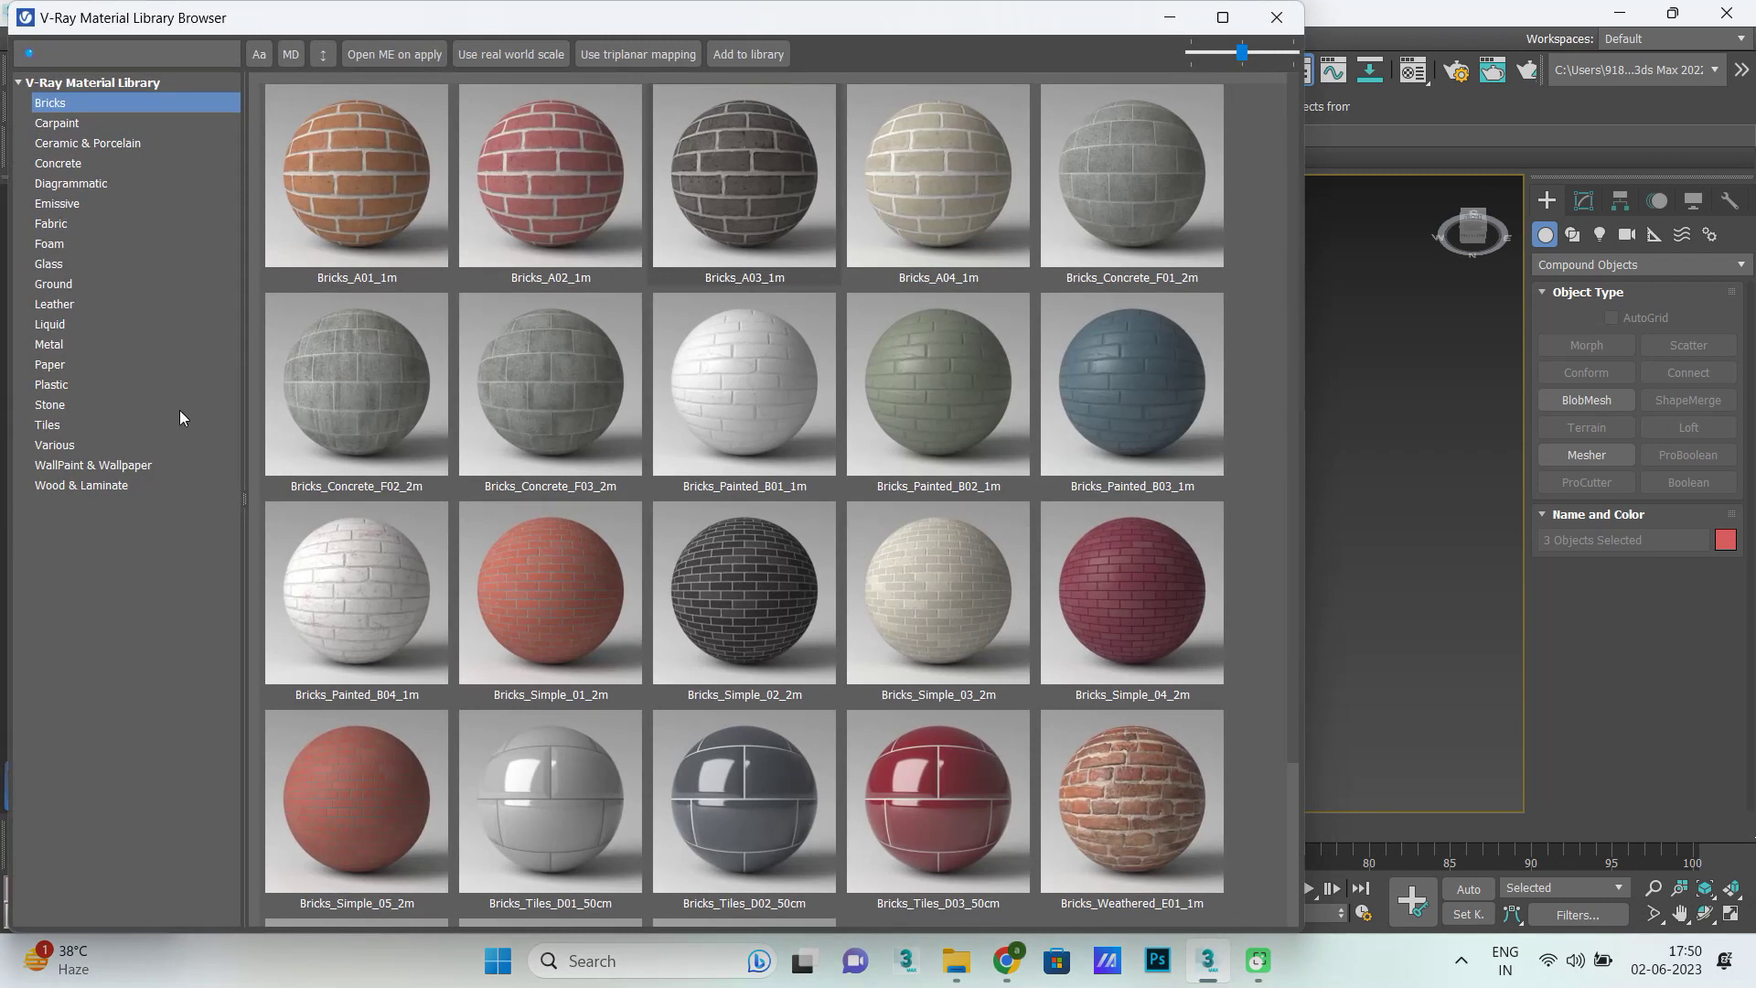
pyautogui.click(1281, 27)
pyautogui.press('m')
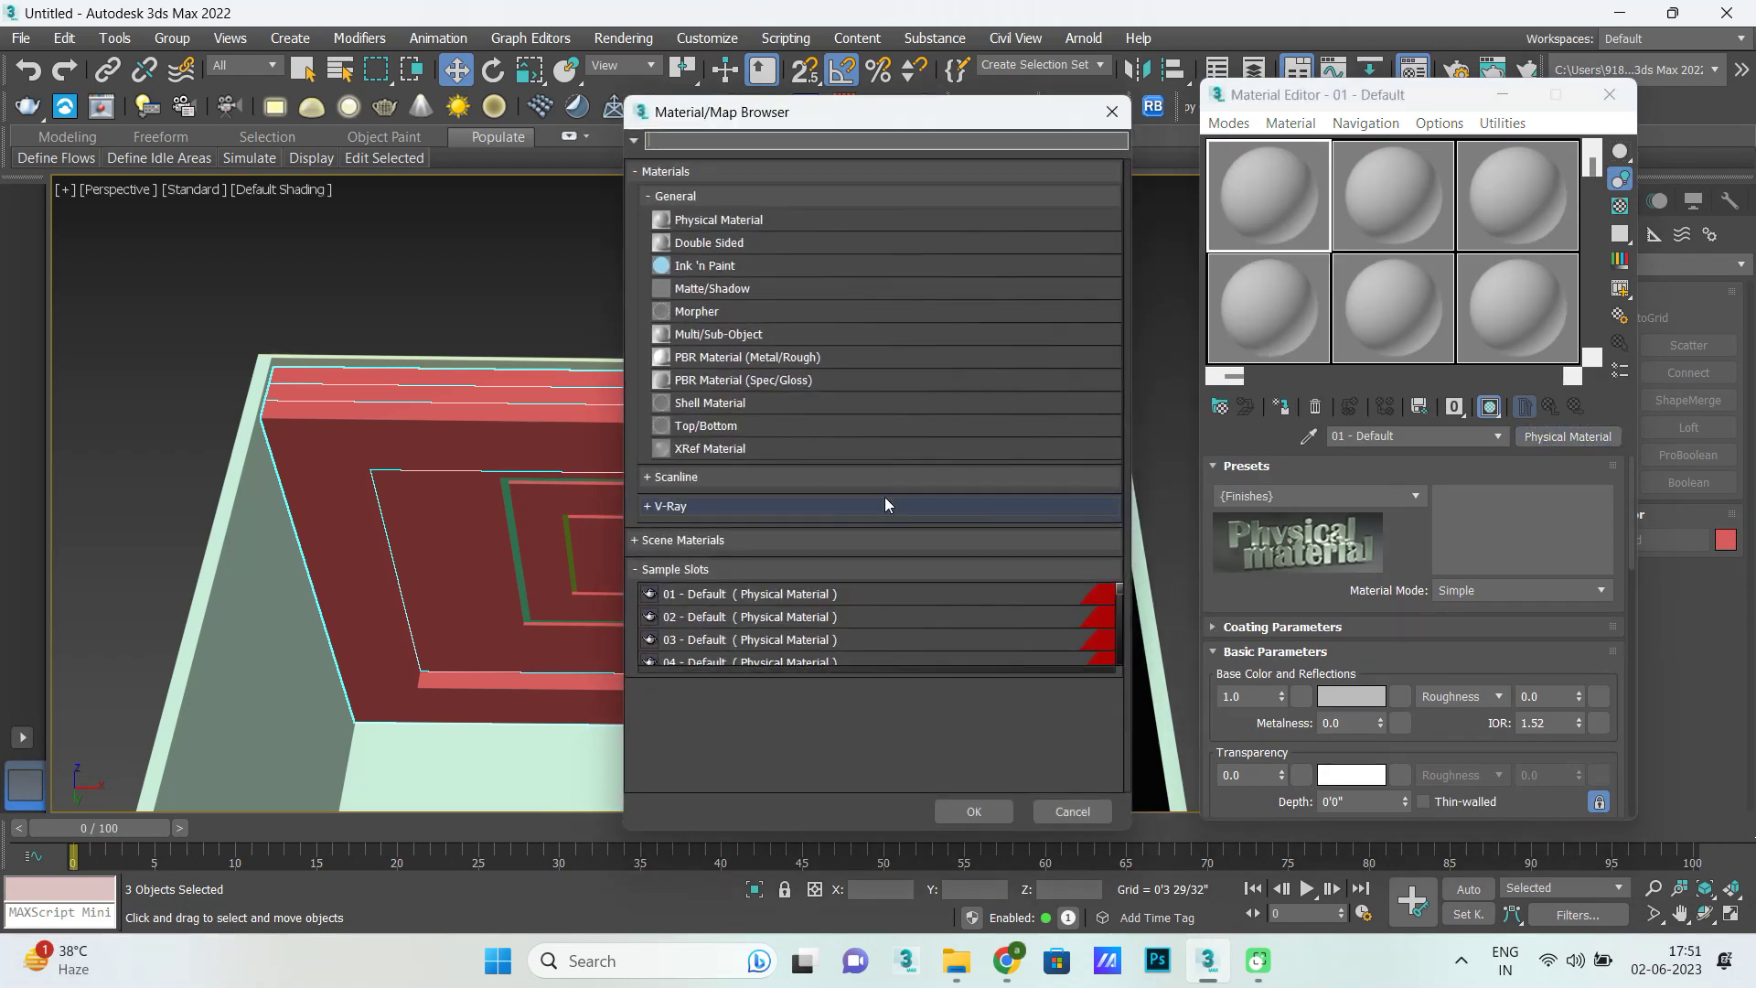
pyautogui.click(736, 512)
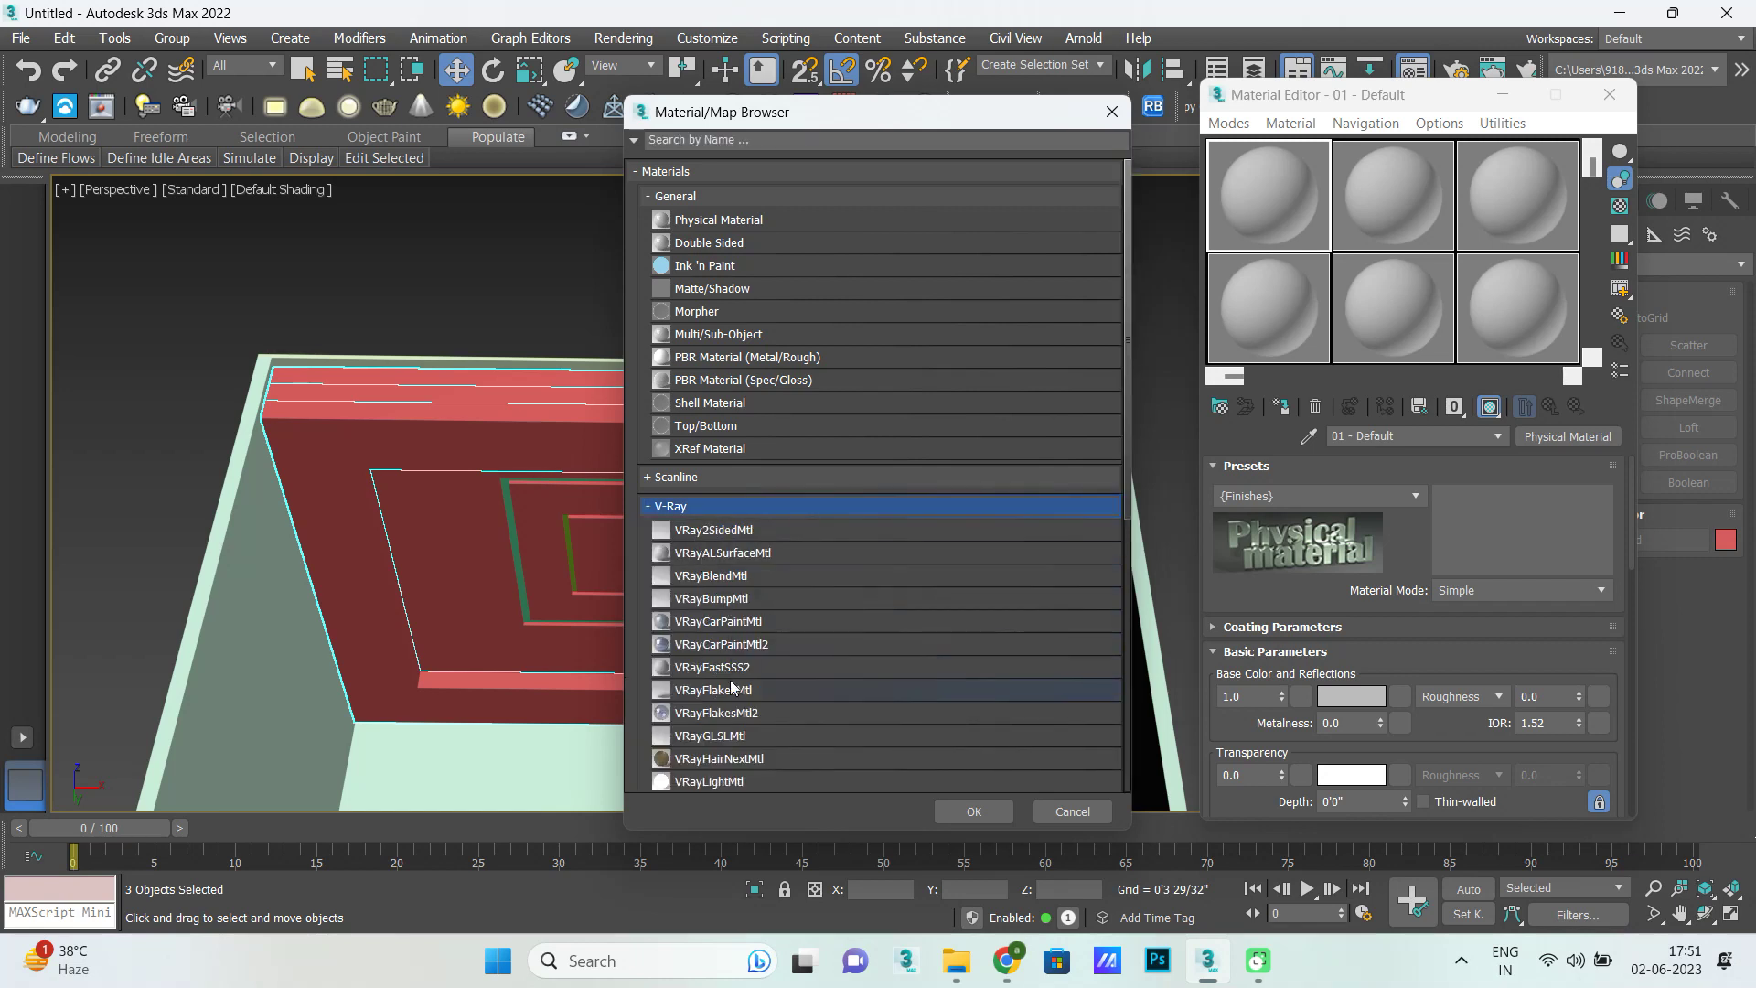
pyautogui.scroll(-1, 731, 687)
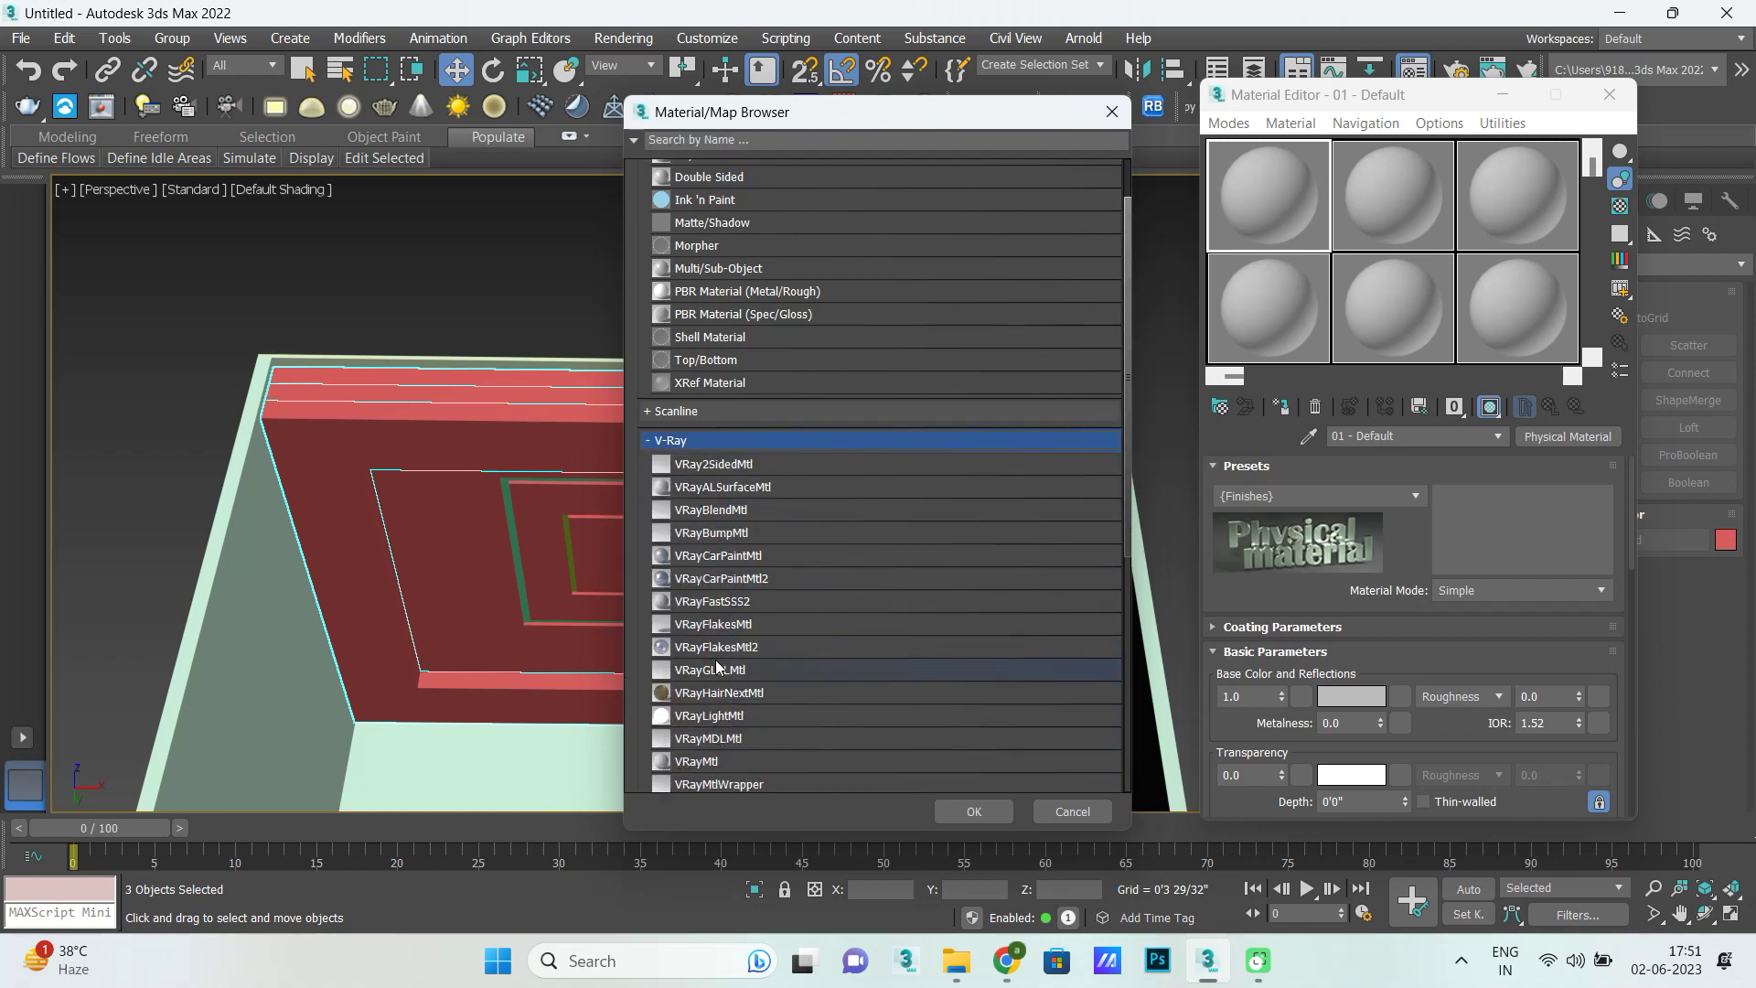
pyautogui.scroll(-1, 718, 672)
pyautogui.click(718, 719)
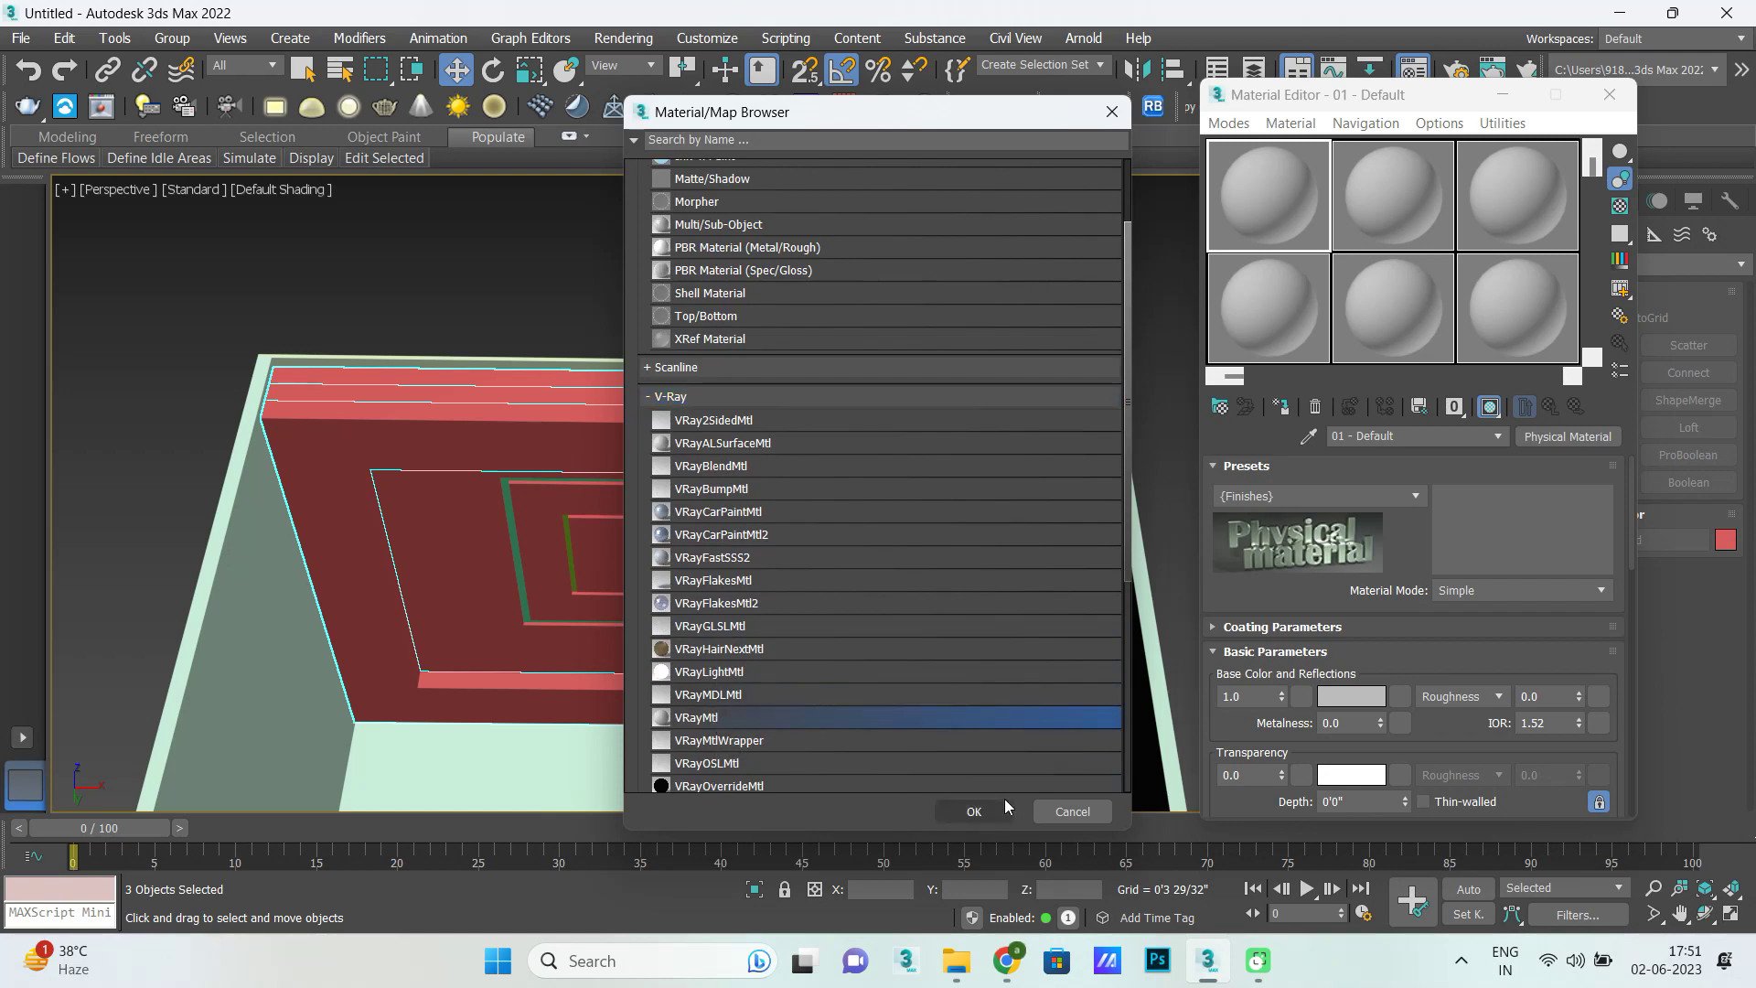
pyautogui.click(975, 811)
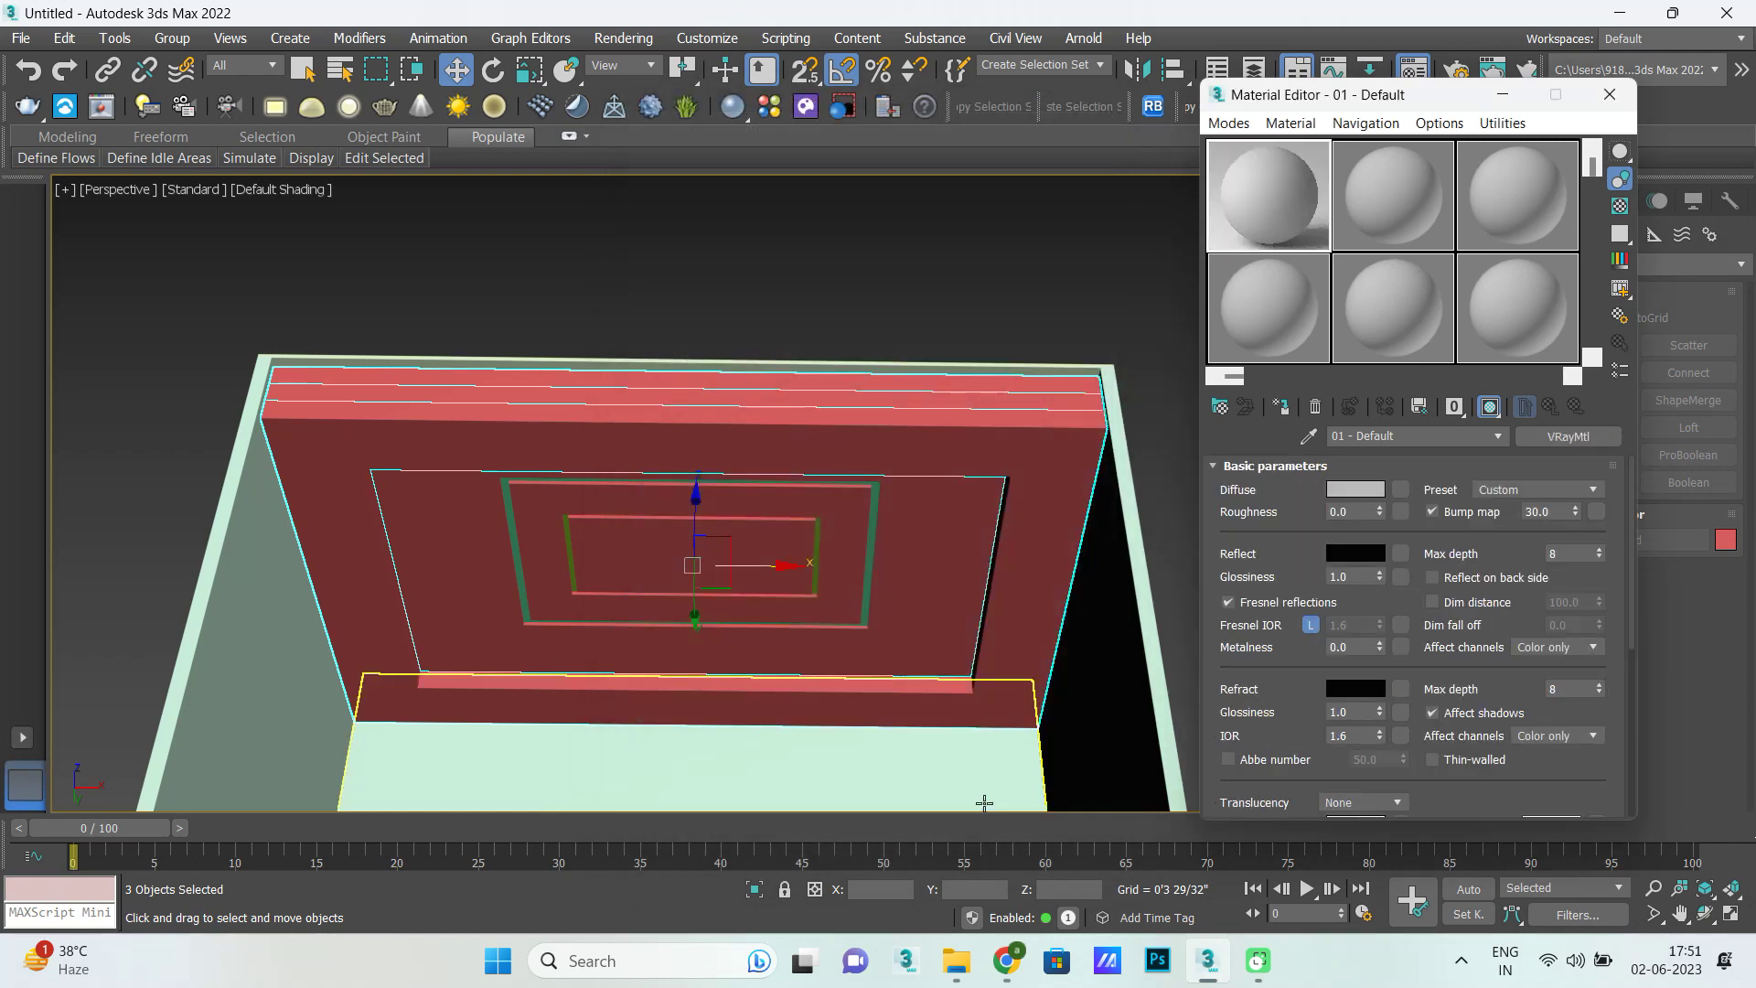
# Set the VRayMtl diffuse Whiteness to 255, assign it to the slab and frames, then deselect.
pyautogui.click(1356, 492)
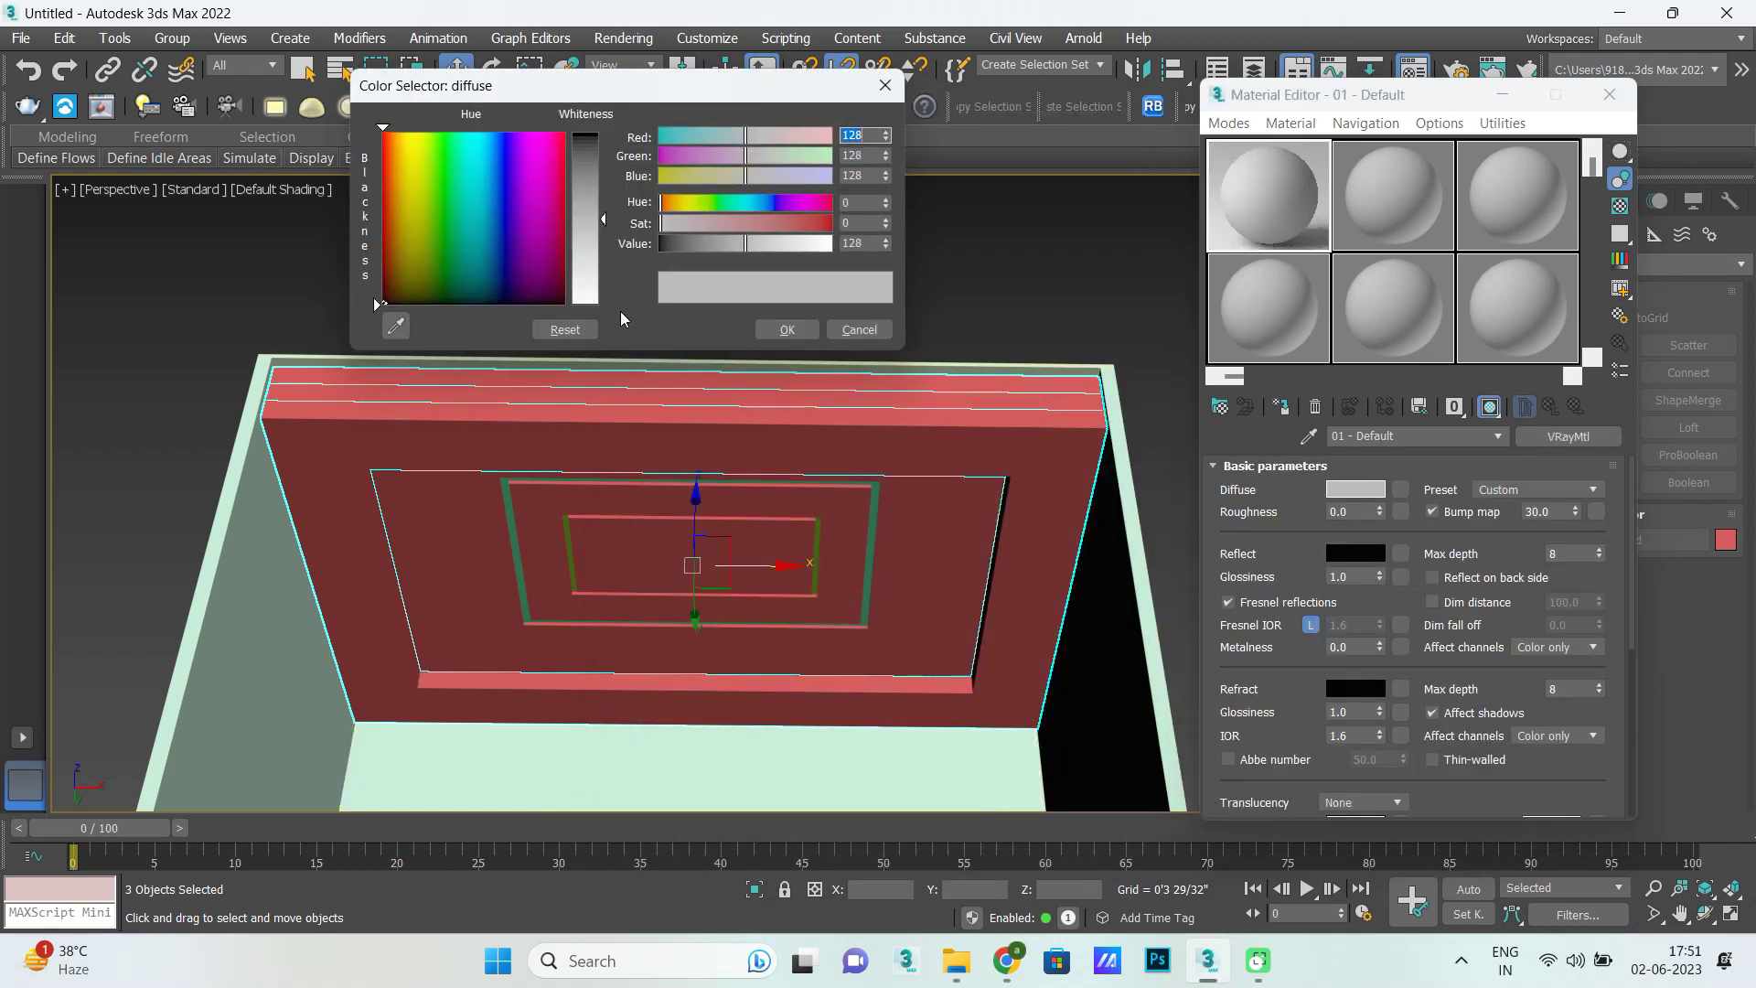
pyautogui.moveTo(603, 223); pyautogui.dragTo(606, 317)
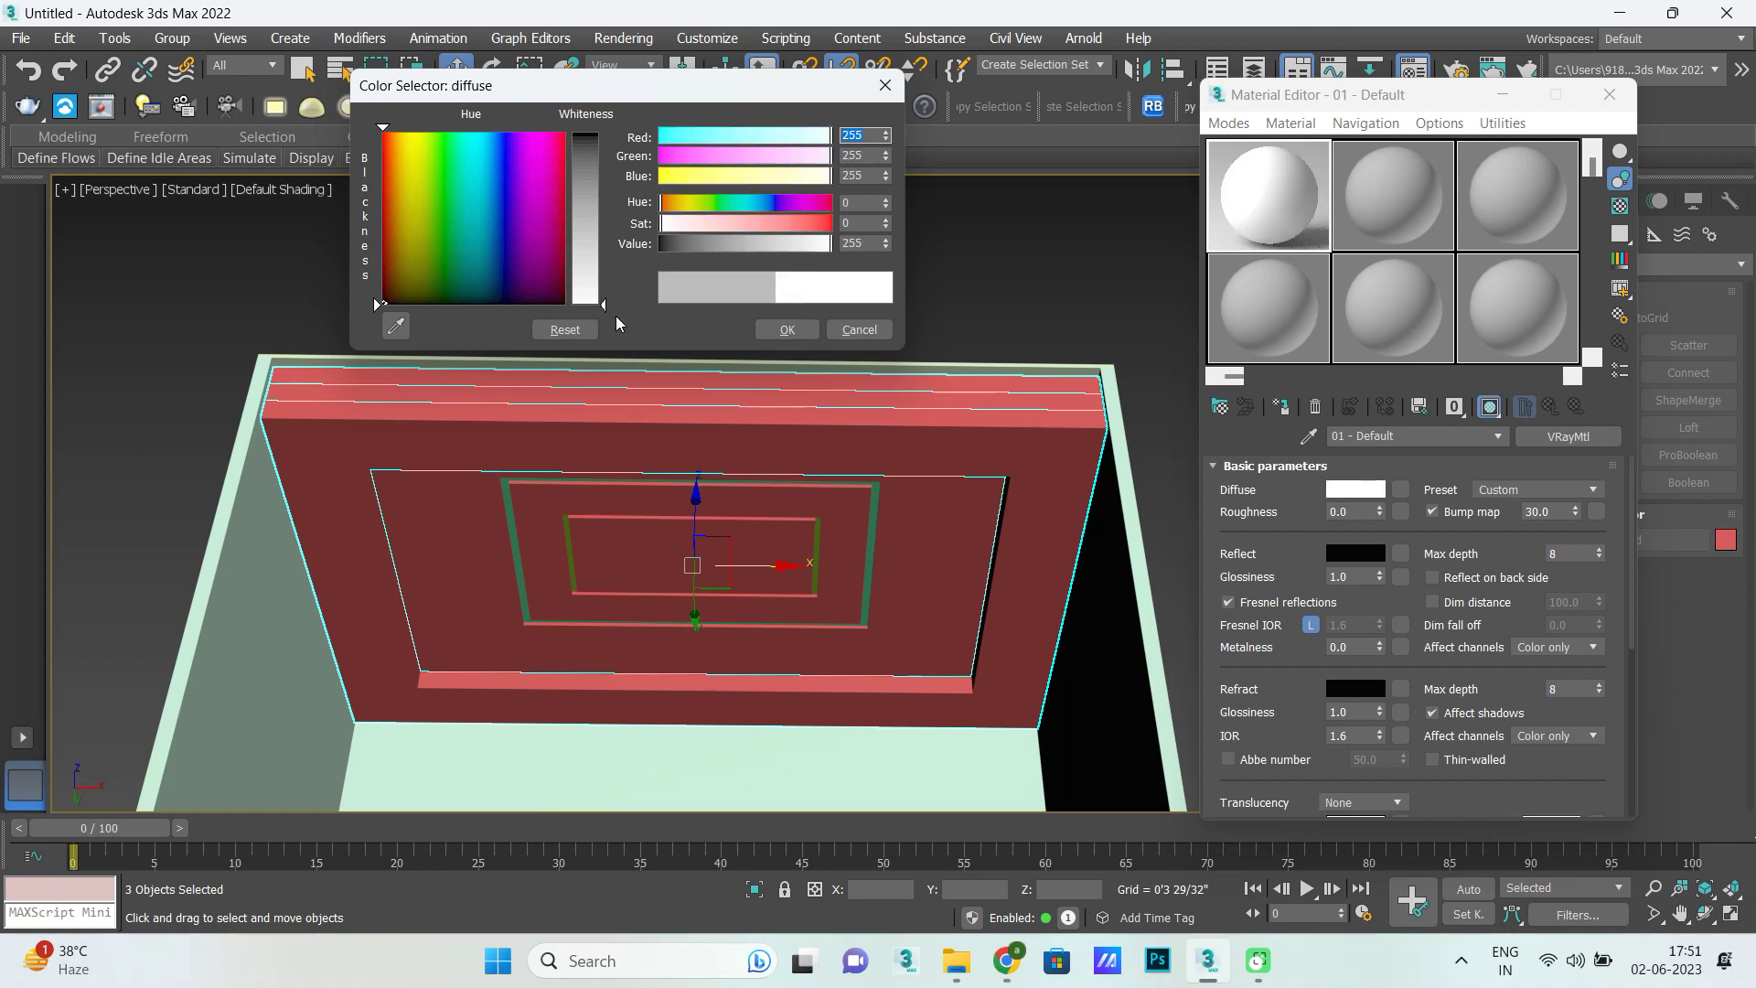
pyautogui.click(768, 328)
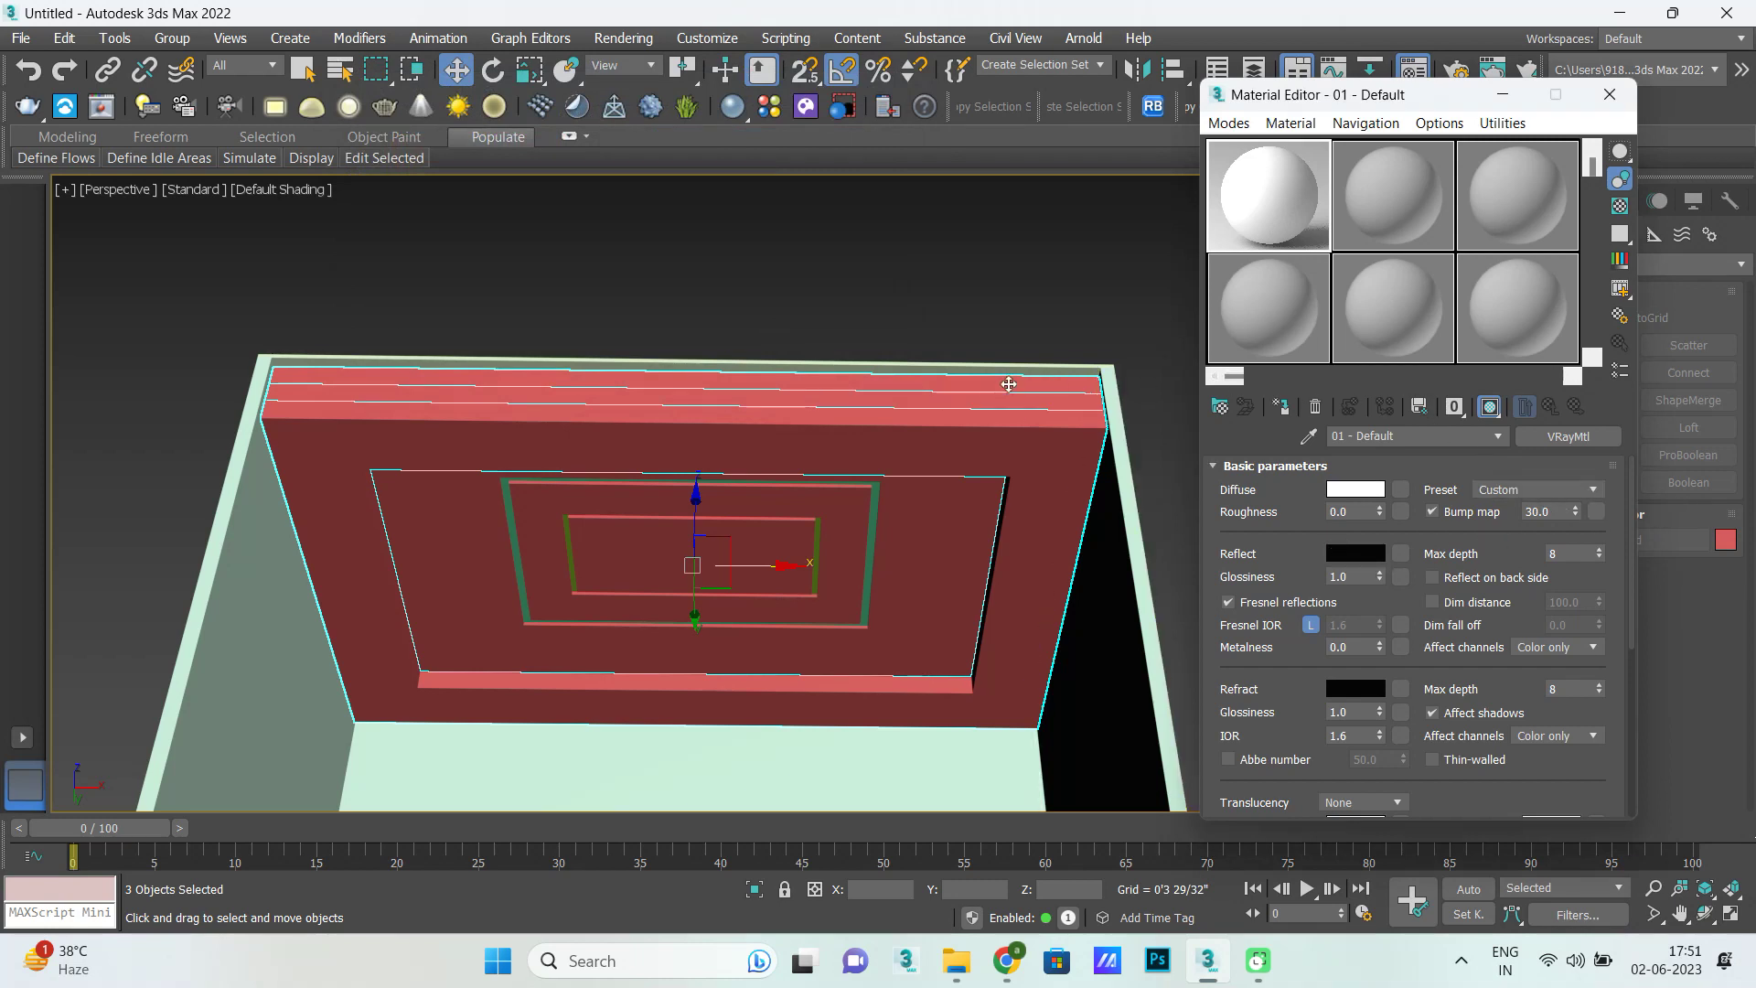
pyautogui.click(1284, 407)
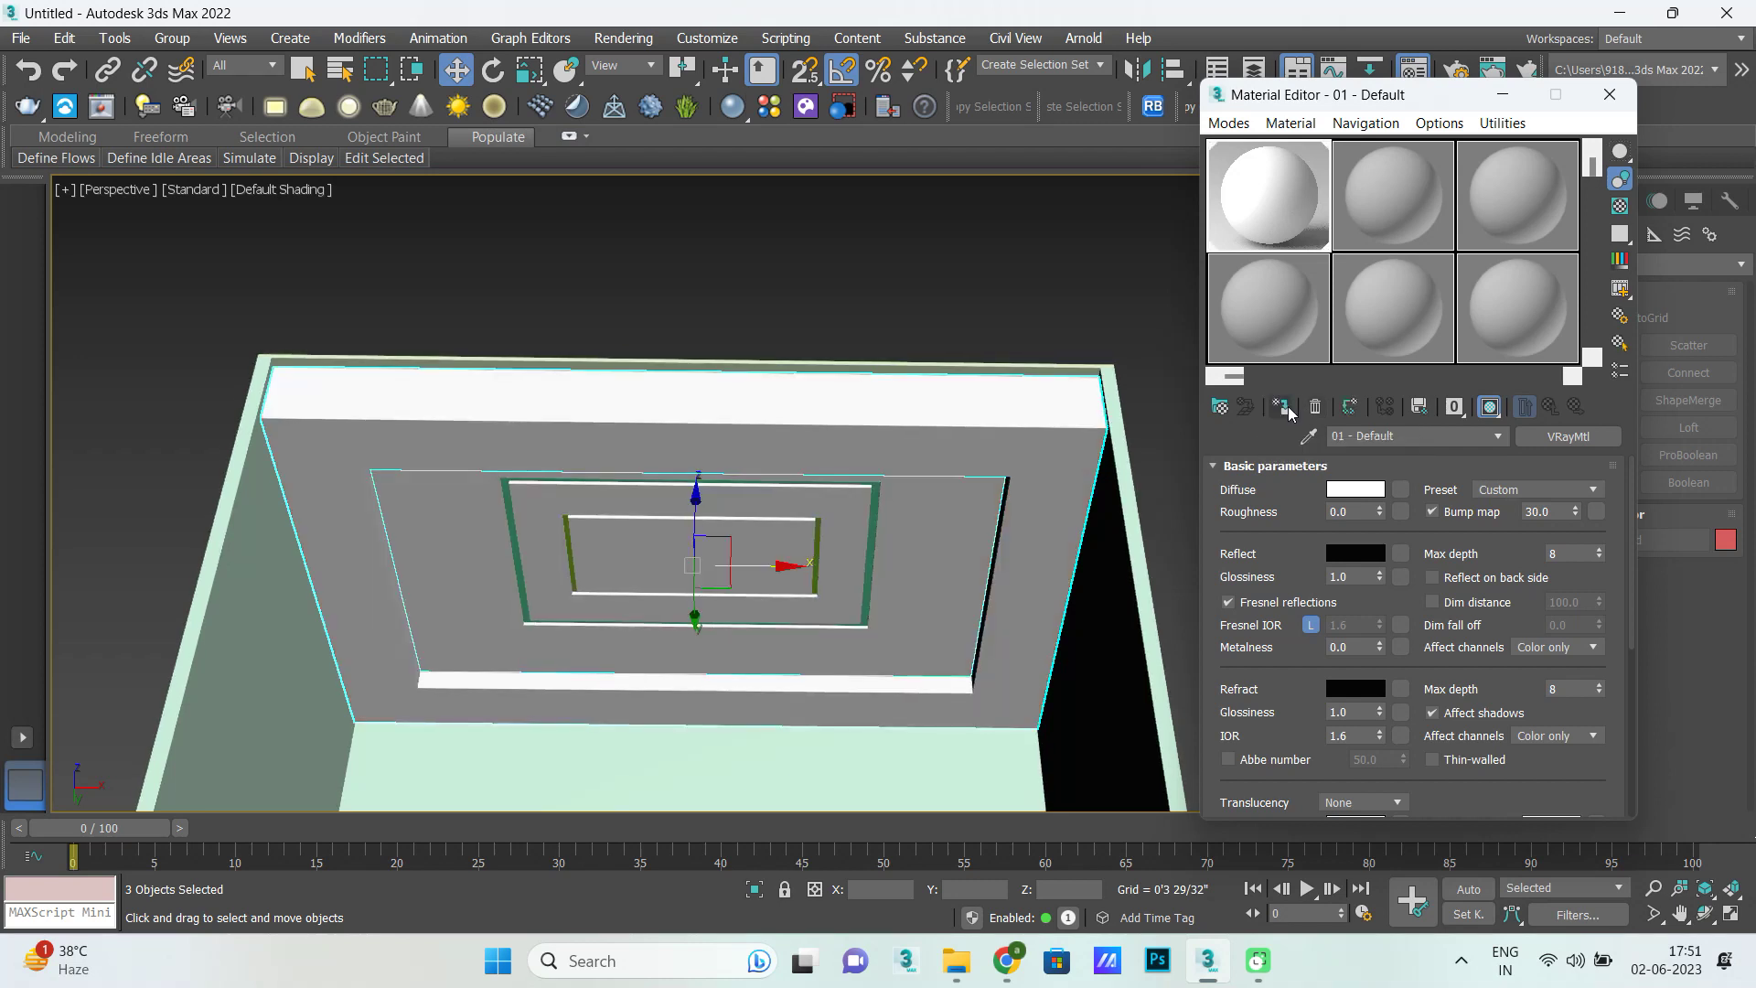
pyautogui.click(627, 269)
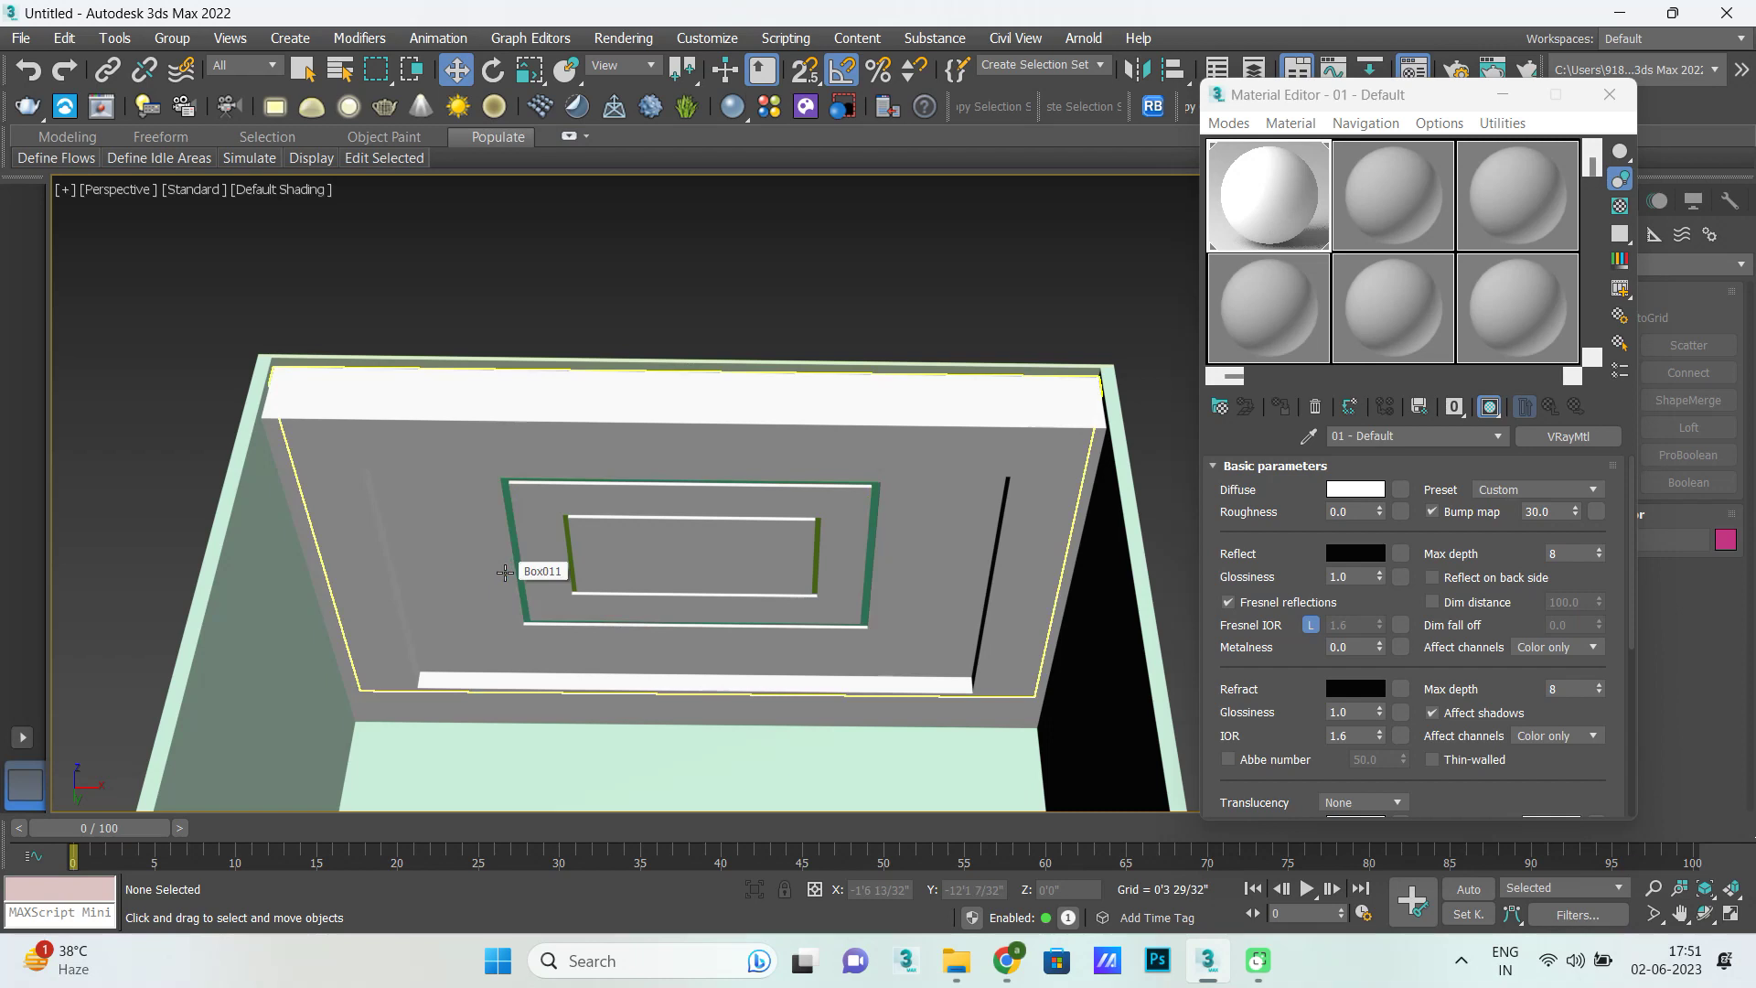
# Select the outer and inner green frames and pick the second sample material slot.
pyautogui.scroll(3, 505, 572)
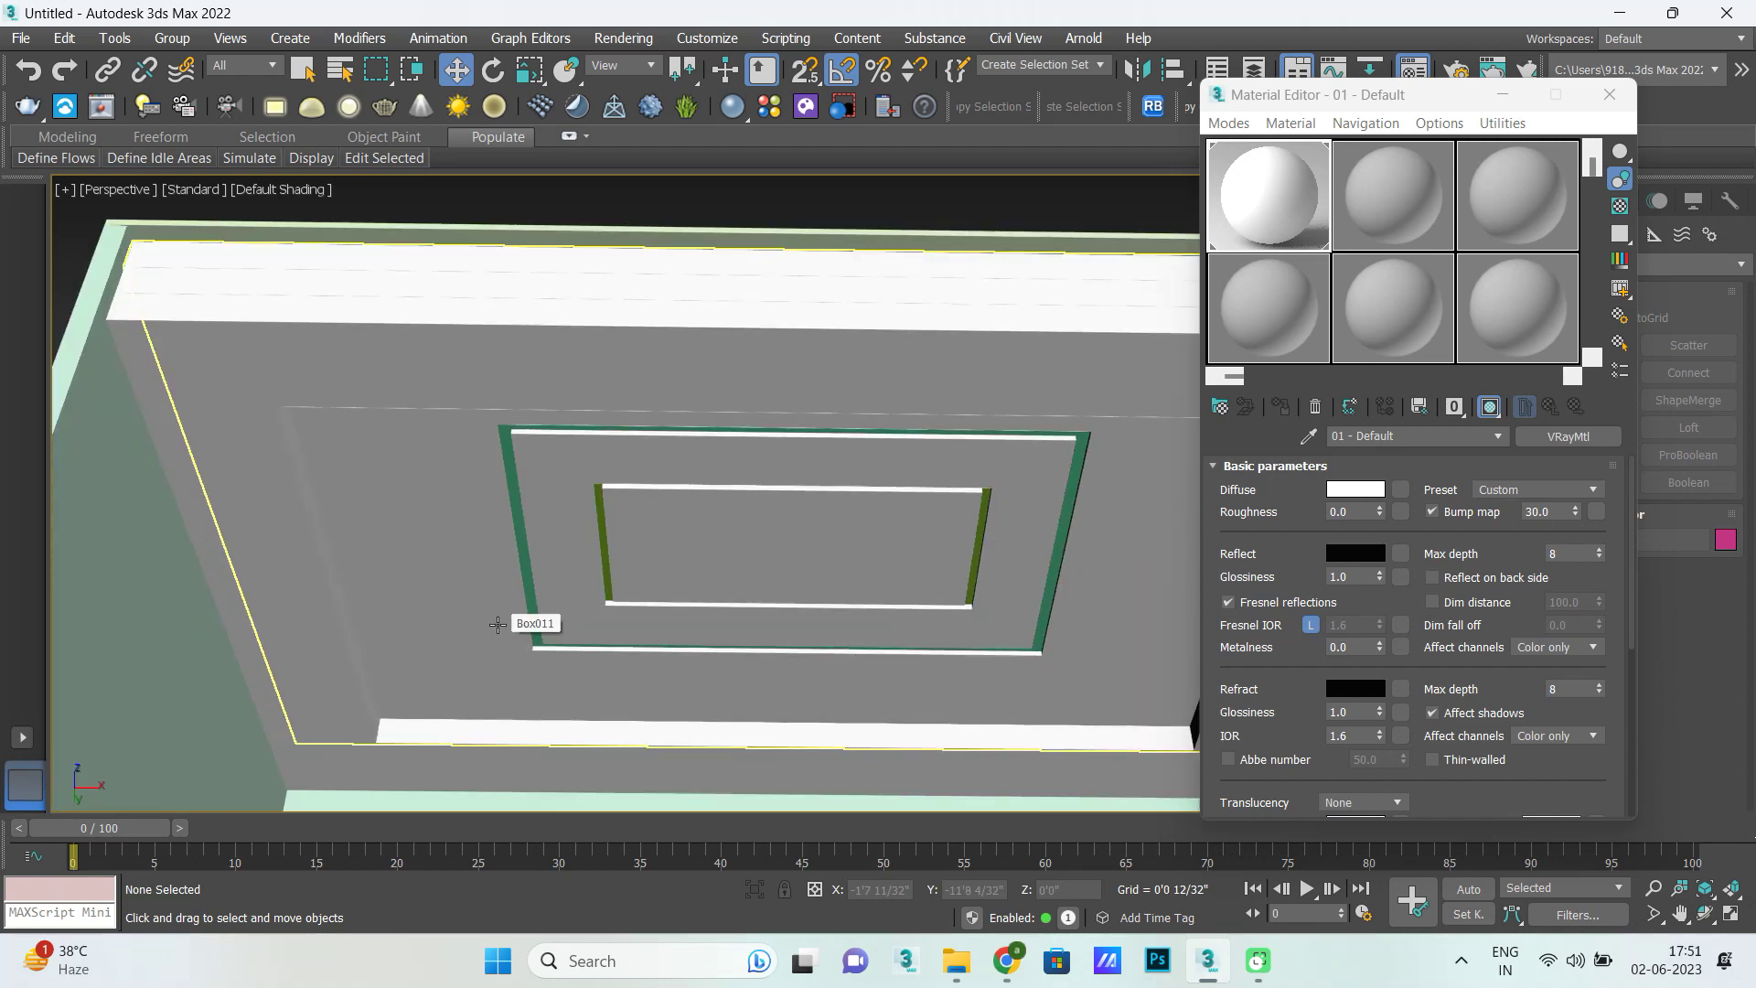
pyautogui.scroll(-1, 431, 360)
pyautogui.scroll(-2, 434, 365)
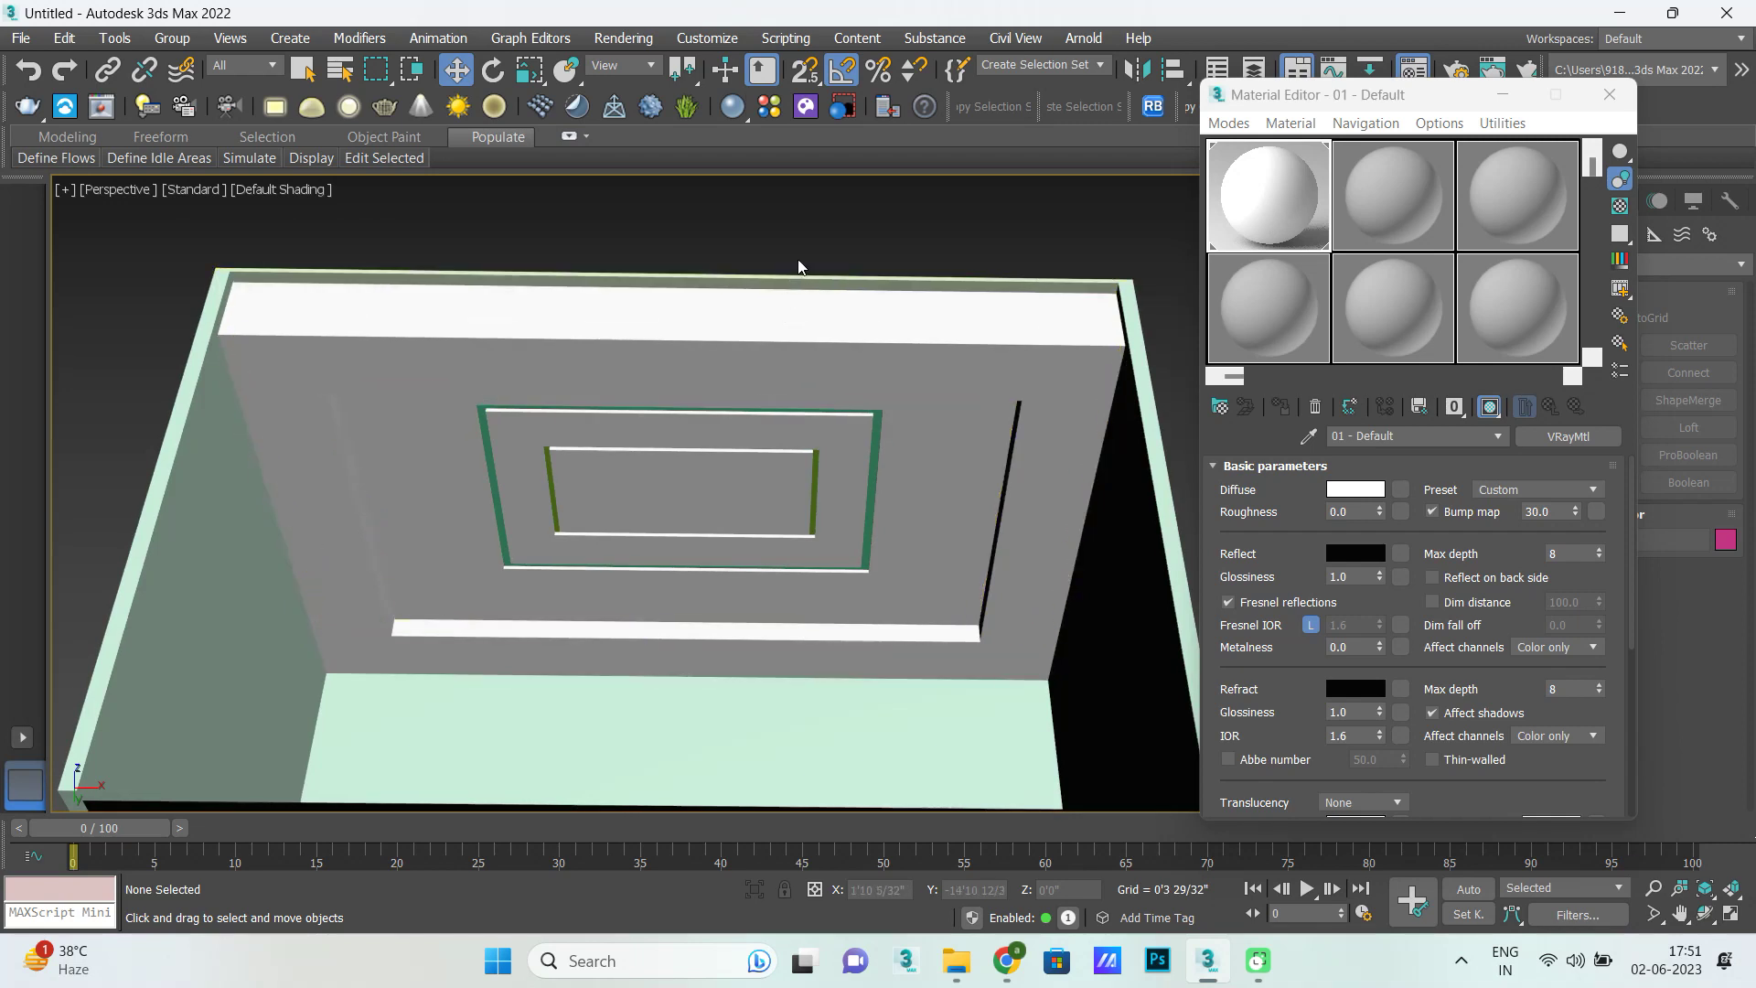
pyautogui.scroll(1, 706, 477)
pyautogui.scroll(2, 706, 477)
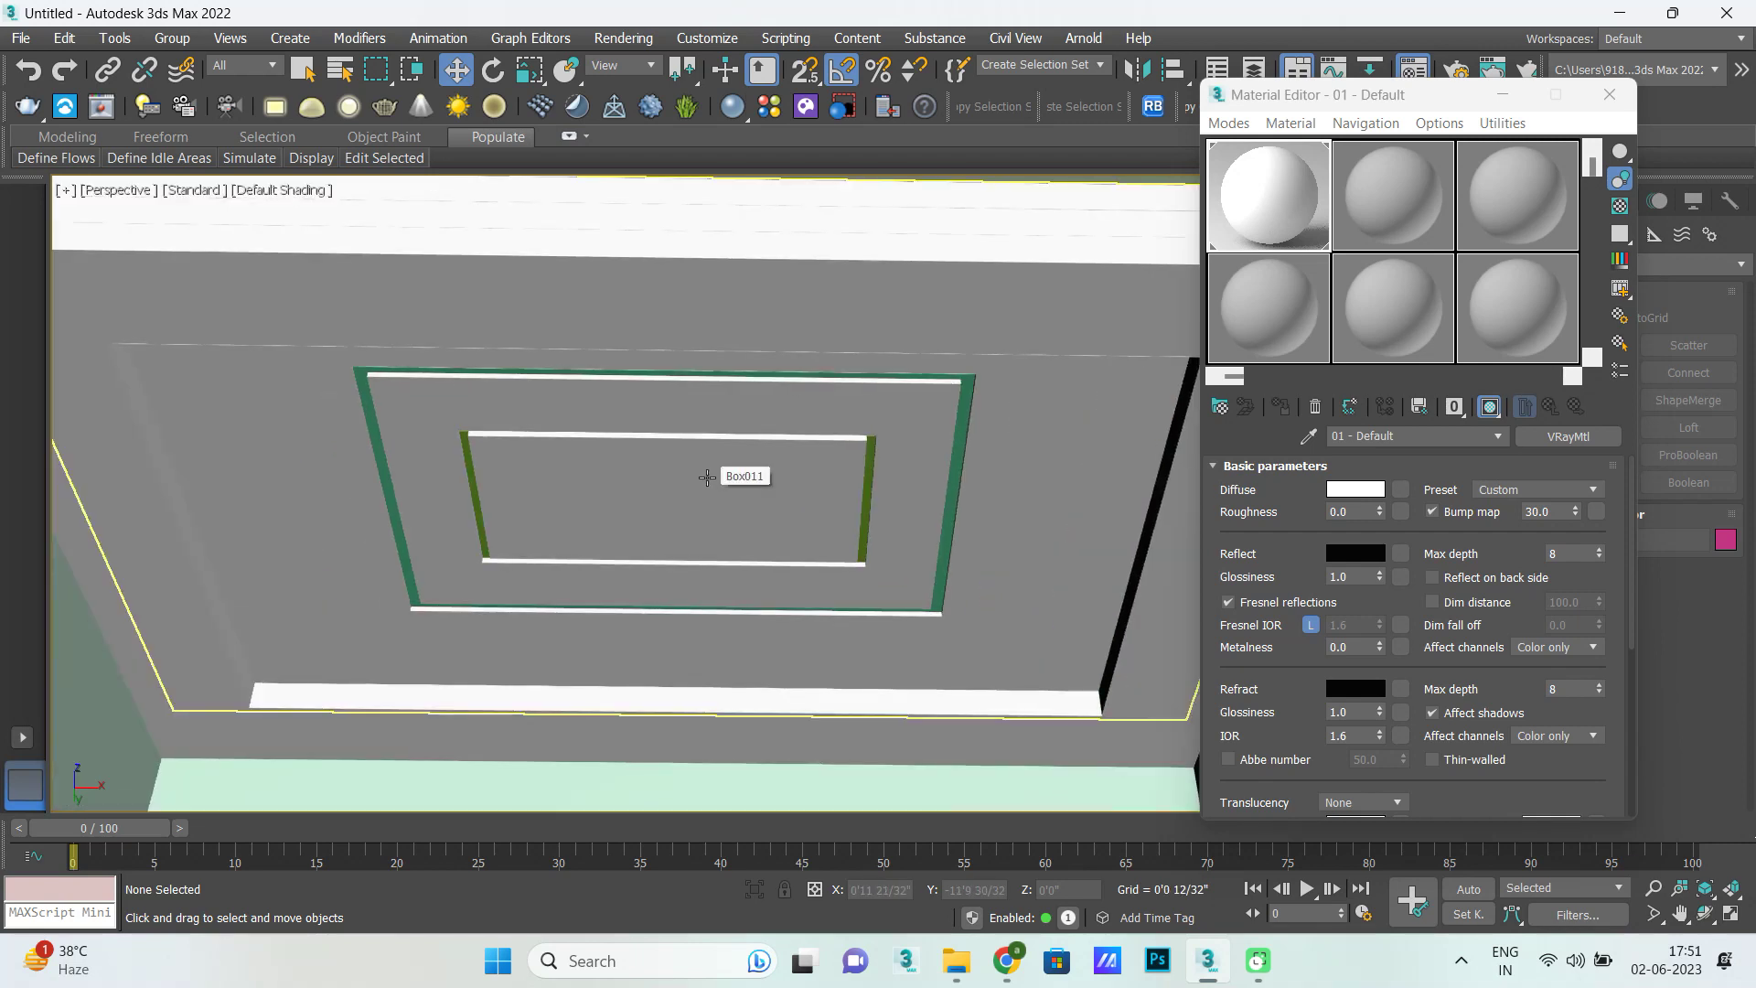
pyautogui.click(707, 477)
pyautogui.scroll(-3, 577, 560)
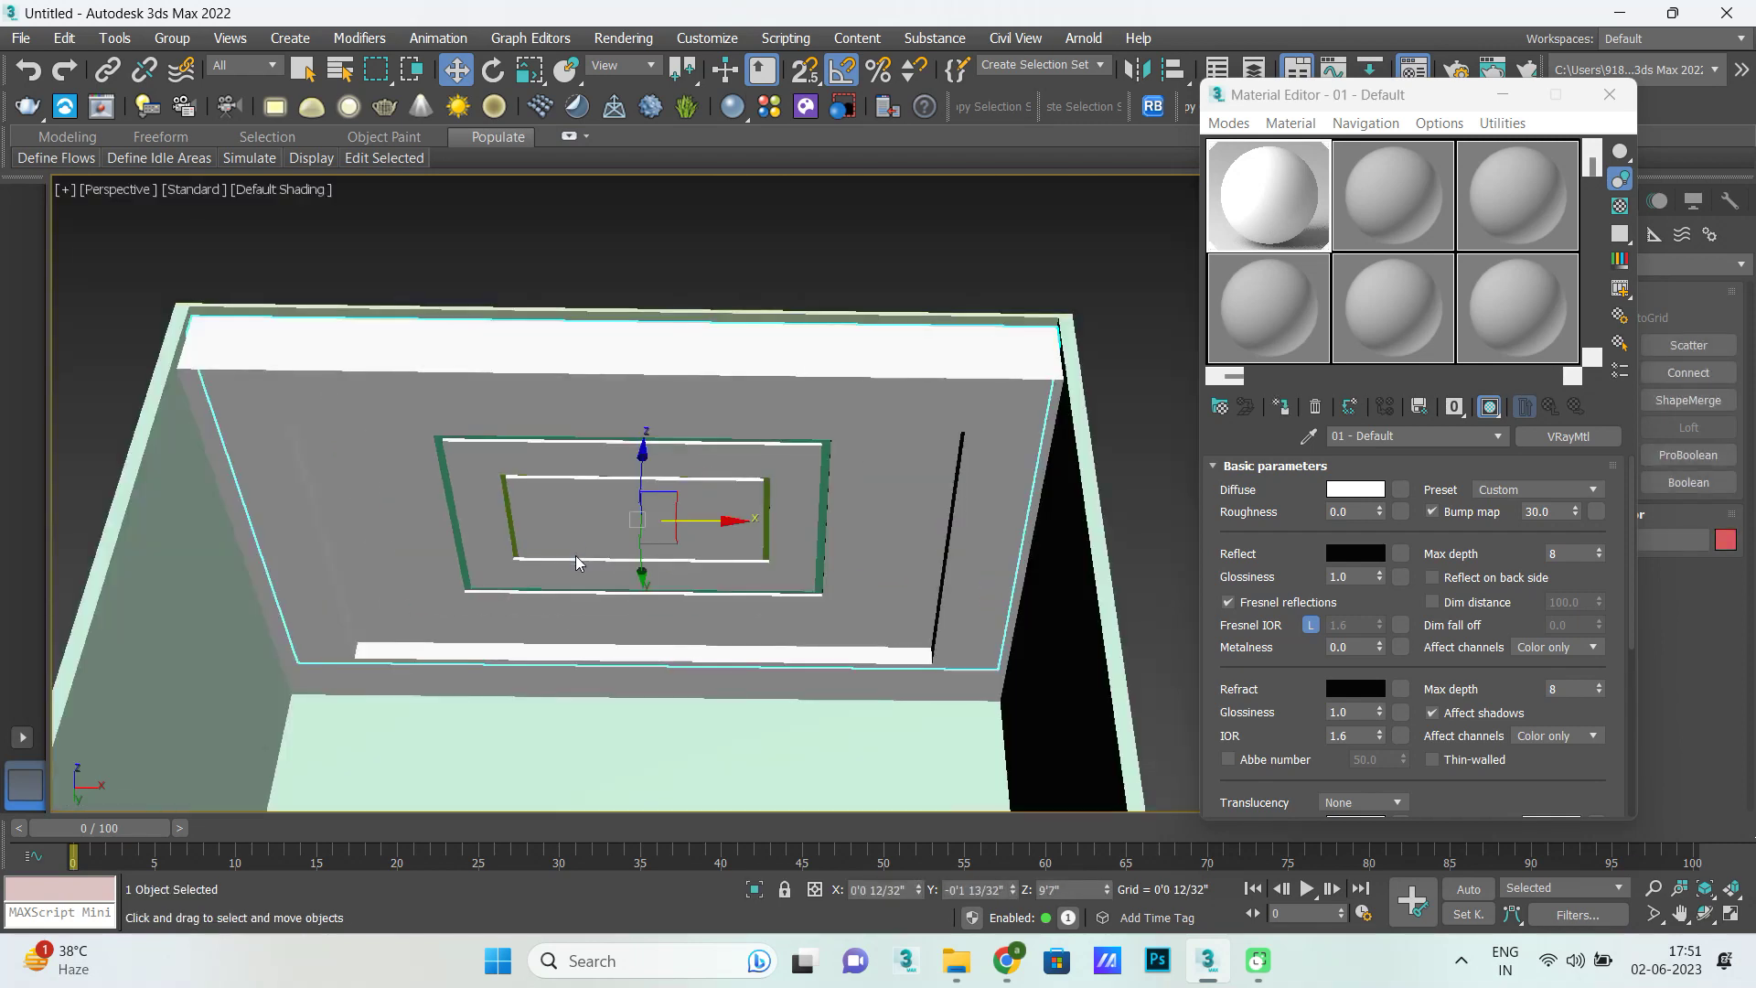
pyautogui.keyDown('alt'); pyautogui.moveTo(579, 574); pyautogui.dragTo(585, 532, button='middle'); pyautogui.keyUp('alt')
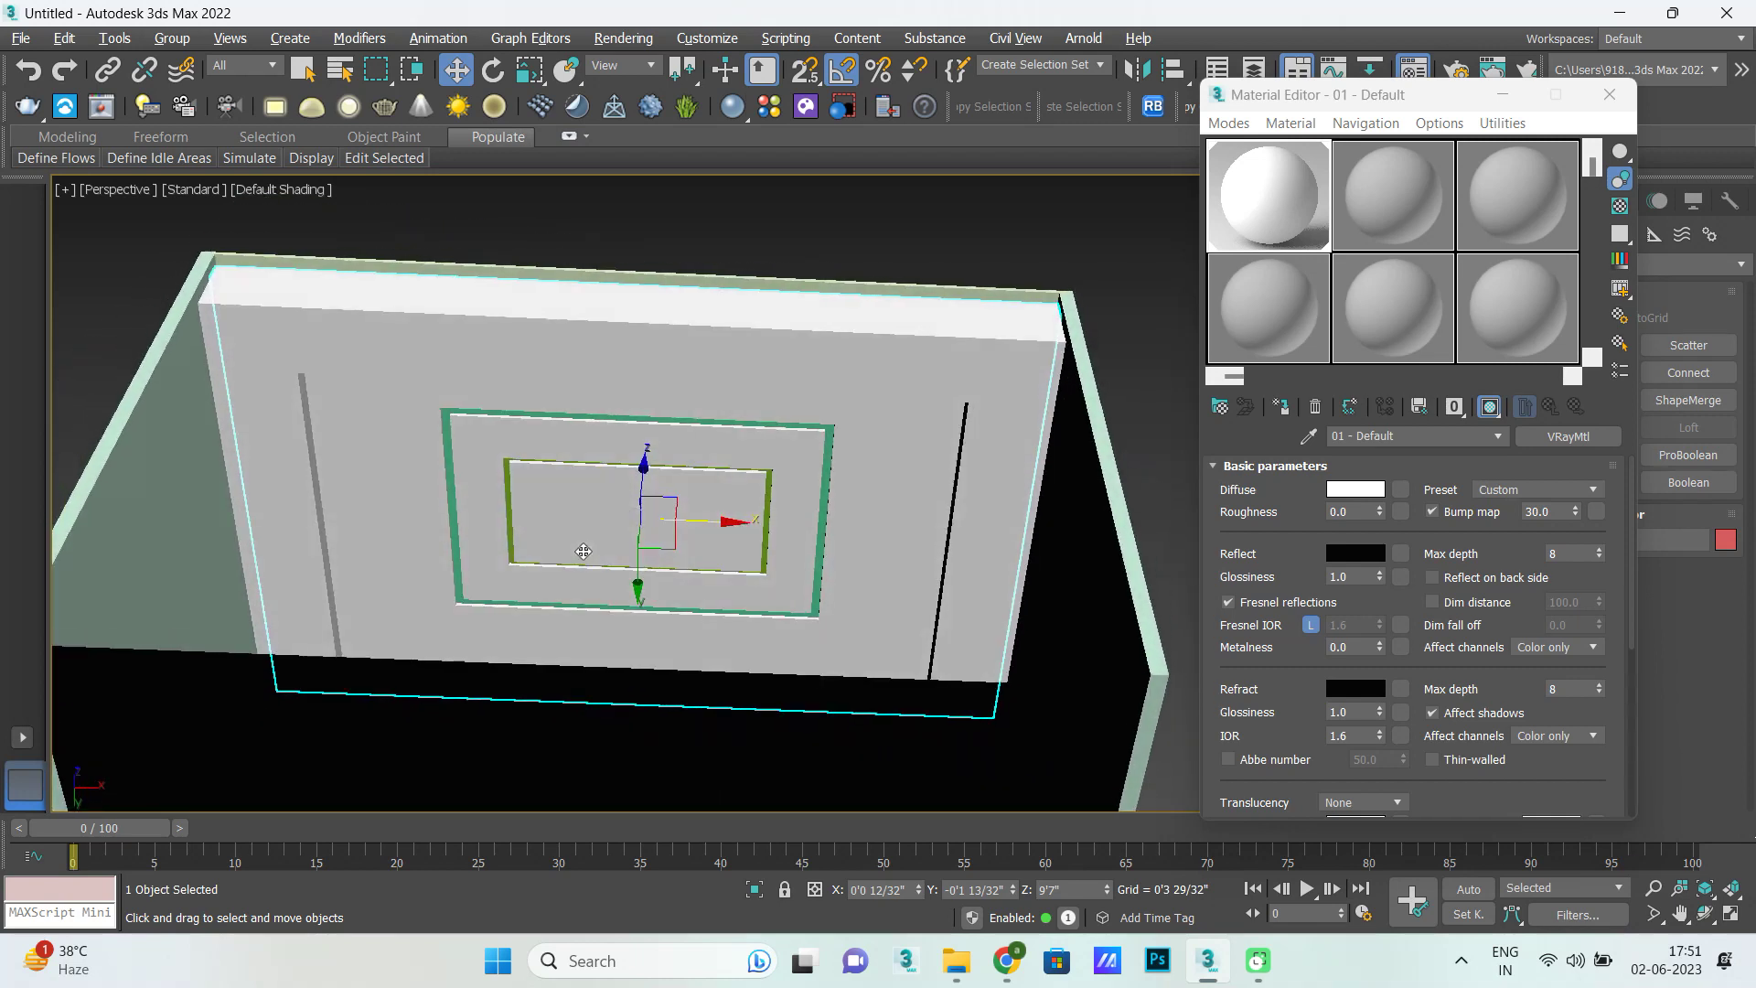
pyautogui.scroll(5, 498, 432)
pyautogui.click(329, 424)
pyautogui.scroll(-4, 329, 424)
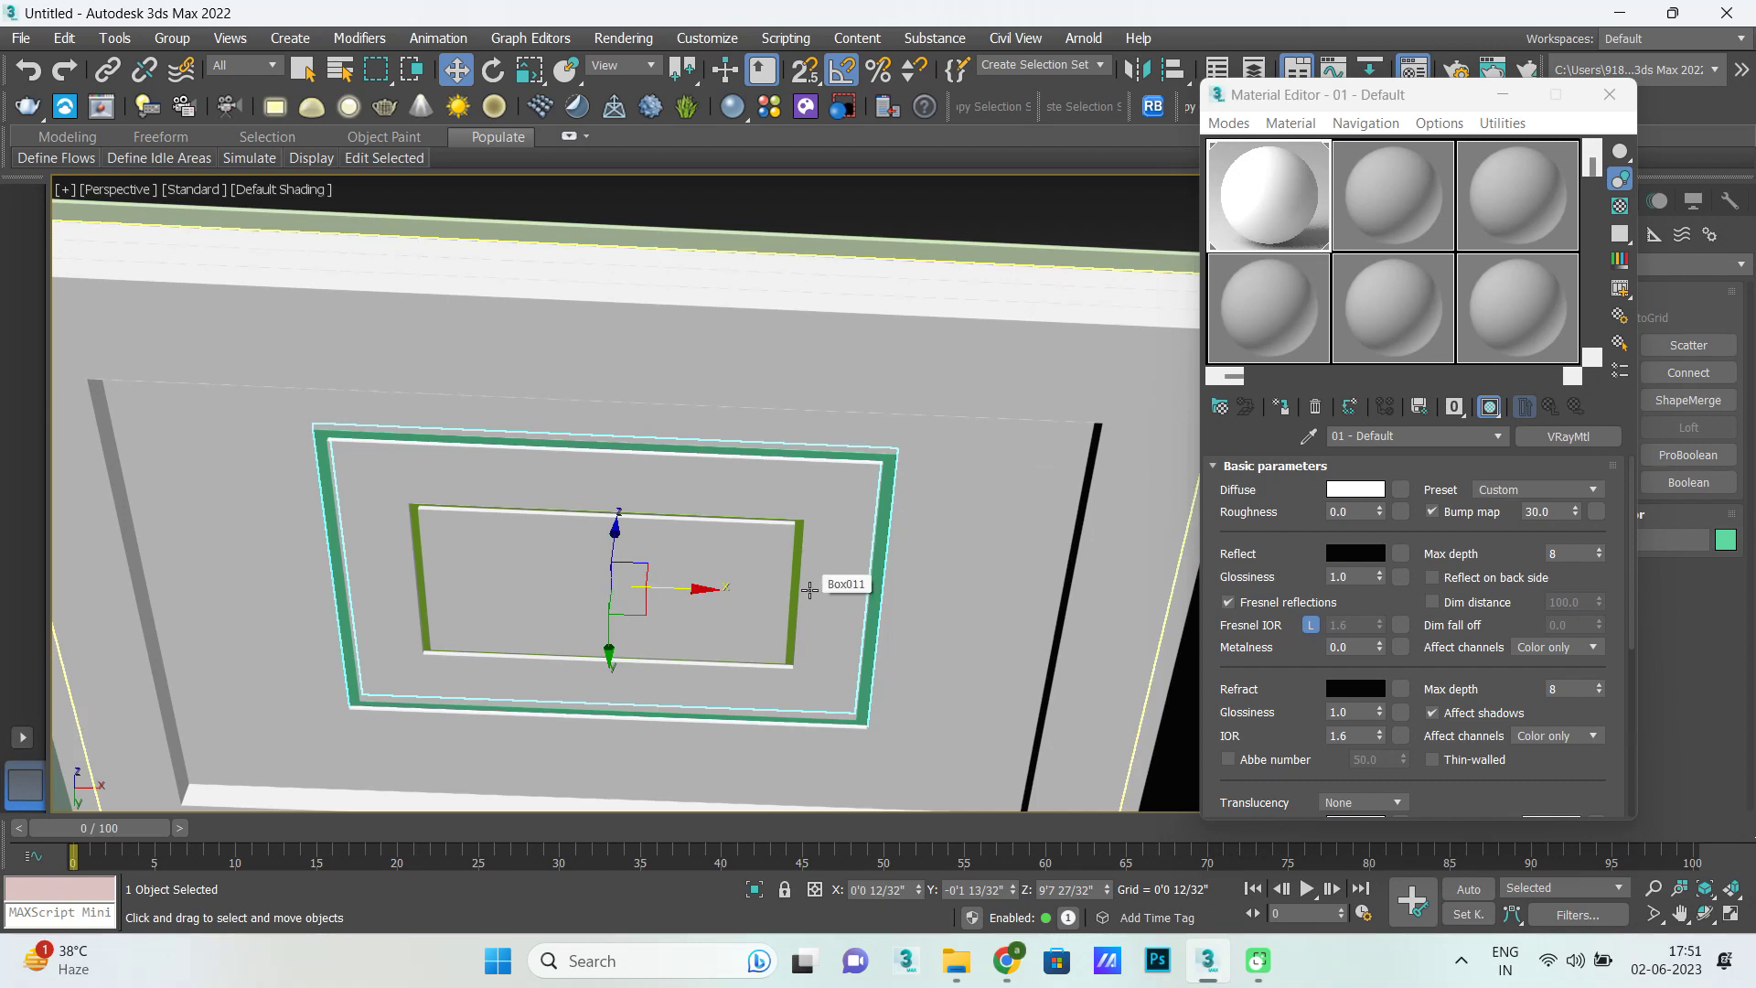
pyautogui.scroll(4, 808, 585)
pyautogui.keyDown('ctrl'); pyautogui.click(777, 574); pyautogui.keyUp('ctrl')
pyautogui.scroll(-4, 696, 603)
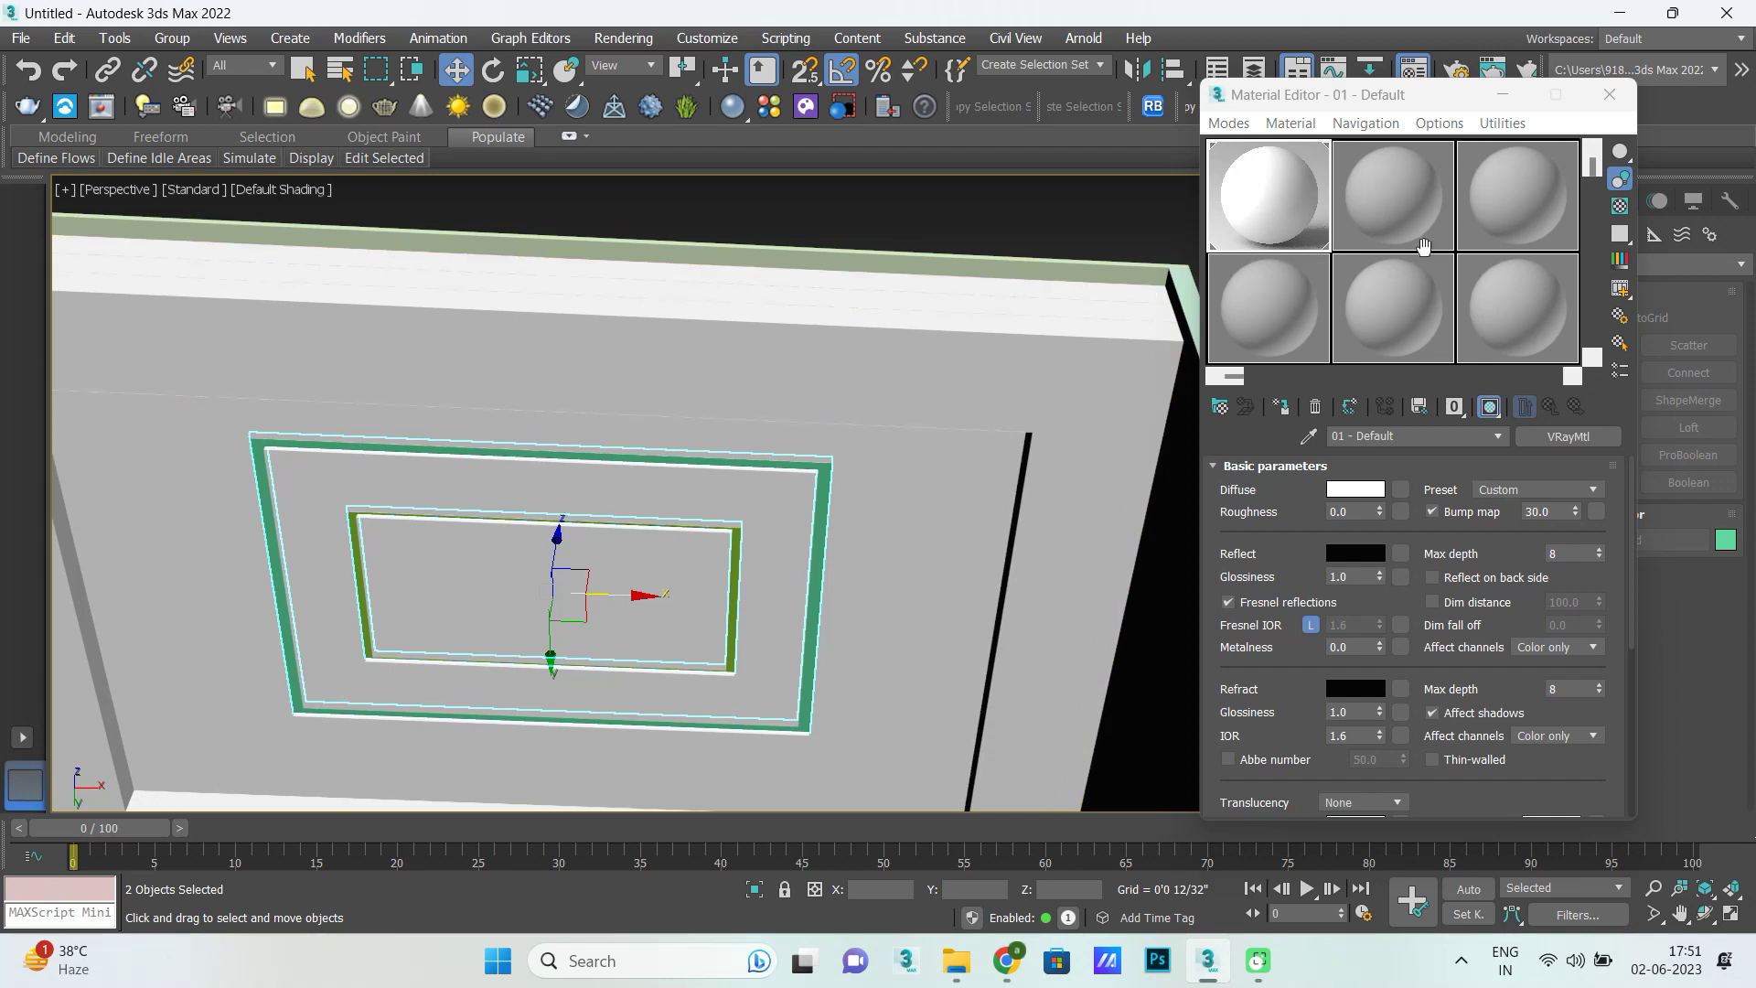
pyautogui.click(1402, 202)
# Change the second slot to VRayLightMtl with Color multiplier 100 and assign it to both frames.
pyautogui.click(1592, 432)
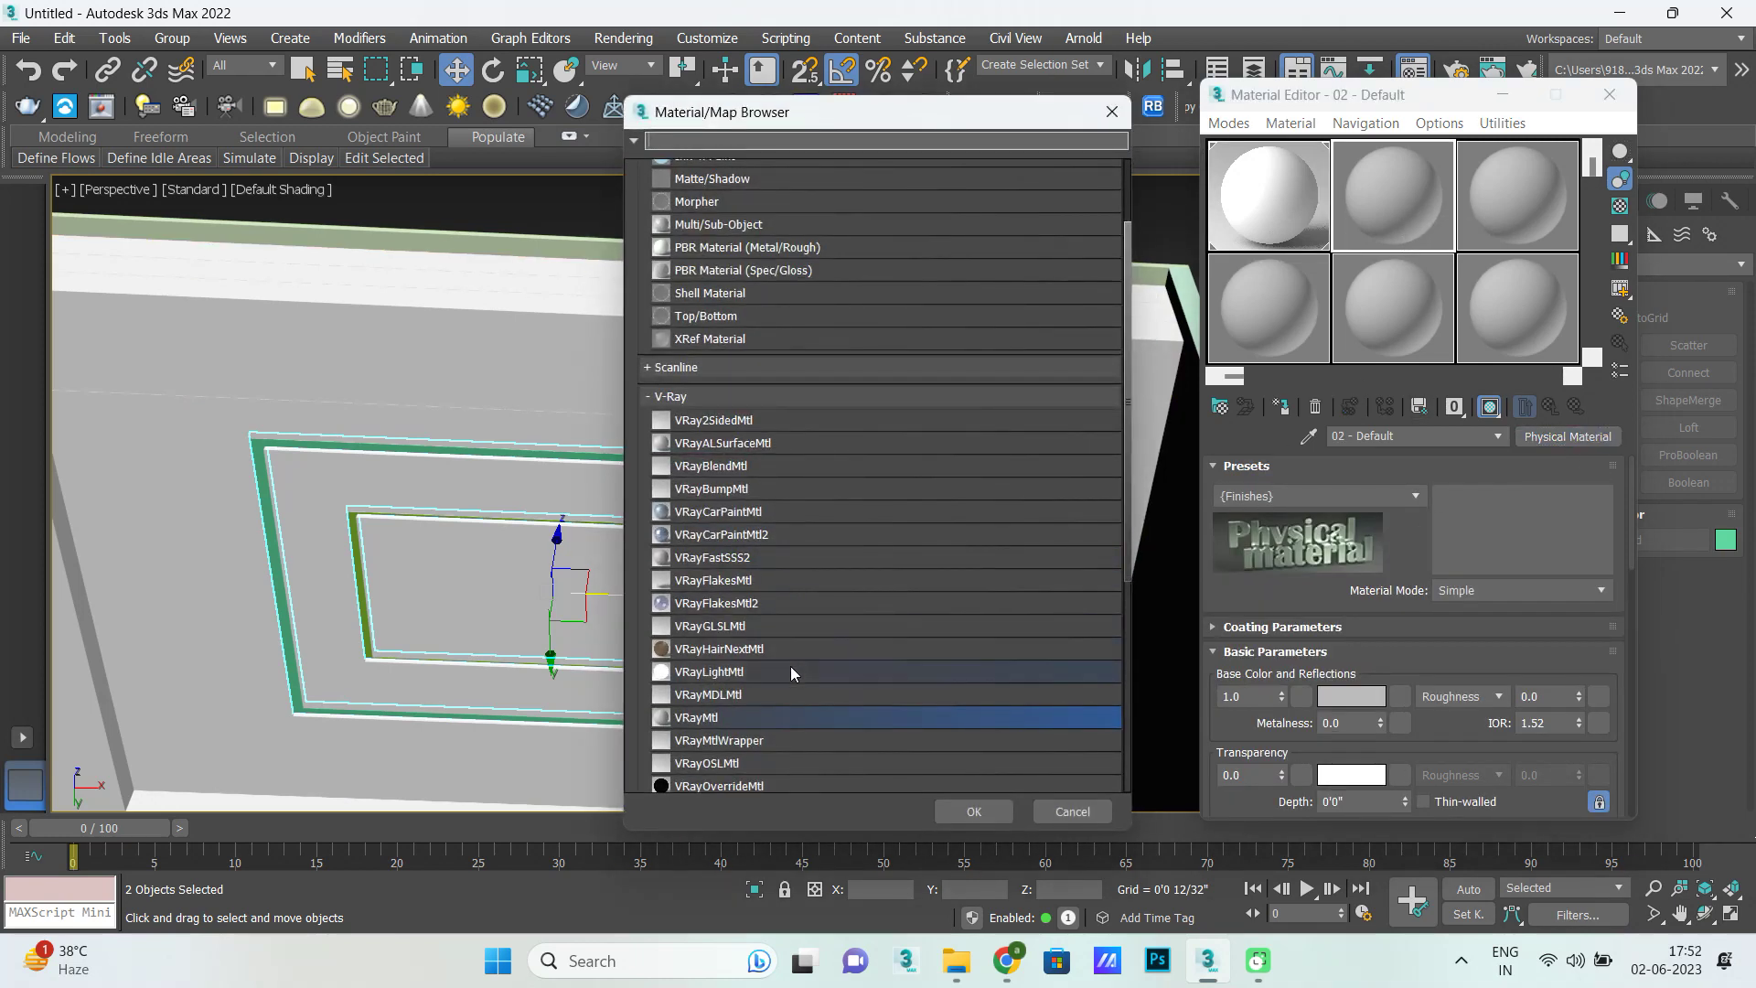
pyautogui.click(744, 673)
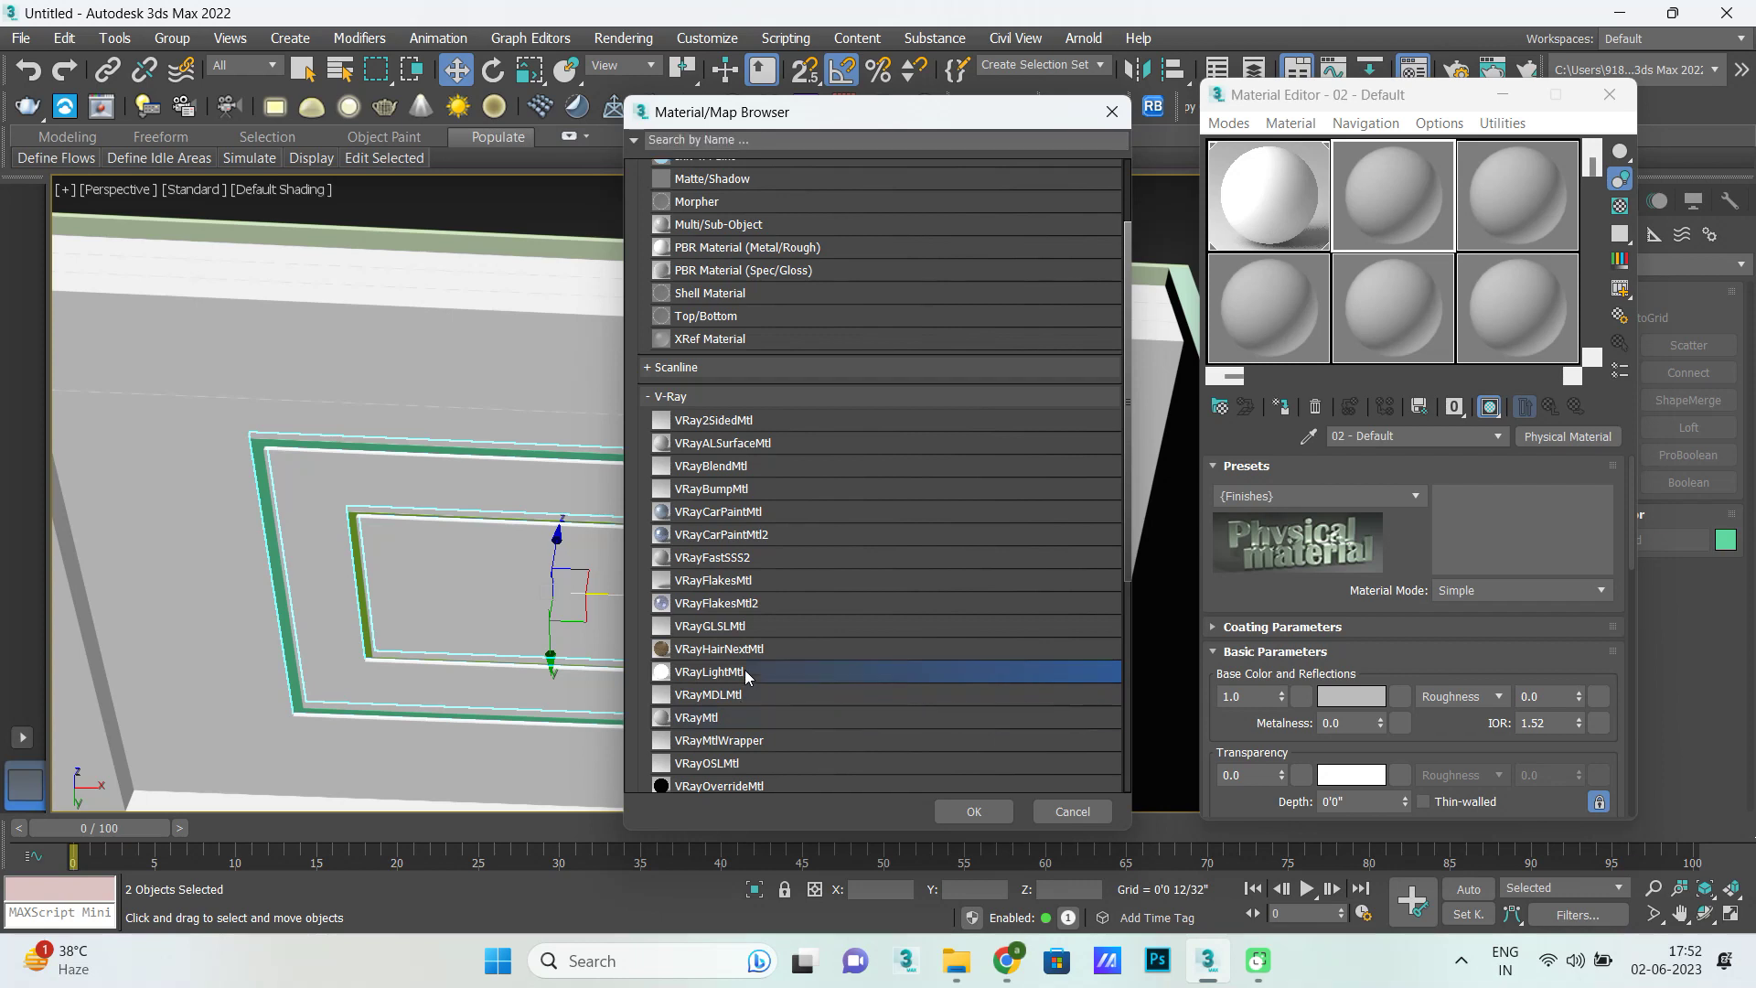
pyautogui.click(972, 811)
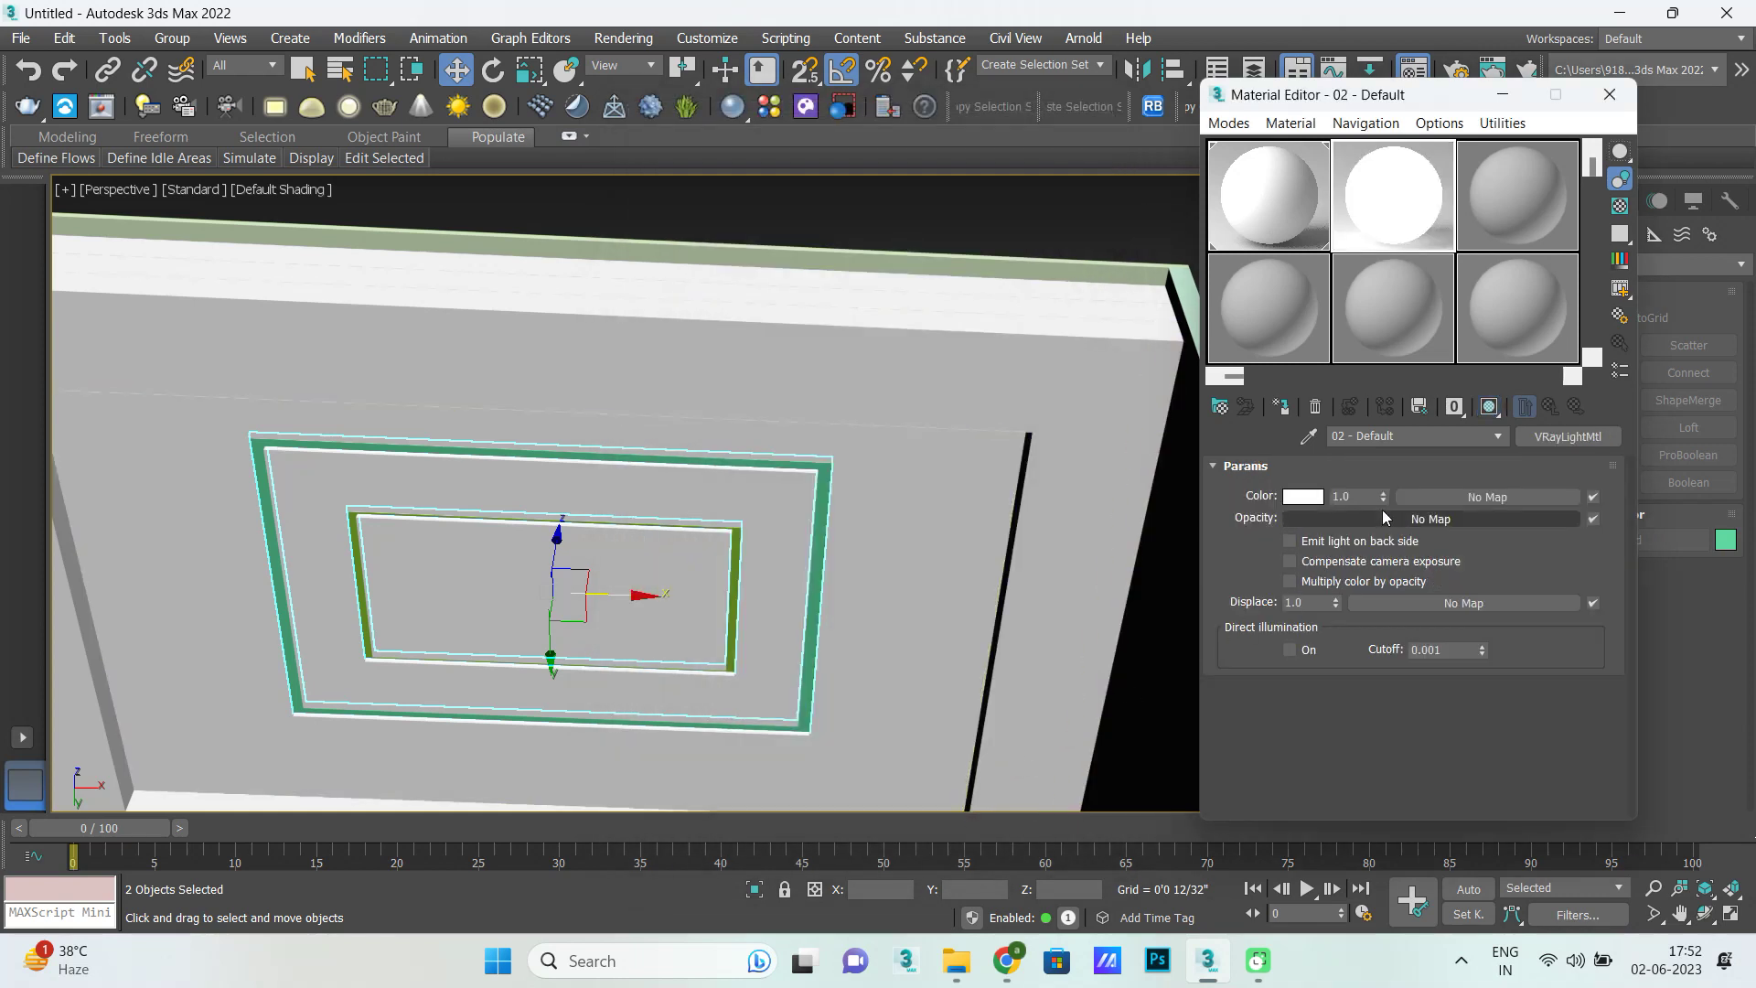
pyautogui.click(1356, 494)
pyautogui.write('100')
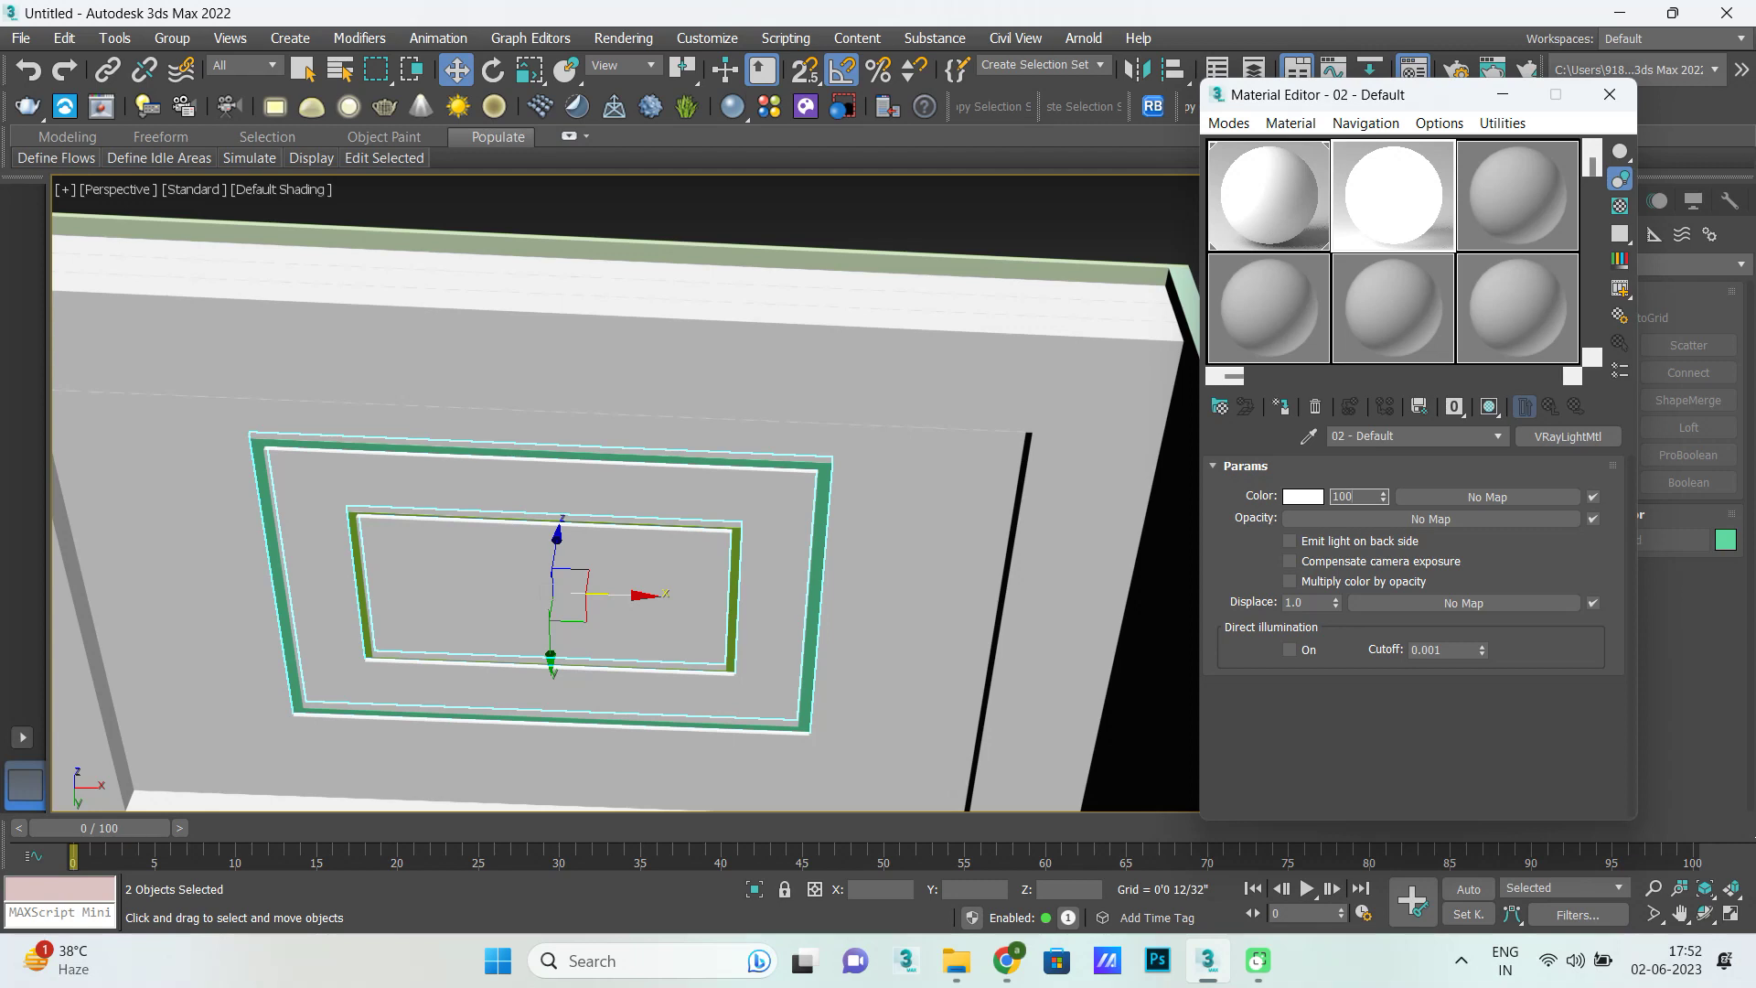
pyautogui.press('Return')
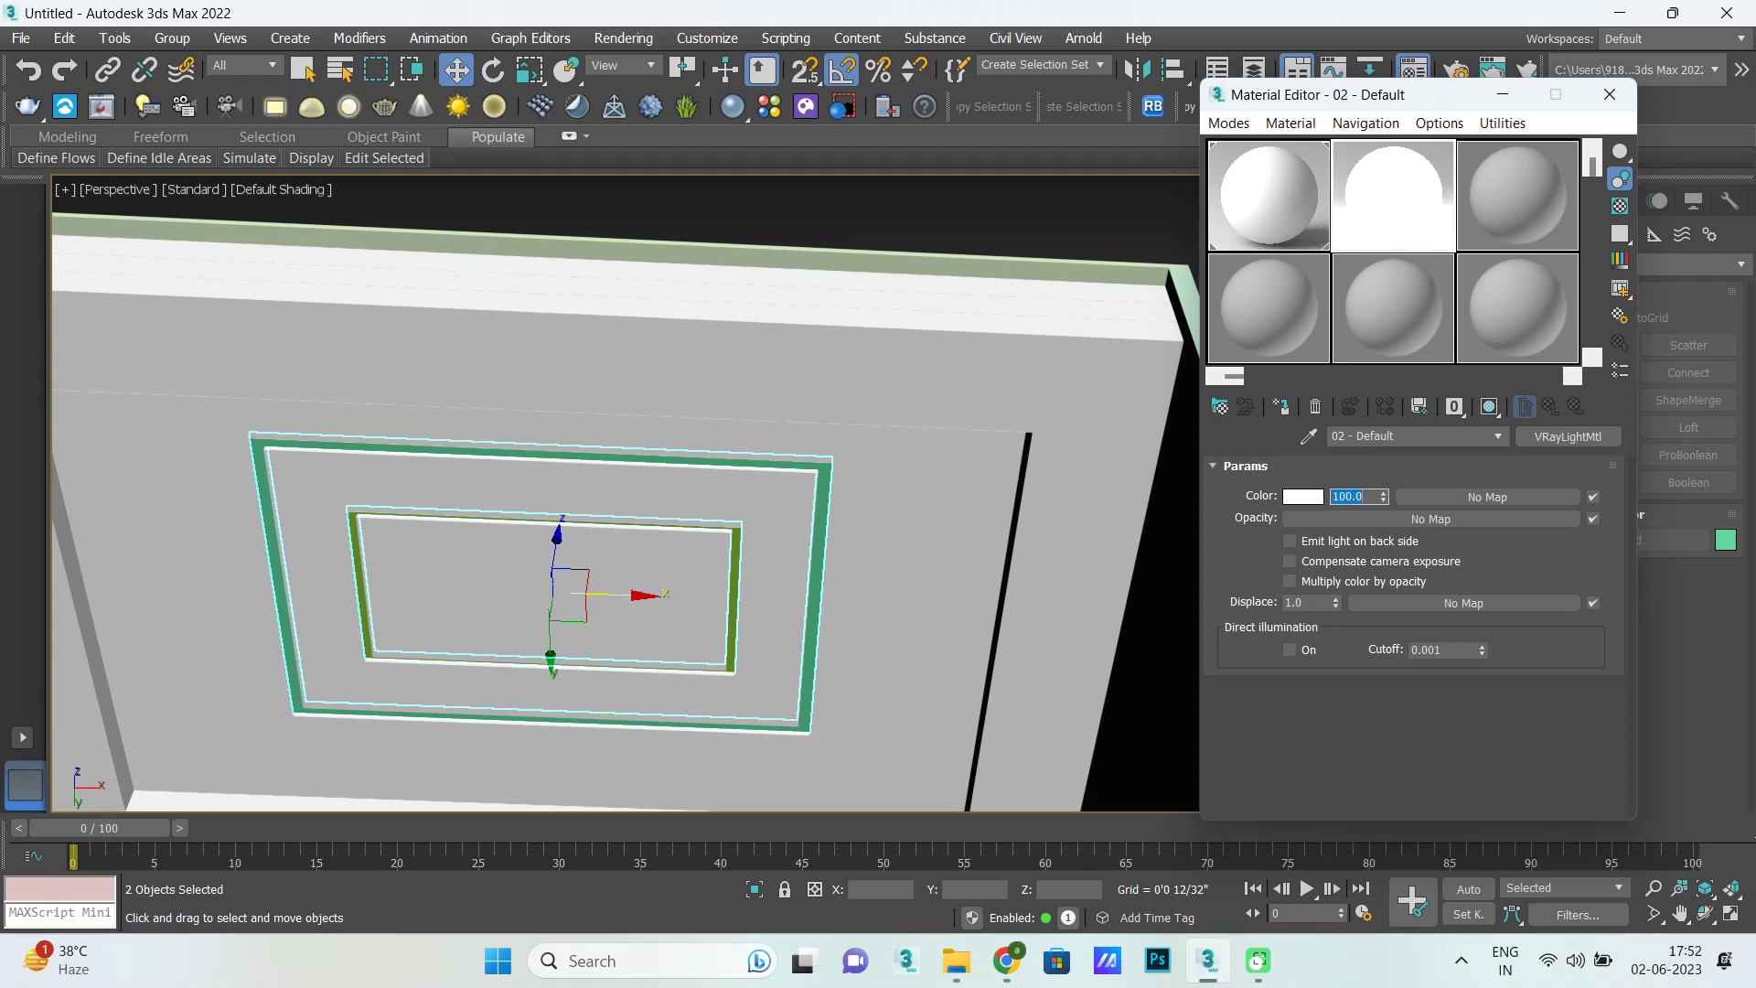
pyautogui.click(1293, 411)
pyautogui.scroll(3, 875, 564)
# Set the VRayLightMtl colour to warm peach, roughly RGB 255,162,100, in the Color Selector.
pyautogui.scroll(3, 804, 581)
pyautogui.scroll(-5, 771, 510)
pyautogui.scroll(-3, 683, 573)
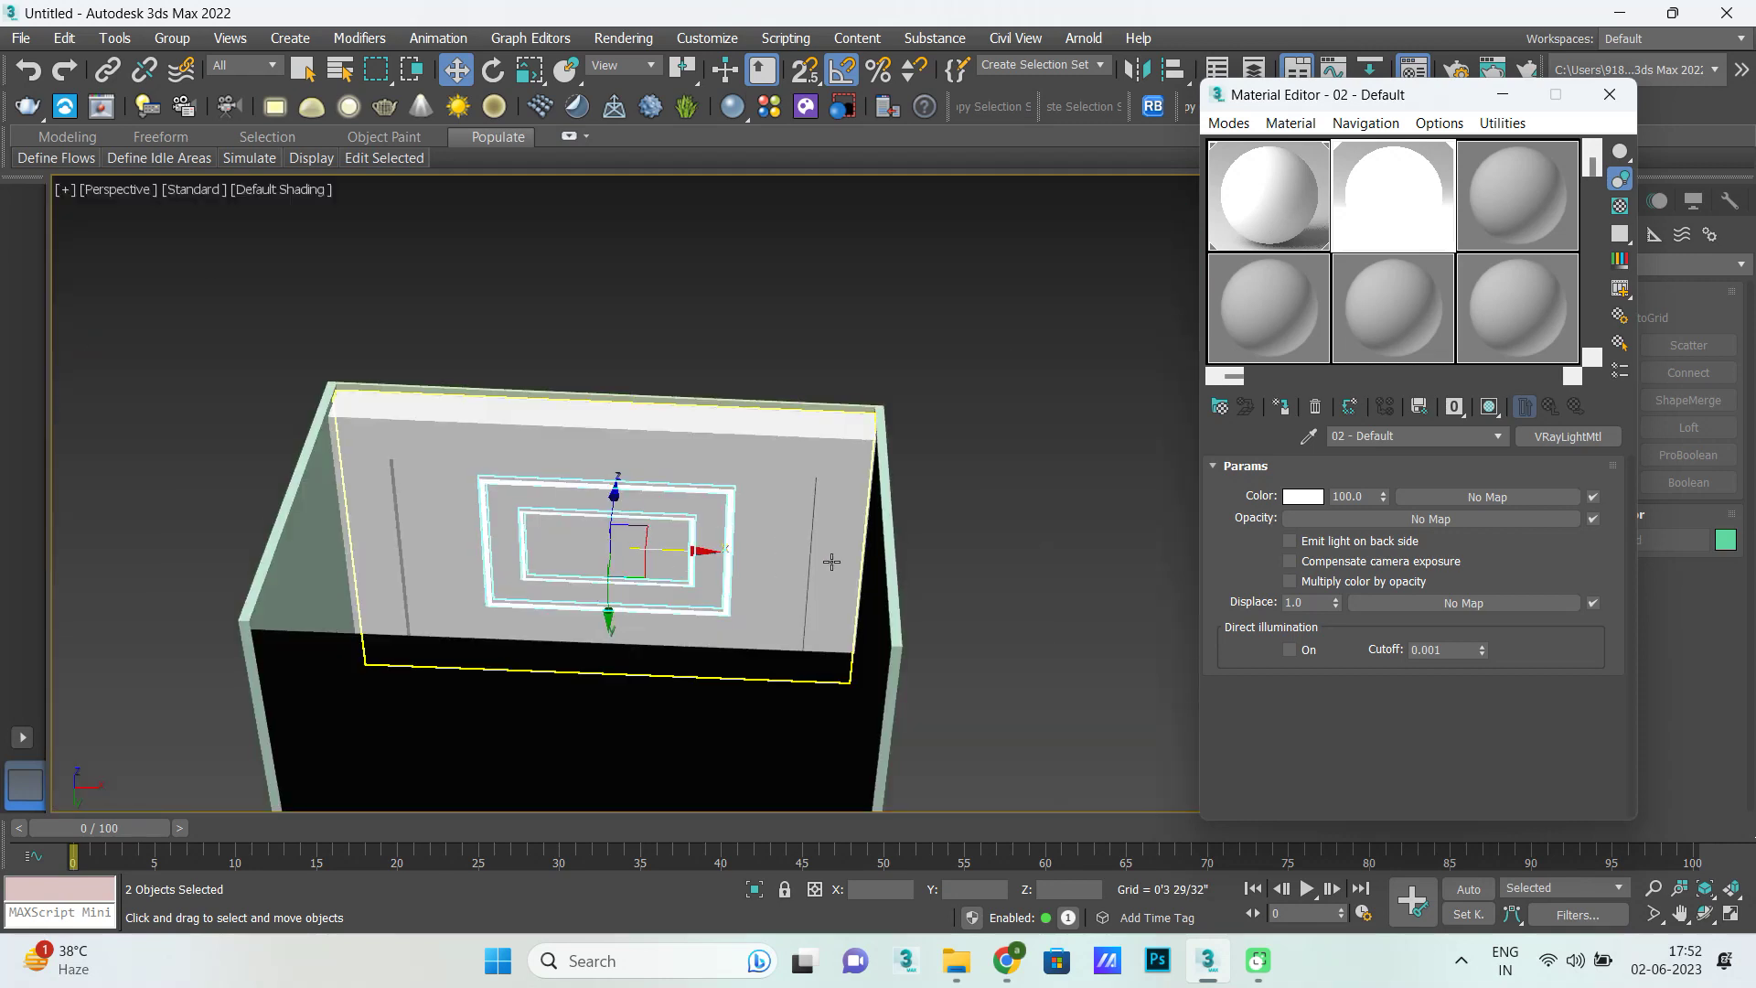
pyautogui.scroll(5, 686, 589)
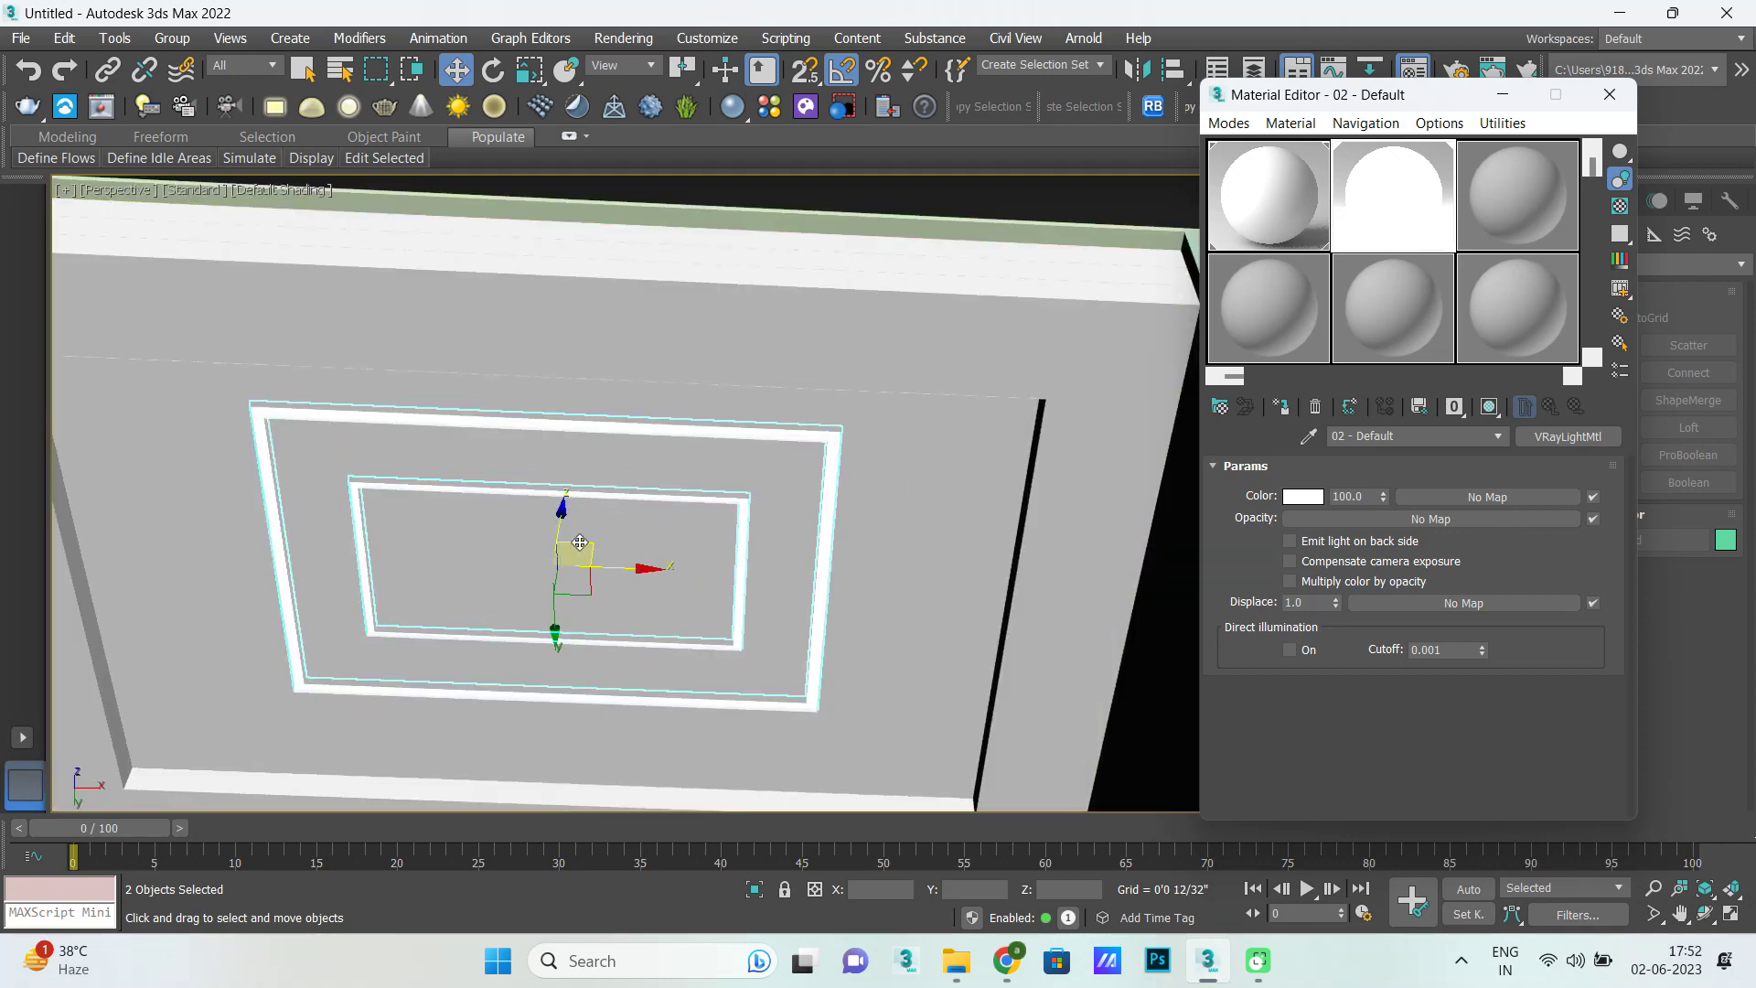
pyautogui.scroll(-3, 452, 545)
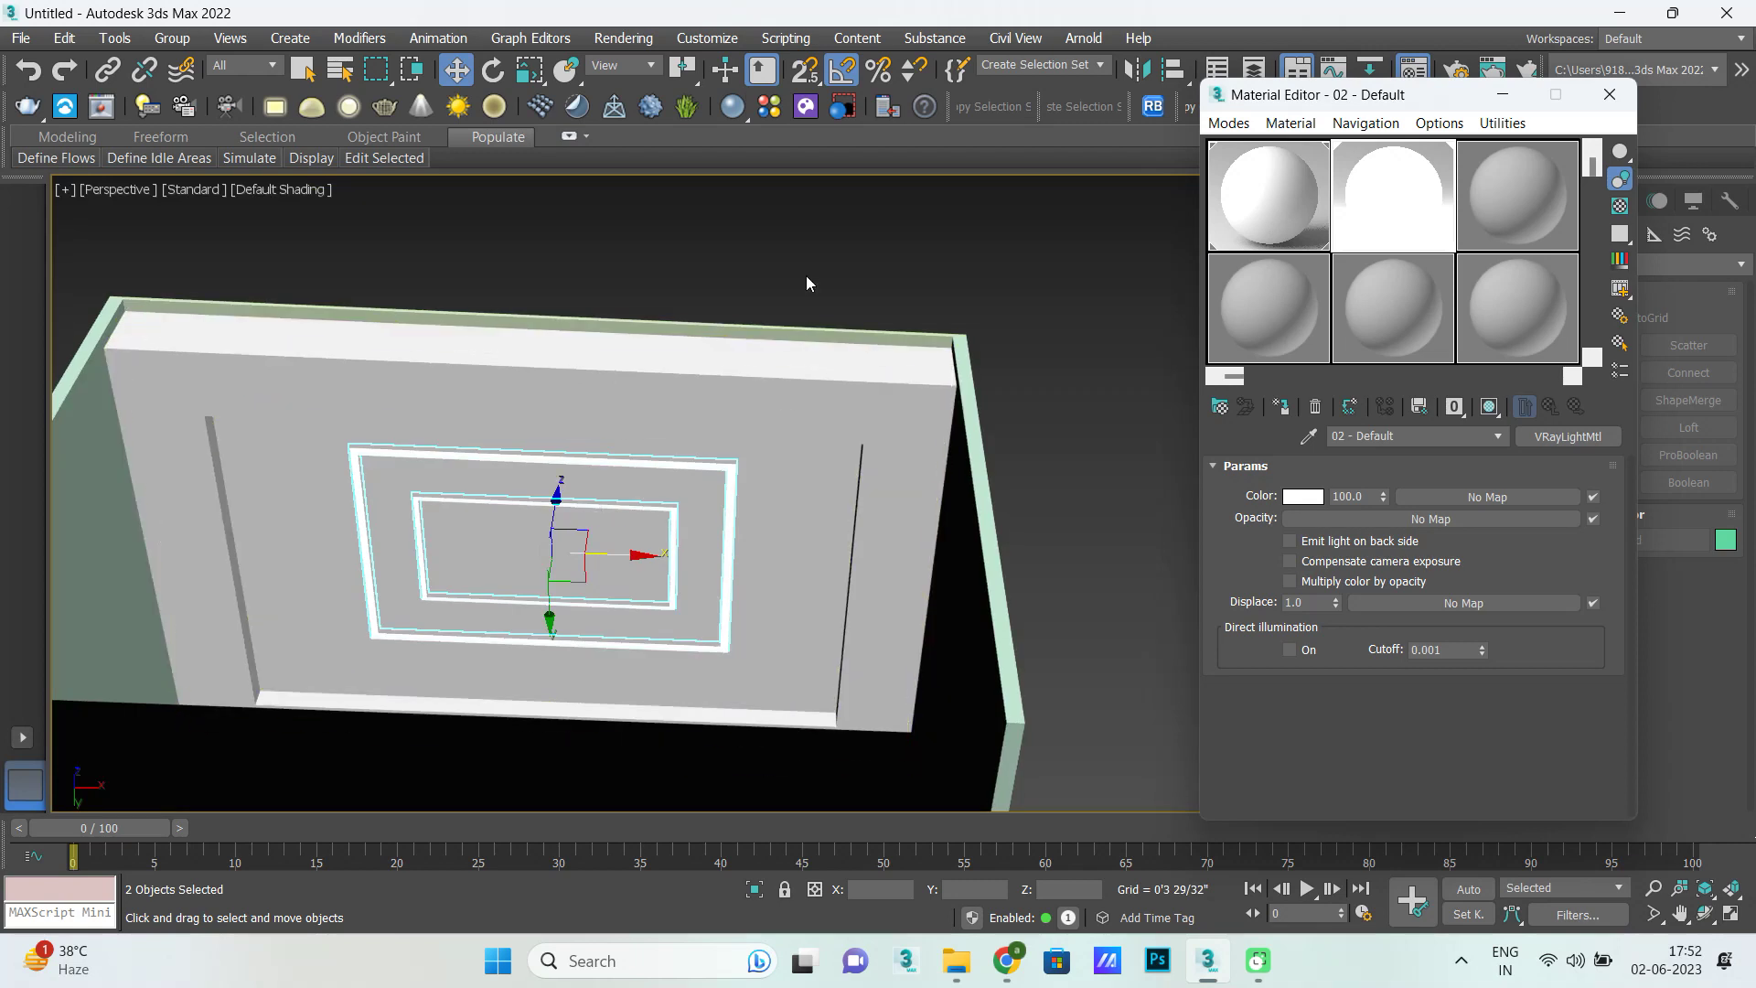
pyautogui.click(1292, 497)
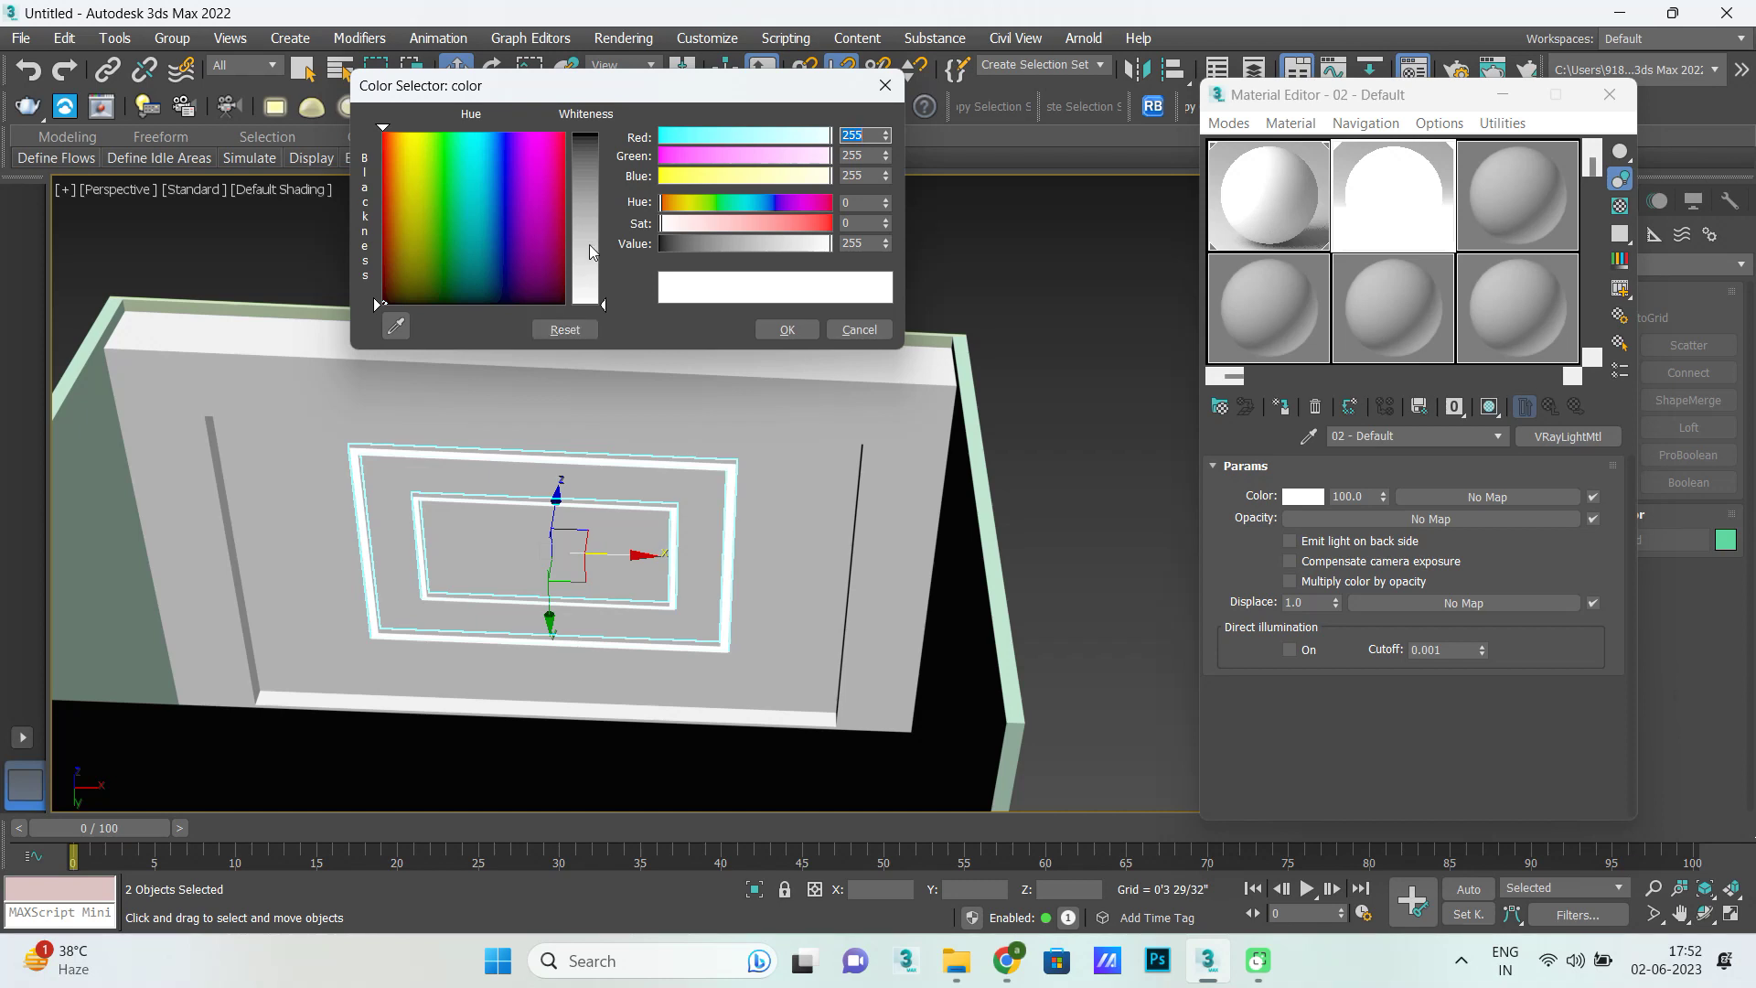
pyautogui.click(666, 208)
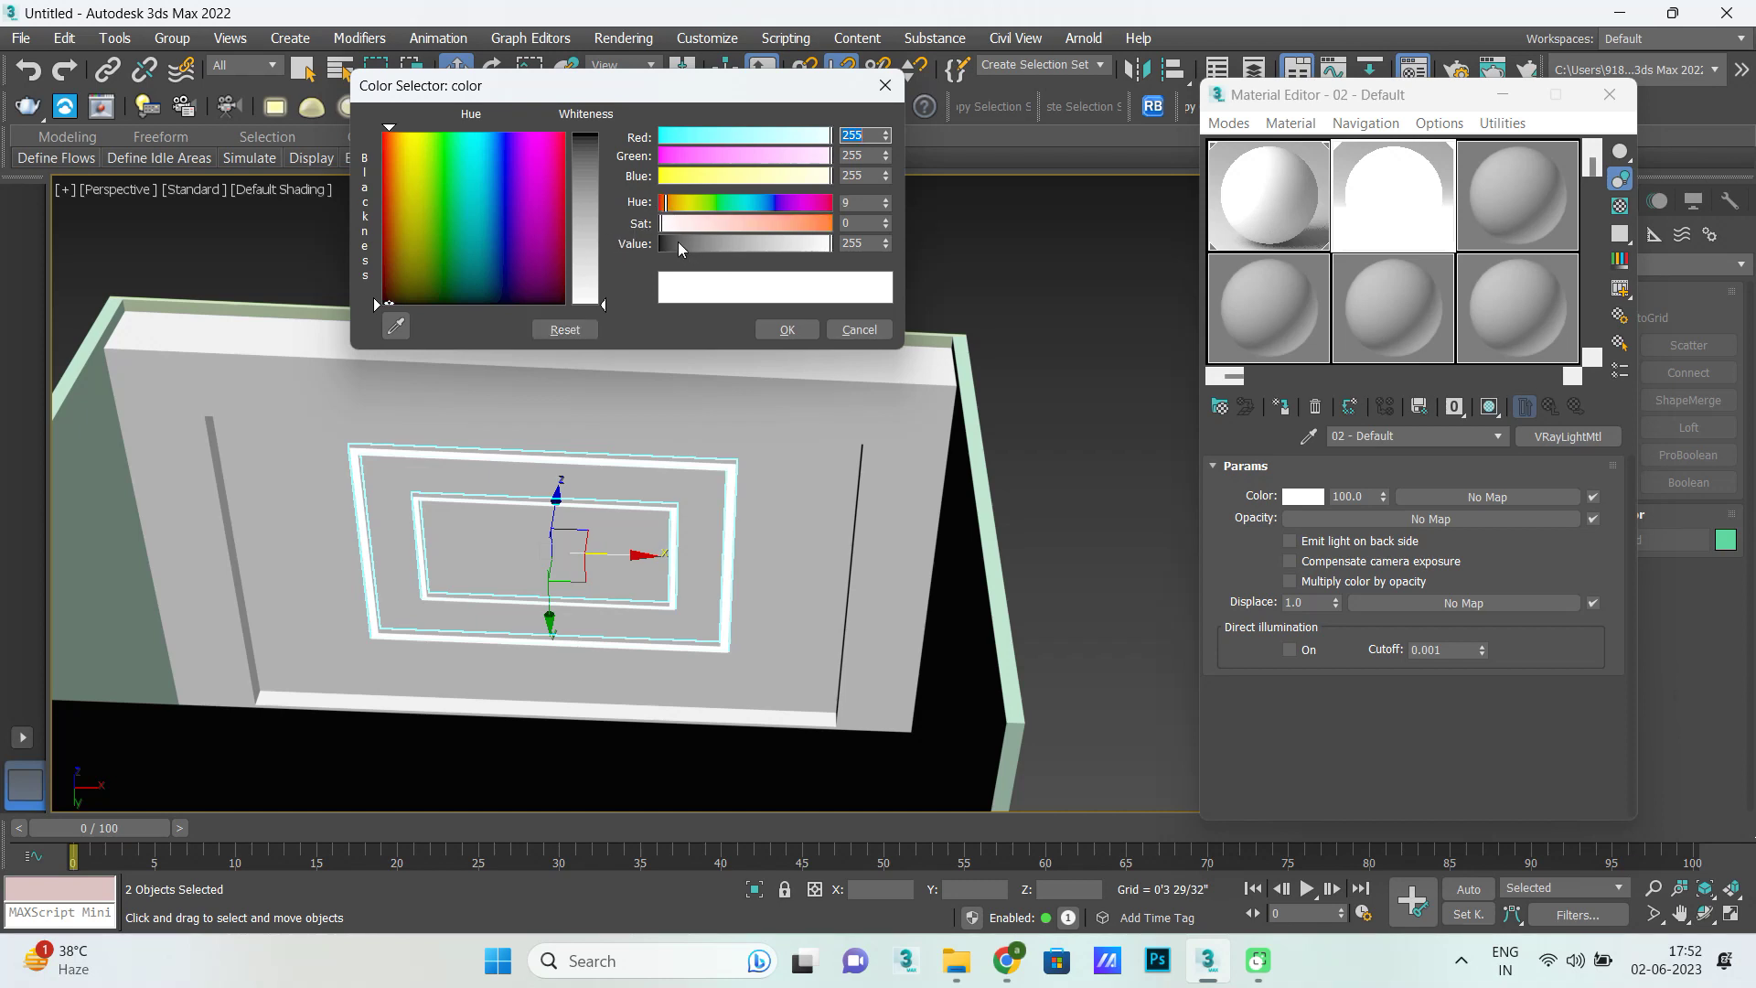
pyautogui.moveTo(665, 227)
pyautogui.mouseDown()
pyautogui.moveTo(746, 288)
pyautogui.moveTo(707, 276)
pyautogui.mouseUp()
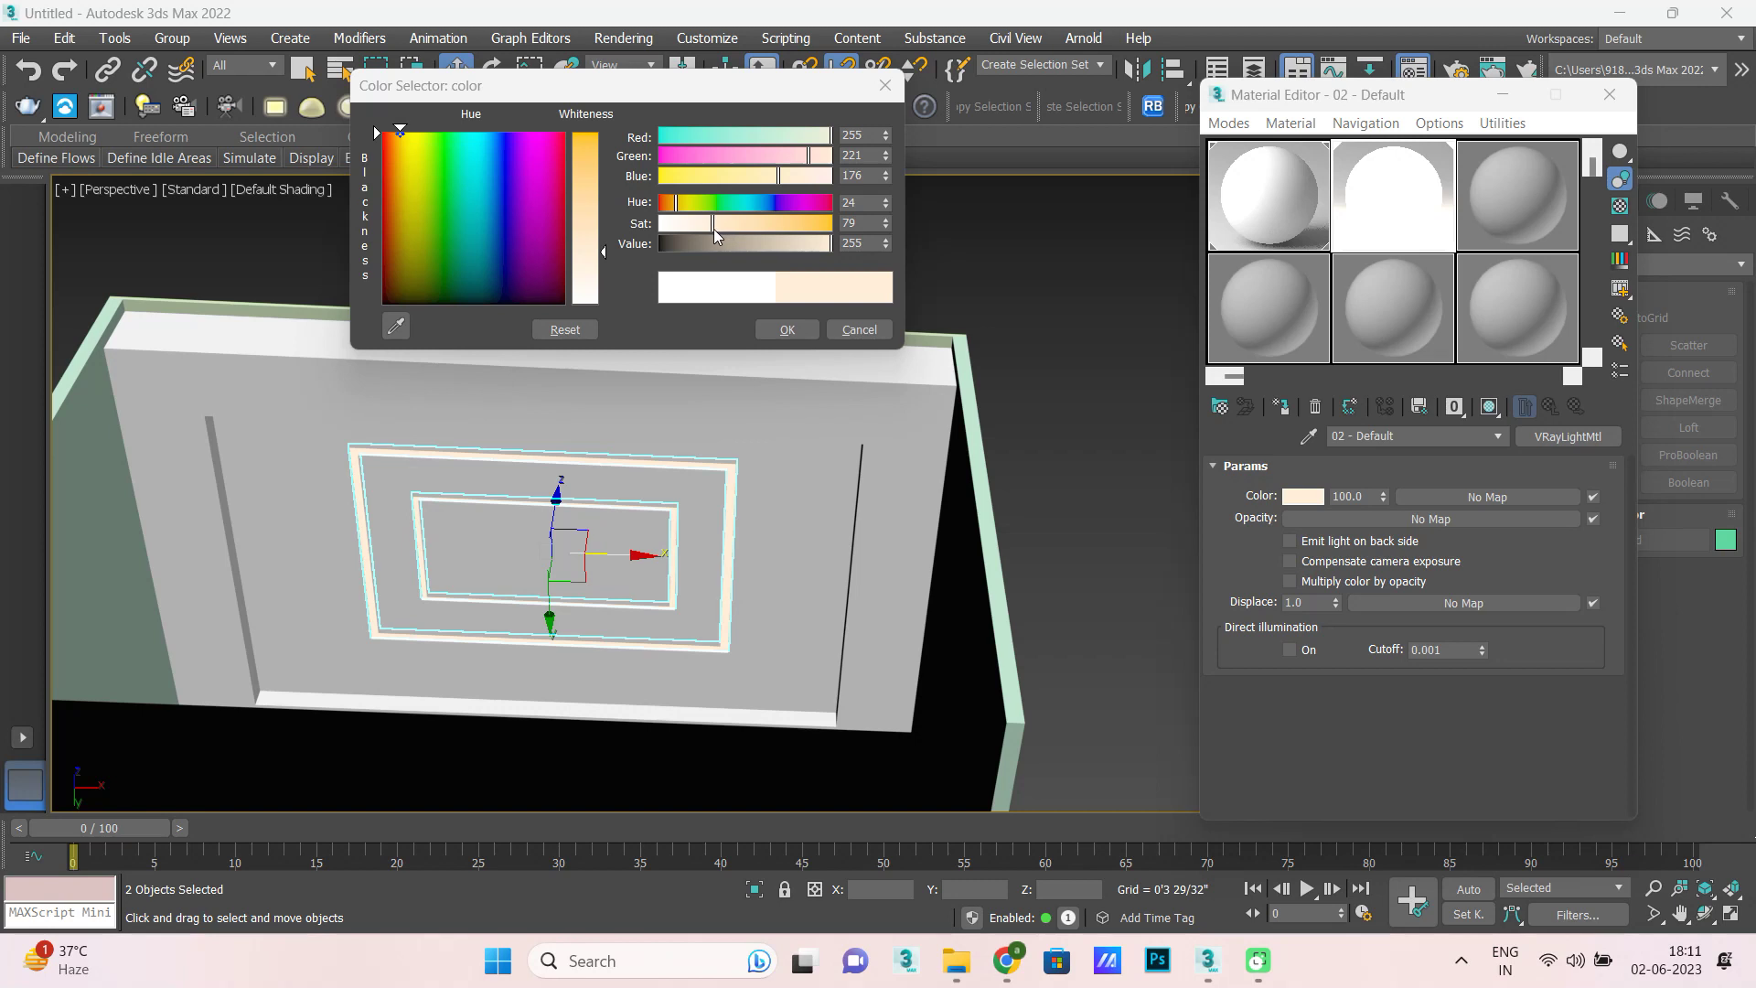
pyautogui.moveTo(712, 234); pyautogui.dragTo(719, 234)
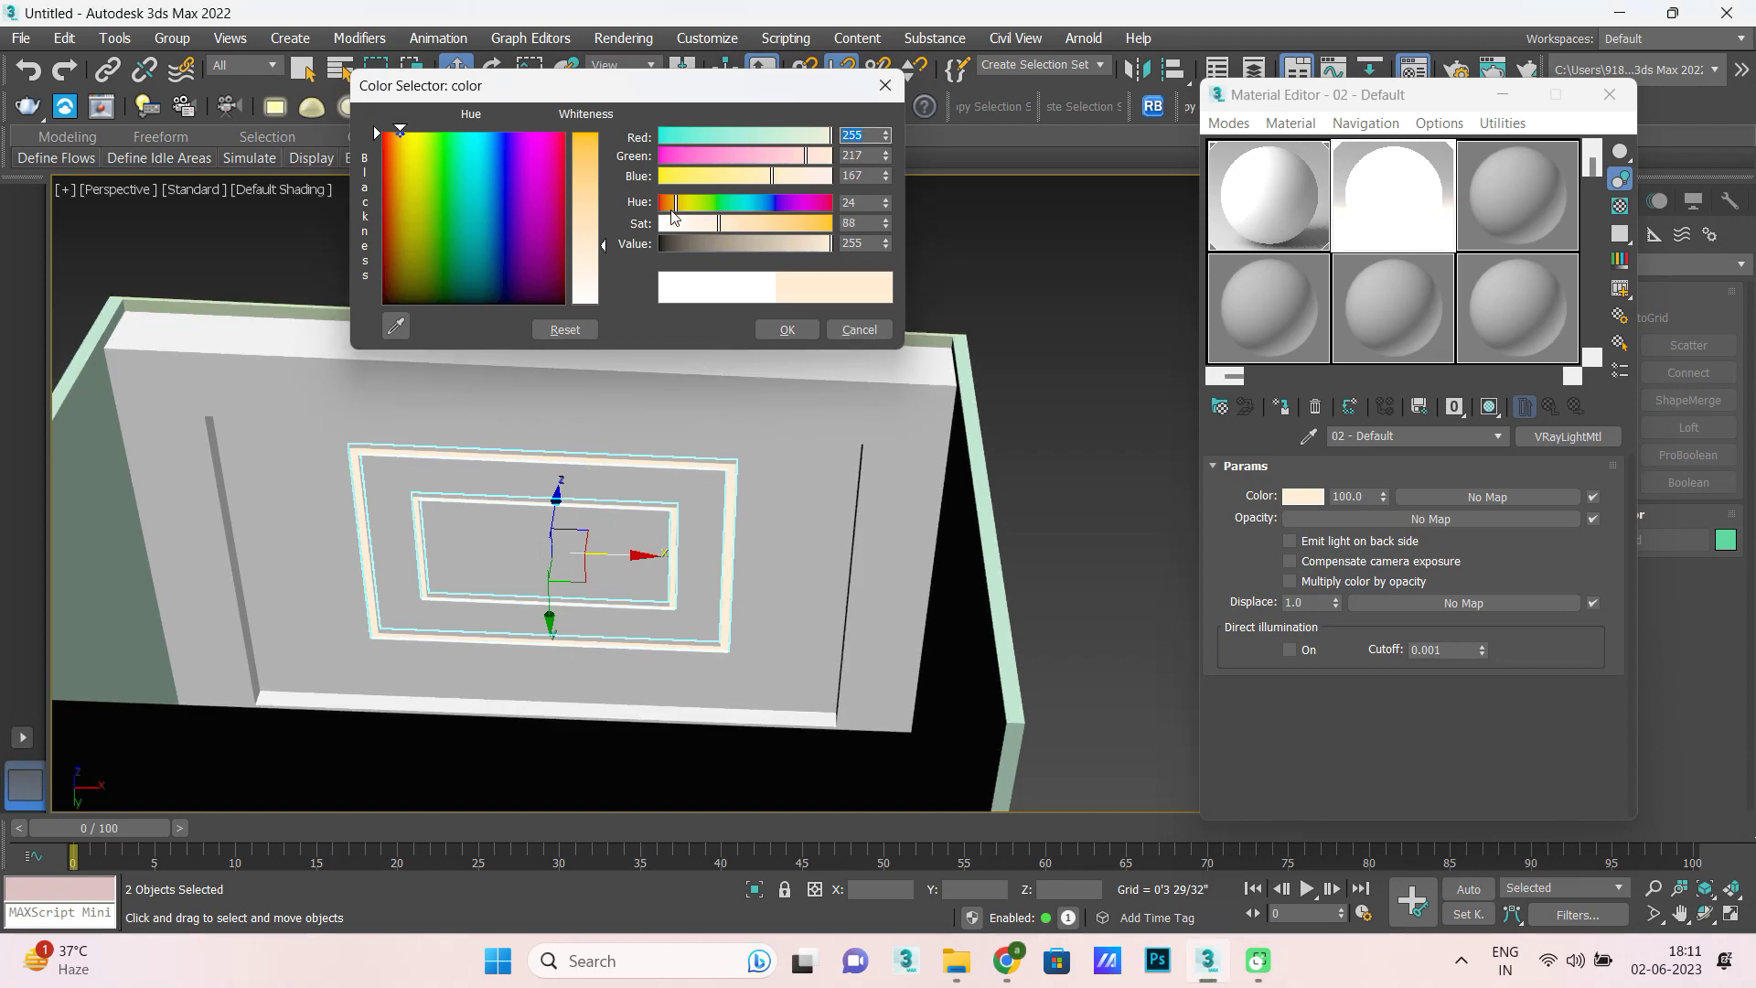
pyautogui.moveTo(674, 205); pyautogui.dragTo(765, 223)
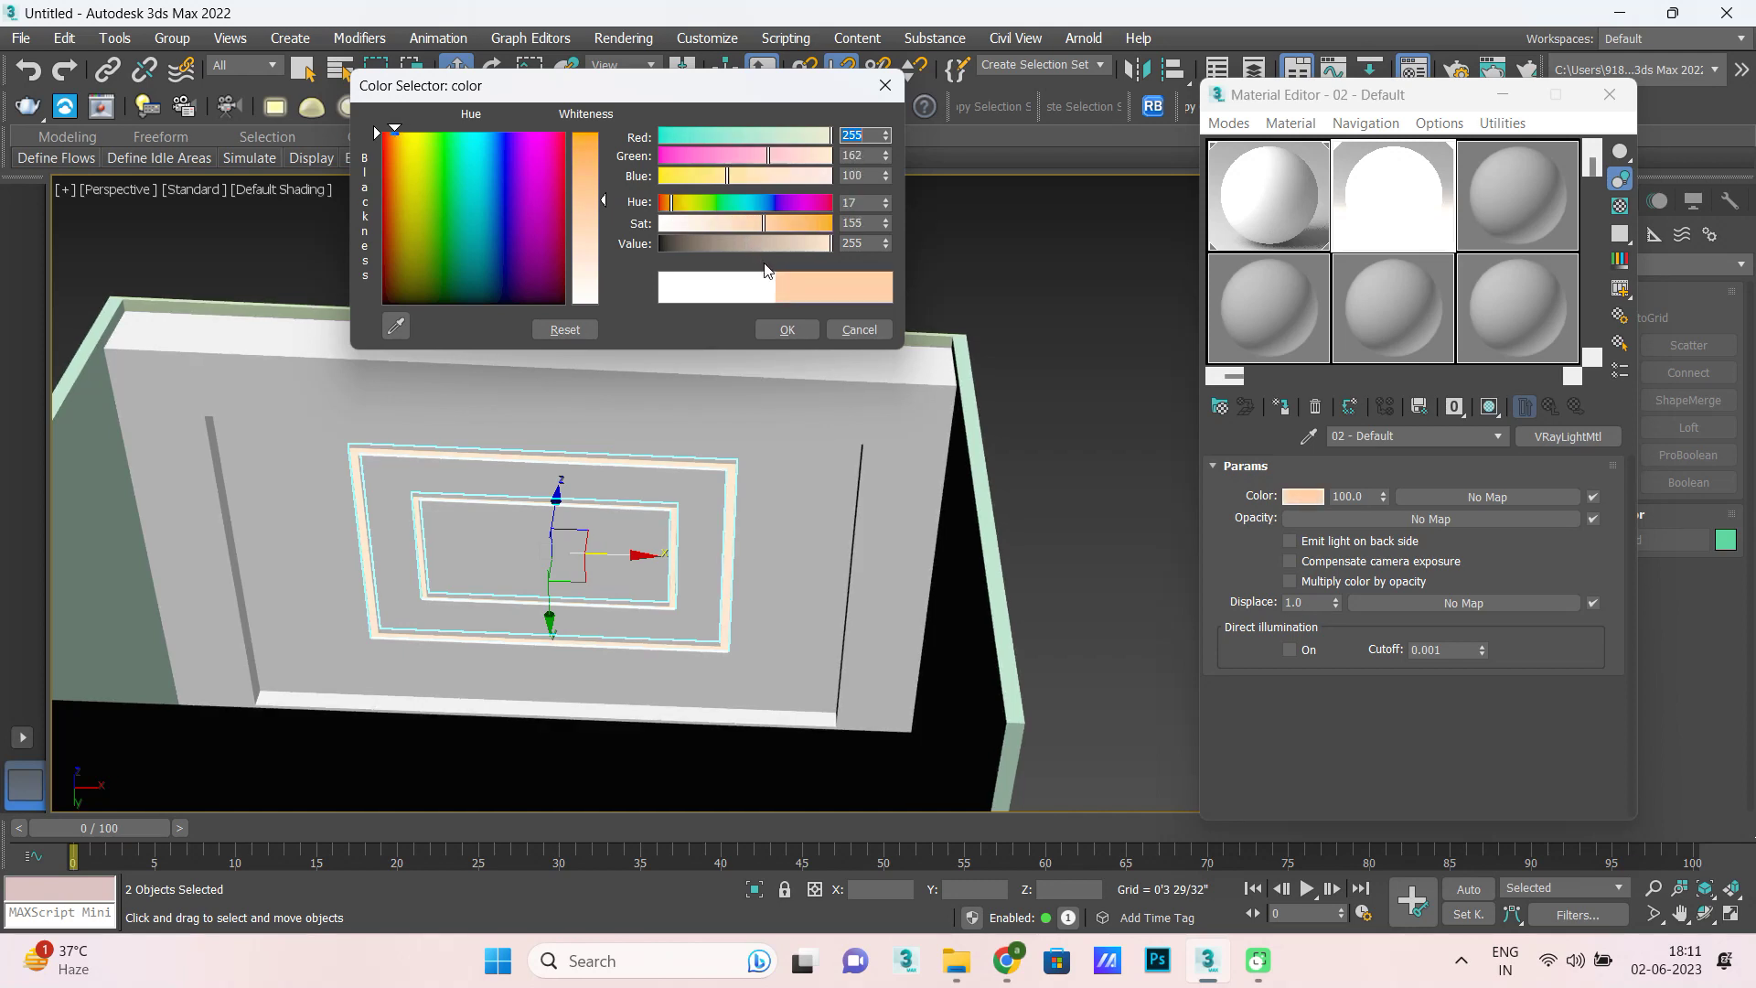
pyautogui.click(786, 330)
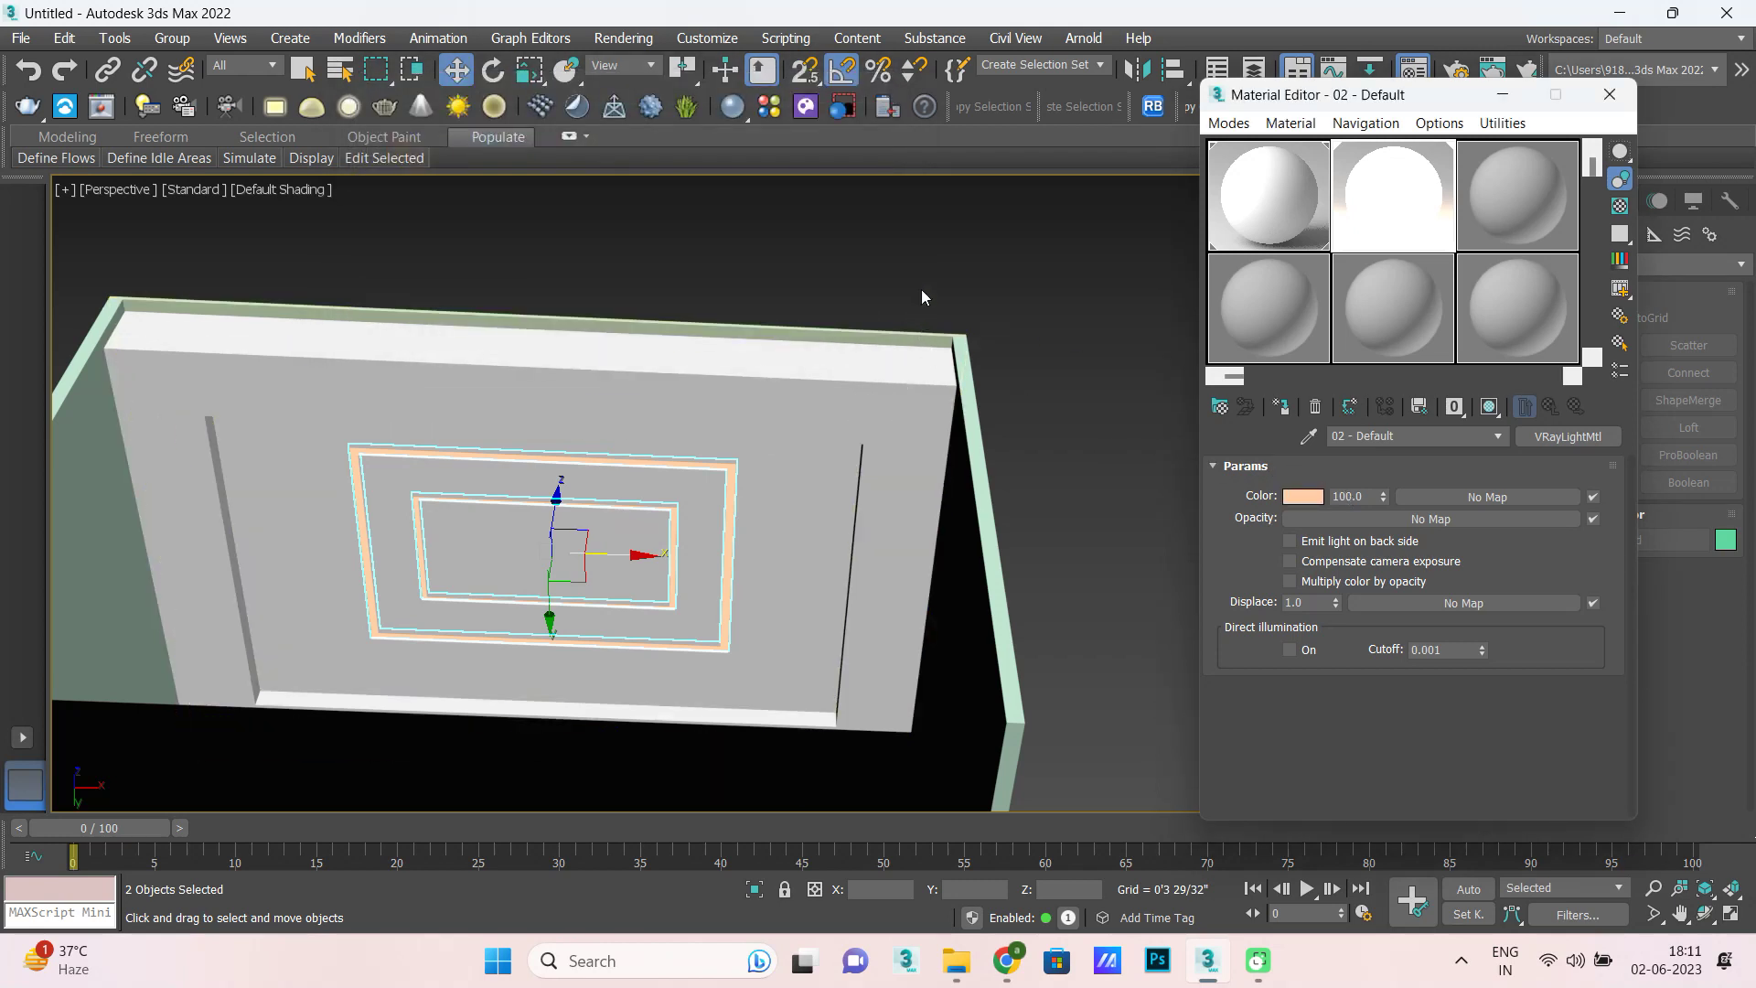
pyautogui.click(777, 453)
# Orbit under the ceiling and hide the right and left walls.
pyautogui.keyDown('alt'); pyautogui.moveTo(770, 514); pyautogui.dragTo(748, 376, button='middle'); pyautogui.keyUp('alt')
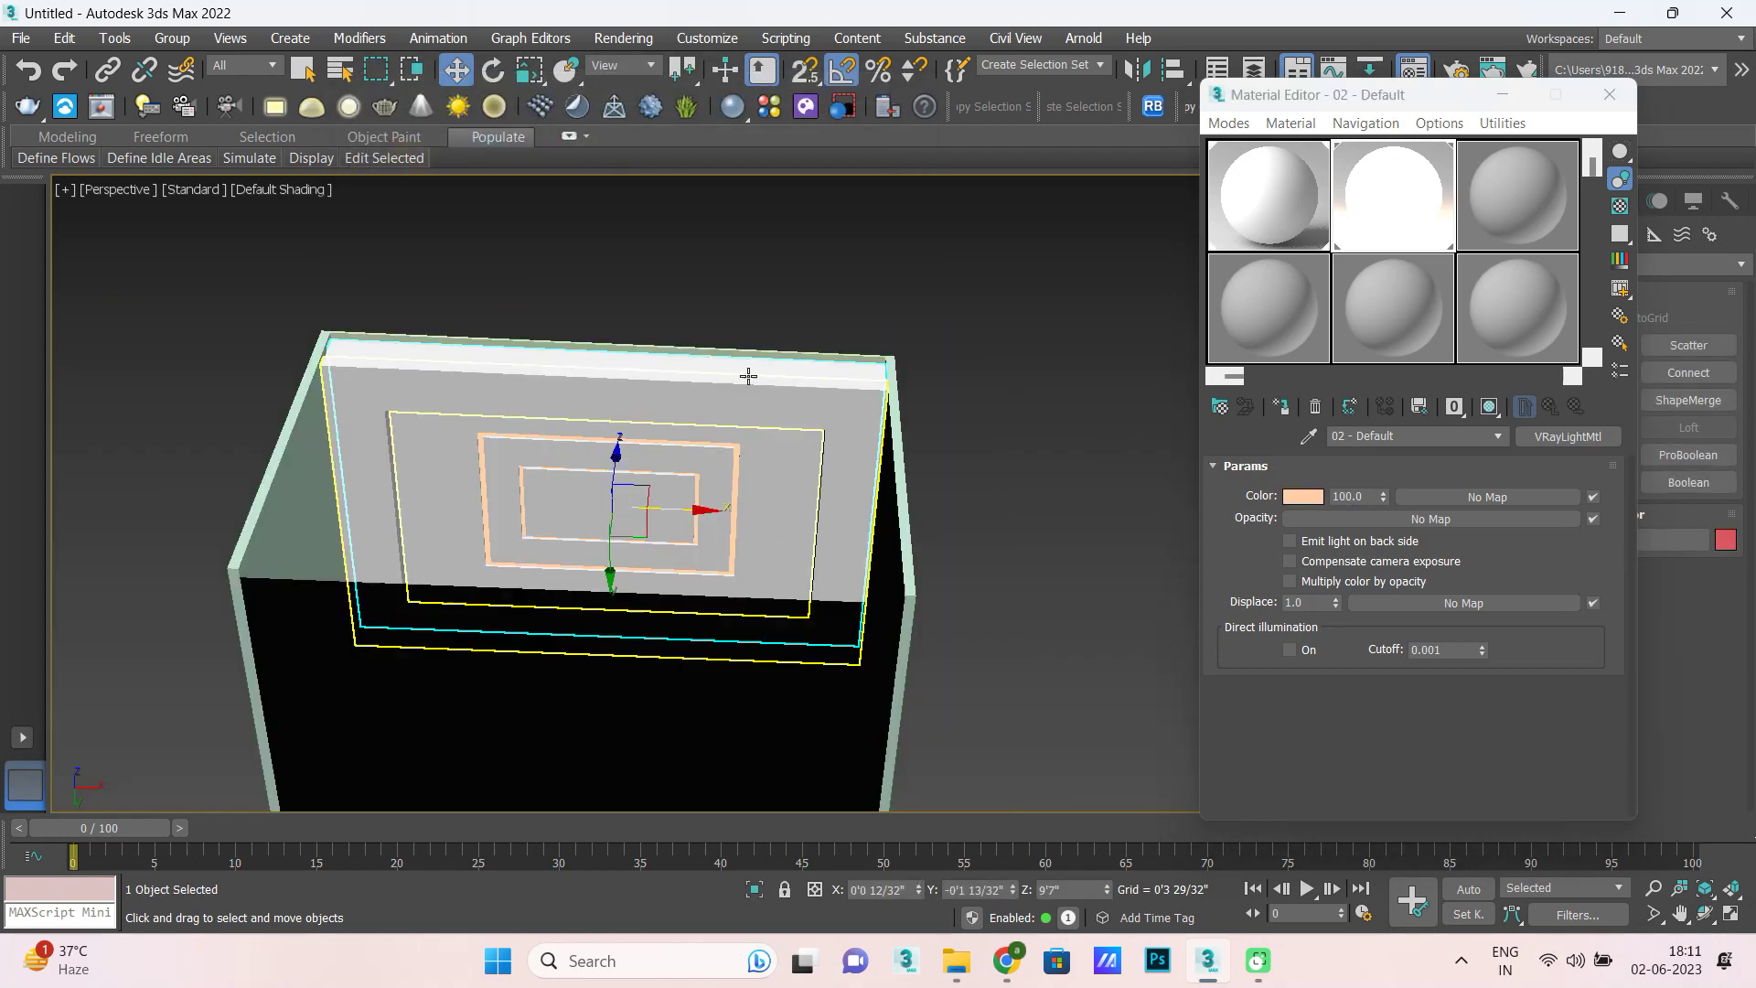
pyautogui.scroll(3, 749, 376)
pyautogui.moveTo(659, 416)
pyautogui.keyDown('alt'); pyautogui.mouseDown(button='middle')
pyautogui.moveTo(693, 487)
pyautogui.moveTo(698, 442)
pyautogui.mouseUp(button='middle'); pyautogui.keyUp('alt')
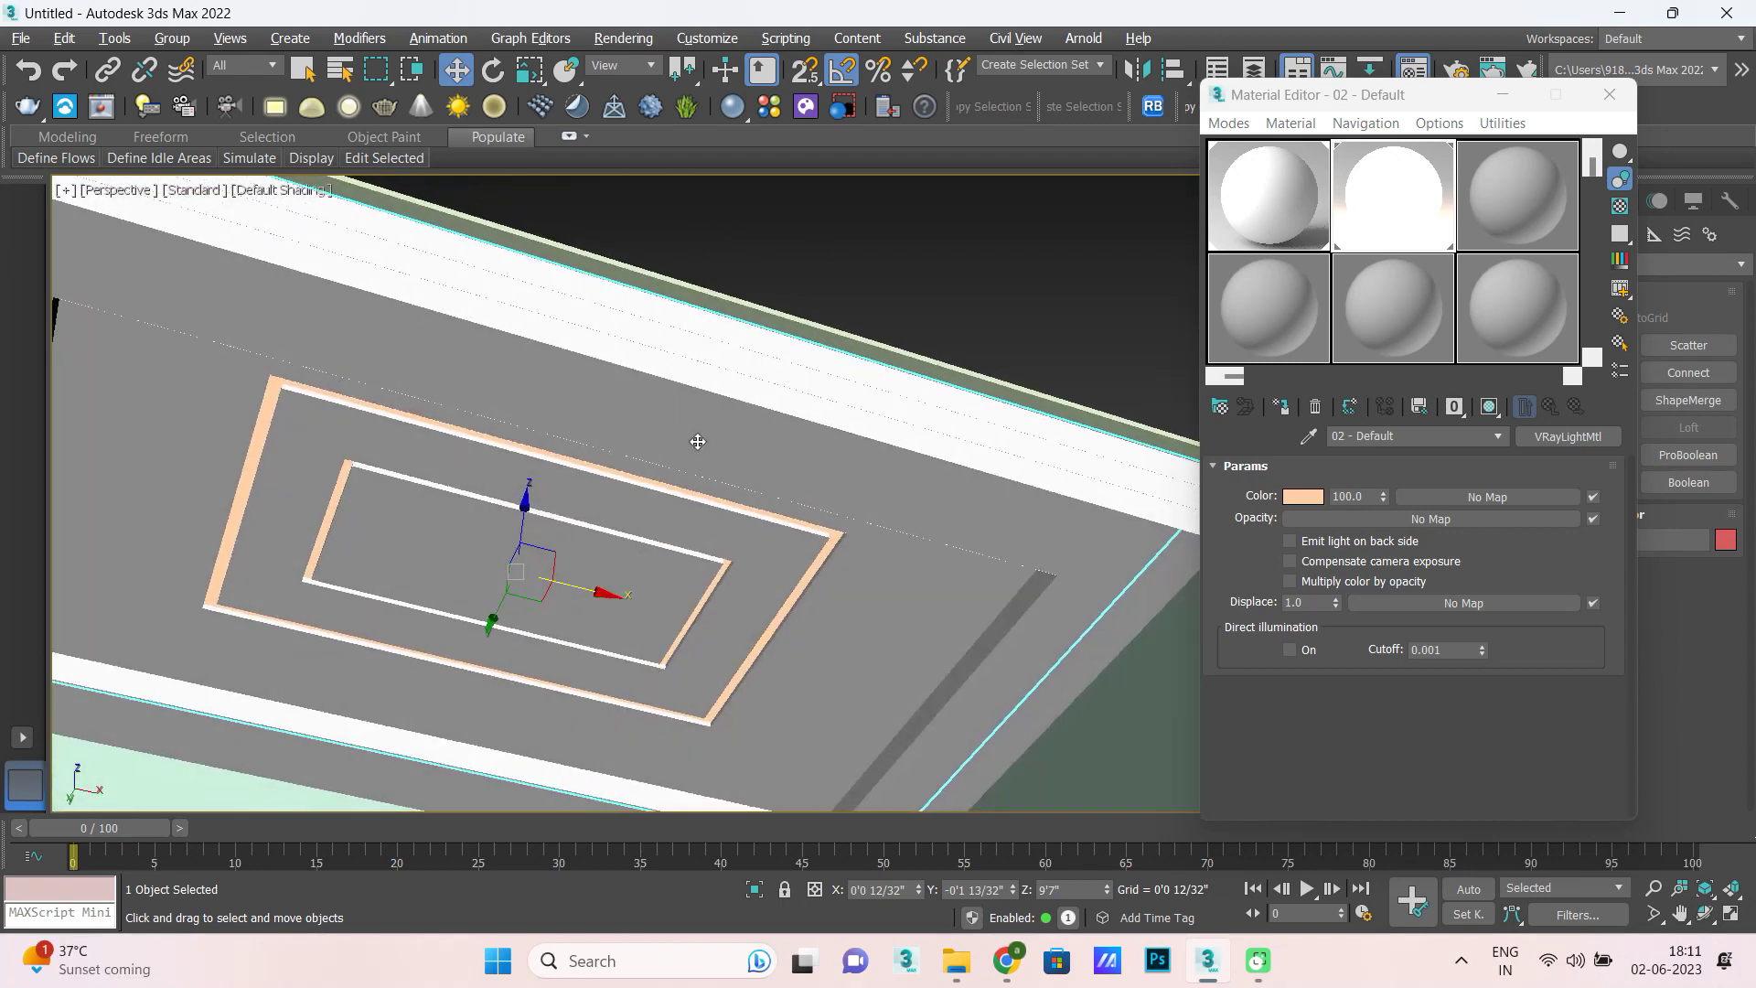
pyautogui.scroll(-5, 705, 380)
pyautogui.scroll(2, 972, 599)
pyautogui.click(972, 599)
pyautogui.rightClick(170, 436)
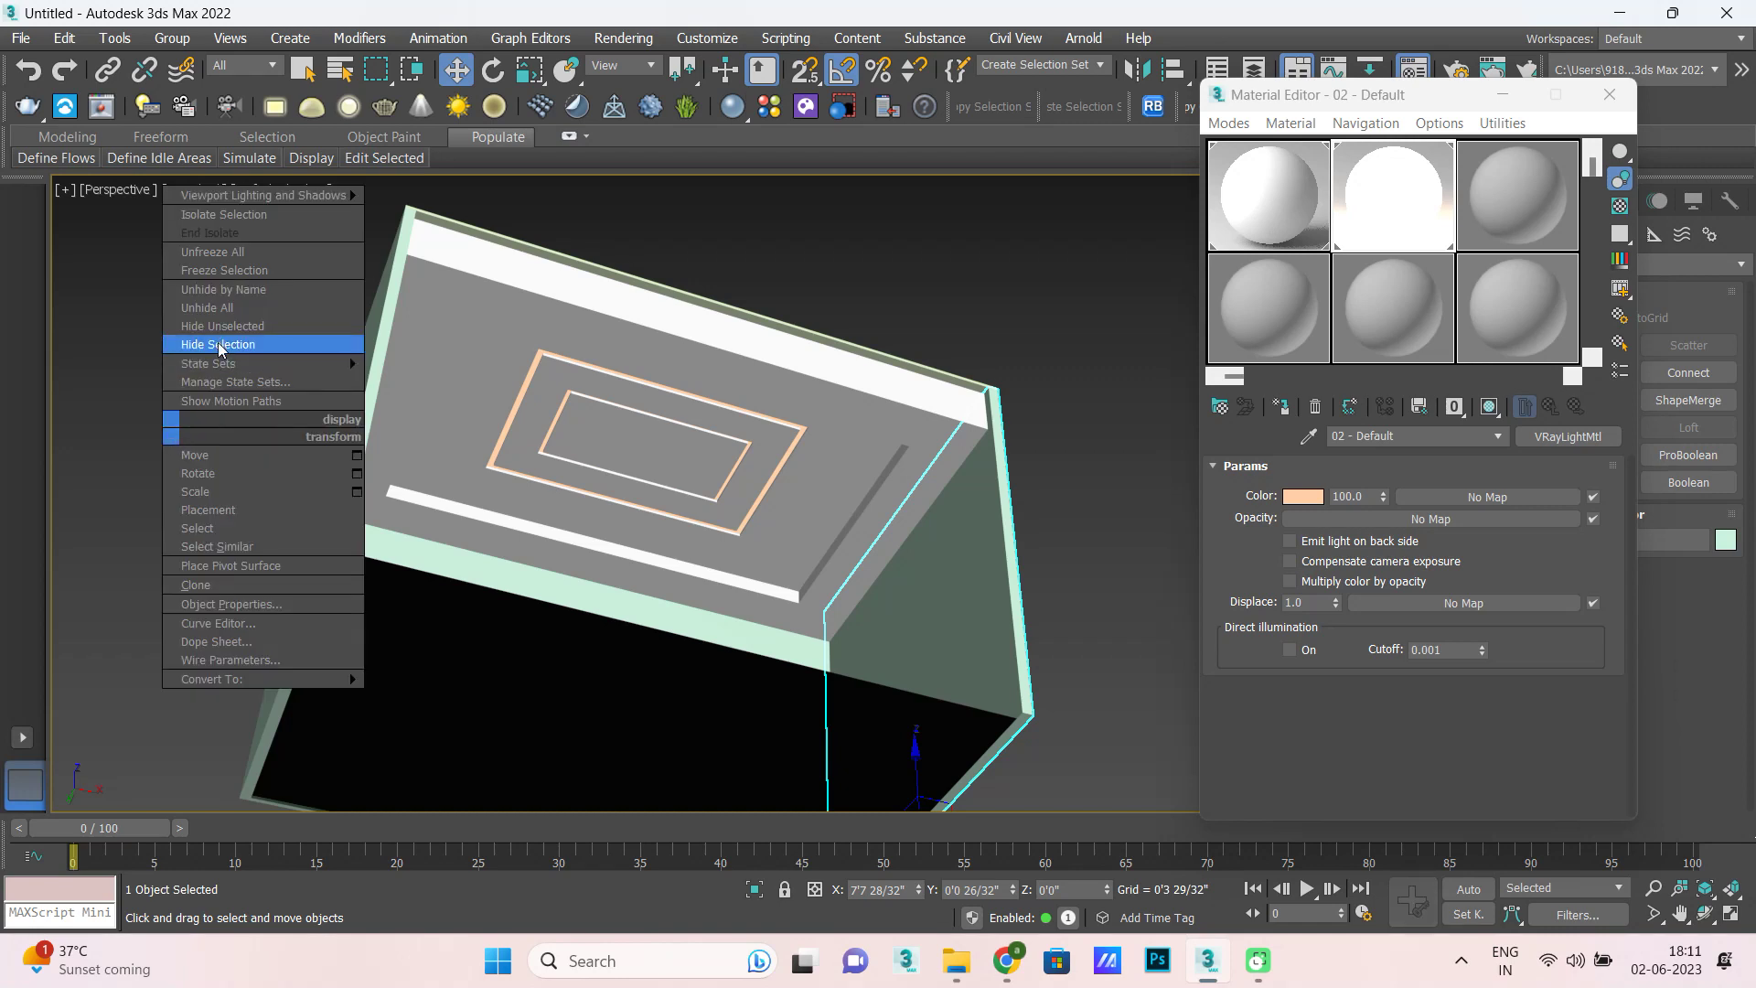
pyautogui.click(220, 345)
pyautogui.click(275, 677)
pyautogui.rightClick(168, 362)
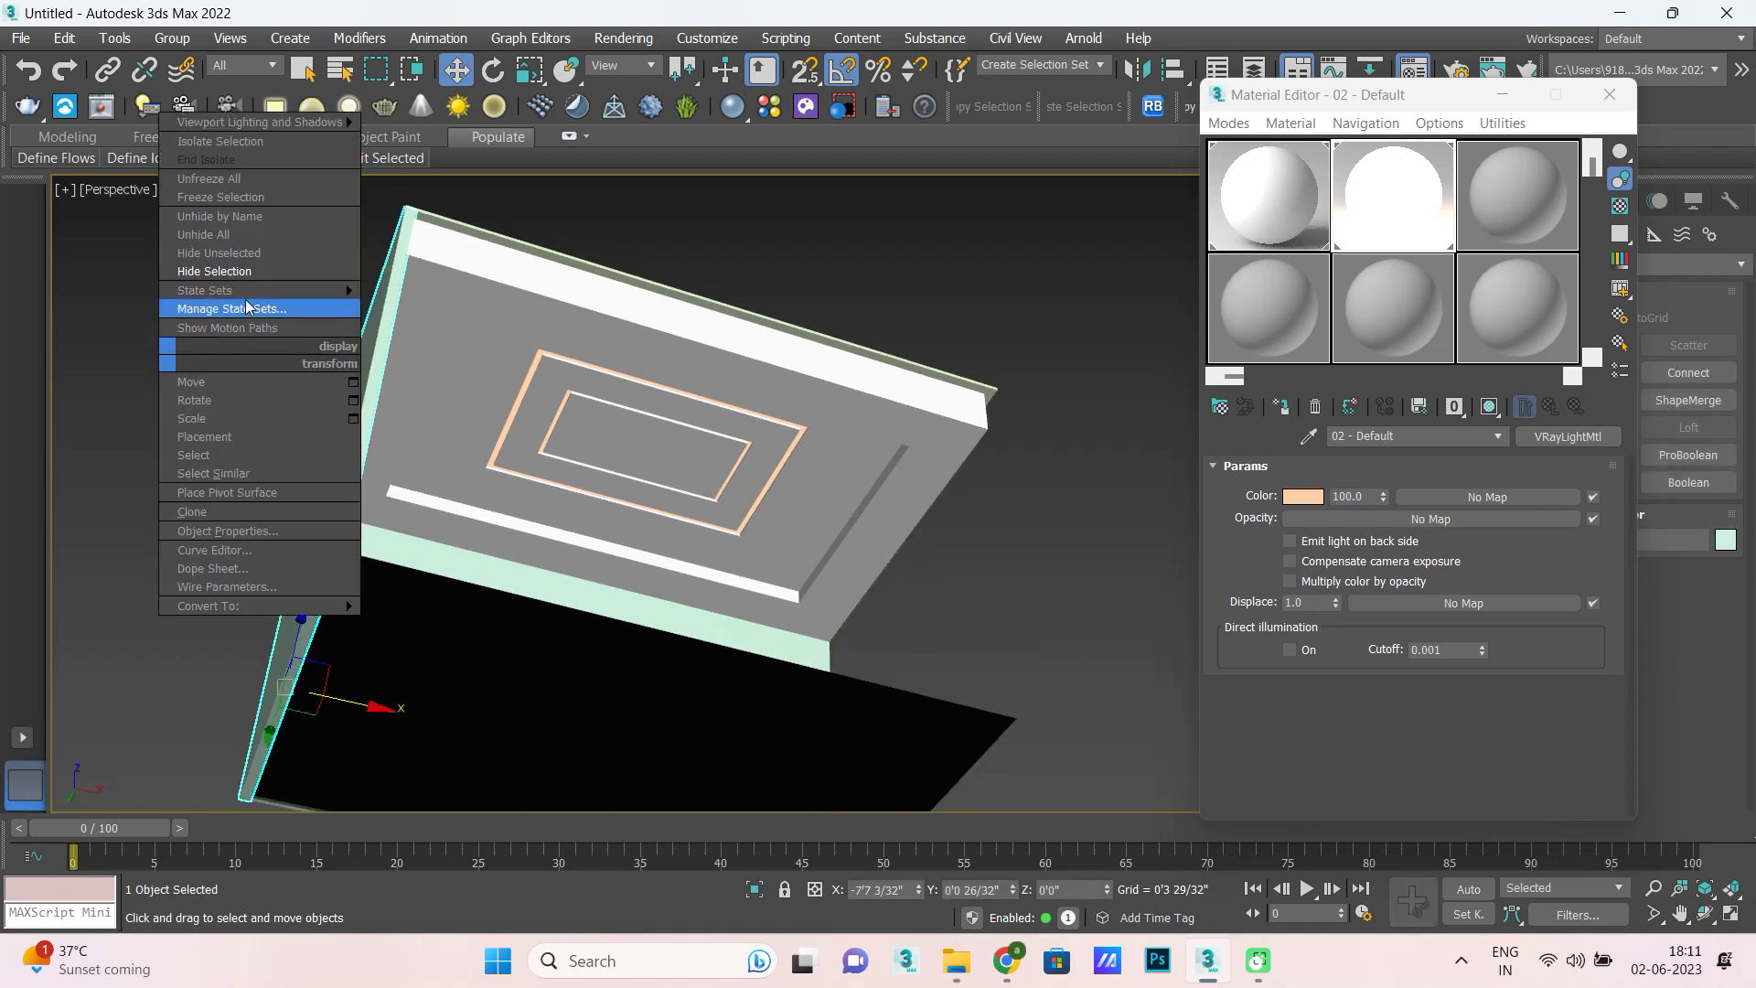
pyautogui.click(214, 271)
# Unhide All to bring every hidden wall back.
pyautogui.scroll(4, 418, 451)
pyautogui.scroll(1, 339, 455)
pyautogui.scroll(-1, 392, 498)
pyautogui.scroll(-4, 384, 508)
pyautogui.scroll(3, 456, 511)
pyautogui.scroll(2, 409, 536)
pyautogui.moveTo(409, 536)
pyautogui.keyDown('alt'); pyautogui.mouseDown(button='middle')
pyautogui.moveTo(415, 568)
pyautogui.moveTo(457, 516)
pyautogui.moveTo(420, 556)
pyautogui.moveTo(338, 549)
pyautogui.moveTo(439, 494)
pyautogui.mouseUp(button='middle'); pyautogui.keyUp('alt')
pyautogui.scroll(3, 461, 470)
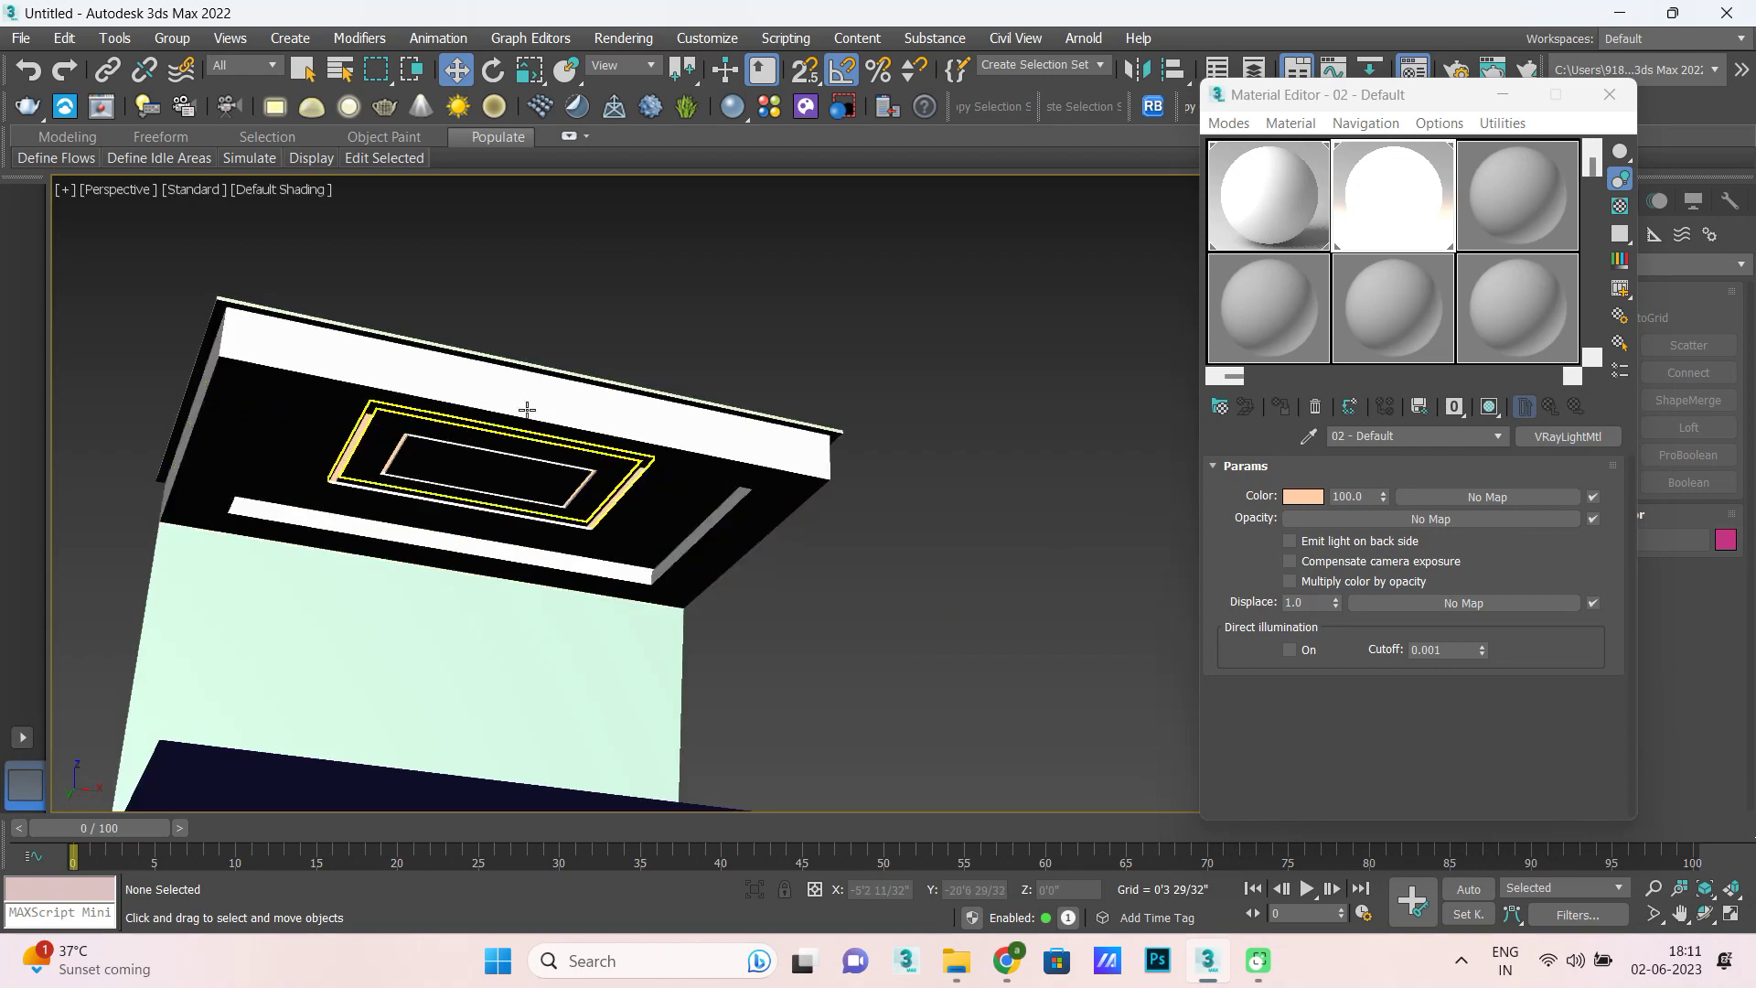
pyautogui.rightClick(584, 294)
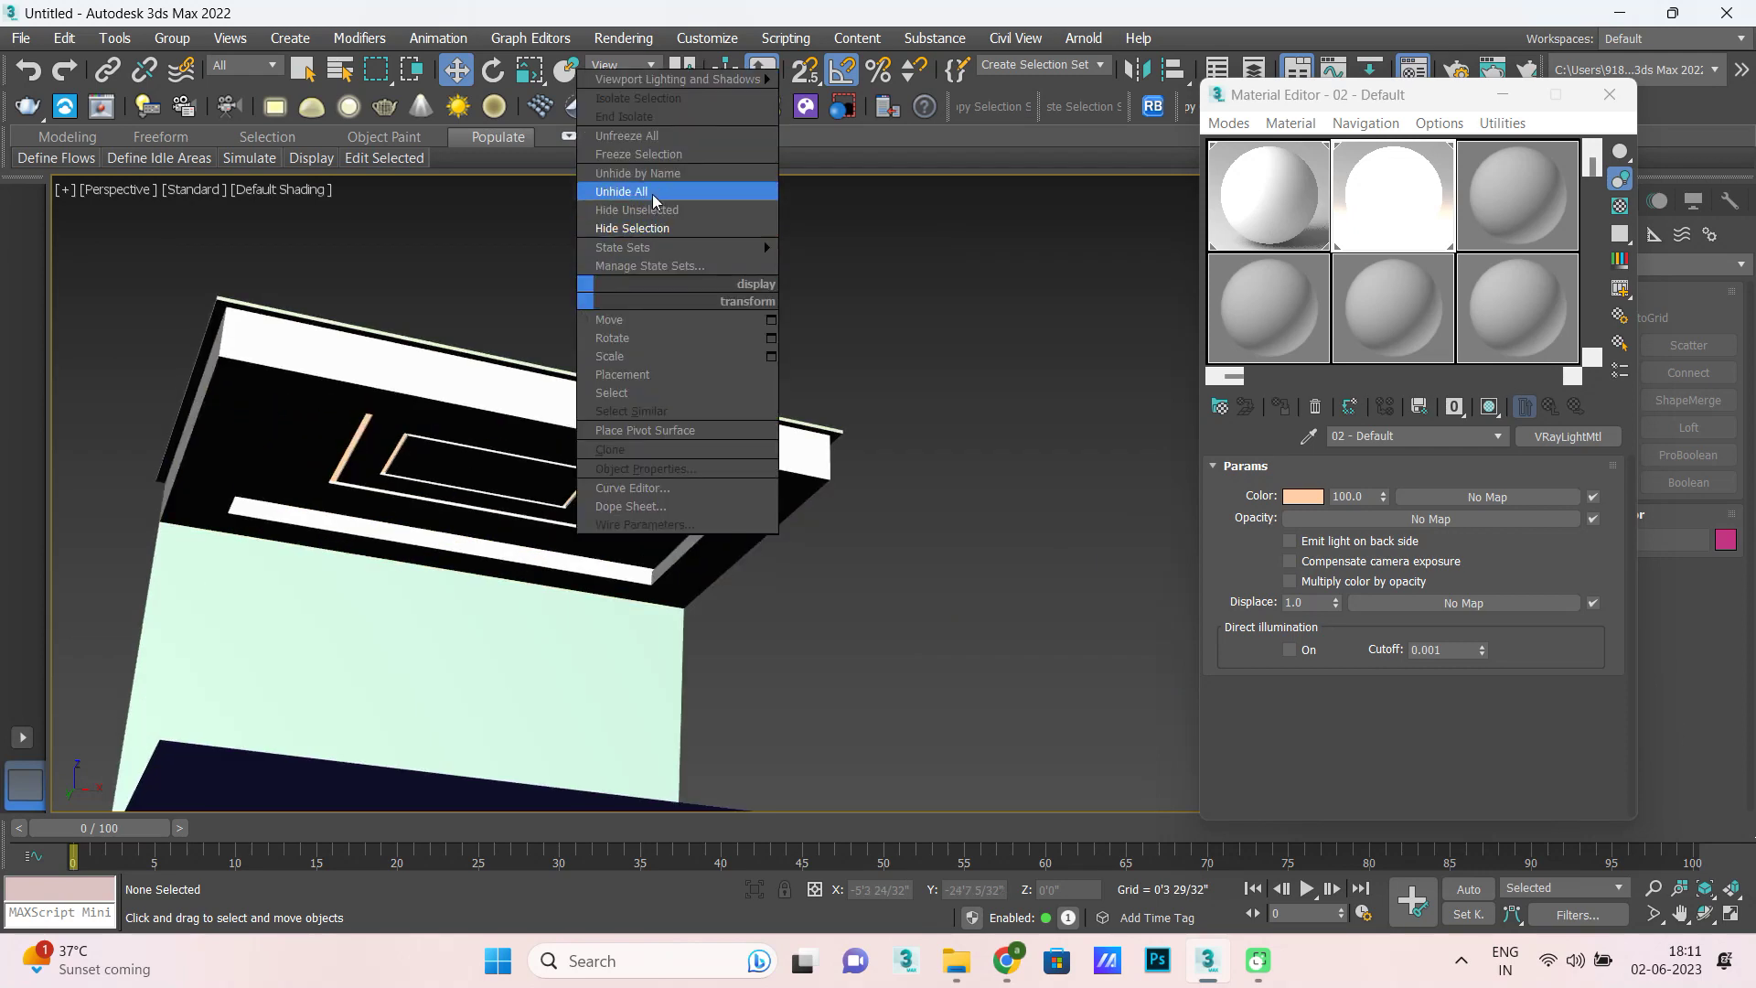
pyautogui.click(651, 194)
# Hide the mint wall box to expose the ceiling and minimize the Material Editor.
pyautogui.click(521, 509)
pyautogui.rightClick(691, 267)
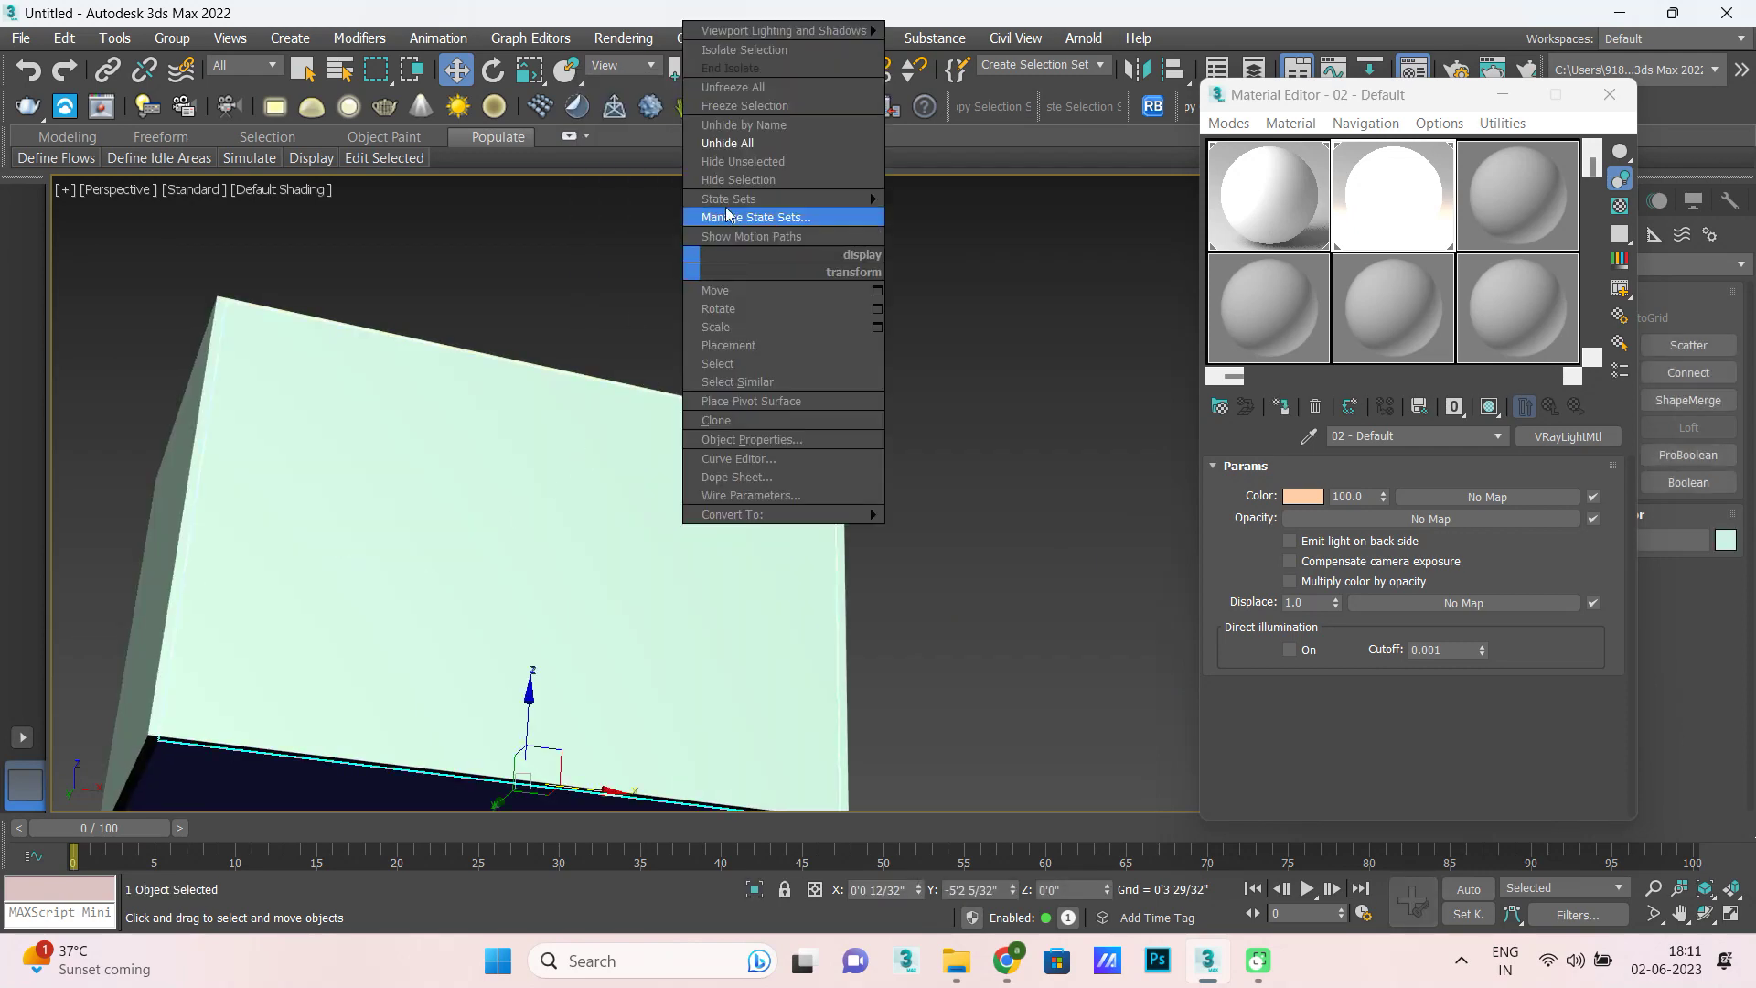
pyautogui.click(732, 180)
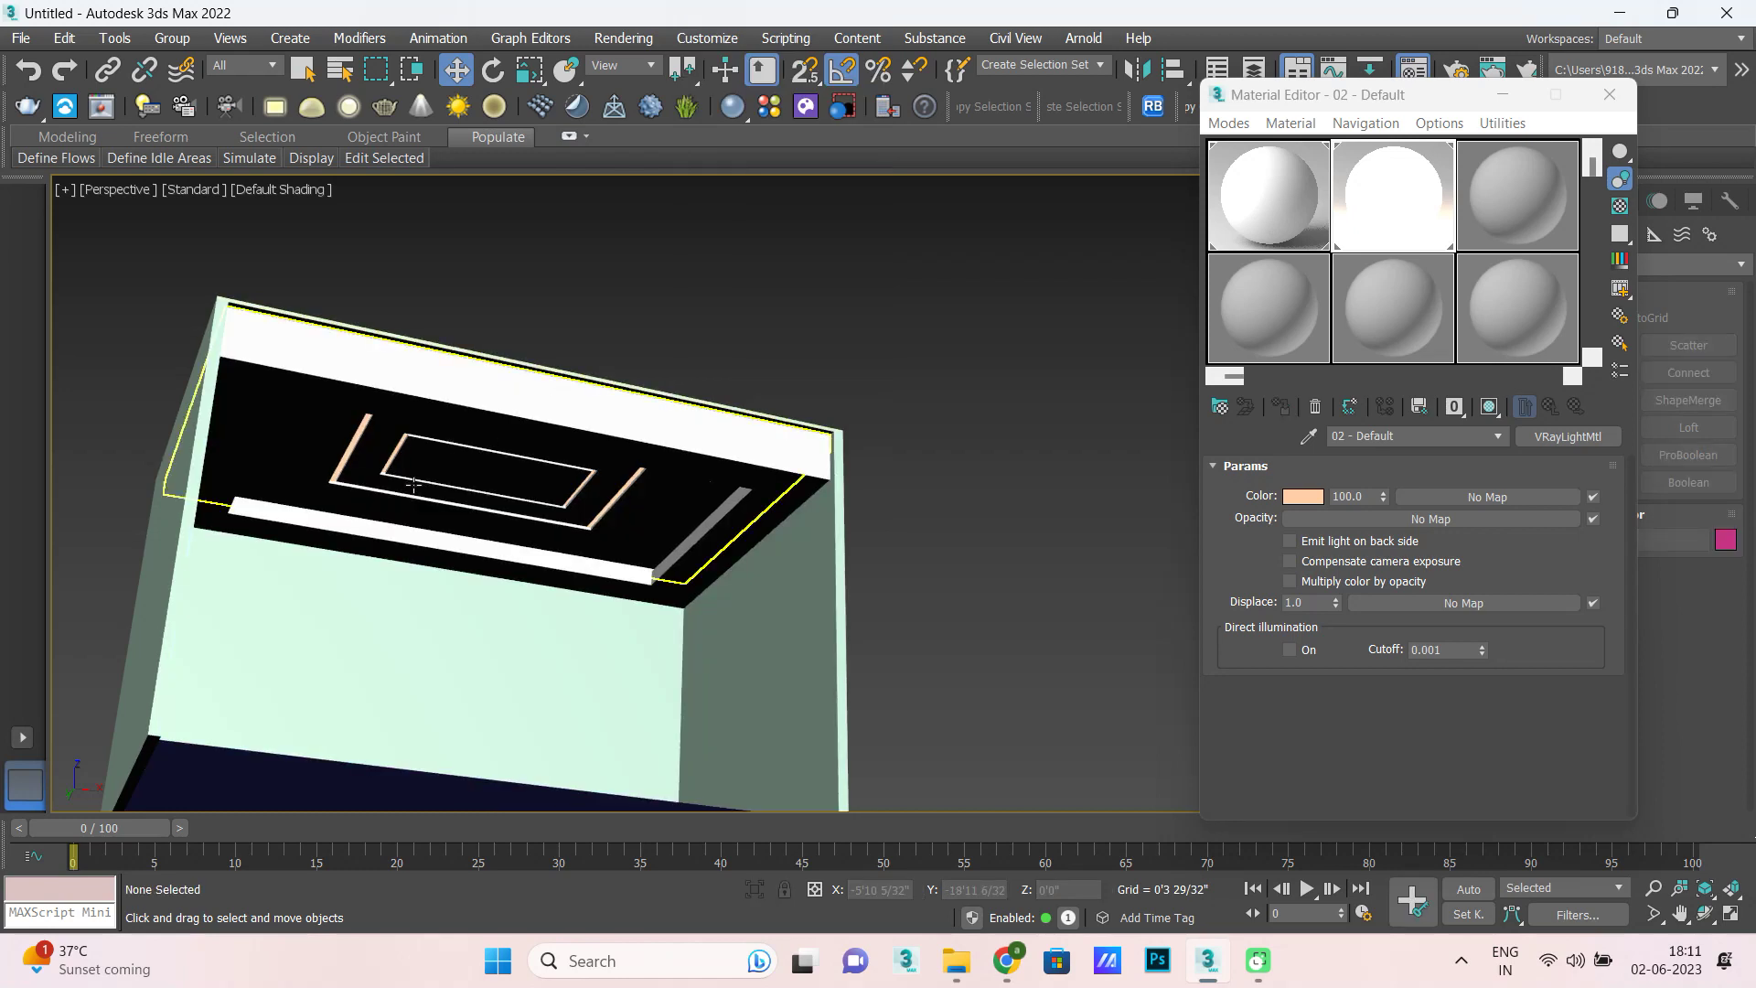
pyautogui.scroll(3, 413, 485)
pyautogui.scroll(-2, 413, 484)
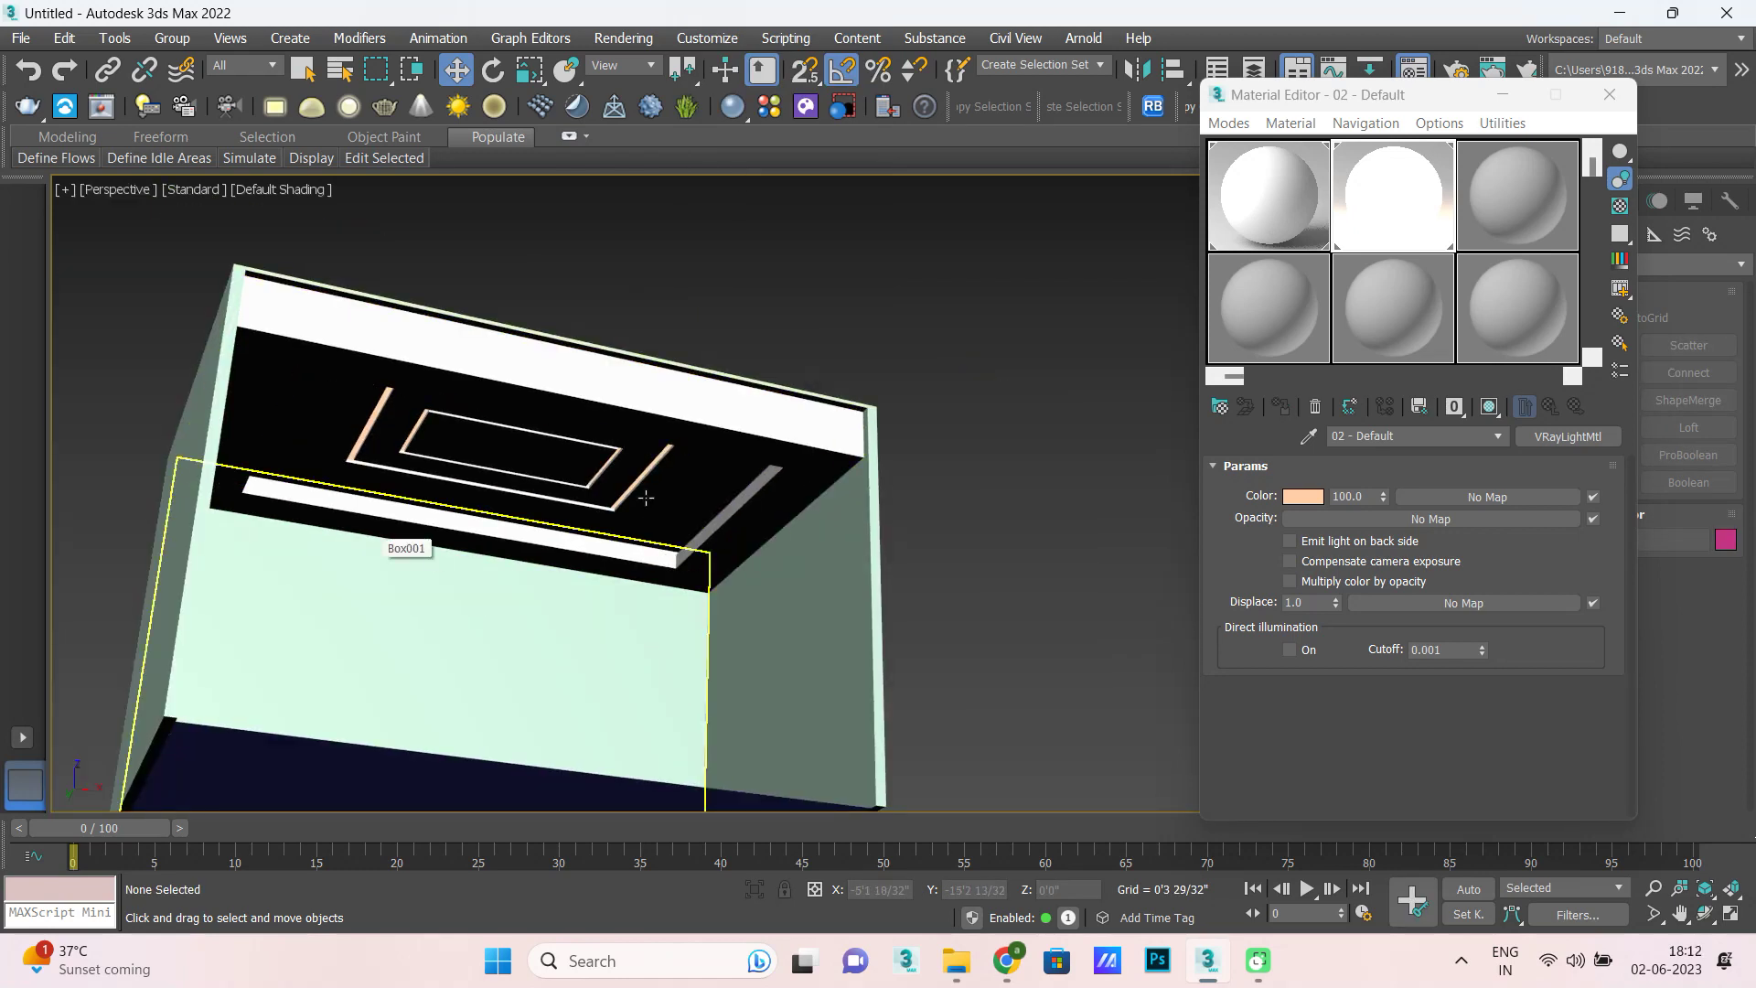
pyautogui.click(1503, 94)
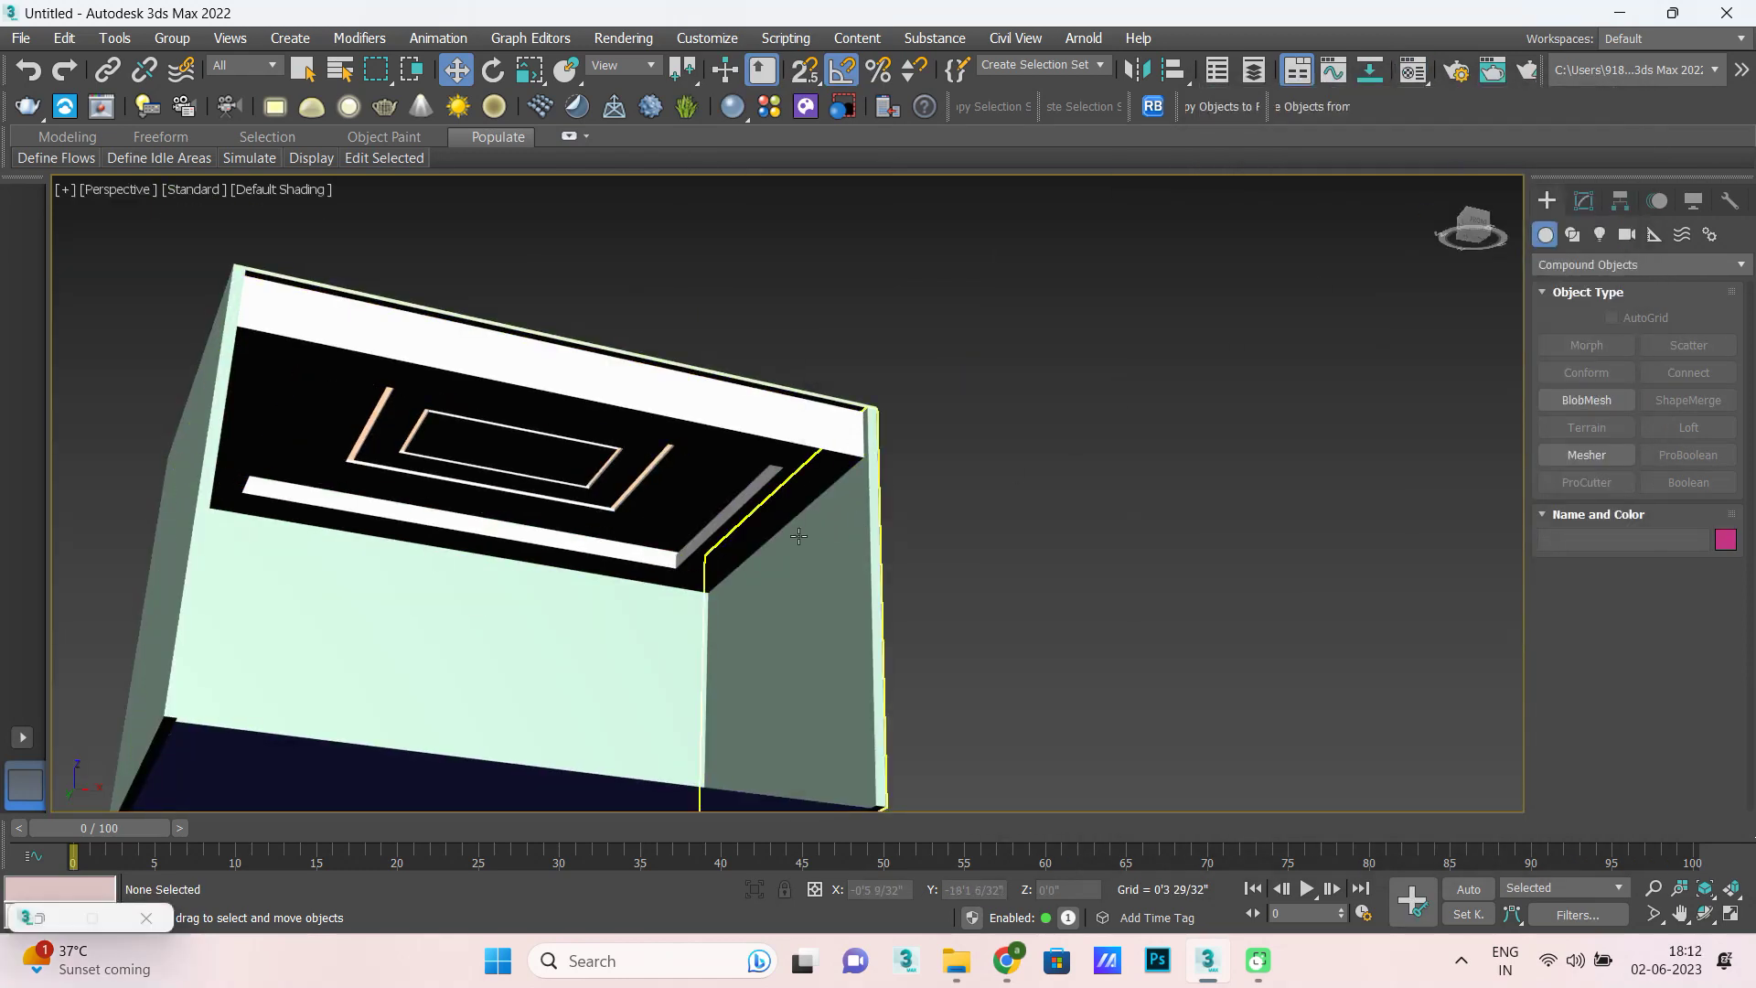
# Maximize the Top viewport into a full-size wireframe plan view.
pyautogui.hotkey('alt', 'w')
pyautogui.click(424, 395)
pyautogui.hotkey('alt', 'w')
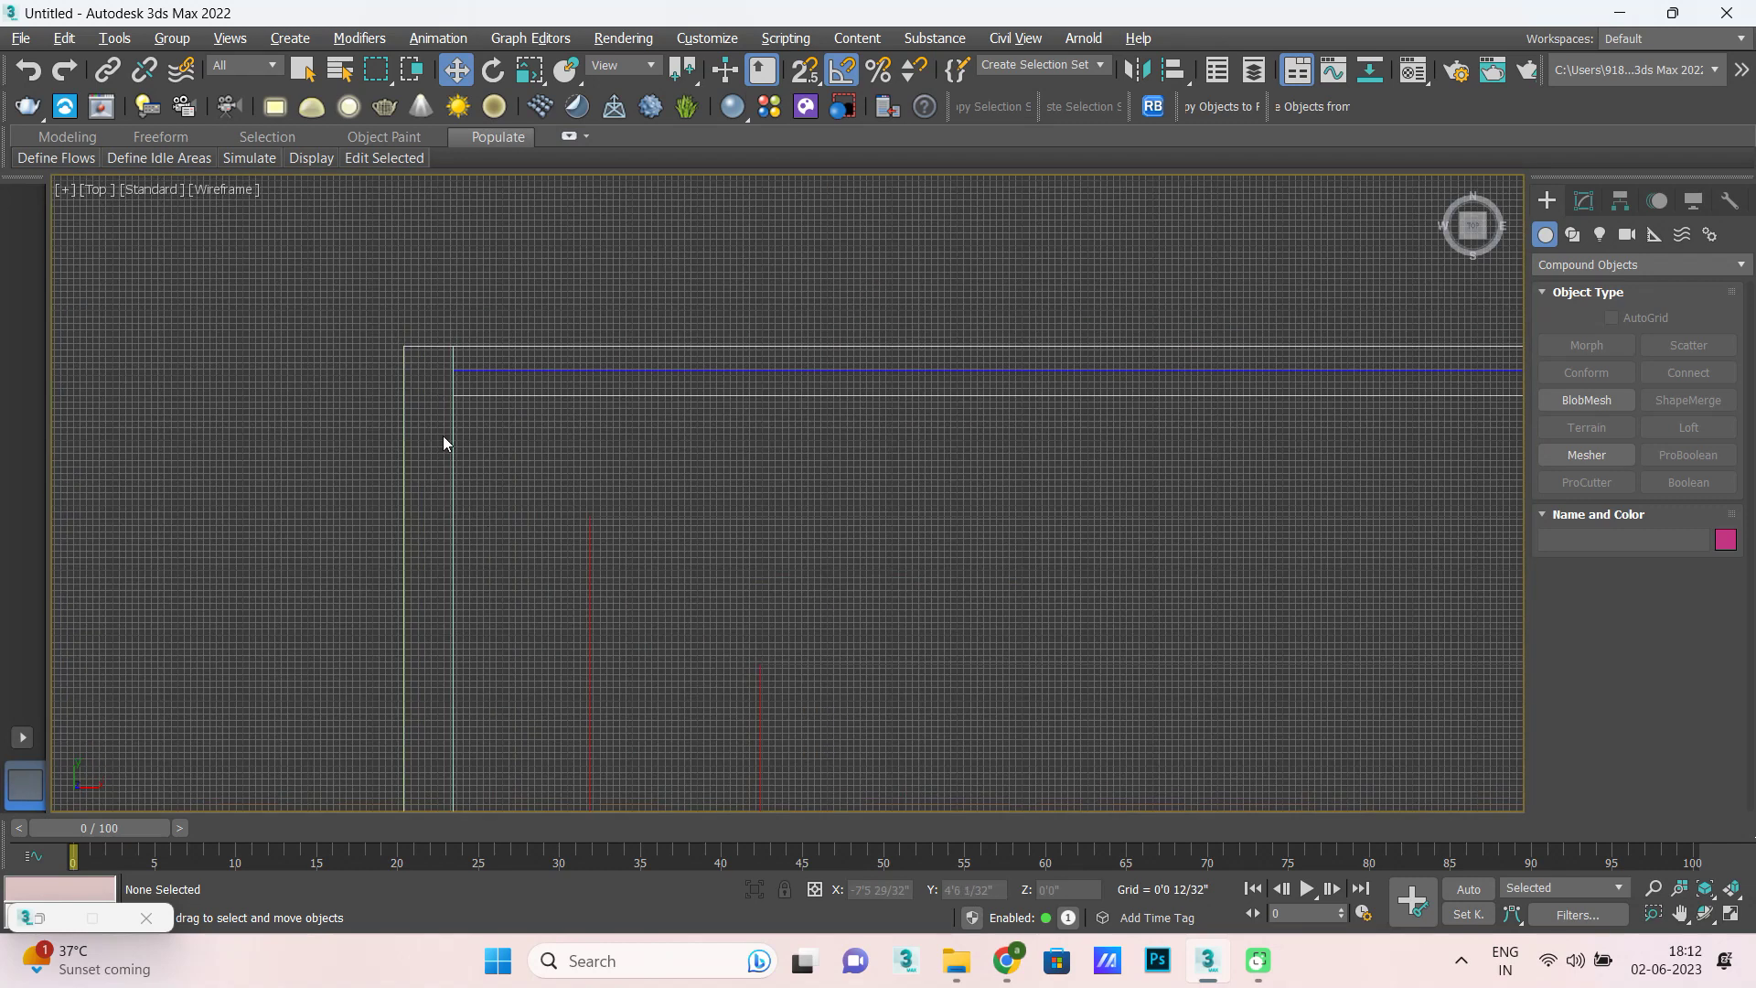
pyautogui.scroll(-3, 444, 442)
pyautogui.scroll(-3, 544, 503)
pyautogui.scroll(2, 536, 562)
pyautogui.scroll(2, 502, 586)
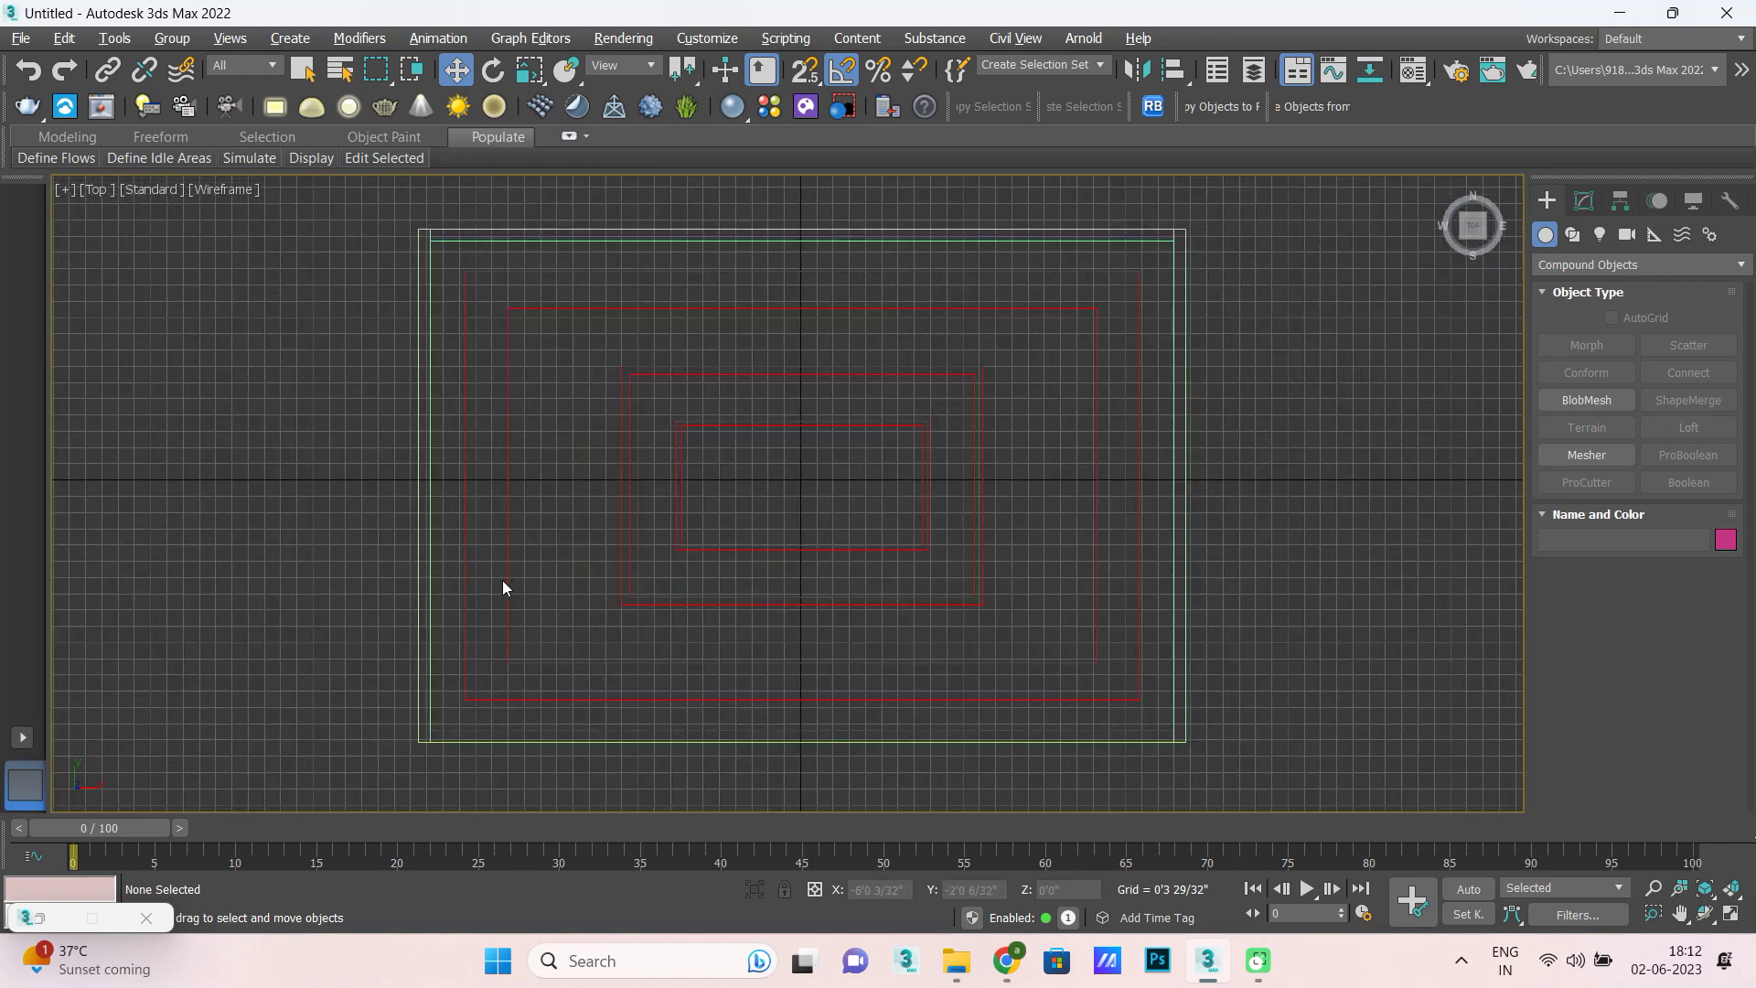
# Choose the VRay light category under Create > Lights and pick VRayLight.
pyautogui.click(1573, 201)
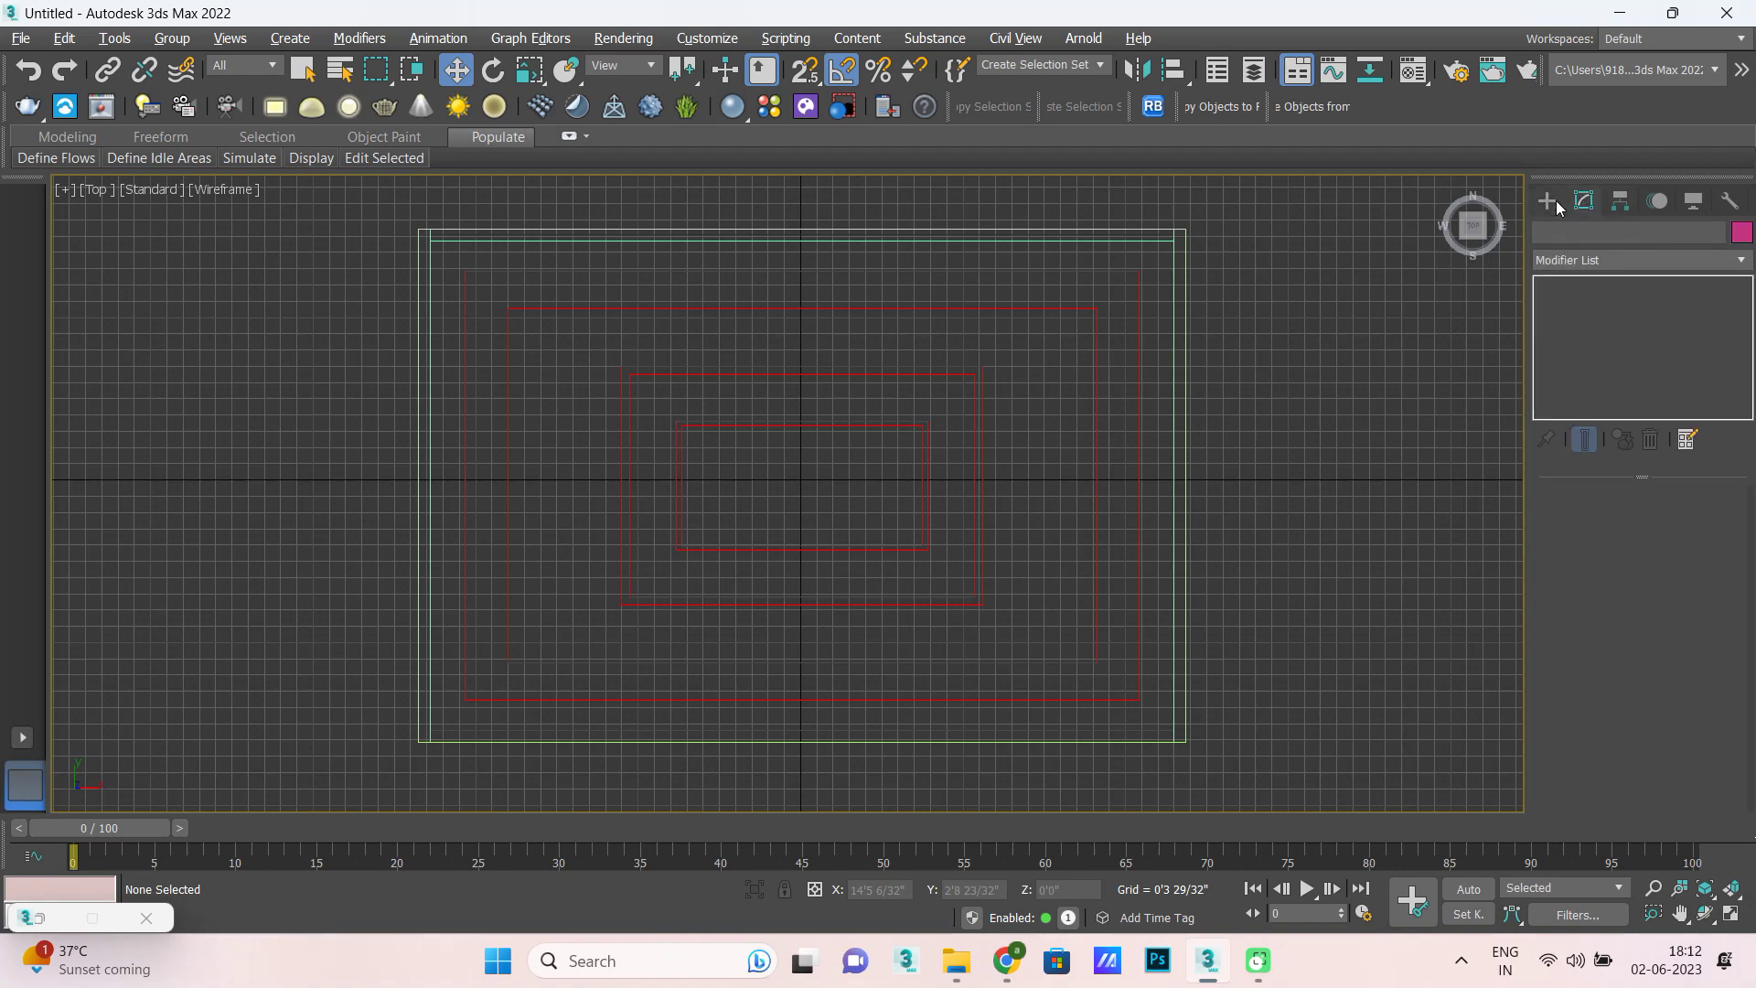
pyautogui.click(1553, 199)
pyautogui.click(1599, 236)
pyautogui.click(1612, 267)
pyautogui.click(1610, 326)
pyautogui.click(1607, 352)
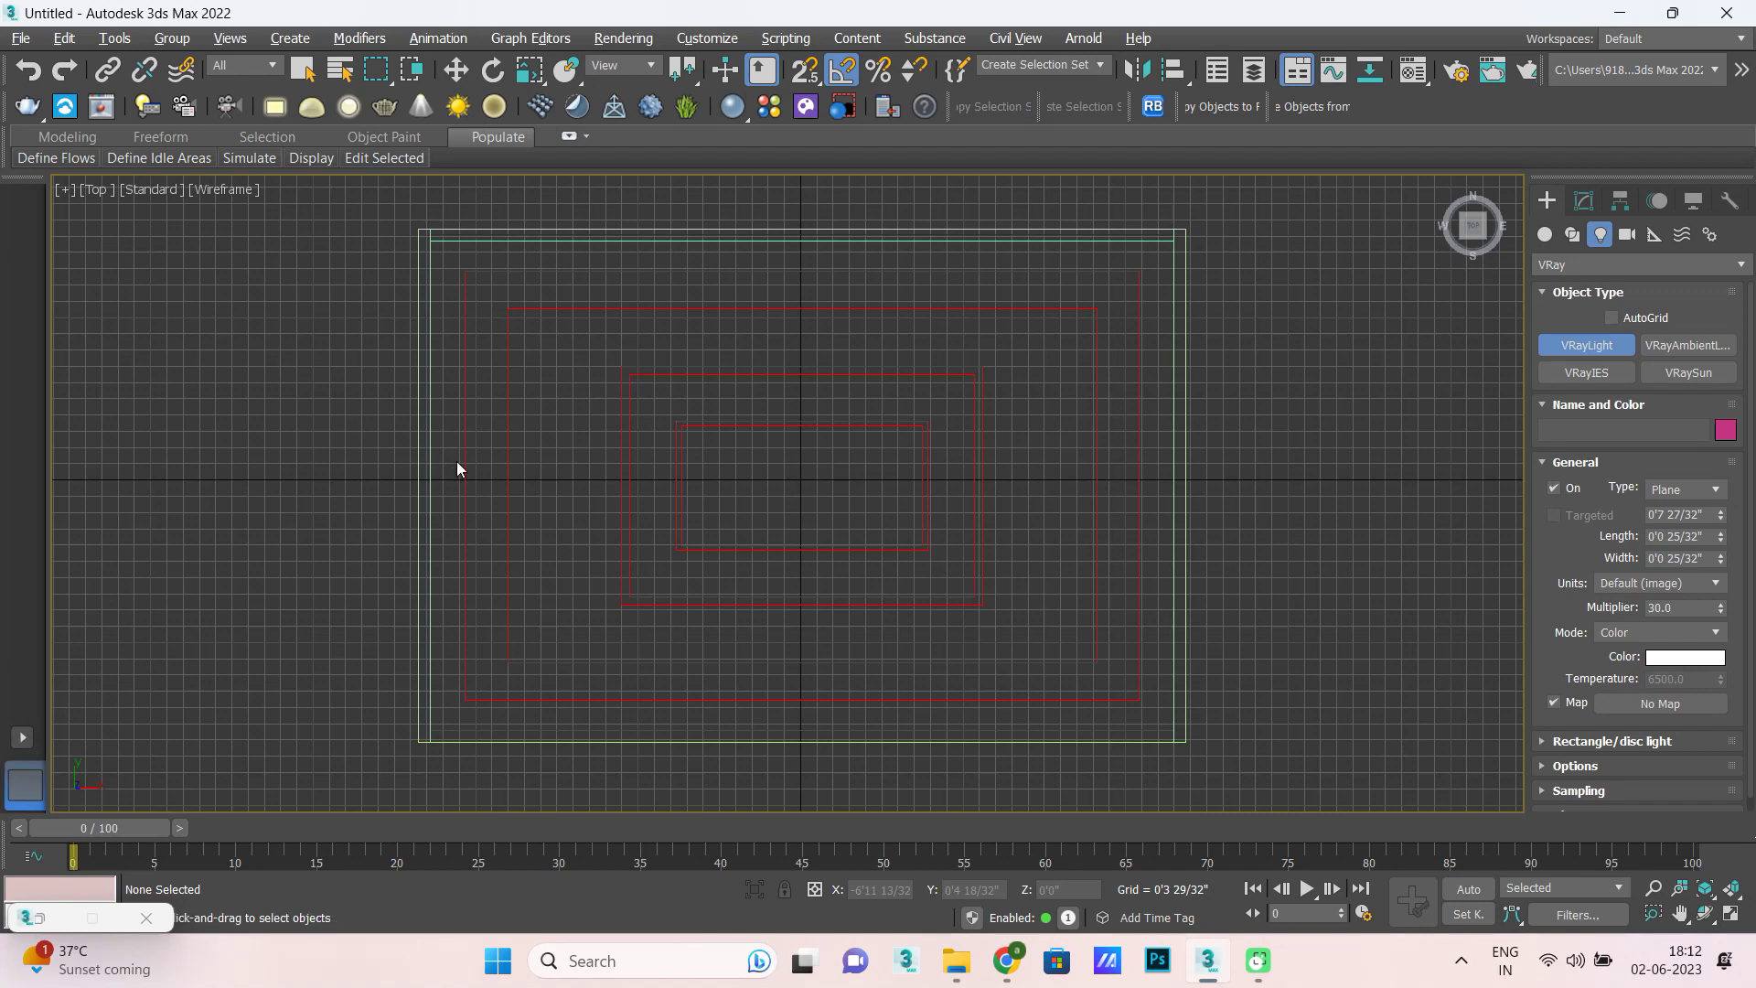
# With 2.5 snaps on, draw a plane VRayLight along the left ceiling edge.
pyautogui.press('s')
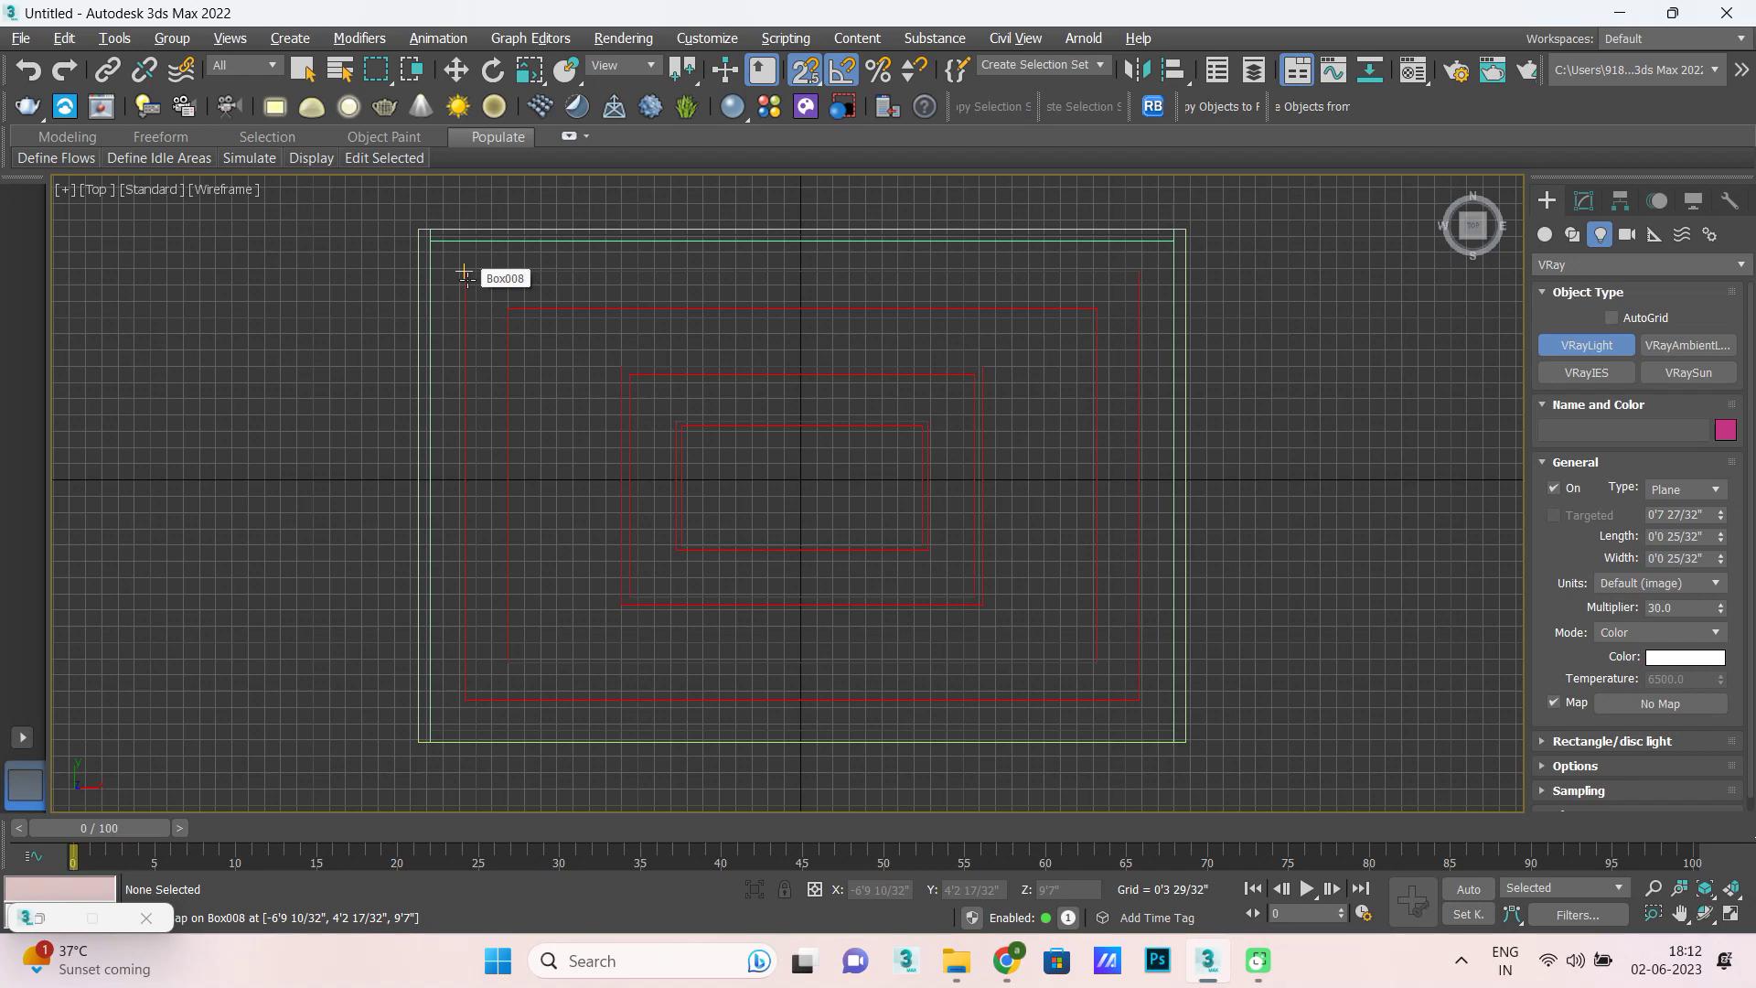
pyautogui.moveTo(465, 274); pyautogui.dragTo(462, 698)
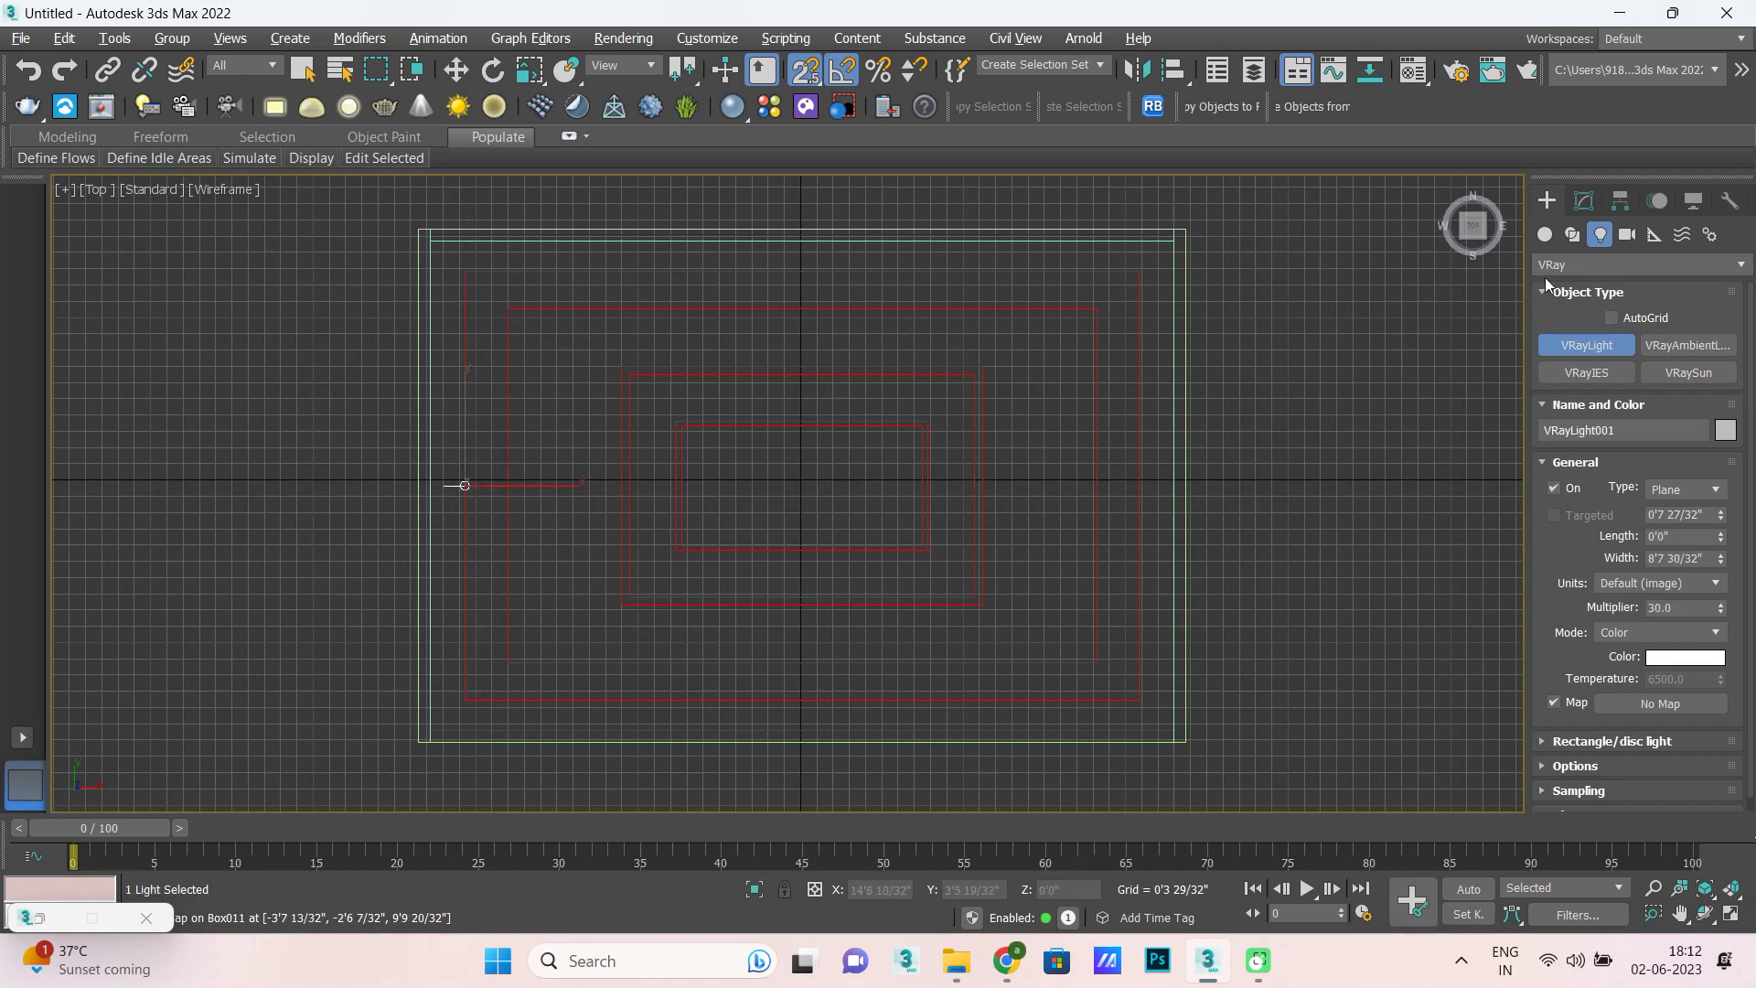
pyautogui.click(1586, 202)
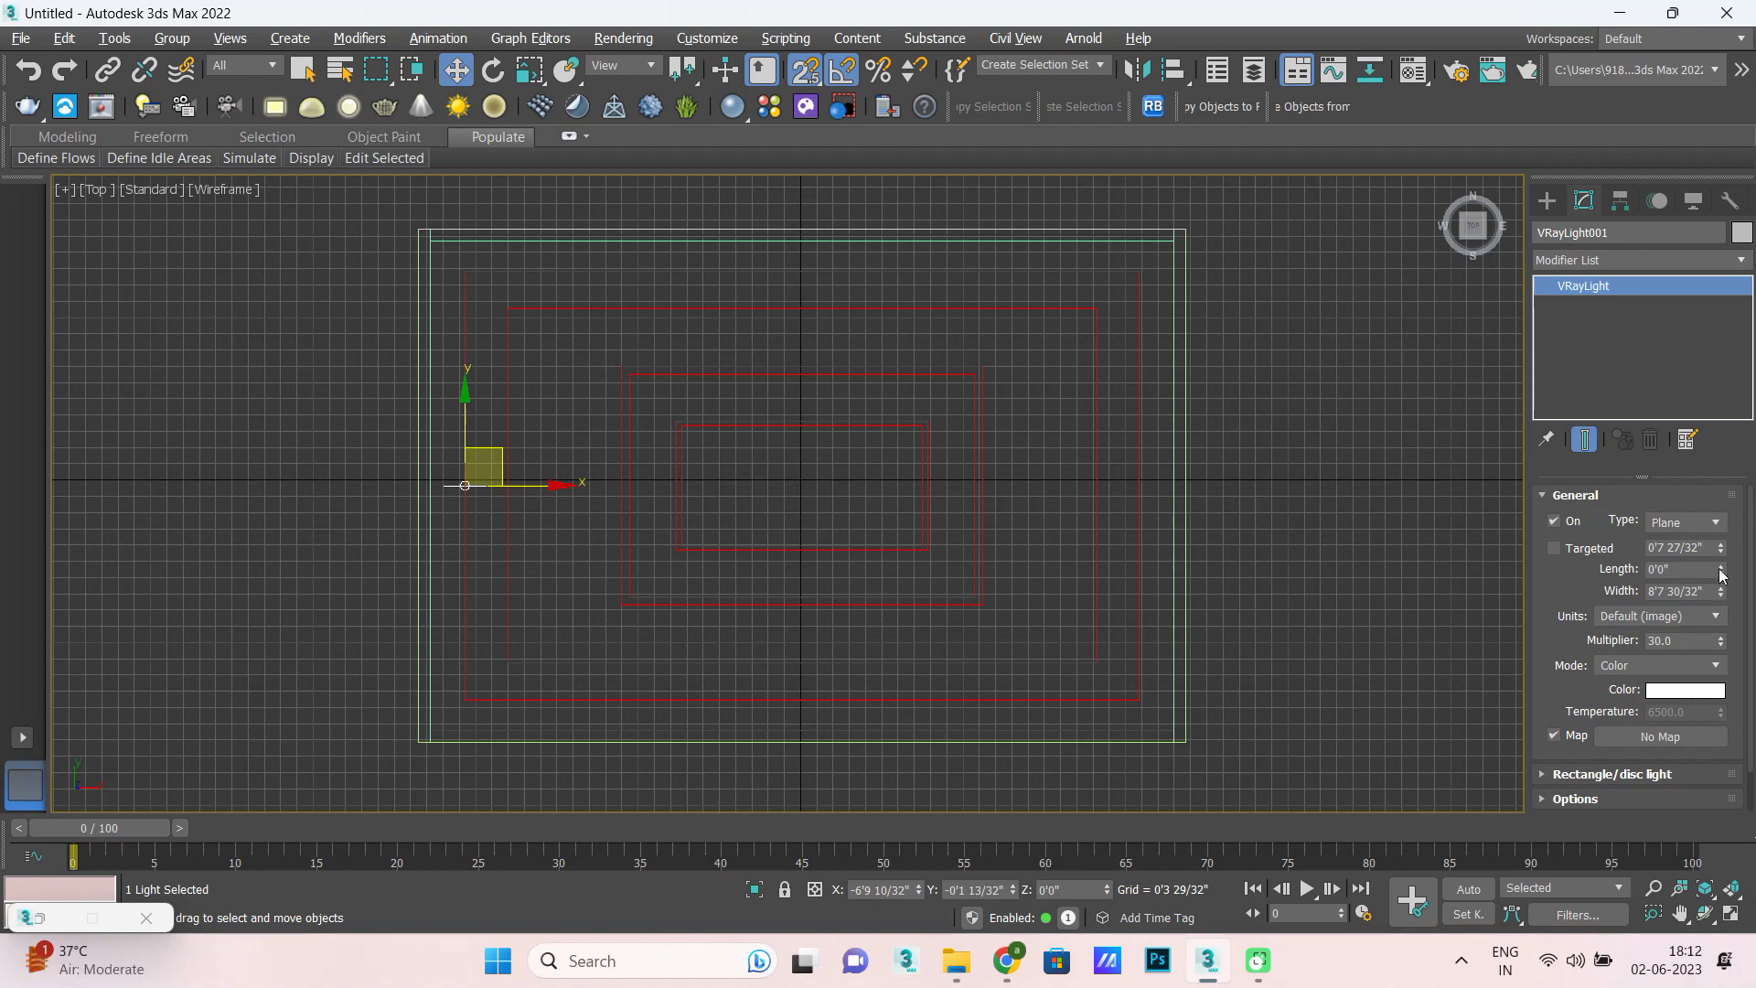
# Set the light's Length to 0'1 18/32" and nudge it slightly right.
pyautogui.moveTo(1722, 572); pyautogui.dragTo(1721, 418)
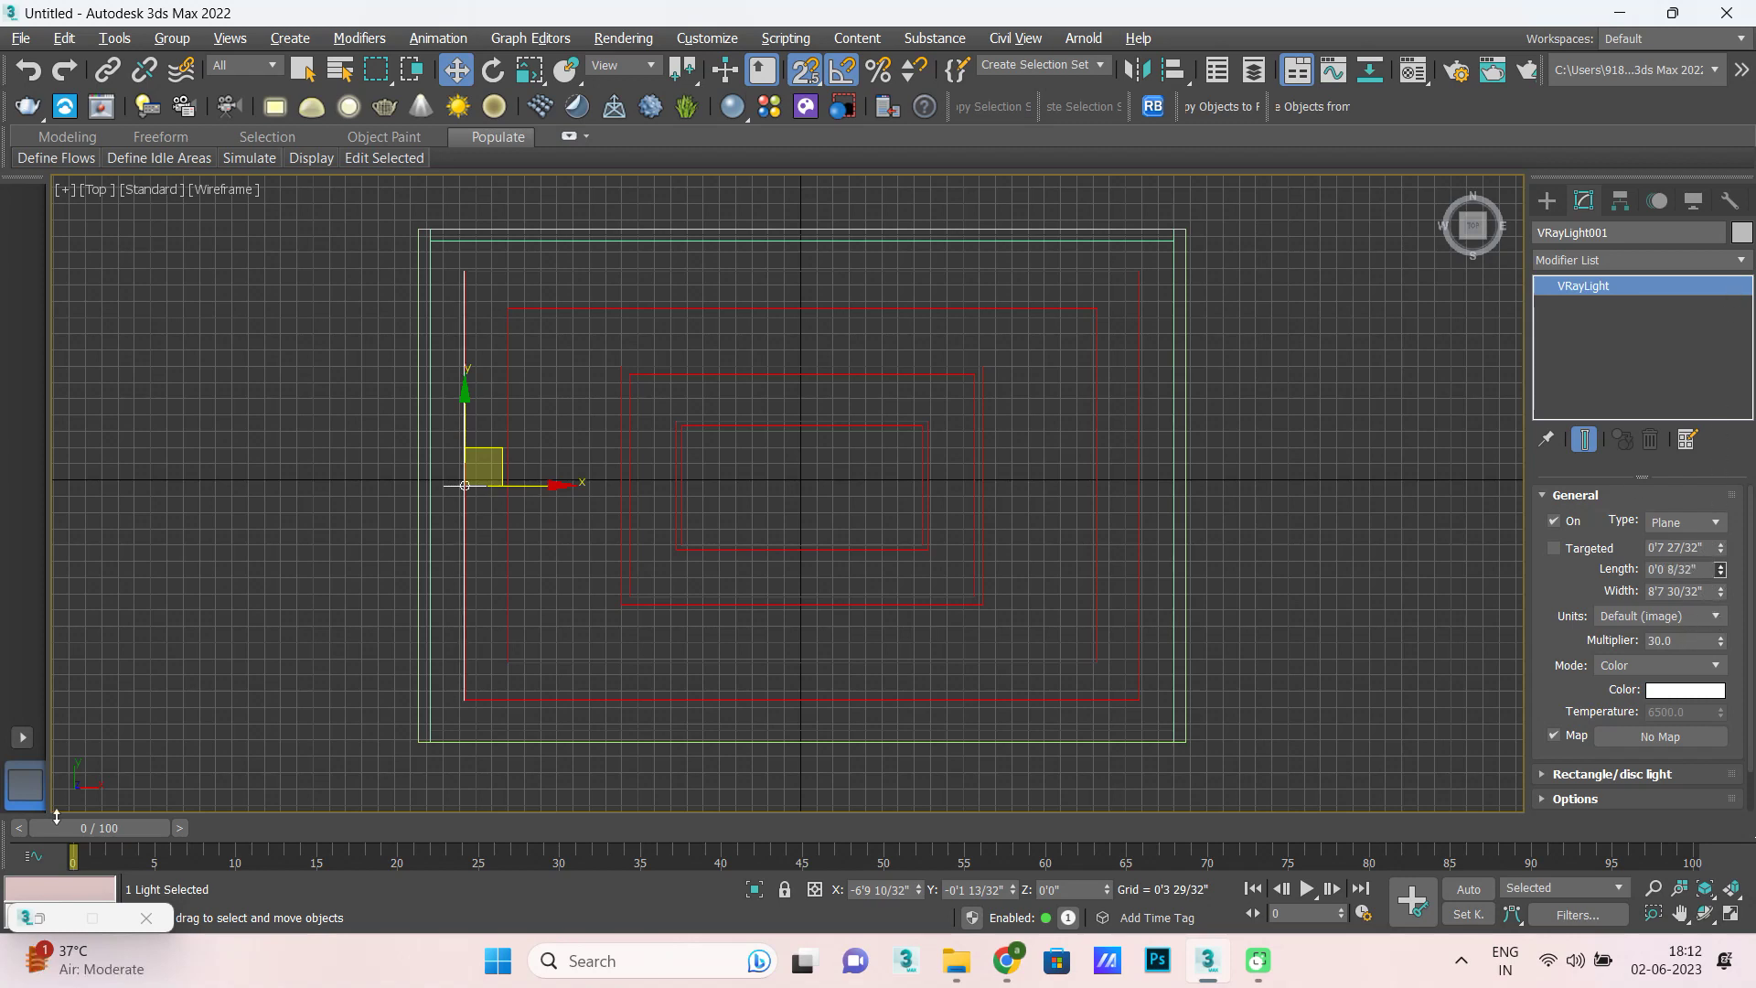
pyautogui.moveTo(306, 91)
pyautogui.mouseDown()
pyautogui.moveTo(862, 453)
pyautogui.moveTo(847, 494)
pyautogui.mouseUp()
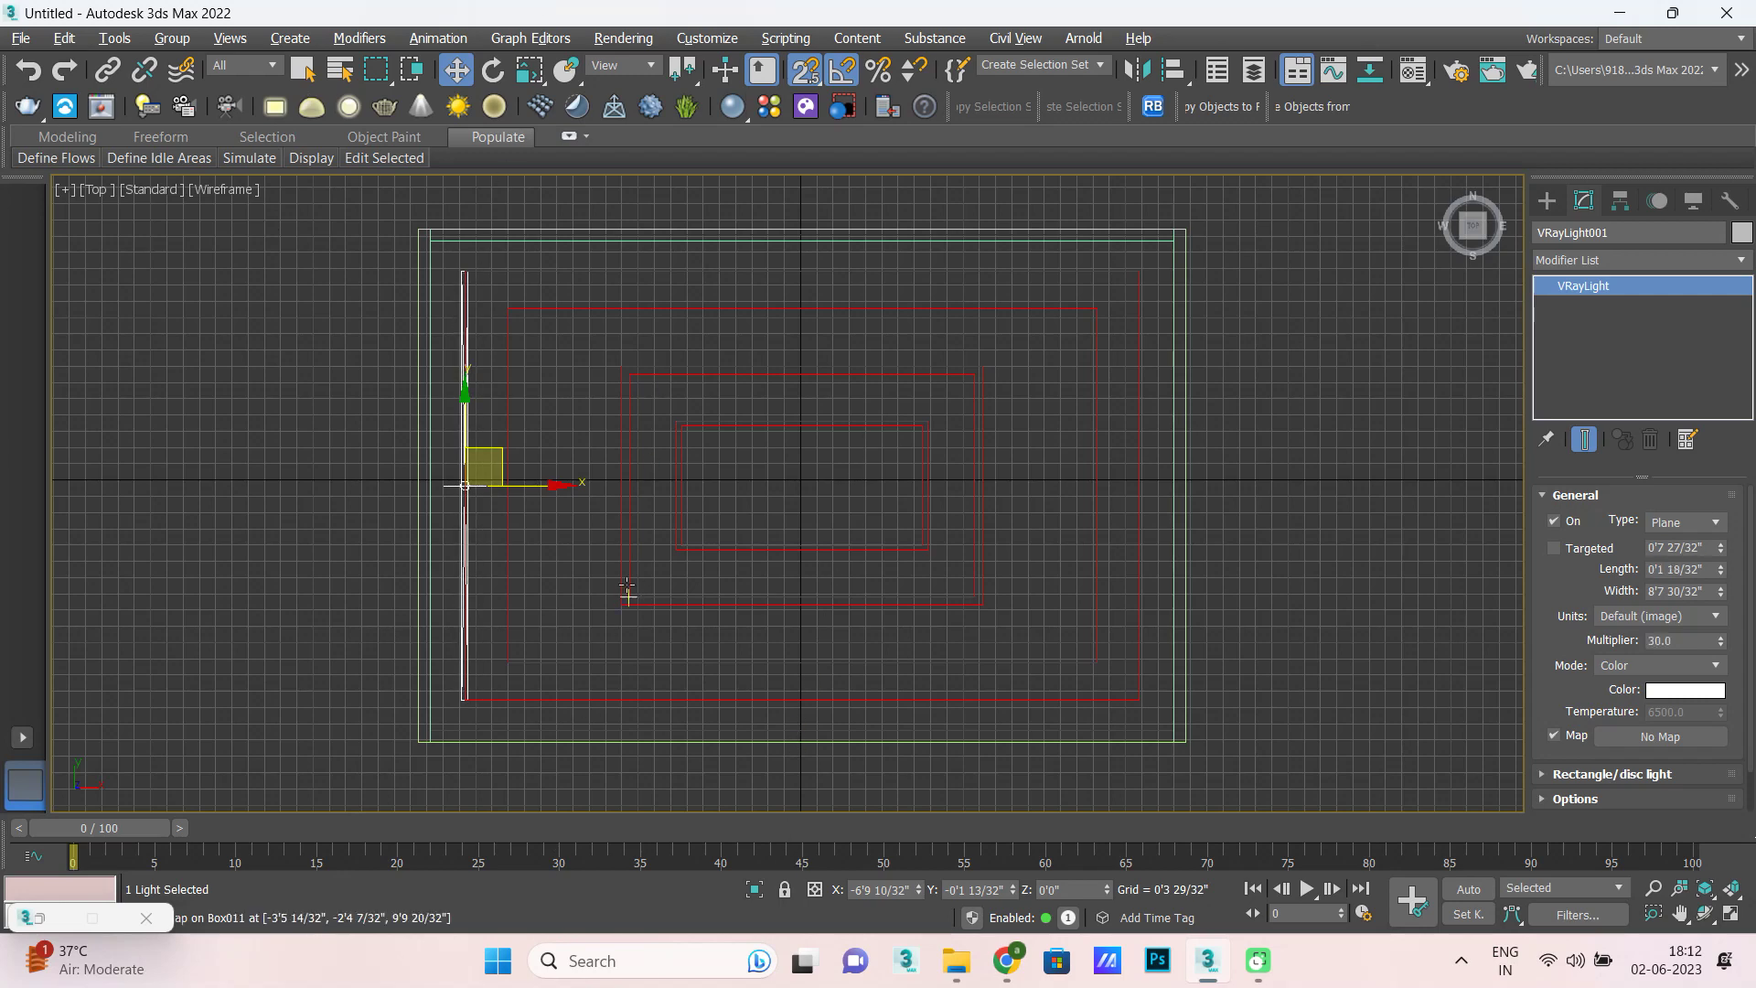
pyautogui.scroll(2, 560, 288)
pyautogui.scroll(1, 408, 415)
pyautogui.scroll(-1, 375, 443)
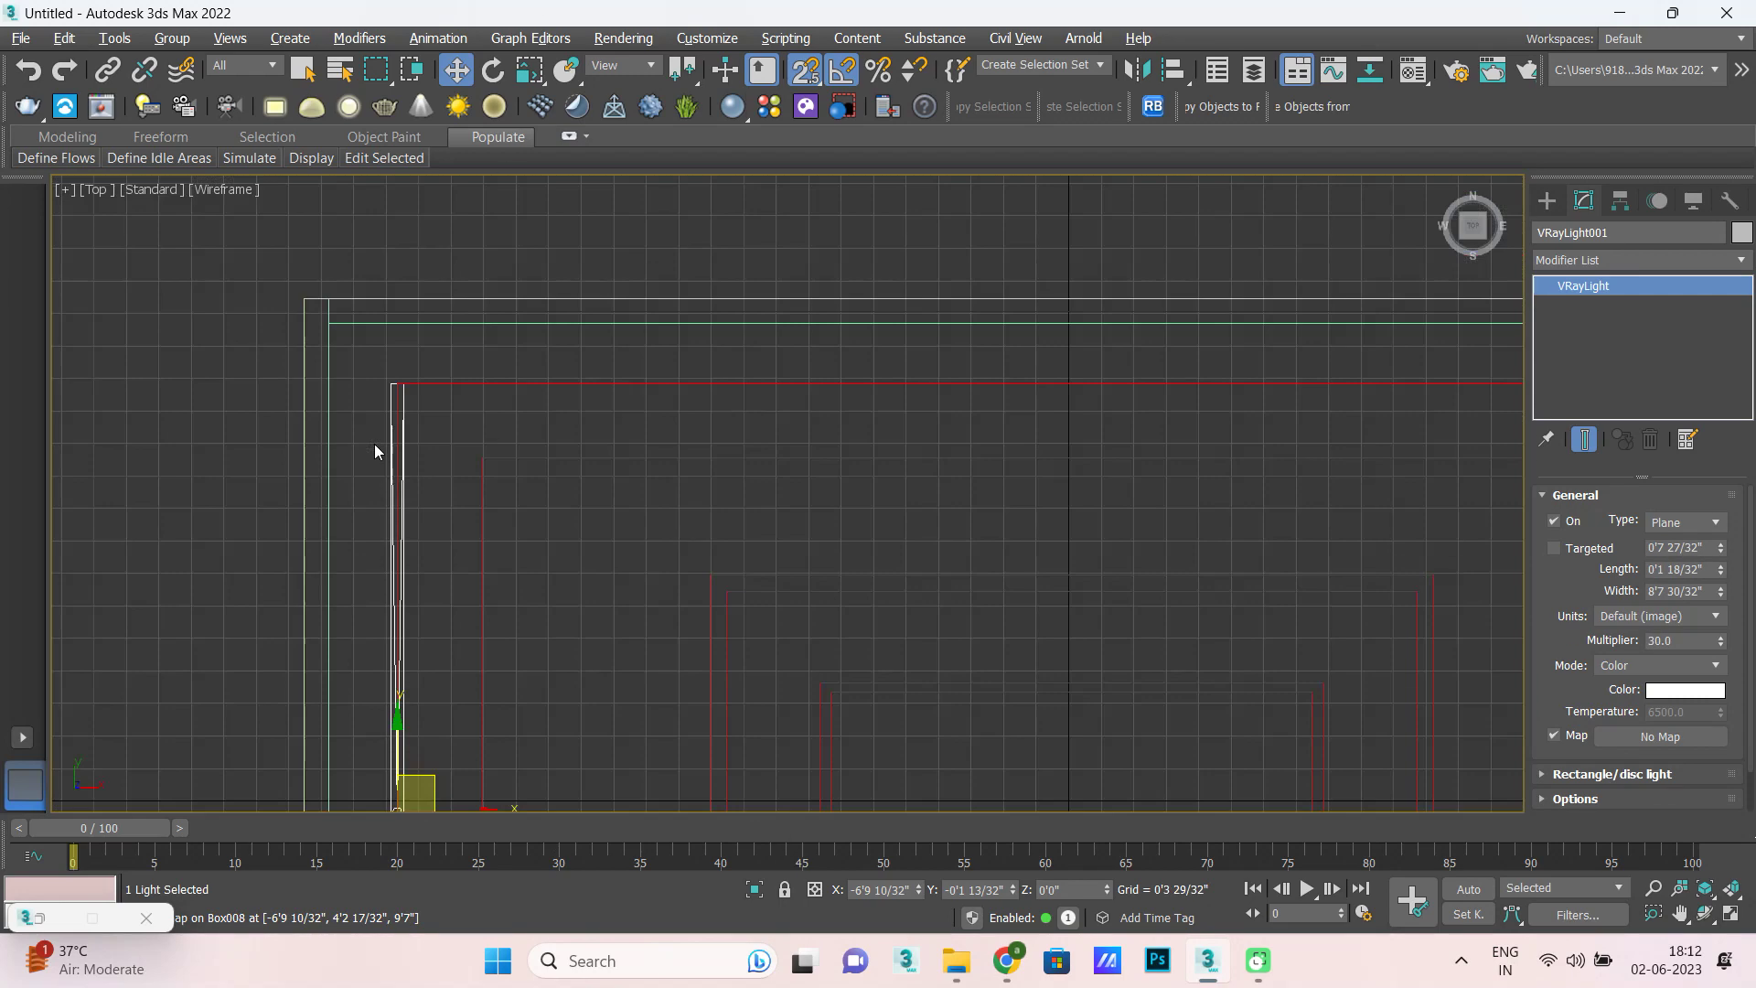
pyautogui.scroll(-1, 365, 452)
pyautogui.scroll(1, 353, 640)
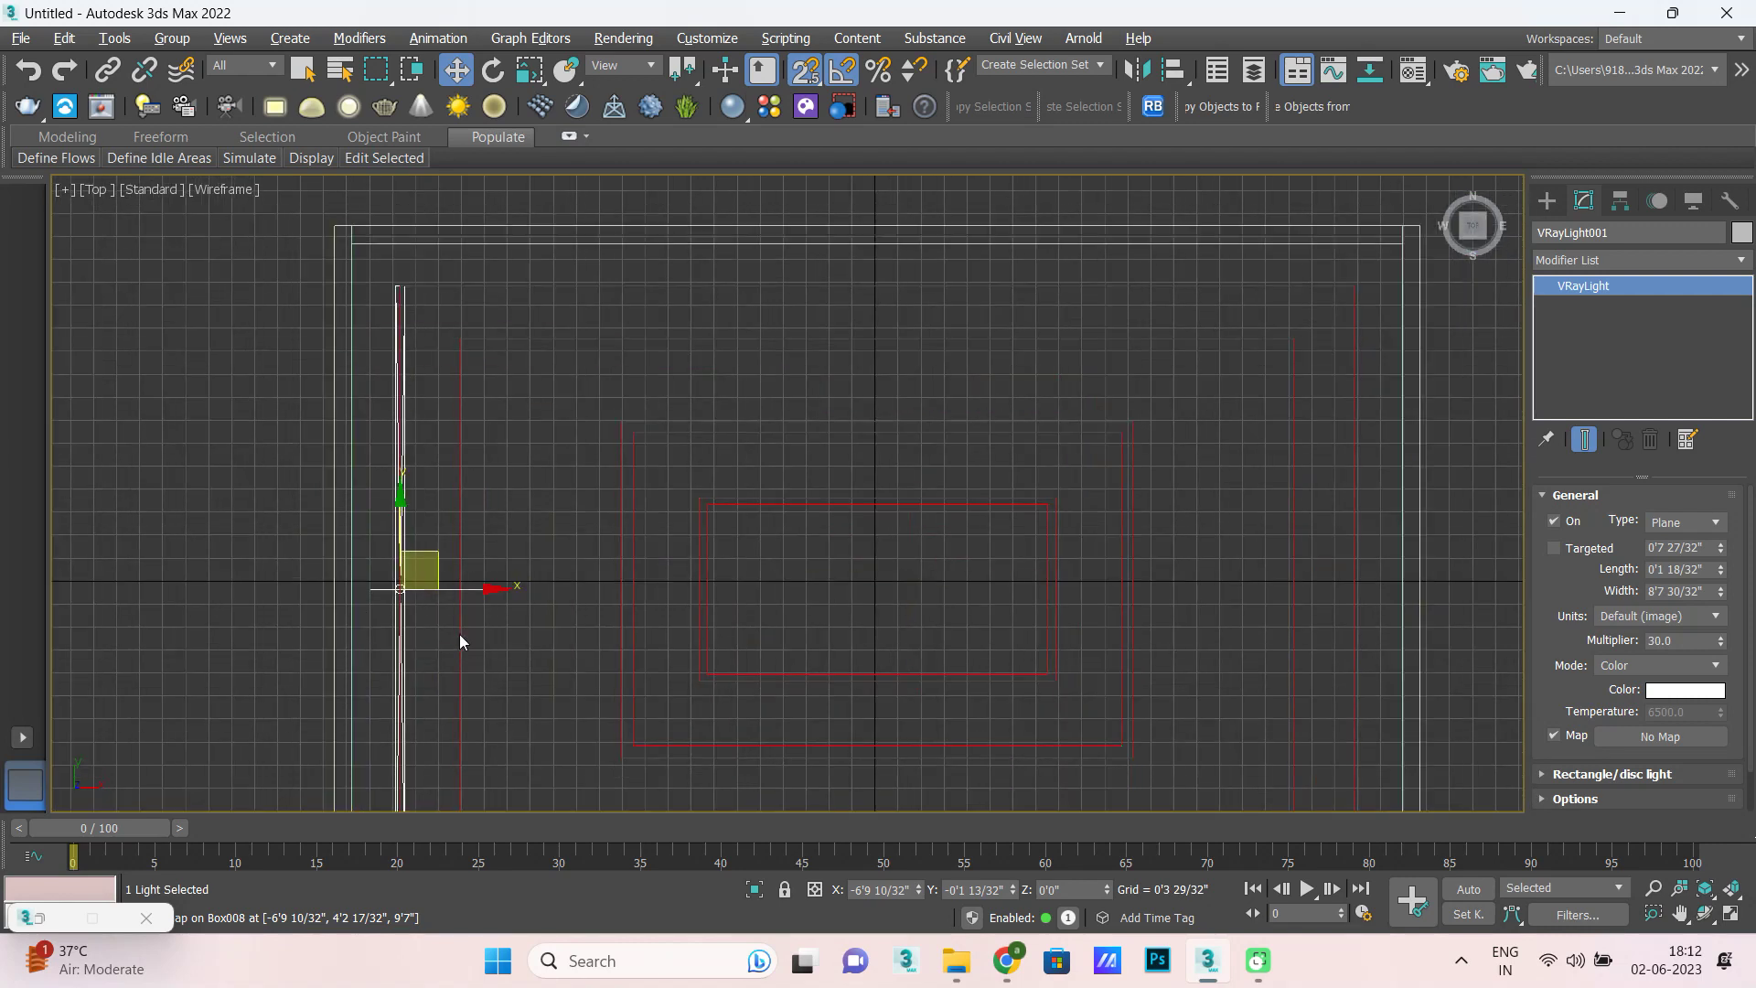
pyautogui.moveTo(464, 596); pyautogui.dragTo(472, 591)
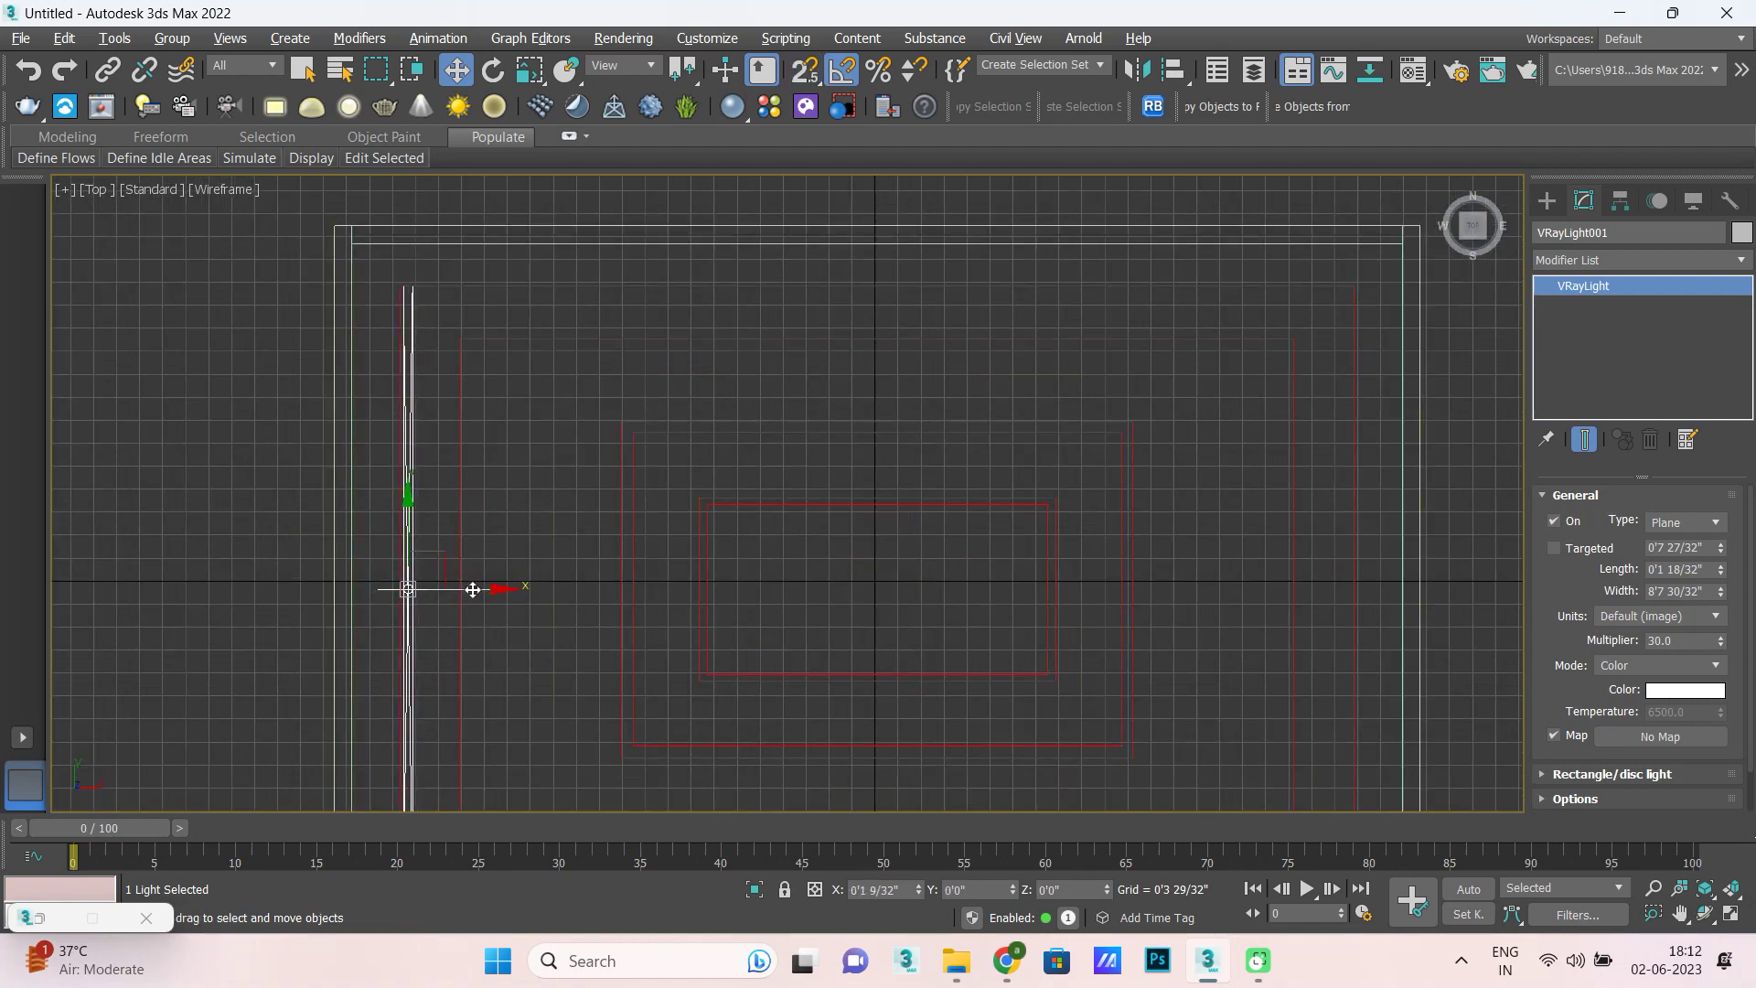
pyautogui.hotkey('alt', 'w')
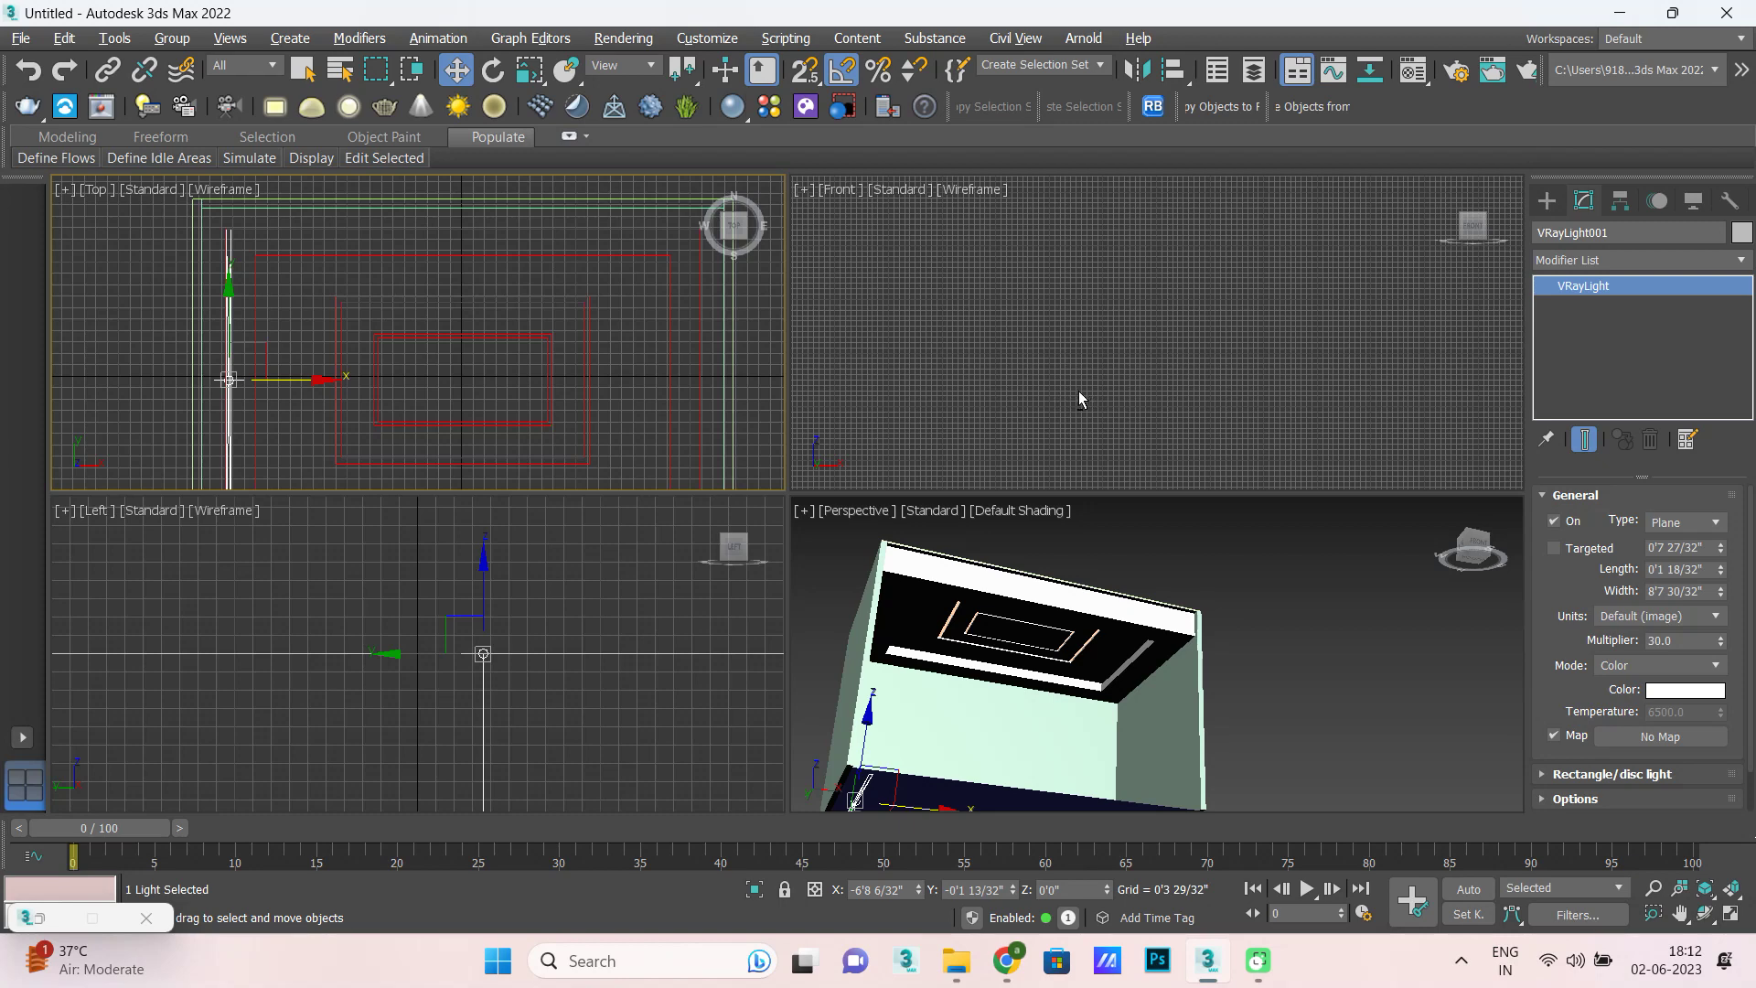
# In a maximized Front view, raise the cove light up to ceiling height.
pyautogui.hotkey('alt', 'w')
pyautogui.press('z')
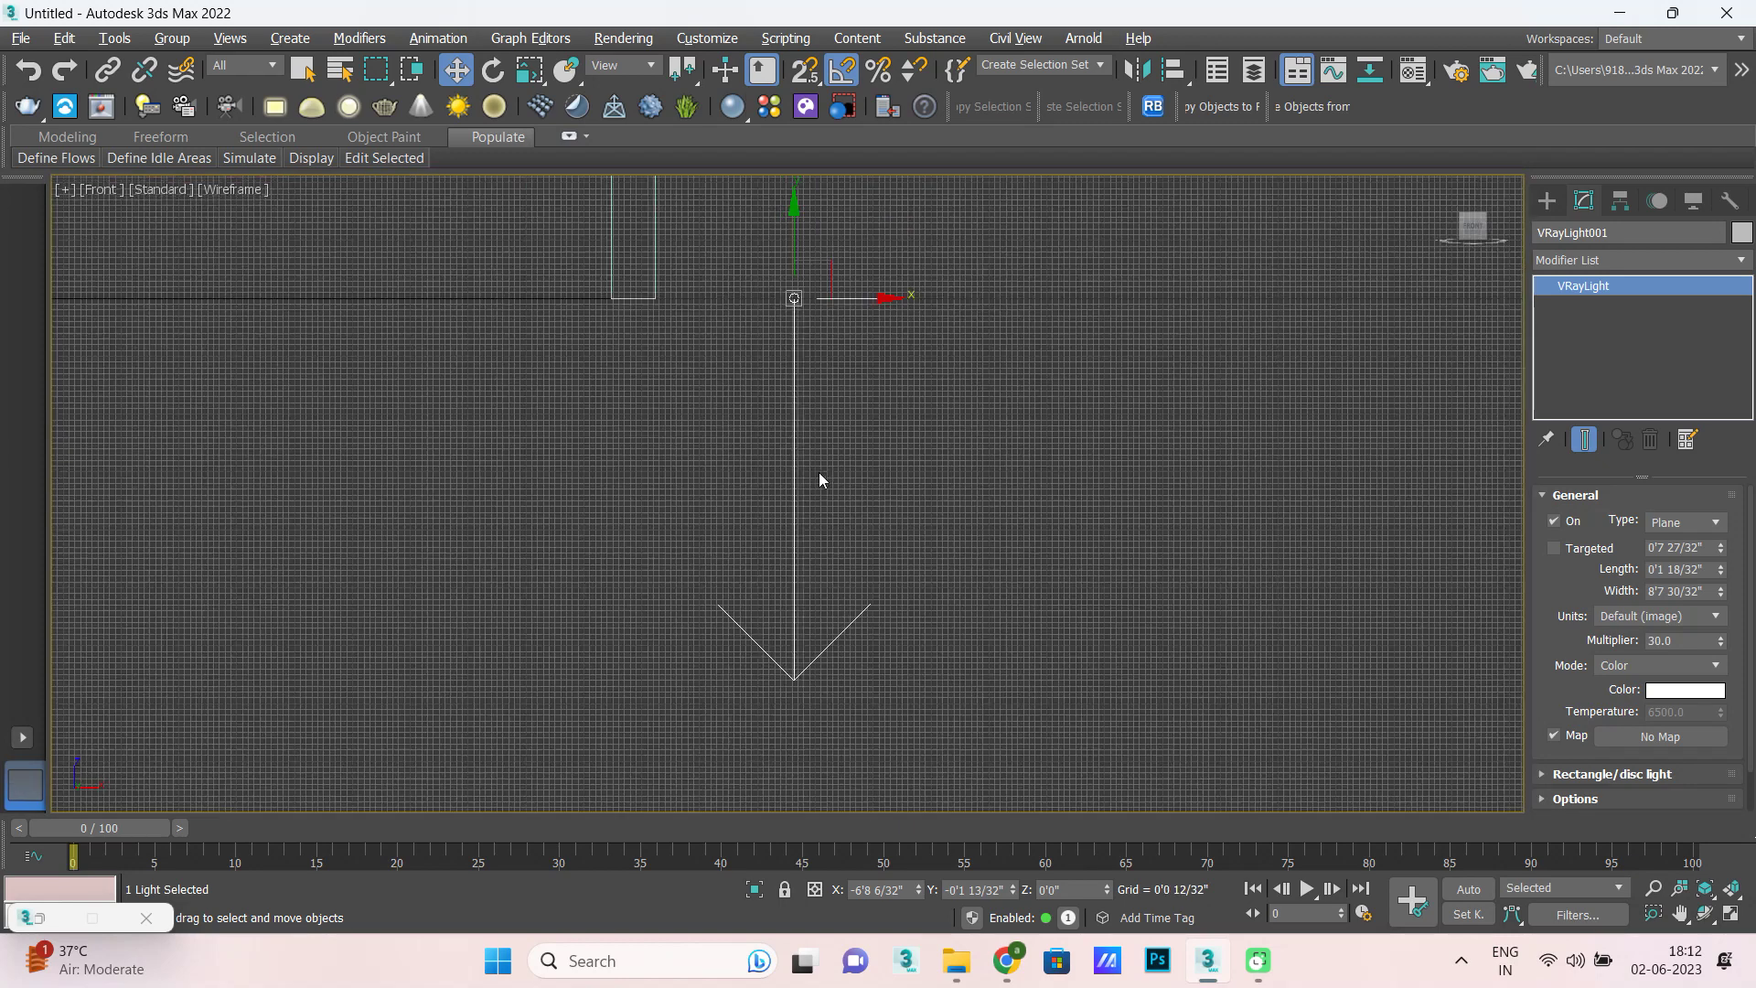
pyautogui.scroll(-5, 773, 509)
pyautogui.scroll(4, 759, 412)
pyautogui.moveTo(793, 543); pyautogui.dragTo(792, 366)
pyautogui.scroll(3, 774, 594)
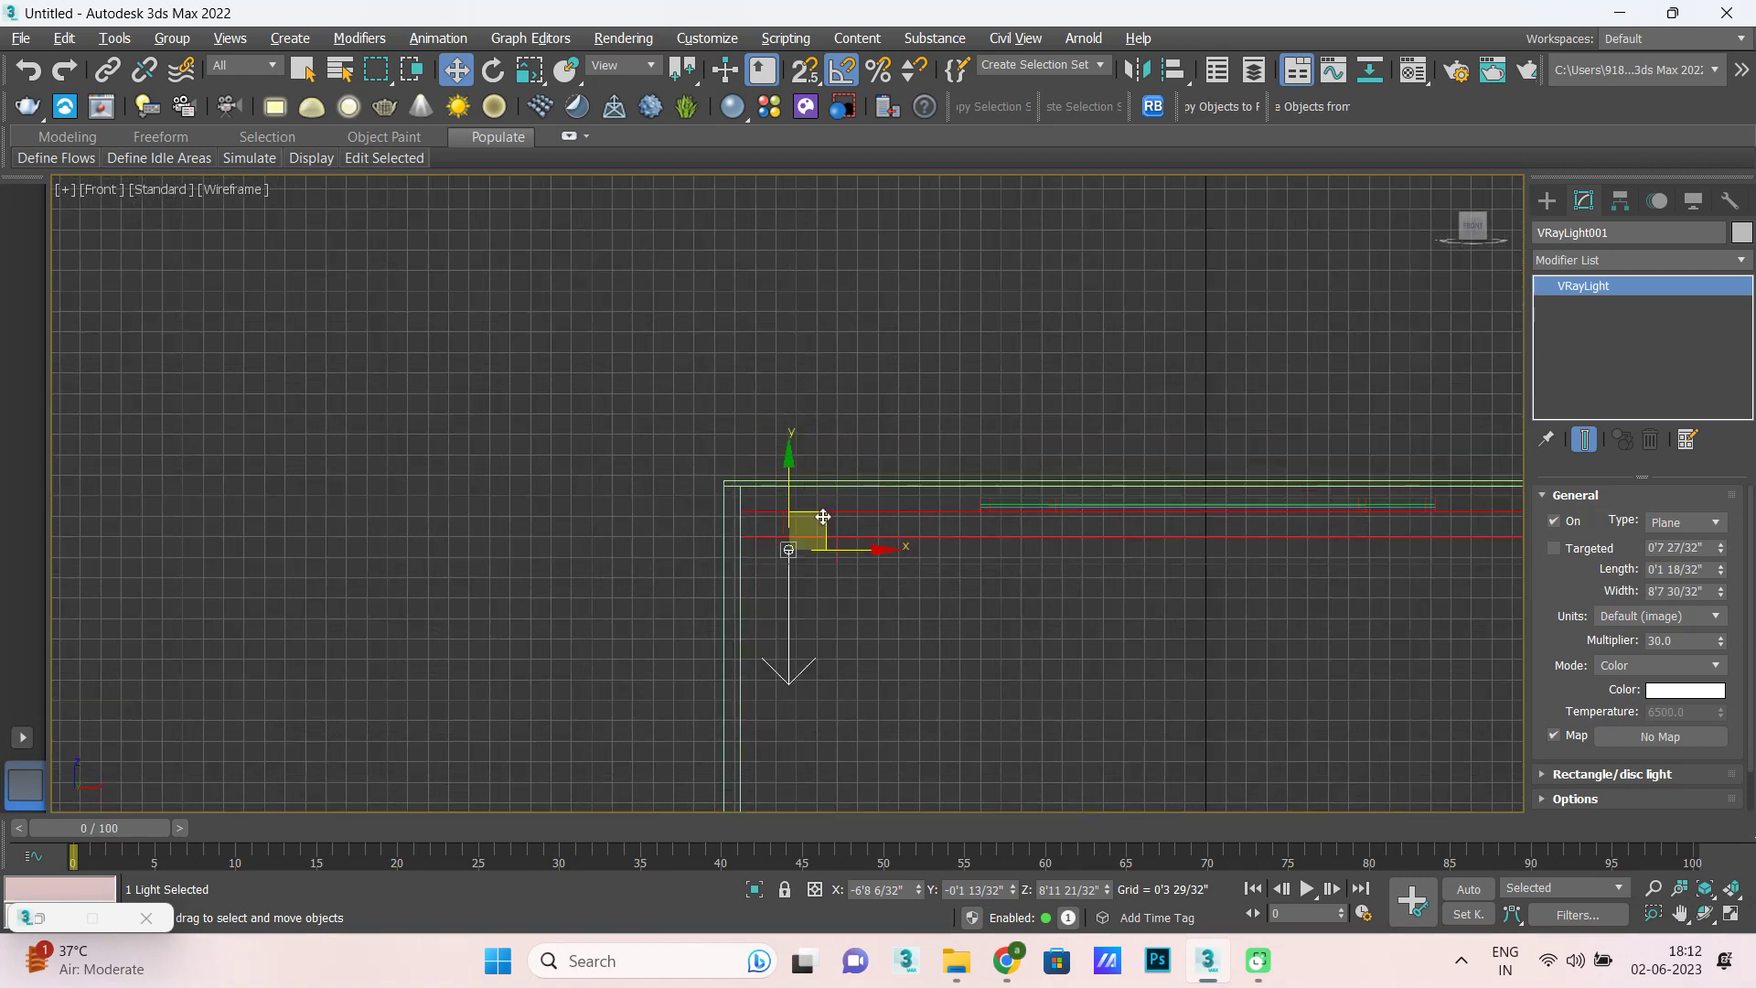
pyautogui.scroll(3, 774, 593)
pyautogui.moveTo(719, 551); pyautogui.dragTo(729, 408)
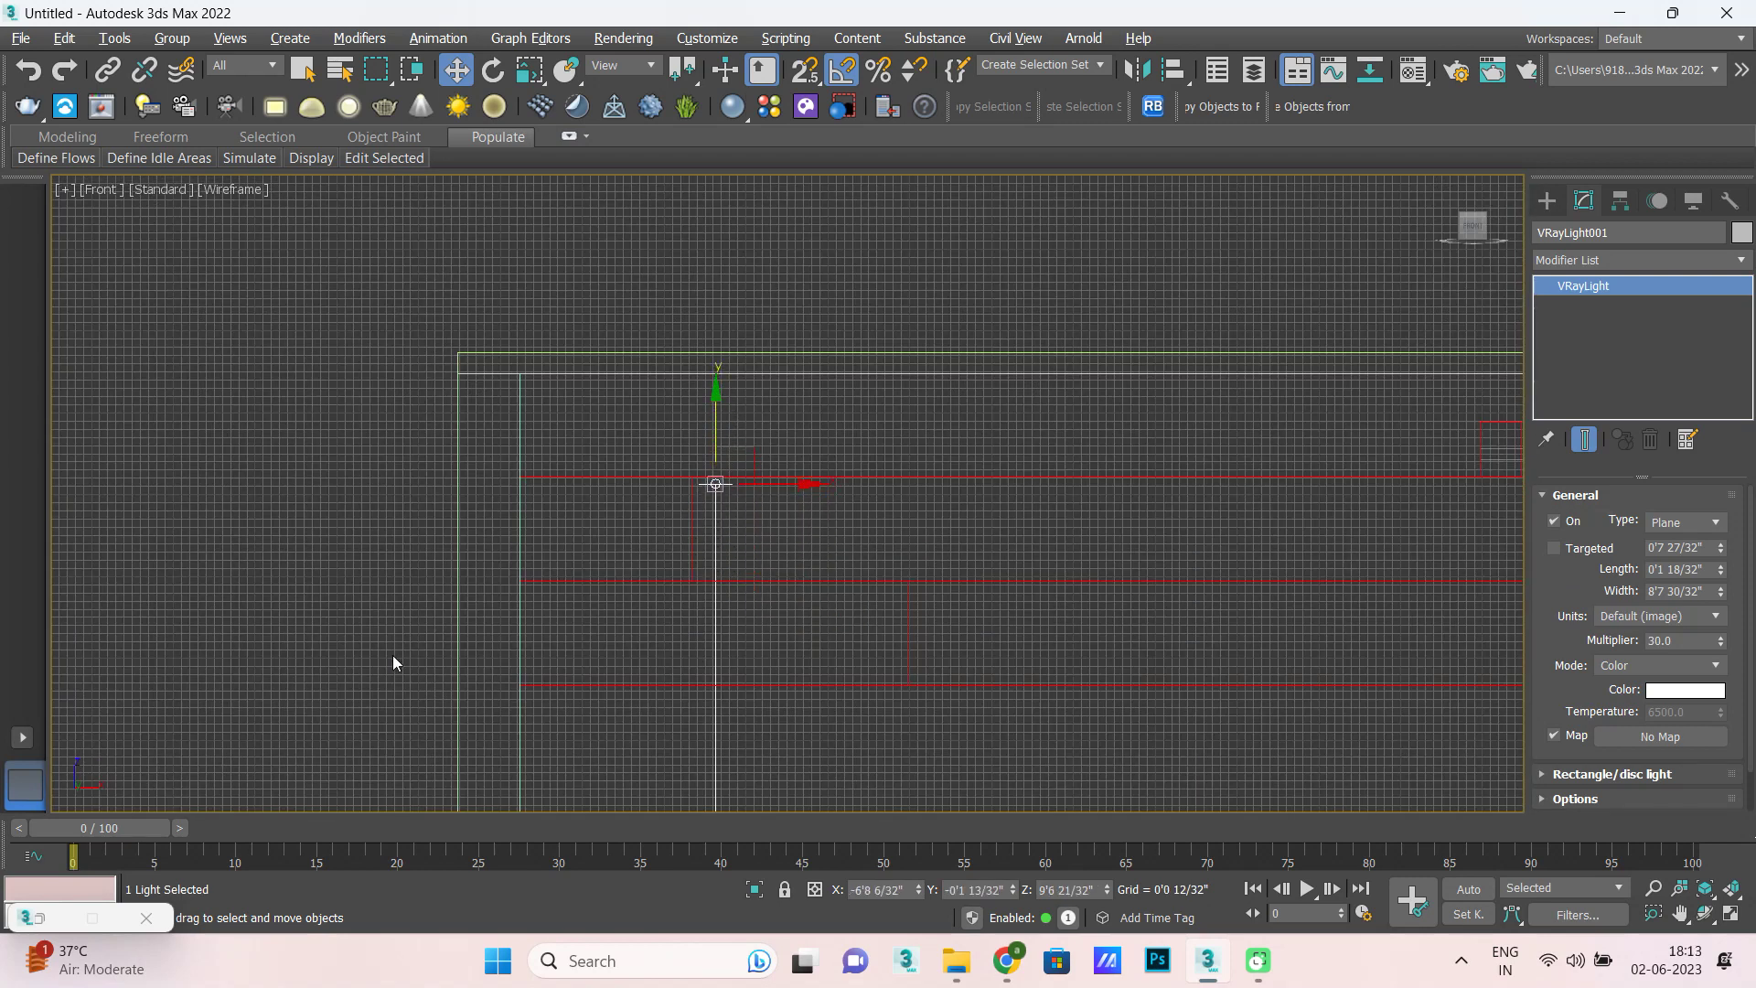
pyautogui.scroll(-4, 393, 654)
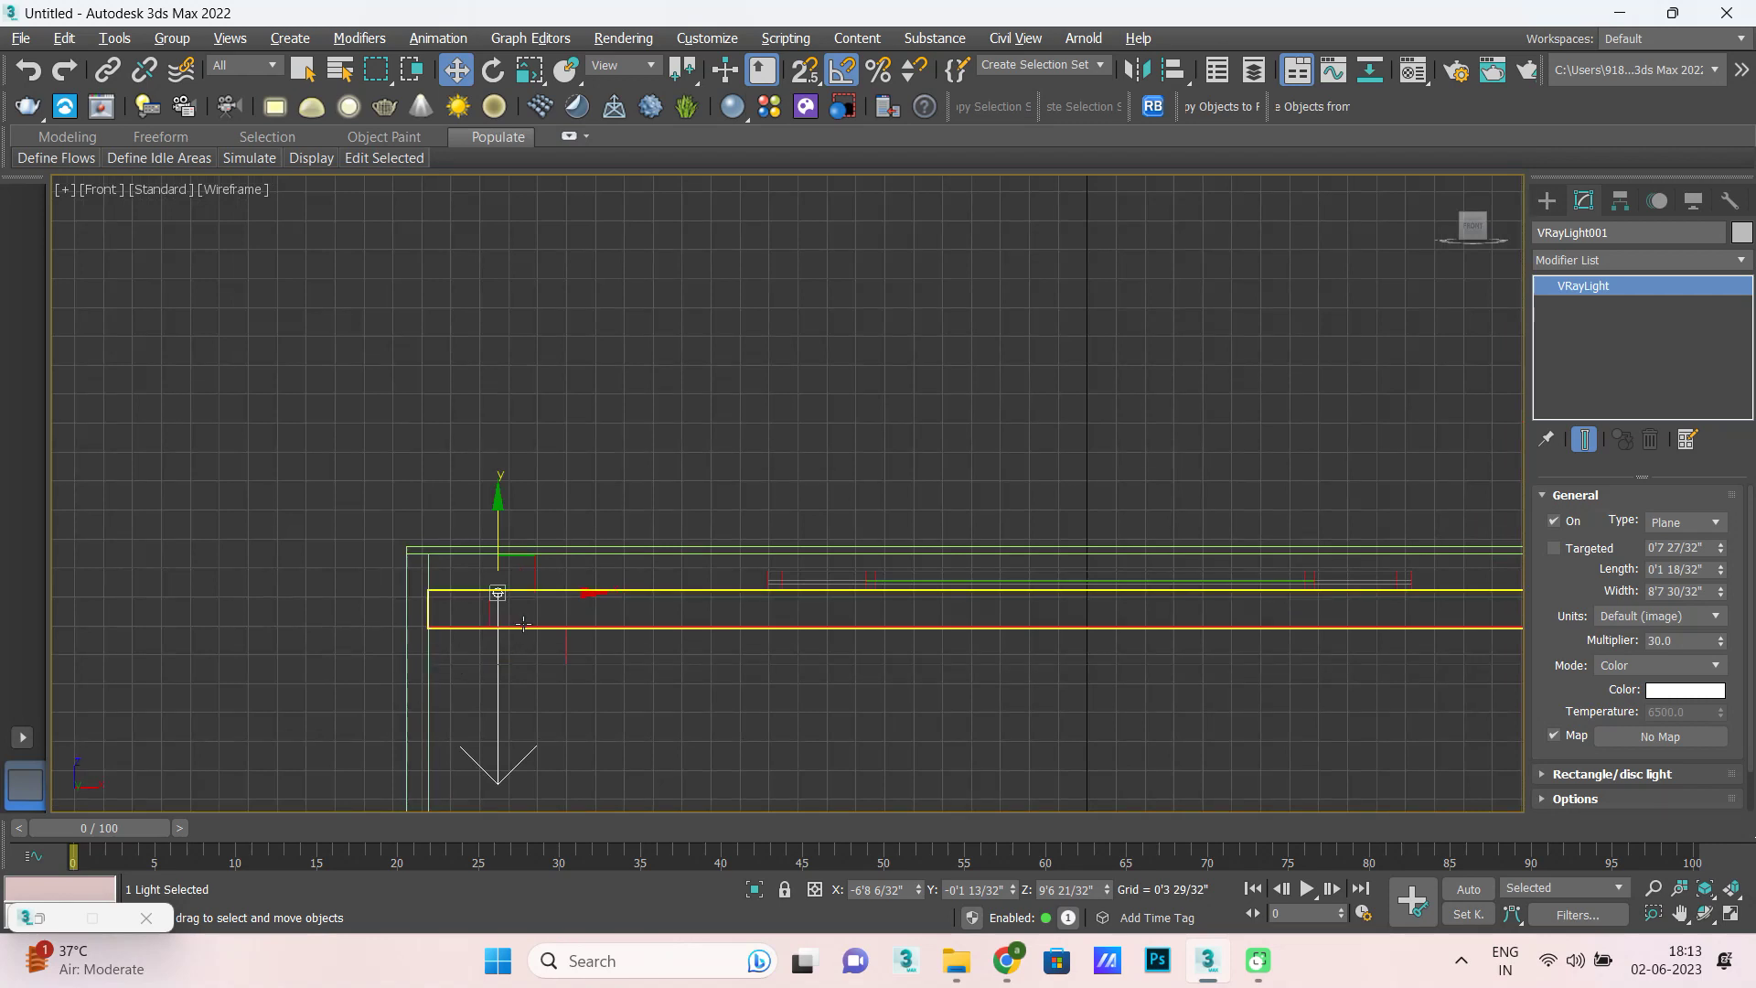
pyautogui.scroll(1, 527, 604)
pyautogui.scroll(1, 412, 631)
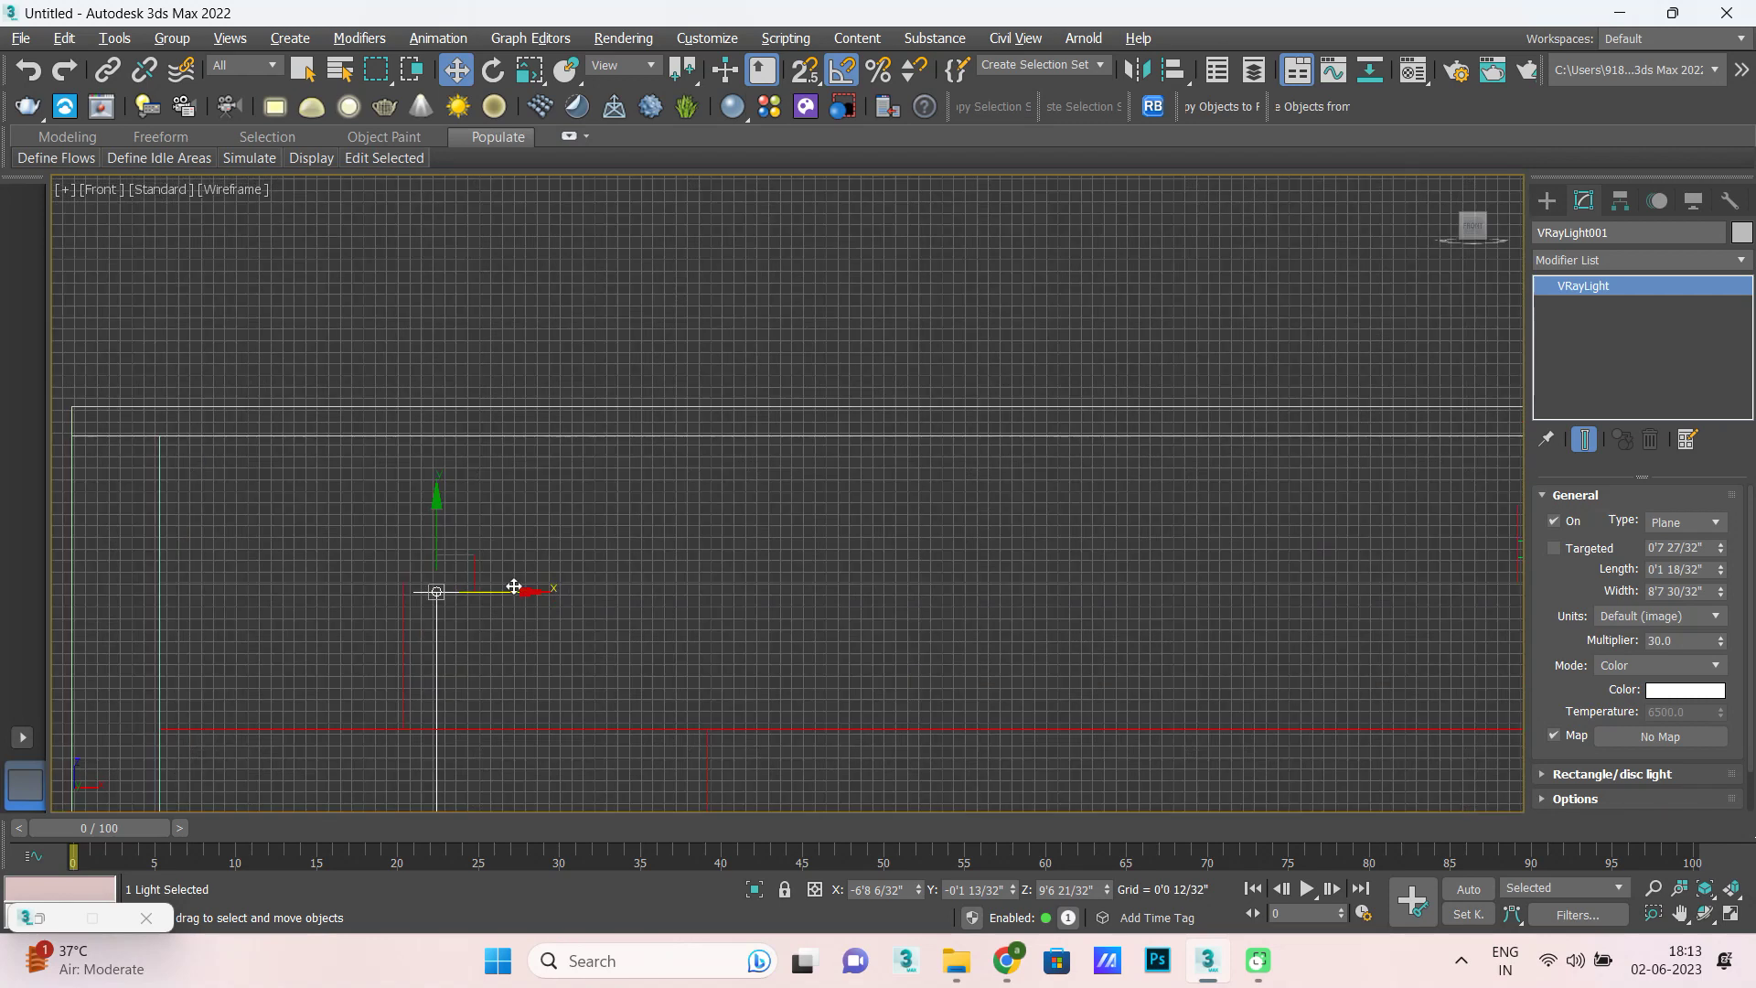
pyautogui.scroll(1, 306, 648)
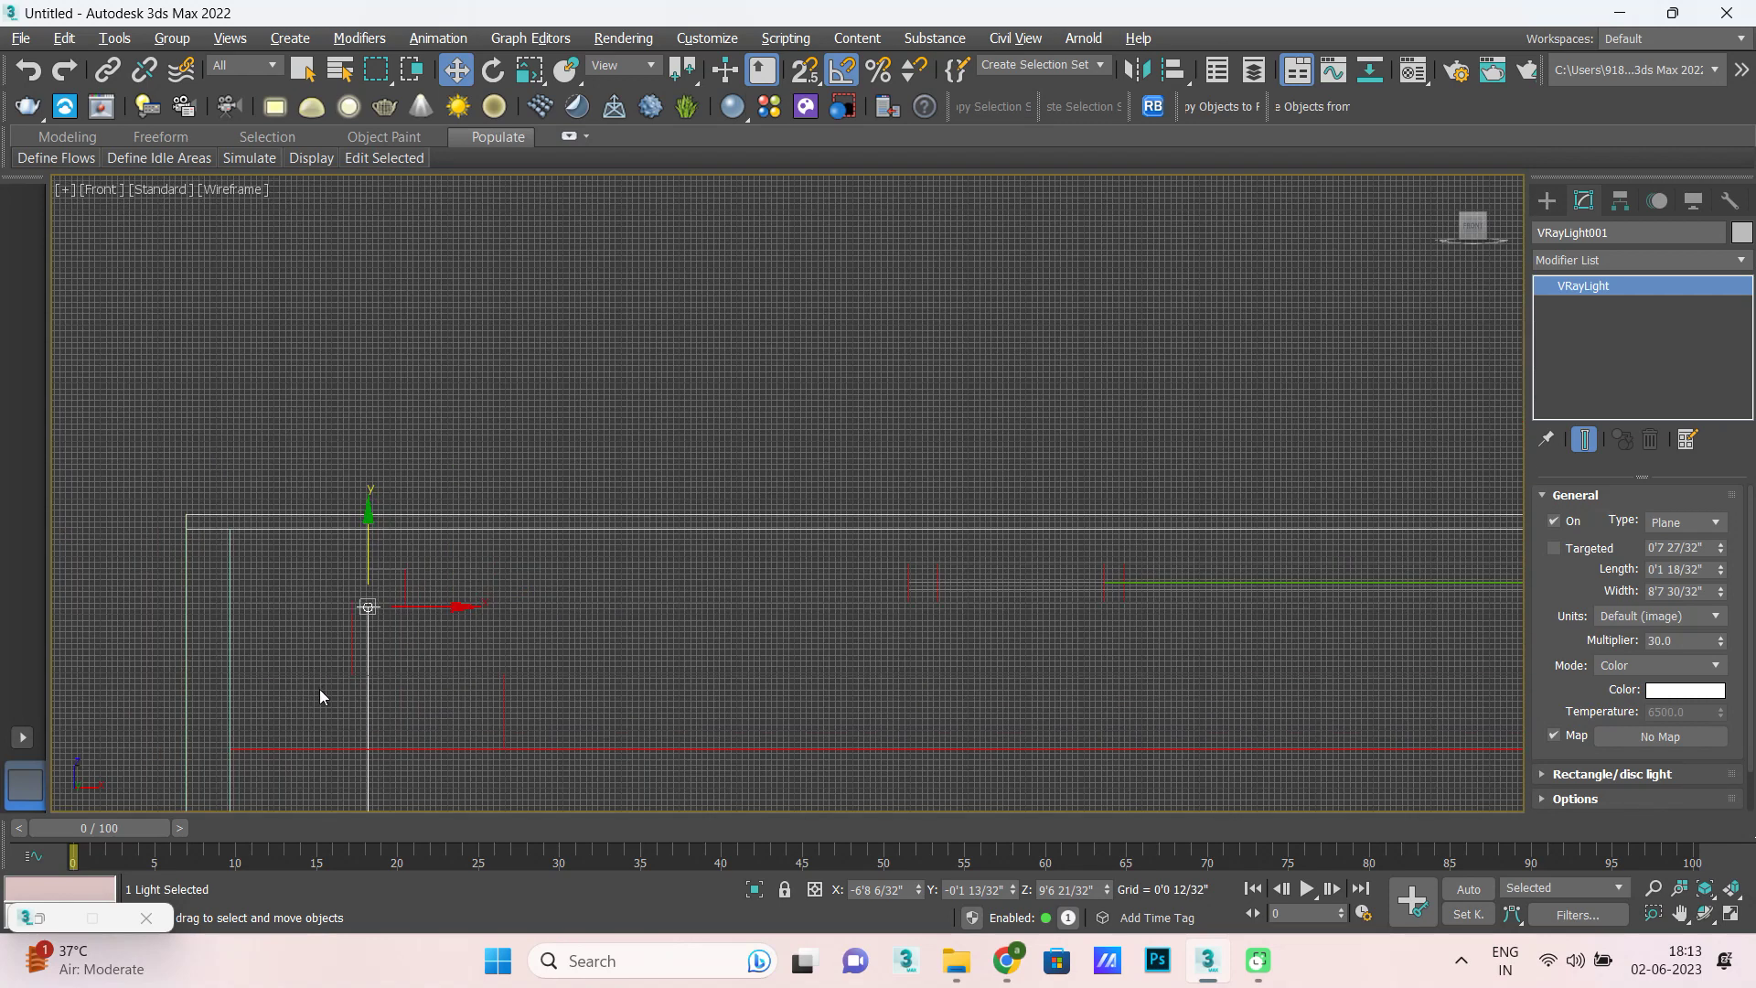
pyautogui.scroll(-2, 266, 658)
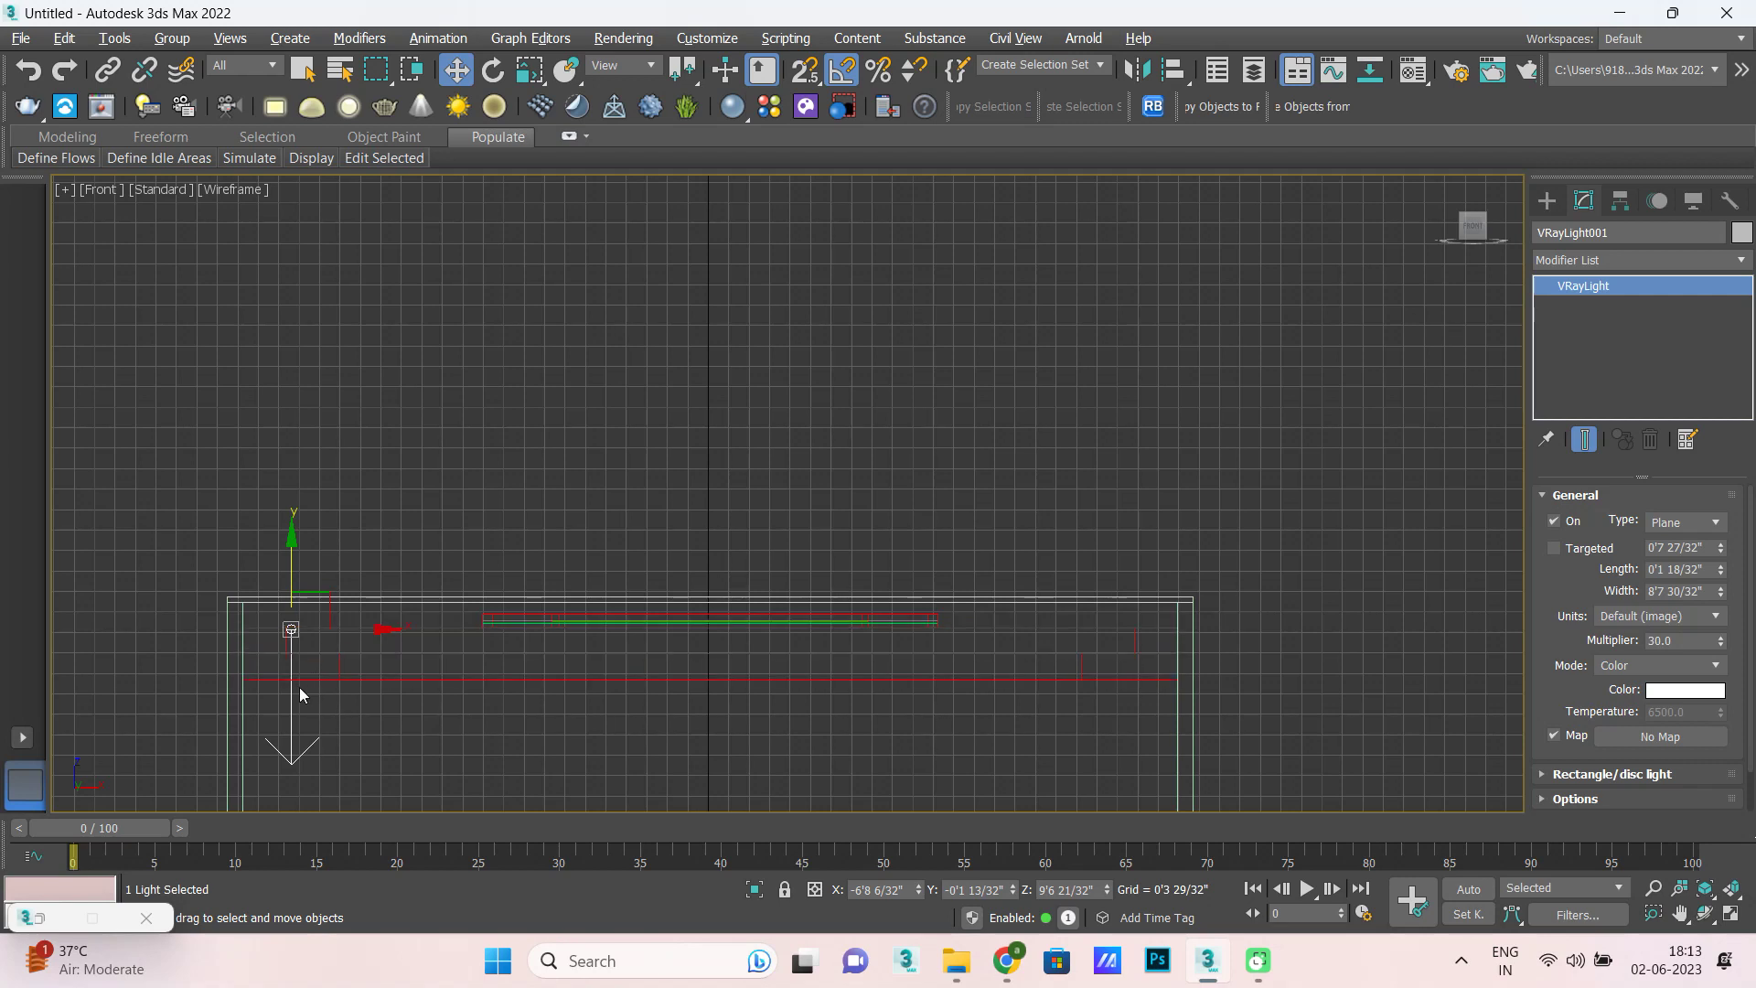
# Mirror the light on Y to face upward, then lower it just below the ceiling.
pyautogui.click(1136, 70)
pyautogui.click(839, 388)
pyautogui.click(820, 655)
pyautogui.scroll(2, 288, 641)
pyautogui.scroll(3, 293, 632)
pyautogui.moveTo(297, 537); pyautogui.dragTo(293, 686)
pyautogui.scroll(2, 282, 689)
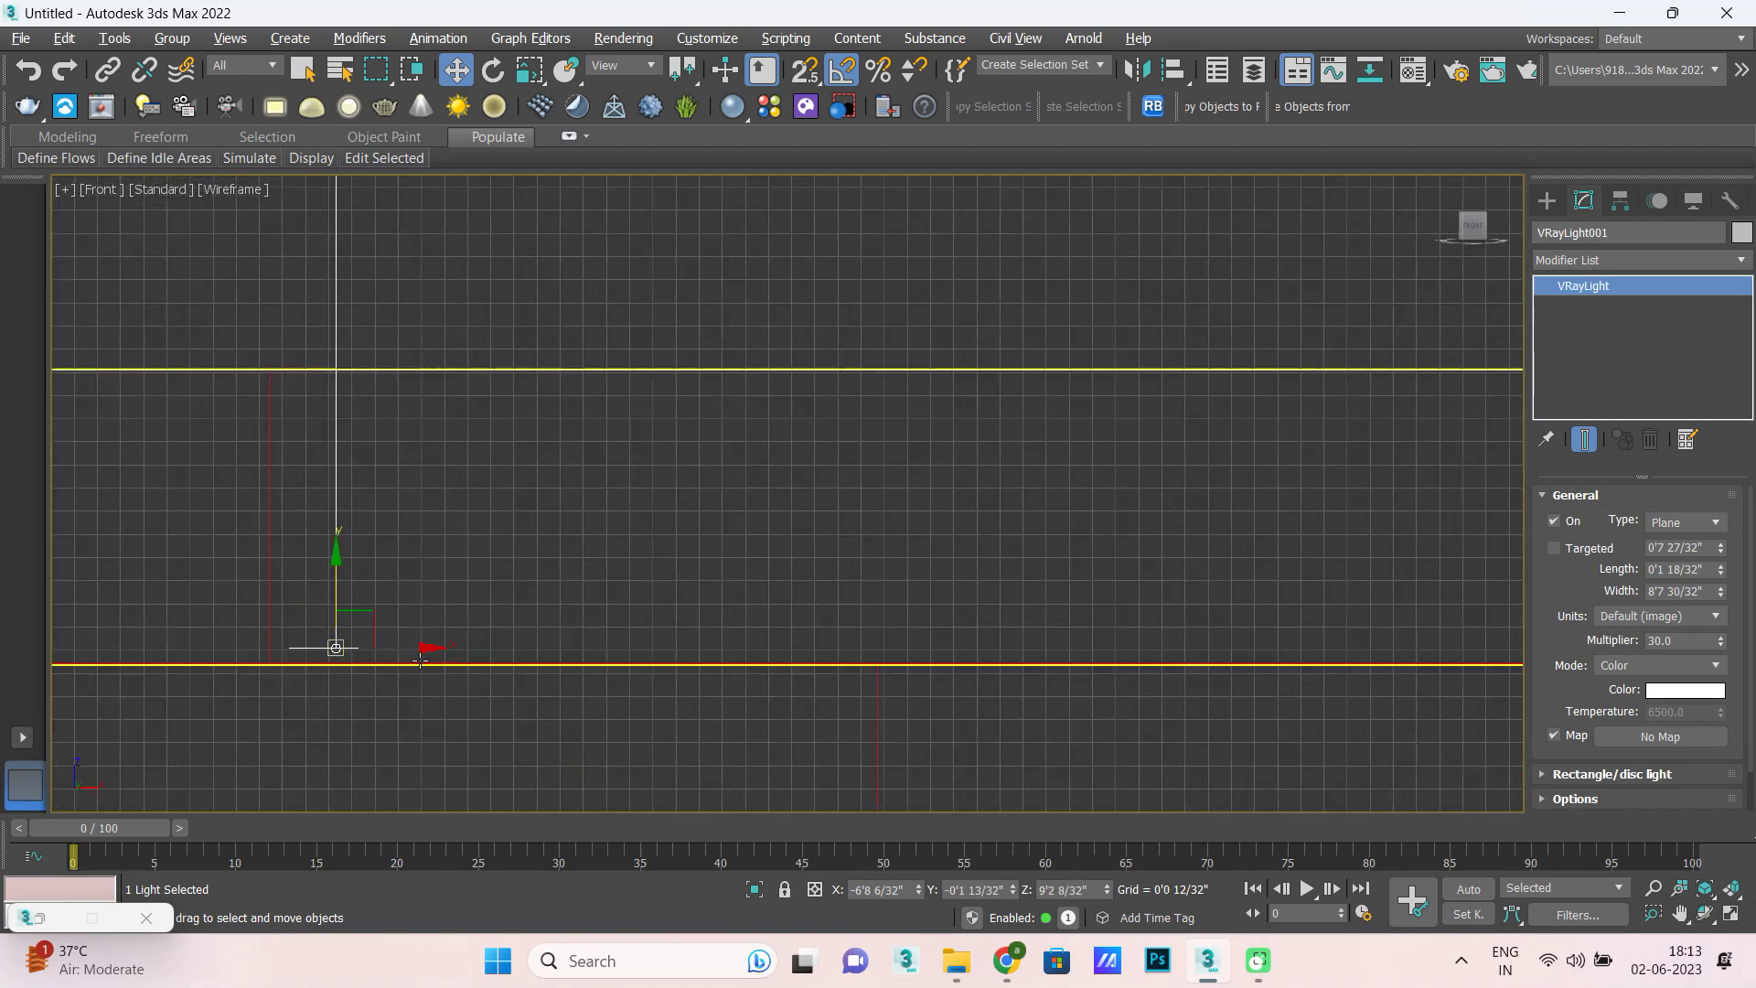
pyautogui.moveTo(420, 645); pyautogui.dragTo(409, 649)
# Switch to a maximized Top view of the ceiling.
pyautogui.hotkey('alt', 'w')
pyautogui.hotkey('alt', 'w')
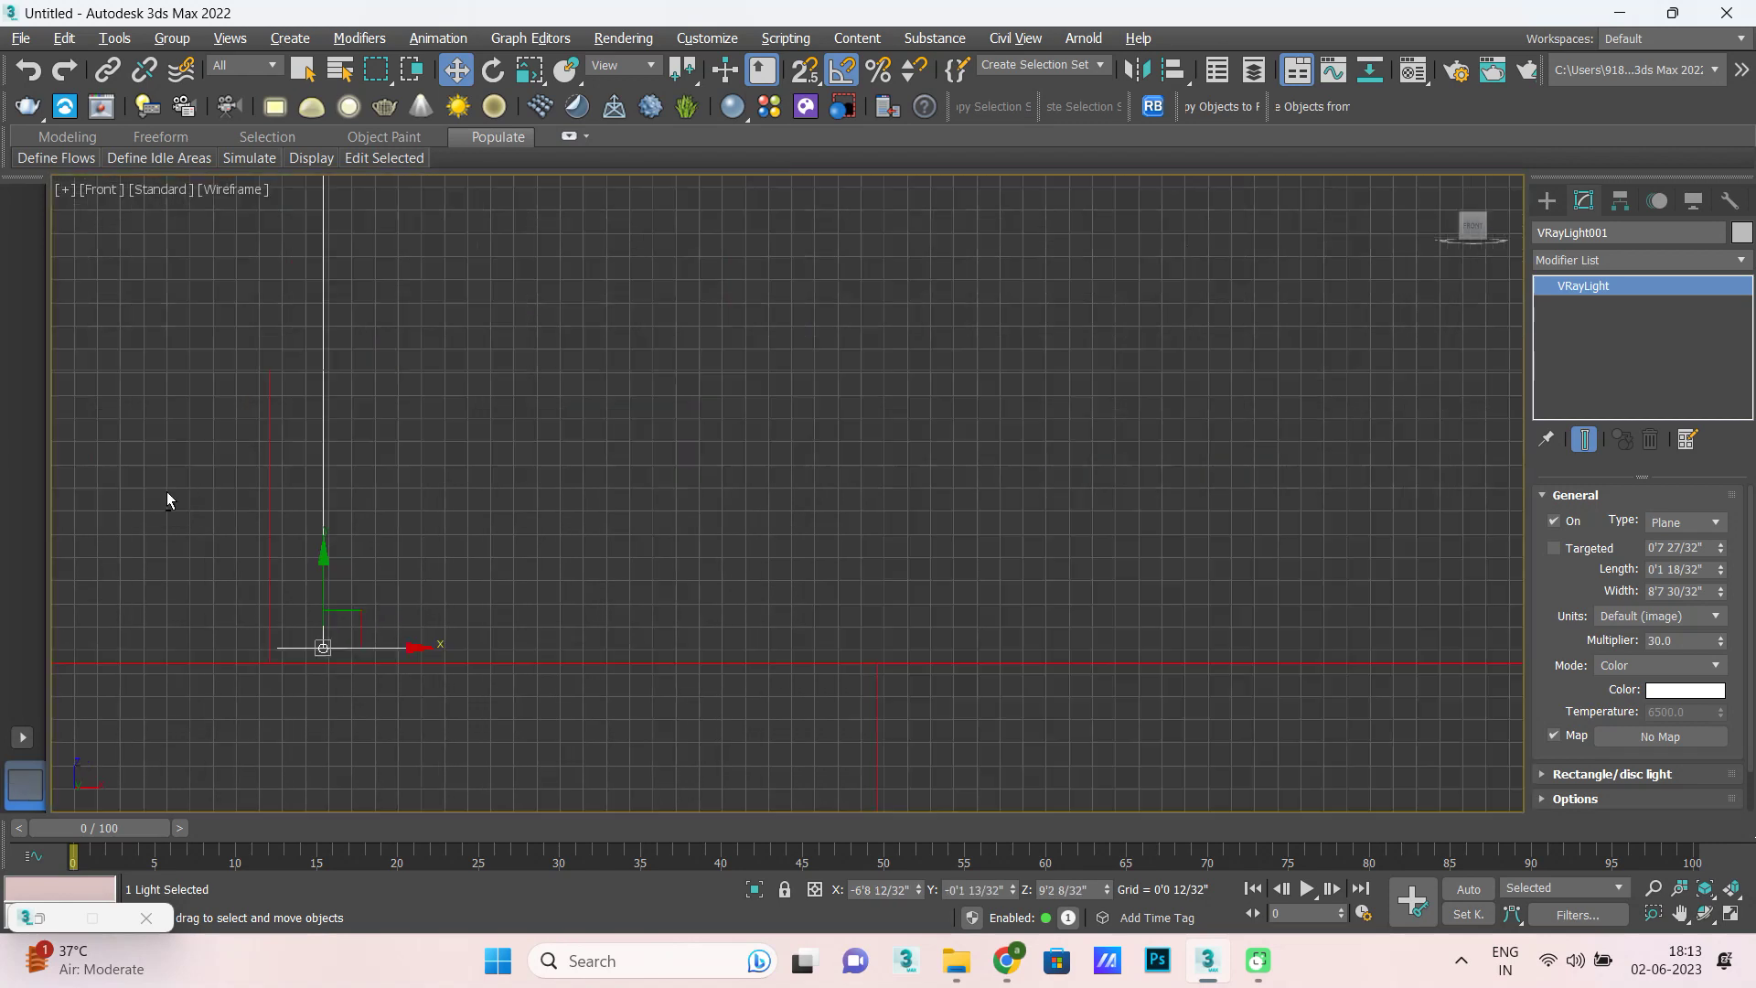
pyautogui.hotkey('alt', 'w')
pyautogui.hotkey('alt', 'w')
pyautogui.scroll(-3, 147, 480)
pyautogui.scroll(2, 273, 589)
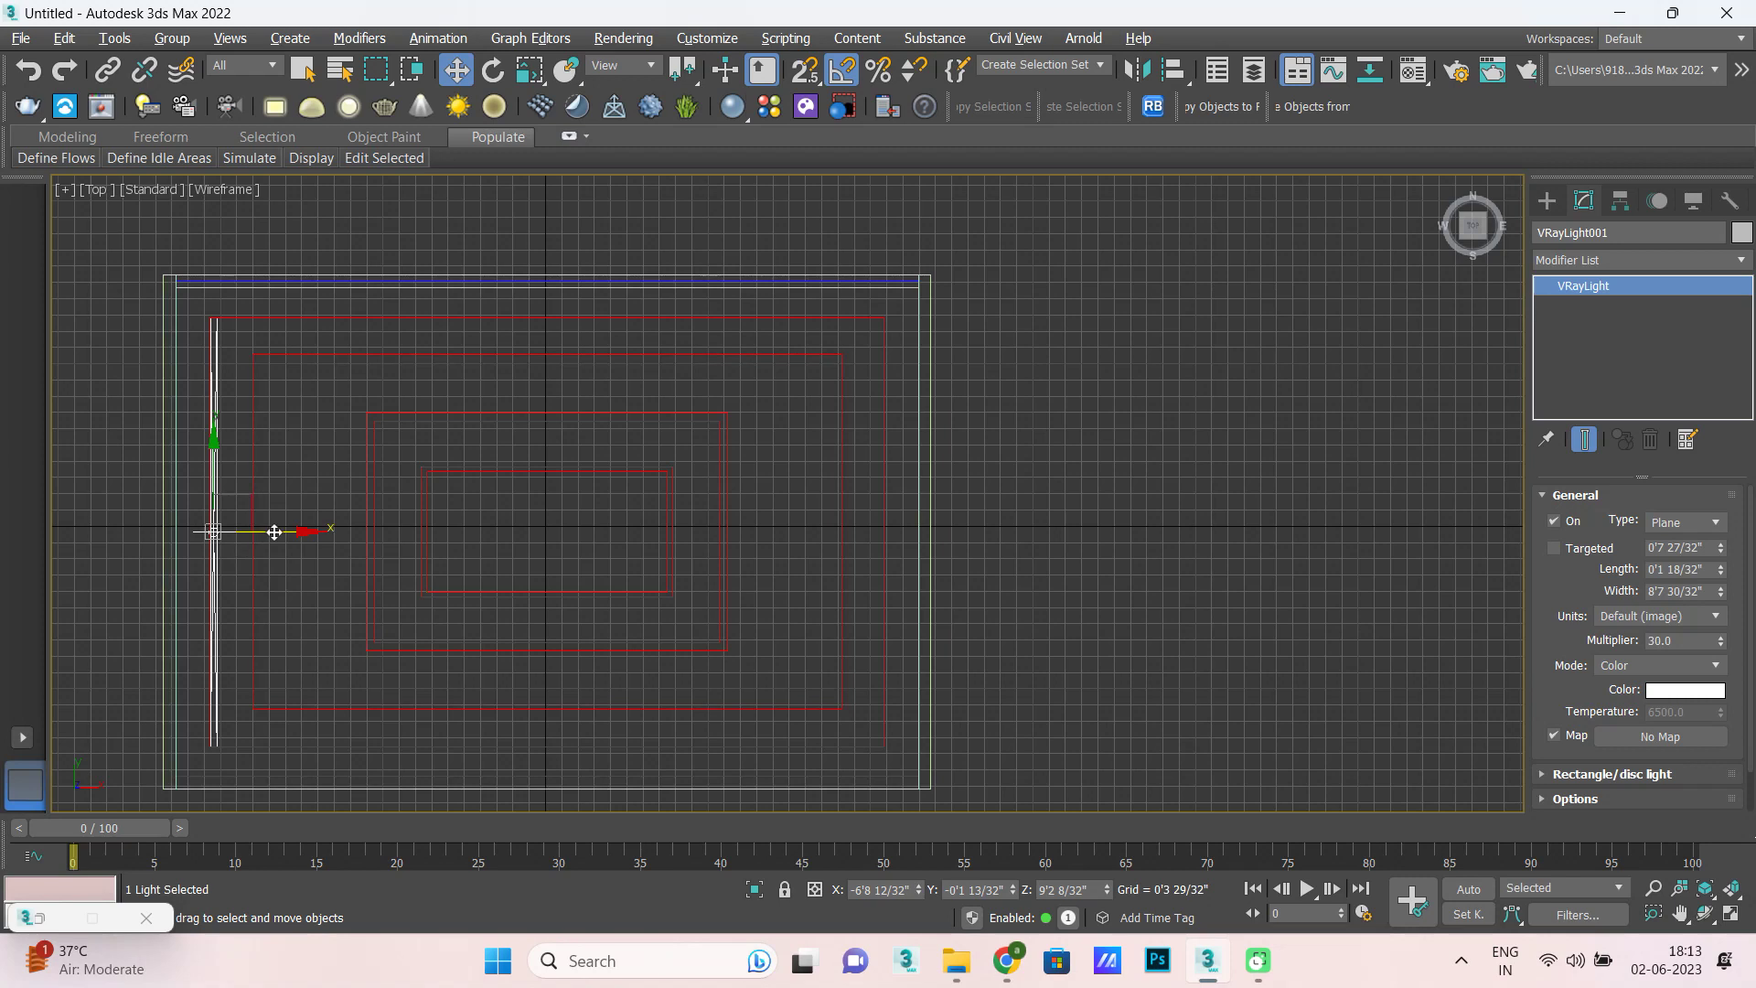
# Shift-drag a copy of the cove light to the right side of the ceiling.
pyautogui.keyDown('shift'); pyautogui.moveTo(275, 532); pyautogui.dragTo(937, 613); pyautogui.keyUp('shift')
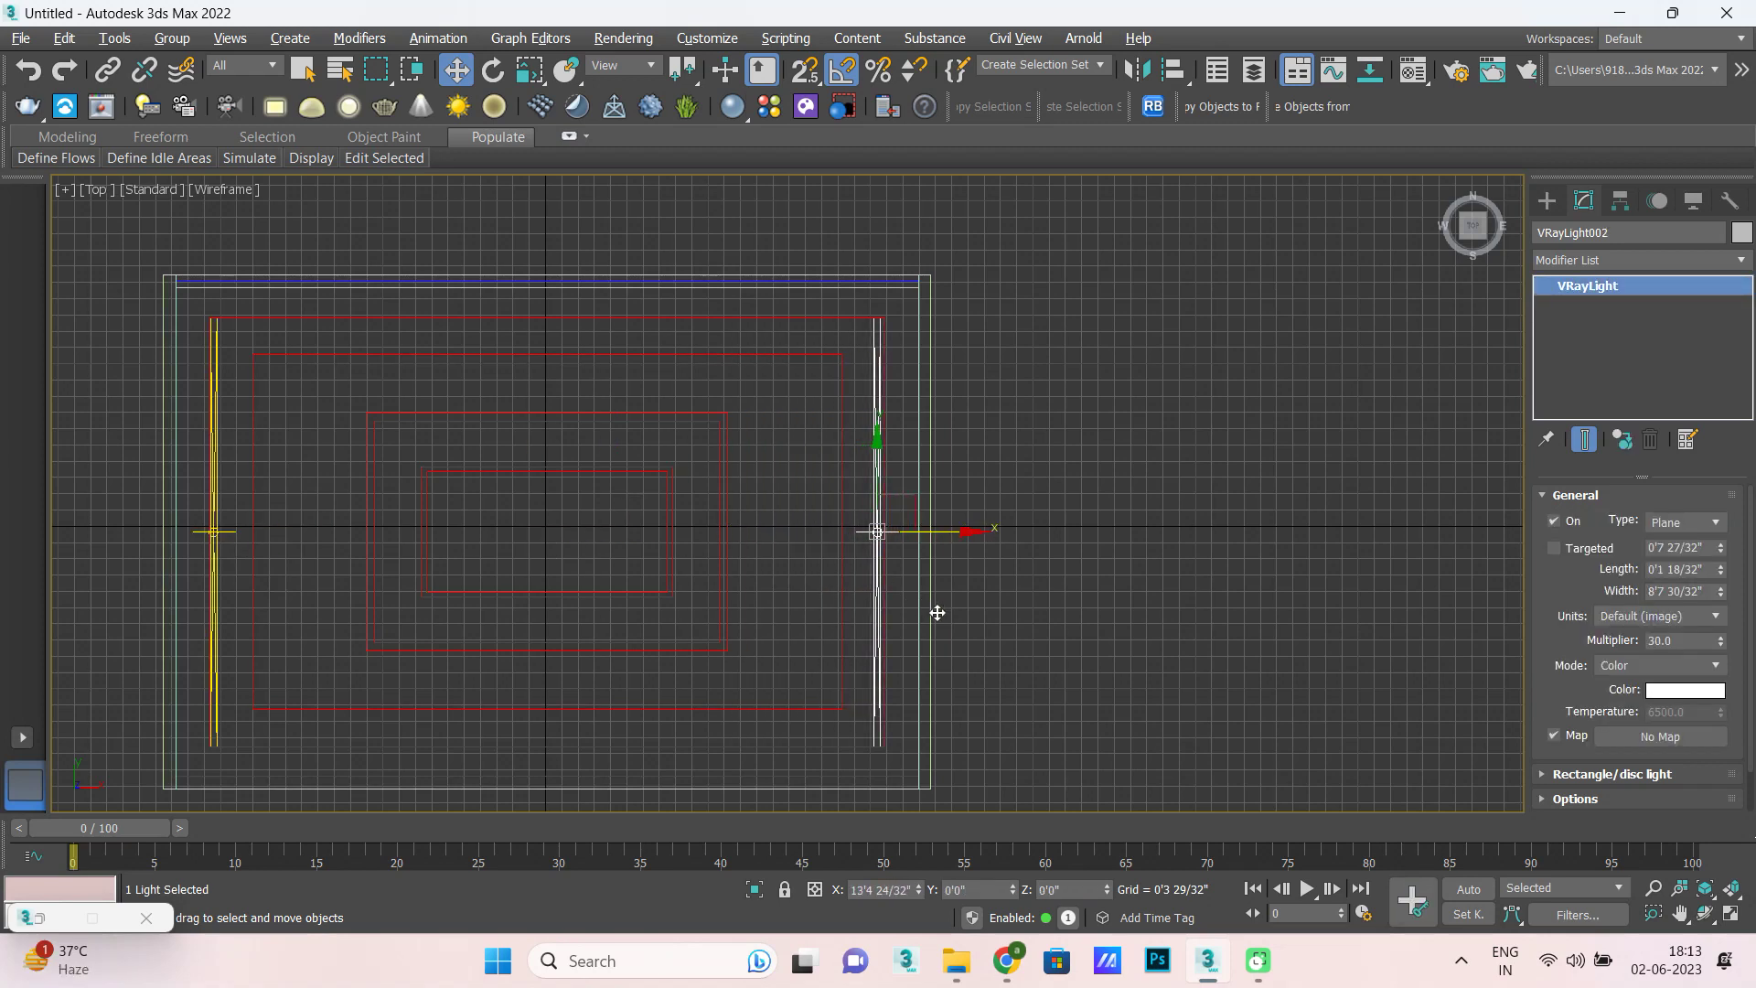
pyautogui.keyDown('shift'); pyautogui.moveTo(938, 613); pyautogui.dragTo(938, 613); pyautogui.keyUp('shift')
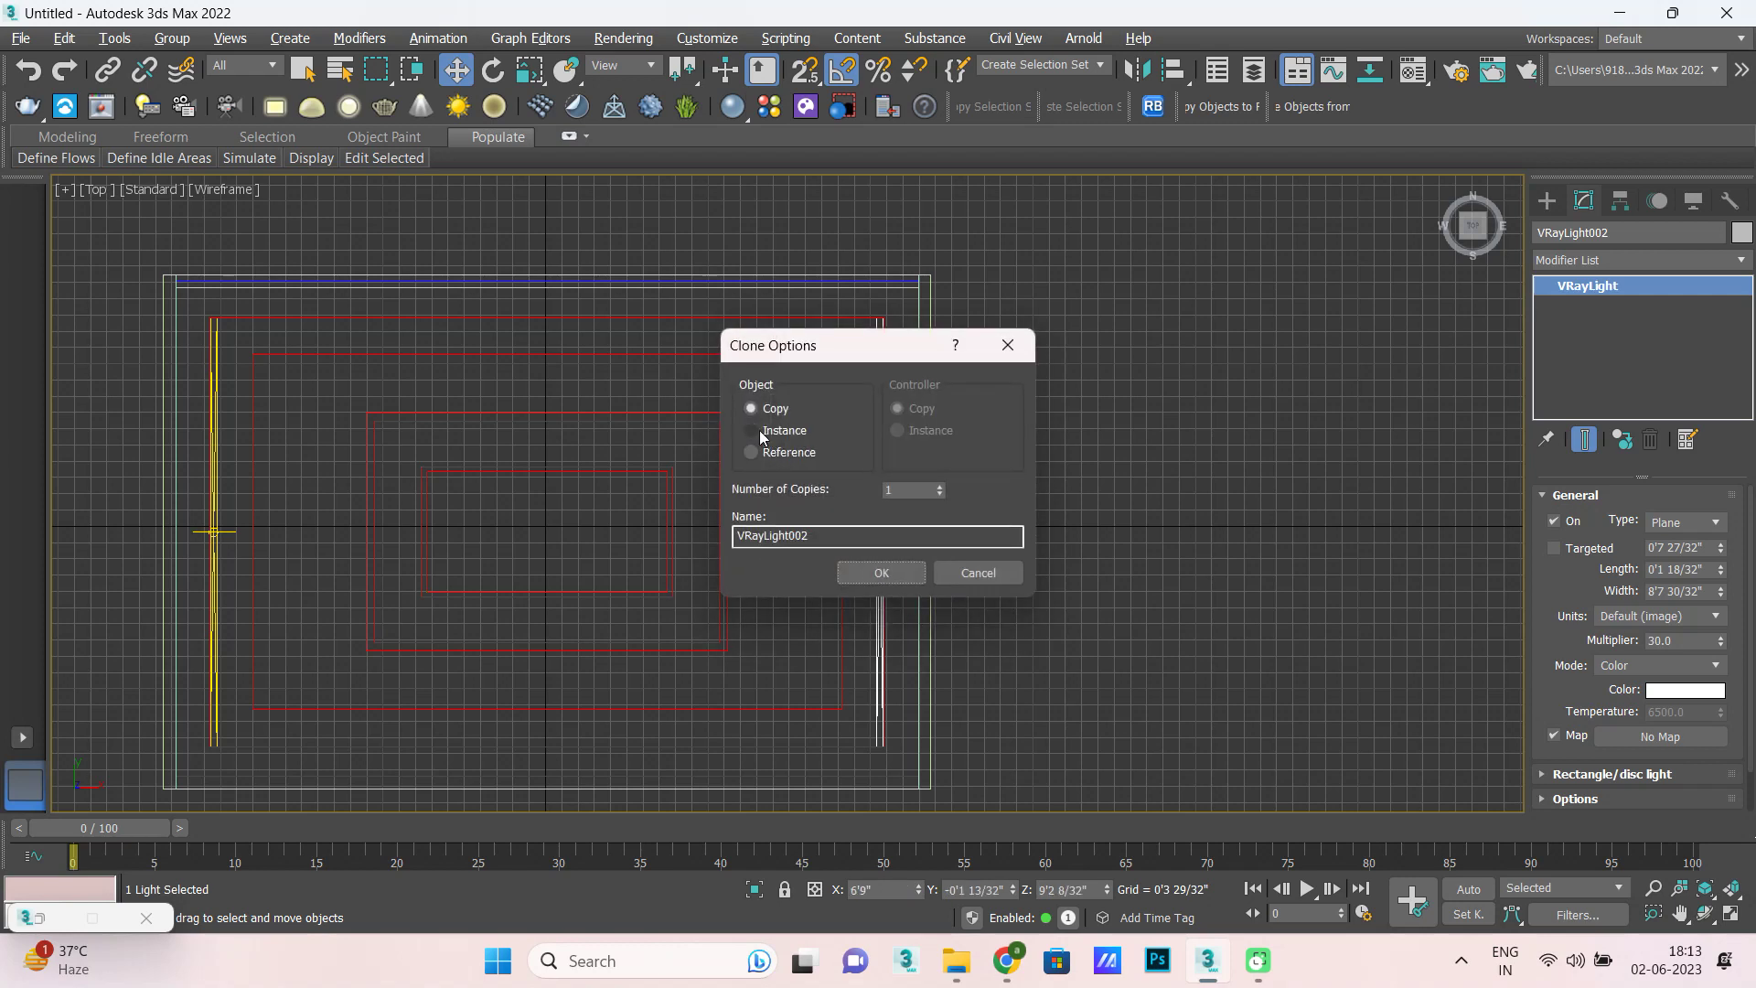
pyautogui.click(906, 580)
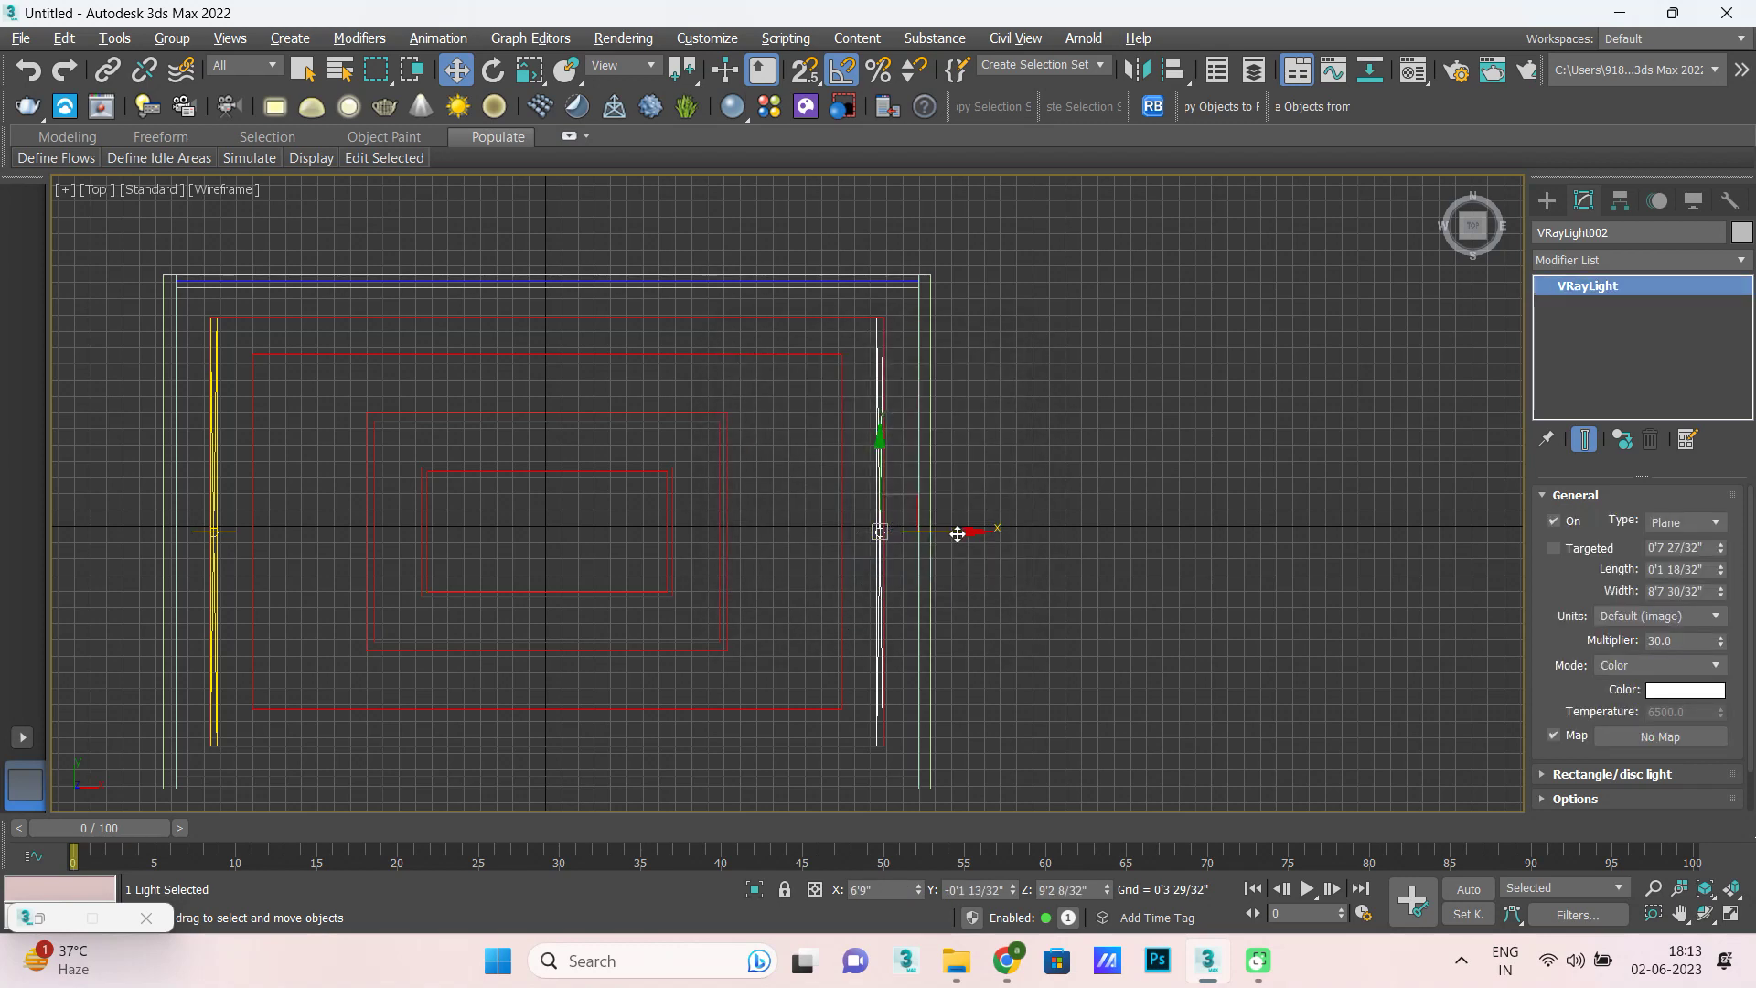
# Make another copy and rotate it 90° to run horizontally along the top.
pyautogui.keyDown('shift'); pyautogui.moveTo(958, 533); pyautogui.dragTo(657, 533); pyautogui.keyUp('shift')
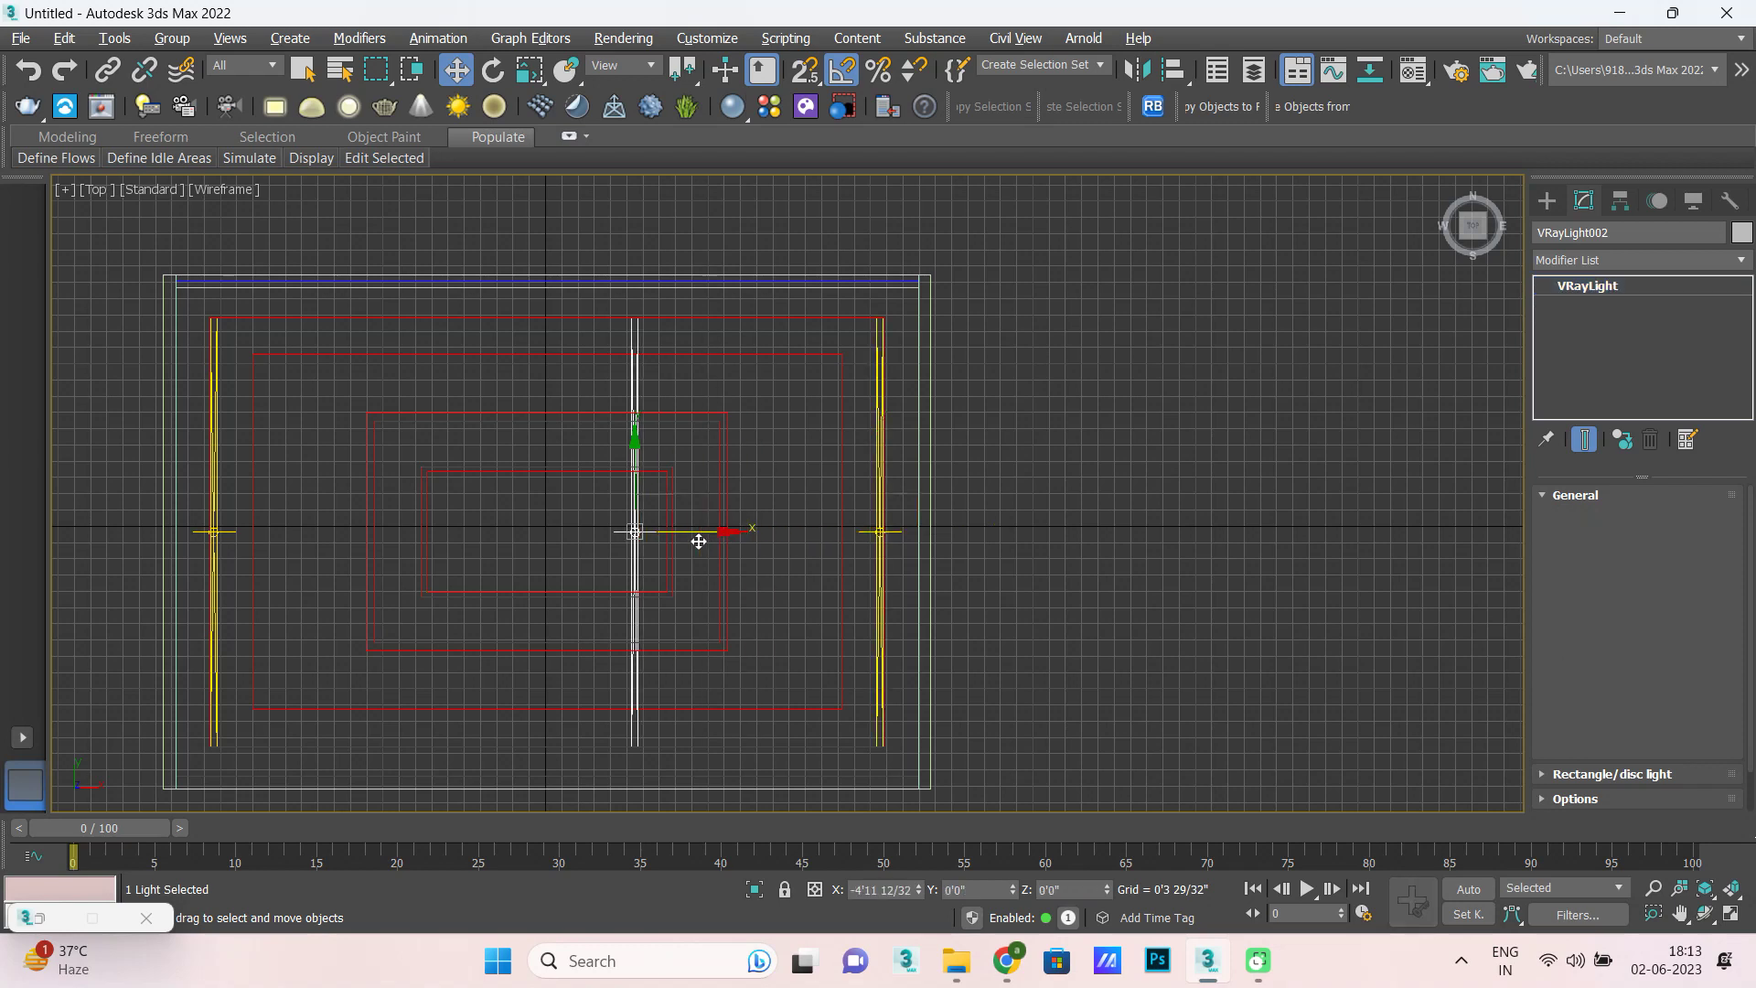
pyautogui.click(751, 408)
pyautogui.click(875, 573)
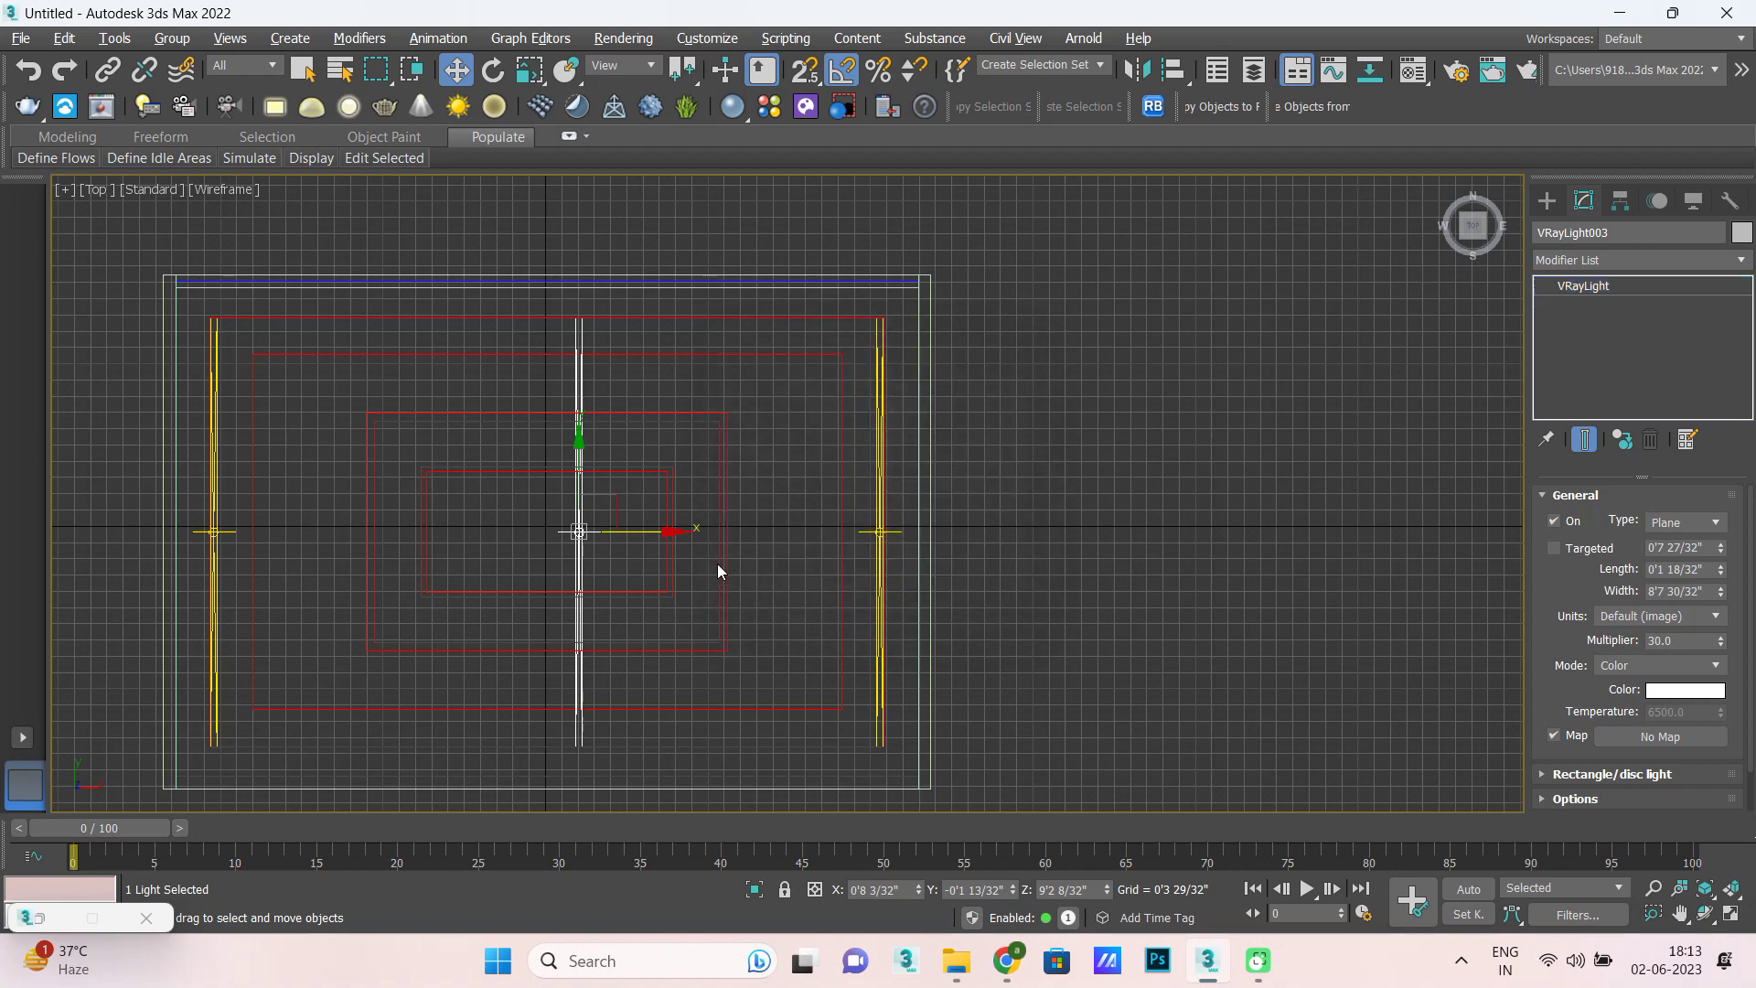
pyautogui.press('e')
pyautogui.moveTo(661, 507)
pyautogui.mouseDown()
pyautogui.moveTo(657, 416)
pyautogui.moveTo(597, 248)
pyautogui.mouseUp()
pyautogui.press('w')
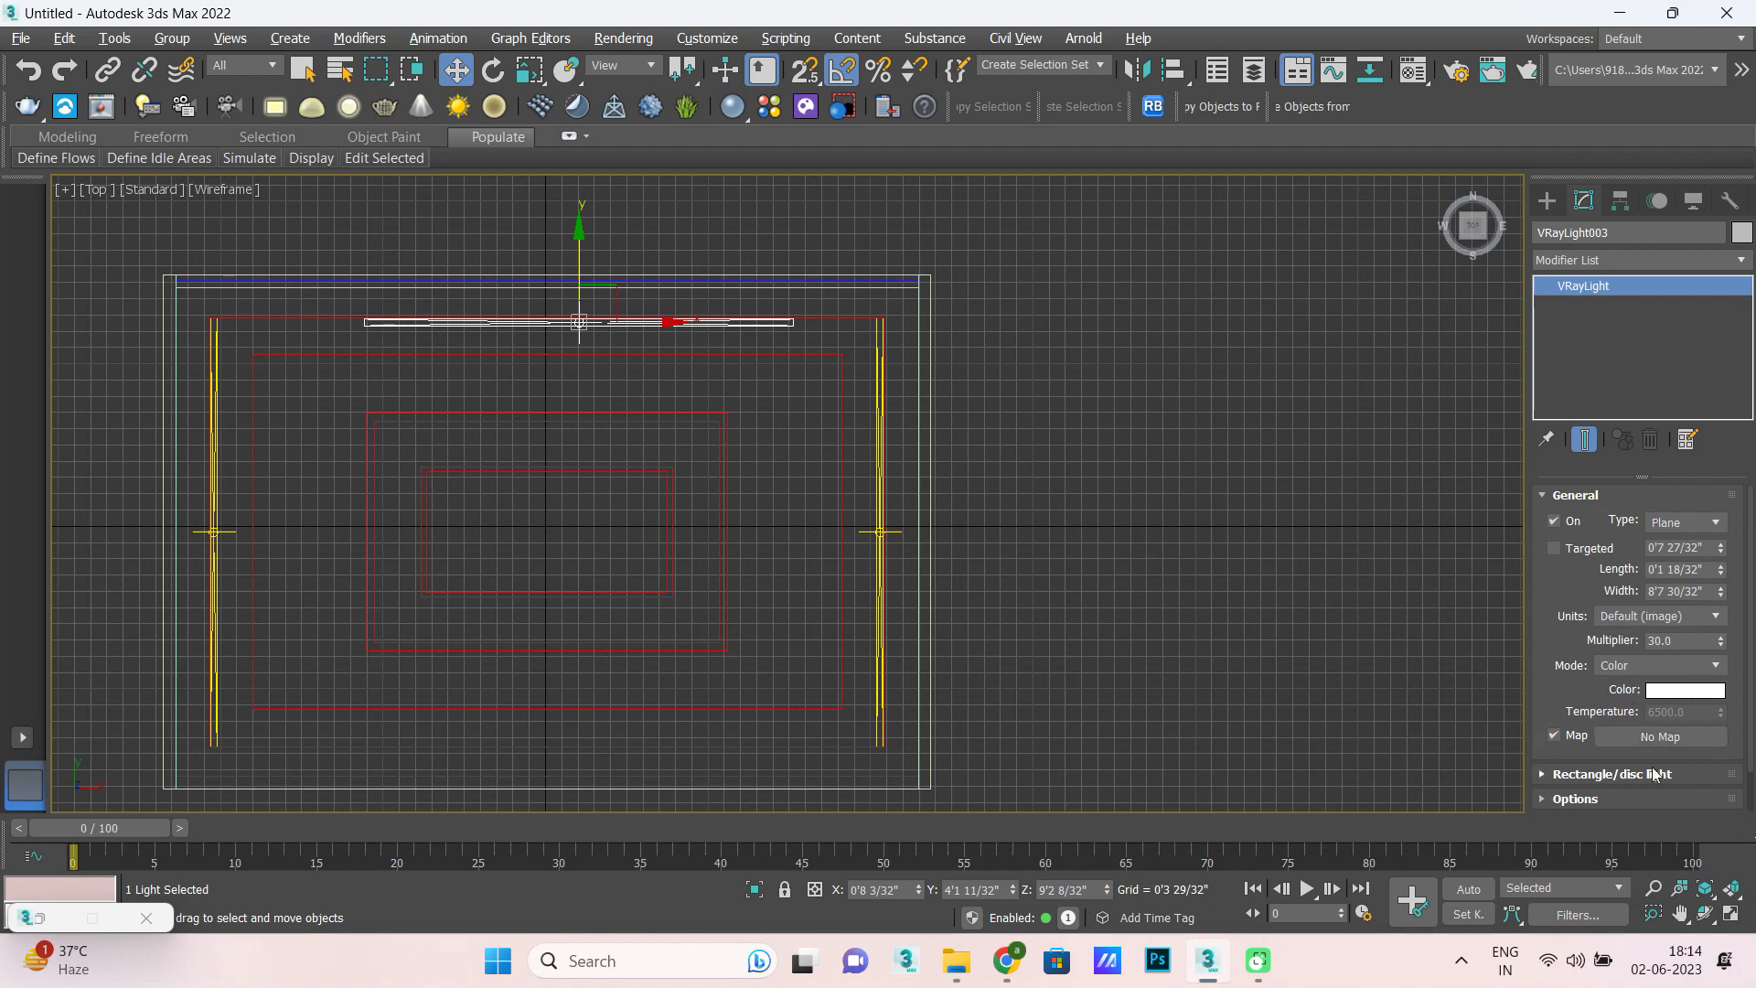
# Widen the top cove light to span the ceiling and centre it along the edge.
pyautogui.moveTo(1721, 591); pyautogui.dragTo(1726, 541)
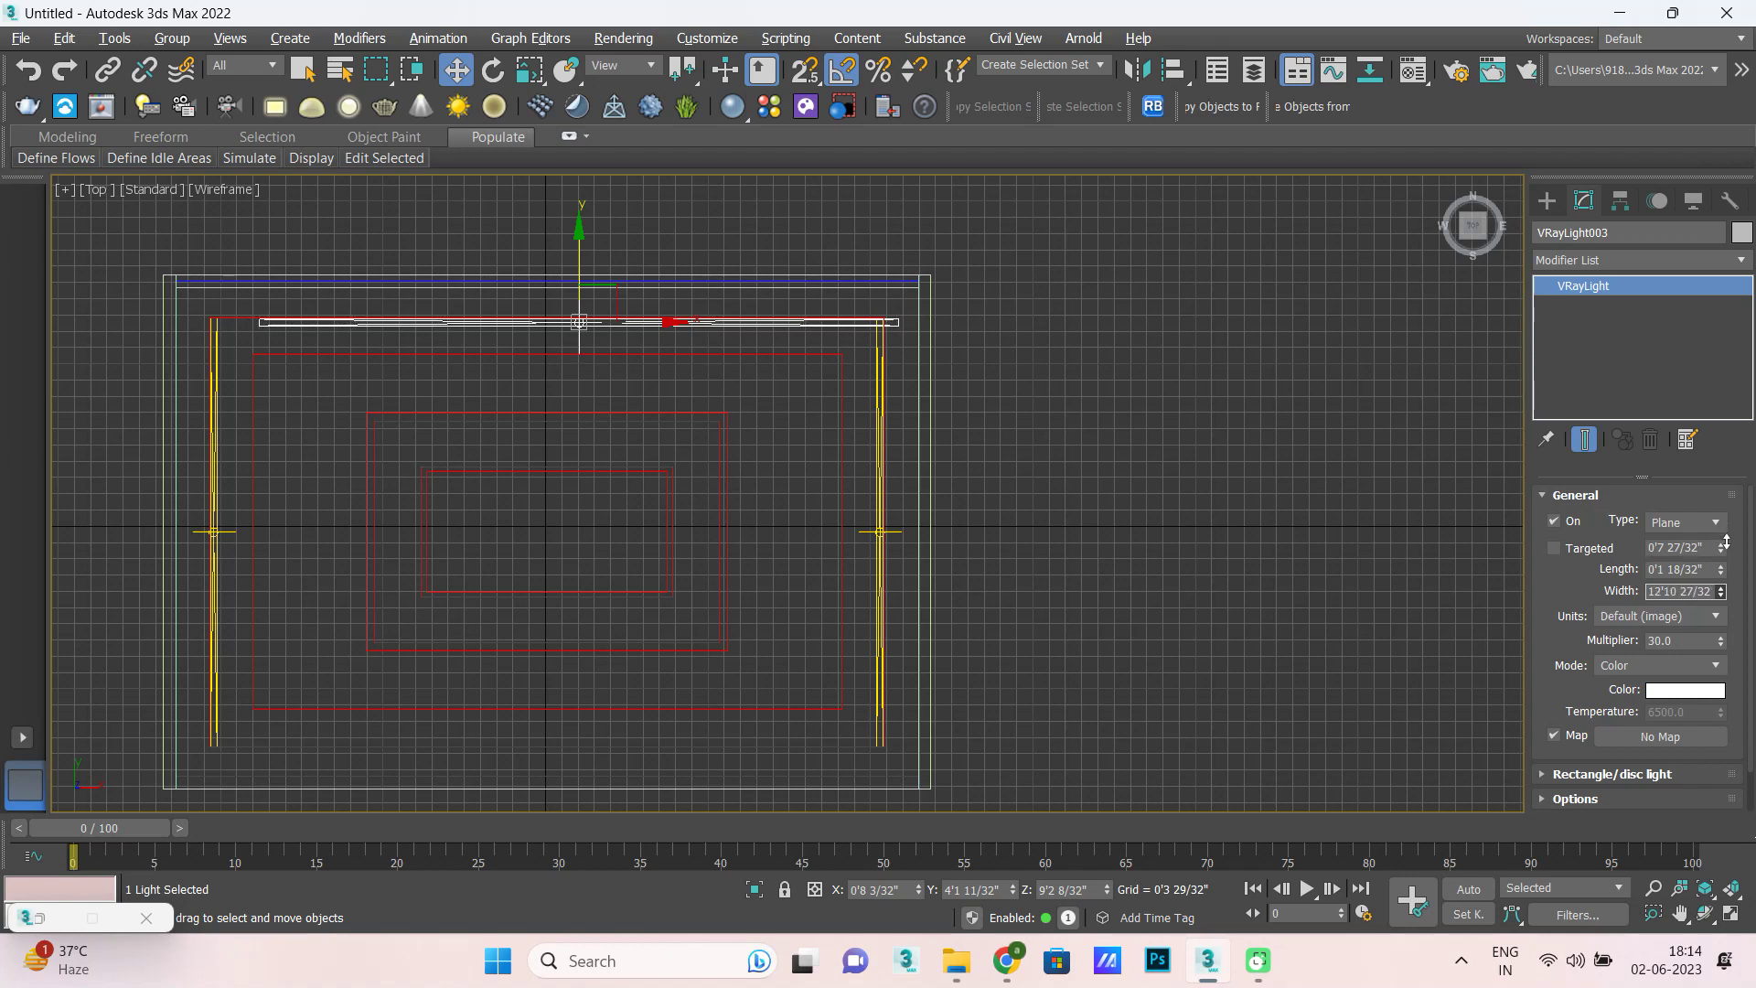
pyautogui.moveTo(673, 323); pyautogui.dragTo(647, 348)
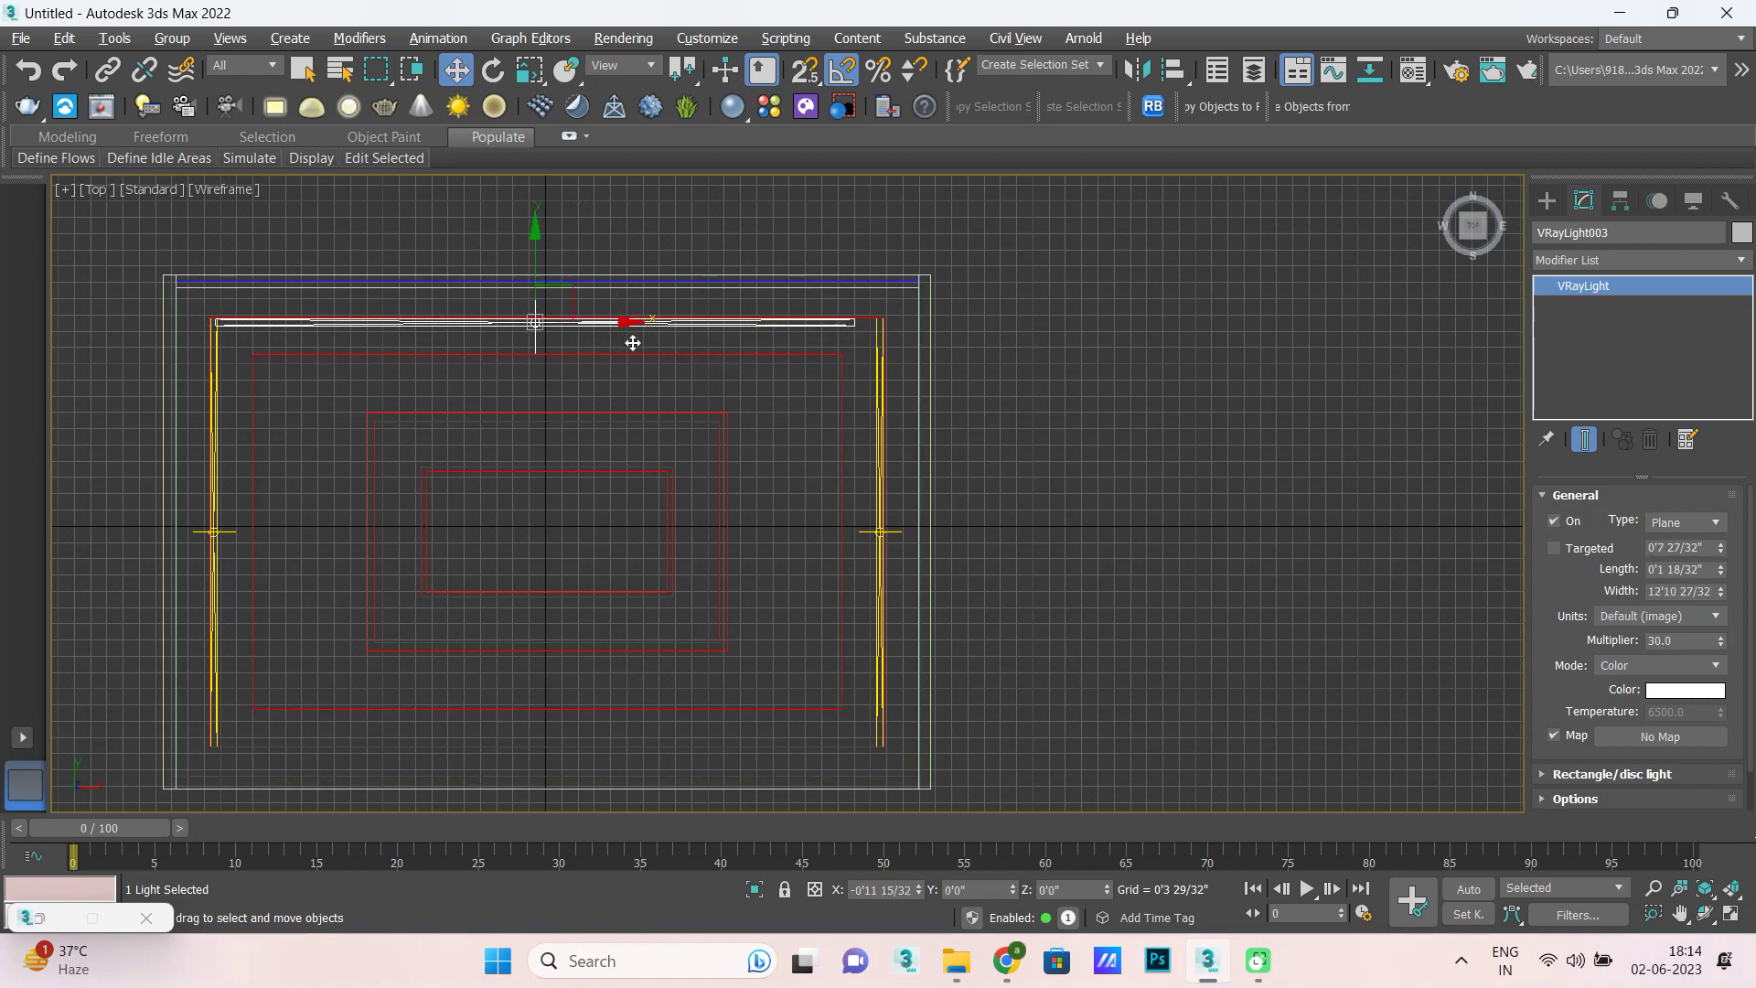
pyautogui.moveTo(646, 349); pyautogui.dragTo(642, 349)
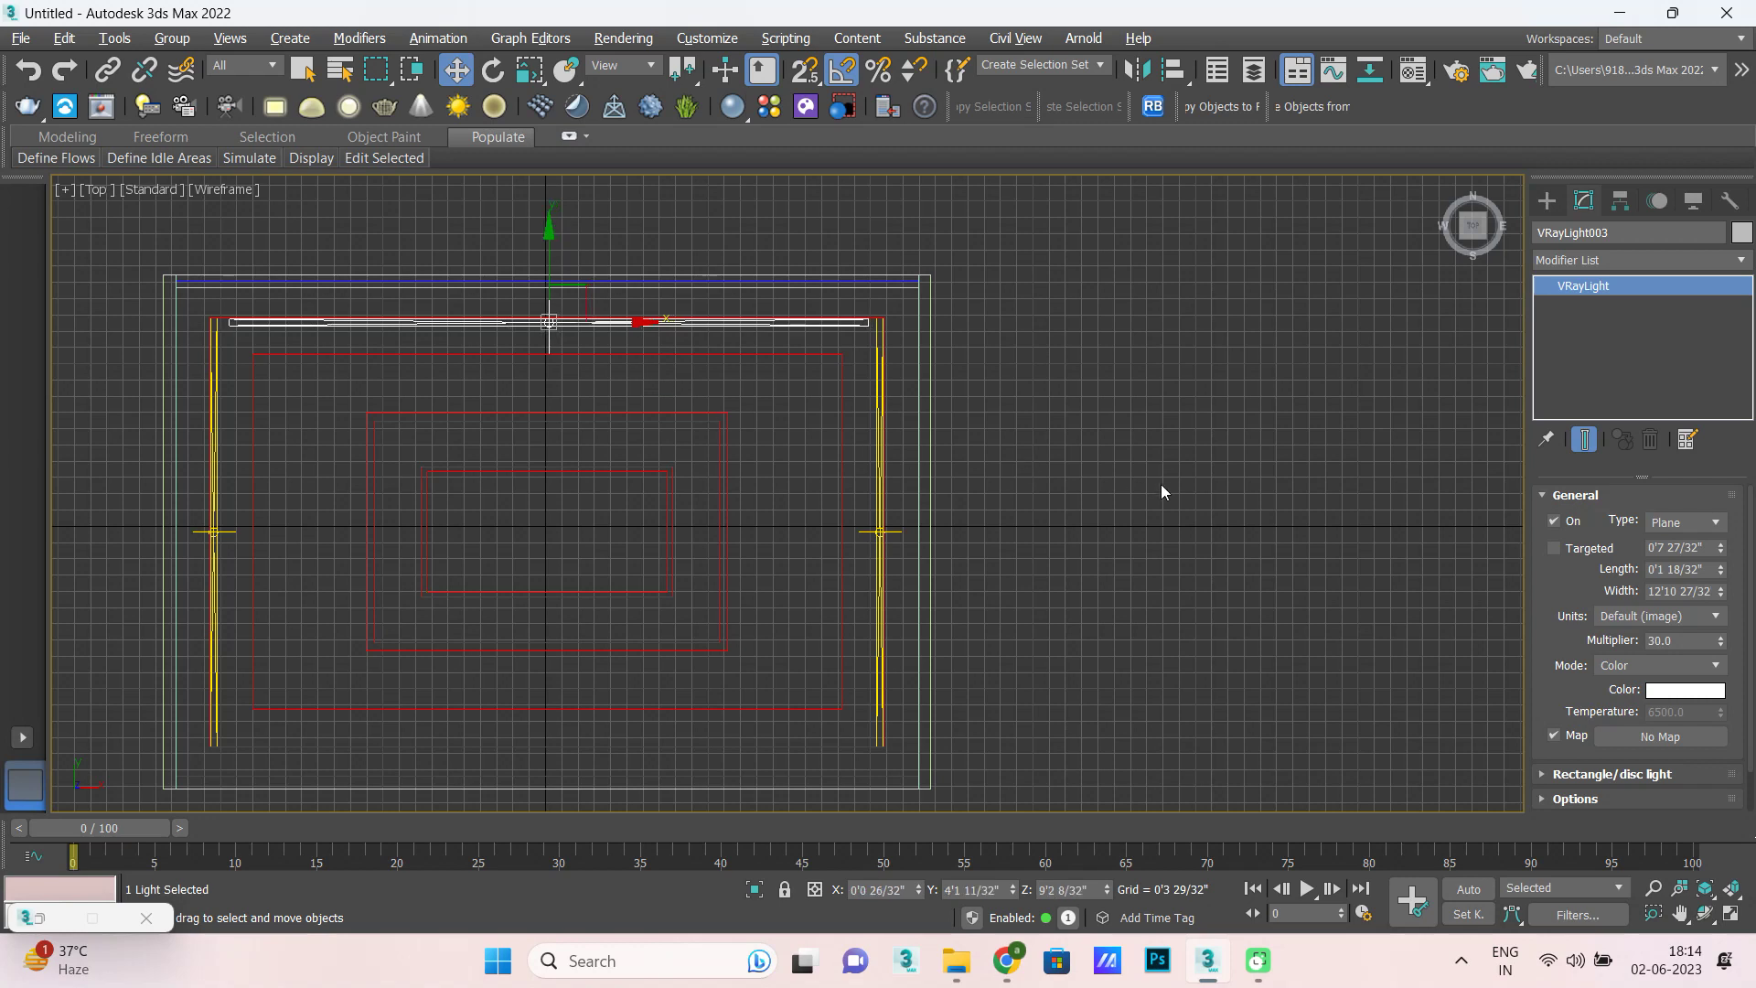
pyautogui.click(1721, 591)
pyautogui.moveTo(1719, 598); pyautogui.dragTo(1725, 608)
pyautogui.moveTo(630, 325); pyautogui.dragTo(630, 324)
# Shift-drag an instanced copy of the top light down to the bottom side.
pyautogui.keyDown('shift'); pyautogui.moveTo(543, 249); pyautogui.dragTo(593, 666); pyautogui.keyUp('shift')
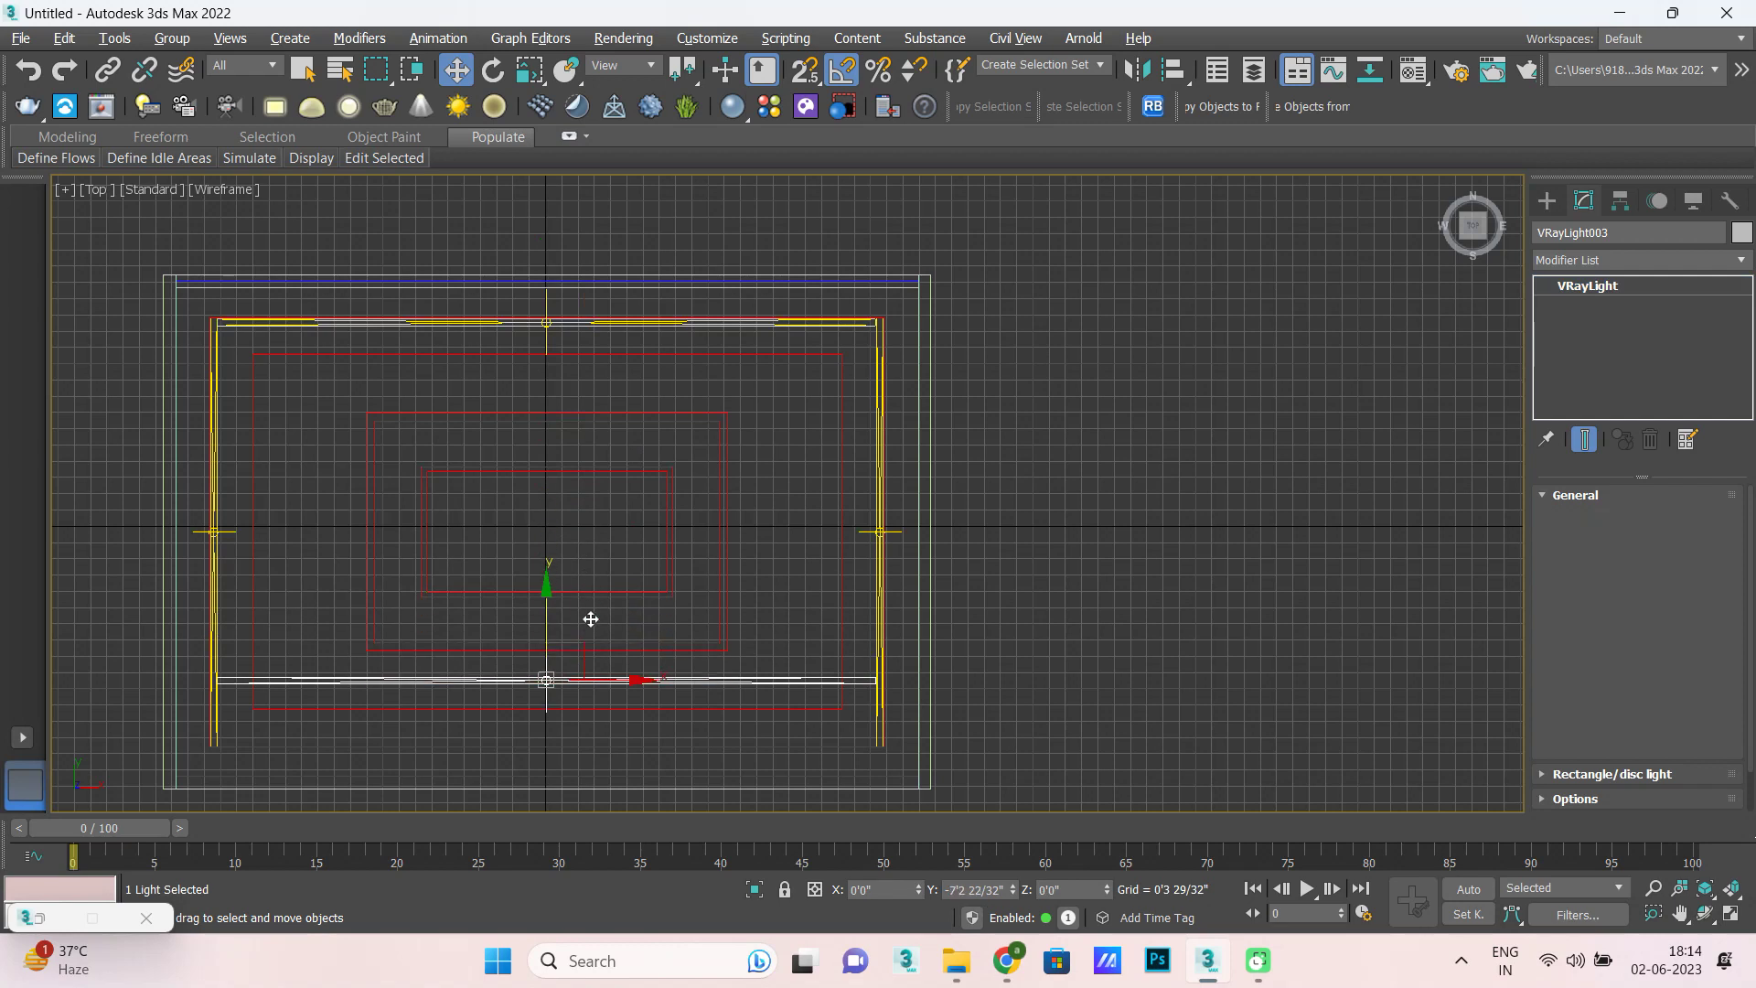
pyautogui.moveTo(593, 666); pyautogui.dragTo(592, 667)
pyautogui.click(752, 430)
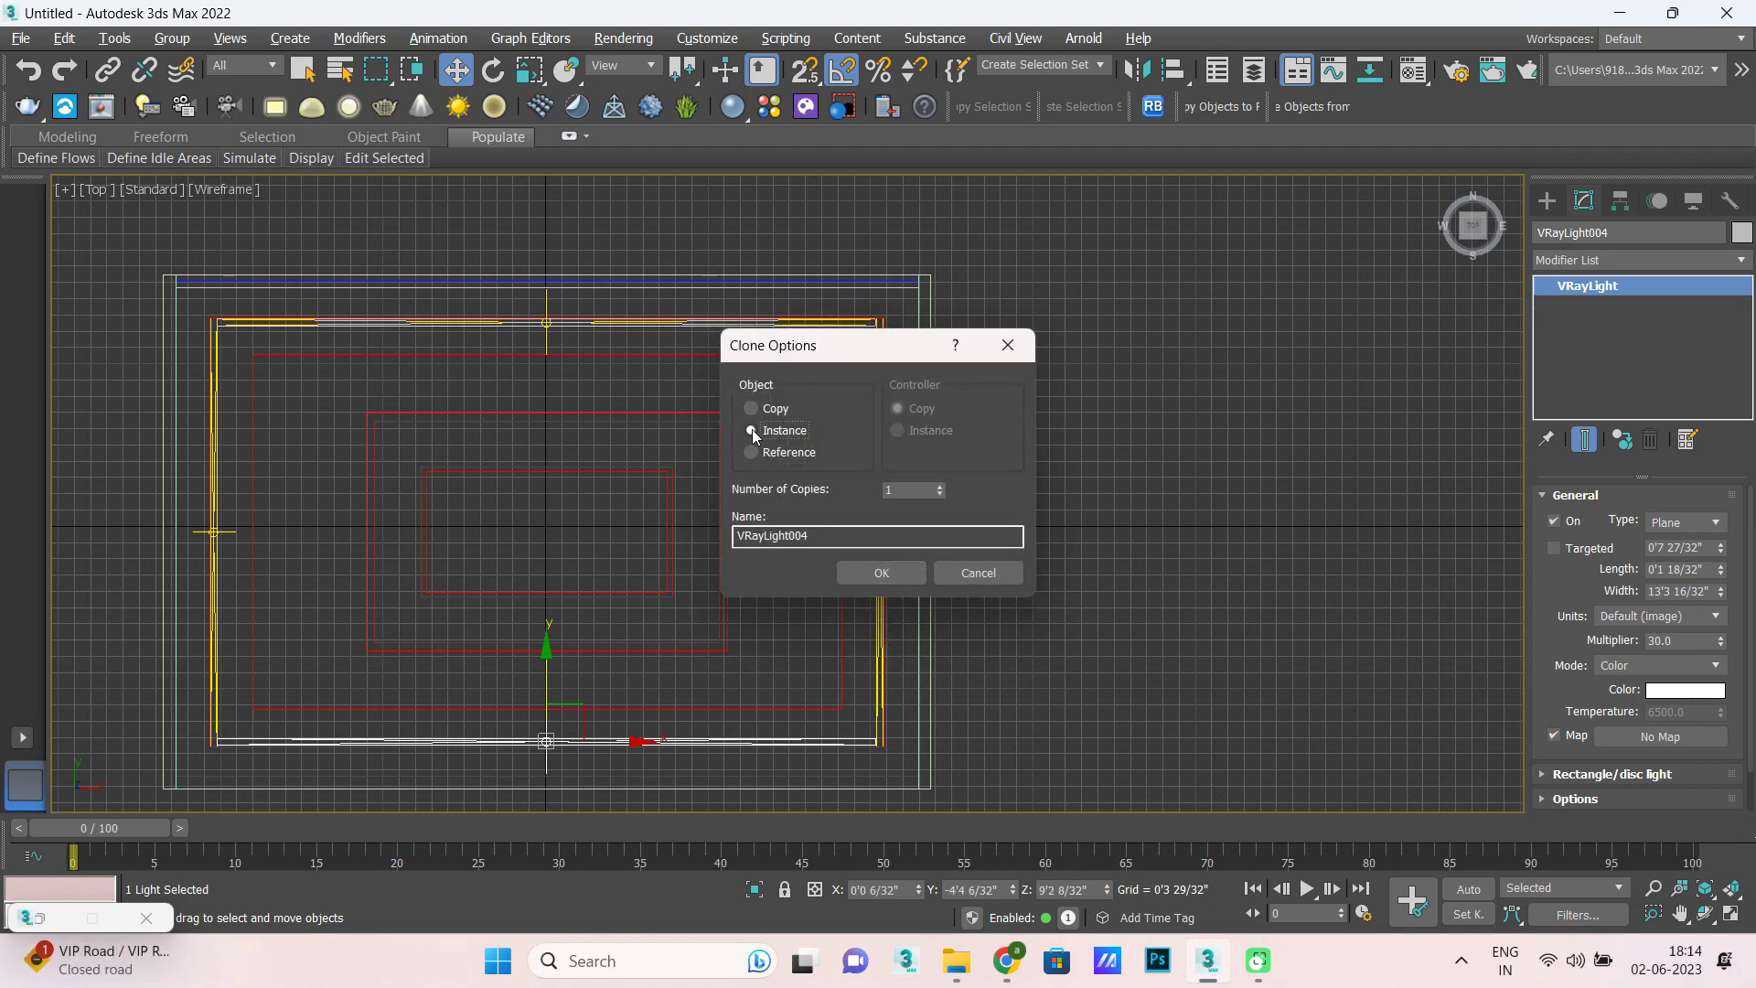
# Give the bottom cove light a 3500 K temperature colour and a higher multiplier.
pyautogui.click(884, 573)
pyautogui.scroll(-1, 1701, 674)
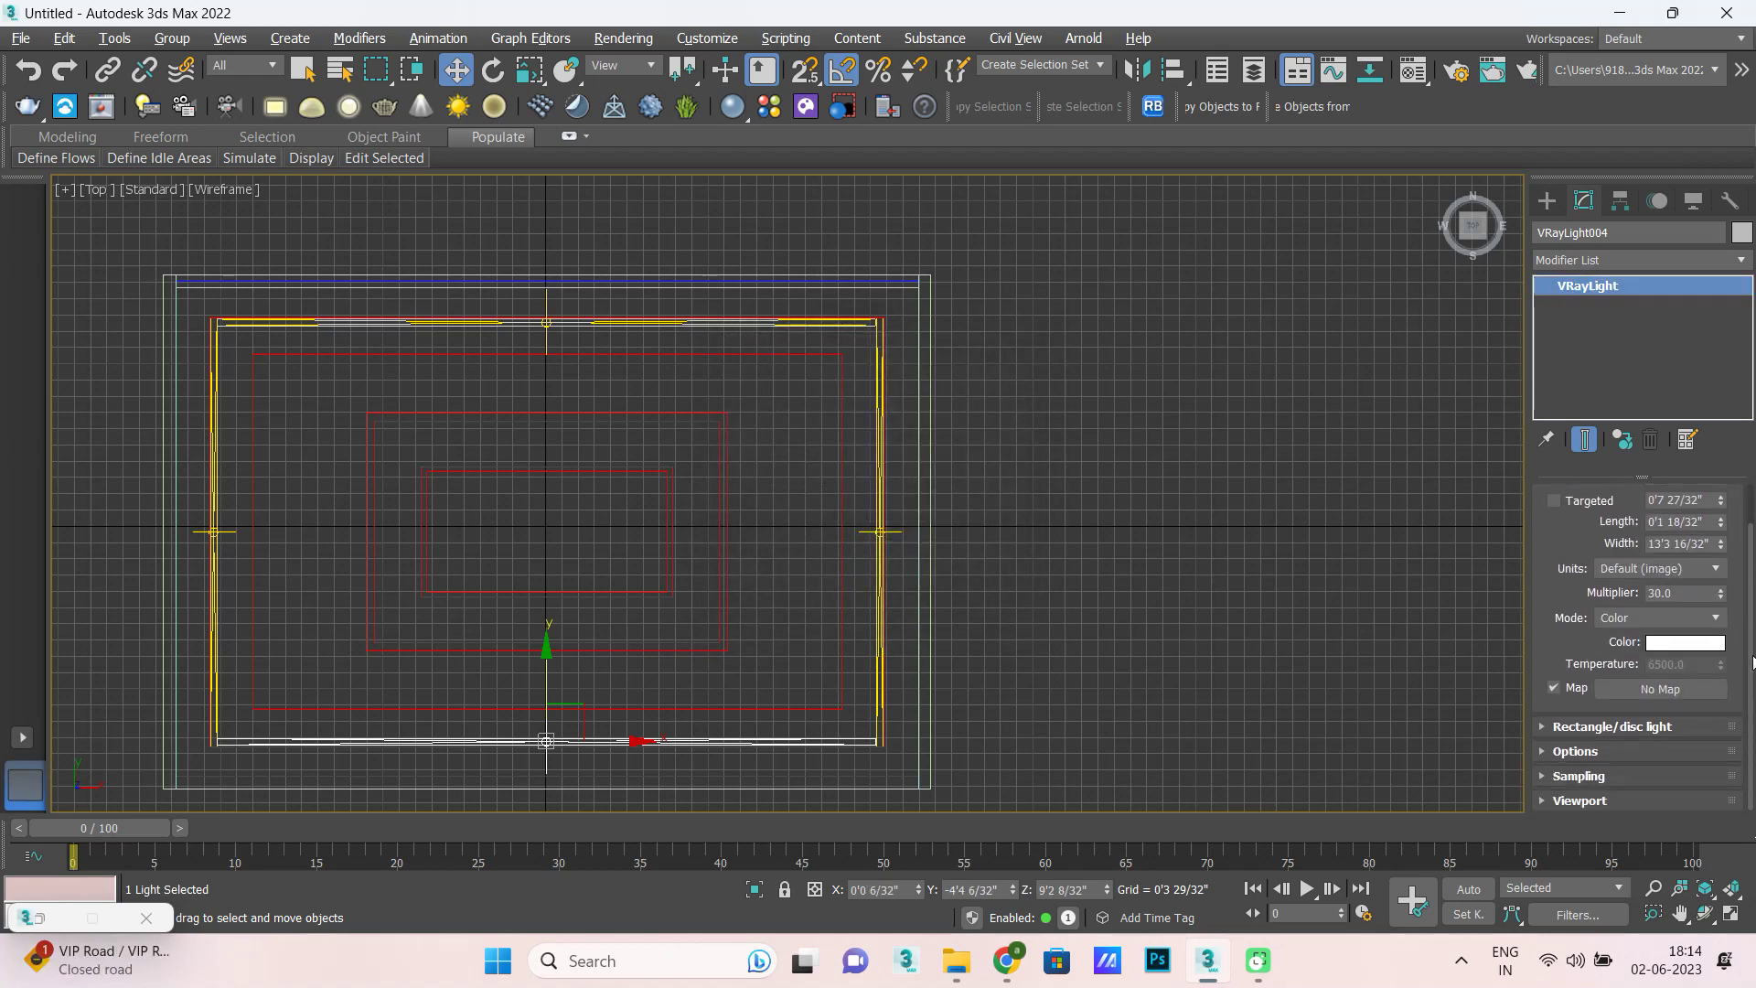
pyautogui.click(1703, 619)
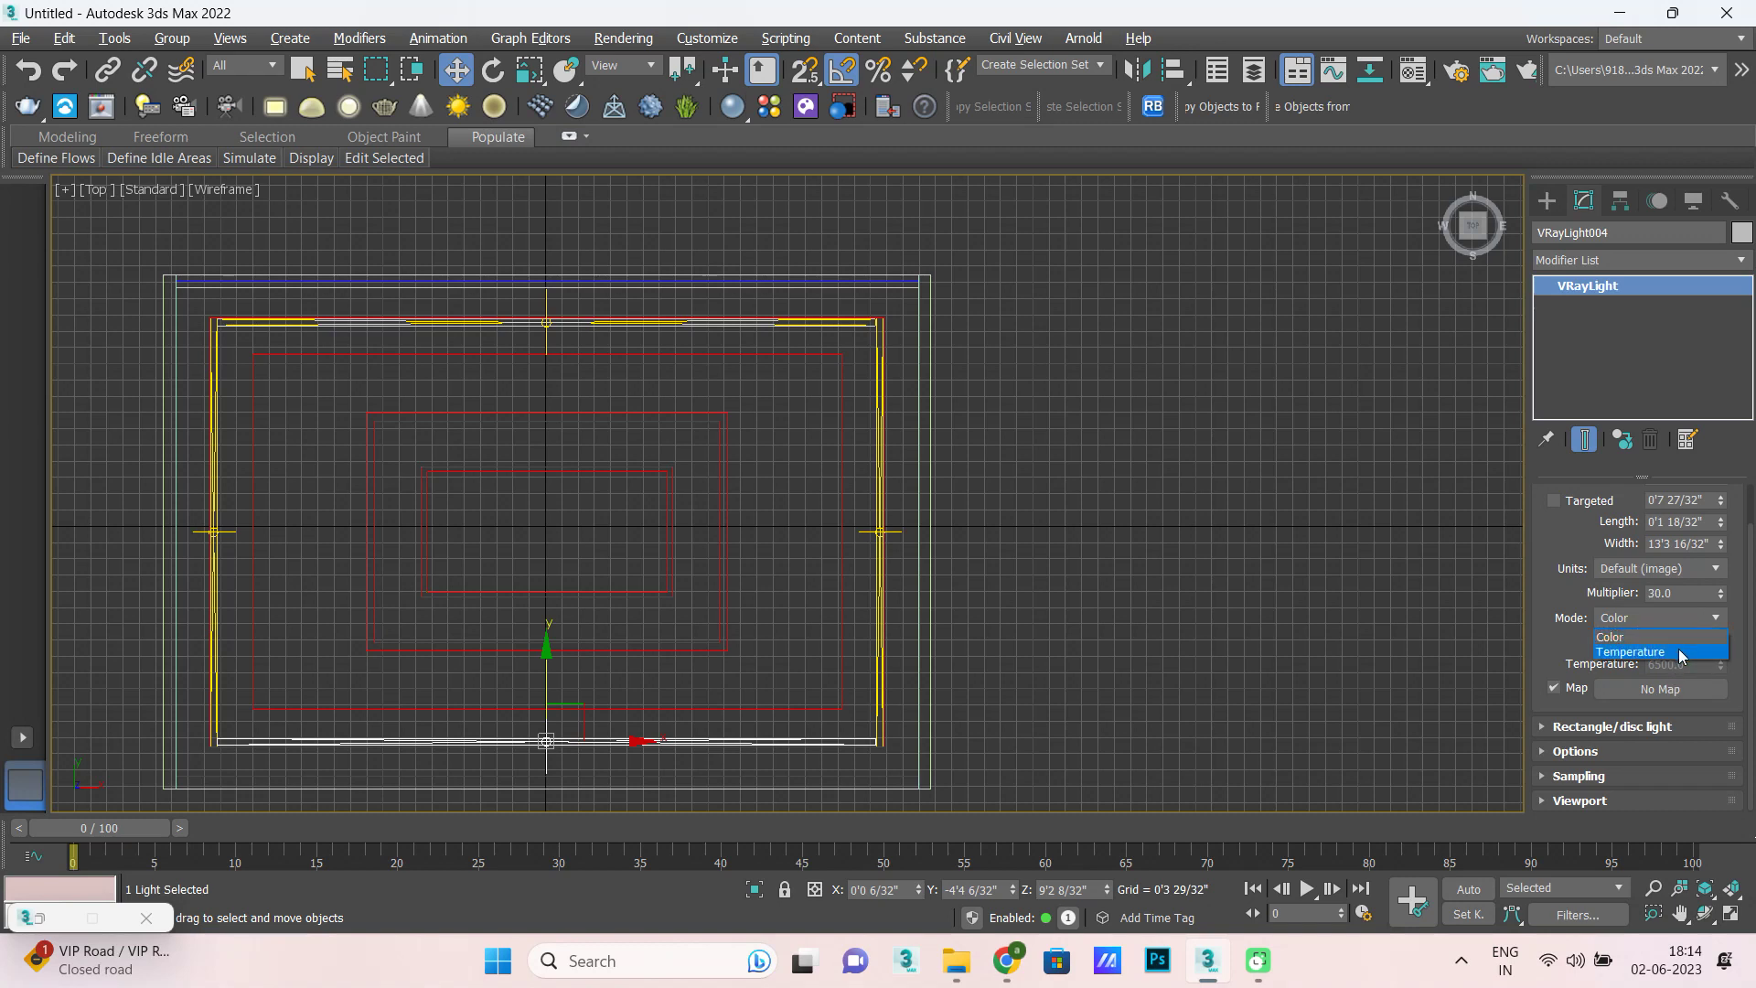
pyautogui.click(1692, 651)
pyautogui.doubleClick(1702, 666)
pyautogui.press('BackSpace')
pyautogui.write('3500')
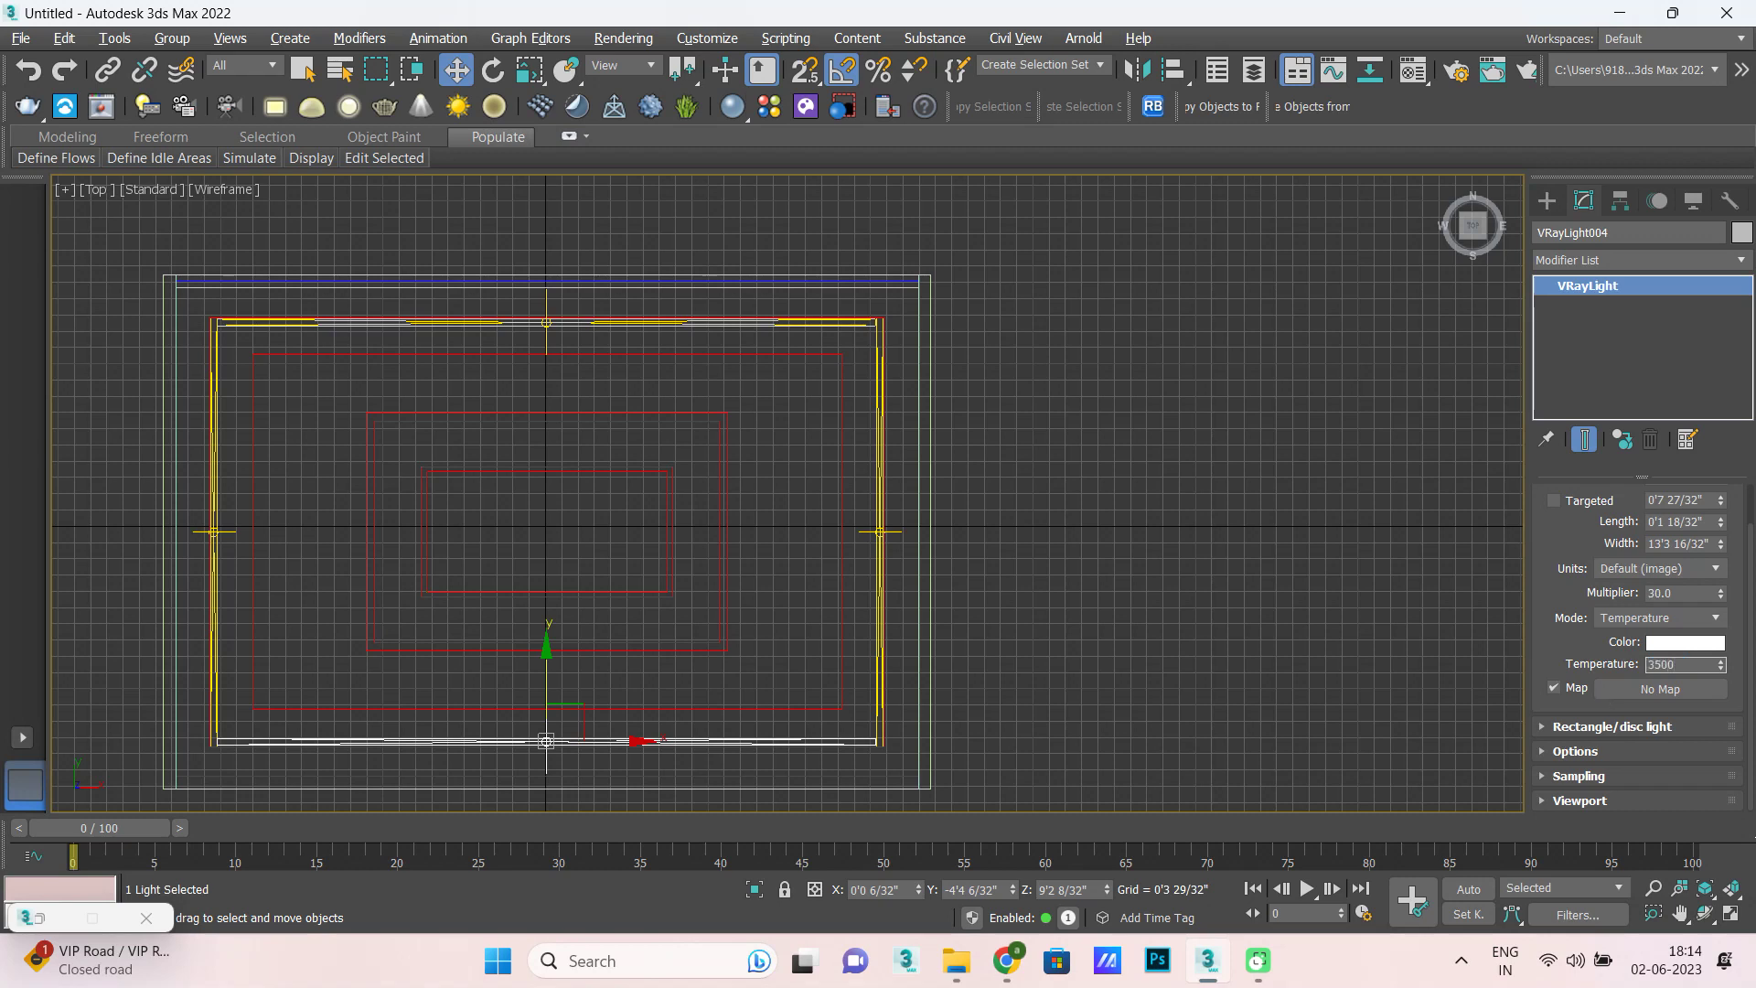
pyautogui.press('Return')
pyautogui.doubleClick(1684, 594)
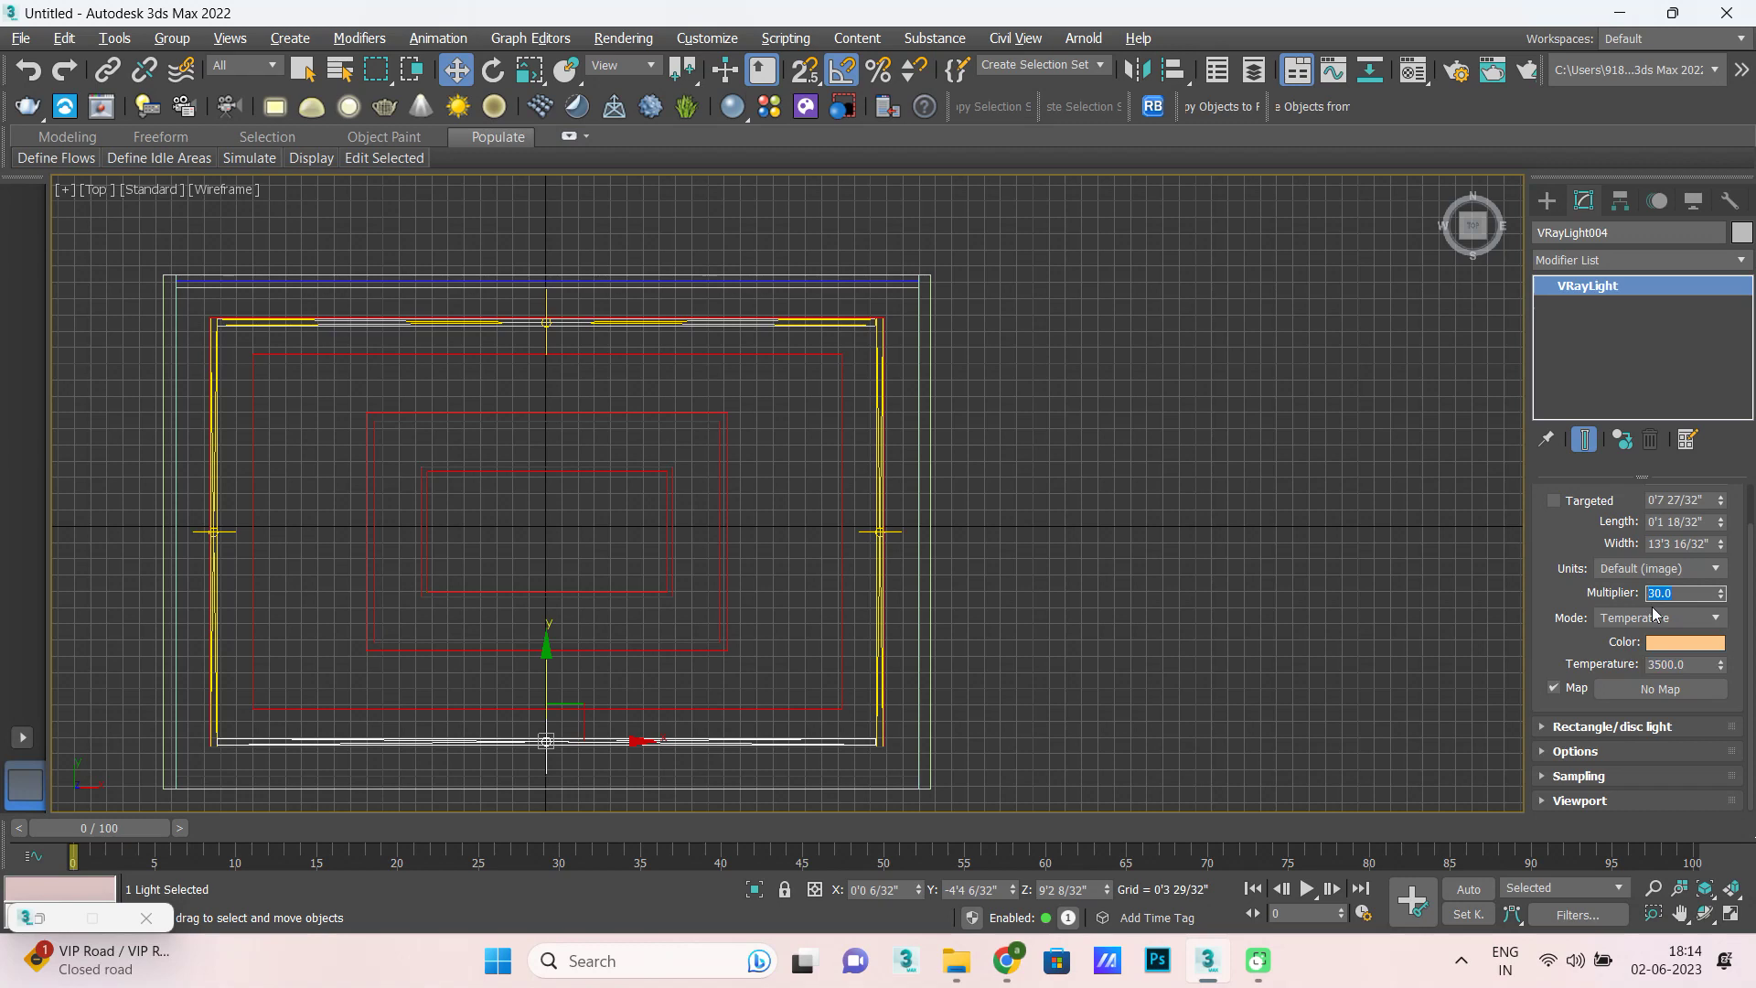
pyautogui.write('25')
# Set the right cove light to 3500 K temperature with Multiplier 250.
pyautogui.click(876, 439)
pyautogui.click(1719, 628)
pyautogui.click(1688, 651)
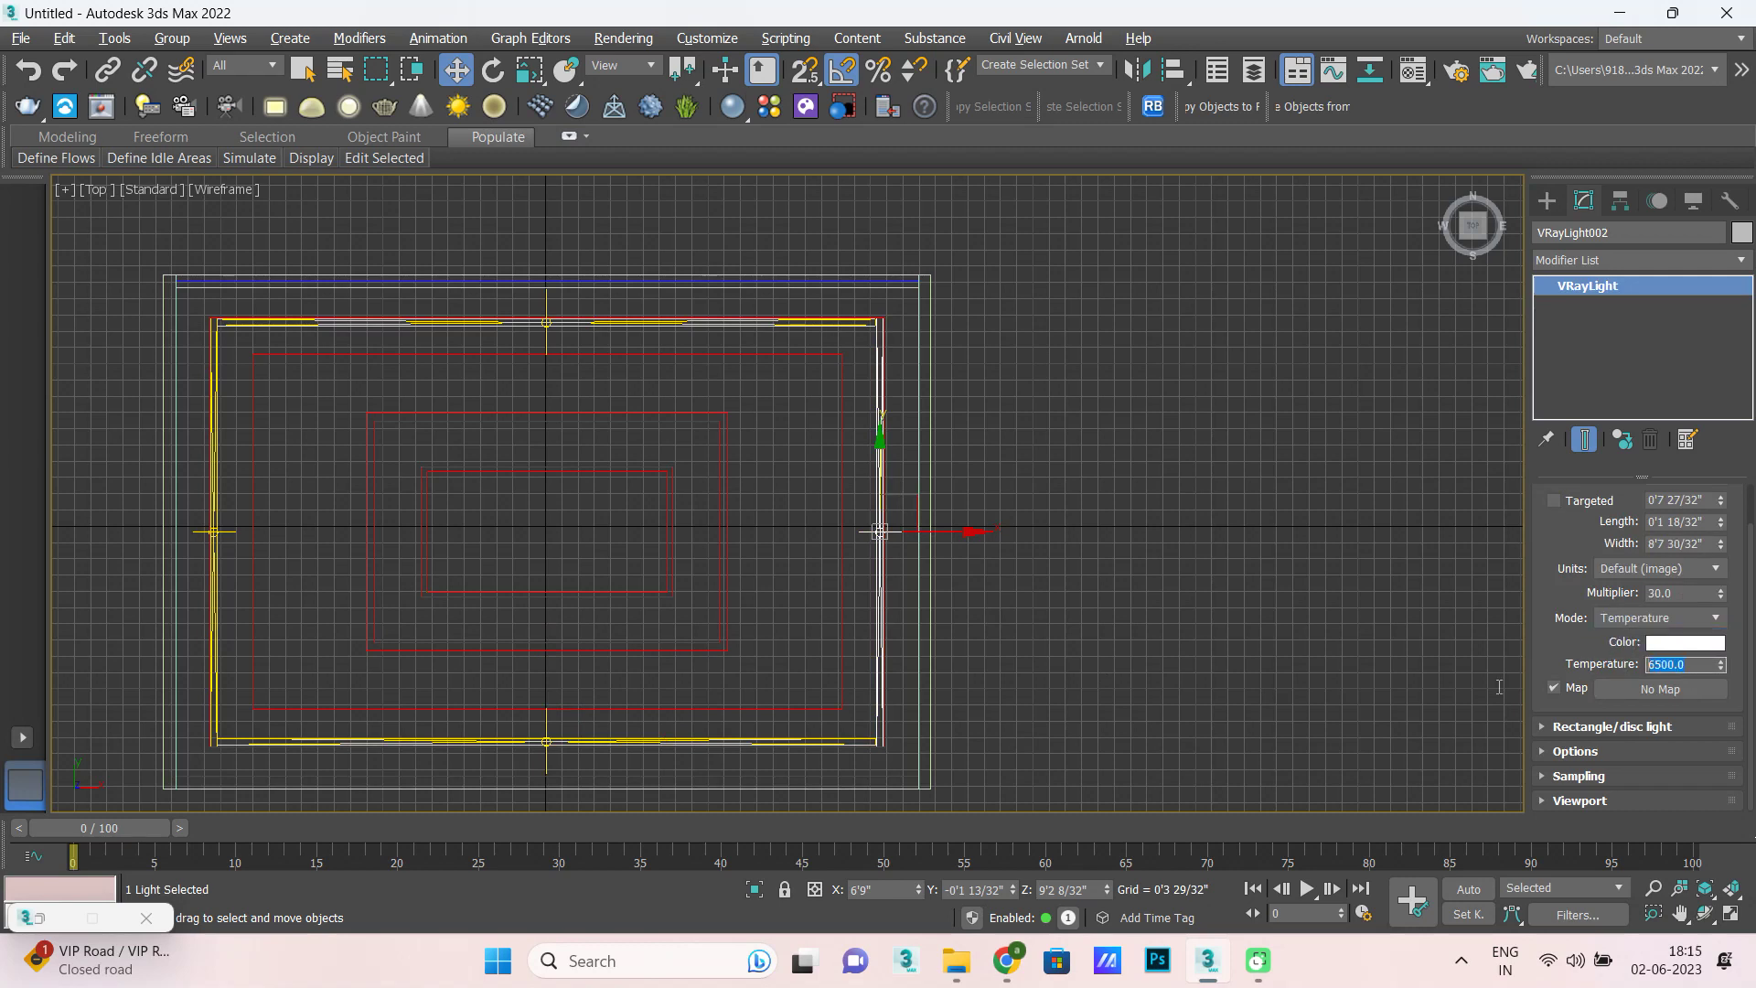
pyautogui.write('350')
pyautogui.press('Return')
pyautogui.doubleClick(1690, 592)
pyautogui.write('250')
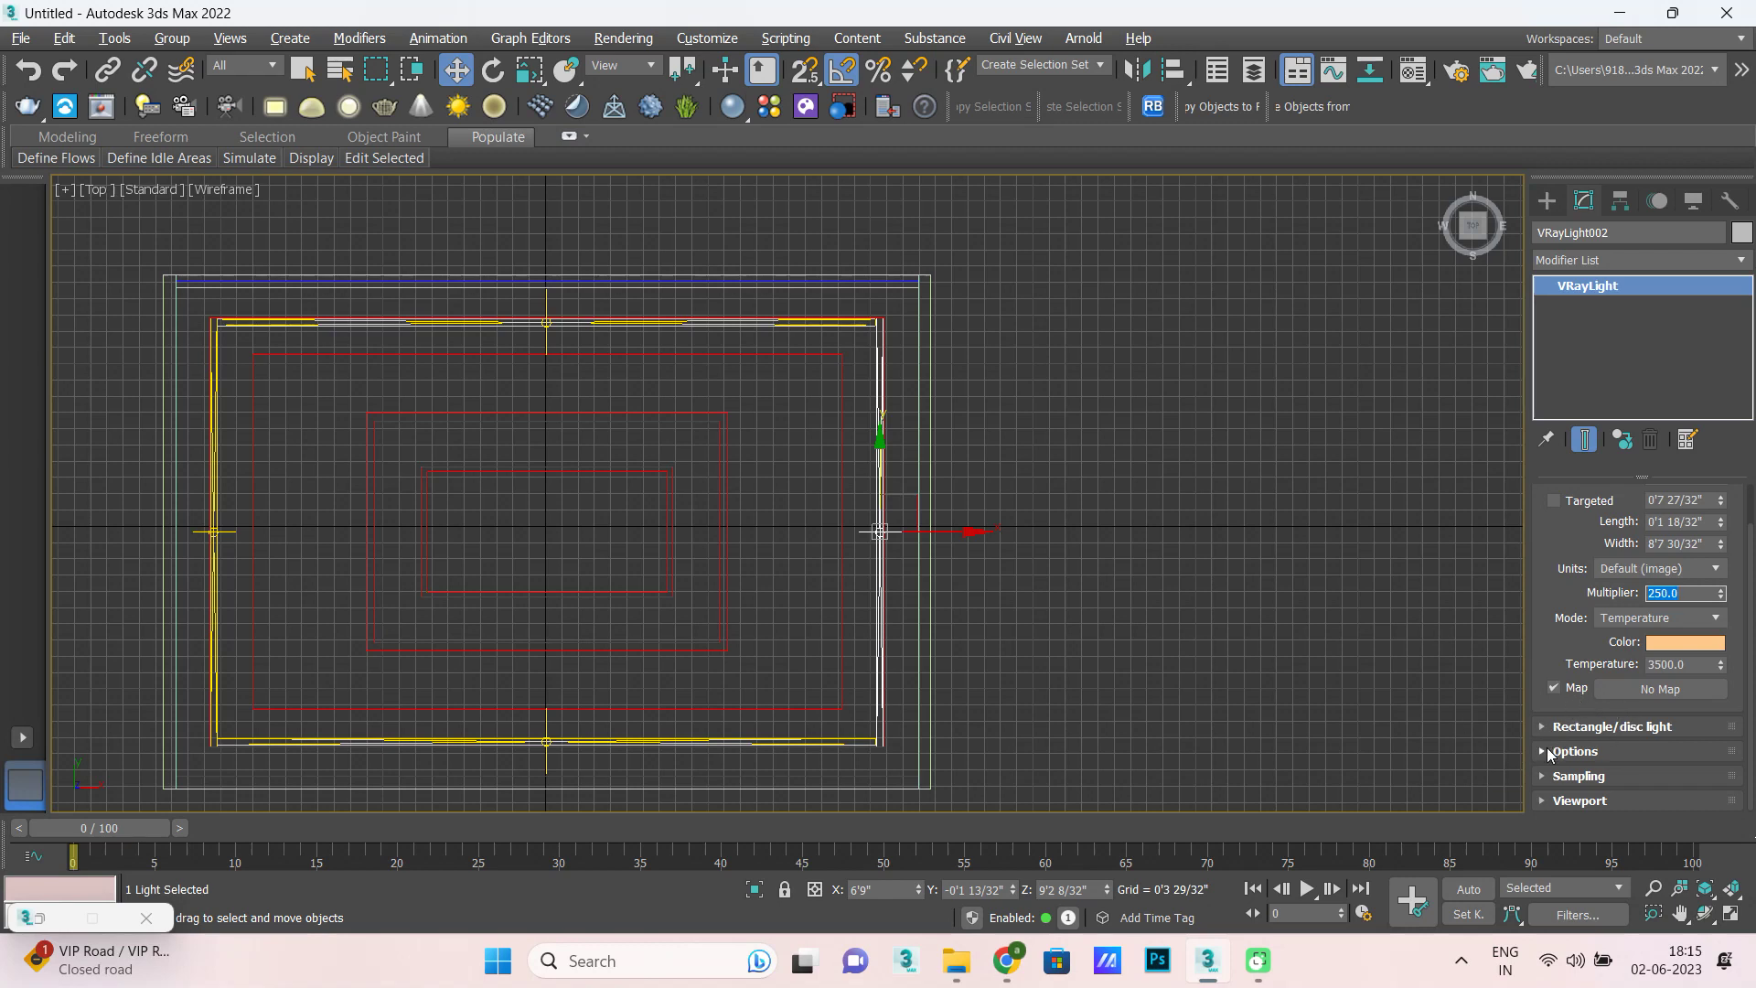
# Make the right cove light invisible and stop it affecting reflections and atmospherics.
pyautogui.click(1550, 752)
pyautogui.click(1550, 746)
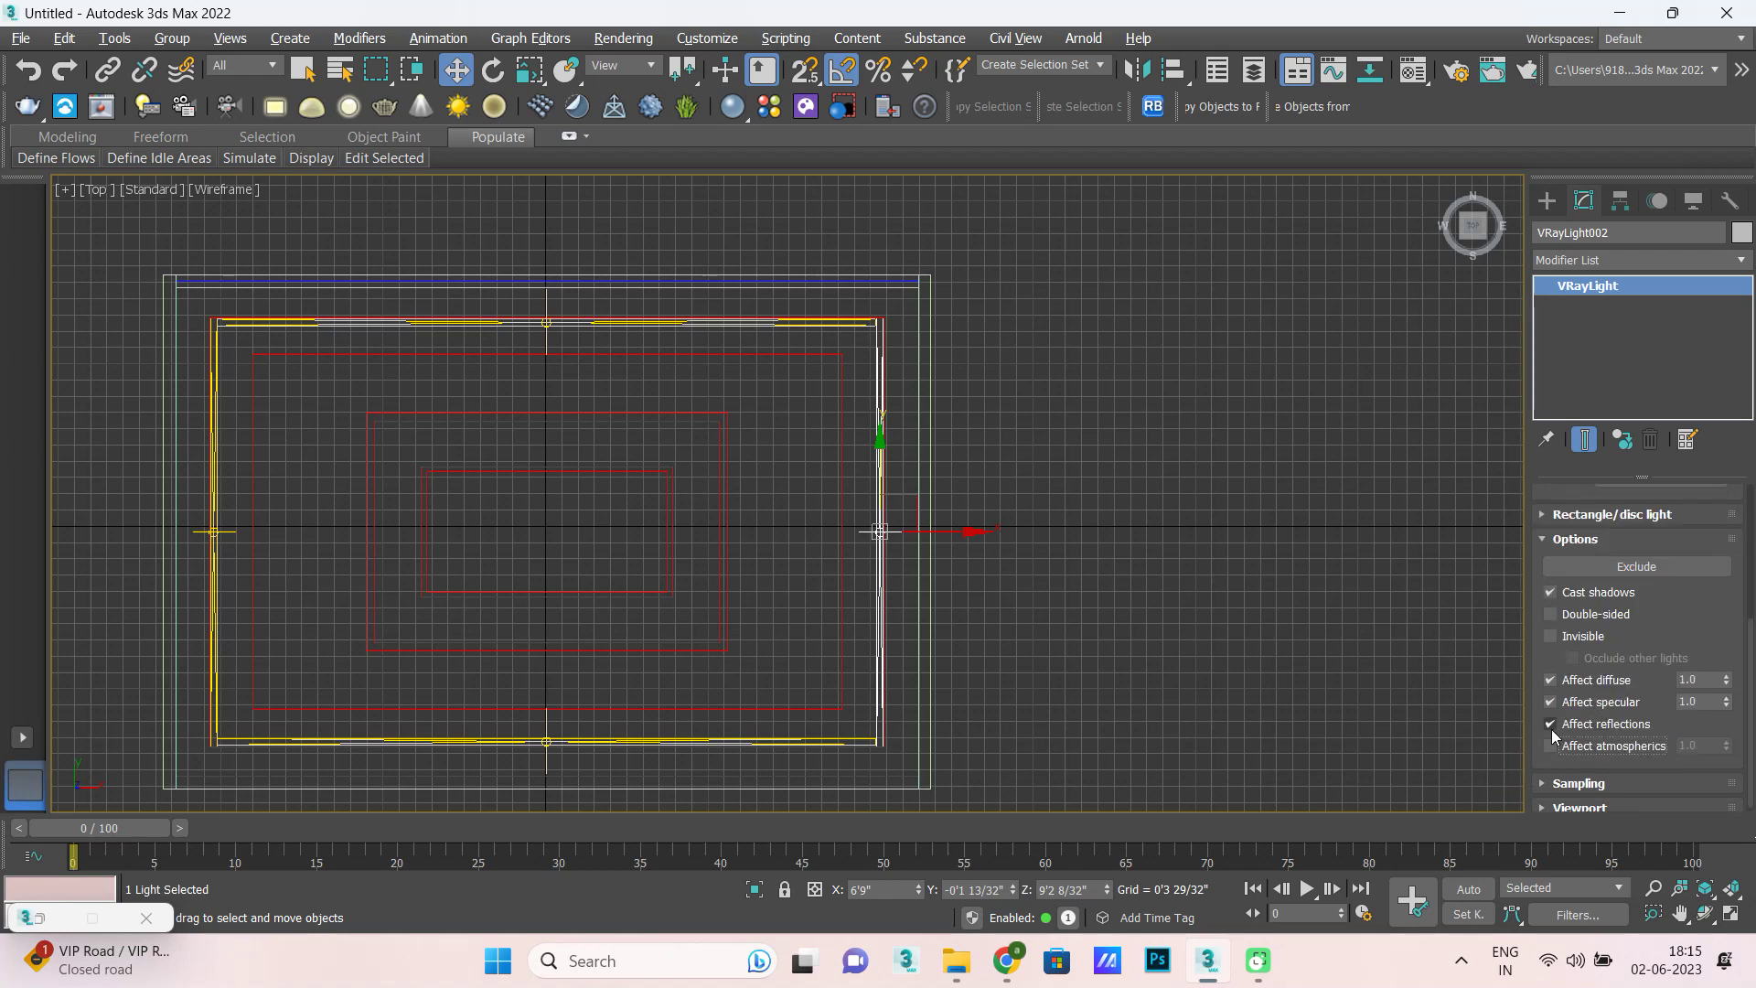
pyautogui.click(1560, 639)
pyautogui.moveTo(1752, 747)
pyautogui.mouseDown()
pyautogui.moveTo(1752, 732)
pyautogui.moveTo(1753, 754)
pyautogui.mouseUp()
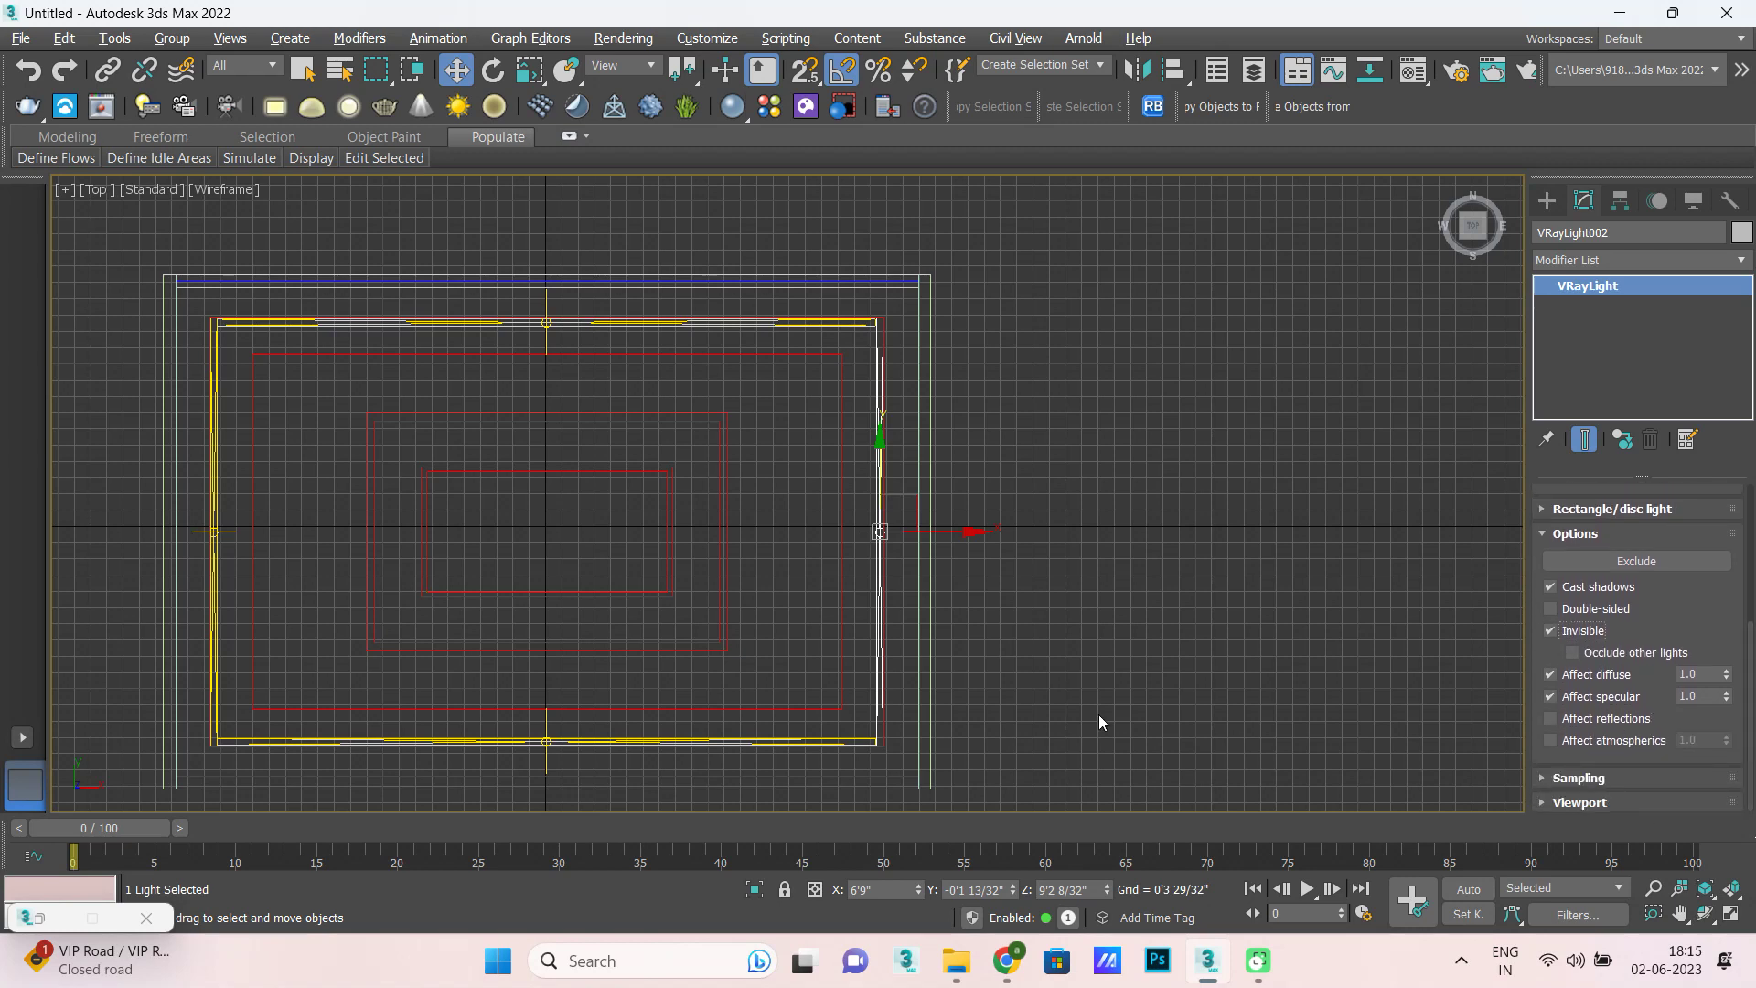
# Make the bottom cove light invisible and stop it affecting reflections.
pyautogui.click(645, 739)
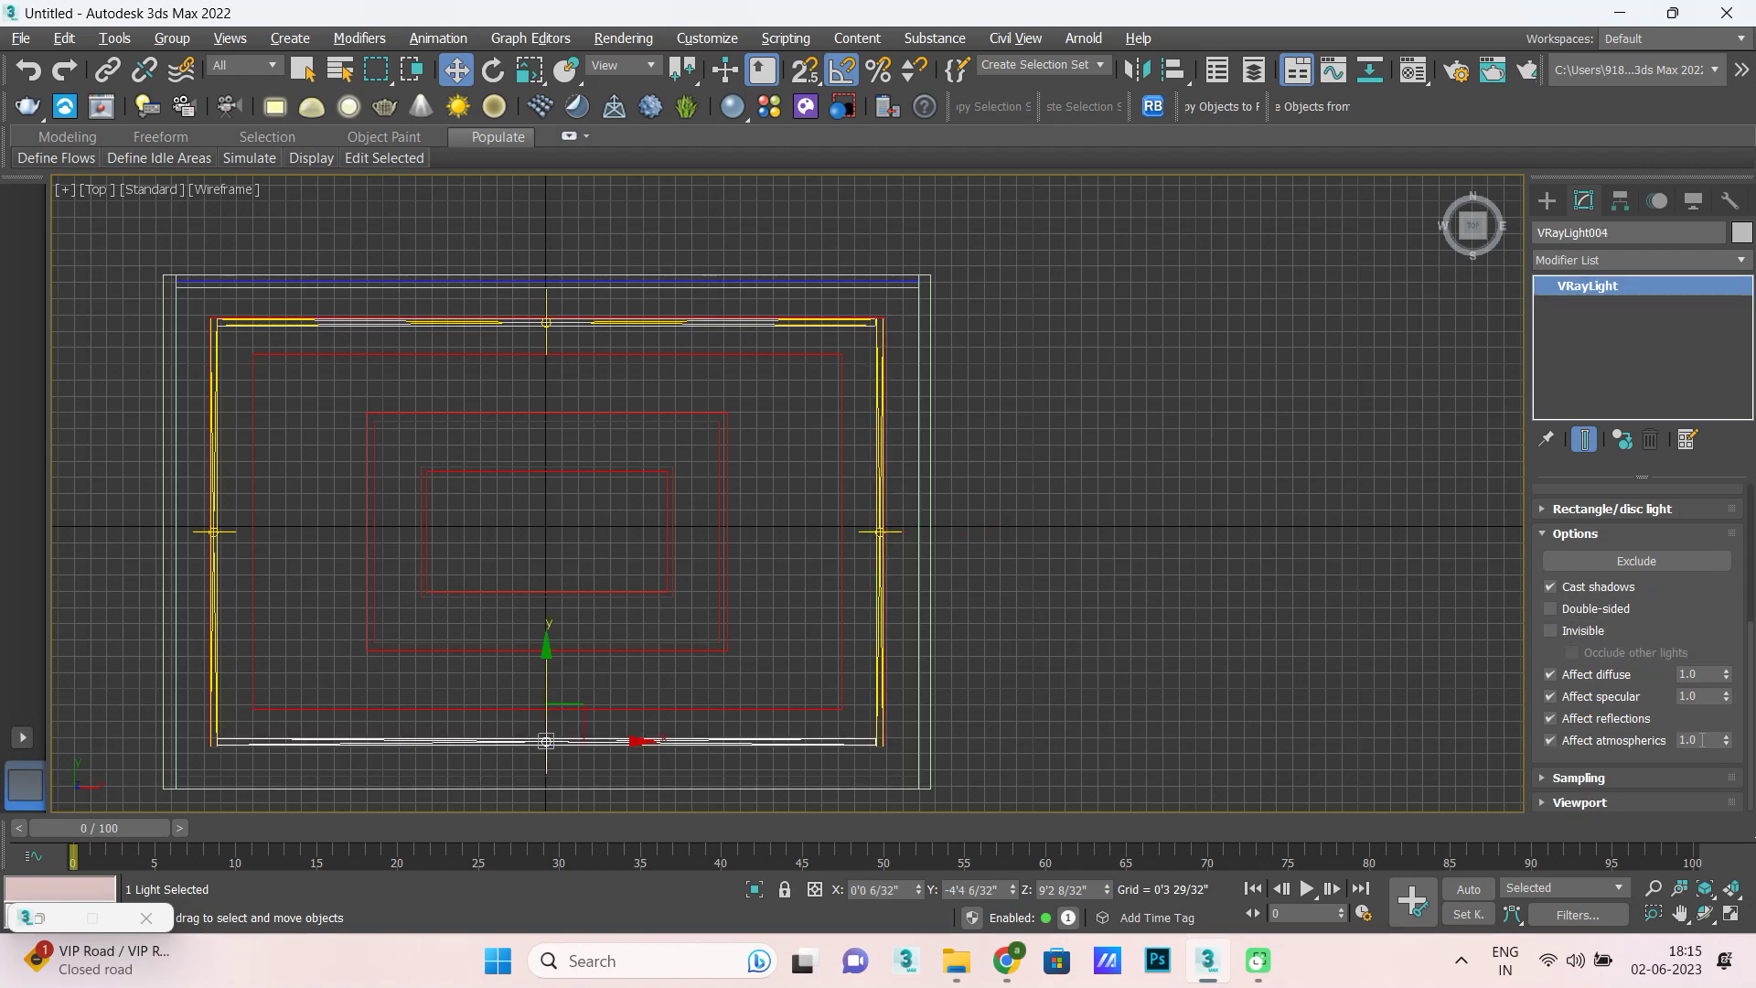
pyautogui.click(1547, 721)
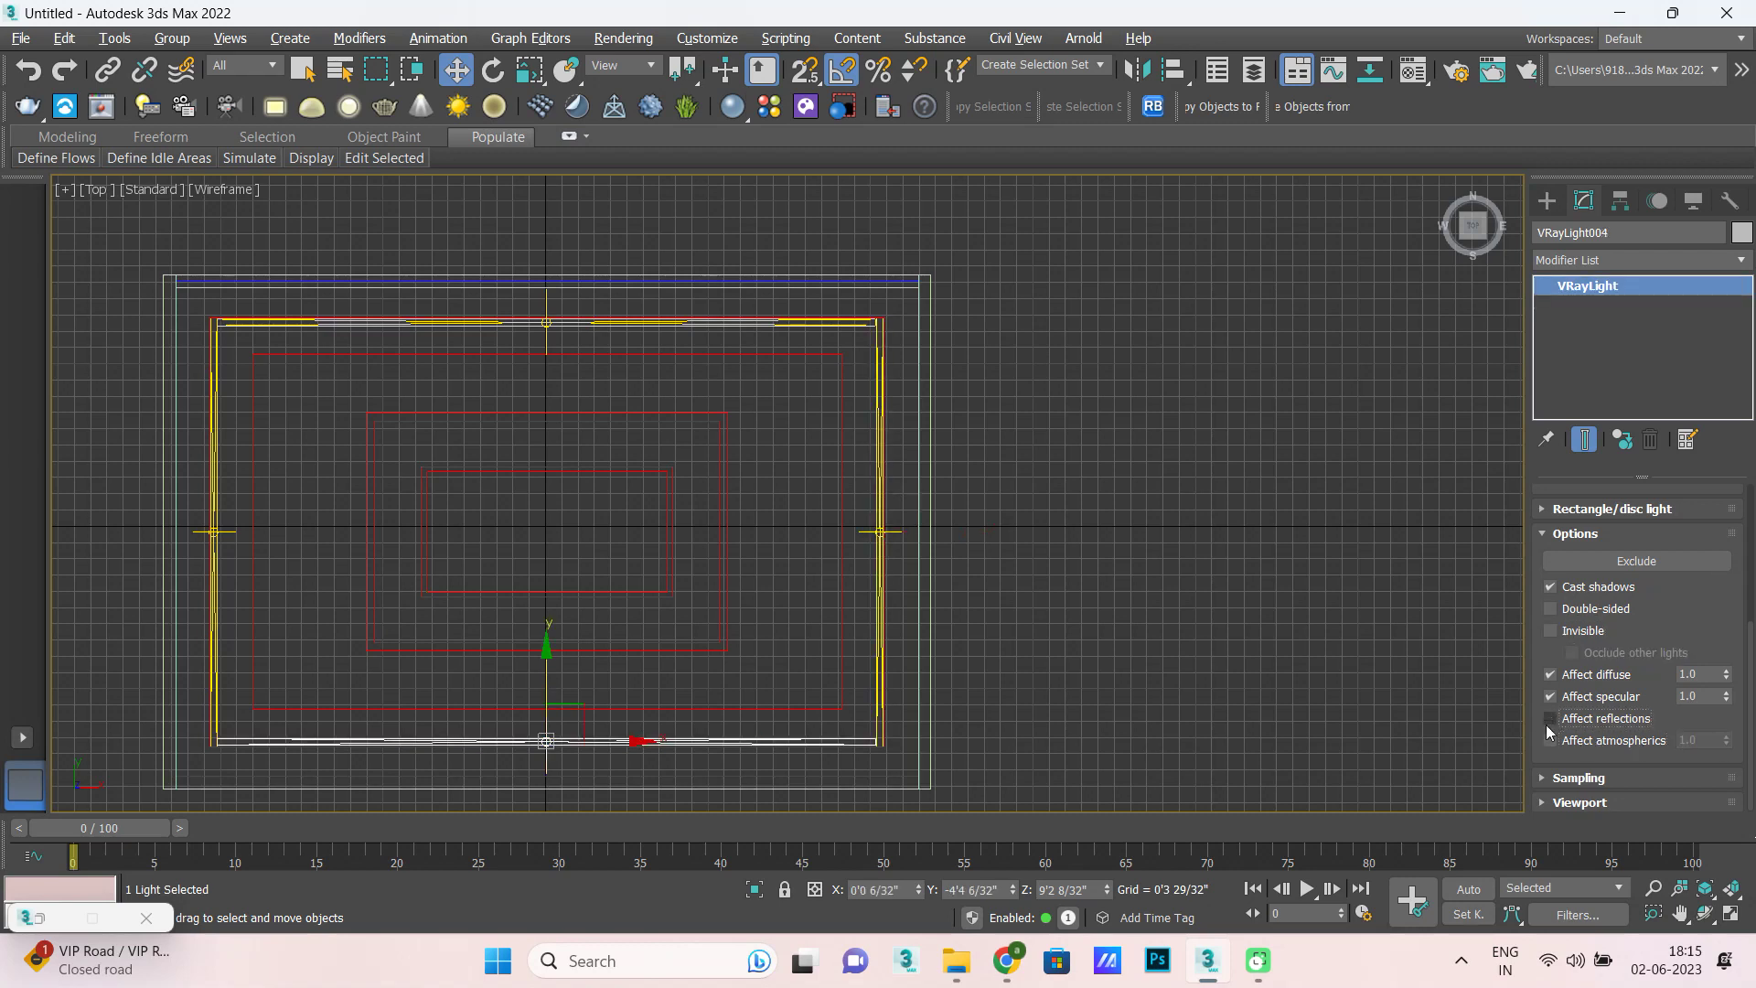
pyautogui.click(1566, 632)
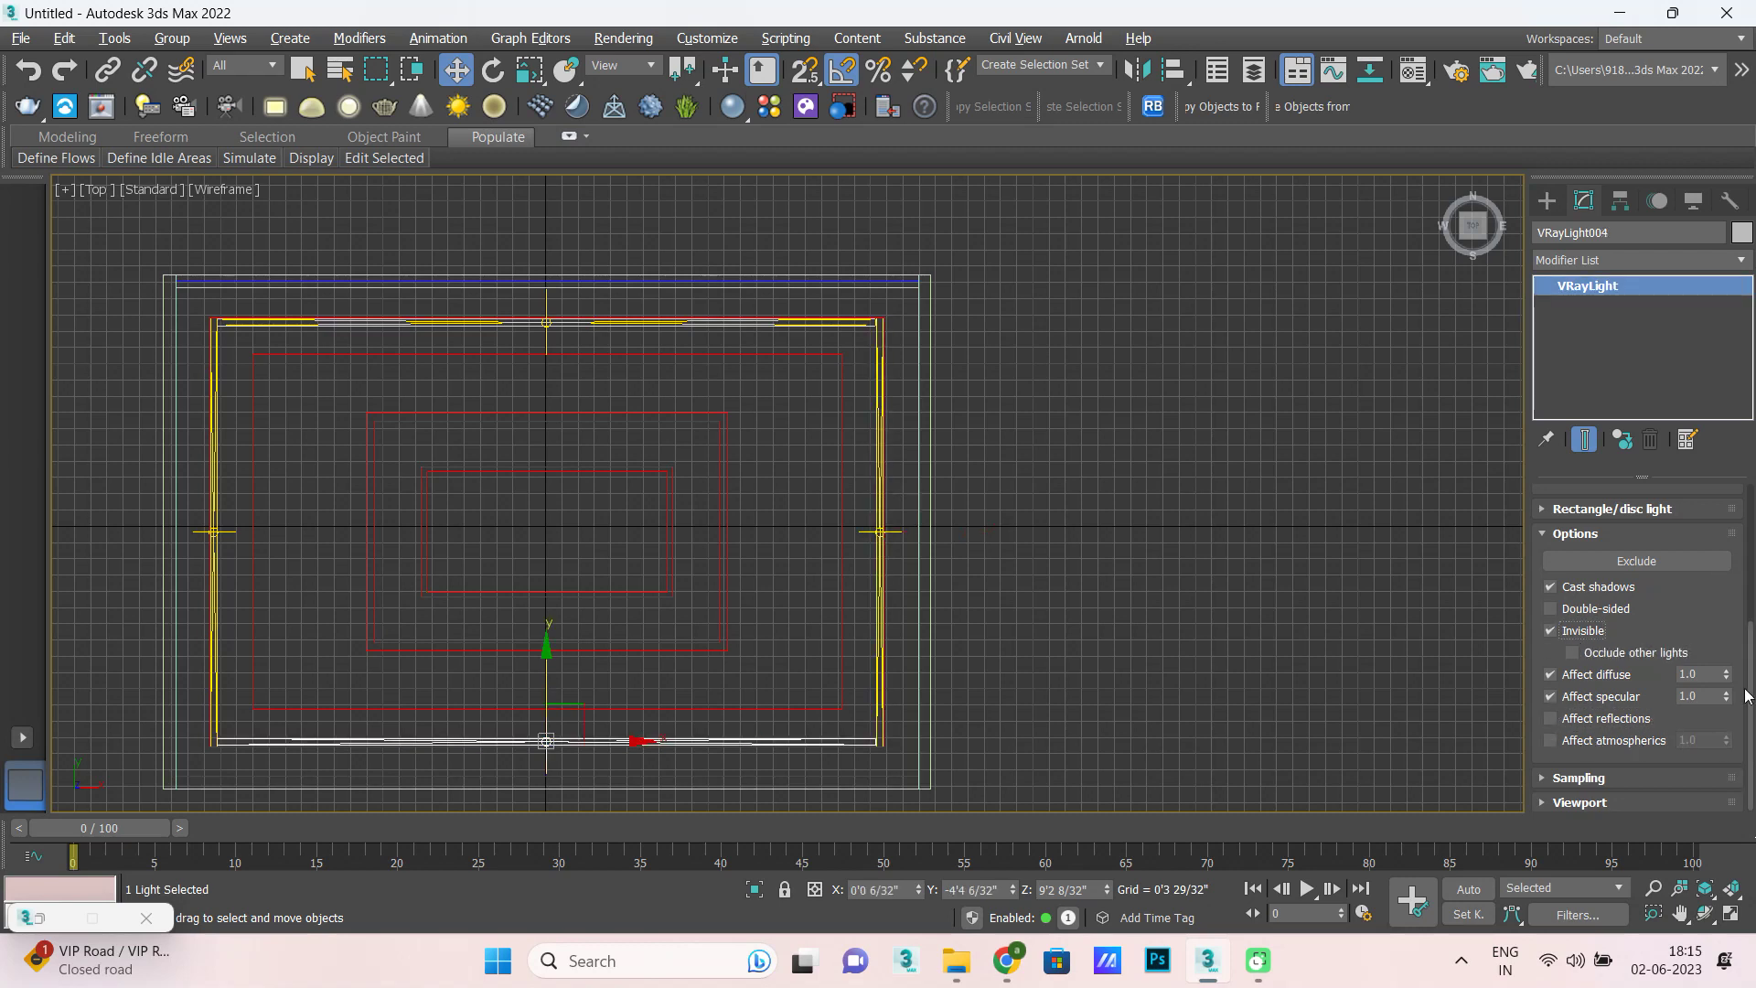
pyautogui.scroll(5, 1747, 695)
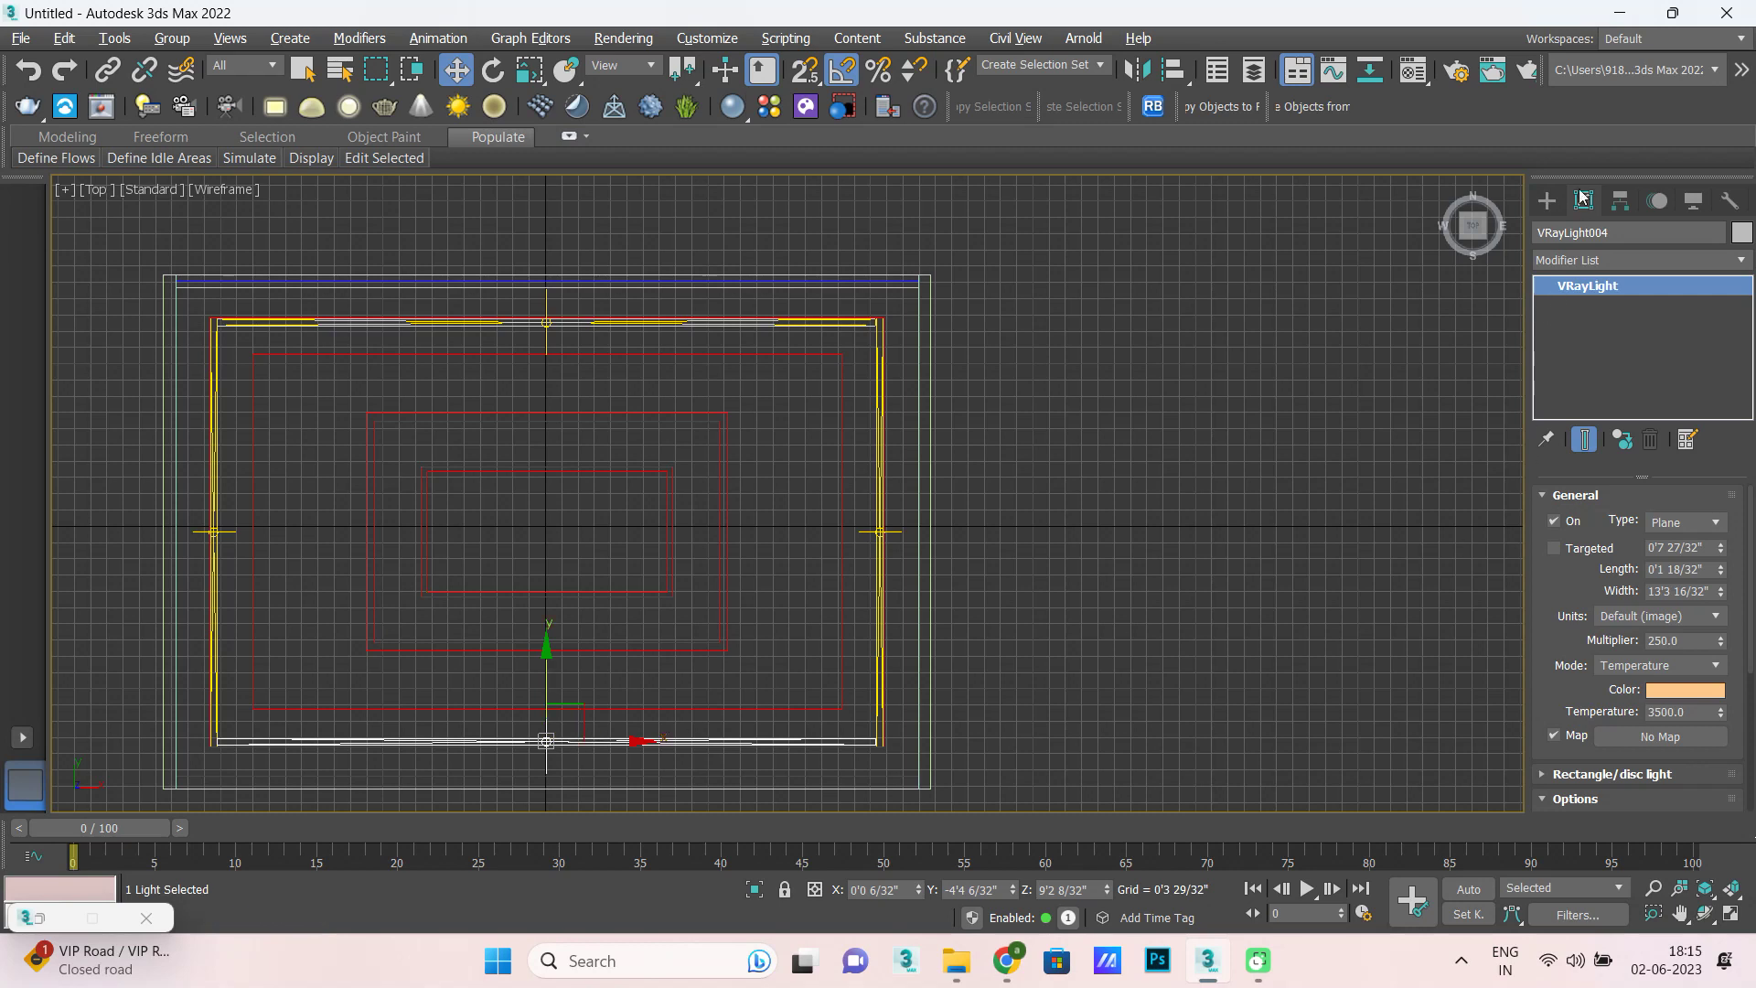
pyautogui.click(1542, 203)
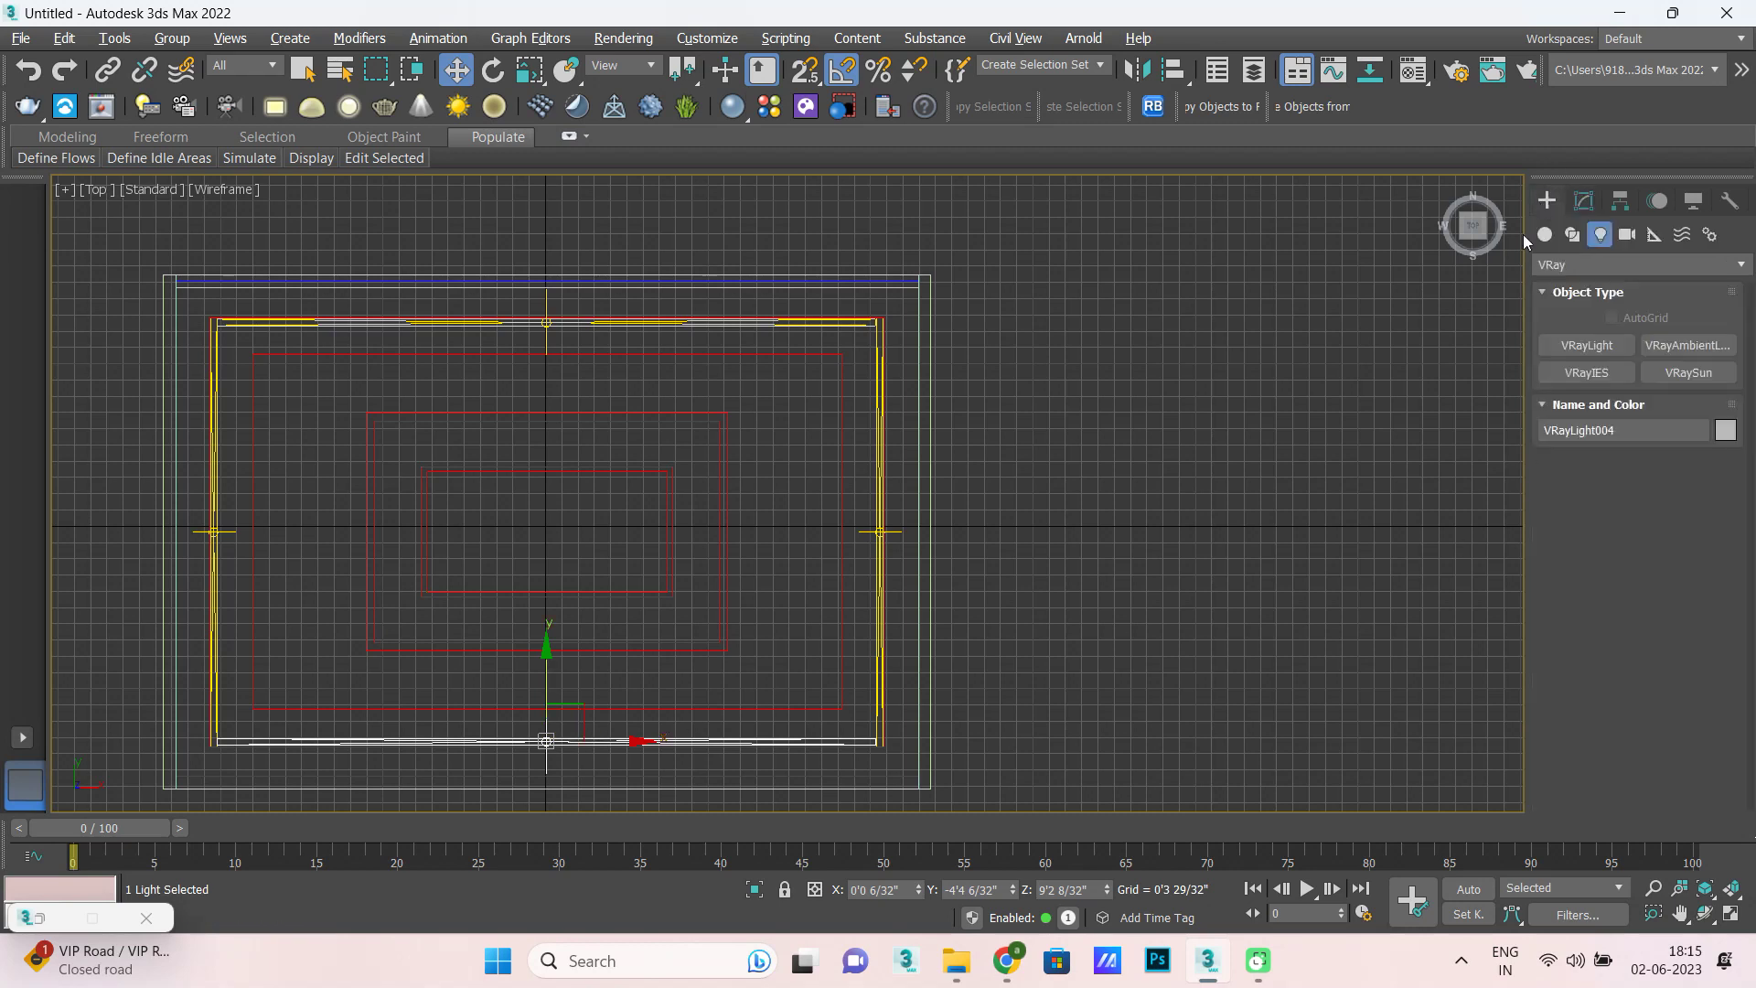
# Maximize the Perspective view, orbit up to the ceiling and select the inner frame box.
pyautogui.hotkey('alt', 'w')
pyautogui.middleClick(853, 687)
pyautogui.hotkey('alt', 'w')
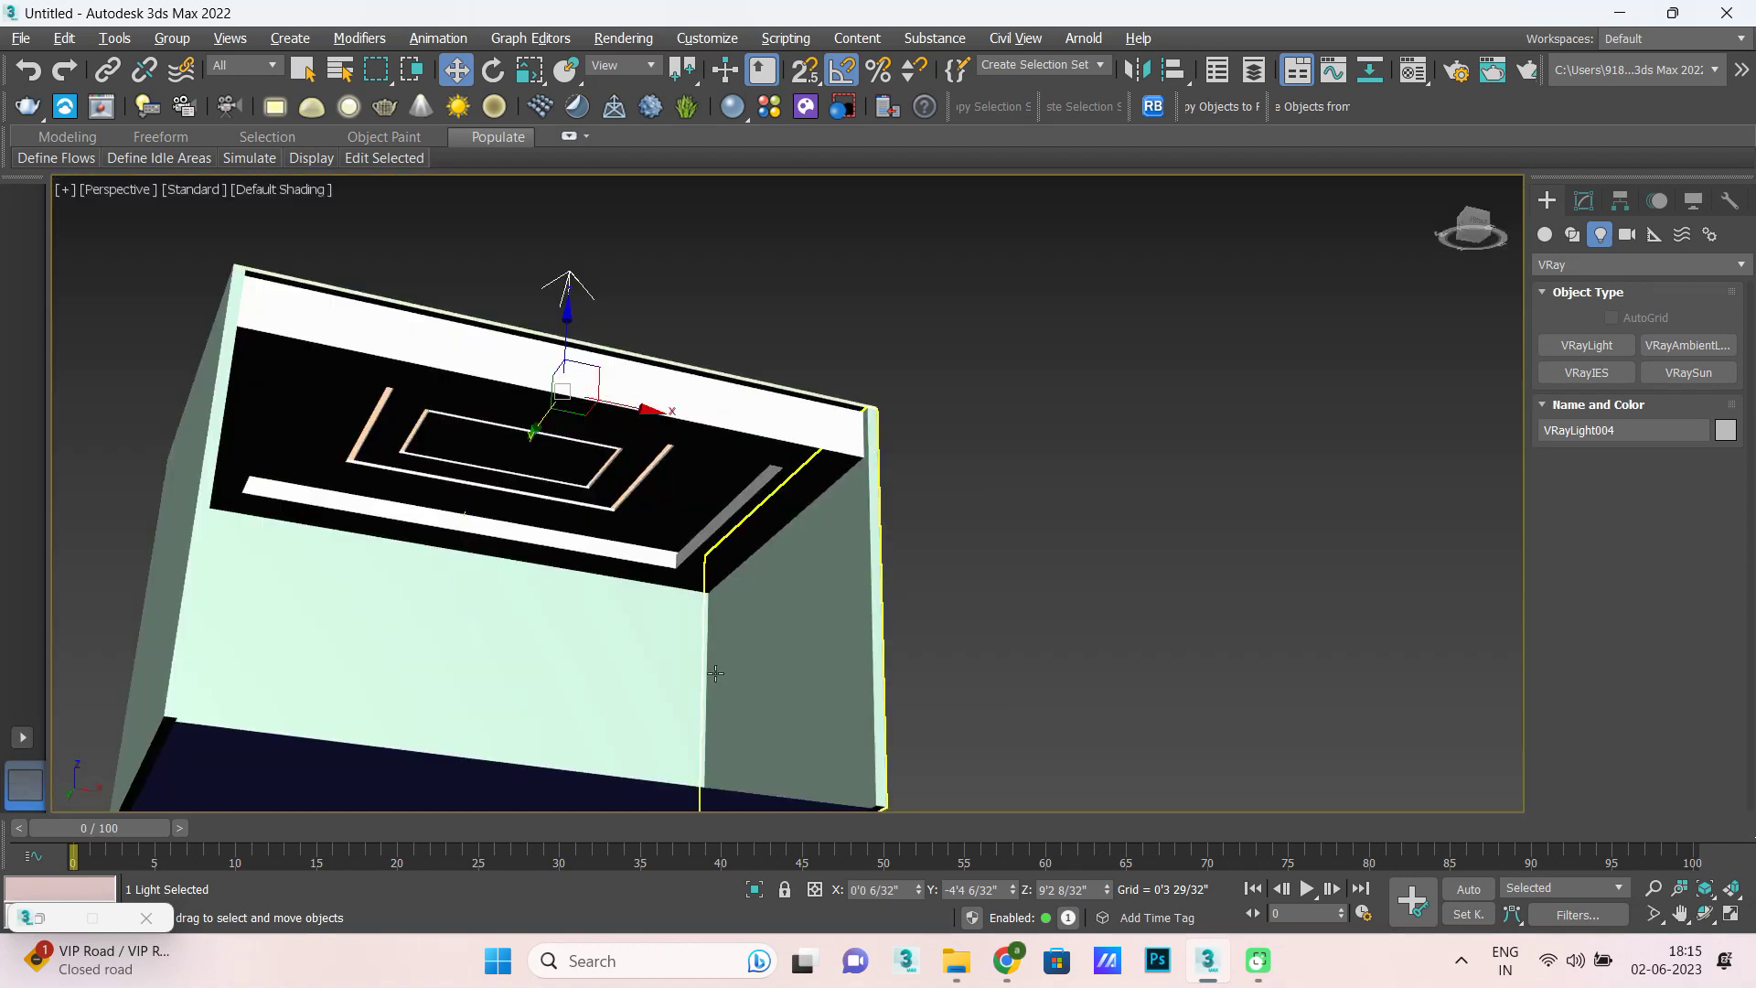
pyautogui.moveTo(852, 687)
pyautogui.keyDown('alt'); pyautogui.mouseDown(button='middle')
pyautogui.moveTo(673, 641)
pyautogui.moveTo(651, 674)
pyautogui.mouseUp(button='middle'); pyautogui.keyUp('alt')
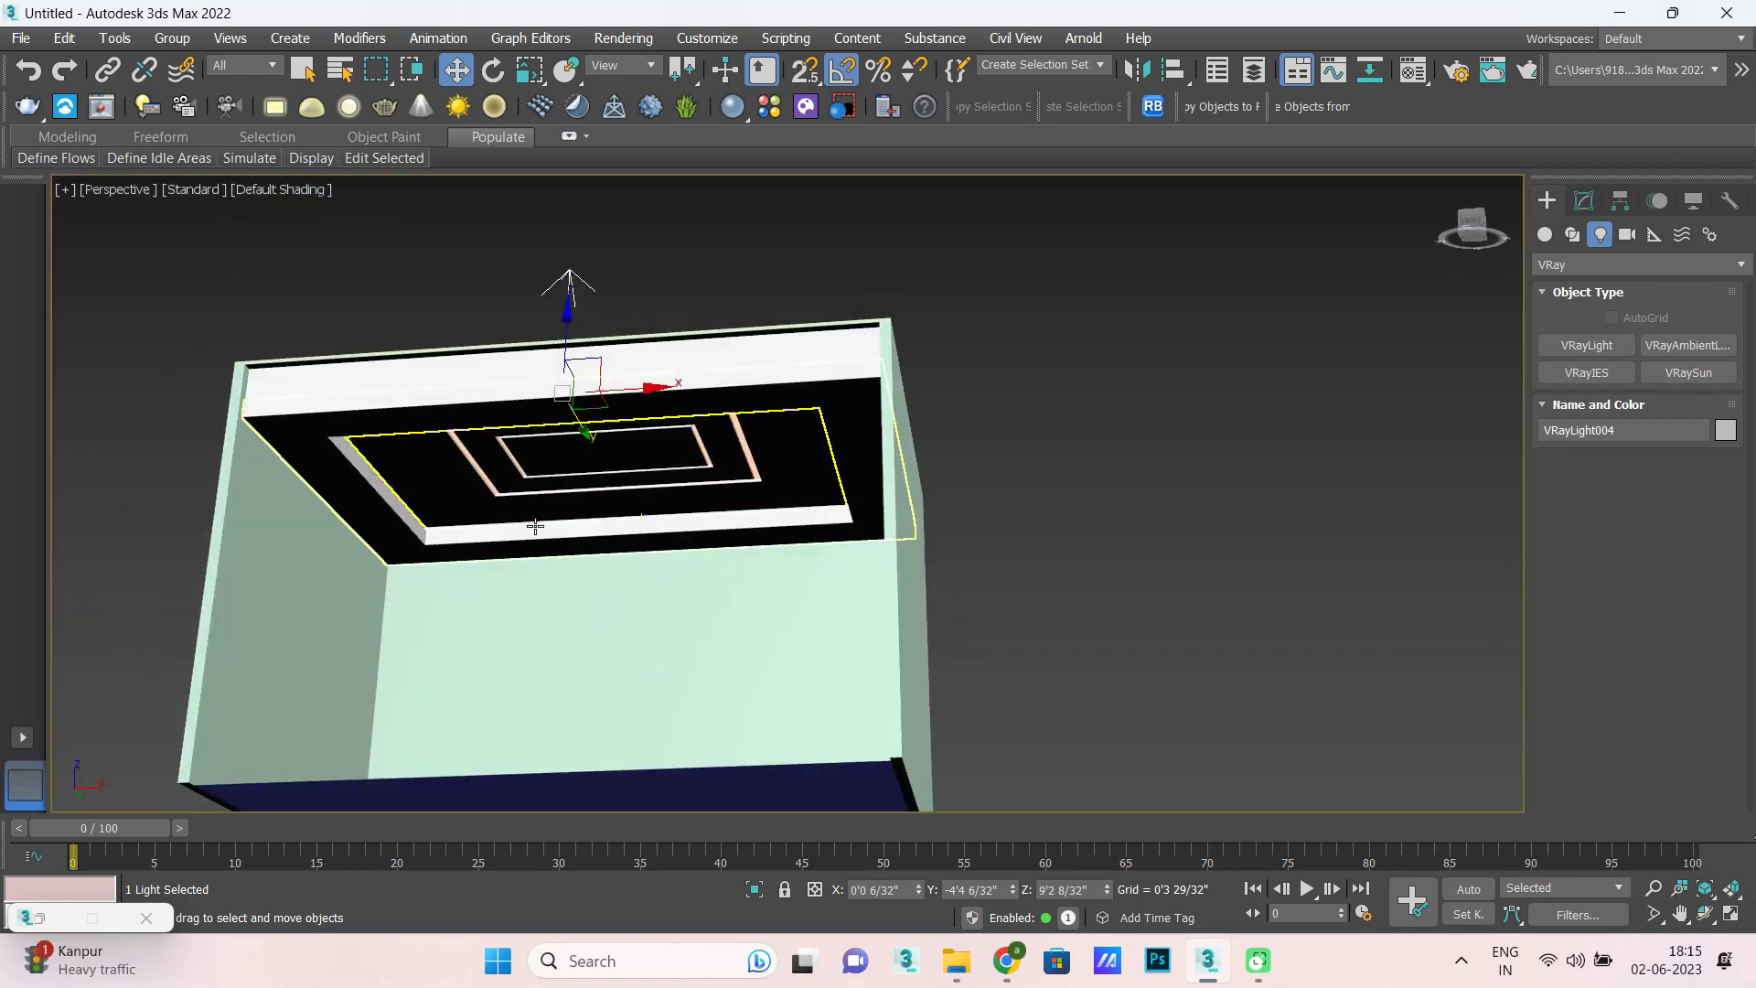
pyautogui.scroll(3, 514, 576)
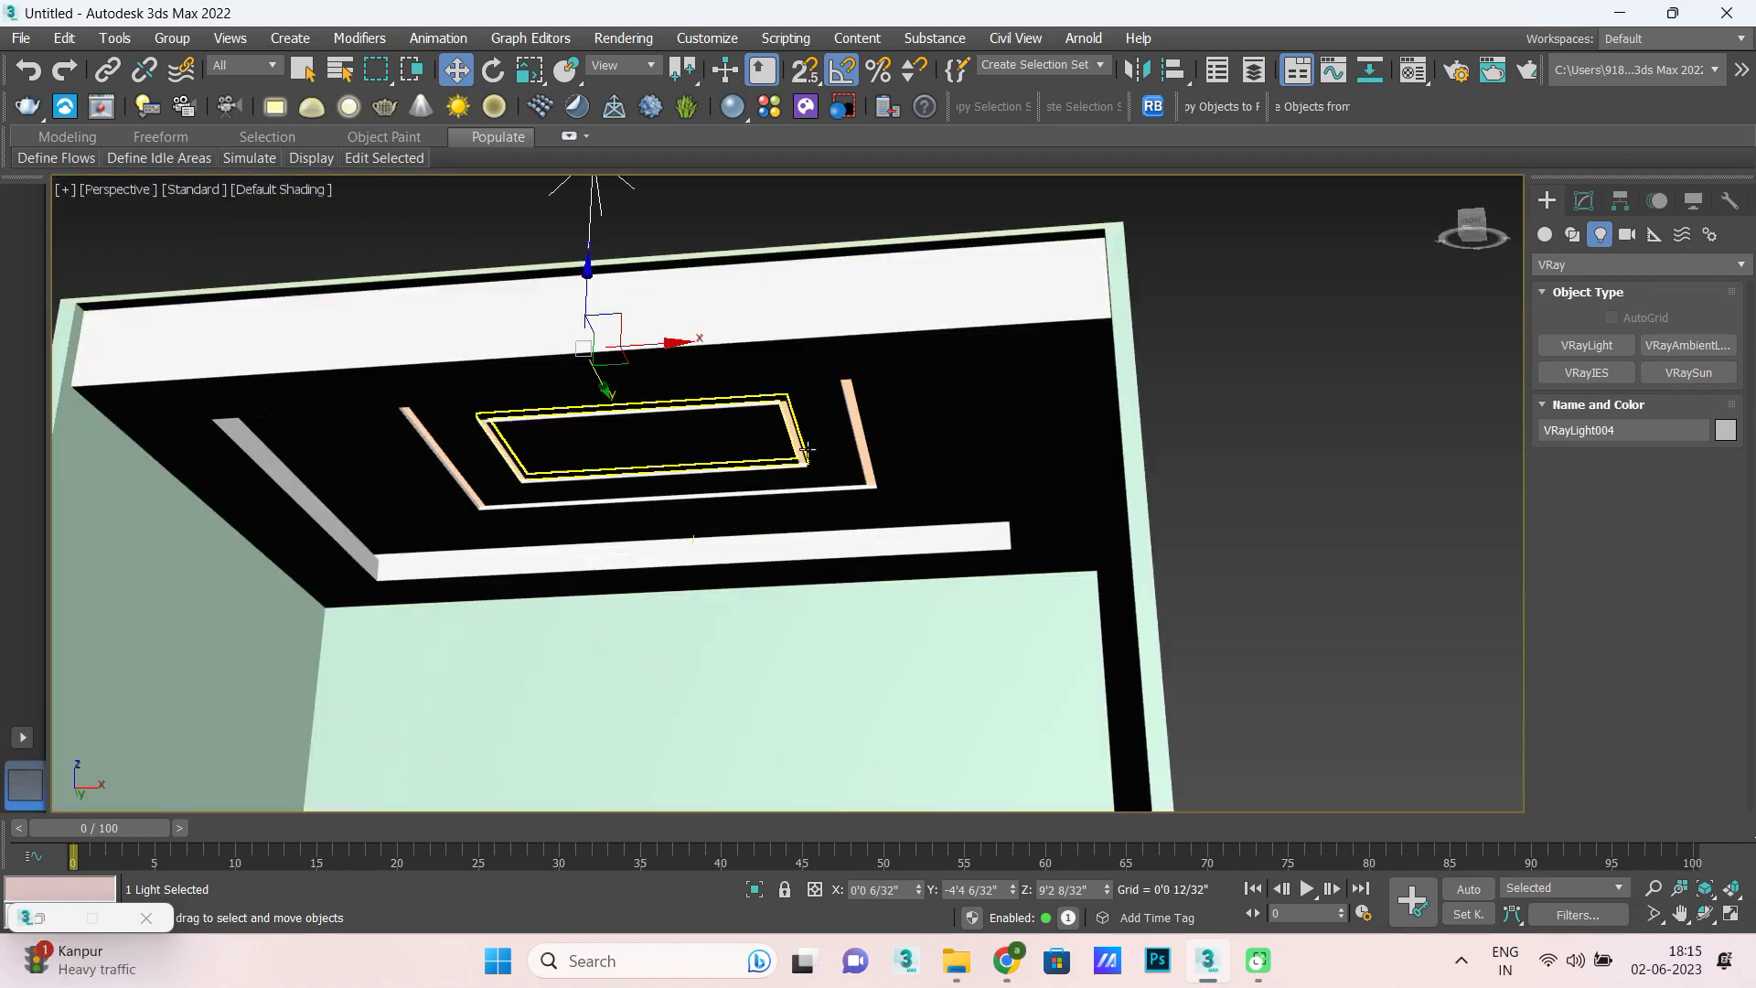
pyautogui.scroll(3, 858, 435)
pyautogui.click(858, 435)
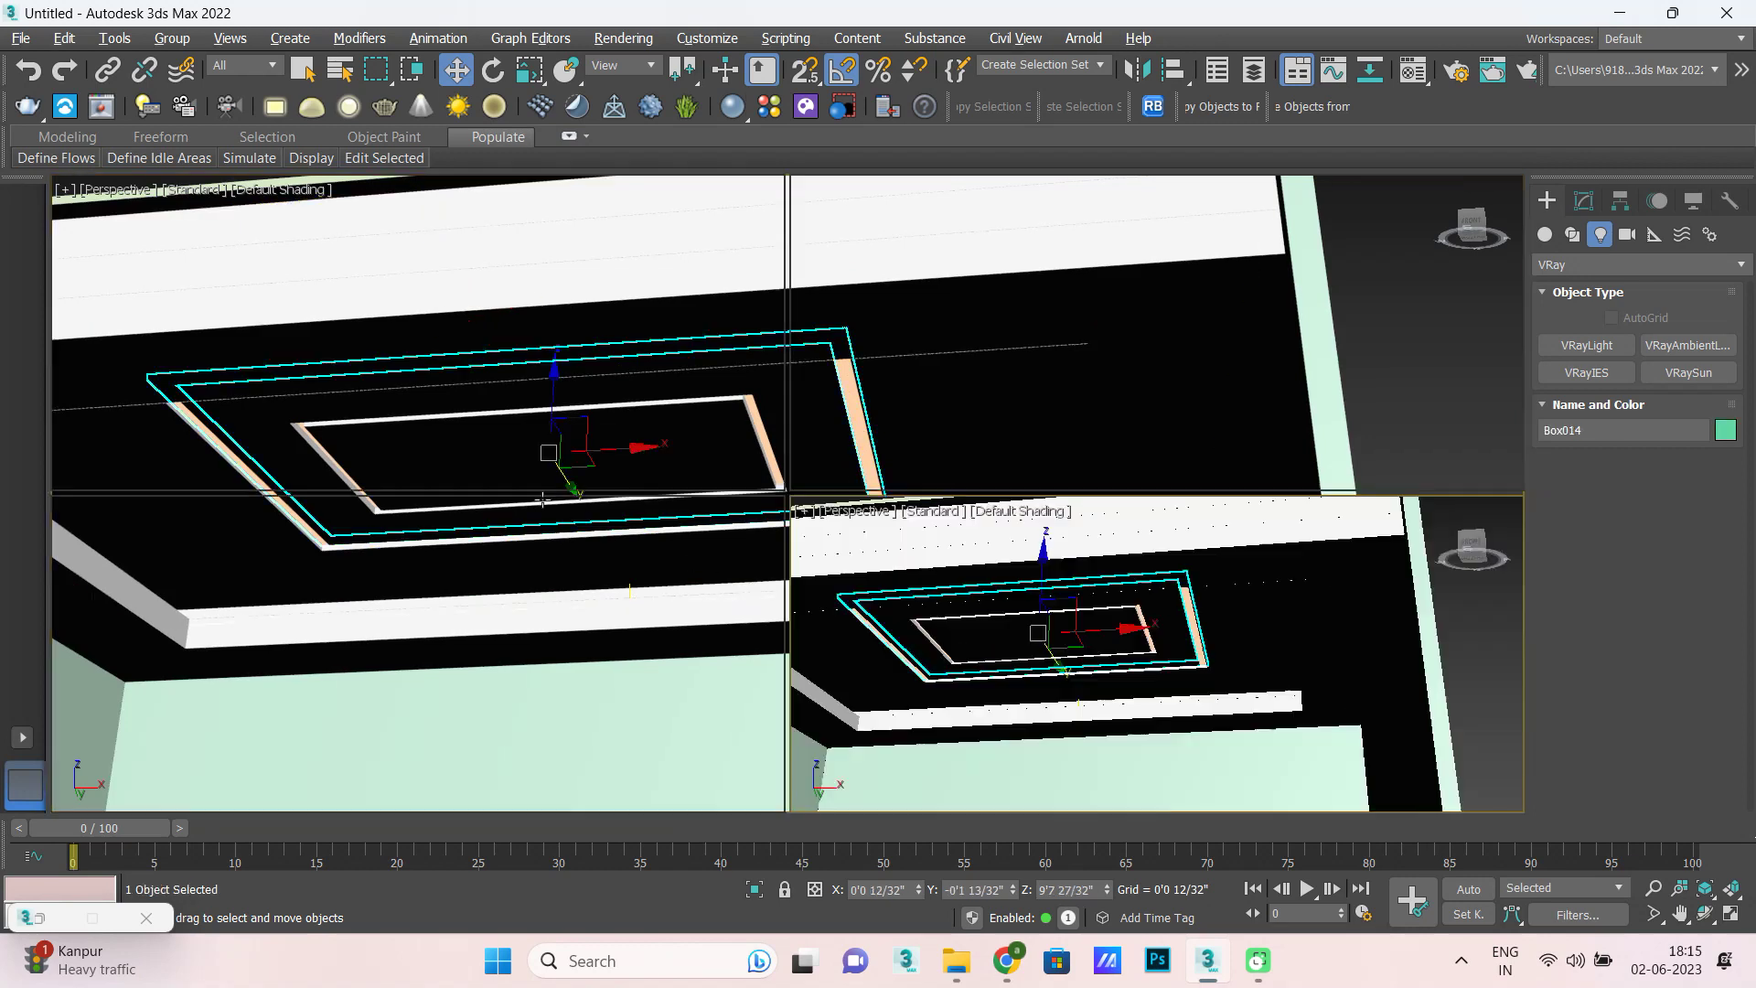
# Select the right cove light VRayLight002 and open the Material Editor (M) in maximized Perspective.
pyautogui.hotkey('alt', 'w')
pyautogui.middleClick(695, 475)
pyautogui.hotkey('alt', 'w')
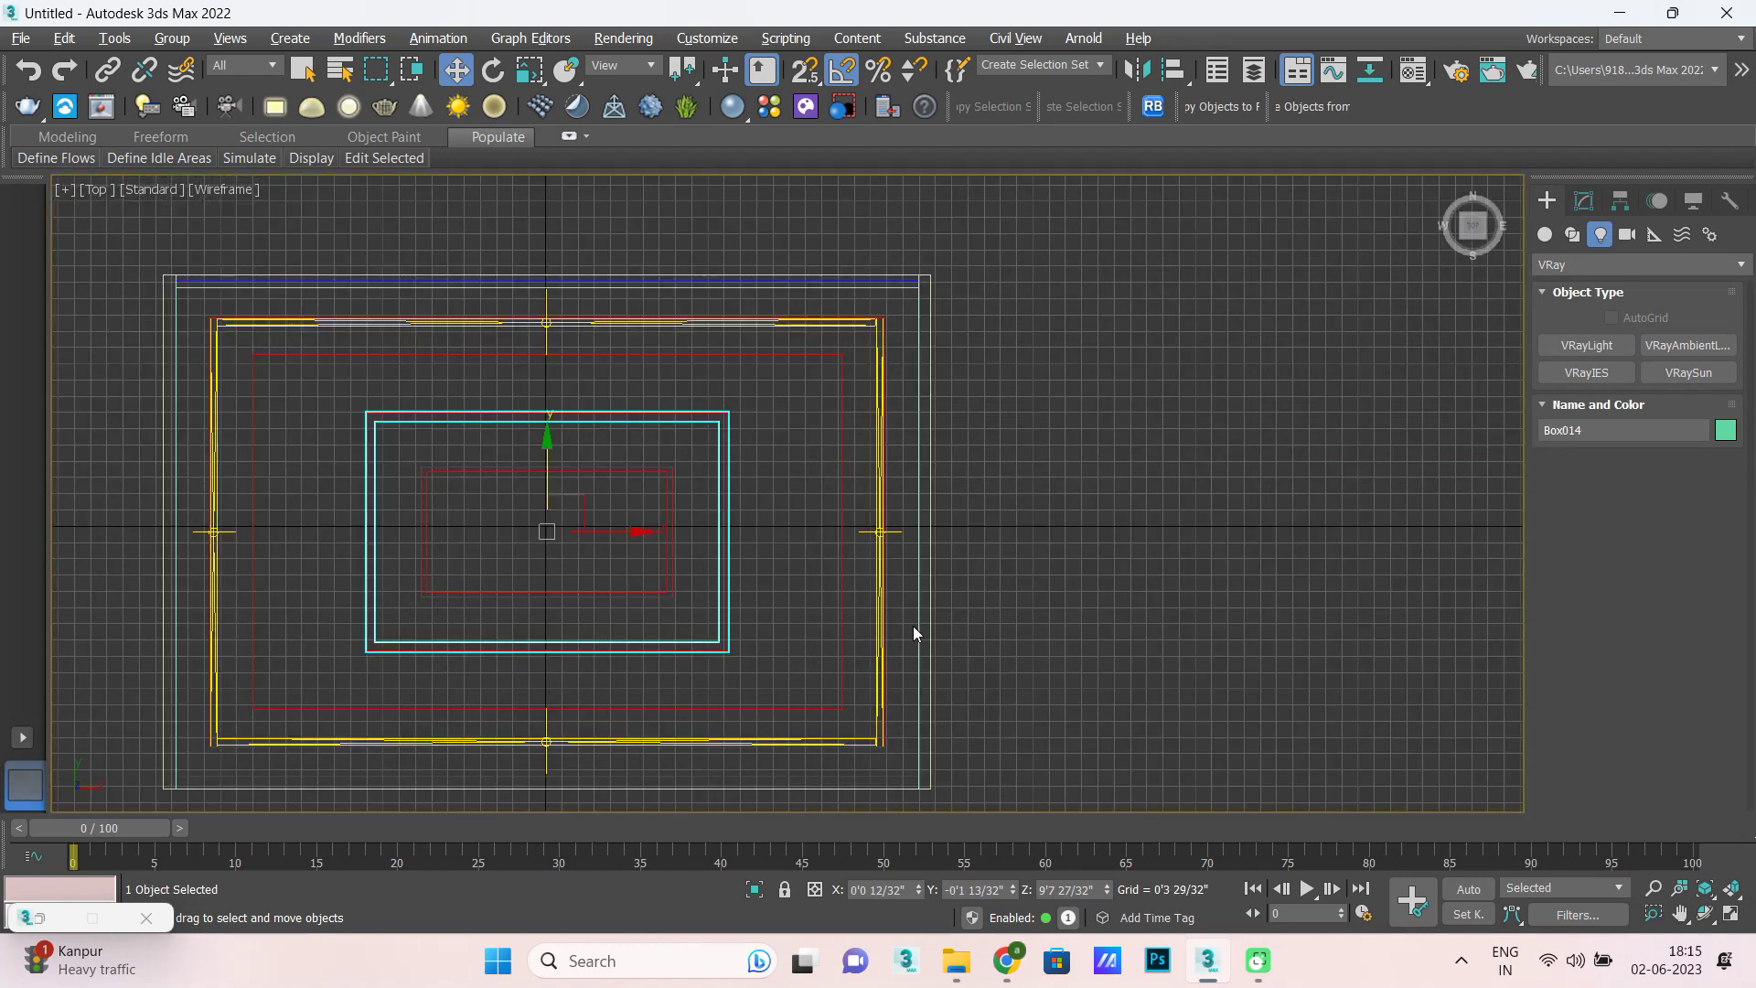
pyautogui.click(880, 585)
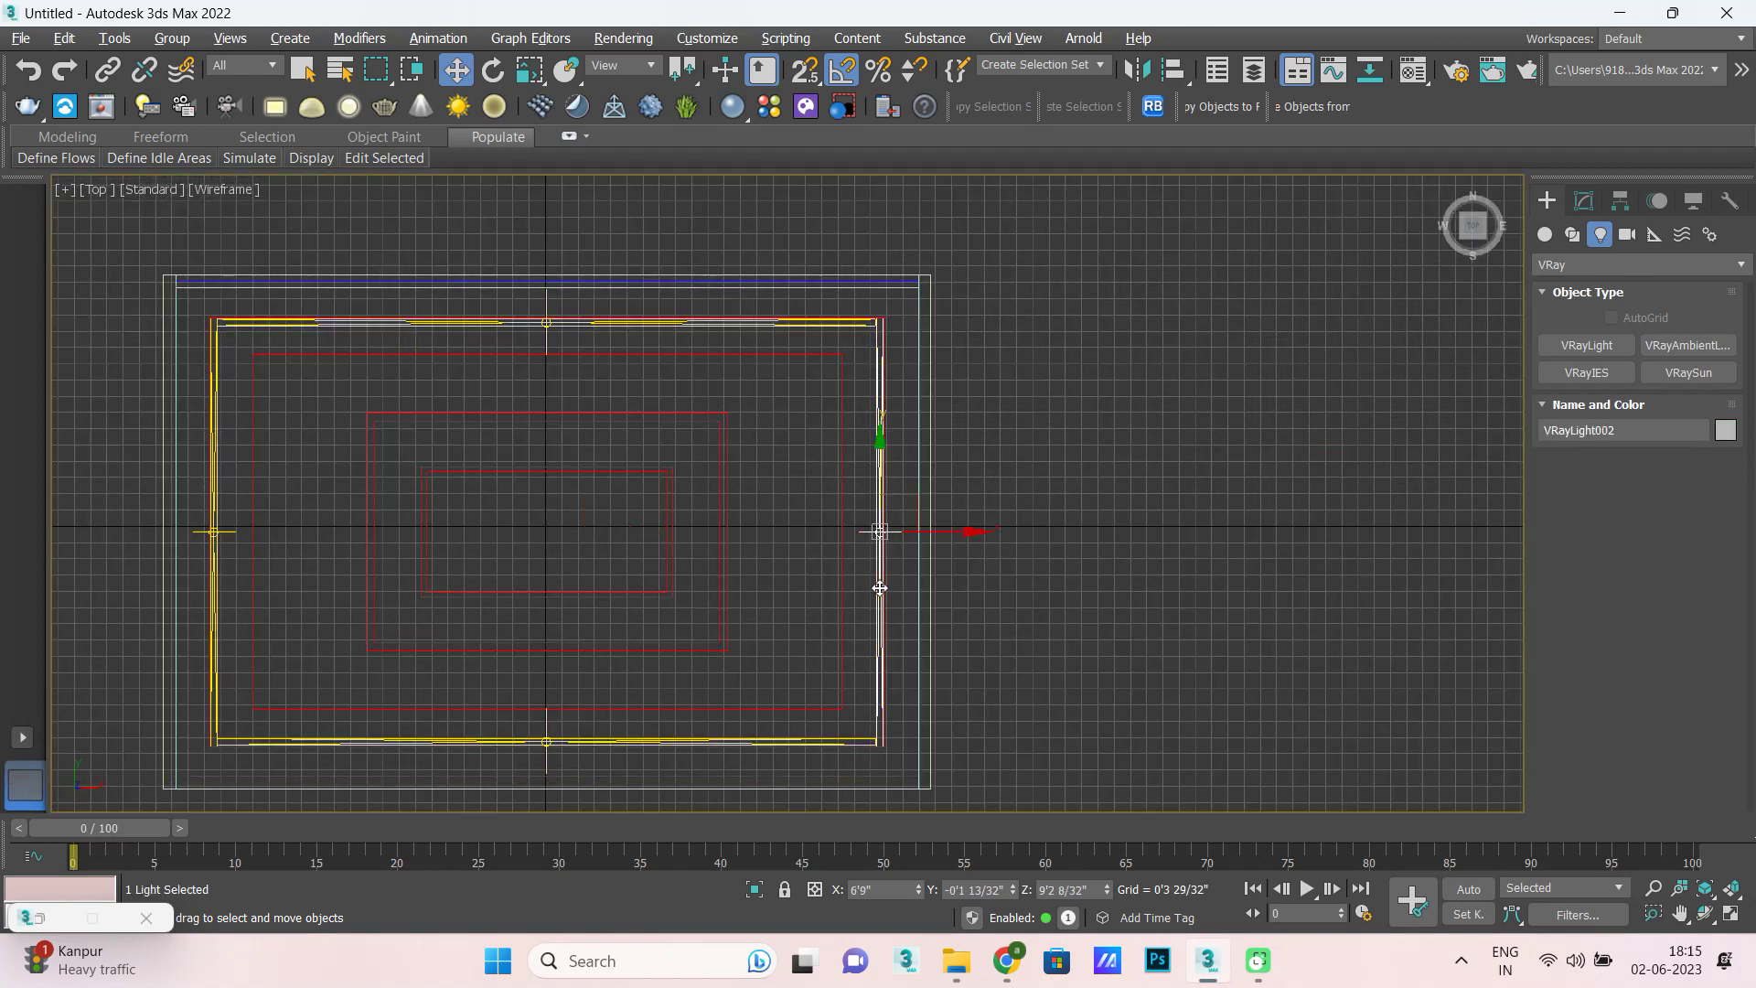
pyautogui.hotkey('alt', 'w')
pyautogui.hotkey('alt', 'w')
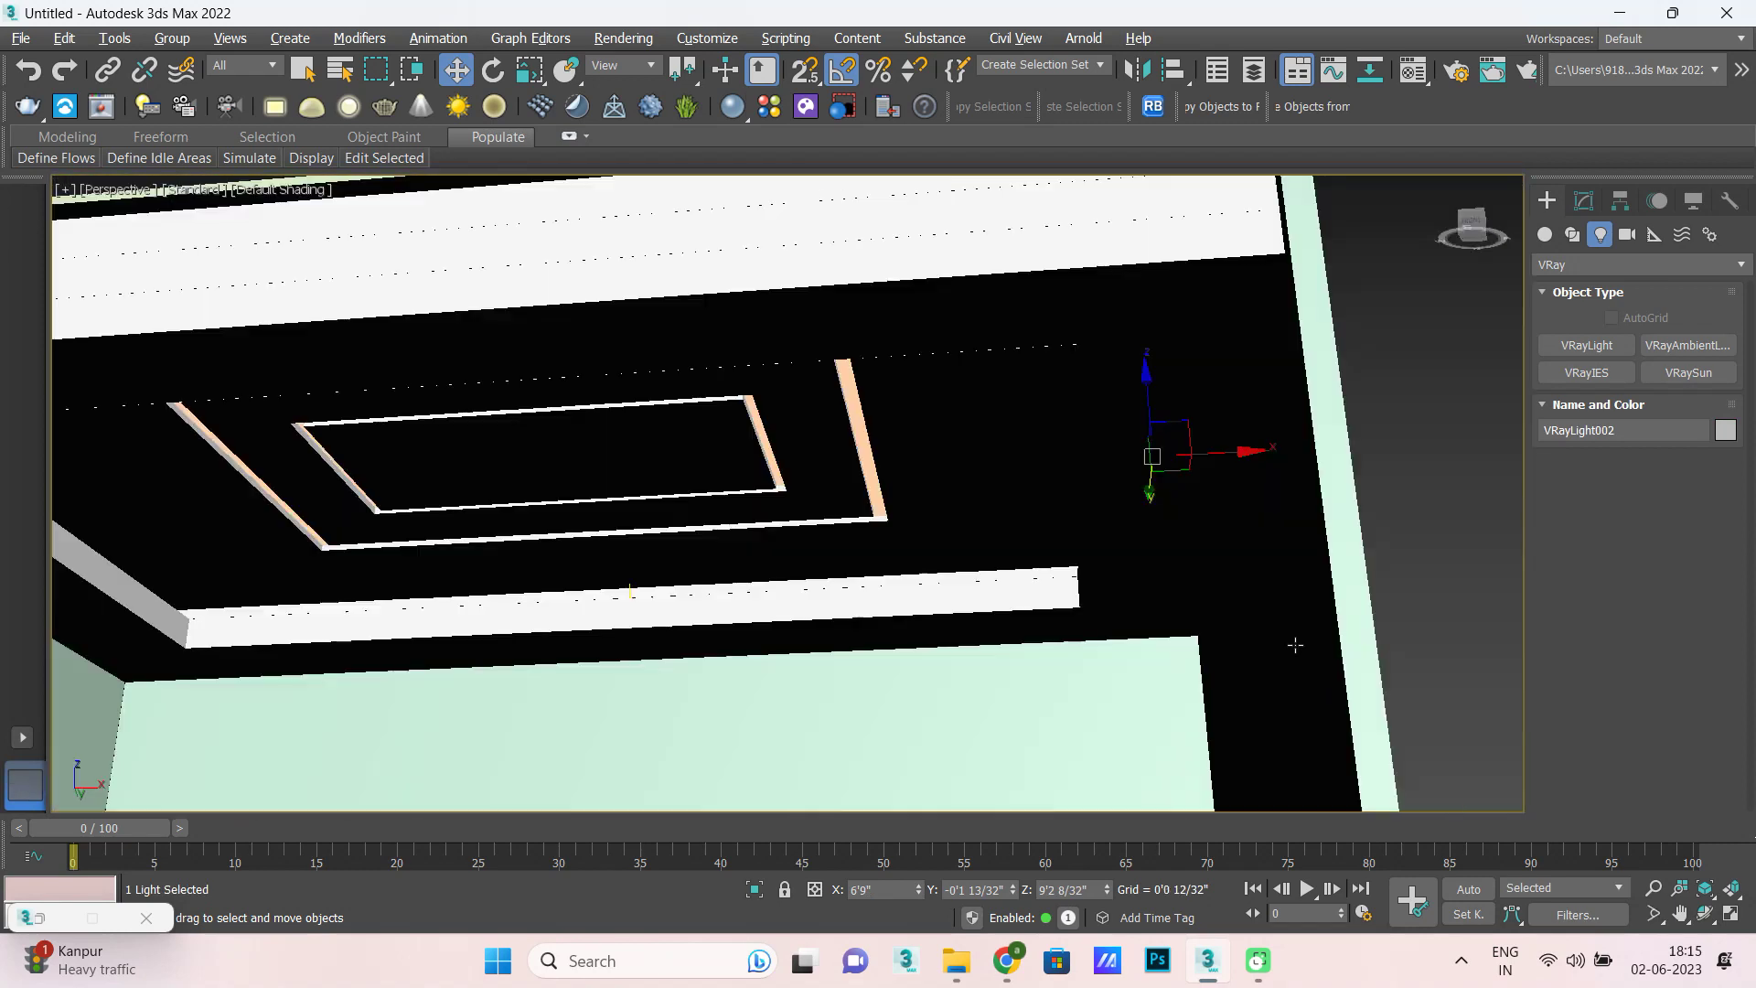
pyautogui.hotkey('alt', 'w')
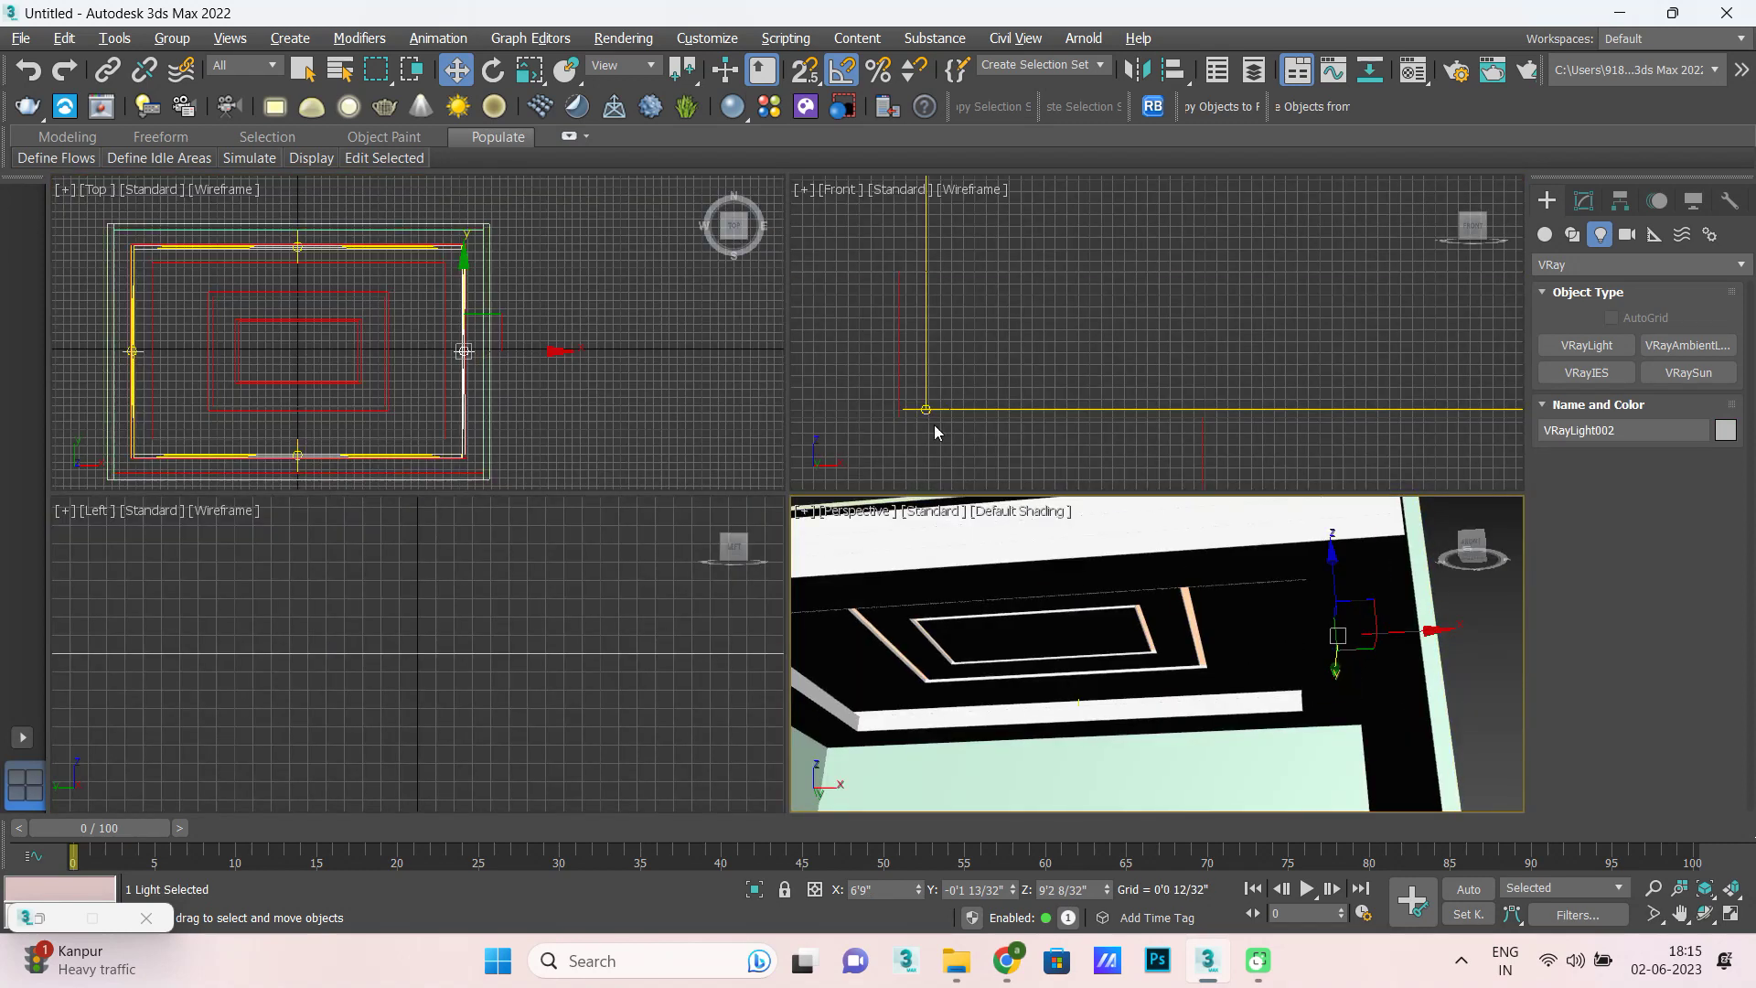
pyautogui.click(1584, 200)
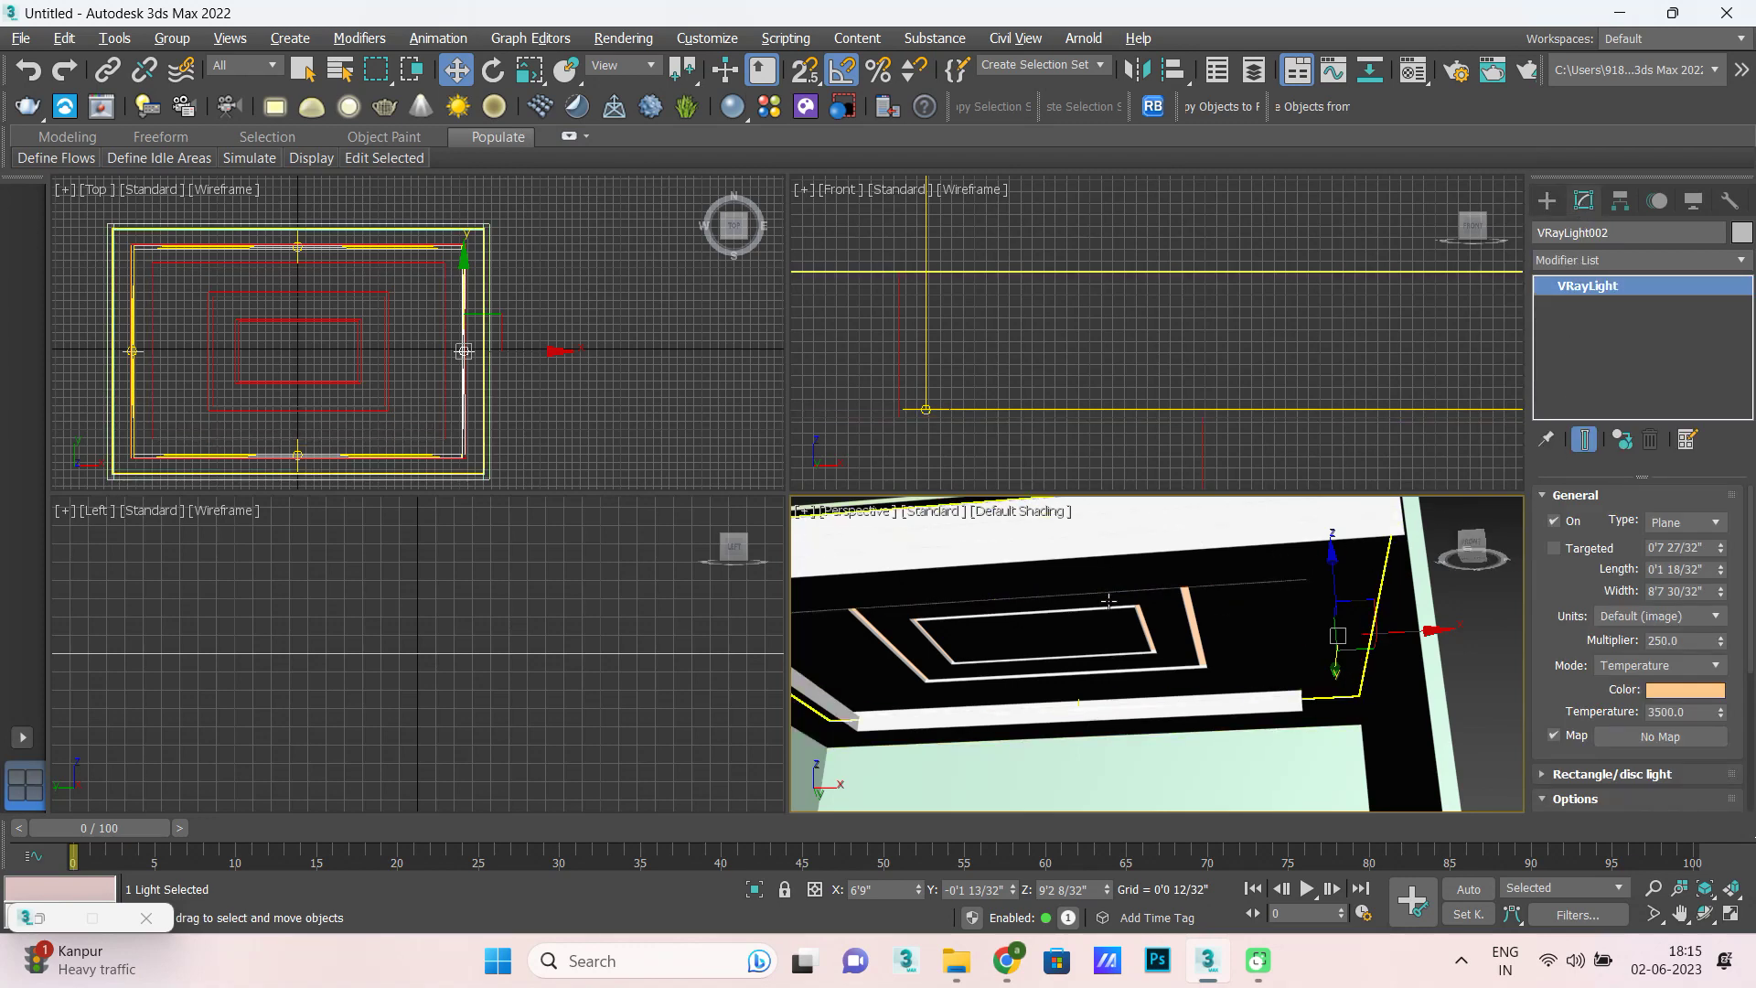
pyautogui.hotkey('alt', 'w')
pyautogui.press('m')
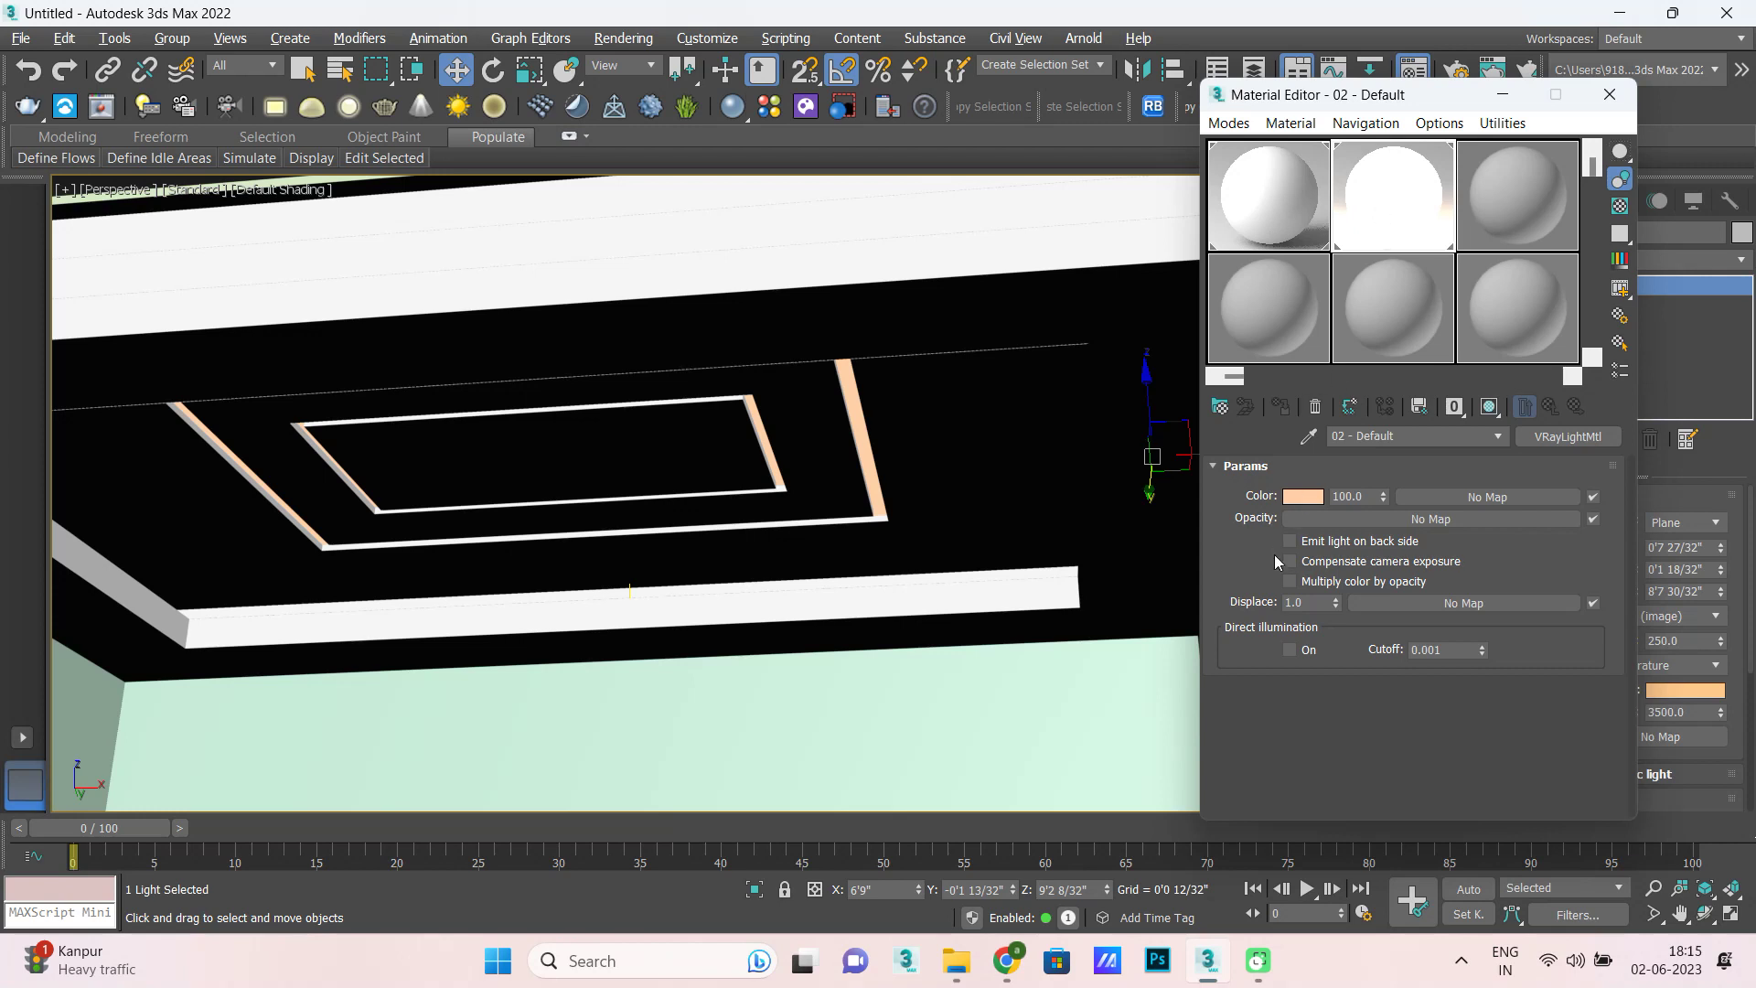
# Eyedrop the deeper orange (252, 149, 66) into the VRayLightMtl colour, then minimize the editor.
pyautogui.click(1303, 497)
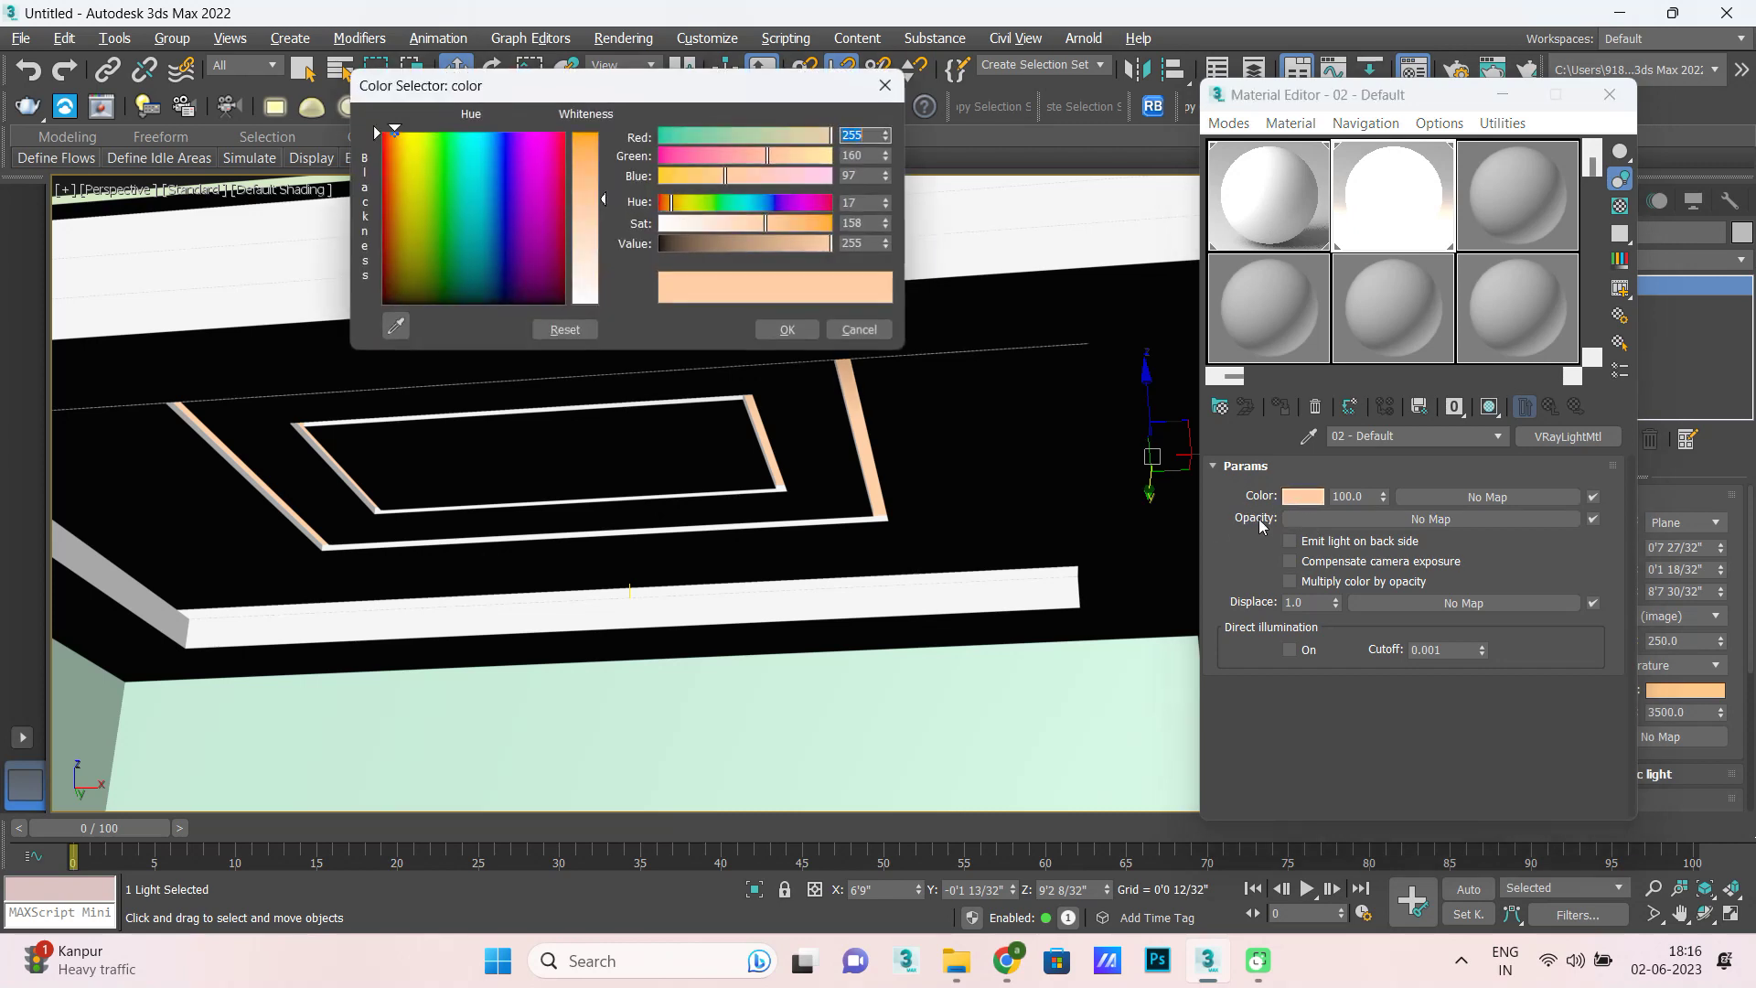
pyautogui.click(396, 325)
pyautogui.click(1685, 690)
pyautogui.click(790, 329)
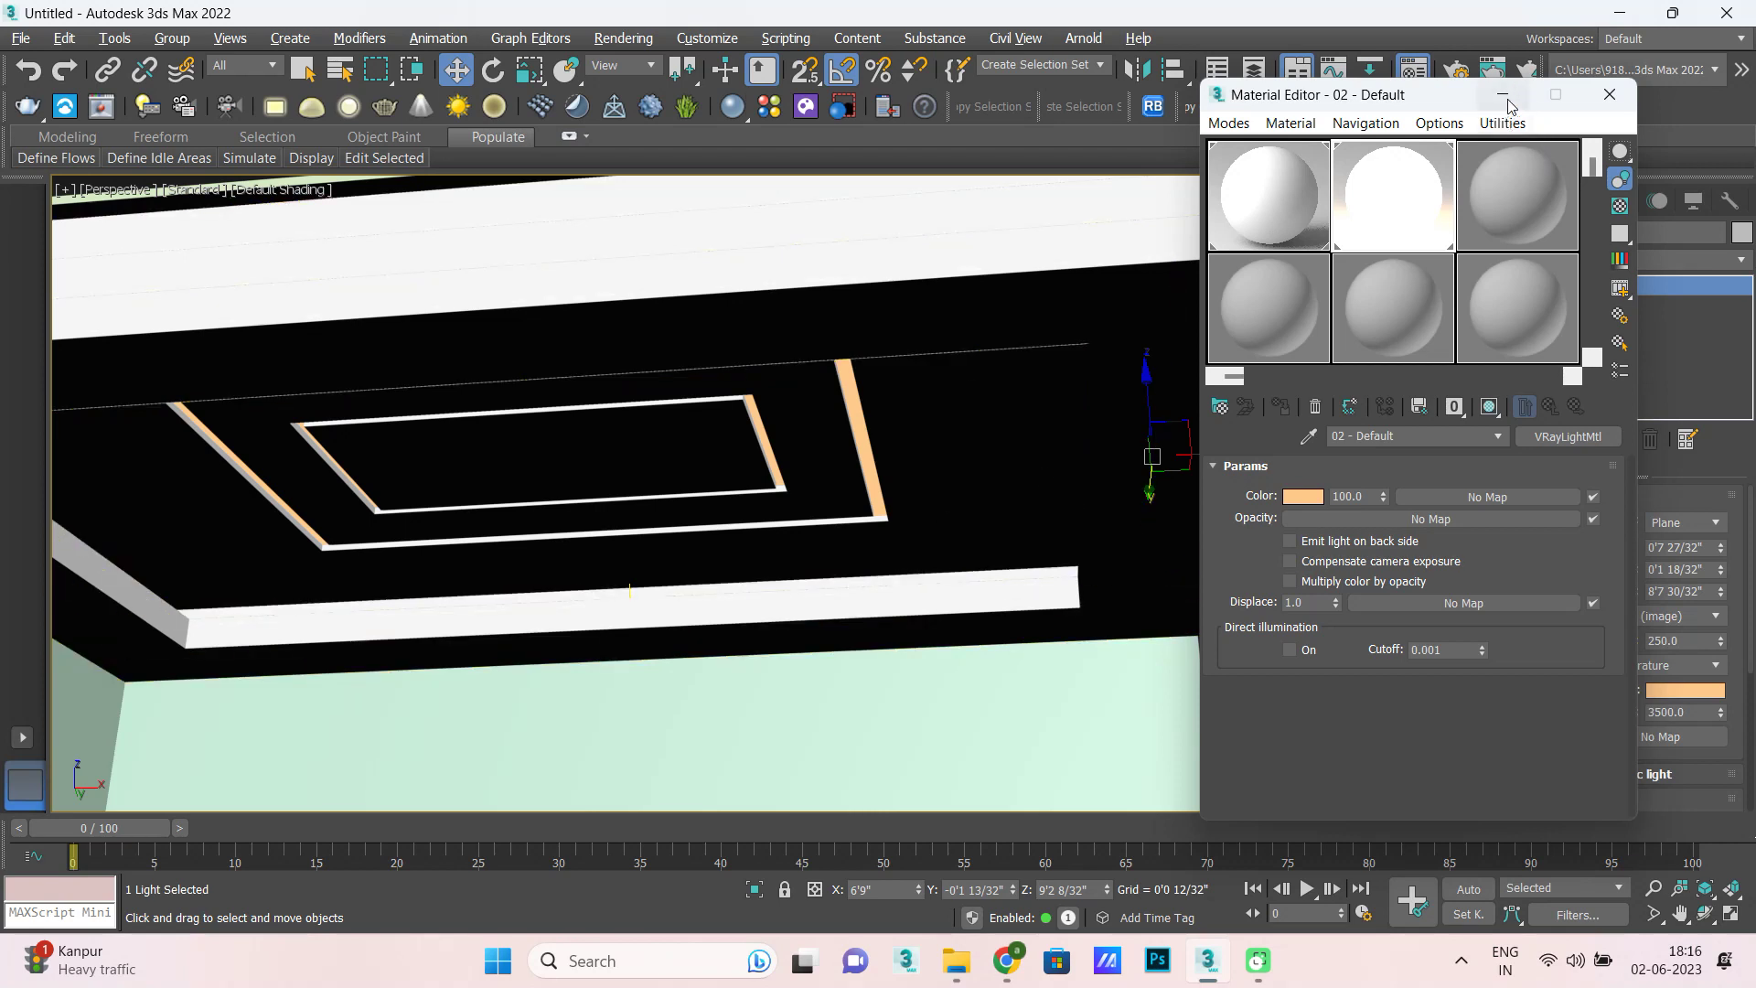
pyautogui.click(1508, 102)
pyautogui.scroll(-4, 868, 613)
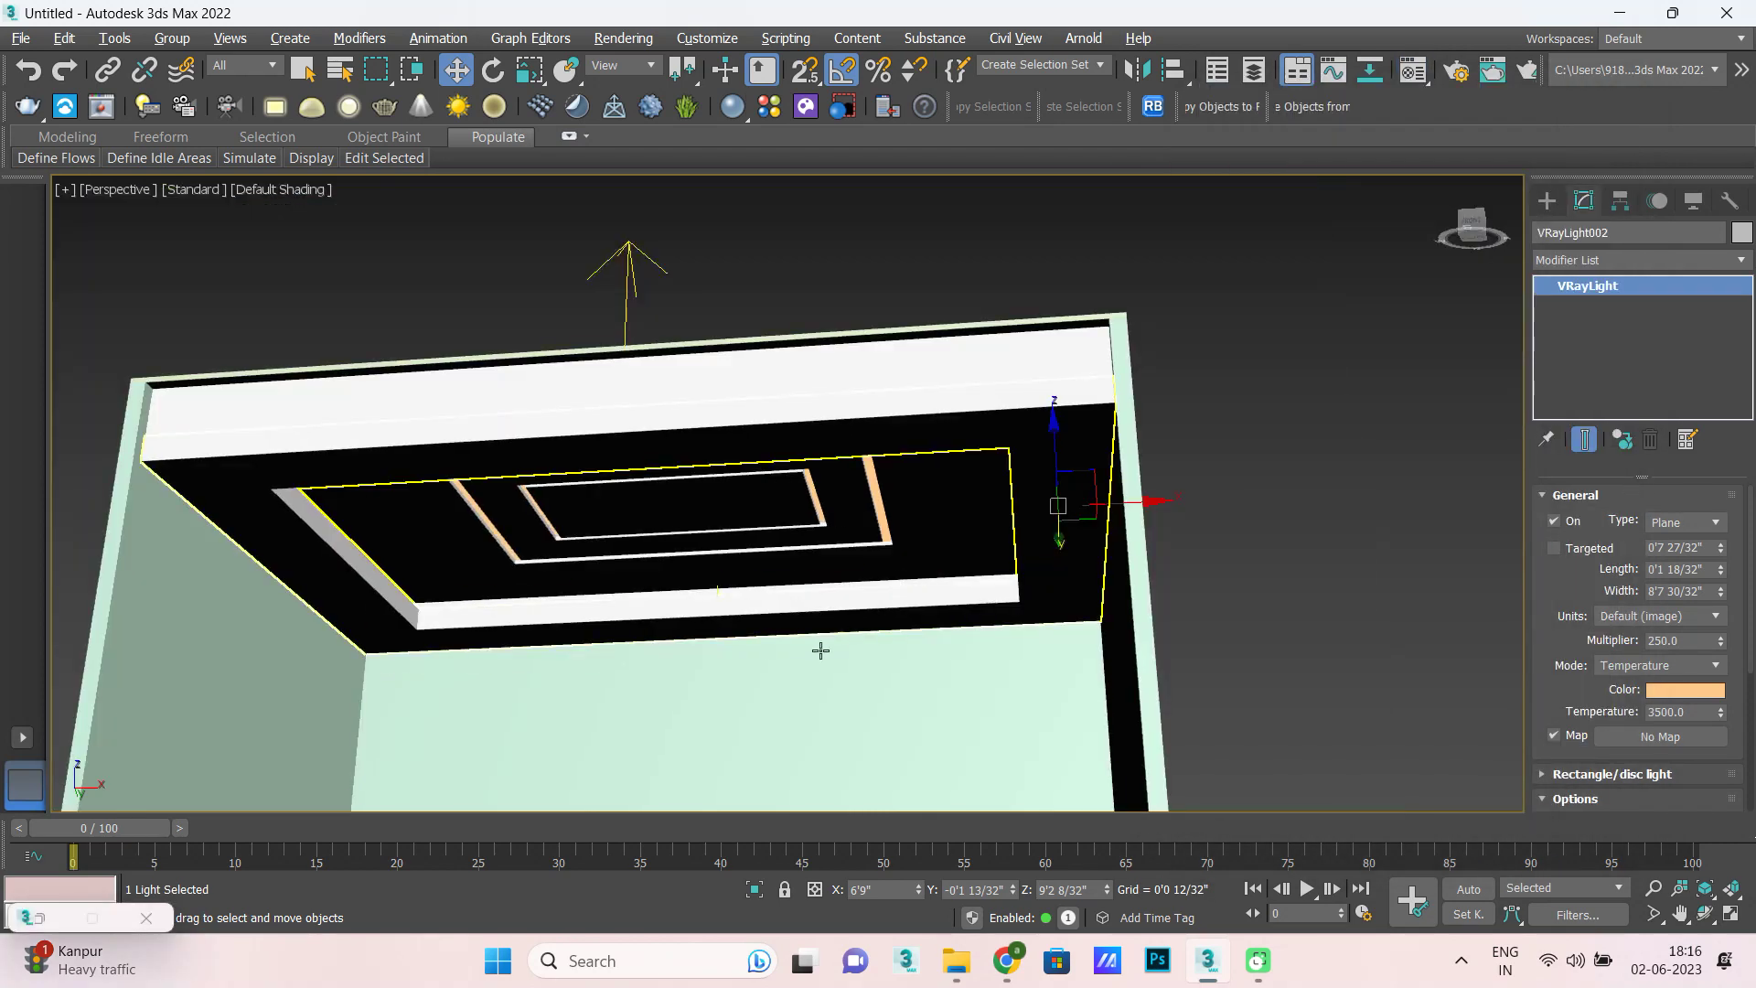
# Orbit and zoom around the ceiling, then select the outer orange ceiling frame.
pyautogui.click(759, 681)
pyautogui.moveTo(760, 749)
pyautogui.keyDown('alt'); pyautogui.mouseDown(button='middle')
pyautogui.moveTo(827, 717)
pyautogui.moveTo(823, 698)
pyautogui.moveTo(796, 725)
pyautogui.mouseUp(button='middle'); pyautogui.keyUp('alt')
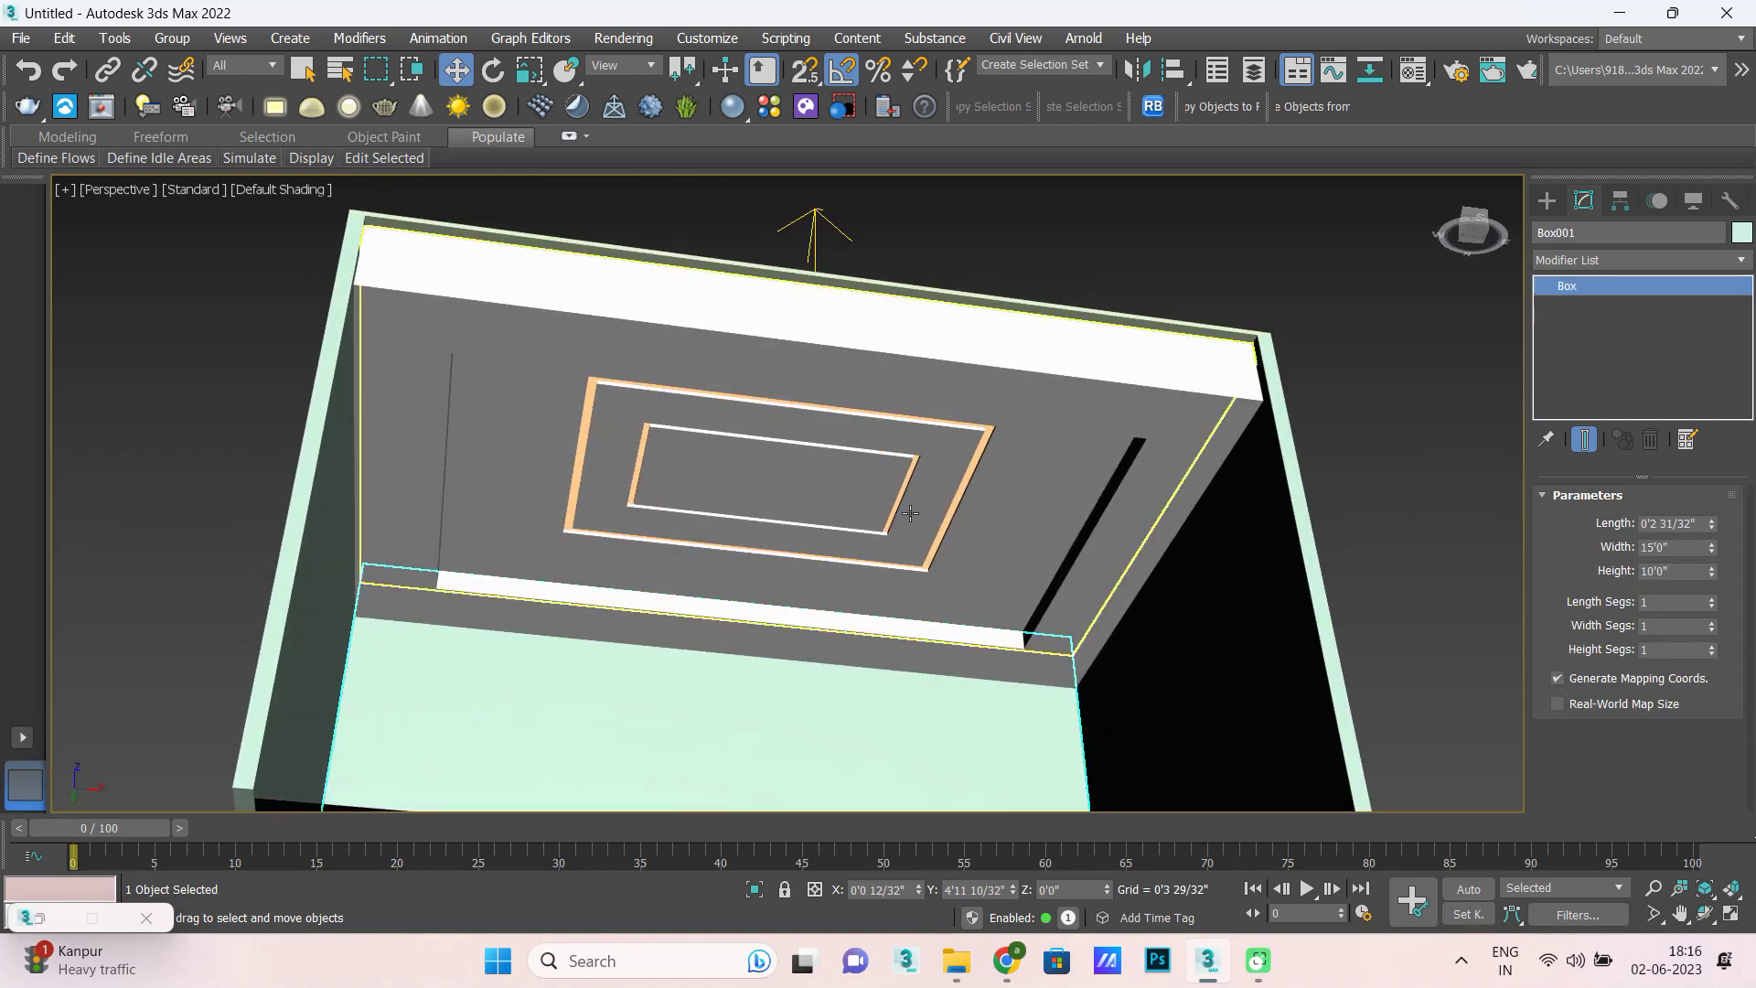
pyautogui.scroll(3, 915, 631)
pyautogui.scroll(3, 955, 506)
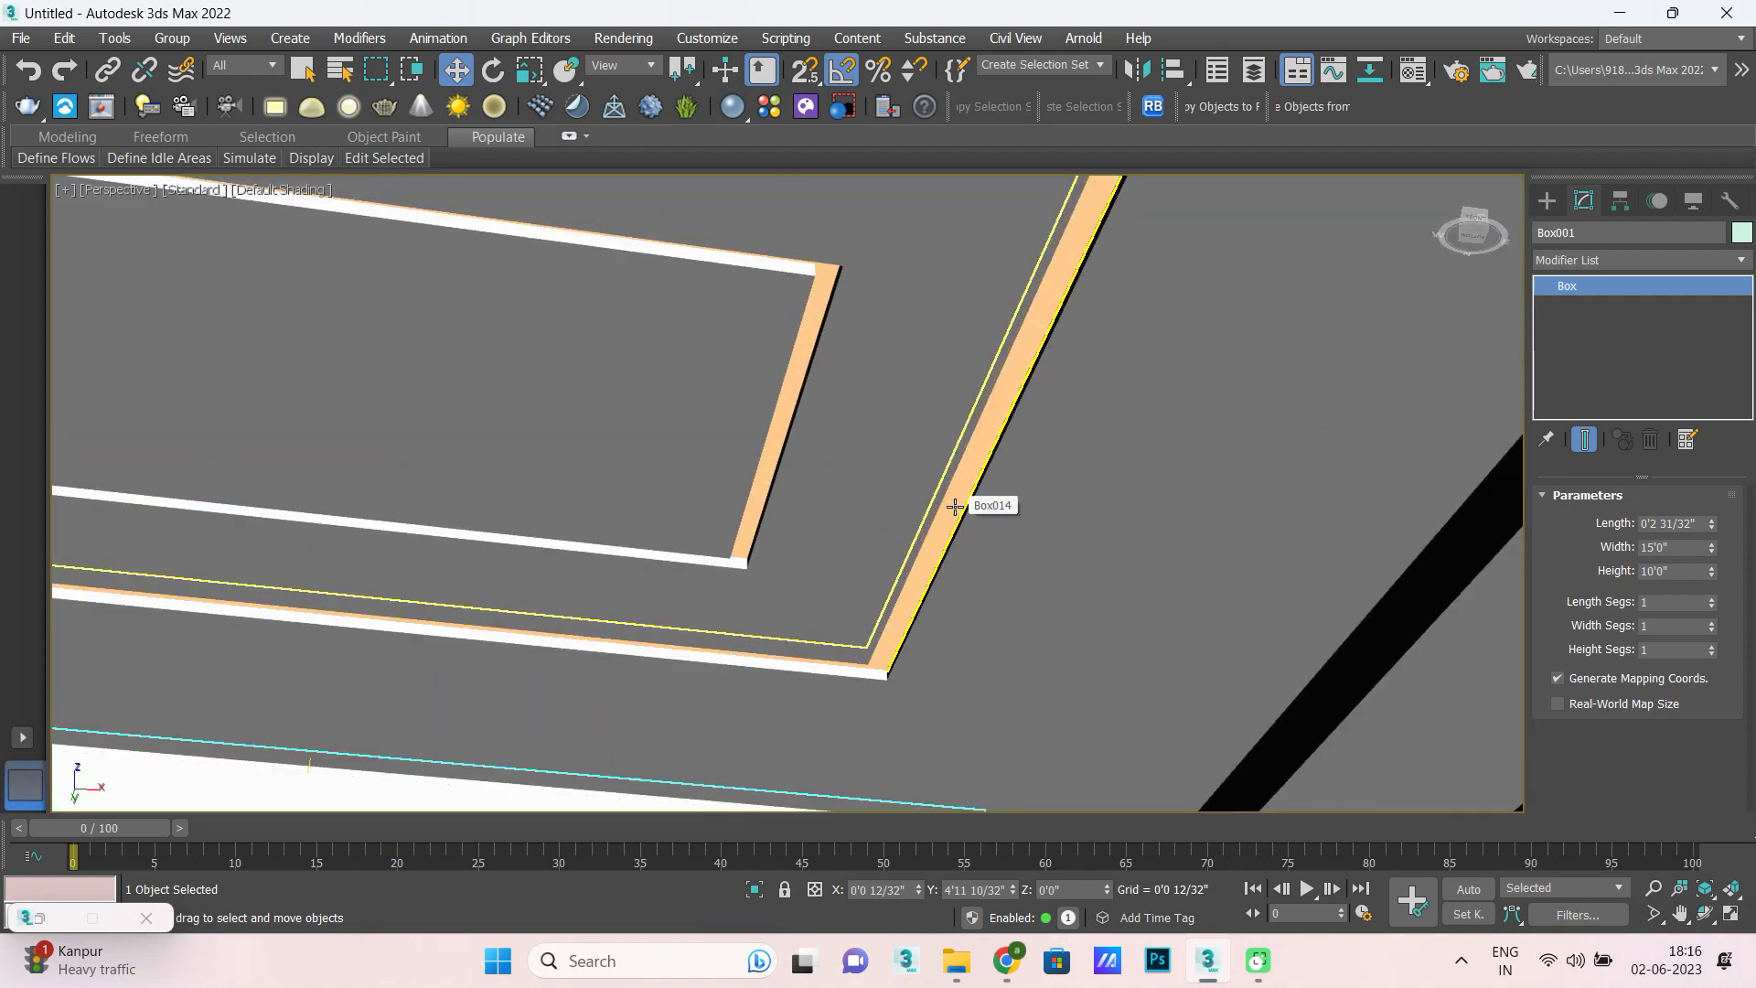
pyautogui.scroll(-1, 954, 507)
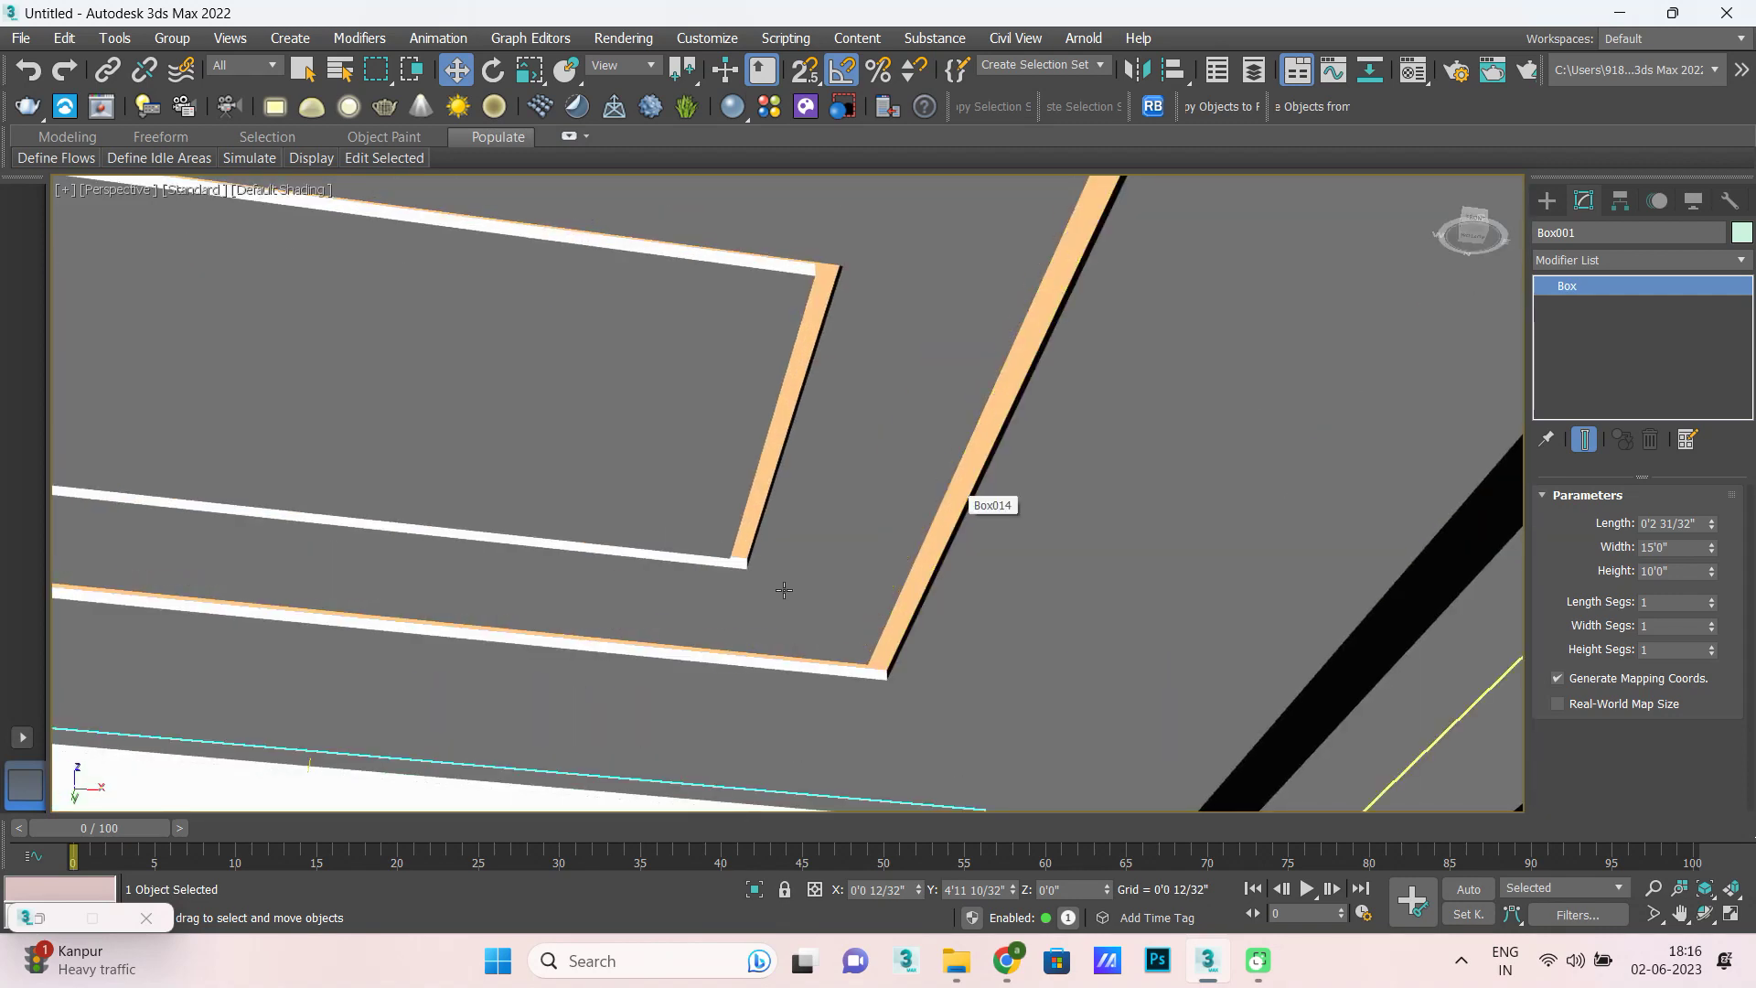
pyautogui.scroll(-2, 776, 590)
pyautogui.scroll(-2, 776, 590)
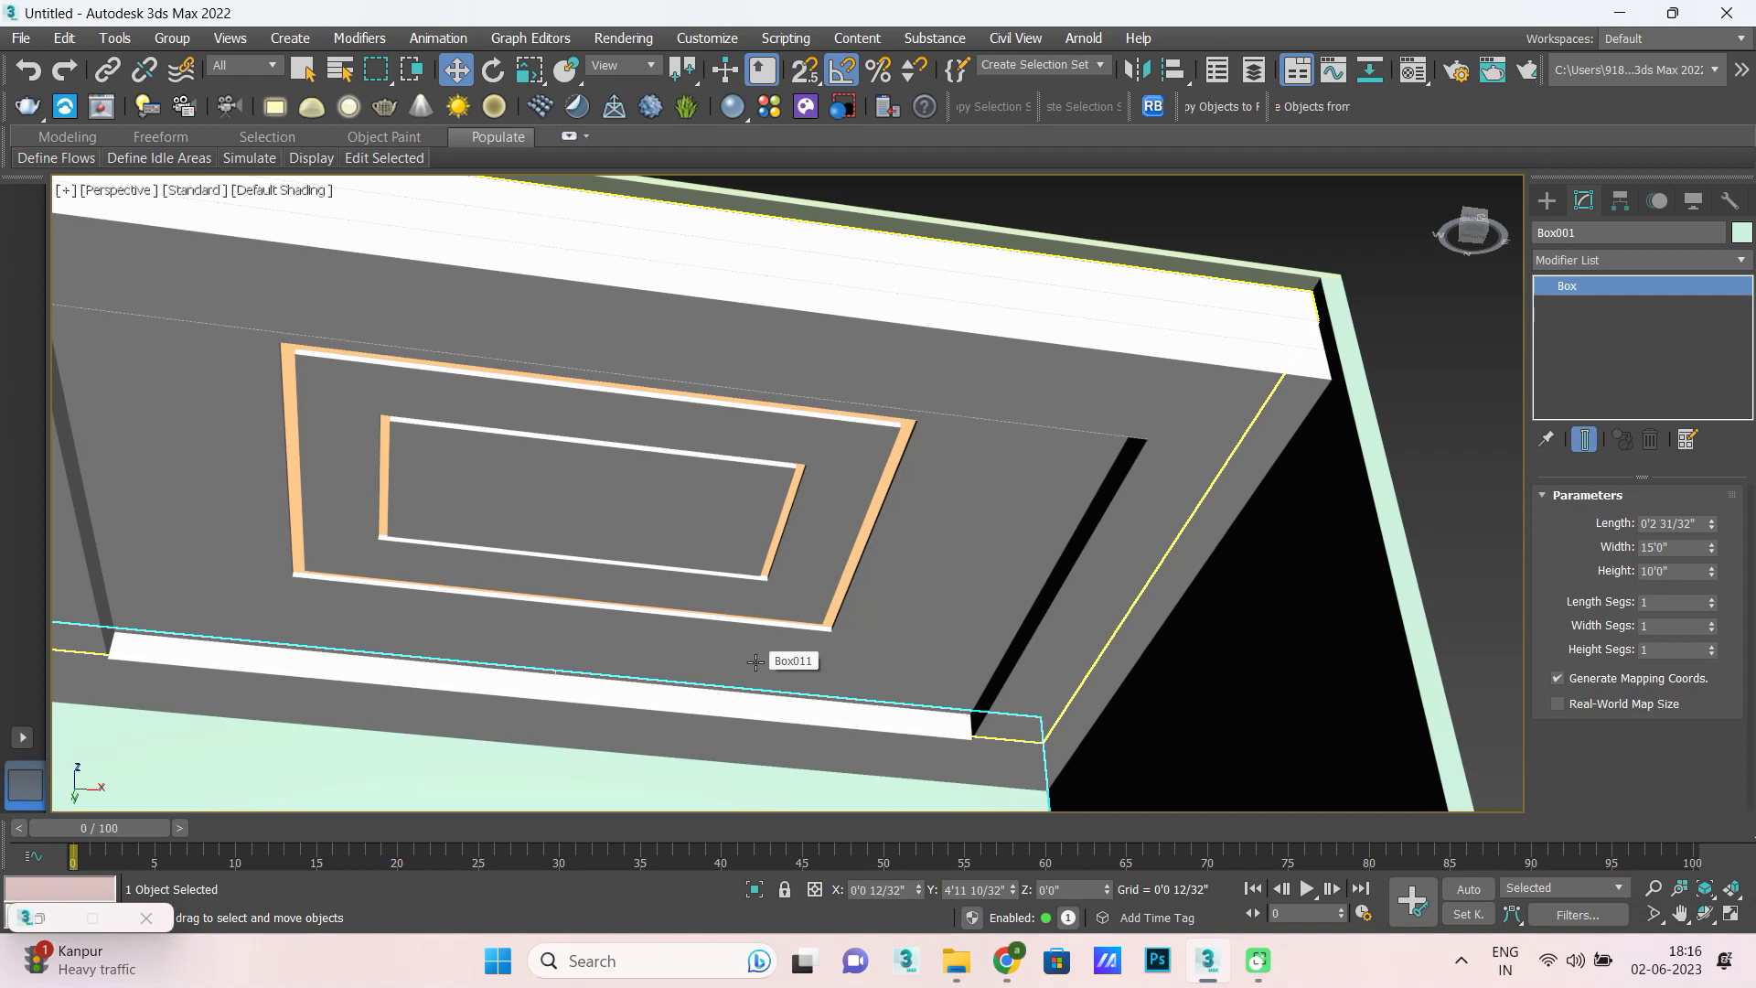
pyautogui.scroll(2, 873, 535)
pyautogui.click(847, 550)
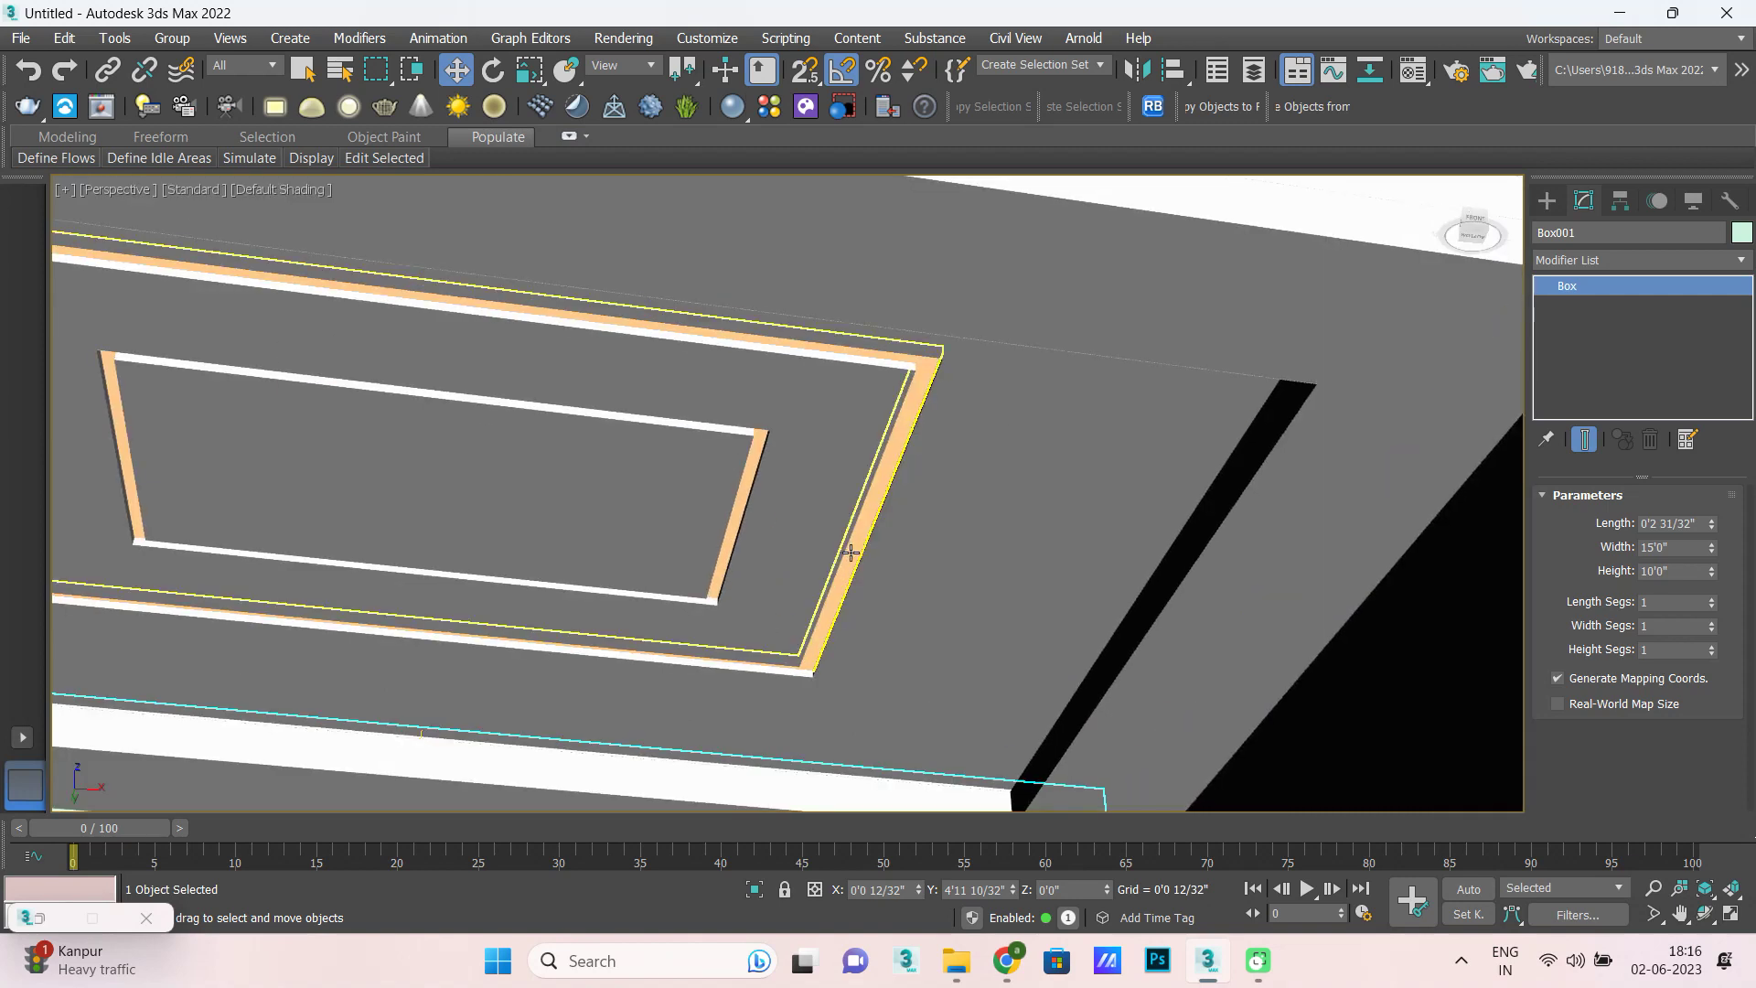
pyautogui.click(851, 552)
# Set the frame light material's colour to pure white (255,255,255).
pyautogui.press('m')
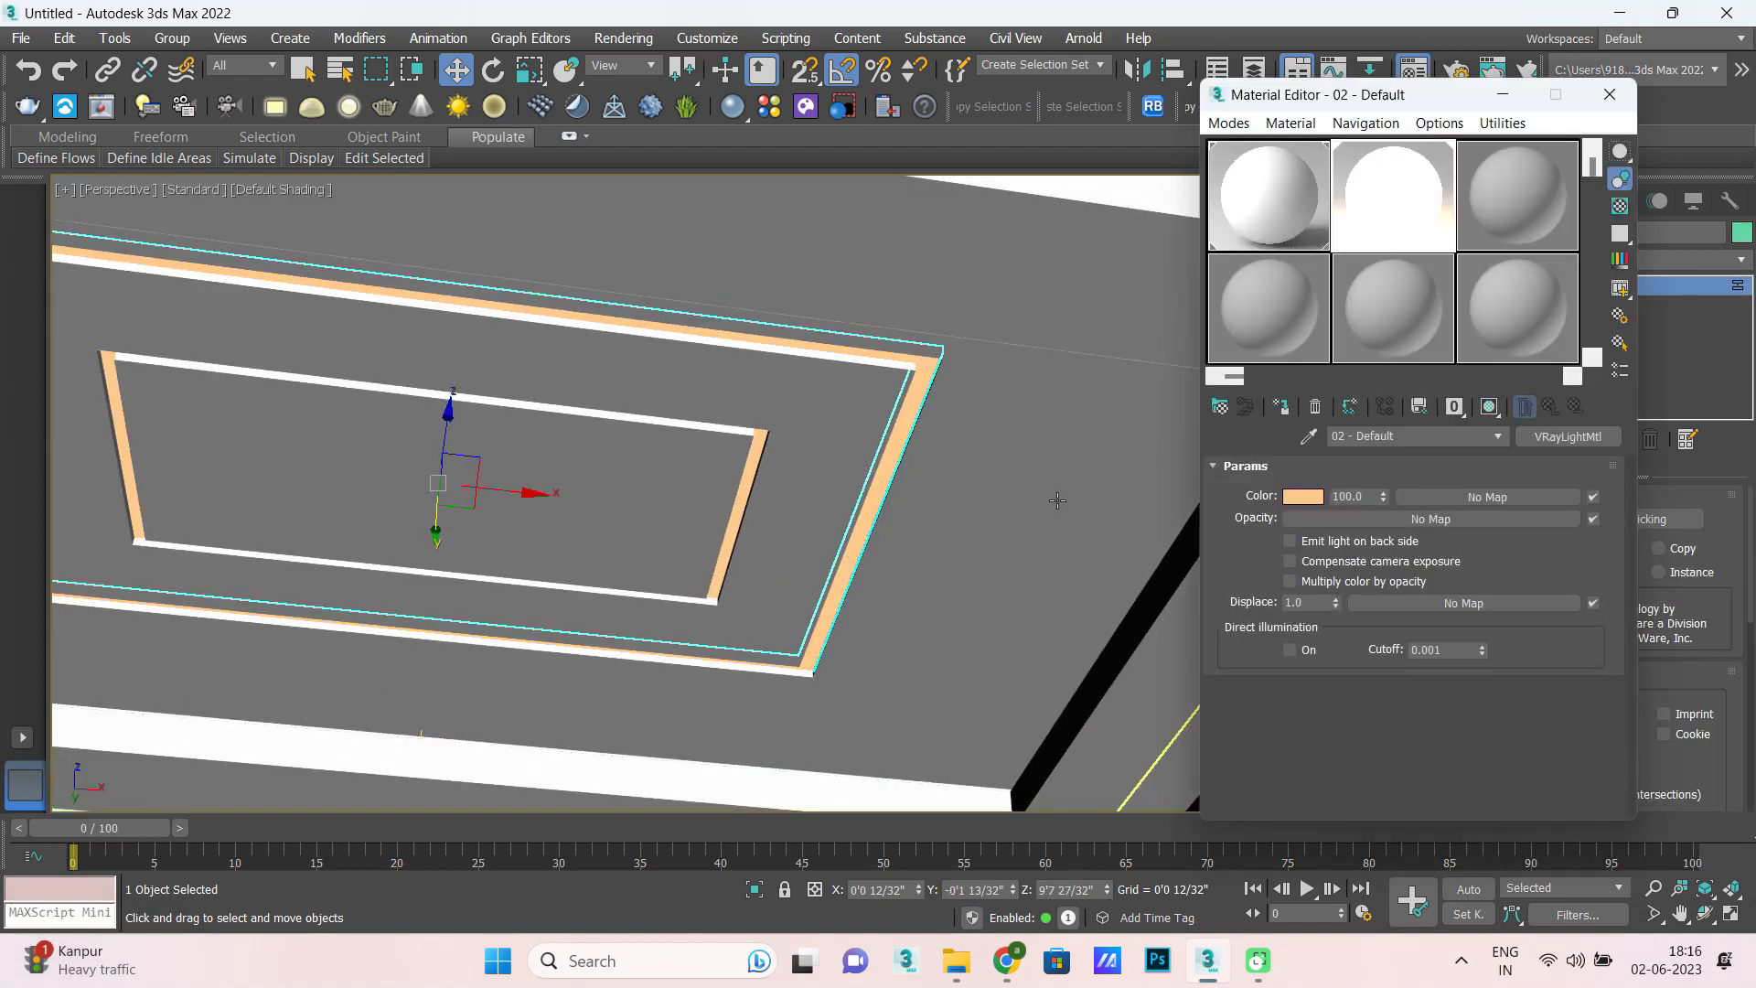
pyautogui.click(1303, 497)
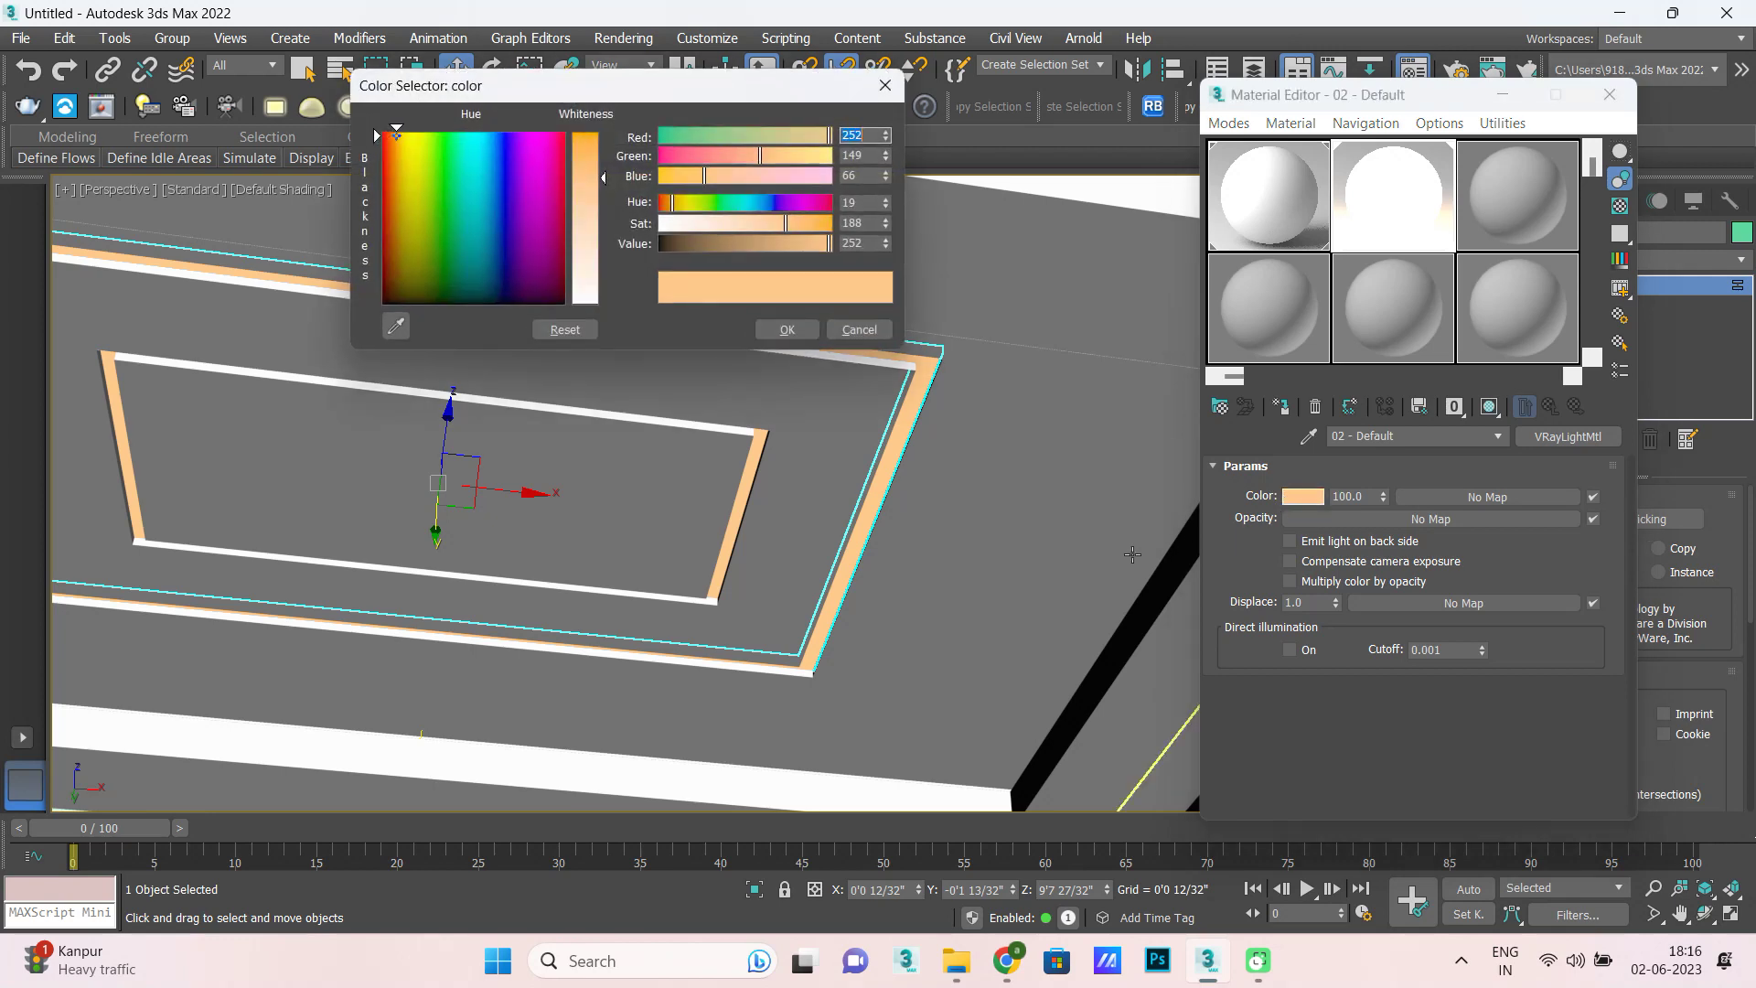
pyautogui.moveTo(604, 176); pyautogui.dragTo(605, 306)
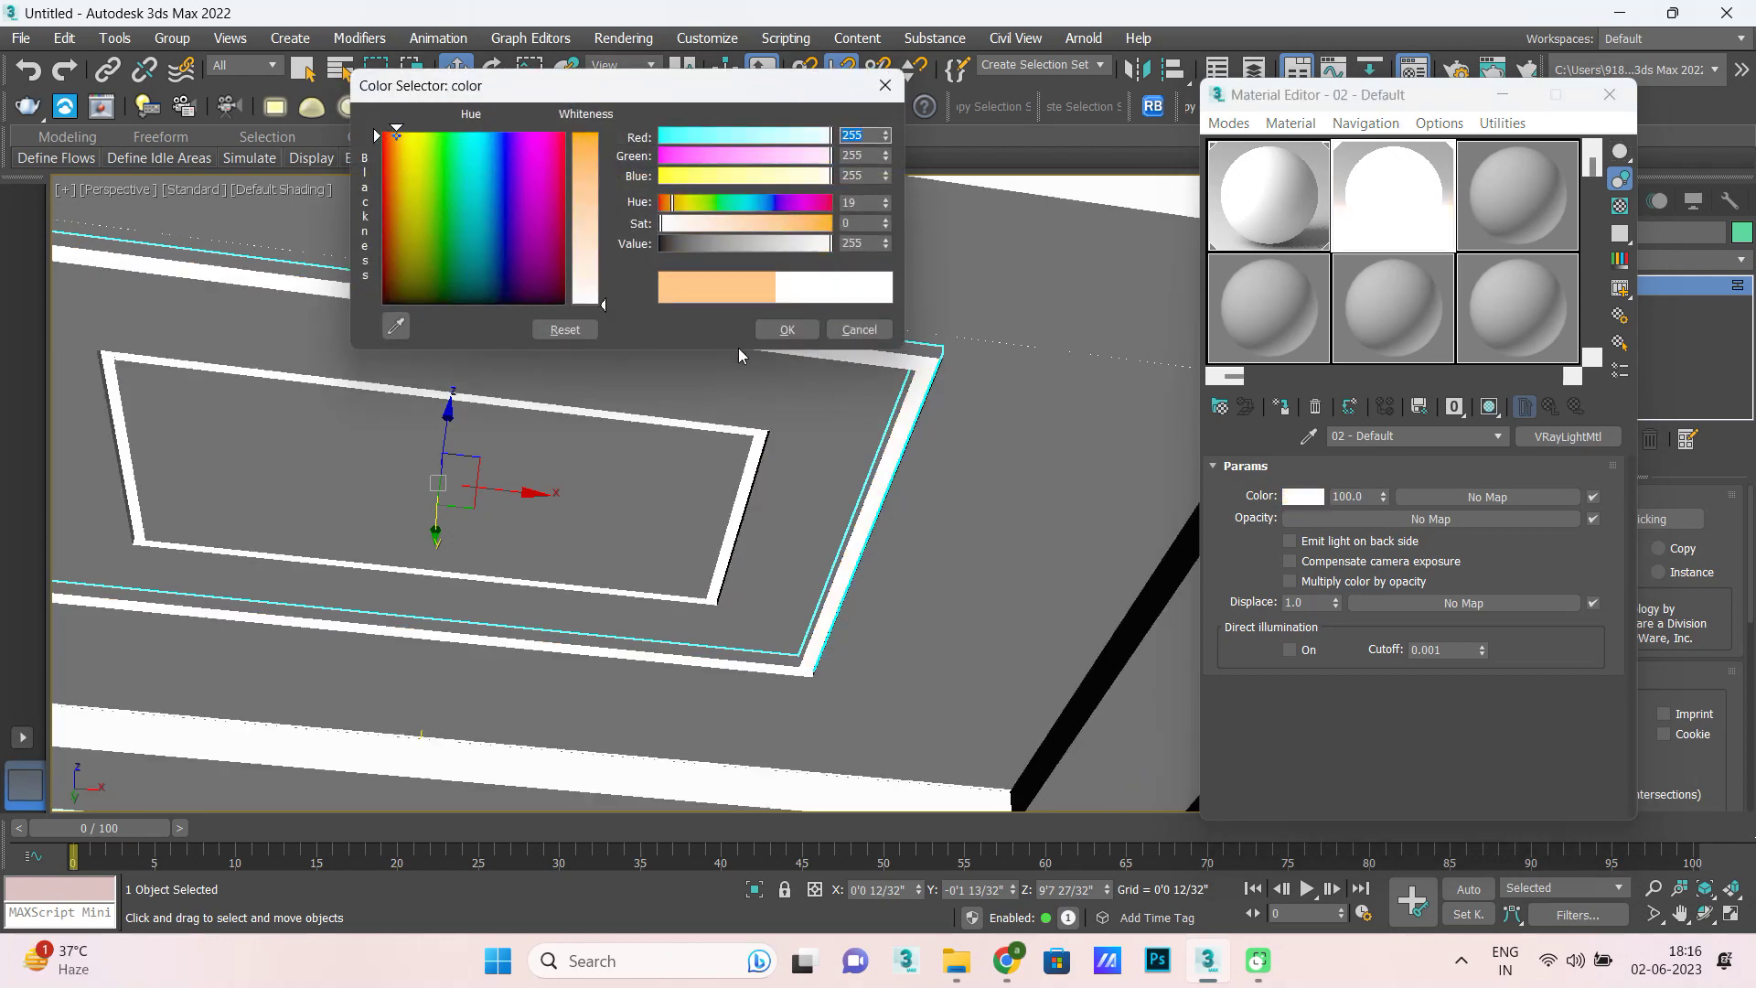
pyautogui.click(771, 335)
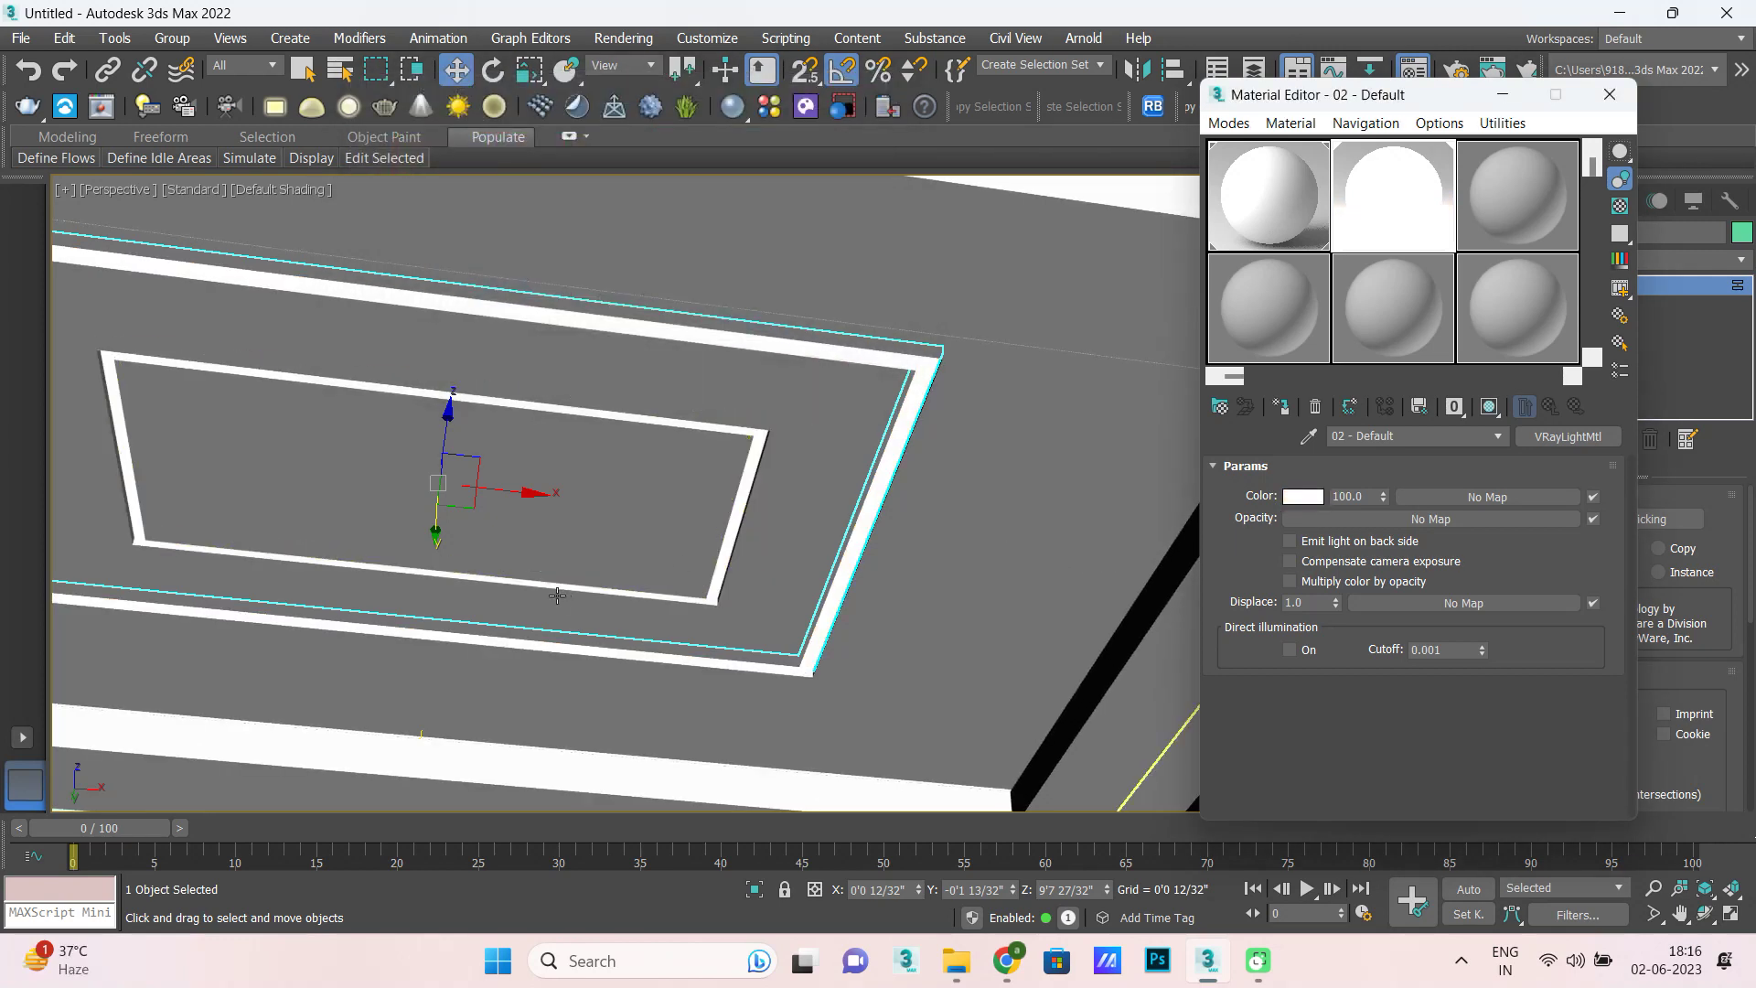
# Tilt the view to show the whole ceiling and select the Box006 ceiling slab.
pyautogui.scroll(-5, 449, 562)
pyautogui.click(889, 317)
pyautogui.scroll(5, 582, 553)
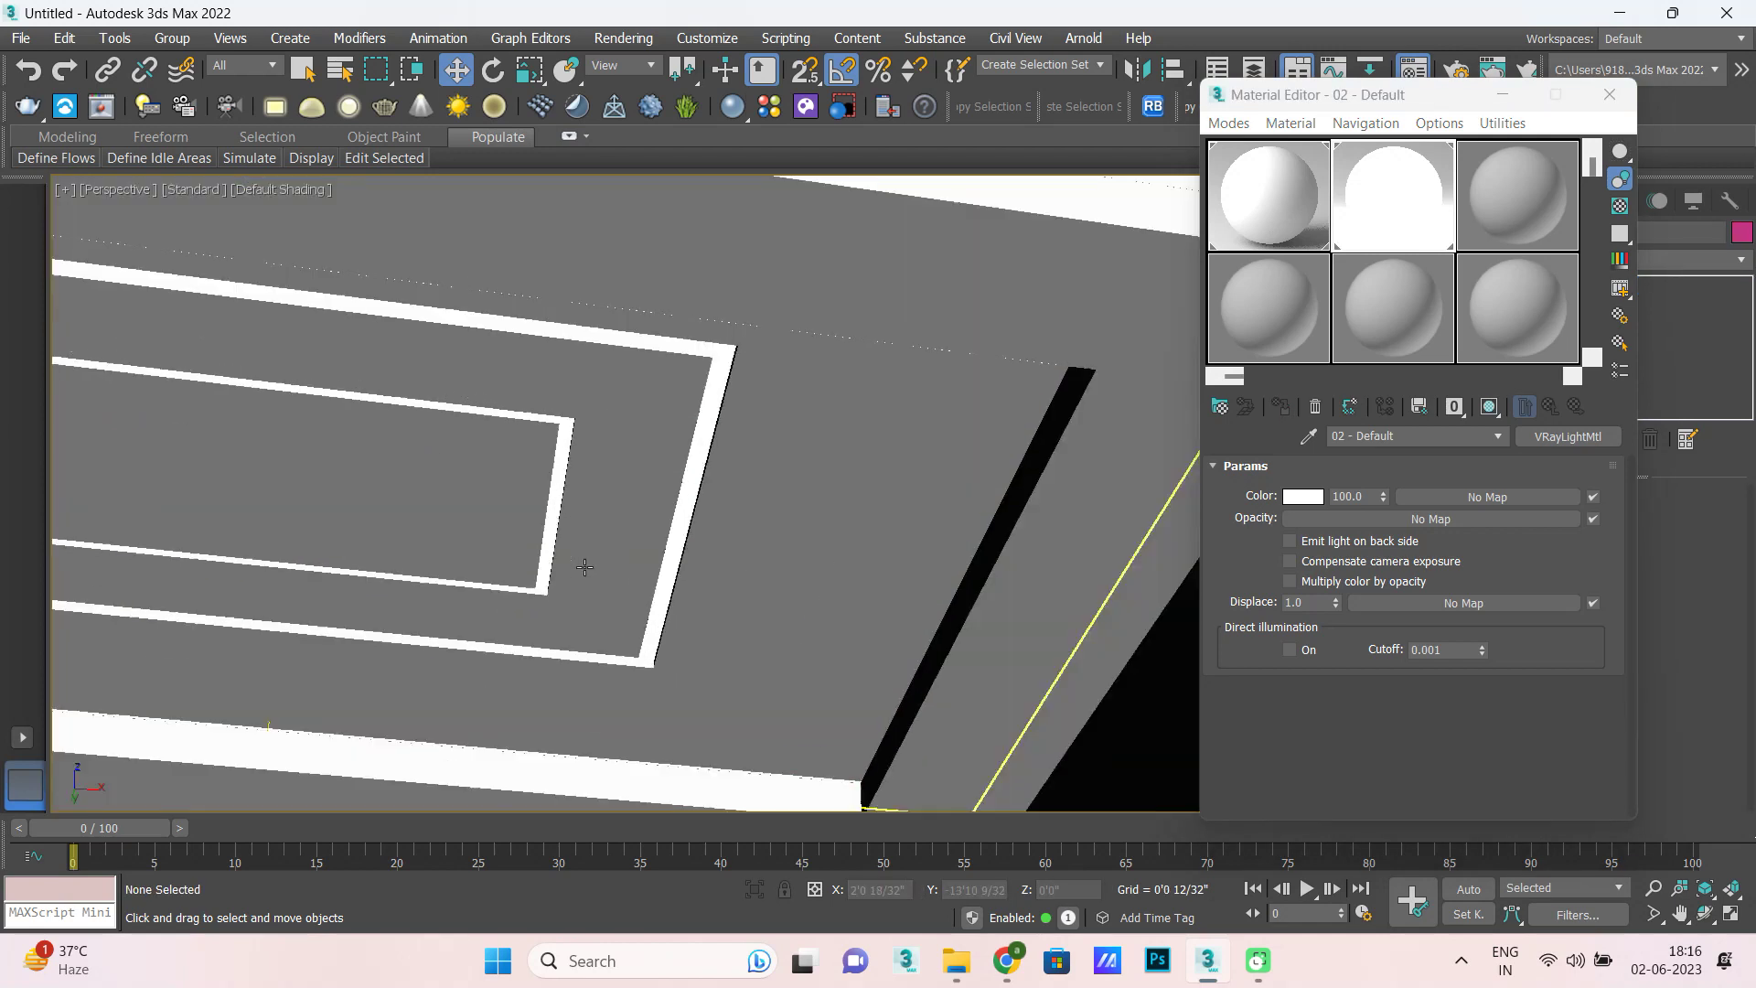
pyautogui.scroll(-5, 723, 546)
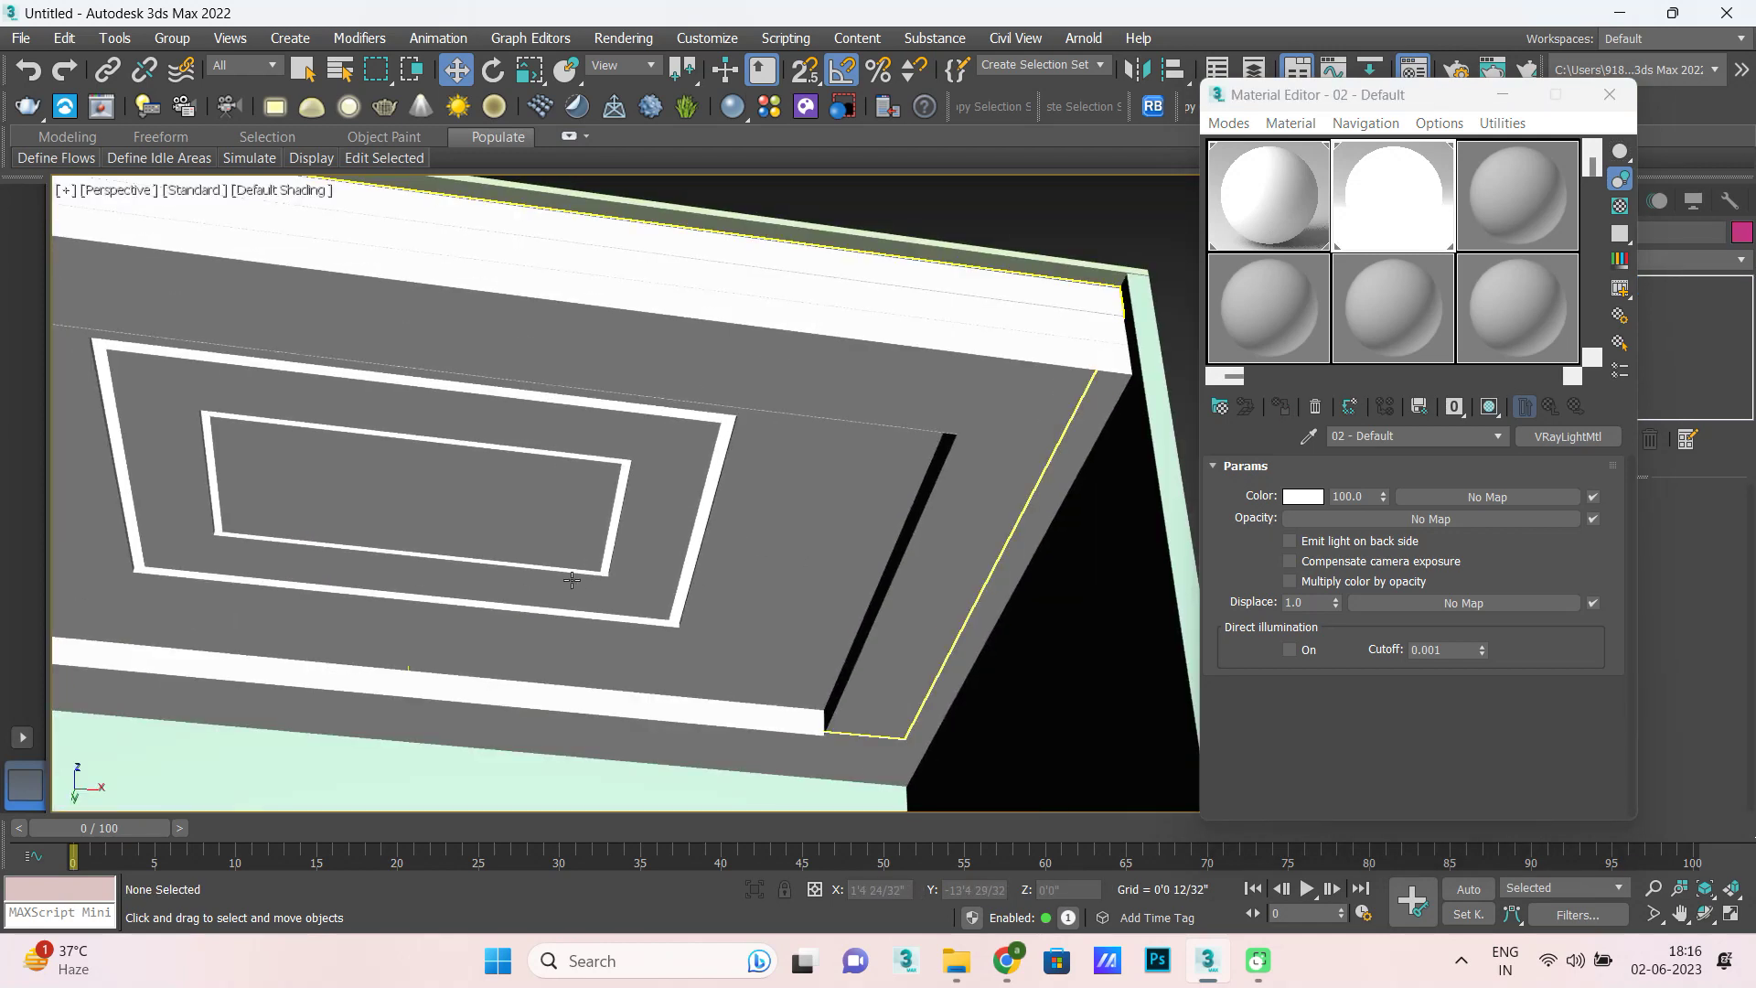
pyautogui.keyDown('alt'); pyautogui.moveTo(572, 581); pyautogui.dragTo(735, 594, button='middle'); pyautogui.keyUp('alt')
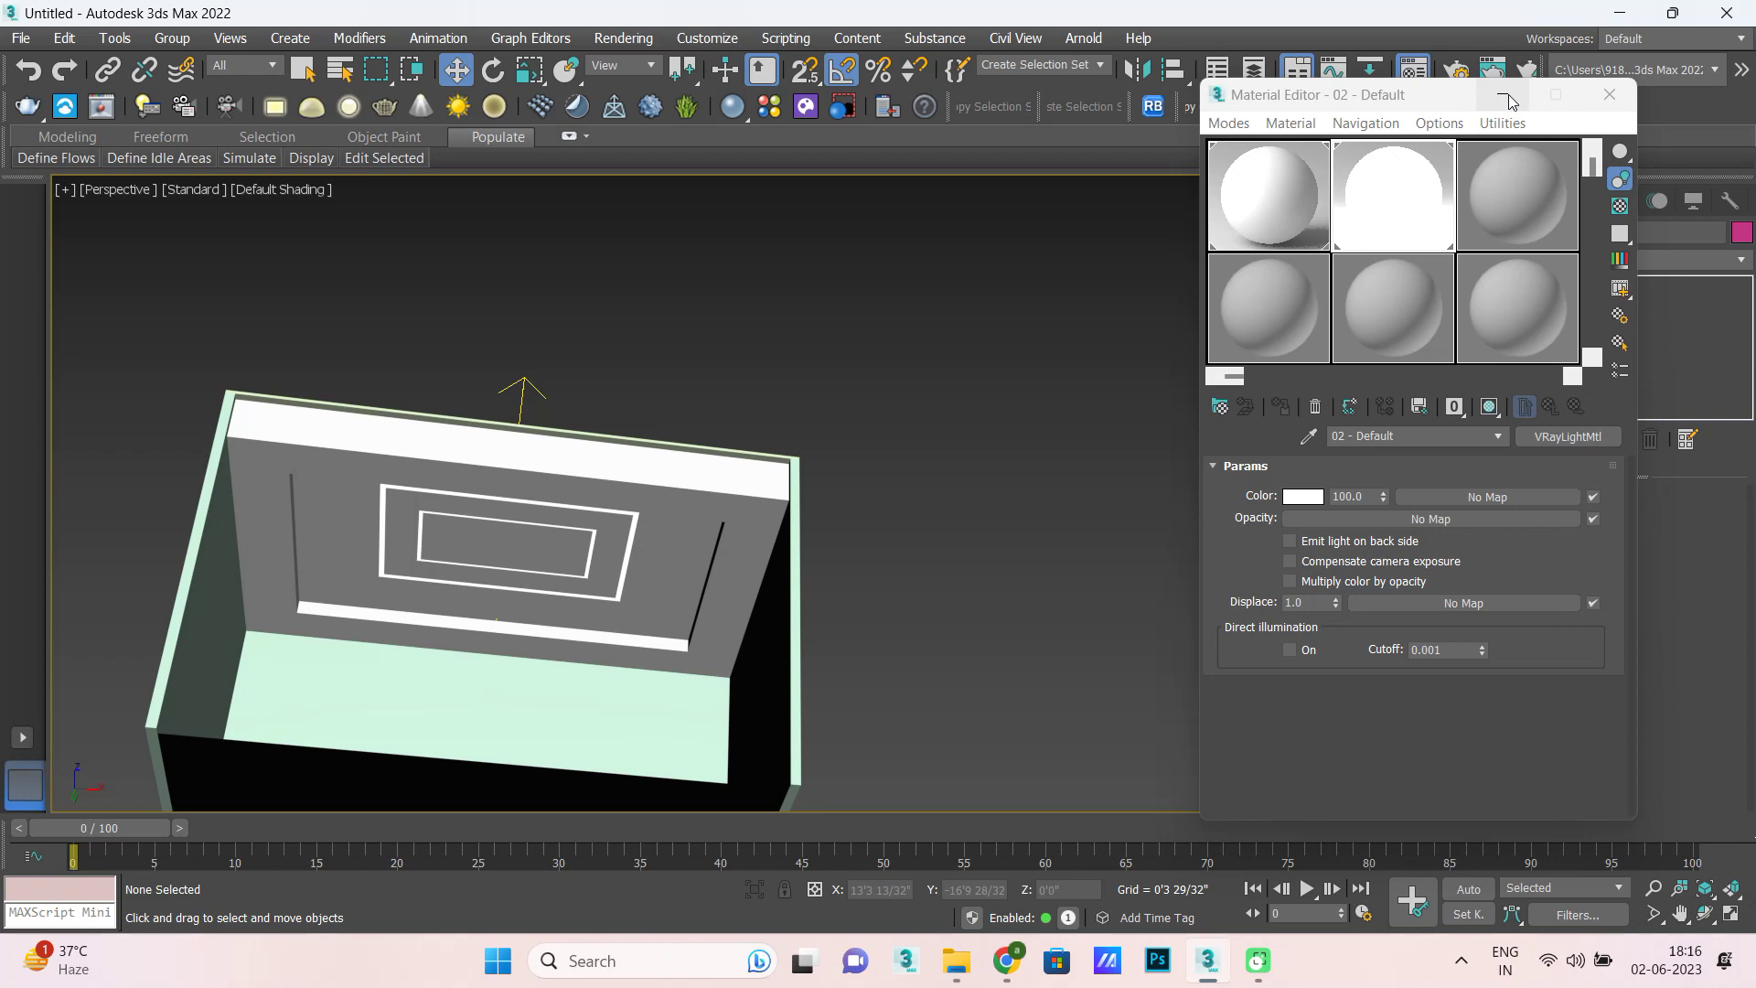
pyautogui.click(1505, 97)
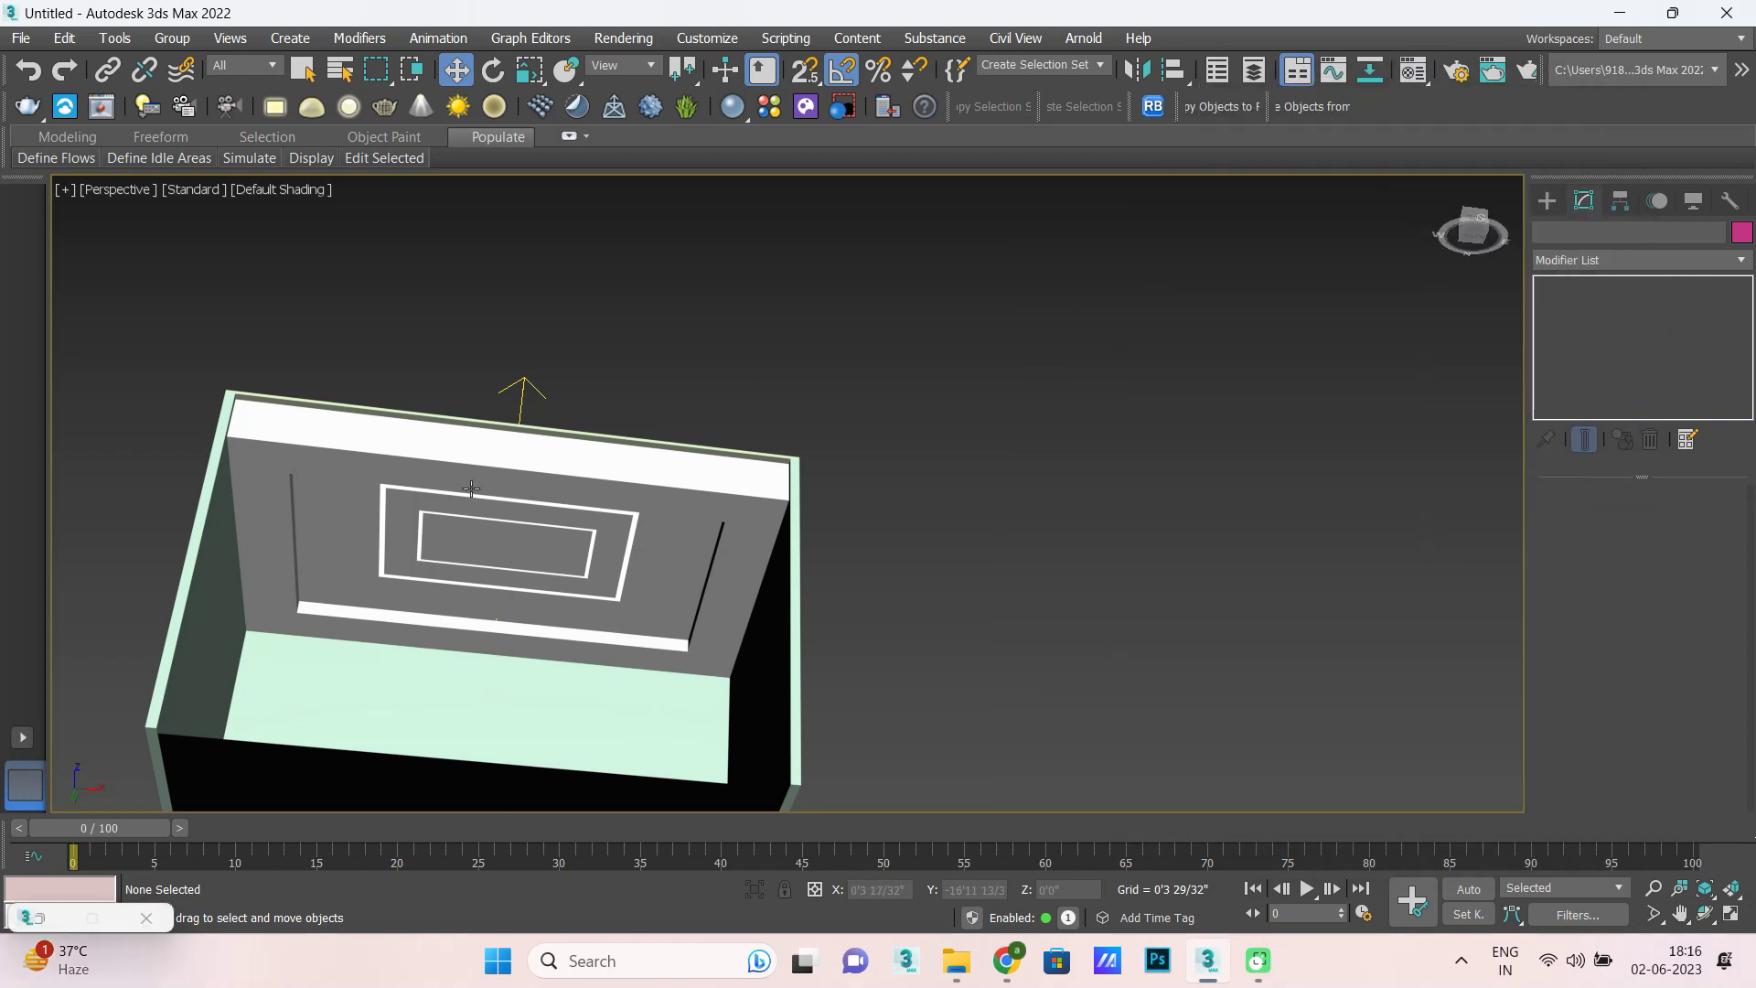
pyautogui.click(285, 542)
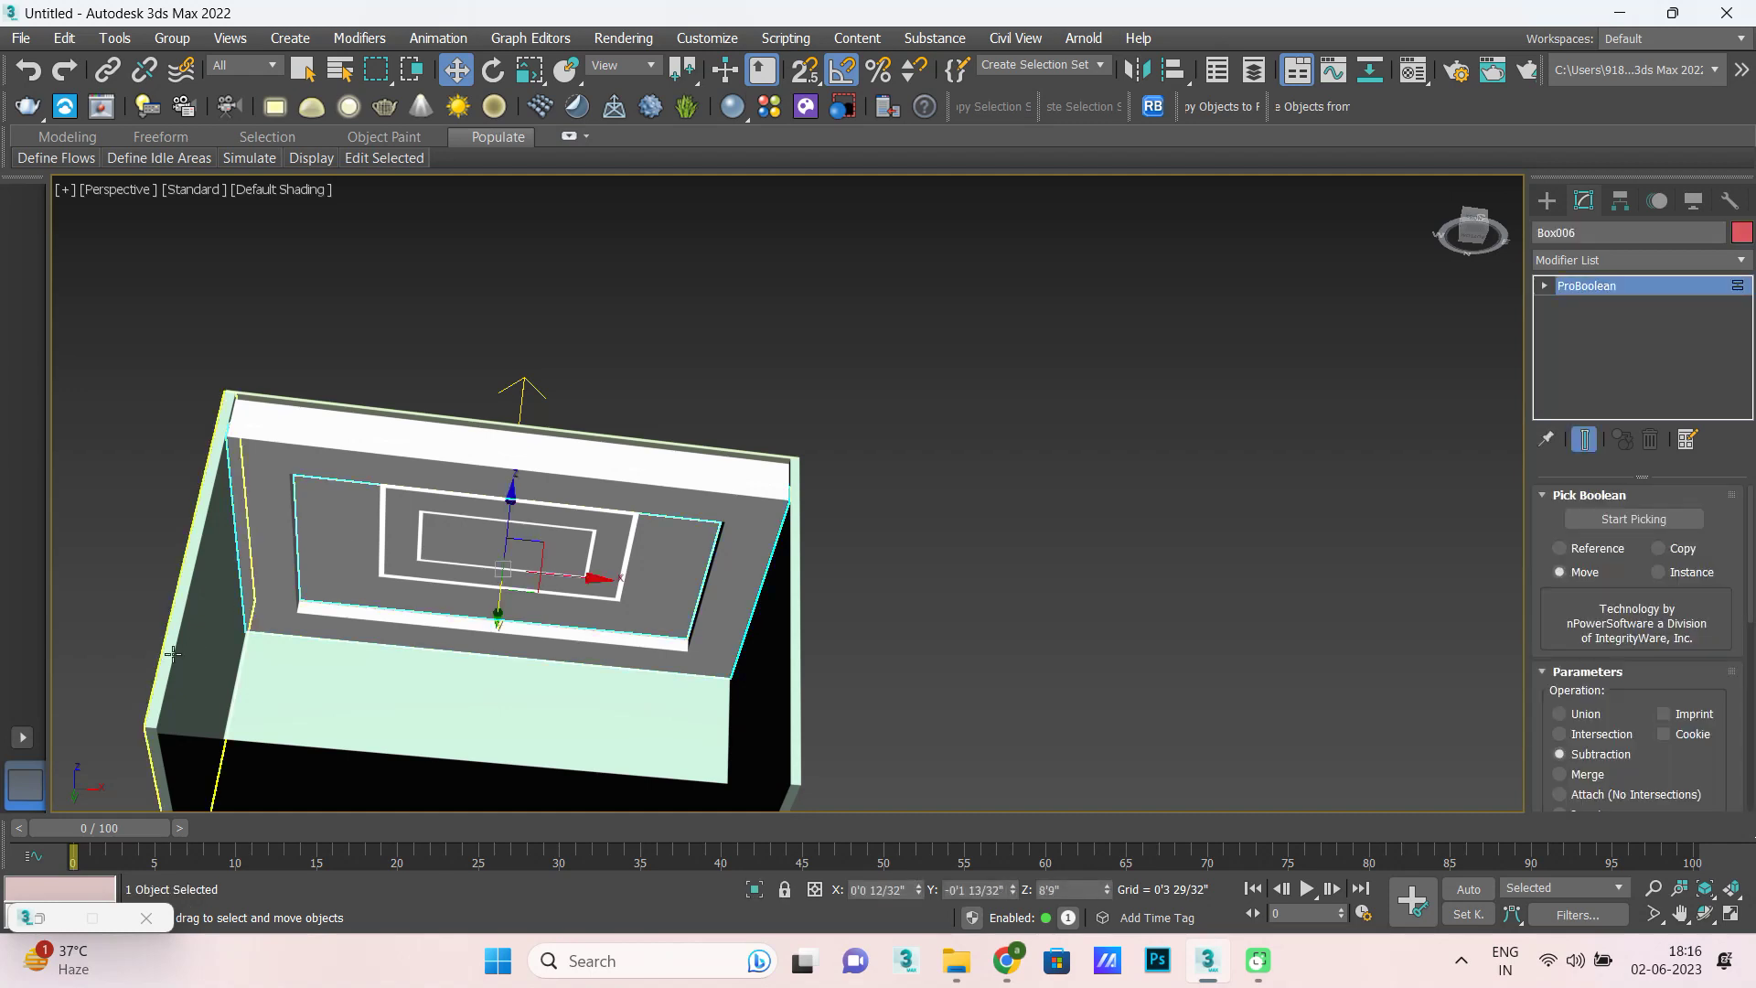
# Maximize the Top view and open the Chaos Cosmos asset browser.
pyautogui.hotkey('alt', 'w')
pyautogui.hotkey('alt', 'w')
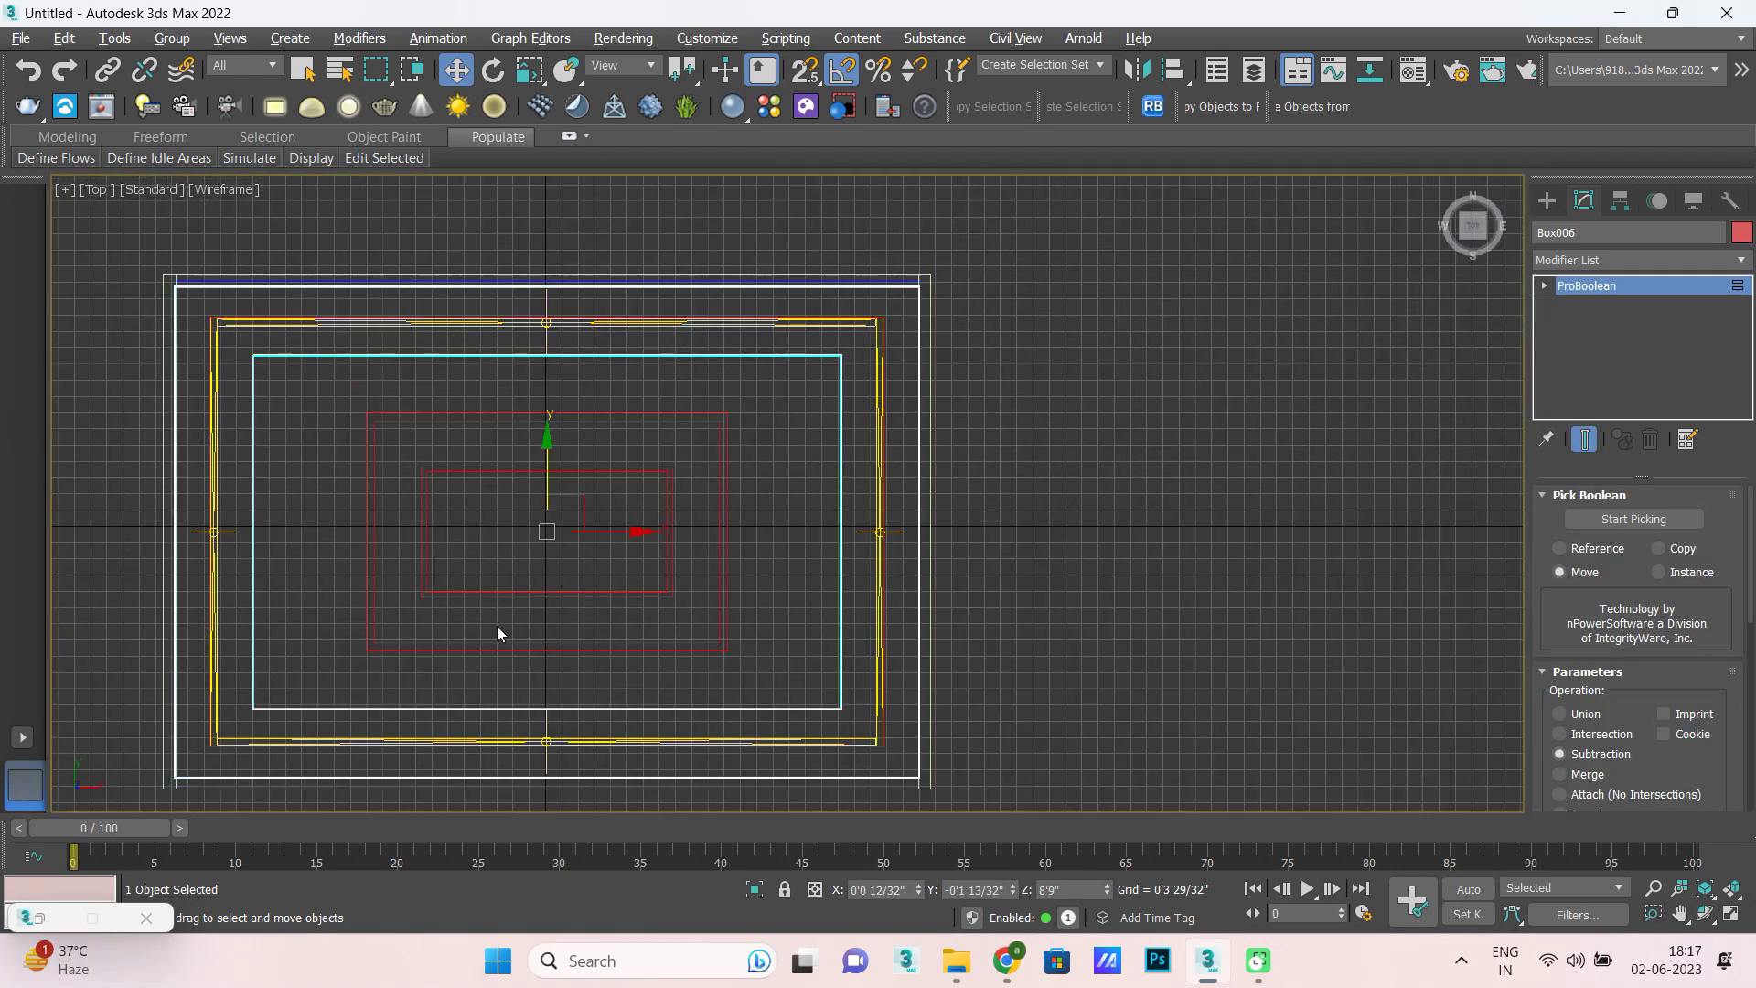
pyautogui.click(806, 107)
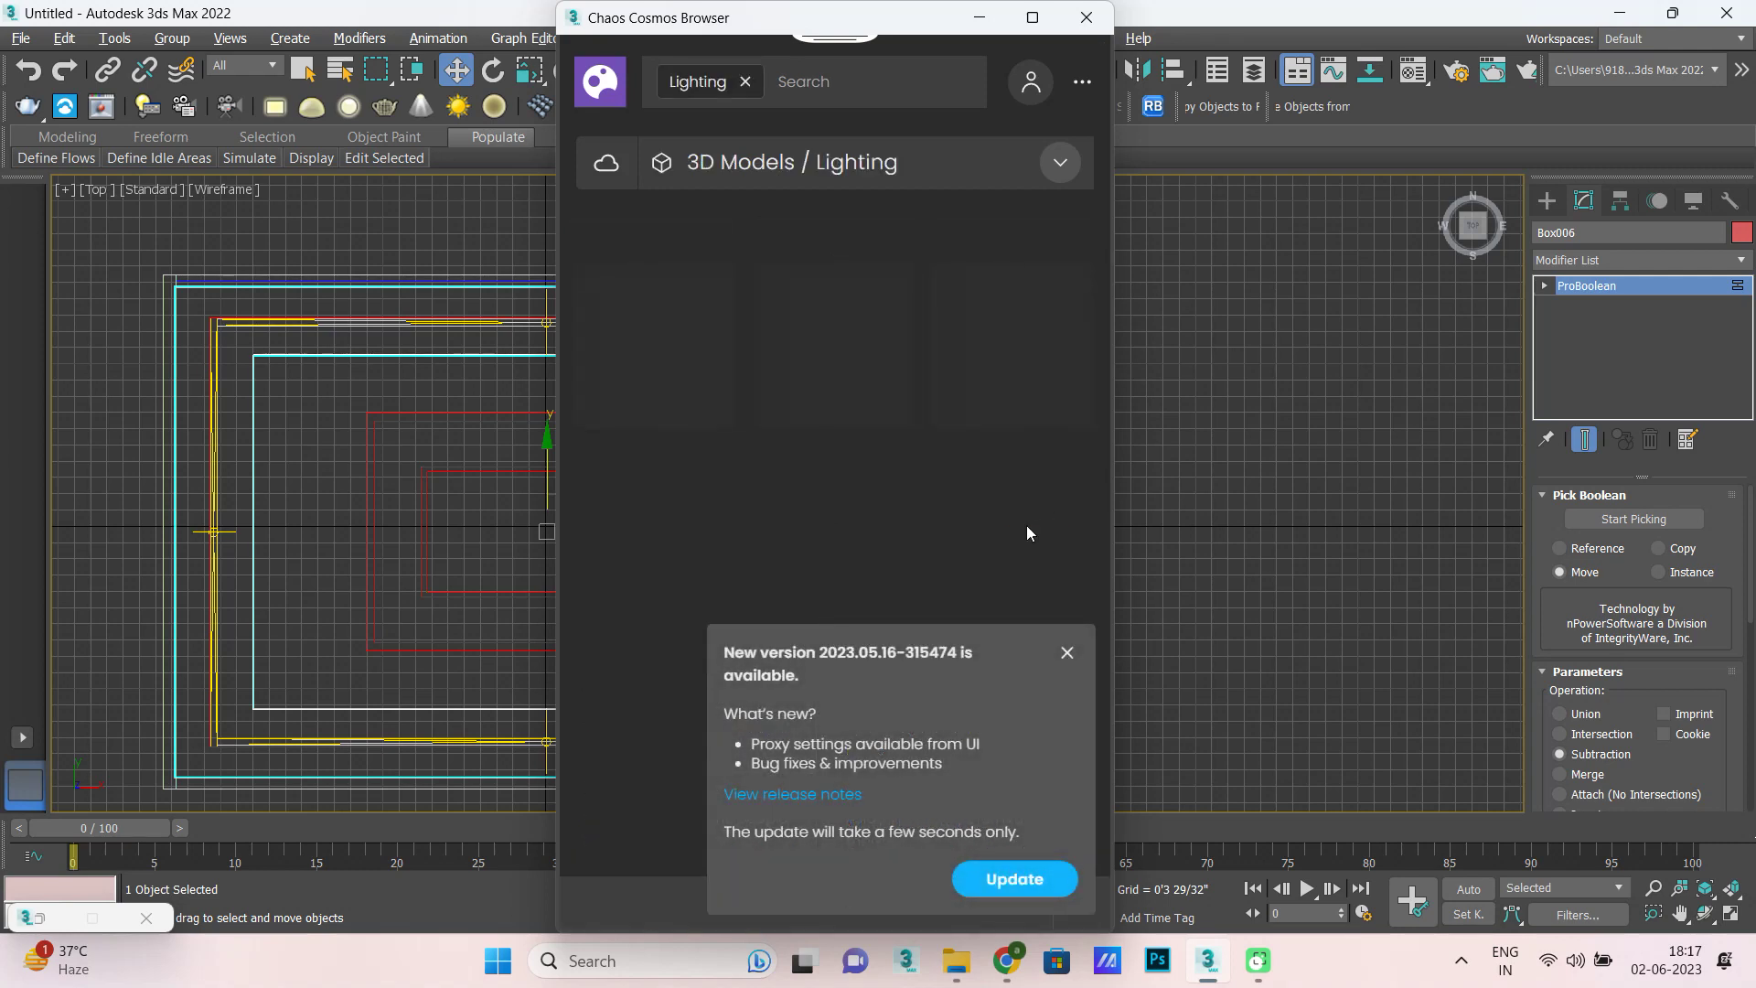
pyautogui.click(1067, 653)
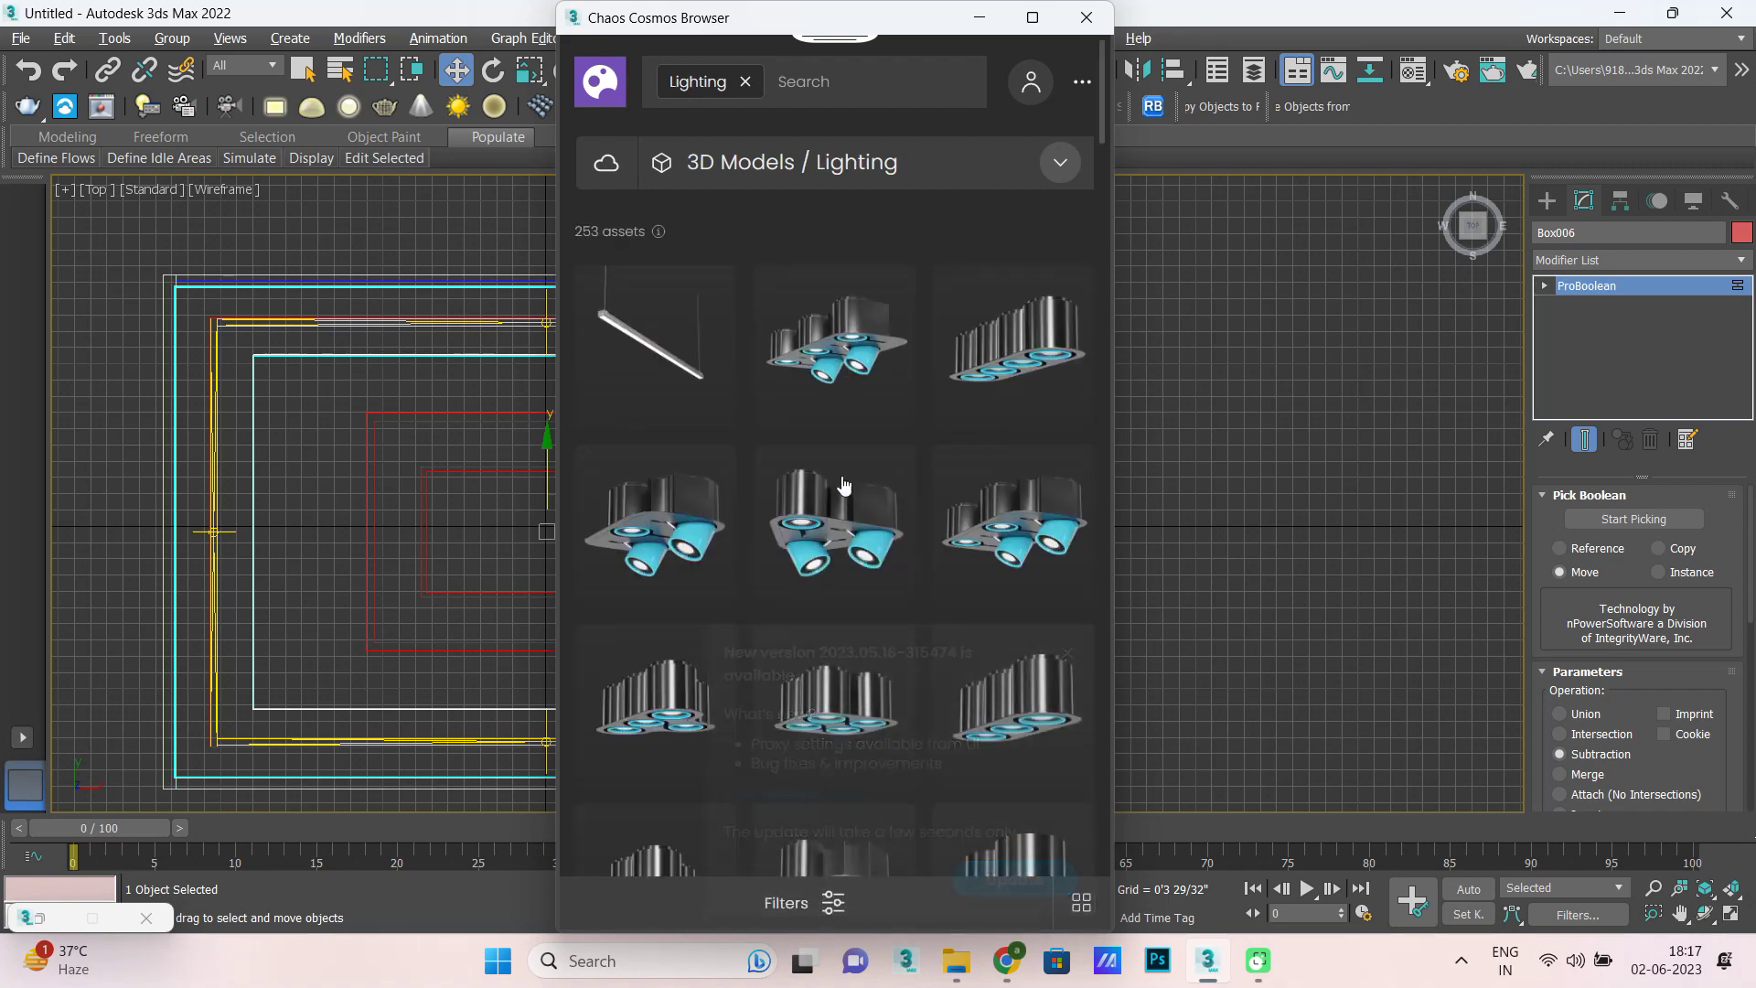
# Import the Tion Cubo 860 Ceiling light from Cosmos Lighting into the scene.
pyautogui.scroll(-3, 787, 640)
pyautogui.scroll(-2, 757, 677)
pyautogui.scroll(-4, 757, 677)
pyautogui.scroll(-3, 757, 695)
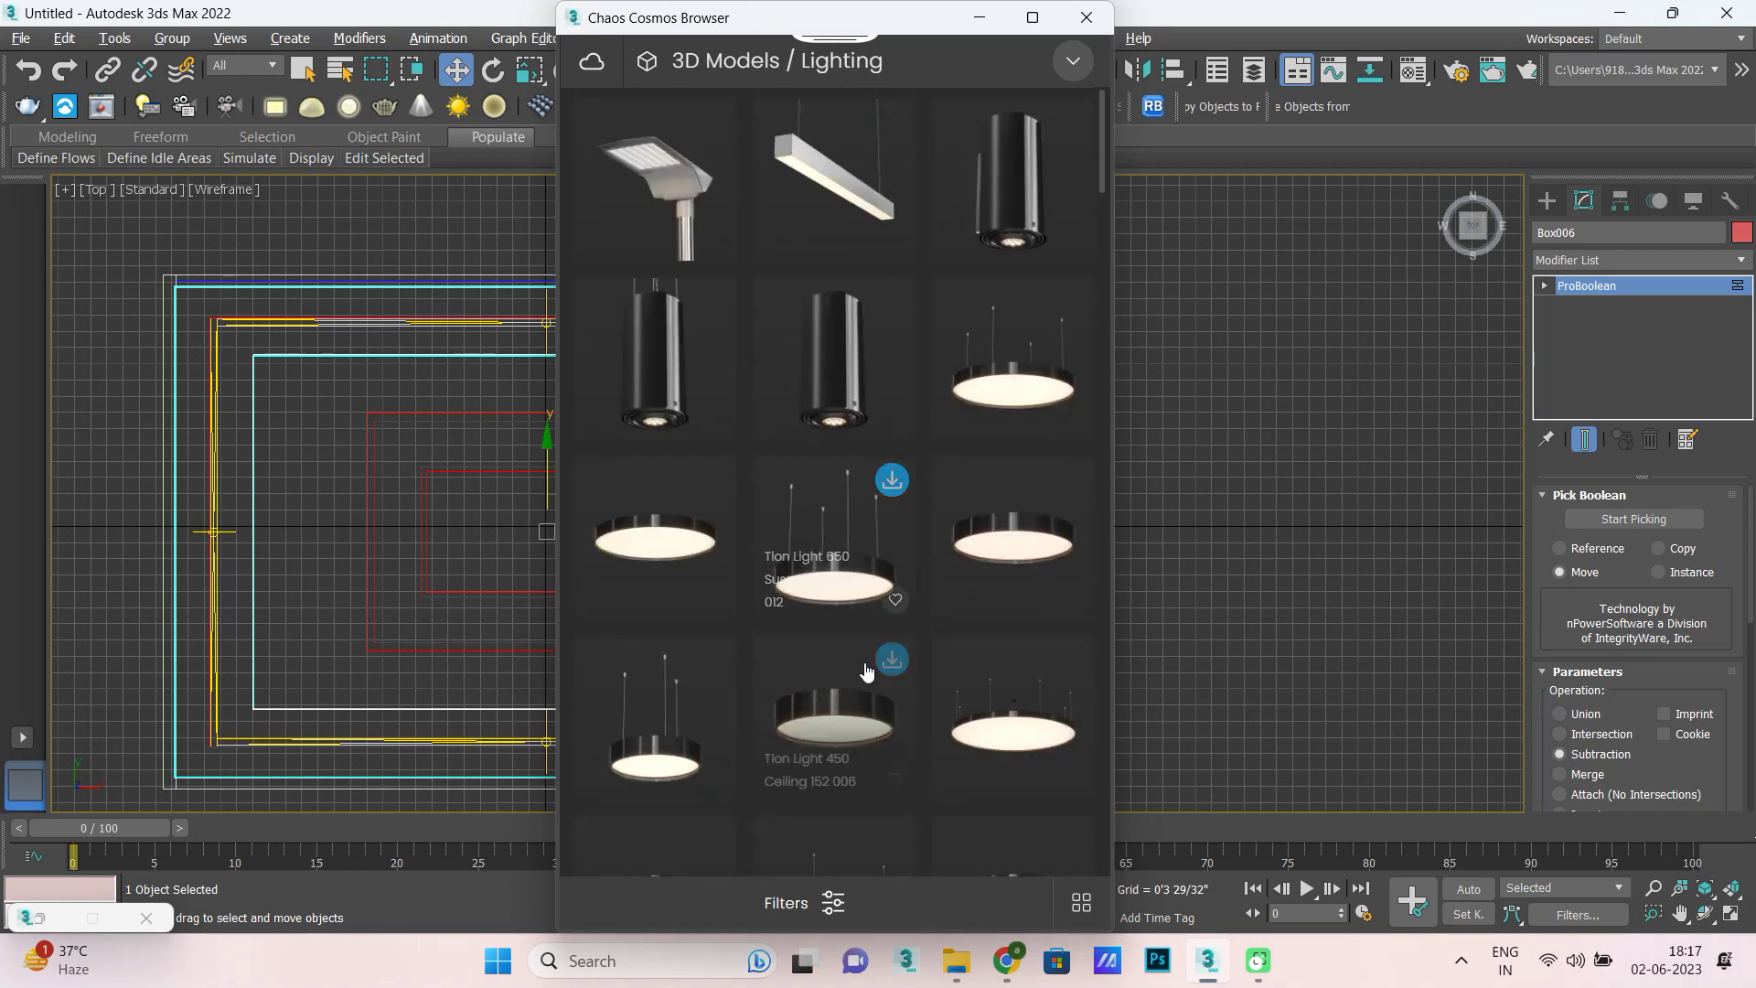
pyautogui.scroll(-1, 731, 659)
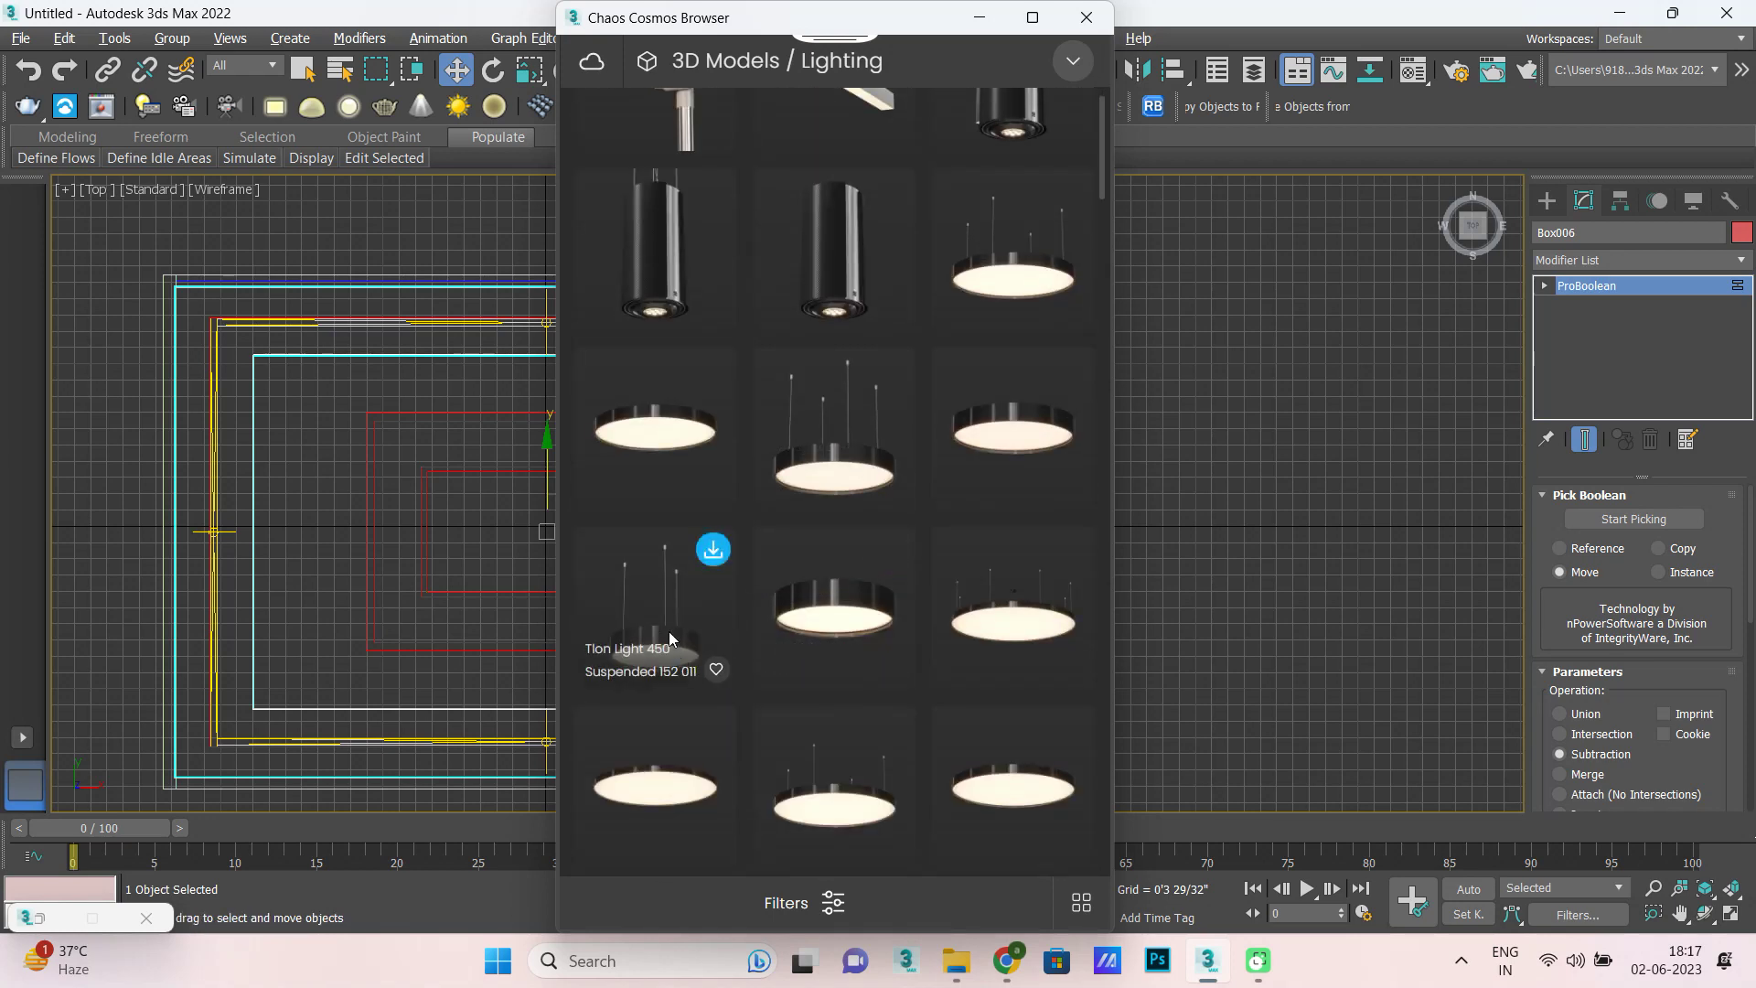
pyautogui.scroll(-2, 669, 659)
pyautogui.scroll(-1, 668, 684)
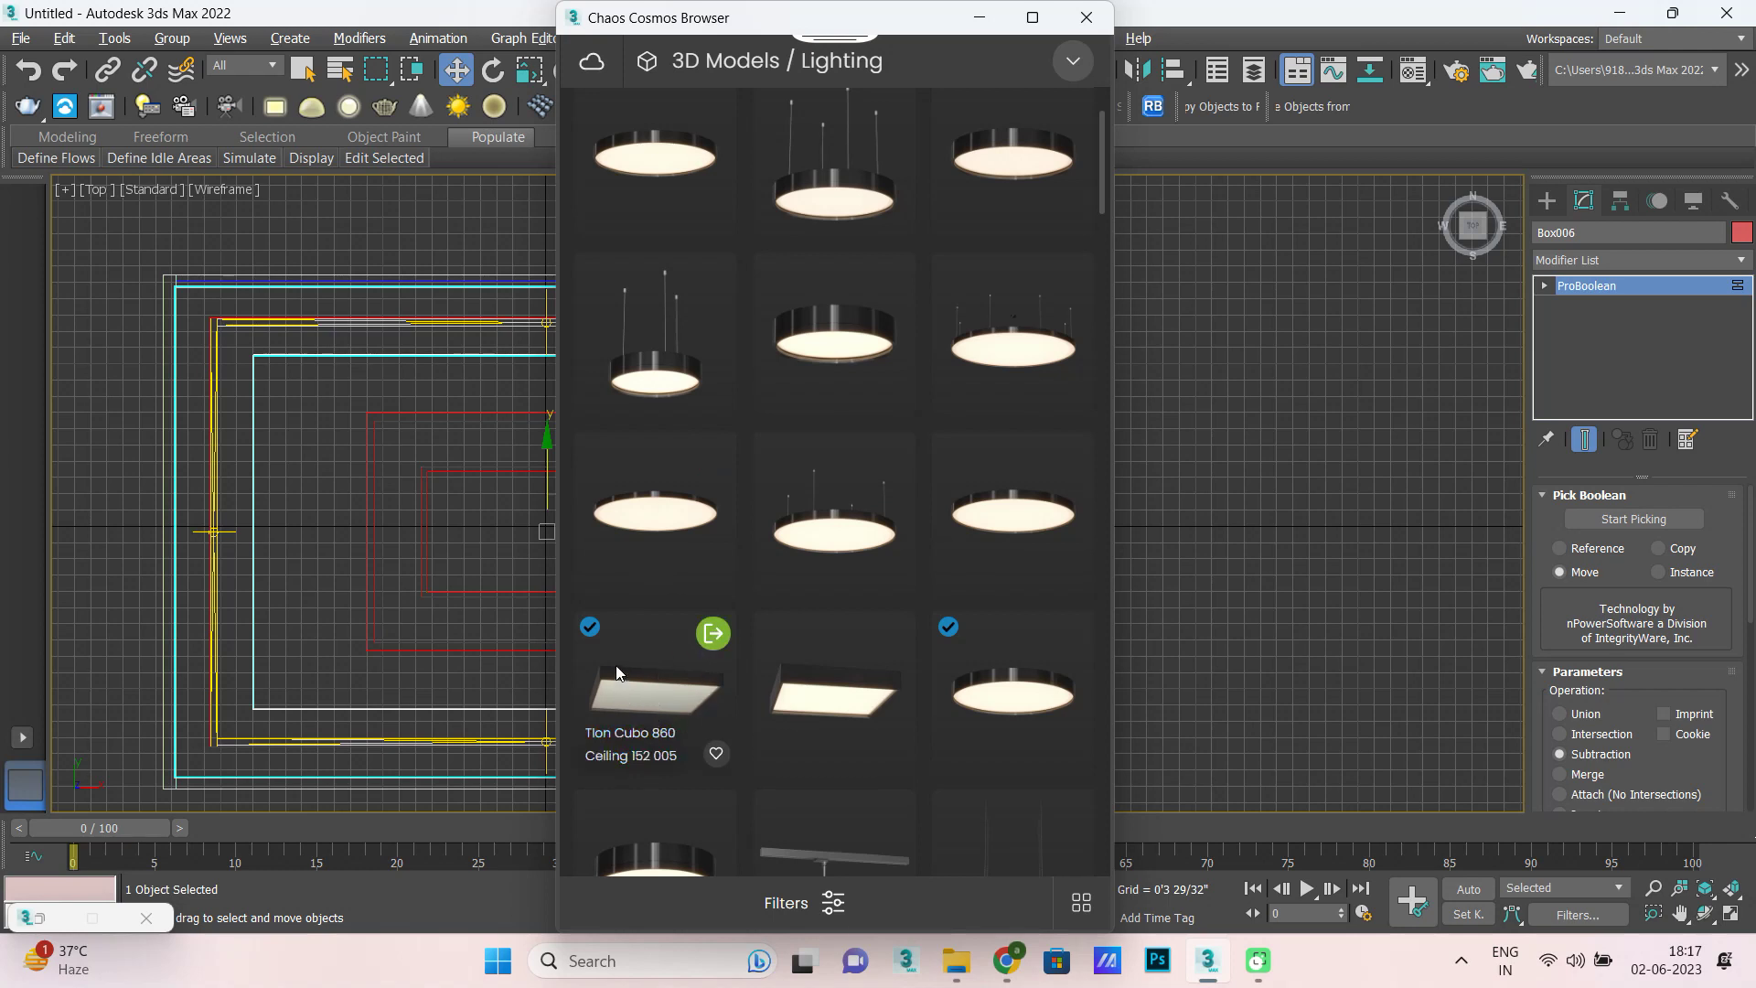
pyautogui.scroll(-1, 618, 672)
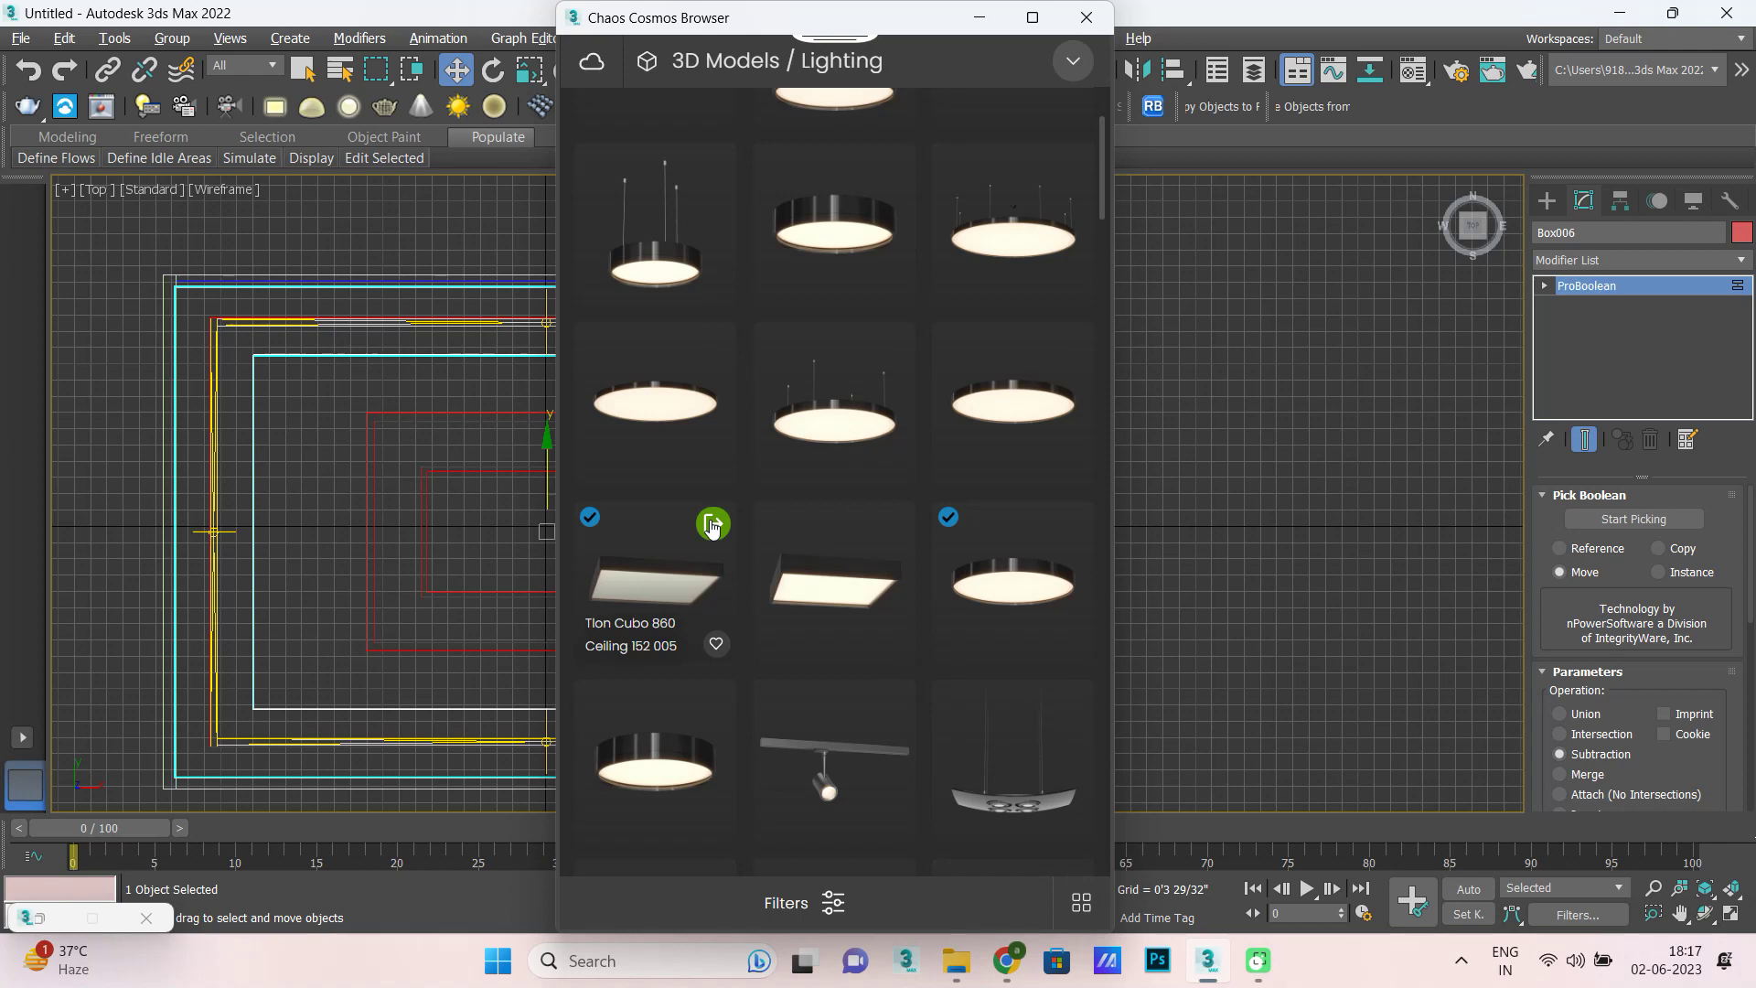
pyautogui.click(713, 524)
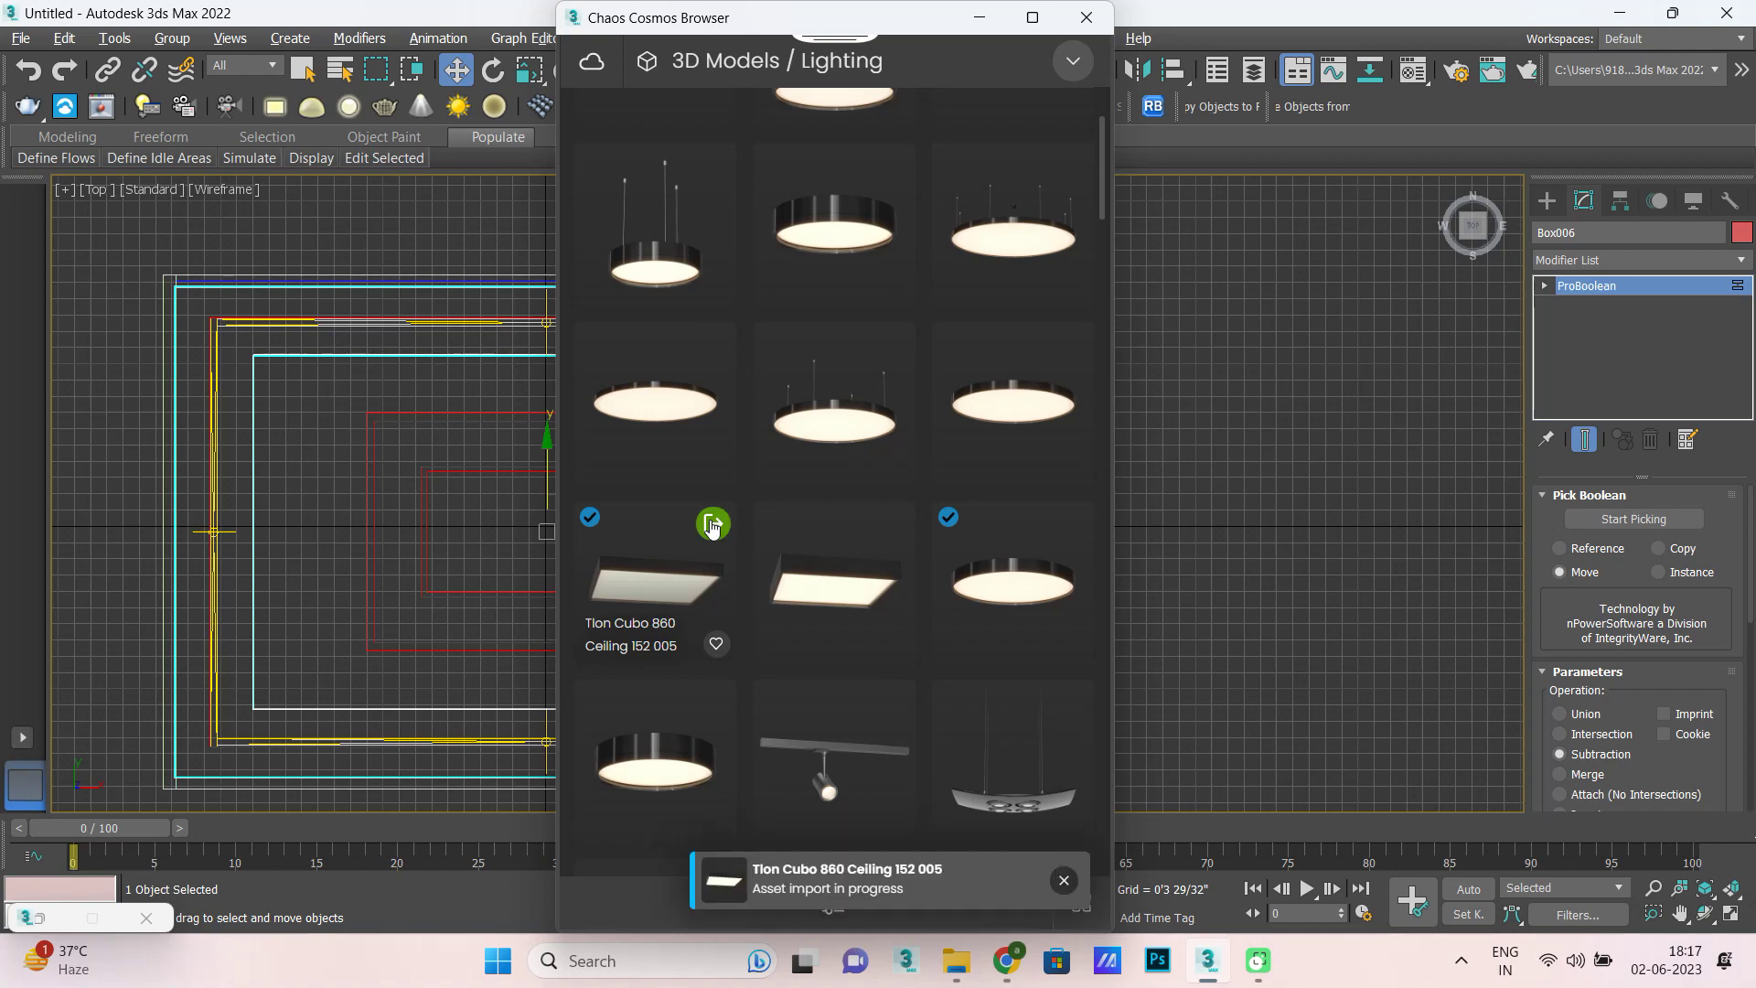
pyautogui.click(978, 17)
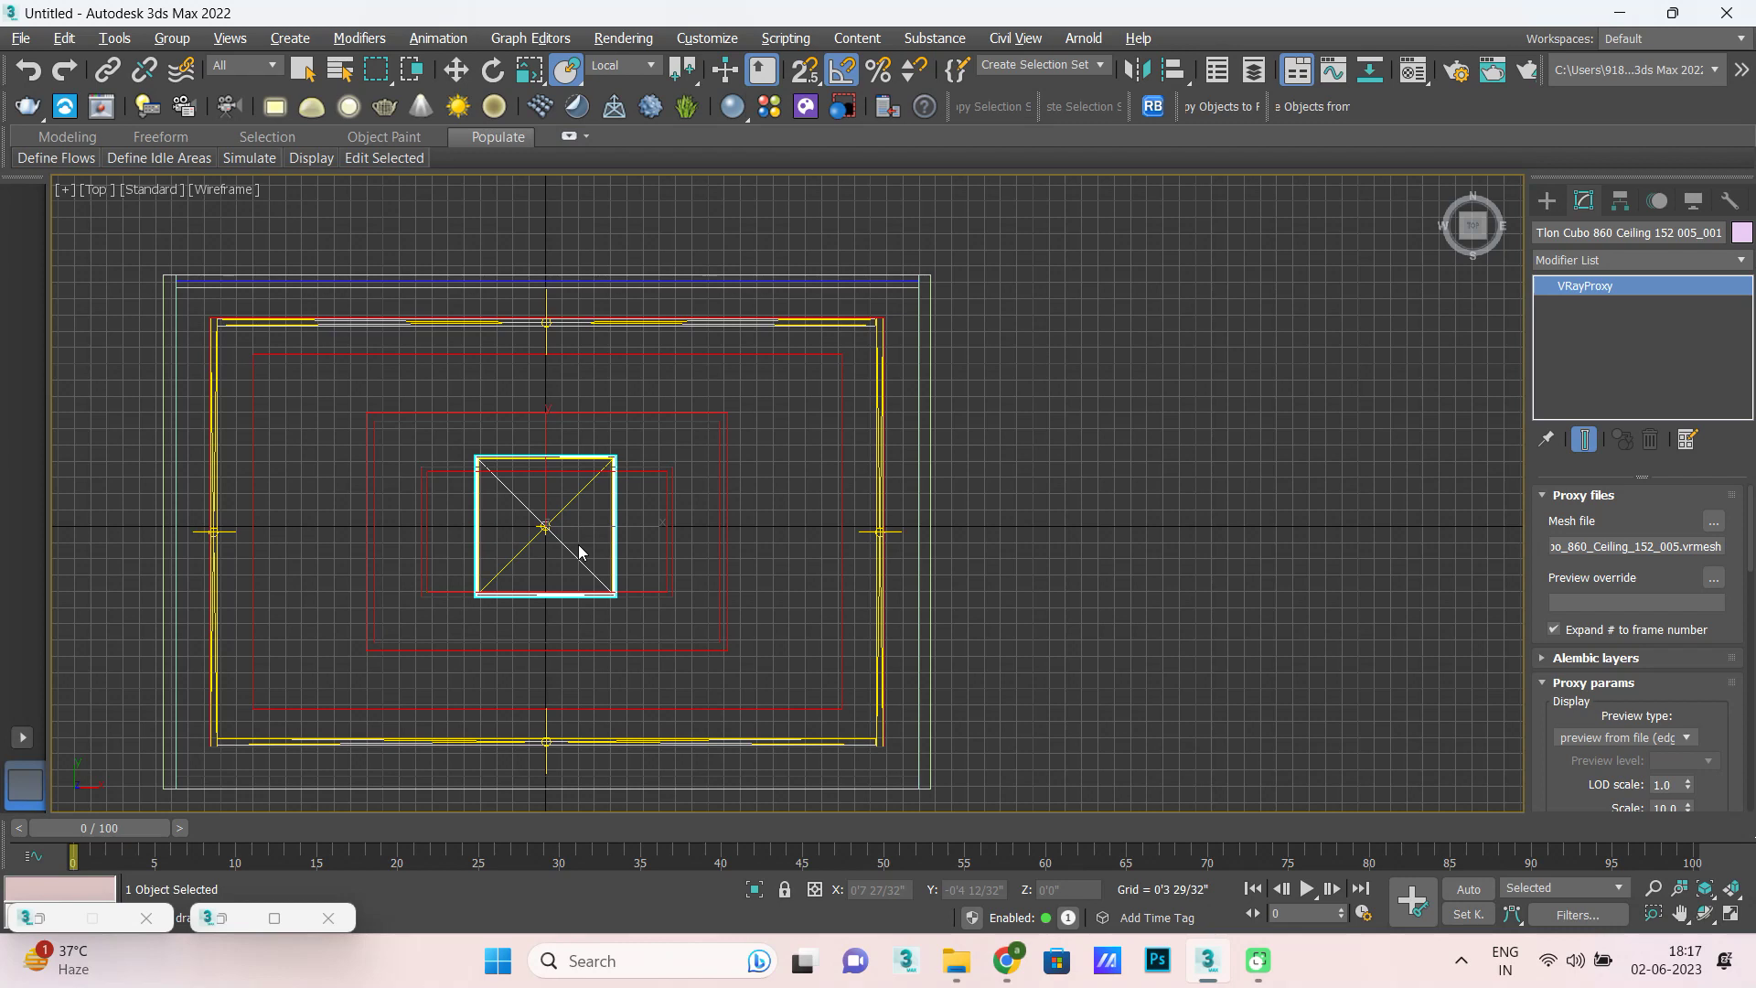
# Shrink the panel light and move it into the frame's top-left corner.
pyautogui.press('r')
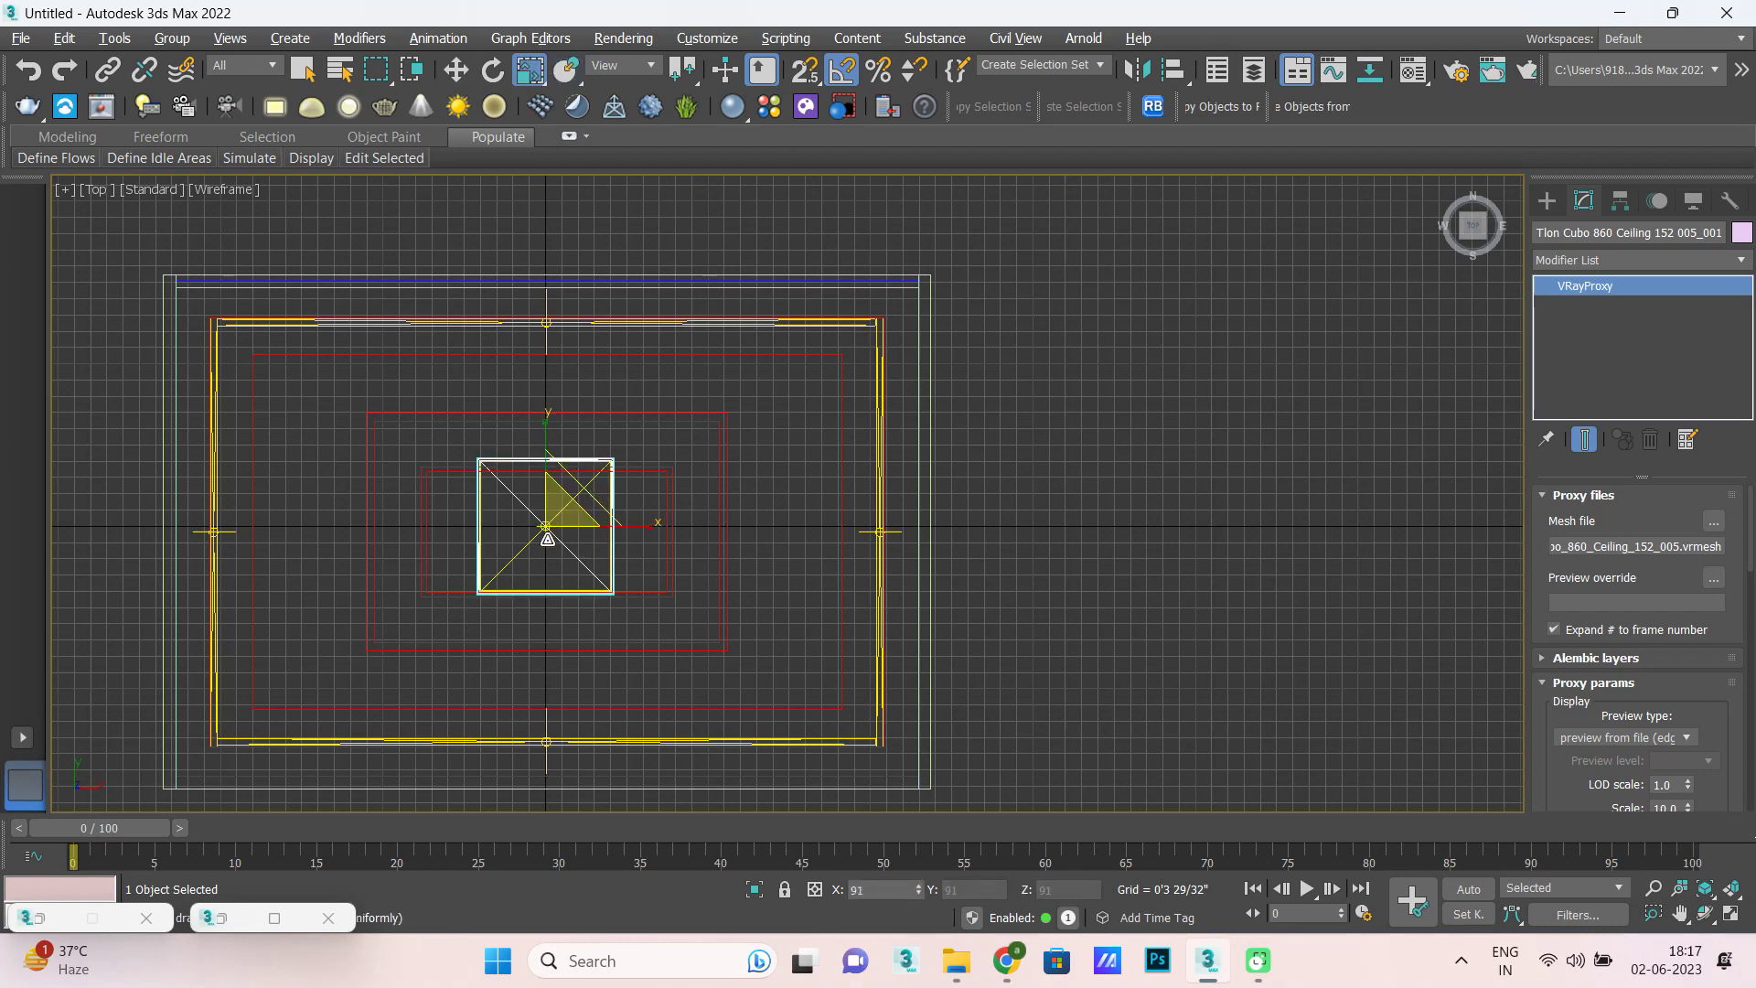
pyautogui.moveTo(547, 539); pyautogui.dragTo(545, 692)
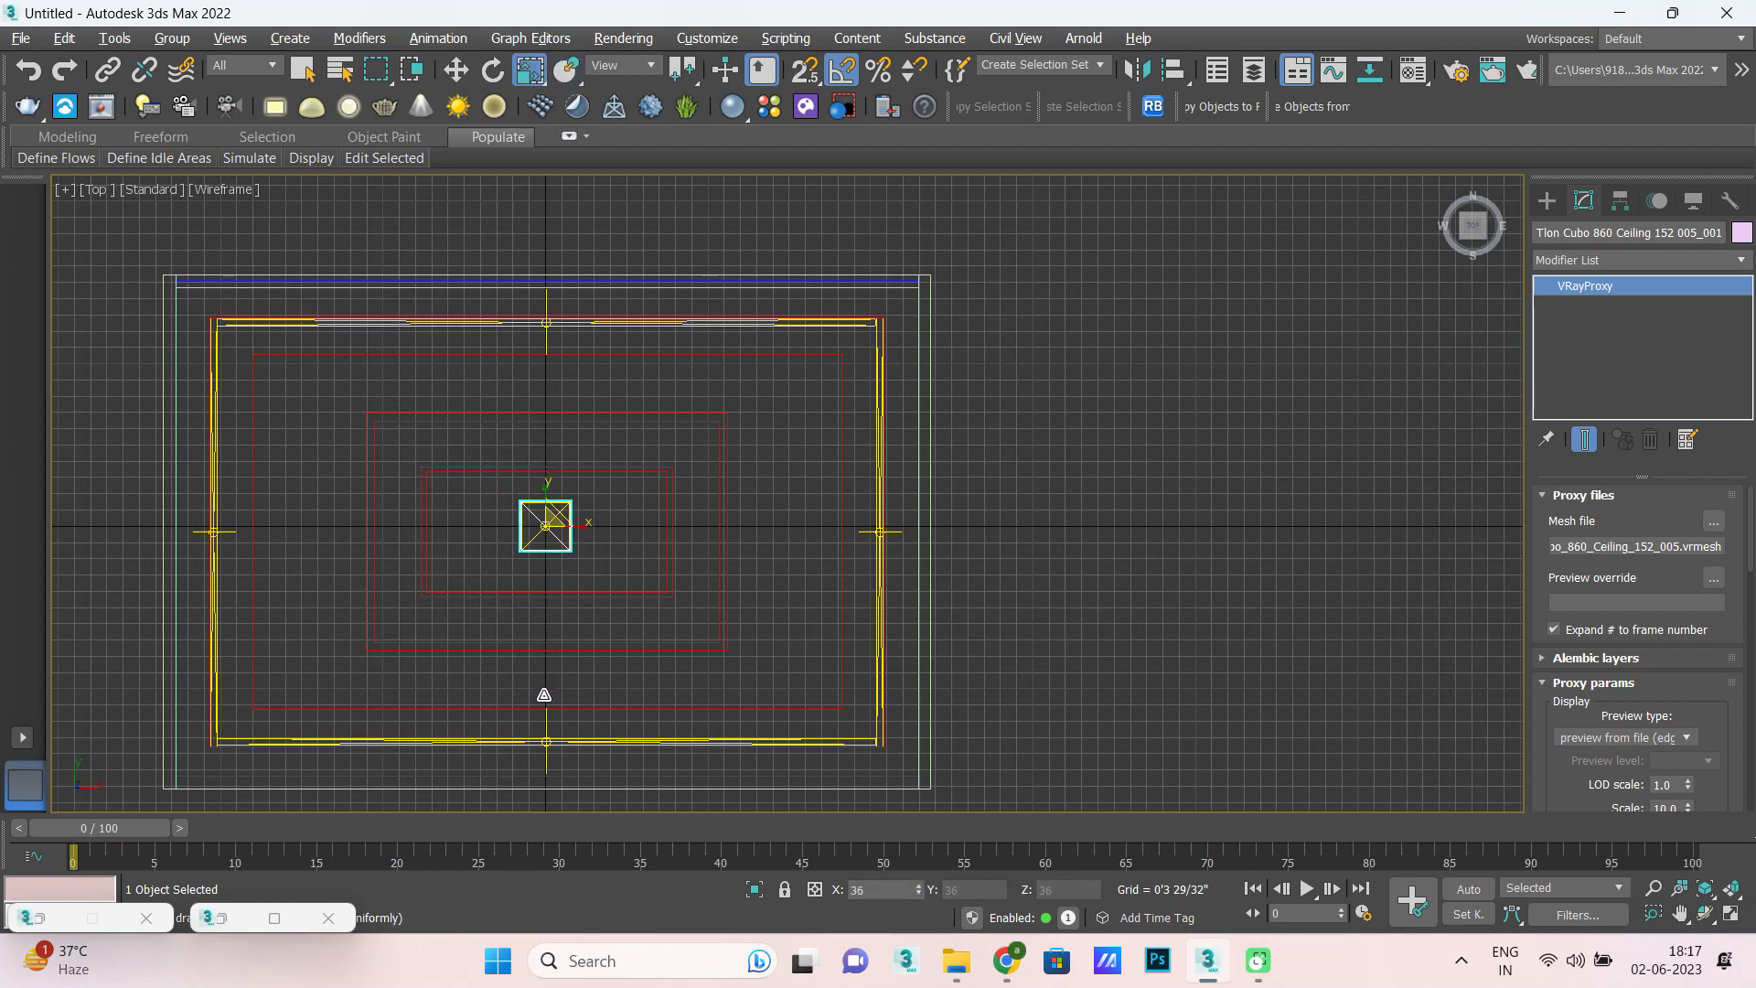
pyautogui.moveTo(545, 693); pyautogui.dragTo(535, 722)
pyautogui.press('w')
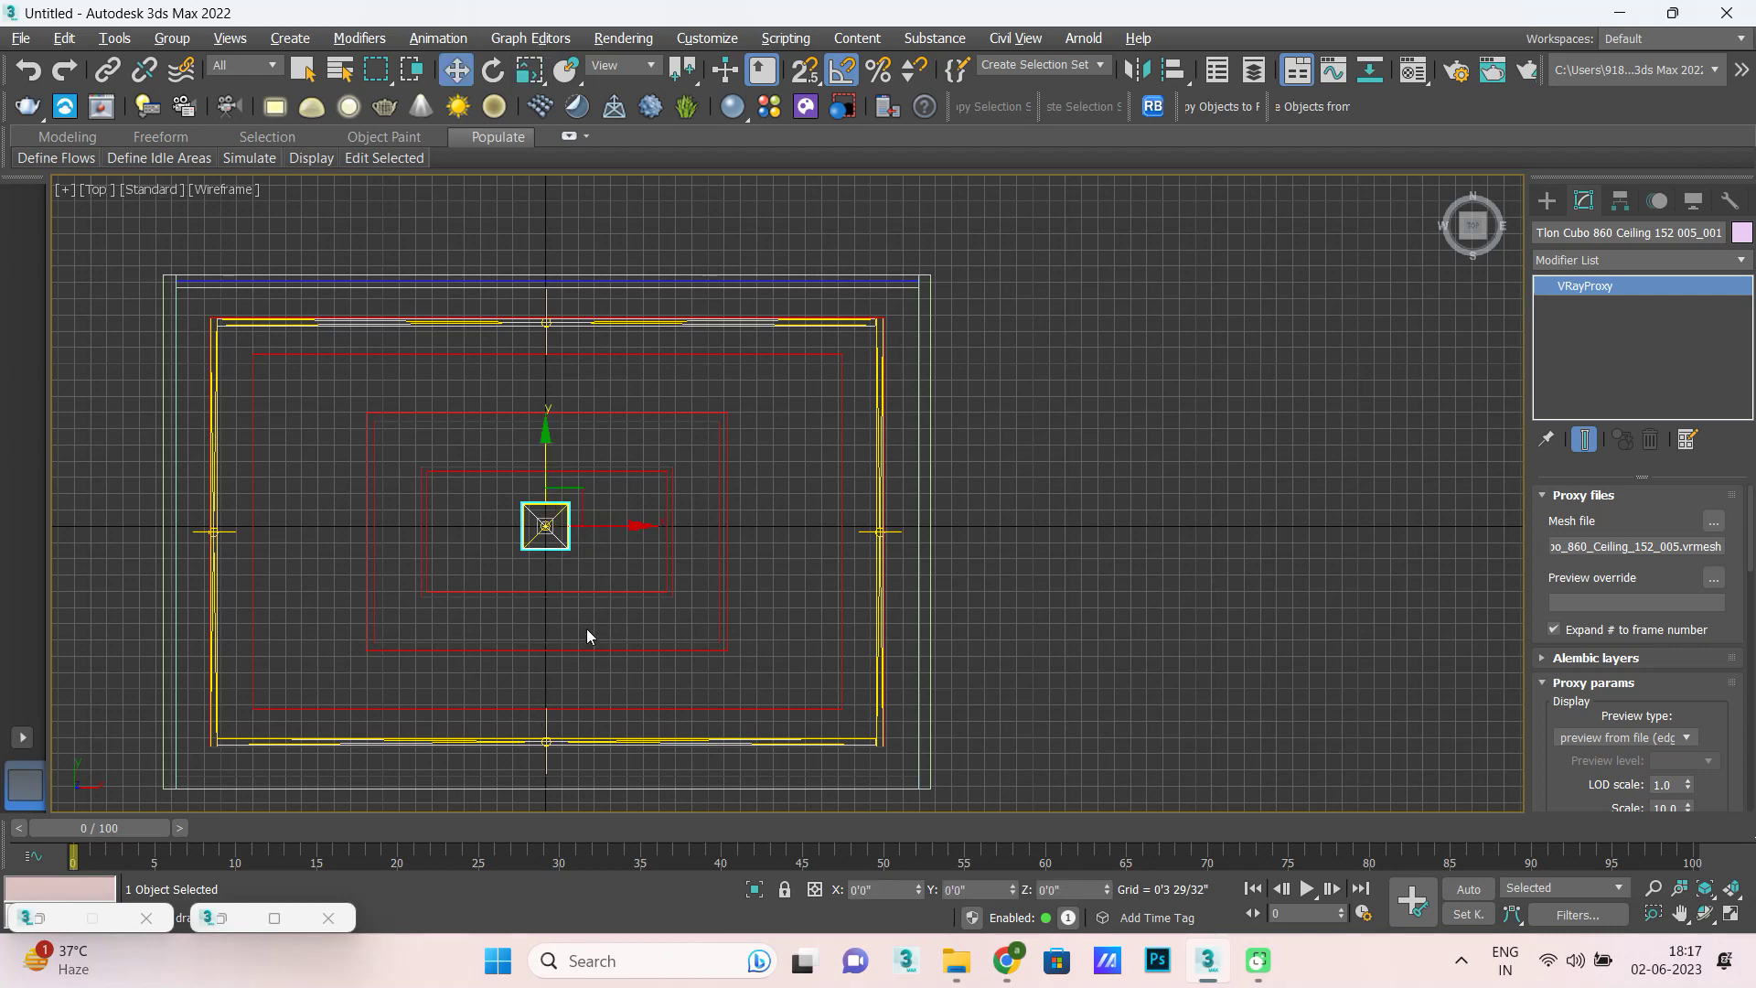
pyautogui.moveTo(610, 527)
pyautogui.mouseDown()
pyautogui.moveTo(293, 527)
pyautogui.moveTo(203, 308)
pyautogui.mouseUp()
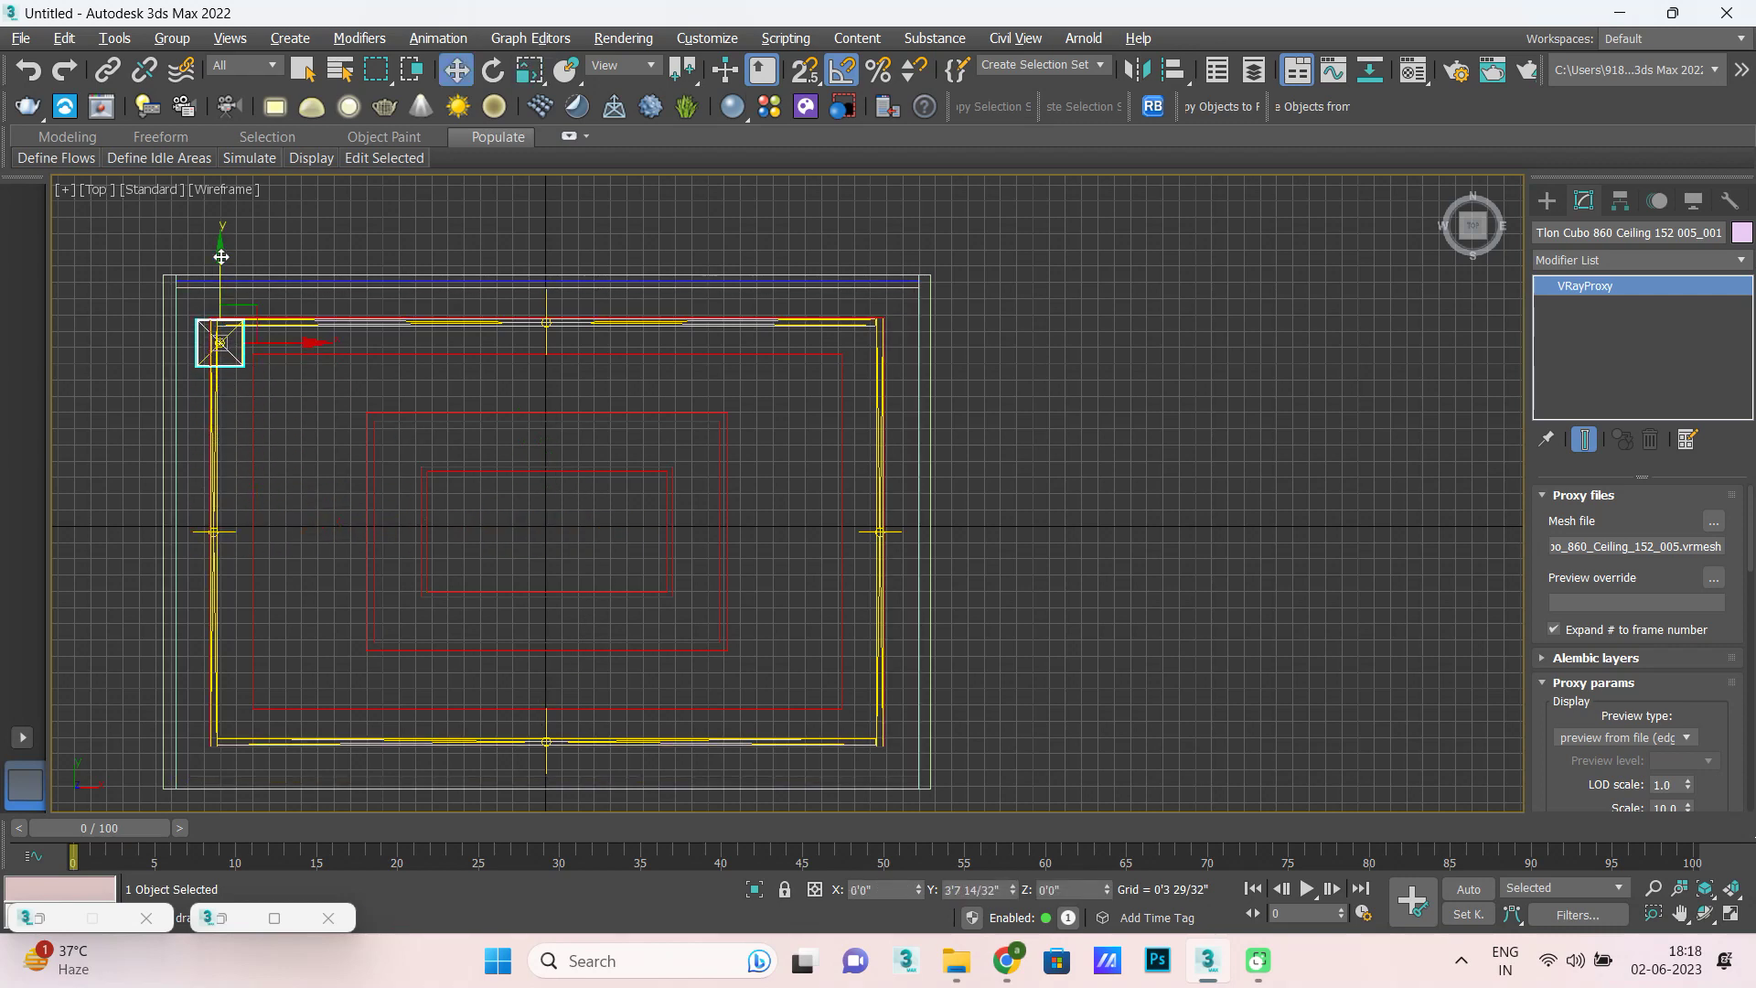
pyautogui.scroll(4, 202, 309)
pyautogui.moveTo(343, 385); pyautogui.dragTo(324, 387)
pyautogui.moveTo(254, 320); pyautogui.dragTo(256, 288)
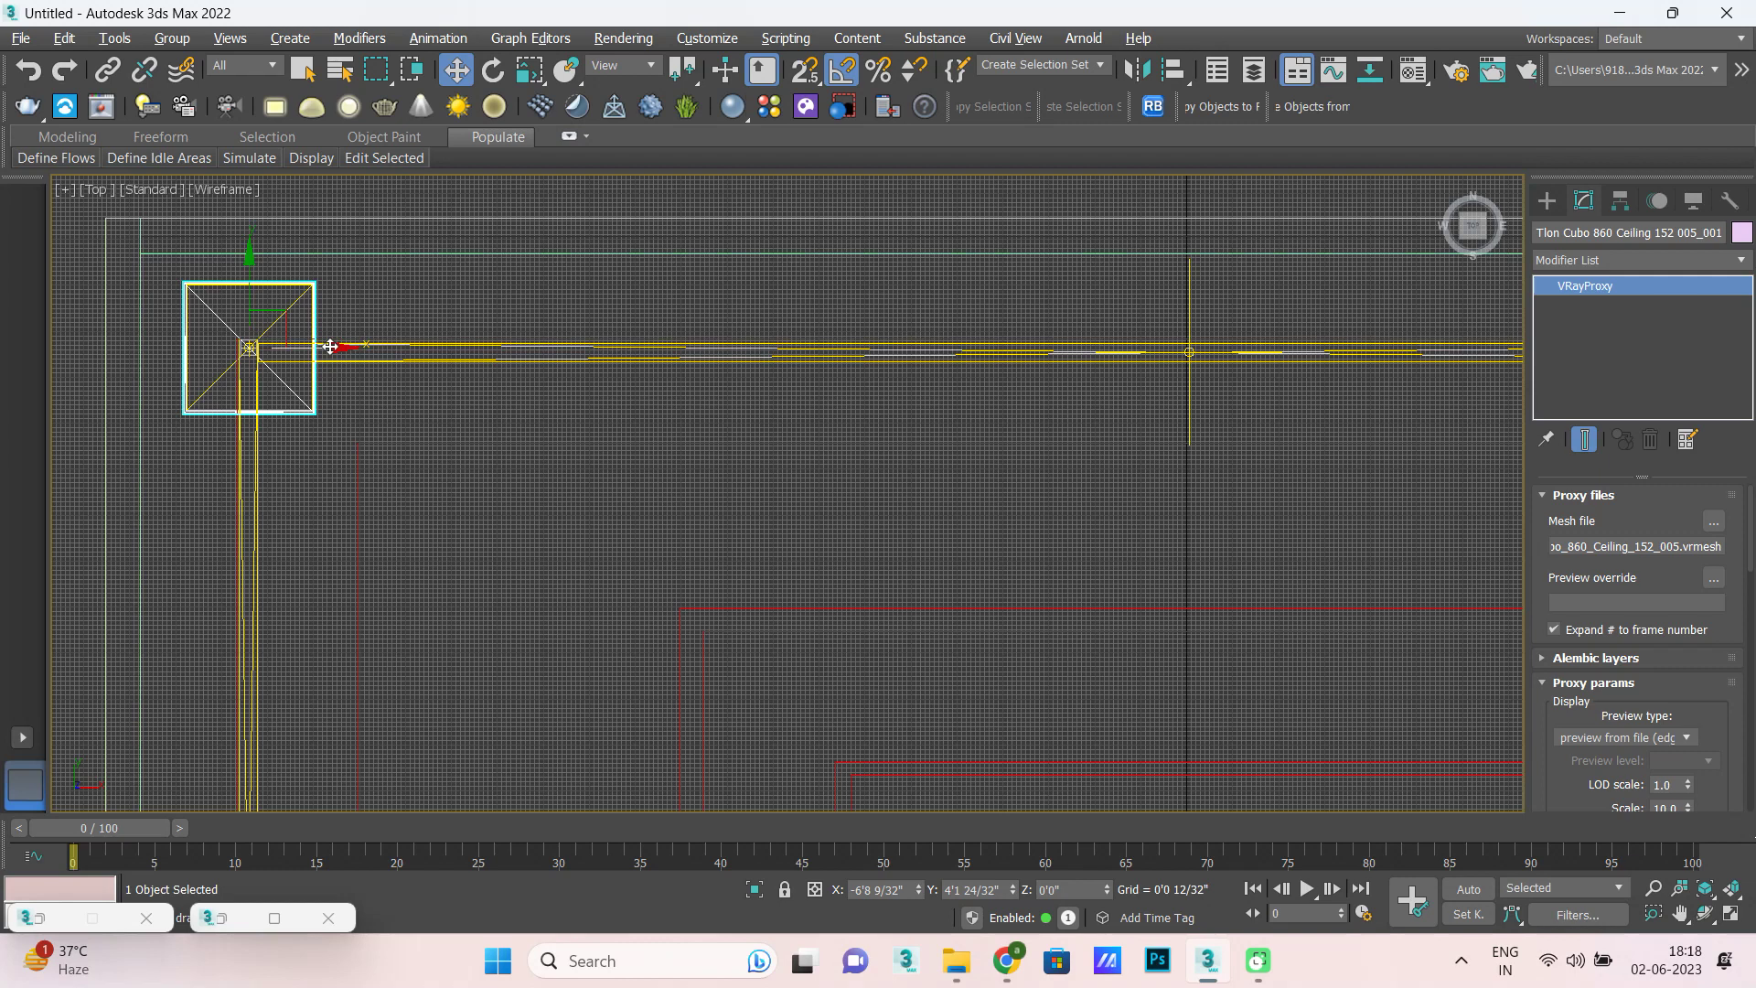
pyautogui.moveTo(328, 345); pyautogui.dragTo(320, 345)
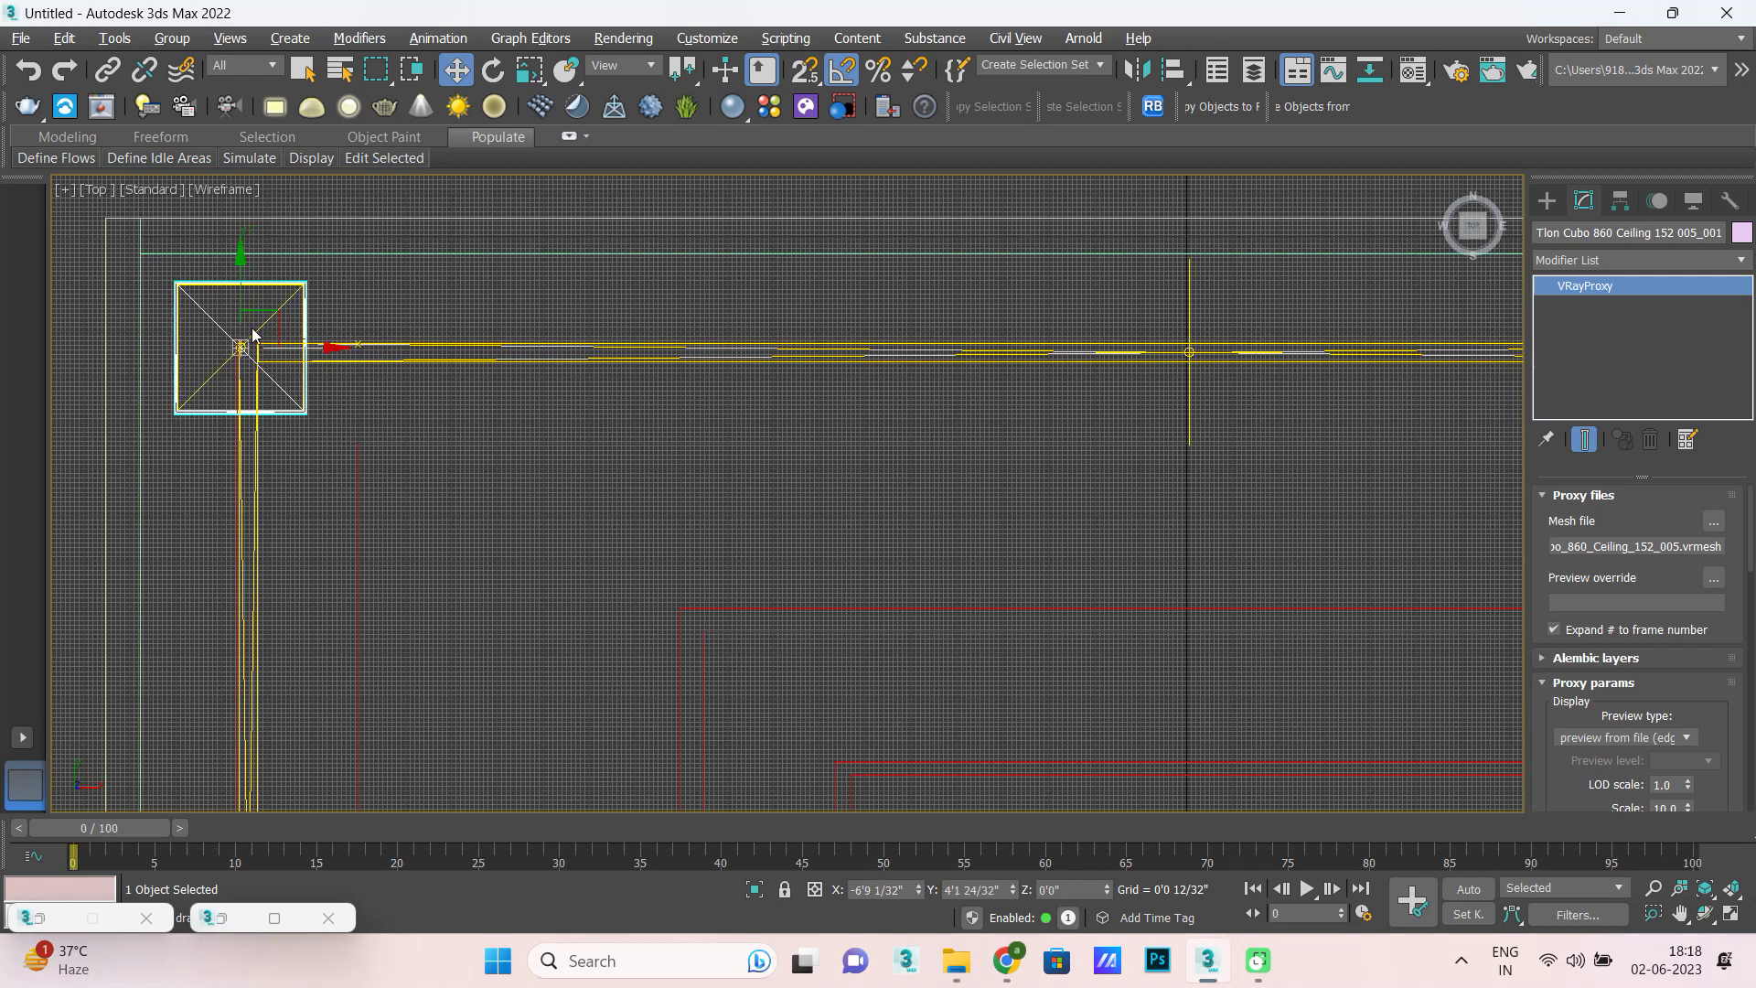
# Scale the corner panel light down further to 75%.
pyautogui.press('r')
pyautogui.moveTo(250, 346); pyautogui.dragTo(249, 430)
pyautogui.press('w')
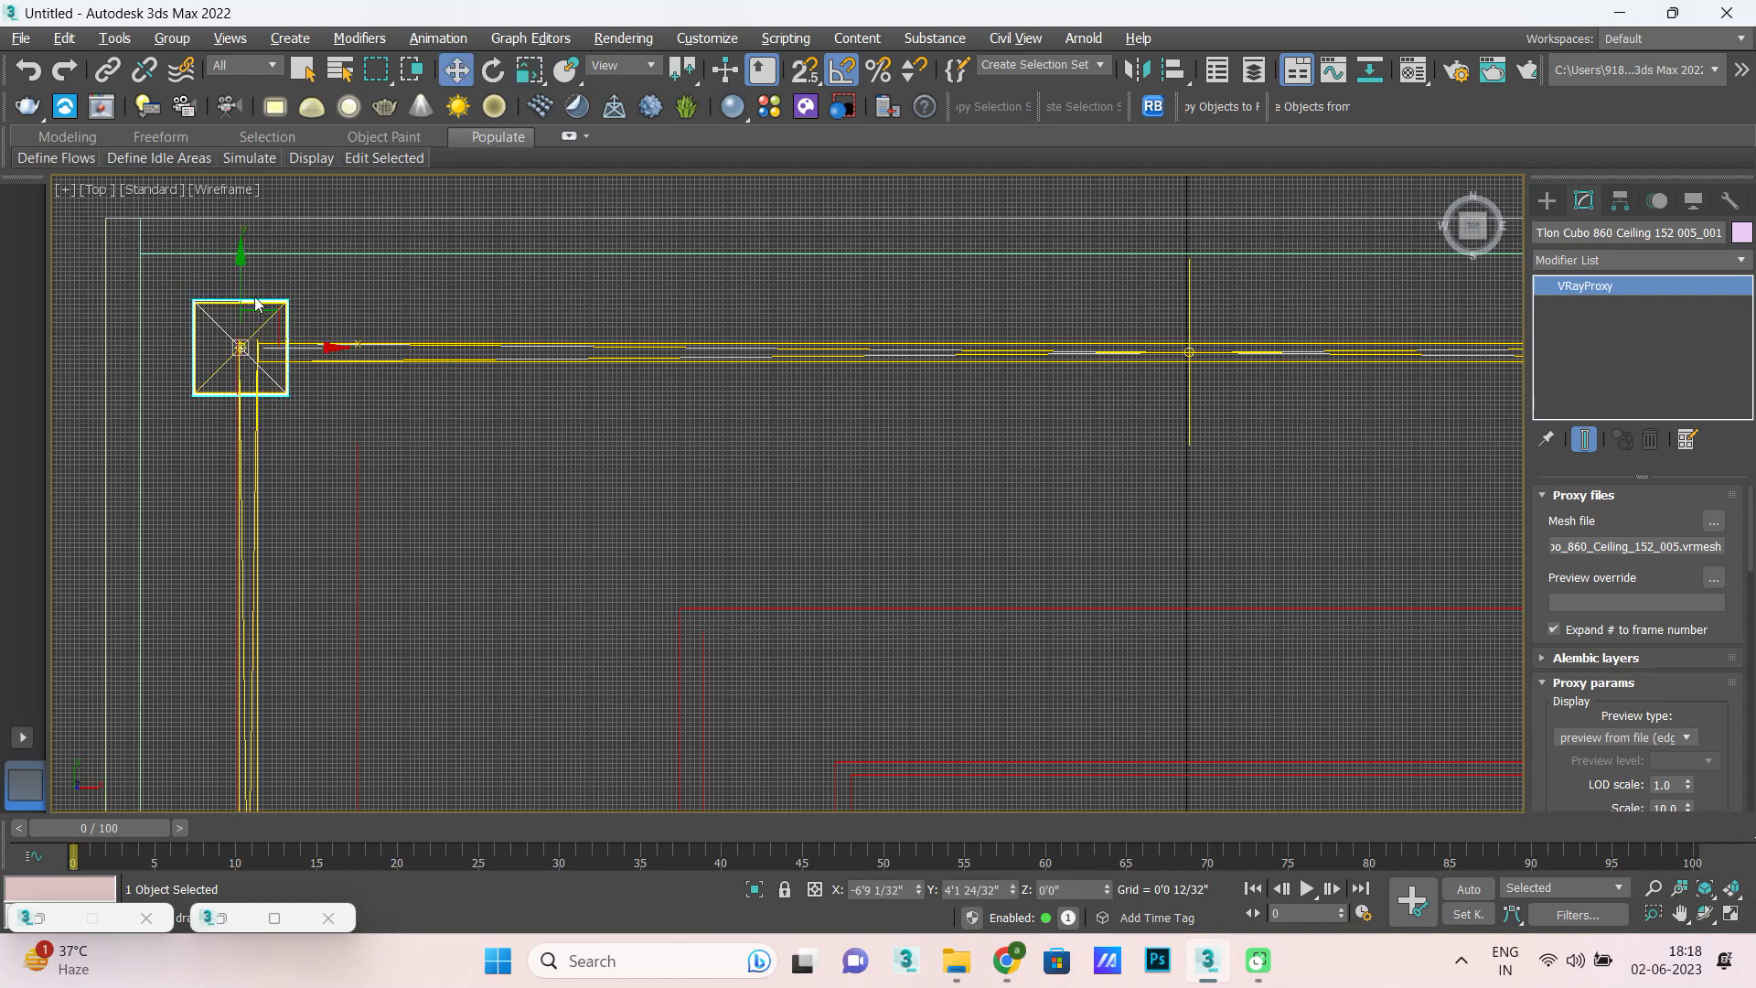
pyautogui.scroll(-3, 246, 439)
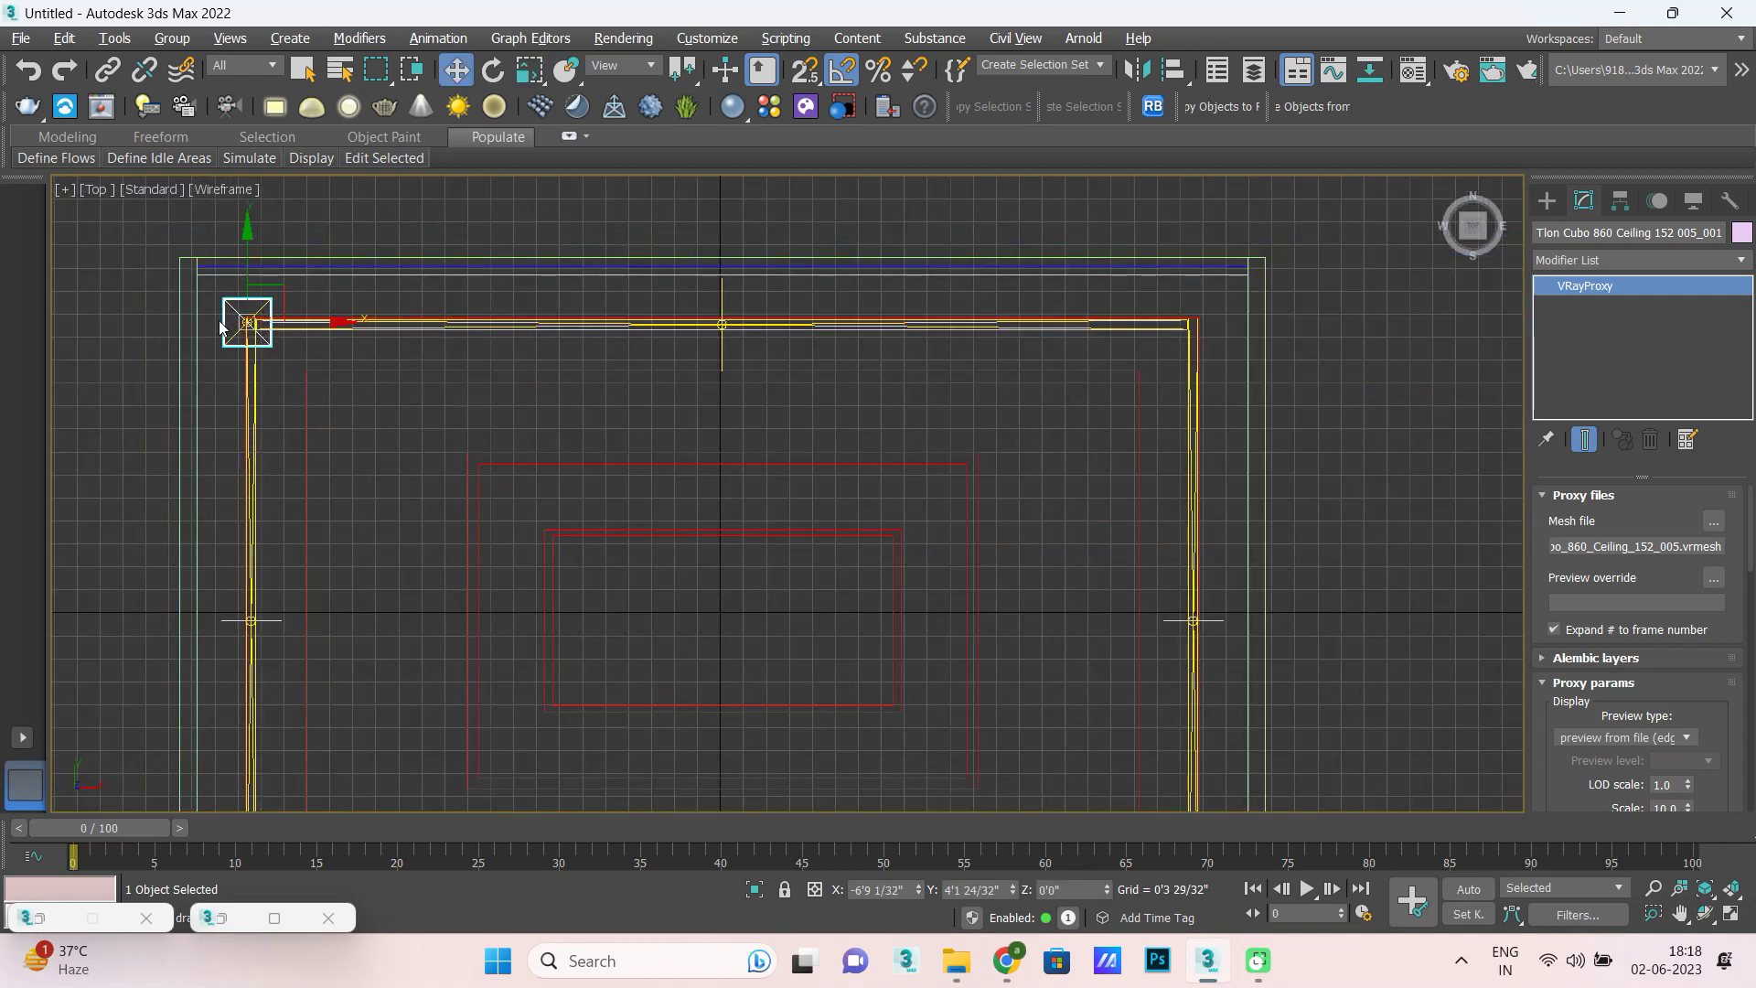
# In a maximized Front view, raise the panel light up to the ceiling.
pyautogui.scroll(3, 216, 338)
pyautogui.hotkey('alt', 'w')
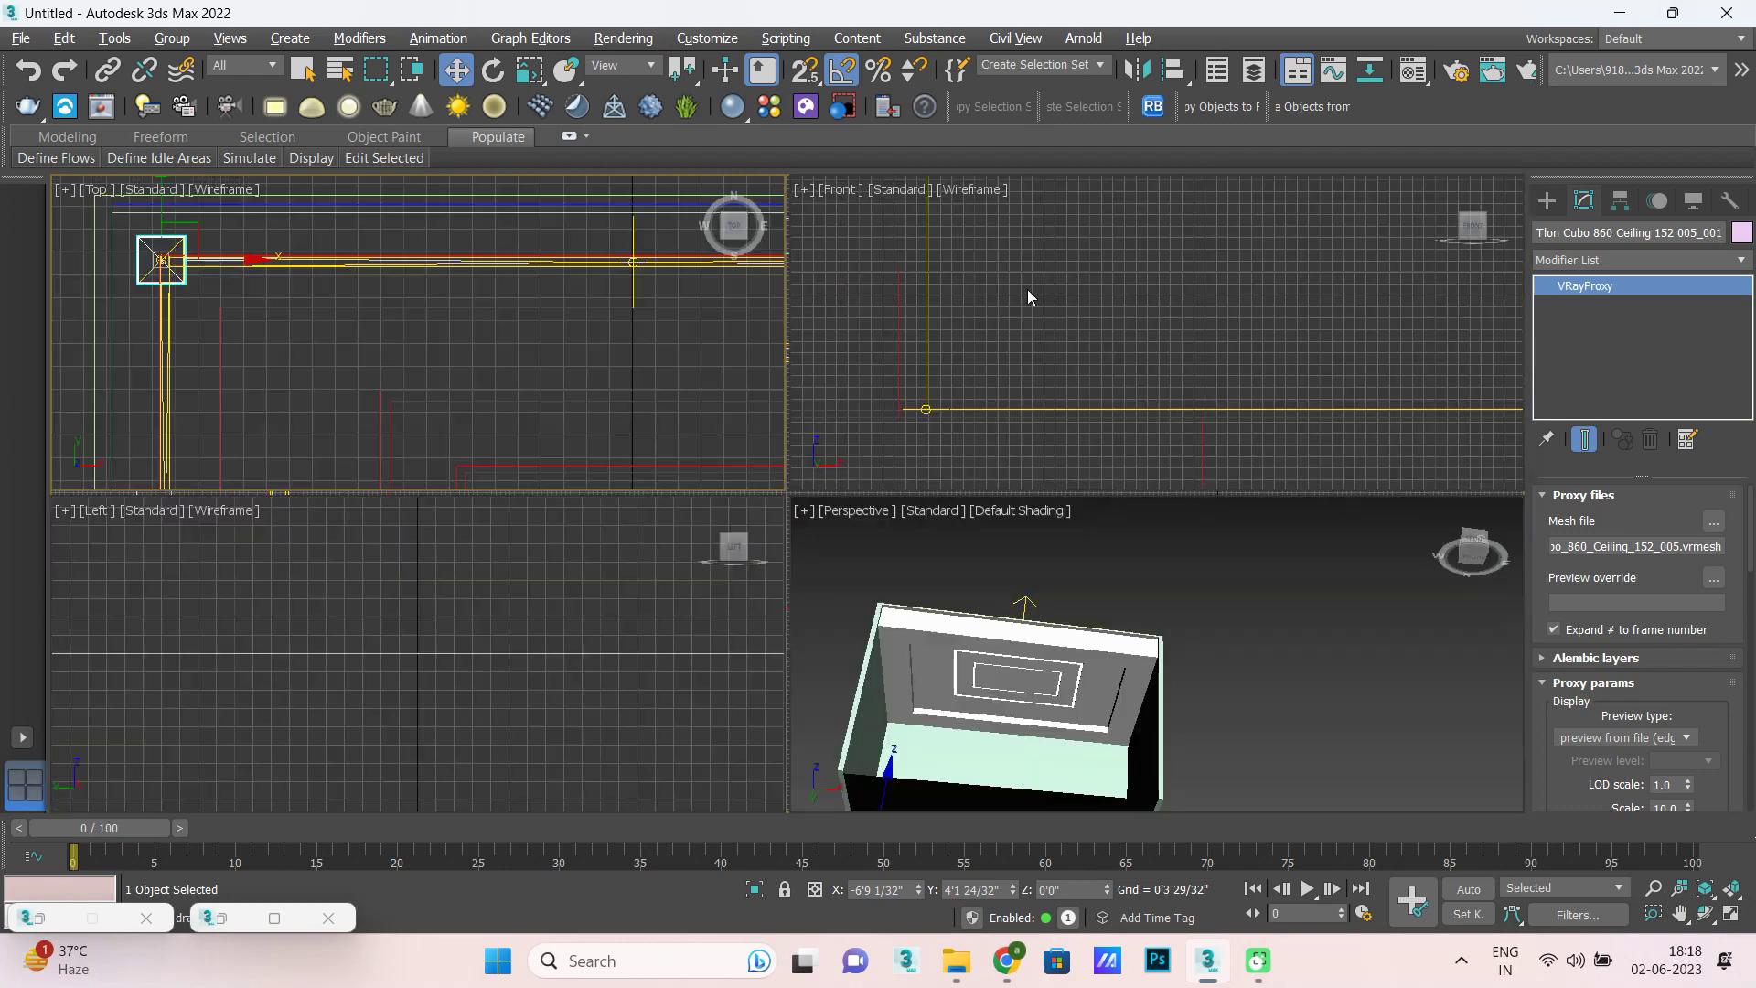
pyautogui.hotkey('alt', 'w')
pyautogui.scroll(-2, 700, 514)
pyautogui.scroll(-7, 640, 563)
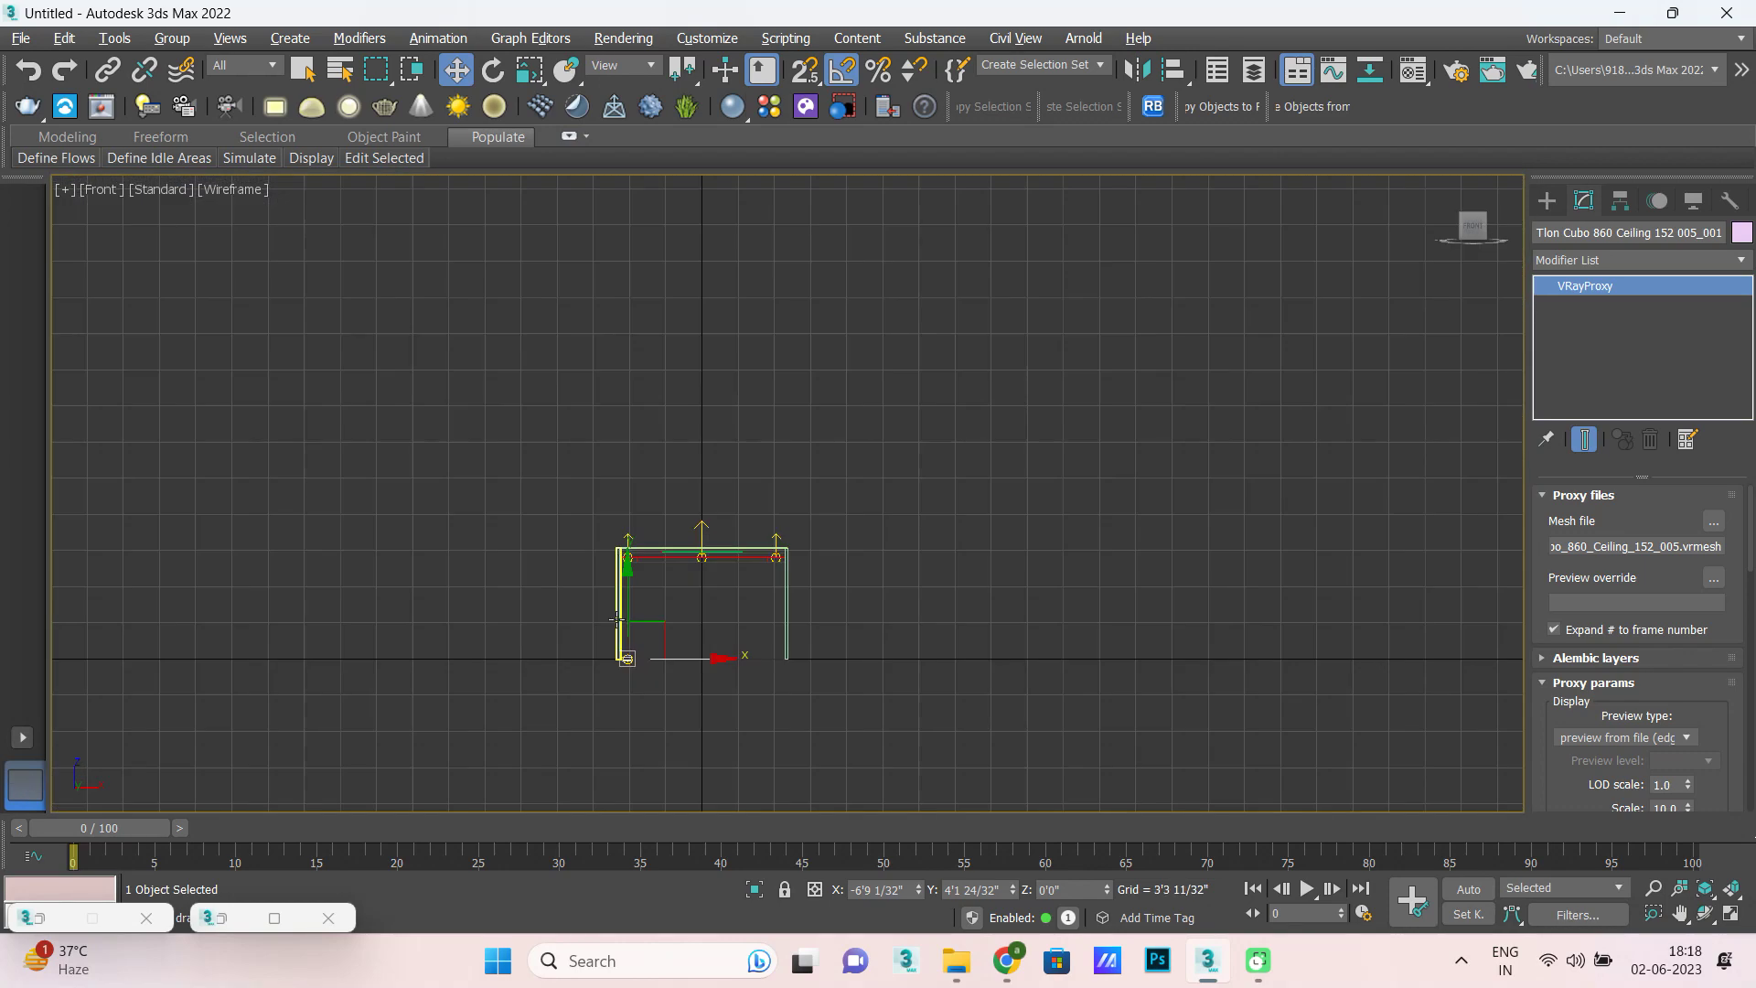
pyautogui.scroll(5, 631, 590)
pyautogui.moveTo(643, 609); pyautogui.dragTo(643, 386)
pyautogui.scroll(6, 642, 384)
pyautogui.scroll(3, 611, 535)
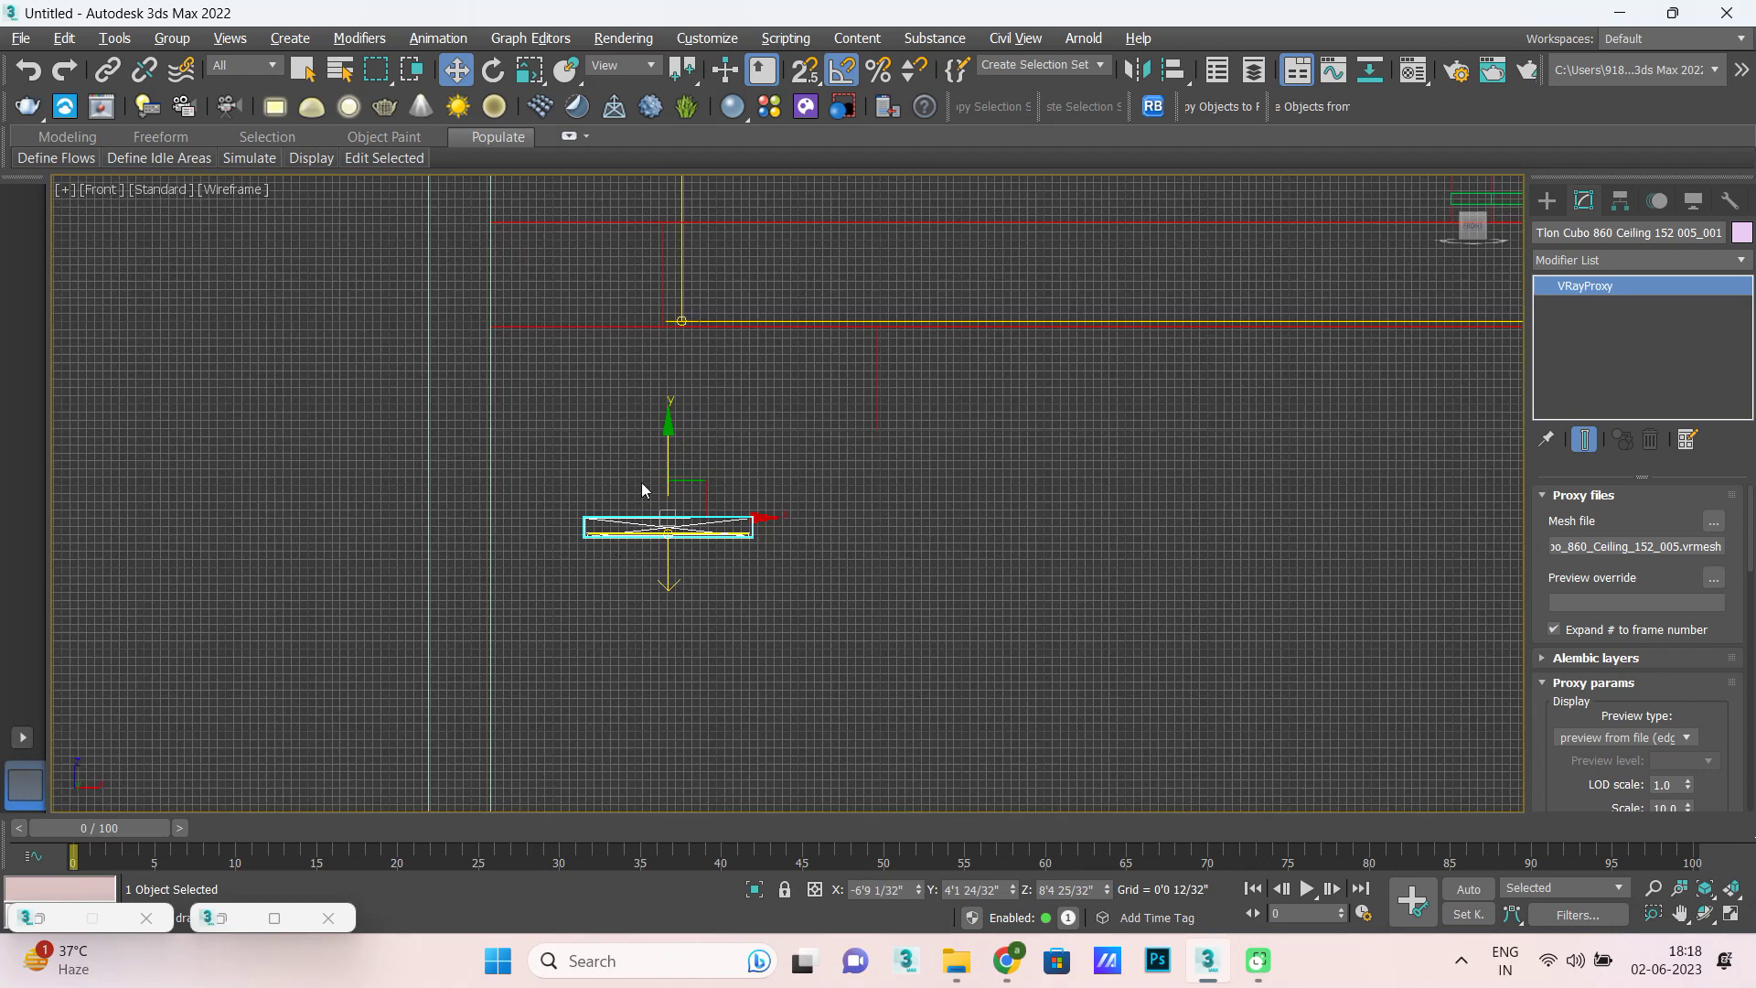
pyautogui.moveTo(668, 448); pyautogui.dragTo(673, 351)
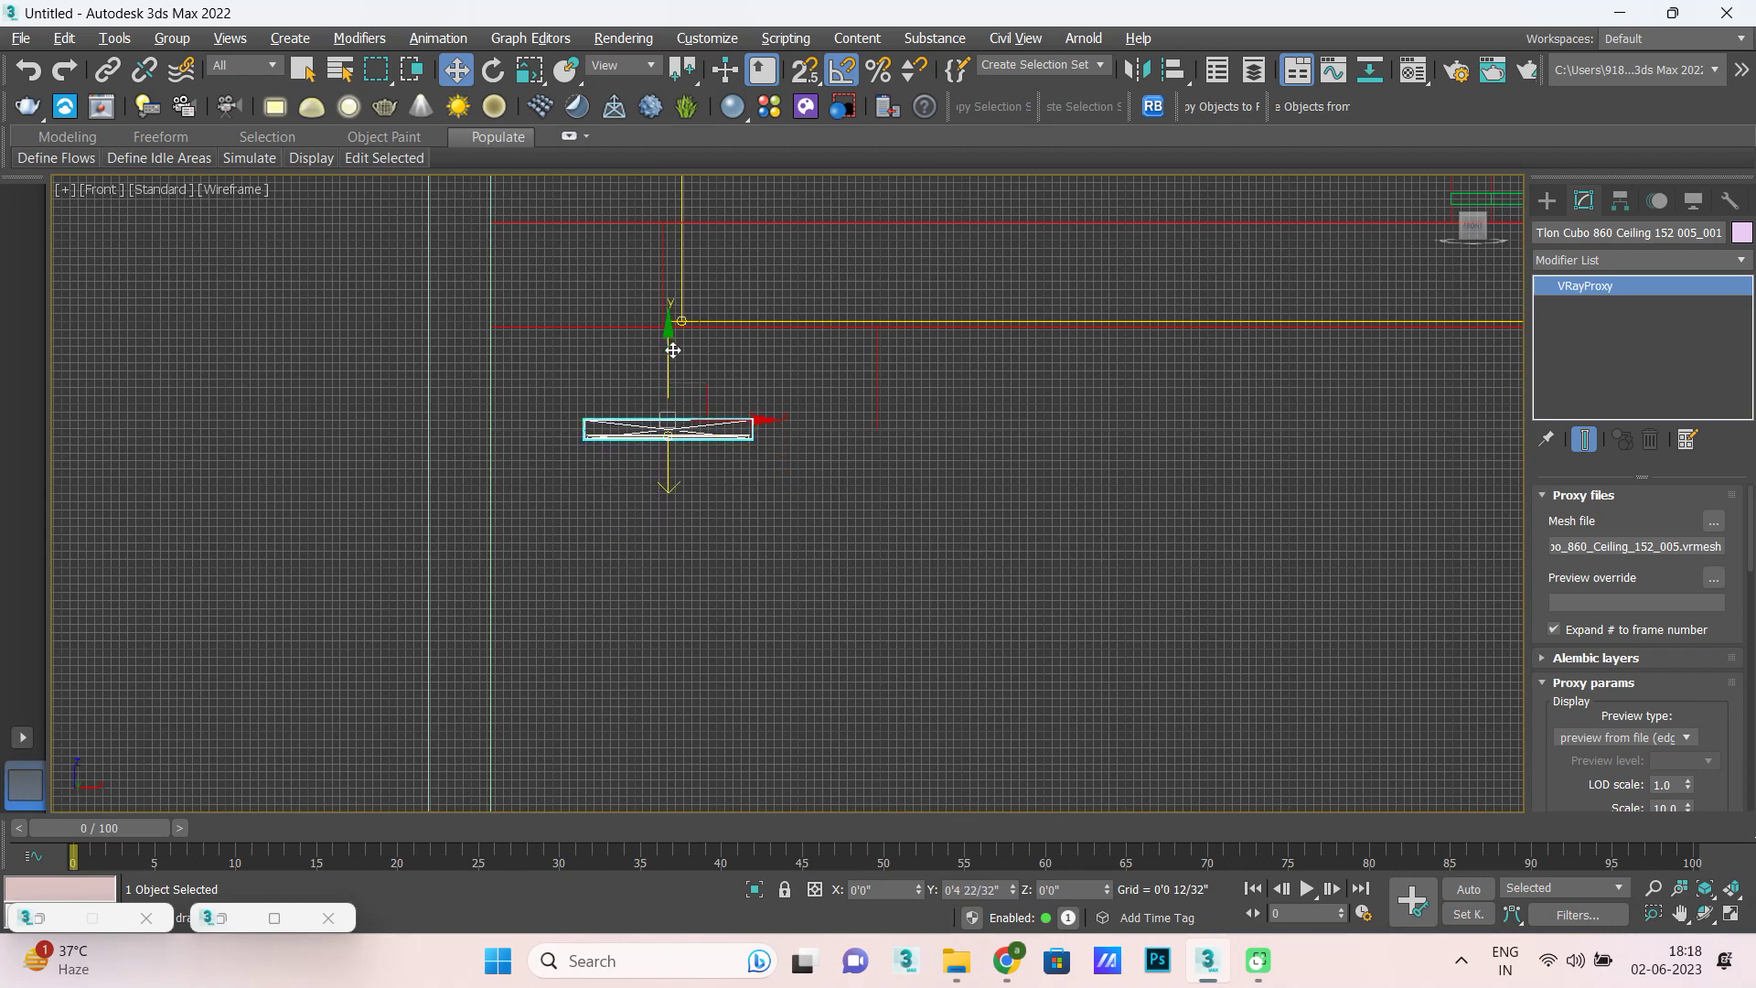
# Check the light in Perspective, then shrink it to 82% in Top view.
pyautogui.hotkey('alt', 'w')
pyautogui.rightClick(955, 605)
pyautogui.hotkey('alt', 'w')
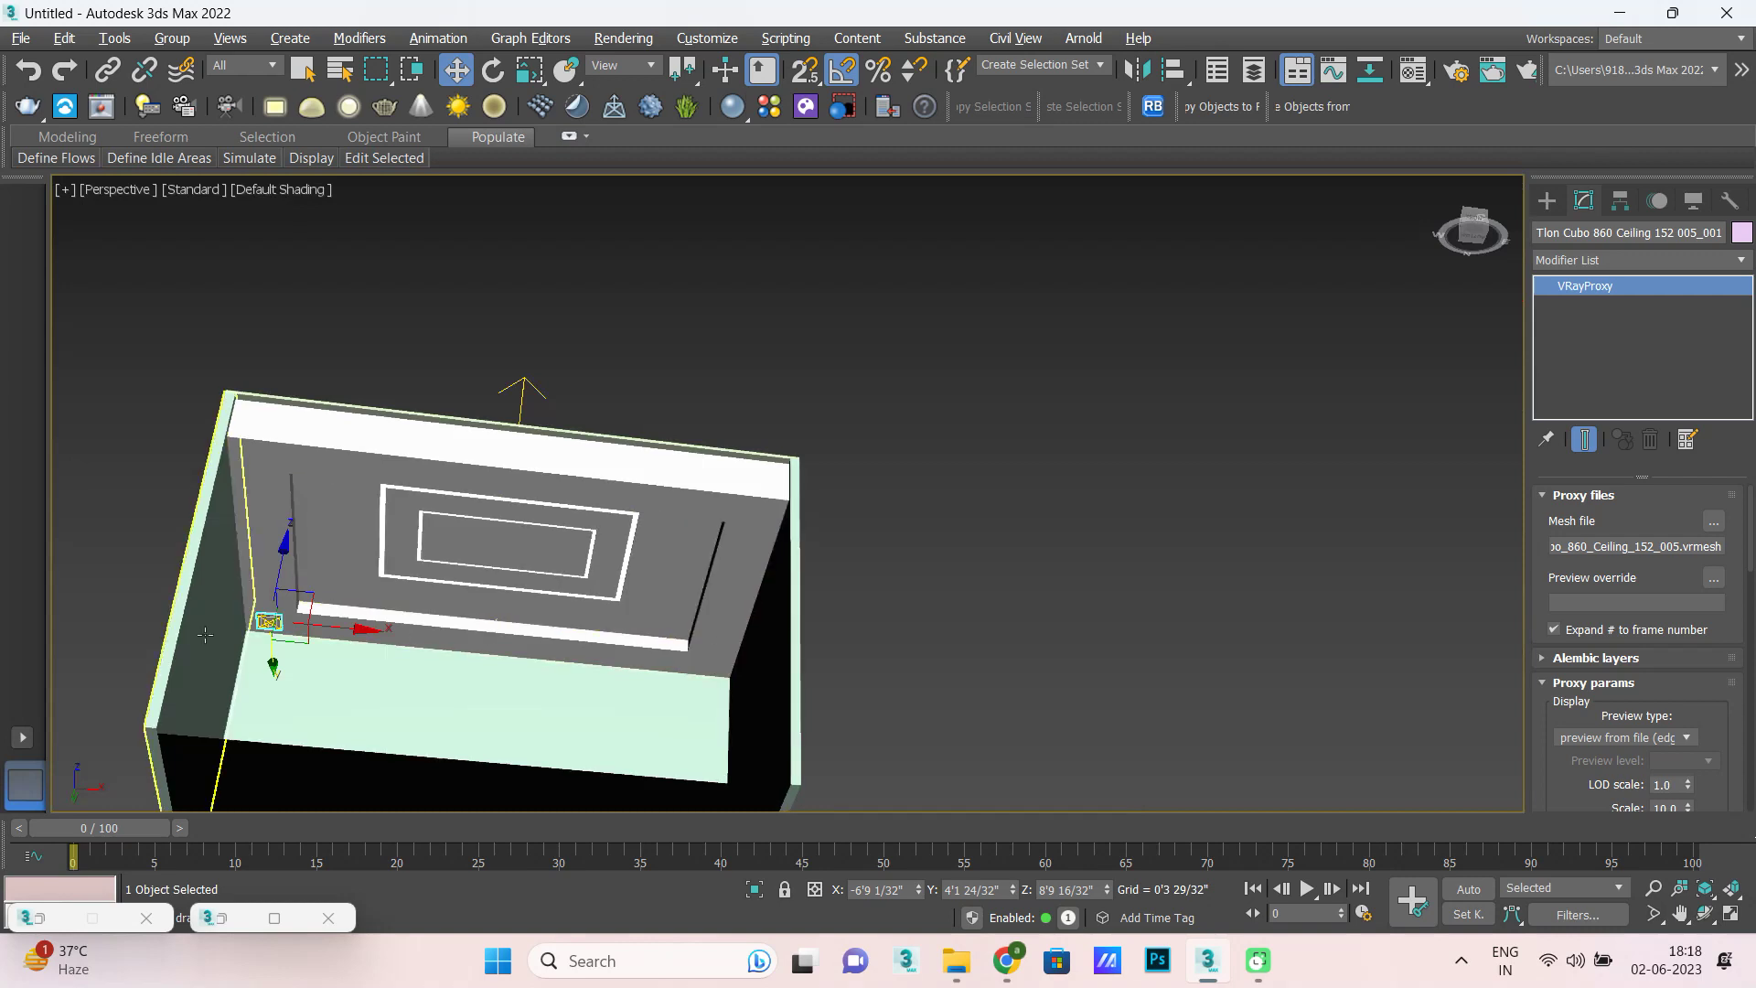
pyautogui.scroll(3, 252, 612)
pyautogui.hotkey('alt', 'w')
pyautogui.rightClick(190, 402)
pyautogui.hotkey('alt', 'w')
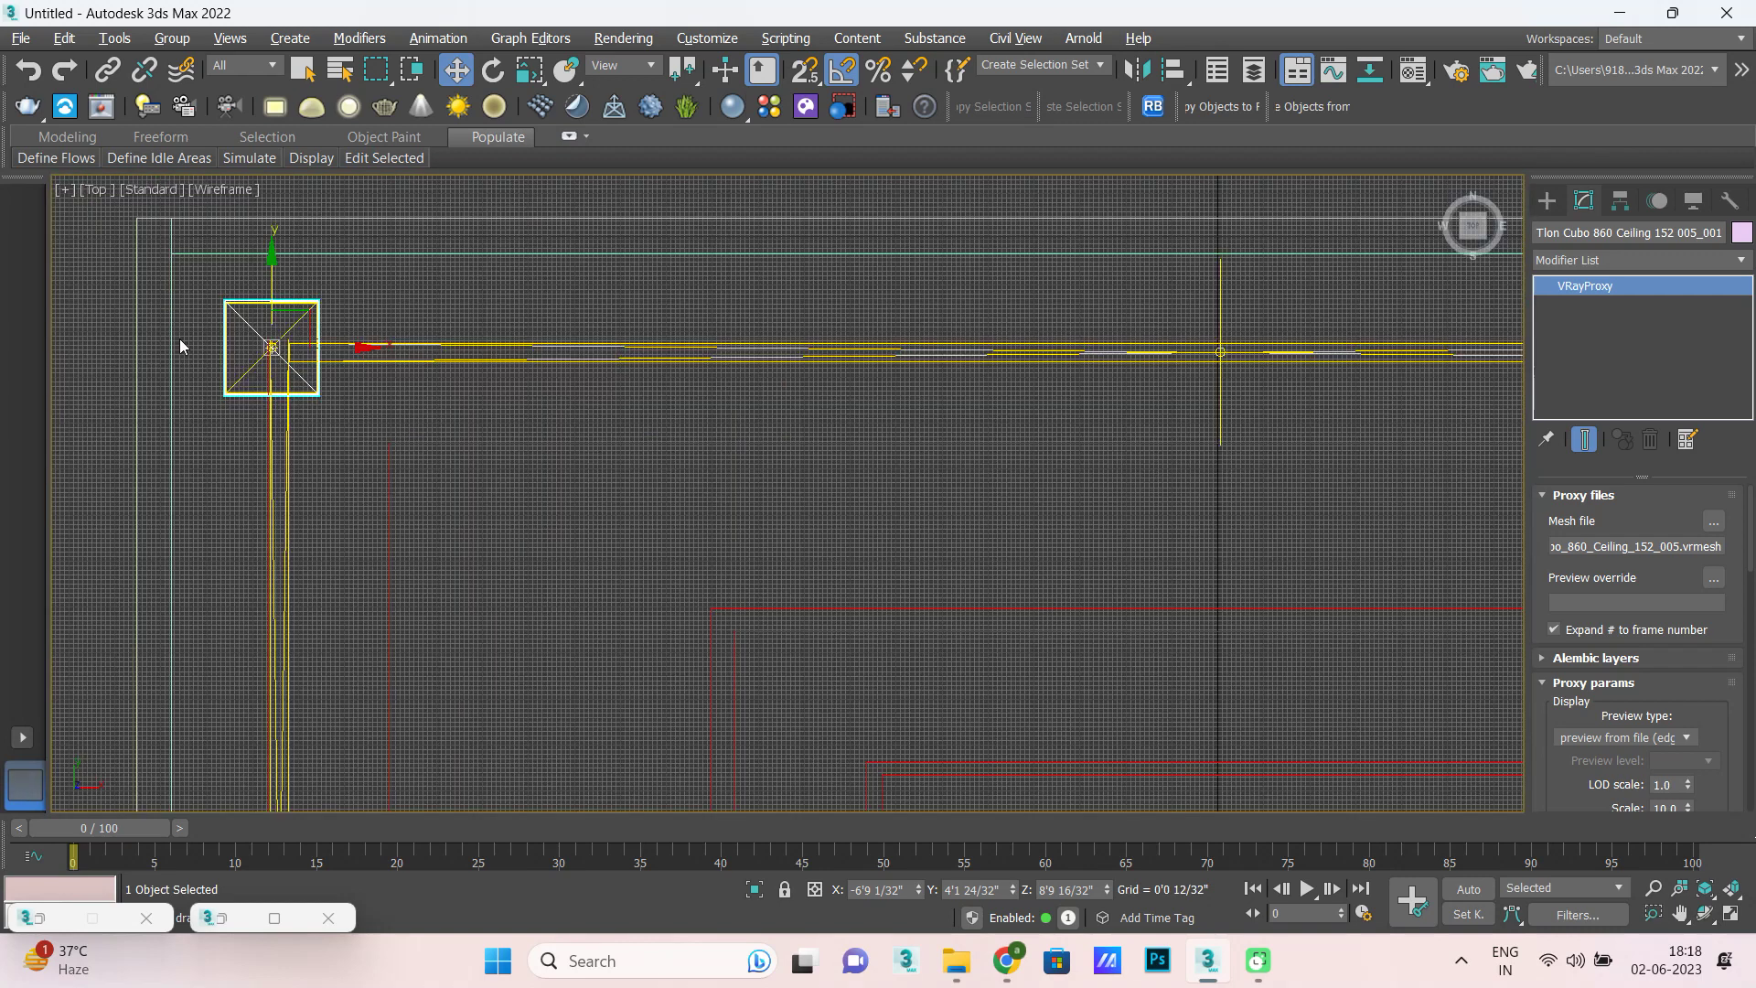
pyautogui.press('r')
pyautogui.moveTo(276, 344); pyautogui.dragTo(278, 361)
# Fine-tune the light's height in Front view and check it from below in Perspective.
pyautogui.hotkey('alt', 'w')
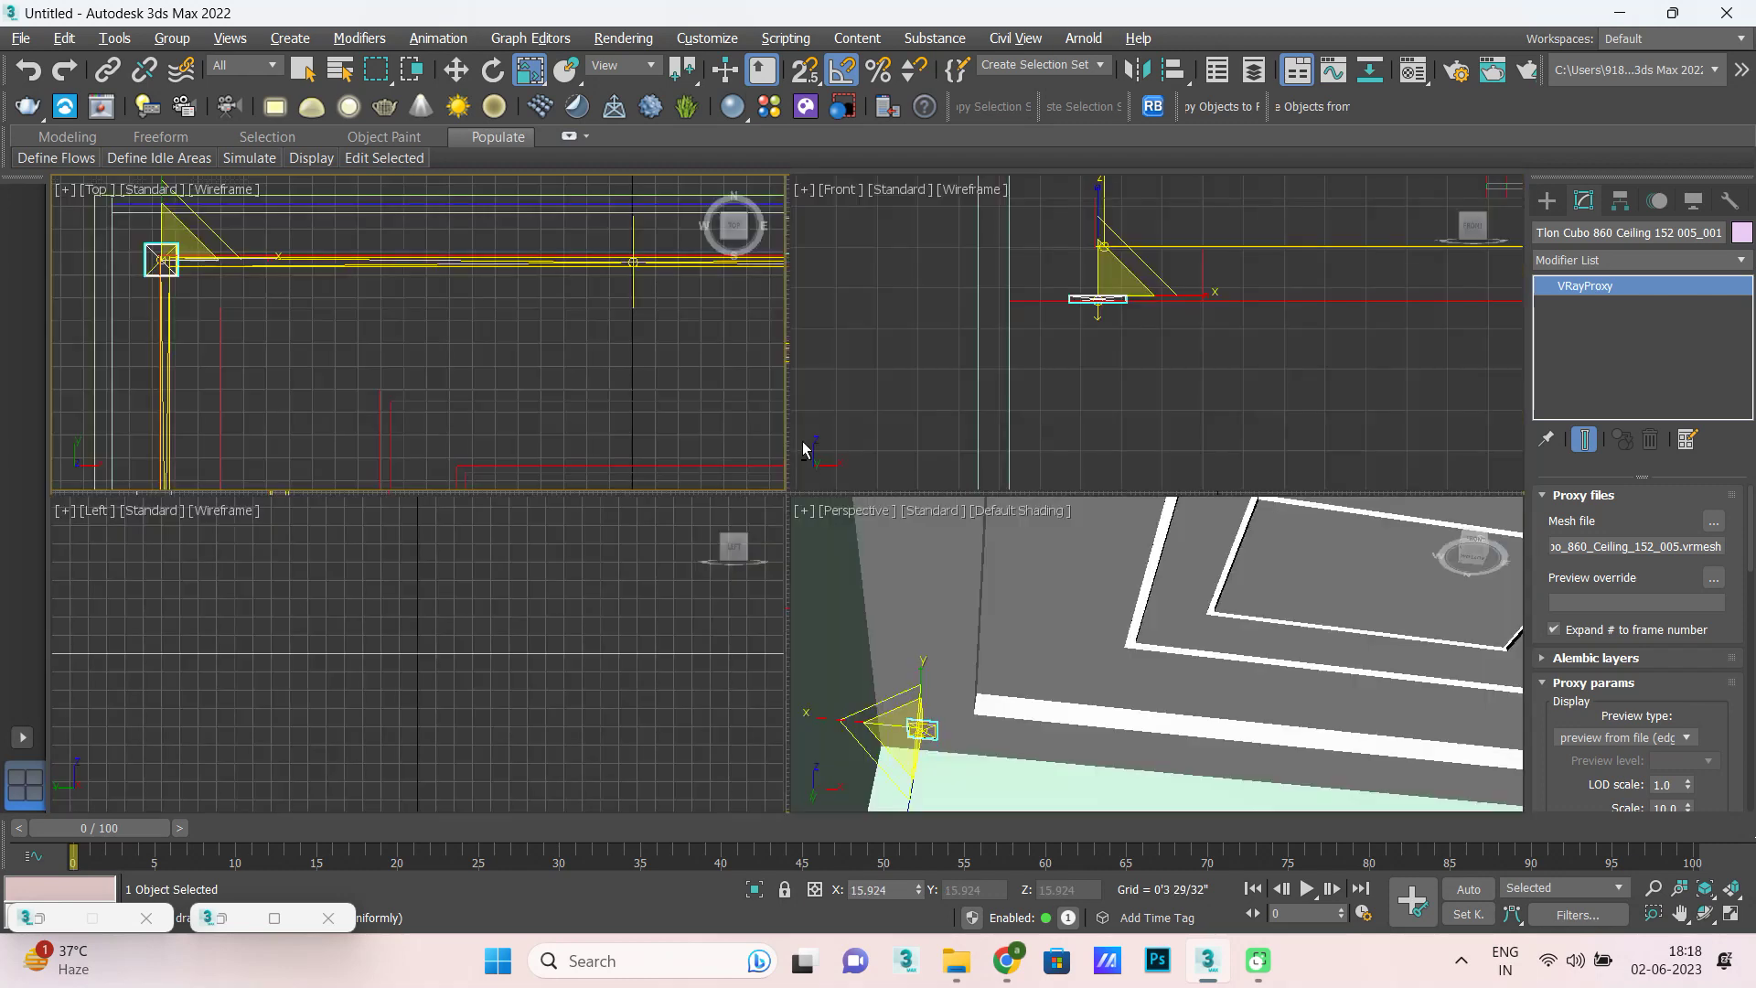
pyautogui.rightClick(1150, 293)
pyautogui.hotkey('alt', 'w')
pyautogui.scroll(3, 599, 446)
pyautogui.scroll(3, 553, 471)
pyautogui.press('w')
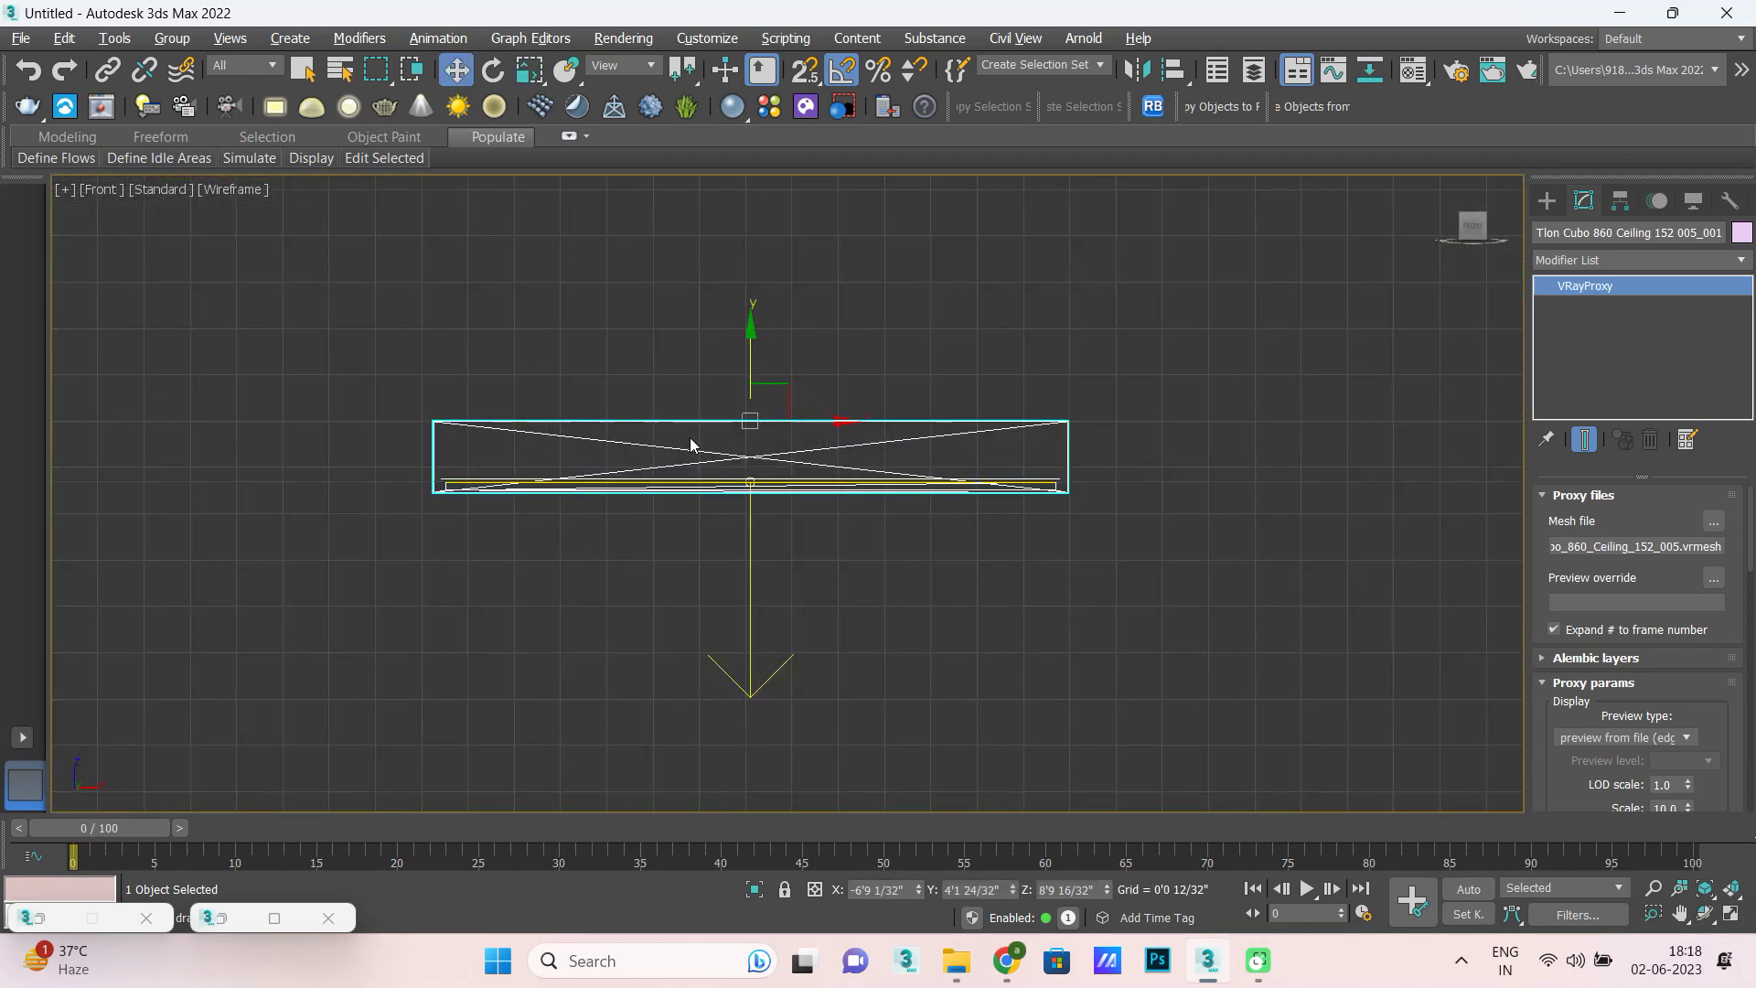
pyautogui.moveTo(750, 393); pyautogui.dragTo(750, 400)
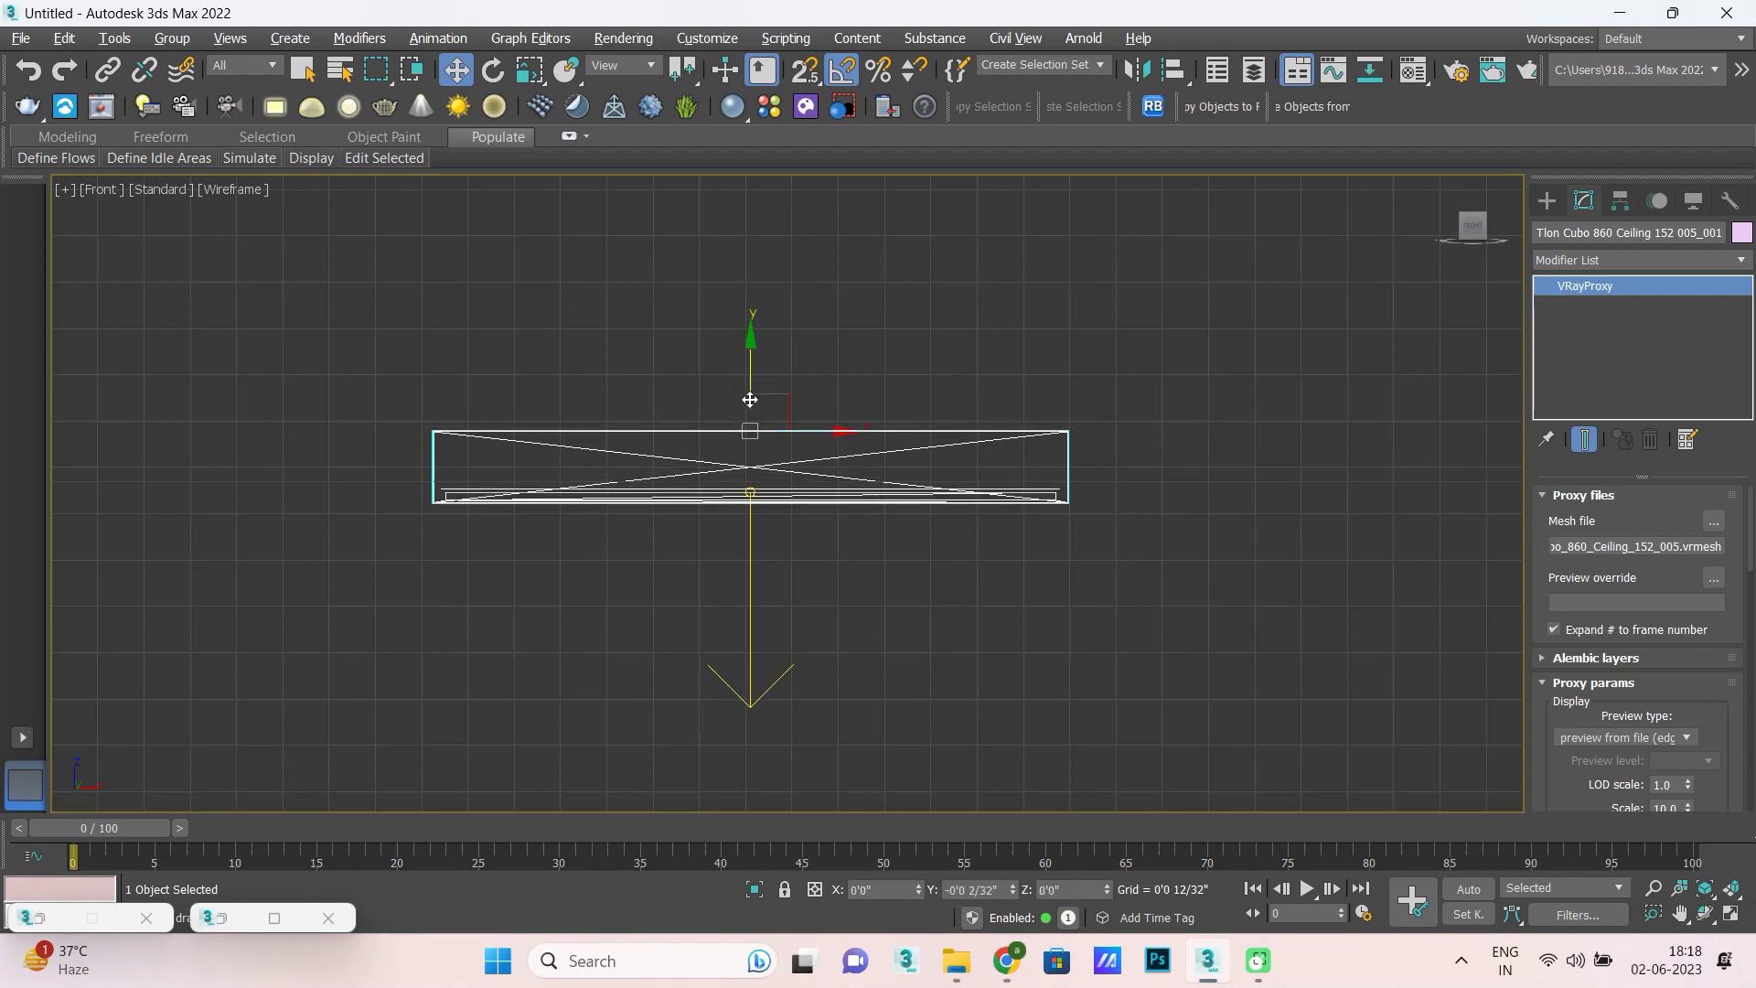
pyautogui.hotkey('alt', 'w')
pyautogui.hotkey('alt', 'w')
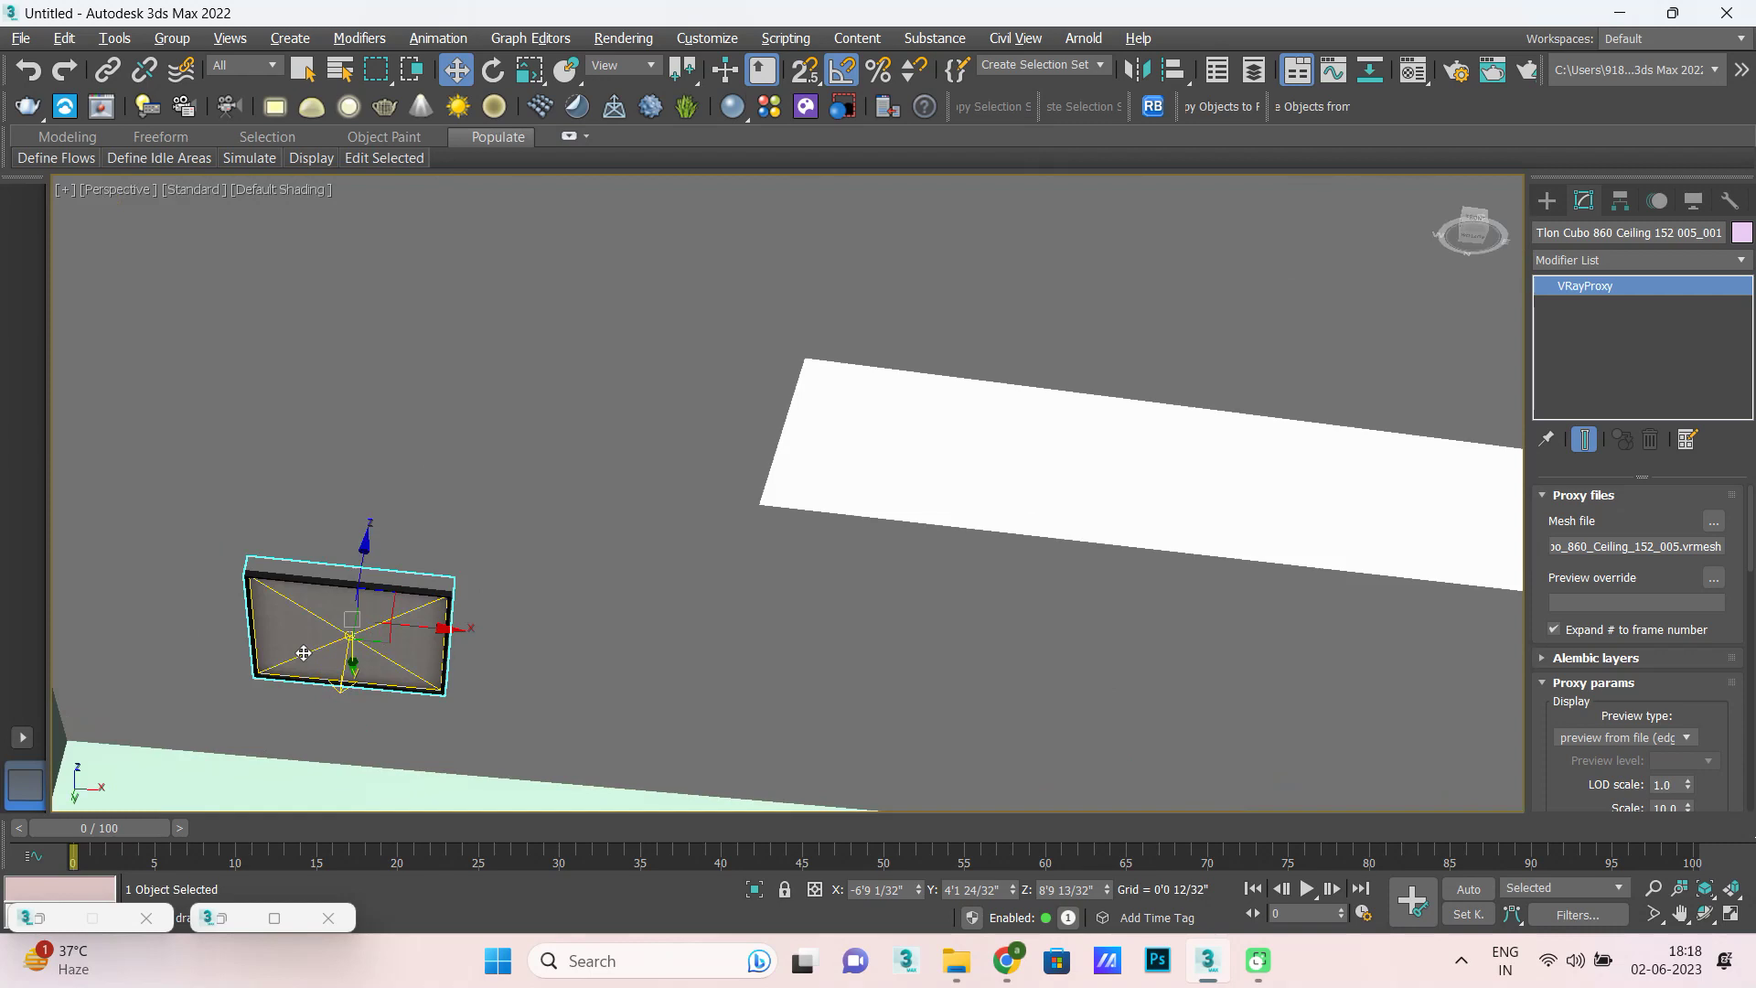
pyautogui.keyDown('alt'); pyautogui.moveTo(301, 658); pyautogui.dragTo(366, 618, button='middle'); pyautogui.keyUp('alt')
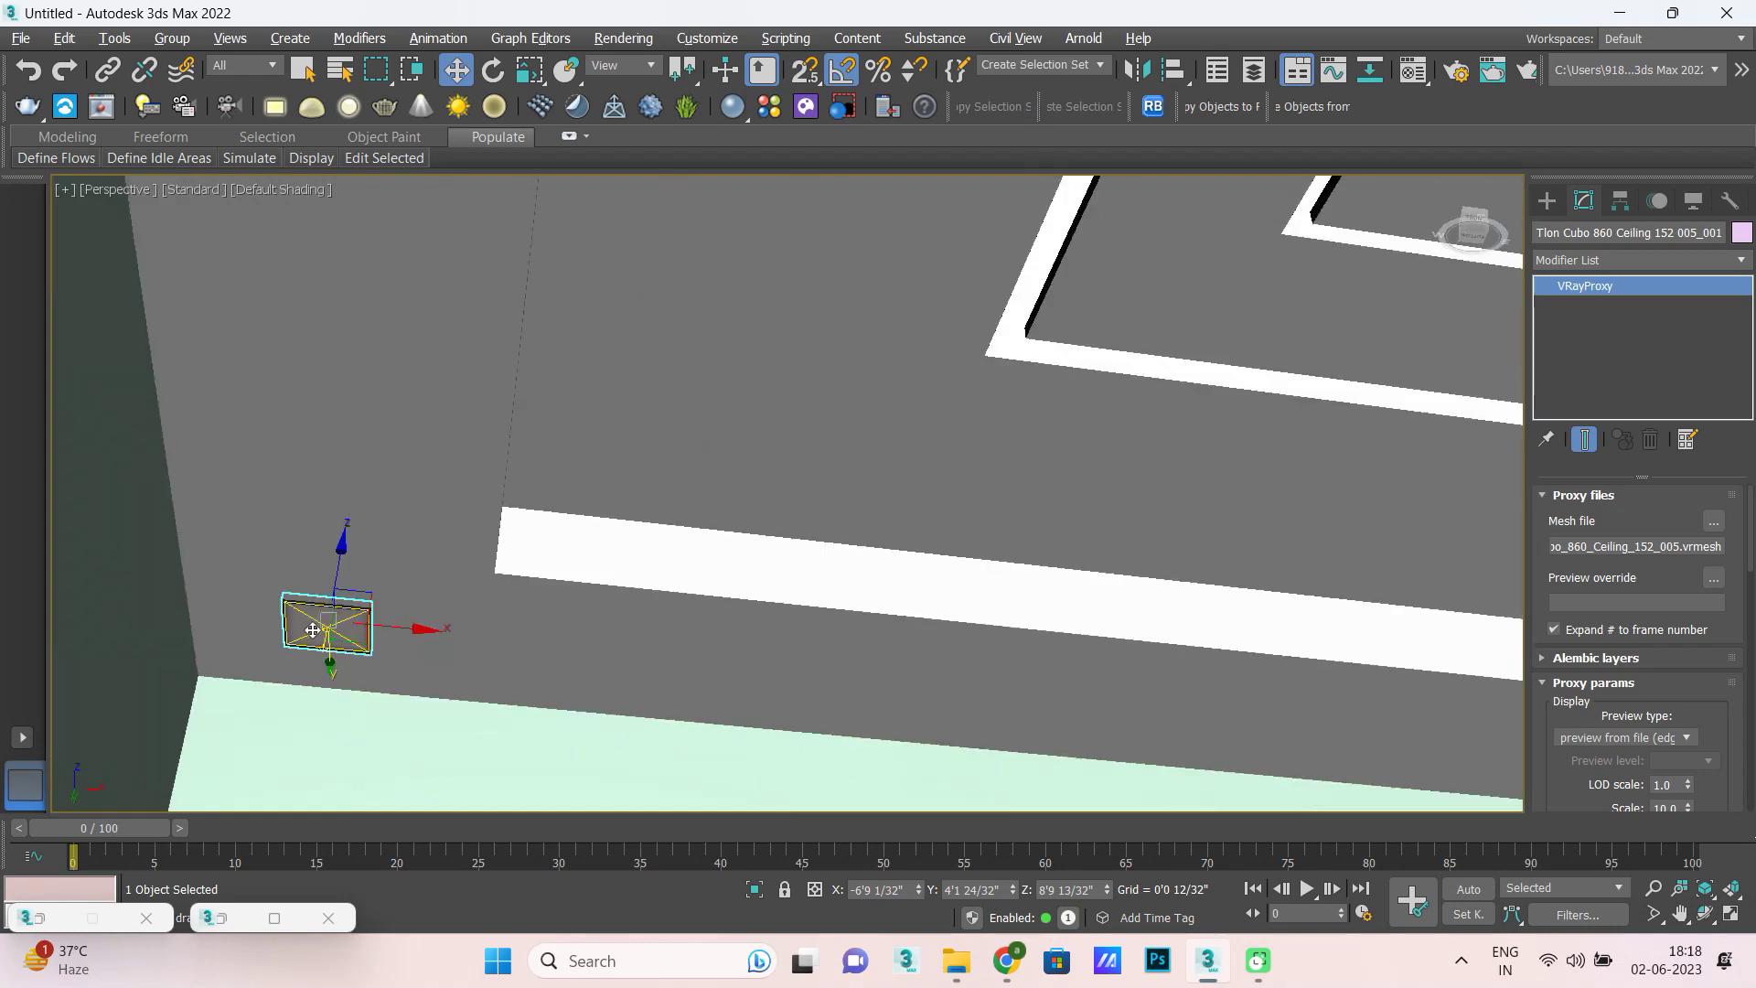
# Shift-drag the panel light in Top view toward the top edge's centre.
pyautogui.hotkey('alt', 'w')
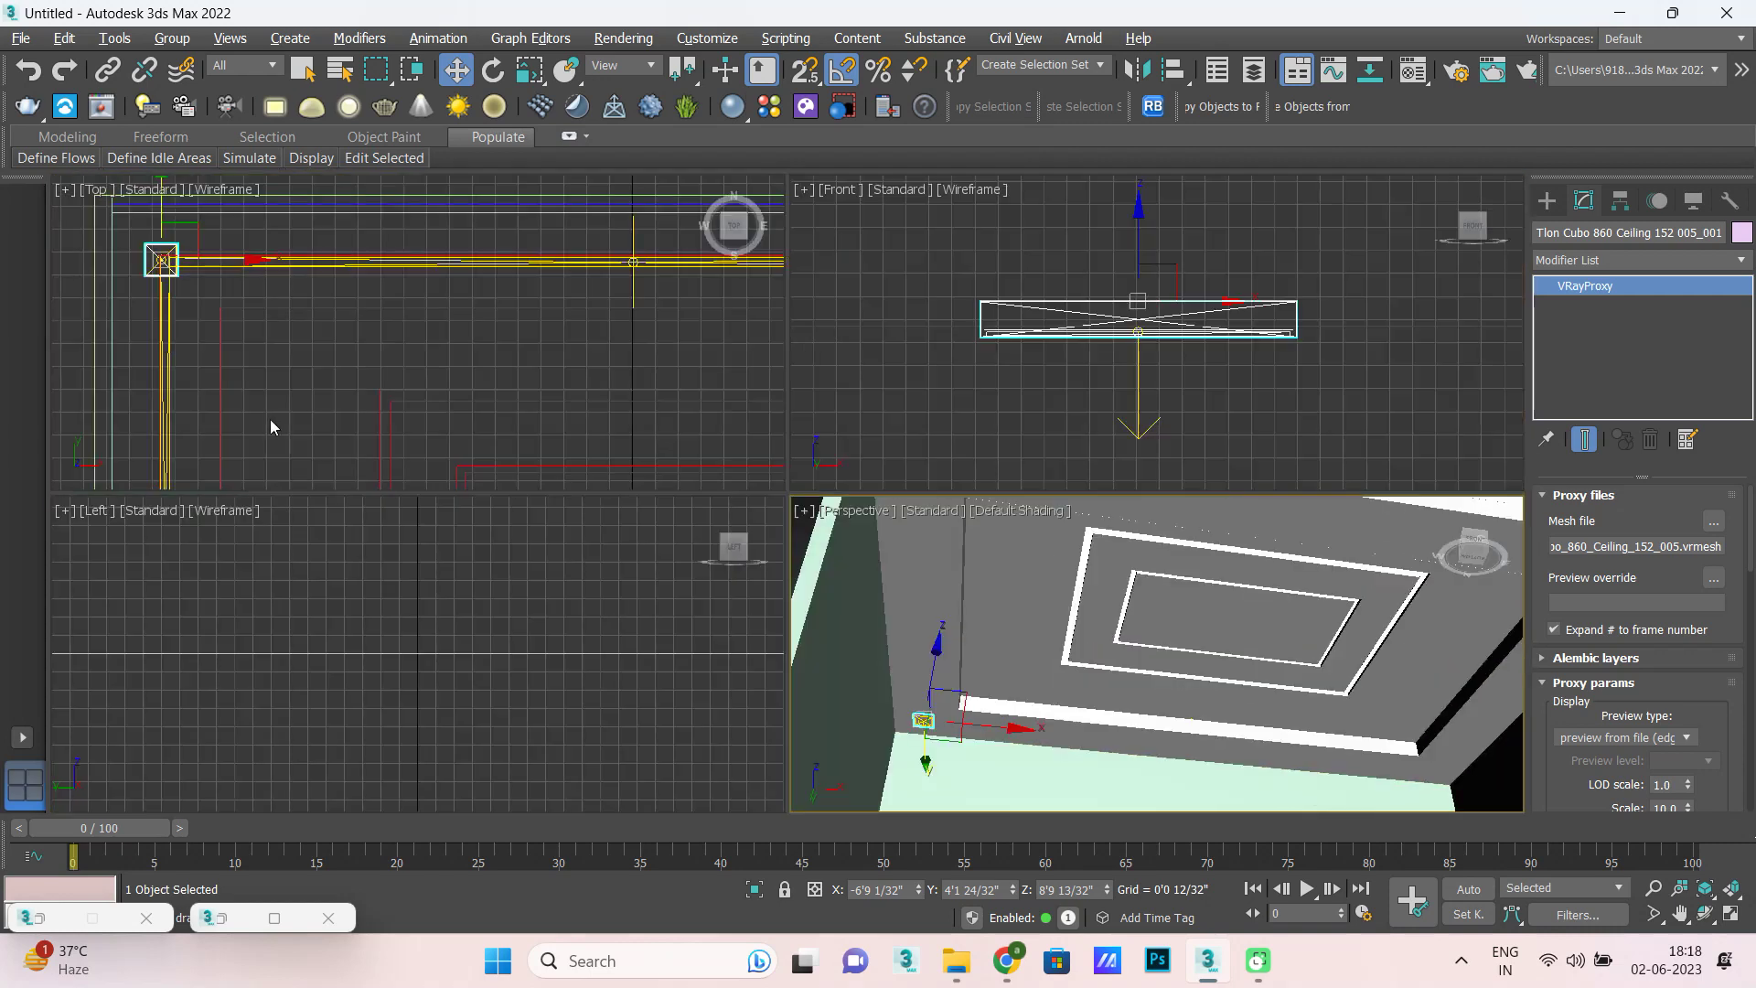
pyautogui.rightClick(271, 419)
pyautogui.hotkey('alt', 'w')
pyautogui.scroll(-3, 321, 568)
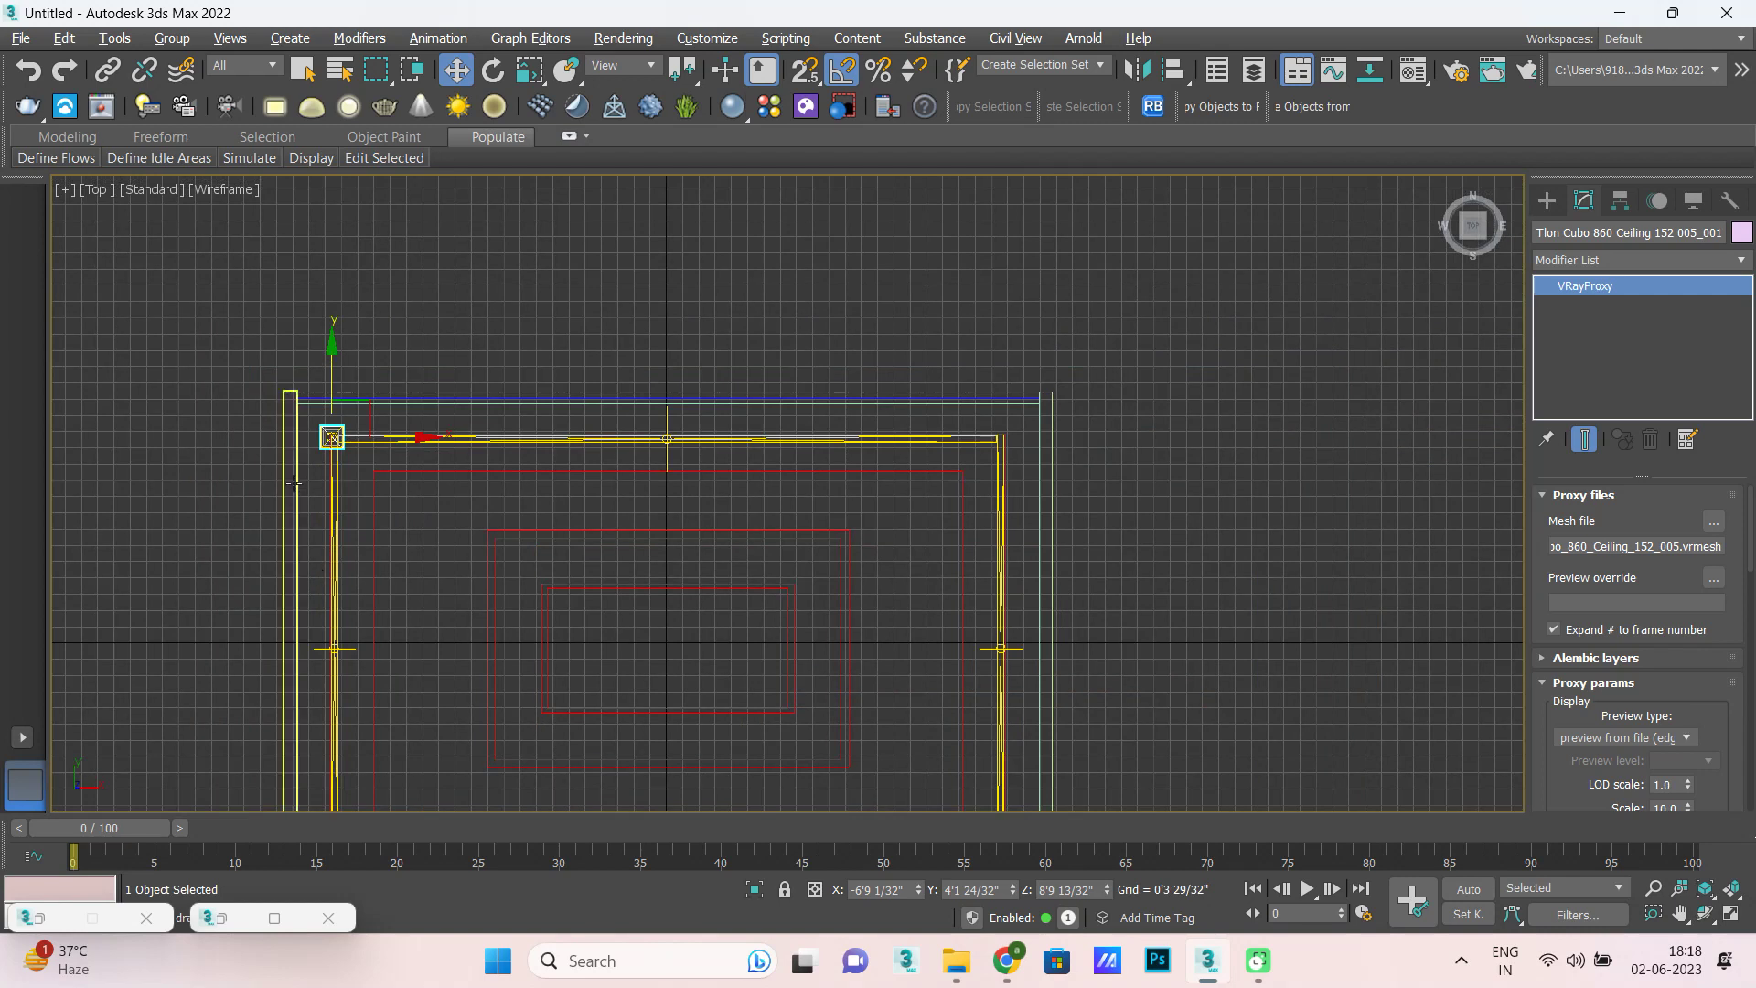
pyautogui.scroll(-1, 321, 568)
pyautogui.scroll(-1, 365, 560)
pyautogui.scroll(2, 328, 662)
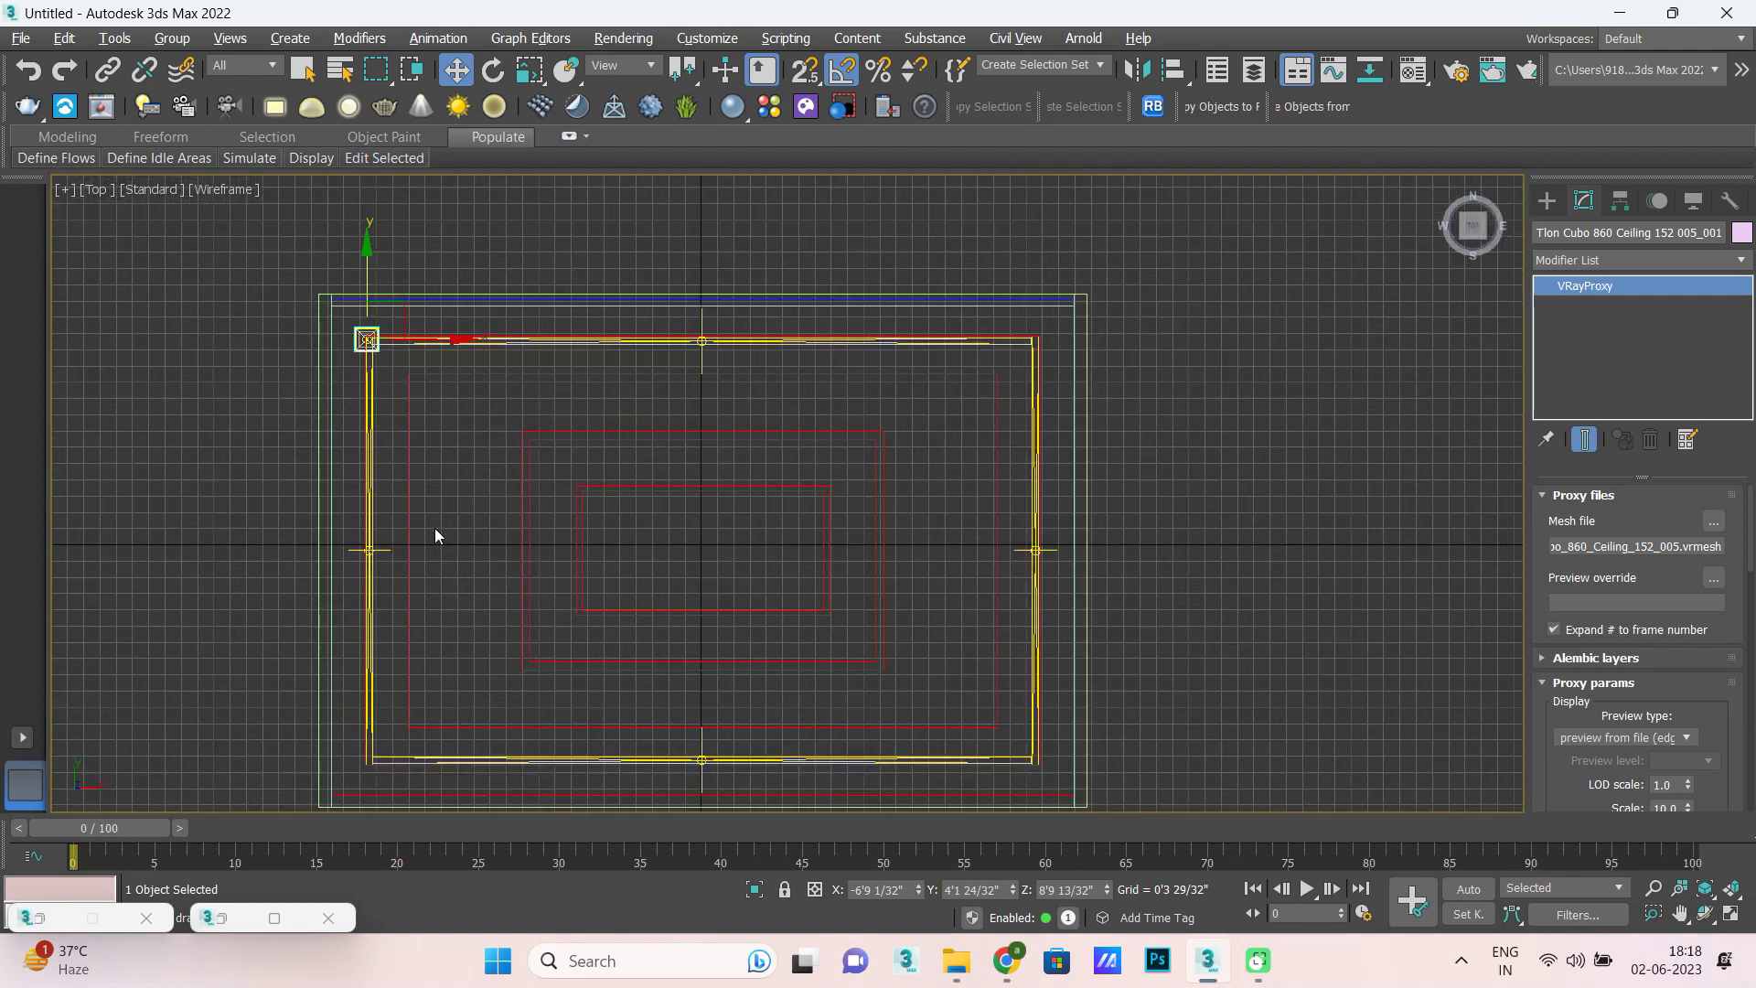
pyautogui.scroll(2, 460, 328)
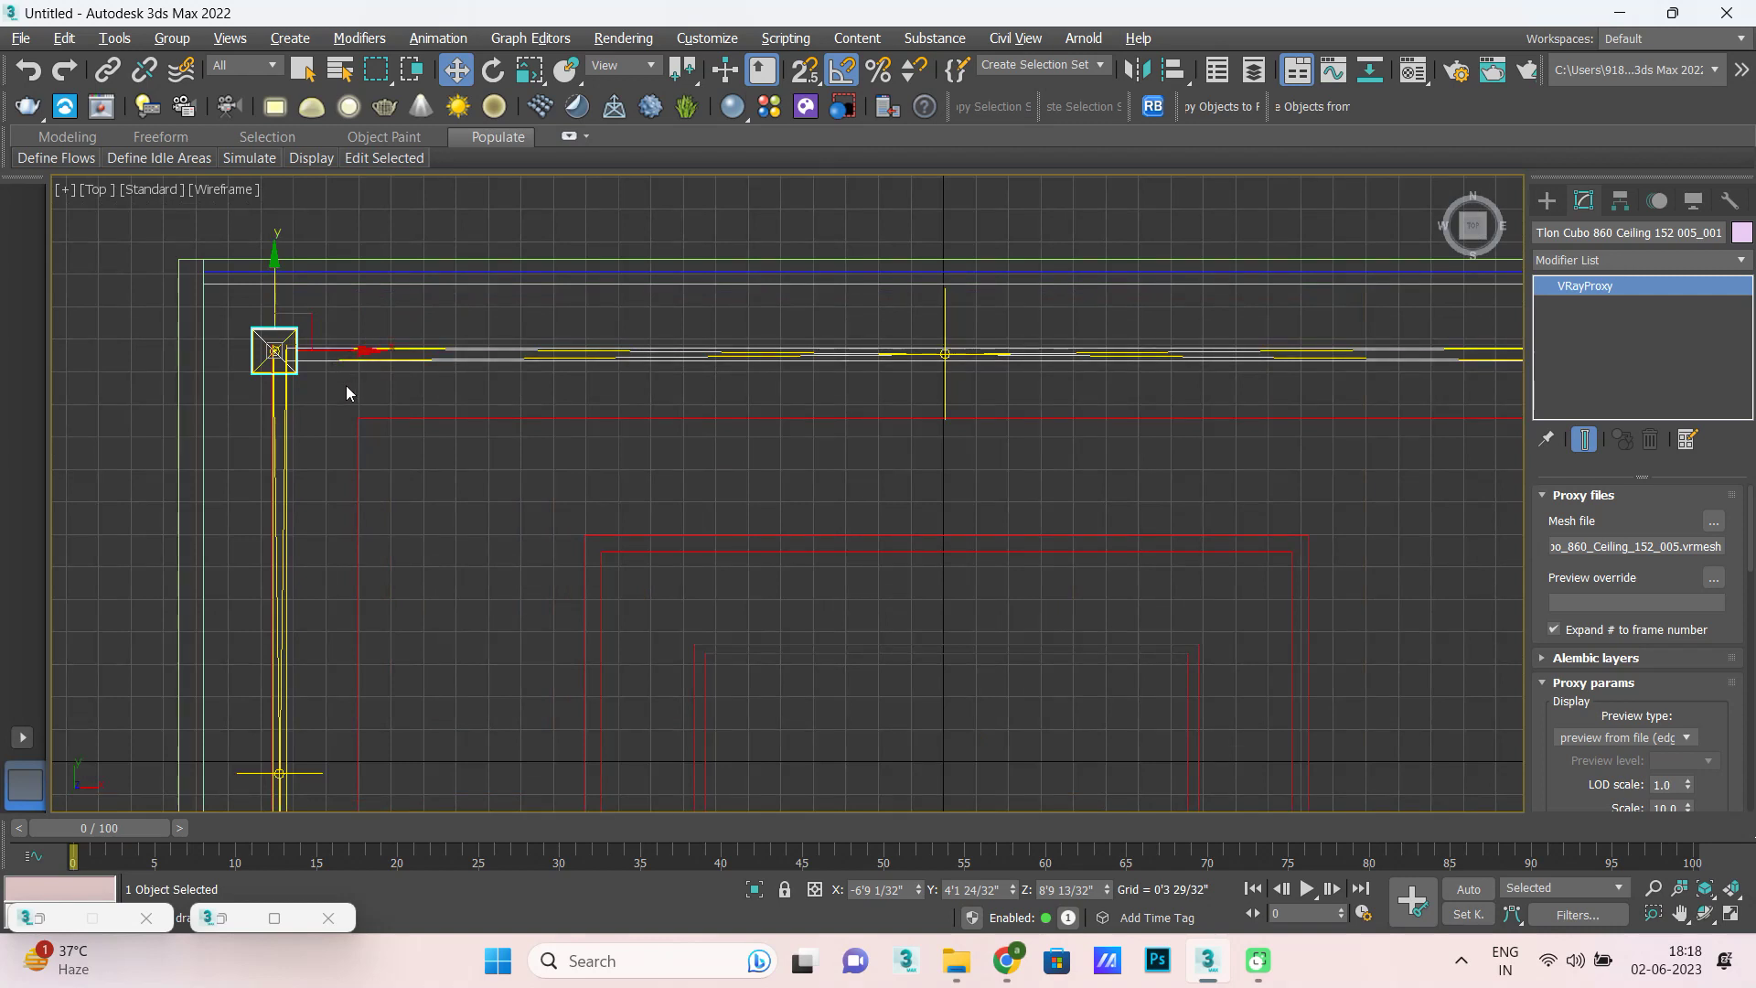
pyautogui.scroll(-2, 348, 385)
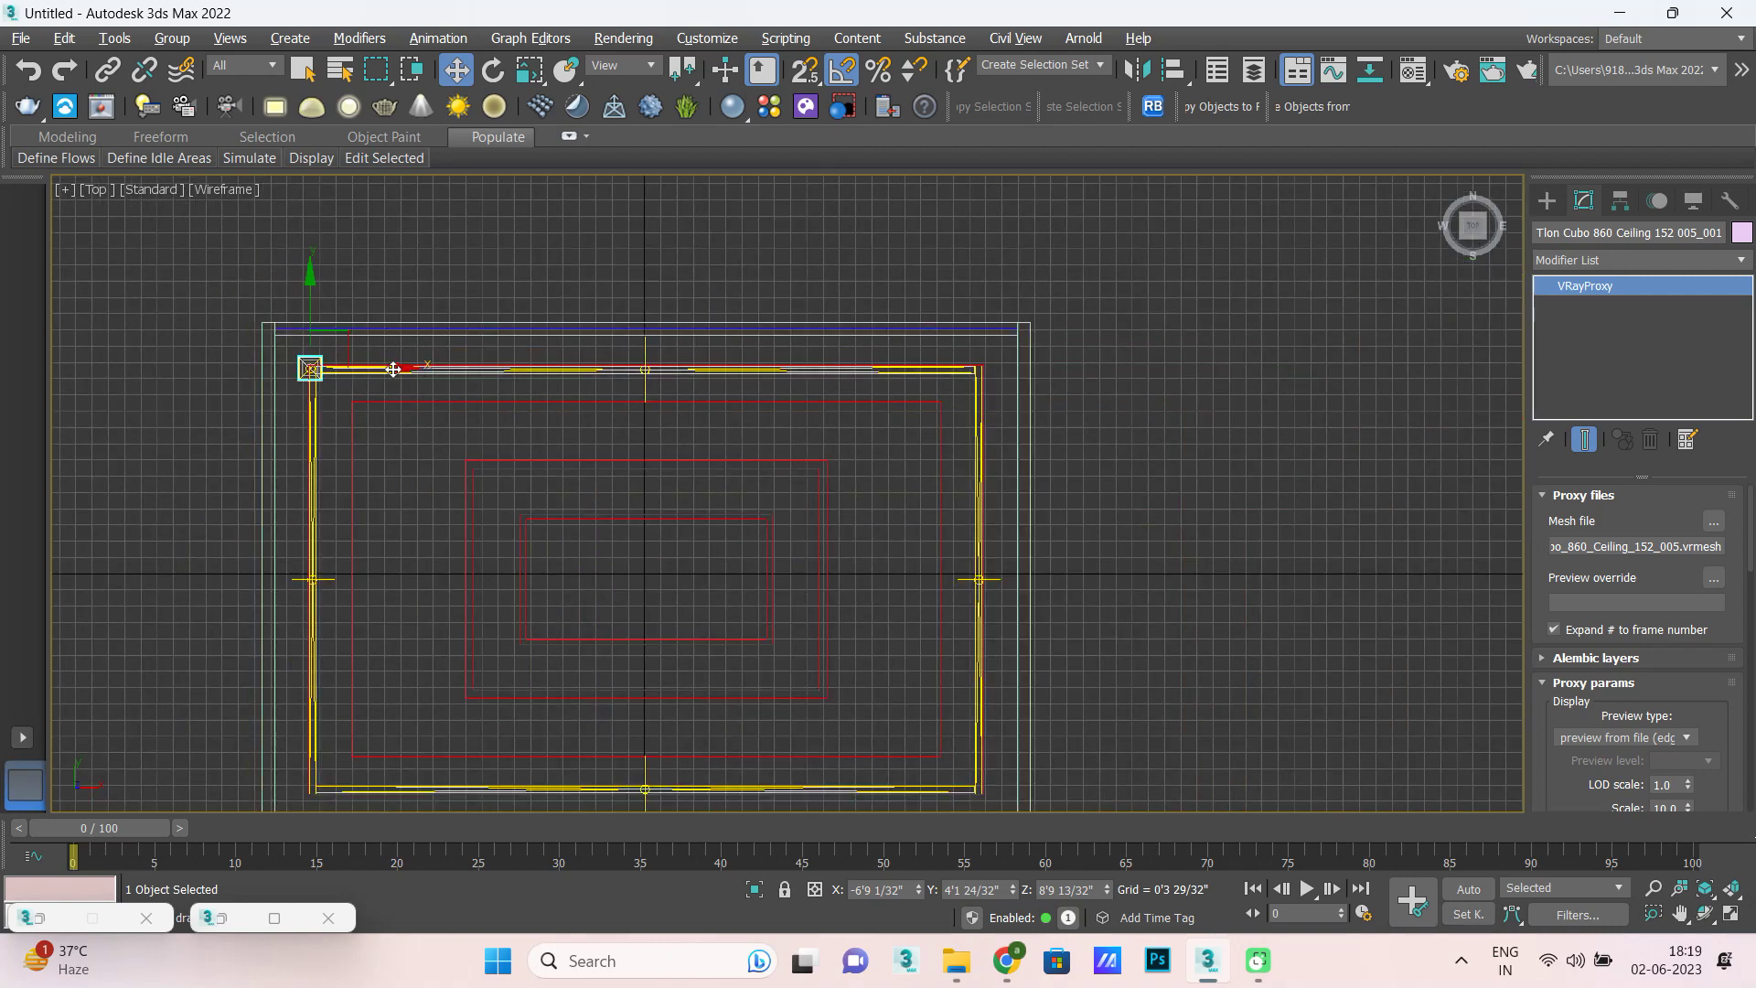
pyautogui.keyDown('shift'); pyautogui.moveTo(393, 369); pyautogui.dragTo(725, 385); pyautogui.keyUp('shift')
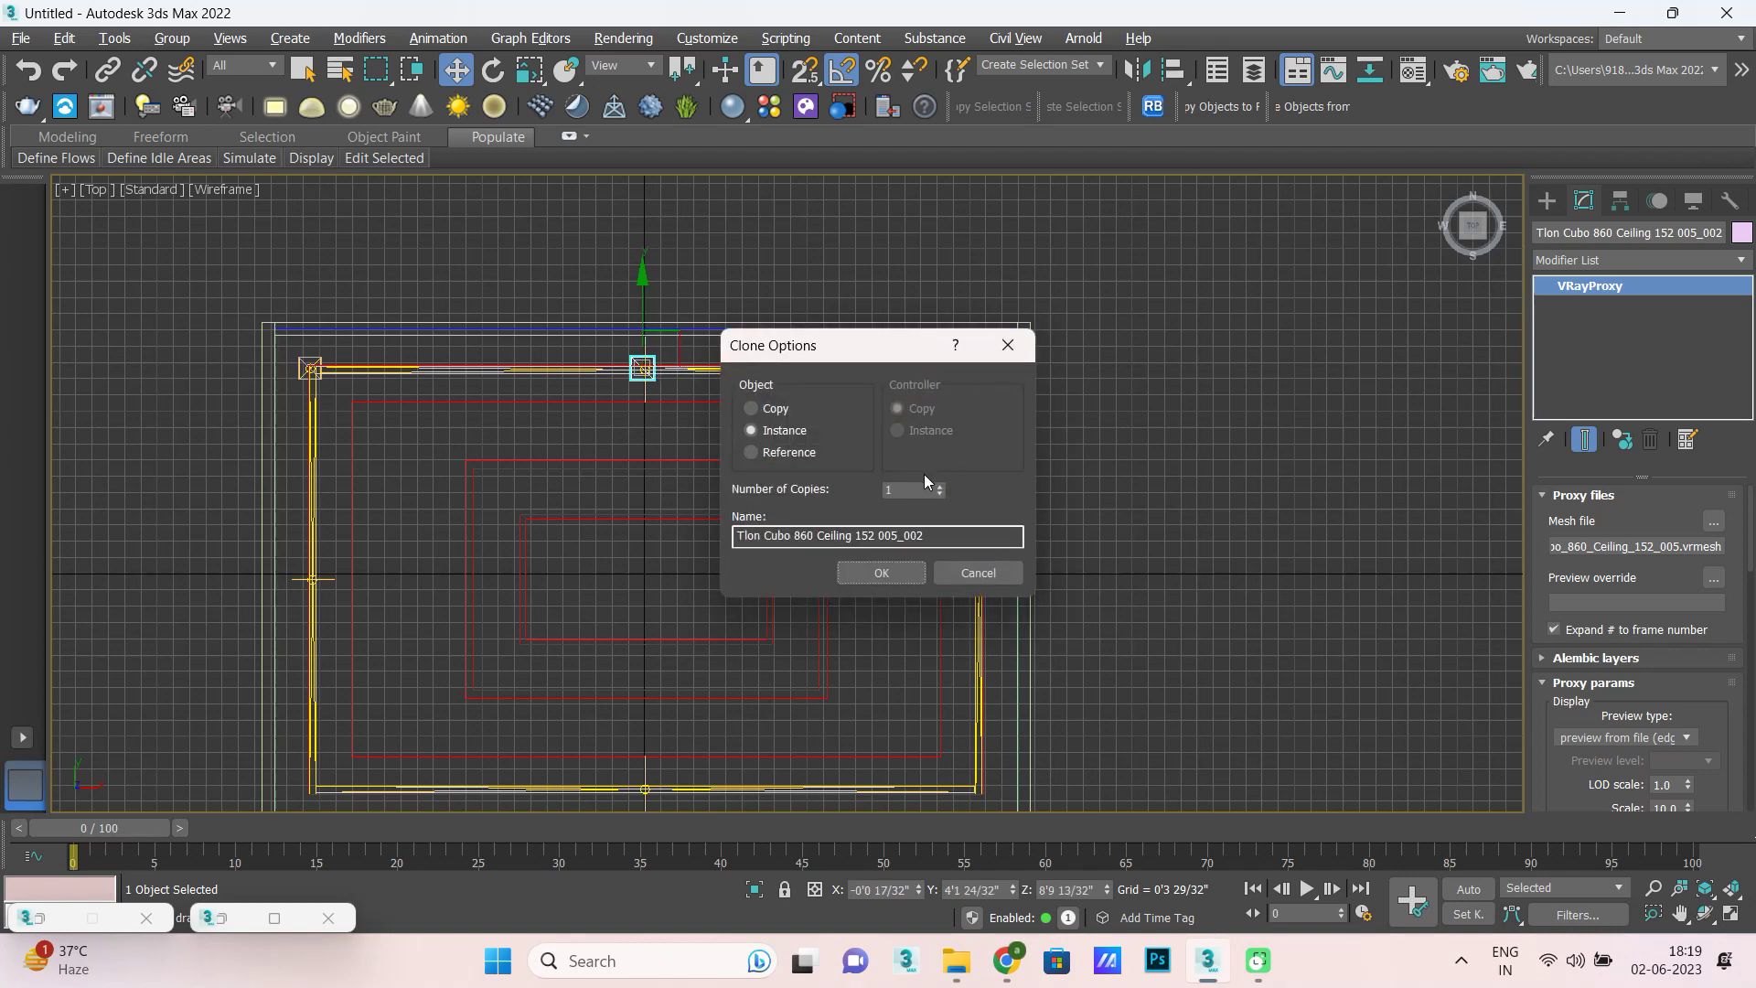
# Create 2 instanced copies of the panel light along the top edge.
pyautogui.click(940, 486)
pyautogui.click(906, 574)
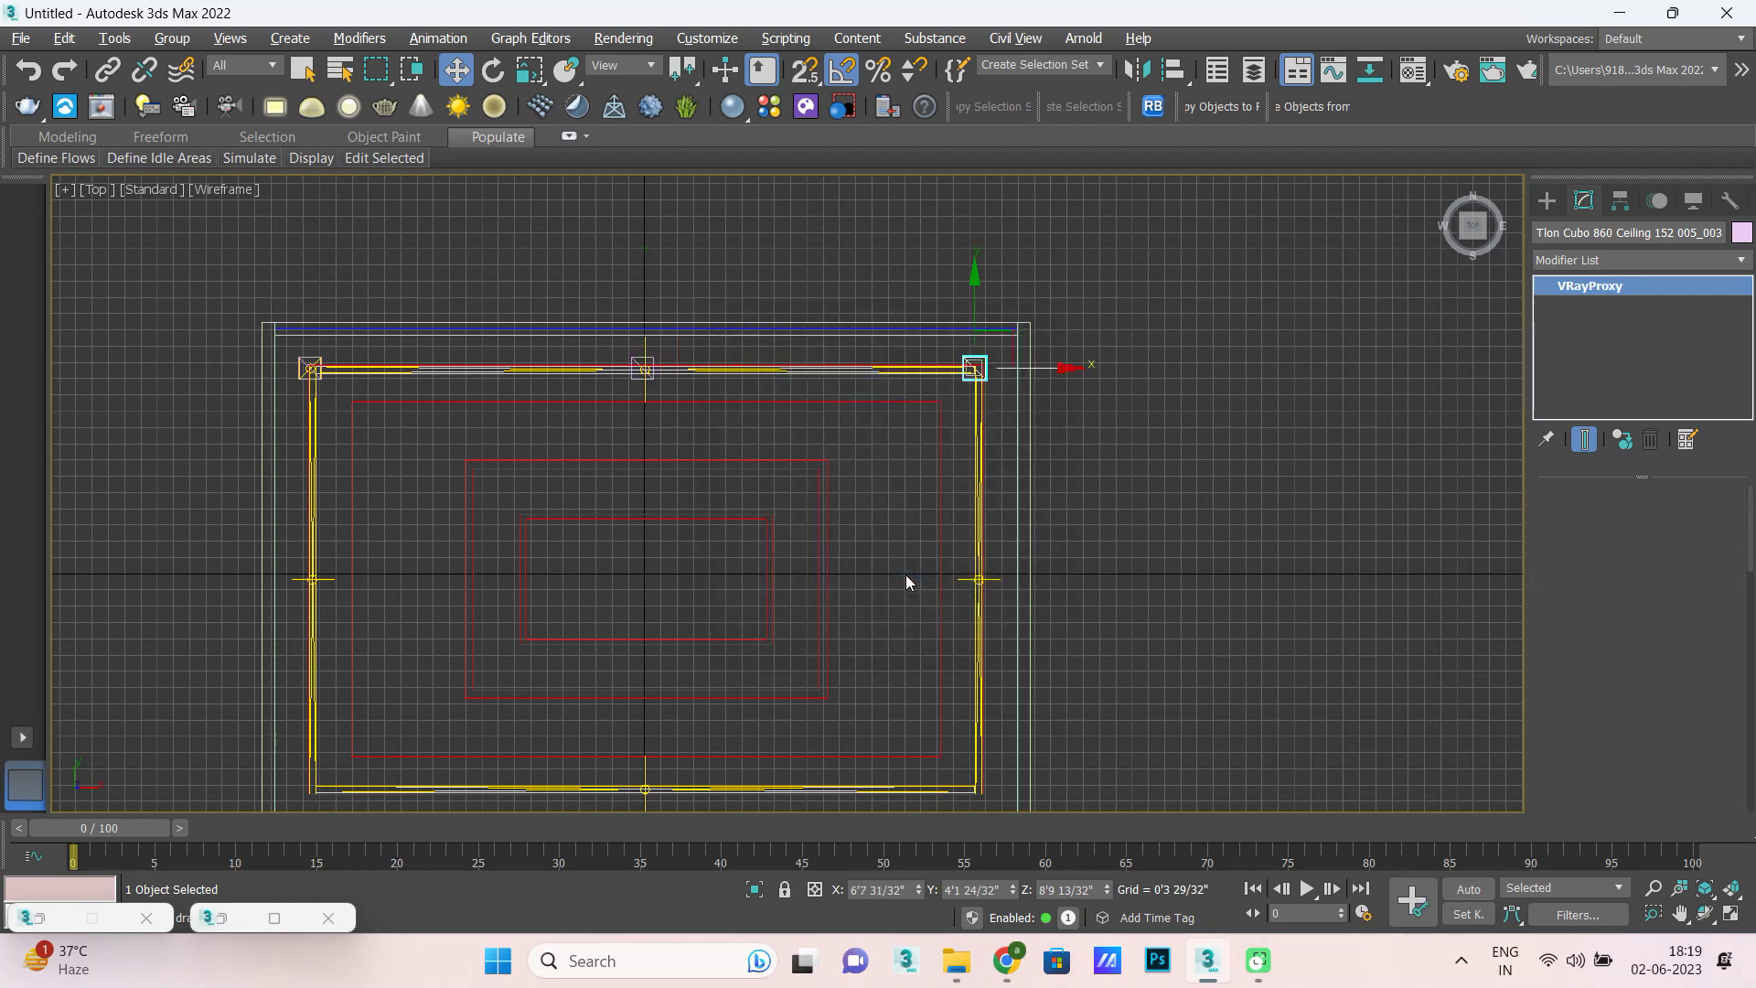
pyautogui.scroll(3, 1033, 333)
pyautogui.scroll(-4, 501, 463)
pyautogui.scroll(4, 432, 417)
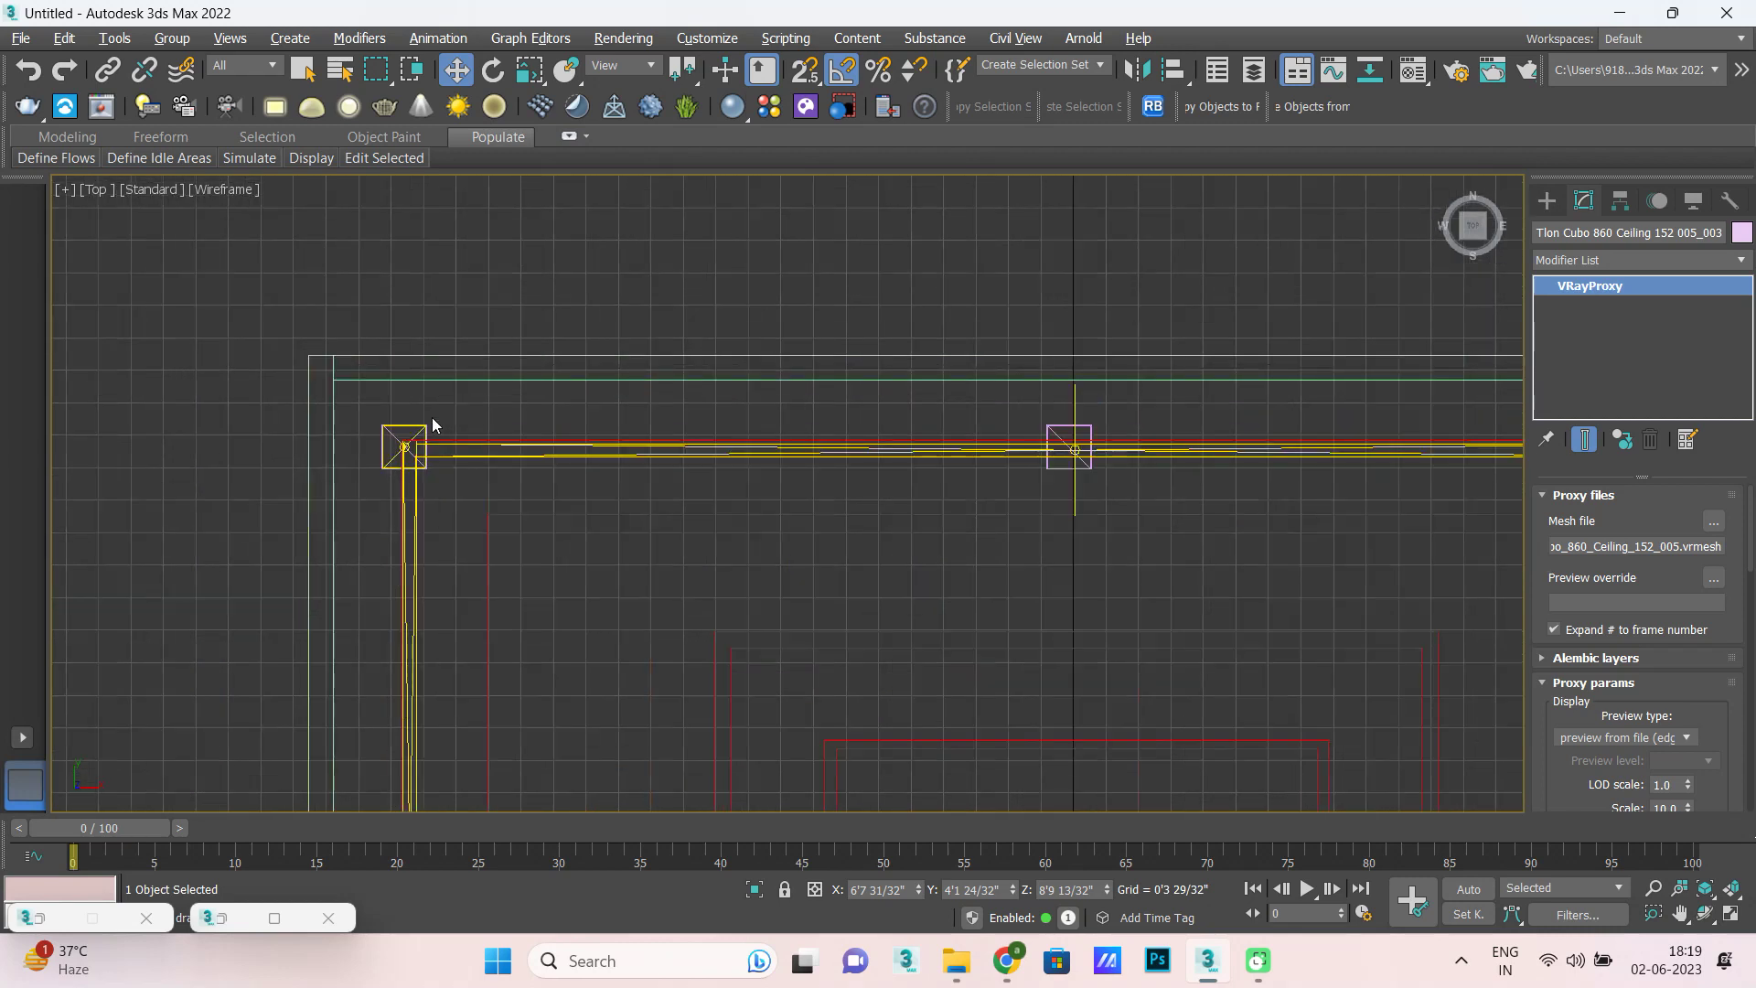
pyautogui.scroll(-3, 342, 489)
# Nudge the corner copy slightly right and select the middle copy.
pyautogui.moveTo(1122, 467); pyautogui.dragTo(1125, 472)
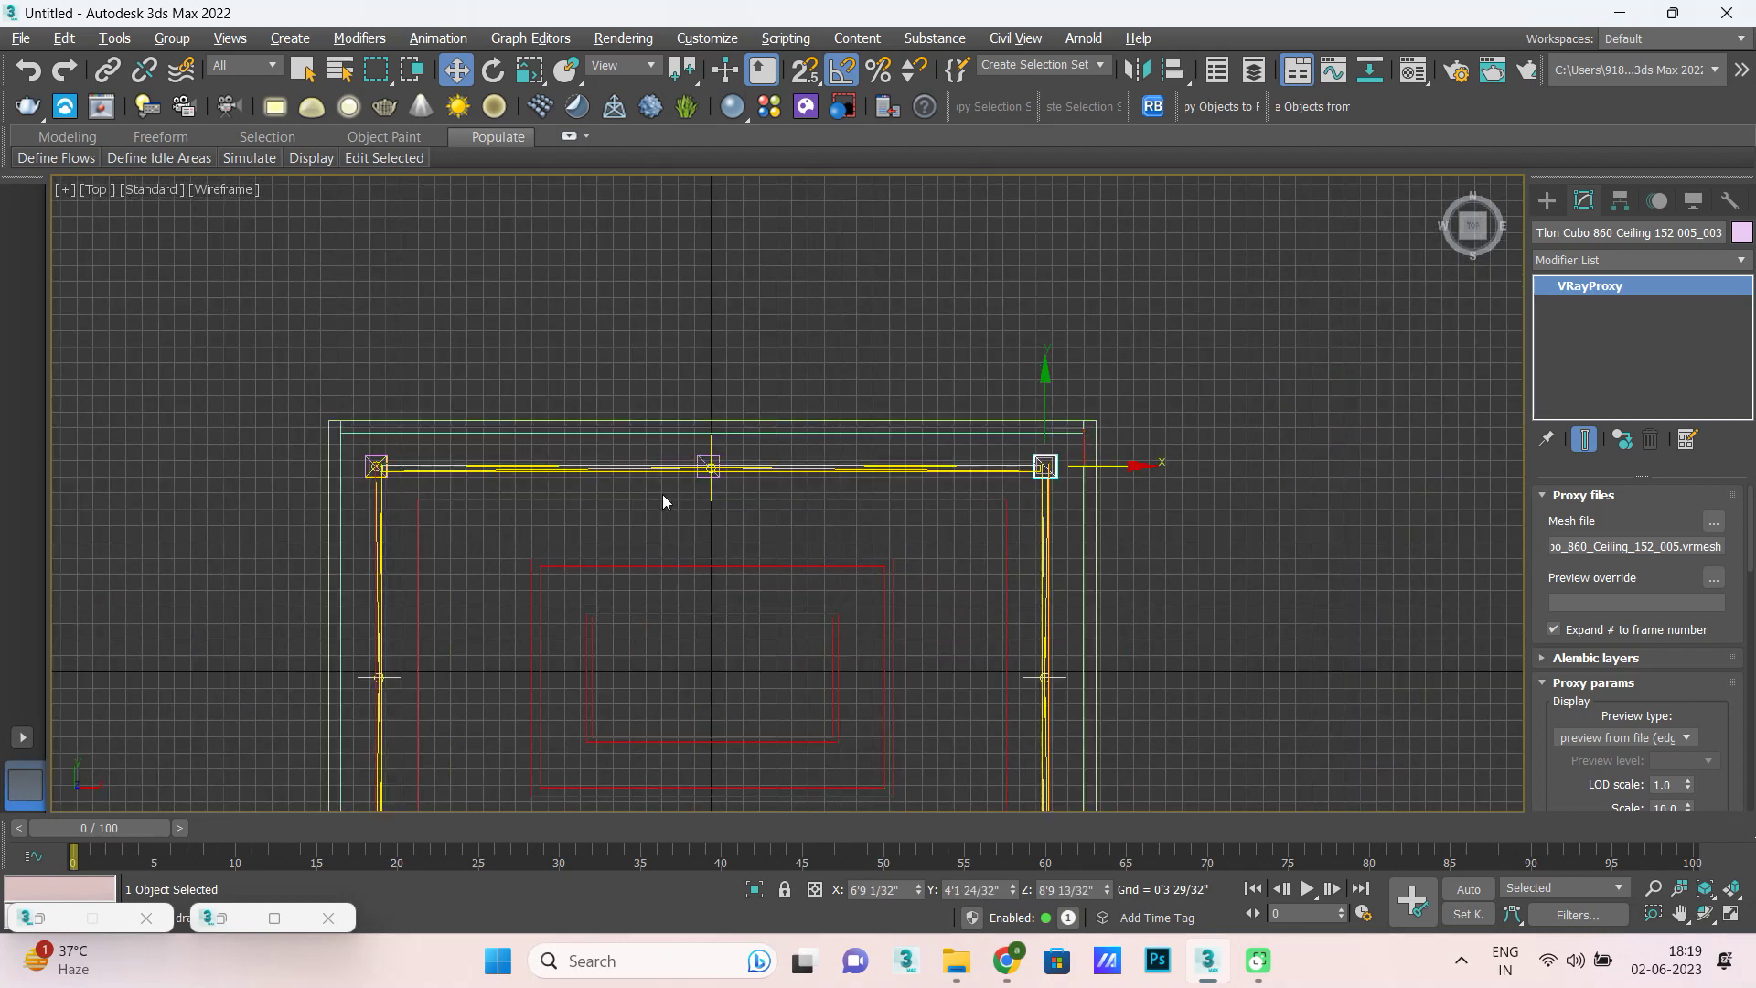
pyautogui.scroll(4, 704, 480)
pyautogui.scroll(3, 631, 465)
pyautogui.moveTo(644, 460)
pyautogui.mouseDown()
pyautogui.moveTo(801, 523)
pyautogui.moveTo(808, 511)
pyautogui.mouseUp()
pyautogui.scroll(-7, 686, 503)
pyautogui.scroll(2, 1044, 495)
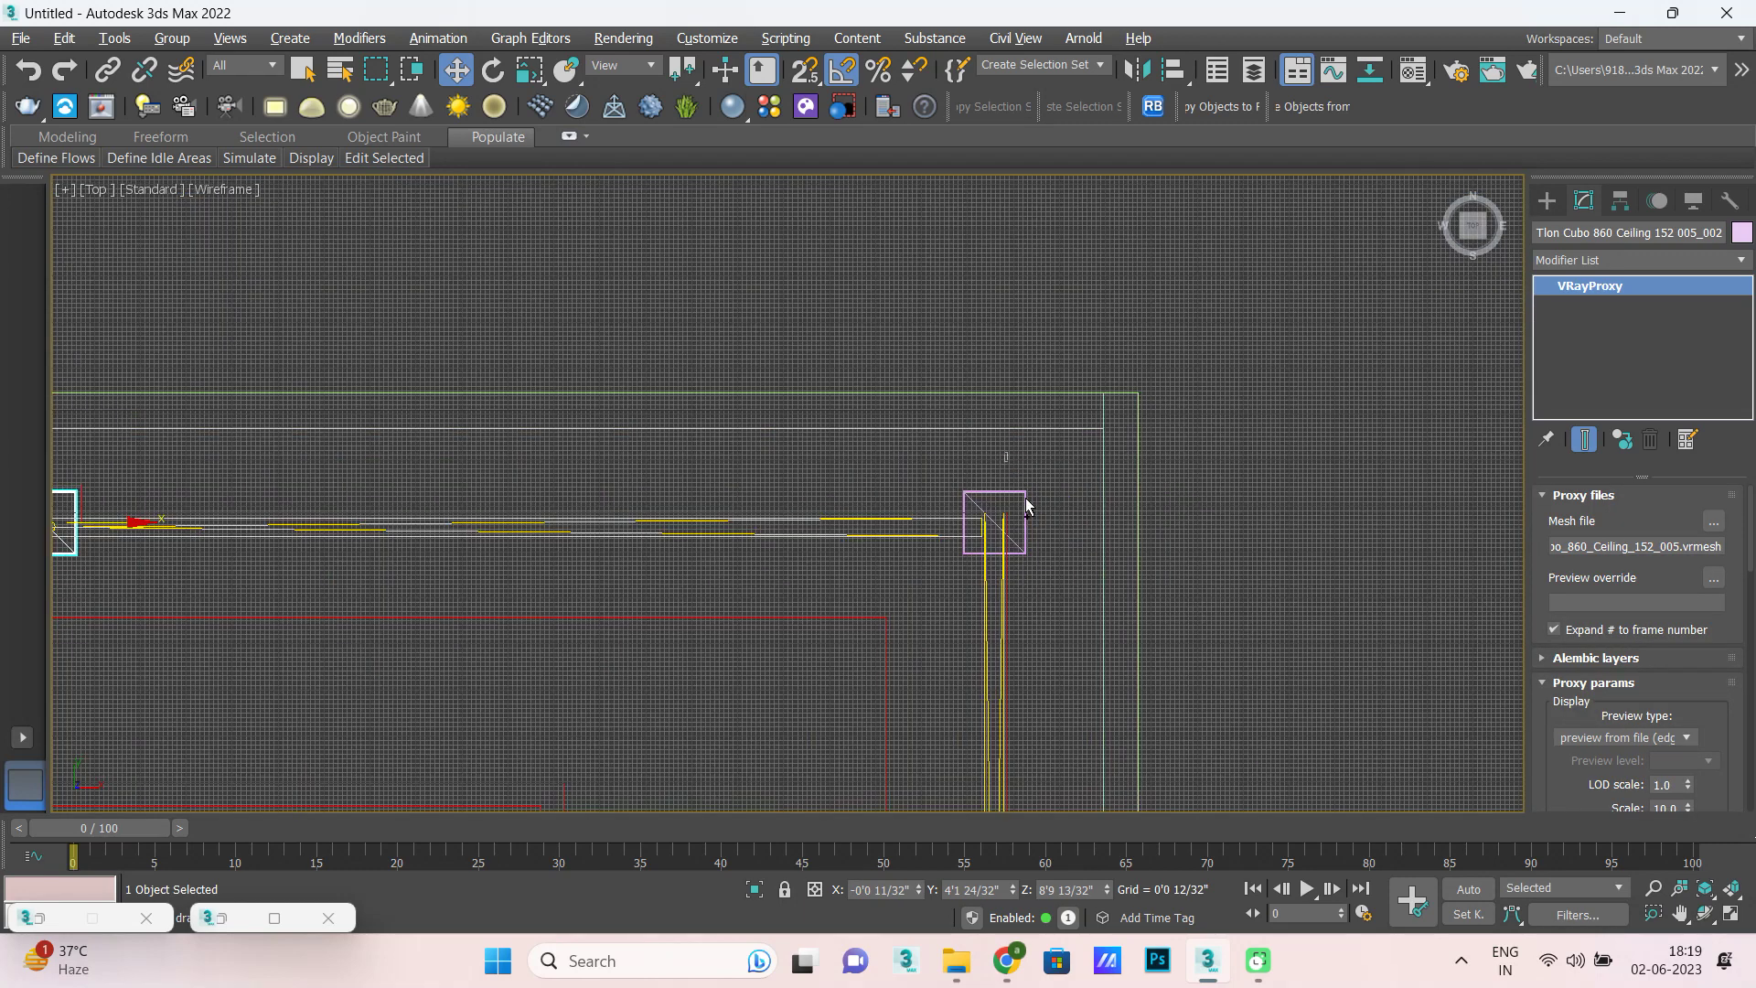
# Select the three top-row lights and instance them down to the bottom edge.
pyautogui.keyDown('ctrl'); pyautogui.click(1026, 503); pyautogui.keyUp('ctrl')
pyautogui.scroll(1, 1038, 537)
pyautogui.scroll(2, 1039, 536)
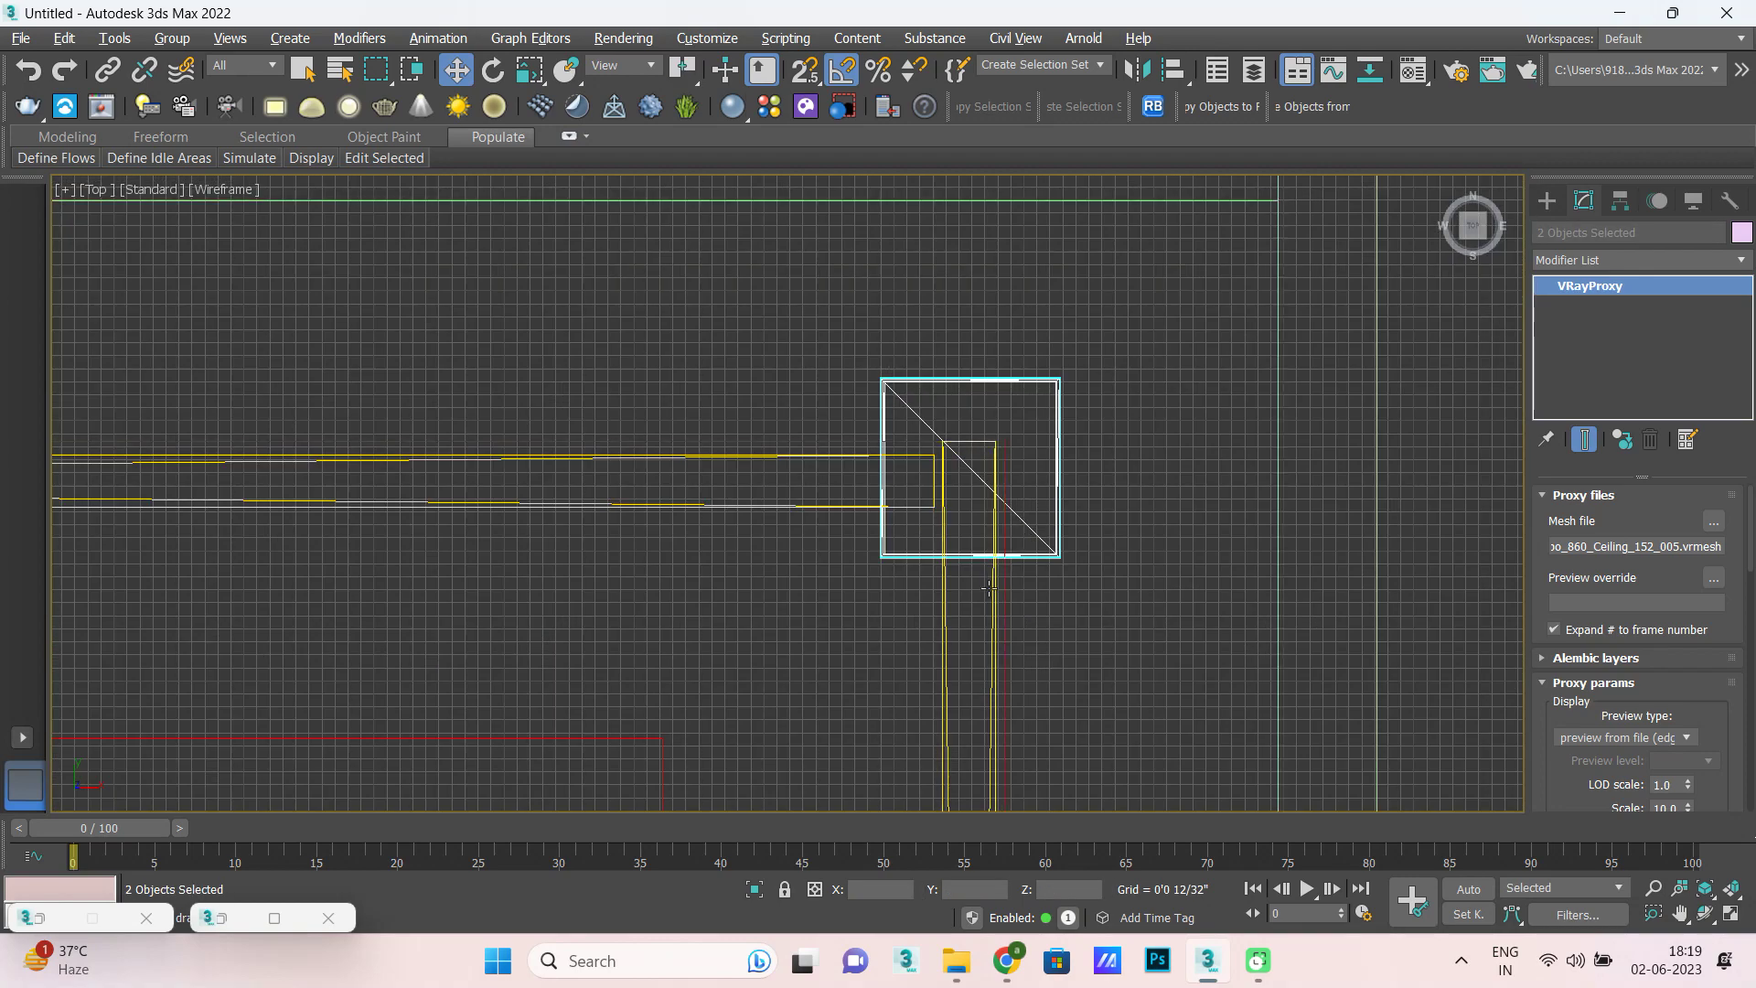
pyautogui.scroll(-4, 1061, 521)
pyautogui.scroll(-2, 1077, 513)
pyautogui.scroll(3, 609, 506)
pyautogui.scroll(3, 525, 526)
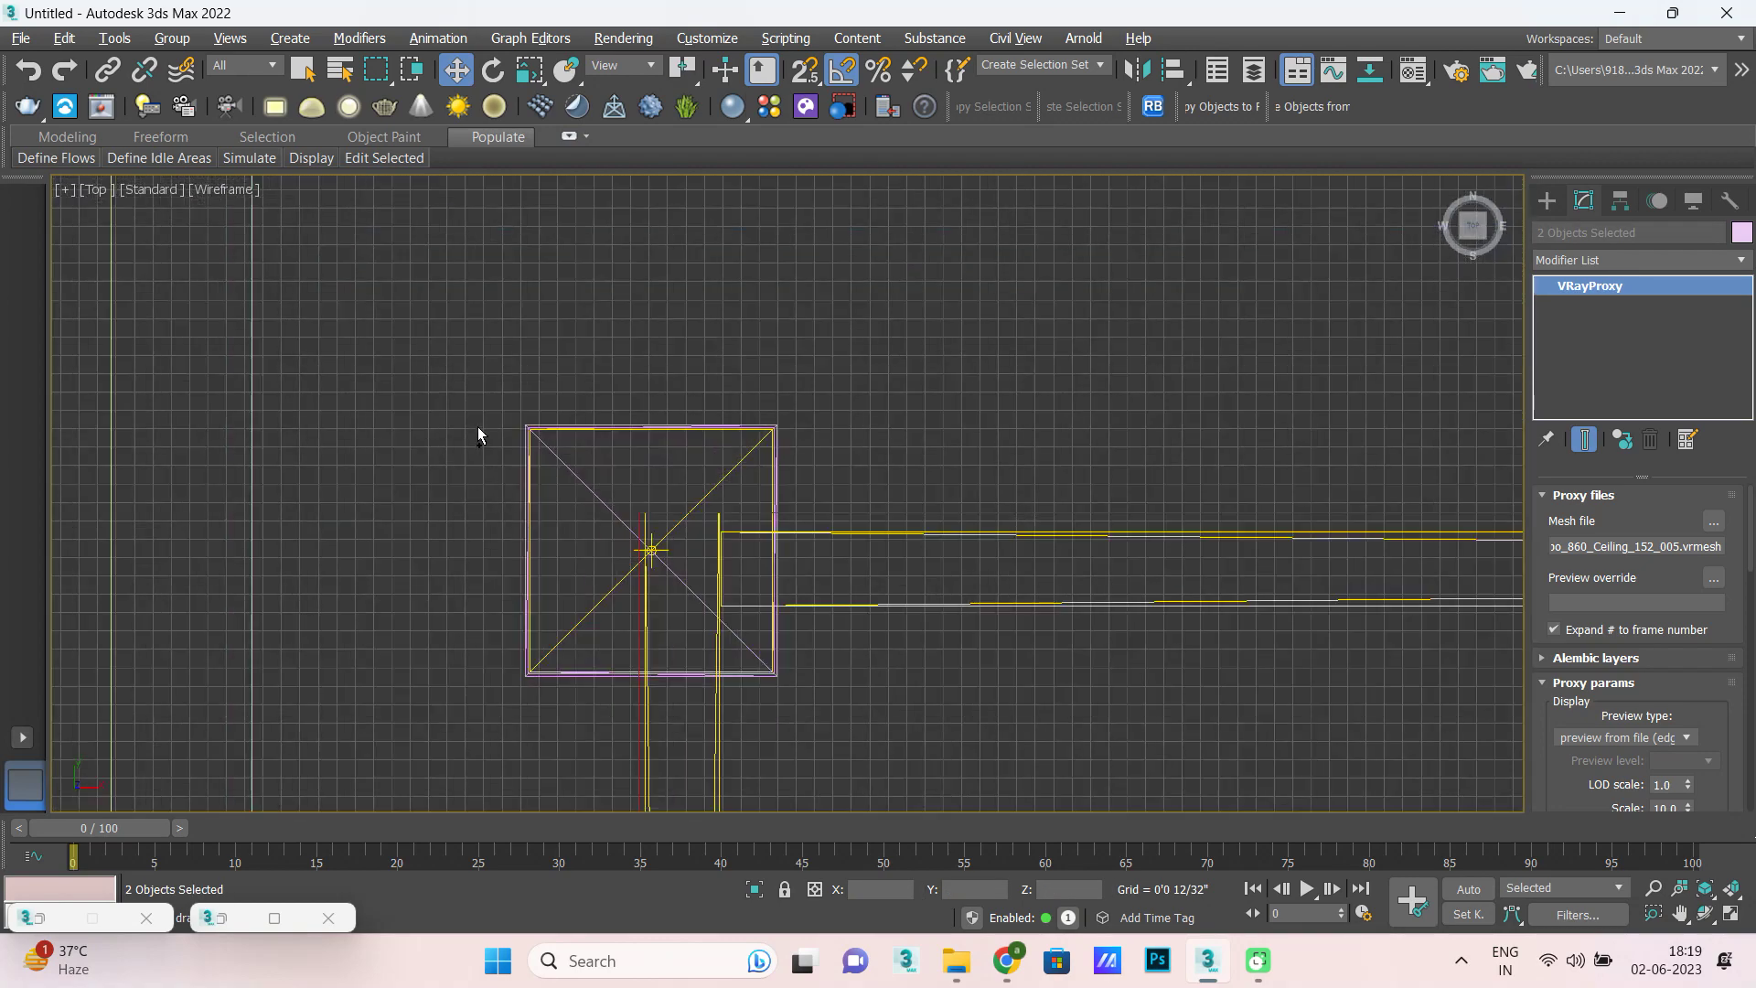
pyautogui.moveTo(477, 428); pyautogui.dragTo(563, 507)
pyautogui.scroll(-2, 481, 507)
pyautogui.scroll(-4, 512, 539)
pyautogui.scroll(-3, 622, 567)
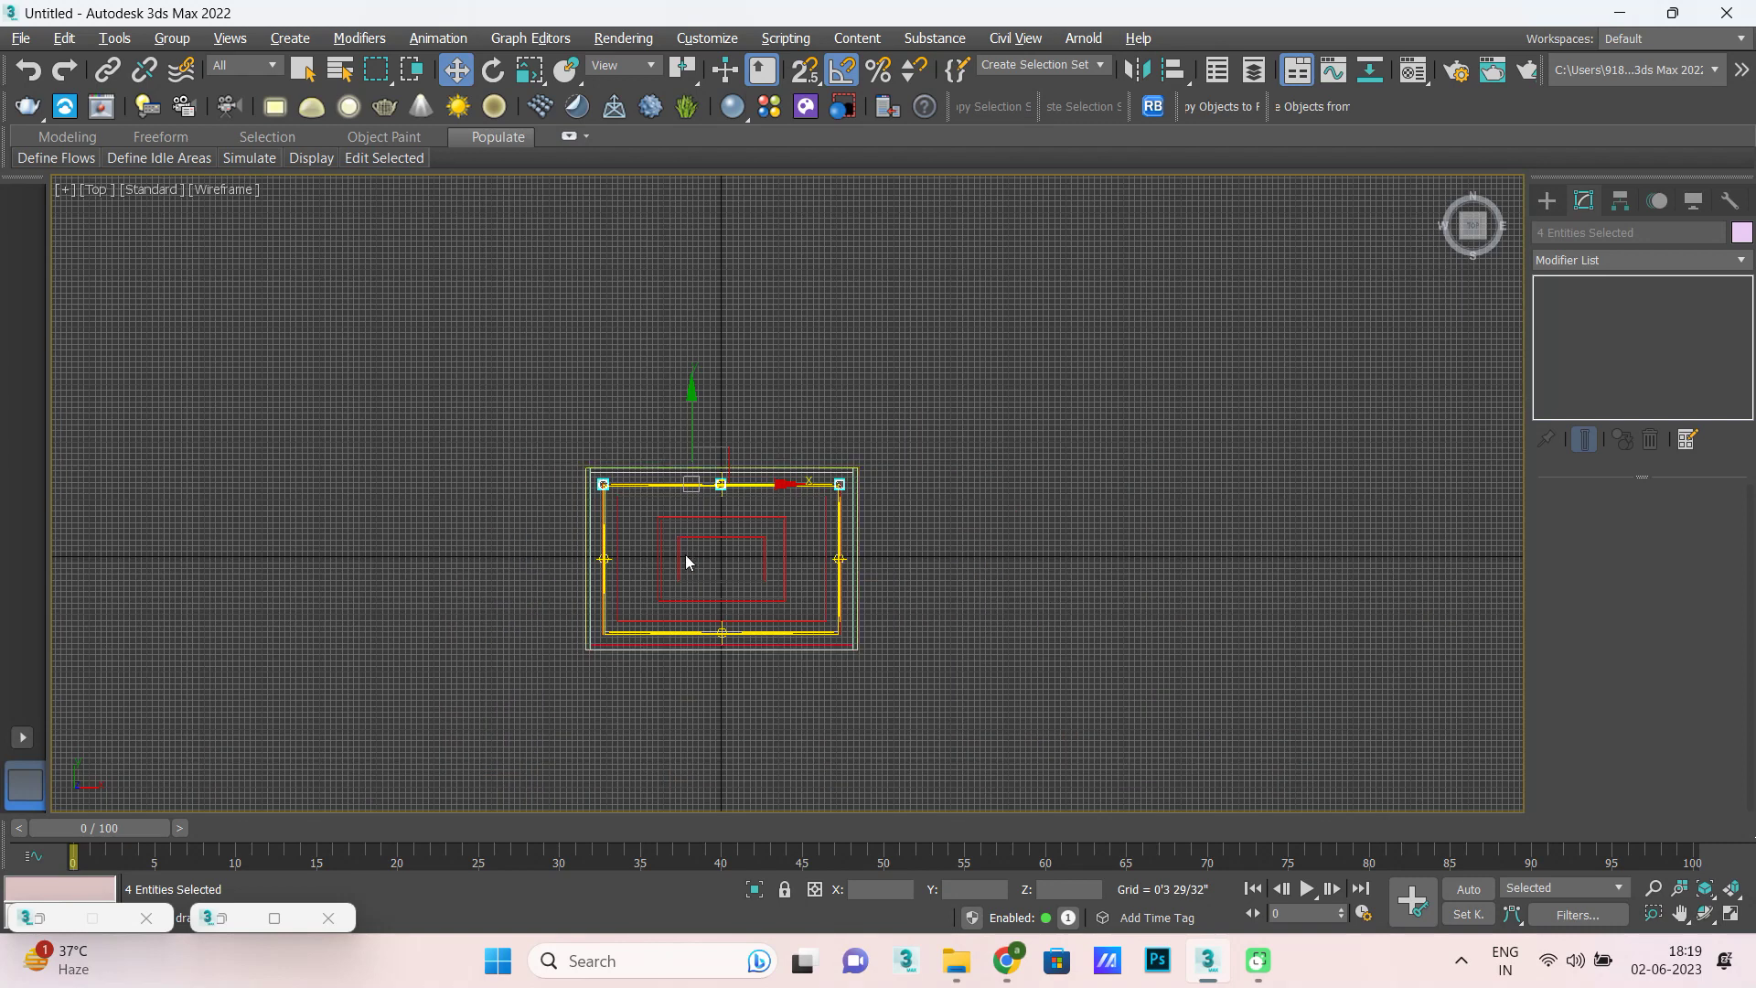
pyautogui.scroll(1, 691, 561)
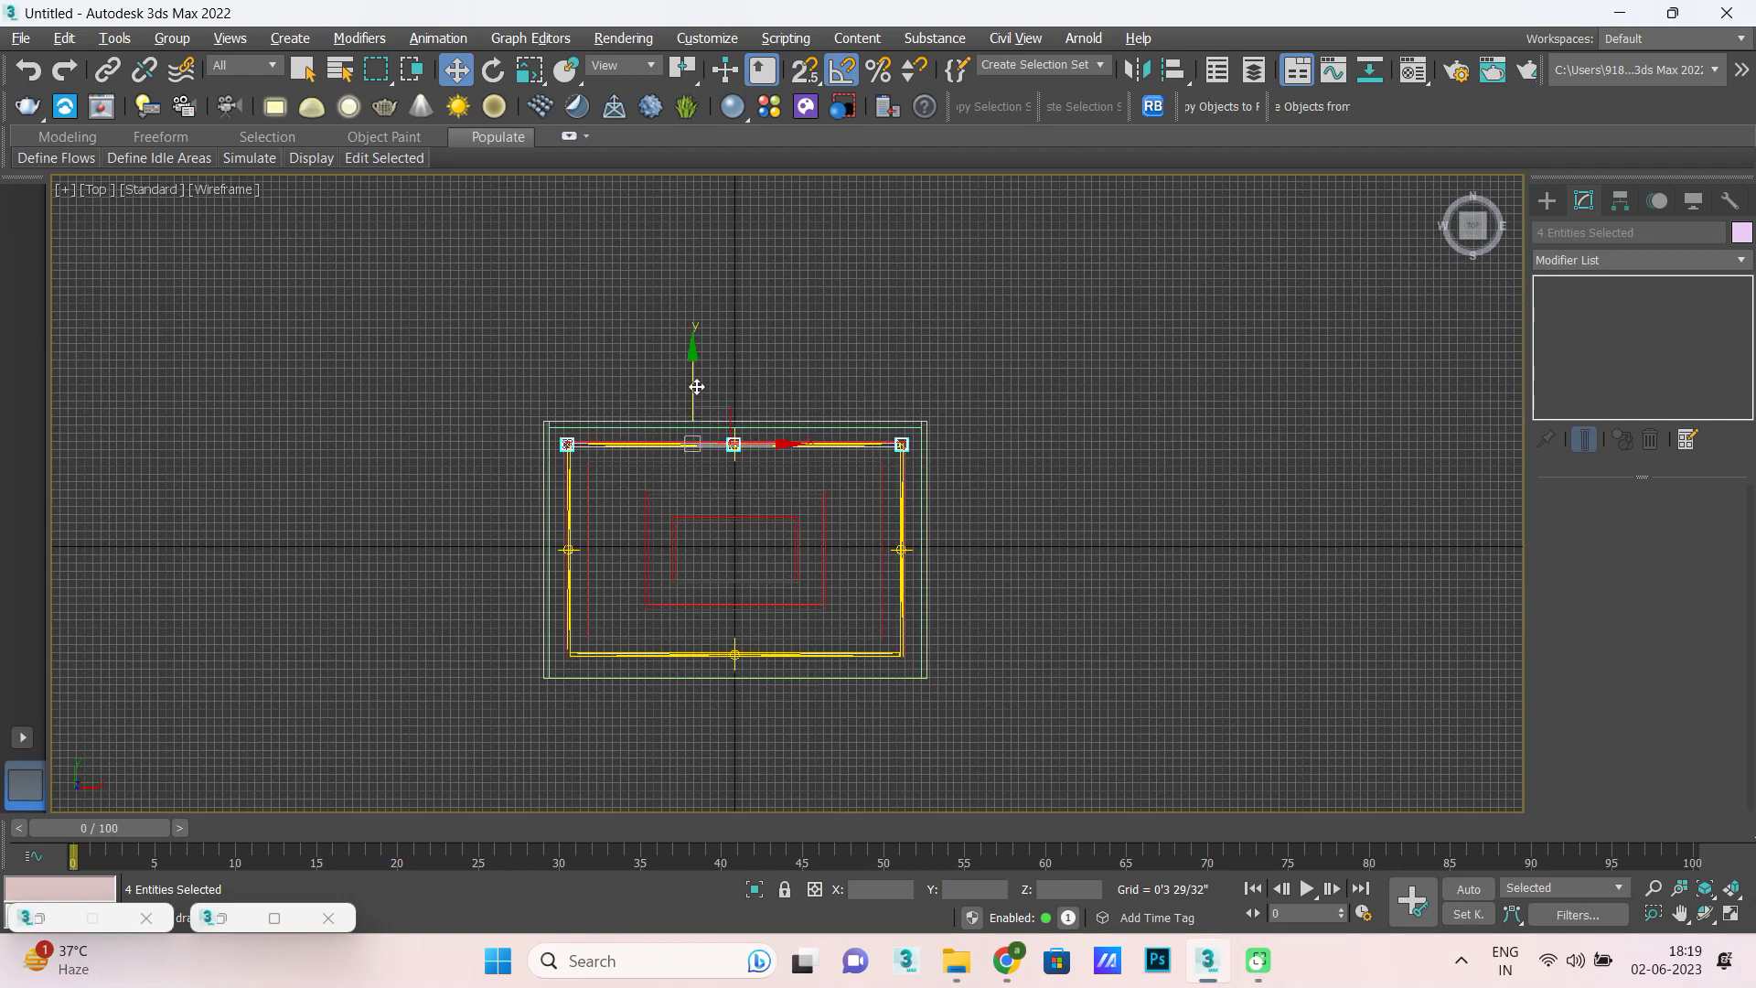
pyautogui.moveTo(694, 384); pyautogui.dragTo(700, 594)
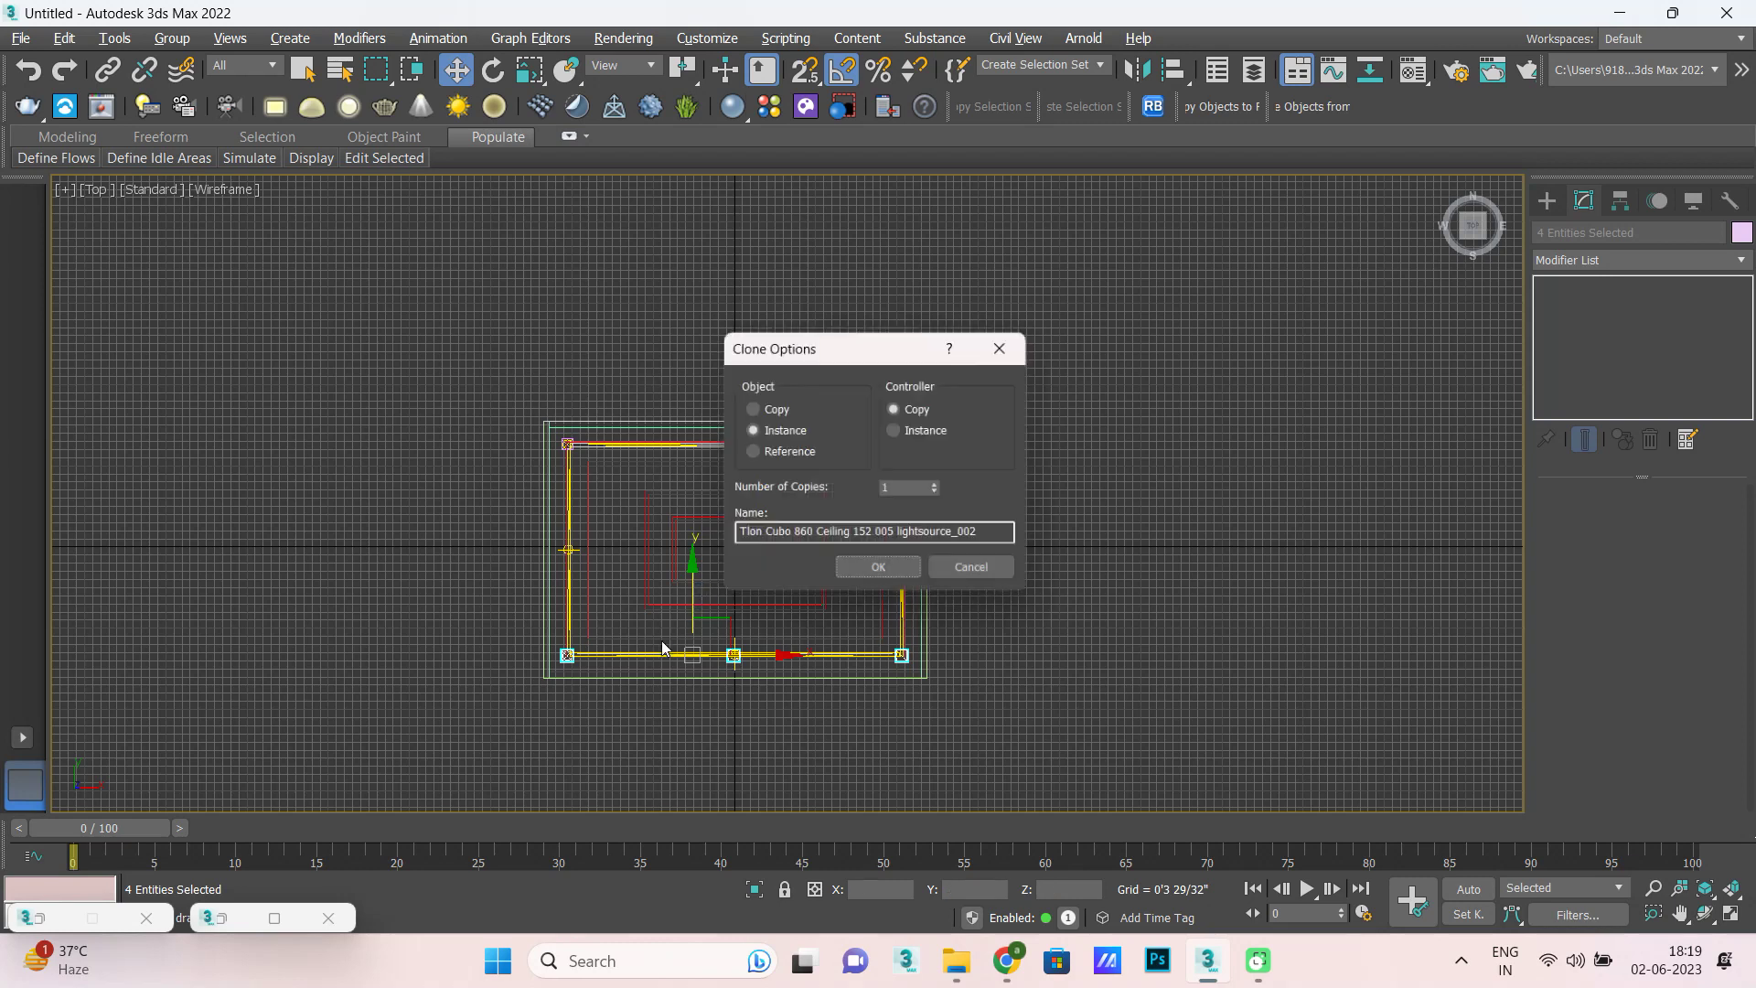
pyautogui.click(882, 574)
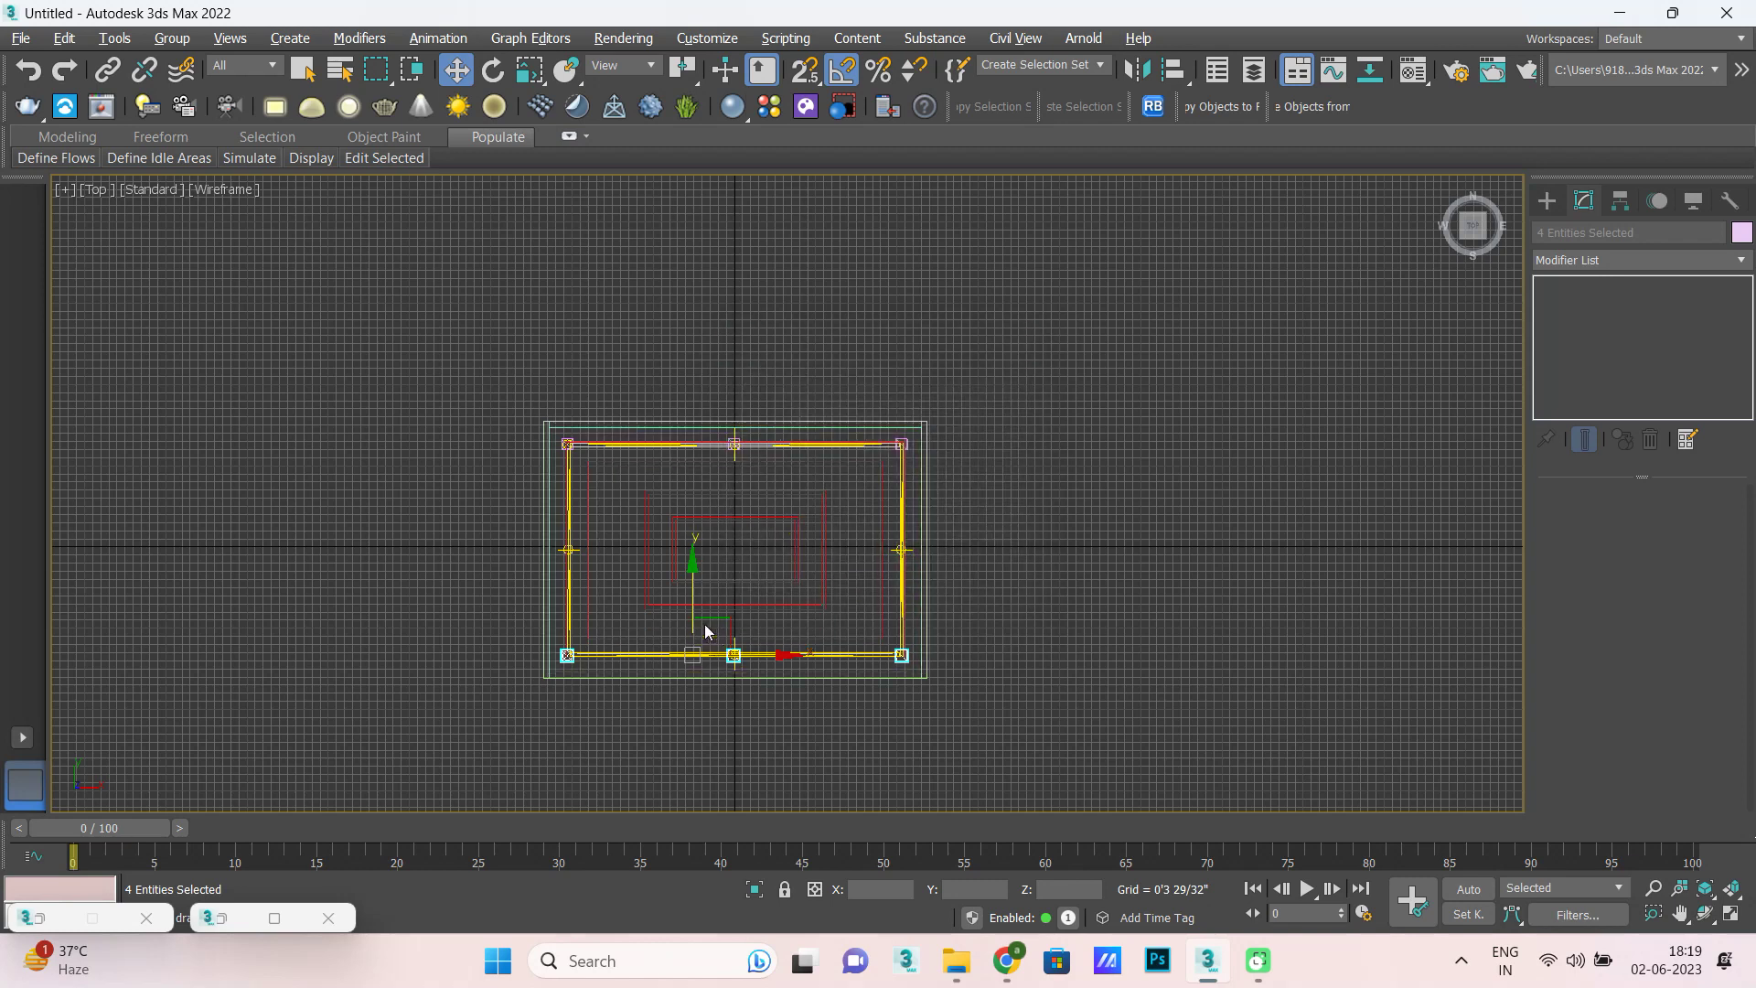
# Instance the two corner lights up to the middle of both sides.
pyautogui.scroll(3, 719, 662)
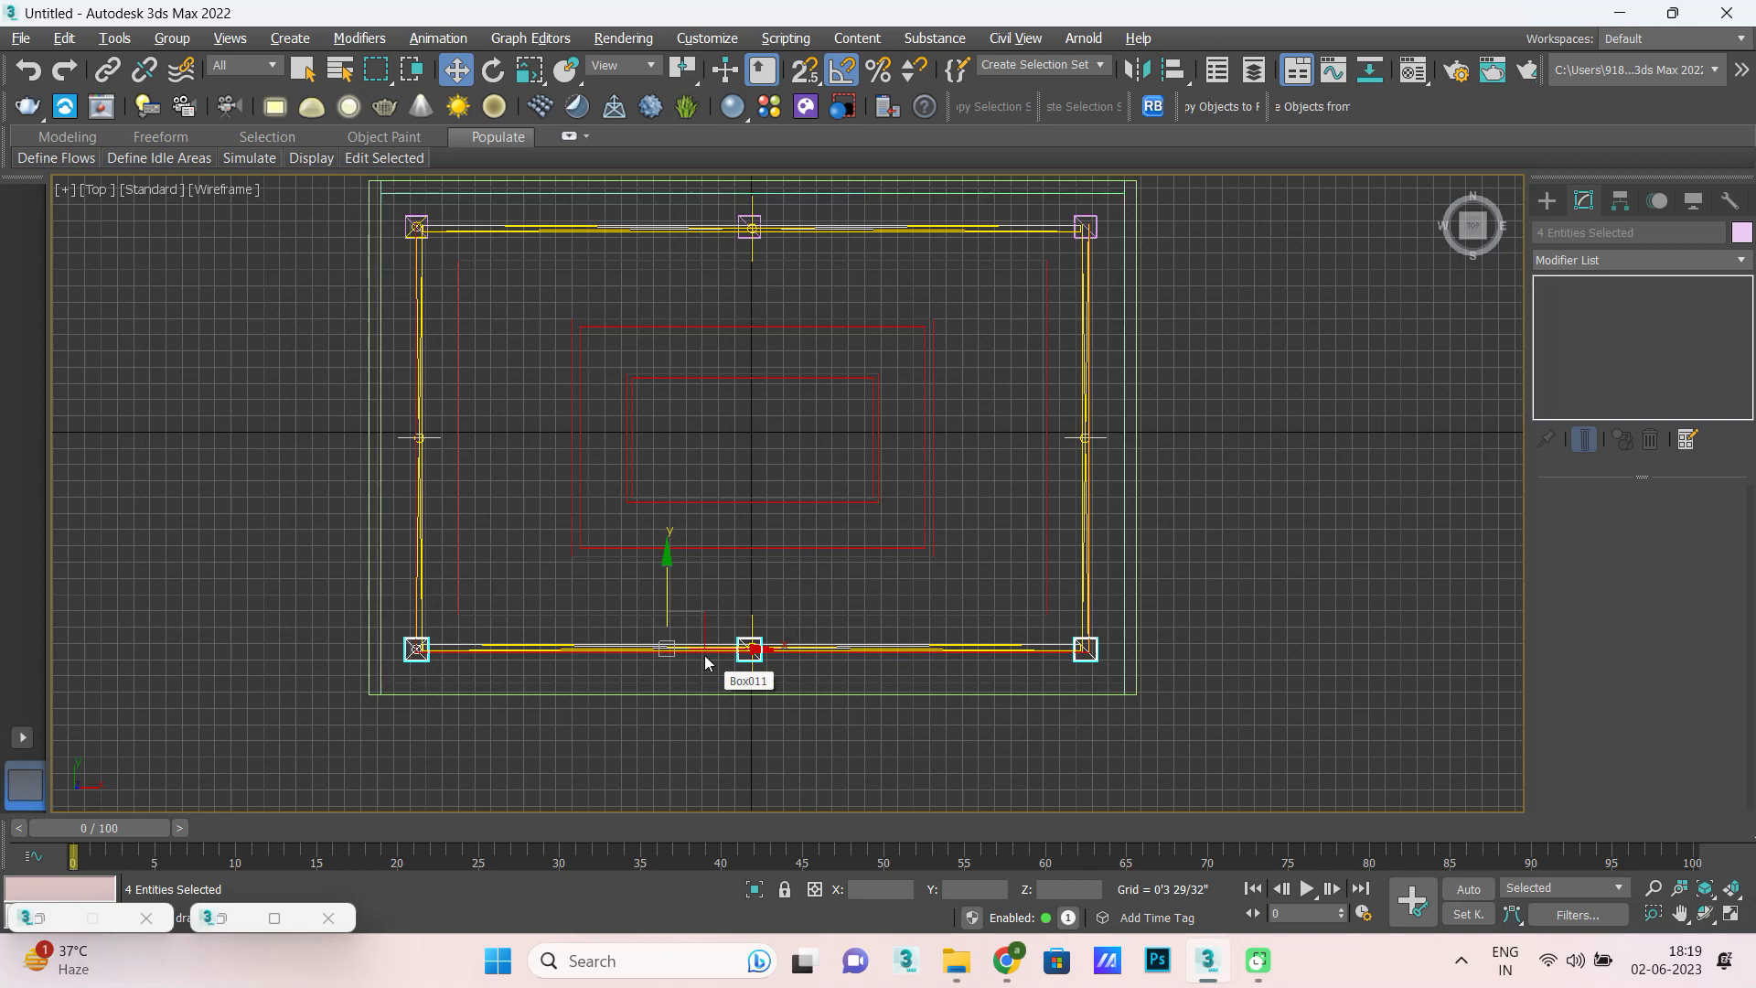
pyautogui.keyDown('alt'); pyautogui.click(750, 649); pyautogui.keyUp('alt')
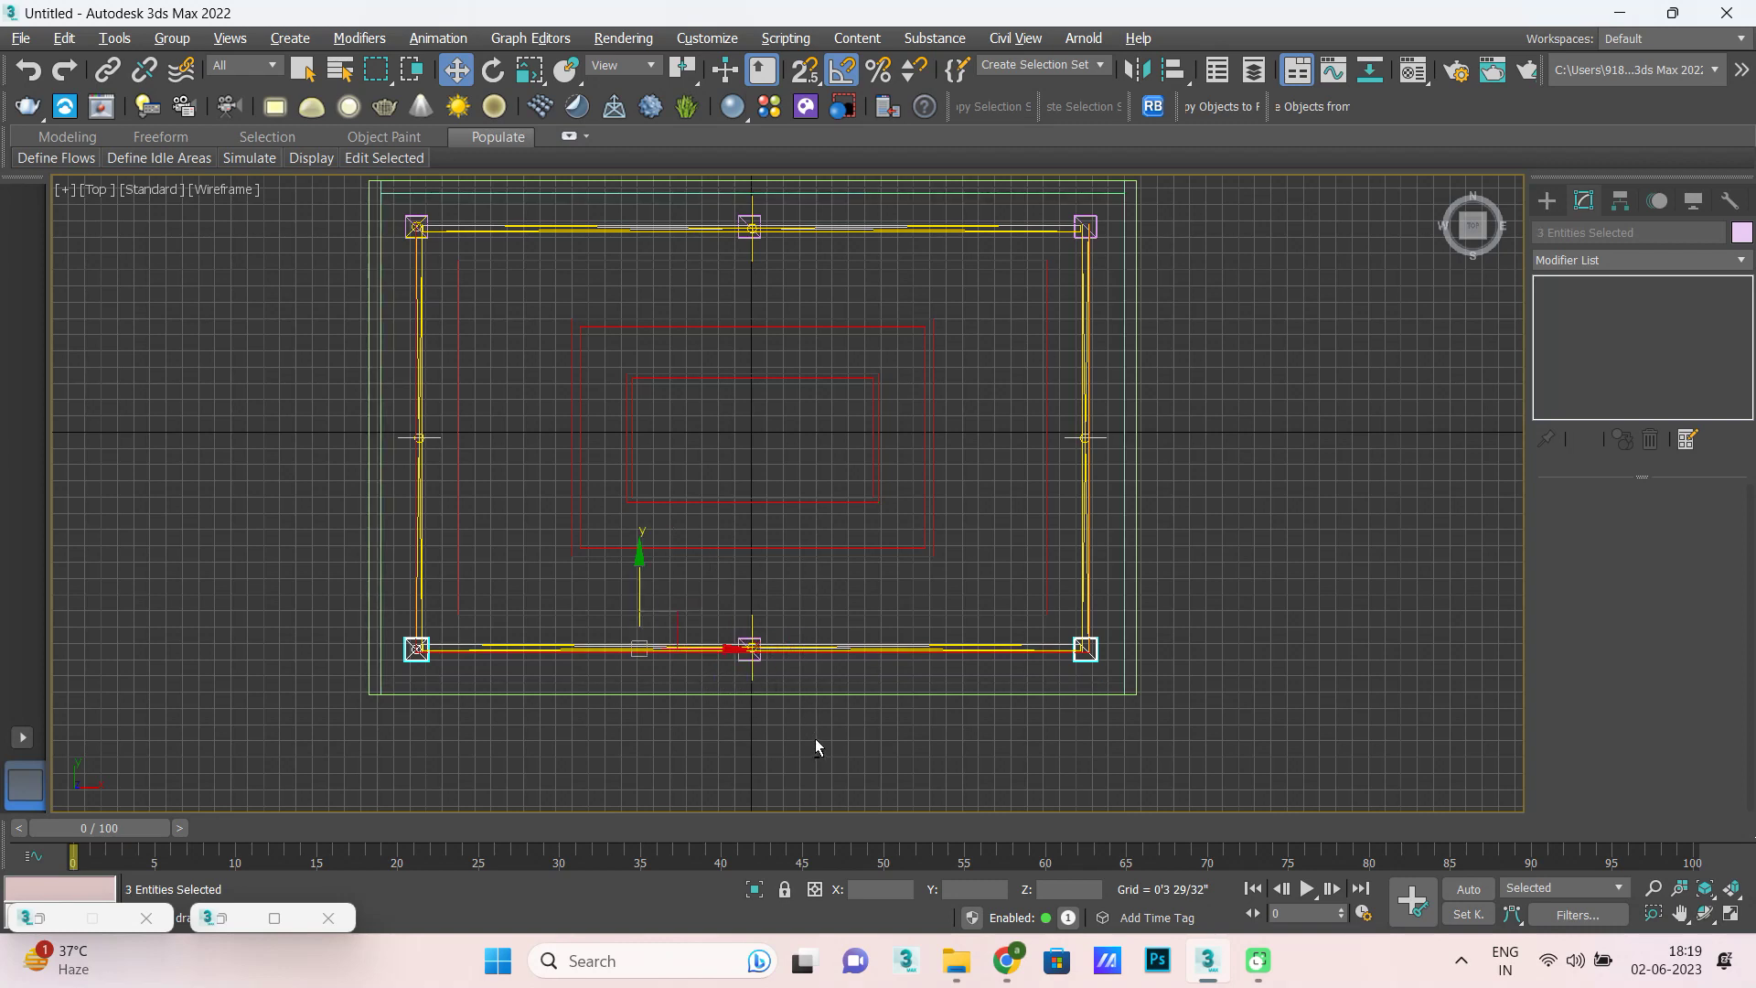
pyautogui.moveTo(637, 598); pyautogui.dragTo(670, 389)
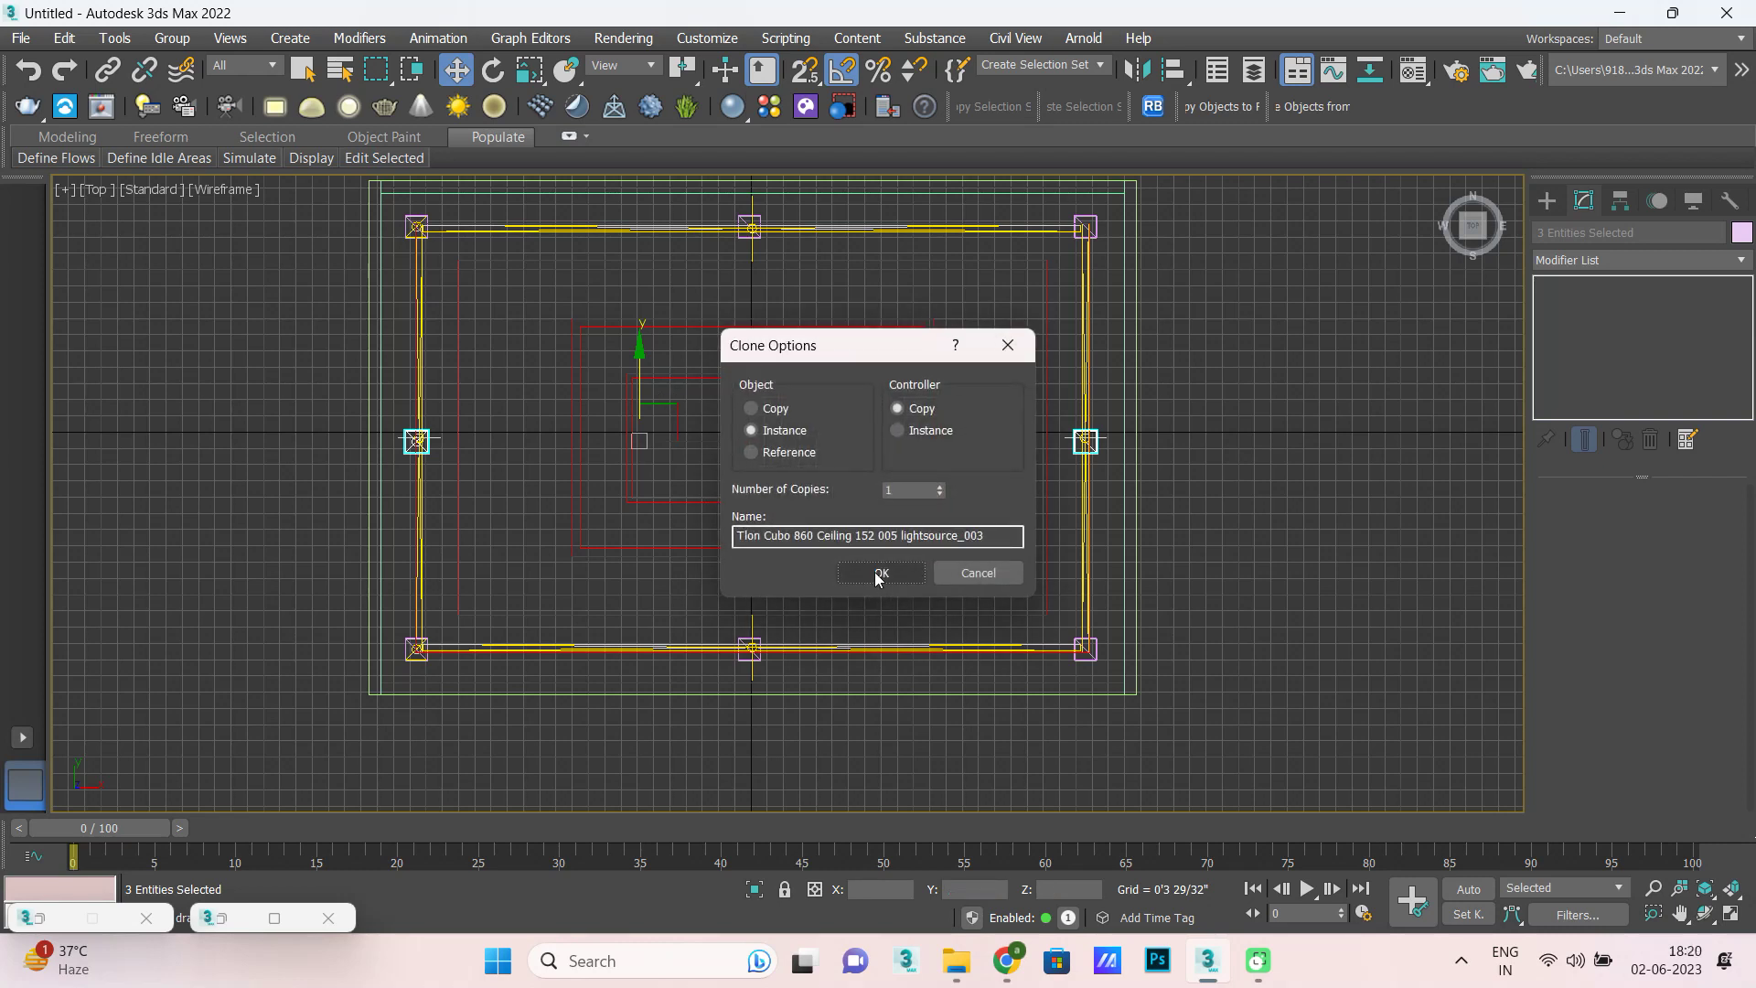
pyautogui.click(878, 574)
pyautogui.hotkey('alt', 'w')
pyautogui.hotkey('alt', 'w')
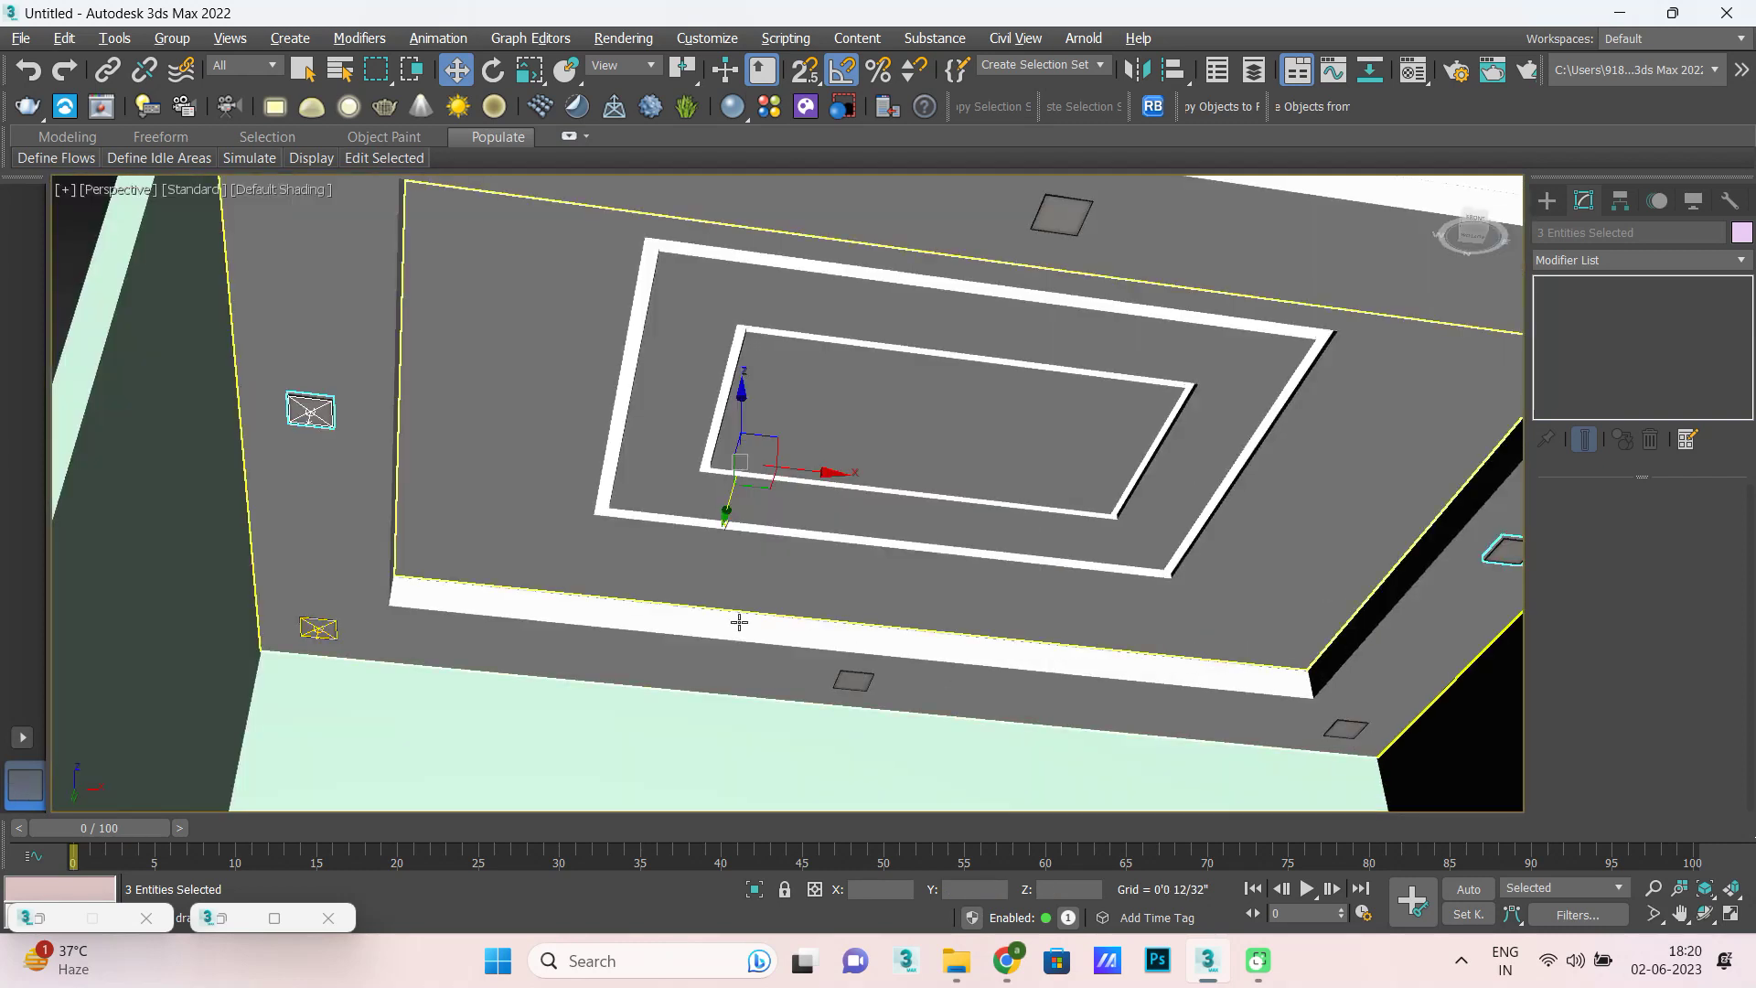
pyautogui.scroll(-3, 739, 622)
pyautogui.scroll(5, 866, 710)
pyautogui.scroll(4, 784, 666)
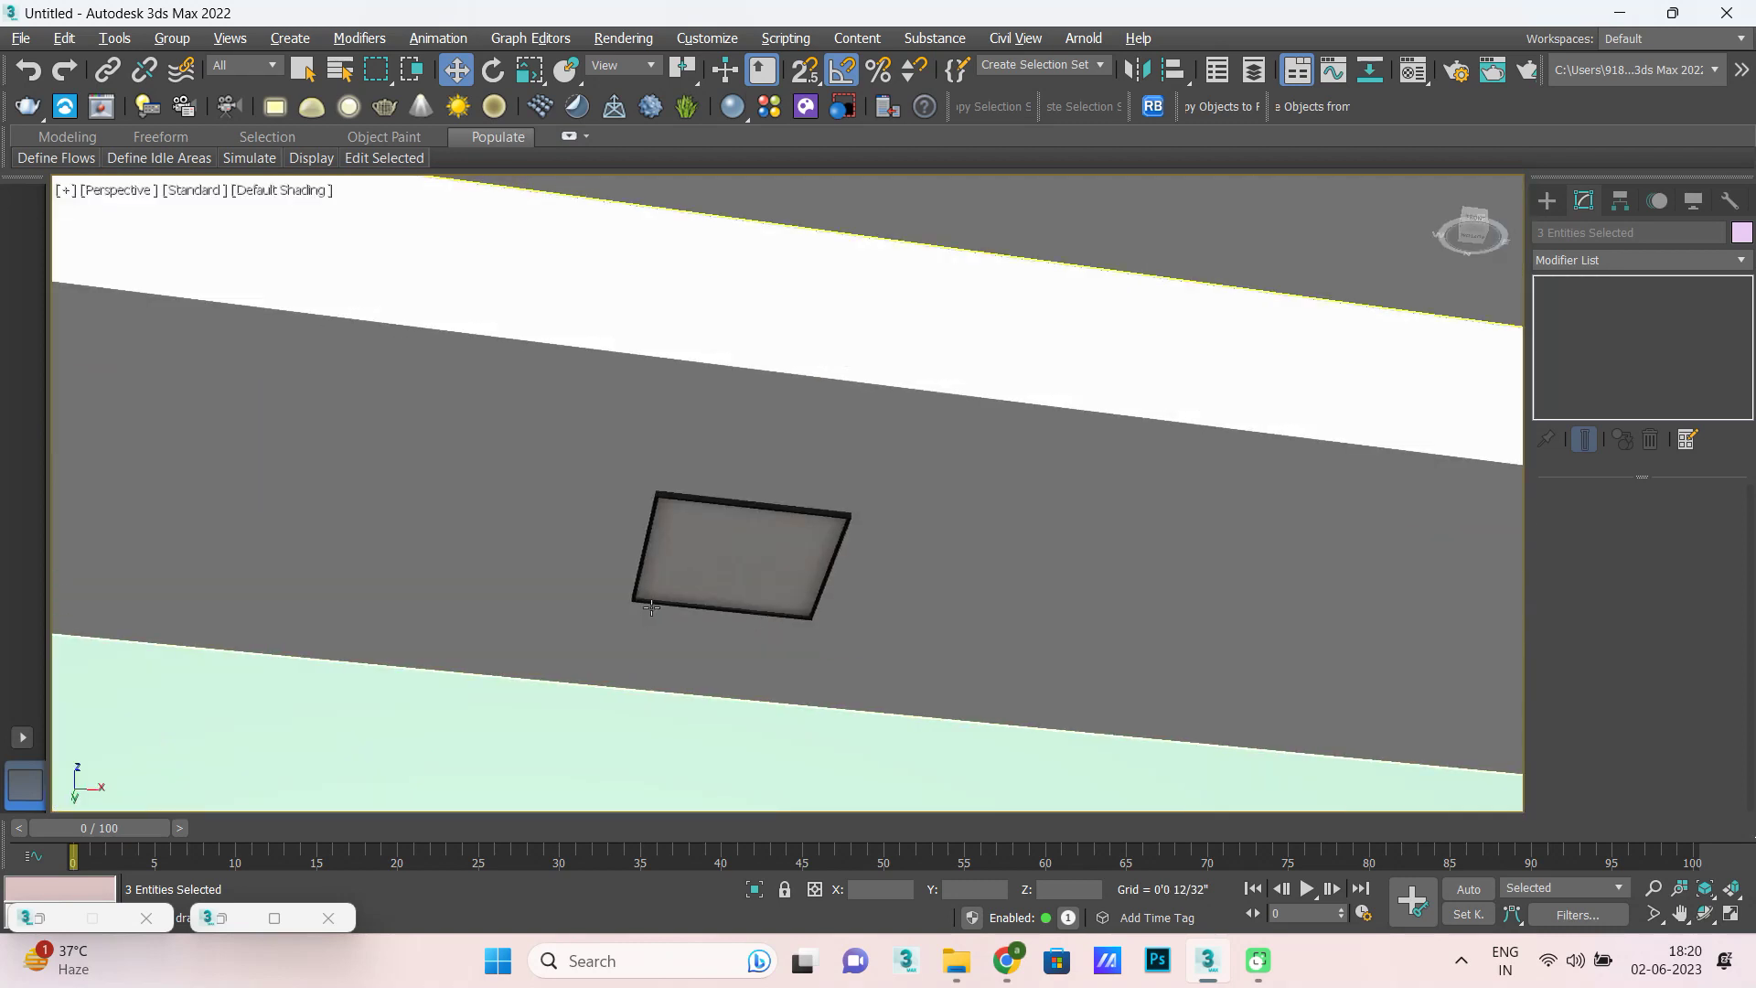
pyautogui.scroll(-4, 652, 606)
pyautogui.scroll(-4, 652, 603)
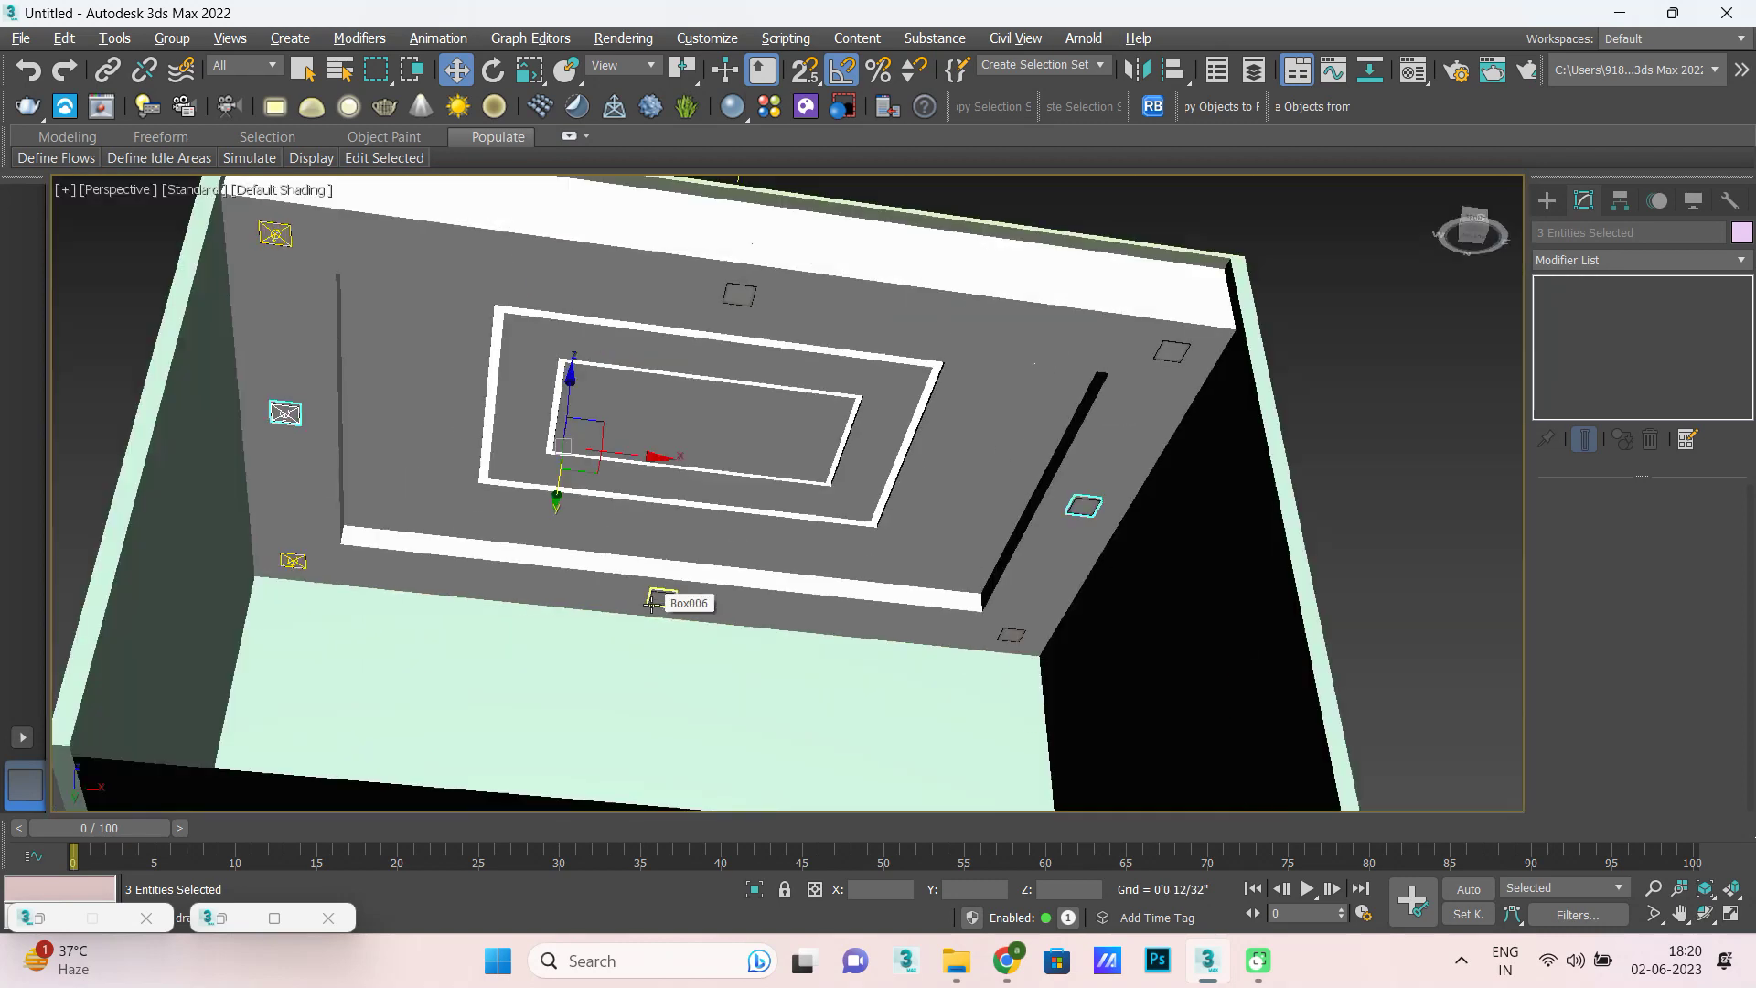
pyautogui.moveTo(316, 620)
pyautogui.keyDown('alt'); pyautogui.mouseDown(button='middle')
pyautogui.moveTo(384, 604)
pyautogui.moveTo(353, 628)
pyautogui.mouseUp(button='middle'); pyautogui.keyUp('alt')
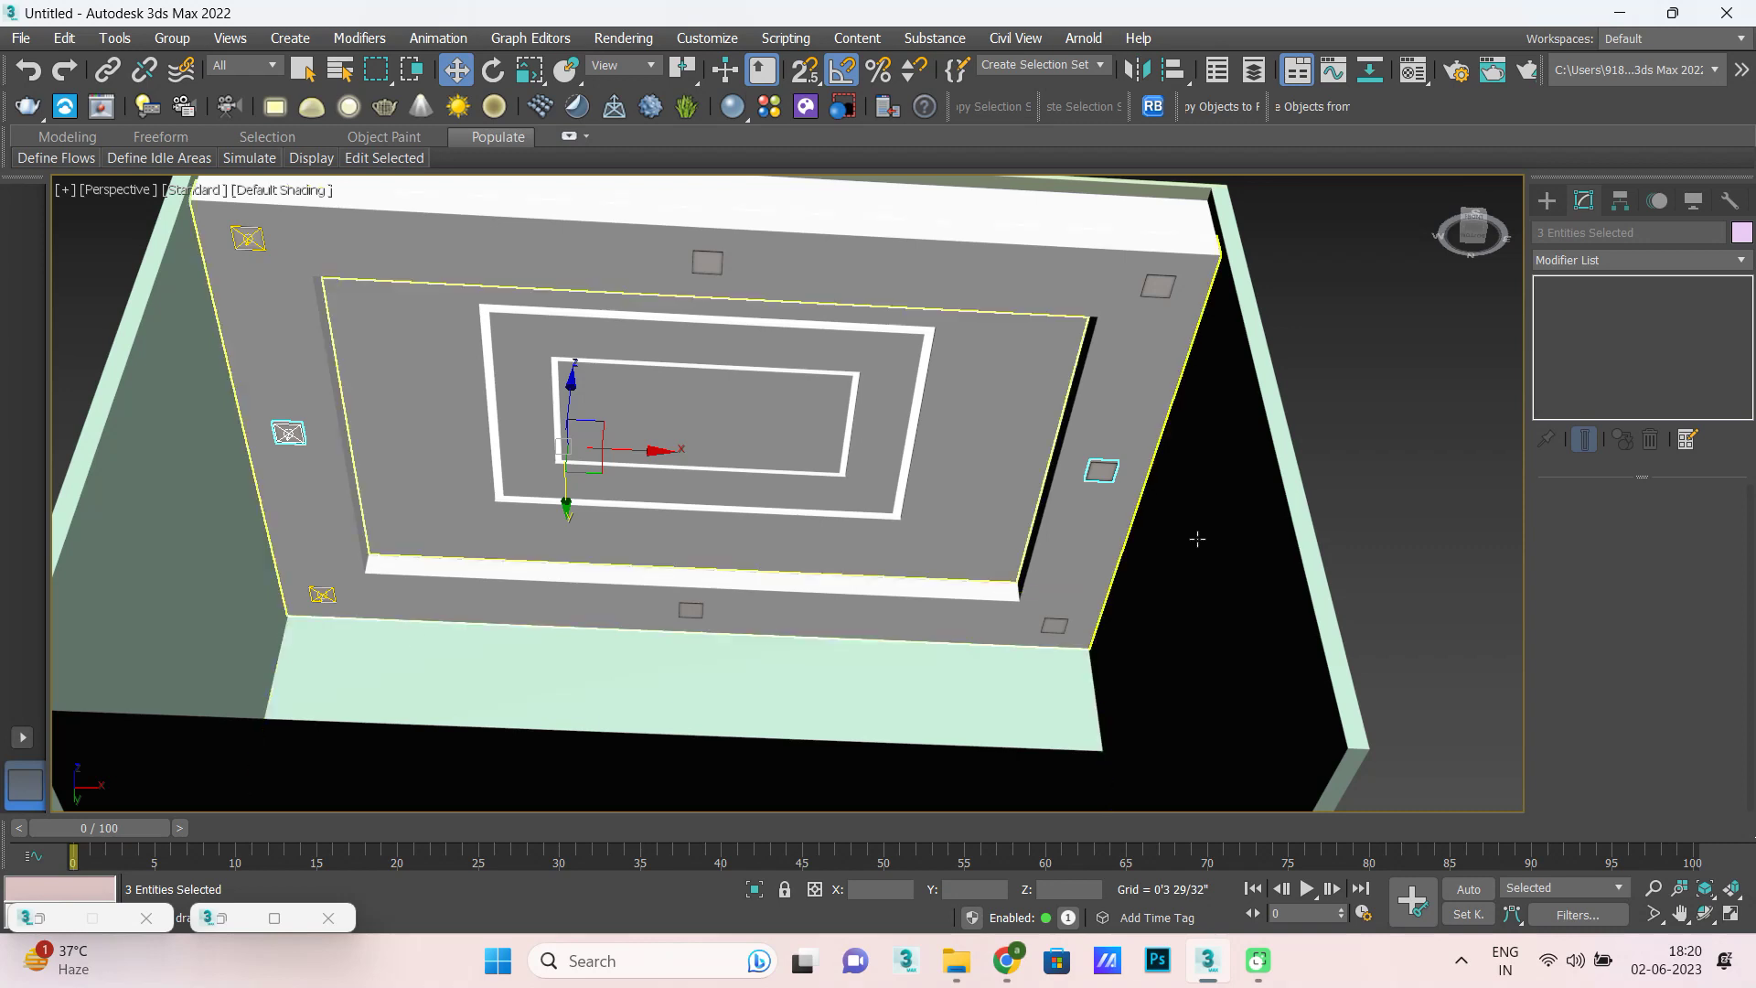
pyautogui.click(1380, 437)
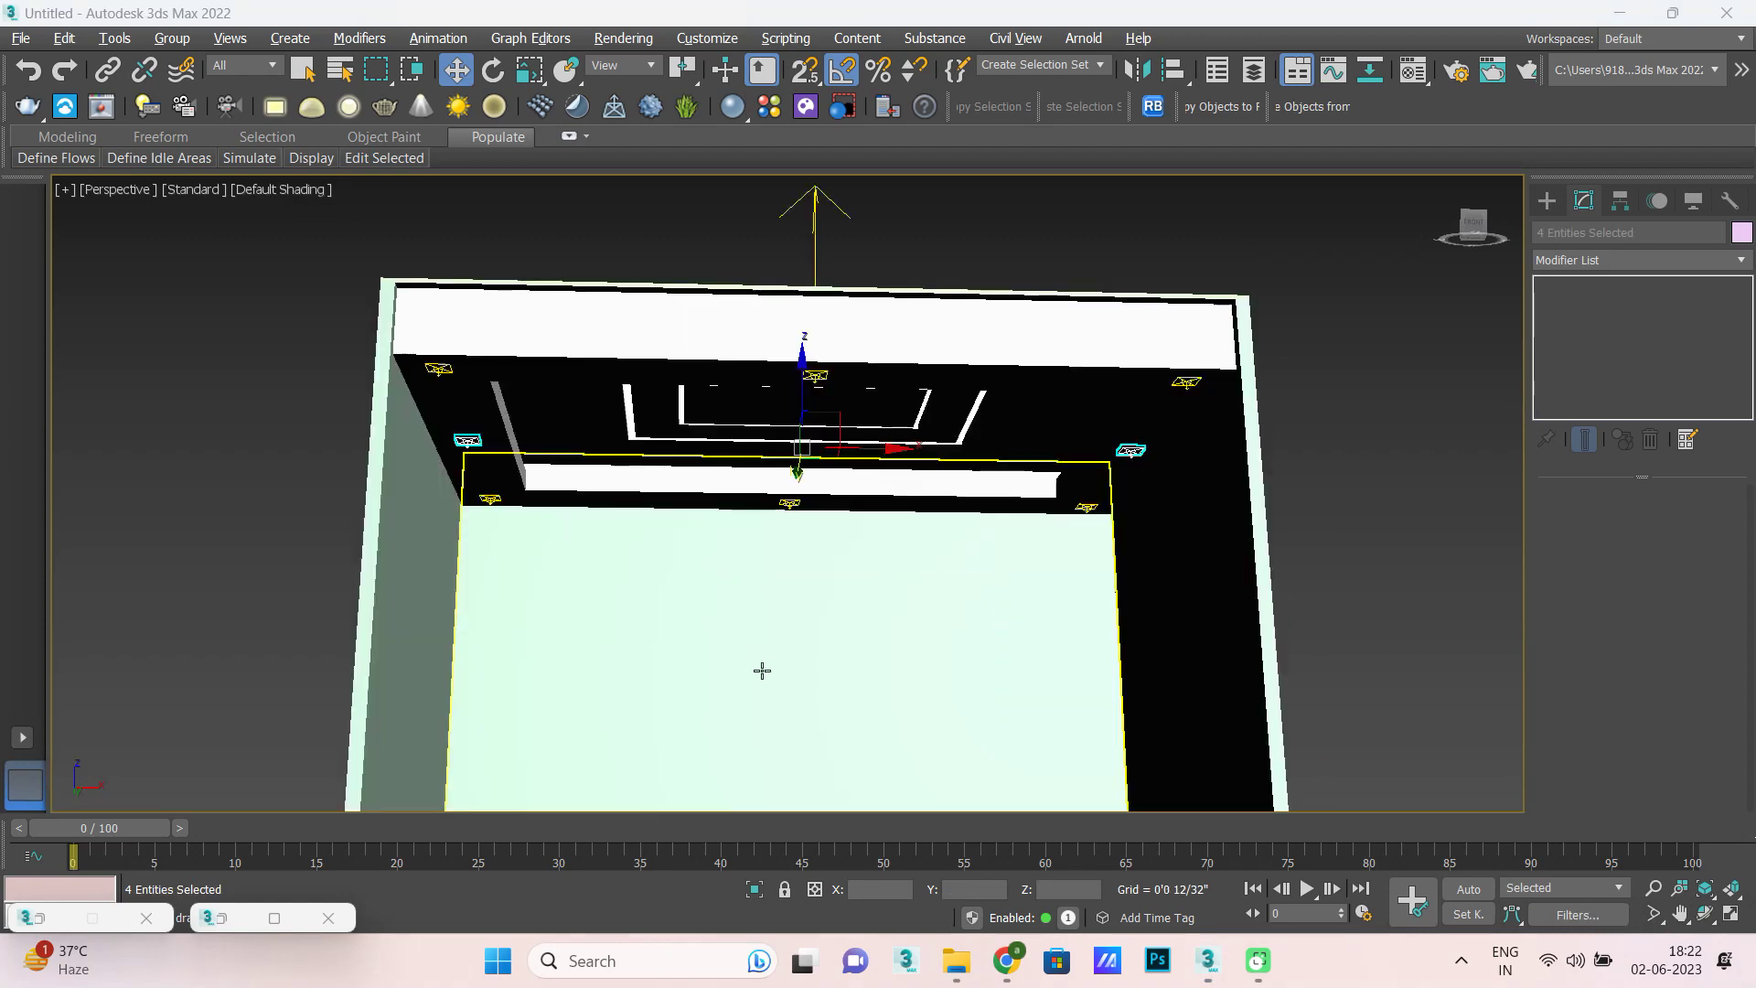
pyautogui.moveTo(776, 621)
pyautogui.keyDown('alt'); pyautogui.mouseDown(button='middle')
pyautogui.moveTo(741, 607)
pyautogui.moveTo(784, 640)
pyautogui.mouseUp(button='middle'); pyautogui.keyUp('alt')
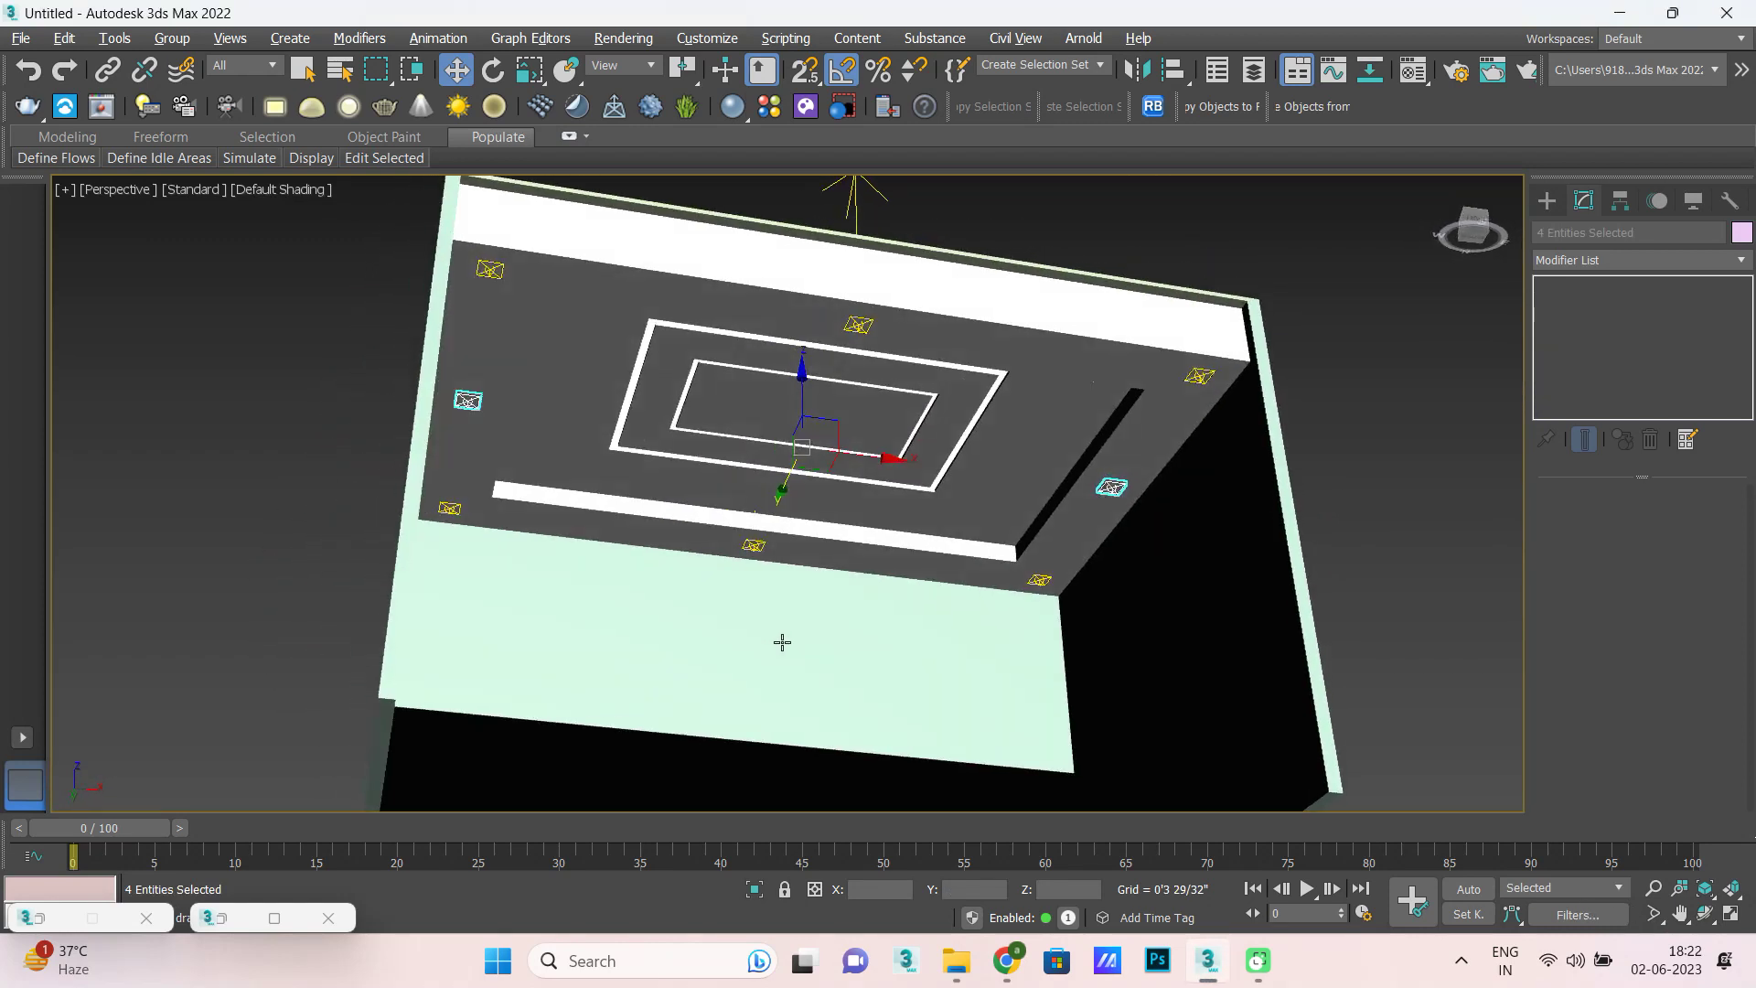
pyautogui.click(1372, 430)
pyautogui.moveTo(816, 601)
pyautogui.keyDown('alt'); pyautogui.mouseDown(button='middle')
pyautogui.moveTo(777, 545)
pyautogui.moveTo(784, 525)
pyautogui.moveTo(741, 515)
pyautogui.moveTo(749, 546)
pyautogui.mouseUp(button='middle'); pyautogui.keyUp('alt')
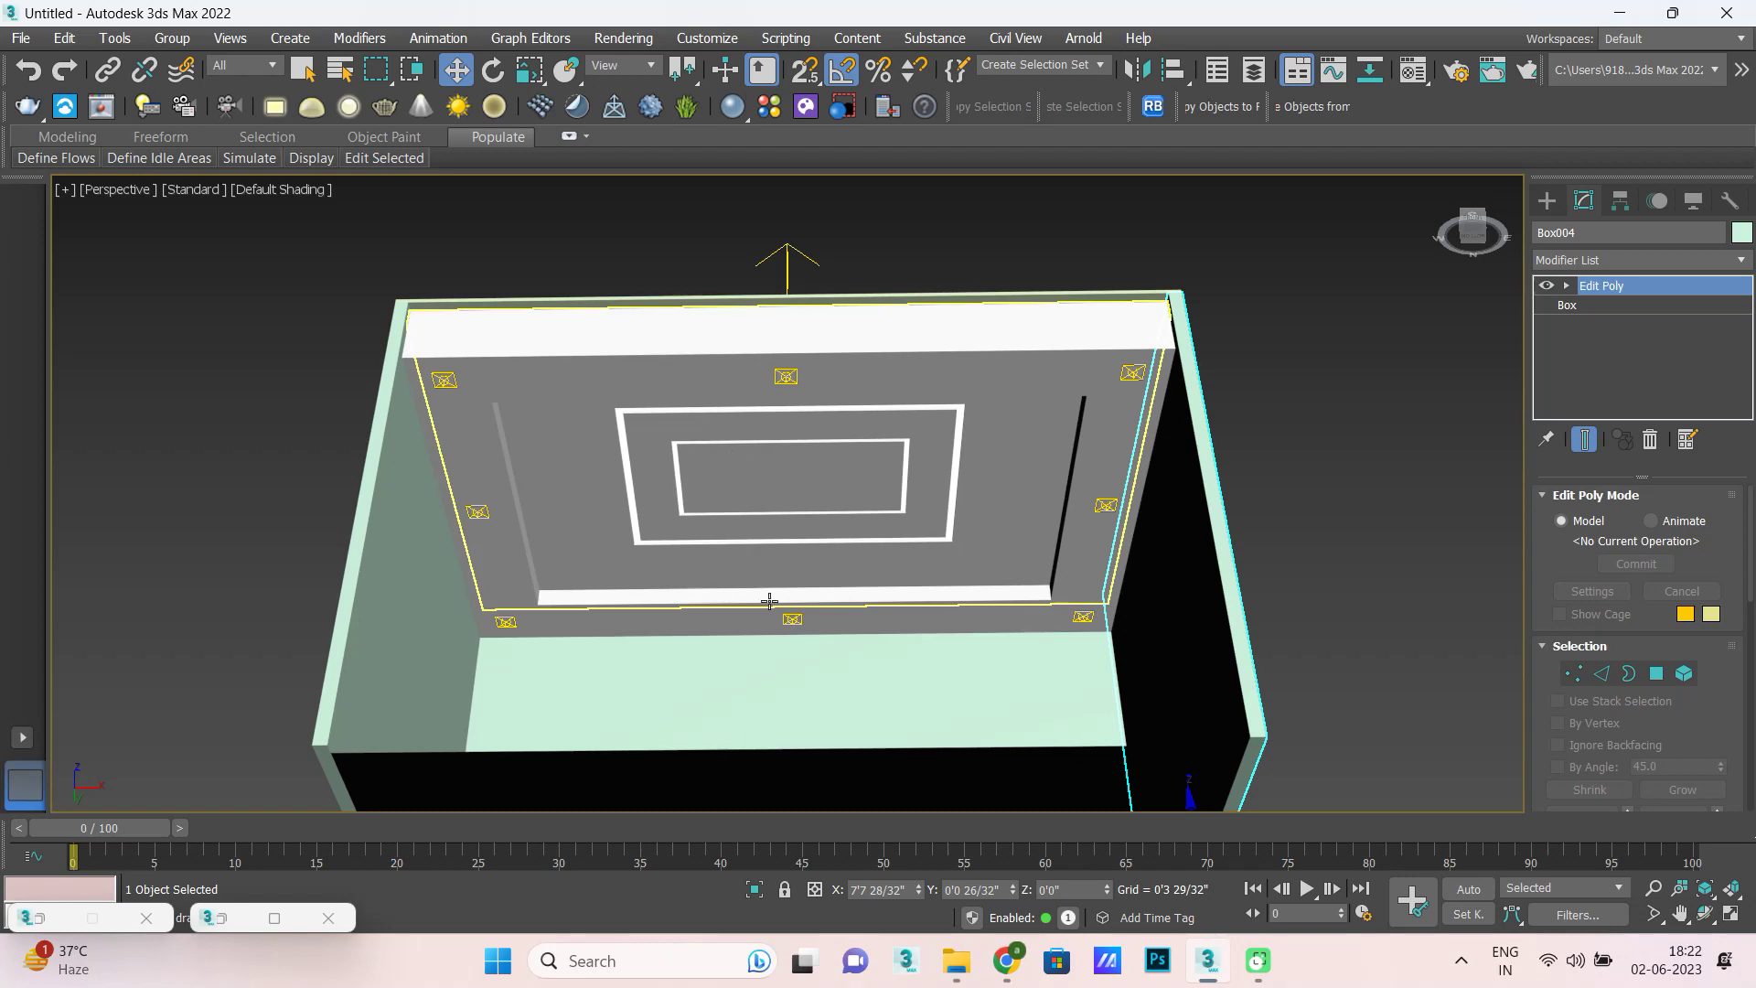
# Select the four surrounding room wall panels.
pyautogui.scroll(-5, 749, 546)
pyautogui.scroll(2, 729, 524)
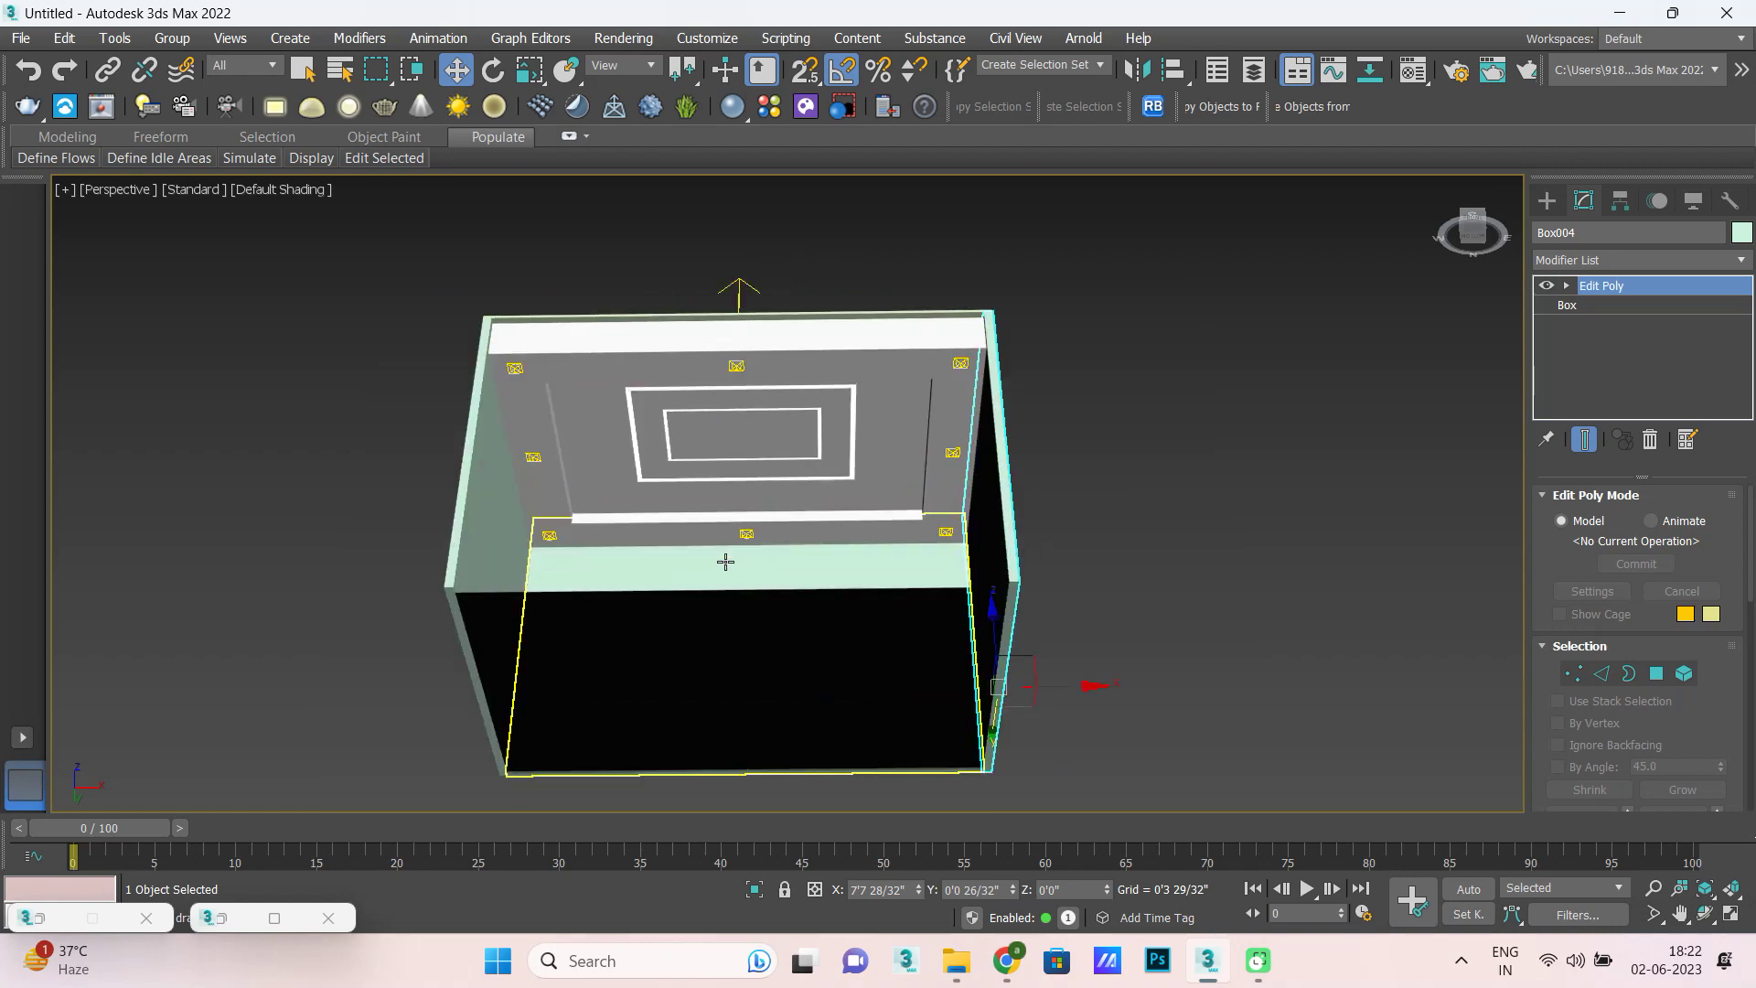
pyautogui.click(725, 564)
pyautogui.keyDown('ctrl'); pyautogui.click(520, 551); pyautogui.keyUp('ctrl')
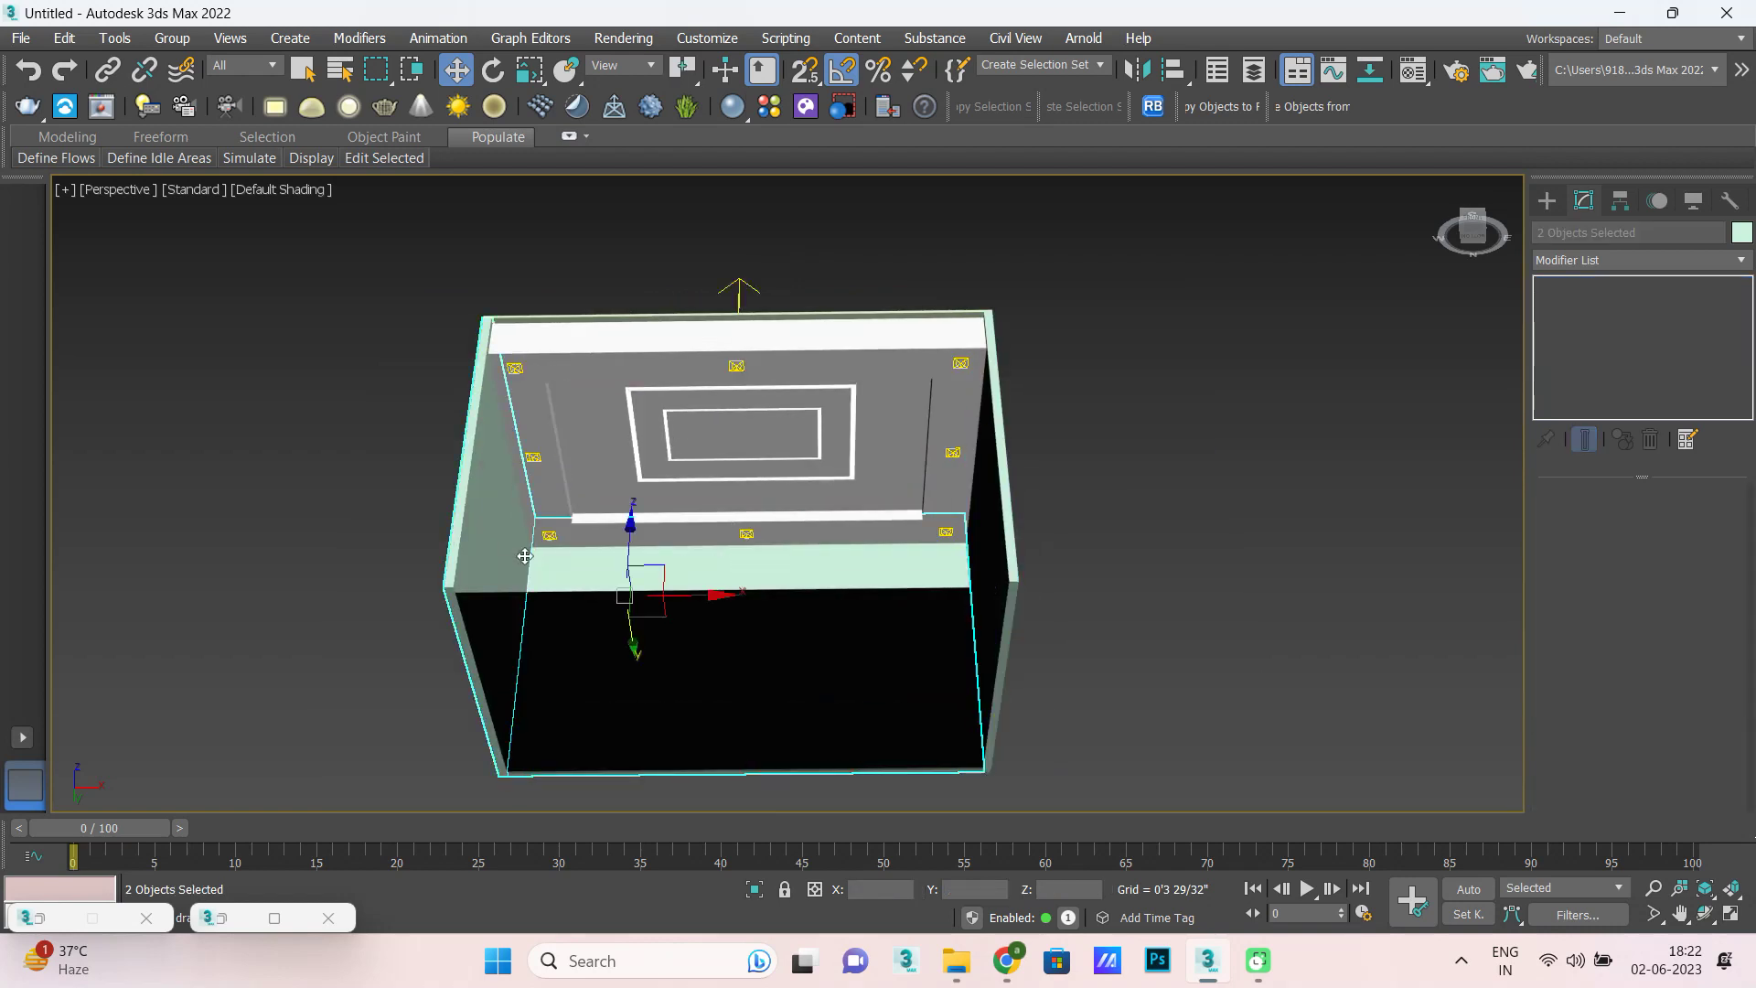
pyautogui.keyDown('ctrl'); pyautogui.click(1013, 540); pyautogui.keyUp('ctrl')
pyautogui.keyDown('ctrl'); pyautogui.click(750, 494); pyautogui.keyUp('ctrl')
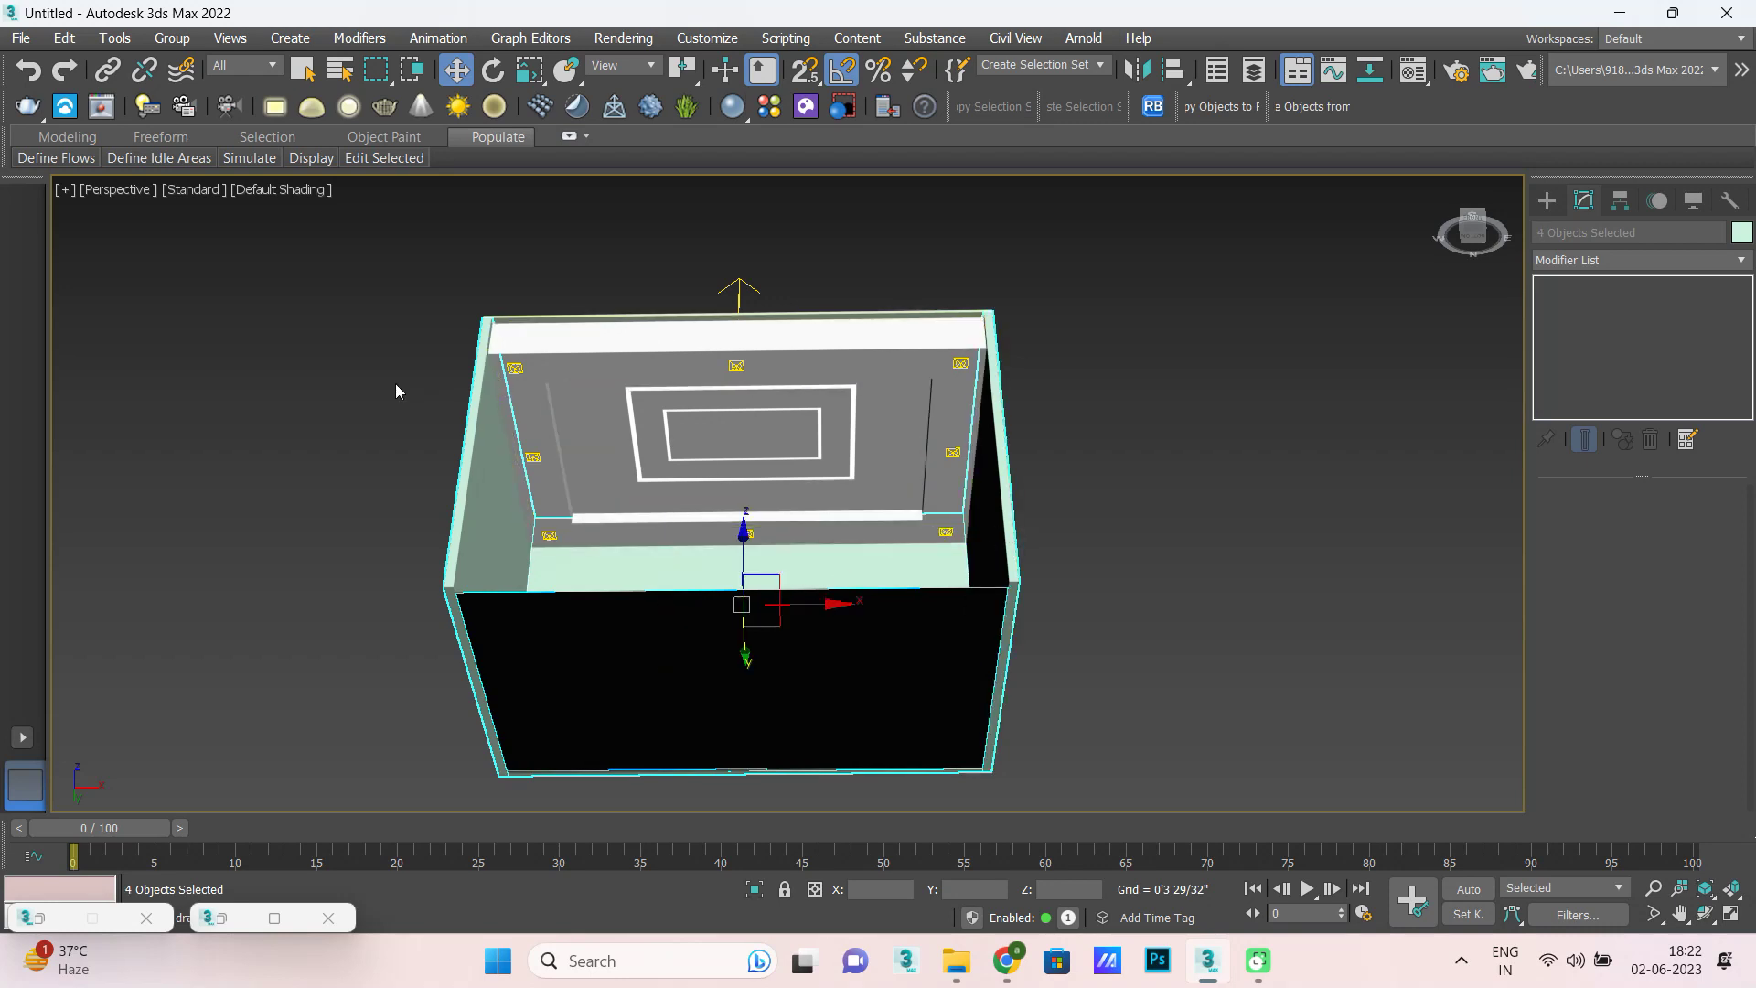
# Assign the white 01 - Default VRayMtl to the selected walls.
pyautogui.press('m')
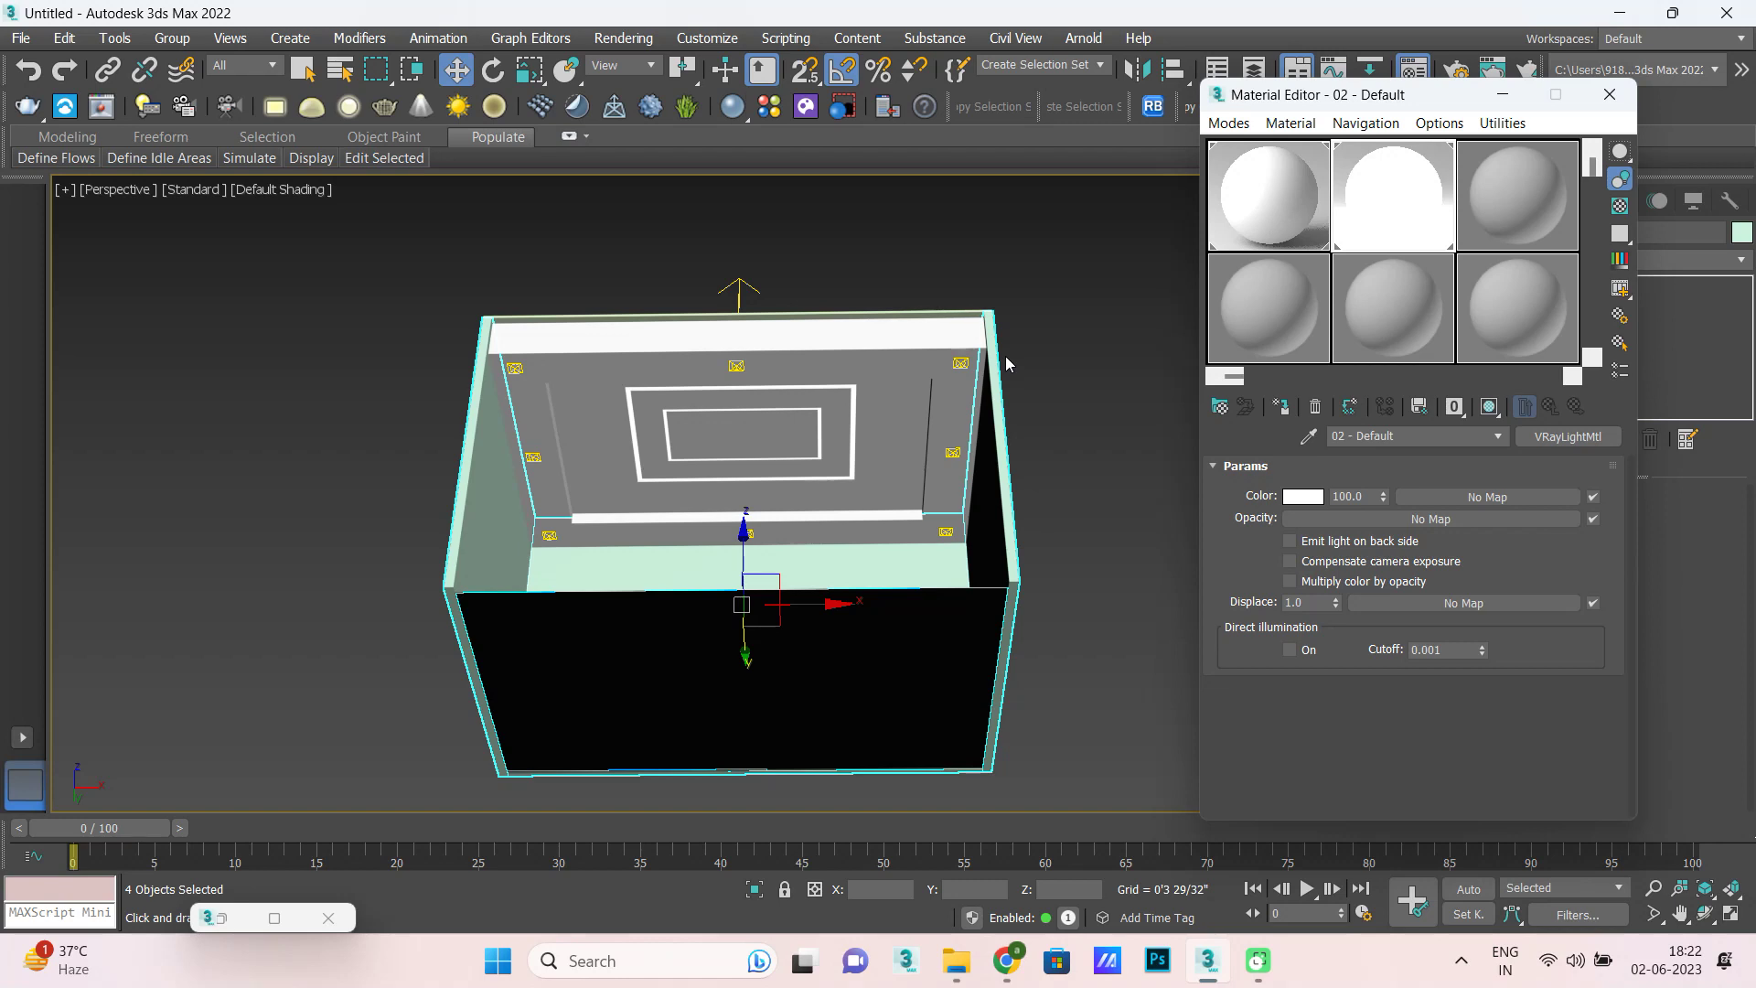
pyautogui.click(1312, 203)
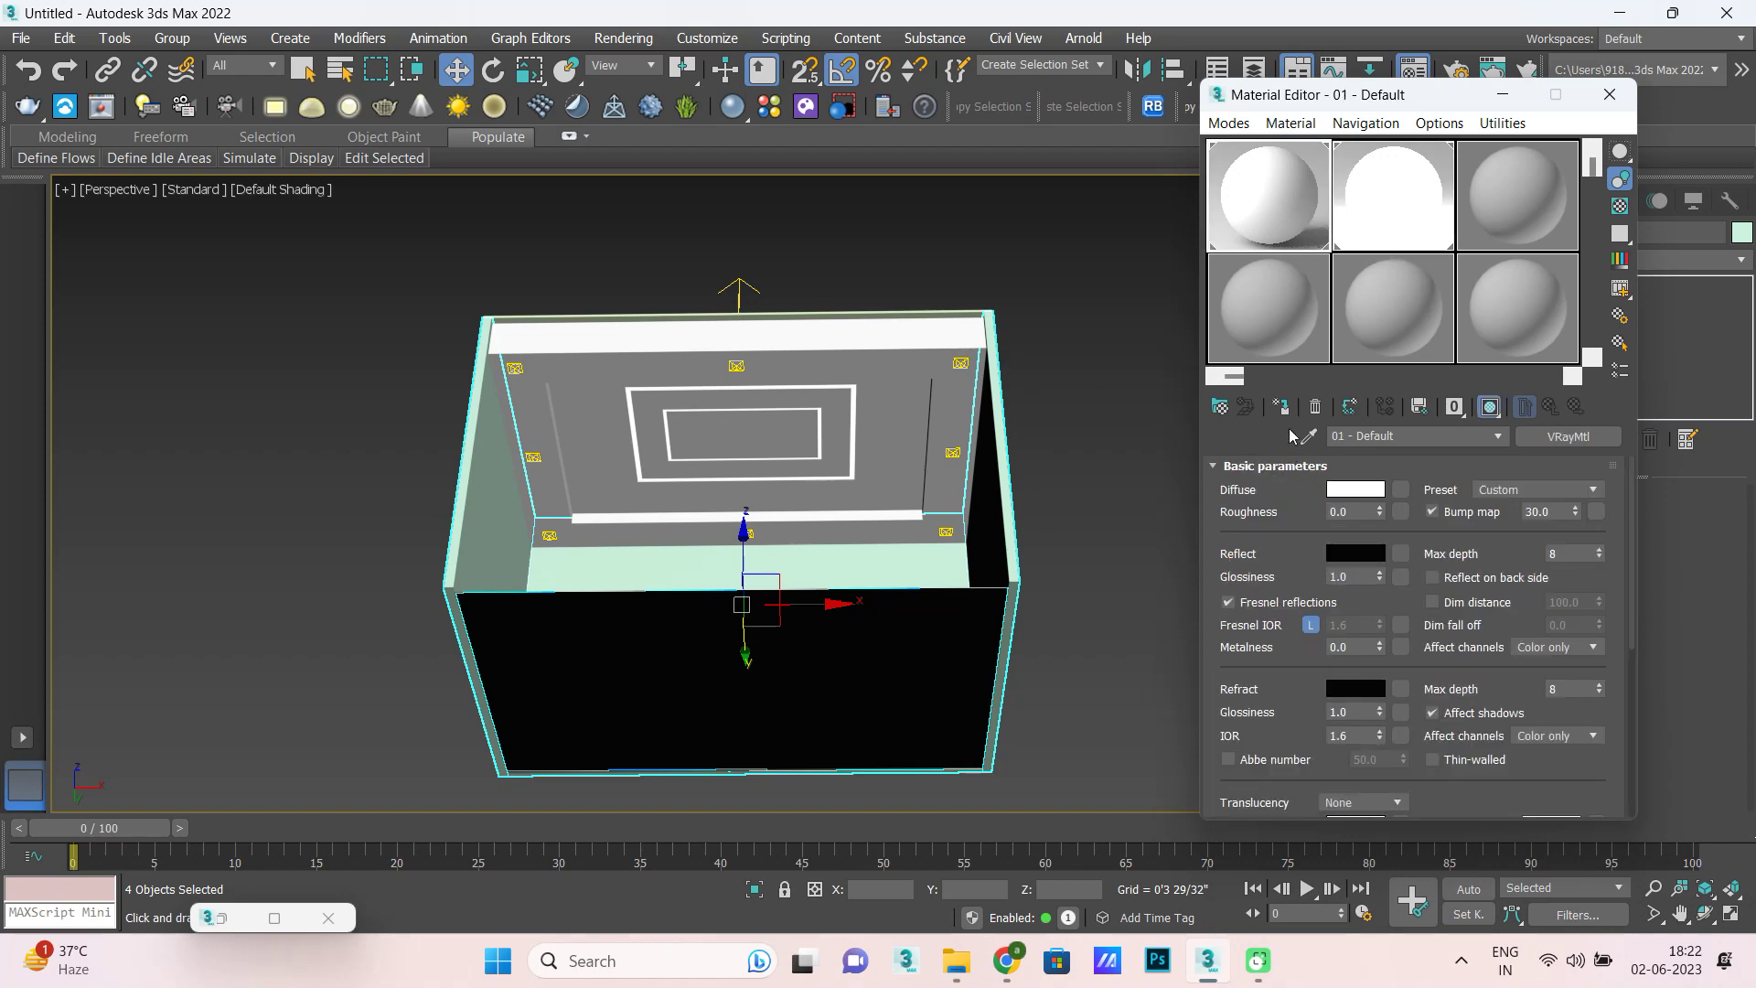
pyautogui.click(1284, 413)
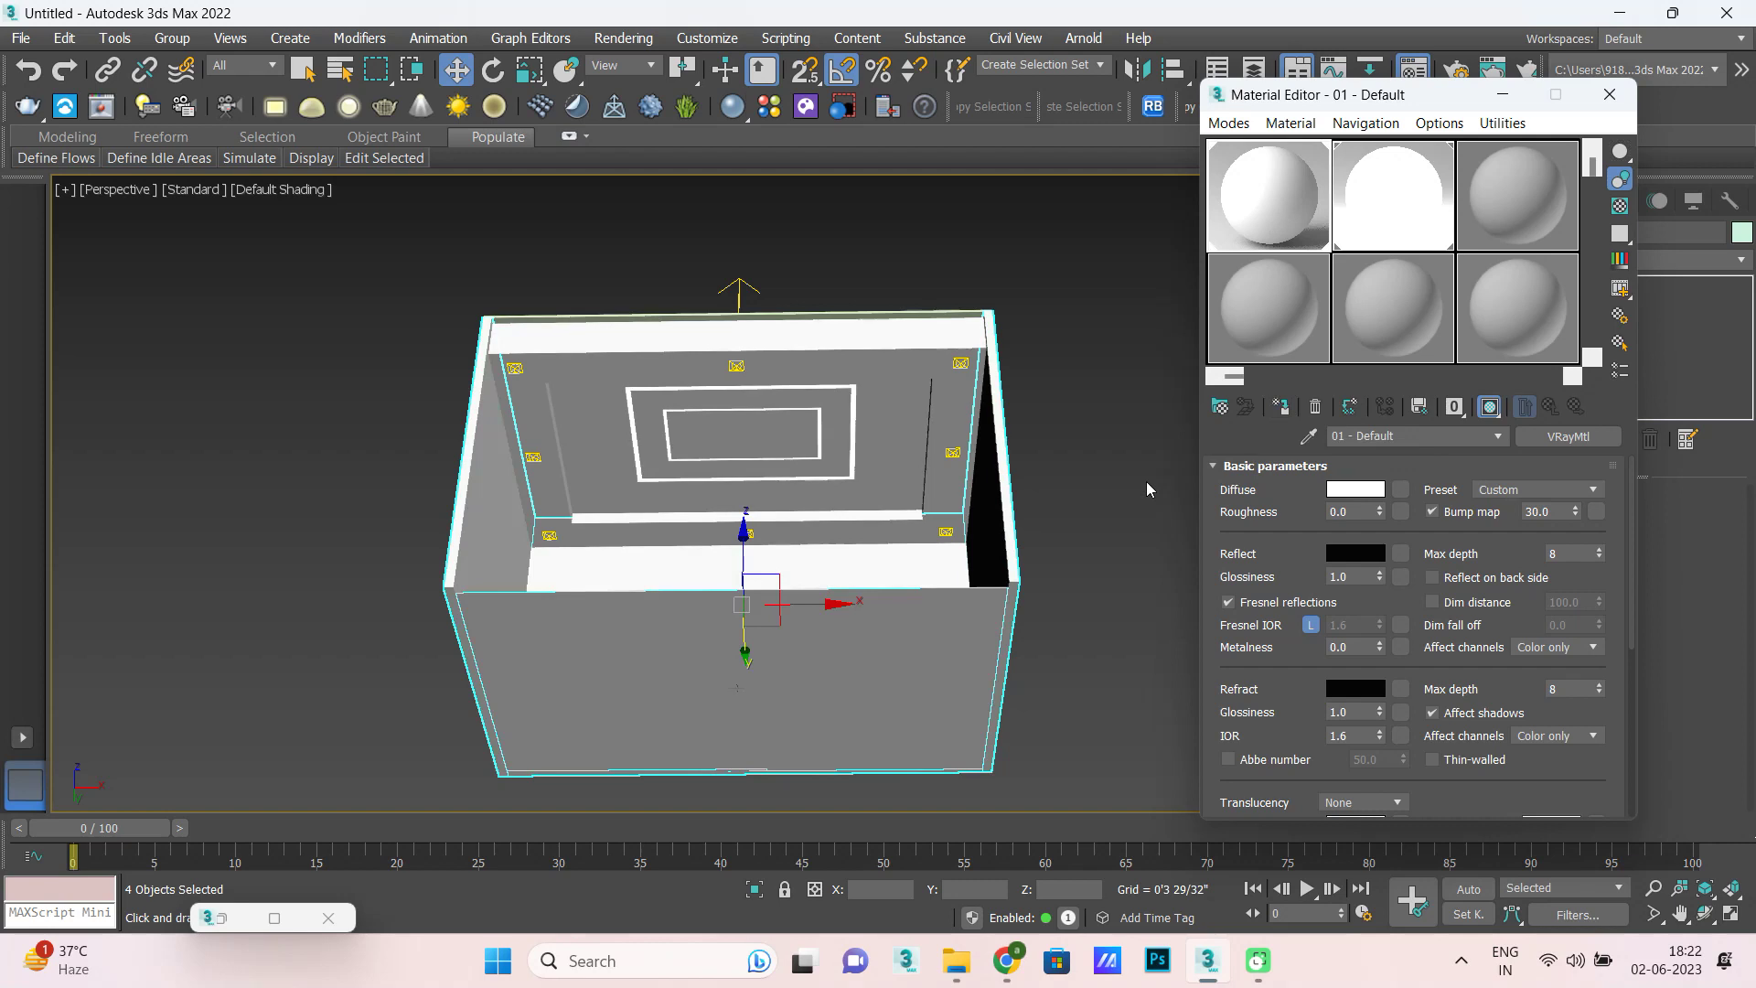
pyautogui.click(1142, 483)
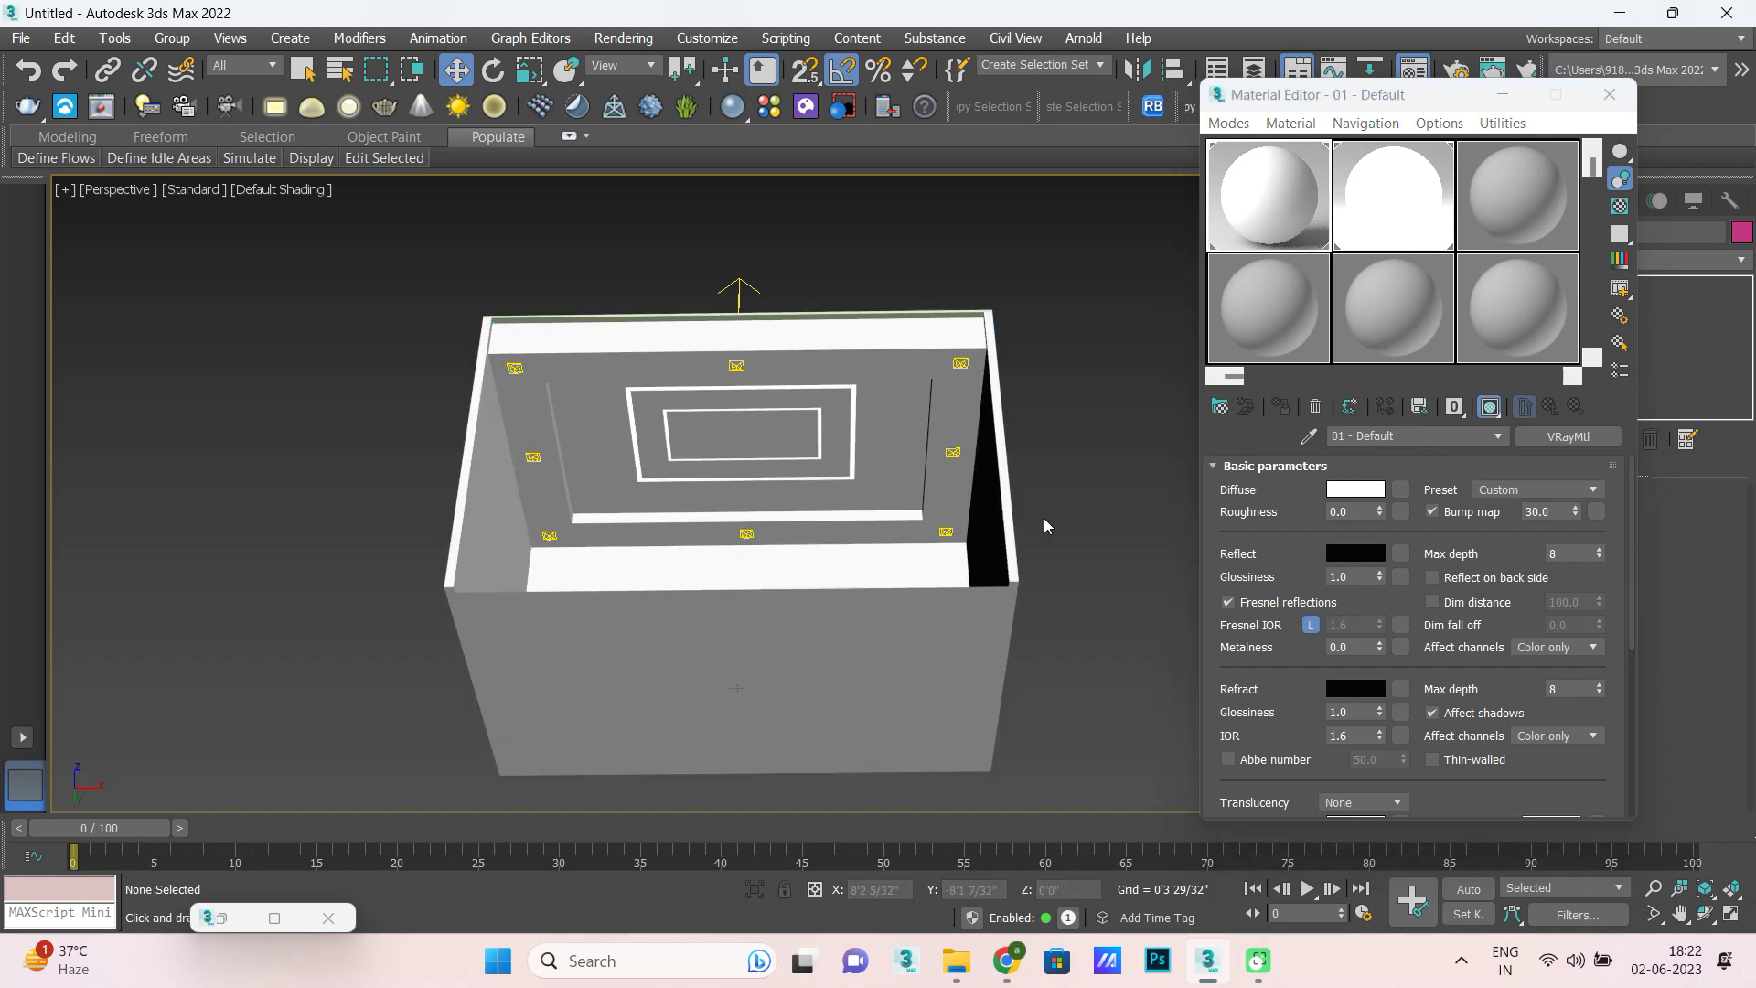
pyautogui.rightClick(1056, 438)
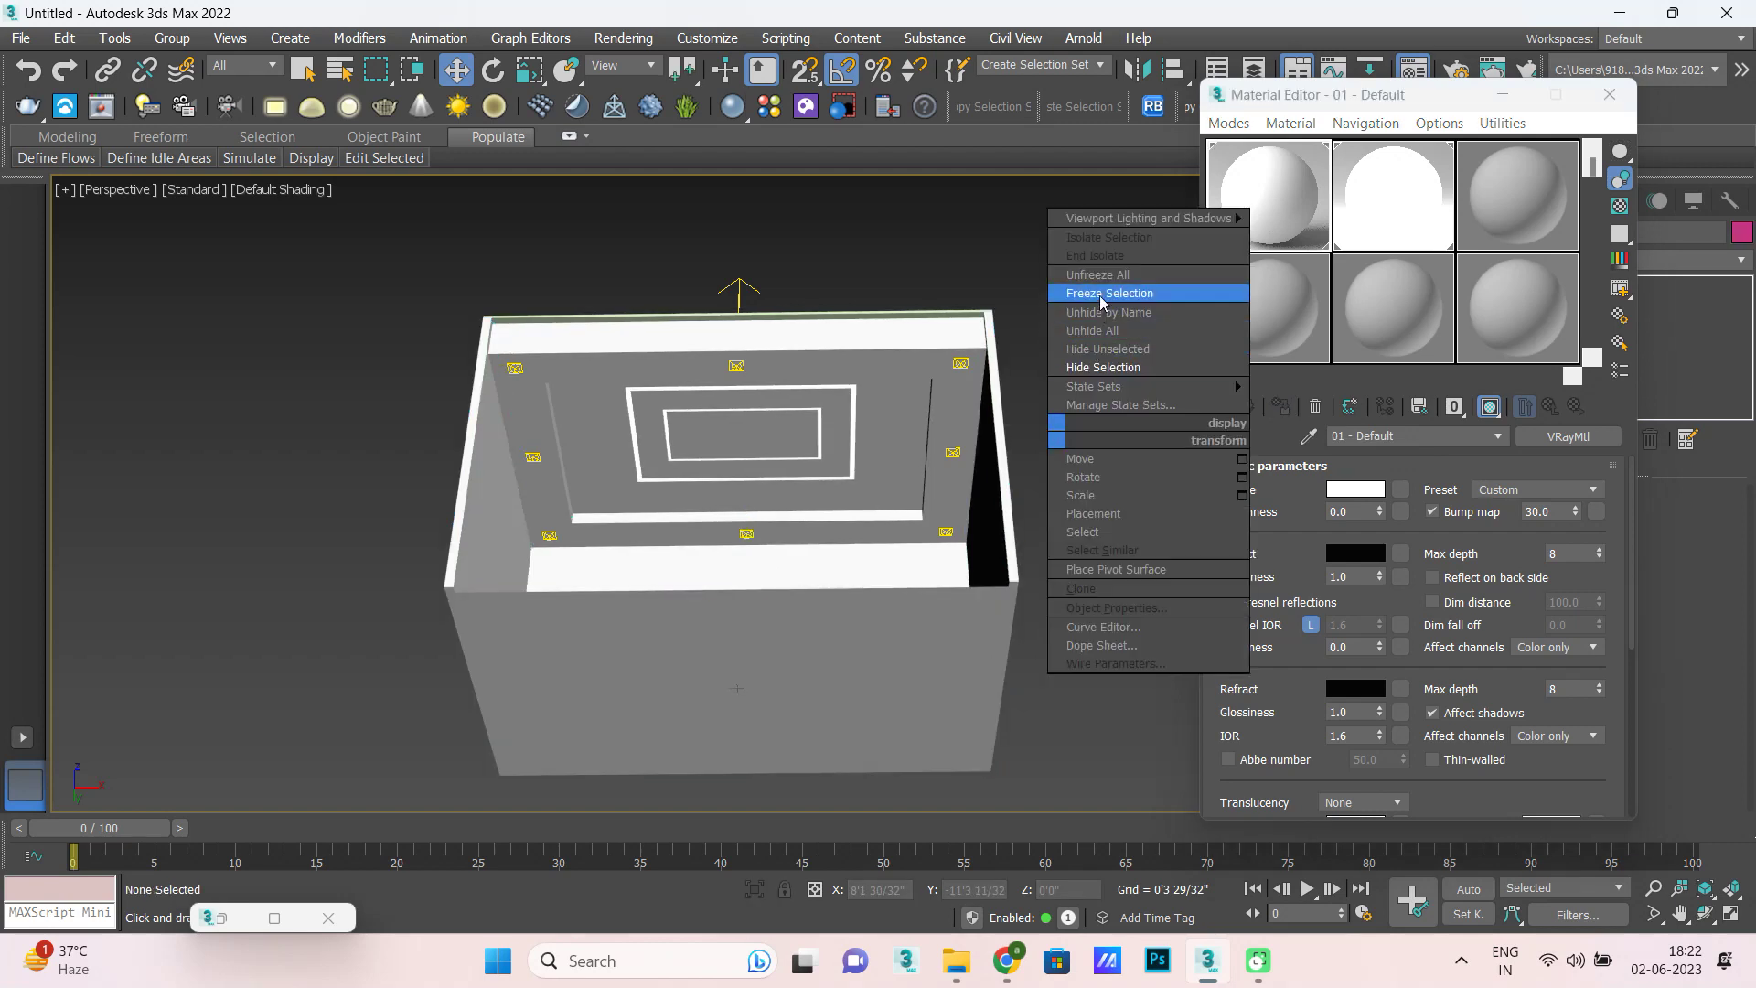
pyautogui.click(992, 285)
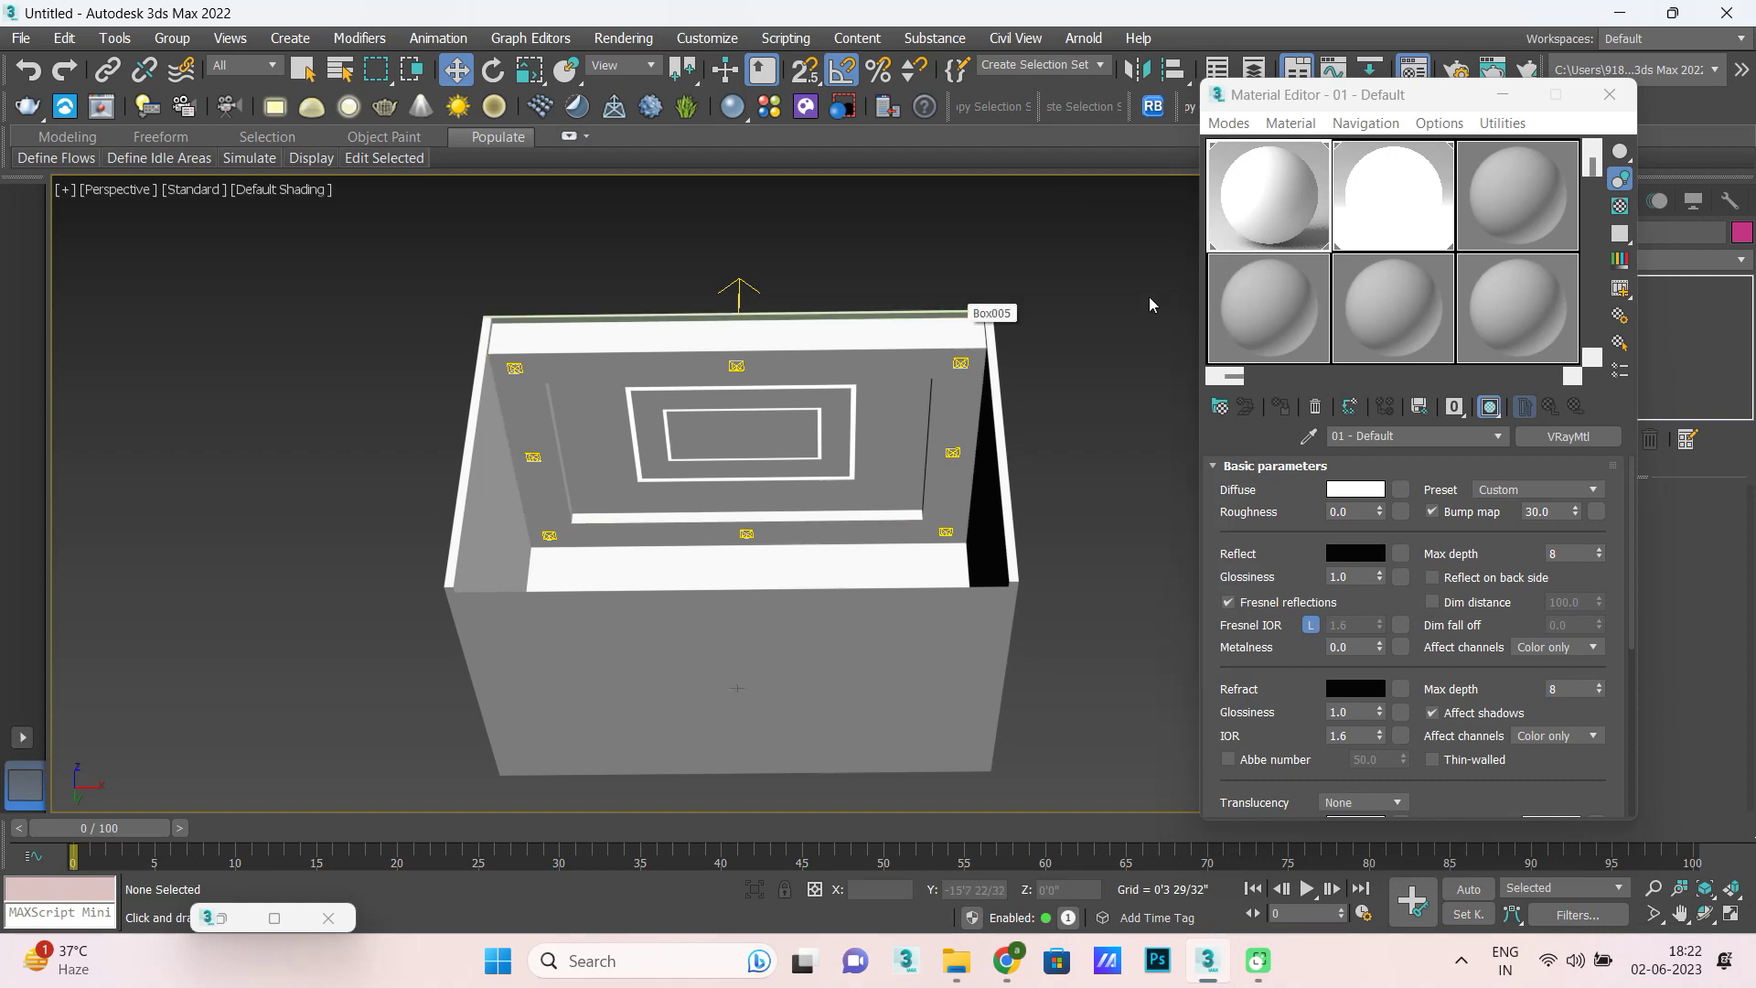
pyautogui.click(1501, 96)
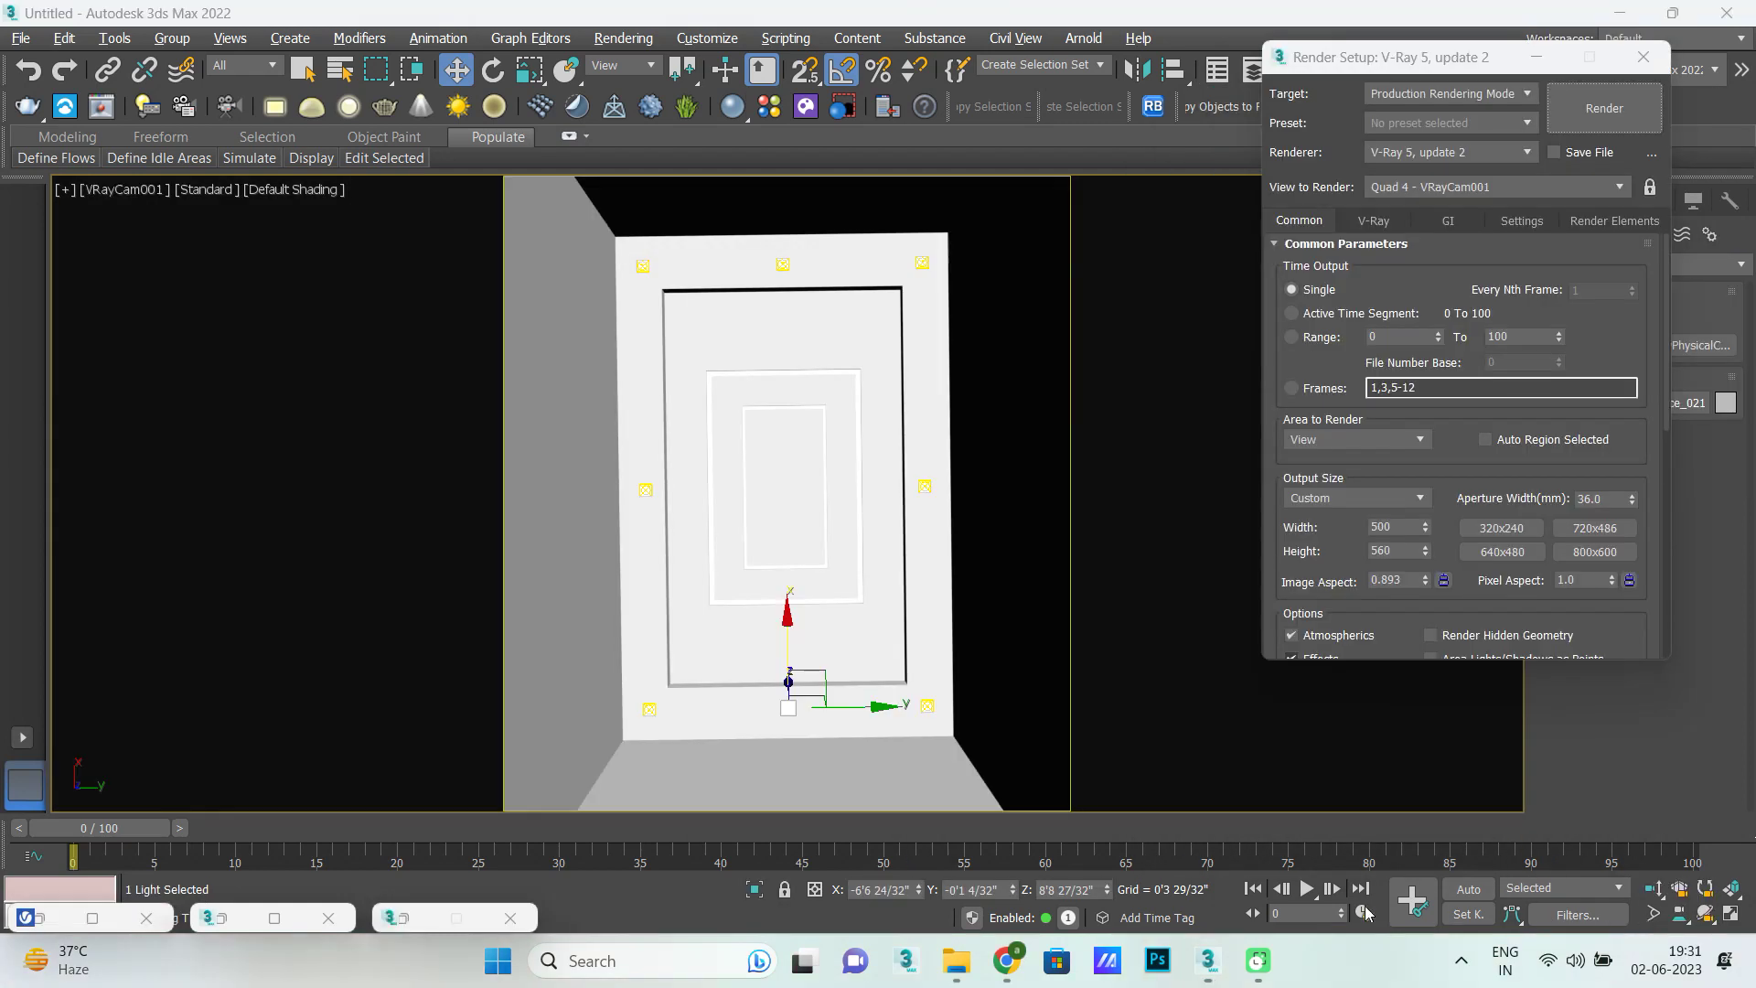
# Run a V-Ray test render of the VRayCam001 view, then close it.
pyautogui.click(1537, 56)
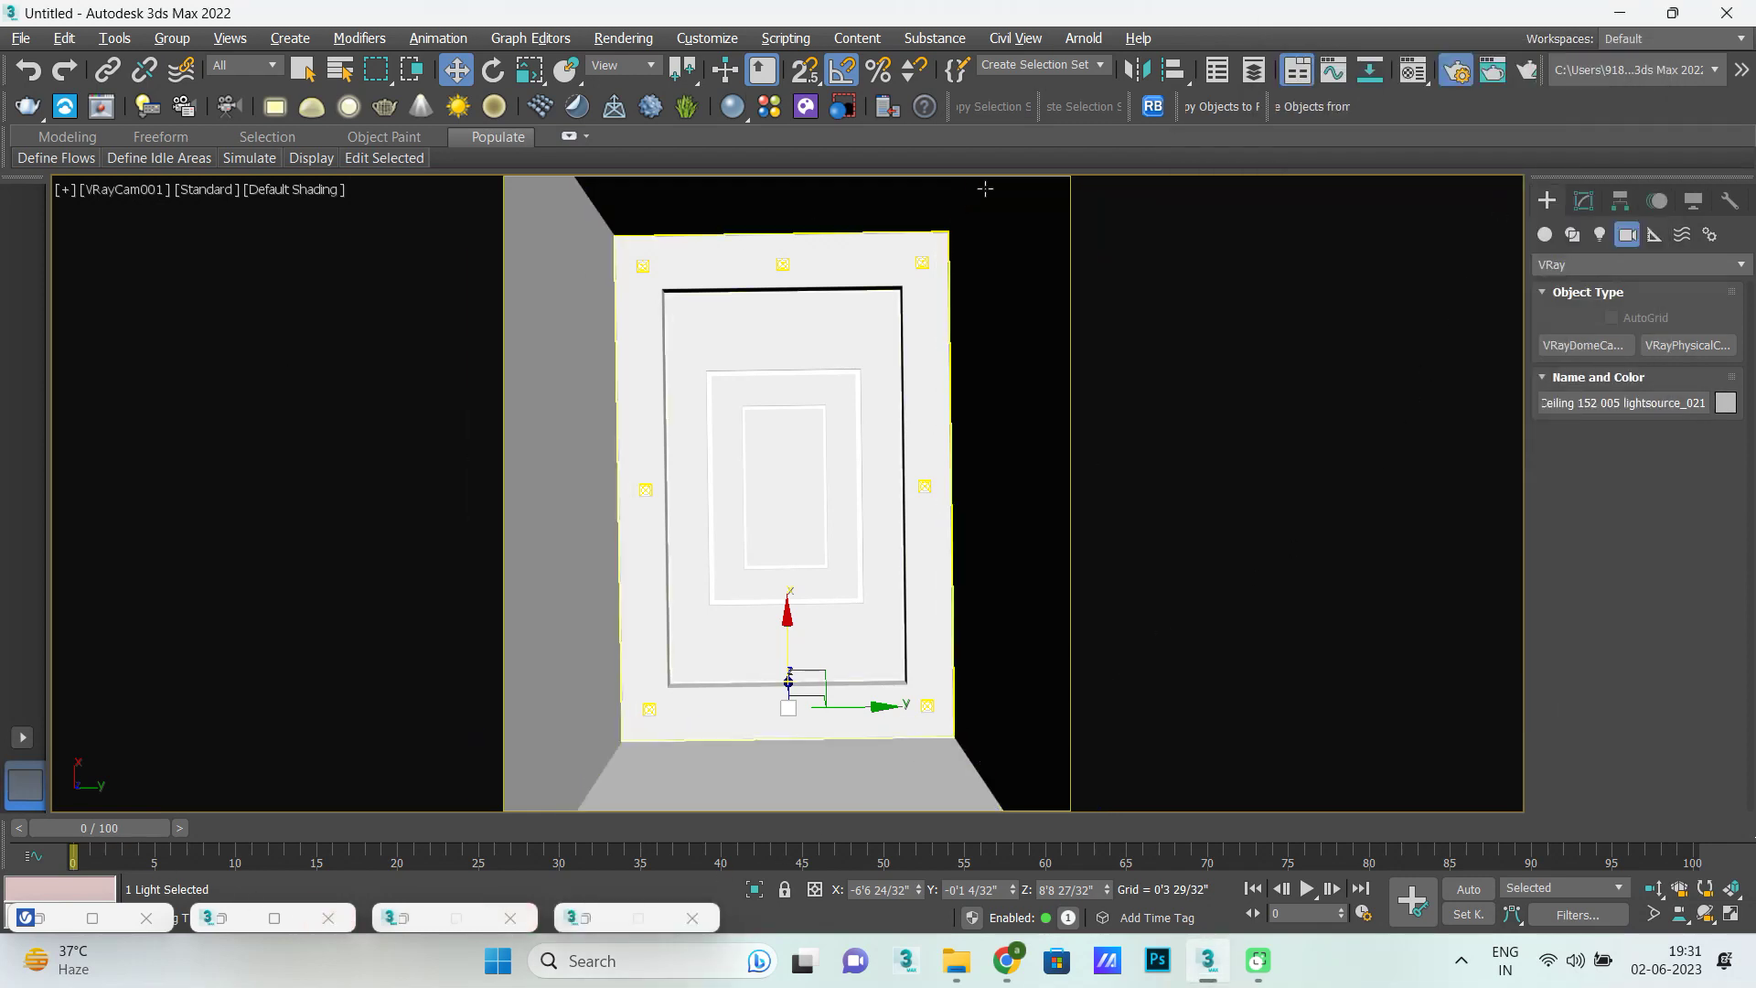
pyautogui.click(1482, 73)
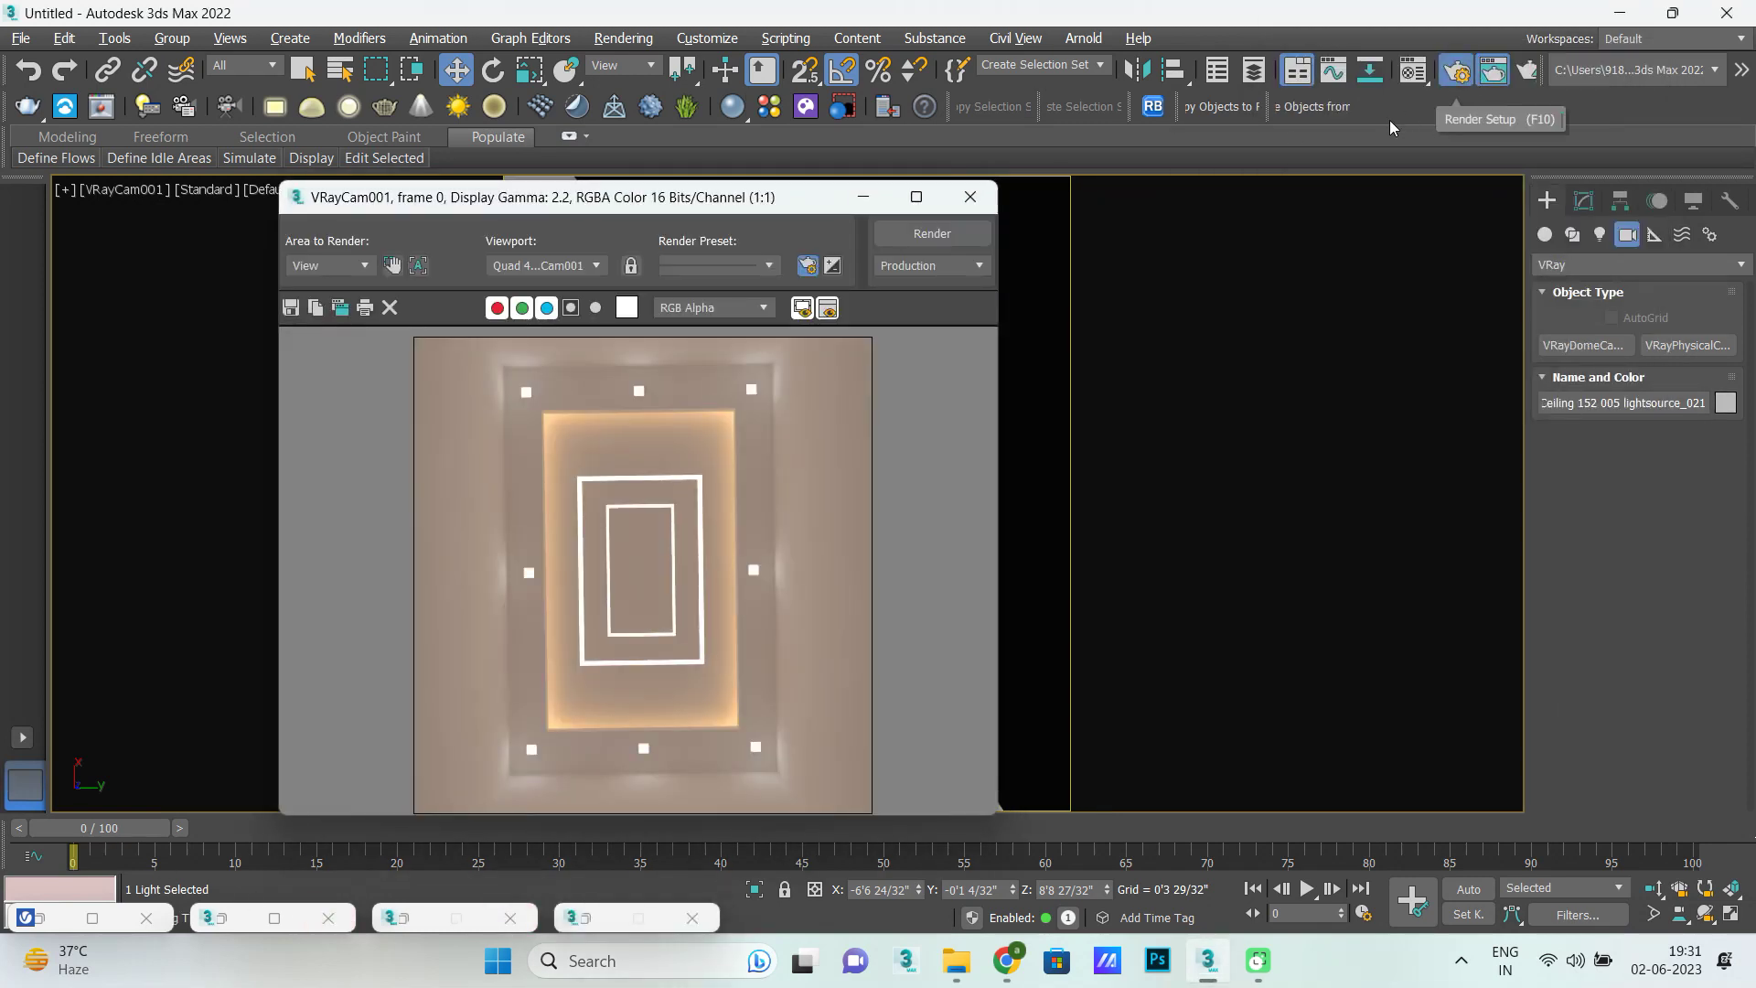
pyautogui.click(971, 198)
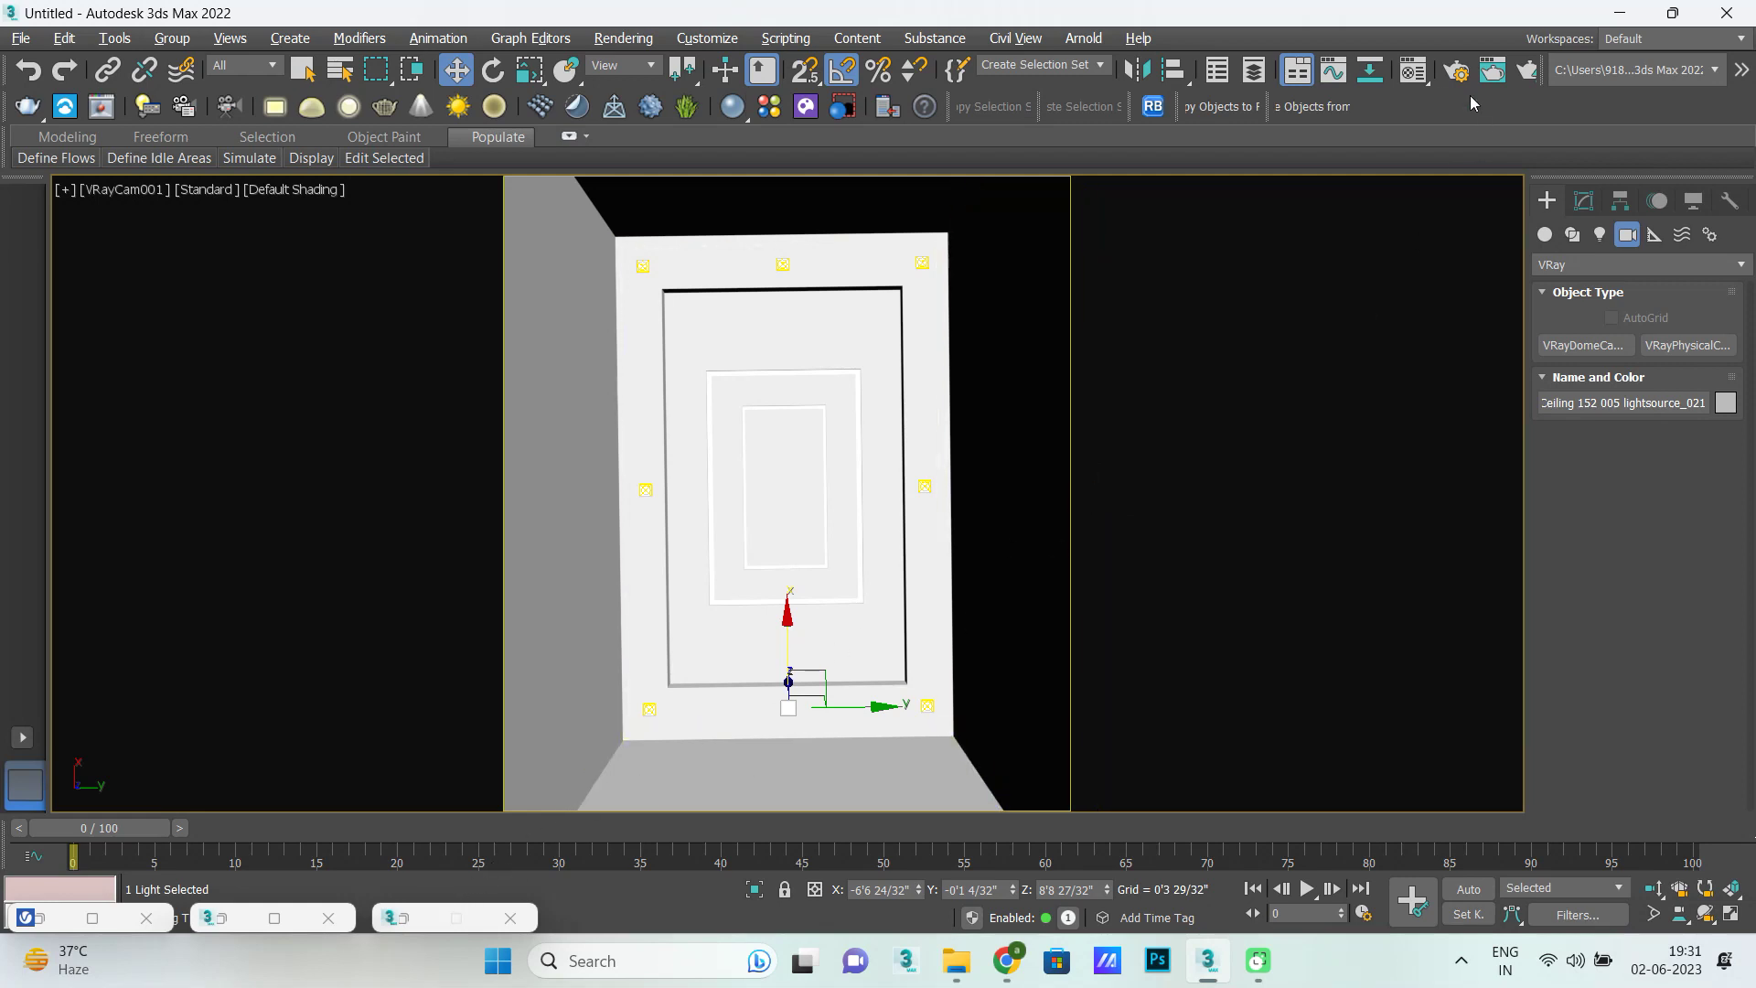
# Lock the image aspect and set output width to 3000, giving height 3360.
pyautogui.press('F10')
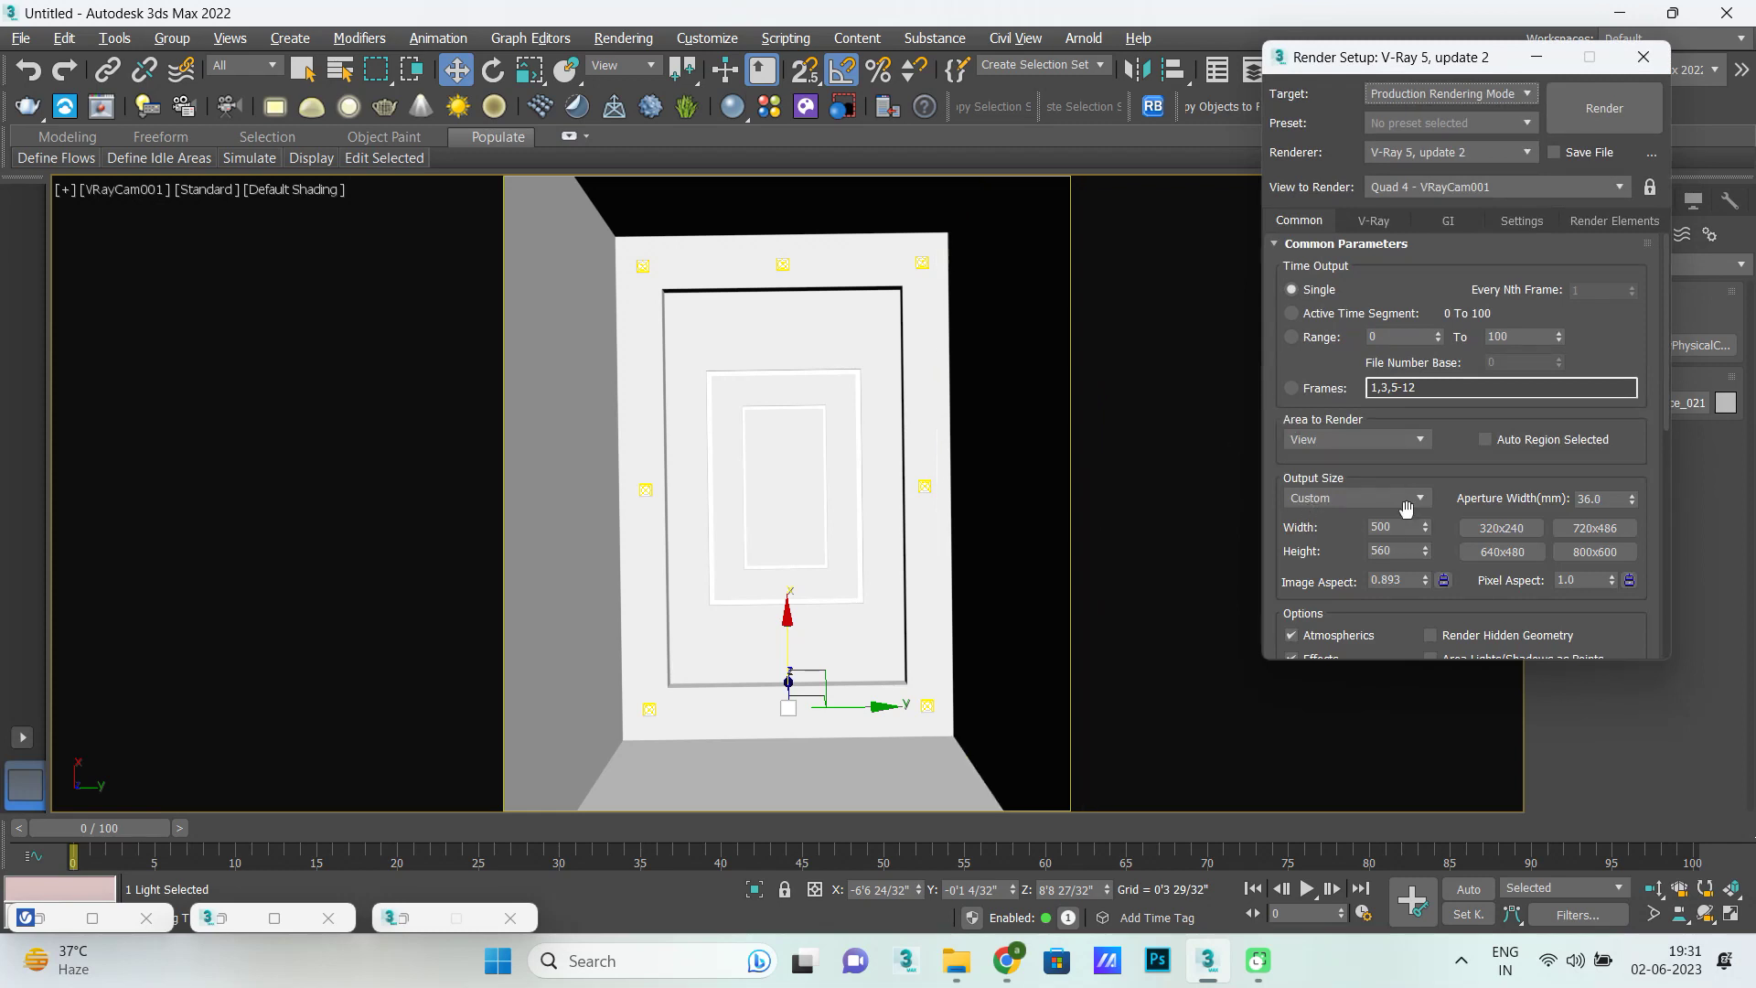
pyautogui.click(1407, 527)
pyautogui.click(1443, 580)
pyautogui.click(1407, 525)
pyautogui.write('3000')
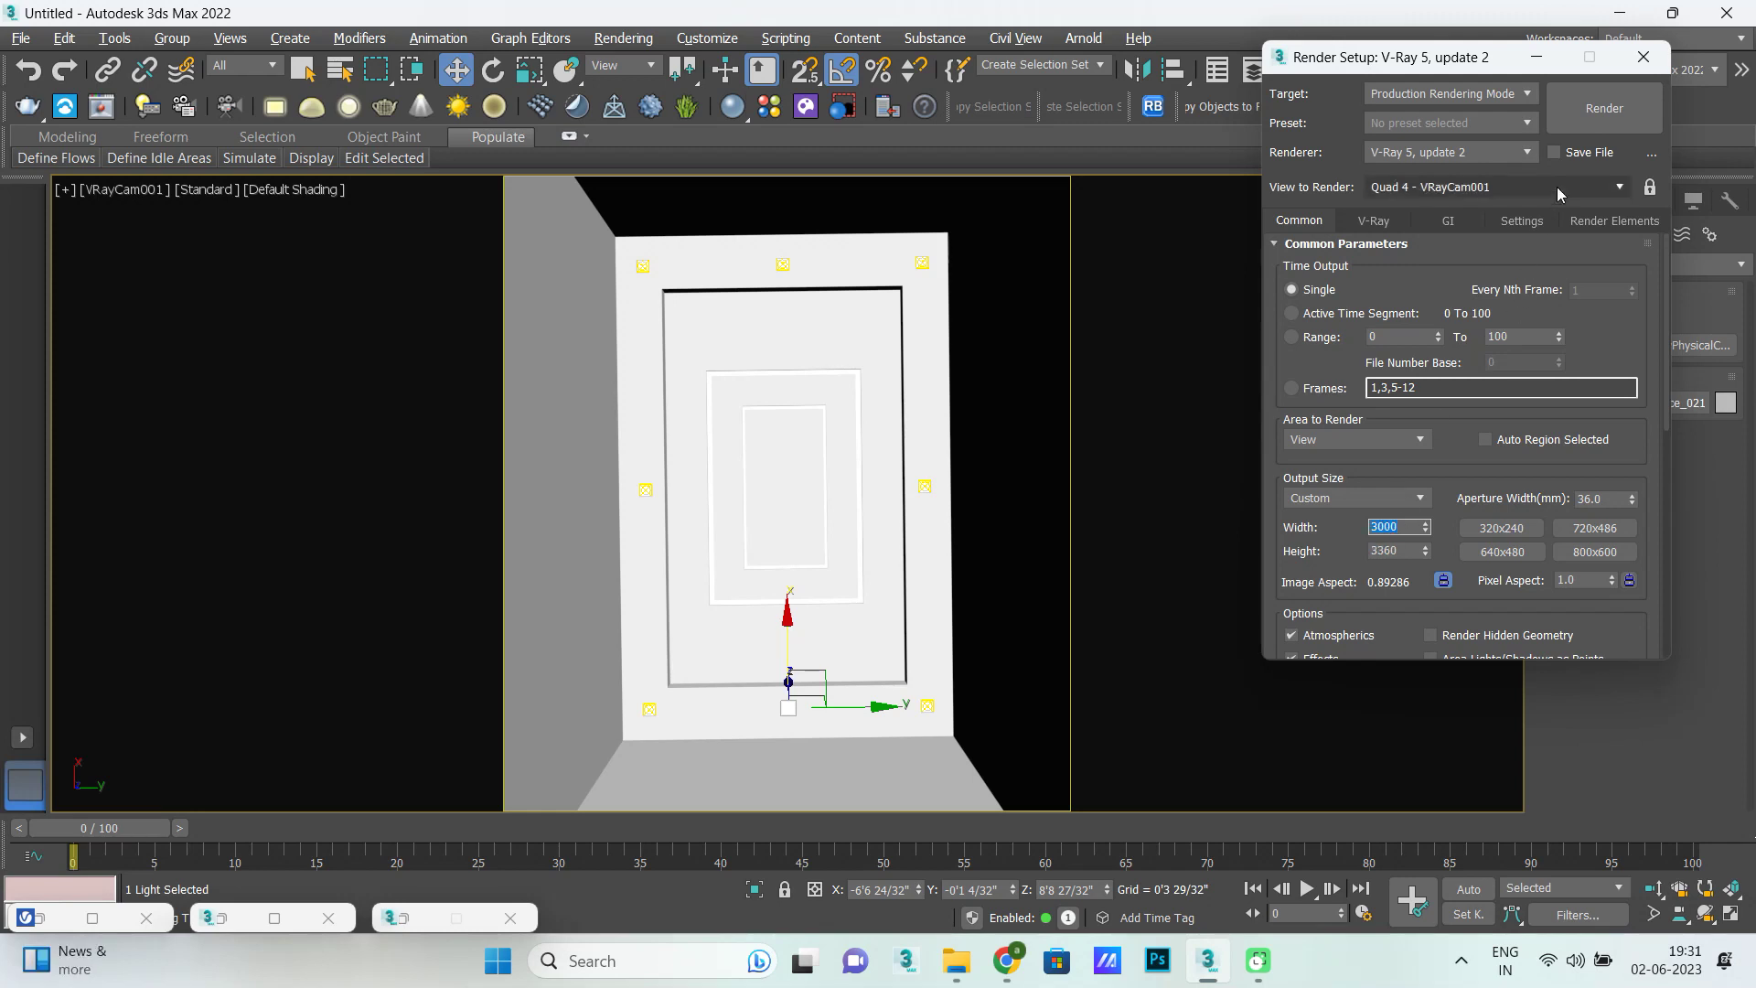
pyautogui.click(1573, 114)
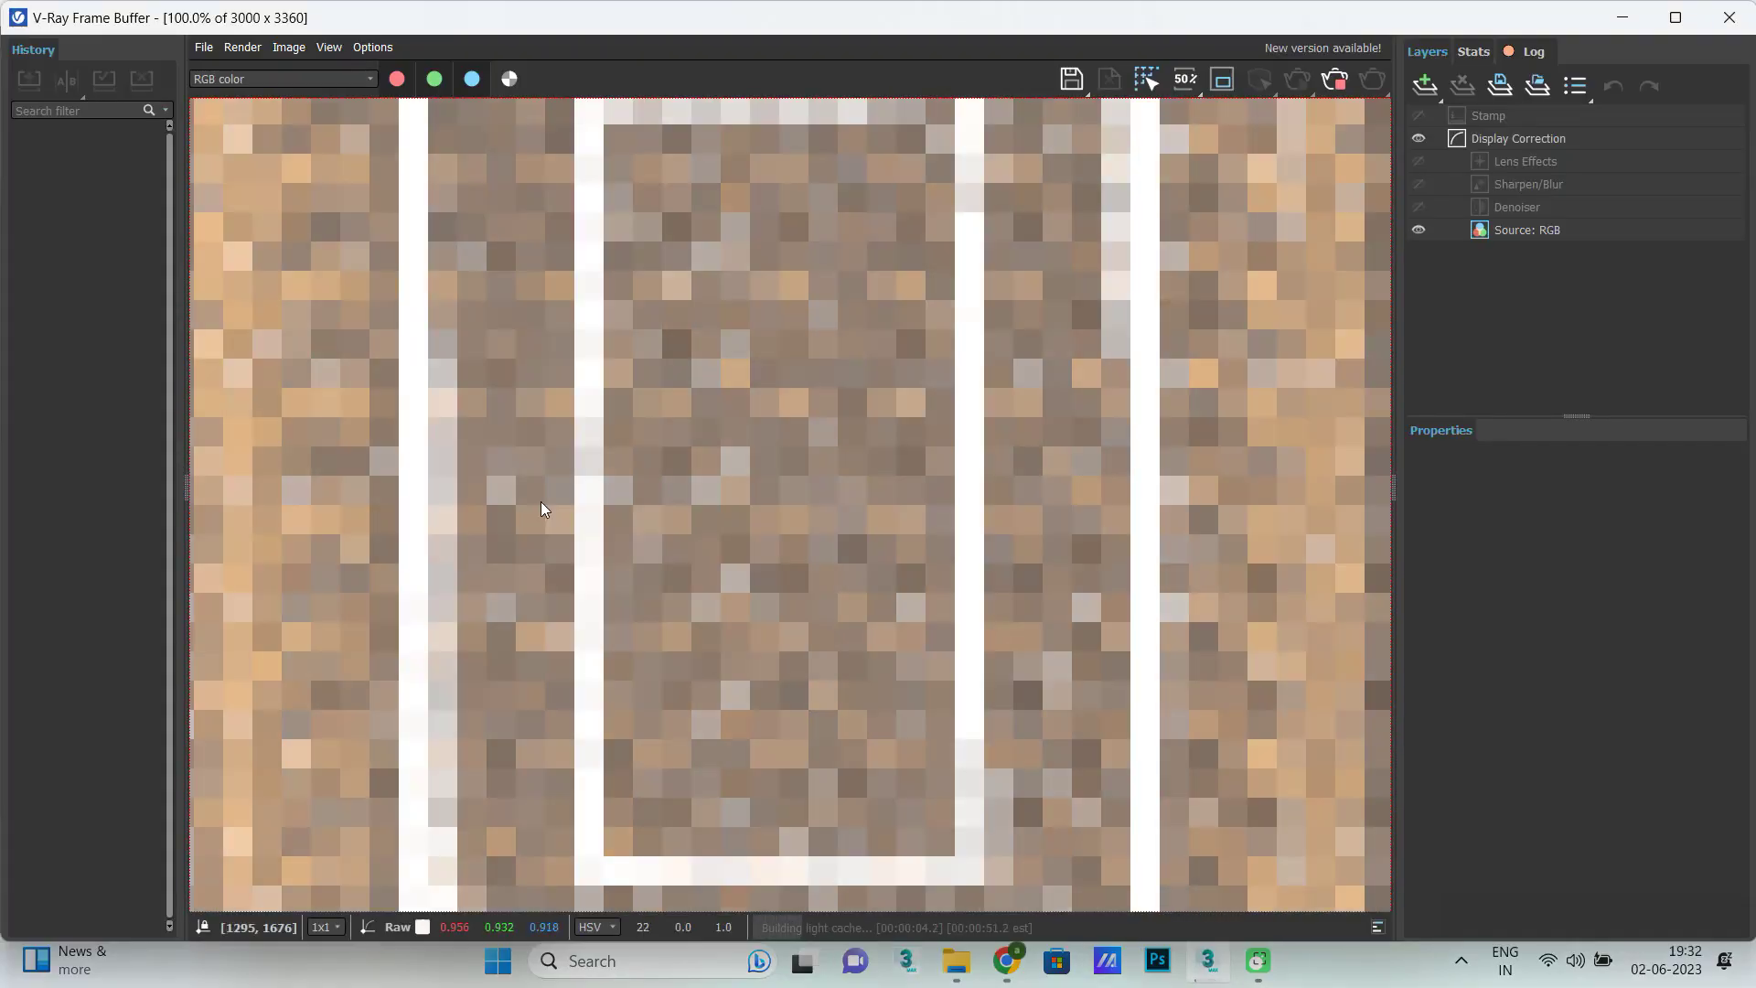
# Zoom the V-Ray Frame Buffer out to 25% to see the whole render.
pyautogui.scroll(-3, 539, 498)
pyautogui.scroll(-2, 595, 542)
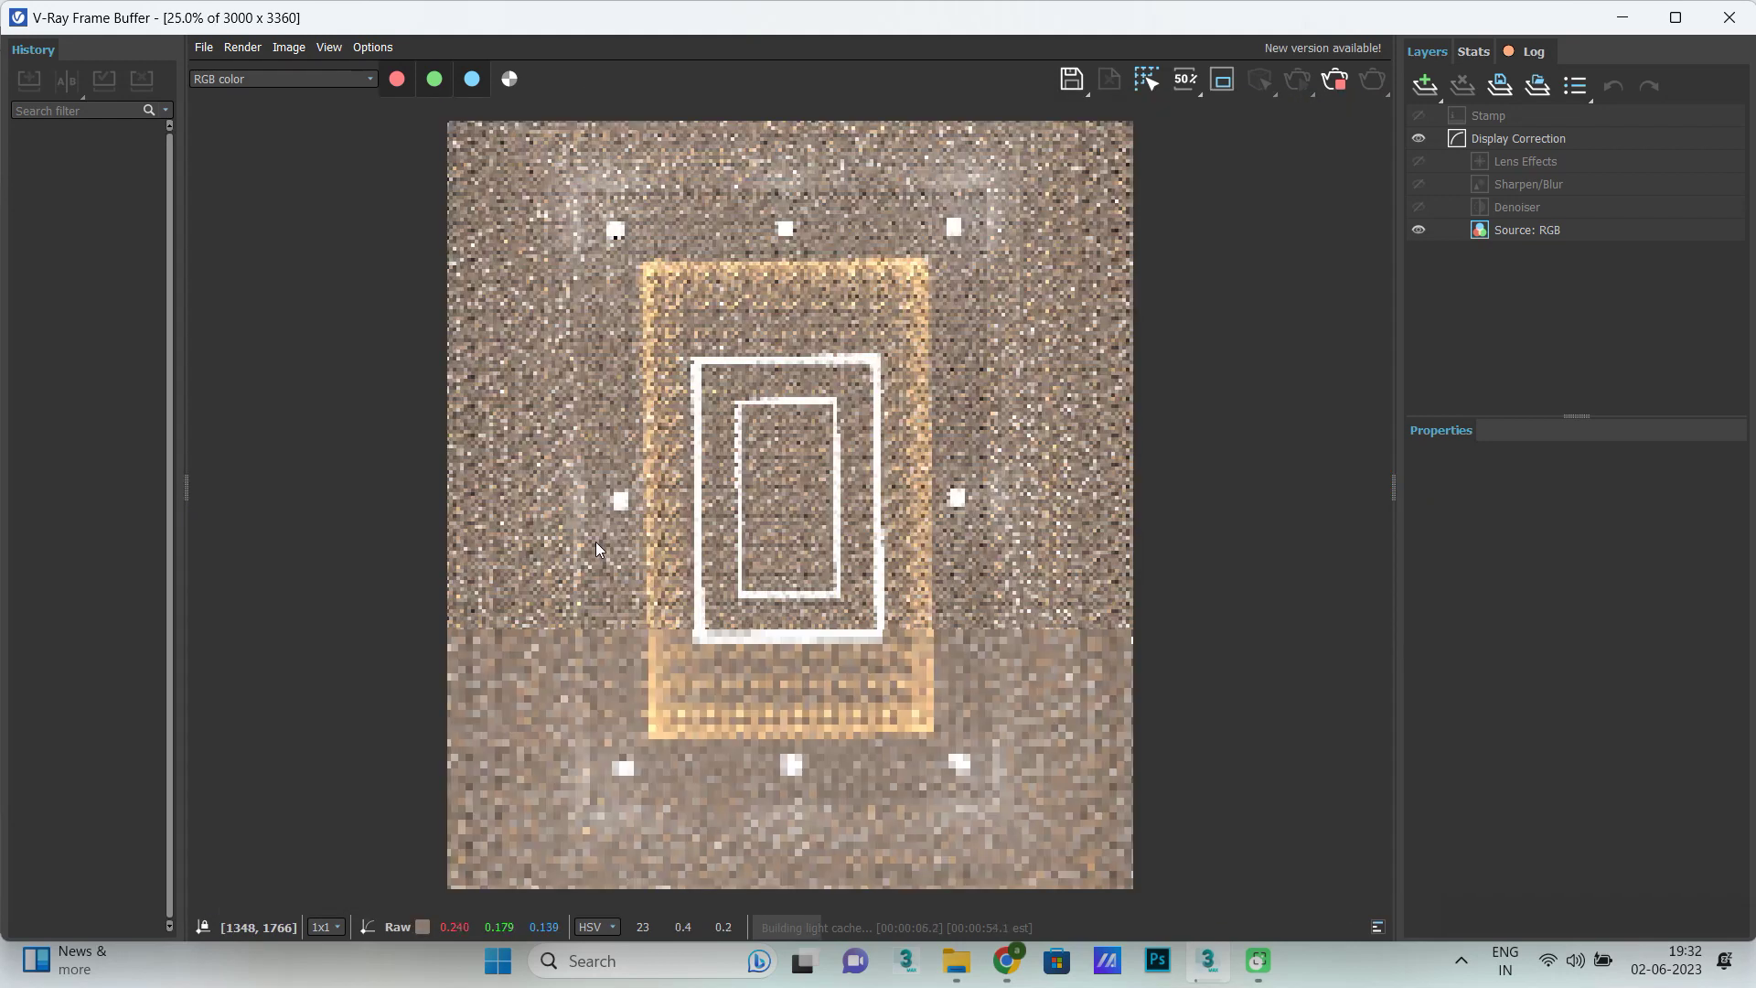
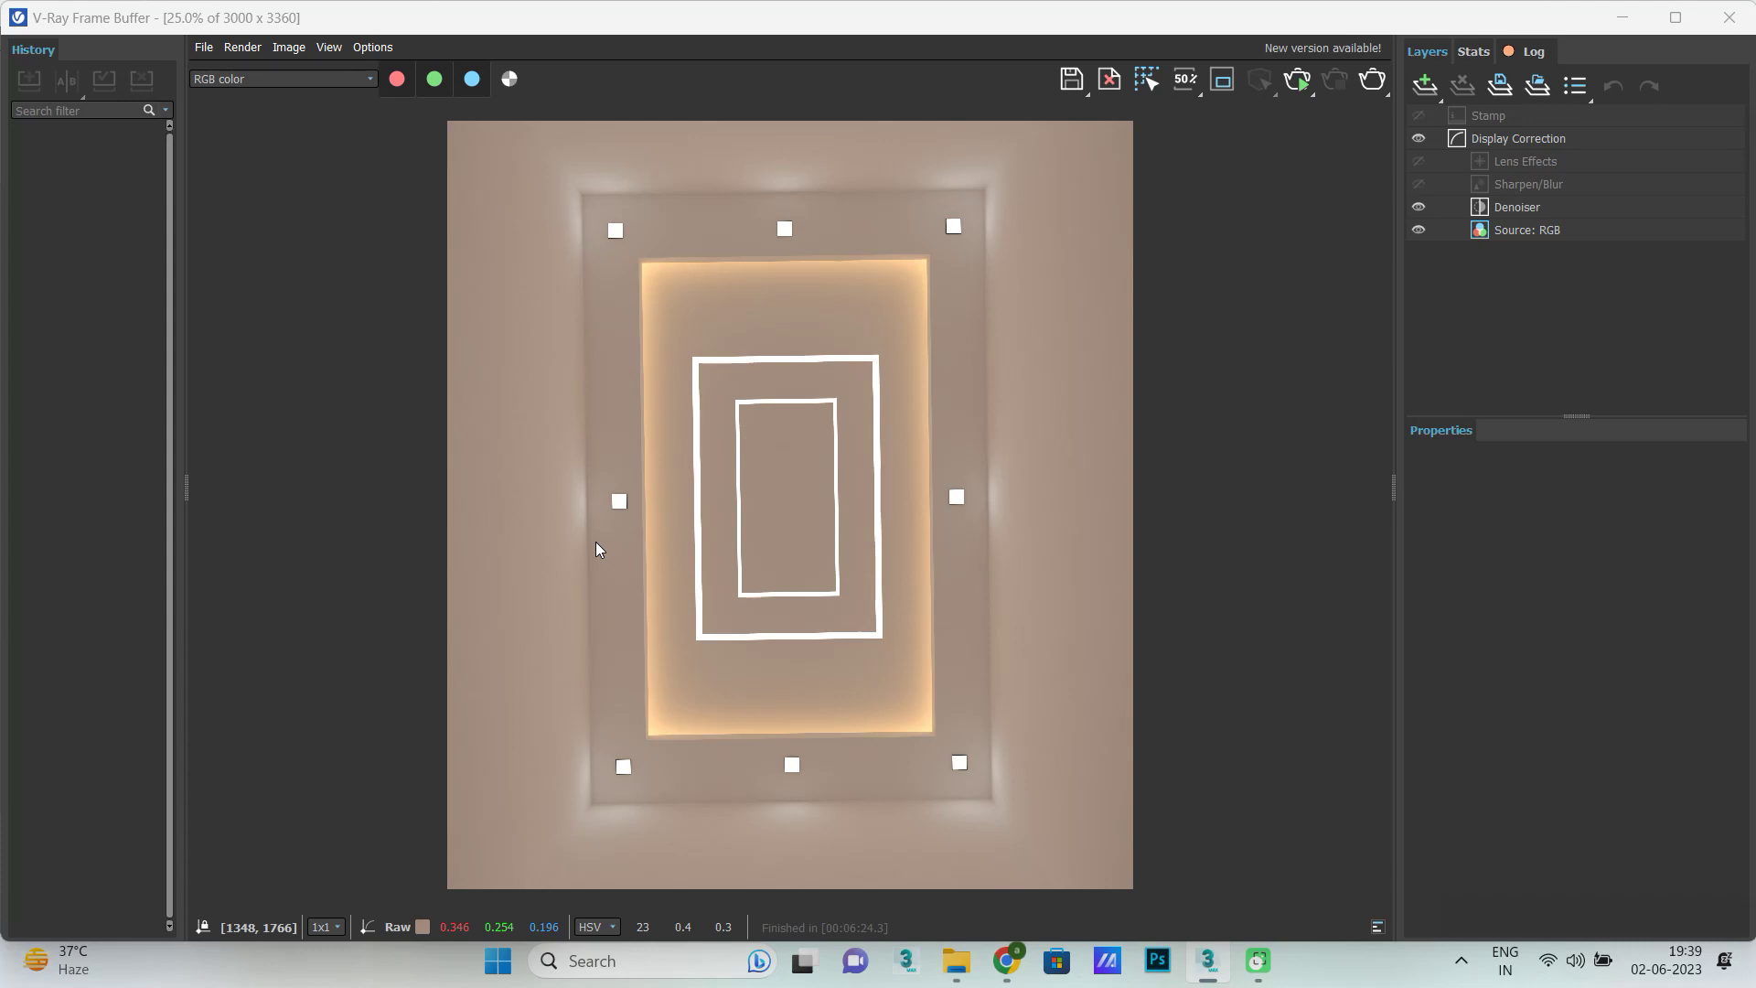
pyautogui.scroll(-1, 785, 579)
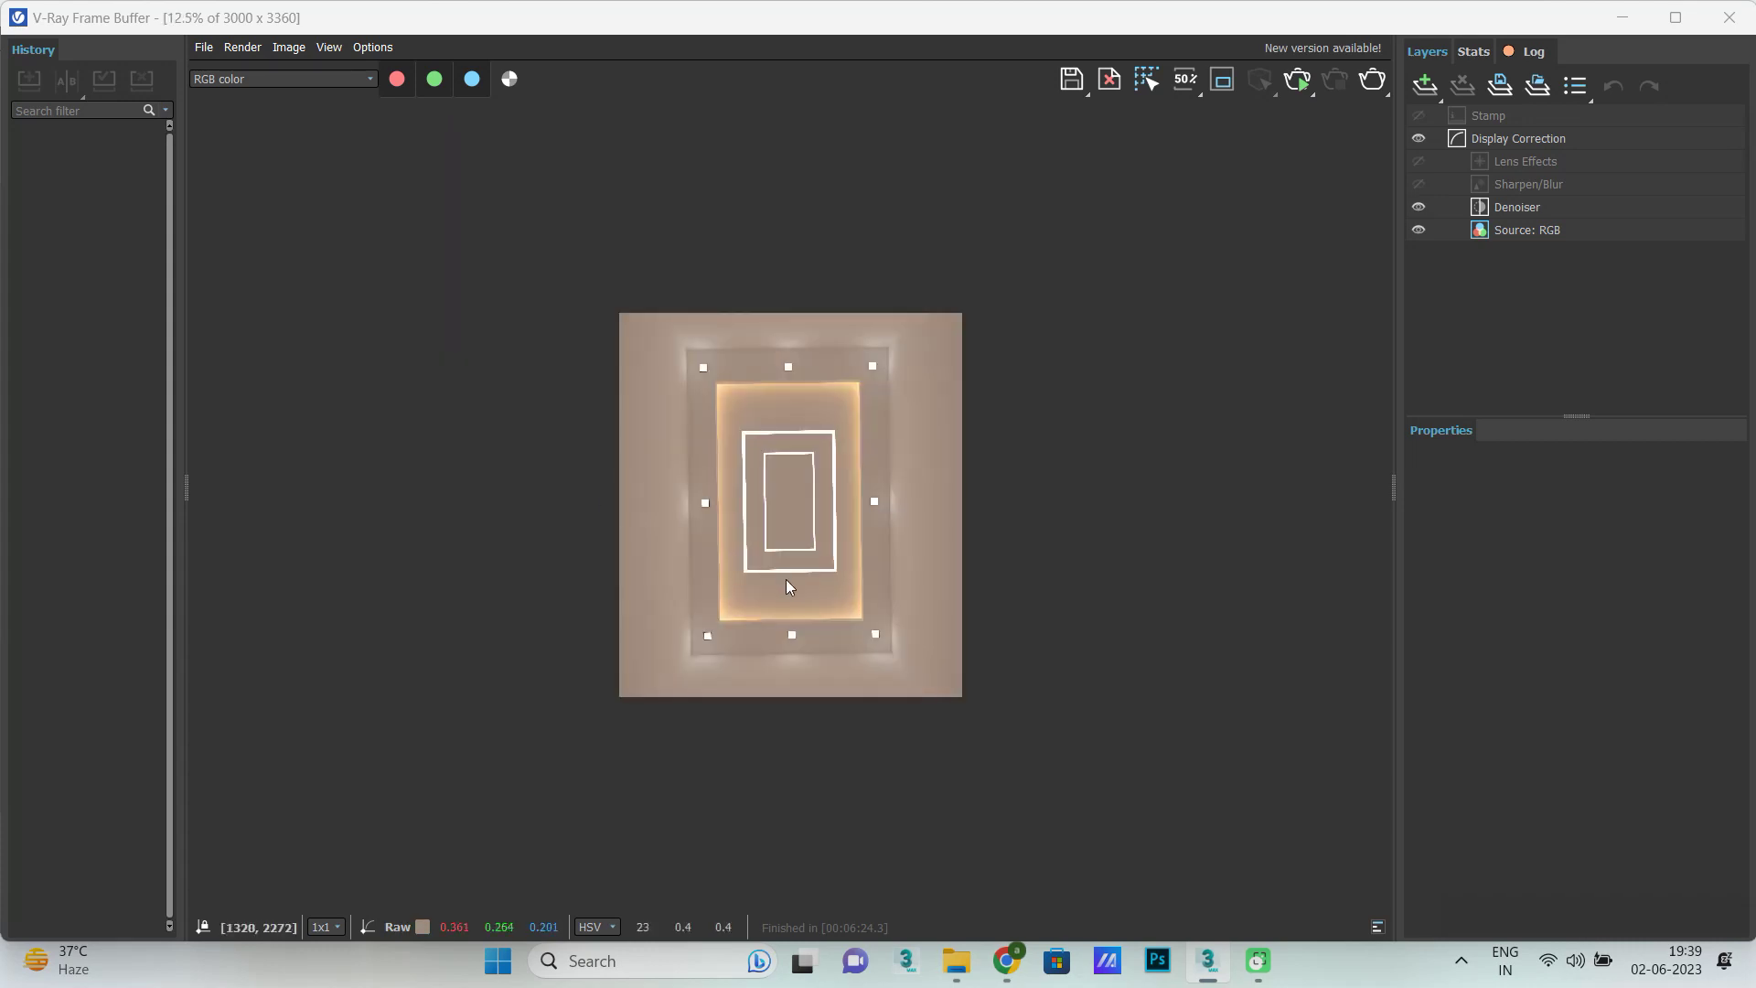
pyautogui.scroll(1, 772, 541)
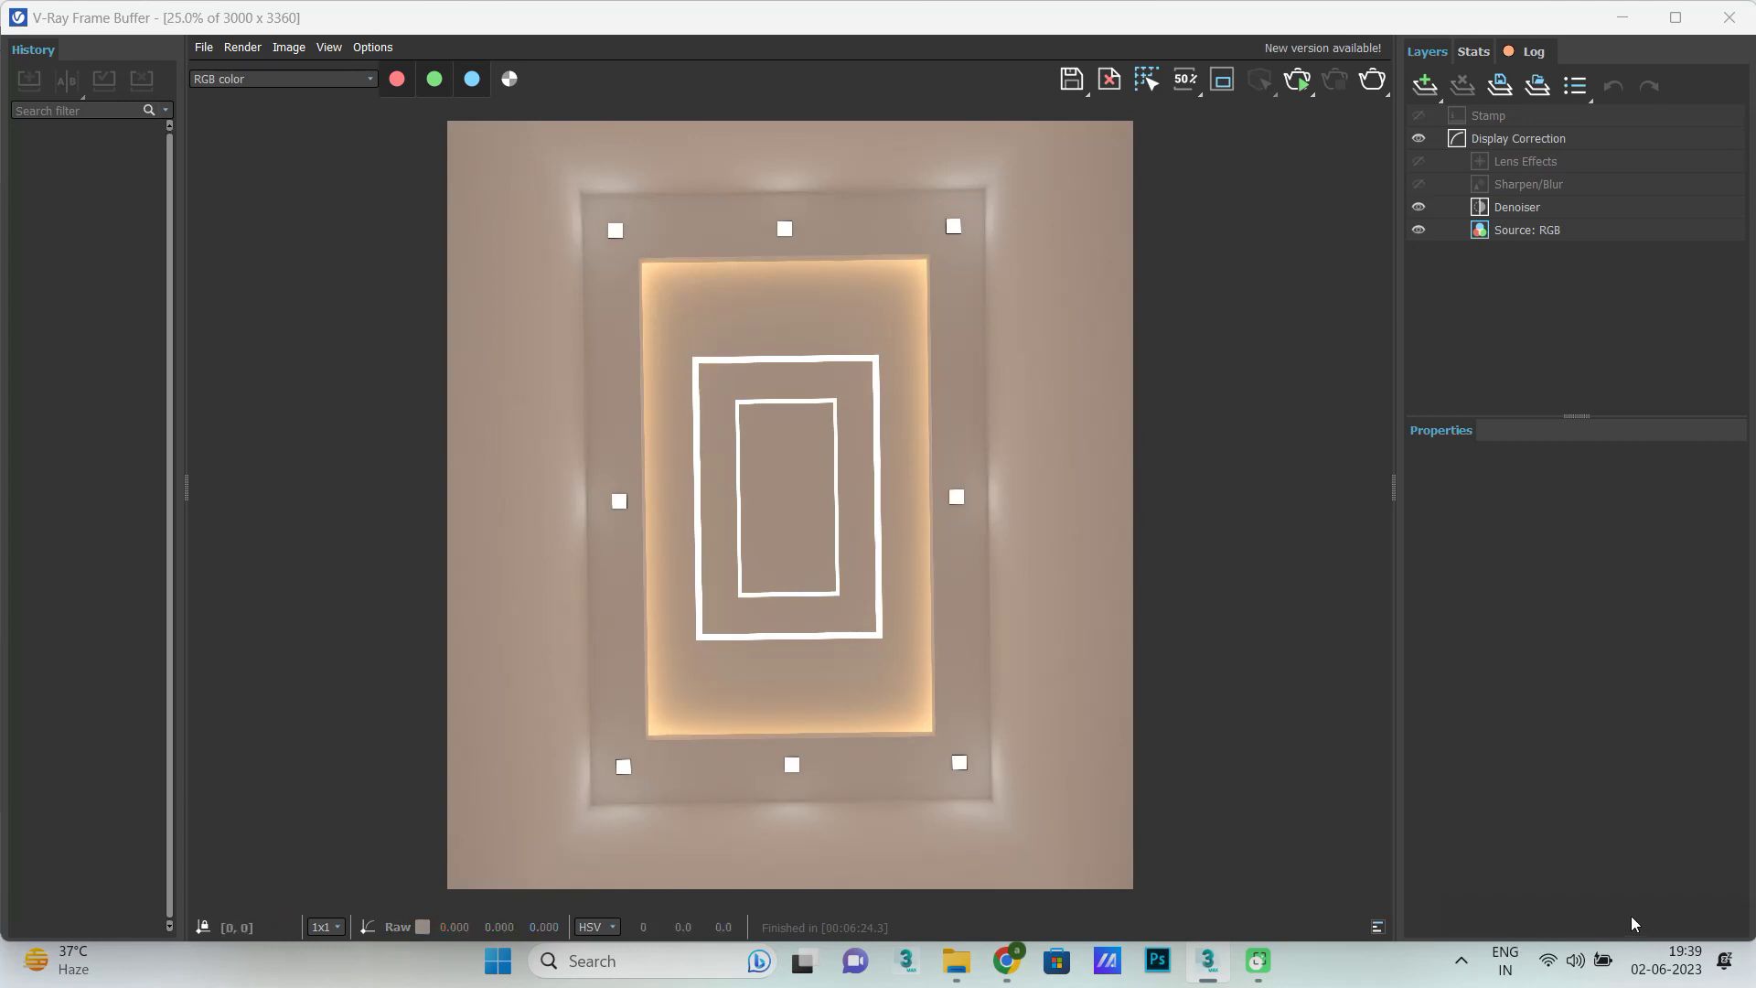
pyautogui.doubleClick(843, 586)
pyautogui.scroll(-1, 921, 663)
pyautogui.scroll(-1, 659, 581)
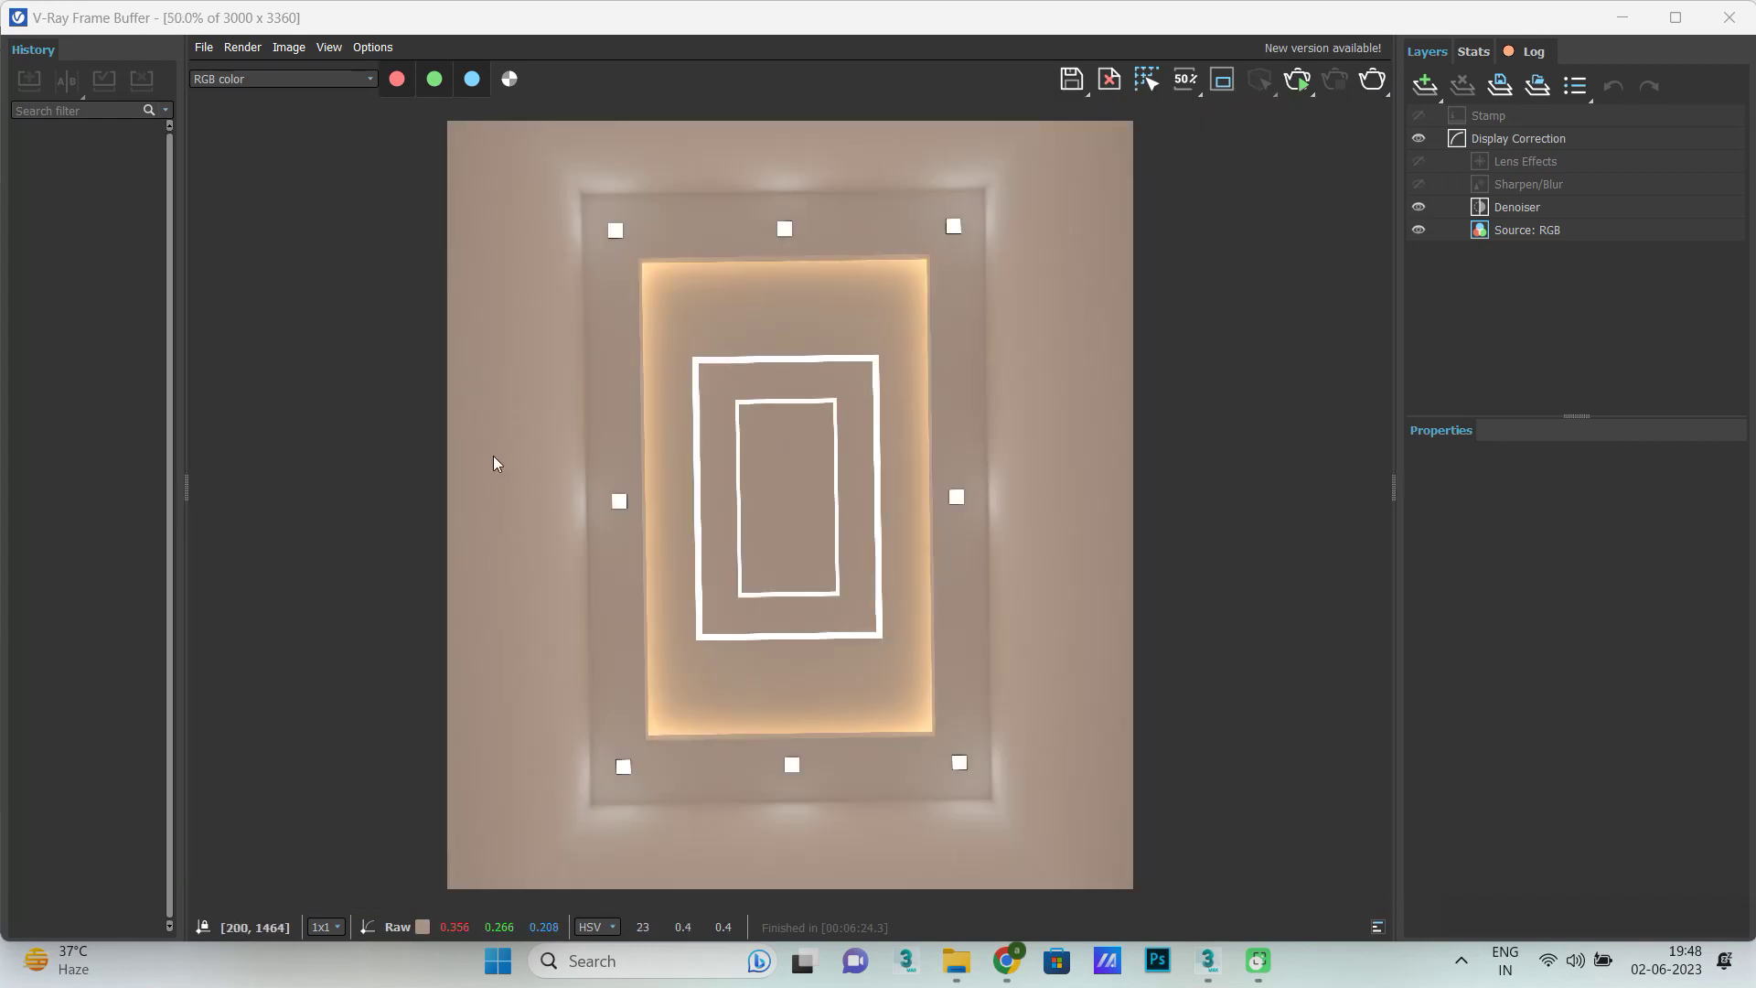
pyautogui.scroll(1, 493, 457)
pyautogui.scroll(-1, 487, 477)
pyautogui.scroll(1, 613, 384)
pyautogui.scroll(-1, 731, 530)
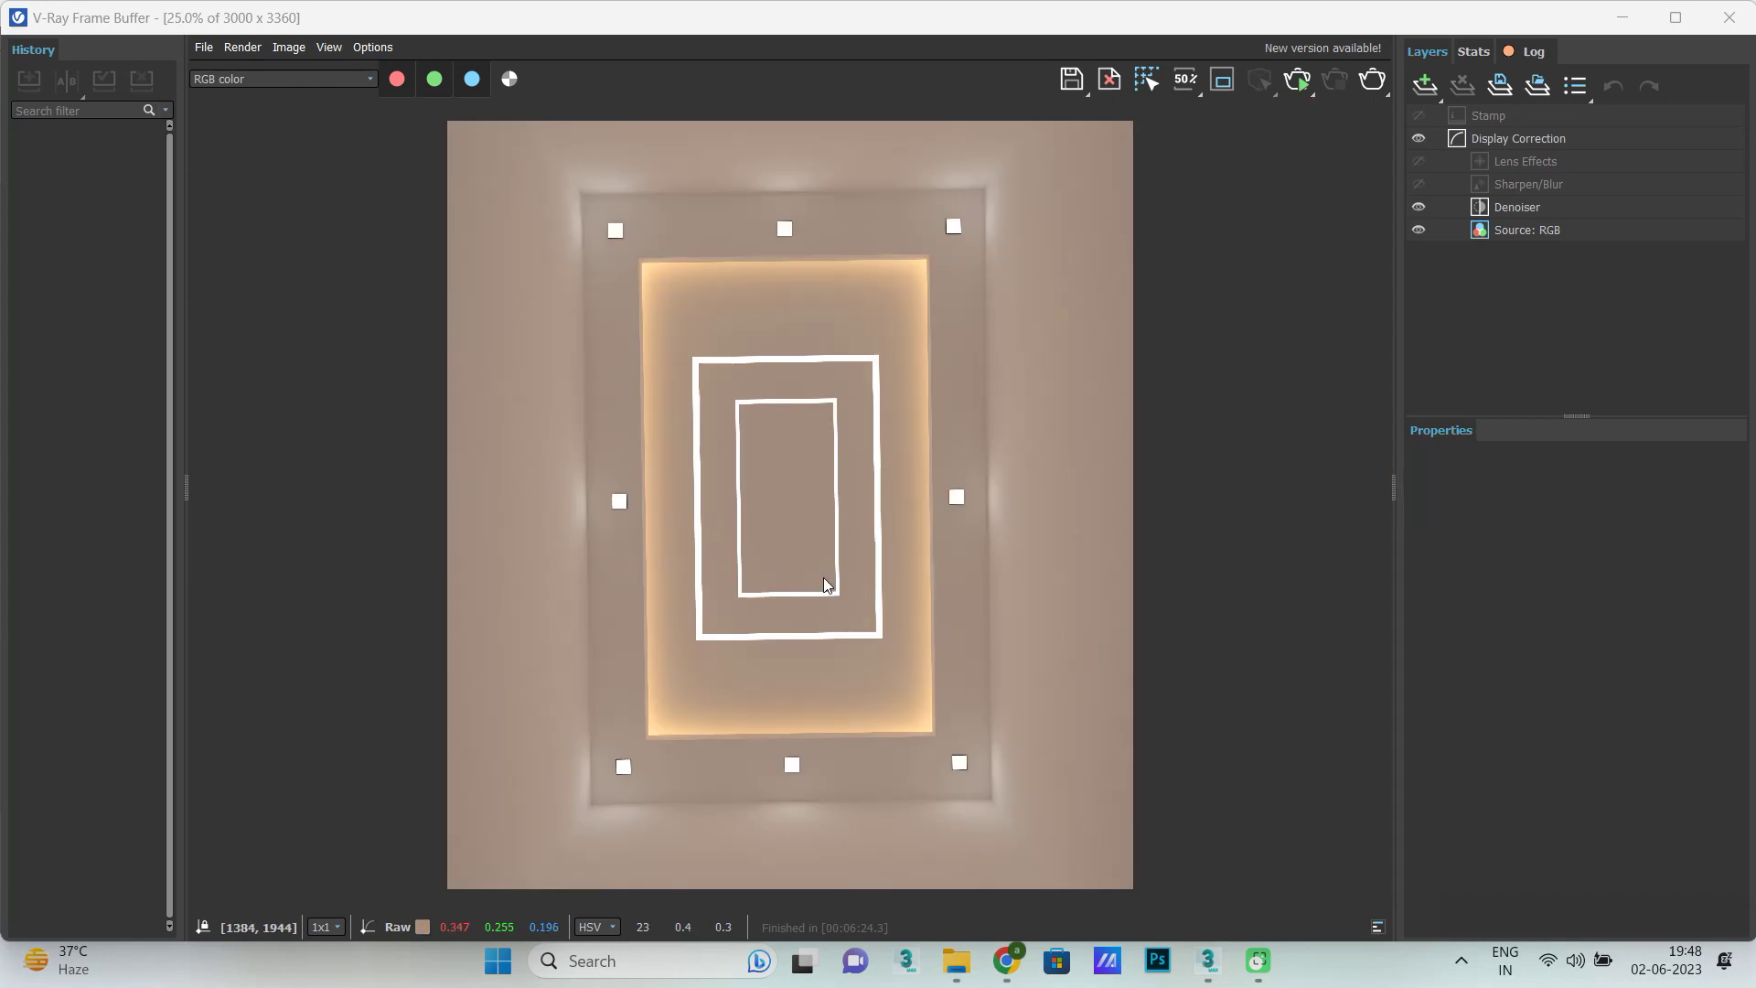